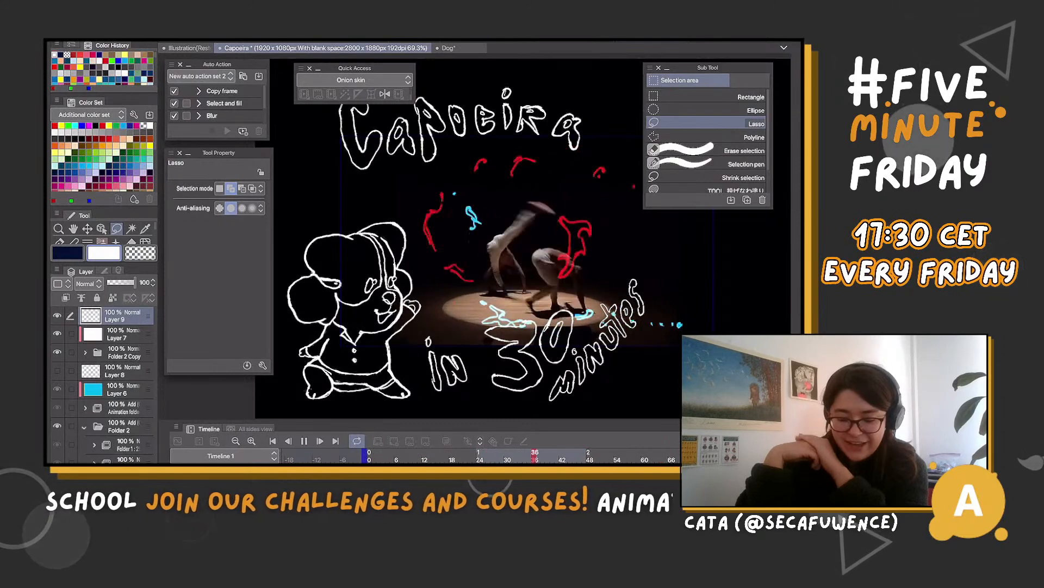
Stop the playback and hide the white title lettering on Layer 9
{"action": "scroll", "coordinate": [522, 240], "scroll_direction": "up", "scroll_amount": 5}
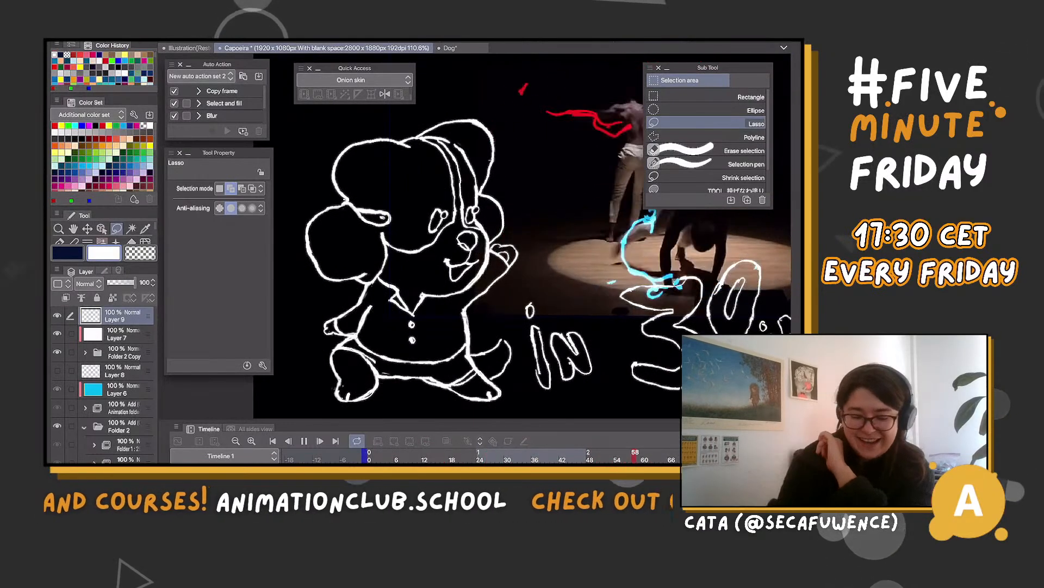
{"action": "scroll", "coordinate": [522, 240], "scroll_direction": "down", "scroll_amount": 4}
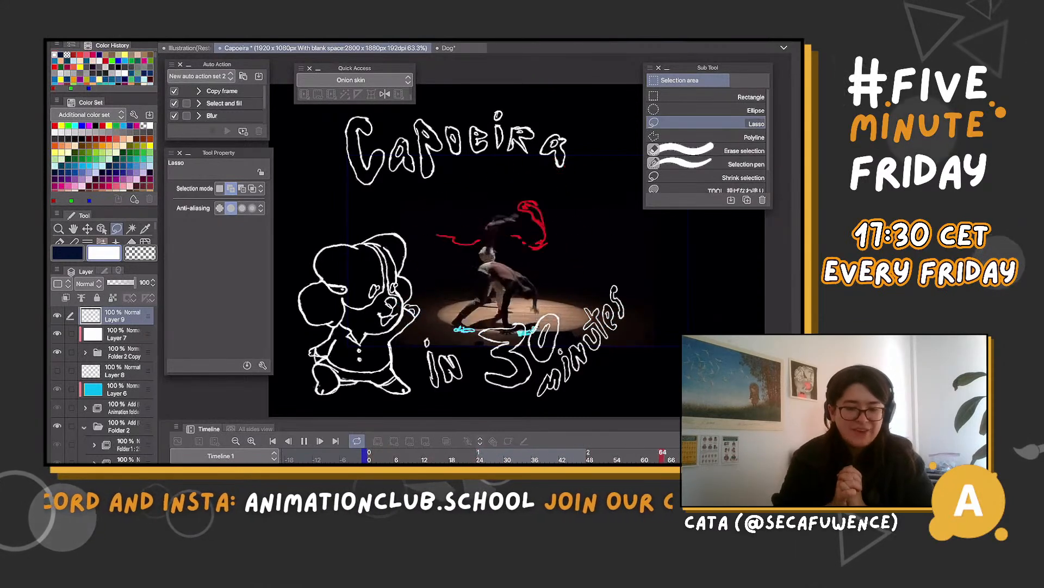
{"action": "key", "text": "space"}
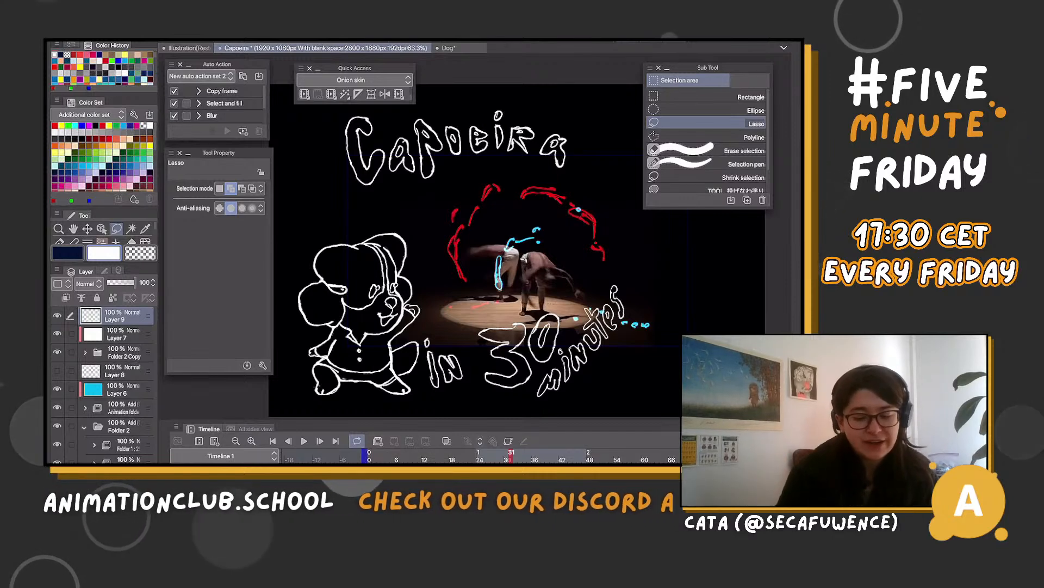
{"action": "scroll", "coordinate": [473, 250], "scroll_direction": "up", "scroll_amount": 1}
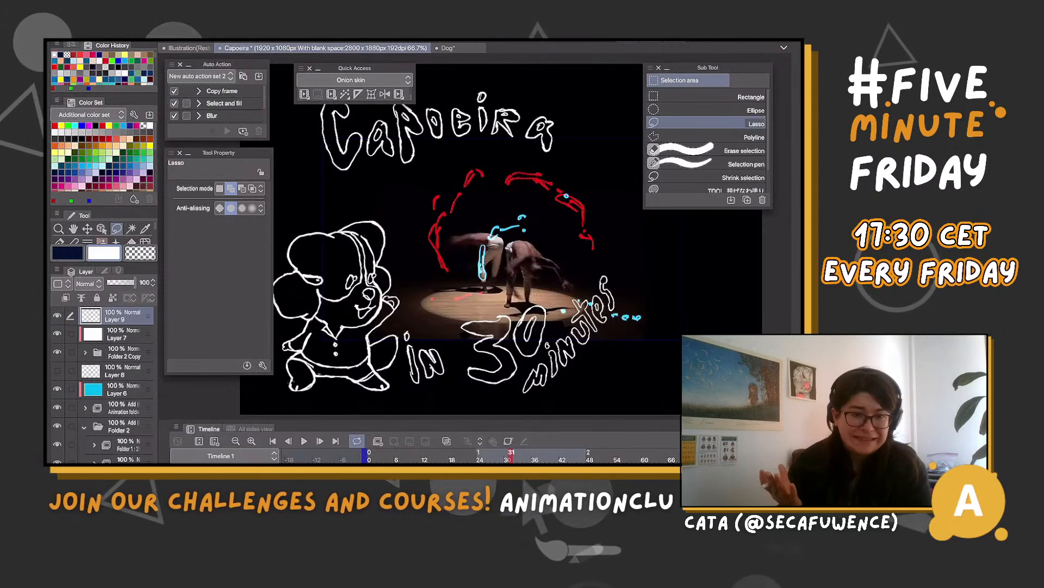
{"action": "scroll", "coordinate": [685, 323], "scroll_direction": "up", "scroll_amount": 1}
{"action": "scroll", "coordinate": [435, 239], "scroll_direction": "up", "scroll_amount": 1}
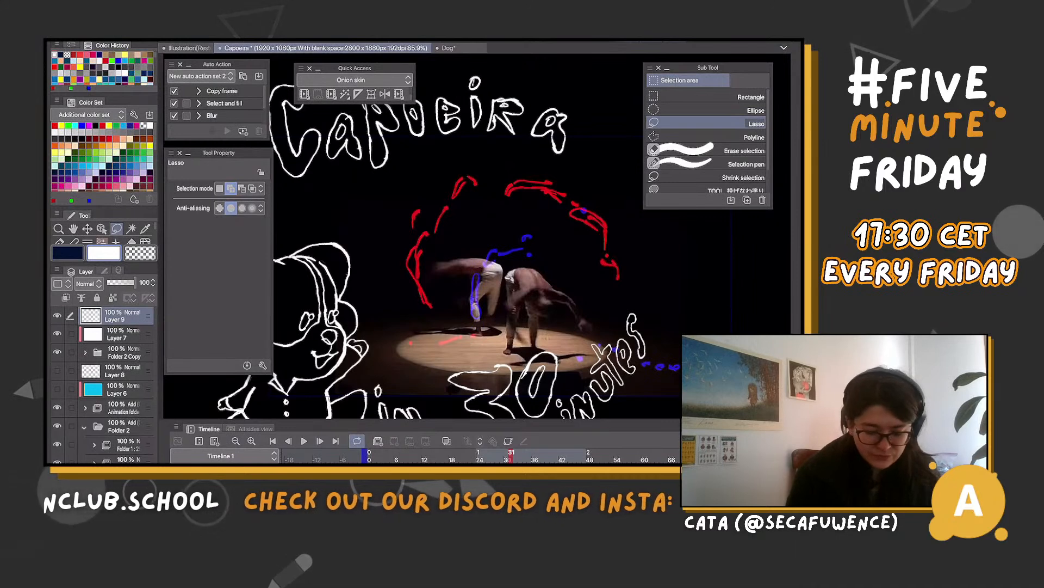
{"action": "left_click", "coordinate": [57, 353]}
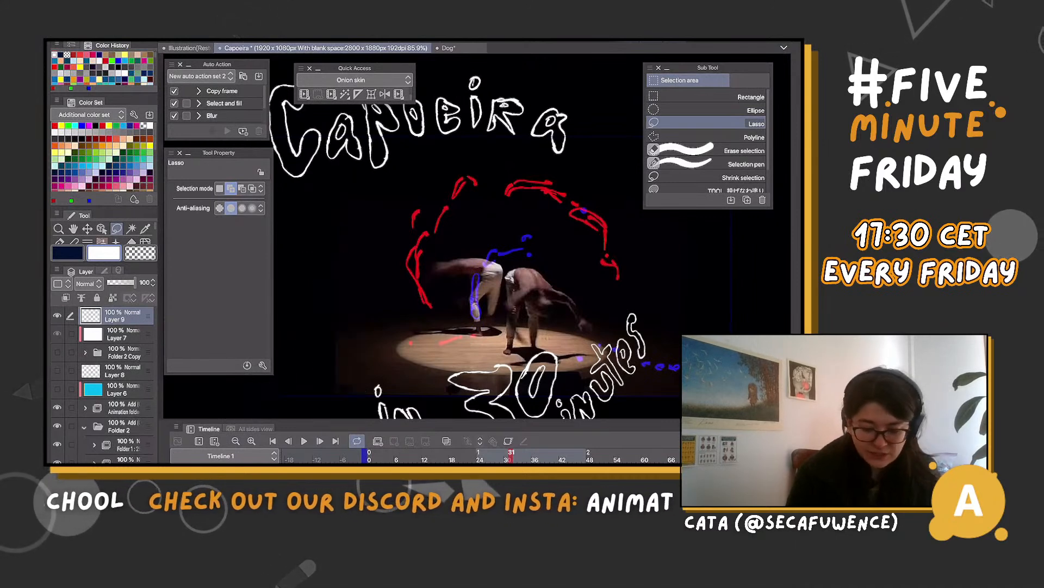
{"action": "left_click", "coordinate": [57, 353]}
{"action": "left_click", "coordinate": [57, 315]}
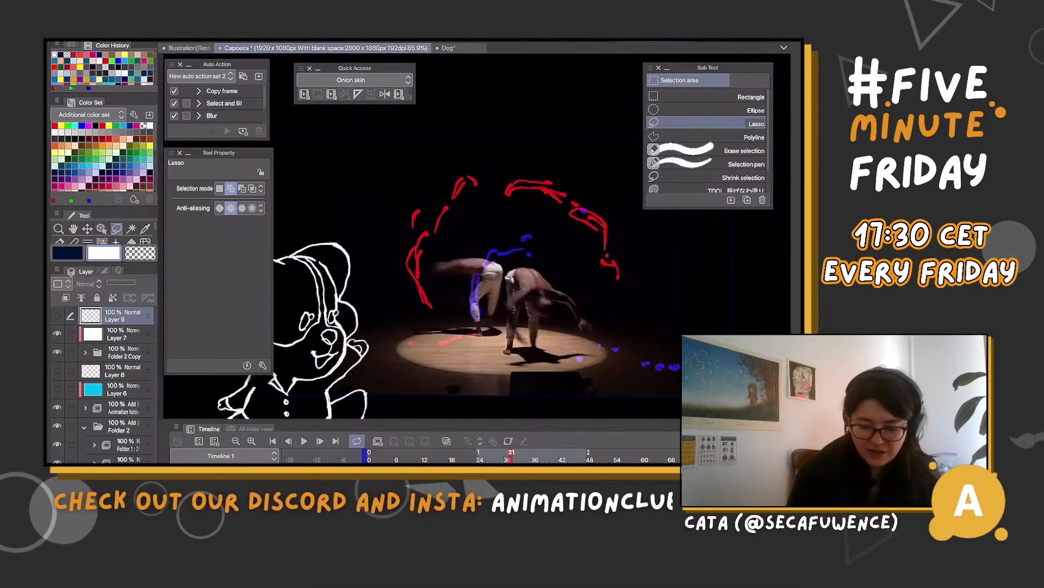
{"action": "scroll", "coordinate": [472, 235], "scroll_direction": "down", "scroll_amount": 3}
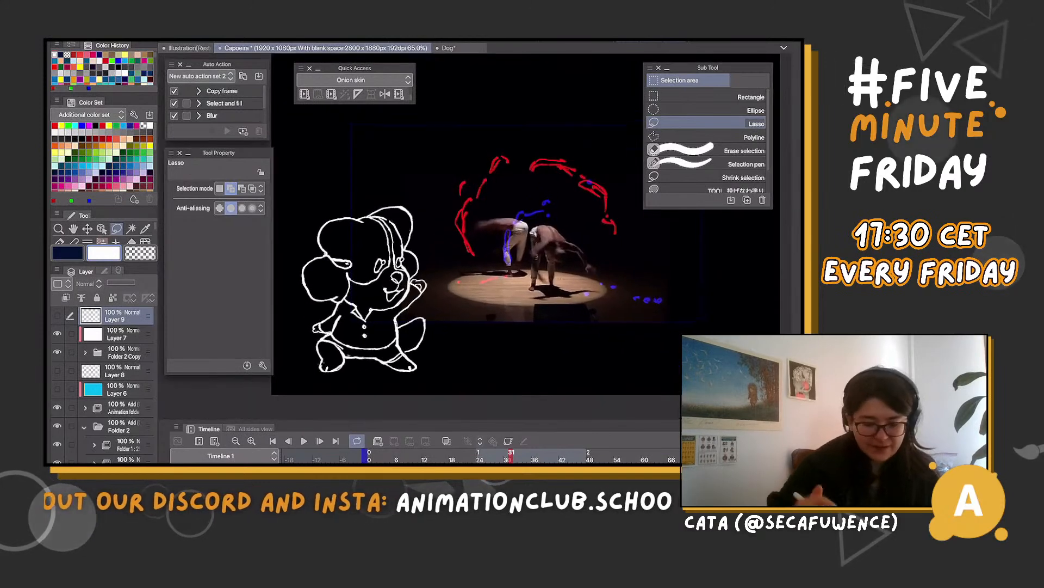
Scale the dog drawing in Folder 2 Copy to 32% and place it above and left of the dancers
{"action": "left_click", "coordinate": [124, 352]}
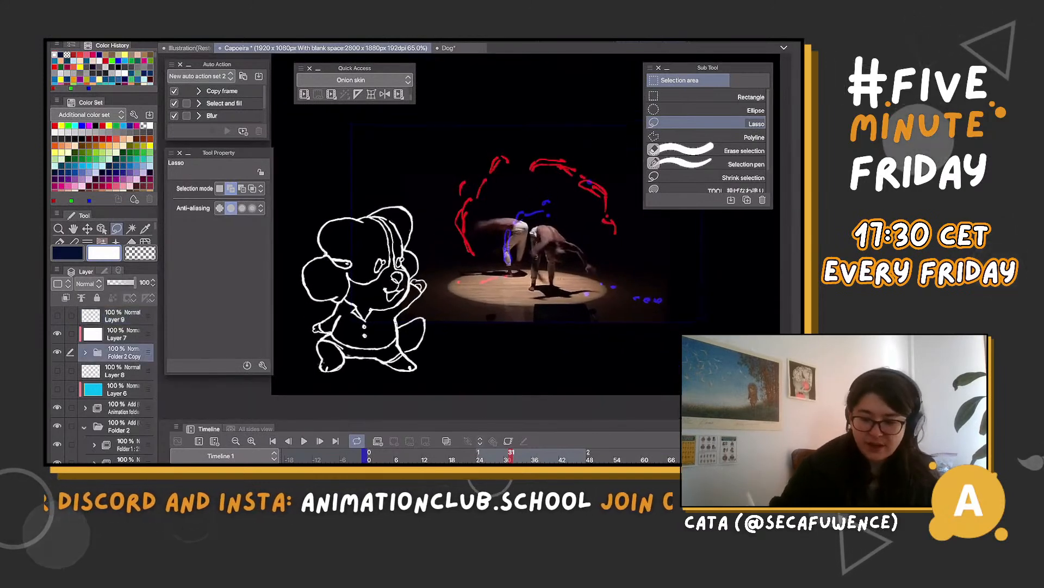
{"action": "key", "text": "ctrl+t"}
{"action": "left_click_drag", "start_coordinate": [429, 205], "coordinate": [374, 232]}
{"action": "scroll", "coordinate": [472, 261], "scroll_direction": "down", "scroll_amount": 2}
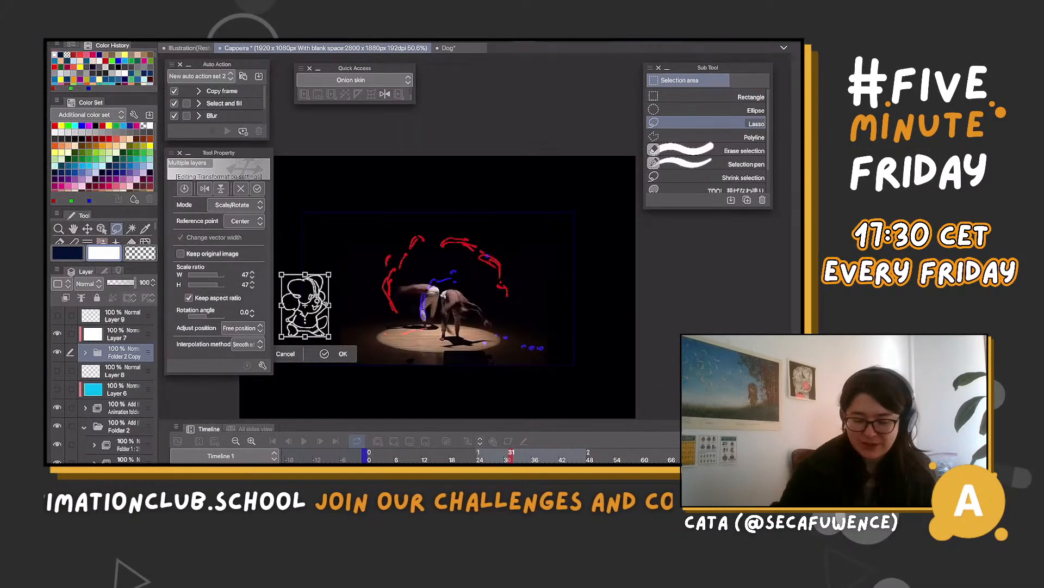
{"action": "scroll", "coordinate": [448, 278], "scroll_direction": "down", "scroll_amount": 1}
{"action": "left_click_drag", "start_coordinate": [334, 295], "coordinate": [385, 214]}
{"action": "scroll", "coordinate": [511, 218], "scroll_direction": "up", "scroll_amount": 5}
{"action": "scroll", "coordinate": [403, 188], "scroll_direction": "up", "scroll_amount": 1}
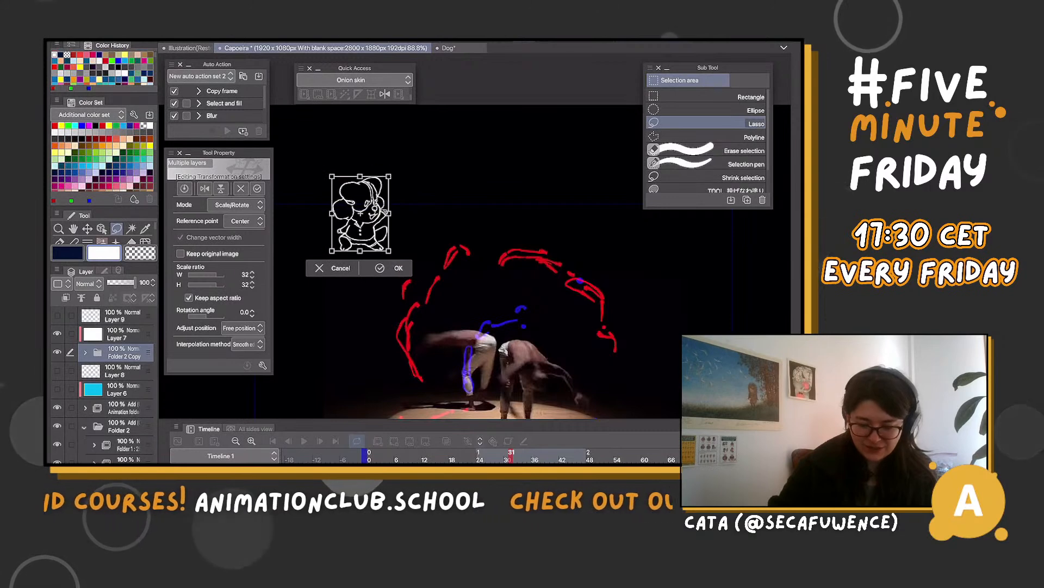
{"action": "key", "text": "Return"}
{"action": "scroll", "coordinate": [386, 214], "scroll_direction": "down", "scroll_amount": 2}
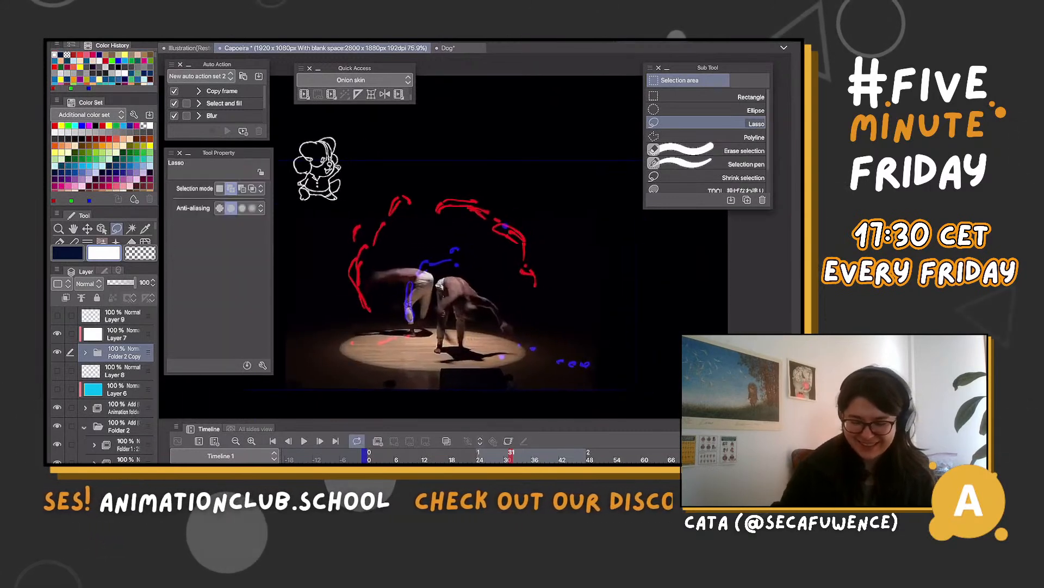
Show the Layer 1 sketch in the Dog document and toggle Folder 2's visibility to compare the two dog drawings
{"action": "left_click", "coordinate": [448, 48]}
{"action": "left_click_drag", "start_coordinate": [435, 305], "coordinate": [453, 276]}
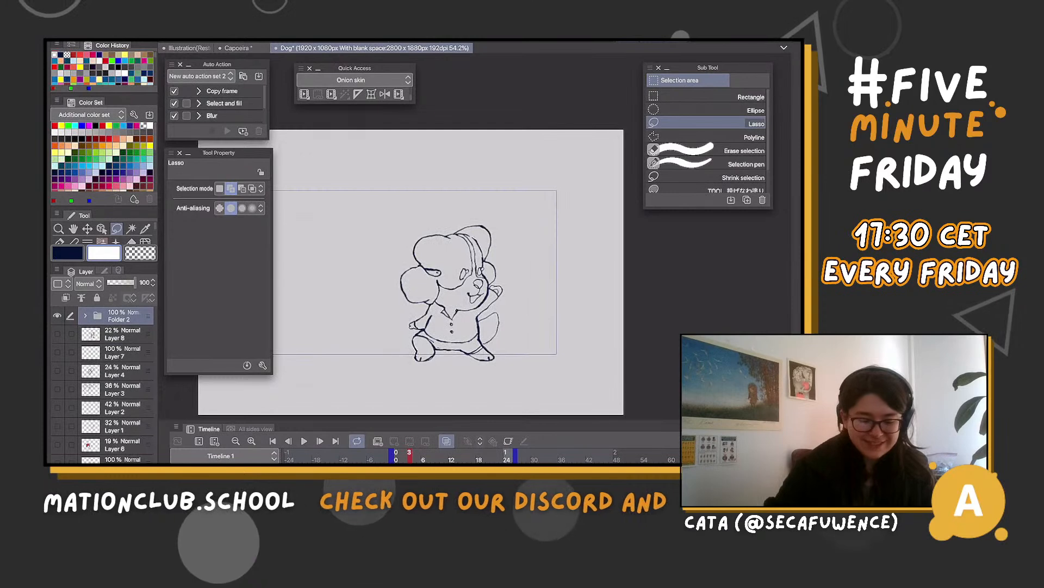
{"action": "left_click", "coordinate": [57, 389]}
{"action": "left_click", "coordinate": [57, 389]}
{"action": "left_click", "coordinate": [57, 407]}
{"action": "left_click", "coordinate": [57, 407]}
{"action": "left_click", "coordinate": [57, 426]}
{"action": "left_click", "coordinate": [58, 316]}
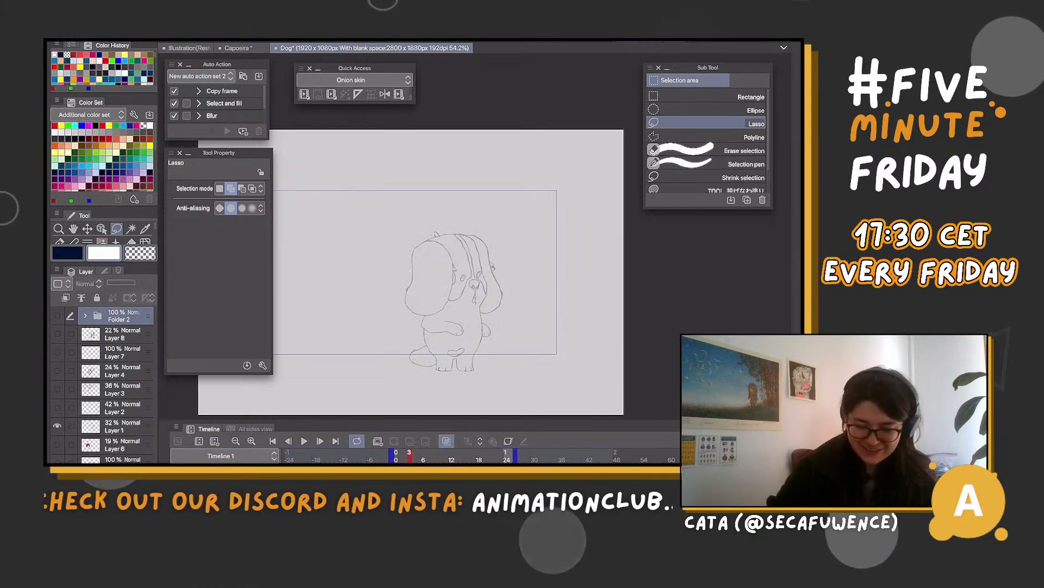
{"action": "scroll", "coordinate": [479, 330], "scroll_direction": "up", "scroll_amount": 5}
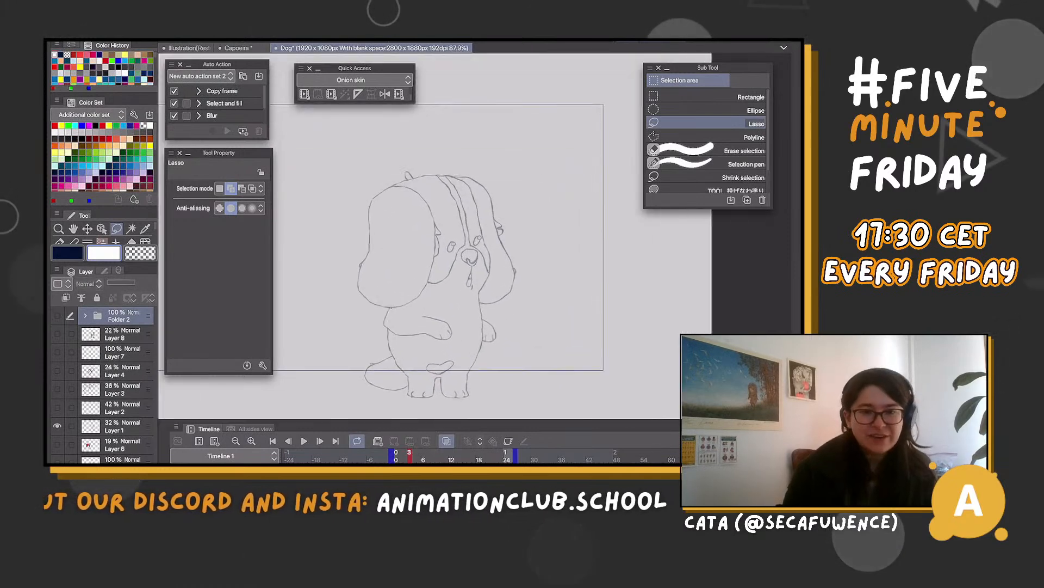
{"action": "left_click", "coordinate": [57, 315]}
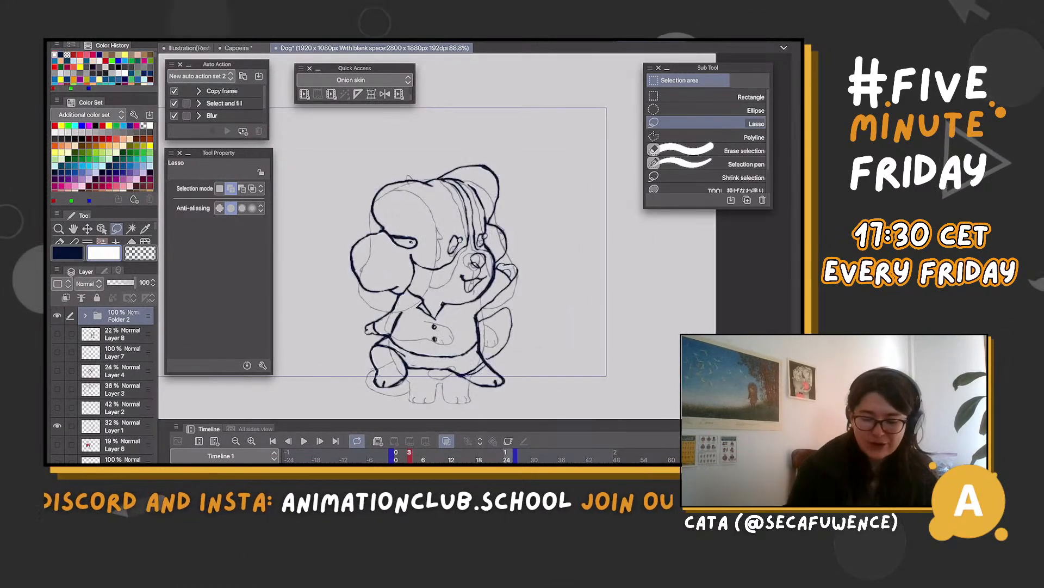
{"action": "scroll", "coordinate": [421, 270], "scroll_direction": "down", "scroll_amount": 3}
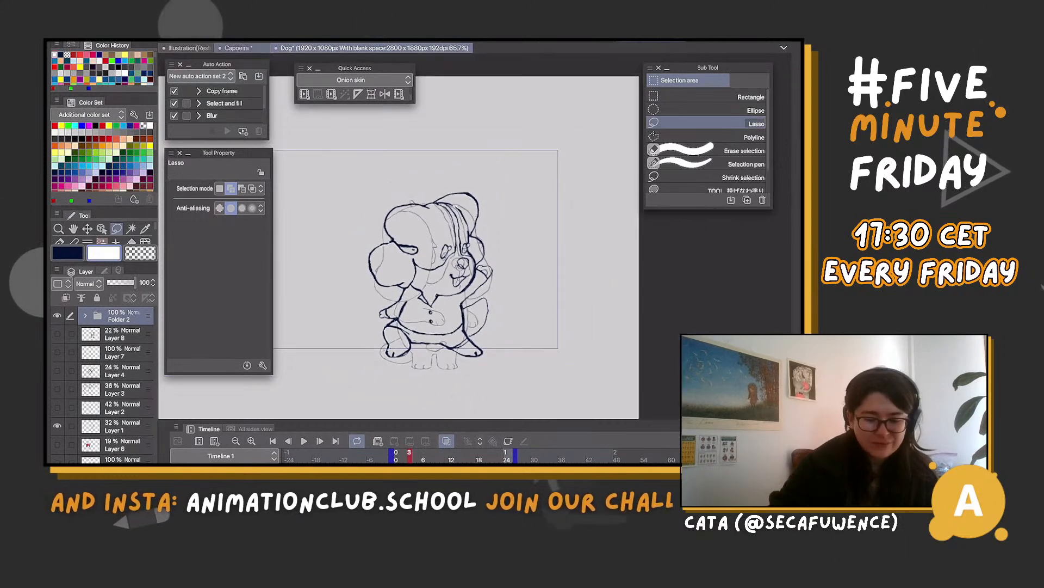
Return to the Capoeira document and scrub the timeline back to frame 10
{"action": "left_click", "coordinate": [238, 48]}
{"action": "scroll", "coordinate": [451, 245], "scroll_direction": "up", "scroll_amount": 1}
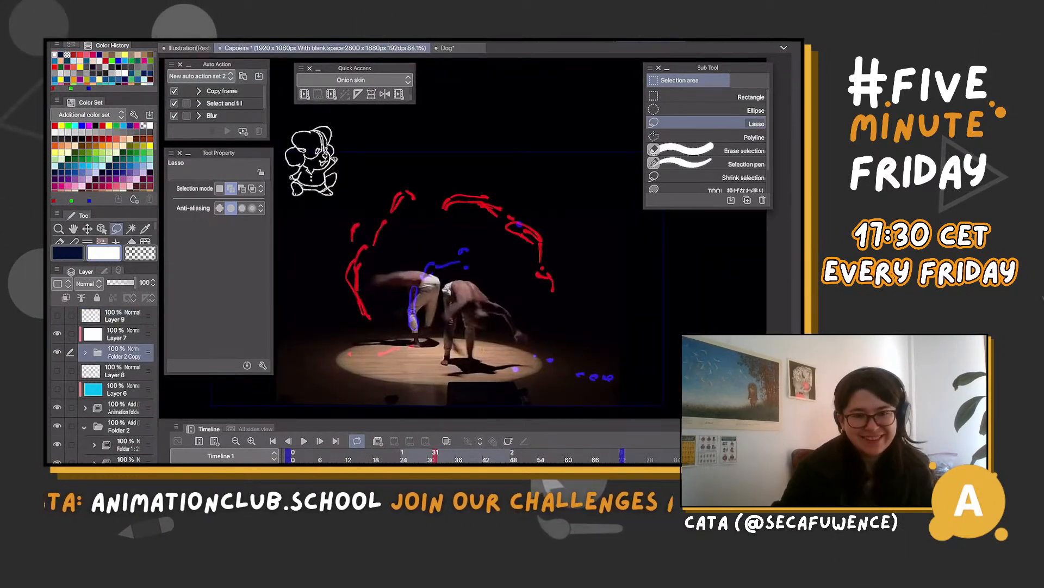
{"action": "scroll", "coordinate": [452, 245], "scroll_direction": "down", "scroll_amount": 2}
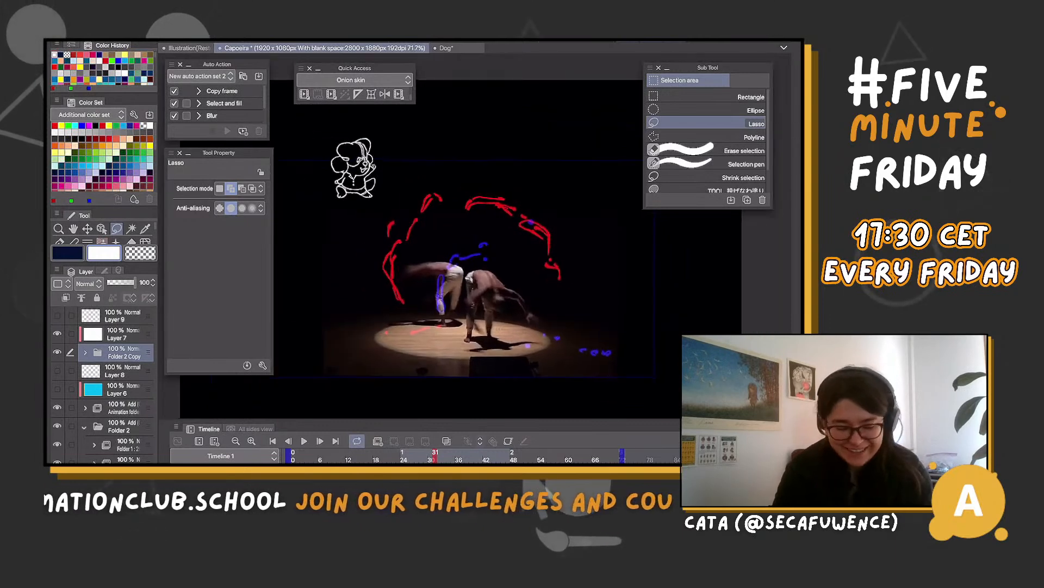
{"action": "mouse_move", "coordinate": [436, 456]}
{"action": "left_mouse_down"}
{"action": "mouse_move", "coordinate": [310, 456]}
{"action": "mouse_move", "coordinate": [450, 456]}
{"action": "mouse_move", "coordinate": [339, 456]}
{"action": "left_mouse_up"}
{"action": "scroll", "coordinate": [436, 305], "scroll_direction": "up", "scroll_amount": 1}
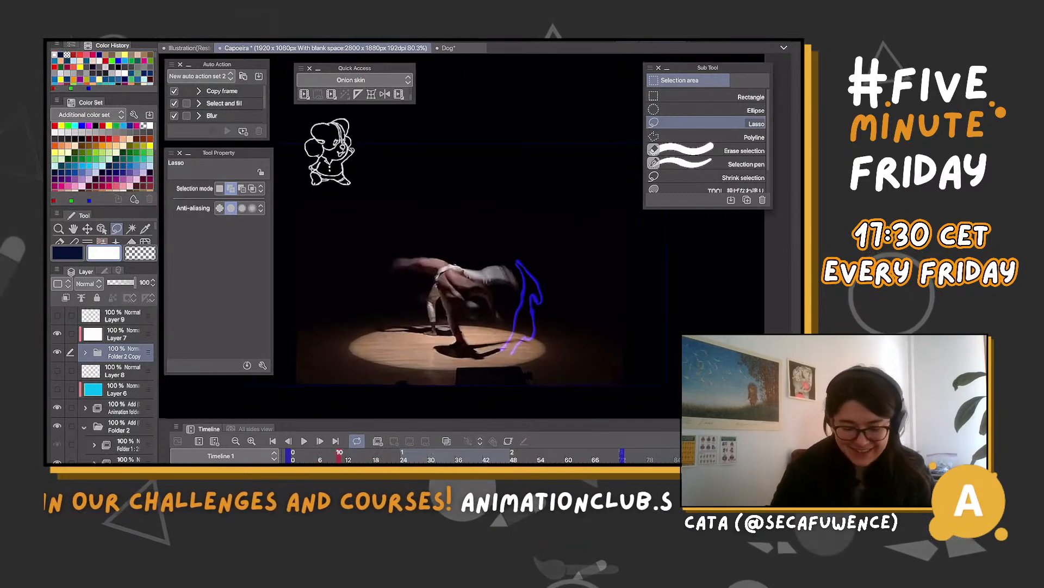
Check the animation folder directly above Folder 2 at frame 30 by toggling its visibility, and delete it
{"action": "left_click", "coordinate": [117, 389]}
{"action": "double_click", "coordinate": [124, 409]}
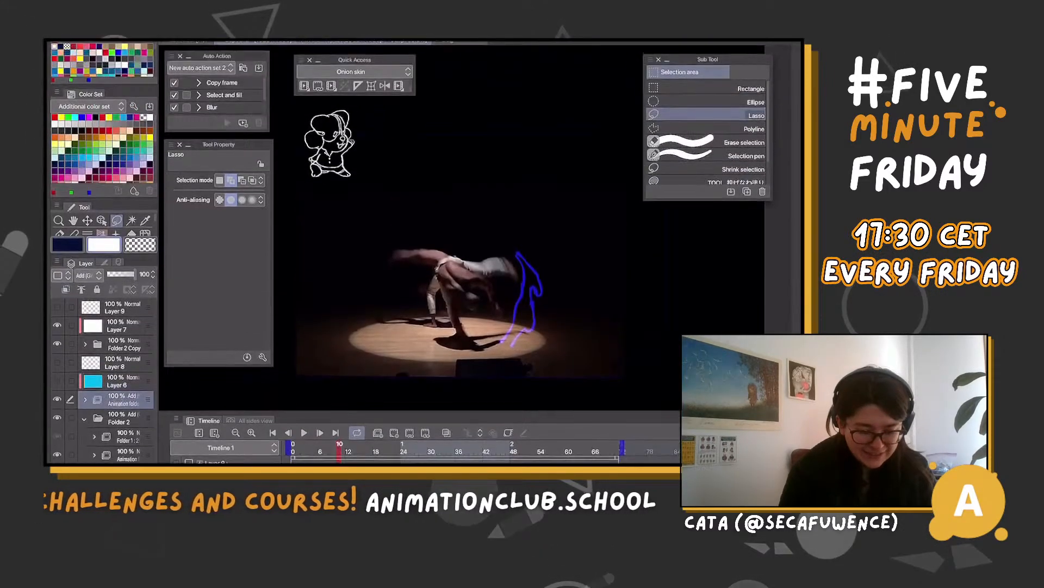
{"action": "mouse_move", "coordinate": [342, 456]}
{"action": "left_mouse_down"}
{"action": "mouse_move", "coordinate": [444, 455]}
{"action": "mouse_move", "coordinate": [431, 456]}
{"action": "left_mouse_up"}
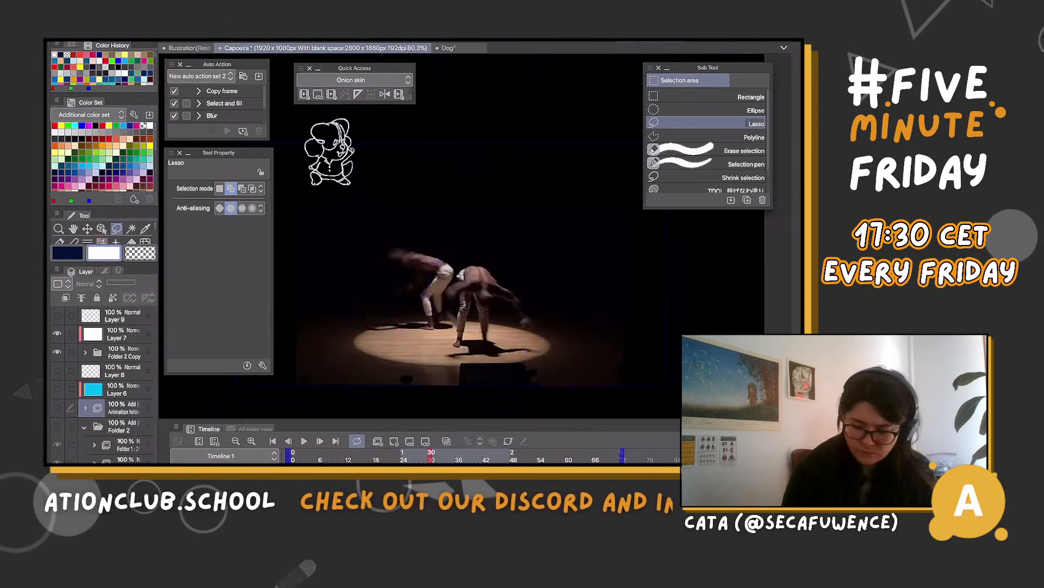
{"action": "left_click", "coordinate": [57, 407]}
{"action": "left_click", "coordinate": [57, 408]}
{"action": "left_click", "coordinate": [57, 408]}
{"action": "key", "text": "Delete"}
Delete the unused Layer 6 and Layer 8
{"action": "left_click", "coordinate": [117, 389]}
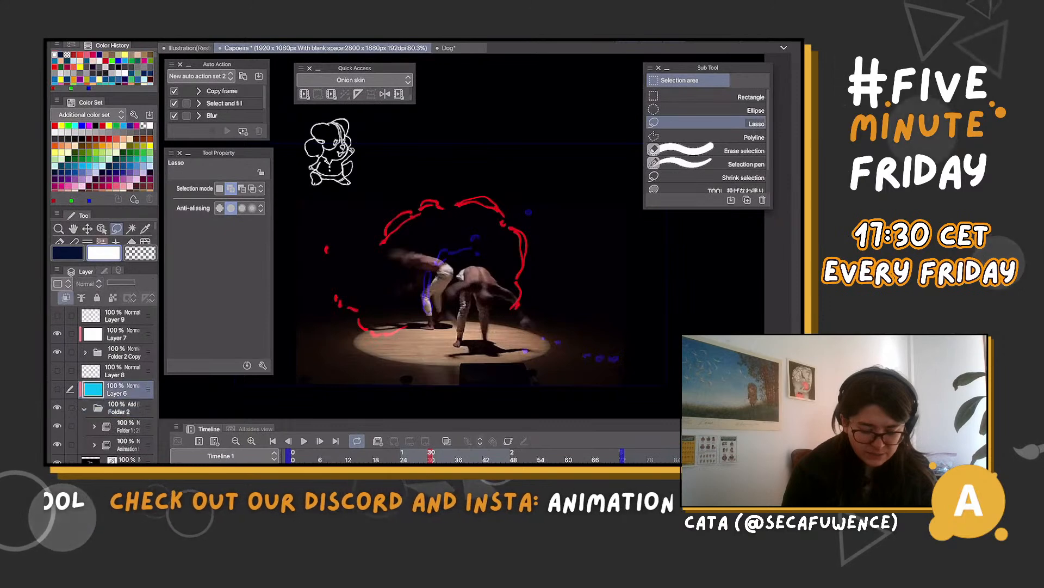
{"action": "key", "text": "Delete"}
{"action": "left_click", "coordinate": [124, 352]}
{"action": "left_click", "coordinate": [57, 352]}
{"action": "left_click", "coordinate": [57, 352]}
{"action": "left_click", "coordinate": [123, 371]}
{"action": "left_click", "coordinate": [57, 371]}
{"action": "left_click", "coordinate": [57, 371]}
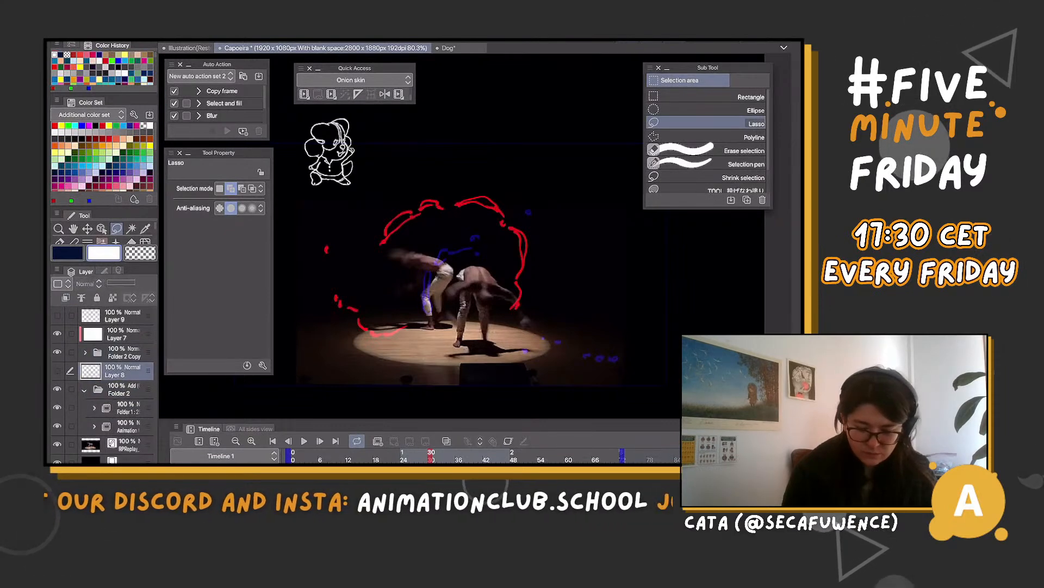
{"action": "key", "text": "Delete"}
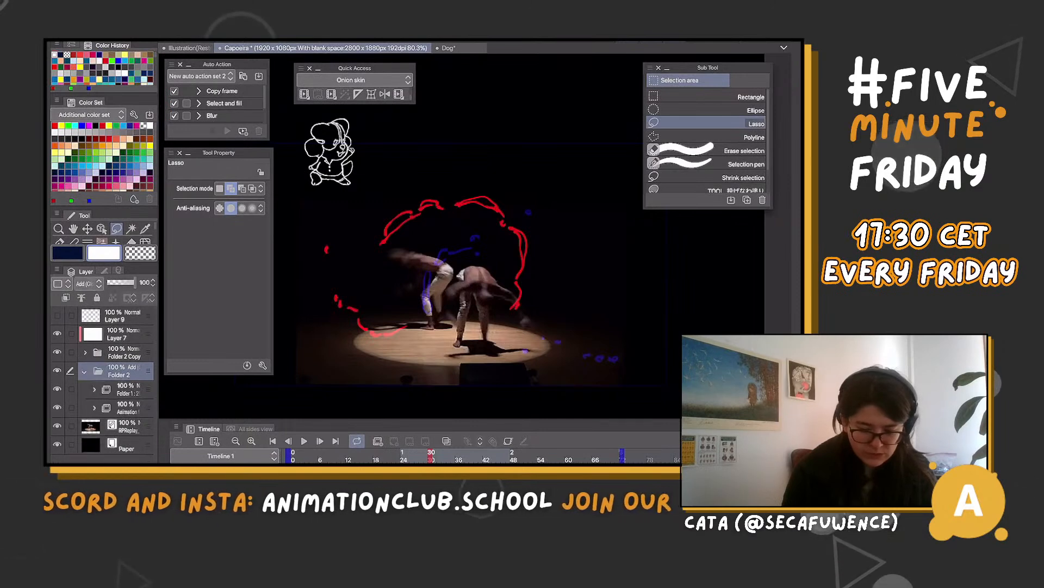
Hide the blue effect's animation folder and move it out of Folder 2 to just below the video layer
{"action": "left_click", "coordinate": [57, 370]}
{"action": "left_click", "coordinate": [57, 371]}
{"action": "left_click", "coordinate": [57, 371]}
{"action": "left_click", "coordinate": [57, 371]}
{"action": "left_click", "coordinate": [128, 407]}
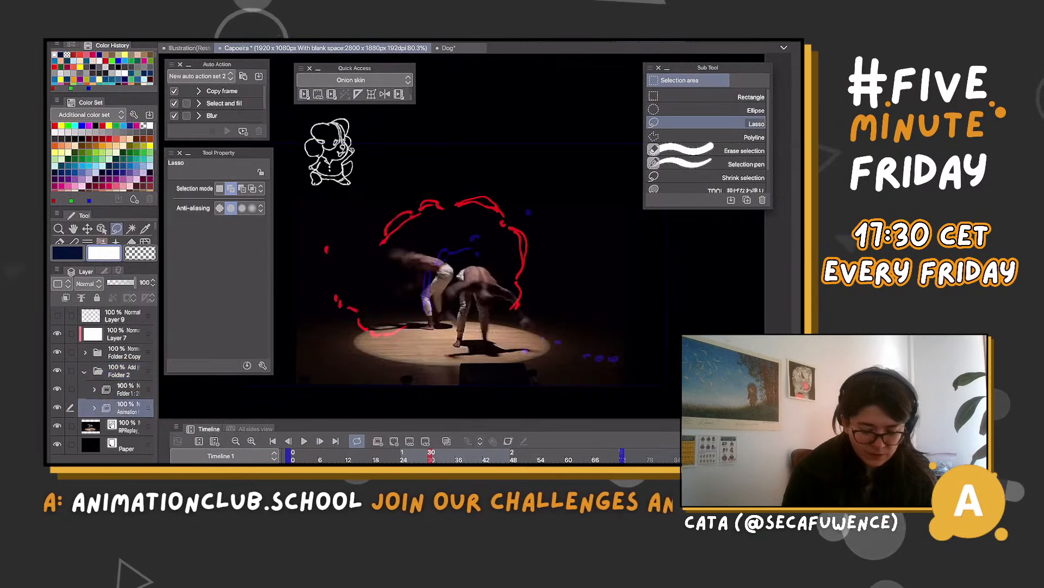
{"action": "left_click", "coordinate": [57, 408]}
{"action": "left_click_drag", "start_coordinate": [127, 408], "coordinate": [127, 435]}
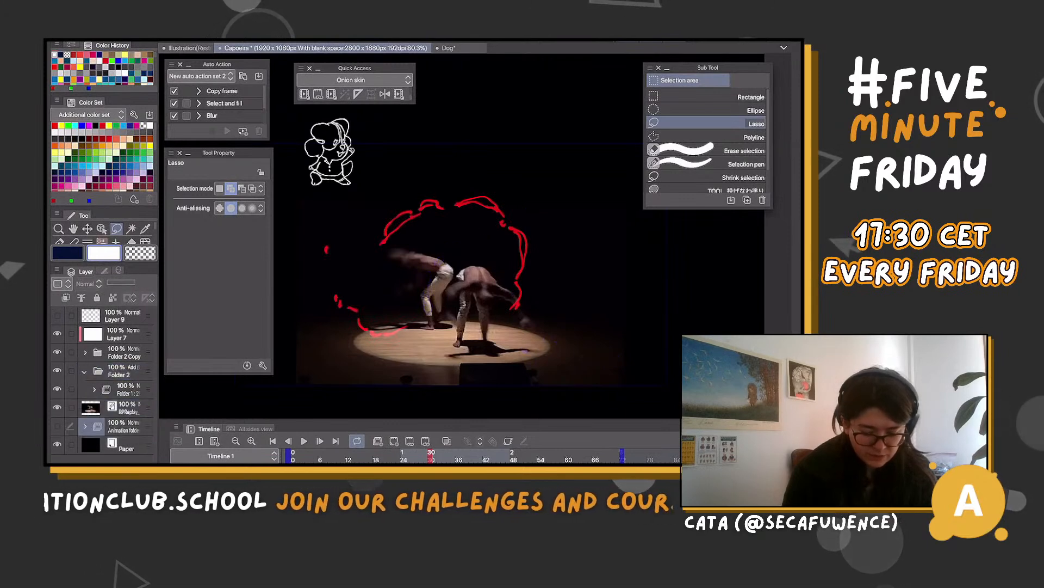
Select the red effect's animation folder inside Folder 2 and scrub back to frame 4 to review its drawings
{"action": "left_click", "coordinate": [127, 408]}
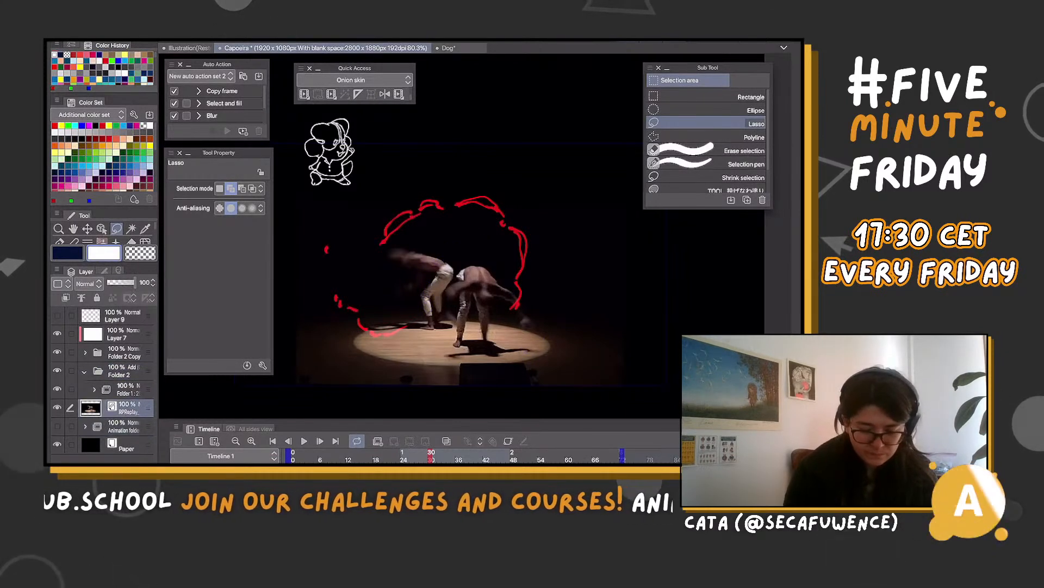
{"action": "left_click", "coordinate": [127, 389]}
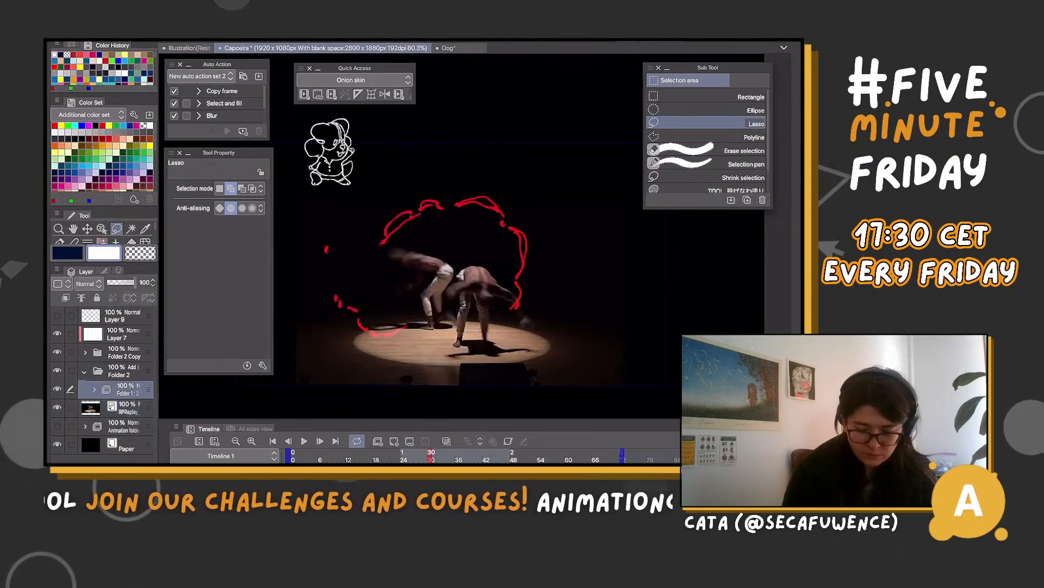
{"action": "scroll", "coordinate": [473, 272], "scroll_direction": "down", "scroll_amount": 1}
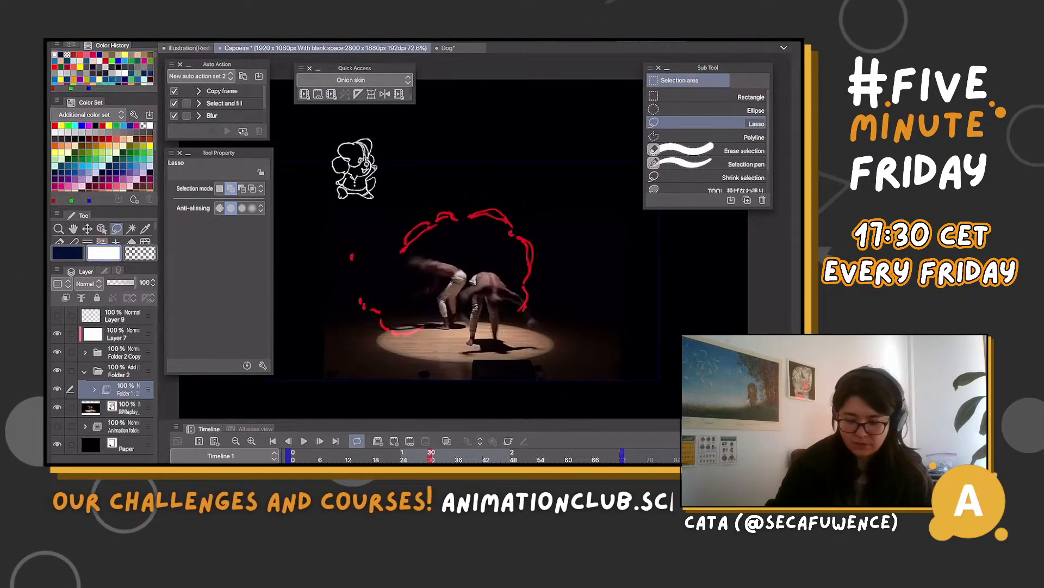
{"action": "mouse_move", "coordinate": [433, 456]}
{"action": "left_mouse_down"}
{"action": "mouse_move", "coordinate": [312, 456]}
{"action": "mouse_move", "coordinate": [410, 456]}
{"action": "mouse_move", "coordinate": [334, 456]}
{"action": "mouse_move", "coordinate": [385, 456]}
{"action": "mouse_move", "coordinate": [362, 456]}
{"action": "mouse_move", "coordinate": [376, 456]}
{"action": "left_mouse_up"}
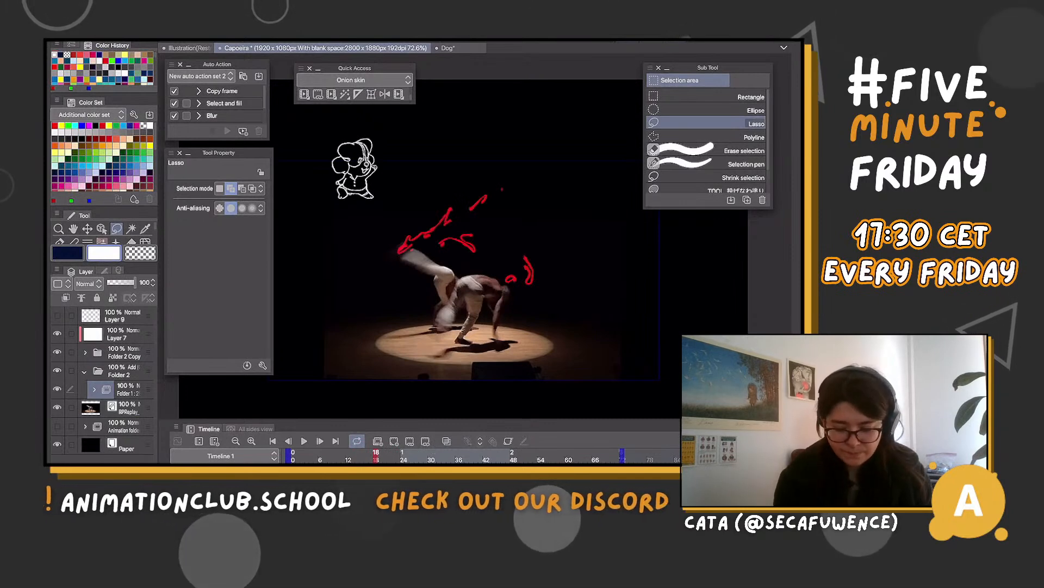
{"action": "left_click_drag", "start_coordinate": [376, 455], "coordinate": [310, 456]}
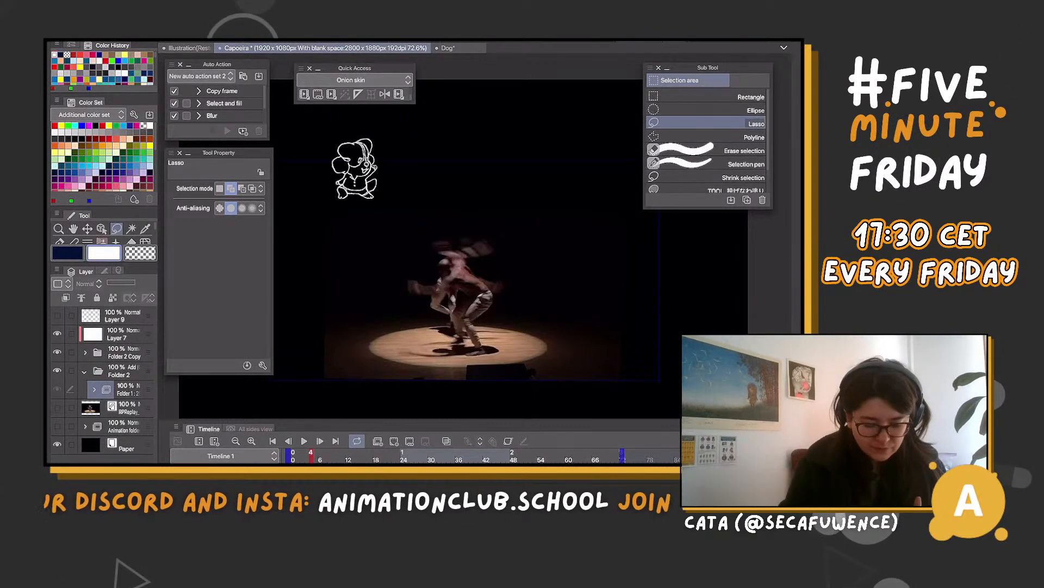
At frame 38, show the blue effect's animation folder and move it directly above the video layer
{"action": "left_click", "coordinate": [344, 456]}
{"action": "left_click_drag", "start_coordinate": [344, 456], "coordinate": [467, 456]}
{"action": "left_click", "coordinate": [57, 426]}
{"action": "left_click_drag", "start_coordinate": [147, 426], "coordinate": [147, 399]}
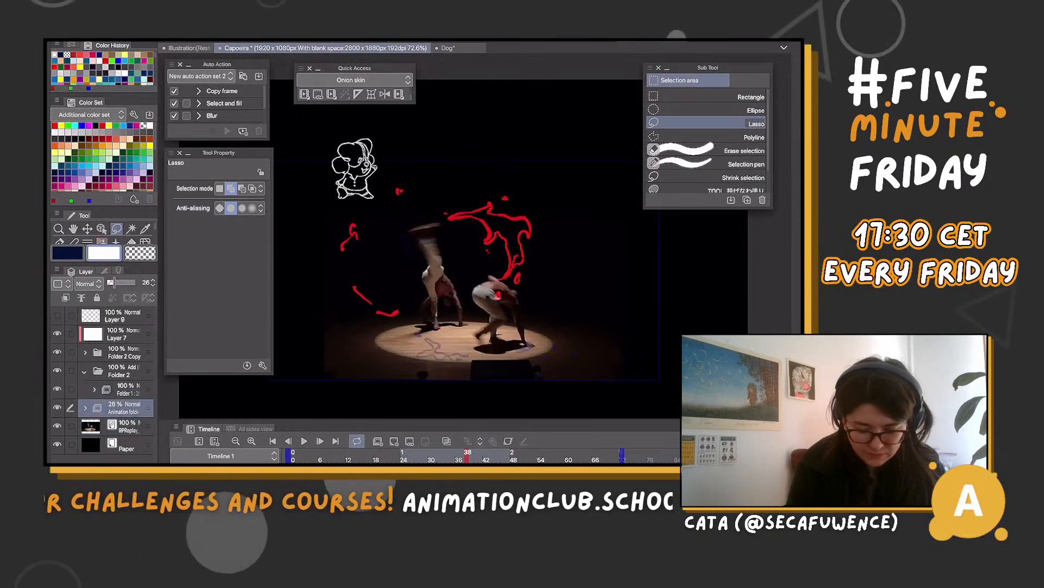
Set the blue effect folder's blending mode to Add (Glow) and its opacity to 86%
{"action": "left_click_drag", "start_coordinate": [117, 283], "coordinate": [121, 283]}
{"action": "left_click", "coordinate": [89, 283]}
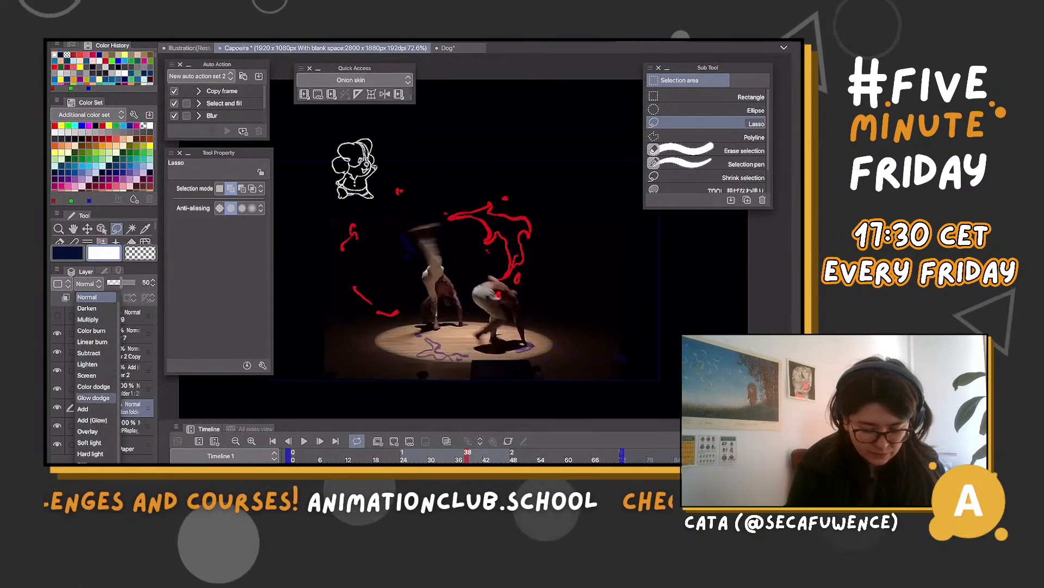
{"action": "left_click", "coordinate": [92, 420]}
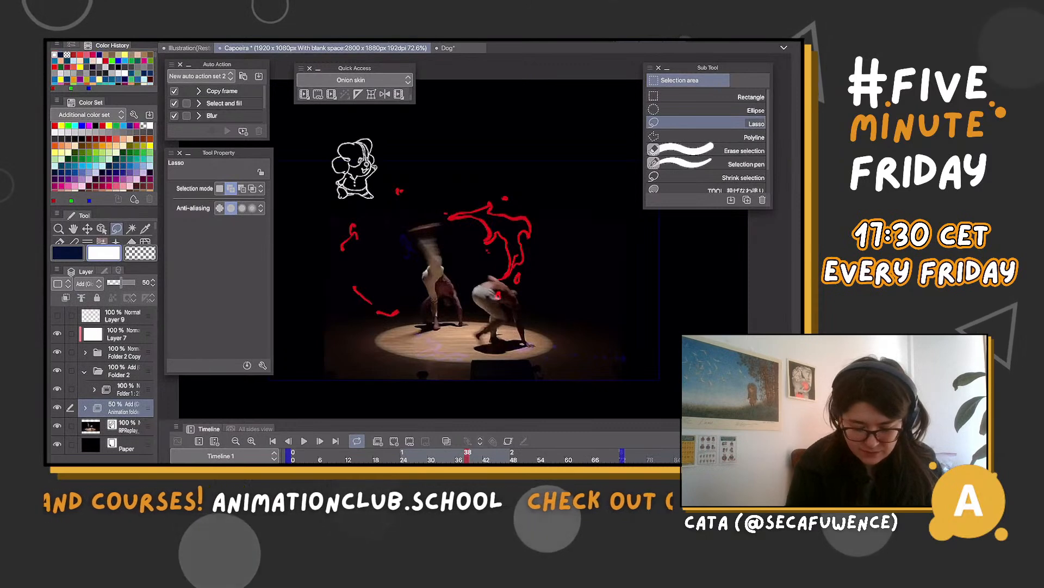
{"action": "left_click_drag", "start_coordinate": [133, 283], "coordinate": [130, 283]}
Select Folder 2 and play the capoeira animation to review the red and blue effects over the video
{"action": "left_click_drag", "start_coordinate": [472, 456], "coordinate": [362, 456]}
{"action": "left_click", "coordinate": [128, 389]}
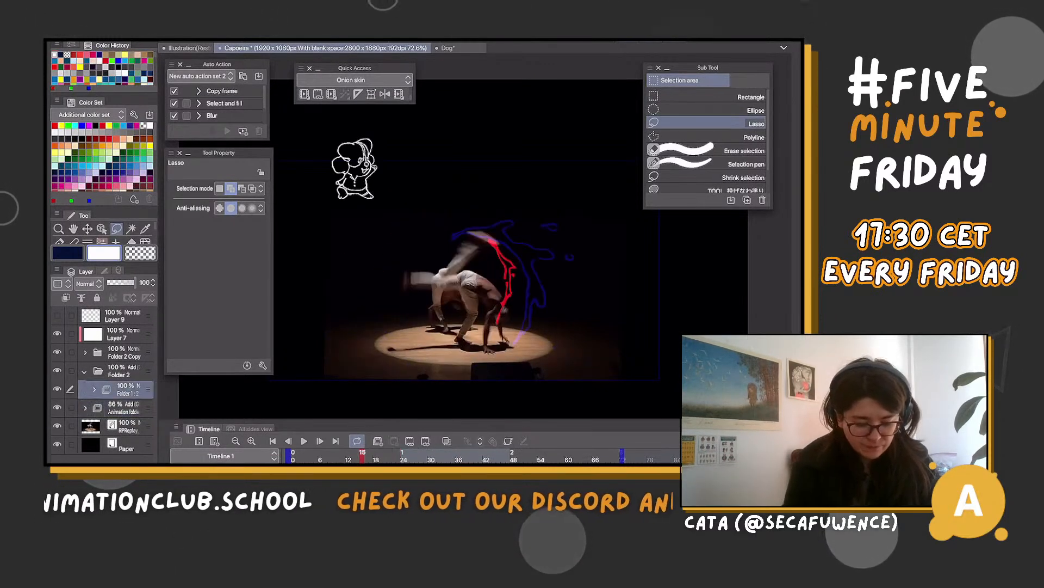
{"action": "left_click", "coordinate": [94, 389]}
{"action": "left_click", "coordinate": [93, 390]}
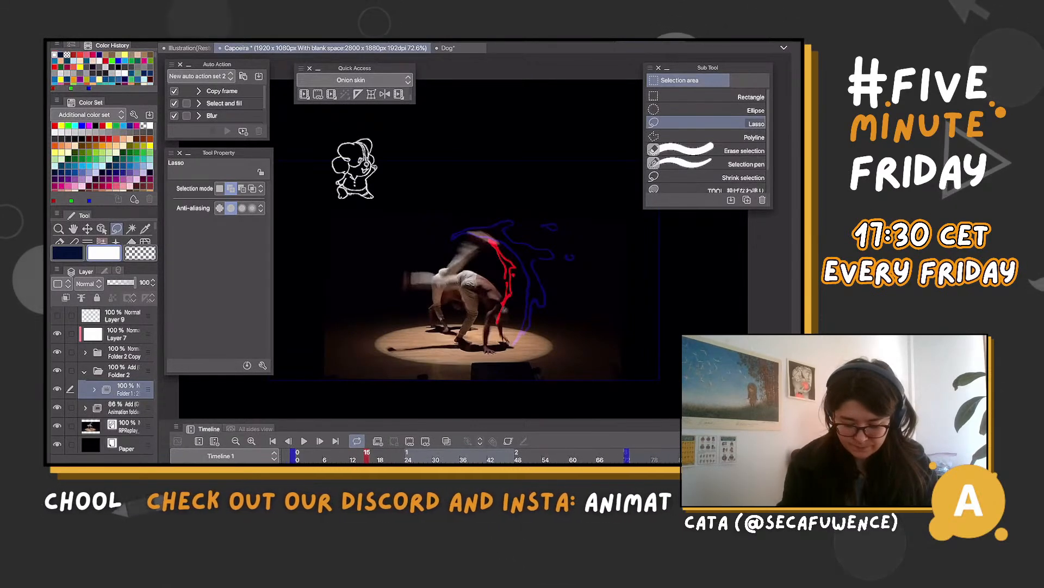
{"action": "left_click", "coordinate": [123, 371]}
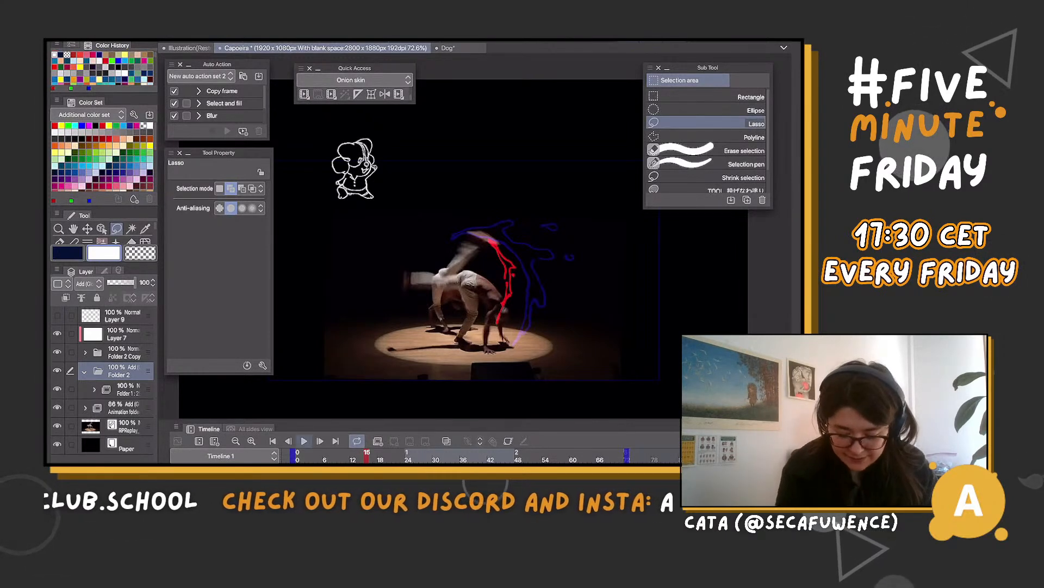
{"action": "key", "text": "space"}
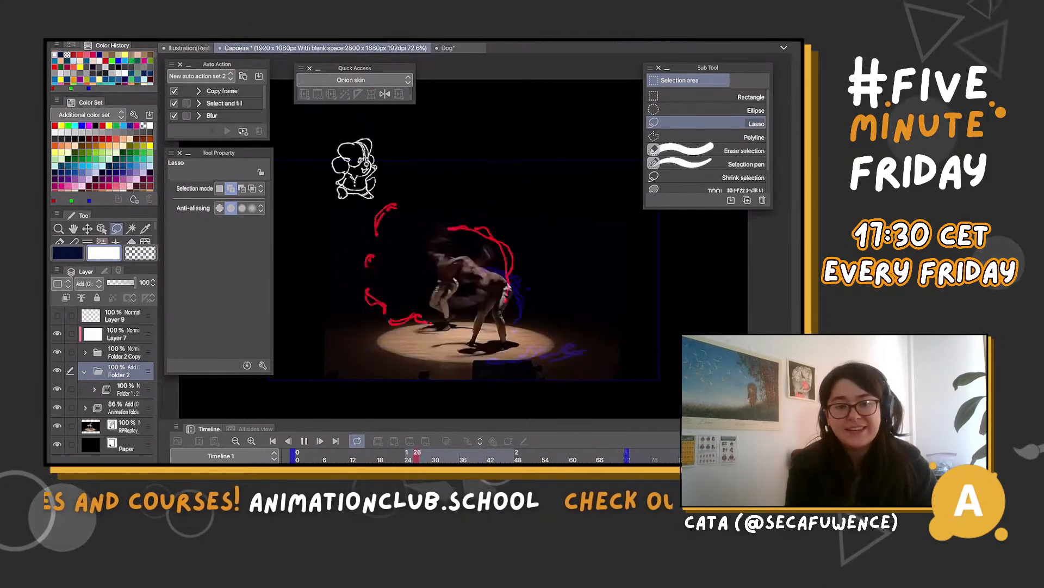
{"action": "scroll", "coordinate": [457, 286], "scroll_direction": "up", "scroll_amount": 3}
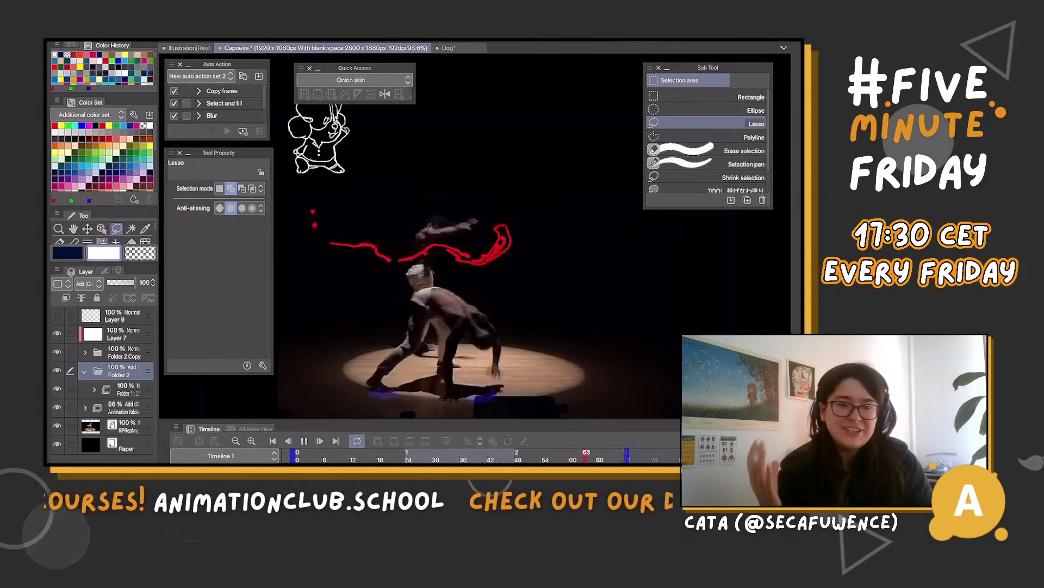
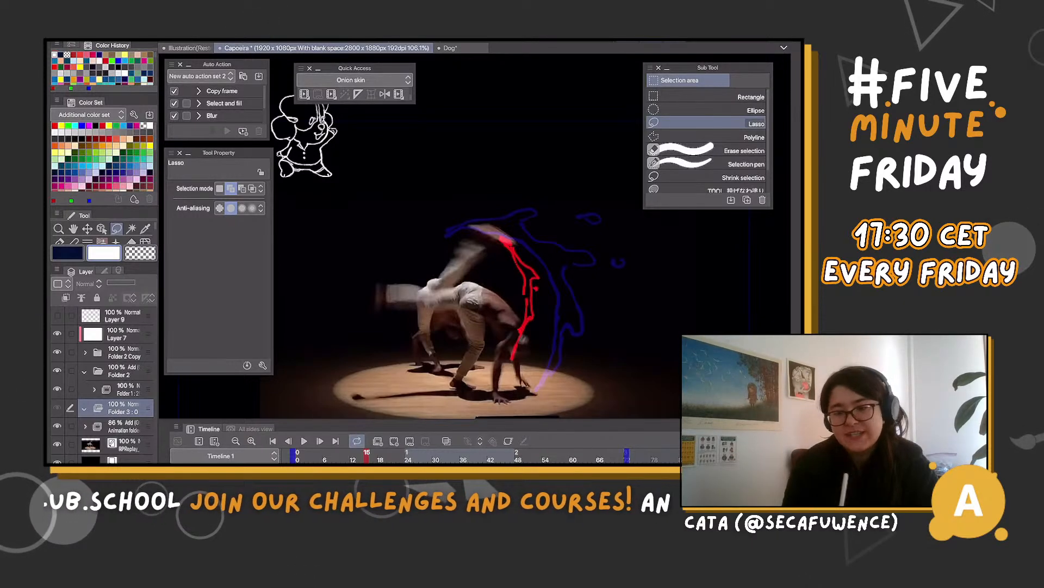
Return to frame 0 and add a blank cel 1 inside Folder 3
{"action": "left_click_drag", "start_coordinate": [367, 453], "coordinate": [297, 452]}
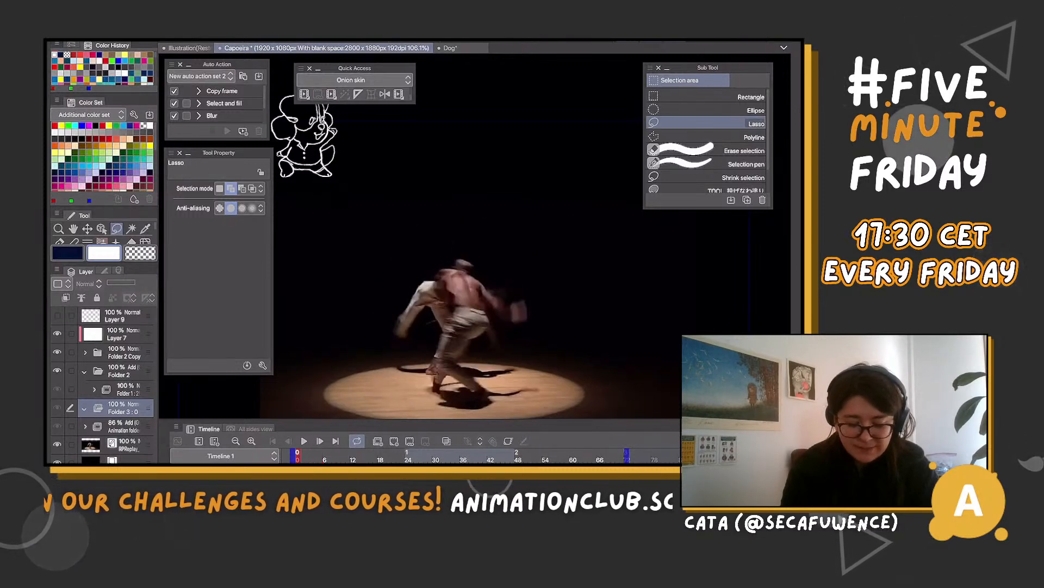
{"action": "key", "text": "ctrl+shift+n"}
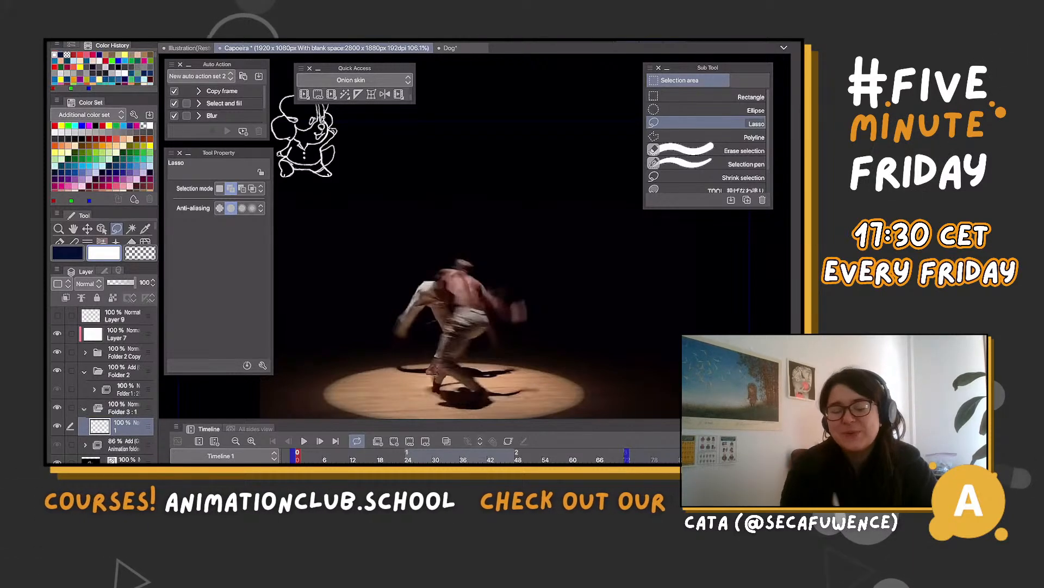
Advance through the footage to frame 12 and add a blank cel 2 inside Folder 3
{"action": "key", "text": "Right"}
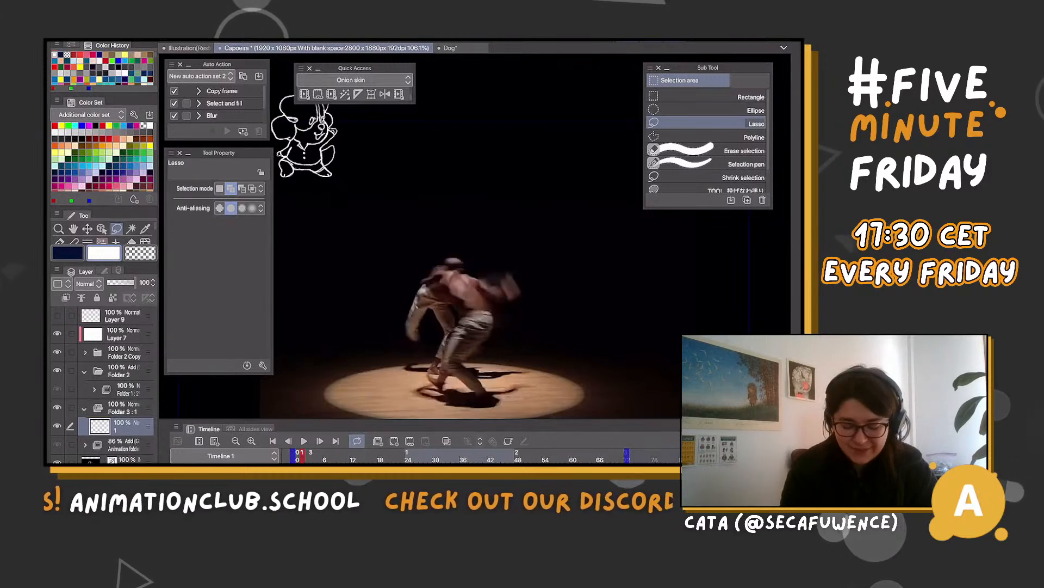
{"action": "key", "text": "Right"}
{"action": "key", "text": "Right"}
{"action": "key", "text": "Right"}
{"action": "key", "text": "Right"}
{"action": "key", "text": "Right"}
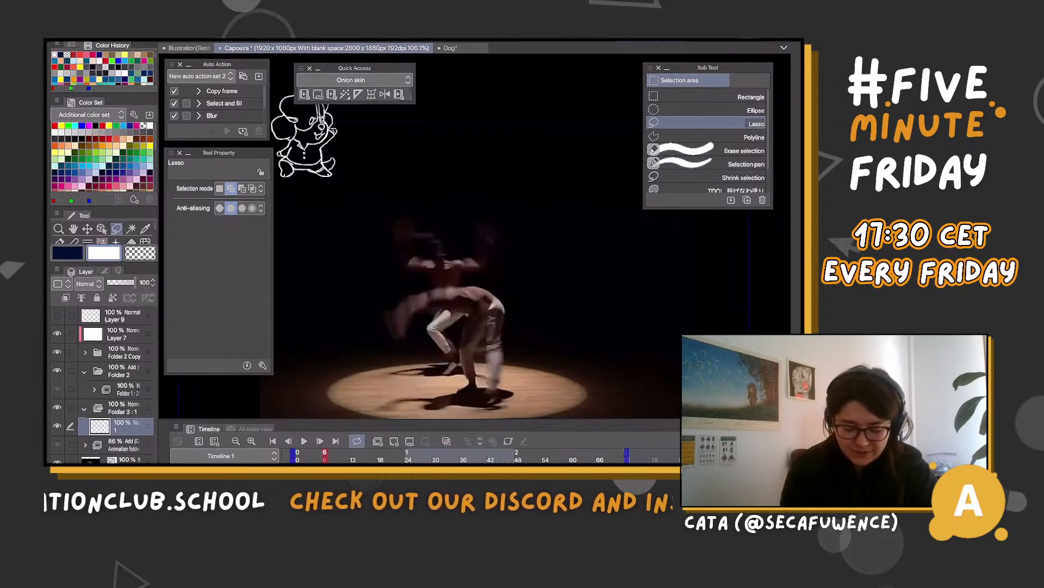
{"action": "key", "text": "Right"}
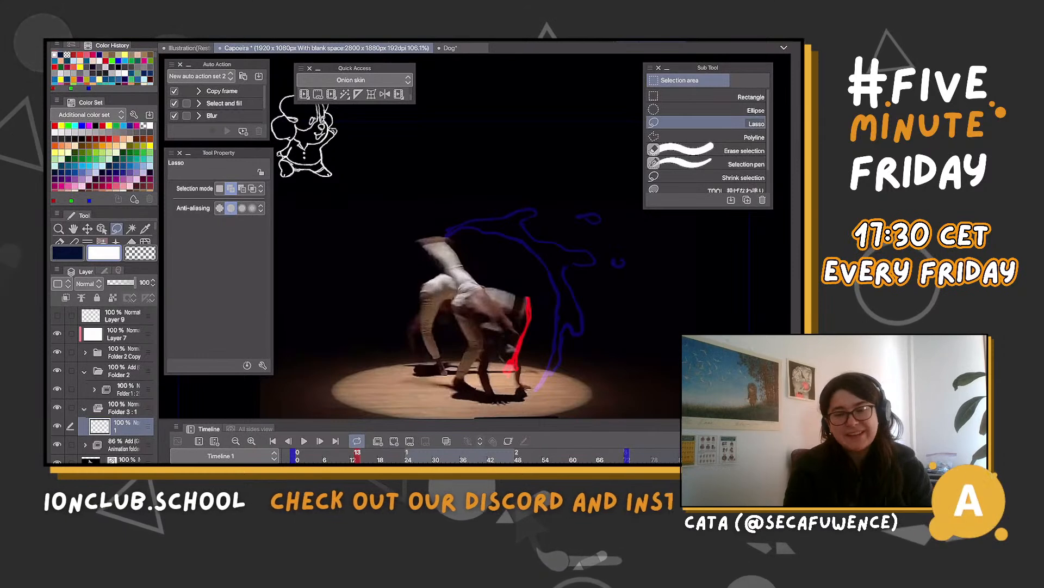
{"action": "key", "text": "Left"}
{"action": "key", "text": "Right"}
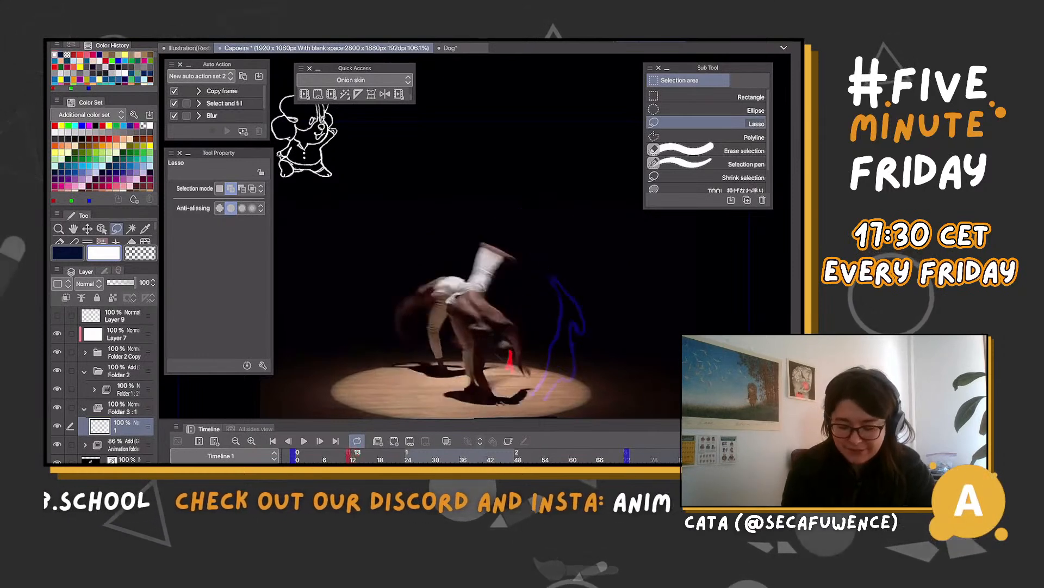
{"action": "key", "text": "Left"}
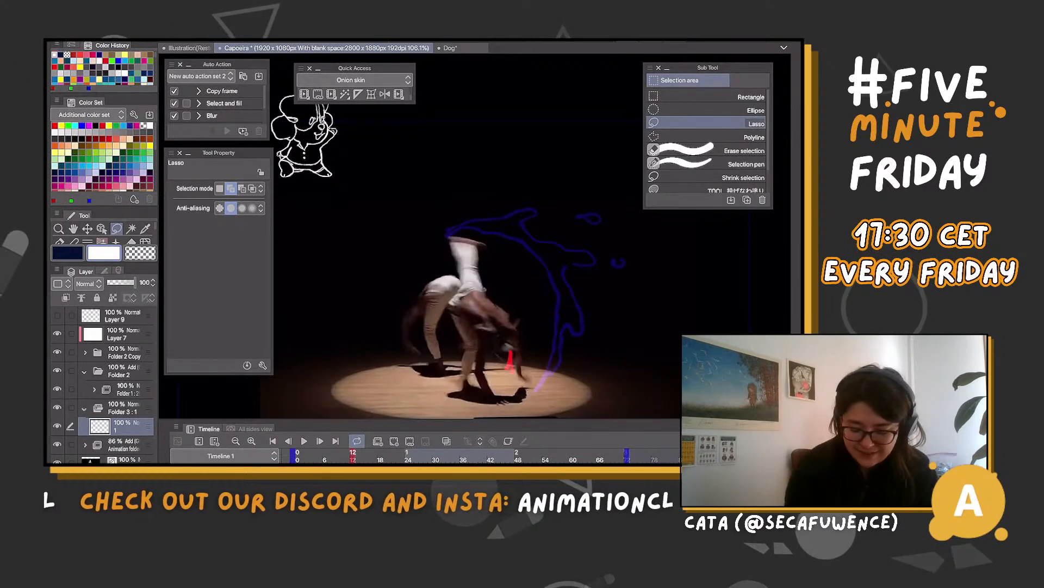
{"action": "left_click", "coordinate": [124, 408]}
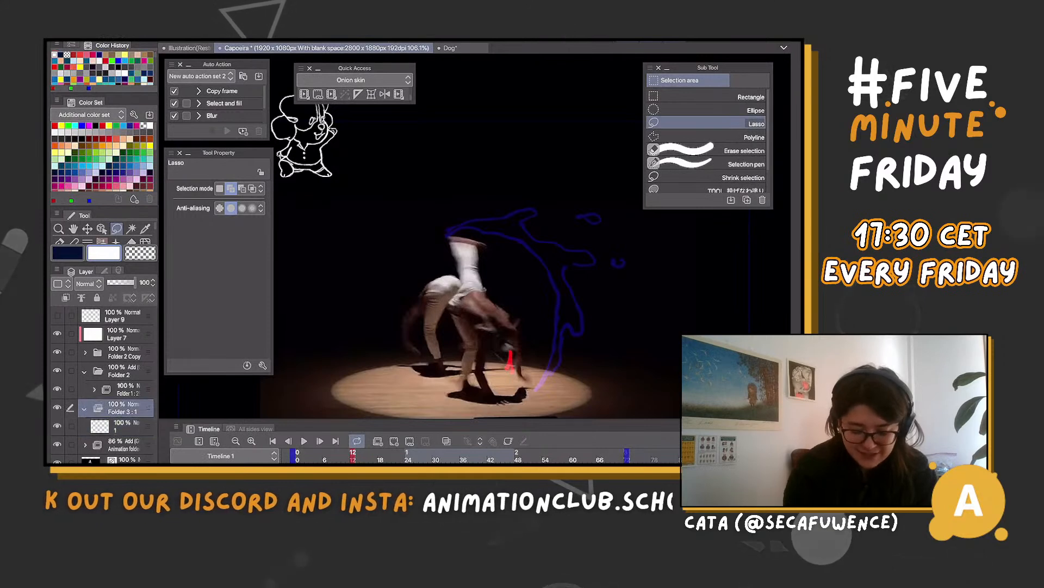
{"action": "left_click", "coordinate": [126, 427]}
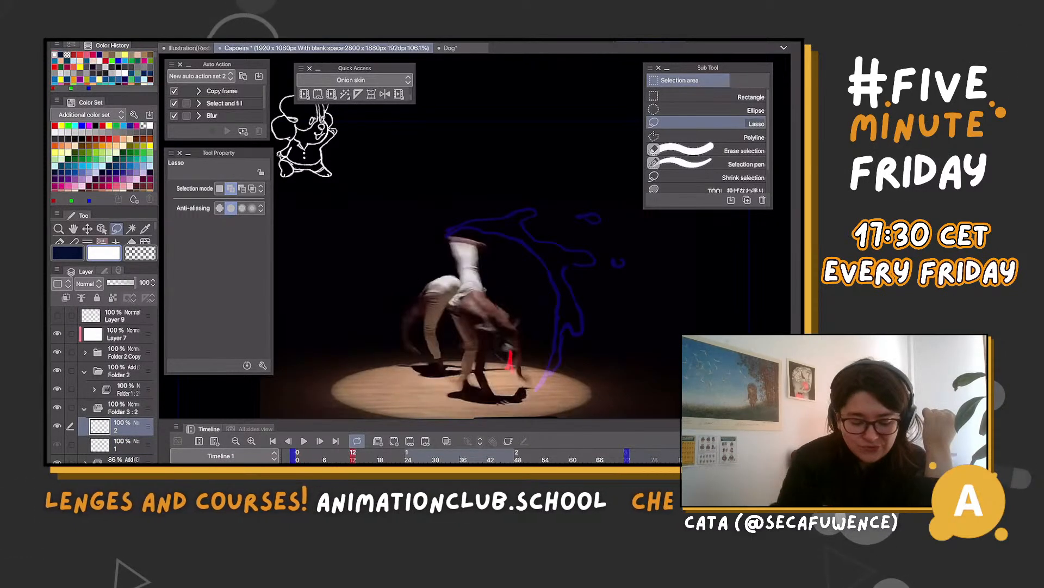
Set the opacity of the red effect's animation folder inside Folder 2 to 40%
{"action": "left_click", "coordinate": [128, 389]}
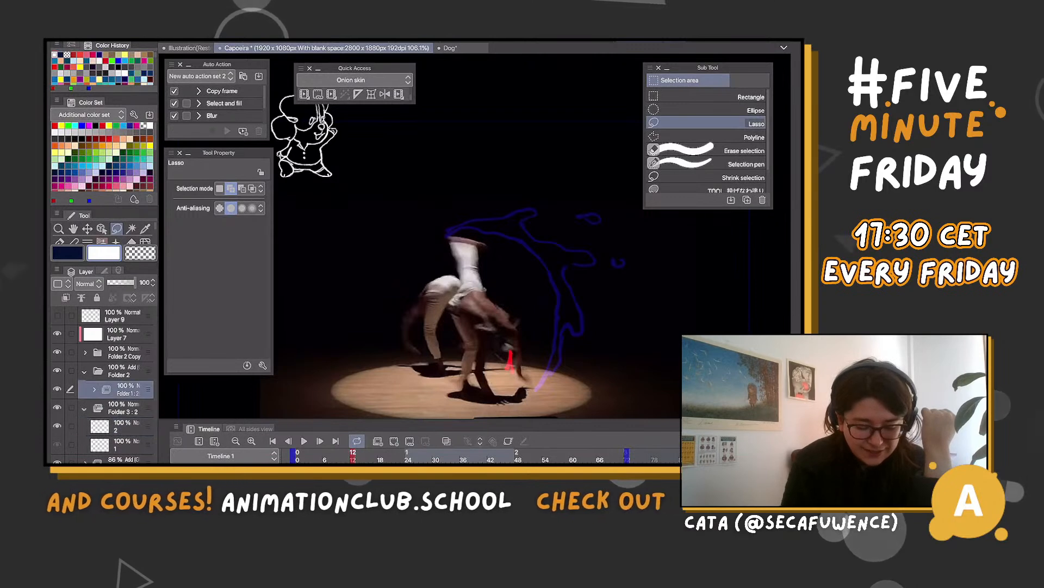
{"action": "left_click", "coordinate": [115, 283]}
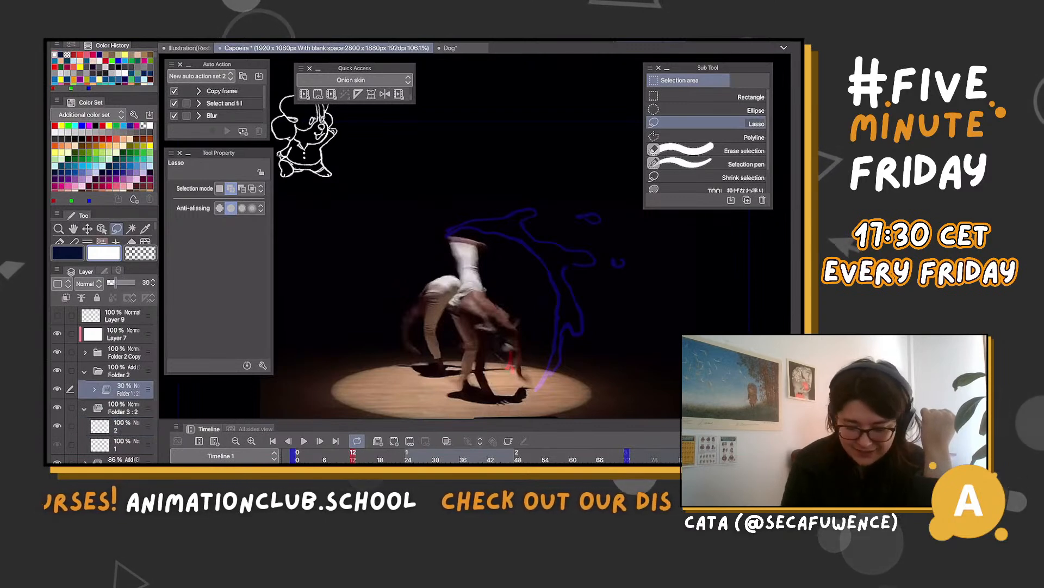
{"action": "mouse_move", "coordinate": [115, 282]}
{"action": "left_mouse_down"}
{"action": "mouse_move", "coordinate": [128, 282]}
{"action": "mouse_move", "coordinate": [118, 283]}
{"action": "left_mouse_up"}
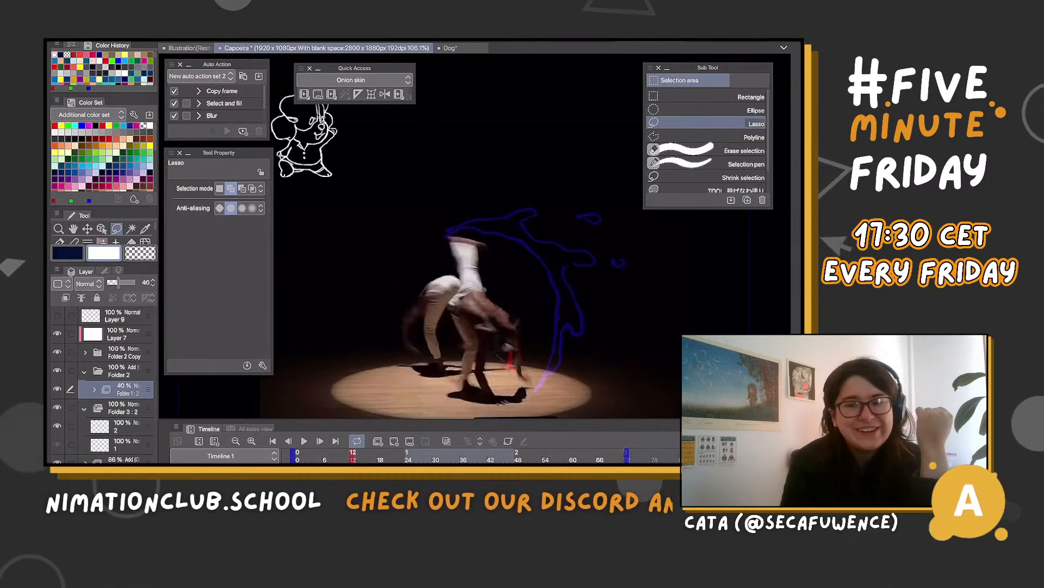
On Folder 3's cel 2 at frame 12, choose magenta as the drawing colour and the ガタガタ線 brush
{"action": "left_click", "coordinate": [124, 445]}
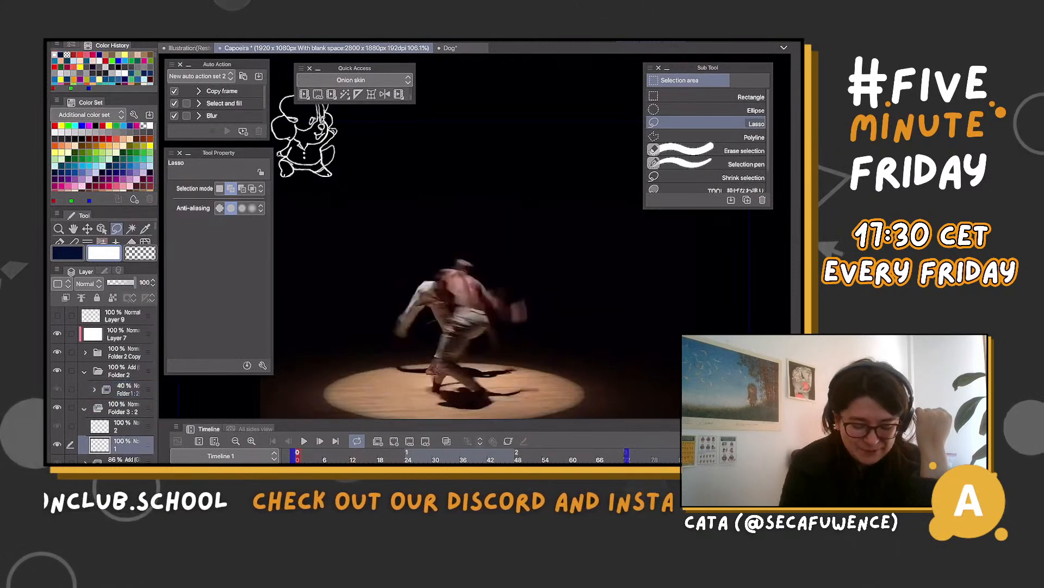
{"action": "left_click", "coordinate": [353, 456]}
{"action": "scroll", "coordinate": [528, 417], "scroll_direction": "up", "scroll_amount": 3}
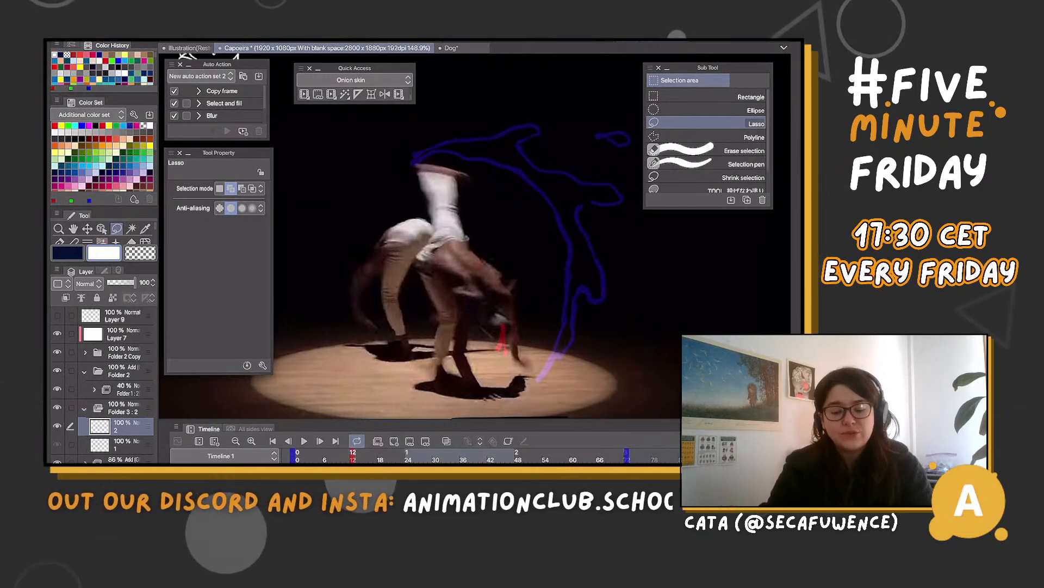
{"action": "left_click", "coordinate": [108, 186]}
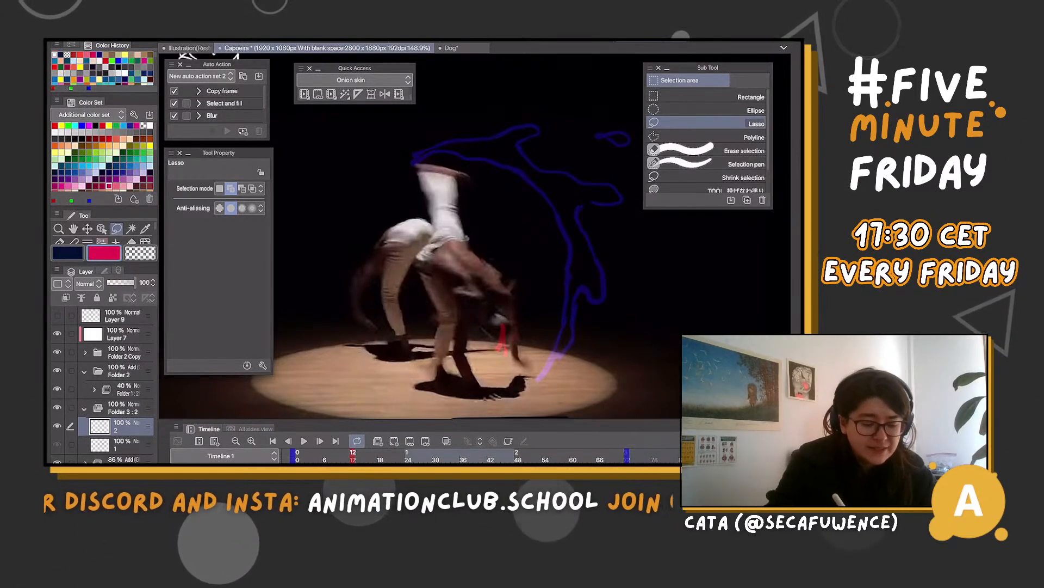
{"action": "left_click", "coordinate": [88, 241]}
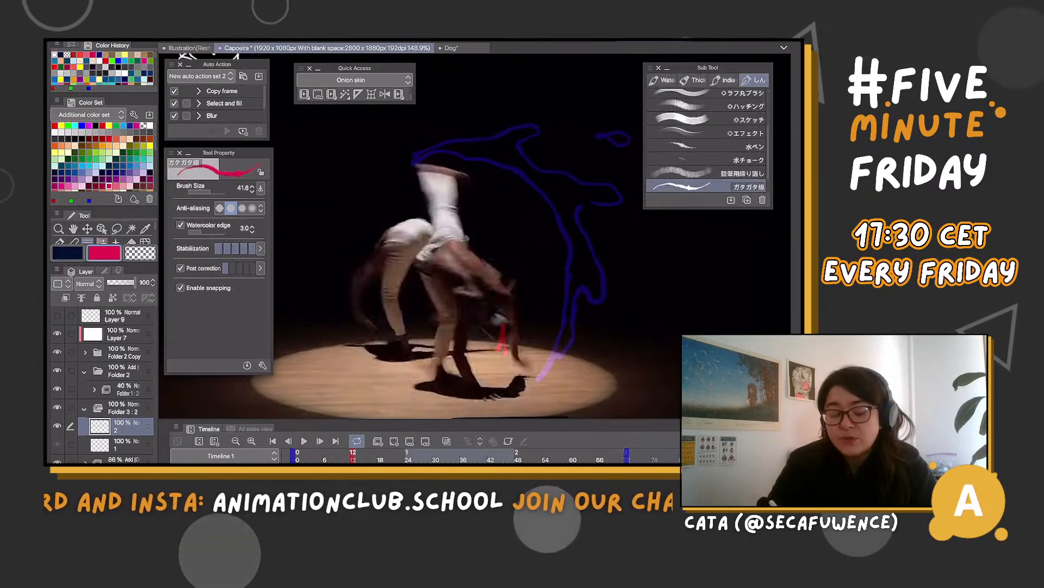
{"action": "mouse_move", "coordinate": [338, 175]}
{"action": "left_mouse_down"}
{"action": "mouse_move", "coordinate": [531, 109]}
{"action": "mouse_move", "coordinate": [518, 106]}
{"action": "left_mouse_up"}
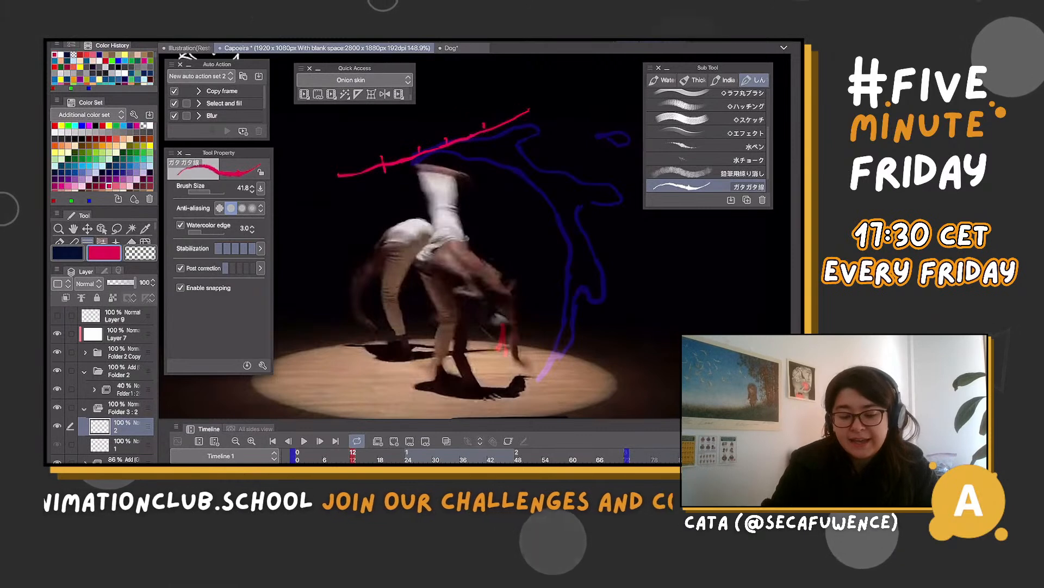
{"action": "key", "text": "ctrl+z"}
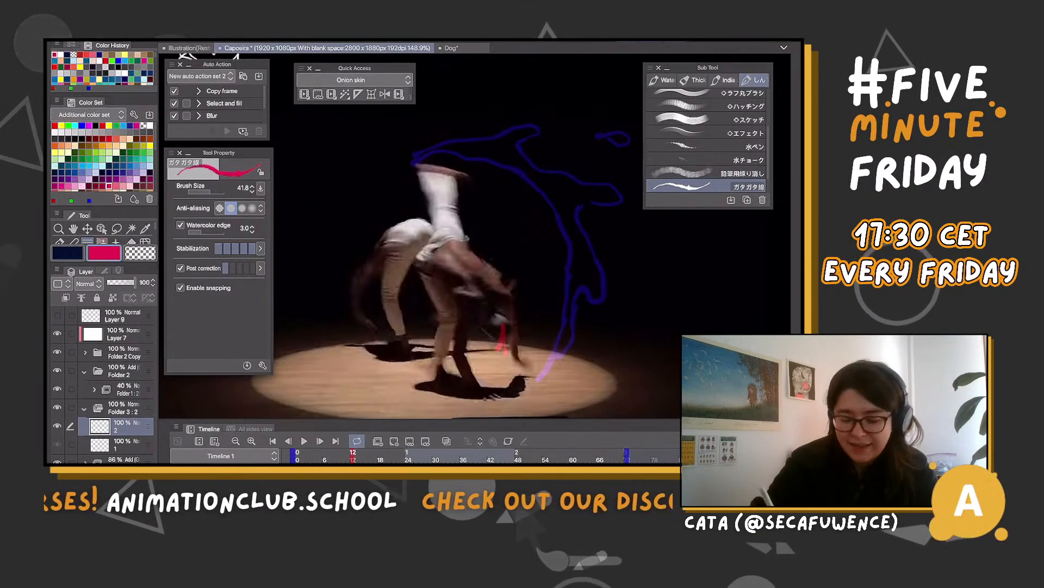
{"action": "mouse_move", "coordinate": [494, 355]}
{"action": "left_mouse_down"}
{"action": "mouse_move", "coordinate": [504, 321]}
{"action": "mouse_move", "coordinate": [508, 348]}
{"action": "left_mouse_up"}
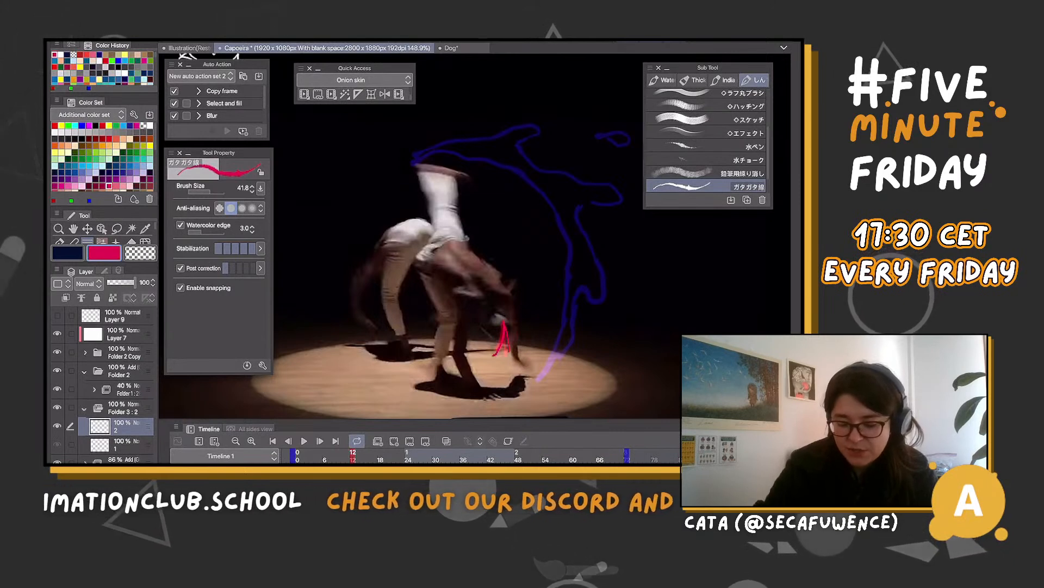
{"action": "key", "text": "ctrl+z"}
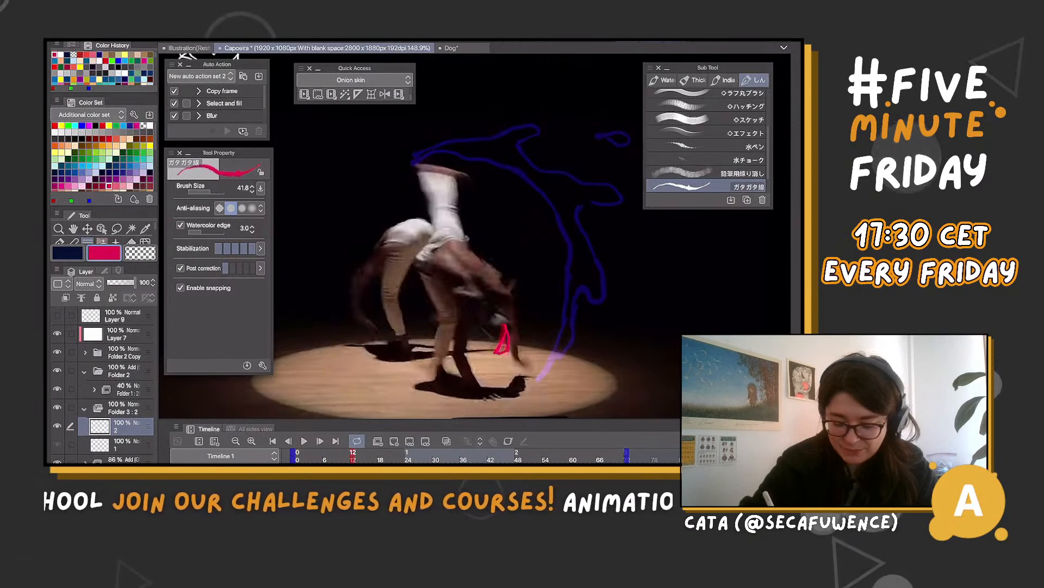
{"action": "key", "text": "m"}
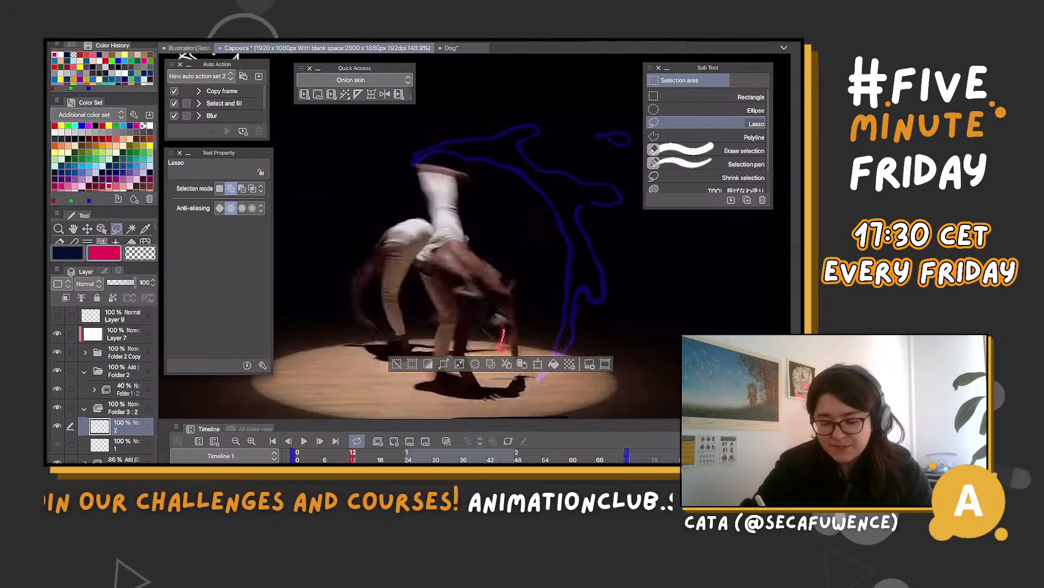
{"action": "key", "text": "ctrl+d"}
{"action": "key", "text": "b"}
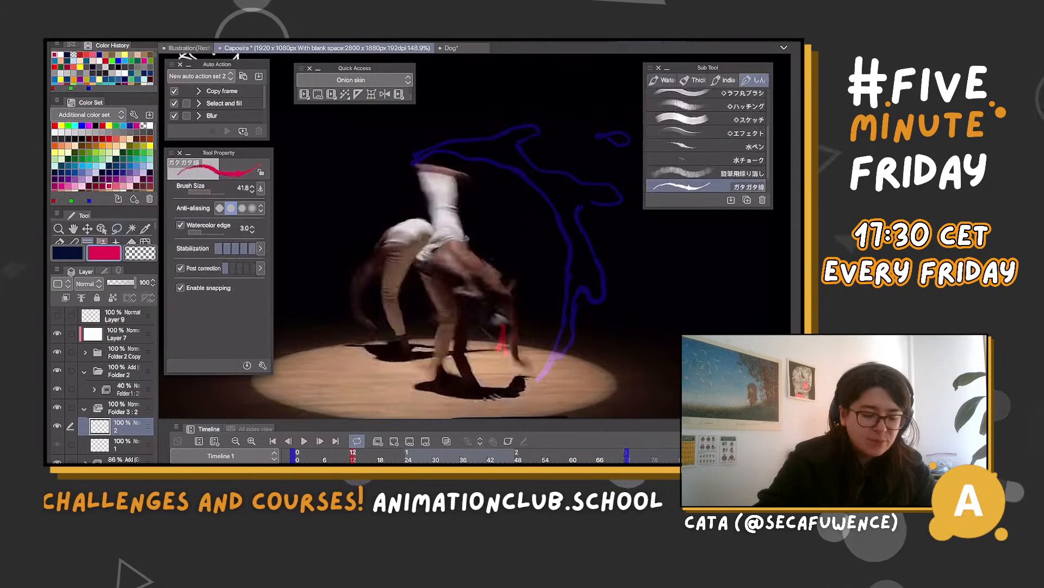
Draw a small magenta flame shape over the faint red effect near the dancer's head, with a dot above it
{"action": "left_click_drag", "start_coordinate": [506, 327], "coordinate": [508, 345]}
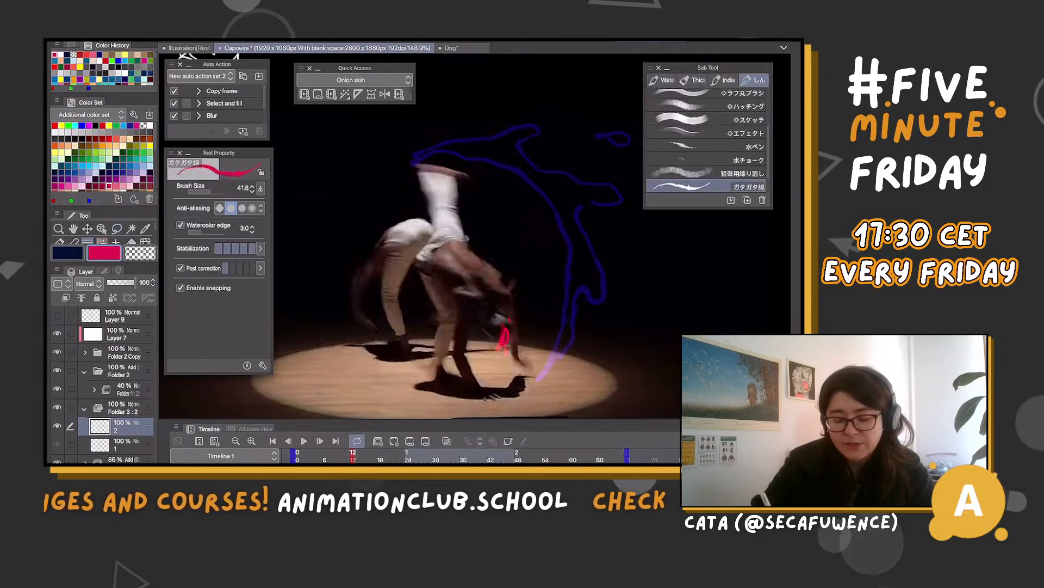
{"action": "left_click", "coordinate": [510, 320]}
Flip back and forth through the frames around frame 12 to check the magenta drawing against the dancer's motion and the rough effects
{"action": "key", "text": "Left"}
{"action": "key", "text": "Left"}
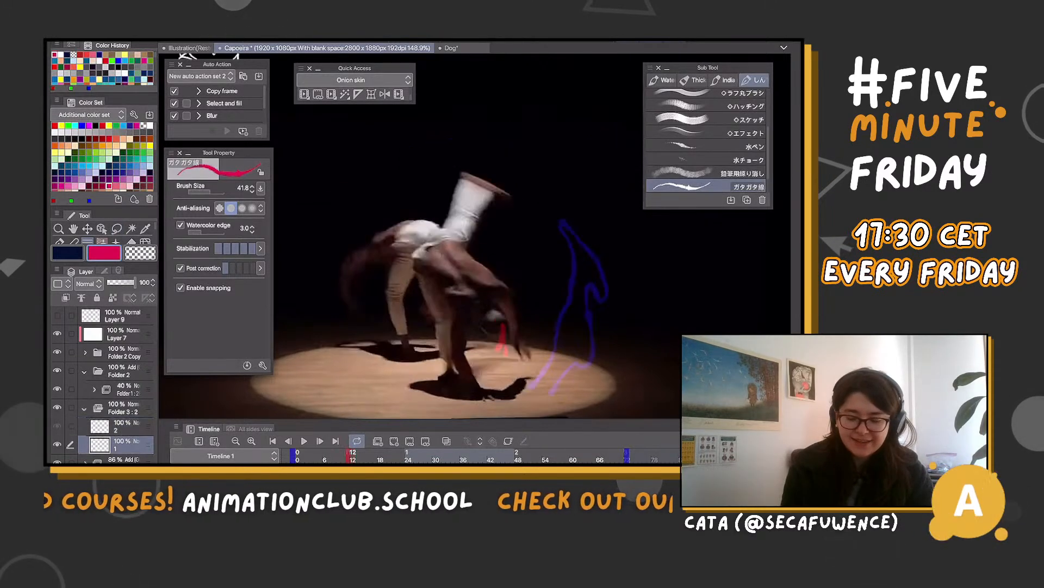
{"action": "key", "text": "Right"}
{"action": "key", "text": "Right"}
{"action": "key", "text": "Right"}
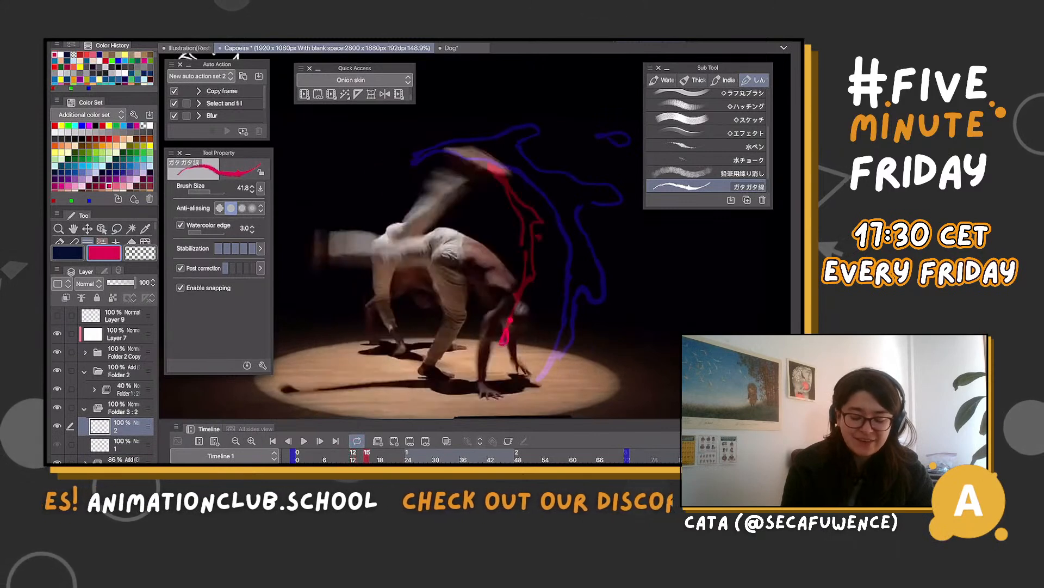
{"action": "key", "text": "Right"}
{"action": "key", "text": "Right"}
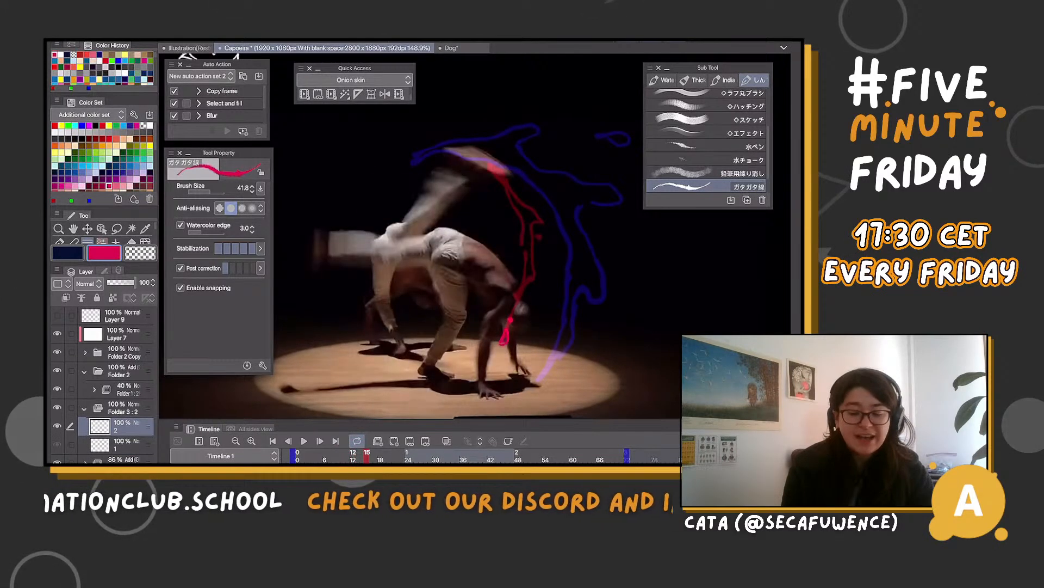
{"action": "key", "text": "Left"}
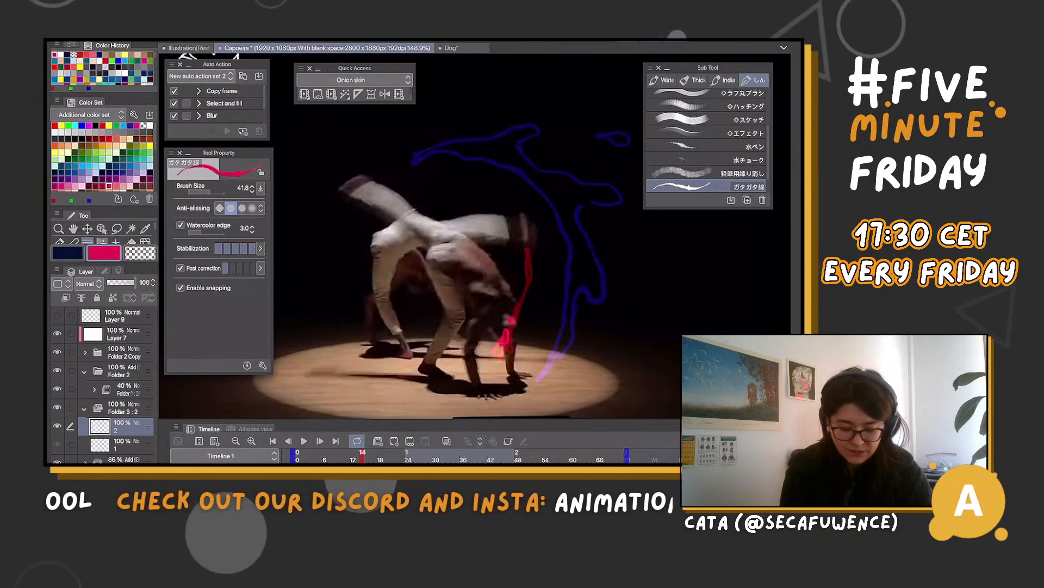
{"action": "key", "text": "Left"}
{"action": "key", "text": "Left"}
{"action": "key", "text": "Right"}
{"action": "key", "text": "Right"}
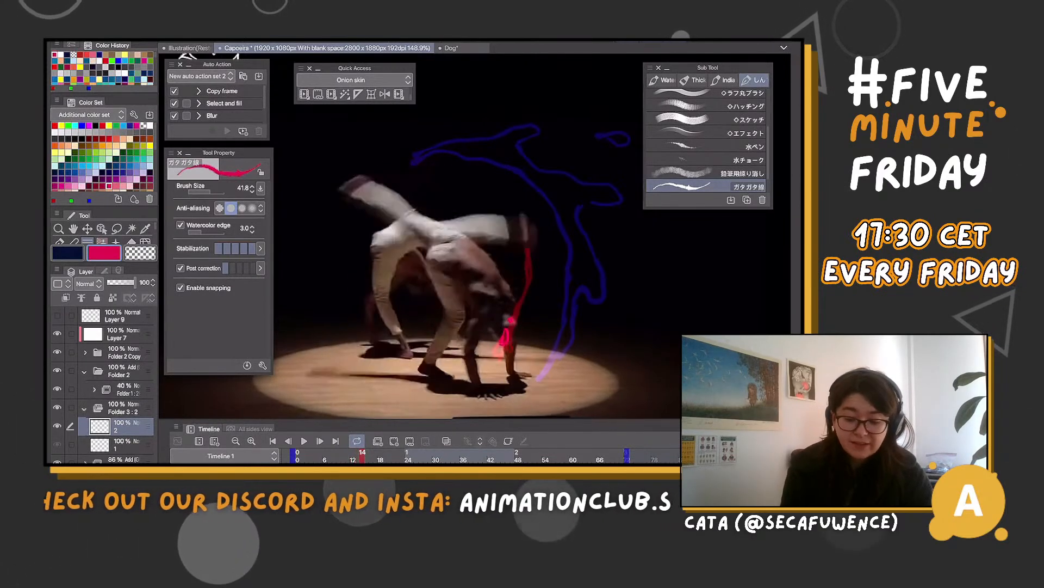
{"action": "key", "text": "Left"}
{"action": "key", "text": "Left"}
{"action": "key", "text": "Right"}
{"action": "key", "text": "Right"}
{"action": "key", "text": "Right"}
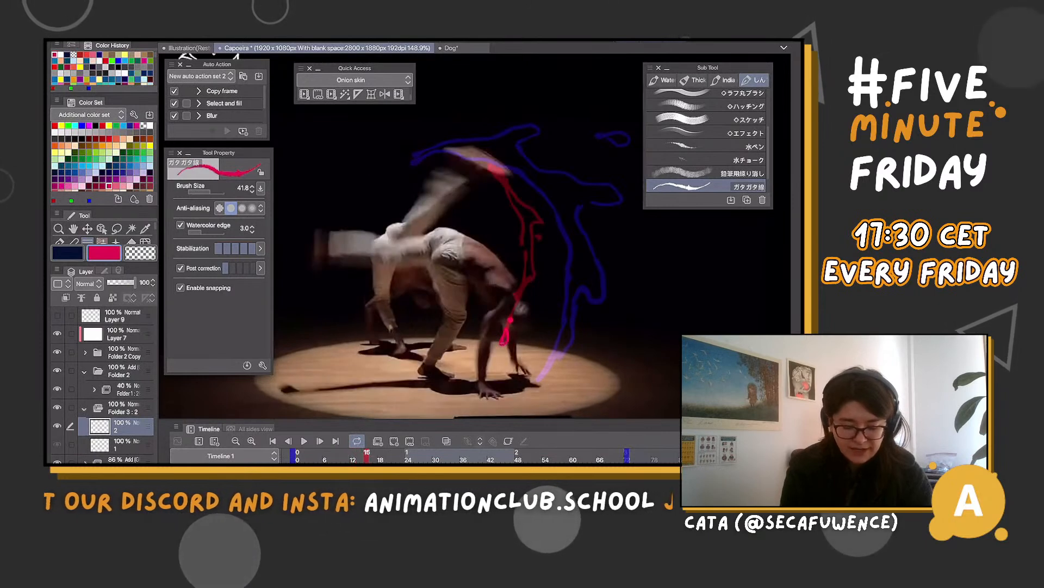
{"action": "key", "text": "Left"}
{"action": "key", "text": "Left"}
{"action": "key", "text": "Left"}
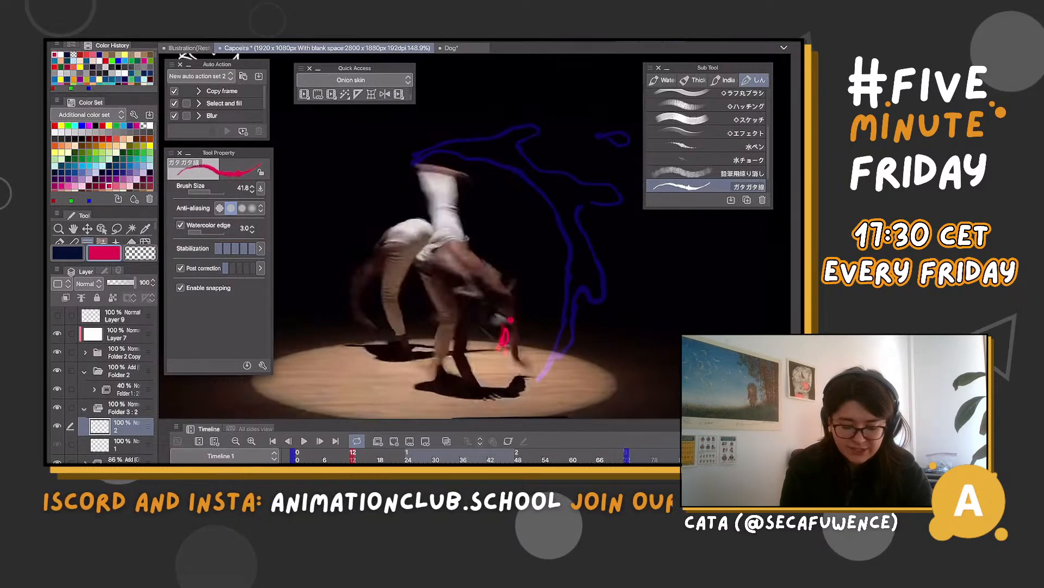
{"action": "key", "text": "Left"}
{"action": "key", "text": "Left"}
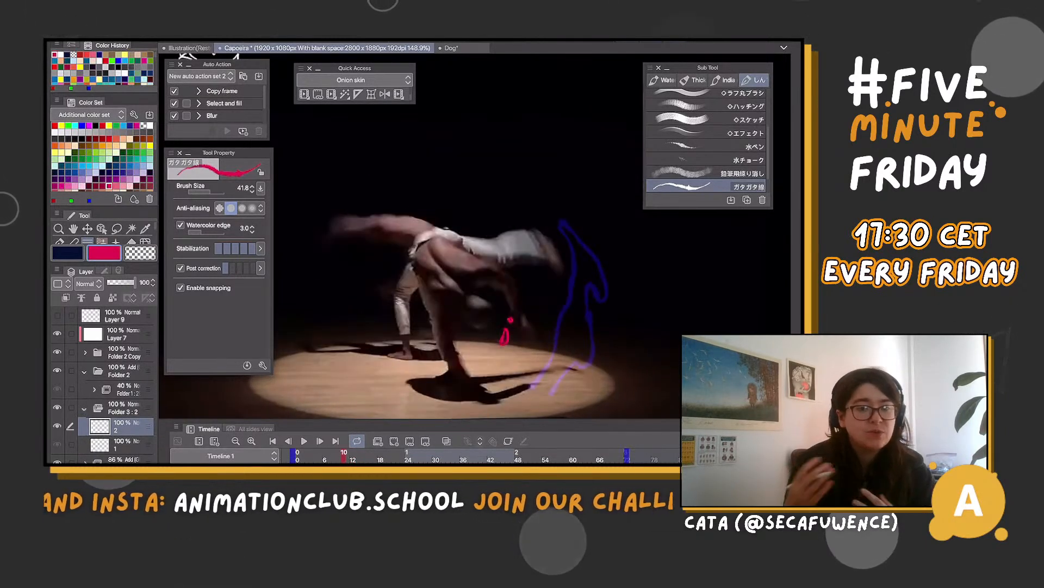
{"action": "key", "text": "Right"}
{"action": "key", "text": "Right"}
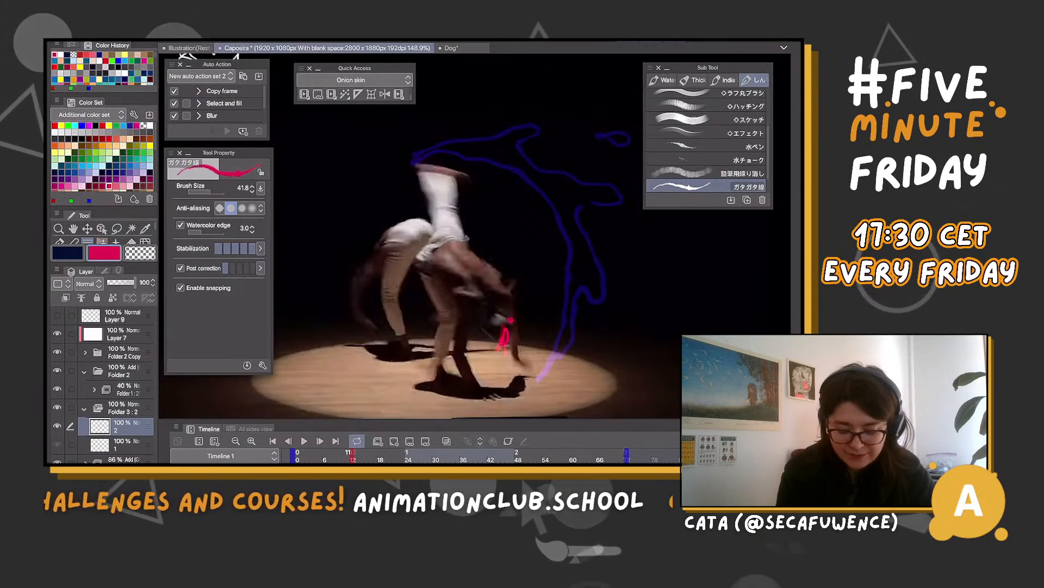
{"action": "key", "text": "comma"}
{"action": "key", "text": "comma"}
{"action": "key", "text": "period"}
{"action": "key", "text": "period"}
{"action": "key", "text": "period"}
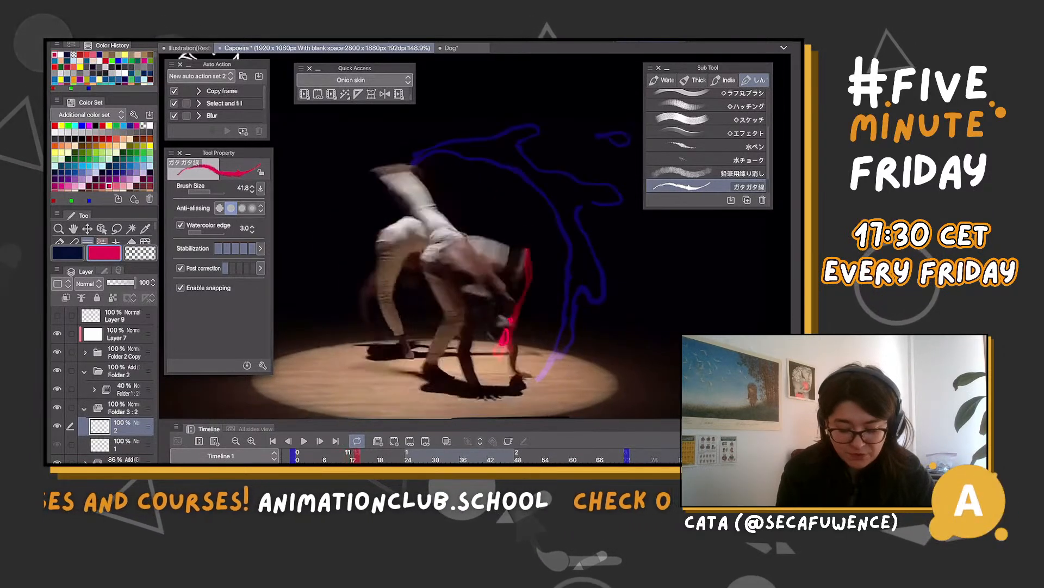
{"action": "key", "text": "comma"}
{"action": "key", "text": "comma"}
{"action": "key", "text": "comma"}
{"action": "key", "text": "comma"}
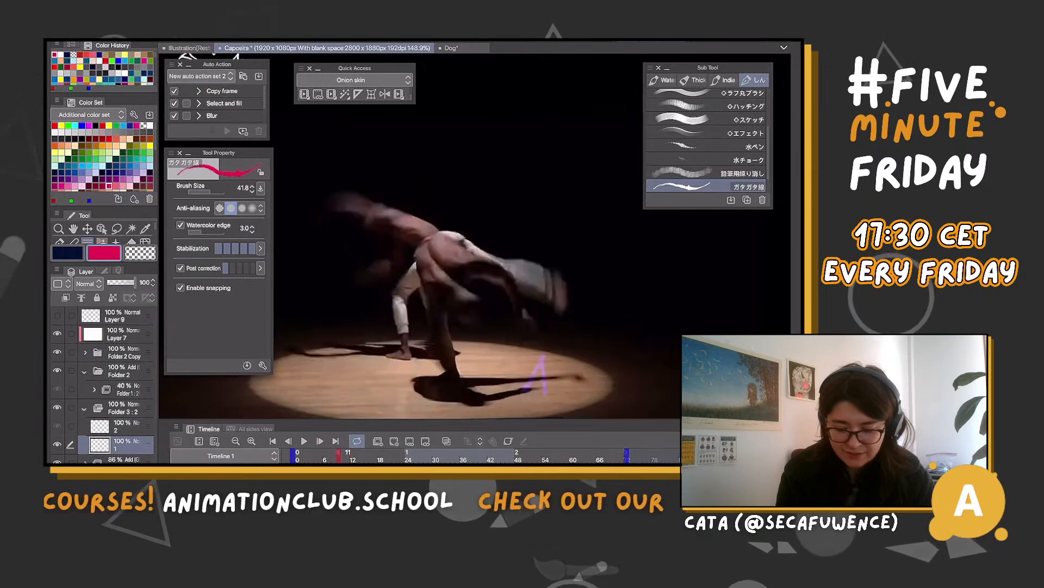
{"action": "key", "text": "period"}
{"action": "key", "text": "period"}
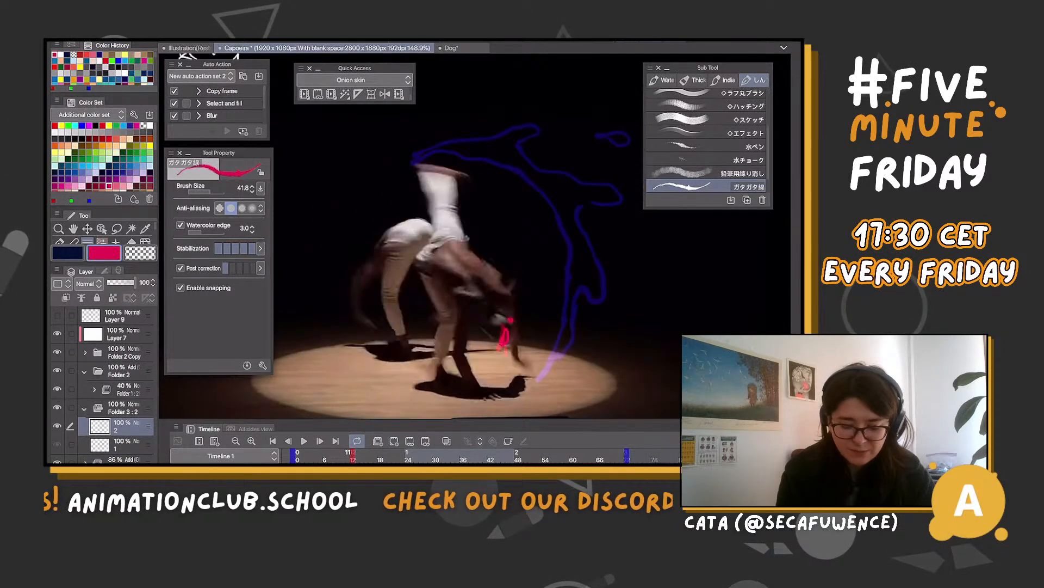
Flip back and forth between frames 10 and 13 to compare Folder 3's magenta cels with the dancer's leg movement
{"action": "key", "text": "comma"}
{"action": "key", "text": "comma"}
{"action": "key", "text": "comma"}
{"action": "key", "text": "comma"}
{"action": "key", "text": "period"}
{"action": "key", "text": "period"}
{"action": "key", "text": "period"}
{"action": "key", "text": "period"}
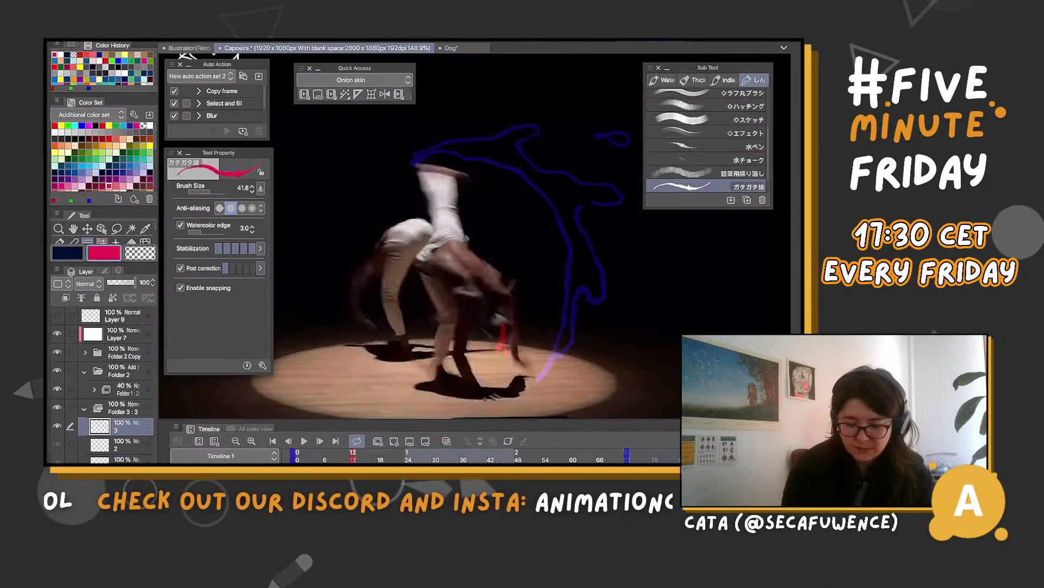
{"action": "key", "text": "comma"}
{"action": "key", "text": "comma"}
{"action": "key", "text": "comma"}
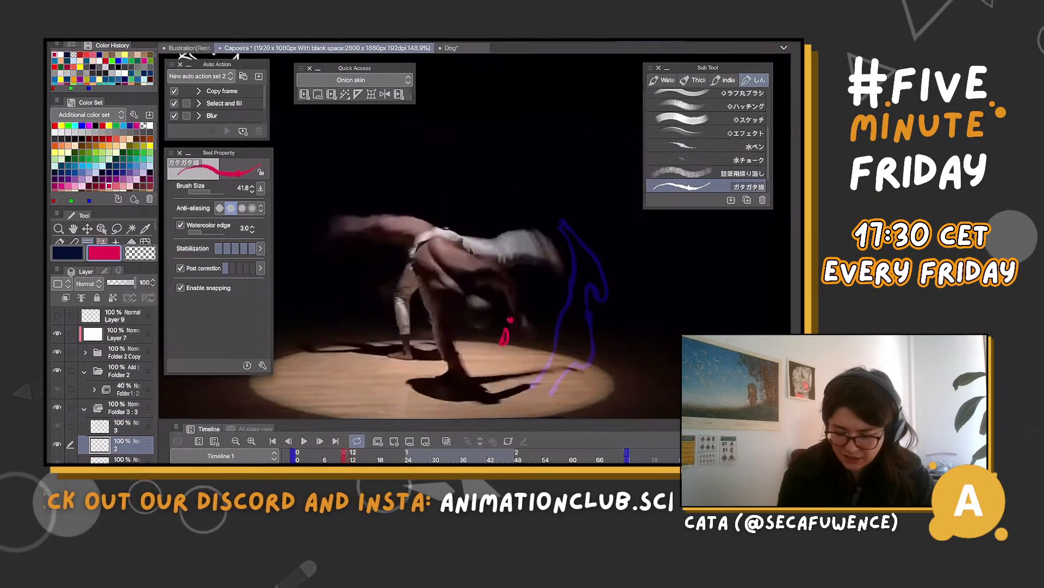
{"action": "key", "text": "period"}
{"action": "key", "text": "period"}
{"action": "key", "text": "period"}
{"action": "key", "text": "period"}
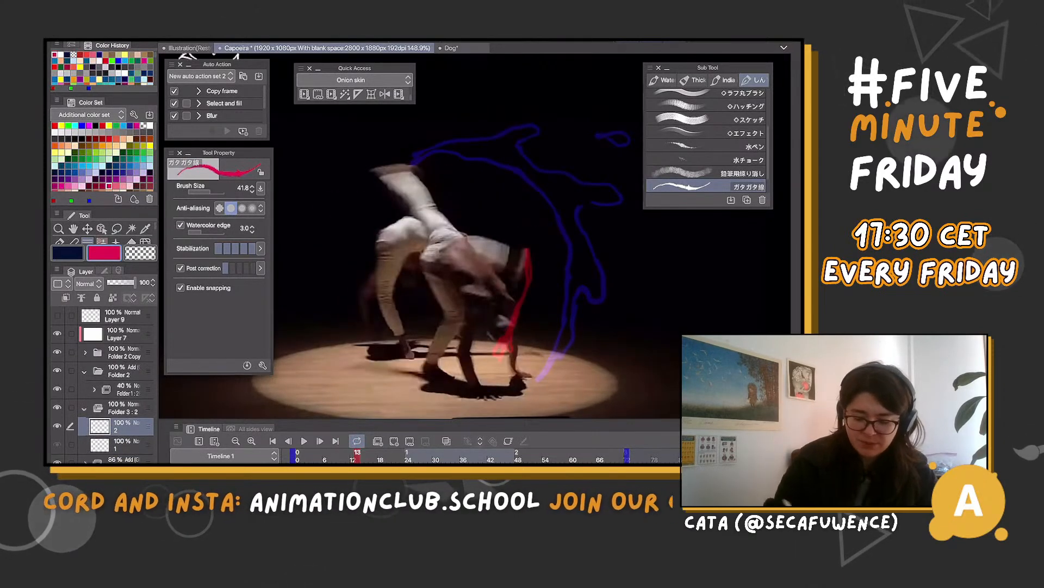
Step through frames 8 to 12 to examine how the blue effect and the swinging leg develop ahead of the red effect
{"action": "key", "text": "comma"}
{"action": "key", "text": "comma"}
{"action": "key", "text": "comma"}
{"action": "key", "text": "comma"}
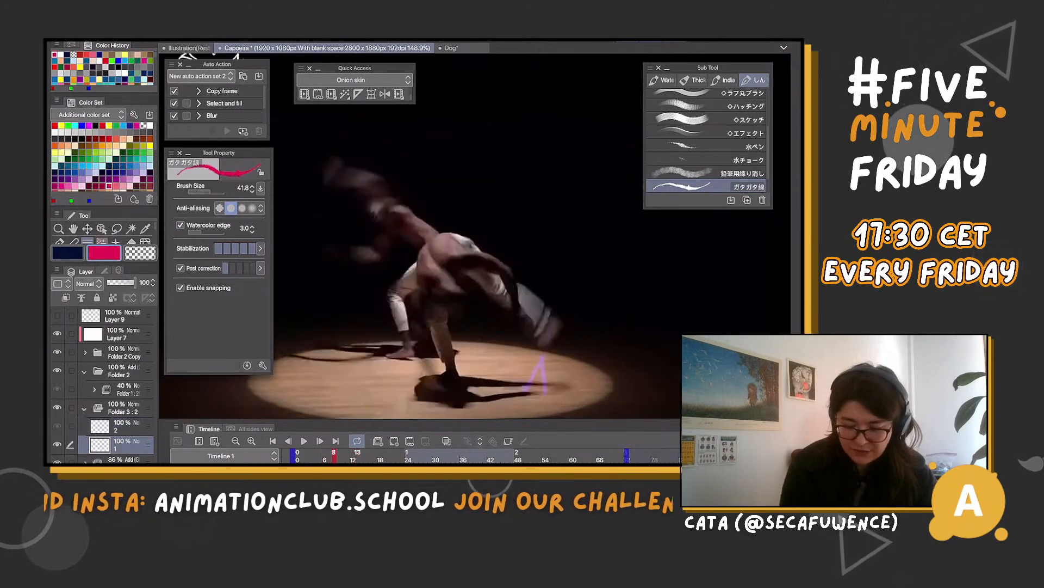
{"action": "key", "text": "period"}
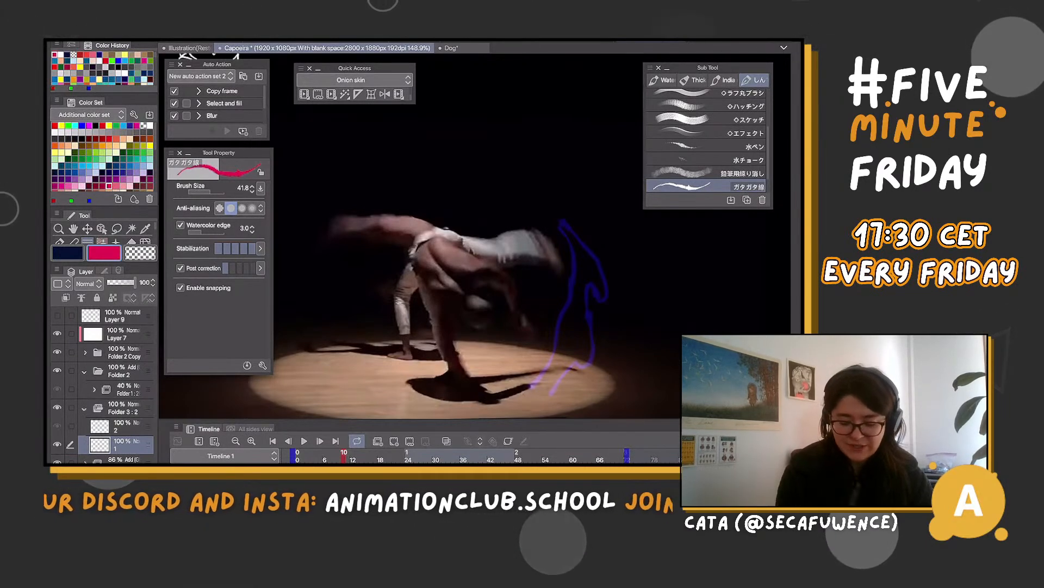
{"action": "key", "text": "period"}
{"action": "key", "text": "period"}
{"action": "key", "text": "comma"}
{"action": "key", "text": "comma"}
{"action": "key", "text": "comma"}
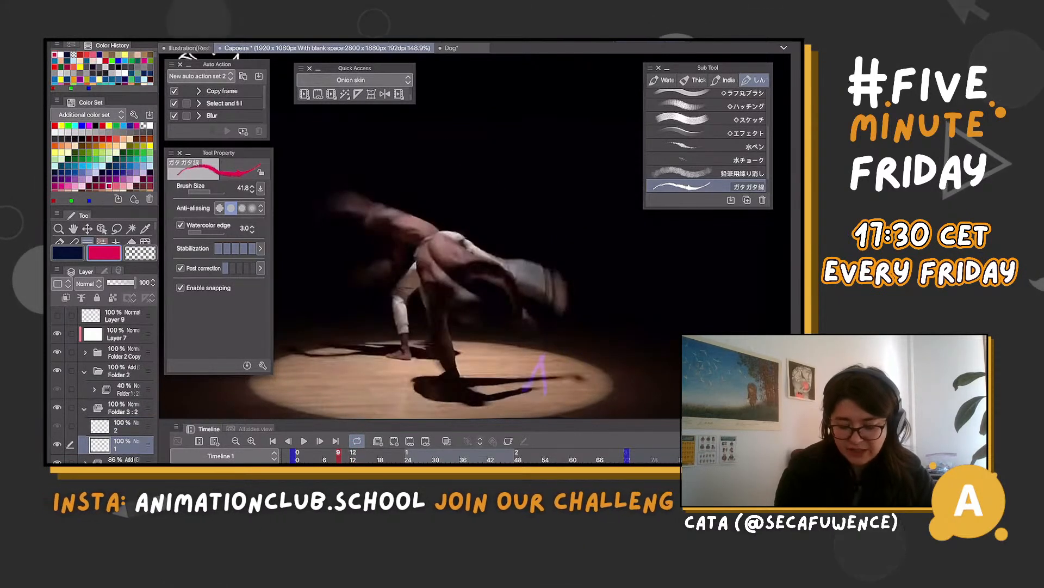
{"action": "key", "text": "period"}
{"action": "key", "text": "period"}
{"action": "key", "text": "period"}
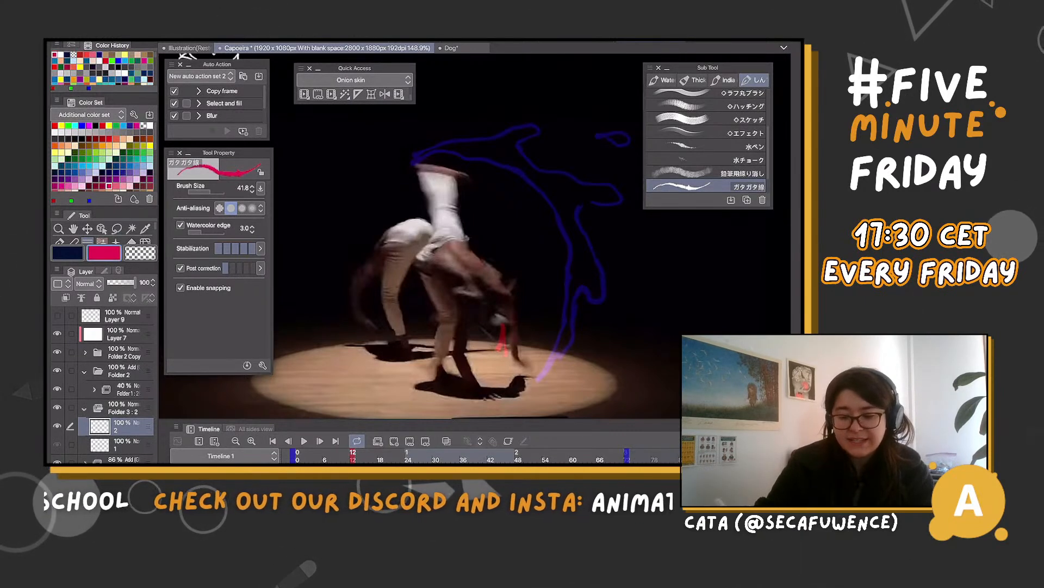
{"action": "left_click_drag", "start_coordinate": [614, 246], "coordinate": [636, 265]}
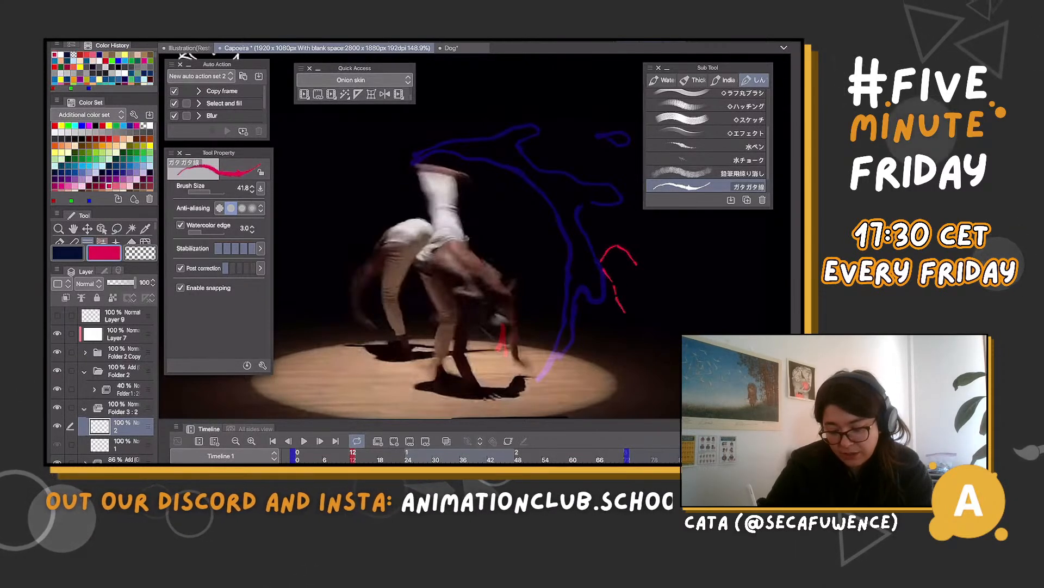
{"action": "left_click_drag", "start_coordinate": [616, 293], "coordinate": [622, 346]}
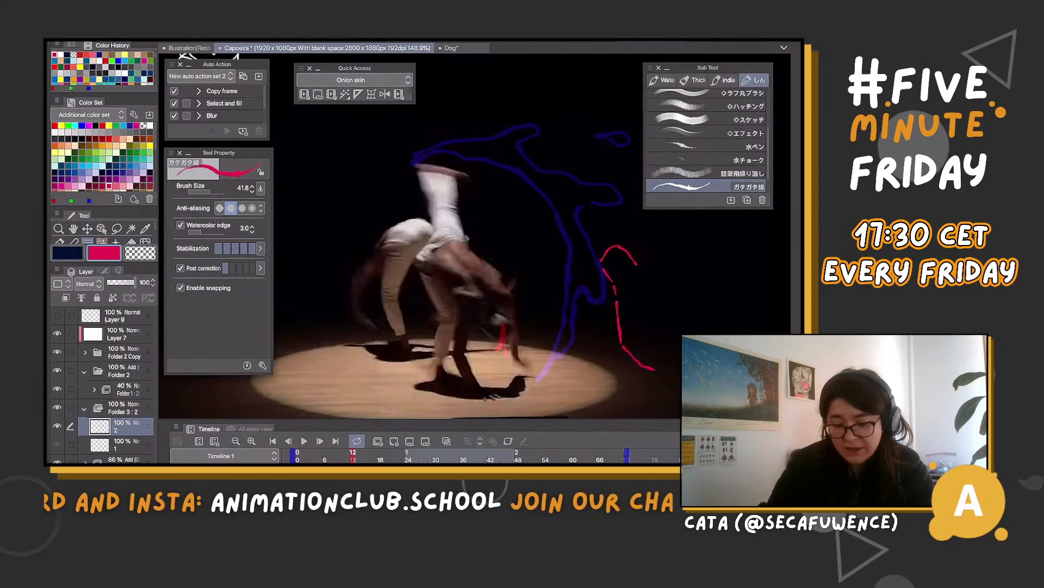
{"action": "key", "text": "ctrl+z"}
{"action": "key", "text": "ctrl+z"}
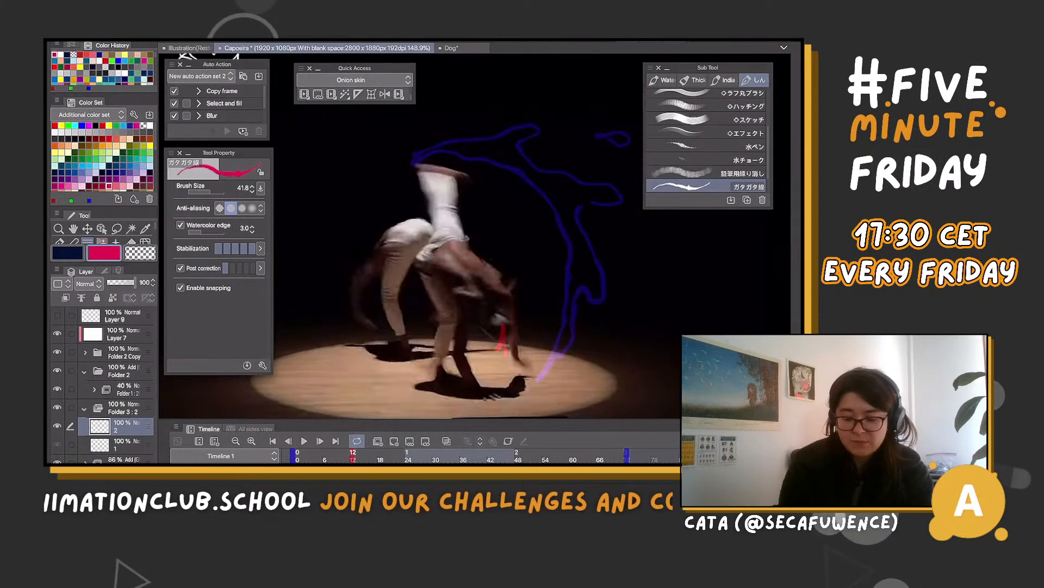
Sketch a loose magenta figure of the kicking dancer beside the blue effect at frame 12, and clear it from the cel
{"action": "left_click_drag", "start_coordinate": [590, 239], "coordinate": [624, 224]}
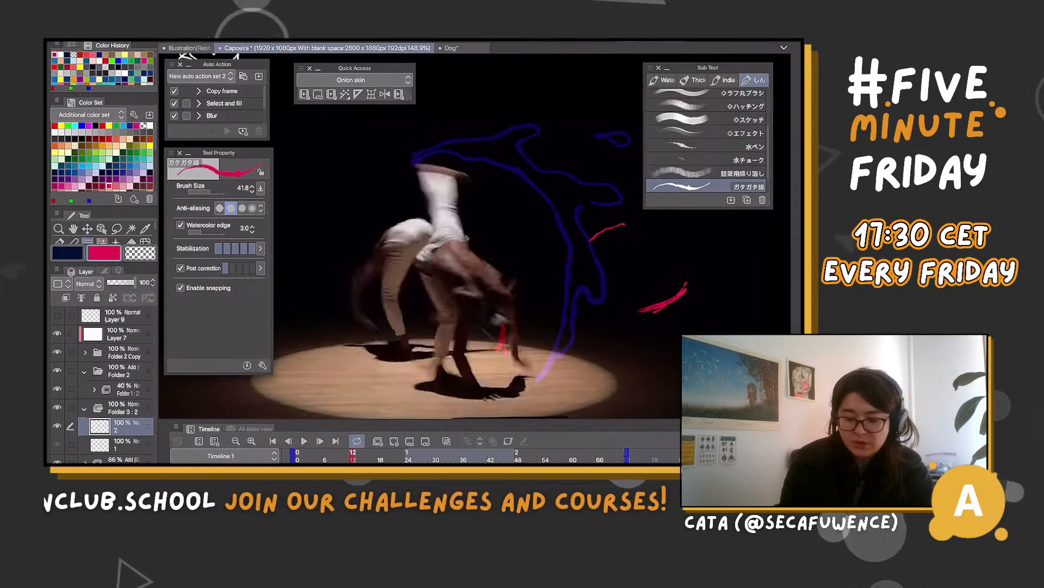
{"action": "mouse_move", "coordinate": [613, 175]}
{"action": "left_mouse_down"}
{"action": "mouse_move", "coordinate": [621, 220]}
{"action": "mouse_move", "coordinate": [621, 180]}
{"action": "mouse_move", "coordinate": [585, 136]}
{"action": "mouse_move", "coordinate": [612, 127]}
{"action": "left_mouse_up"}
{"action": "mouse_move", "coordinate": [620, 227]}
{"action": "left_mouse_down"}
{"action": "mouse_move", "coordinate": [683, 276]}
{"action": "mouse_move", "coordinate": [634, 301]}
{"action": "mouse_move", "coordinate": [660, 288]}
{"action": "left_mouse_up"}
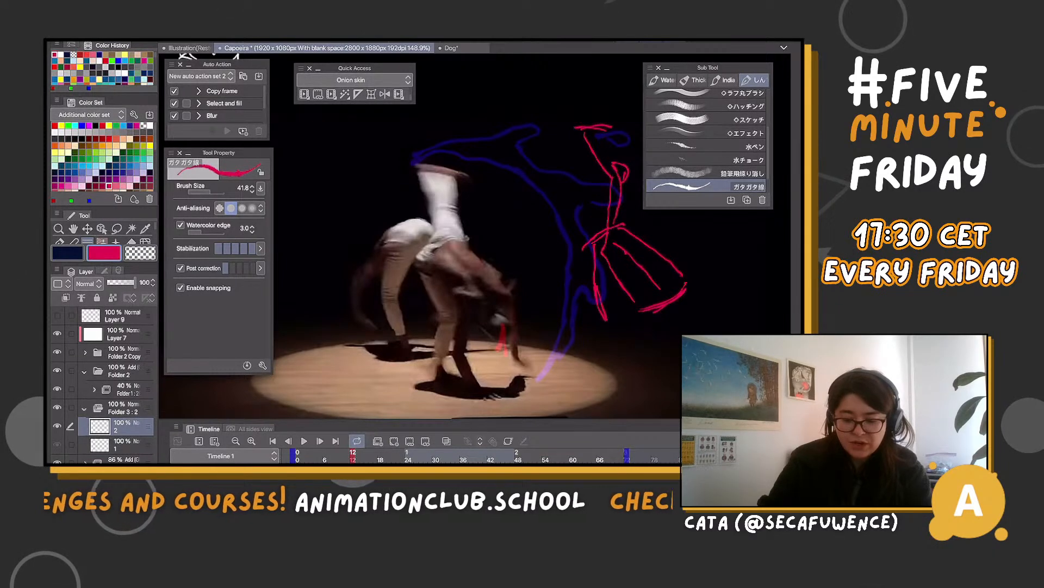
{"action": "left_click_drag", "start_coordinate": [606, 316], "coordinate": [593, 373]}
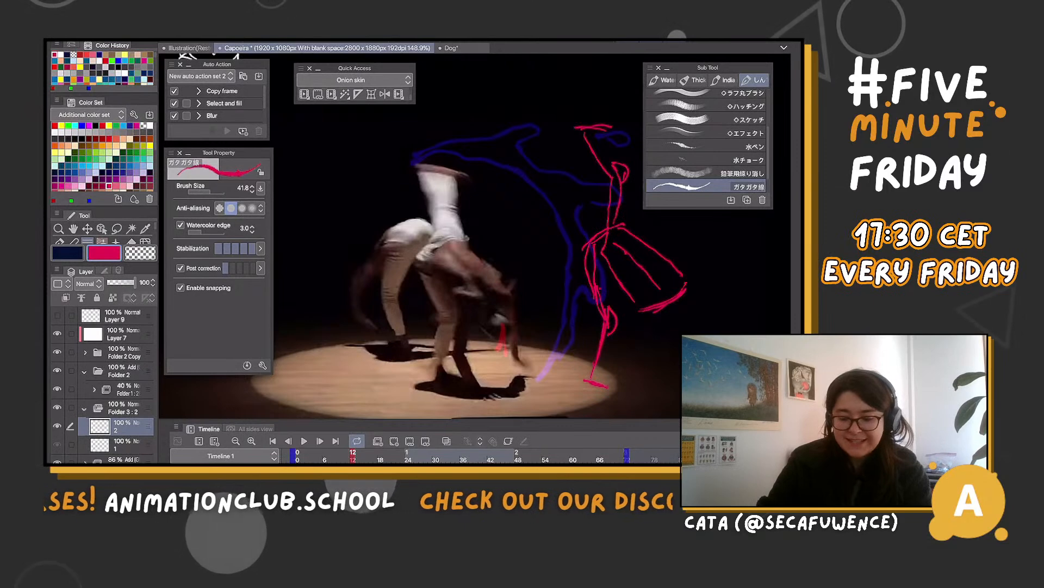
{"action": "mouse_move", "coordinate": [635, 302]}
{"action": "left_mouse_down"}
{"action": "mouse_move", "coordinate": [637, 359]}
{"action": "mouse_move", "coordinate": [678, 400]}
{"action": "left_mouse_up"}
{"action": "mouse_move", "coordinate": [686, 277]}
{"action": "left_mouse_down"}
{"action": "mouse_move", "coordinate": [717, 331]}
{"action": "mouse_move", "coordinate": [672, 308]}
{"action": "left_mouse_up"}
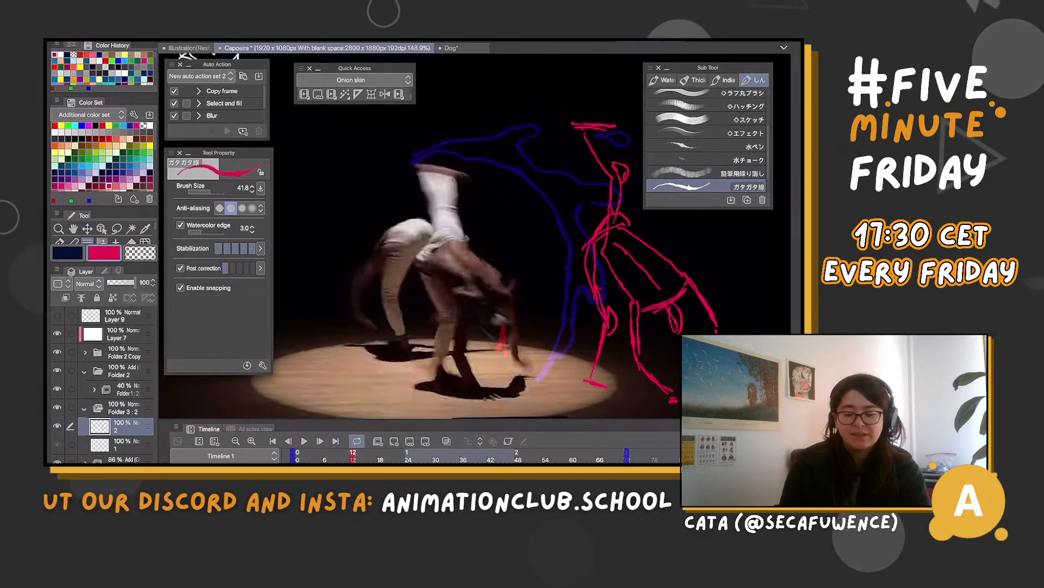
{"action": "left_click_drag", "start_coordinate": [544, 245], "coordinate": [434, 227]}
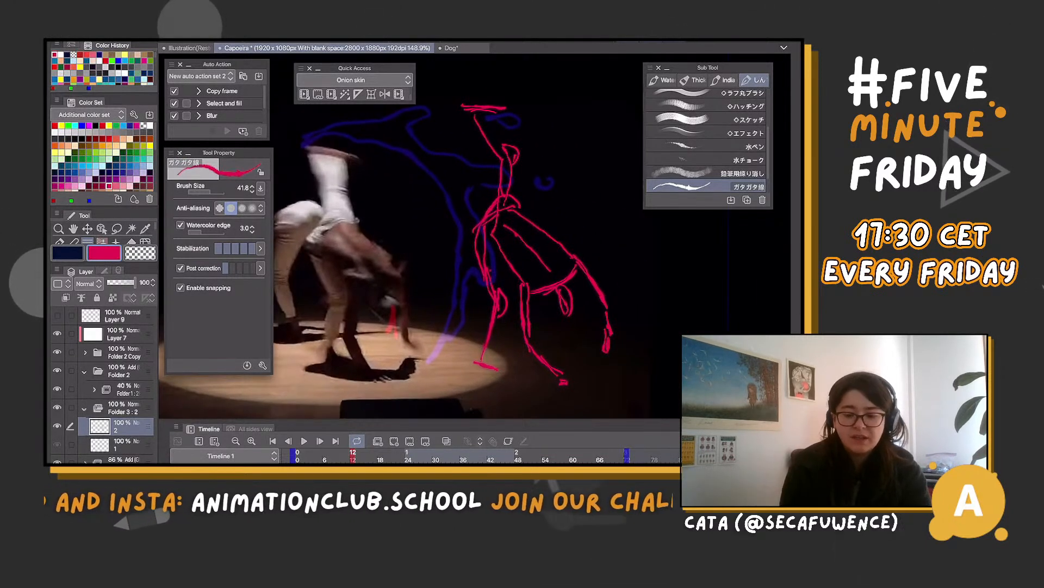
{"action": "left_click_drag", "start_coordinate": [435, 234], "coordinate": [488, 244]}
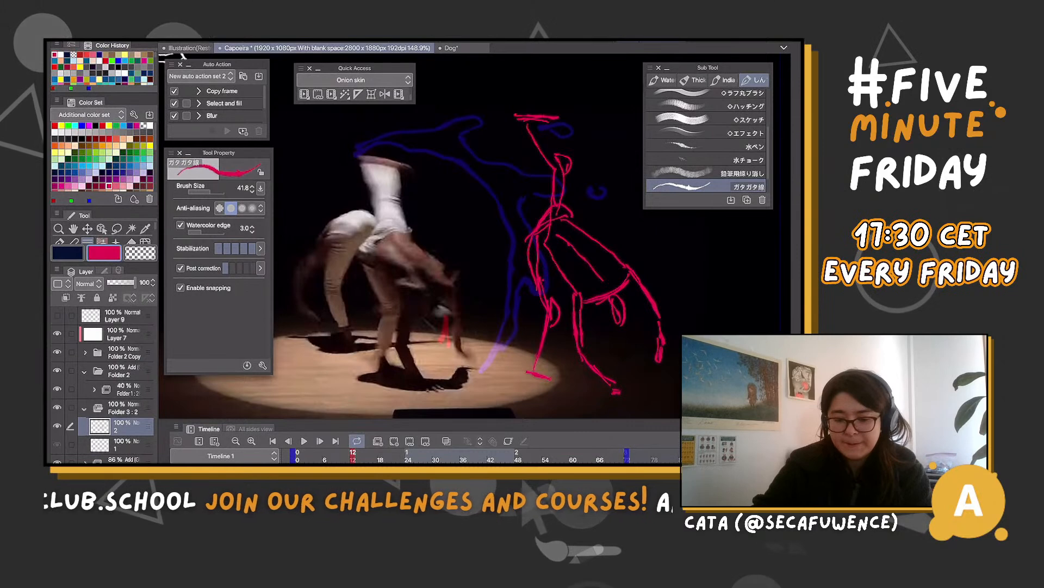
{"action": "key", "text": "Delete"}
{"action": "left_click_drag", "start_coordinate": [436, 234], "coordinate": [463, 239]}
{"action": "scroll", "coordinate": [424, 180], "scroll_direction": "up", "scroll_amount": 1}
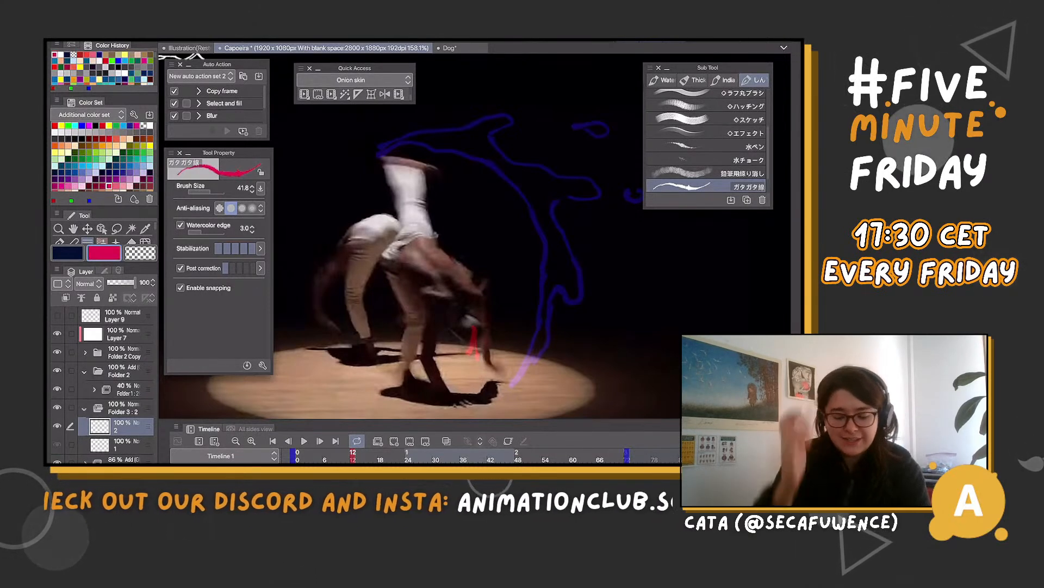
Flip through frames 5 to 12 to examine where the dancer's kick starts and where the effect should begin
{"action": "key", "text": "Left"}
{"action": "key", "text": "Left"}
{"action": "key", "text": "Right"}
{"action": "key", "text": "Right"}
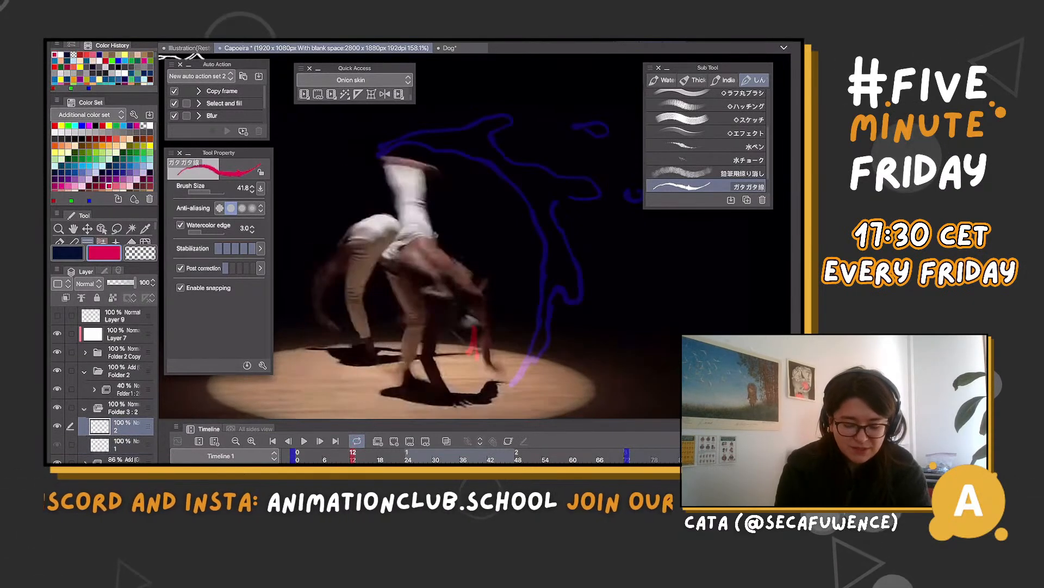
{"action": "key", "text": "Left"}
{"action": "key", "text": "Left"}
{"action": "key", "text": "Left"}
{"action": "key", "text": "Left"}
{"action": "key", "text": "Right"}
{"action": "key", "text": "Right"}
{"action": "key", "text": "Right"}
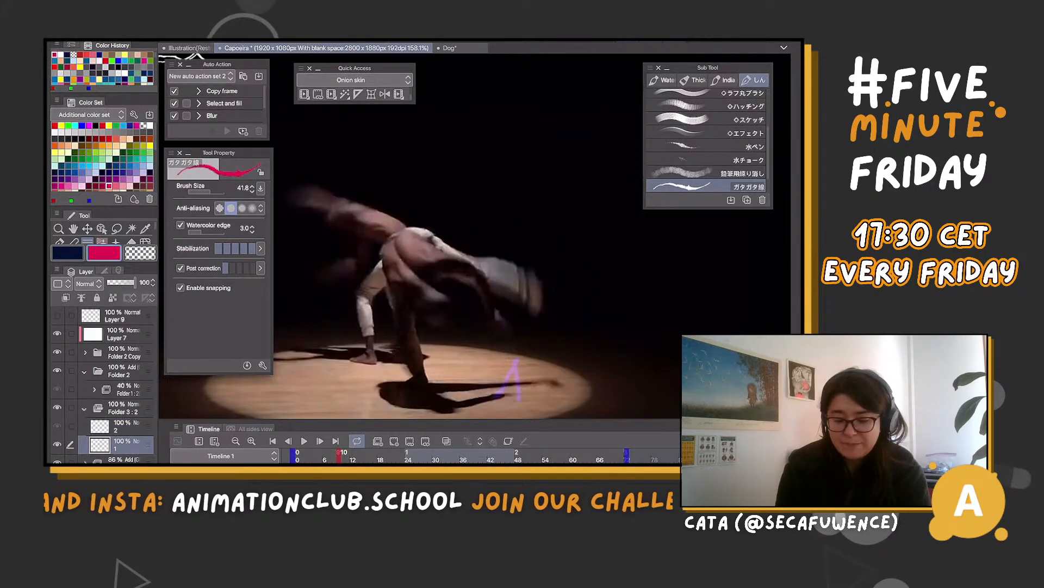
{"action": "key", "text": "Left"}
{"action": "key", "text": "Left"}
{"action": "key", "text": "Left"}
{"action": "key", "text": "Left"}
{"action": "key", "text": "Left"}
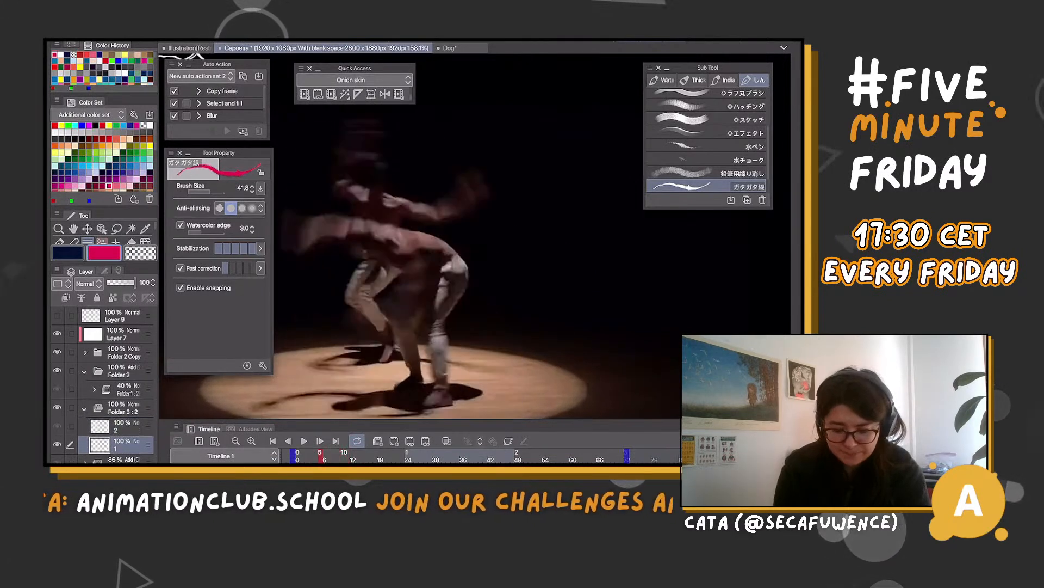
On Folder 3's cel 1 at frame 8, draw a small slanted magenta shape beside the end of the dancer's swinging leg
{"action": "key", "text": "Right"}
{"action": "key", "text": "Right"}
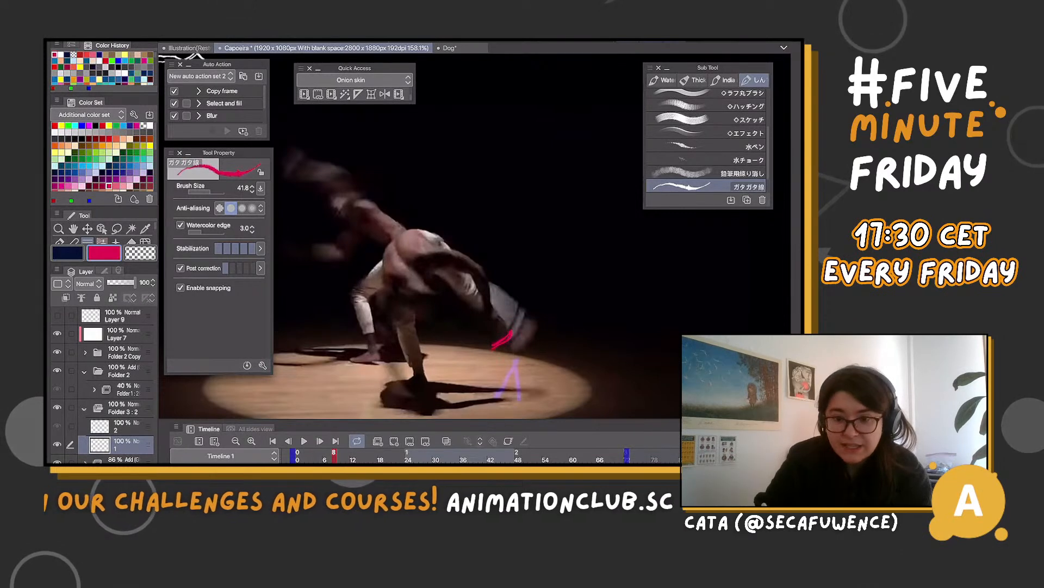
{"action": "key", "text": "Right"}
{"action": "key", "text": "Right"}
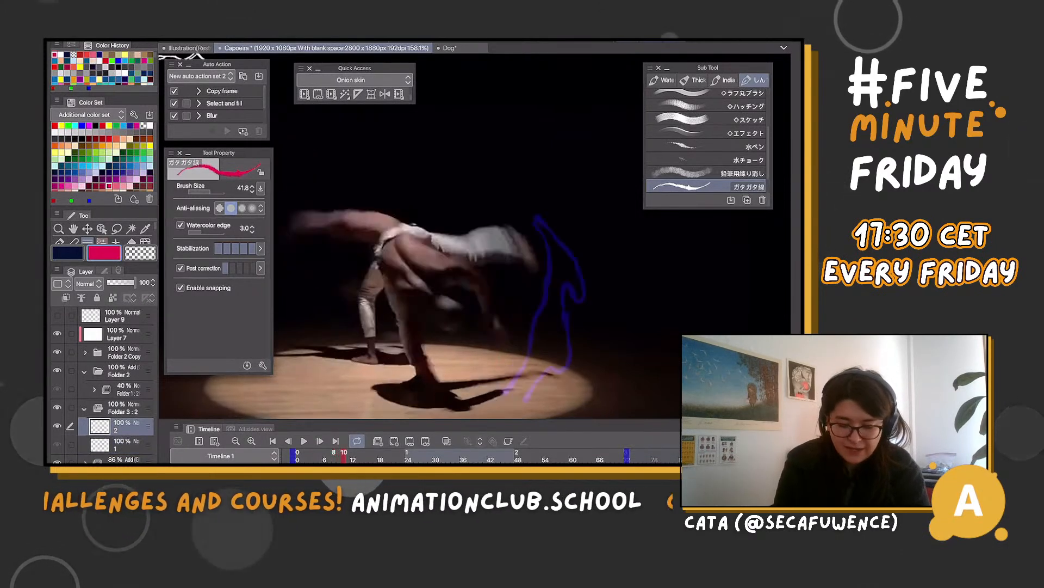
{"action": "key", "text": "Left"}
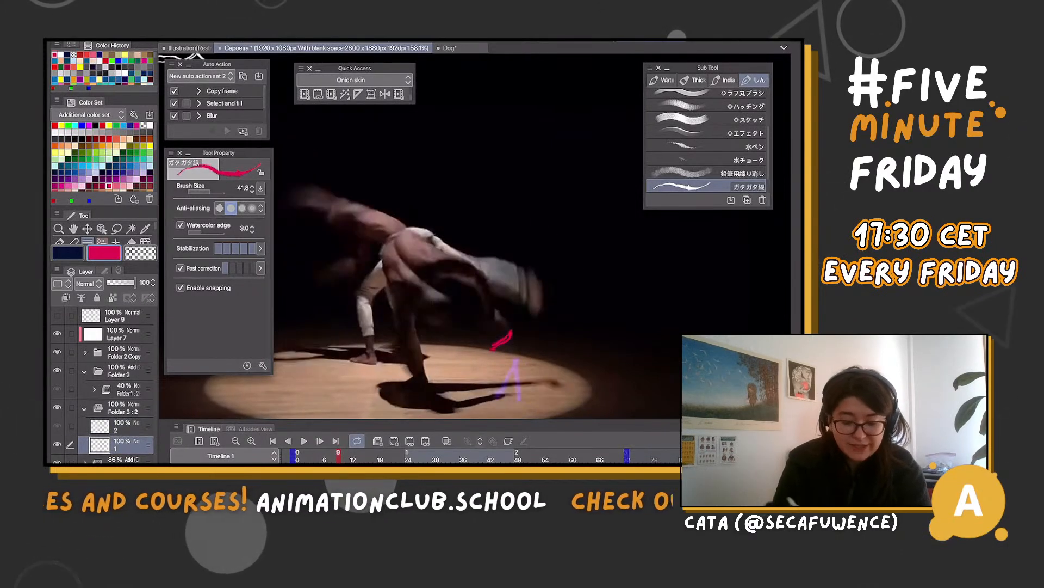
{"action": "key", "text": "Right"}
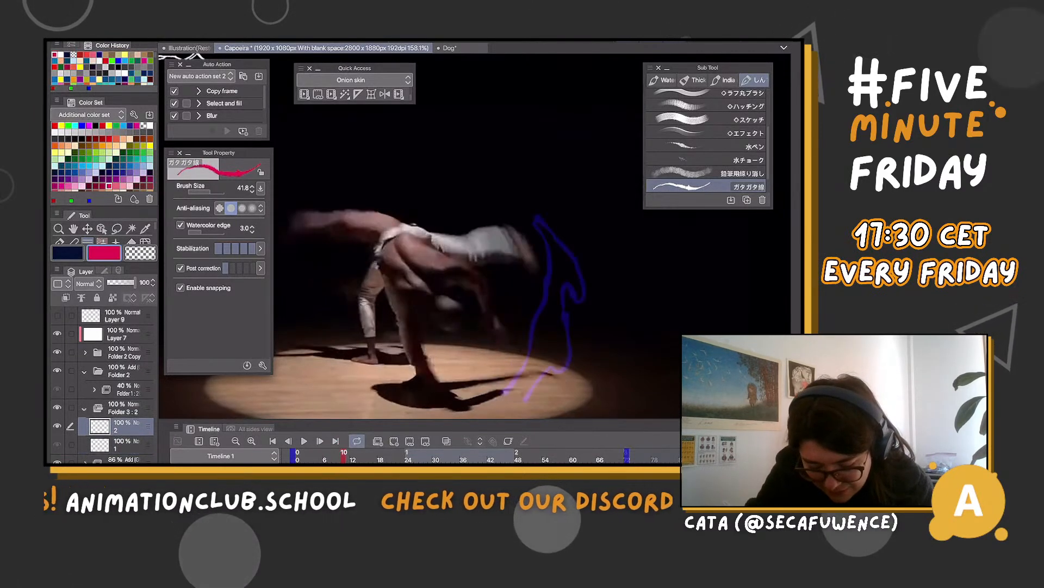
On cel 2 at frame 10, replace the trial tracing of the dancer's pose with a small magenta oval near the lowered hand
{"action": "mouse_move", "coordinate": [424, 315]}
{"action": "left_mouse_down"}
{"action": "mouse_move", "coordinate": [457, 311]}
{"action": "mouse_move", "coordinate": [443, 291]}
{"action": "left_mouse_up"}
{"action": "left_click_drag", "start_coordinate": [390, 235], "coordinate": [537, 251]}
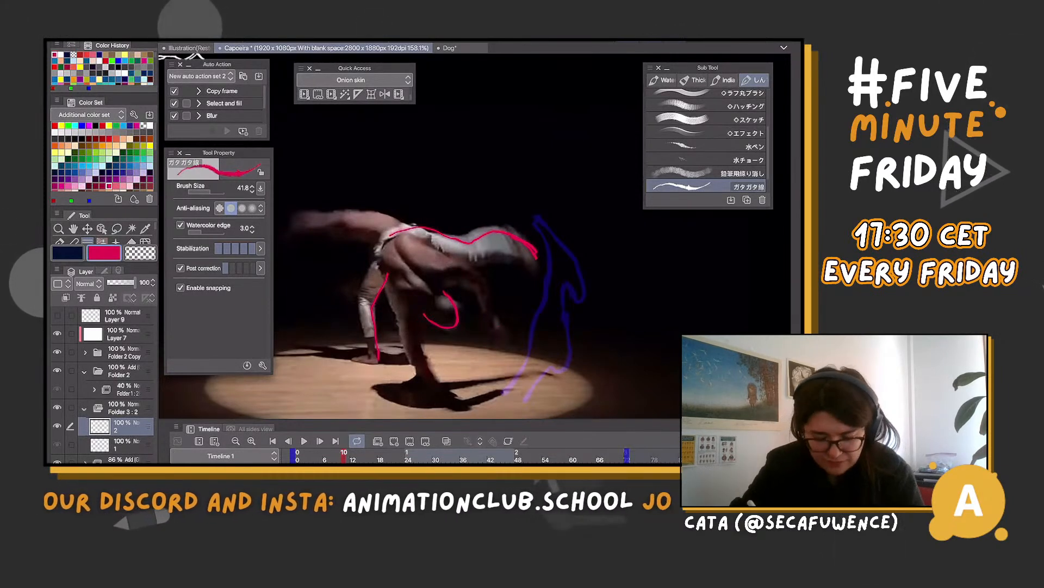
{"action": "key", "text": "Delete"}
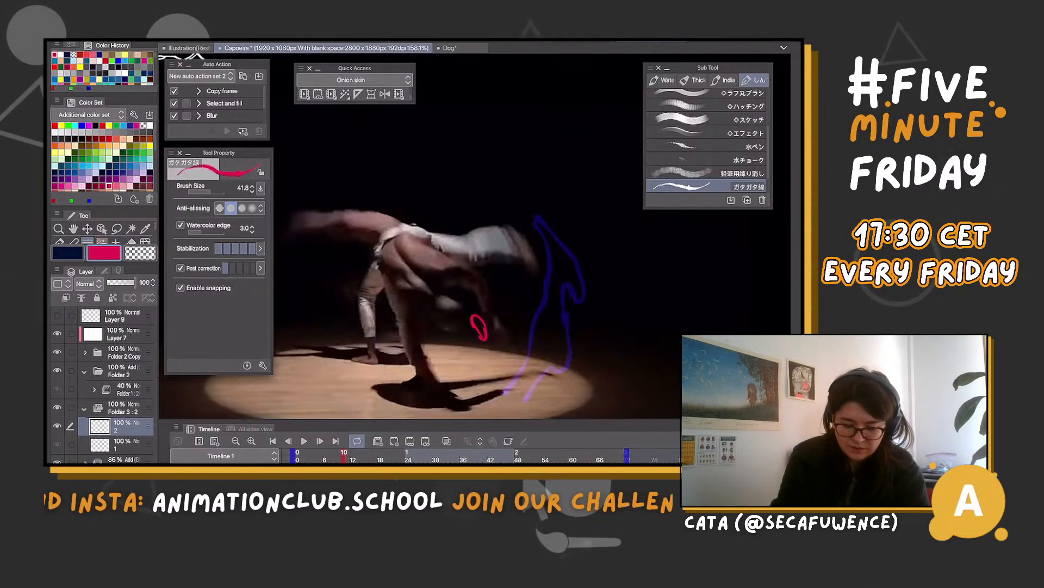
Add cel 3 to Folder 3 at frame 13 and draw a narrow upright magenta loop over the red effect's upper tip
{"action": "key", "text": "Right"}
{"action": "key", "text": "Right"}
{"action": "key", "text": "Right"}
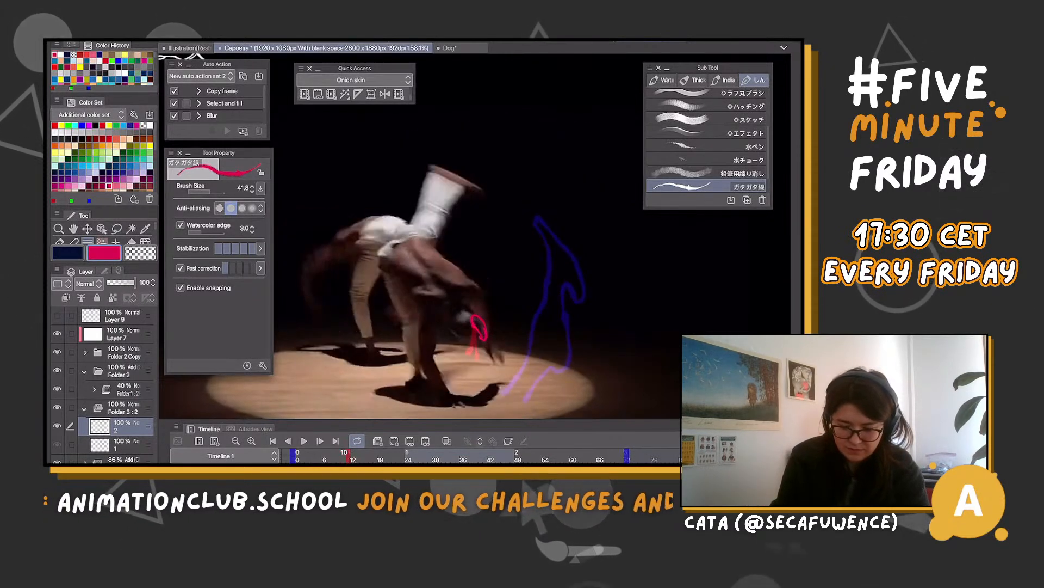
{"action": "key", "text": "Left"}
{"action": "key", "text": "Right"}
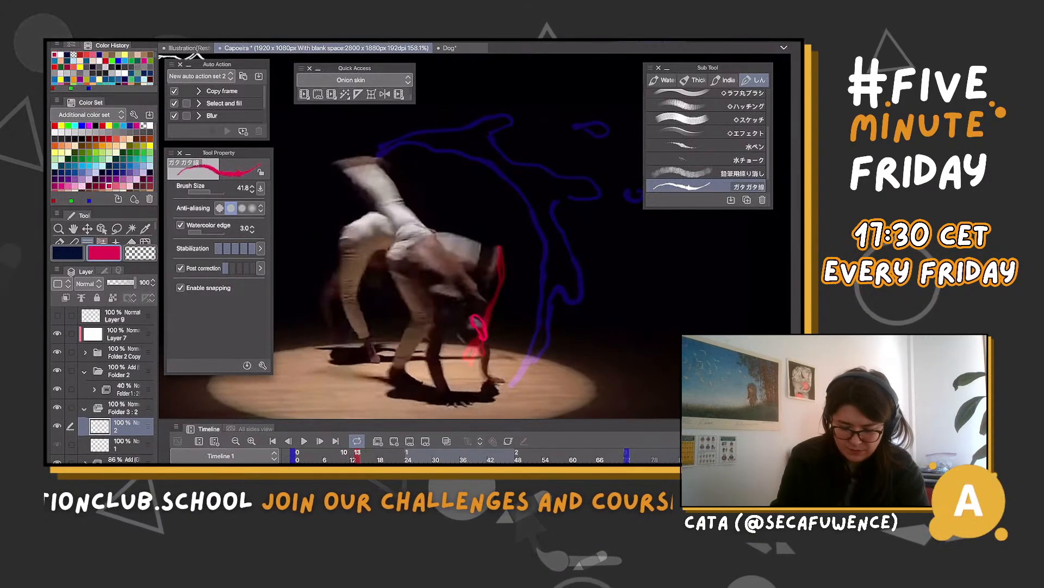
{"action": "key", "text": "alt+n"}
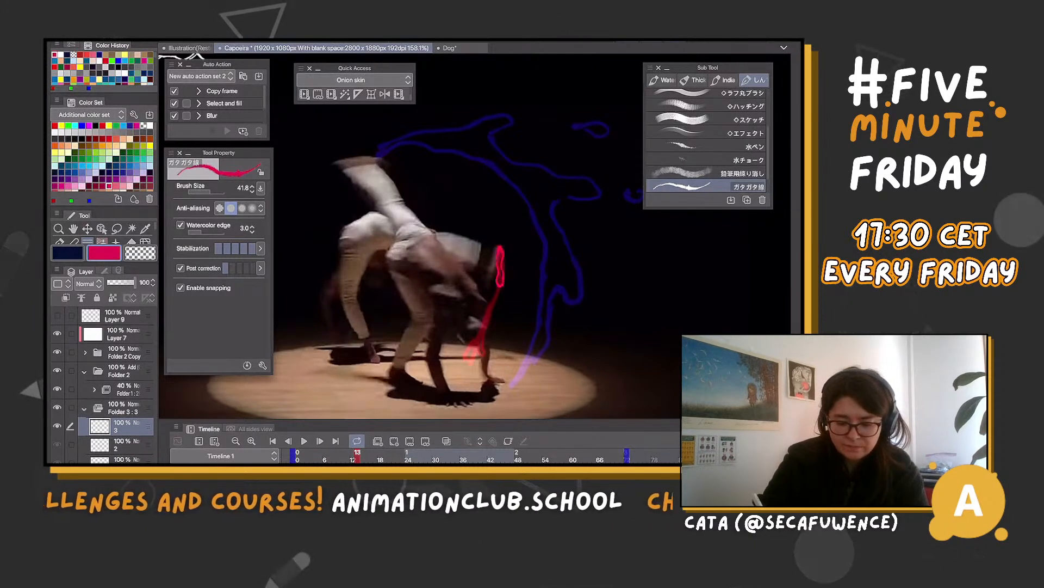
Add cel 4 to Folder 3 at frame 15 and draw a long slanted magenta oval at the red effect's upper end
{"action": "key", "text": "Right"}
{"action": "key", "text": "Right"}
{"action": "key", "text": "Right"}
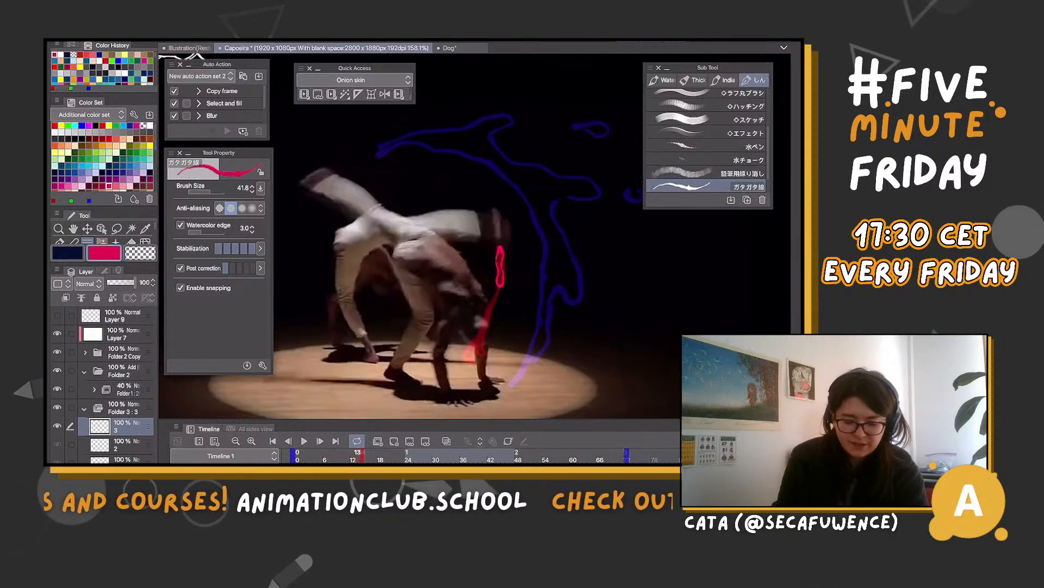
{"action": "key", "text": "Left"}
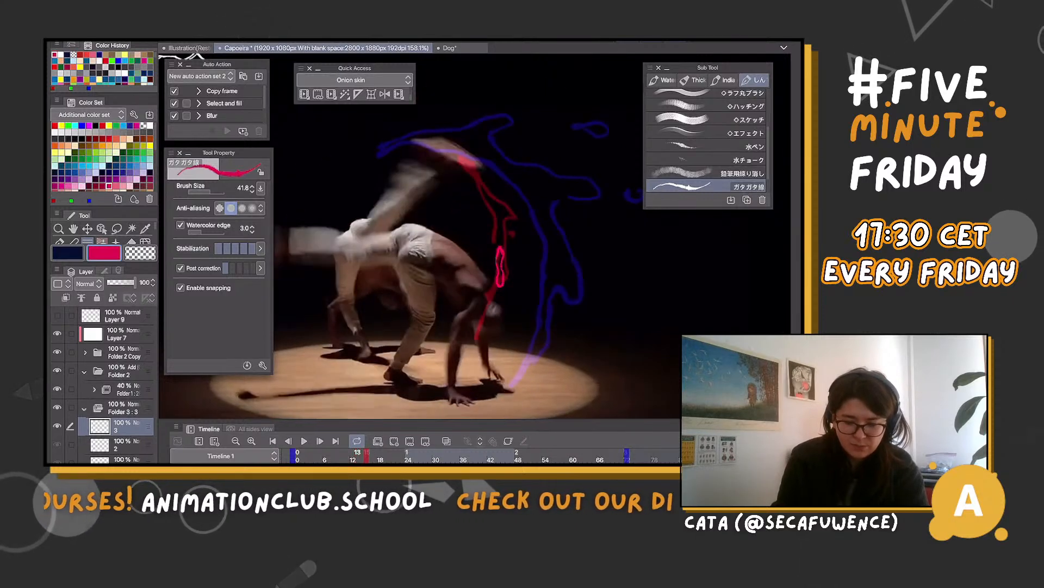
{"action": "left_click", "coordinate": [394, 441]}
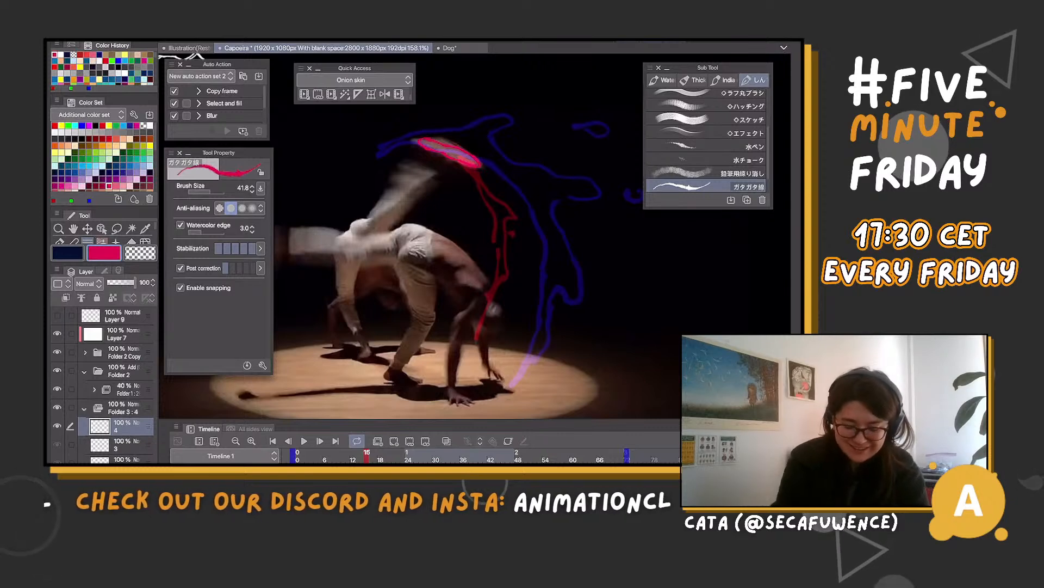
Flip between frames 16 and 18 to examine how the red and blue effects travel past the magenta oval
{"action": "left_click", "coordinate": [376, 456]}
{"action": "key", "text": "Right"}
{"action": "key", "text": "Left"}
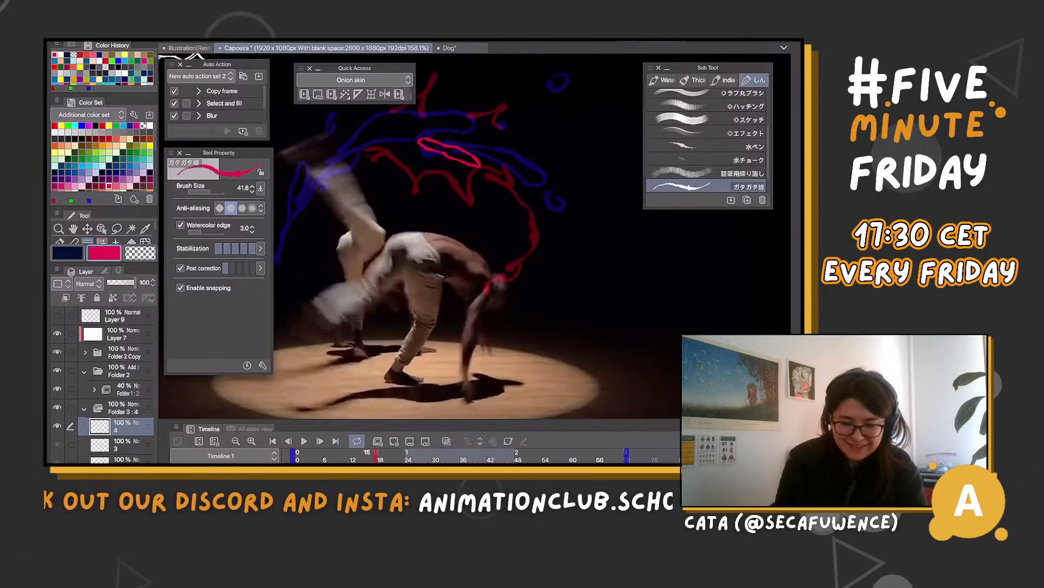
{"action": "key", "text": "Left"}
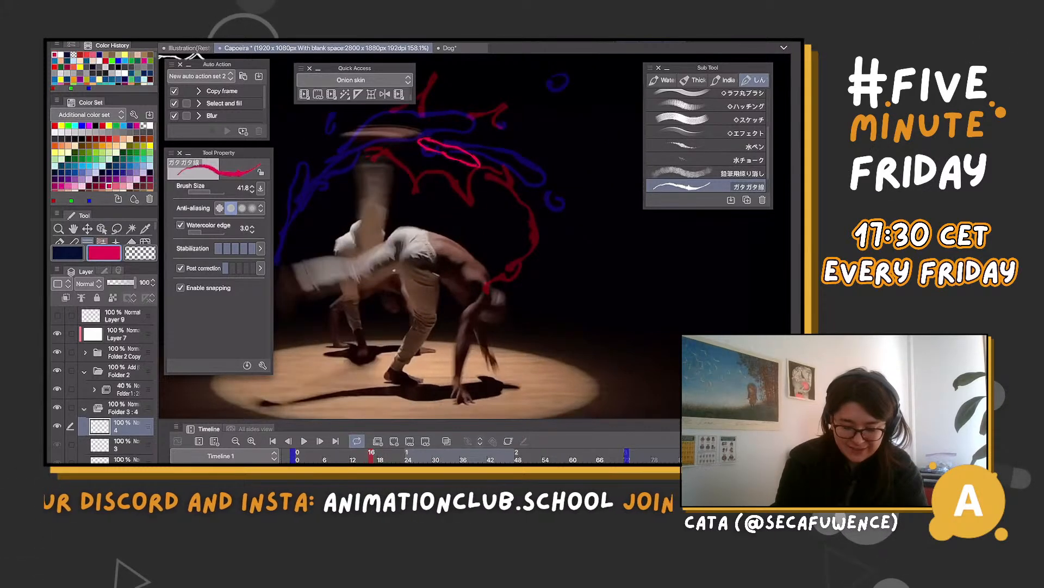
{"action": "key", "text": "Right"}
{"action": "key", "text": "Right"}
{"action": "scroll", "coordinate": [420, 261], "scroll_direction": "down", "scroll_amount": 1}
{"action": "key", "text": "Left"}
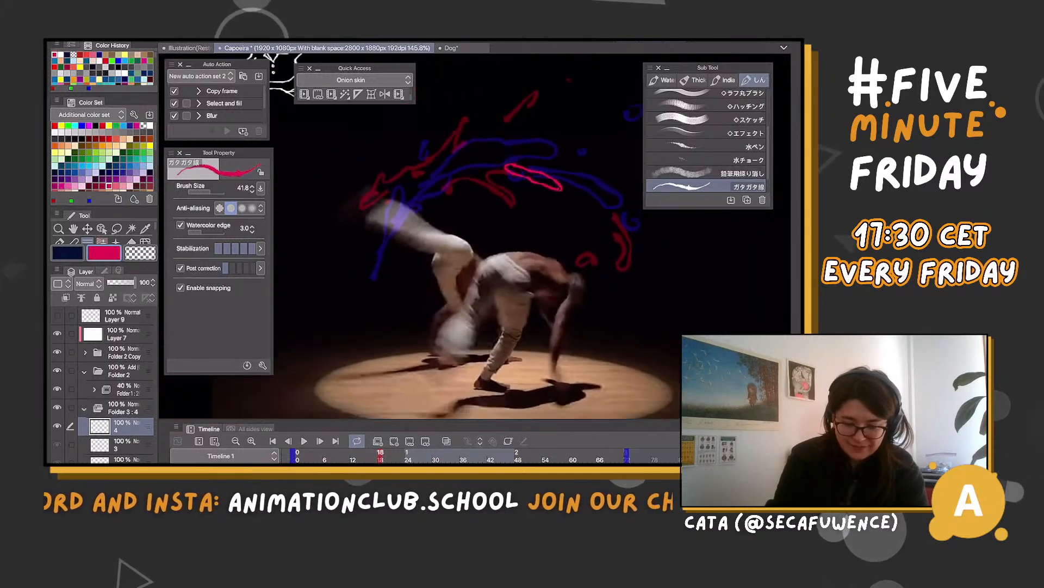
Flip back and forth through cels 2 to 4 to examine how the magenta shape travels with the kick
{"action": "key", "text": "Right"}
{"action": "key", "text": "Left"}
{"action": "key", "text": "Left"}
{"action": "key", "text": "Left"}
{"action": "key", "text": "Left"}
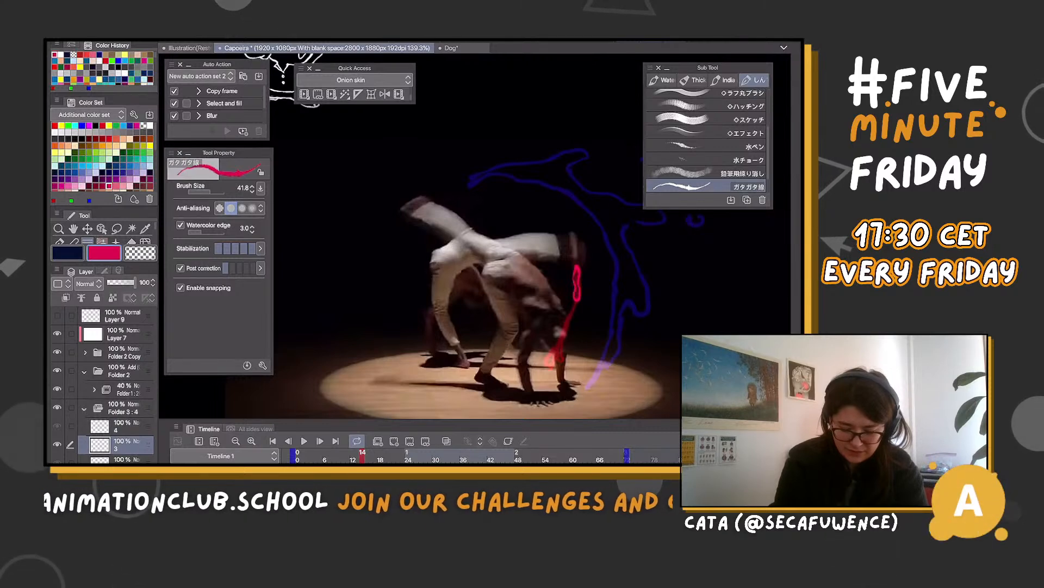
{"action": "key", "text": "Left"}
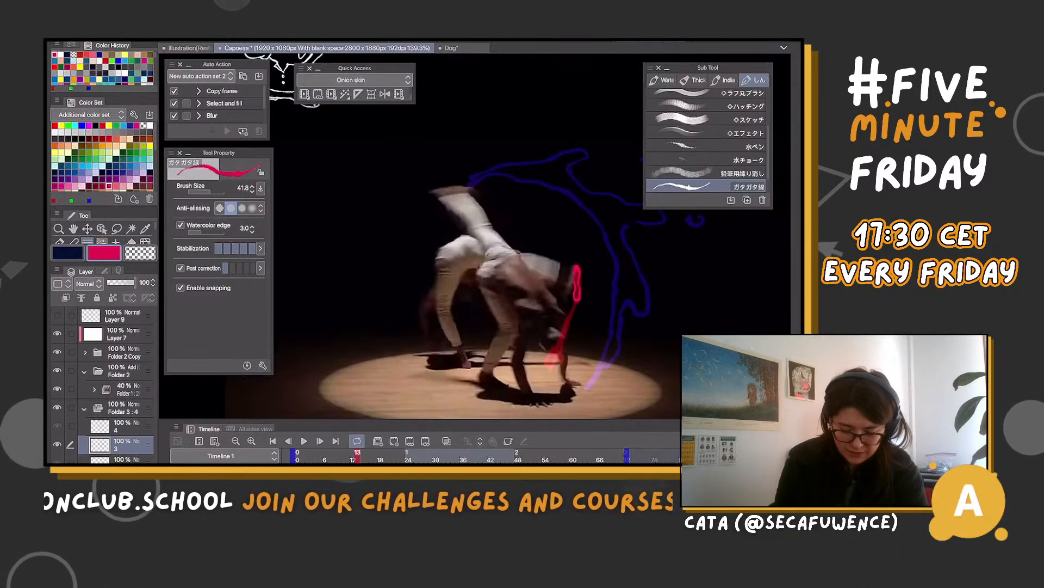
{"action": "key", "text": "Left"}
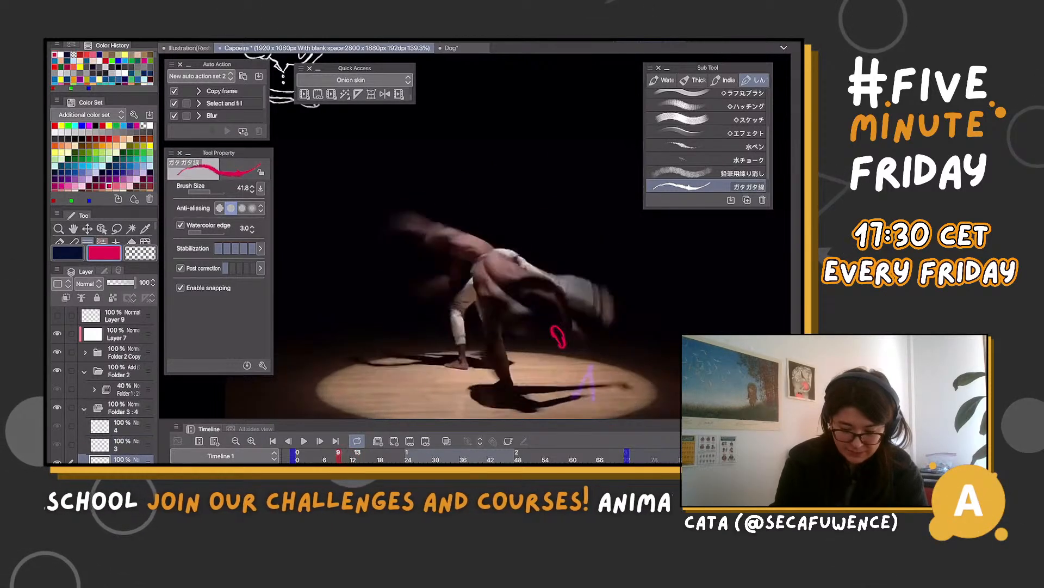
{"action": "key", "text": "Right"}
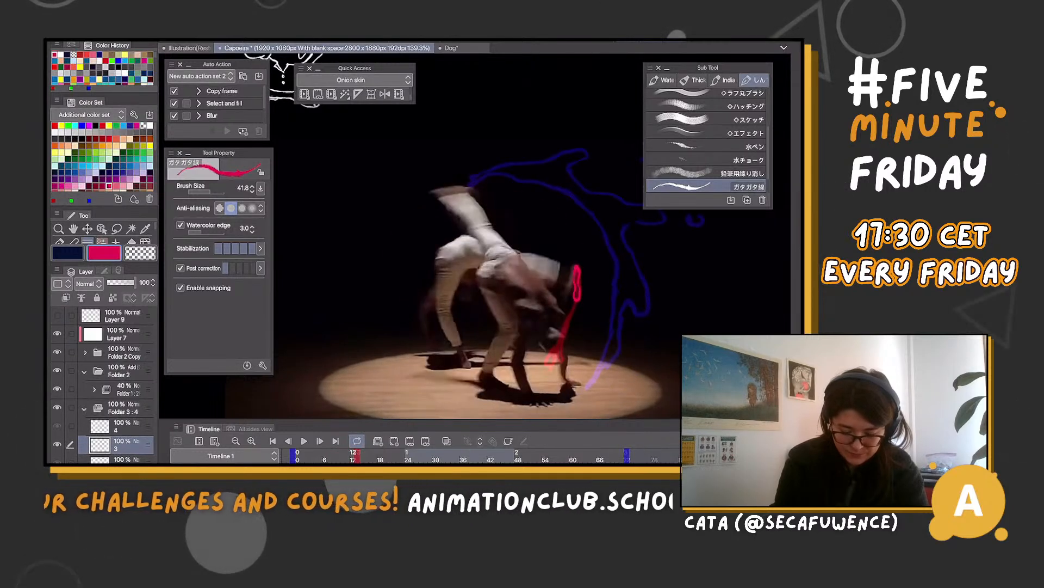
{"action": "key", "text": "Right"}
{"action": "key", "text": "Right"}
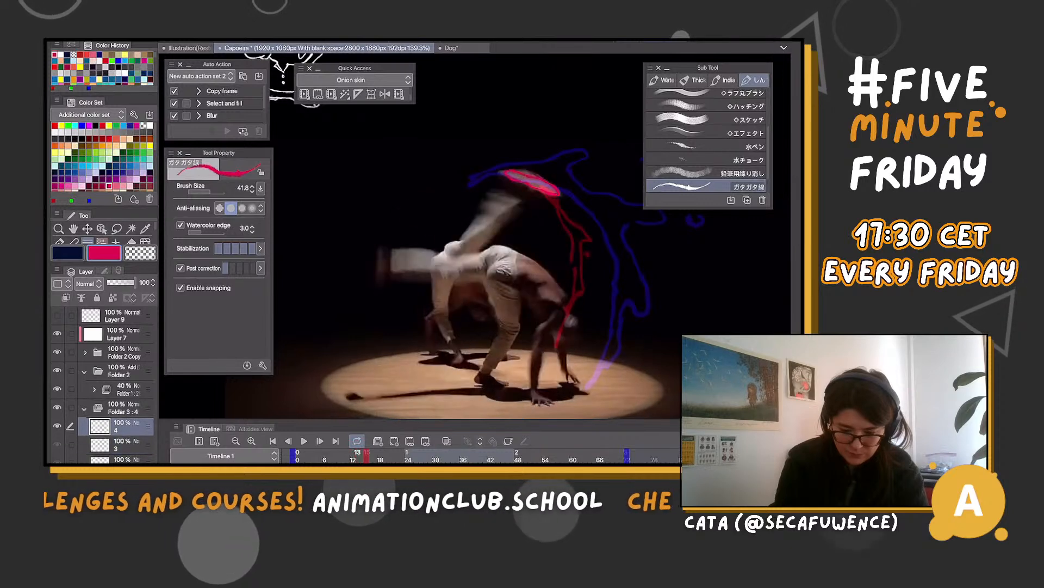
{"action": "key", "text": "Left"}
{"action": "key", "text": "Right"}
{"action": "key", "text": "Right"}
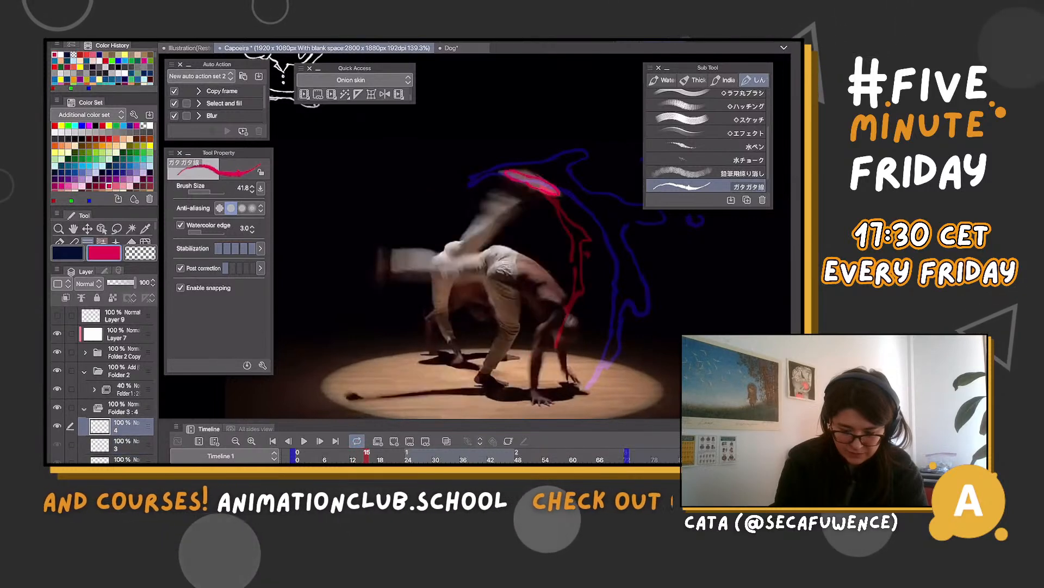
On cel 3 at frame 14, replace the small loop with a longer, narrow magenta loop starting at the swinging foot and tapering down the red effect
{"action": "key", "text": "ctrl+z"}
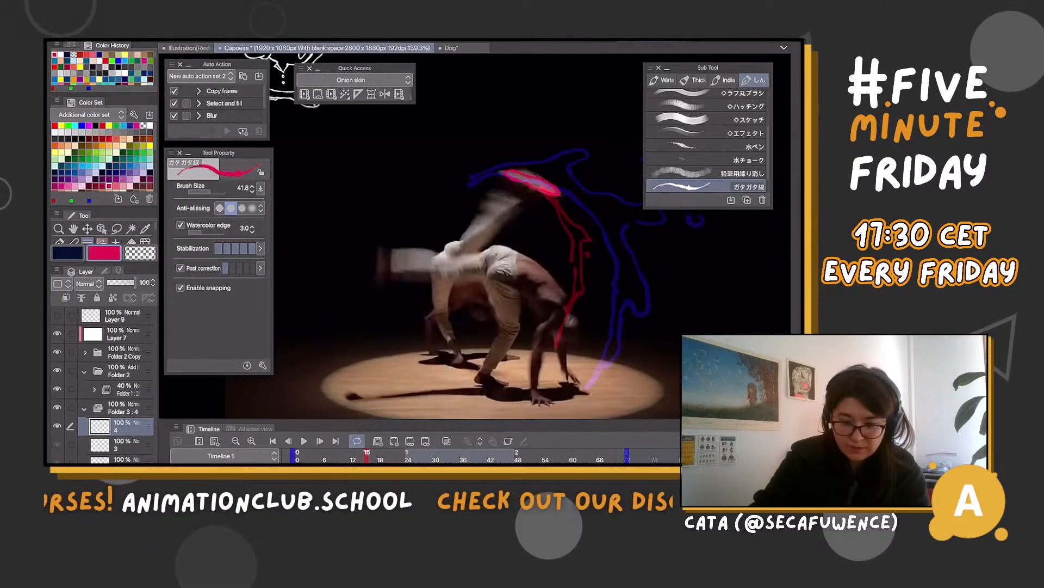
{"action": "key", "text": "Left"}
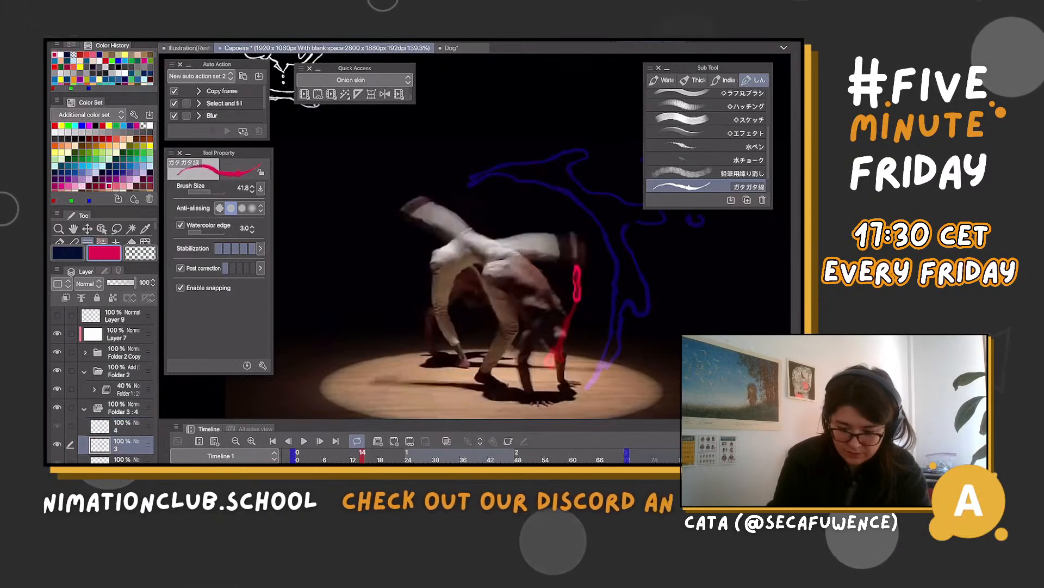
{"action": "key", "text": "ctrl+z"}
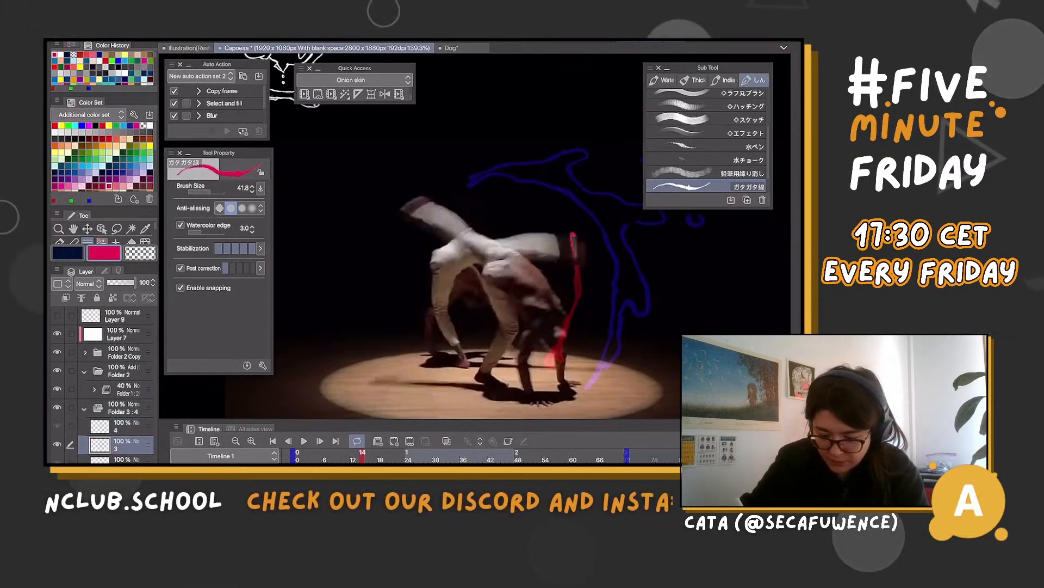
{"action": "left_click_drag", "start_coordinate": [574, 235], "coordinate": [577, 297]}
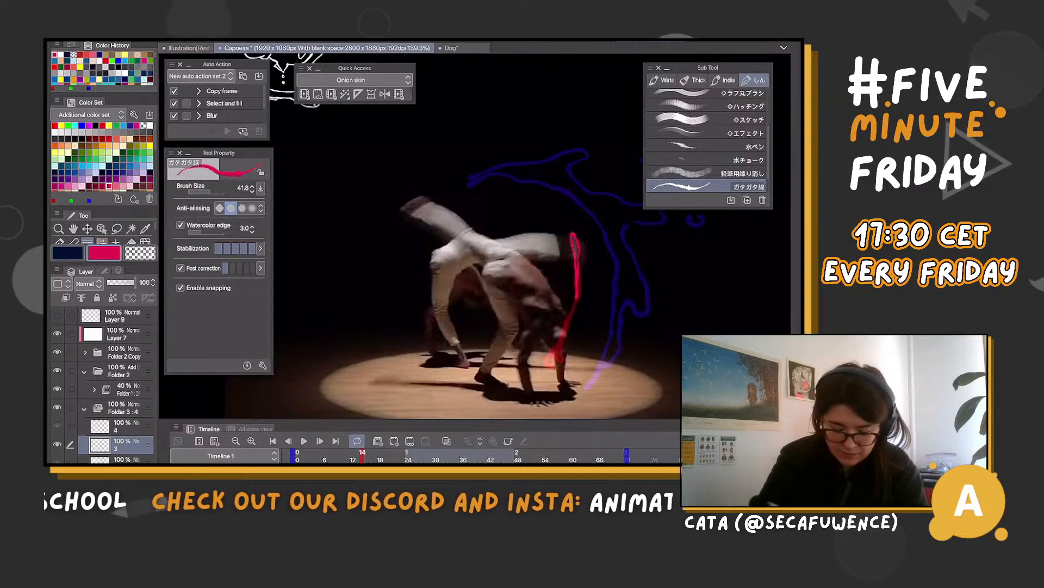
Turn on onion skin and redraw cel 4's oval as a long magenta shape tapering down to the previous cel's loop
{"action": "key", "text": "Right"}
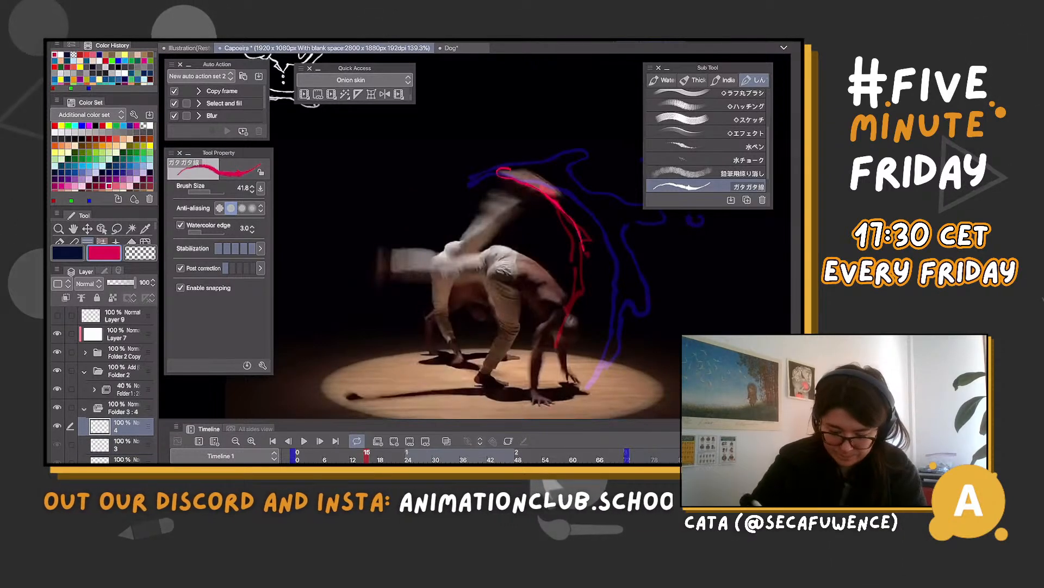
{"action": "key", "text": "ctrl+z"}
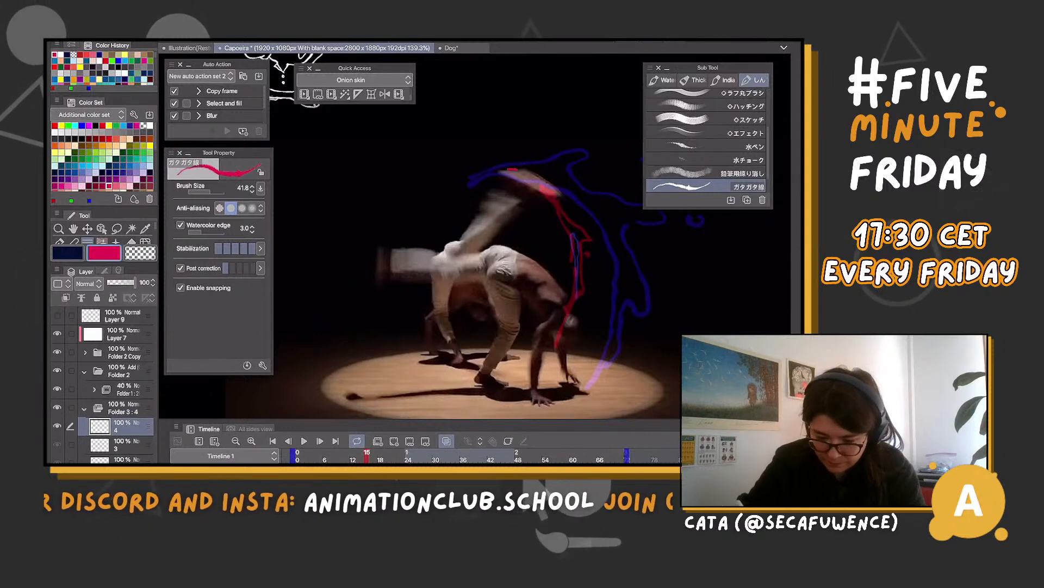
{"action": "left_click_drag", "start_coordinate": [517, 170], "coordinate": [580, 260]}
{"action": "left_click_drag", "start_coordinate": [538, 191], "coordinate": [578, 257]}
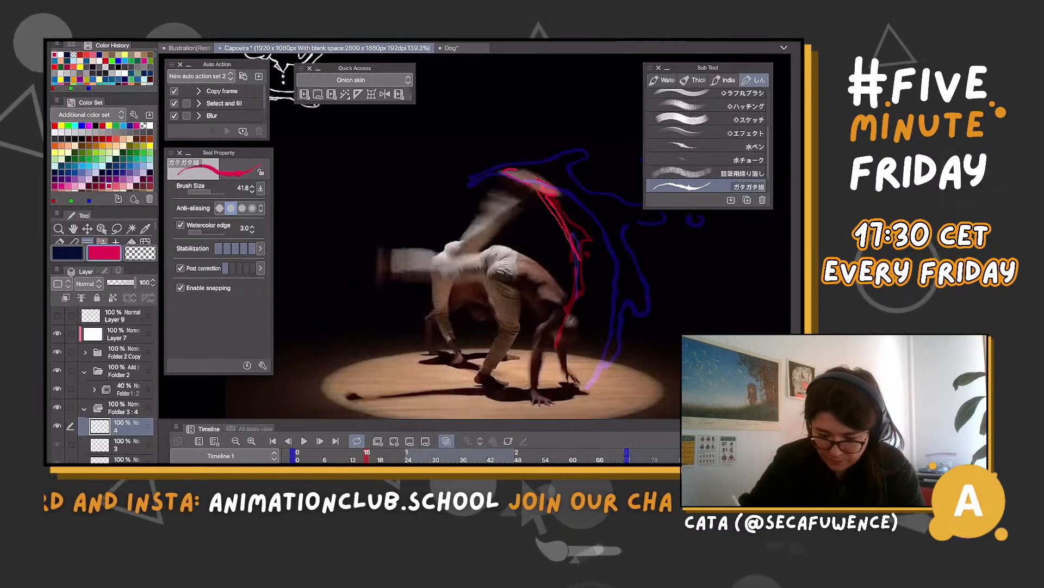
{"action": "left_click_drag", "start_coordinate": [516, 170], "coordinate": [558, 194]}
At frame 16 on cel 4, replace the magenta shape with a flat oval above the raised foot and a long tail arcing down to cel 3's loop
{"action": "key", "text": "Right"}
{"action": "key", "text": "Right"}
{"action": "key", "text": "Right"}
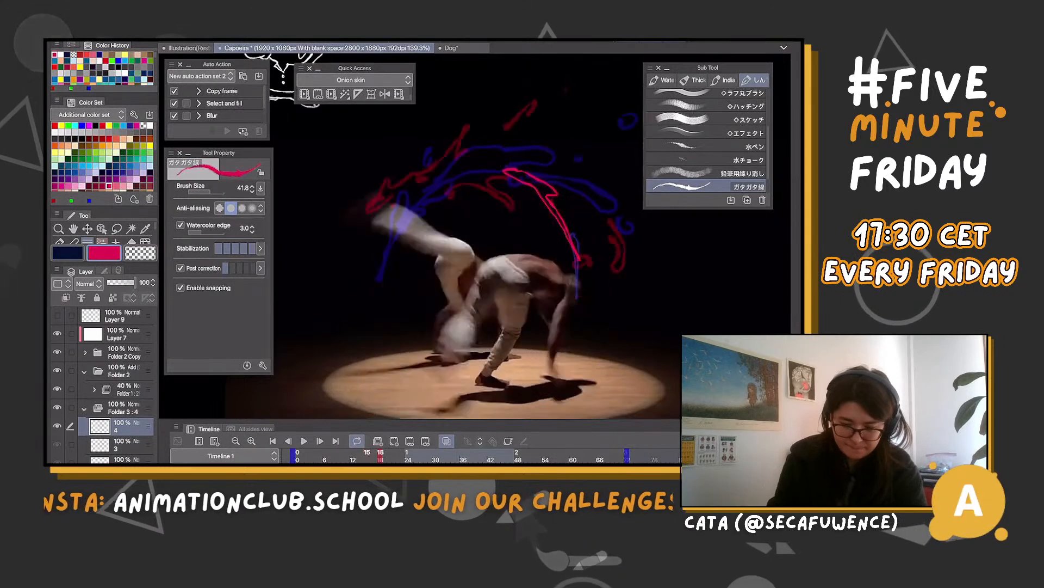
{"action": "key", "text": "Left"}
{"action": "key", "text": "Left"}
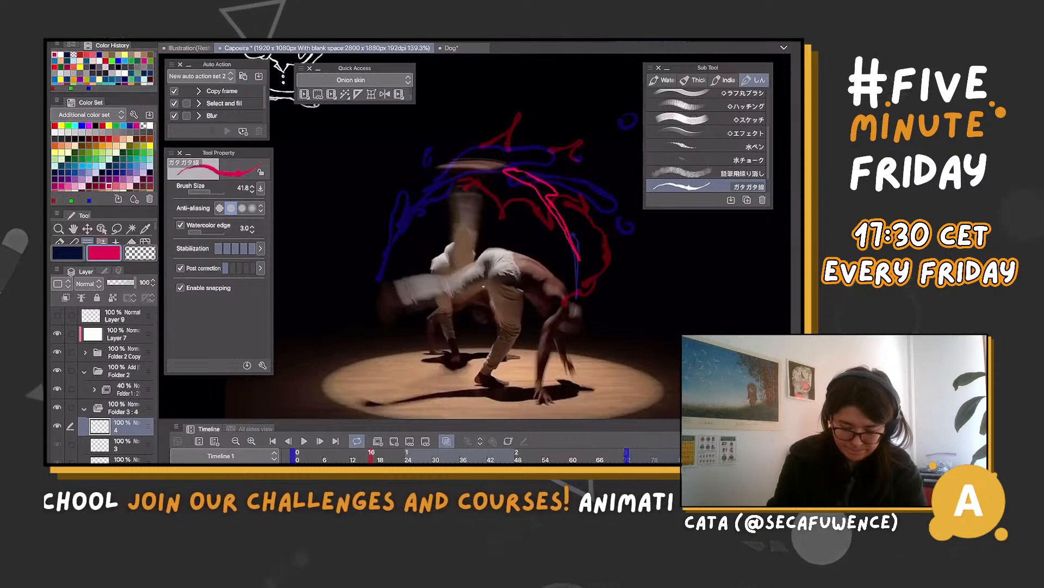
{"action": "key", "text": "Left"}
{"action": "key", "text": "Right"}
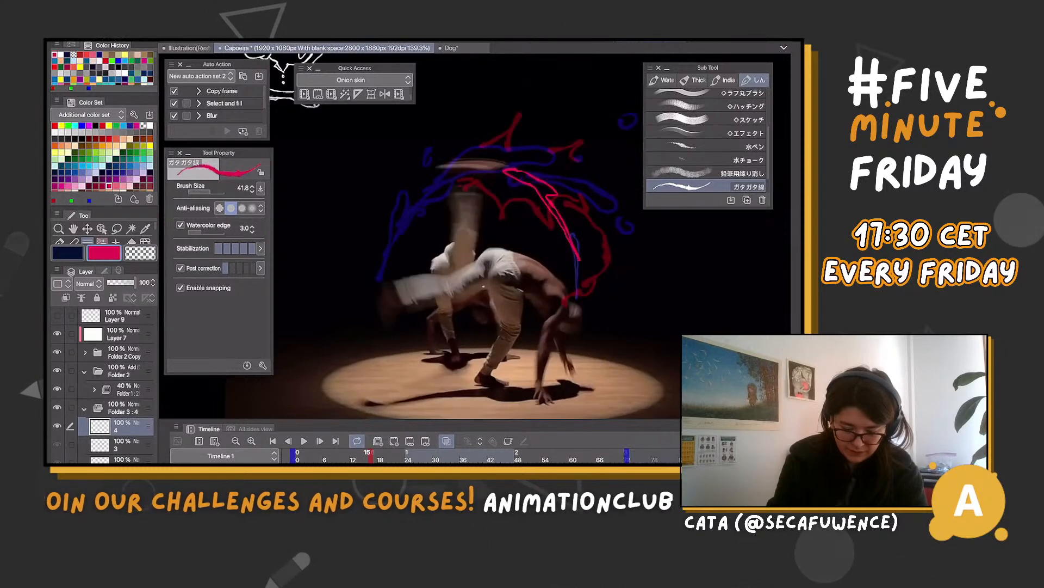
{"action": "key", "text": "ctrl+z"}
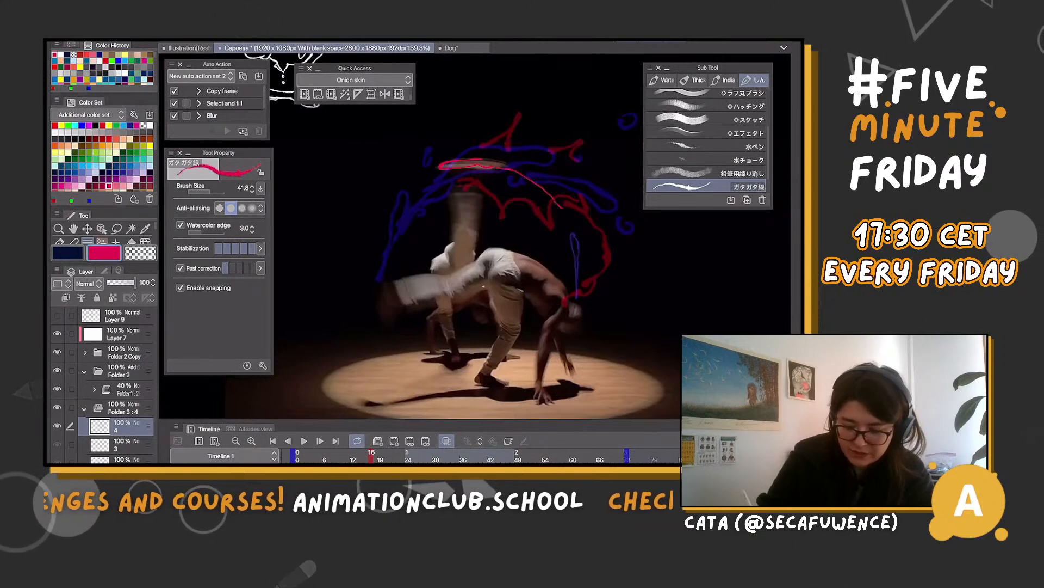
{"action": "left_click_drag", "start_coordinate": [511, 167], "coordinate": [571, 222]}
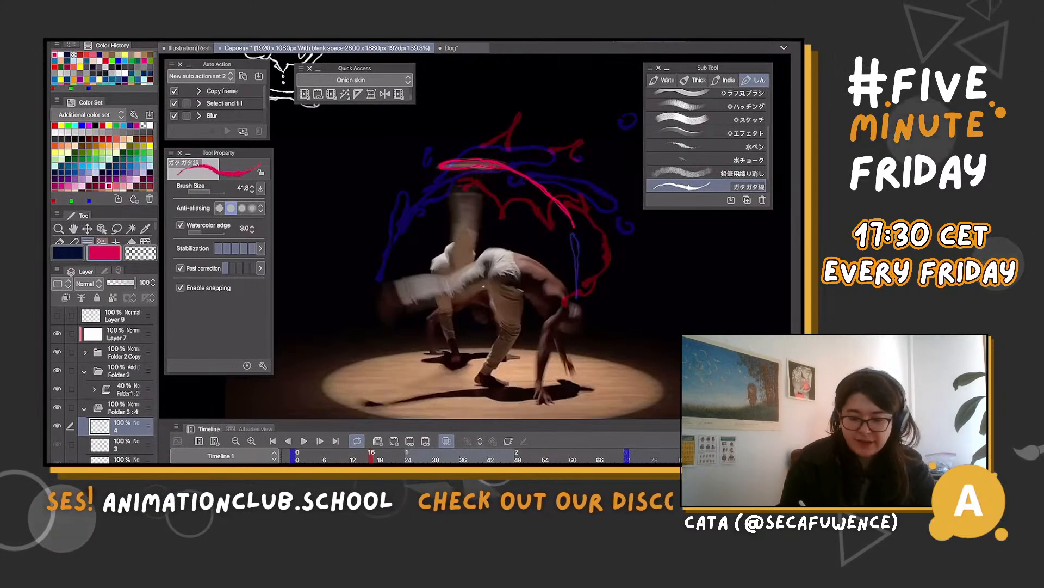
Try tracing the dancer's raised and supporting legs in magenta on cel 4, and undo the tracing
{"action": "scroll", "coordinate": [468, 272], "scroll_direction": "up", "scroll_amount": 1}
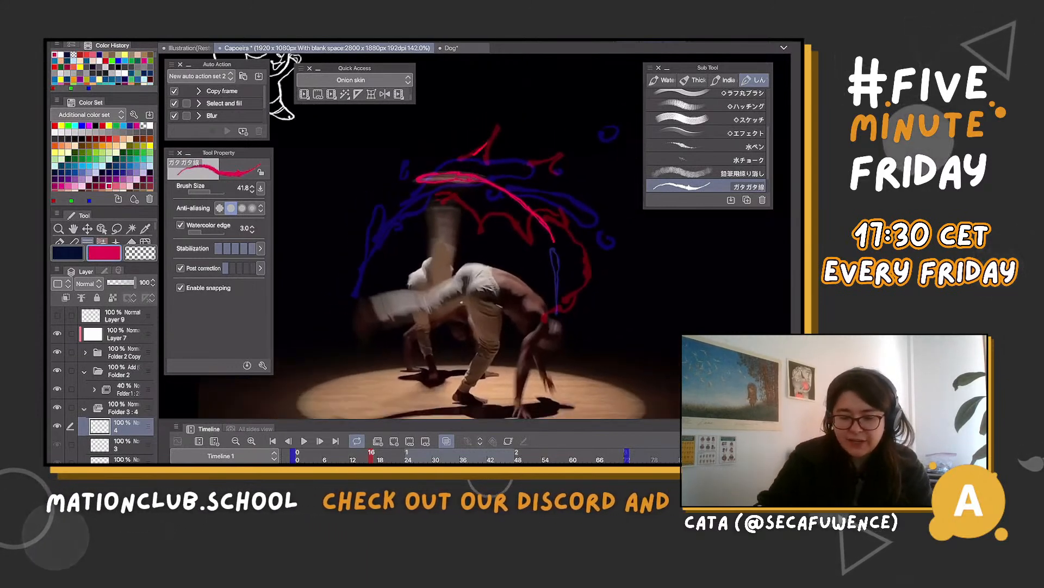
{"action": "scroll", "coordinate": [468, 272], "scroll_direction": "down", "scroll_amount": 2}
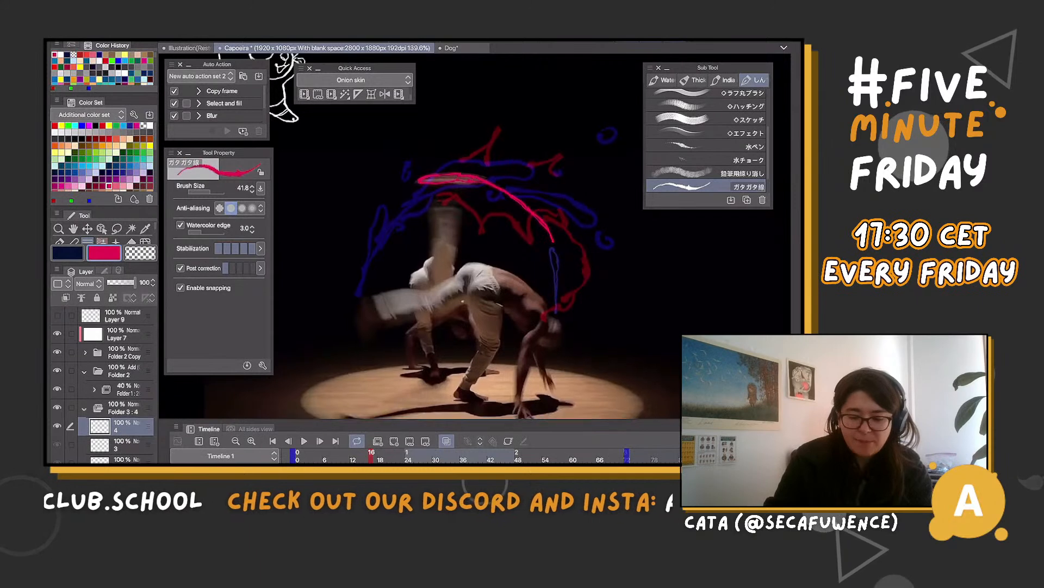
{"action": "left_click_drag", "start_coordinate": [434, 181], "coordinate": [444, 243]}
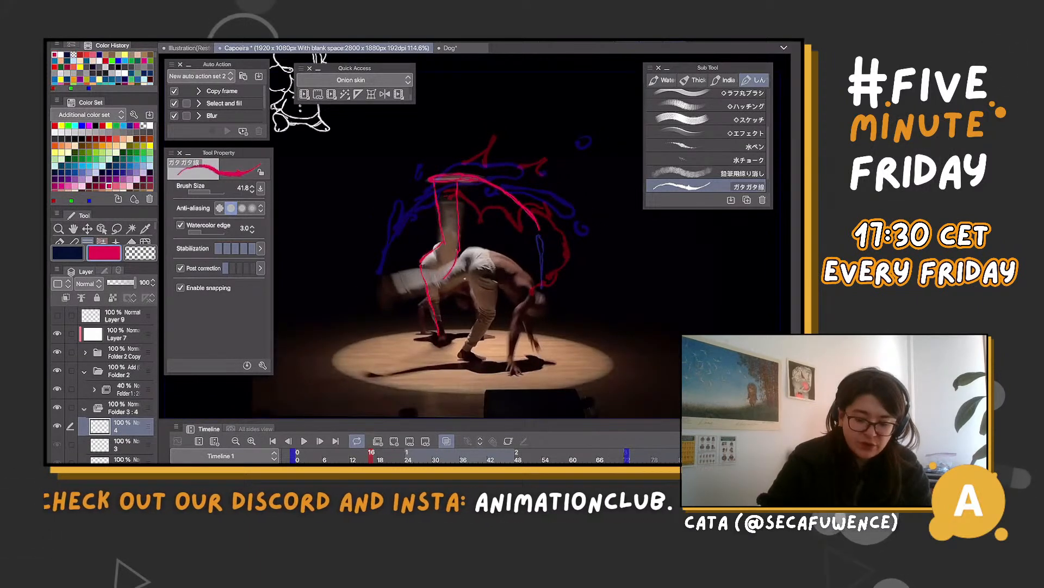
{"action": "left_click_drag", "start_coordinate": [423, 296], "coordinate": [421, 332]}
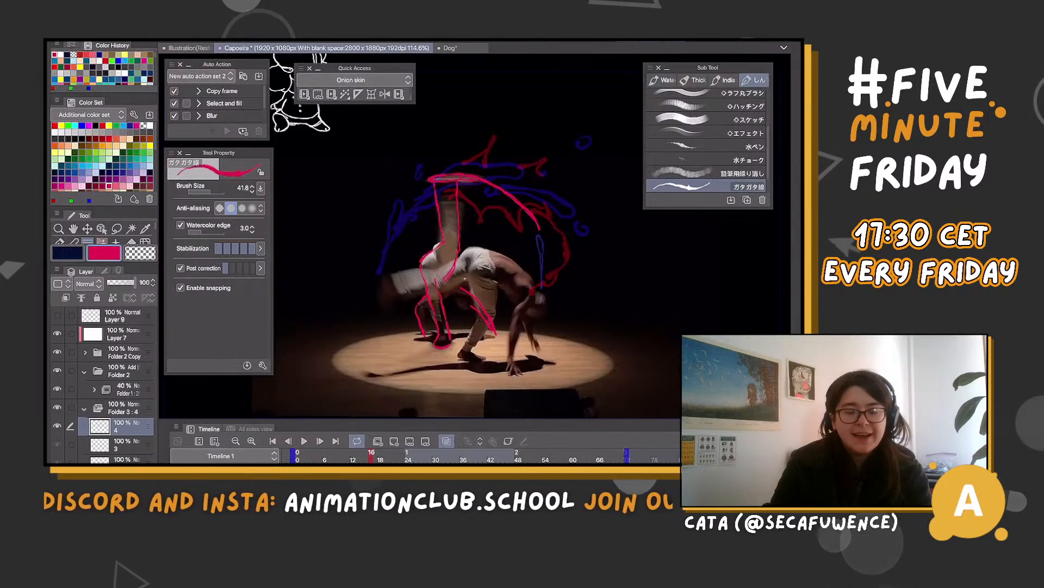
{"action": "scroll", "coordinate": [607, 175], "scroll_direction": "up", "scroll_amount": 2}
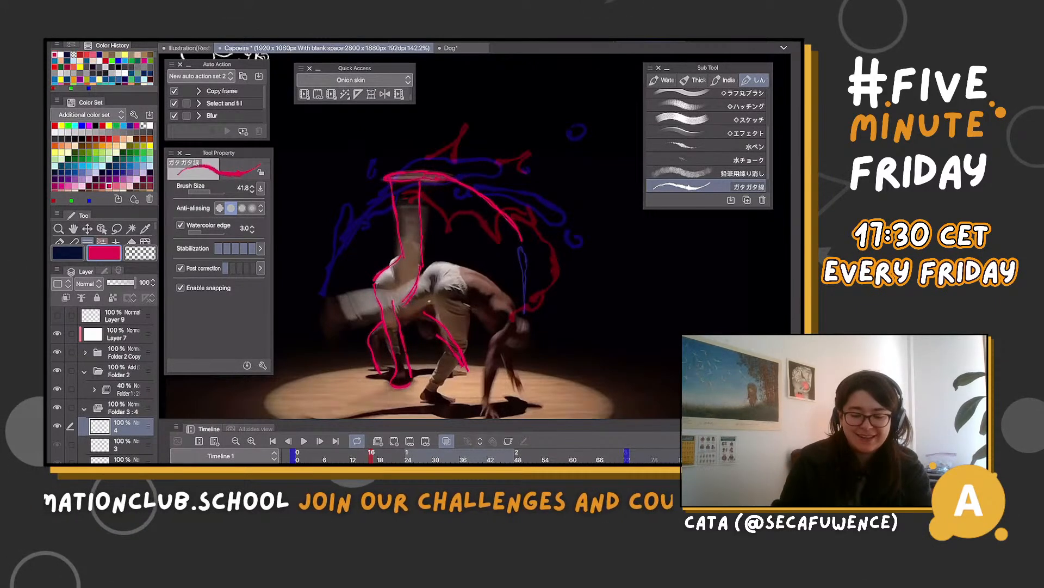
{"action": "key", "text": "ctrl+z"}
{"action": "key", "text": "ctrl+z"}
{"action": "key", "text": "ctrl+z"}
{"action": "key", "text": "ctrl+z"}
{"action": "key", "text": "ctrl+z"}
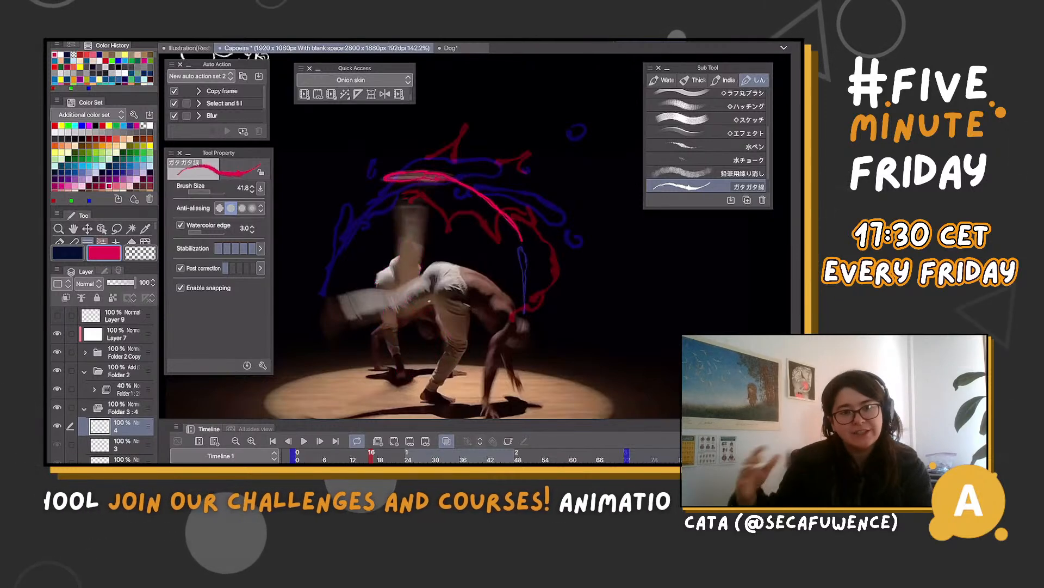
Try a second magenta arc above the existing tail on cel 4 at frame 16, and undo it
{"action": "key", "text": "Left"}
{"action": "key", "text": "Left"}
{"action": "key", "text": "Right"}
{"action": "key", "text": "Right"}
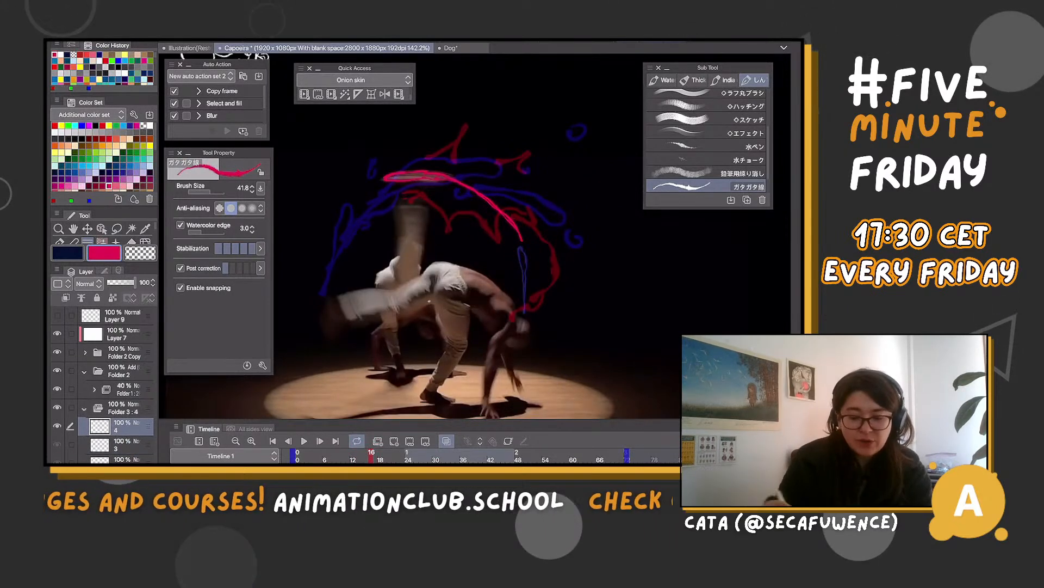
{"action": "left_click_drag", "start_coordinate": [454, 165], "coordinate": [534, 226]}
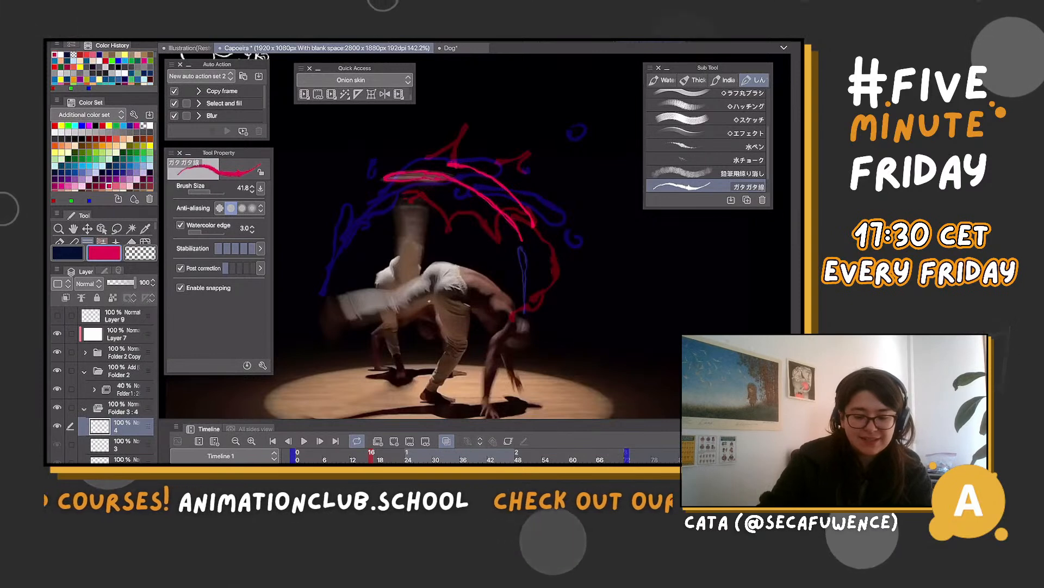
{"action": "key", "text": "ctrl+z"}
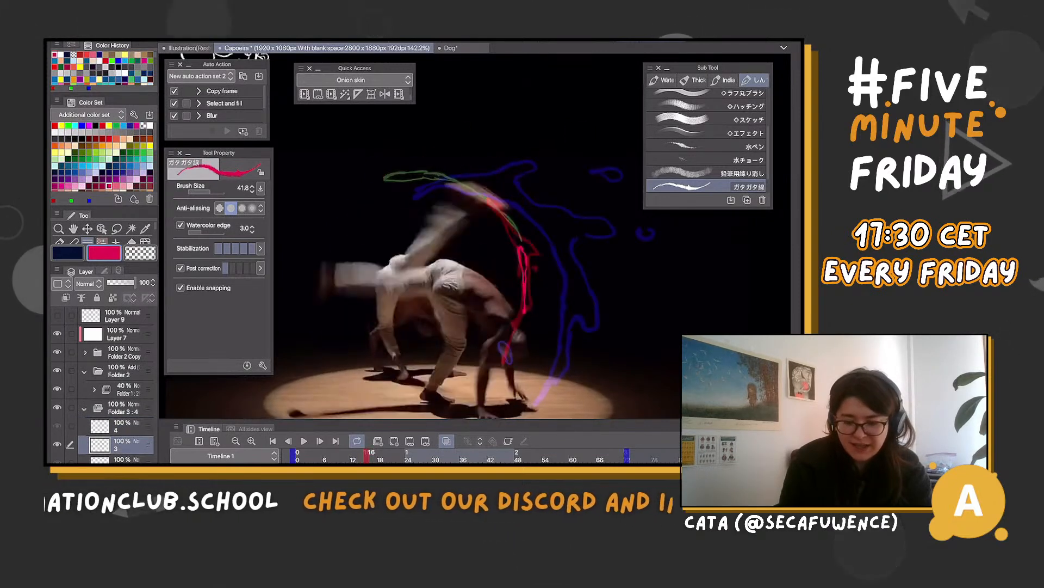
Flip between frames 12 and 18 to examine the magenta shape's spacing and arc against the onion-skinned cels
{"action": "key", "text": "Left"}
{"action": "key", "text": "Left"}
{"action": "key", "text": "Left"}
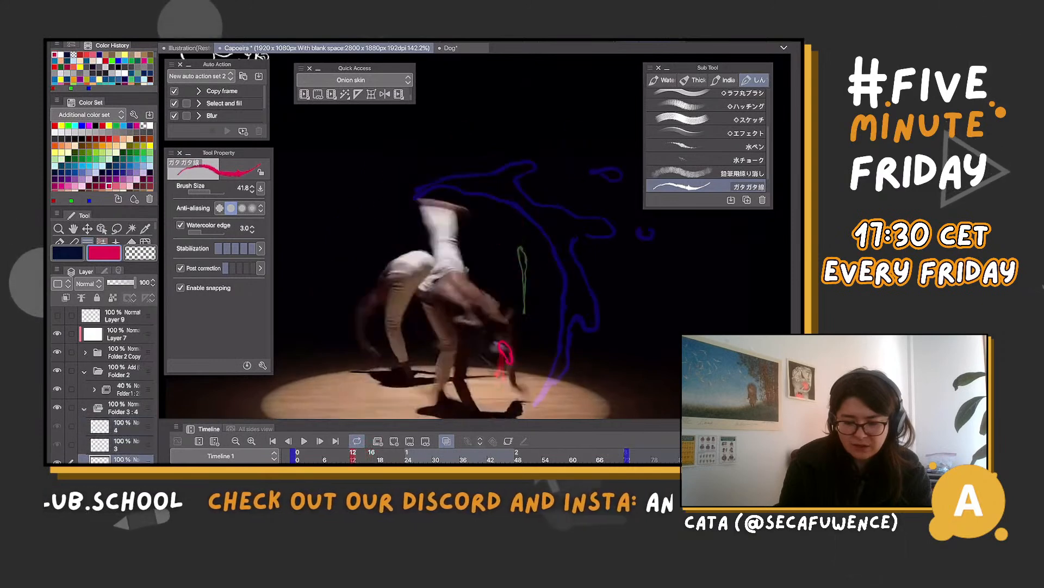
{"action": "key", "text": "Right"}
{"action": "key", "text": "Right"}
{"action": "key", "text": "Right"}
{"action": "key", "text": "Right"}
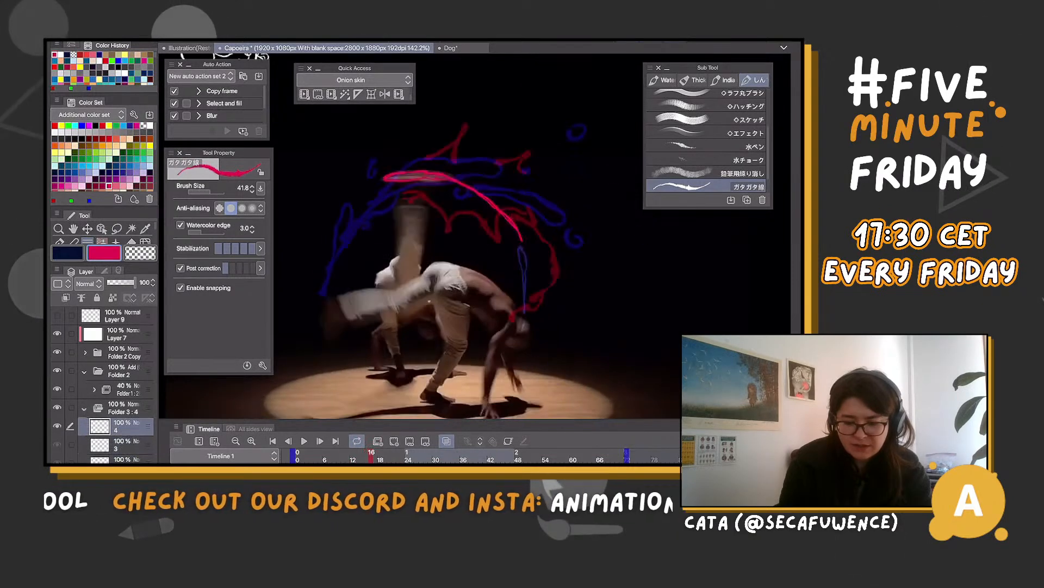
{"action": "key", "text": "Left"}
{"action": "key", "text": "Left"}
{"action": "key", "text": "Left"}
{"action": "key", "text": "Left"}
{"action": "key", "text": "Left"}
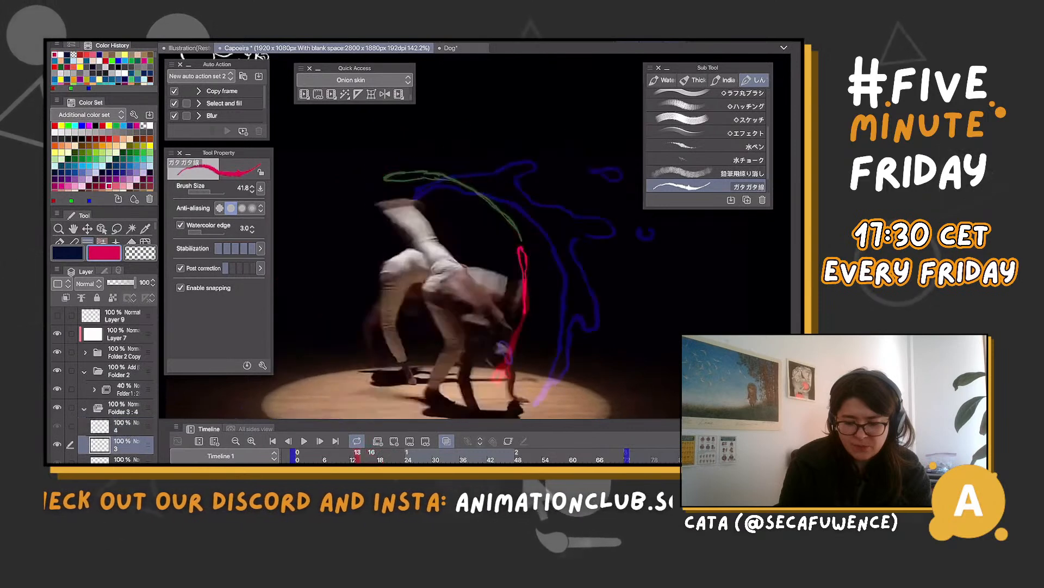
{"action": "key", "text": "Right"}
{"action": "key", "text": "Right"}
{"action": "key", "text": "Right"}
{"action": "key", "text": "Right"}
{"action": "key", "text": "Right"}
{"action": "key", "text": "Right"}
{"action": "key", "text": "Left"}
{"action": "key", "text": "Left"}
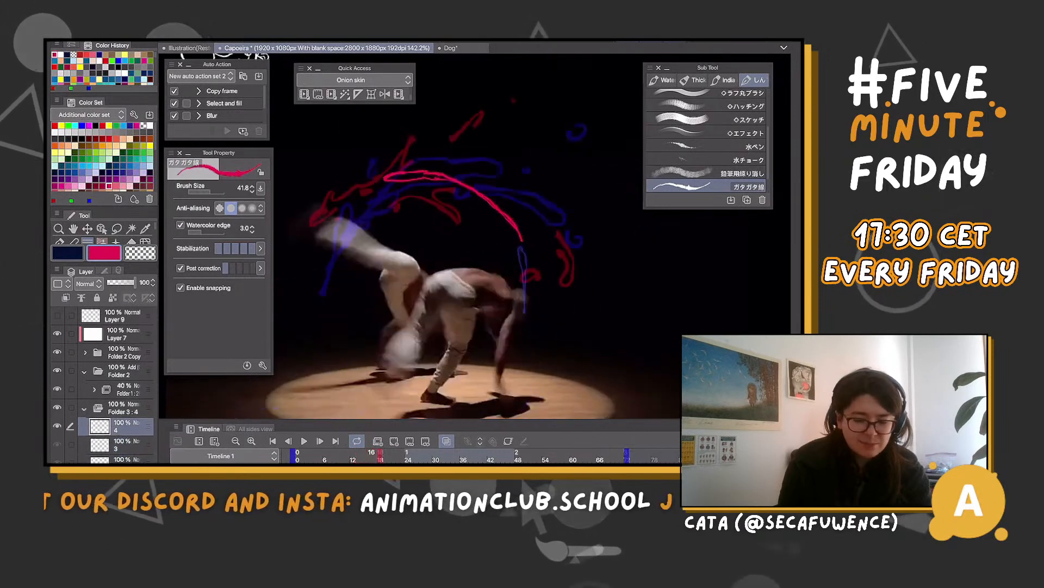
Add cel 5 to Folder 3 at frame 19 and draw a thin magenta arc between the extended foot and cel 4's onion-skinned oval
{"action": "key", "text": "Right"}
{"action": "key", "text": "Right"}
{"action": "key", "text": "Right"}
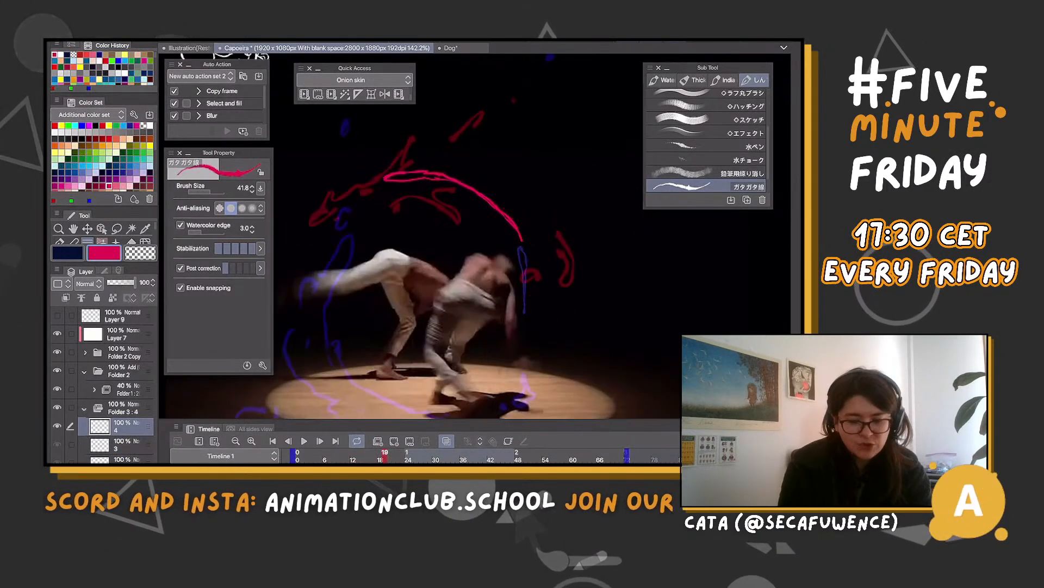
{"action": "key", "text": "ctrl+shift+n"}
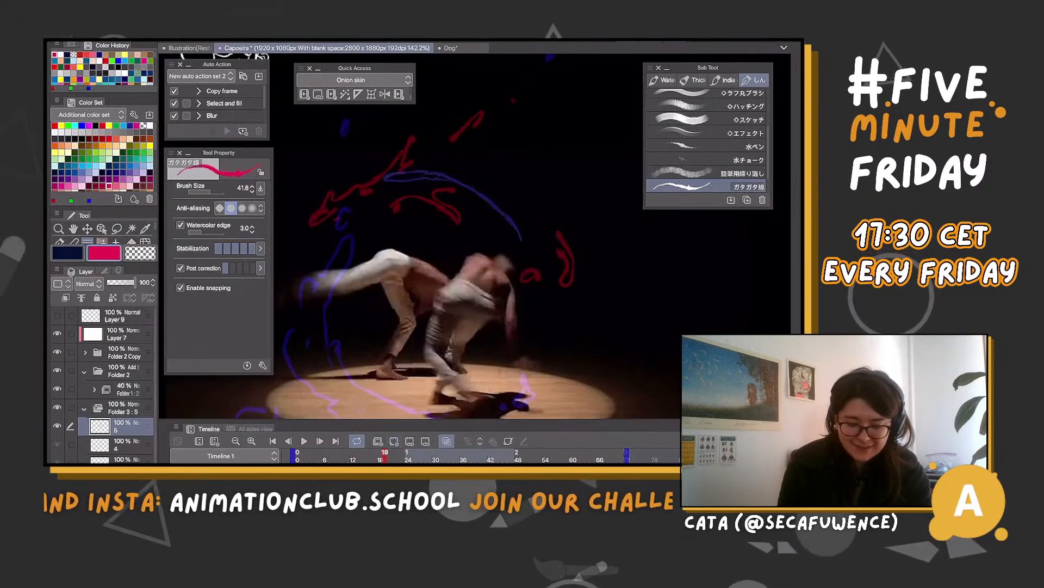
{"action": "scroll", "coordinate": [468, 234], "scroll_direction": "left", "scroll_amount": 3}
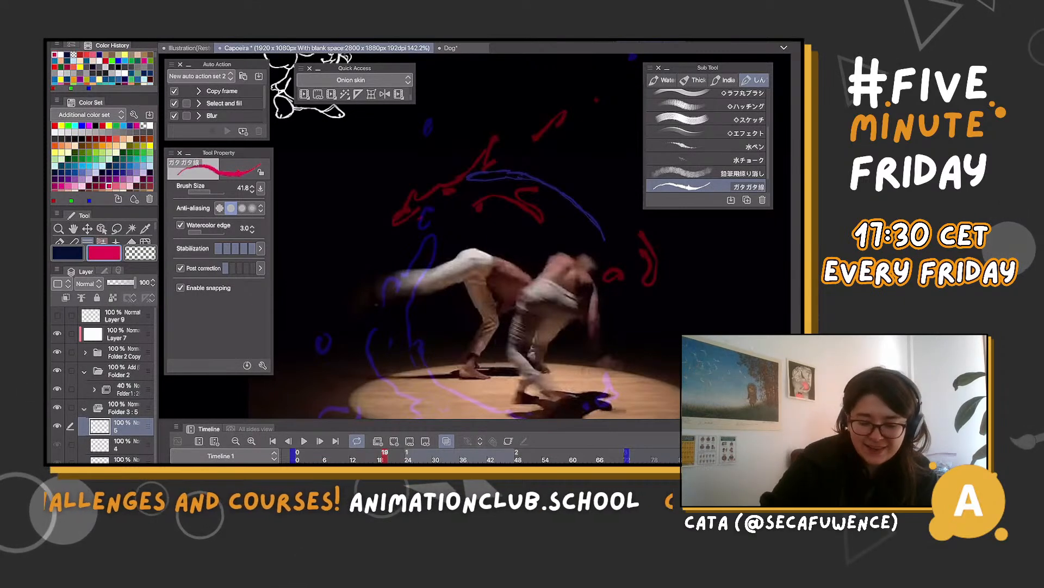
{"action": "left_click_drag", "start_coordinate": [387, 280], "coordinate": [490, 173]}
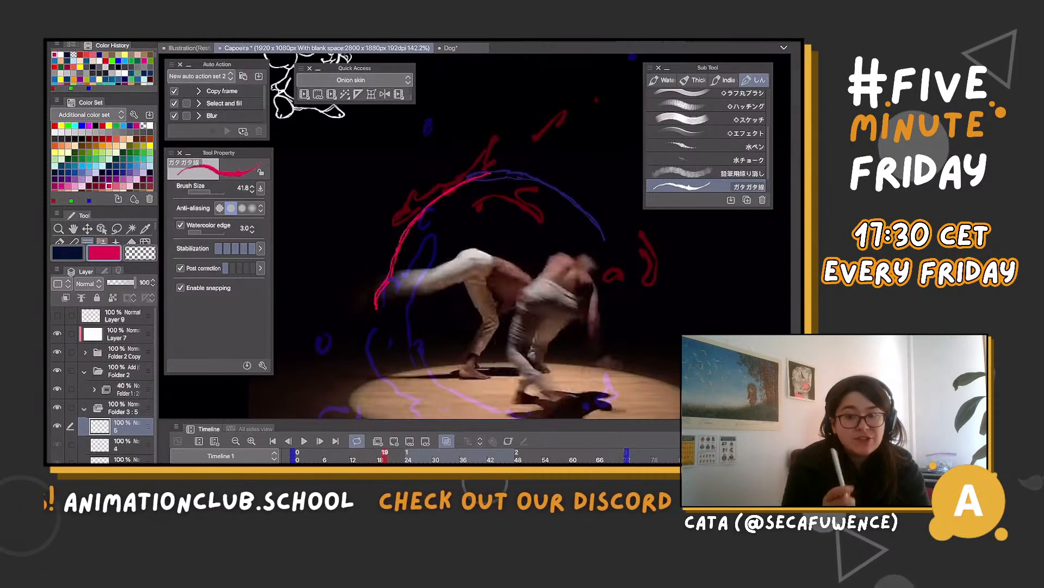
Undo the magenta arc on cel 5 at frame 19 and redraw it as a thin tapered arc from cel 4's onion-skinned shape to the extended foot
{"action": "key", "text": "ctrl+z"}
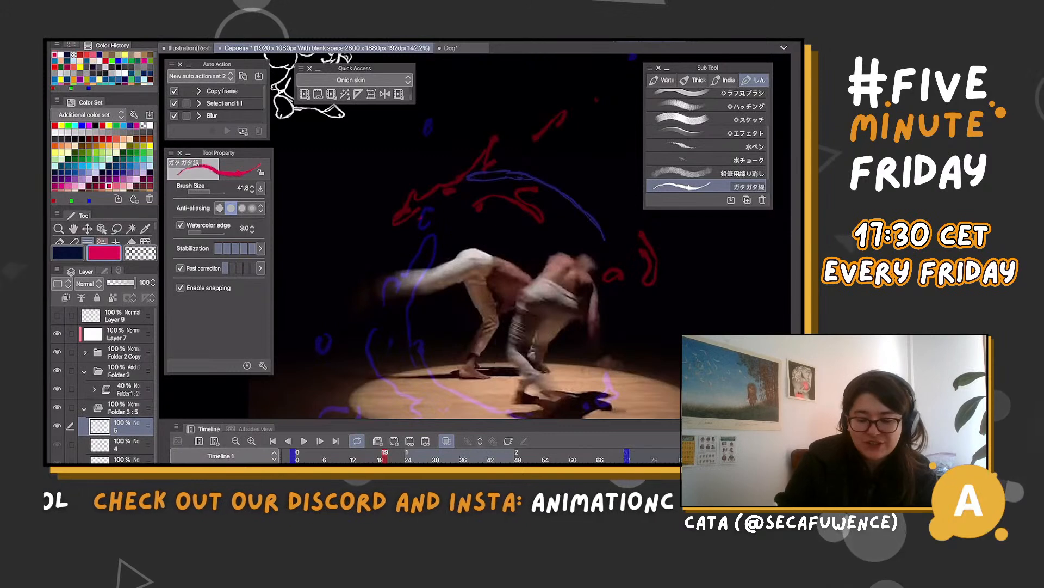
{"action": "mouse_move", "coordinate": [455, 179]}
{"action": "left_mouse_down"}
{"action": "mouse_move", "coordinate": [402, 216]}
{"action": "mouse_move", "coordinate": [388, 270]}
{"action": "left_mouse_up"}
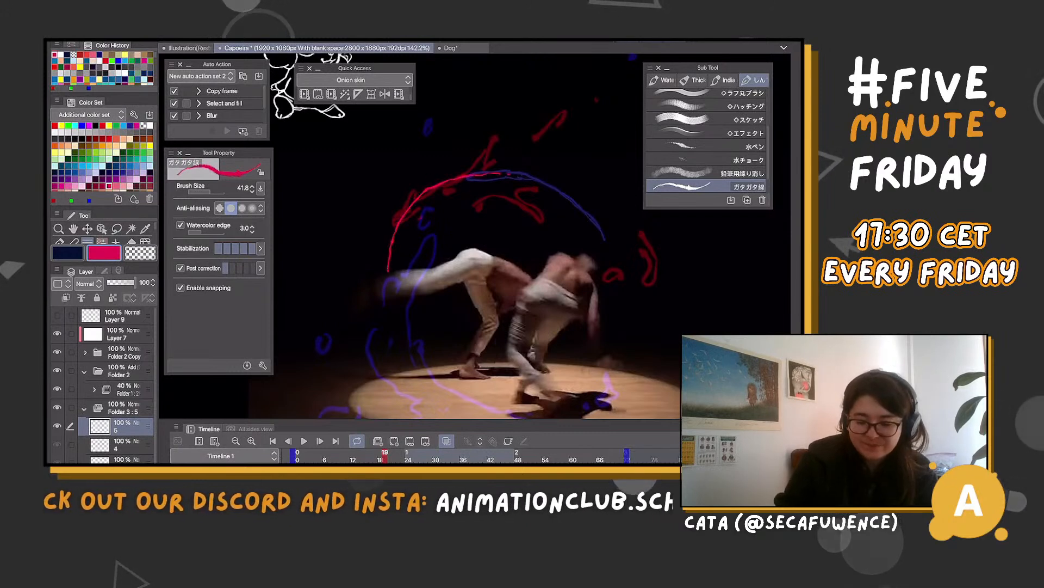
{"action": "mouse_move", "coordinate": [469, 177]}
{"action": "left_mouse_down"}
{"action": "mouse_move", "coordinate": [406, 216]}
{"action": "mouse_move", "coordinate": [384, 297]}
{"action": "left_mouse_up"}
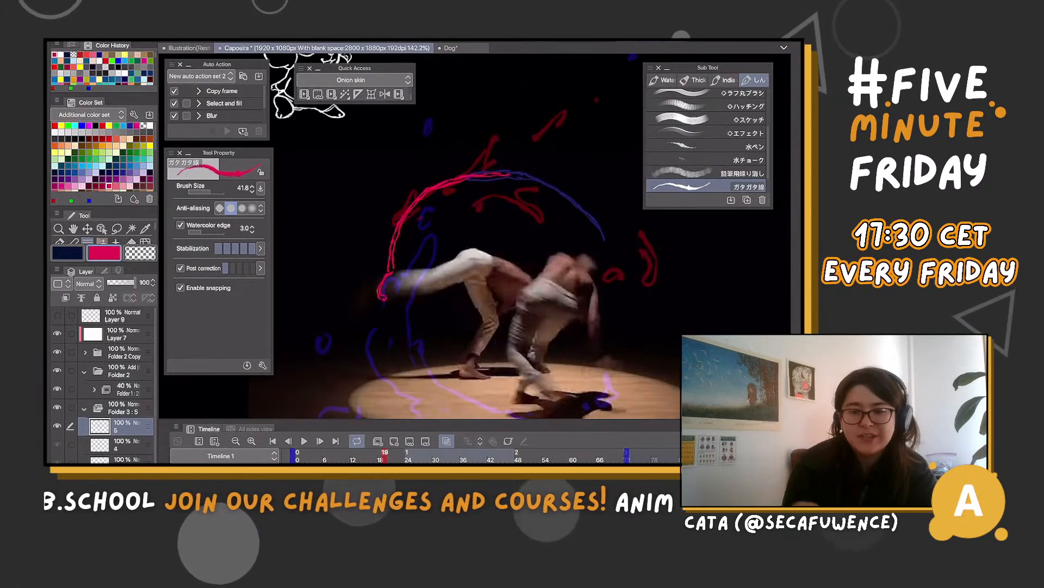
{"action": "scroll", "coordinate": [474, 237], "scroll_direction": "down", "scroll_amount": 1}
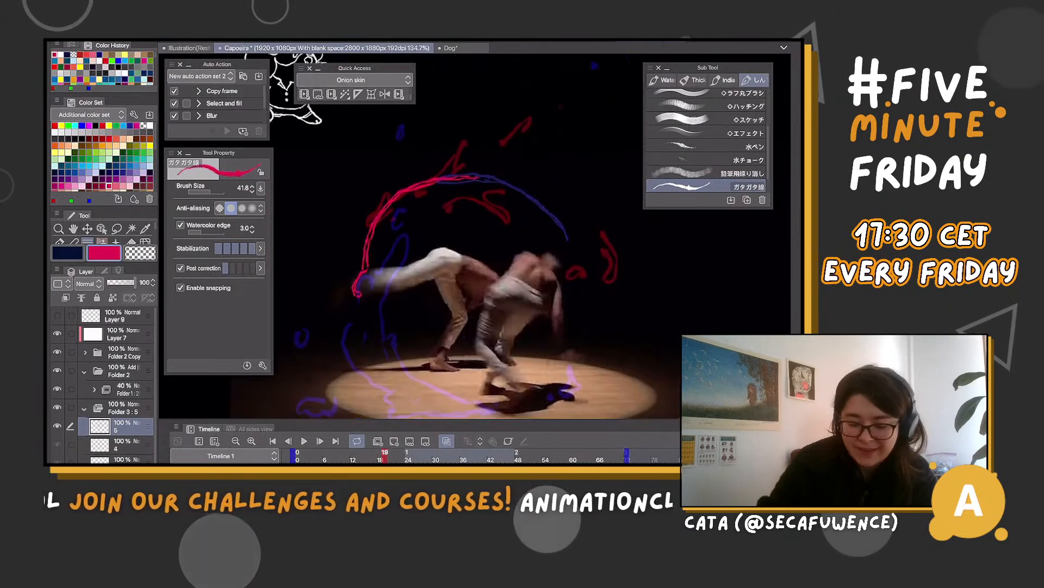
{"action": "scroll", "coordinate": [474, 237], "scroll_direction": "up", "scroll_amount": 1}
Flip between frames 13 and 19 to examine the spacing and arc of the magenta shape across cels 3, 4 and 5
{"action": "key", "text": "Left"}
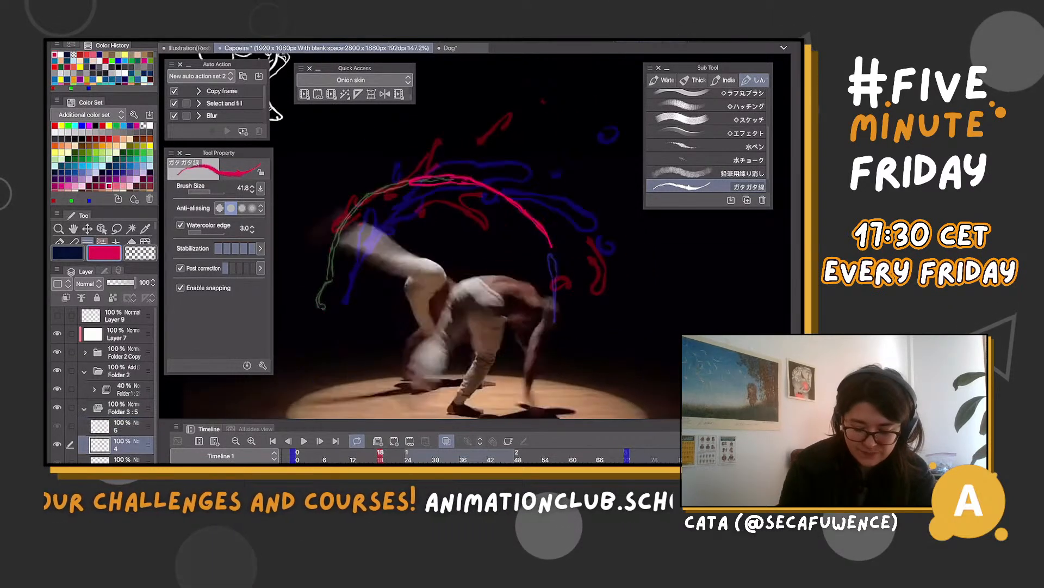
{"action": "key", "text": "Right"}
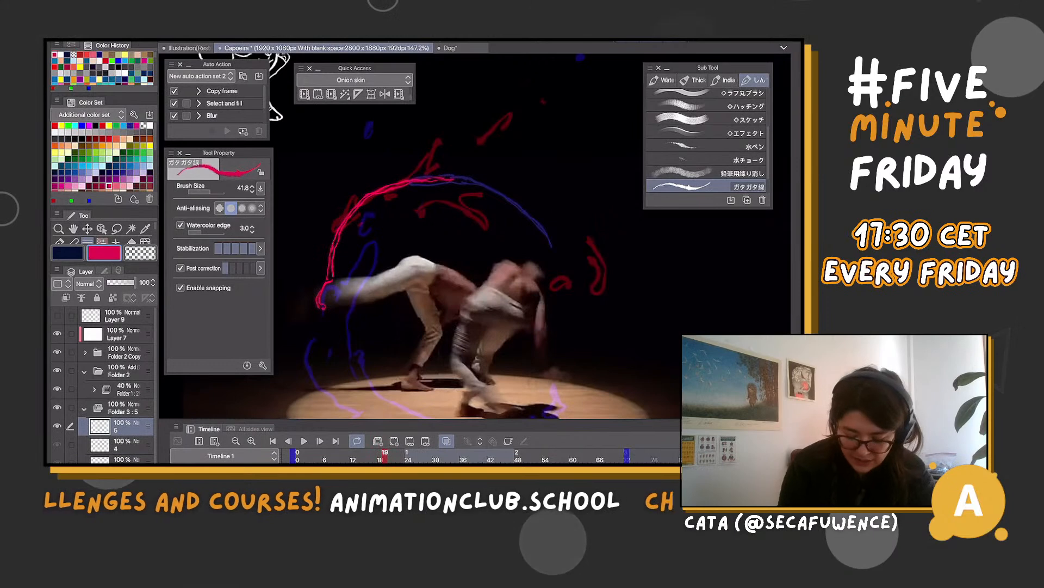
{"action": "key", "text": "Left"}
{"action": "key", "text": "Left"}
{"action": "key", "text": "Left"}
{"action": "key", "text": "Left"}
{"action": "key", "text": "Left"}
{"action": "key", "text": "Left"}
{"action": "key", "text": "Right"}
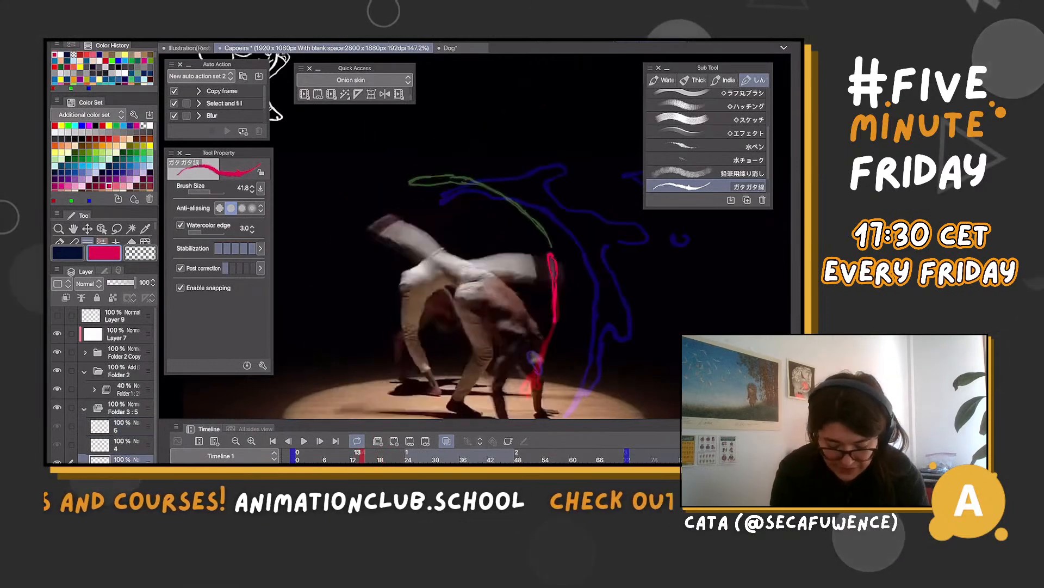
{"action": "key", "text": "Right"}
{"action": "key", "text": "Right"}
{"action": "key", "text": "Right"}
{"action": "key", "text": "Left"}
{"action": "key", "text": "Left"}
{"action": "key", "text": "Left"}
{"action": "key", "text": "Left"}
{"action": "key", "text": "Right"}
{"action": "key", "text": "Left"}
{"action": "key", "text": "Left"}
{"action": "key", "text": "Left"}
{"action": "key", "text": "Left"}
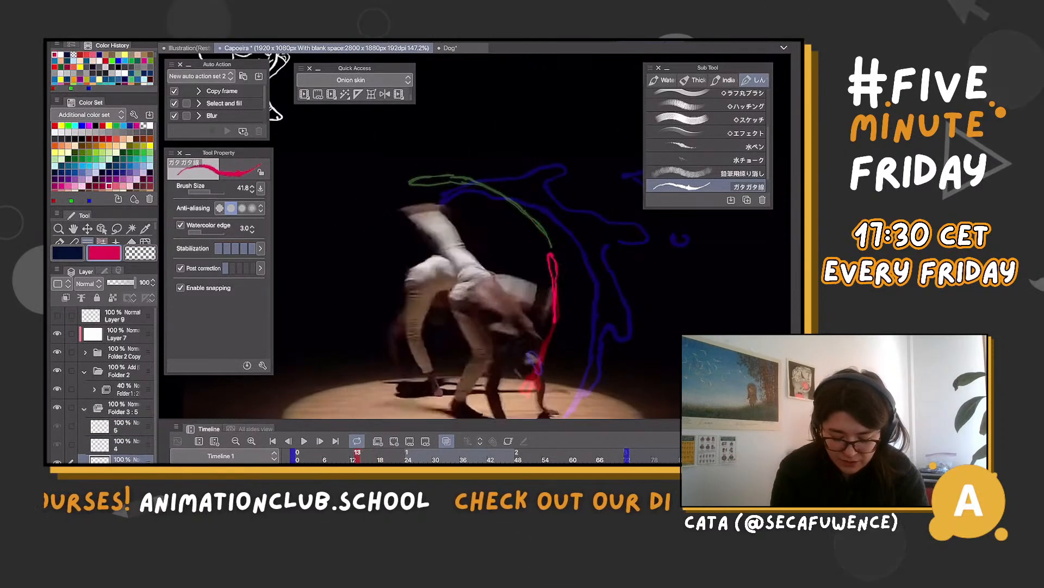
{"action": "key", "text": "Right"}
{"action": "key", "text": "Right"}
{"action": "key", "text": "Right"}
{"action": "key", "text": "Right"}
{"action": "key", "text": "Right"}
{"action": "key", "text": "Right"}
{"action": "key", "text": "Right"}
{"action": "key", "text": "Right"}
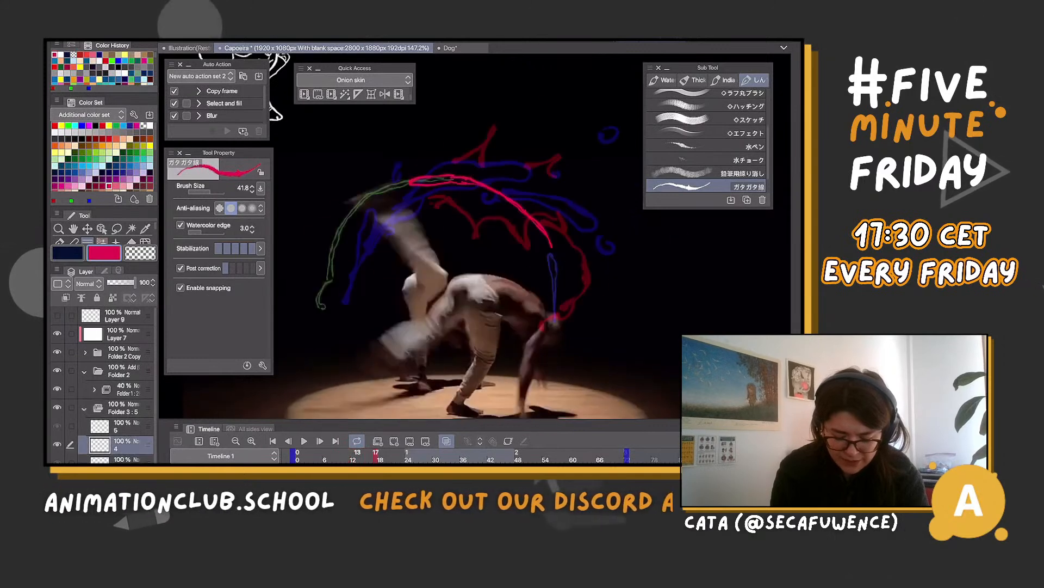
Resize the timeline to show Folder 3's cel track below the canvas, and select the folder's cels
{"action": "left_click_drag", "start_coordinate": [496, 420], "coordinate": [507, 218]}
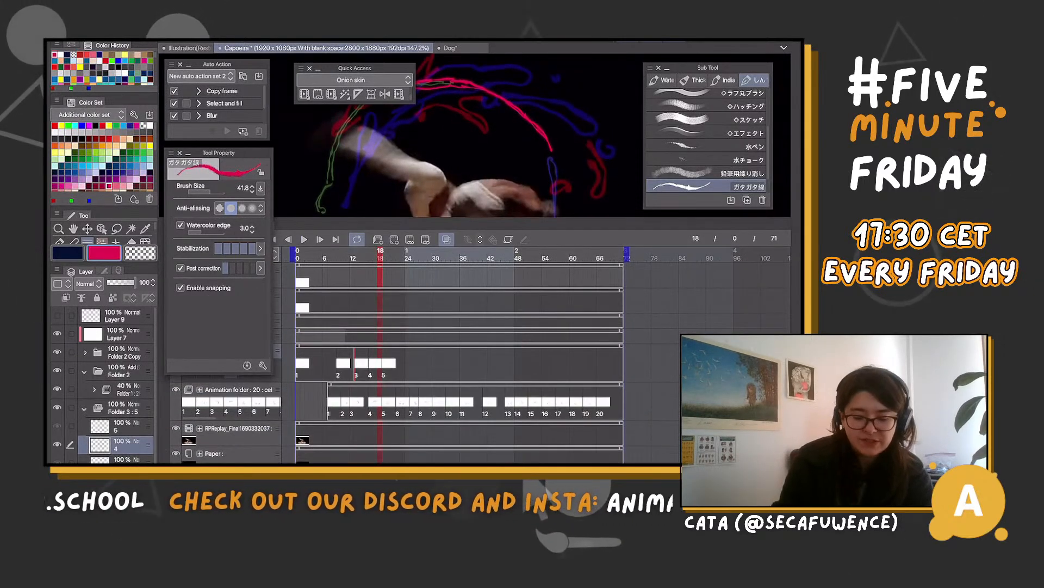
{"action": "left_click_drag", "start_coordinate": [404, 365], "coordinate": [295, 360]}
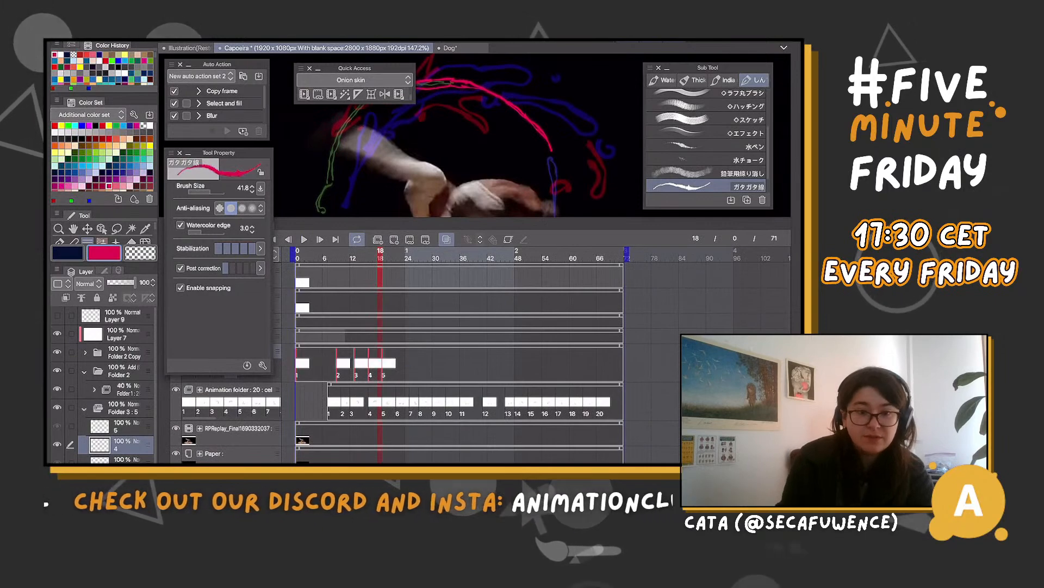
{"action": "left_click_drag", "start_coordinate": [526, 218], "coordinate": [579, 374]}
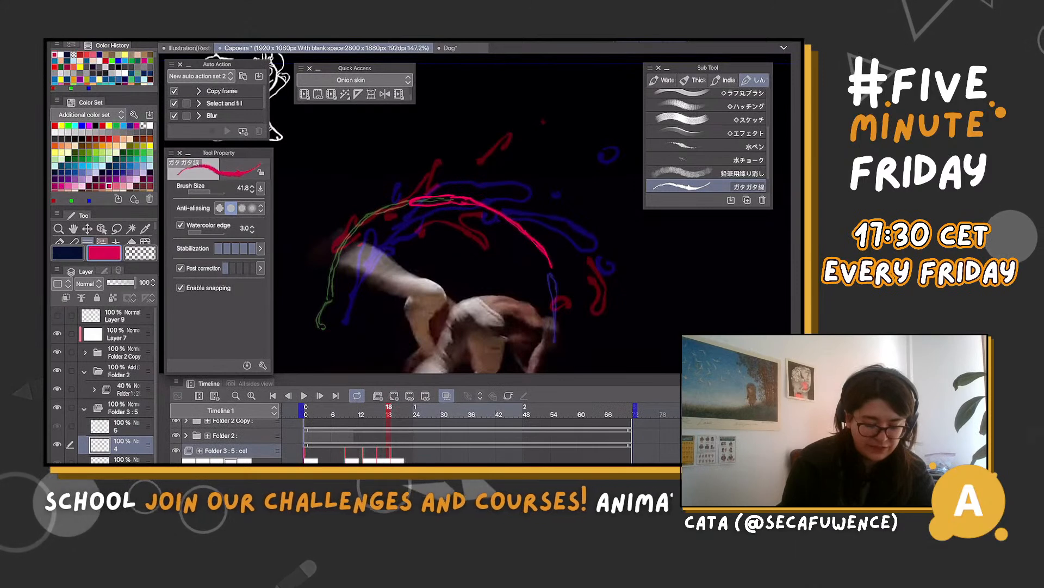
{"action": "left_click", "coordinate": [123, 461]}
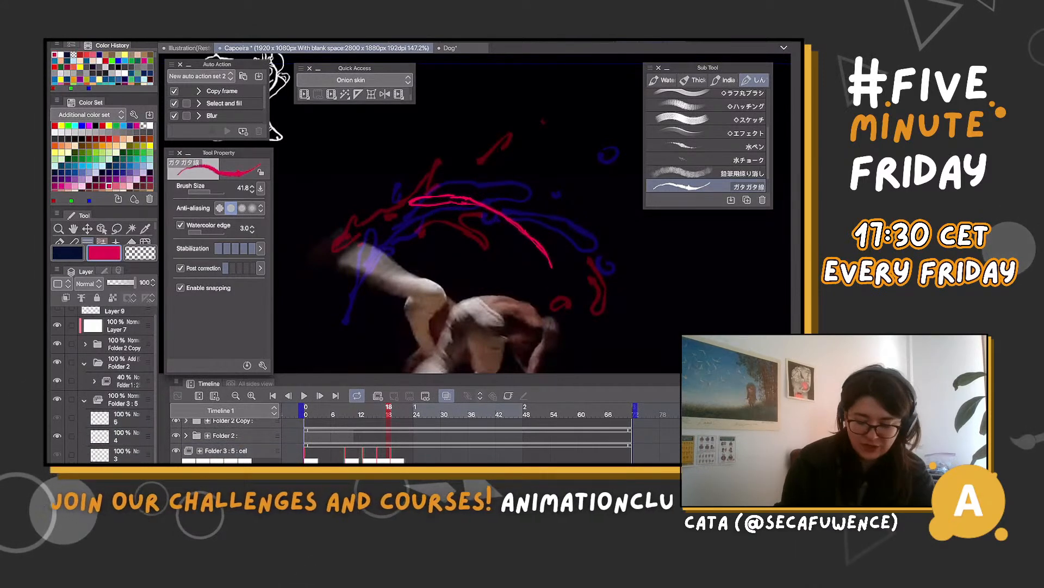
{"action": "scroll", "coordinate": [457, 441], "scroll_direction": "down", "scroll_amount": 2}
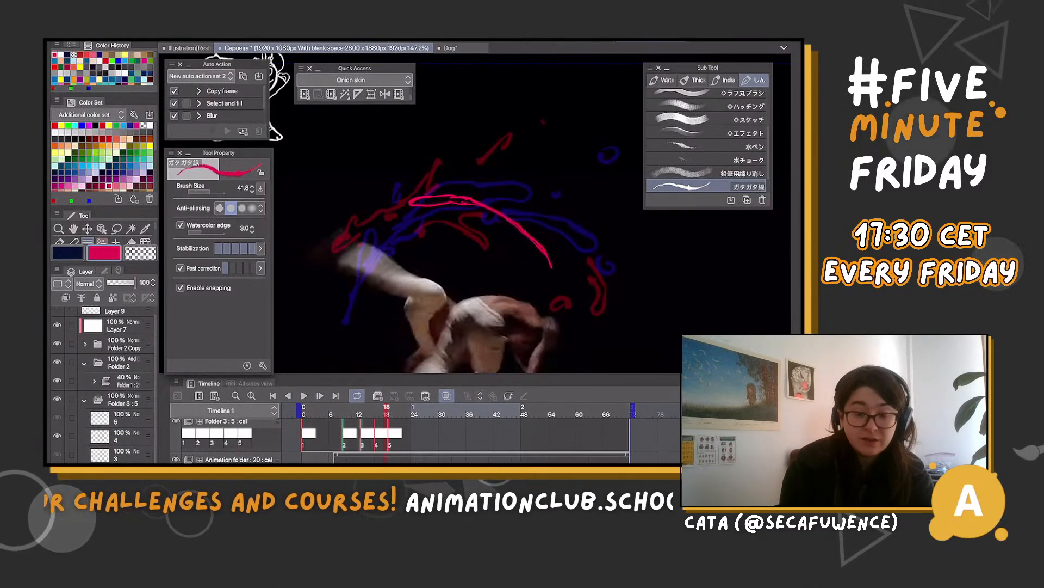
{"action": "left_click_drag", "start_coordinate": [643, 376], "coordinate": [643, 385]}
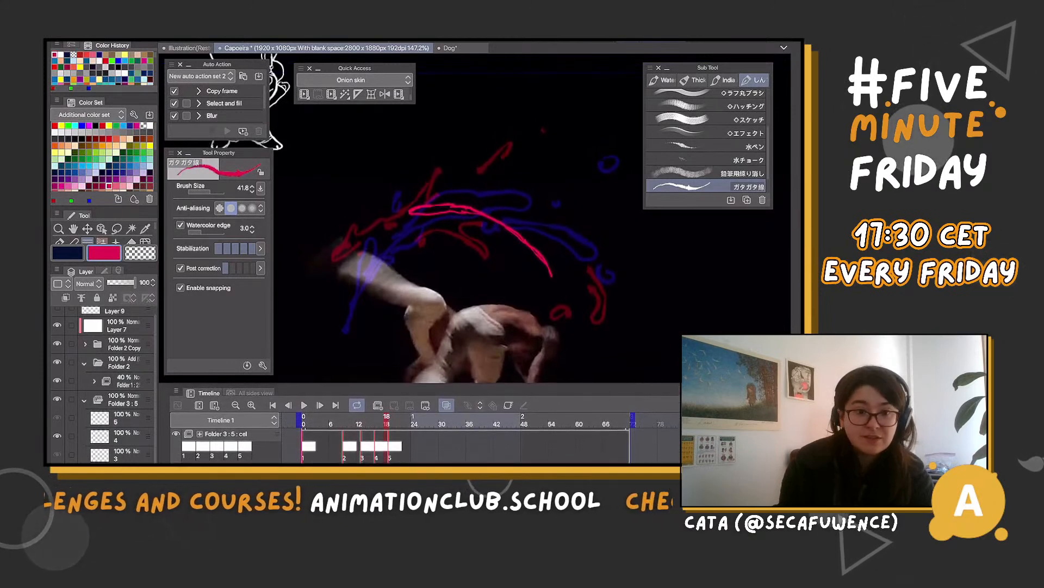
Try adding cel 6 to Folder 3 at frame 22, and undo it
{"action": "scroll", "coordinate": [457, 245], "scroll_direction": "down", "scroll_amount": 2}
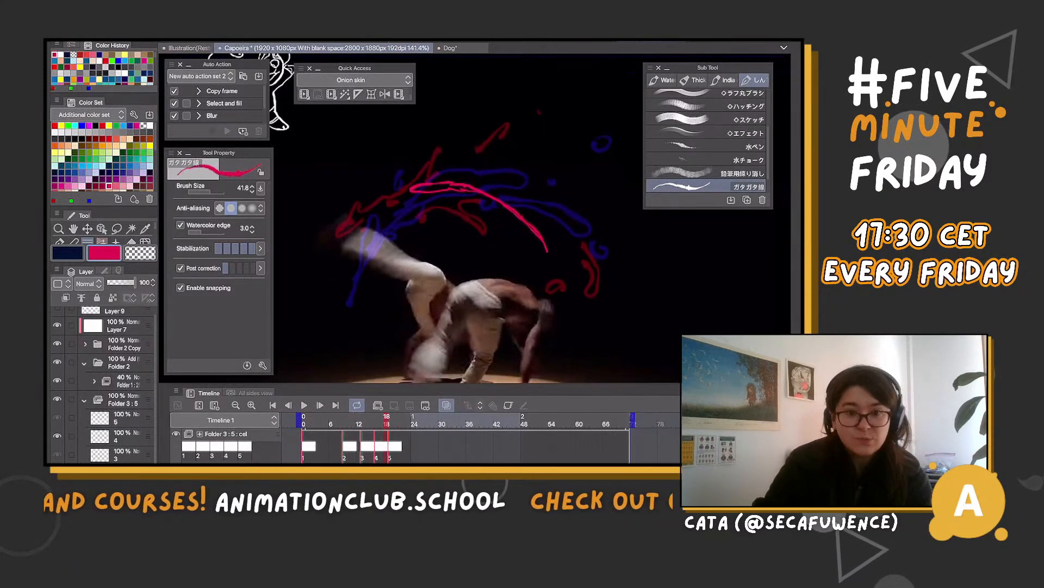
{"action": "scroll", "coordinate": [457, 245], "scroll_direction": "up", "scroll_amount": 2}
{"action": "scroll", "coordinate": [457, 245], "scroll_direction": "down", "scroll_amount": 2}
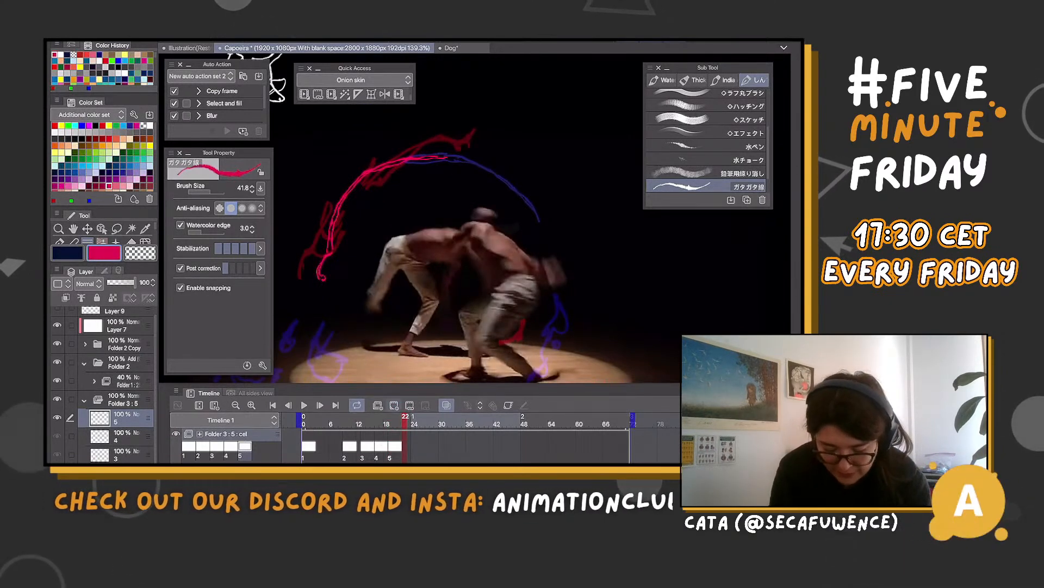
{"action": "key", "text": "ctrl+shift+n"}
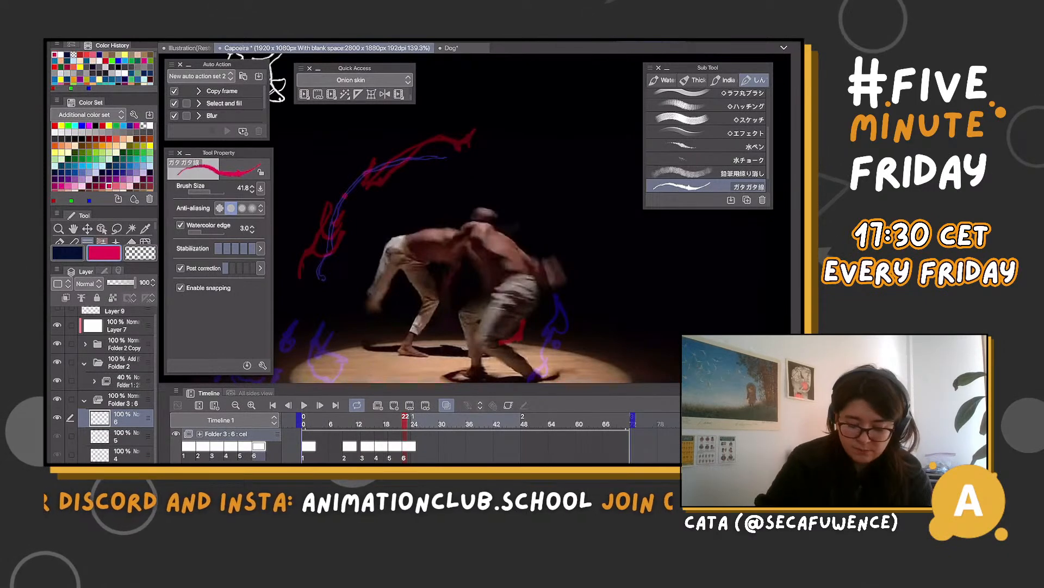
{"action": "key", "text": "ctrl+z"}
Flip back through the frames from 22 to 10 to examine how the magenta shape follows the kick
{"action": "key", "text": "Left"}
{"action": "key", "text": "Left"}
{"action": "key", "text": "Left"}
{"action": "key", "text": "Left"}
{"action": "key", "text": "Left"}
{"action": "key", "text": "Left"}
{"action": "key", "text": "Left"}
{"action": "key", "text": "Left"}
{"action": "key", "text": "Left"}
{"action": "key", "text": "Left"}
{"action": "key", "text": "Left"}
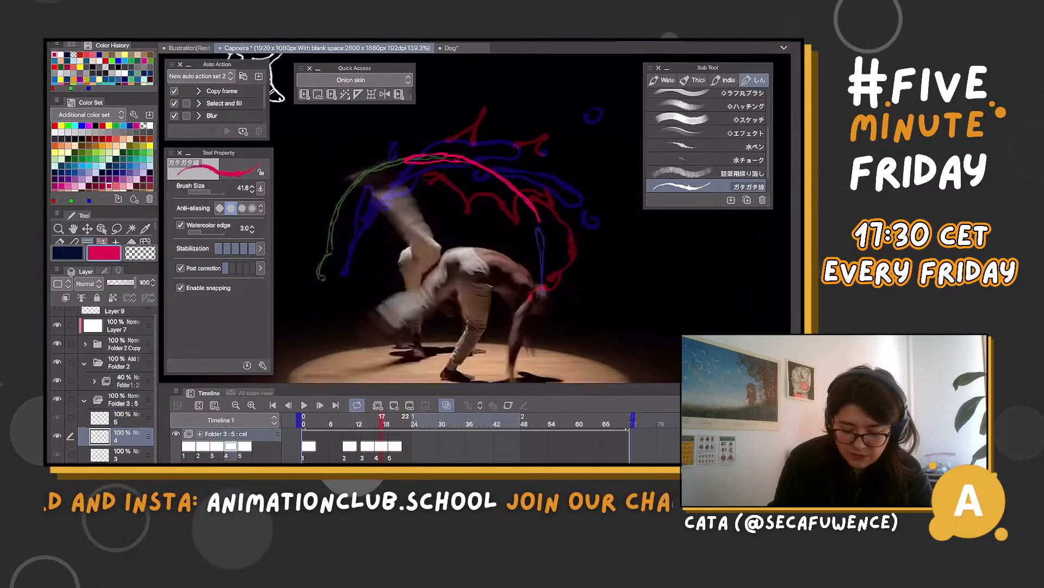
{"action": "key", "text": "Right"}
{"action": "key", "text": "Right"}
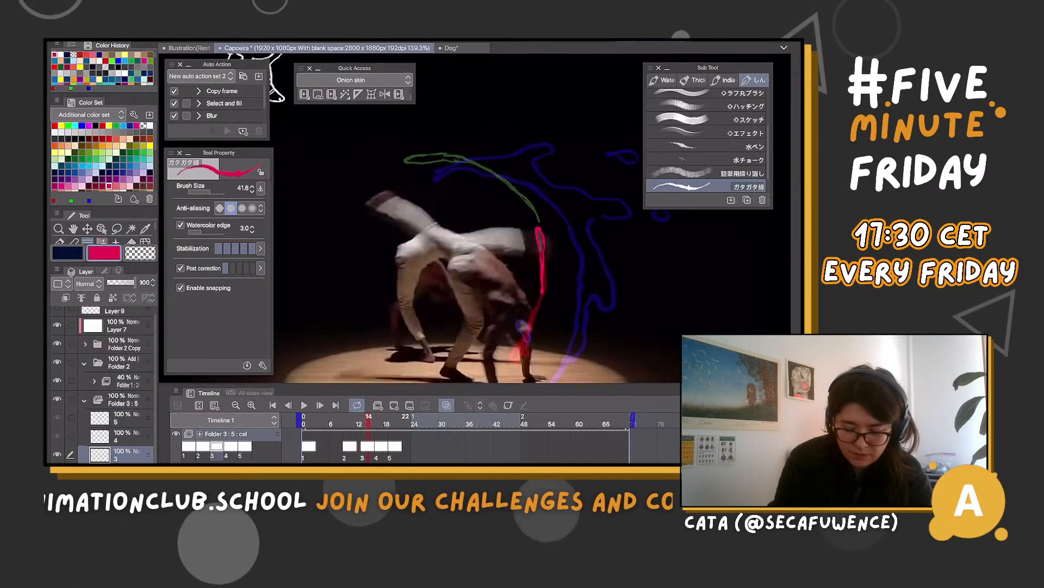
{"action": "key", "text": "Left"}
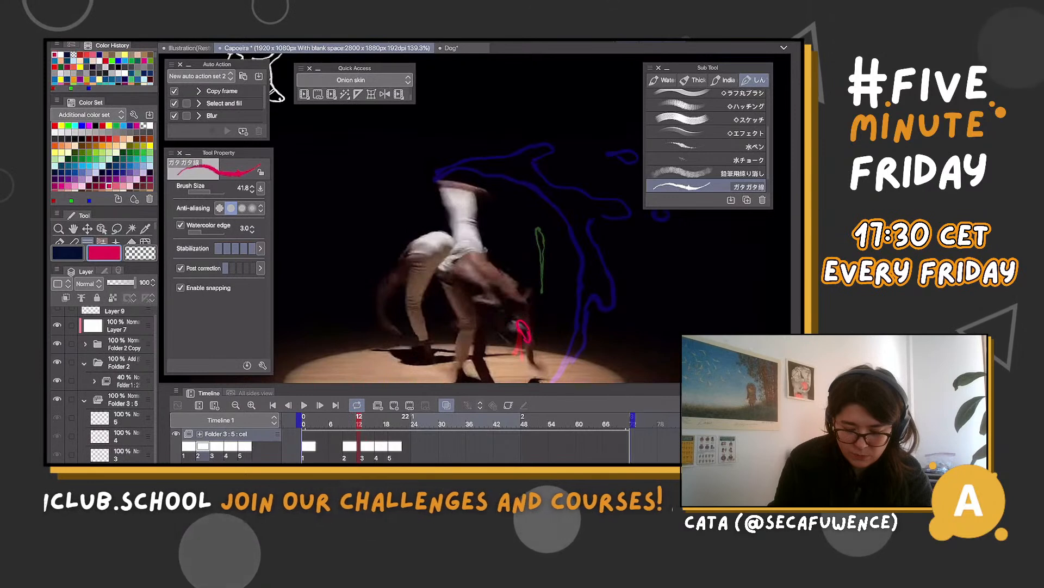
{"action": "key", "text": "Left"}
{"action": "key", "text": "Left"}
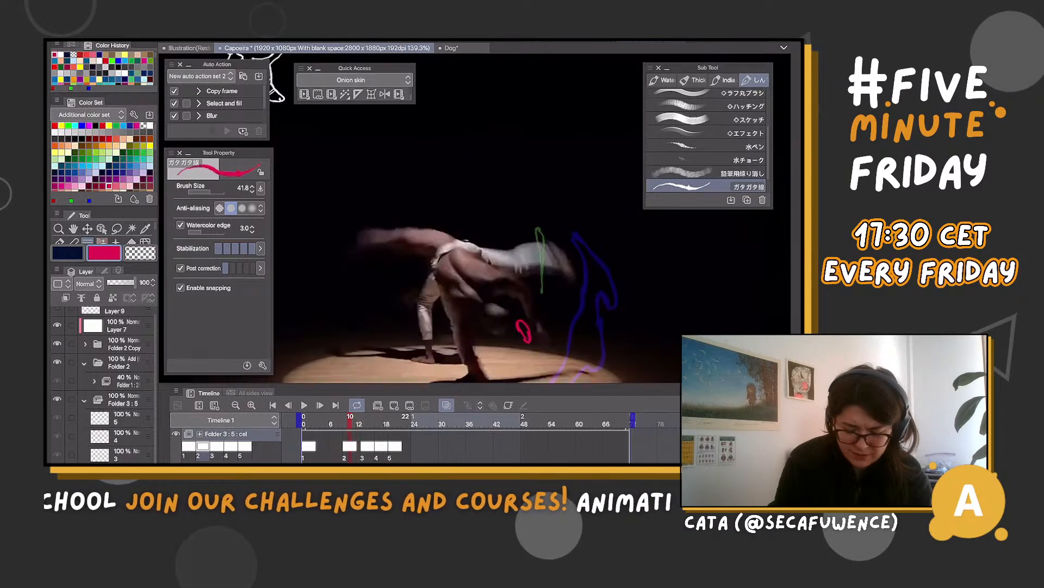
Hide the thick blue rough splash drawing and switch Folder 3's visibility off and back on
{"action": "key", "text": "ctrl+z"}
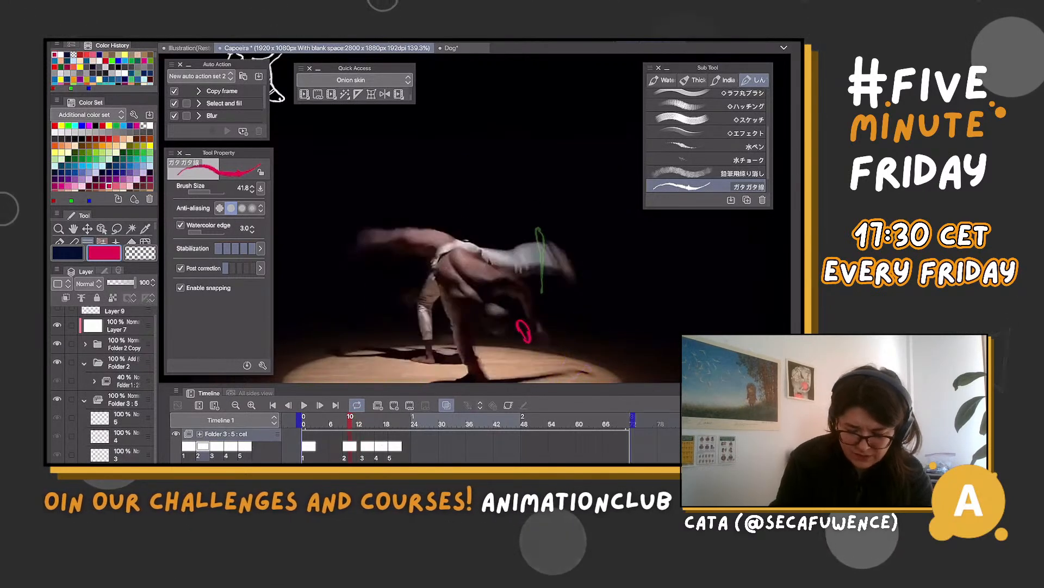
{"action": "key", "text": "ctrl+y"}
{"action": "key", "text": "ctrl+z"}
{"action": "left_click", "coordinate": [176, 433]}
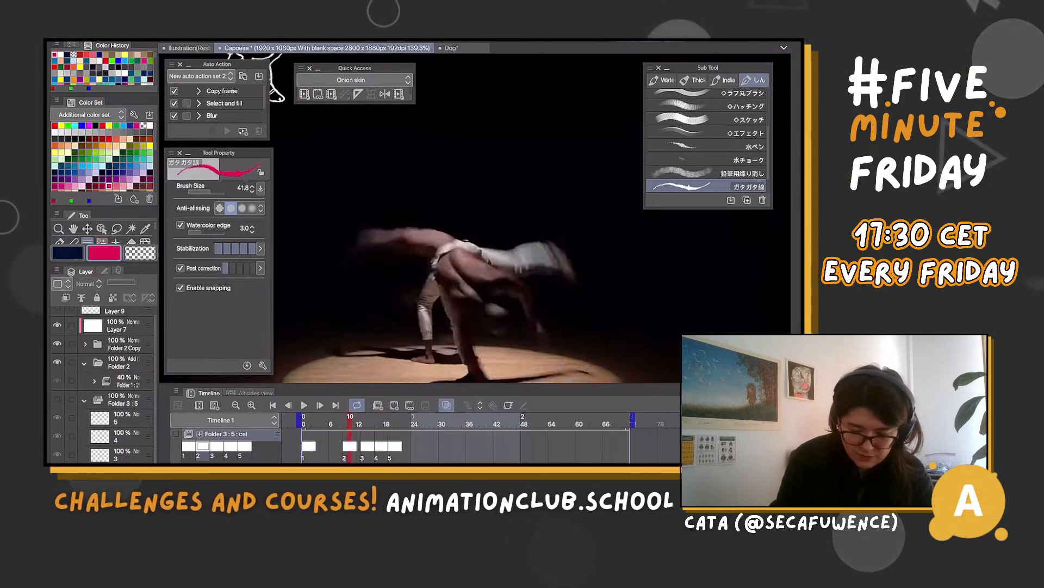
{"action": "left_click", "coordinate": [176, 434]}
{"action": "scroll", "coordinate": [465, 440], "scroll_direction": "up", "scroll_amount": 1}
{"action": "scroll", "coordinate": [465, 440], "scroll_direction": "down", "scroll_amount": 1}
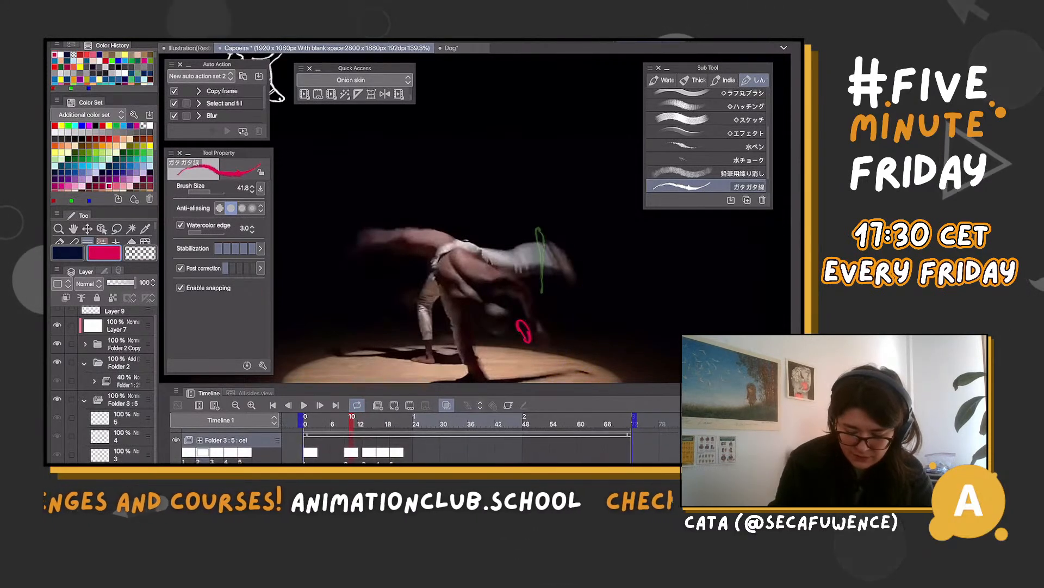
Replace the upper end of cel 3's magenta shape at frame 13 with a shorter, narrow loop lower on the arc
{"action": "key", "text": "Left"}
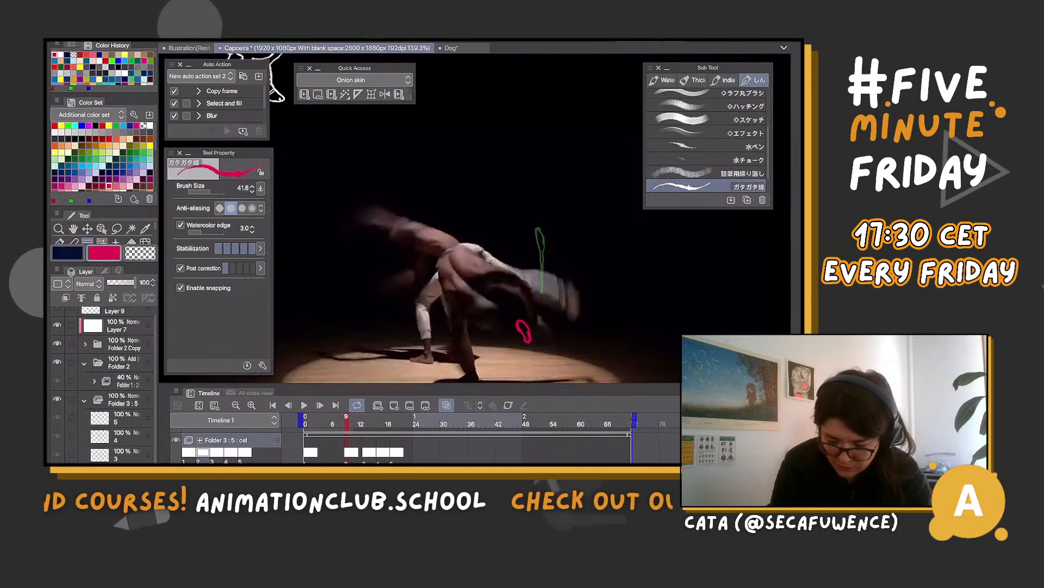
{"action": "key", "text": "Right"}
{"action": "key", "text": "Right"}
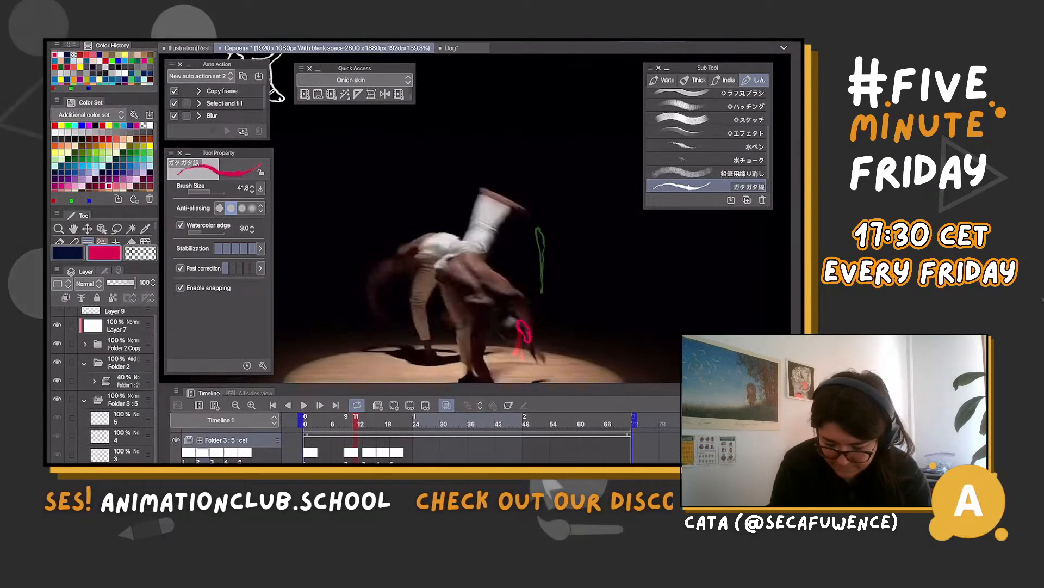
{"action": "key", "text": "Right"}
{"action": "key", "text": "Right"}
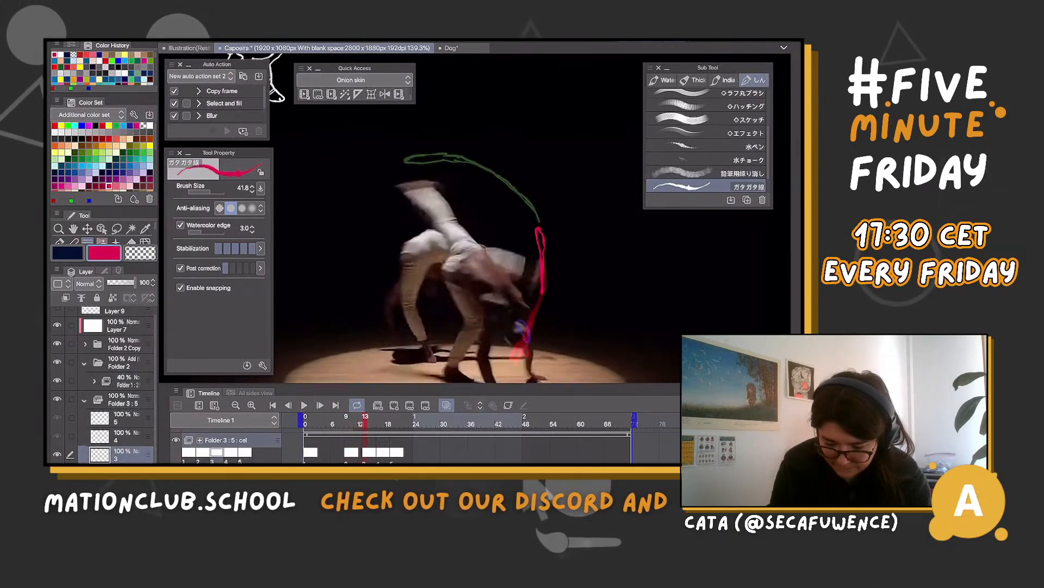
{"action": "key", "text": "Left"}
{"action": "key", "text": "Right"}
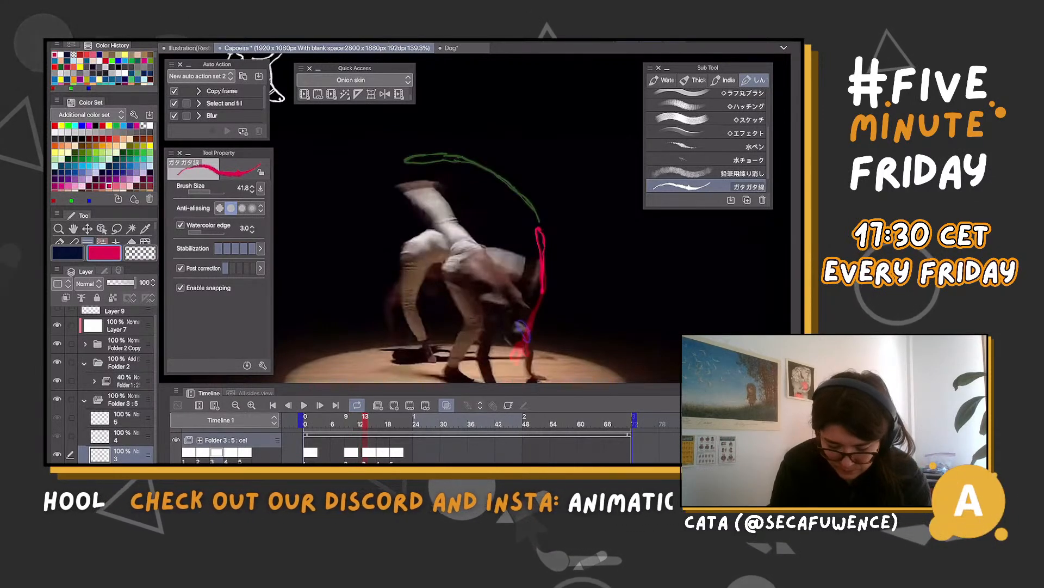
{"action": "key", "text": "ctrl+z"}
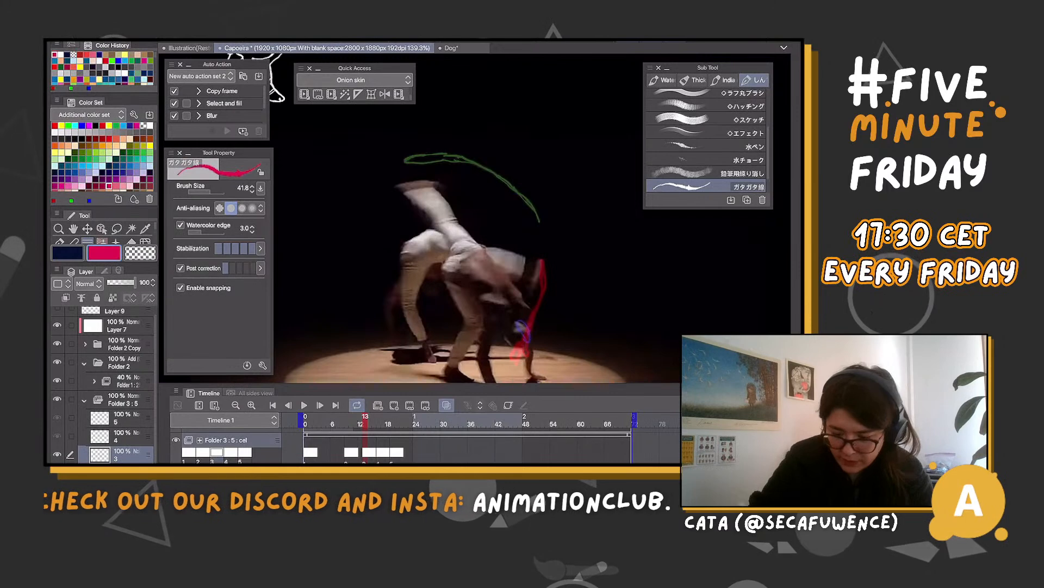
{"action": "left_click_drag", "start_coordinate": [541, 261], "coordinate": [527, 333]}
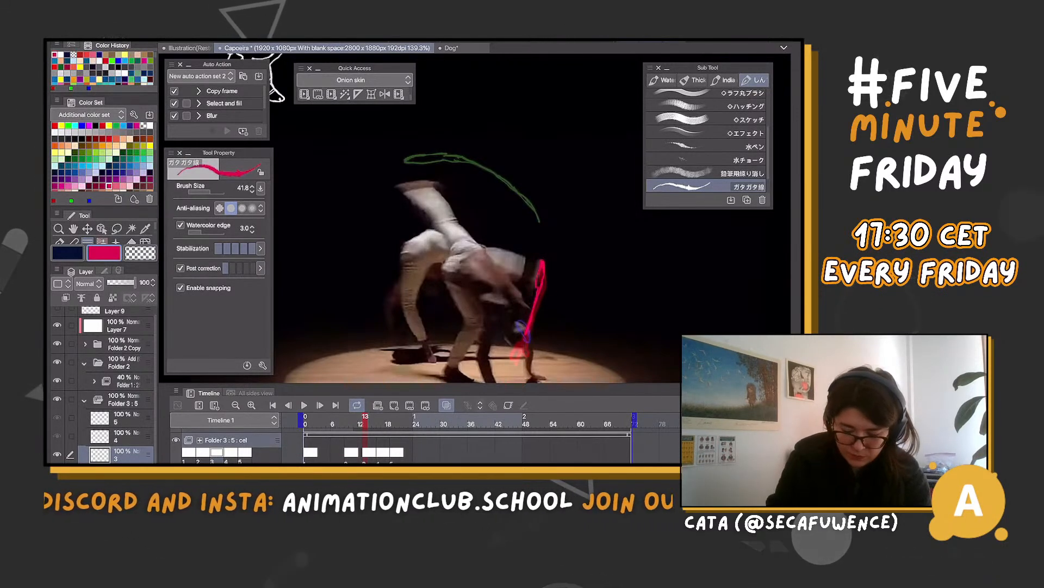
Retime Folder 3 so cel 4 starts at frame 17 and cel 5 at frame 21, and check the new spacing
{"action": "key", "text": "Right"}
{"action": "key", "text": "Right"}
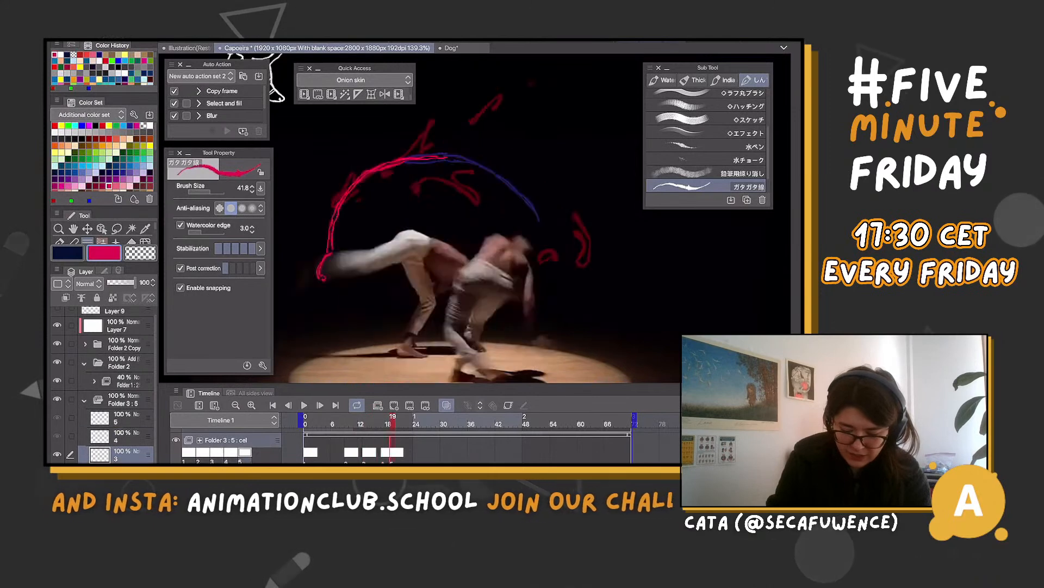
{"action": "key", "text": "Right"}
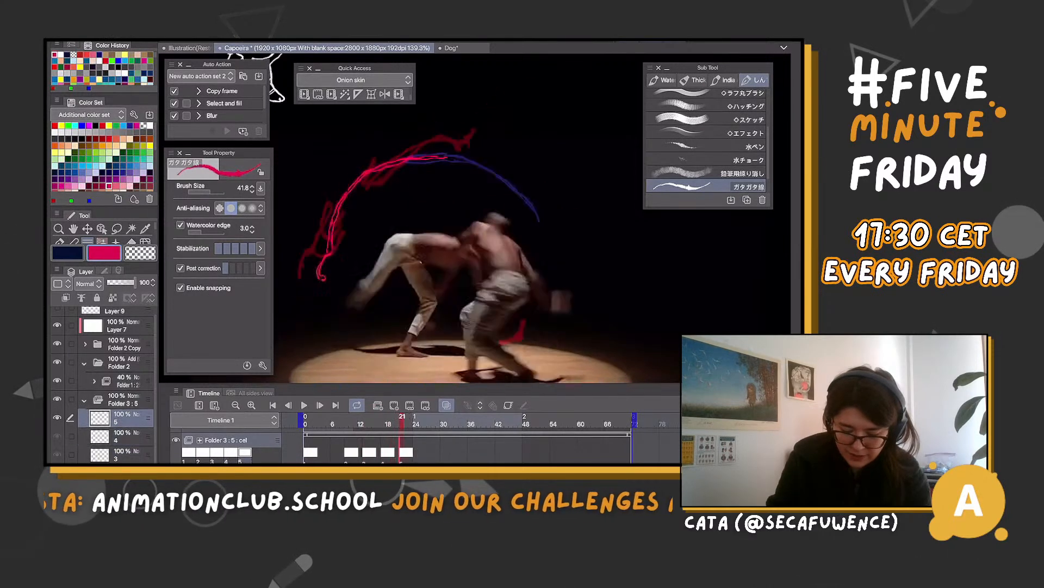
{"action": "key", "text": "Left"}
{"action": "key", "text": "Left"}
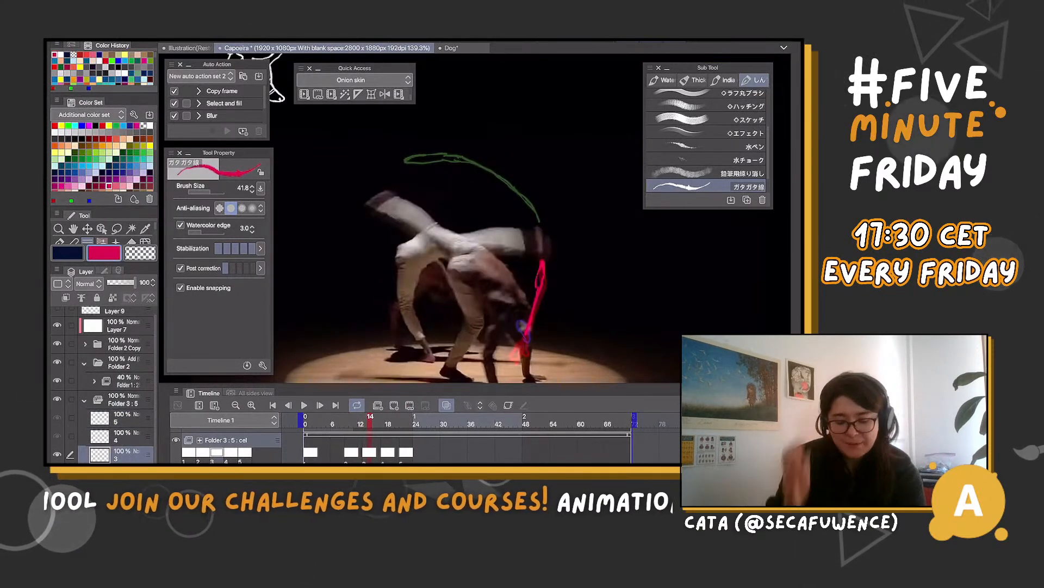
{"action": "key", "text": "Right"}
{"action": "key", "text": "Left"}
{"action": "key", "text": "Right"}
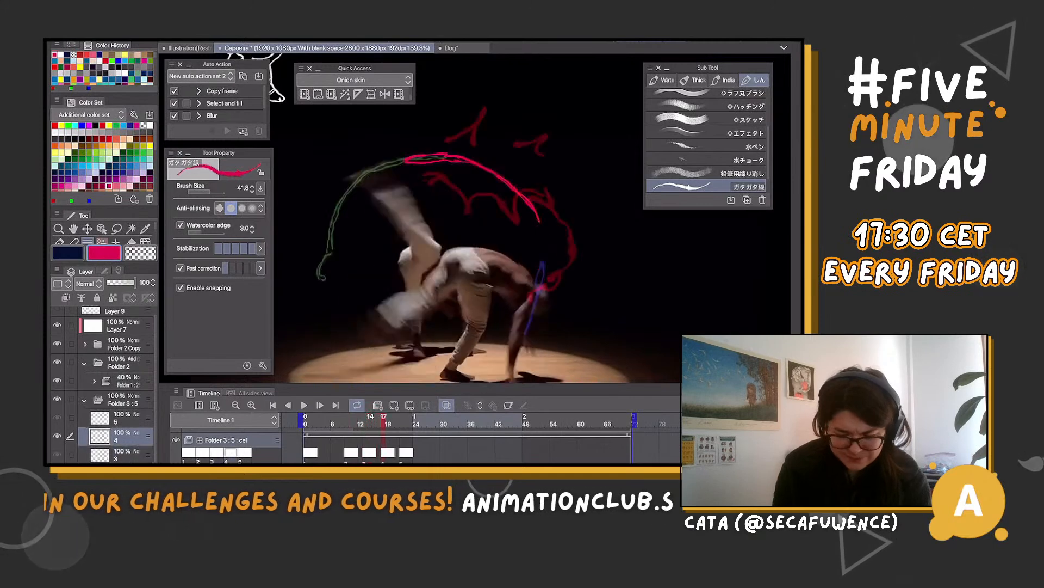
Flip between frames 13 and 17, and replace cel 4's magenta shape at frame 17 with a longer arc reaching further around the kick
{"action": "key", "text": "Left"}
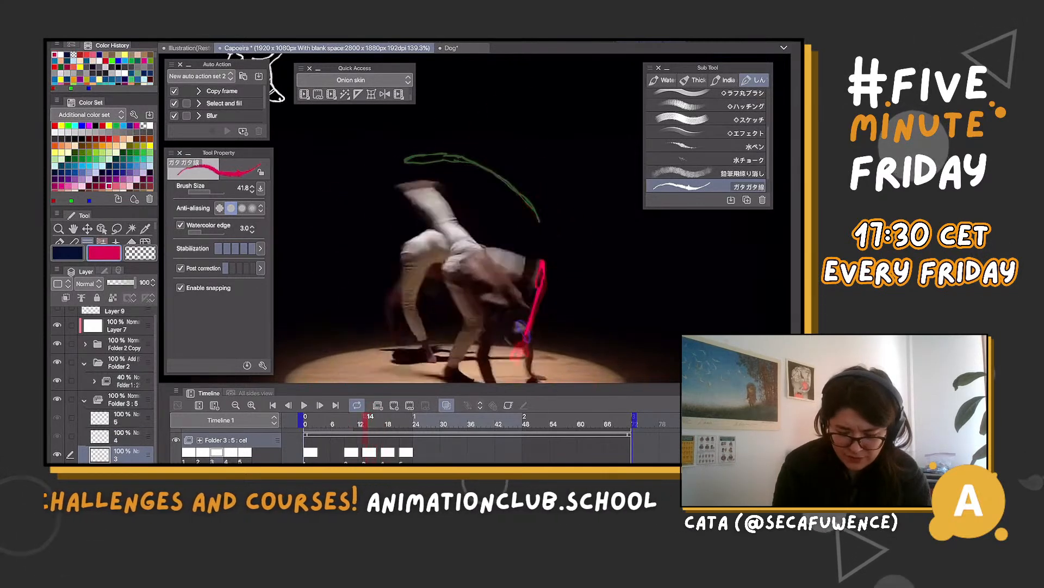
{"action": "key", "text": "Left"}
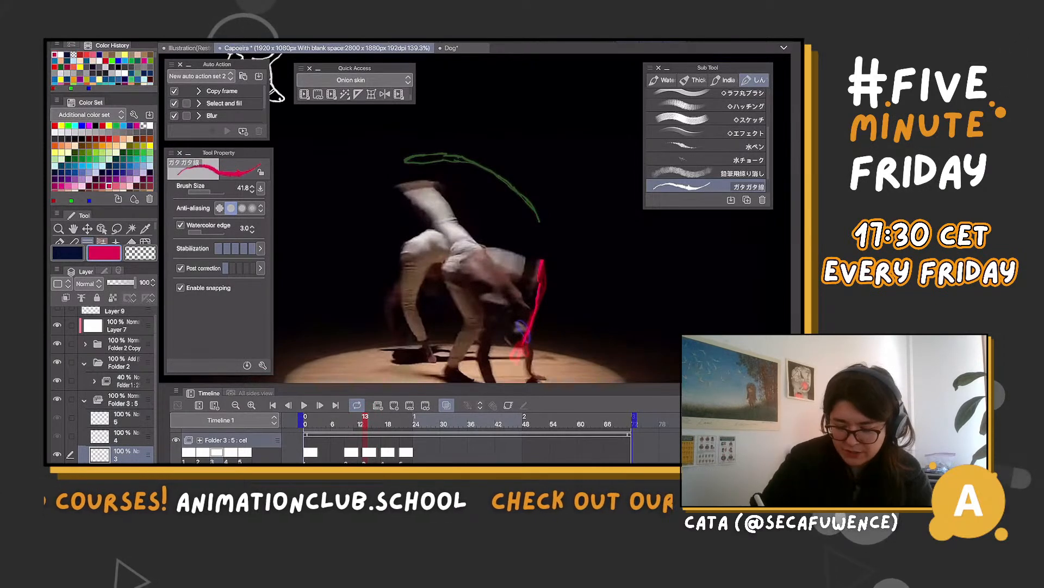
{"action": "key", "text": "Right"}
{"action": "key", "text": "Right"}
{"action": "key", "text": "Right"}
{"action": "key", "text": "Right"}
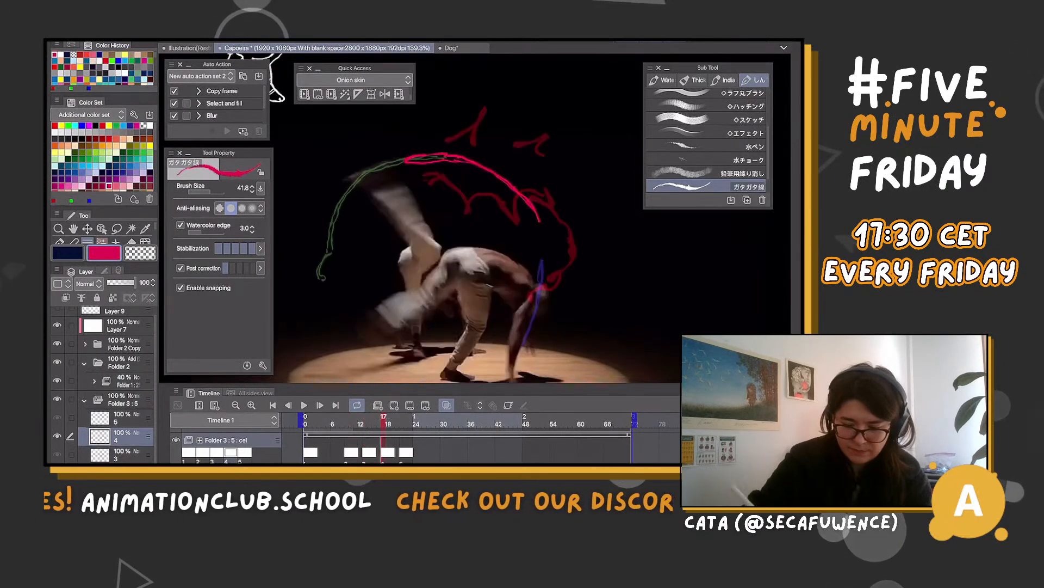
{"action": "key", "text": "ctrl+z"}
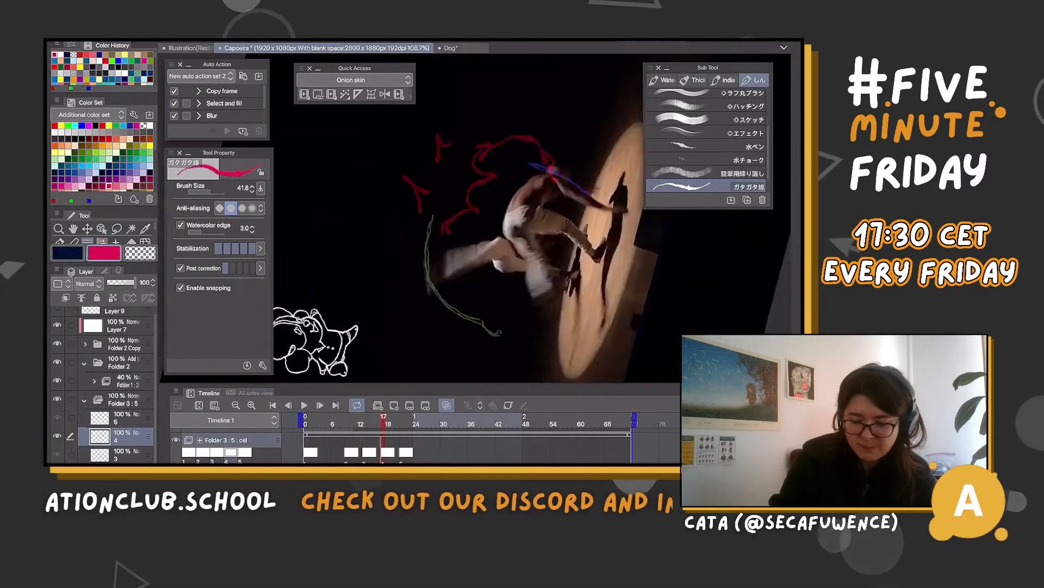
{"action": "mouse_move", "coordinate": [502, 157]}
{"action": "left_mouse_down"}
{"action": "mouse_move", "coordinate": [449, 173]}
{"action": "mouse_move", "coordinate": [408, 225]}
{"action": "mouse_move", "coordinate": [397, 321]}
{"action": "left_mouse_up"}
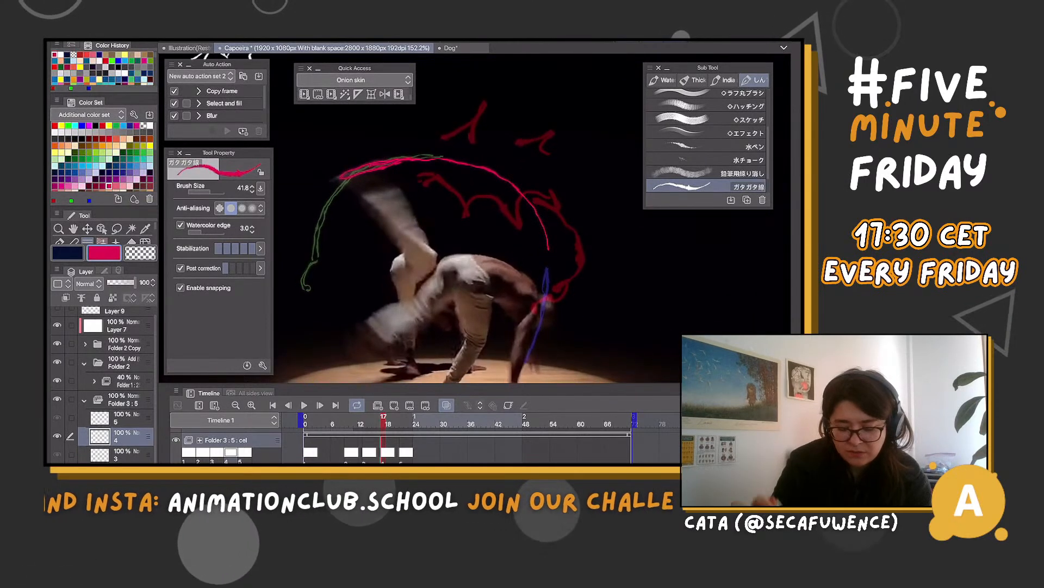
Try to redraw cel 5's magenta shape at frame 21 as an arc curving down toward the kicking foot, and undo the attempts
{"action": "left_click", "coordinate": [403, 452]}
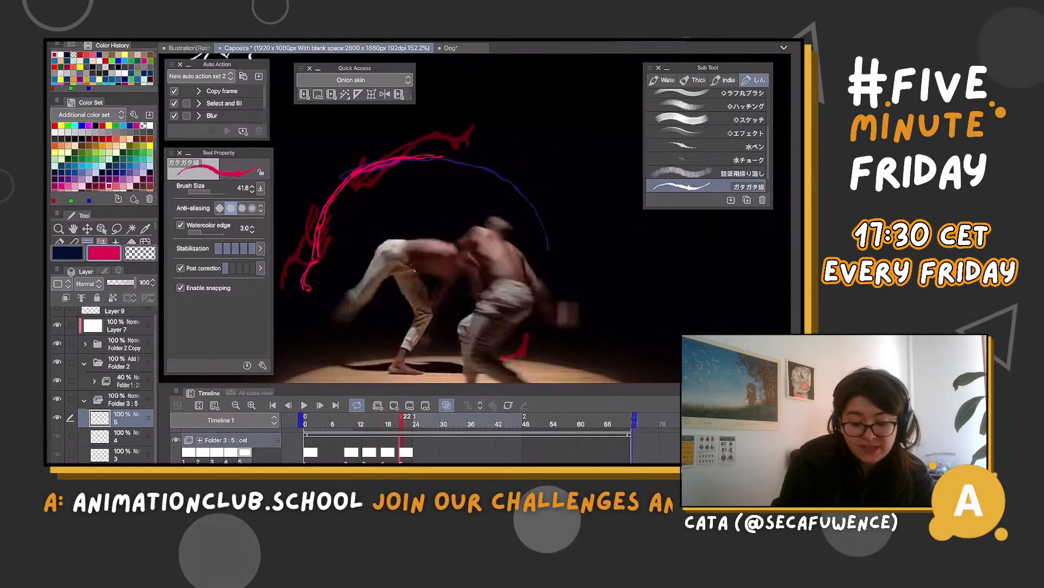
{"action": "mouse_move", "coordinate": [402, 420]}
{"action": "left_mouse_down"}
{"action": "mouse_move", "coordinate": [393, 420]}
{"action": "mouse_move", "coordinate": [403, 420]}
{"action": "left_mouse_up"}
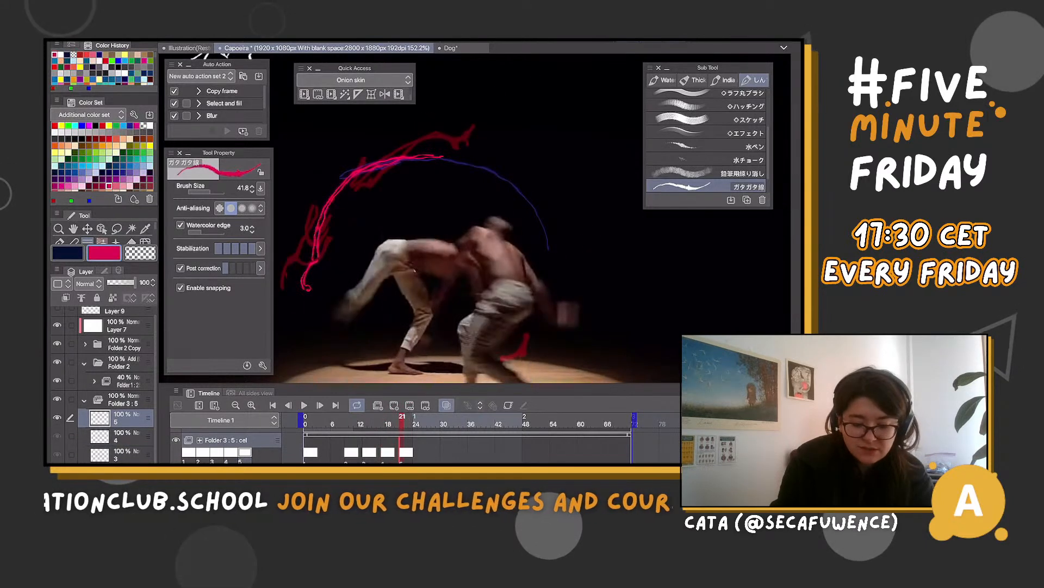
{"action": "key", "text": "ctrl+z"}
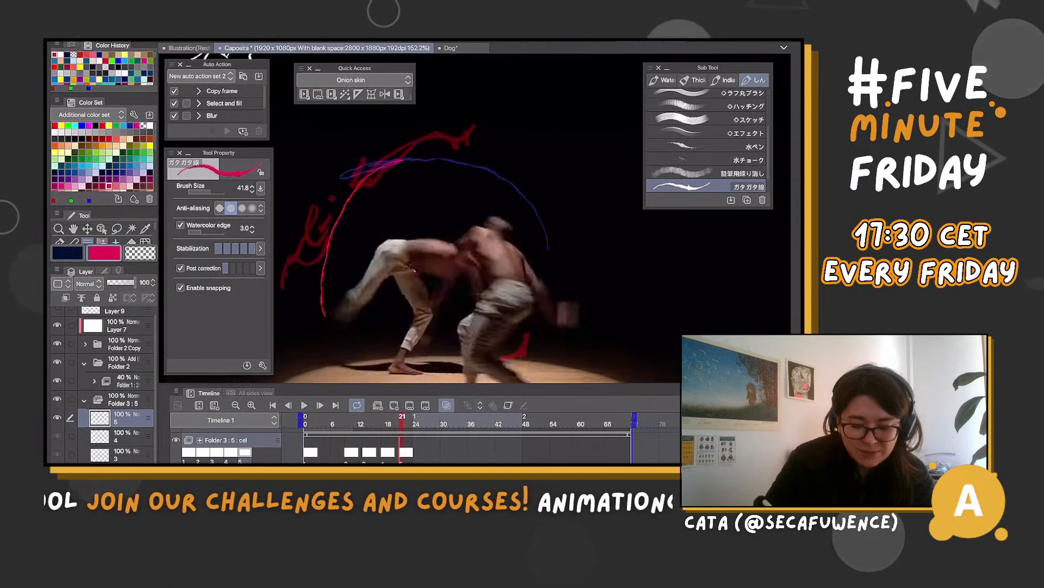
{"action": "key", "text": "ctrl+z"}
{"action": "mouse_move", "coordinate": [364, 177]}
{"action": "left_mouse_down"}
{"action": "mouse_move", "coordinate": [330, 231]}
{"action": "mouse_move", "coordinate": [321, 300]}
{"action": "left_mouse_up"}
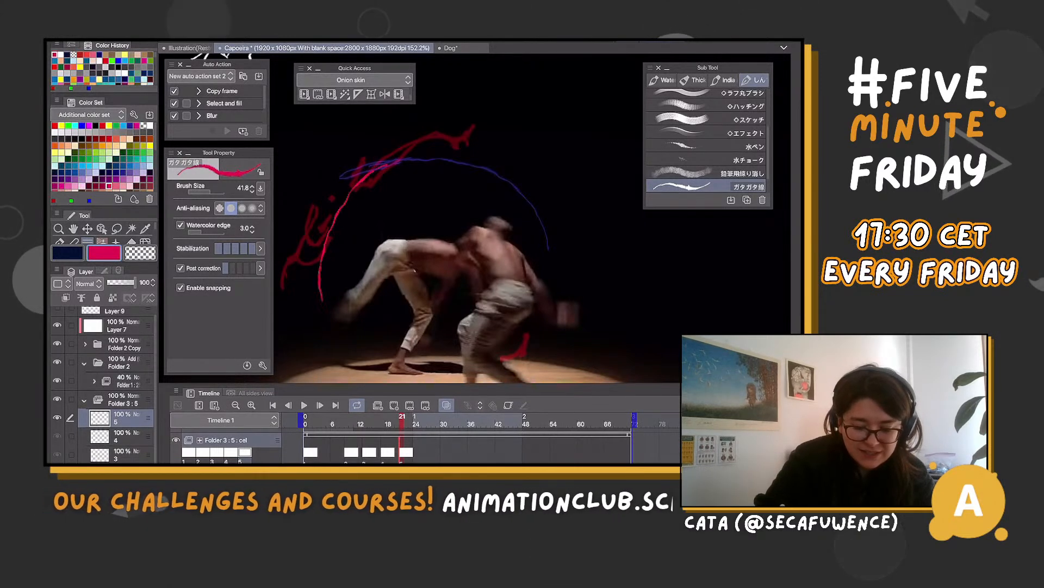
{"action": "key", "text": "ctrl+z"}
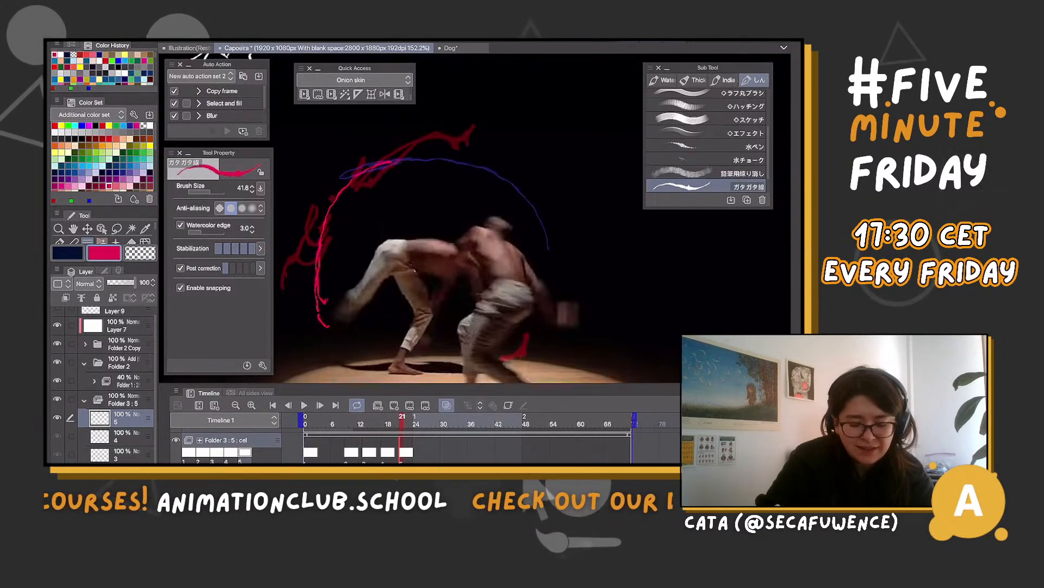
{"action": "key", "text": "ctrl+z"}
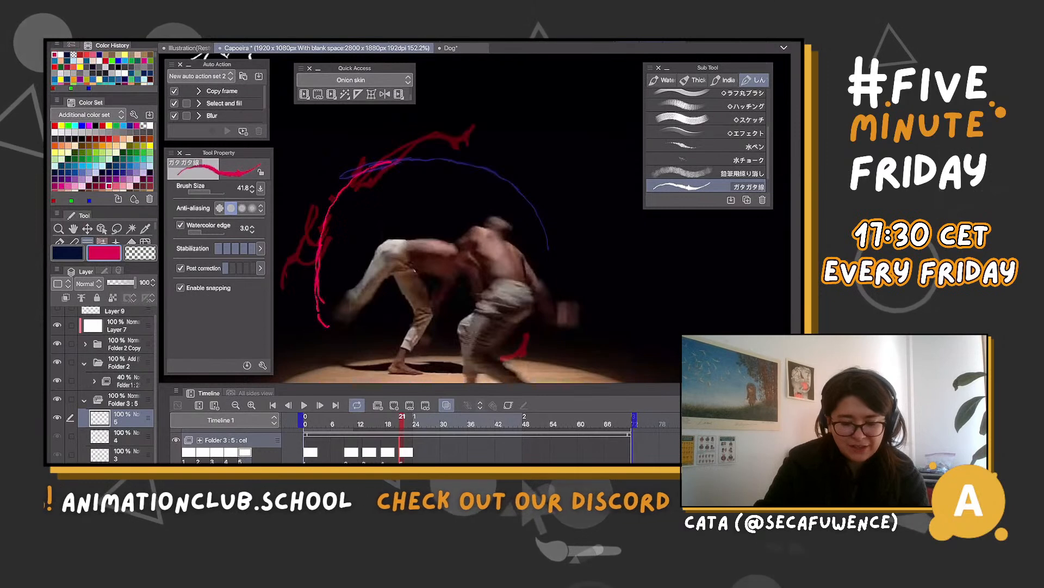
{"action": "key", "text": "ctrl+z"}
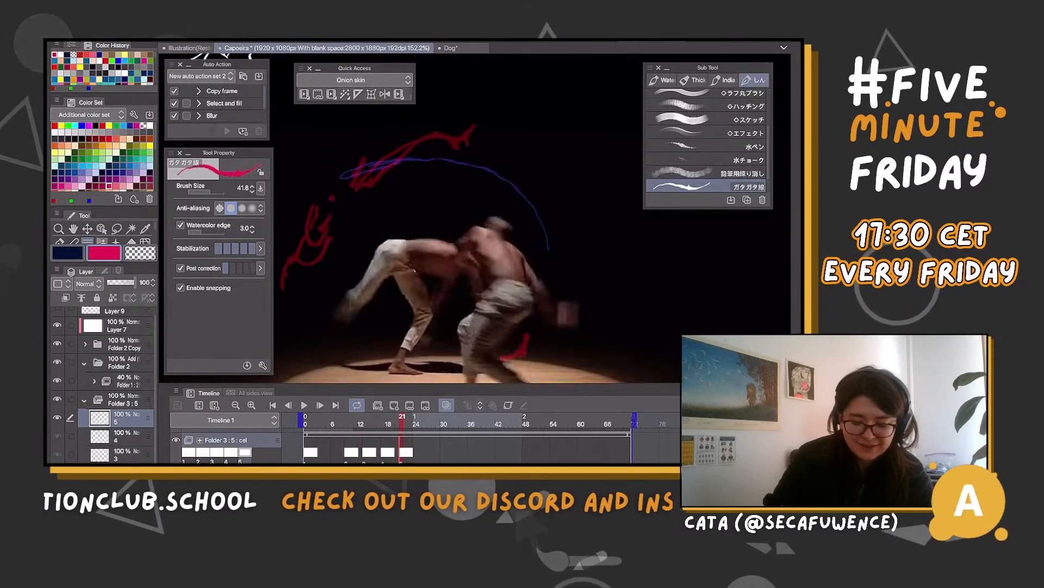
{"action": "key", "text": "ctrl+z"}
Redraw cel 4's magenta shape at frame 17 as a thin arc sweeping over the dancer to the raised foot
{"action": "scroll", "coordinate": [473, 218], "scroll_direction": "down", "scroll_amount": 2}
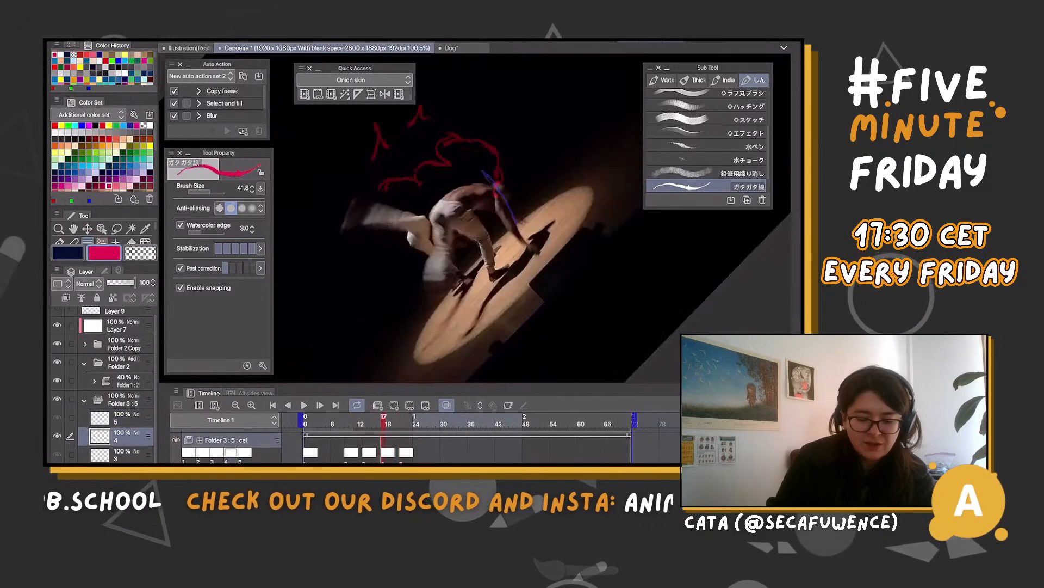
{"action": "scroll", "coordinate": [473, 218], "scroll_direction": "down", "scroll_amount": 1}
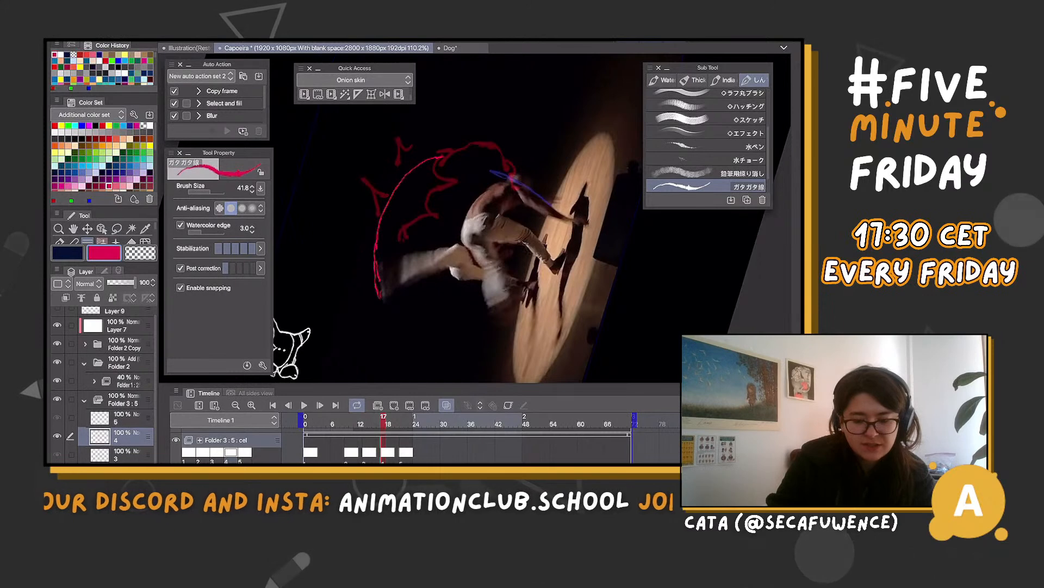
{"action": "scroll", "coordinate": [473, 218], "scroll_direction": "up", "scroll_amount": 2}
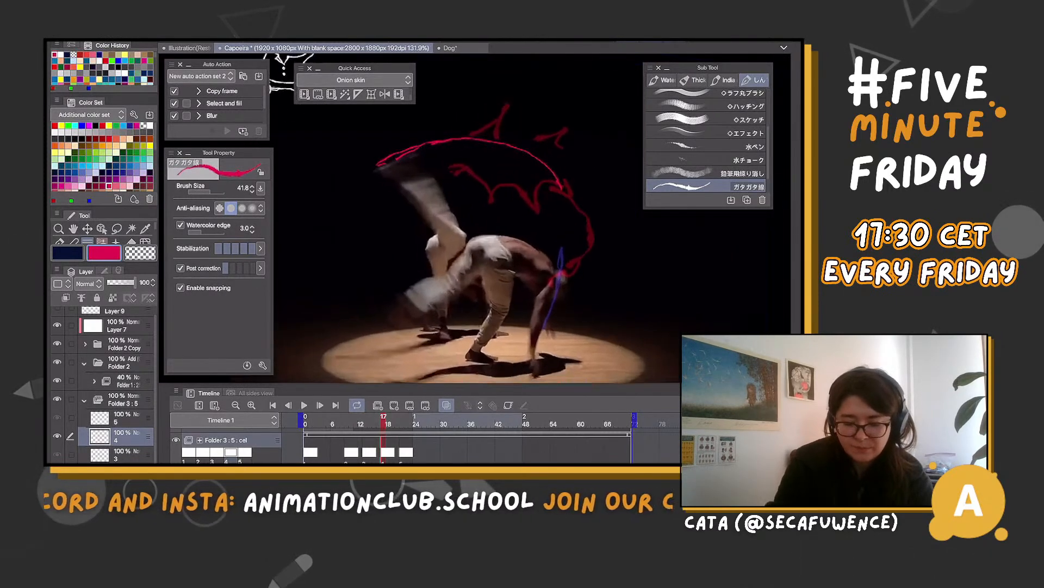
{"action": "scroll", "coordinate": [474, 217], "scroll_direction": "up", "scroll_amount": 1}
Sketch cel 5's magenta arc at frame 21 as broken strokes running down from cel 4's shape to the kicking foot
{"action": "key", "text": "period"}
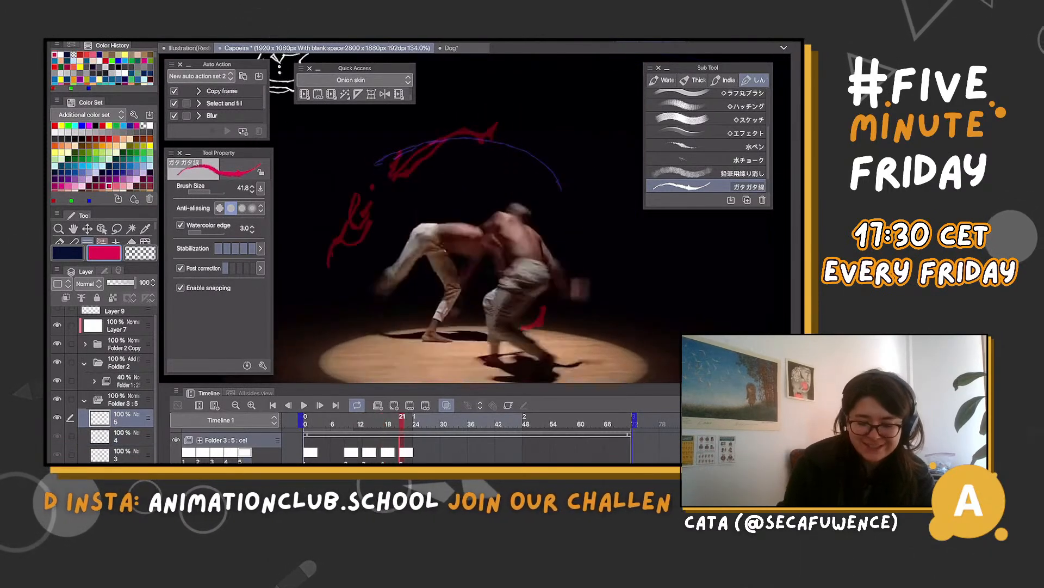
{"action": "left_click_drag", "start_coordinate": [447, 140], "coordinate": [367, 220]}
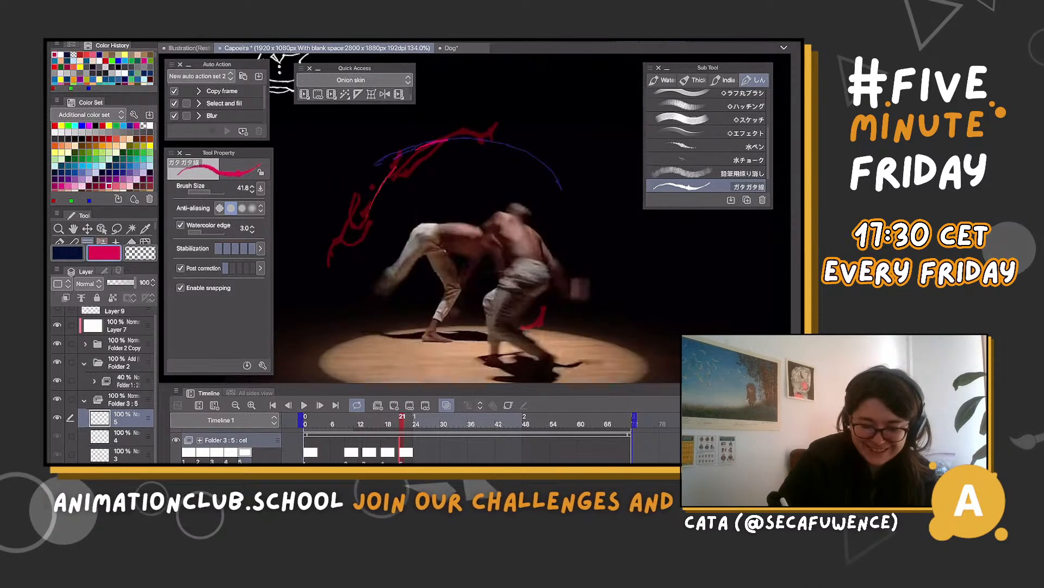
{"action": "key", "text": "ctrl+z"}
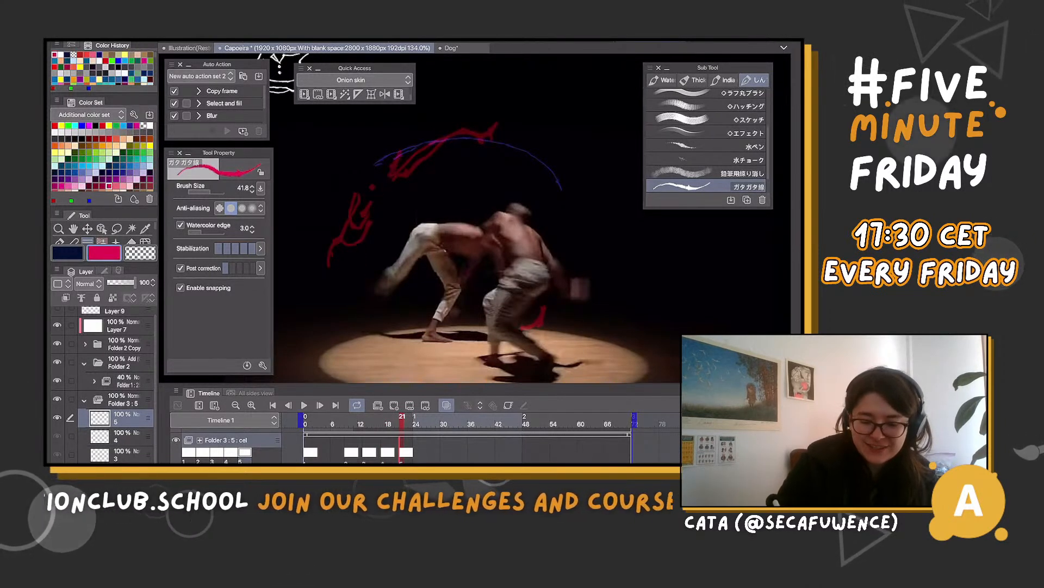
{"action": "left_click_drag", "start_coordinate": [361, 254], "coordinate": [363, 278]}
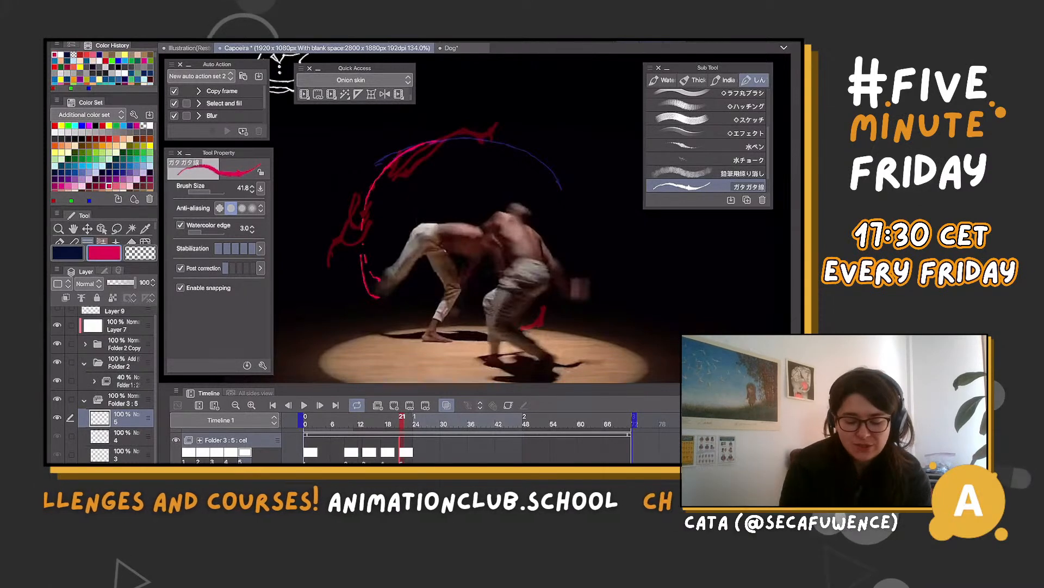
Flip through the frames around 21, and replace cel 5's broken strokes with a wider arc that hooks at the edge of the lit floor
{"action": "key", "text": "Left"}
{"action": "key", "text": "Left"}
{"action": "key", "text": "Left"}
{"action": "key", "text": "Right"}
{"action": "key", "text": "Right"}
{"action": "key", "text": "Right"}
{"action": "key", "text": "Right"}
{"action": "key", "text": "Right"}
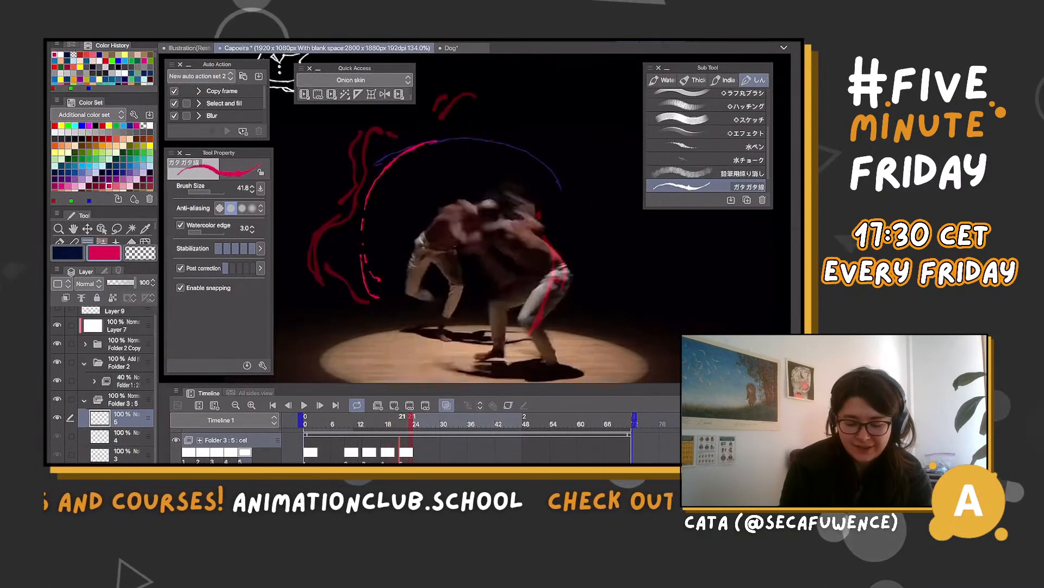
{"action": "key", "text": "Right"}
{"action": "key", "text": "ctrl+z"}
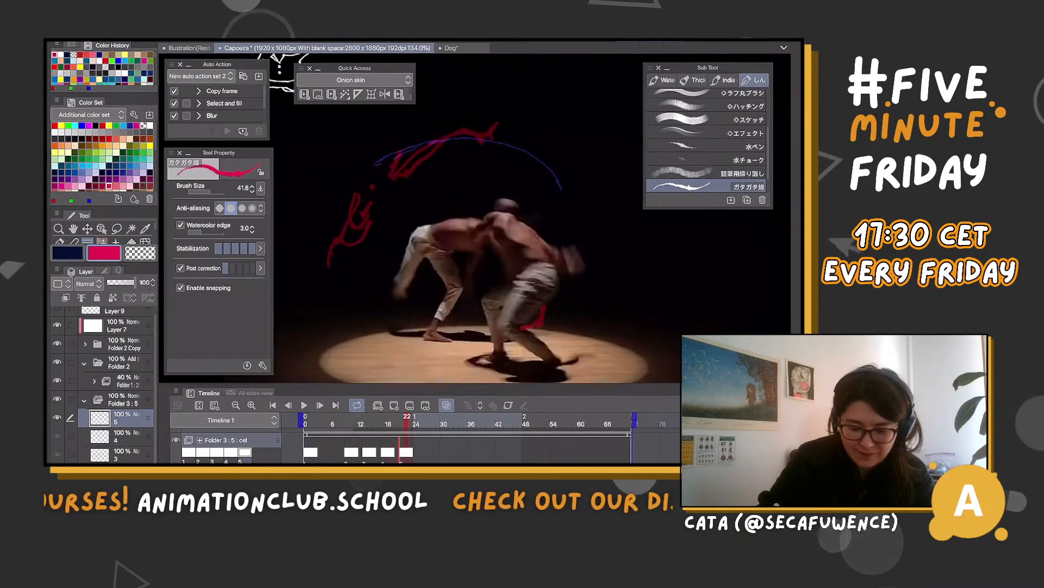
{"action": "mouse_move", "coordinate": [371, 169]}
{"action": "left_mouse_down"}
{"action": "mouse_move", "coordinate": [360, 304]}
{"action": "mouse_move", "coordinate": [393, 321]}
{"action": "left_mouse_up"}
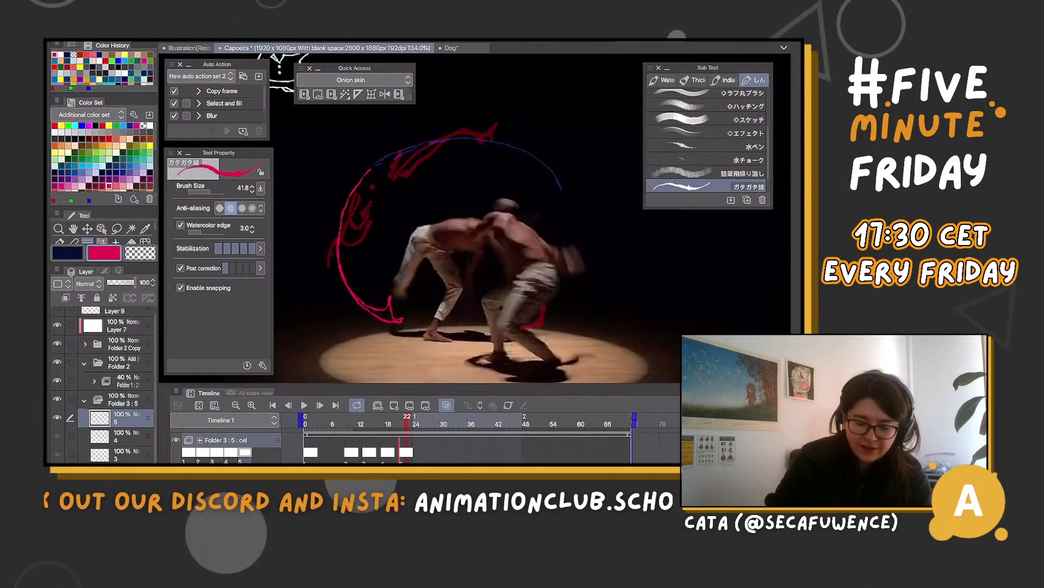
Step back and forth between frames 16 and 24 to examine how the magenta shapes on cels 3 to 5 follow the kick
{"action": "mouse_move", "coordinate": [407, 419]}
{"action": "left_mouse_down"}
{"action": "mouse_move", "coordinate": [369, 419]}
{"action": "mouse_move", "coordinate": [379, 420]}
{"action": "left_mouse_up"}
{"action": "mouse_move", "coordinate": [434, 155]}
{"action": "left_mouse_down"}
{"action": "mouse_move", "coordinate": [450, 146]}
{"action": "mouse_move", "coordinate": [480, 155]}
{"action": "left_mouse_up"}
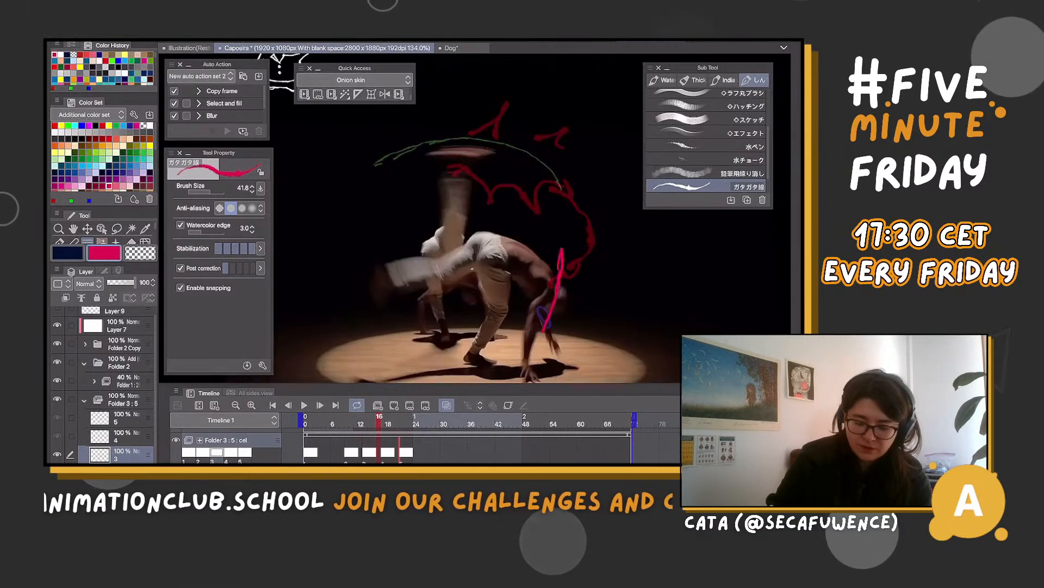
{"action": "key", "text": "Right"}
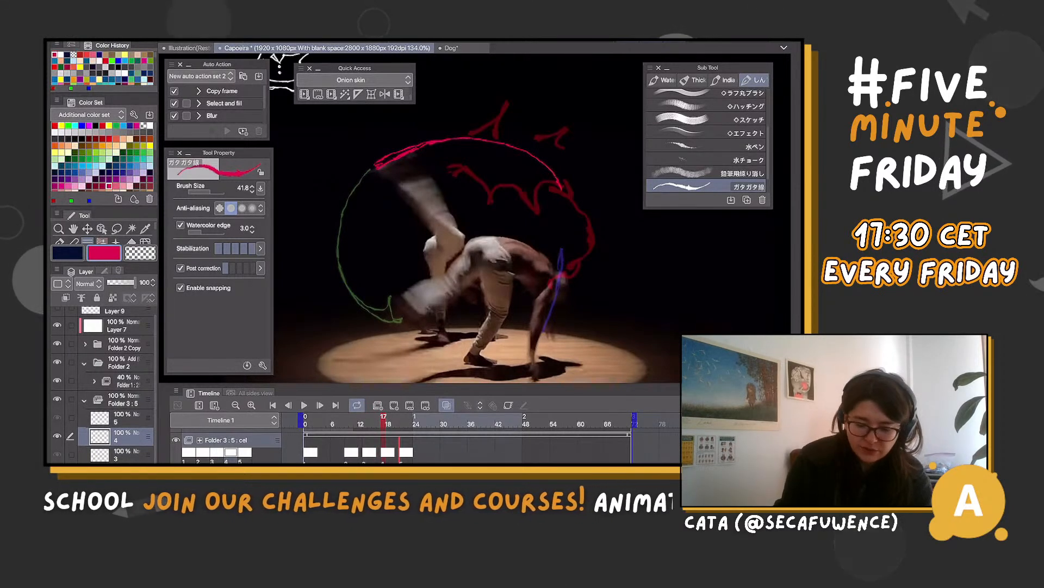
{"action": "key", "text": "Right"}
{"action": "key", "text": "Right"}
{"action": "key", "text": "Right"}
{"action": "key", "text": "Right"}
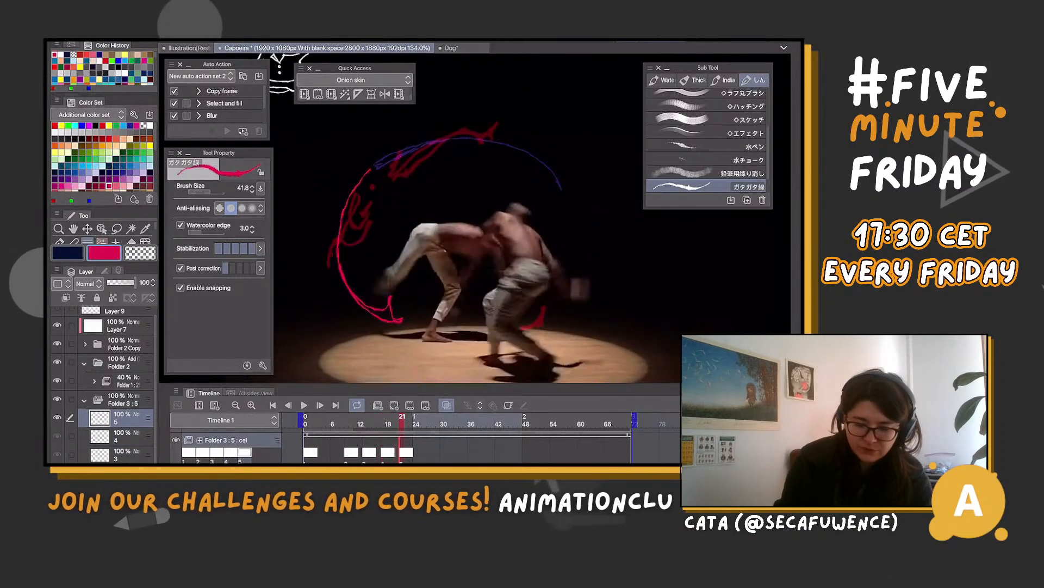
{"action": "key", "text": "Right"}
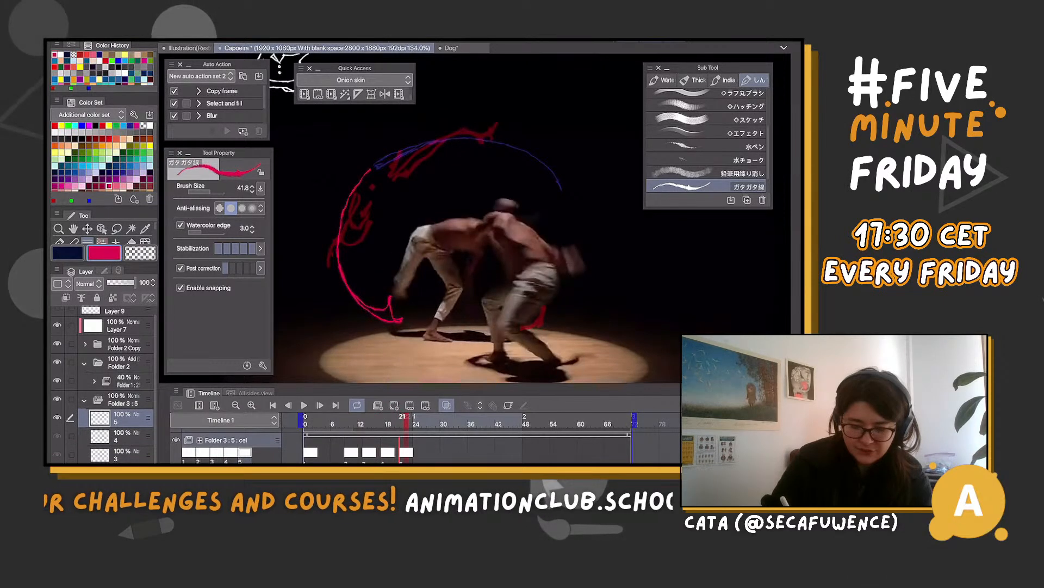
{"action": "key", "text": "Left"}
{"action": "key", "text": "Left"}
{"action": "key", "text": "Right"}
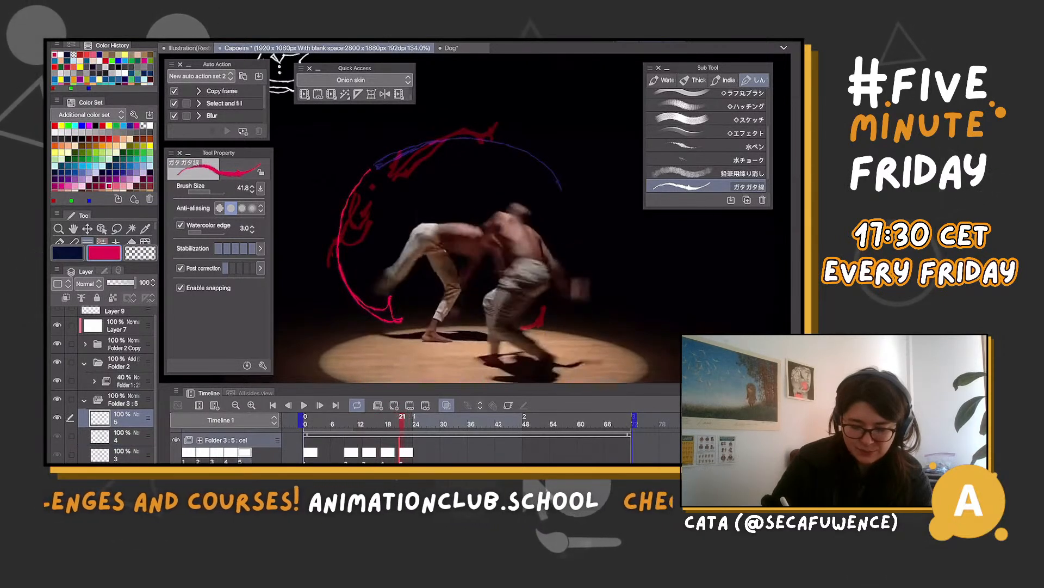
{"action": "key", "text": "Right"}
{"action": "key", "text": "Right"}
{"action": "key", "text": "Right"}
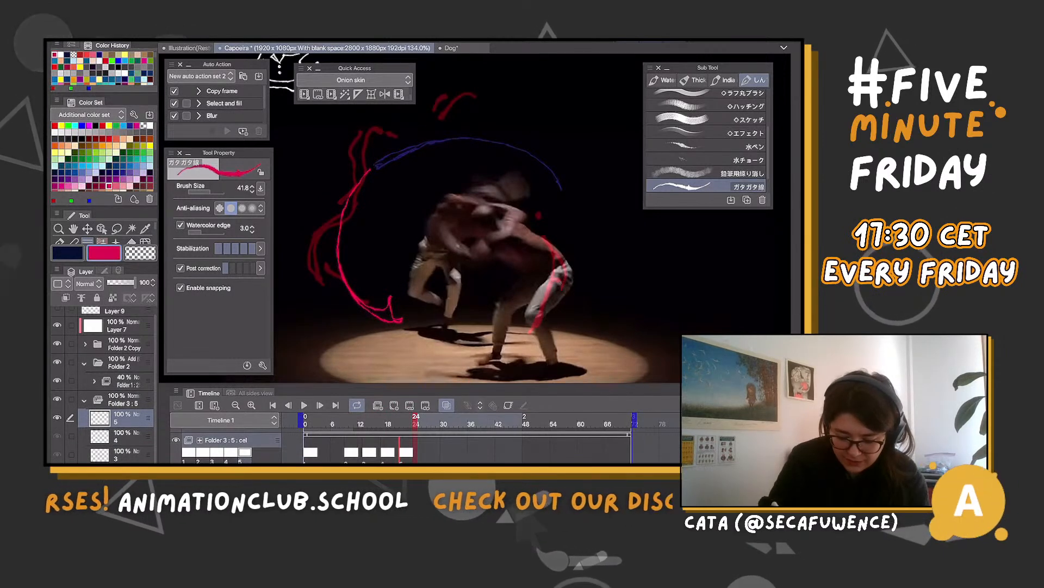
{"action": "key", "text": "Left"}
{"action": "key", "text": "Left"}
{"action": "key", "text": "Left"}
{"action": "key", "text": "Right"}
{"action": "key", "text": "Right"}
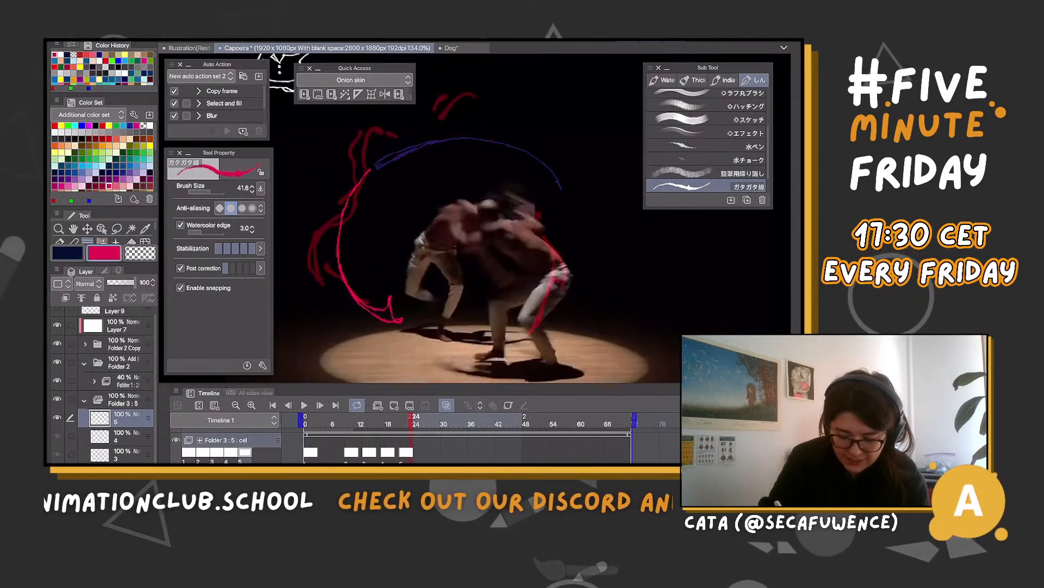
{"action": "key", "text": "Left"}
{"action": "key", "text": "Left"}
{"action": "key", "text": "Left"}
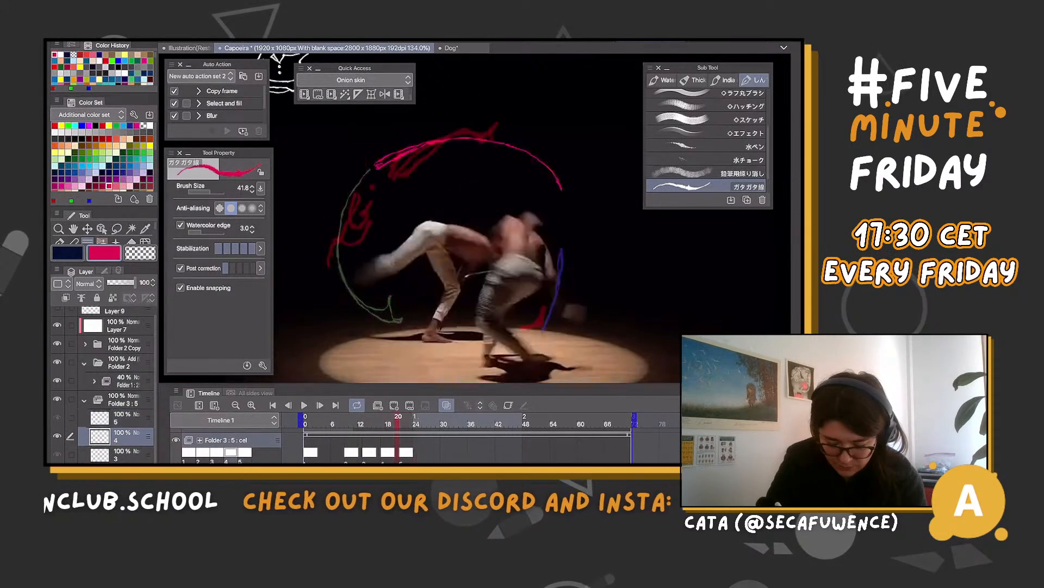
{"action": "key", "text": "Left"}
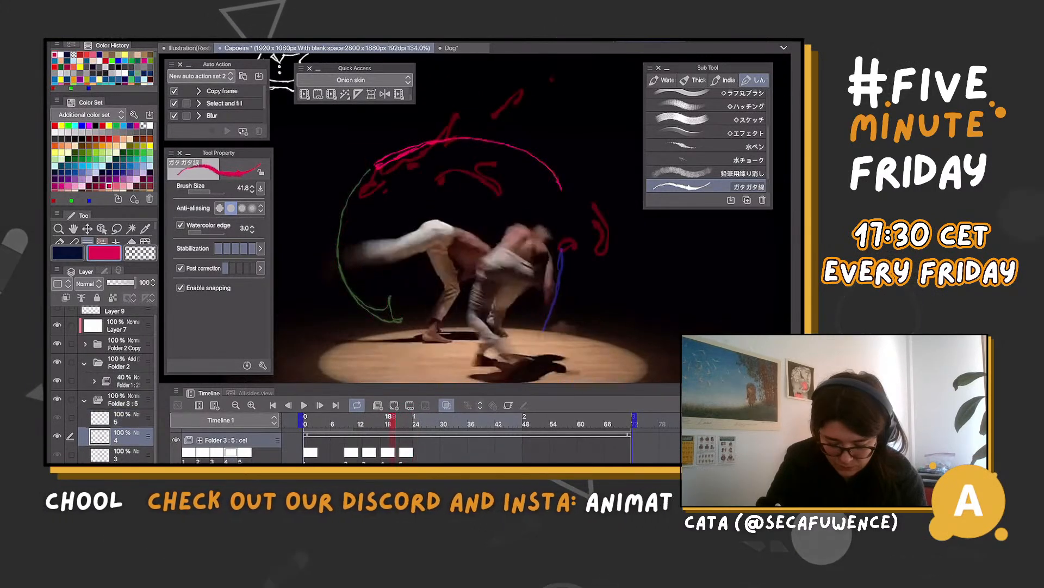
Add cel 6 at frame 25 and draw a magenta arc continuing cel 5's curve along the lit floor's edge to the rear dancer's foot
{"action": "key", "text": "Right"}
{"action": "key", "text": "Right"}
{"action": "key", "text": "Right"}
{"action": "key", "text": "Right"}
{"action": "key", "text": "Right"}
{"action": "key", "text": "Right"}
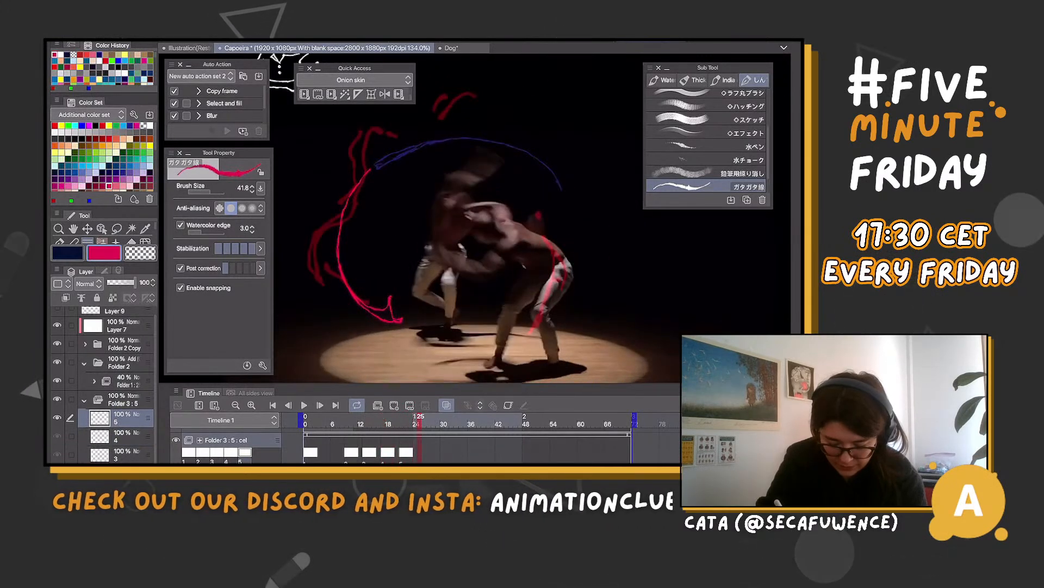
{"action": "left_click", "coordinate": [394, 405]}
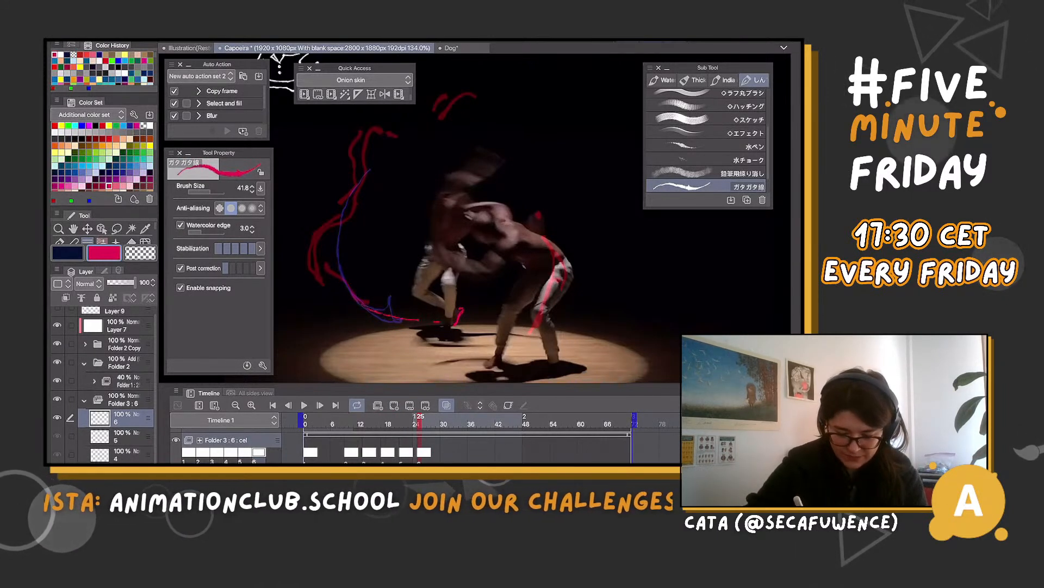
{"action": "left_click_drag", "start_coordinate": [323, 270], "coordinate": [419, 319]}
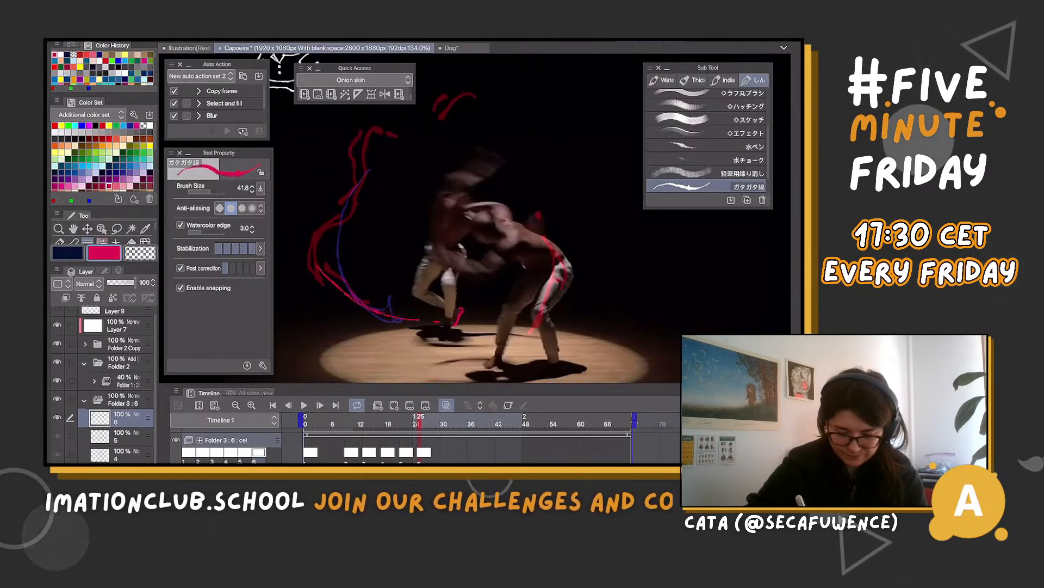
{"action": "key", "text": "ctrl+z"}
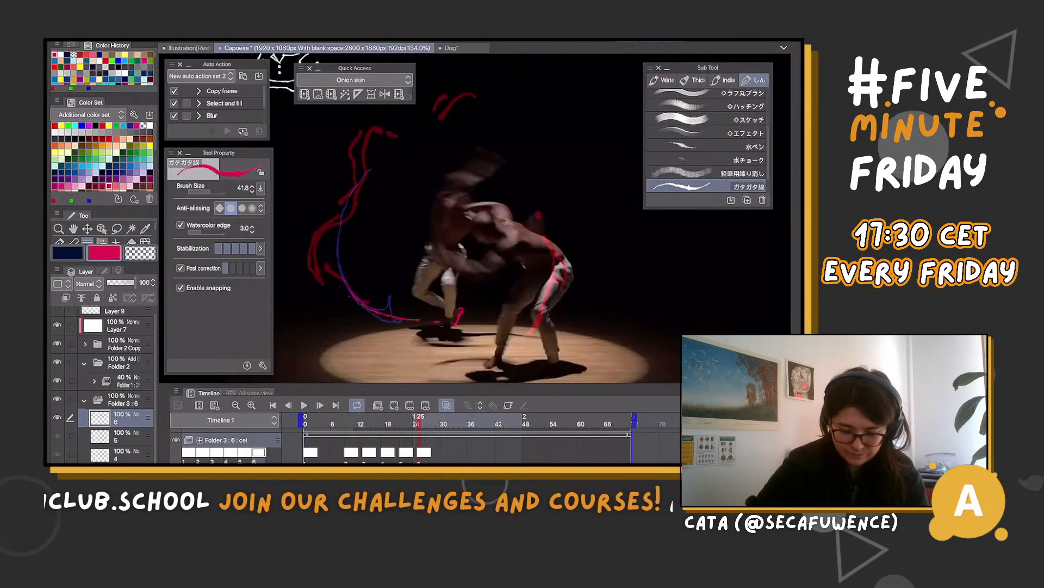
{"action": "left_click_drag", "start_coordinate": [331, 293], "coordinate": [440, 322]}
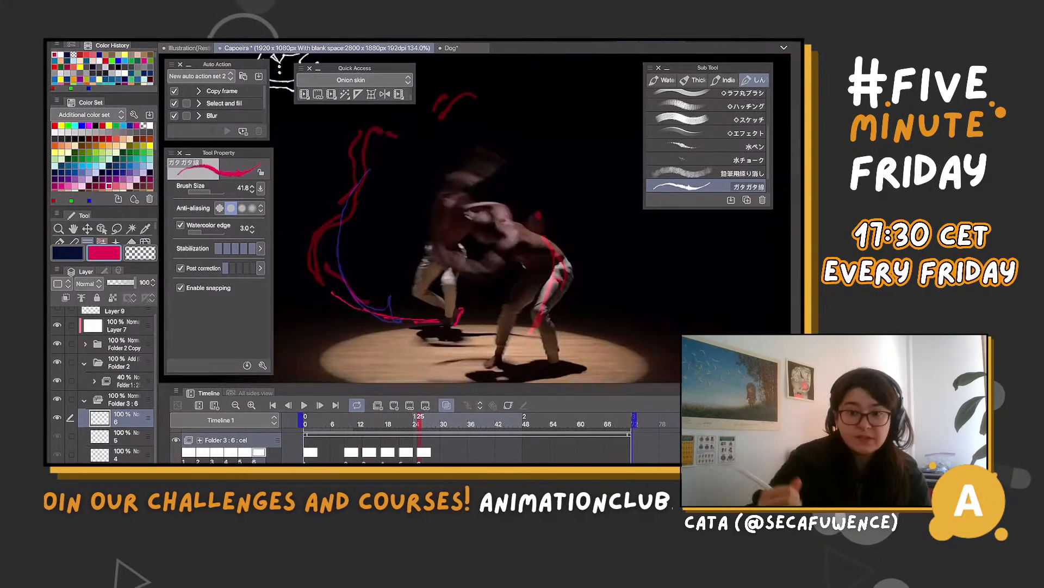
Add cel 7 at frame 29 and draw short magenta strokes beside the rear dancer's planted foot and at the floor's far edge
{"action": "key", "text": "space"}
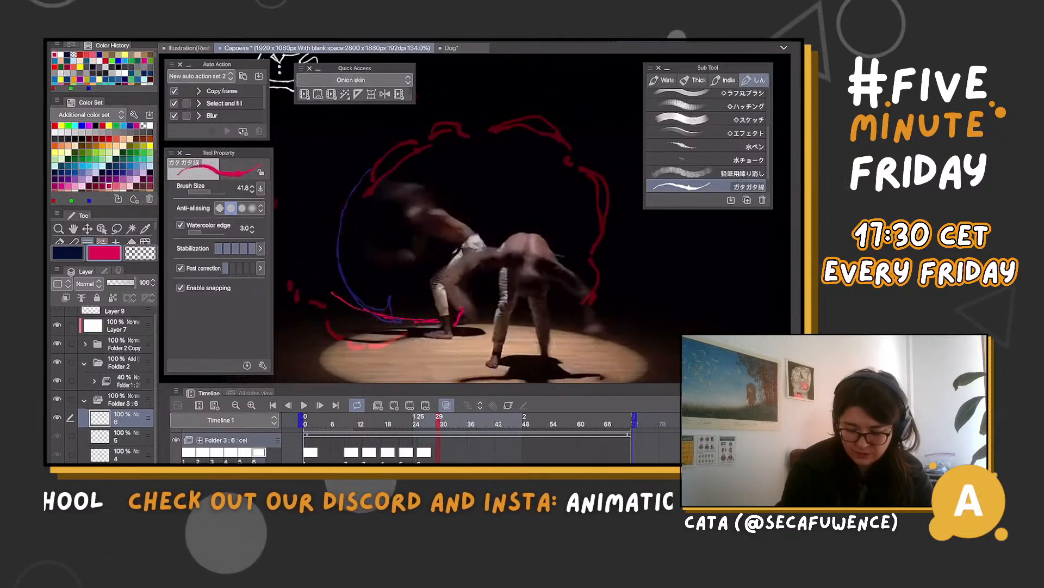
{"action": "key", "text": "alt+n"}
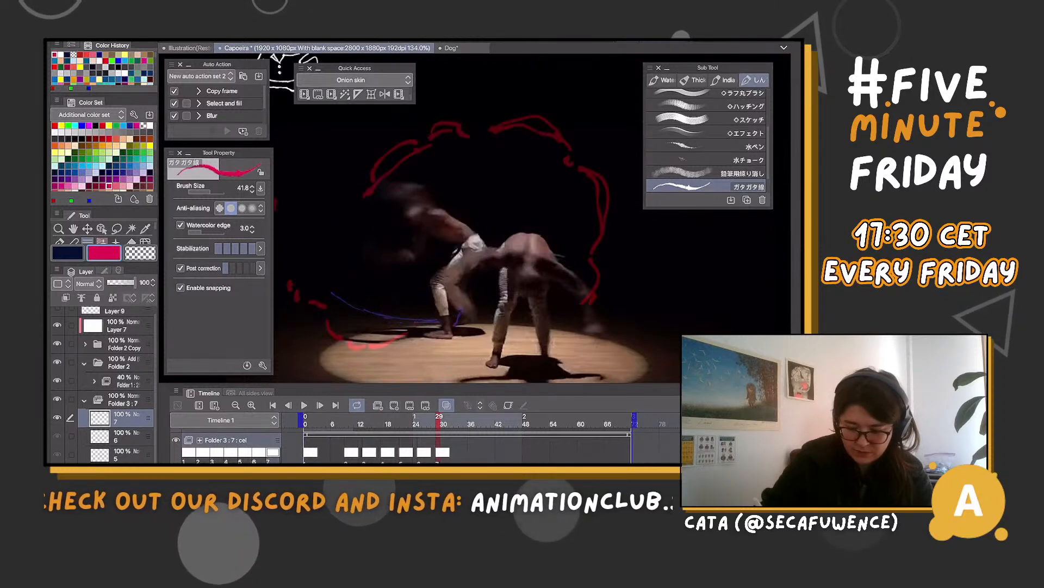
{"action": "left_click_drag", "start_coordinate": [475, 308], "coordinate": [464, 328]}
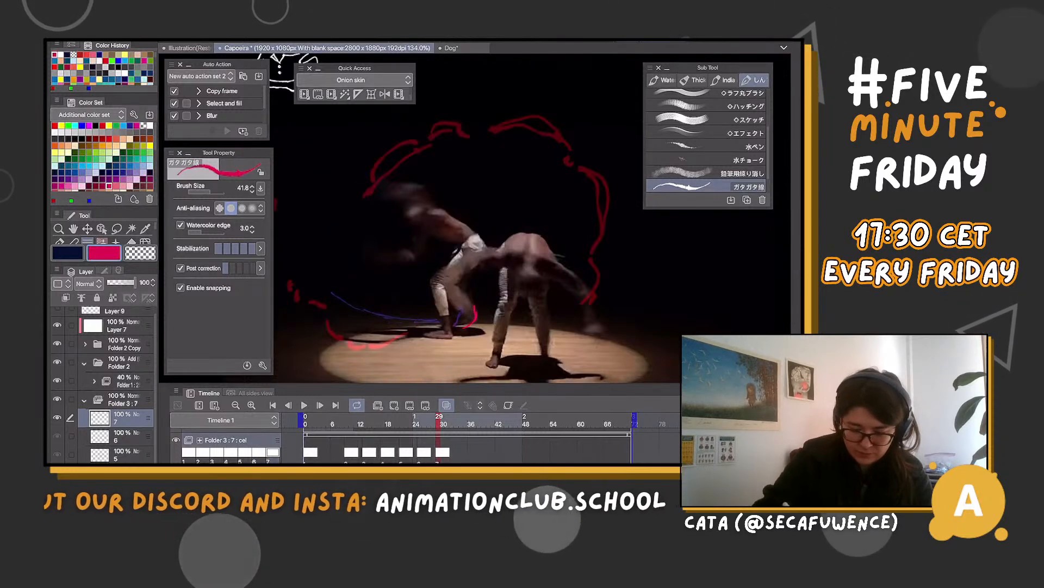
{"action": "left_click_drag", "start_coordinate": [322, 324], "coordinate": [338, 327]}
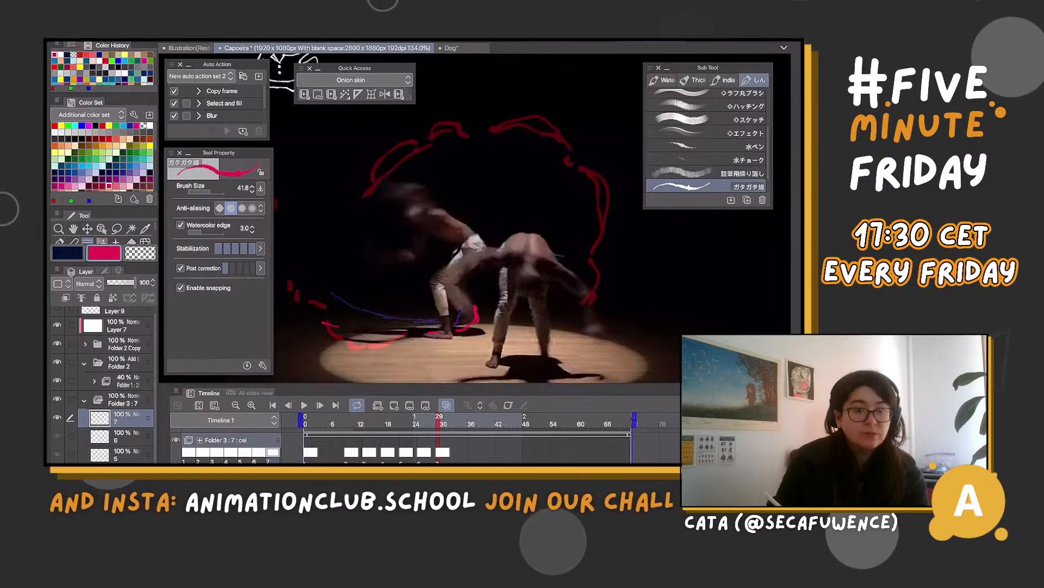
Flip through the frames after 29, add cel 8 at frame 33, and draw a curved magenta shape from cel 7's mark up to the front dancer's torso
{"action": "key", "text": "Right"}
{"action": "key", "text": "Right"}
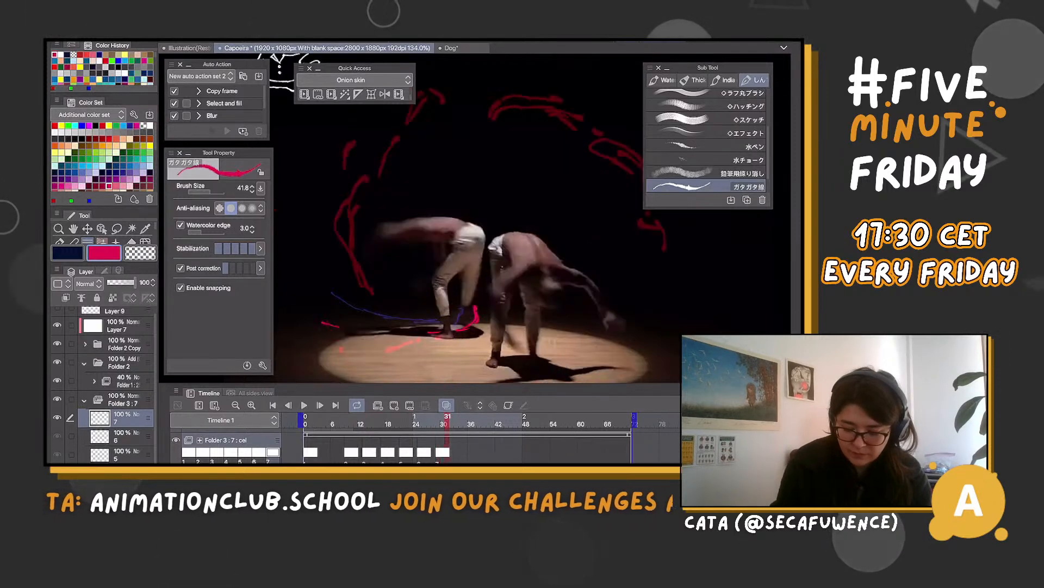
{"action": "key", "text": "Right"}
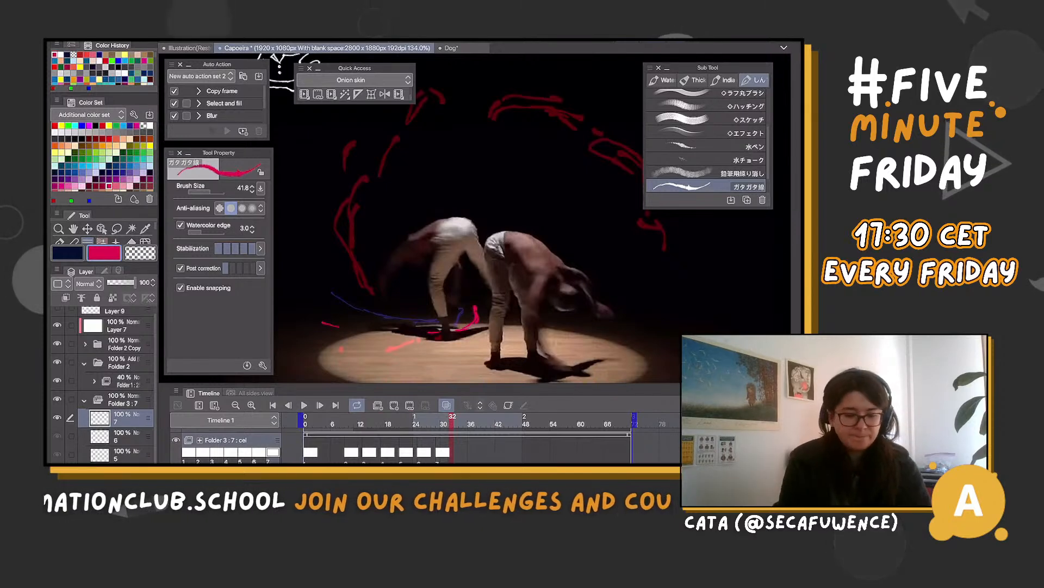
{"action": "key", "text": "Left"}
{"action": "key", "text": "Left"}
{"action": "key", "text": "Left"}
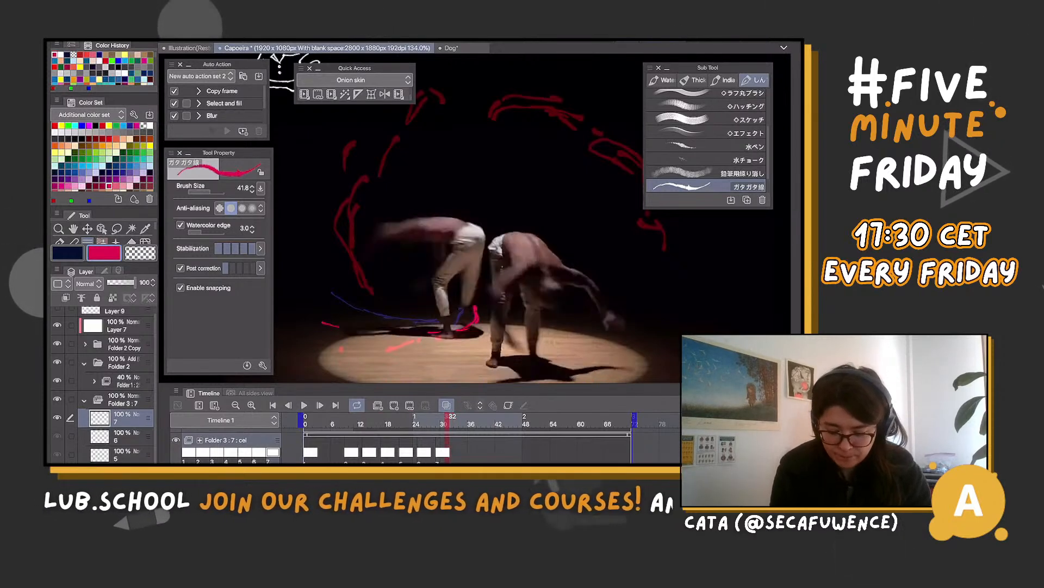
{"action": "key", "text": "Right"}
{"action": "key", "text": "Right"}
{"action": "key", "text": "Right"}
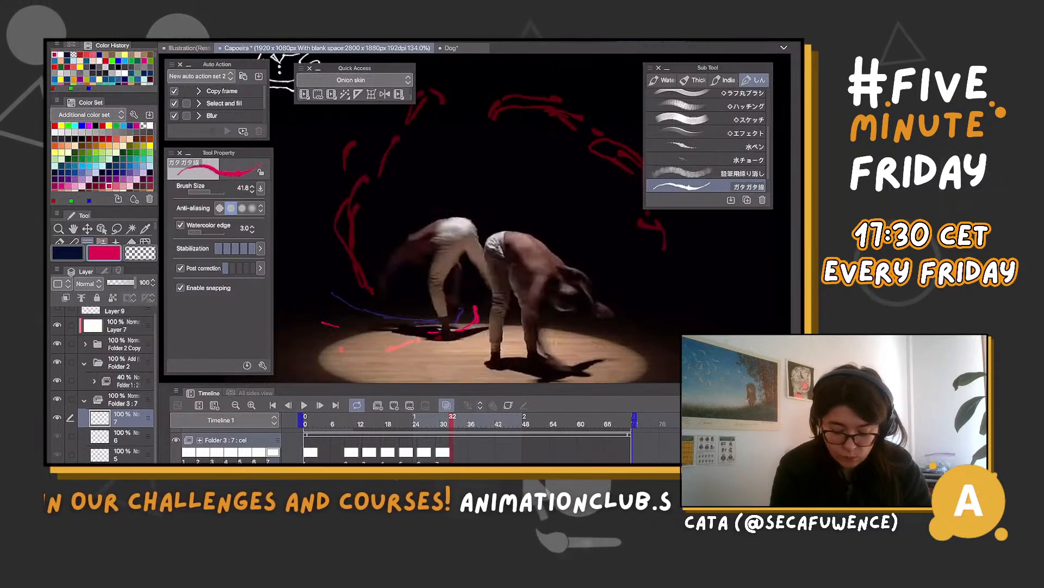
{"action": "key", "text": "Right"}
{"action": "key", "text": "alt+n"}
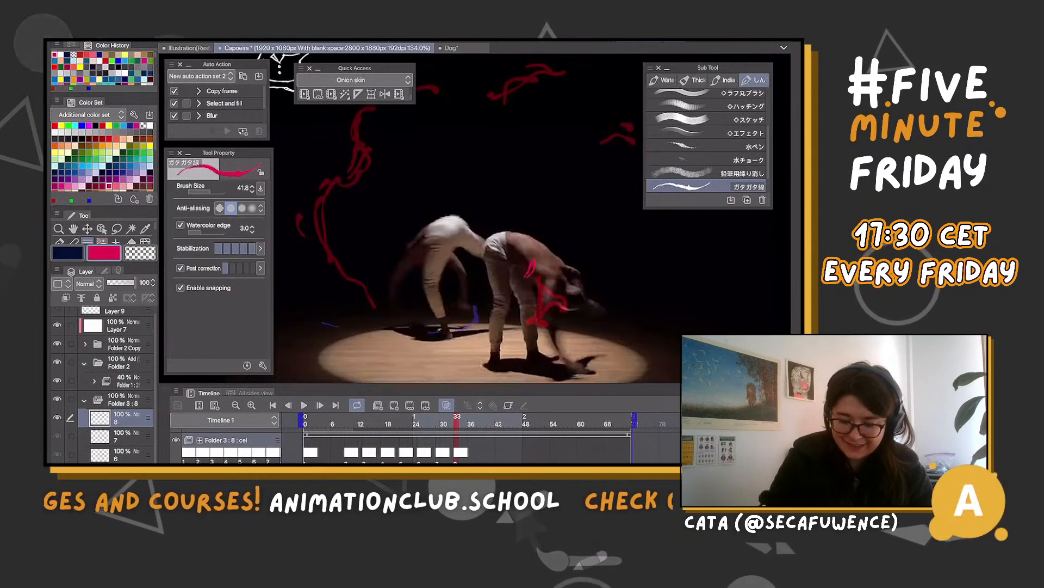
{"action": "left_click_drag", "start_coordinate": [526, 276], "coordinate": [463, 330]}
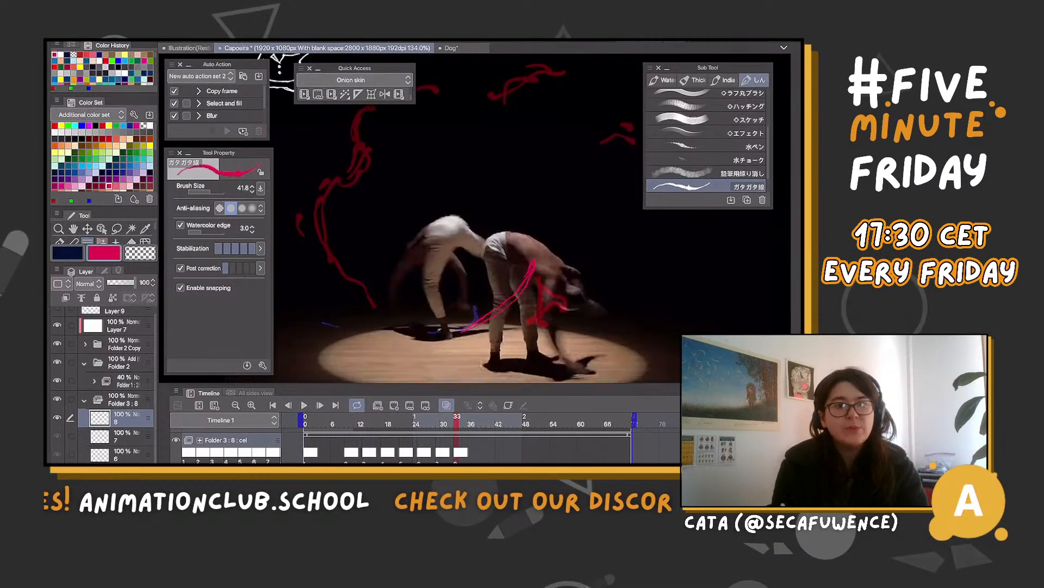
Step back and forth between frames 31 and 34 to examine how cel 8's curve follows cel 7's marks
{"action": "key", "text": "Left"}
{"action": "key", "text": "Left"}
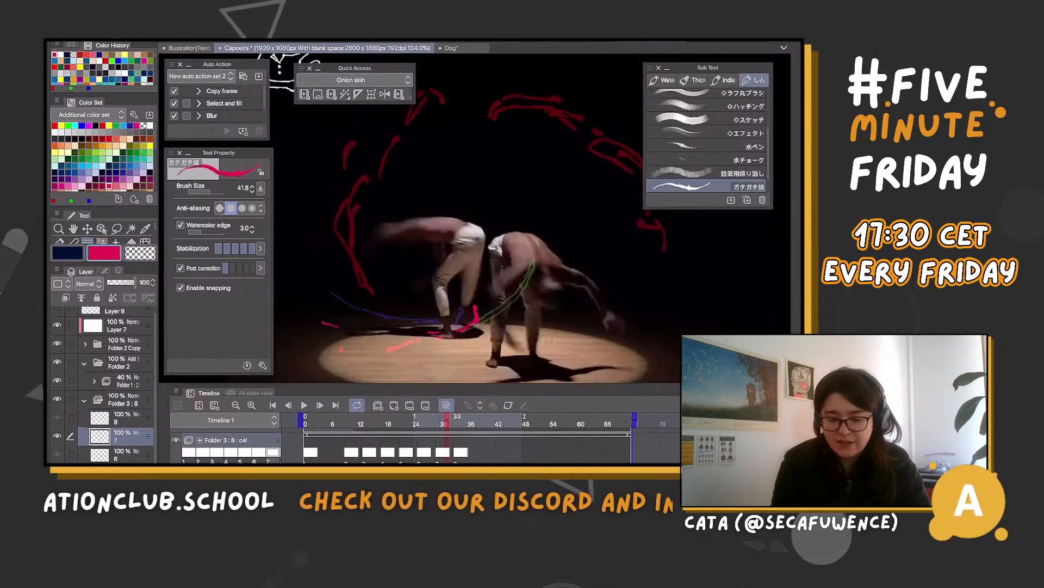
{"action": "key", "text": "Right"}
{"action": "key", "text": "Right"}
{"action": "key", "text": "Right"}
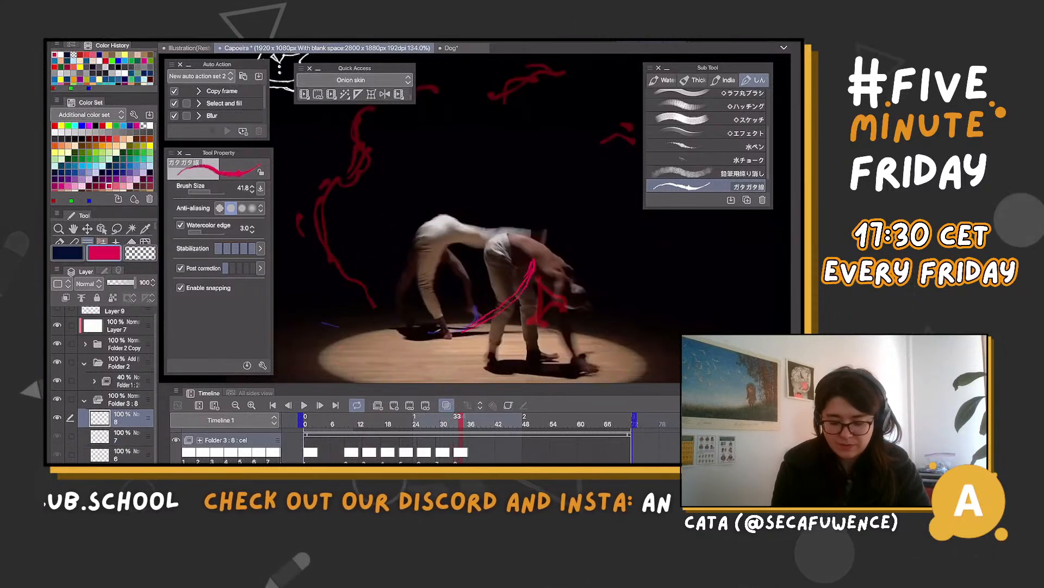
{"action": "key", "text": "Left"}
Add cel 9 at frame 37 and draw a thin magenta arc from the raised foot over and down to the crouching dancer's back
{"action": "key", "text": "Right"}
{"action": "key", "text": "Right"}
{"action": "key", "text": "Right"}
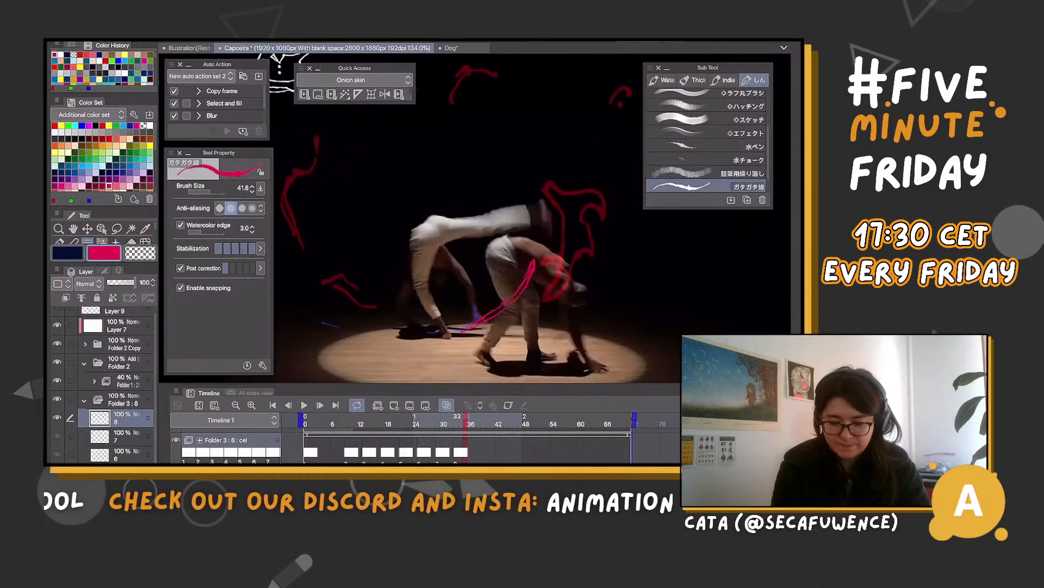
{"action": "key", "text": "Right"}
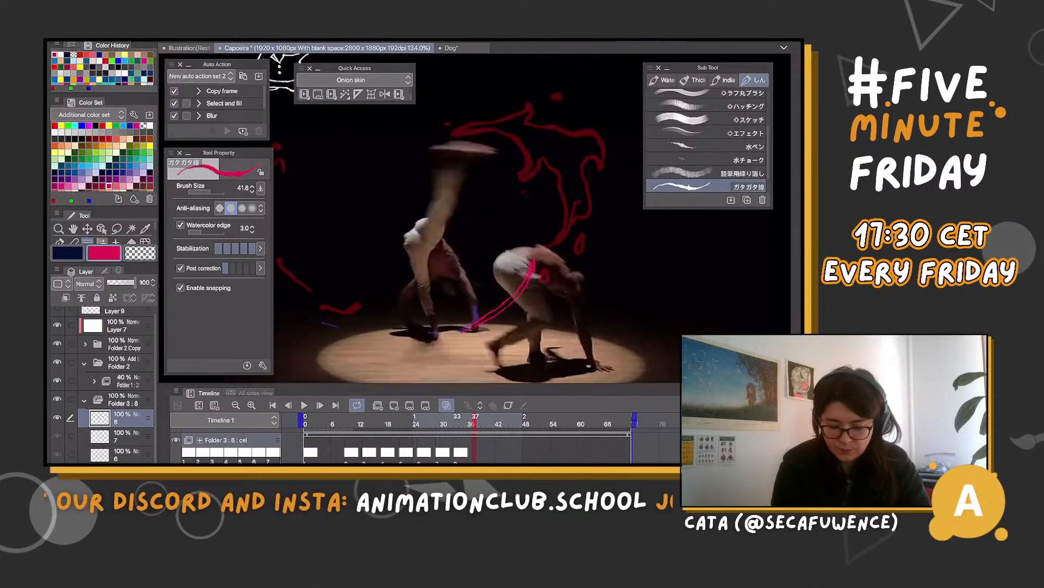
{"action": "key", "text": "ctrl+shift+n"}
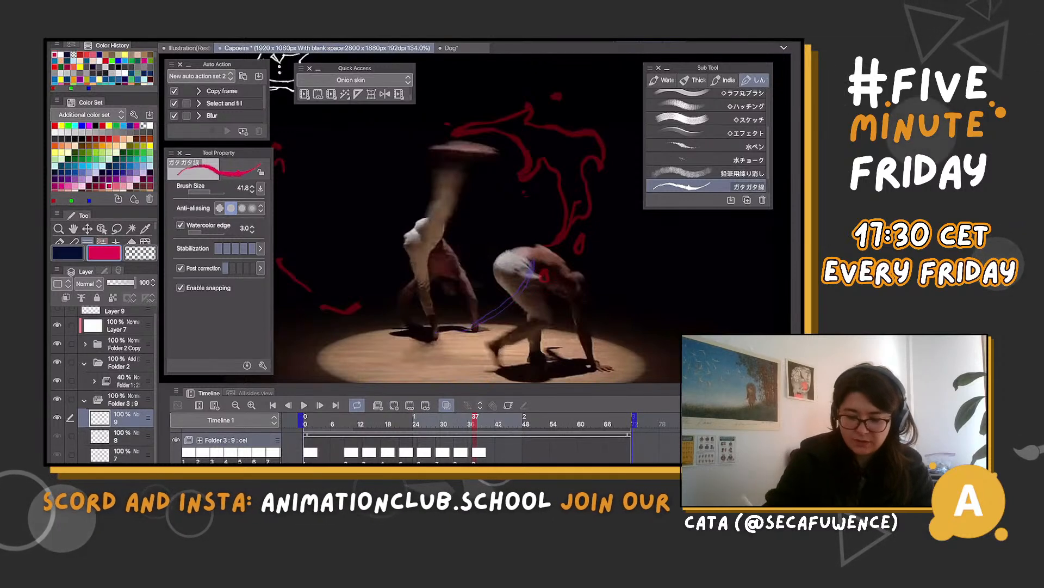
{"action": "left_click_drag", "start_coordinate": [432, 149], "coordinate": [457, 140]}
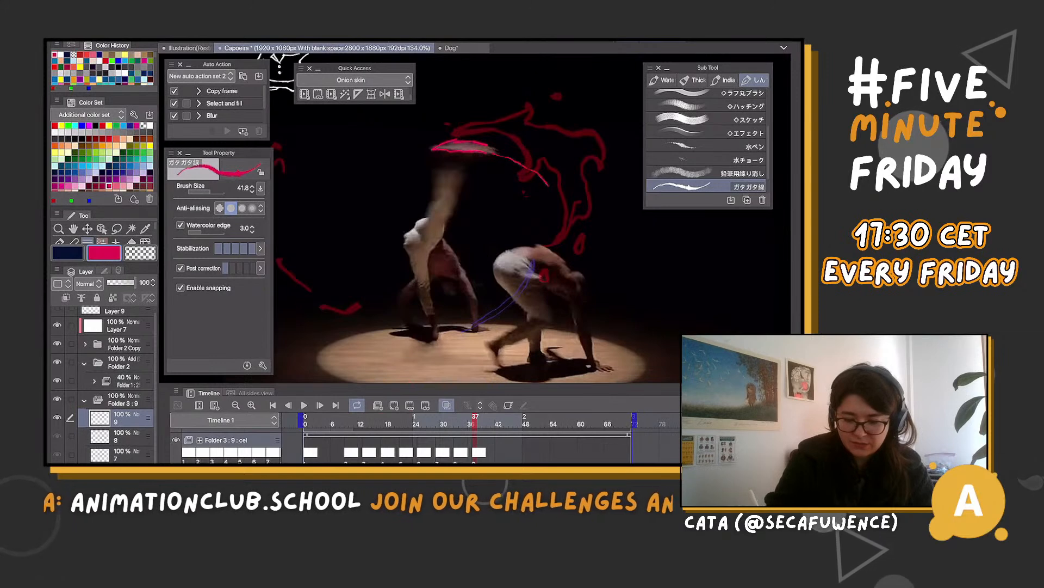
{"action": "mouse_move", "coordinate": [493, 152]}
{"action": "left_mouse_down"}
{"action": "mouse_move", "coordinate": [560, 220]}
{"action": "mouse_move", "coordinate": [545, 267]}
{"action": "mouse_move", "coordinate": [538, 171]}
{"action": "mouse_move", "coordinate": [561, 212]}
{"action": "left_mouse_up"}
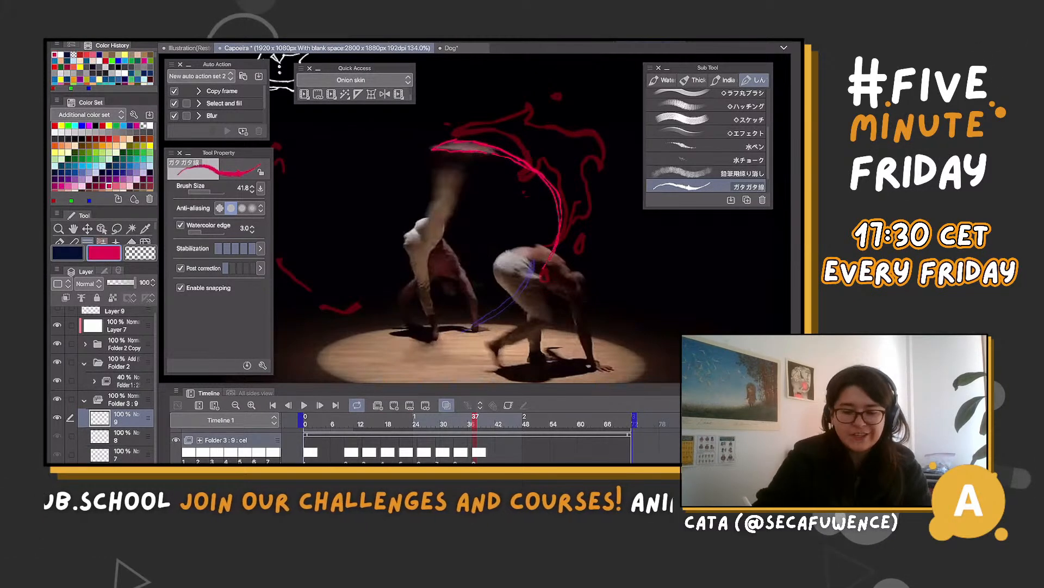
{"action": "mouse_move", "coordinate": [482, 126]}
{"action": "left_mouse_down"}
{"action": "mouse_move", "coordinate": [581, 130]}
{"action": "mouse_move", "coordinate": [599, 190]}
{"action": "left_mouse_up"}
{"action": "key", "text": "ctrl+z"}
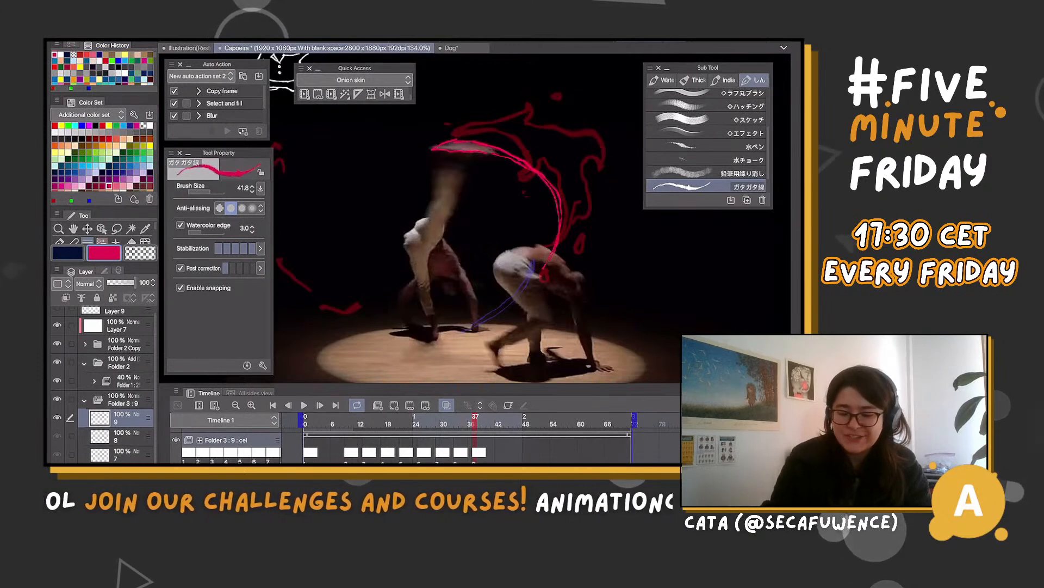
Add cel 10 at frame 41 and draw a magenta arc extending cel 9's curve down past the kicking foot to a hooked tip
{"action": "key", "text": "Right"}
{"action": "key", "text": "Right"}
{"action": "key", "text": "Right"}
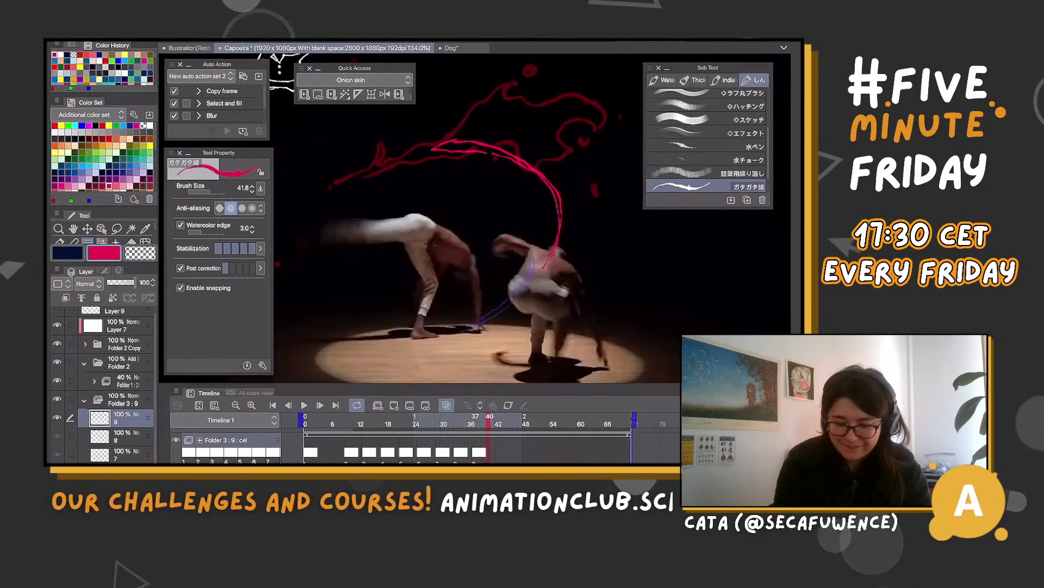
{"action": "key", "text": "Right"}
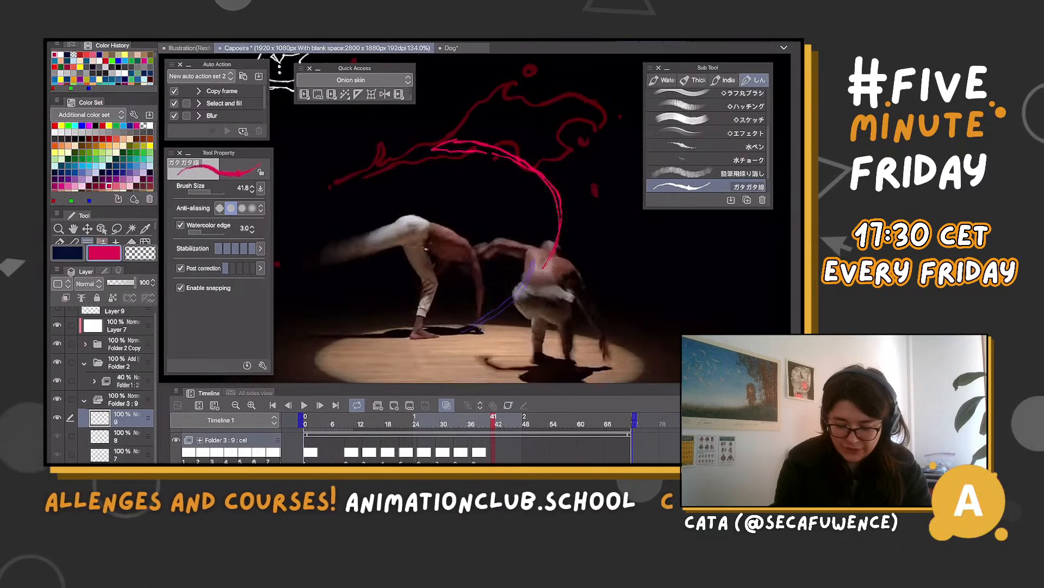
{"action": "key", "text": "ctrl+shift+n"}
{"action": "left_click_drag", "start_coordinate": [436, 218], "coordinate": [520, 226]}
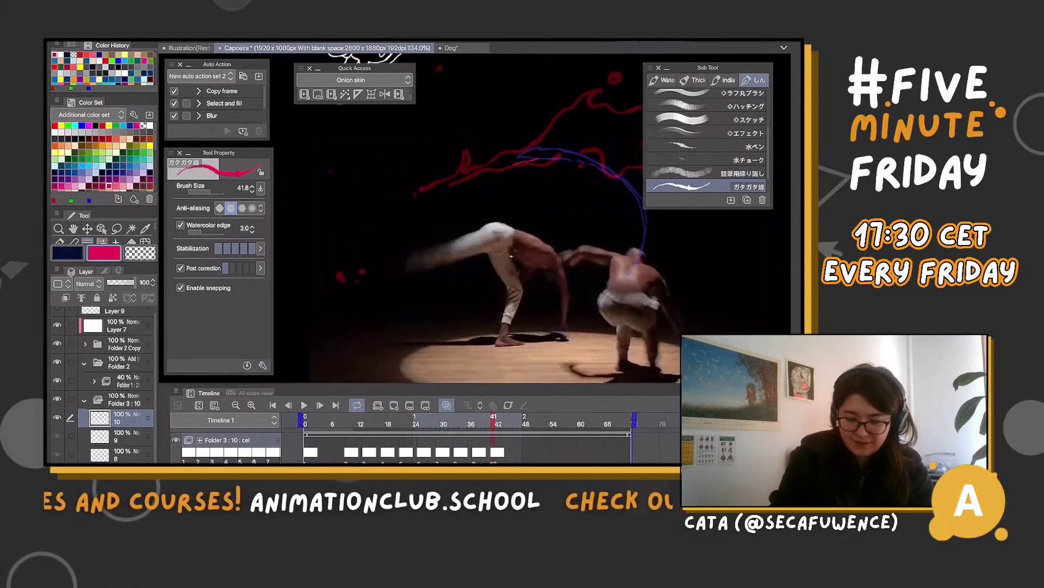
{"action": "left_click_drag", "start_coordinate": [459, 187], "coordinate": [401, 225]}
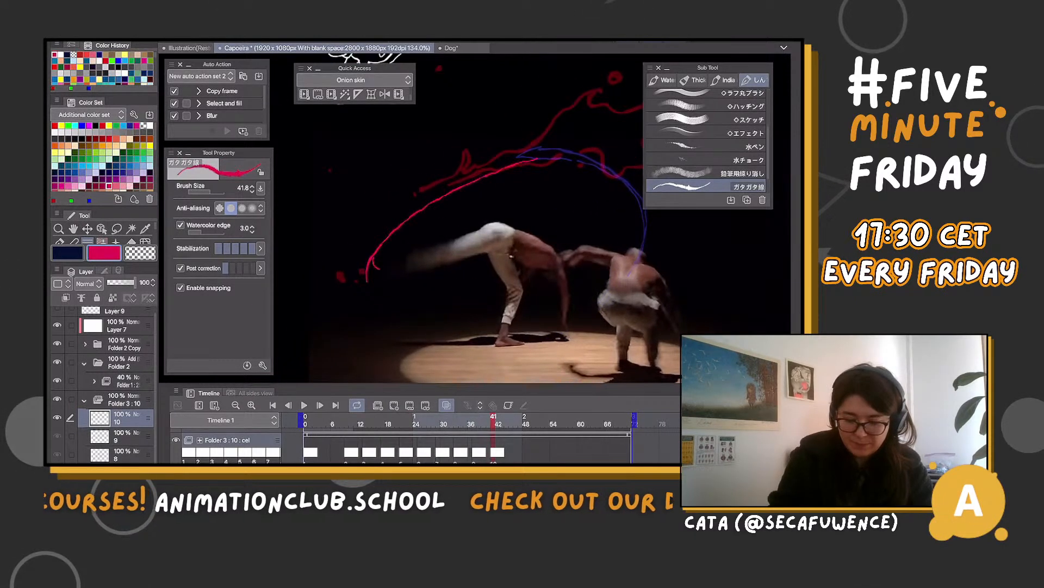
{"action": "key", "text": "ctrl+z"}
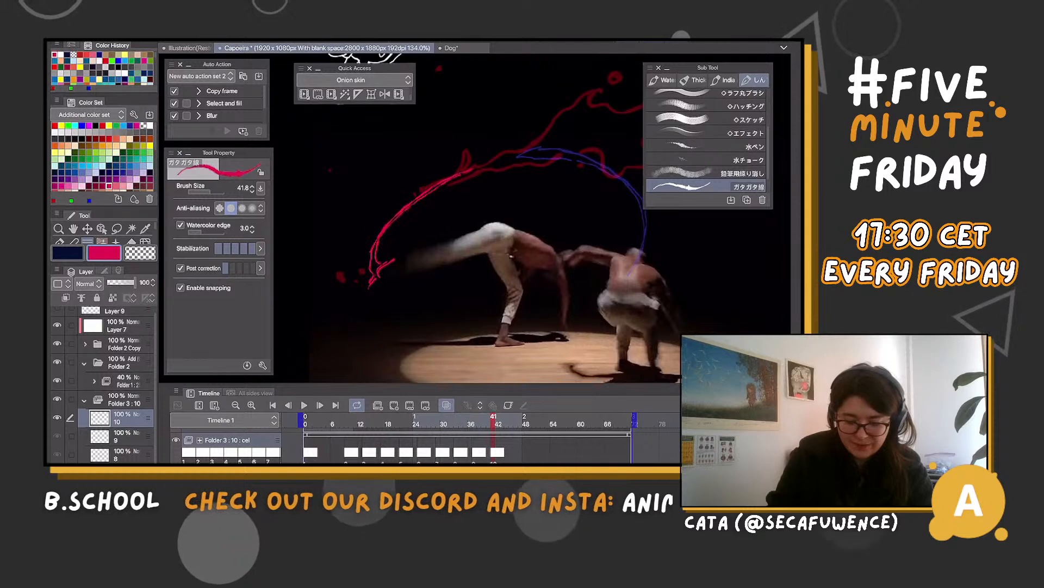
Play back the animation to examine the magenta arc's motion and timing through cel 10
{"action": "scroll", "coordinate": [477, 229], "scroll_direction": "down", "scroll_amount": 4}
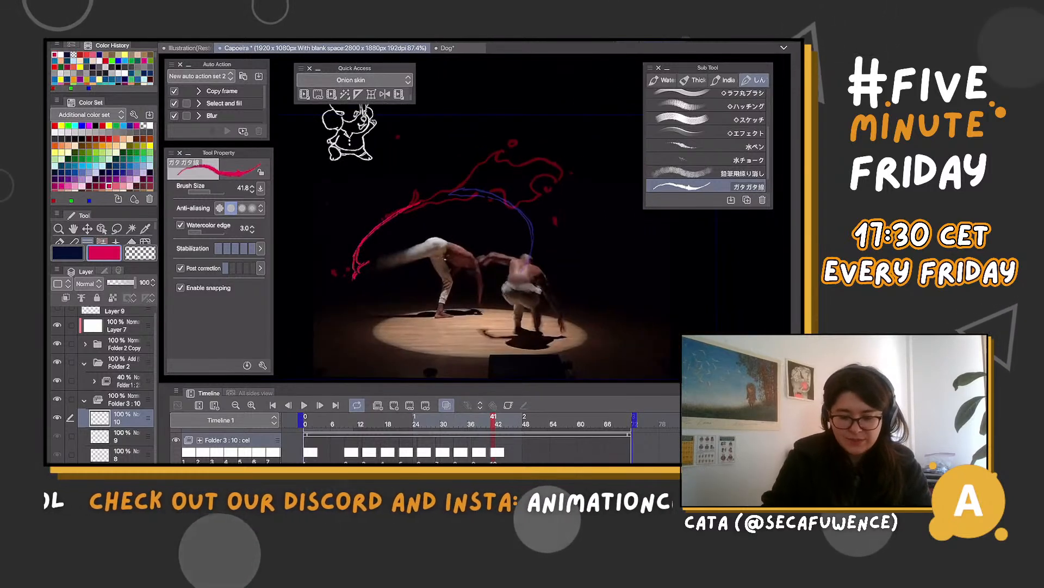
{"action": "scroll", "coordinate": [424, 329], "scroll_direction": "up", "scroll_amount": 3}
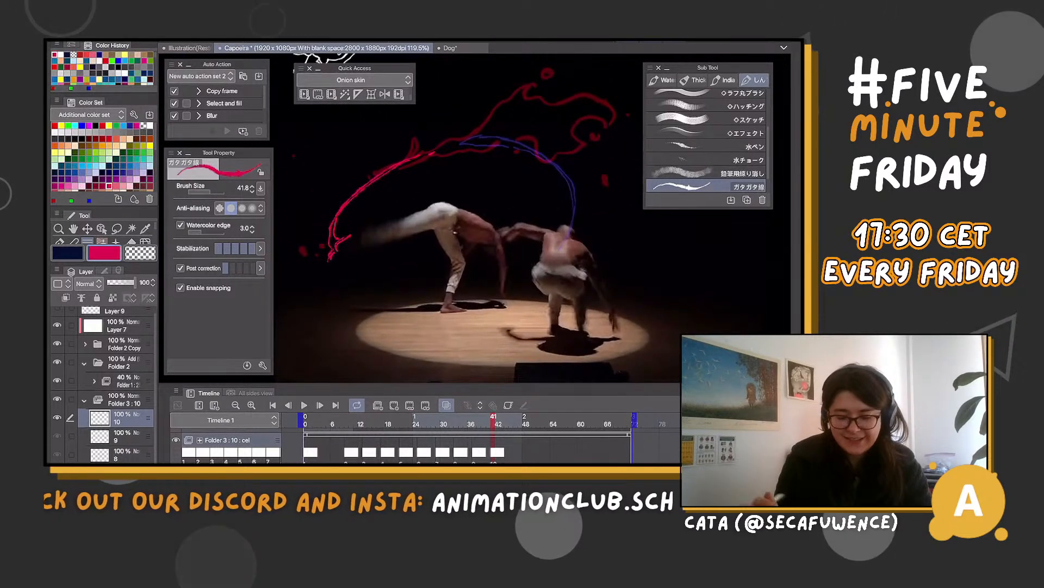
{"action": "key", "text": "space"}
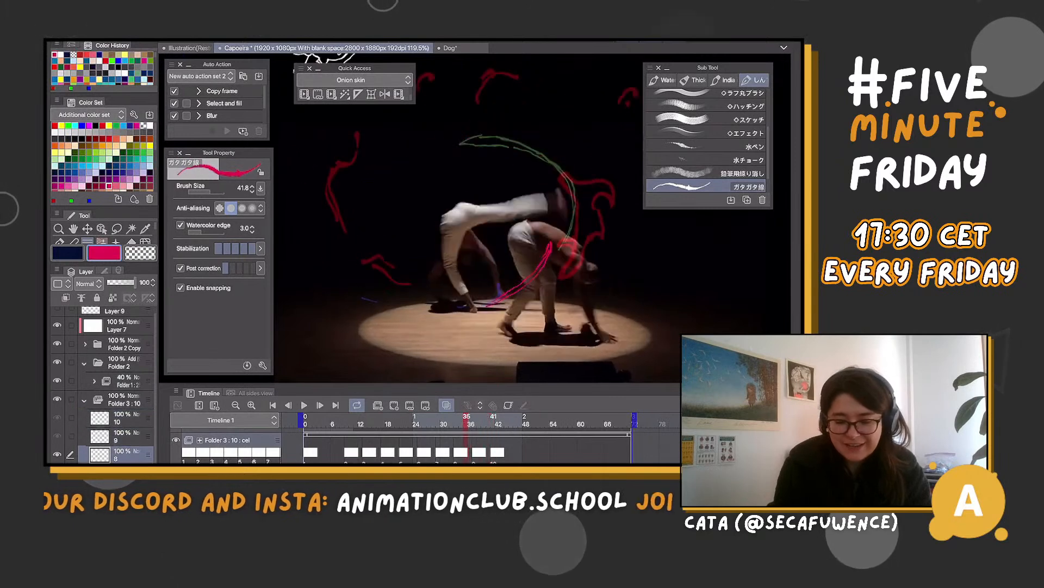
{"action": "key", "text": "space"}
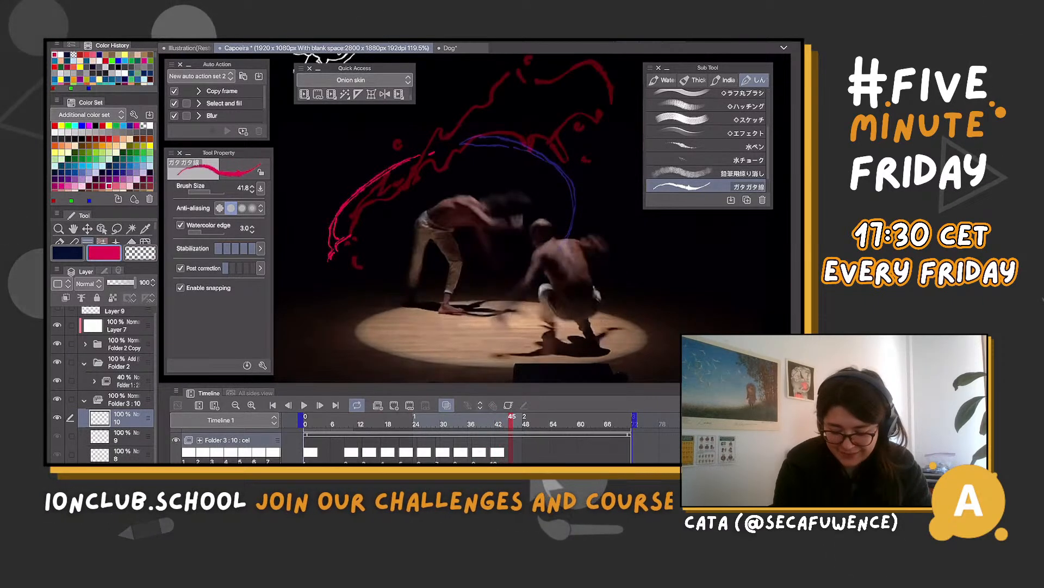
Add cel 11 at frame 45 and draw a short magenta curve from below cel 10's tip to the standing dancer's foot
{"action": "left_click", "coordinate": [393, 406]}
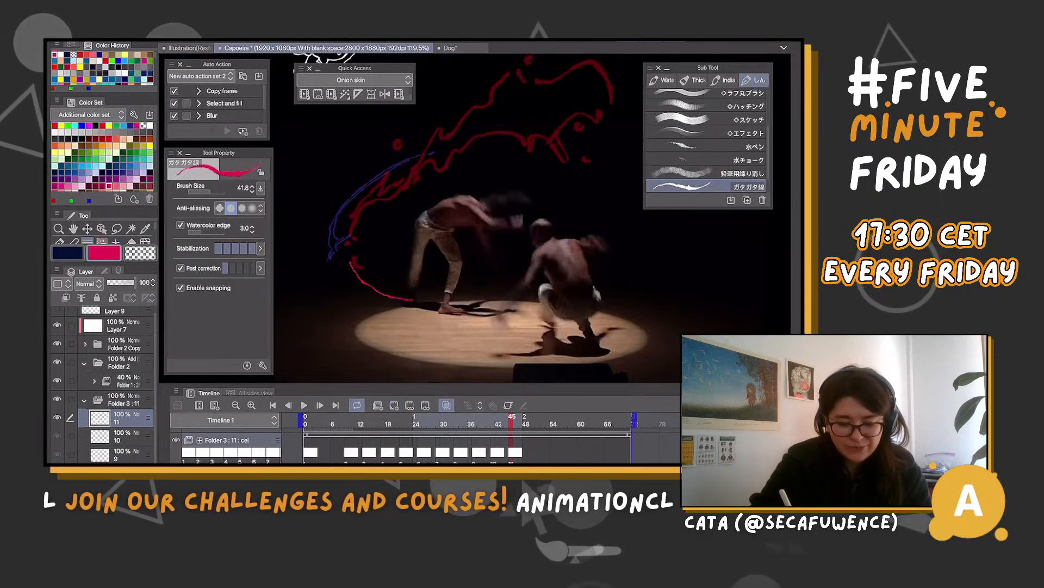
{"action": "left_click_drag", "start_coordinate": [351, 263], "coordinate": [415, 300]}
{"action": "left_click_drag", "start_coordinate": [354, 267], "coordinate": [414, 296]}
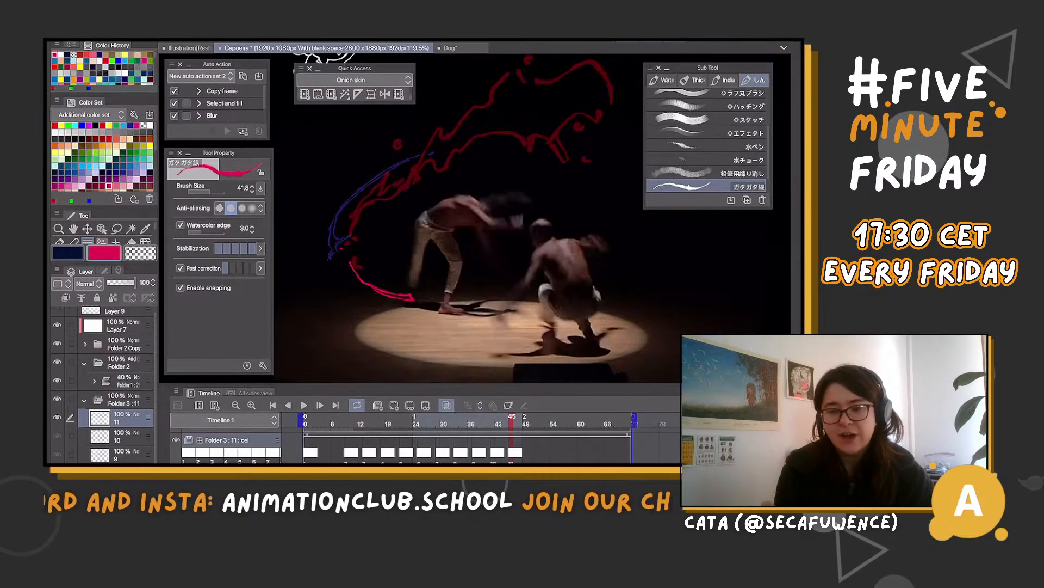
{"action": "key", "text": "Left"}
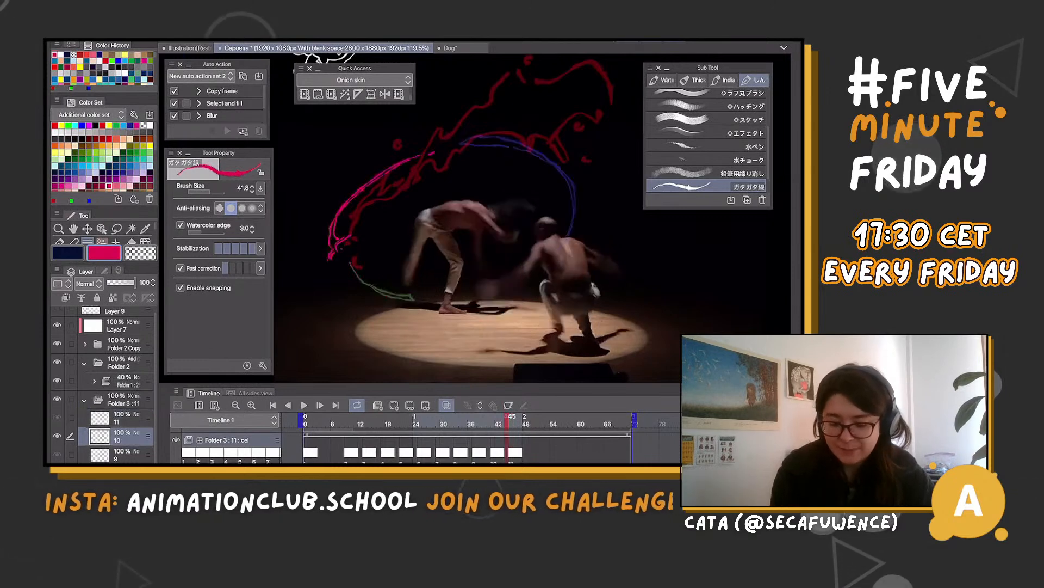
Rotate cel 11's magenta curve slightly so it lines up with the tip of cel 10's arc
{"action": "key", "text": "Left"}
{"action": "key", "text": "Right"}
{"action": "key", "text": "Right"}
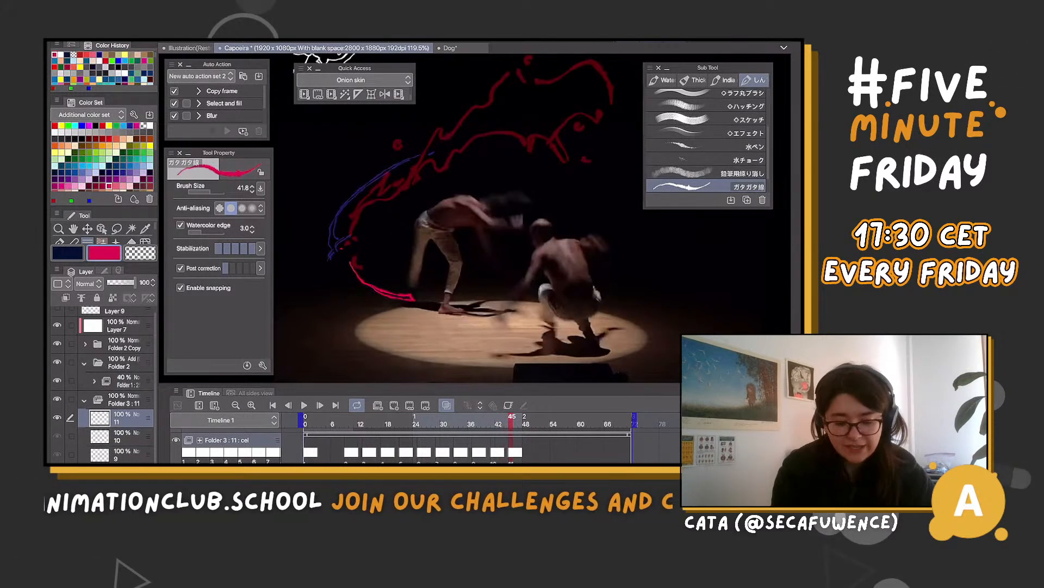
{"action": "key", "text": "ctrl+t"}
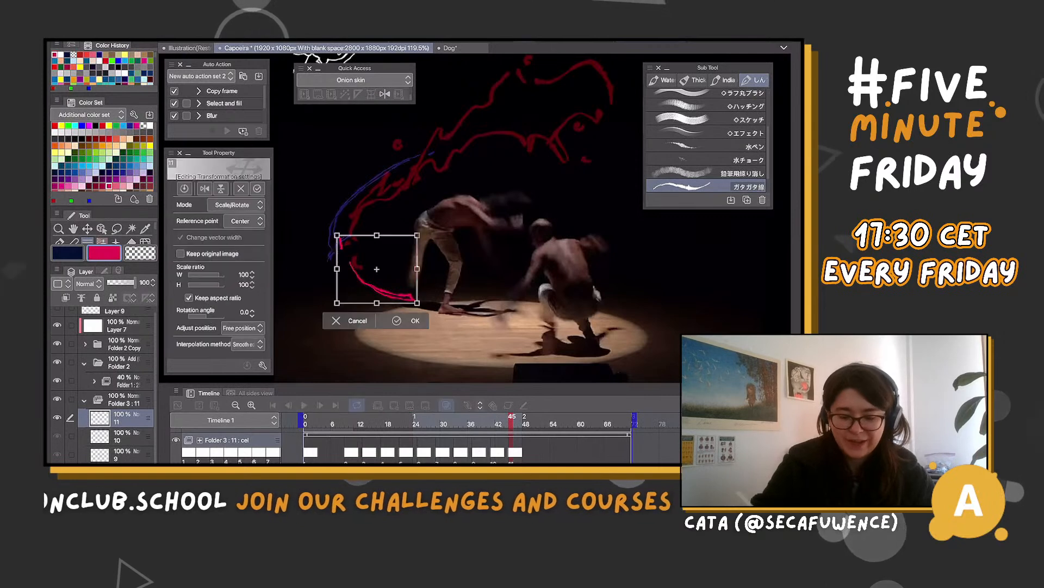
{"action": "mouse_move", "coordinate": [425, 299]}
{"action": "left_mouse_down"}
{"action": "mouse_move", "coordinate": [395, 293]}
{"action": "mouse_move", "coordinate": [426, 298]}
{"action": "left_mouse_up"}
{"action": "key", "text": "Return"}
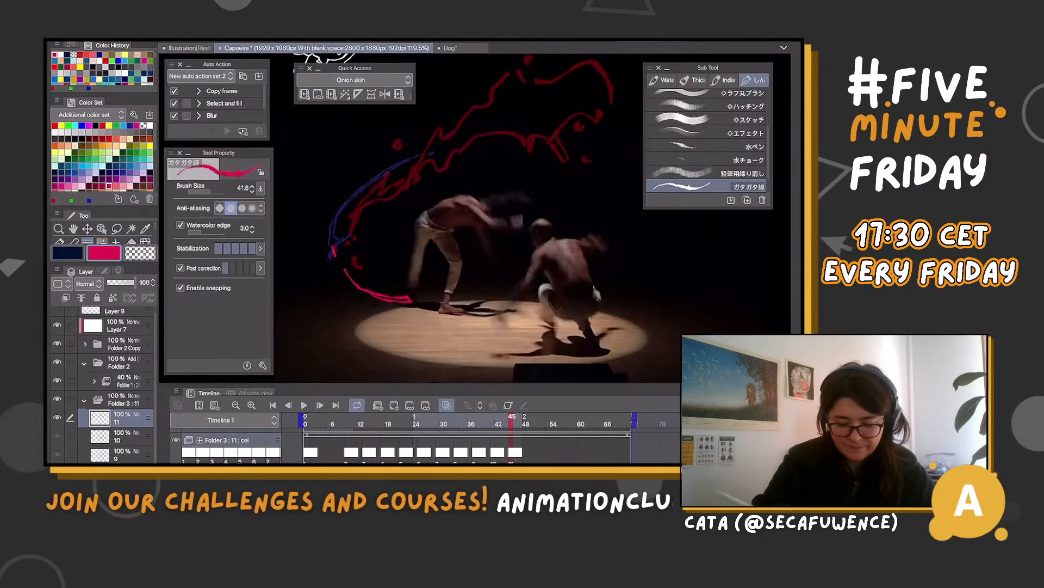
Step back to frame 26 and forward again to examine how the magenta arc flows from cel to cel
{"action": "key", "text": "Left"}
{"action": "key", "text": "Left"}
{"action": "key", "text": "Left"}
{"action": "key", "text": "Left"}
{"action": "key", "text": "Left"}
{"action": "key", "text": "Left"}
{"action": "key", "text": "Left"}
{"action": "key", "text": "Left"}
{"action": "key", "text": "Left"}
{"action": "key", "text": "Left"}
{"action": "key", "text": "Left"}
{"action": "key", "text": "Left"}
{"action": "key", "text": "Left"}
{"action": "key", "text": "Left"}
{"action": "key", "text": "Left"}
{"action": "key", "text": "Left"}
{"action": "key", "text": "Left"}
{"action": "key", "text": "Left"}
{"action": "key", "text": "Left"}
{"action": "key", "text": "Left"}
{"action": "key", "text": "Left"}
{"action": "key", "text": "Left"}
{"action": "key", "text": "Left"}
{"action": "key", "text": "Left"}
{"action": "key", "text": "Left"}
{"action": "key", "text": "Left"}
{"action": "key", "text": "Left"}
{"action": "key", "text": "Left"}
{"action": "key", "text": "Left"}
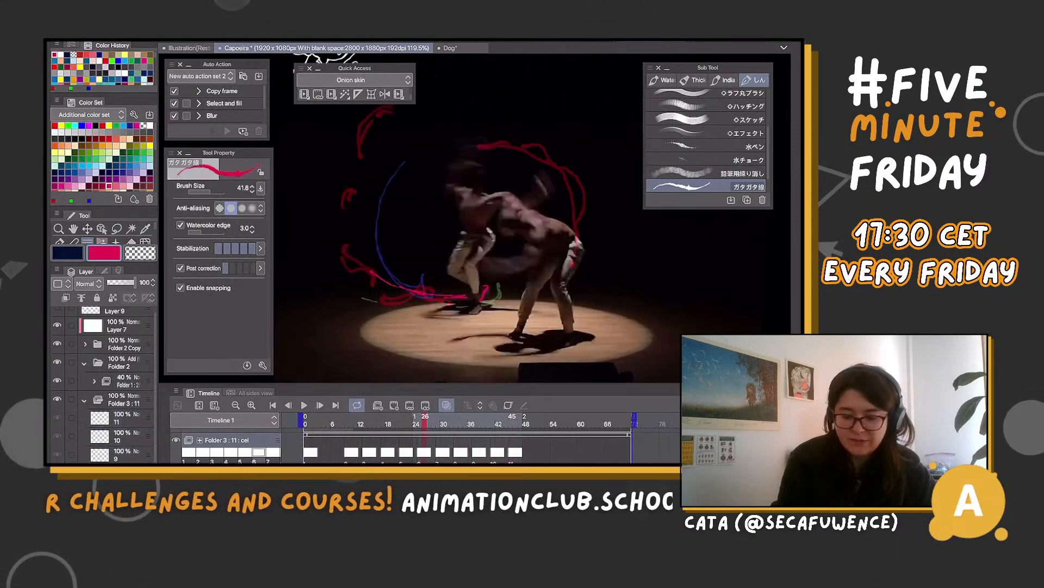
{"action": "key", "text": "Right"}
{"action": "key", "text": "Right"}
{"action": "key", "text": "Right"}
{"action": "key", "text": "Right"}
{"action": "key", "text": "Right"}
{"action": "key", "text": "Right"}
{"action": "key", "text": "Right"}
{"action": "key", "text": "Right"}
{"action": "key", "text": "Right"}
{"action": "key", "text": "Right"}
{"action": "key", "text": "Right"}
{"action": "key", "text": "Right"}
{"action": "key", "text": "Right"}
{"action": "key", "text": "Right"}
{"action": "key", "text": "Right"}
{"action": "key", "text": "Right"}
{"action": "key", "text": "Right"}
{"action": "key", "text": "Right"}
{"action": "key", "text": "Right"}
{"action": "key", "text": "Right"}
{"action": "key", "text": "Right"}
{"action": "key", "text": "Right"}
{"action": "key", "text": "Right"}
{"action": "key", "text": "Right"}
{"action": "key", "text": "Right"}
{"action": "key", "text": "Right"}
{"action": "key", "text": "Right"}
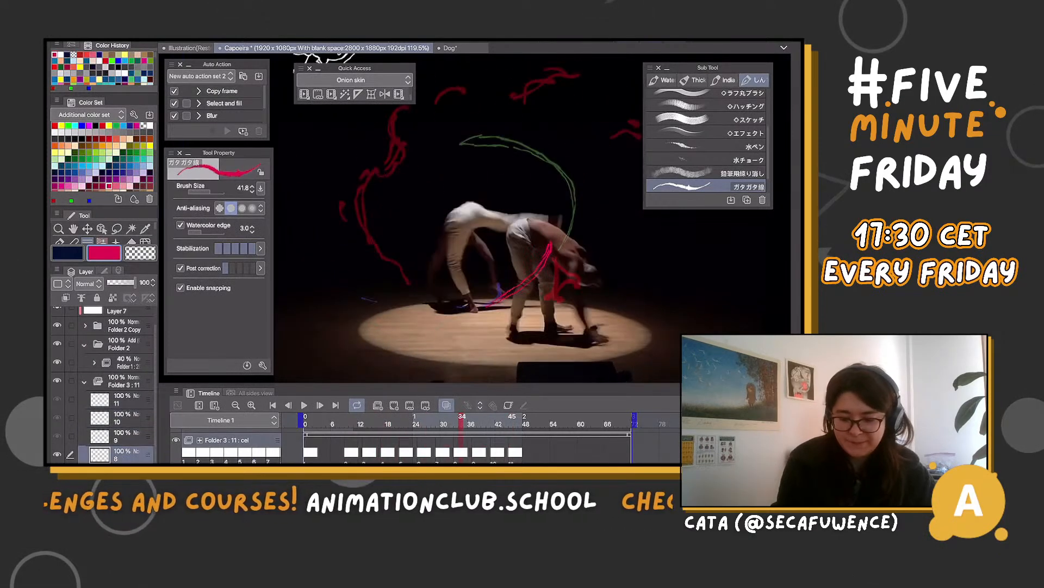
Rotate cel 10's magenta arc by -1.3 degrees at frame 41 to align it with the neighbouring cels' curves
{"action": "key", "text": "Left"}
{"action": "key", "text": "Left"}
{"action": "key", "text": "Left"}
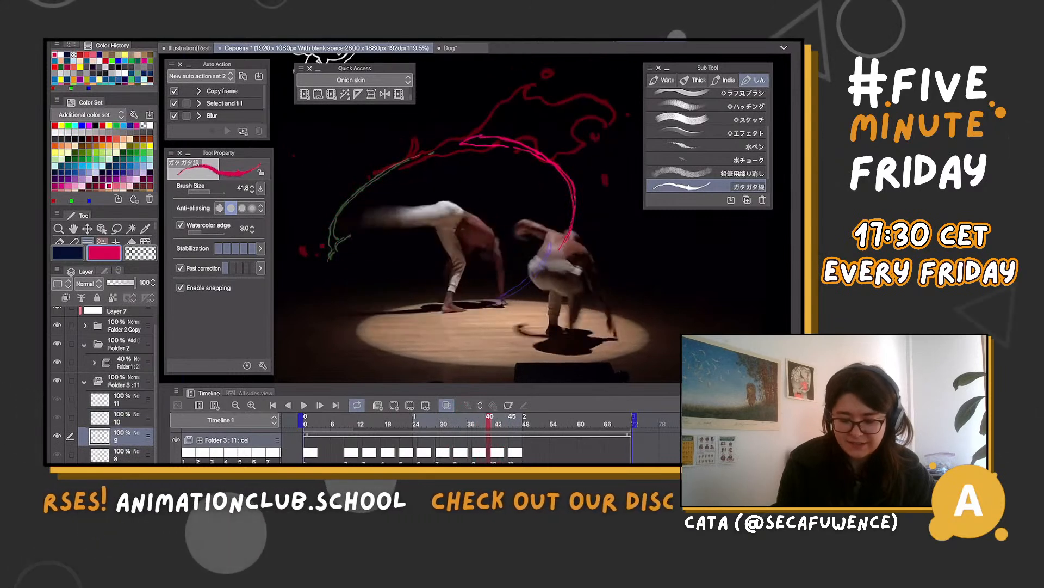
{"action": "key", "text": "Right"}
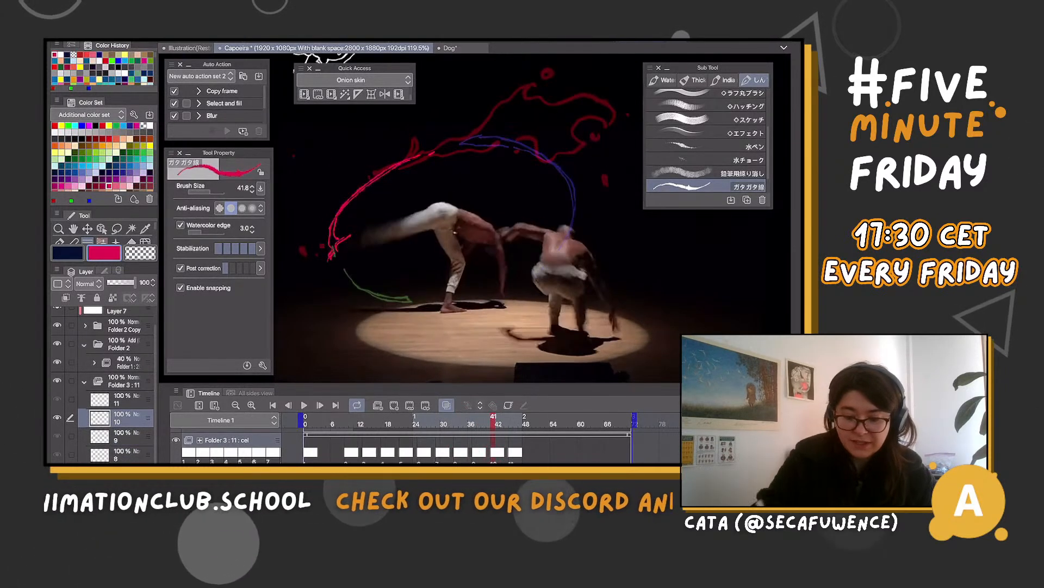
{"action": "key", "text": "ctrl+t"}
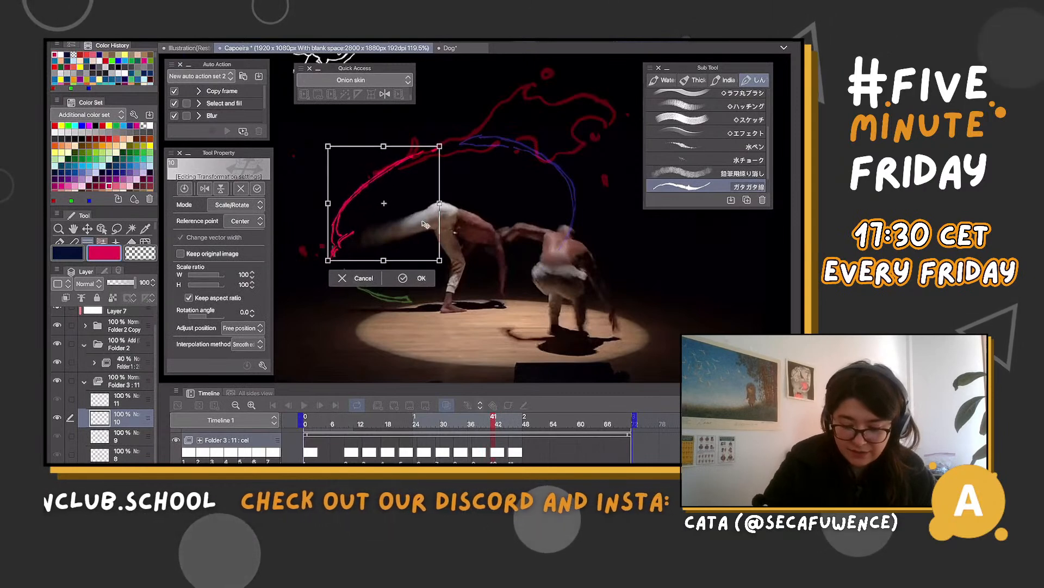
{"action": "left_click_drag", "start_coordinate": [467, 190], "coordinate": [469, 189]}
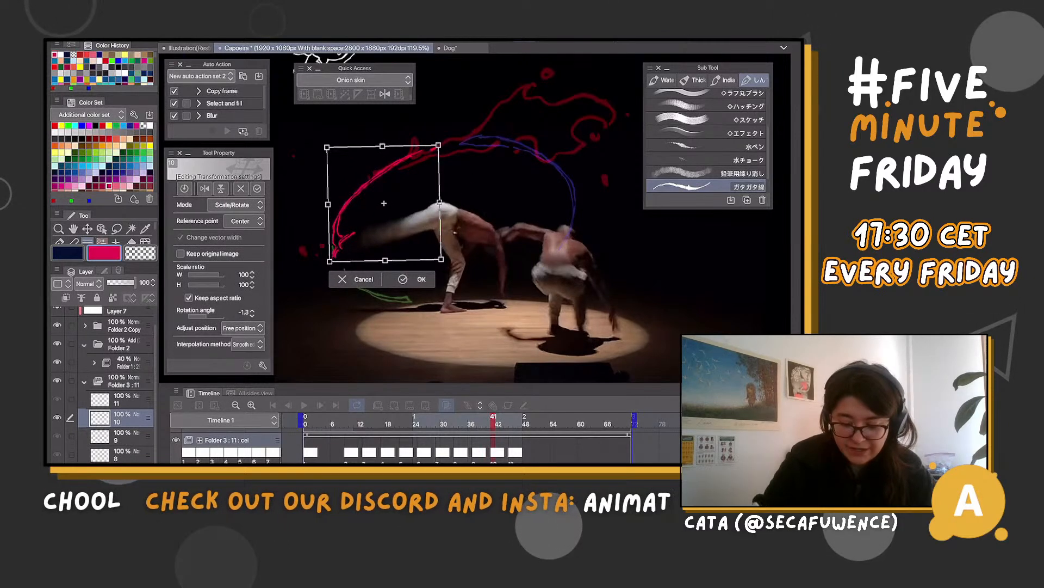
{"action": "key", "text": "Return"}
Add cel 12 at frame 49 and draw a short pointed magenta tip from cel 11's end to the standing dancer's foot
{"action": "key", "text": "space"}
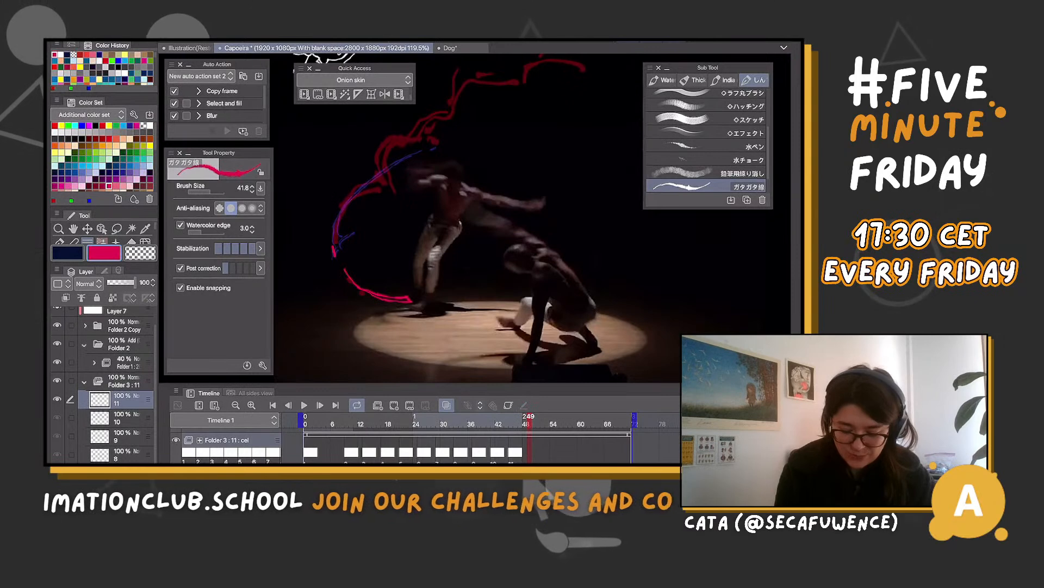
{"action": "key", "text": "alt+n"}
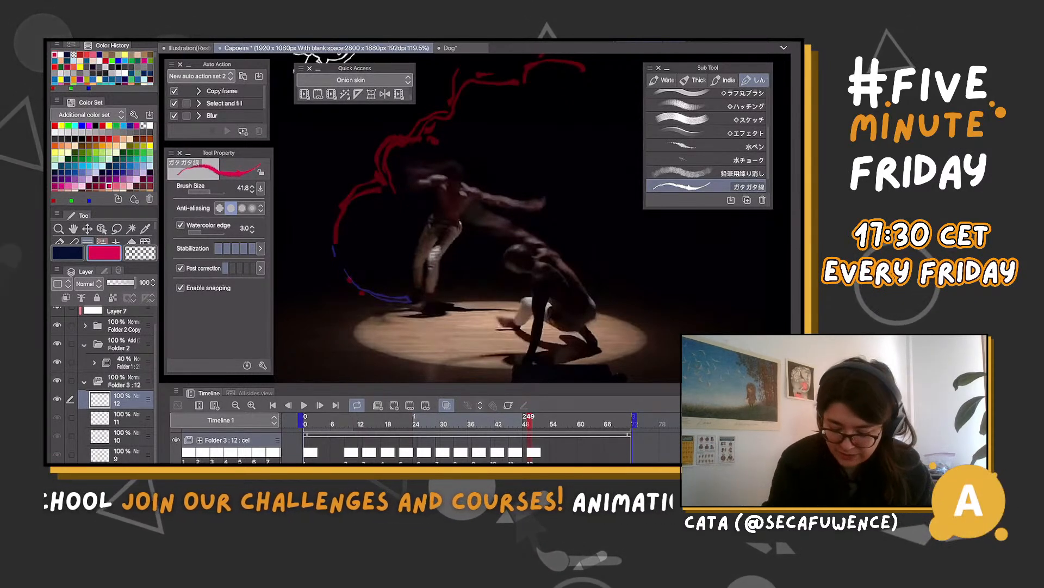
{"action": "mouse_move", "coordinate": [417, 296]}
{"action": "left_mouse_down"}
{"action": "mouse_move", "coordinate": [429, 302]}
{"action": "mouse_move", "coordinate": [398, 300]}
{"action": "left_mouse_up"}
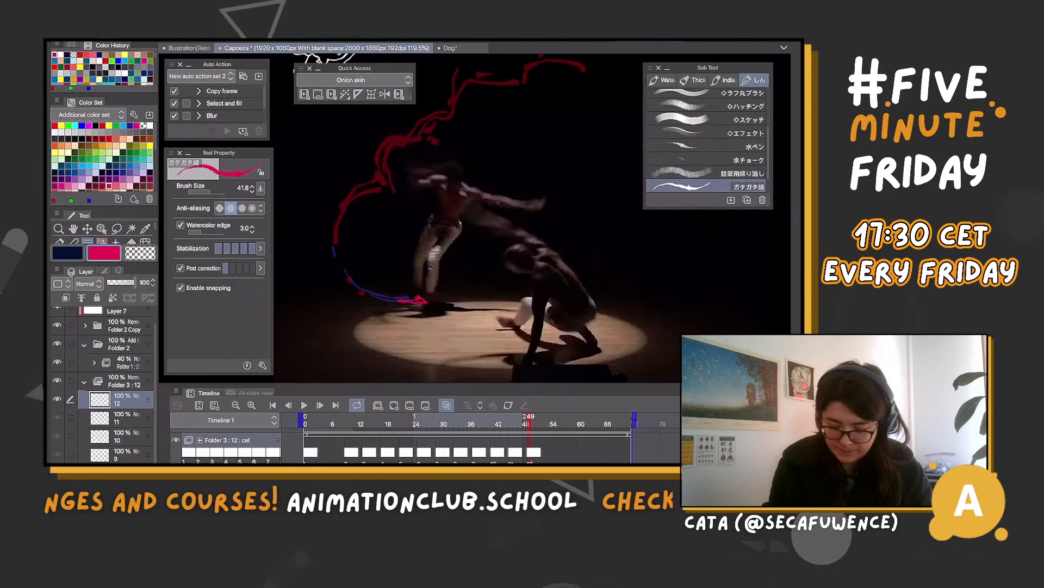
Add cel 13 at frame 53 and draw a tiny magenta dot beside the standing dancer's foot
{"action": "key", "text": "Right"}
{"action": "key", "text": "Right"}
{"action": "key", "text": "Right"}
{"action": "key", "text": "Right"}
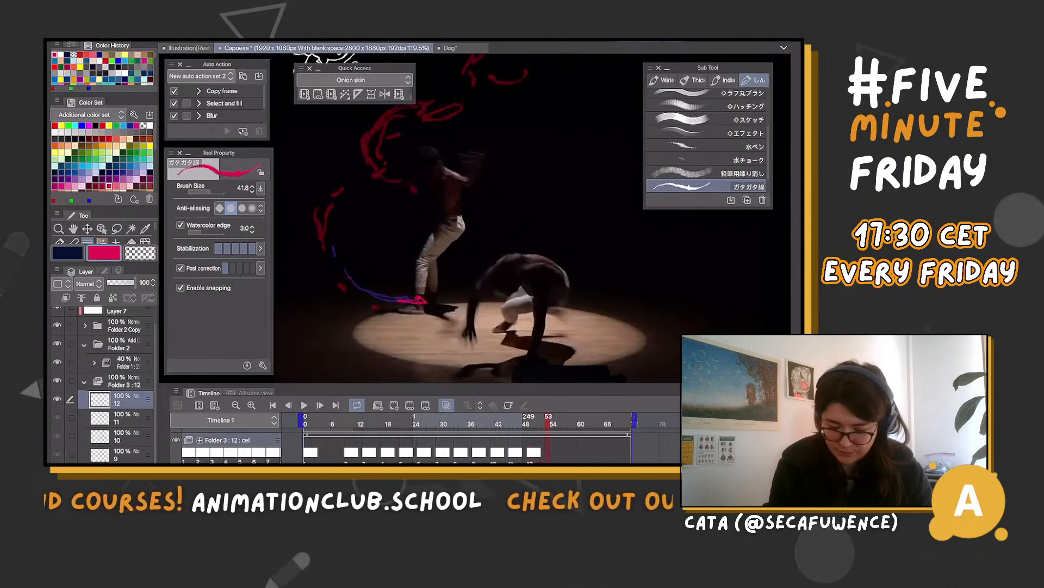
{"action": "key", "text": "Left"}
{"action": "key", "text": "Right"}
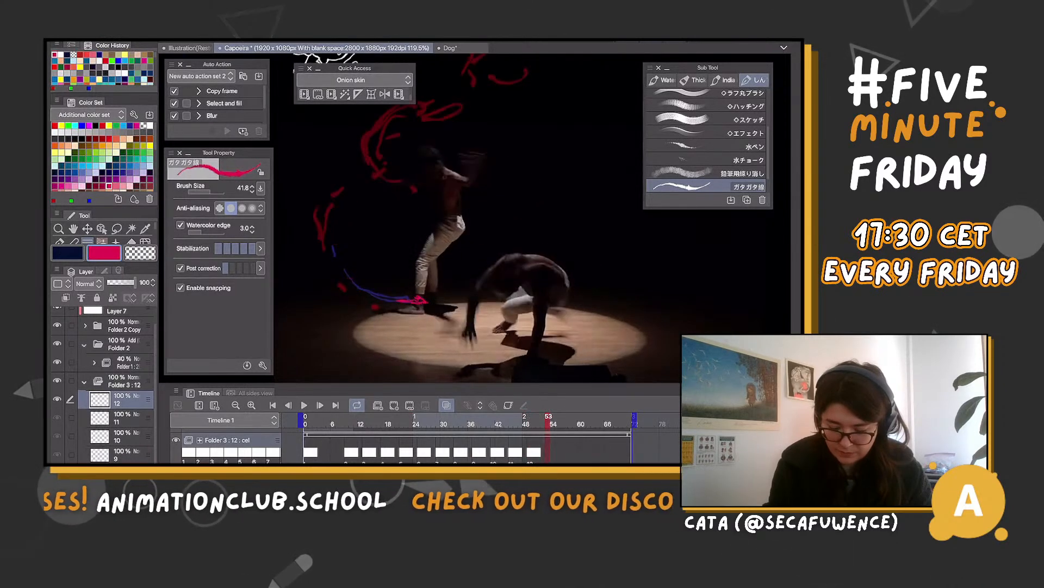
{"action": "key", "text": "alt+n"}
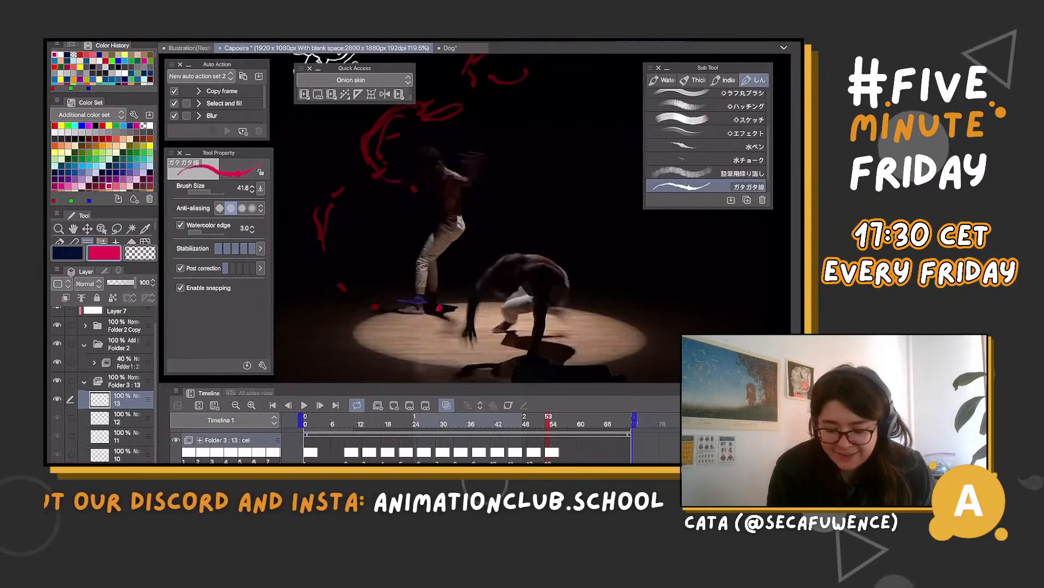
Add a blank cel 14 at frame 57 to Folder 3
{"action": "key", "text": "Right"}
{"action": "key", "text": "Right"}
{"action": "key", "text": "Right"}
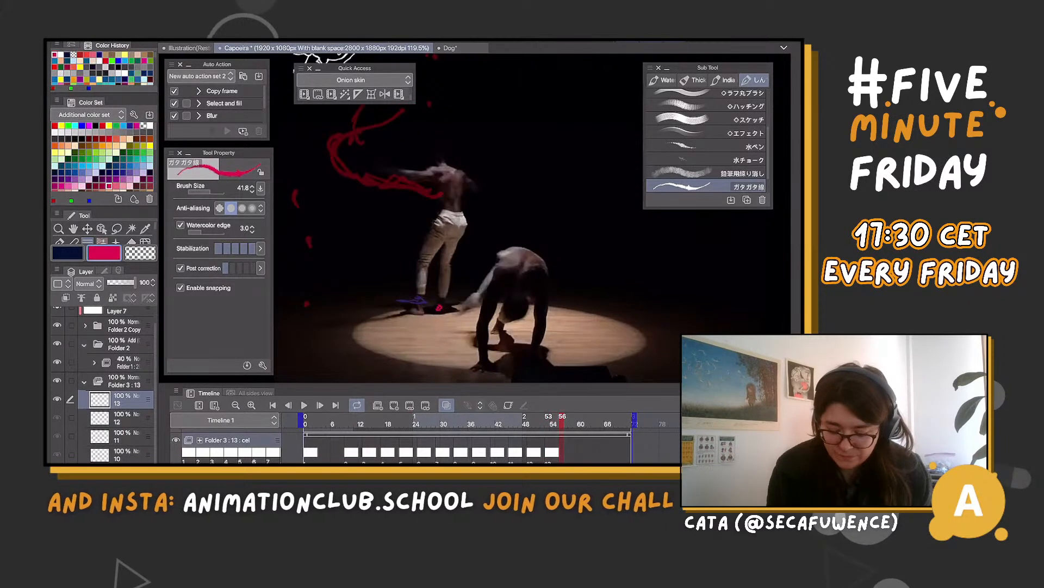
{"action": "key", "text": "Right"}
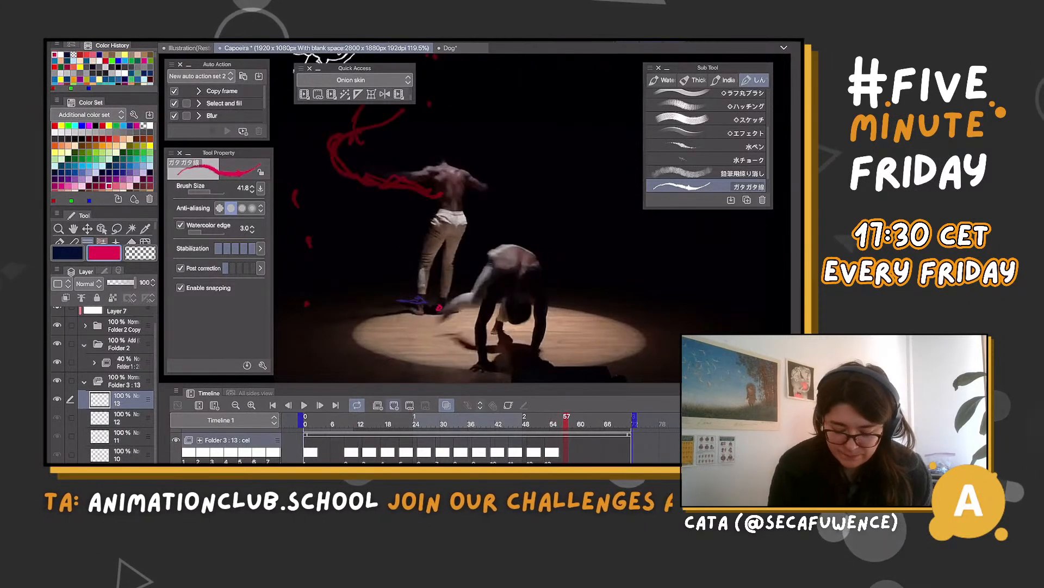
{"action": "left_click", "coordinate": [394, 405]}
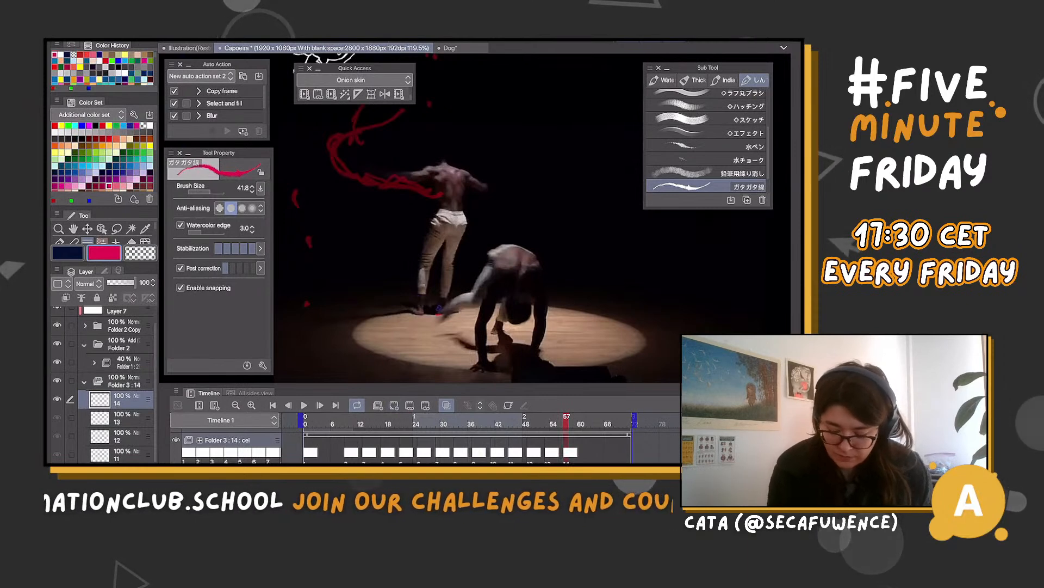
Compare the frames around cels 13 and 14, and add a blank cel 15 at frame 61
{"action": "key", "text": "Left"}
{"action": "key", "text": "Left"}
{"action": "key", "text": "Right"}
{"action": "key", "text": "Right"}
{"action": "key", "text": "Right"}
{"action": "key", "text": "Right"}
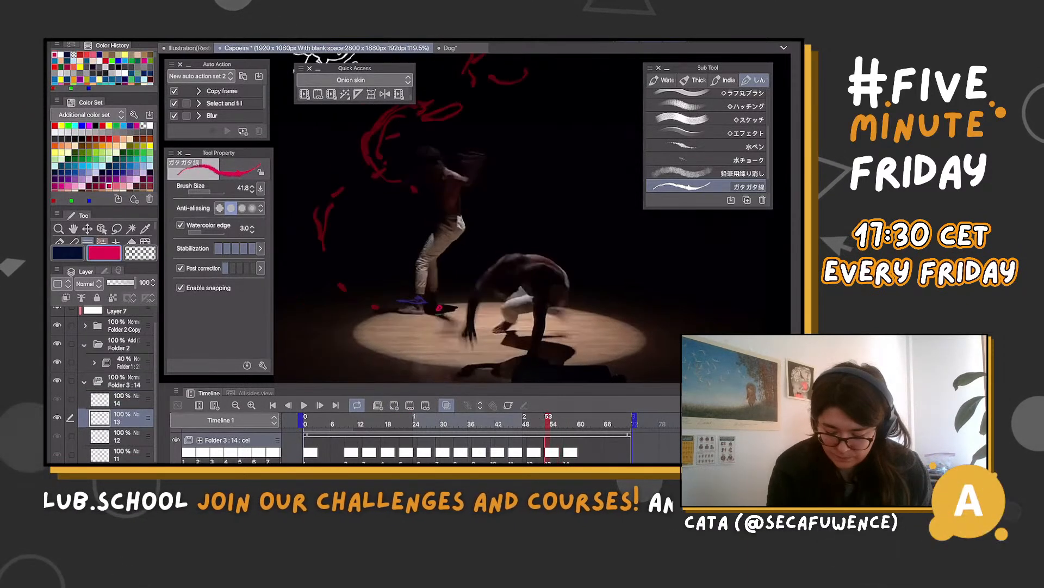
{"action": "key", "text": "Right"}
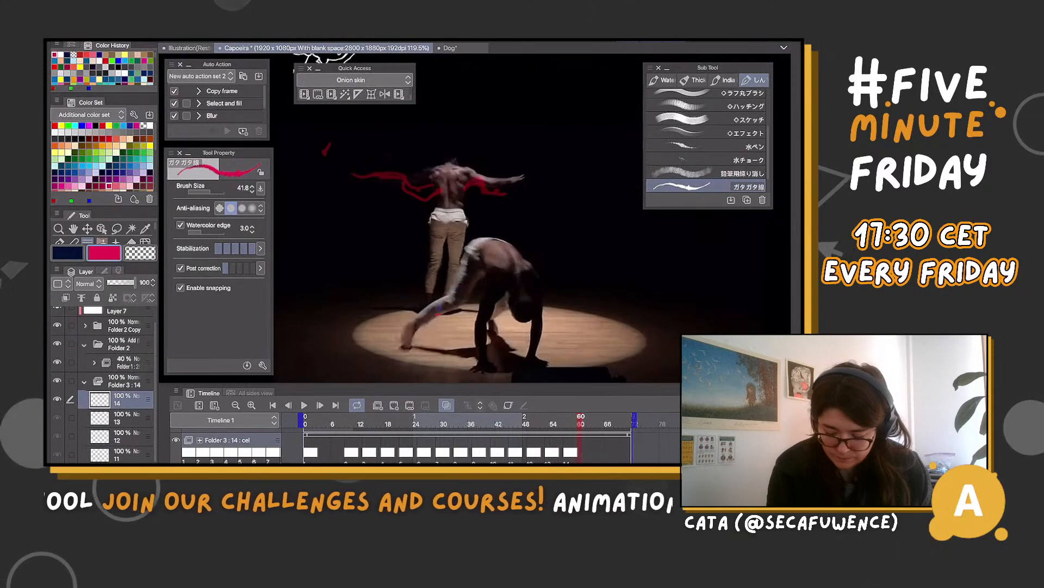
{"action": "key", "text": "Right"}
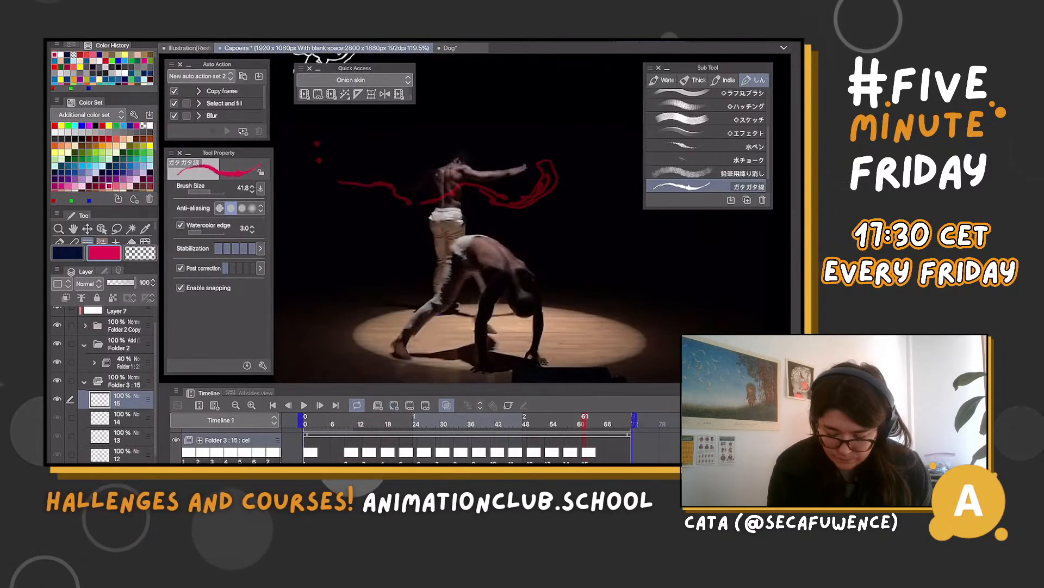
Step from frame 65 back to frame 48 to examine the magenta shapes against the dancers' poses
{"action": "key", "text": "Right"}
{"action": "key", "text": "Right"}
{"action": "key", "text": "Right"}
{"action": "key", "text": "Right"}
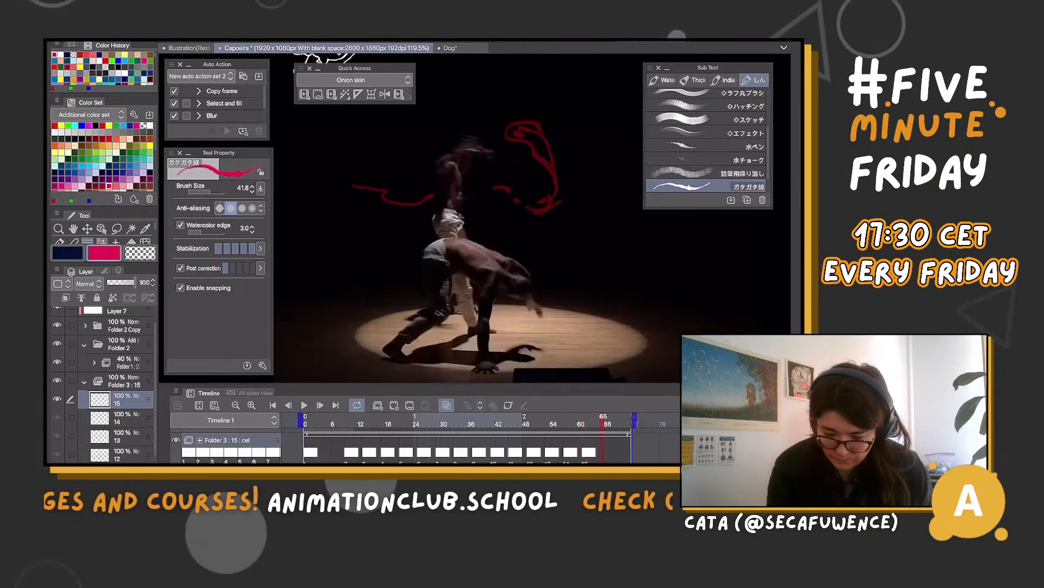
{"action": "key", "text": "Left"}
{"action": "key", "text": "Left"}
{"action": "key", "text": "Left"}
{"action": "key", "text": "Left"}
{"action": "key", "text": "Left"}
{"action": "key", "text": "Left"}
{"action": "key", "text": "Left"}
{"action": "key", "text": "Left"}
{"action": "key", "text": "Left"}
{"action": "key", "text": "Left"}
{"action": "key", "text": "Left"}
{"action": "key", "text": "Left"}
{"action": "key", "text": "Left"}
{"action": "key", "text": "Left"}
{"action": "key", "text": "Left"}
{"action": "key", "text": "Left"}
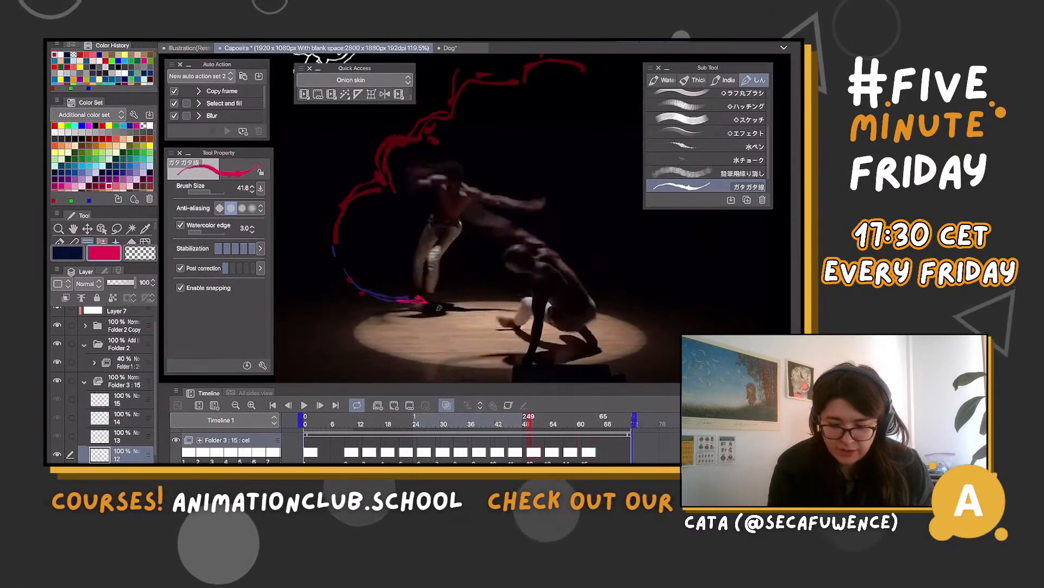
{"action": "key", "text": "Left"}
{"action": "key", "text": "Left"}
{"action": "key", "text": "Left"}
{"action": "key", "text": "Left"}
{"action": "key", "text": "Left"}
{"action": "key", "text": "Left"}
{"action": "key", "text": "Left"}
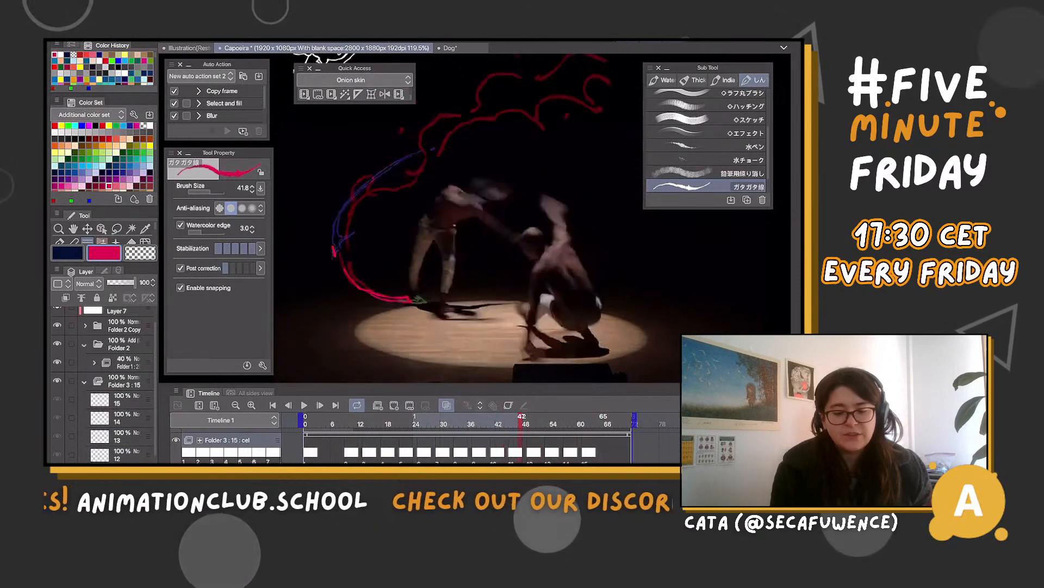
Try a small magenta ellipse with a downward arrow beside the standing dancer's head on cel 12
{"action": "key", "text": "Right"}
{"action": "key", "text": "Right"}
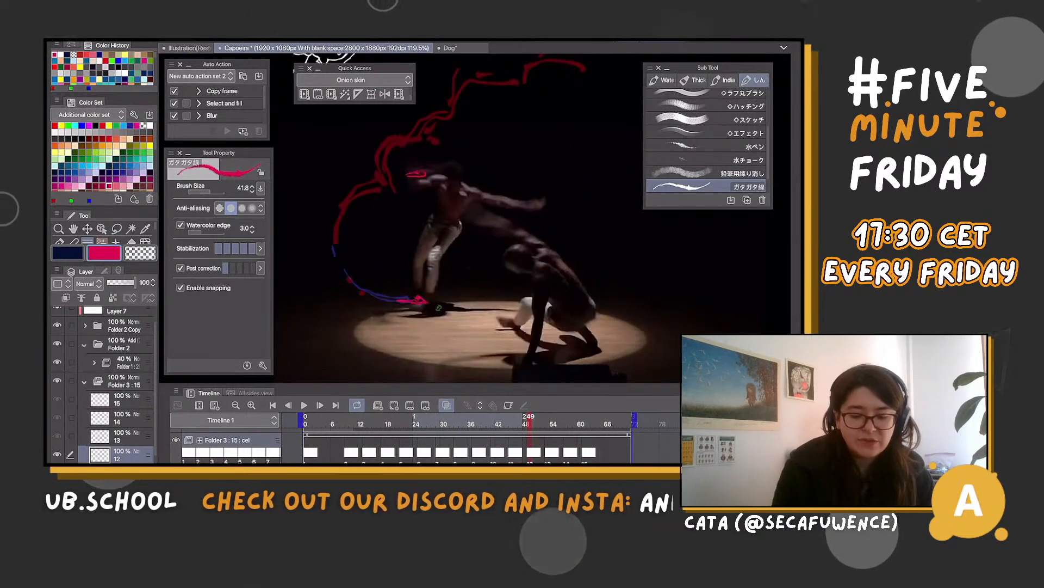
{"action": "key", "text": "Left"}
{"action": "key", "text": "Left"}
{"action": "key", "text": "Left"}
{"action": "key", "text": "Left"}
{"action": "key", "text": "Left"}
{"action": "key", "text": "Left"}
{"action": "key", "text": "Left"}
{"action": "key", "text": "Left"}
{"action": "key", "text": "Left"}
{"action": "key", "text": "Left"}
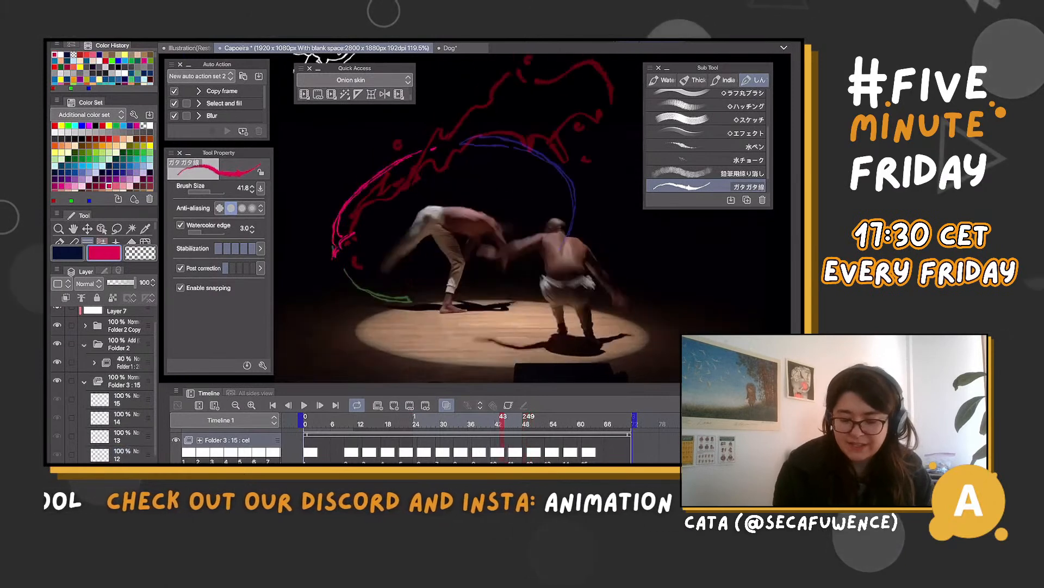
{"action": "key", "text": "Right"}
{"action": "key", "text": "Right"}
{"action": "key", "text": "Right"}
{"action": "key", "text": "Right"}
{"action": "key", "text": "Right"}
{"action": "key", "text": "Right"}
{"action": "key", "text": "Right"}
{"action": "key", "text": "Right"}
{"action": "key", "text": "Right"}
{"action": "key", "text": "Right"}
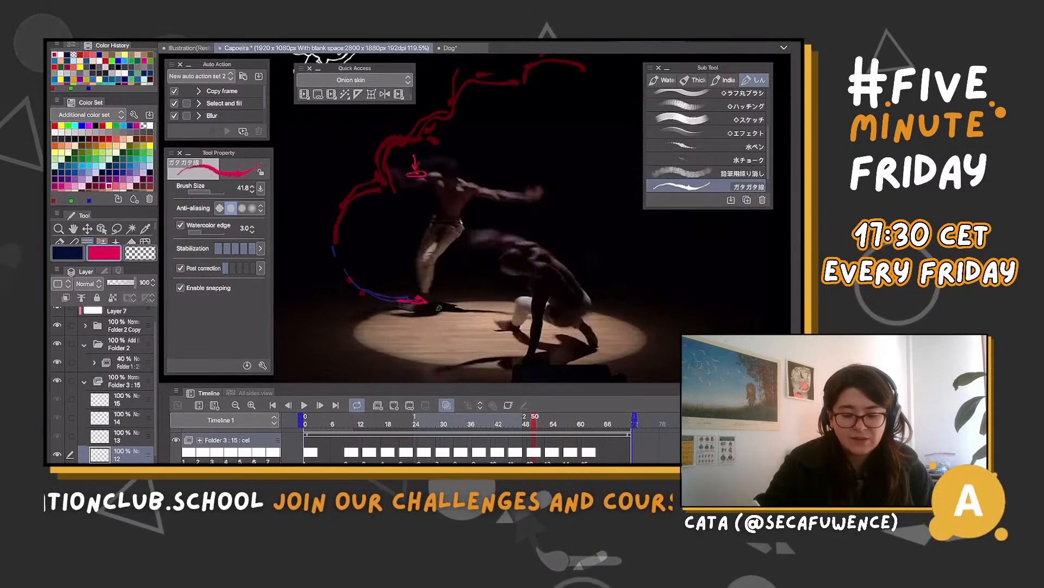
Draw a small crown-shaped magenta splash over the standing dancer's head on cel 11, keeping magenta as the drawing colour
{"action": "left_click_drag", "start_coordinate": [415, 155], "coordinate": [416, 172]}
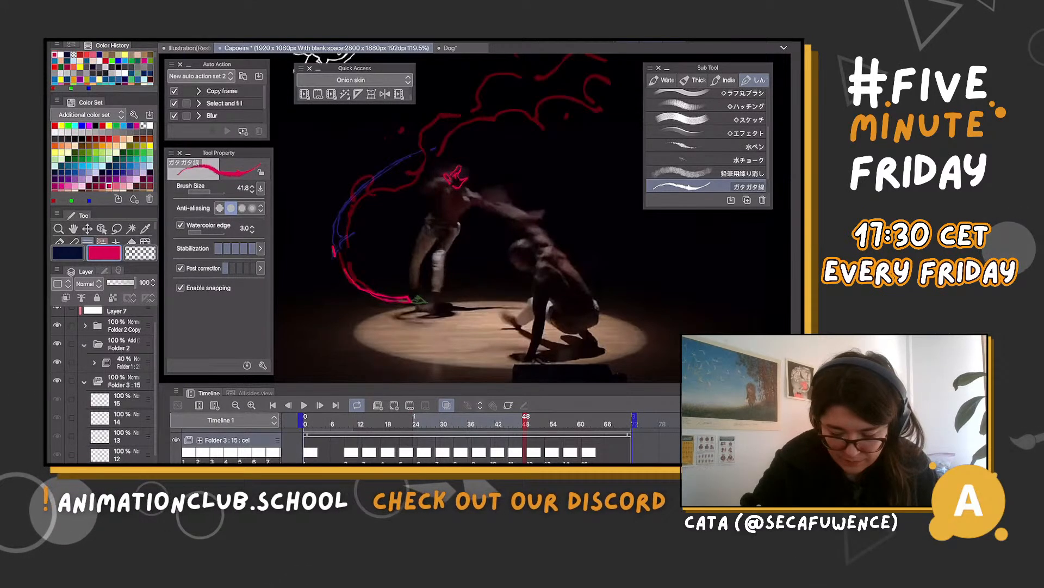
{"action": "key", "text": "c"}
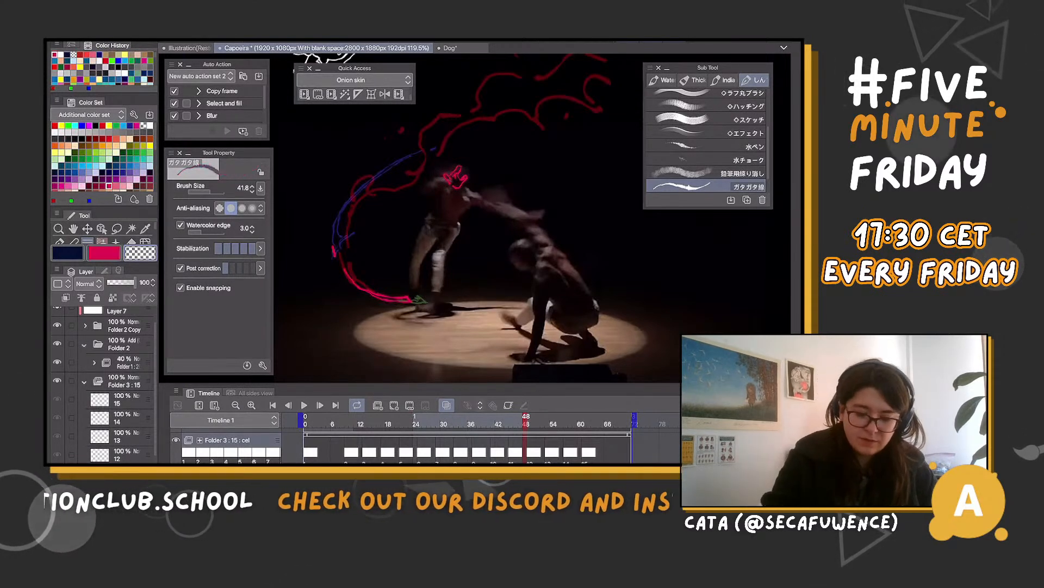
{"action": "key", "text": "c"}
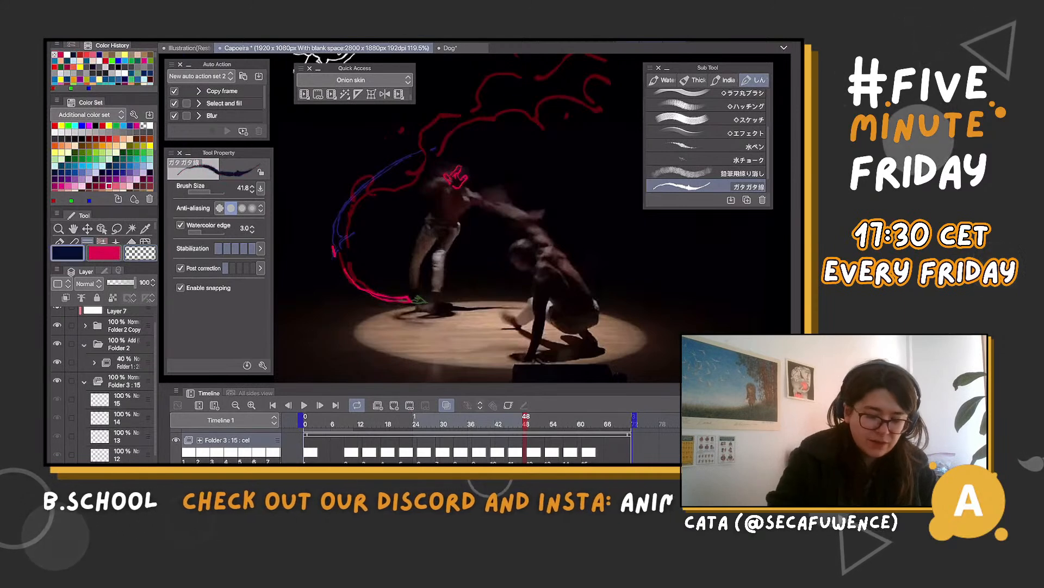
{"action": "key", "text": "x"}
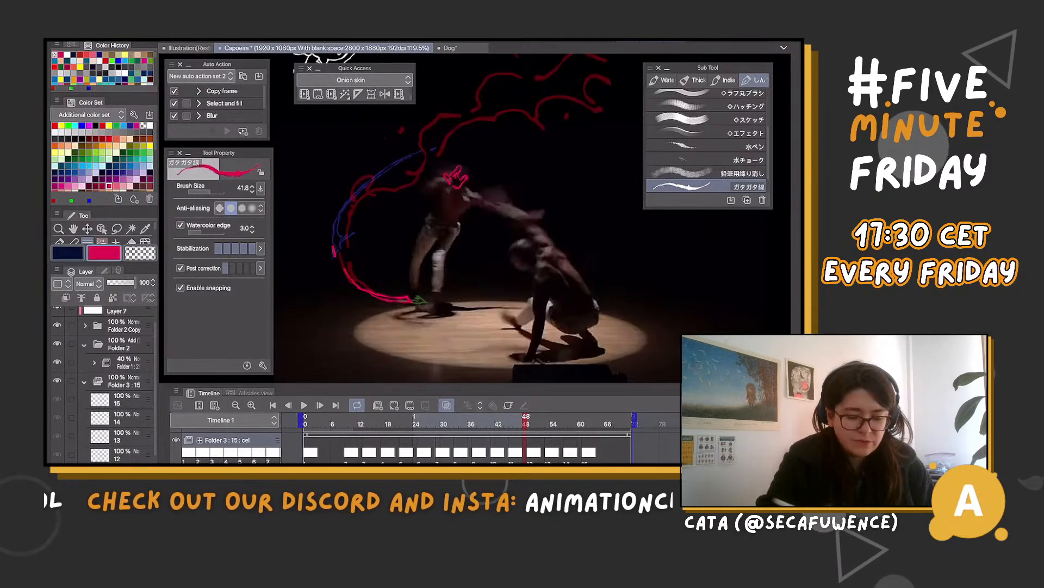
{"action": "scroll", "coordinate": [473, 218], "scroll_direction": "up", "scroll_amount": 5}
{"action": "scroll", "coordinate": [473, 218], "scroll_direction": "up", "scroll_amount": 1}
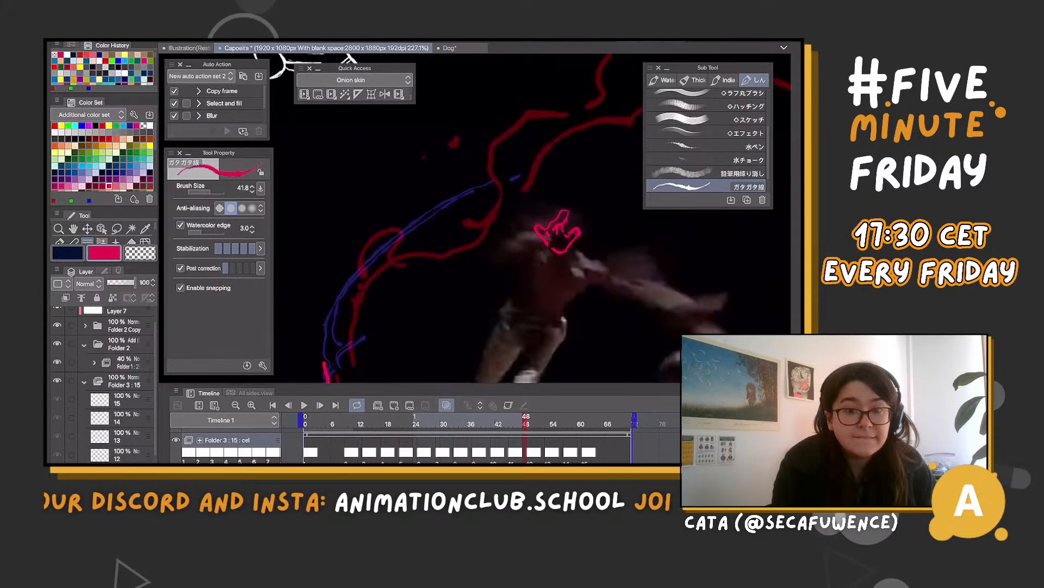
Draw a spiky magenta splash at the standing dancer's hand on cel 12 and a small rounded loop over his upper back on cel 13
{"action": "key", "text": "period"}
{"action": "key", "text": "period"}
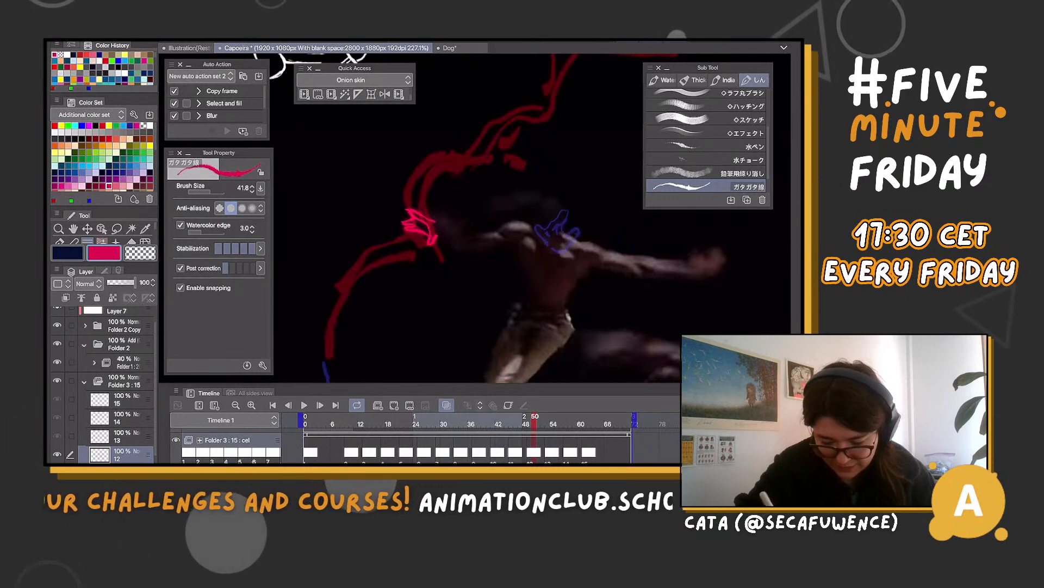
{"action": "left_click_drag", "start_coordinate": [535, 417], "coordinate": [563, 417]}
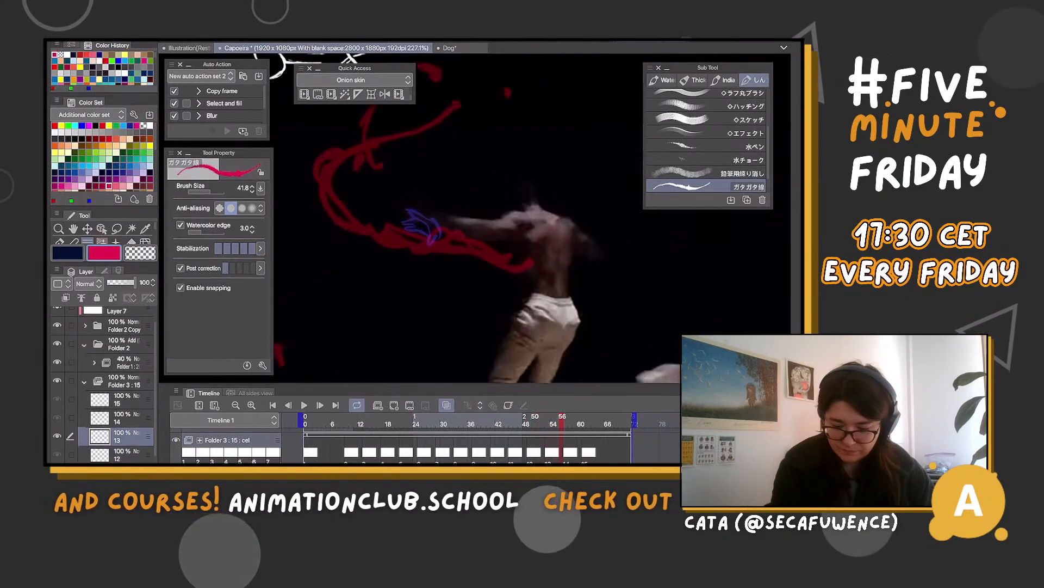
{"action": "left_click_drag", "start_coordinate": [545, 241], "coordinate": [530, 252]}
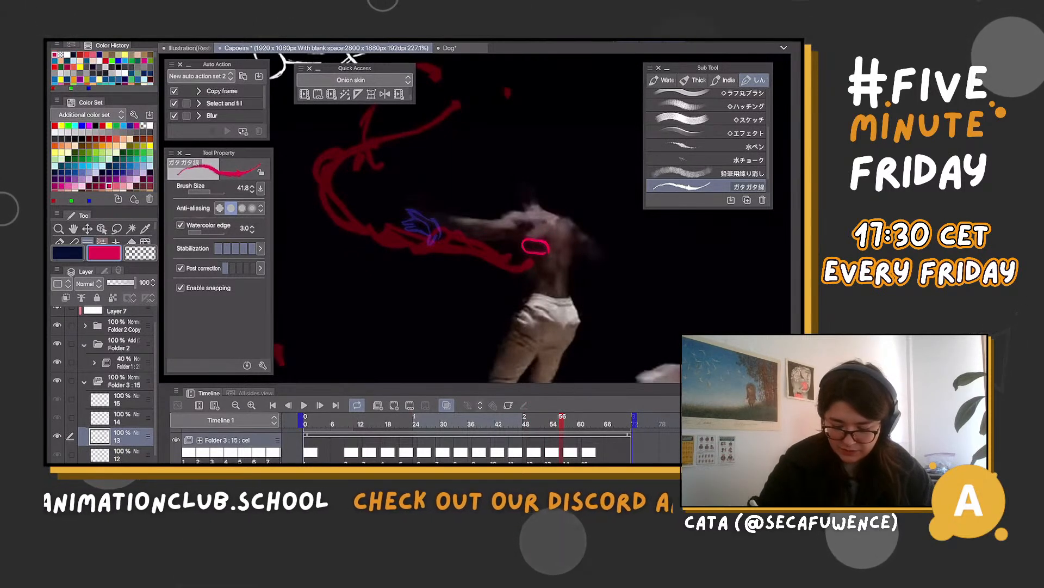
Draw a small magenta oval at the dancer's lowered hand on cel 14 and a thin curved shape along his outstretched hand on cel 15
{"action": "left_click", "coordinate": [540, 418]}
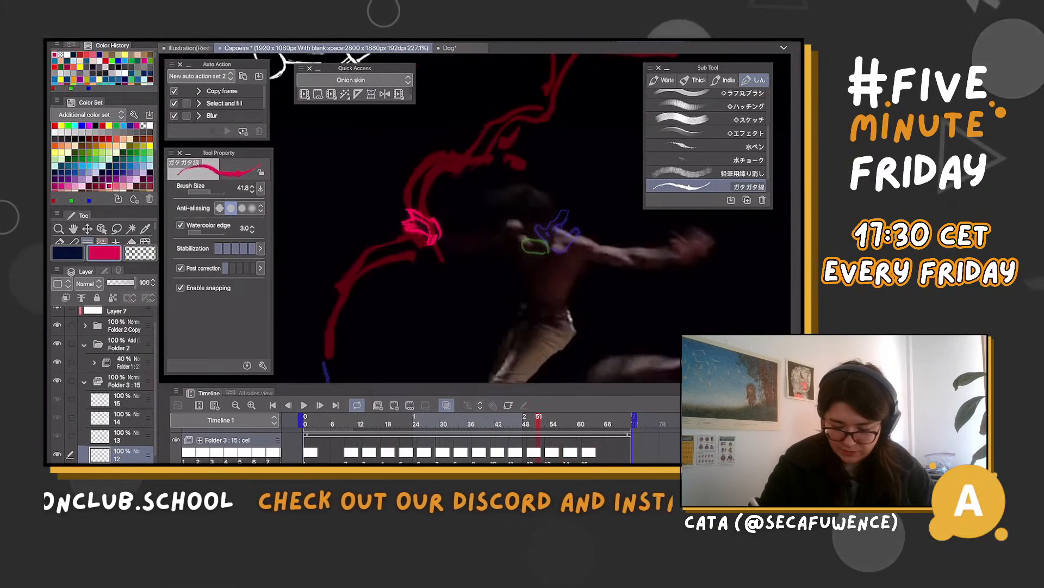
{"action": "left_click", "coordinate": [549, 418]}
{"action": "left_click", "coordinate": [566, 418]}
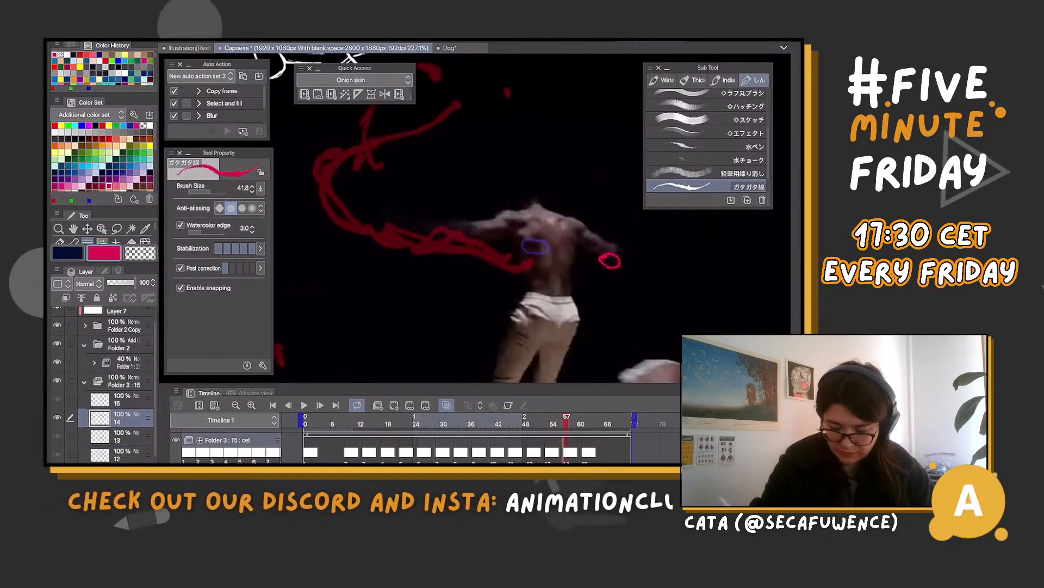
{"action": "key", "text": "period"}
{"action": "left_click_drag", "start_coordinate": [609, 261], "coordinate": [528, 272]}
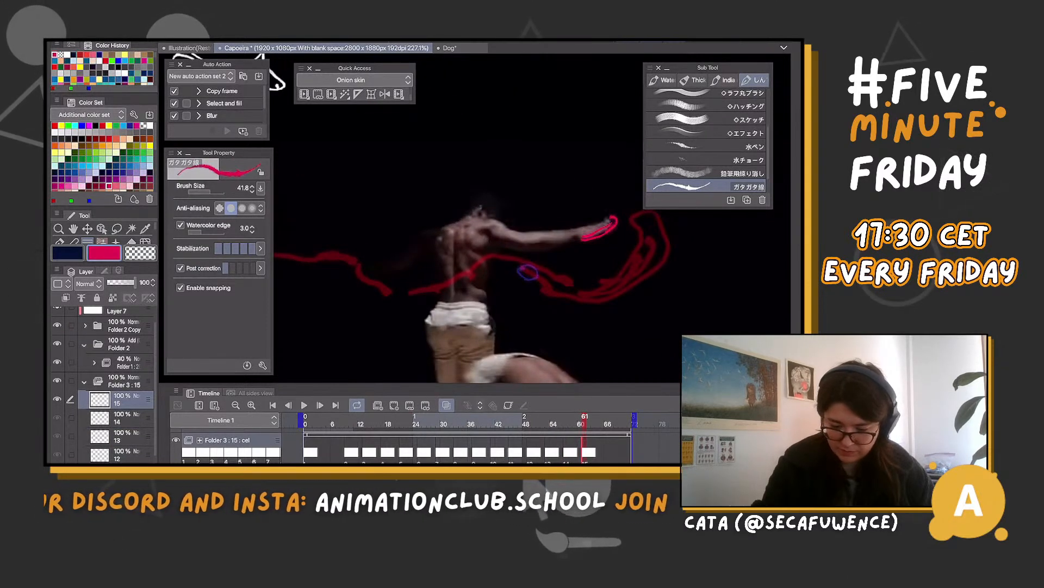
Advance to frame 65 and add a blank cel 16 to Folder 3
{"action": "scroll", "coordinate": [527, 272], "scroll_direction": "down", "scroll_amount": 3}
{"action": "key", "text": "period"}
{"action": "key", "text": "period"}
{"action": "key", "text": "period"}
{"action": "key", "text": "period"}
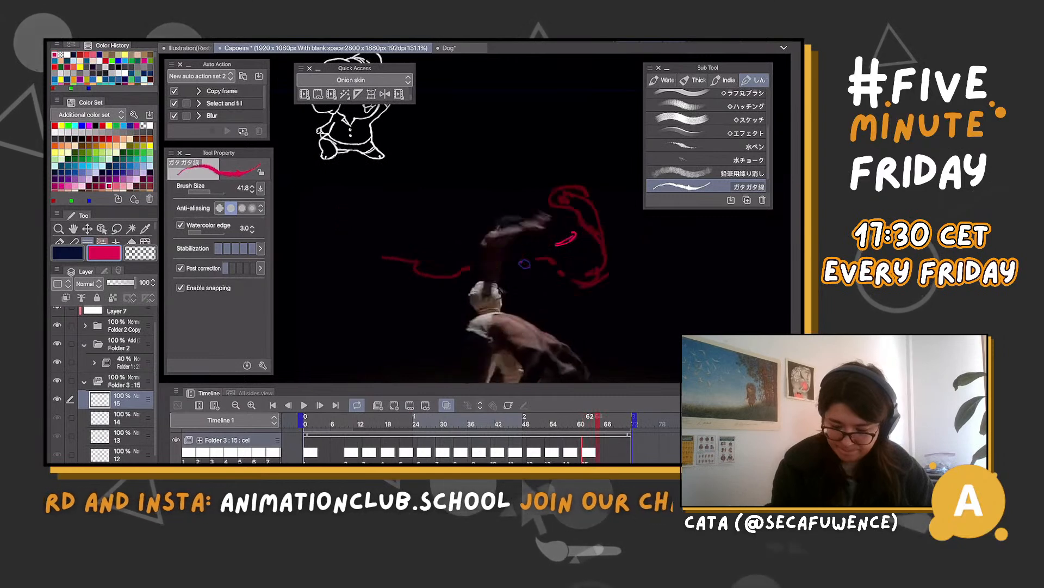
{"action": "key", "text": "n"}
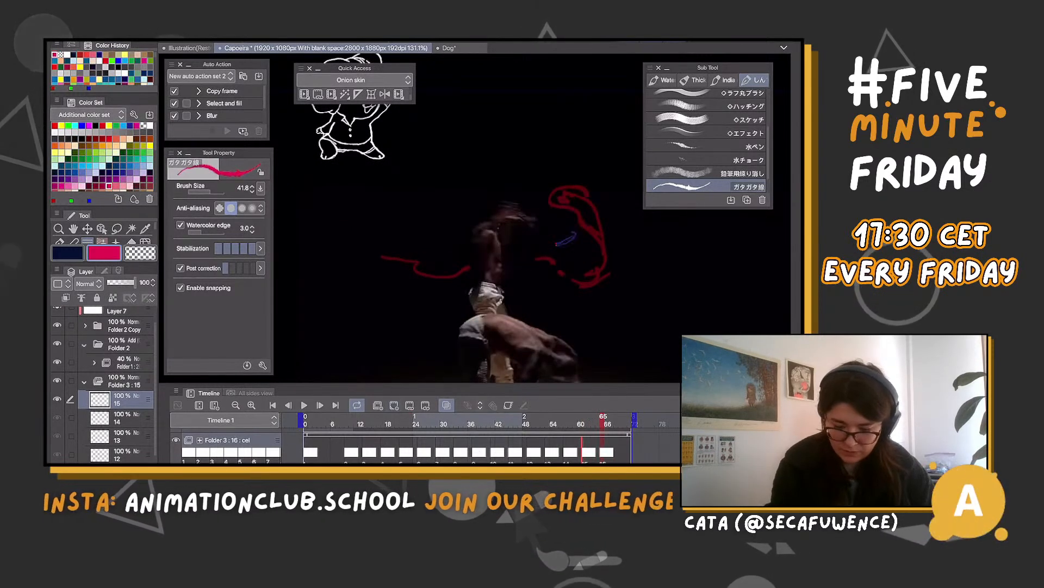
Try a small crown-shaped magenta splash over the standing dancer's head on cel 16
{"action": "scroll", "coordinate": [552, 226], "scroll_direction": "up", "scroll_amount": 3}
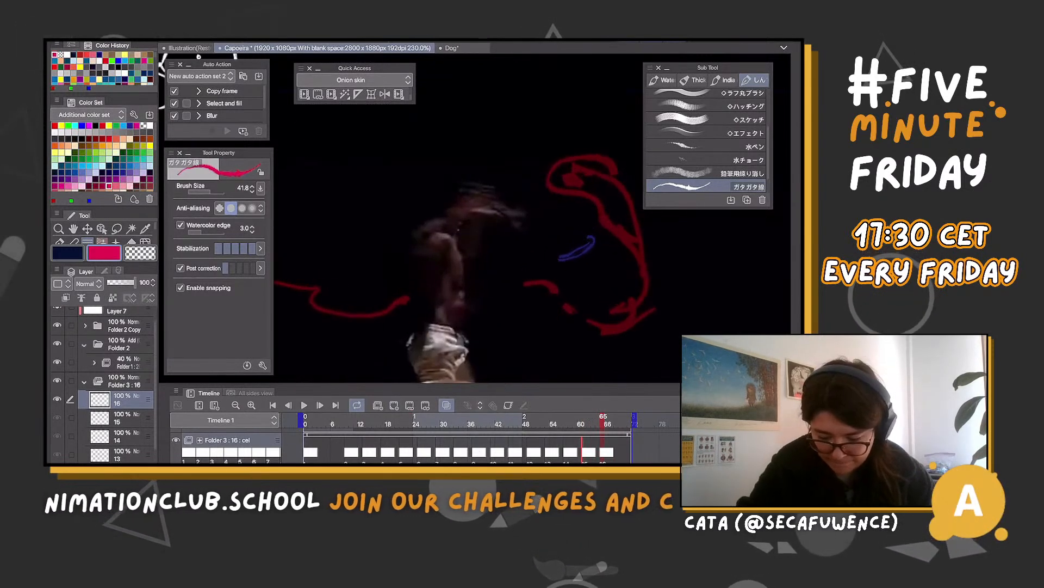
{"action": "mouse_move", "coordinate": [451, 215]}
{"action": "left_mouse_down"}
{"action": "mouse_move", "coordinate": [503, 189]}
{"action": "mouse_move", "coordinate": [471, 218]}
{"action": "left_mouse_up"}
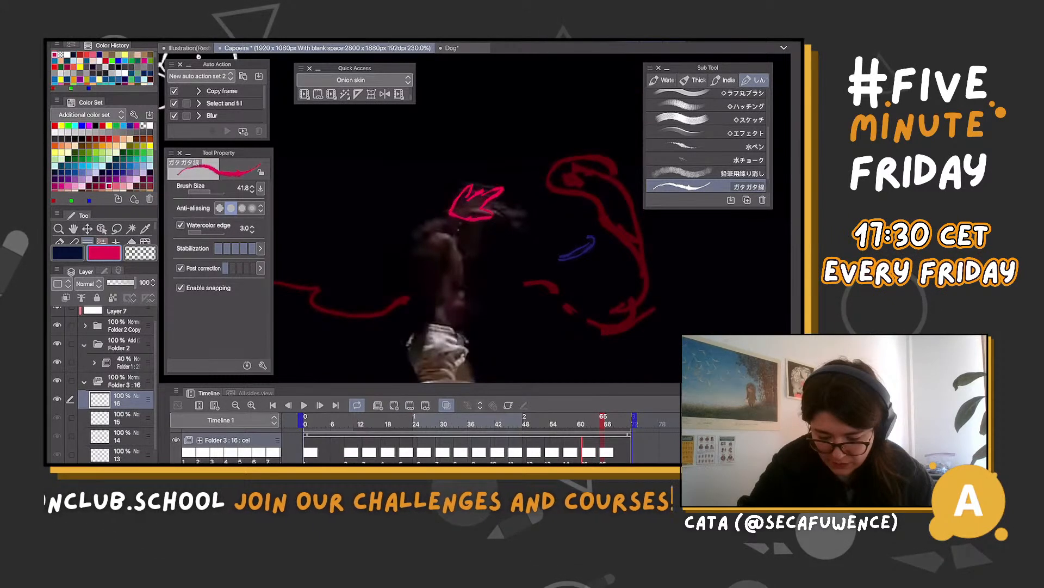
{"action": "key", "text": "ctrl+z"}
{"action": "key", "text": "ctrl+z"}
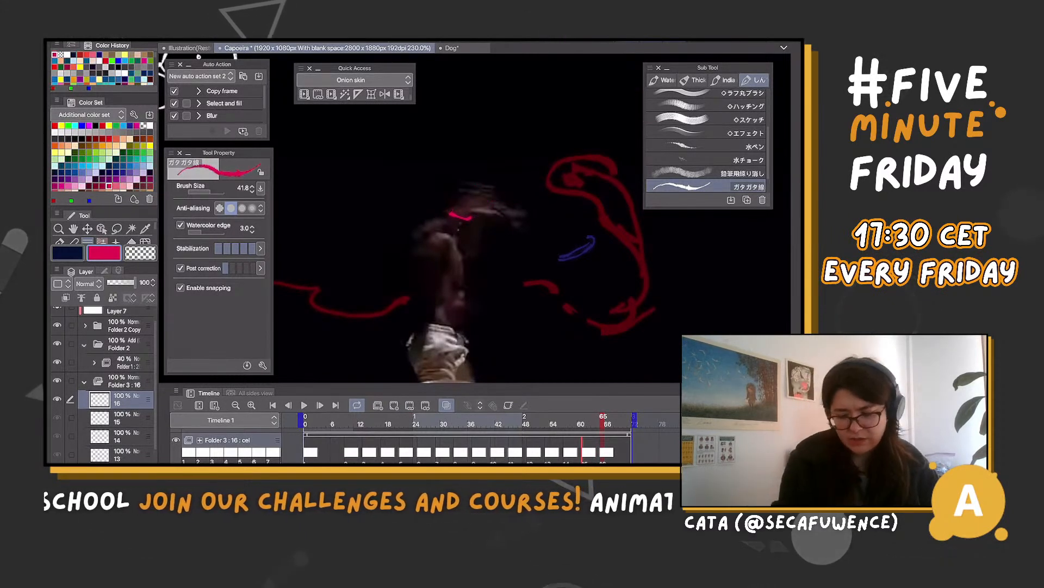
Try a longer magenta shape on cel 16 that follows the dancer's bent arm from the shoulder over to the hand
{"action": "scroll", "coordinate": [544, 162], "scroll_direction": "down", "scroll_amount": 5}
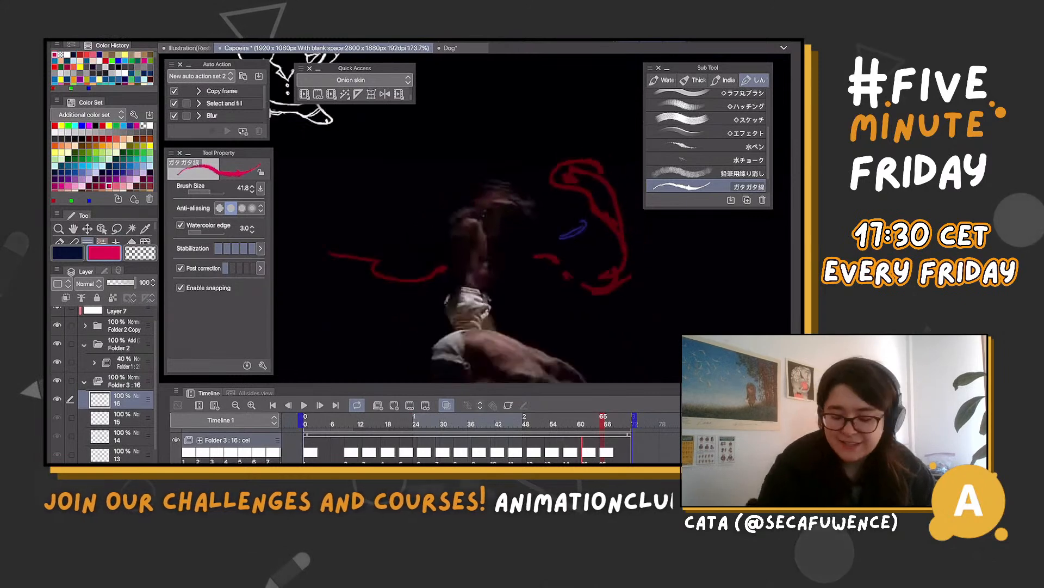
{"action": "scroll", "coordinate": [544, 218], "scroll_direction": "up", "scroll_amount": 1}
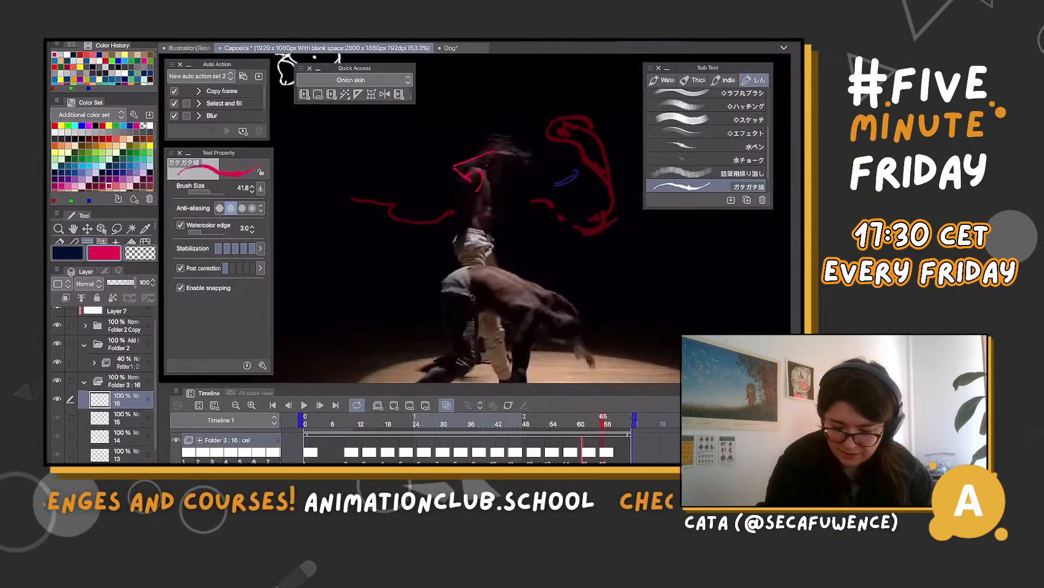
{"action": "left_click_drag", "start_coordinate": [522, 148], "coordinate": [531, 162]}
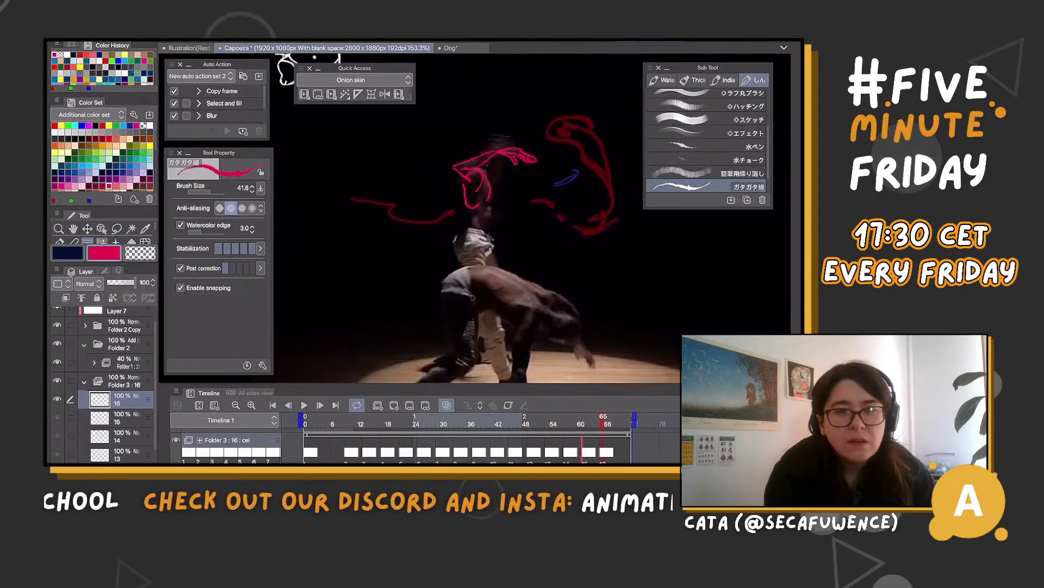
{"action": "scroll", "coordinate": [524, 126], "scroll_direction": "up", "scroll_amount": 4}
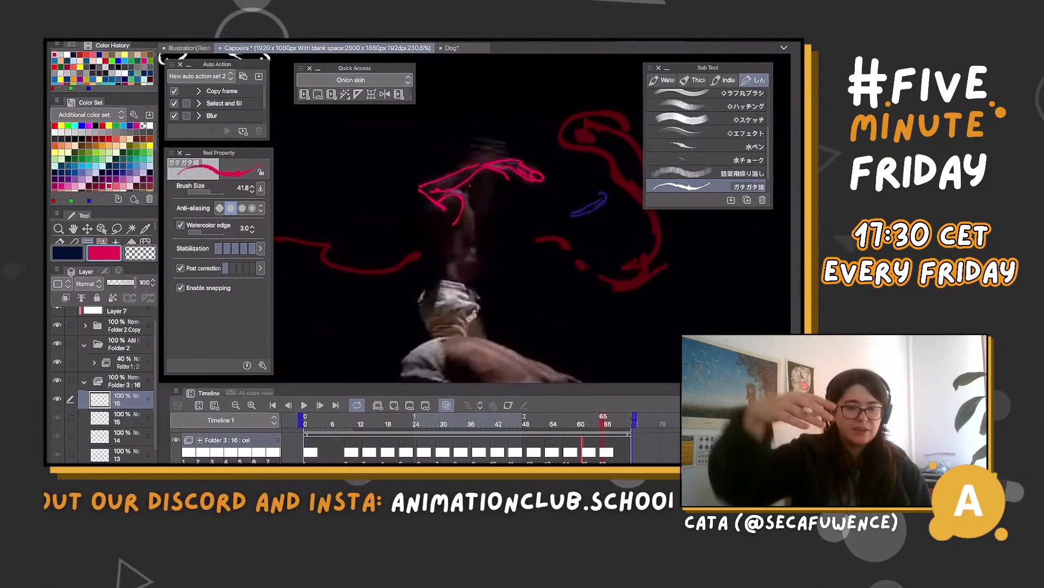
{"action": "key", "text": "ctrl+z"}
{"action": "key", "text": "ctrl+z"}
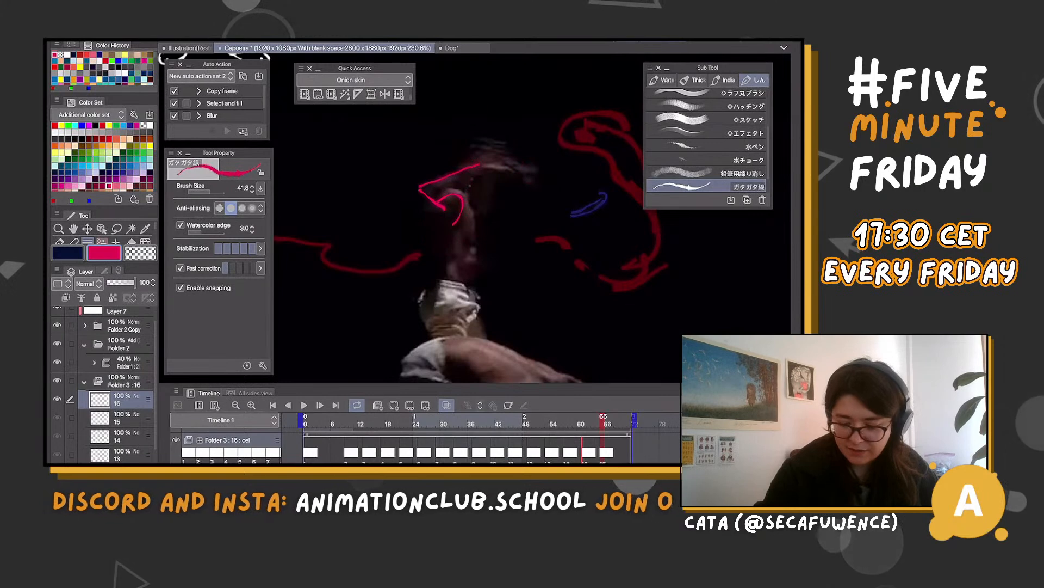
{"action": "key", "text": "ctrl+z"}
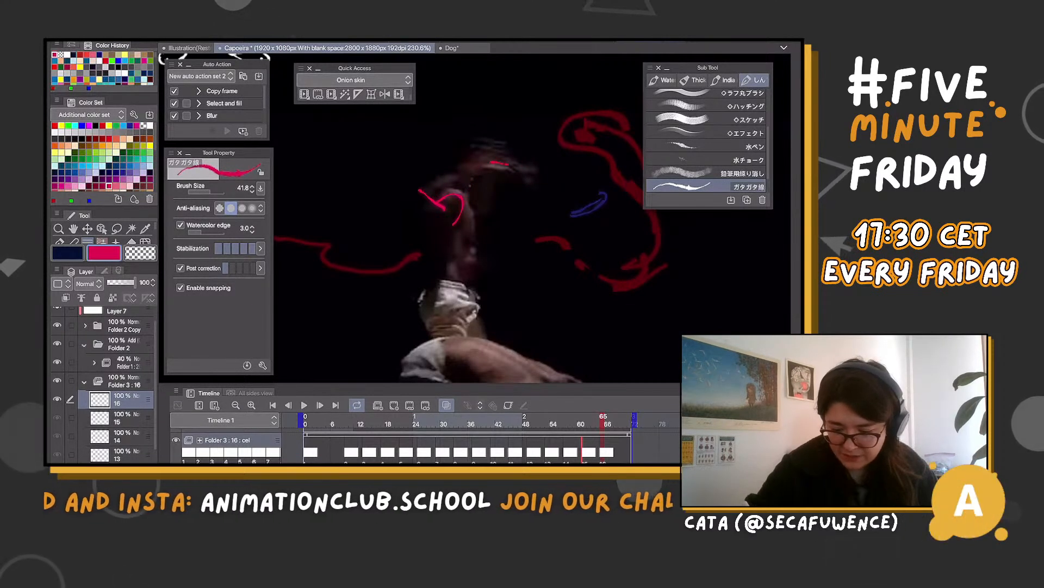
Draw a small fingered magenta splash at the dancer's raised hand on cel 16 and delete the leftover strokes near his shoulder
{"action": "mouse_move", "coordinate": [491, 162]}
{"action": "left_mouse_down"}
{"action": "mouse_move", "coordinate": [532, 173]}
{"action": "mouse_move", "coordinate": [502, 179]}
{"action": "left_mouse_up"}
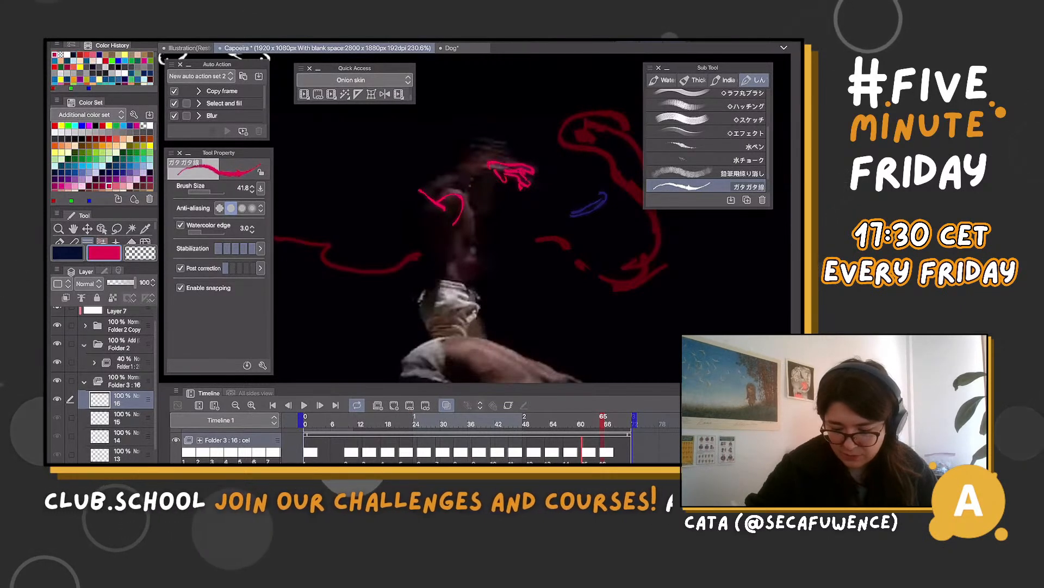
{"action": "scroll", "coordinate": [555, 202], "scroll_direction": "down", "scroll_amount": 2}
{"action": "key", "text": "m"}
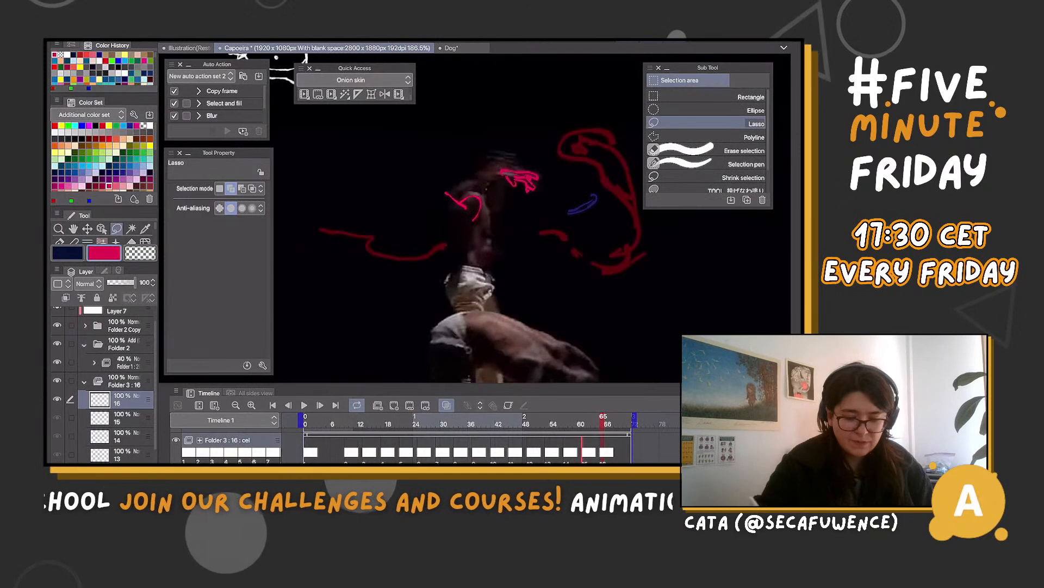
{"action": "left_click_drag", "start_coordinate": [452, 240], "coordinate": [442, 233]}
{"action": "key", "text": "ctrl+d"}
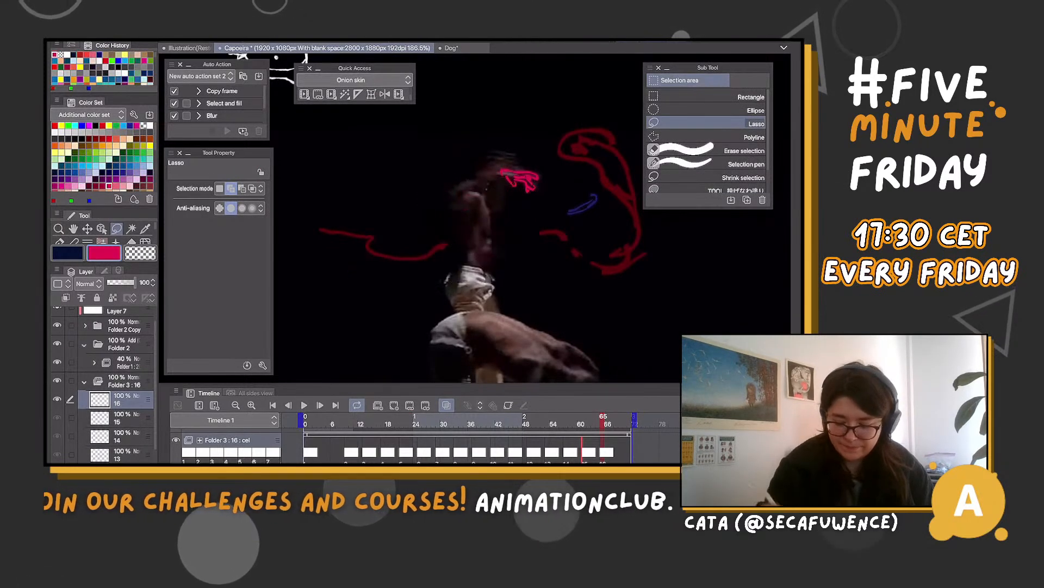
Advance to frame 69 and add a blank cel 17 to Folder 3
{"action": "key", "text": "Right"}
{"action": "key", "text": "Right"}
{"action": "key", "text": "Right"}
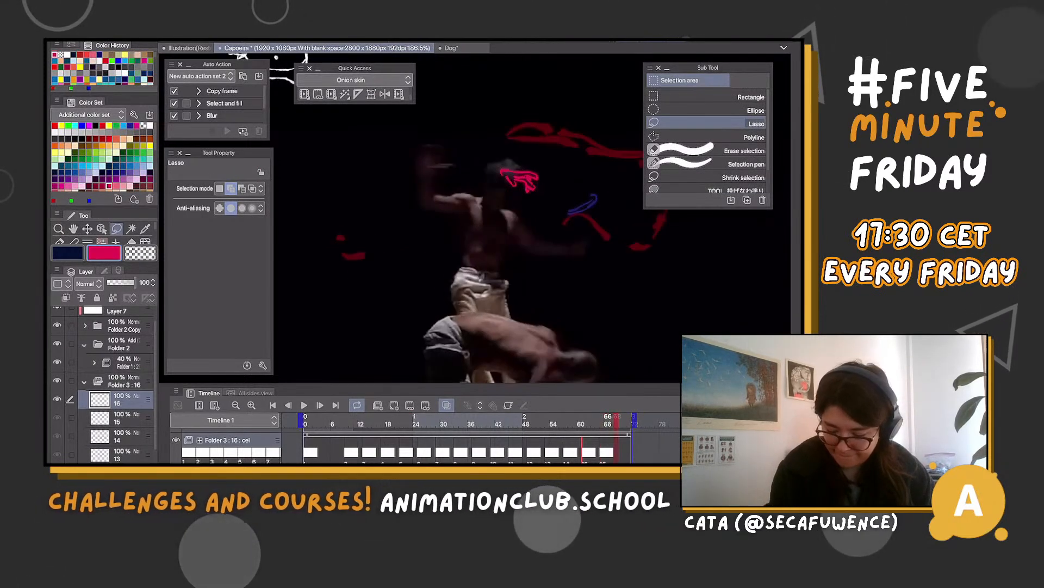
{"action": "key", "text": "Right"}
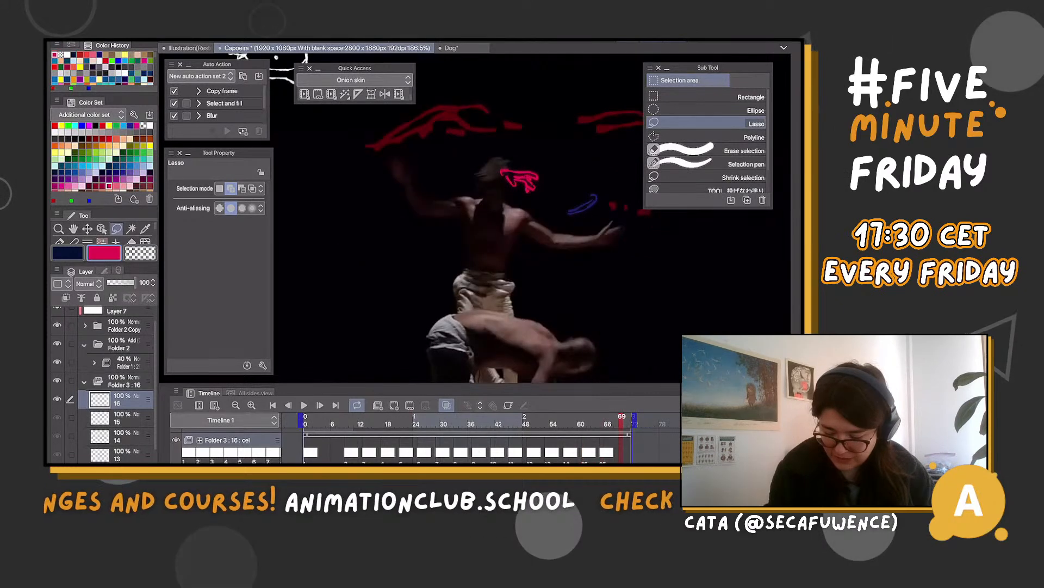
{"action": "left_click", "coordinate": [394, 404]}
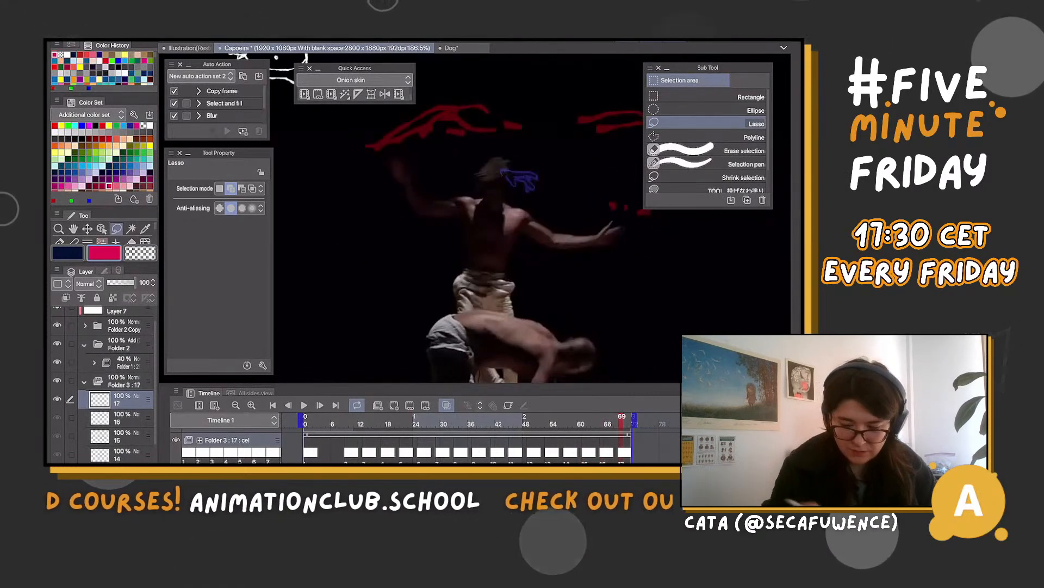
Draw a small jagged magenta splash beside the dancer's raised hand on cel 17 and play back the animation
{"action": "key", "text": "b"}
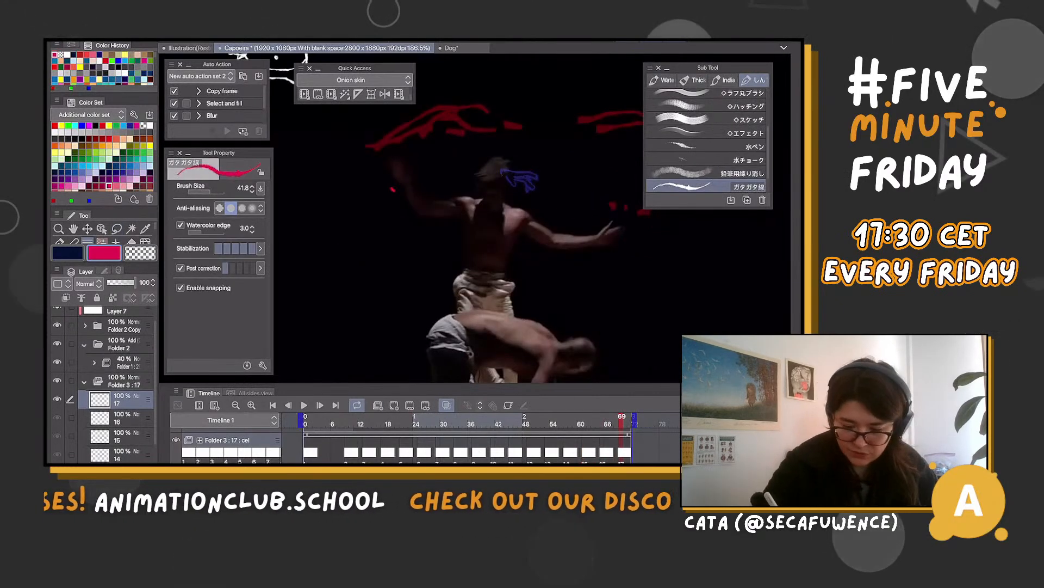
{"action": "key", "text": "ctrl+z"}
{"action": "left_click_drag", "start_coordinate": [403, 187], "coordinate": [406, 191]}
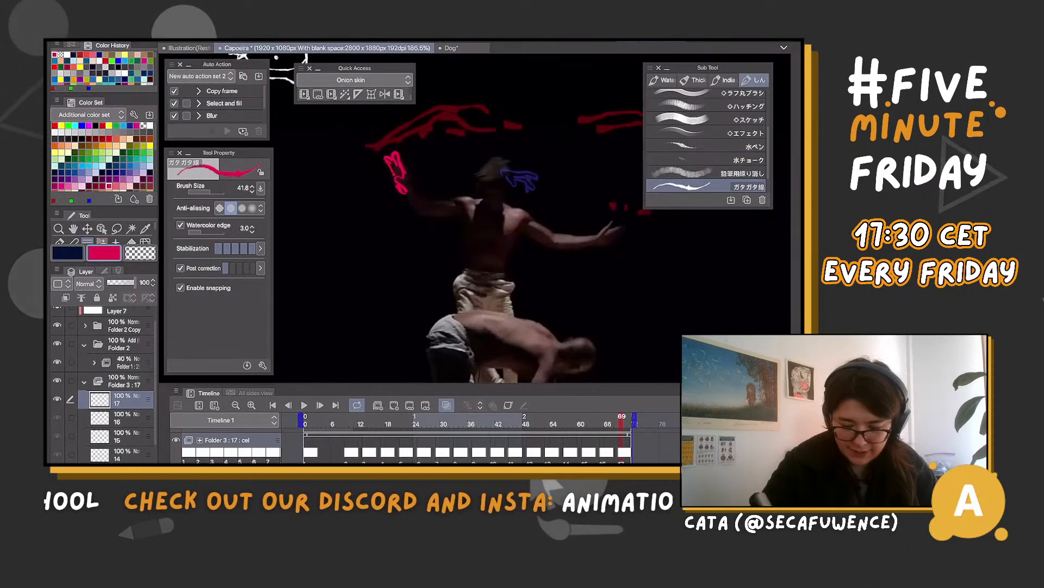
{"action": "scroll", "coordinate": [382, 198], "scroll_direction": "down", "scroll_amount": 5}
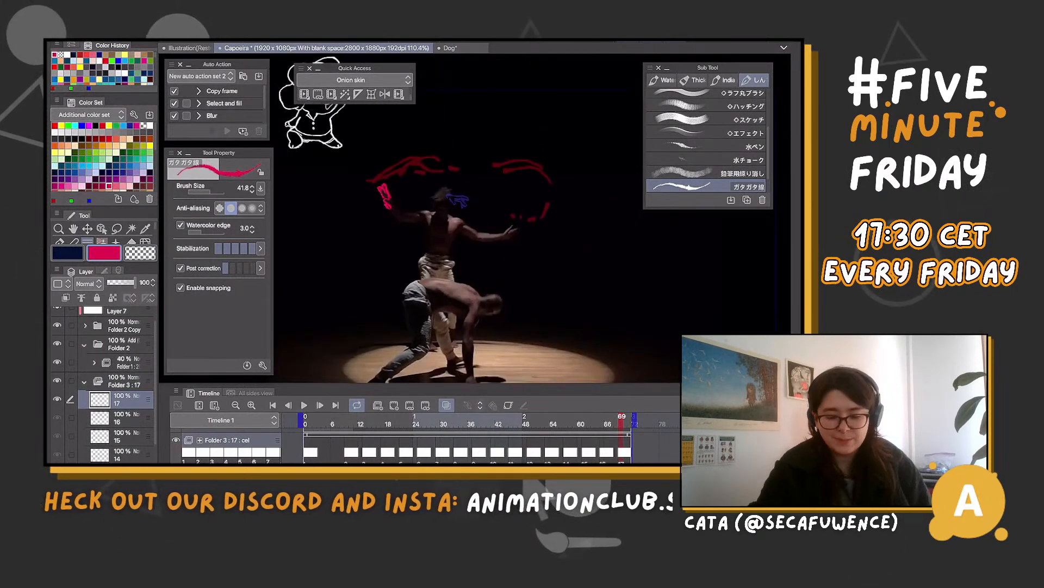
{"action": "left_click", "coordinate": [304, 405]}
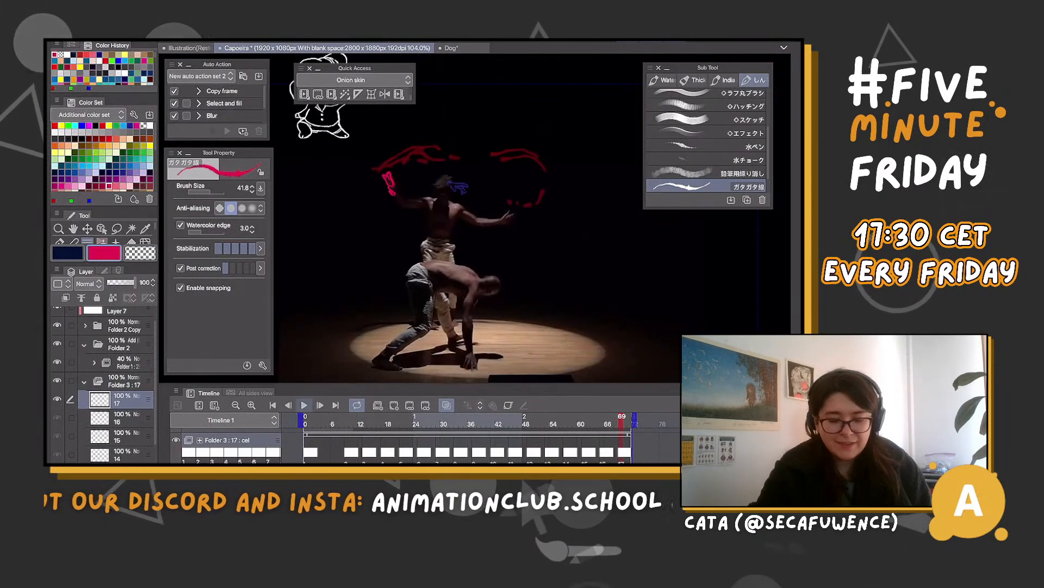
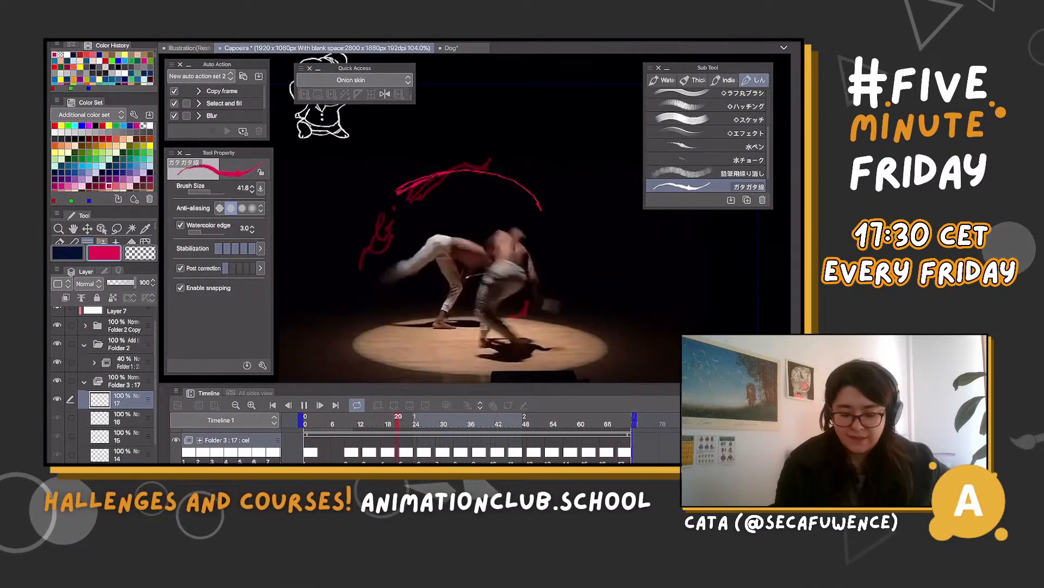
Stop the playback, move to frame 5 and lower Folder 3's opacity to 64%
{"action": "key", "text": "space"}
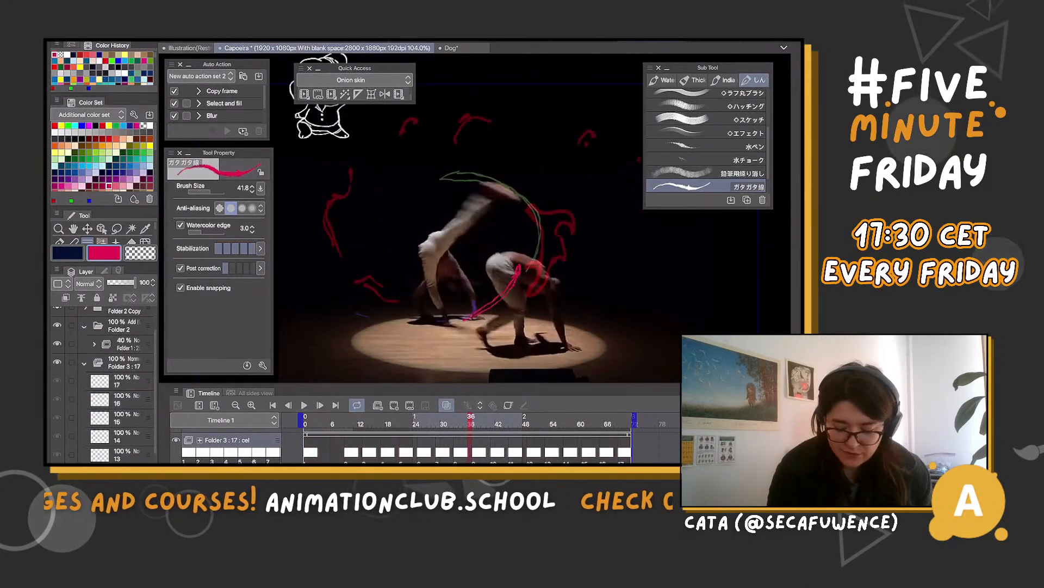
{"action": "left_click", "coordinate": [328, 422]}
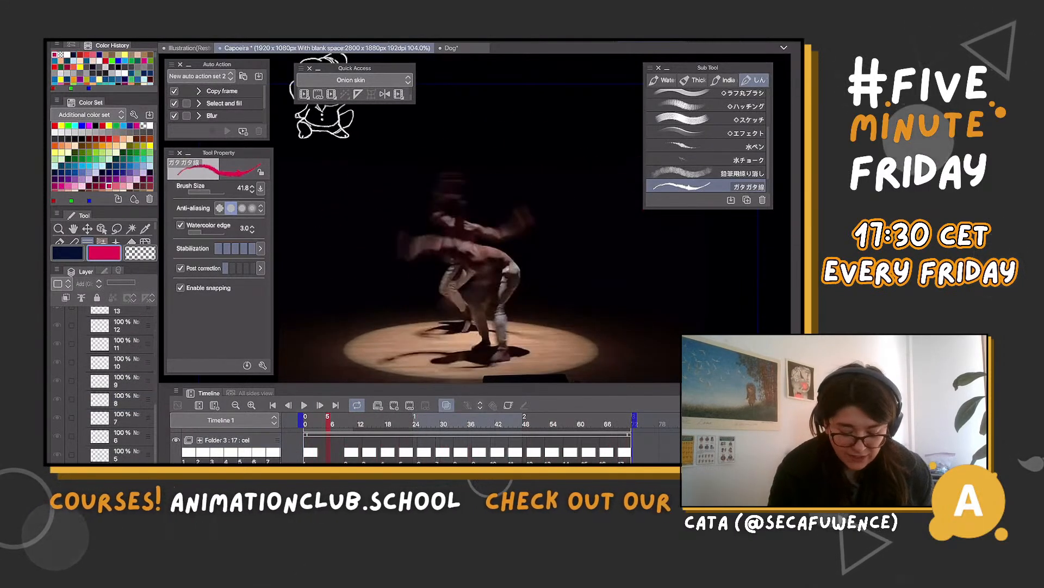
{"action": "scroll", "coordinate": [462, 439], "scroll_direction": "down", "scroll_amount": 2}
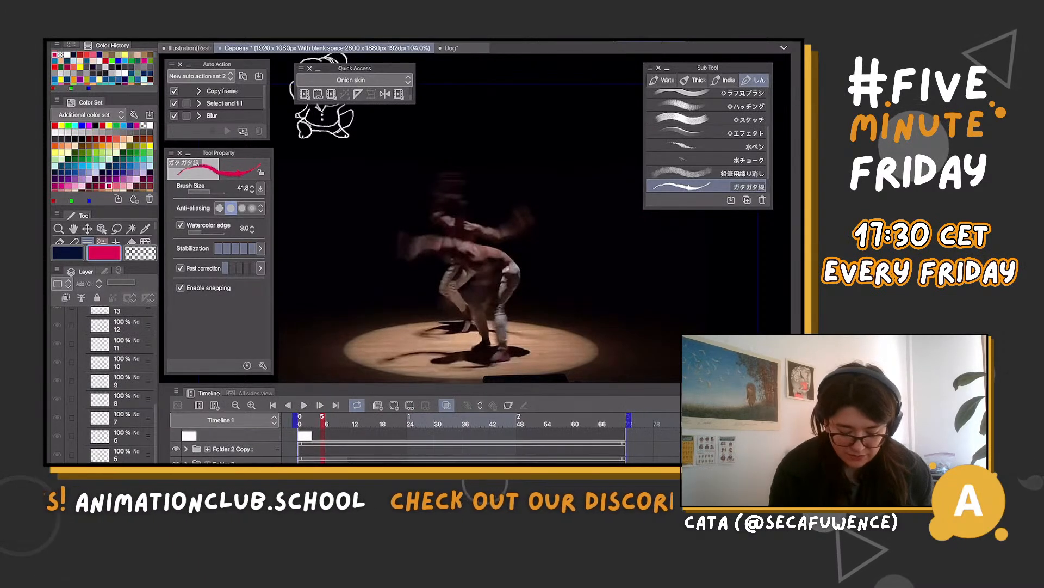
{"action": "left_click", "coordinate": [121, 282]}
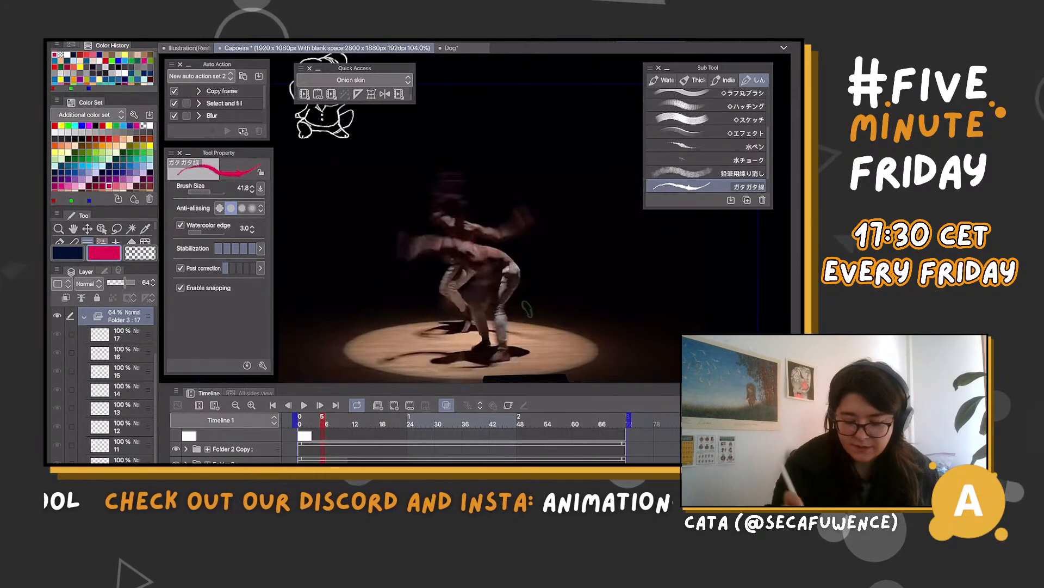
Create the new animation folder Folder 4 above Folder 3 and add a blank cel 1 at the start of the timeline
{"action": "left_click", "coordinate": [322, 460]}
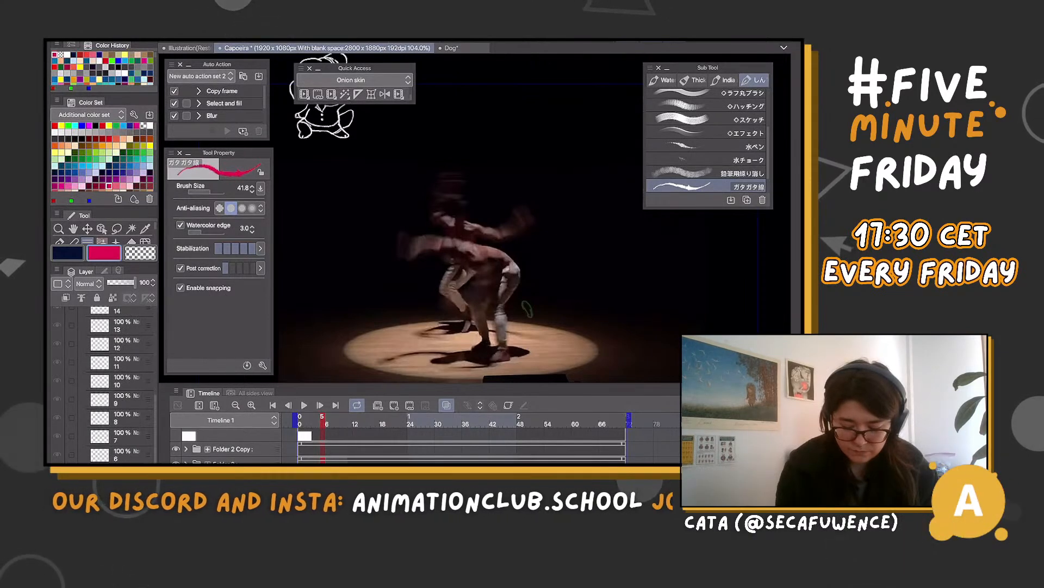
{"action": "left_click", "coordinate": [322, 460]}
{"action": "left_click", "coordinate": [299, 420]}
{"action": "left_click", "coordinate": [394, 405]}
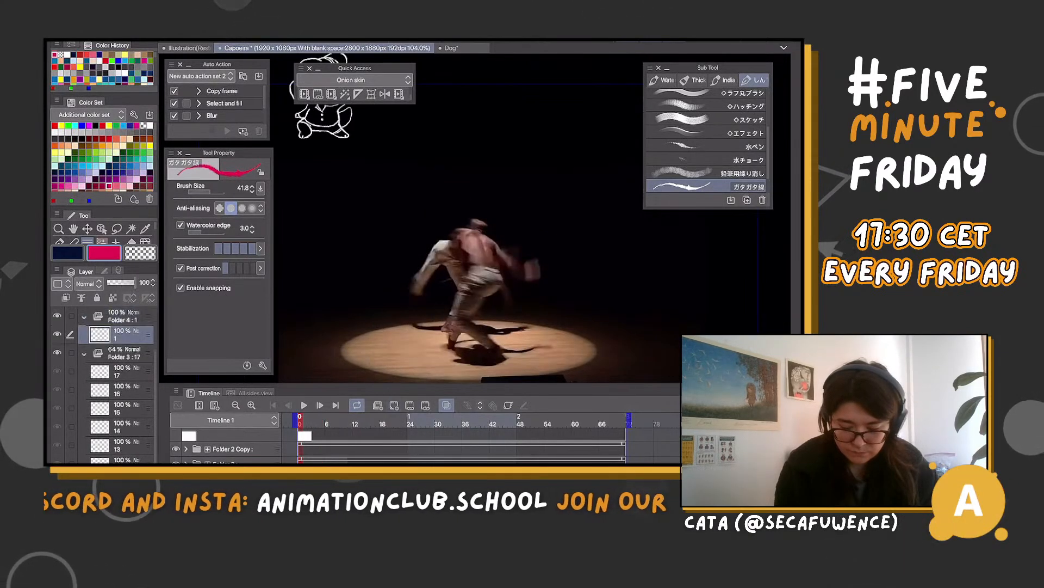
Step through the footage to frame 13 to examine the dancers' movement and the magenta shapes
{"action": "key", "text": "Right"}
{"action": "key", "text": "Right"}
{"action": "key", "text": "Right"}
{"action": "key", "text": "Right"}
{"action": "key", "text": "Right"}
{"action": "key", "text": "Right"}
{"action": "key", "text": "Right"}
{"action": "key", "text": "Right"}
{"action": "key", "text": "Right"}
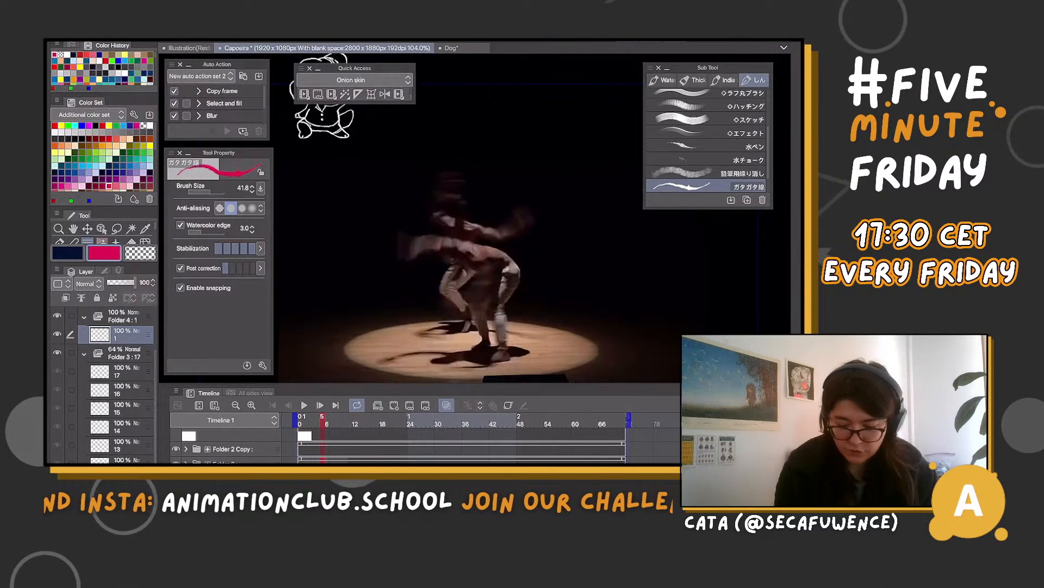
{"action": "key", "text": "Right"}
{"action": "key", "text": "Right"}
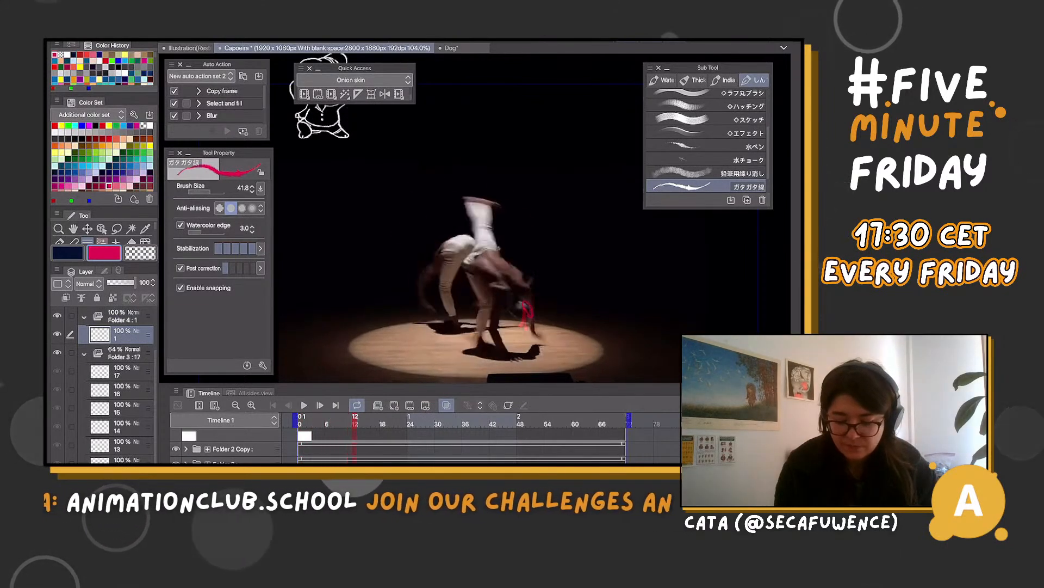
{"action": "key", "text": "Right"}
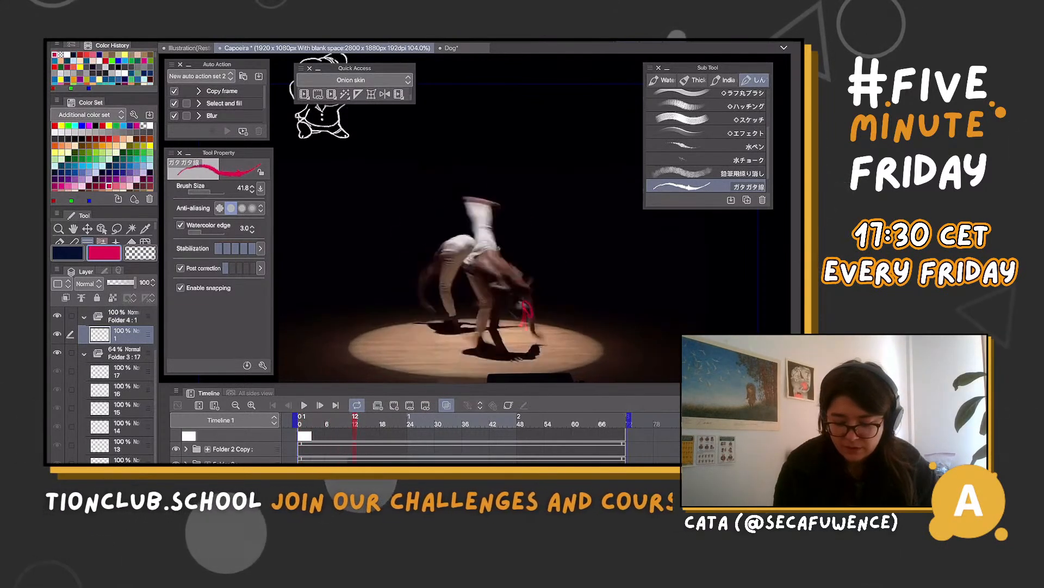
{"action": "key", "text": "Right"}
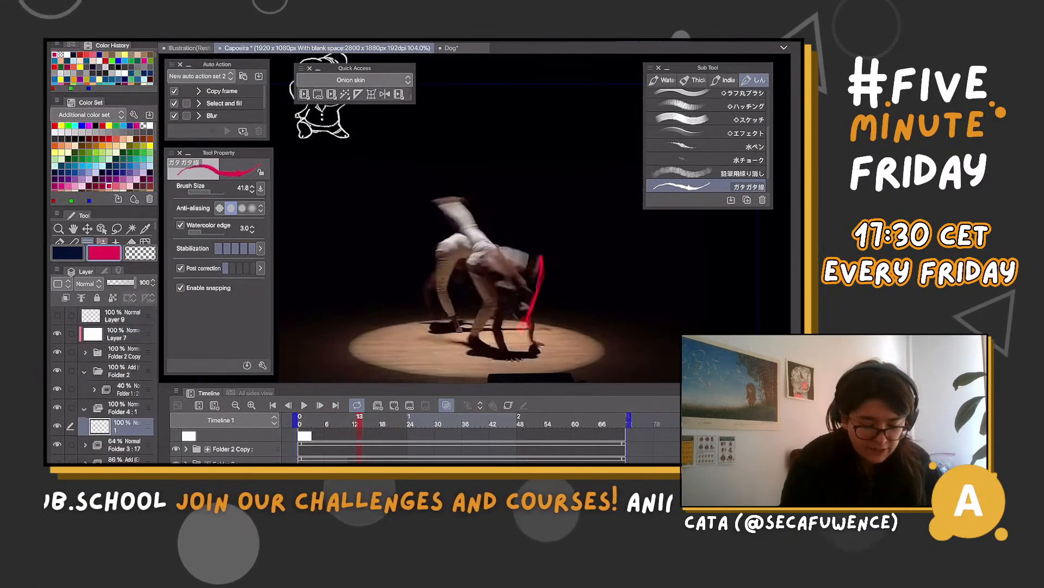
Toggle the visibility of Folder 3 to compare the frame with and without its magenta shapes
{"action": "left_click", "coordinate": [124, 445]}
{"action": "left_click", "coordinate": [57, 444]}
{"action": "left_click", "coordinate": [57, 444]}
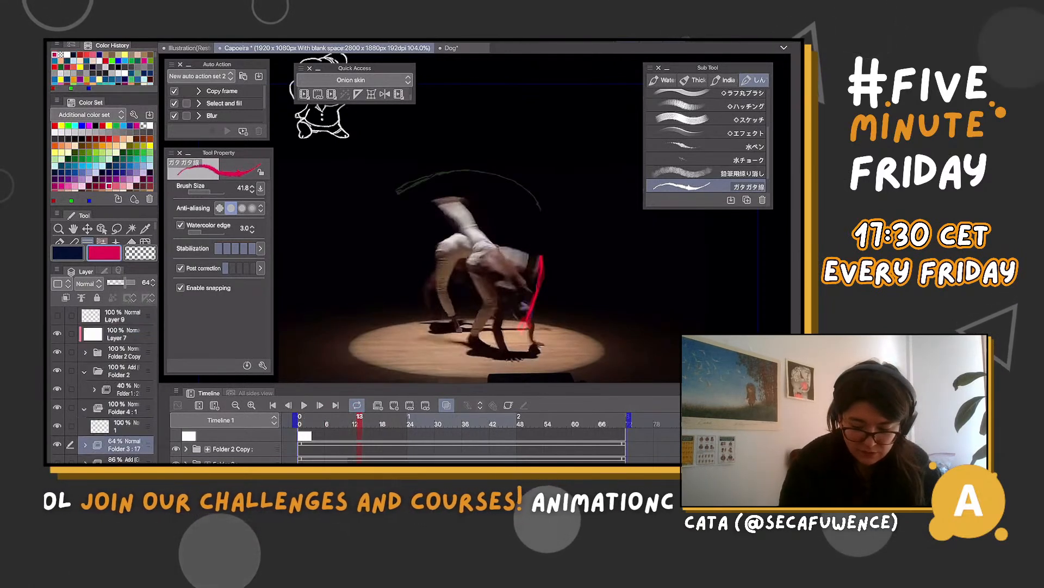
{"action": "left_click", "coordinate": [57, 444]}
{"action": "left_click", "coordinate": [57, 444]}
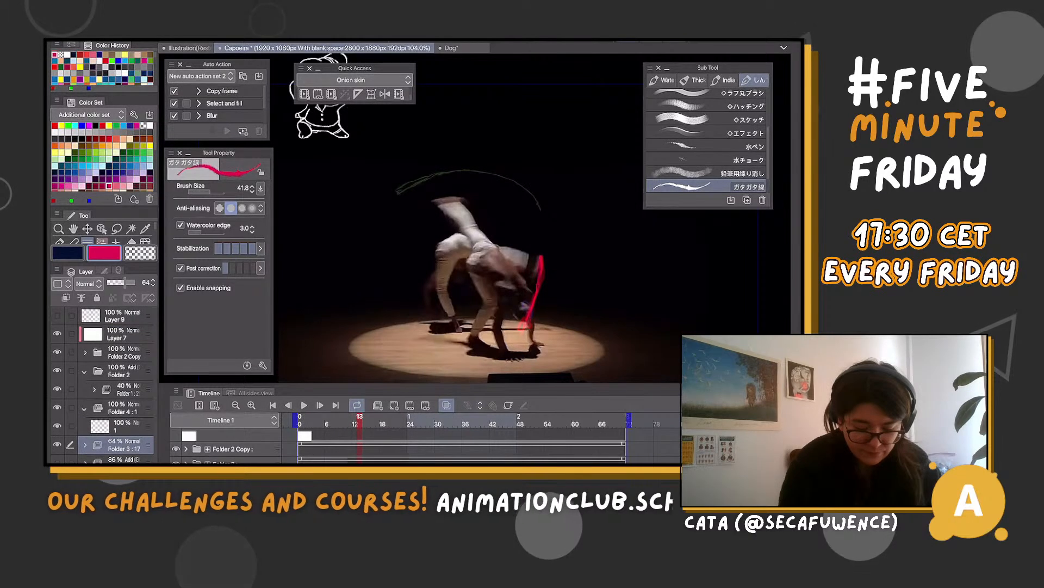
Lower Folder 1's opacity to 20% and Folder 3's to 36%, and reselect cel 1 of Folder 4 for drawing
{"action": "left_click", "coordinate": [126, 389]}
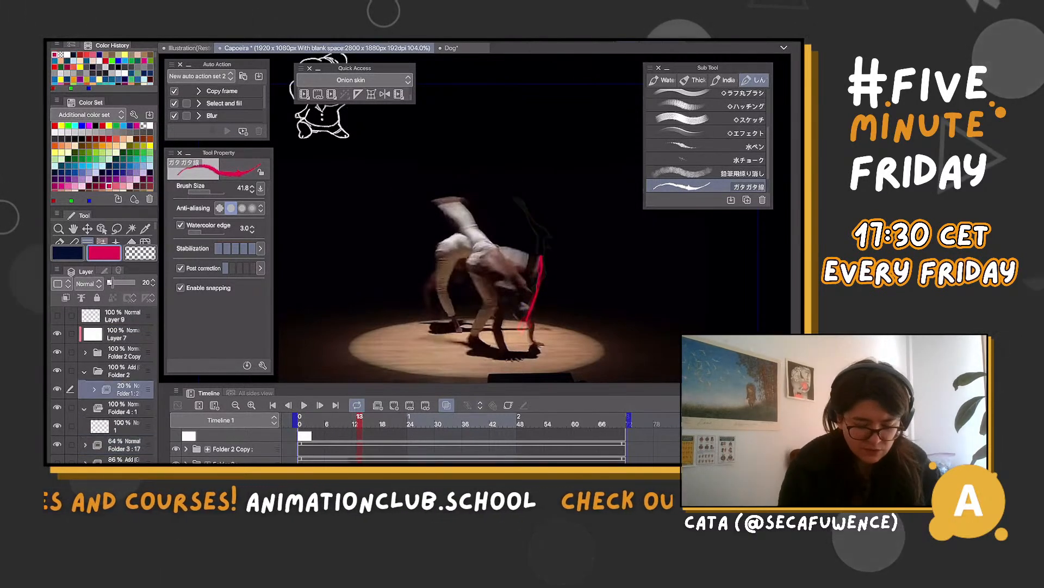
{"action": "left_click", "coordinate": [126, 426]}
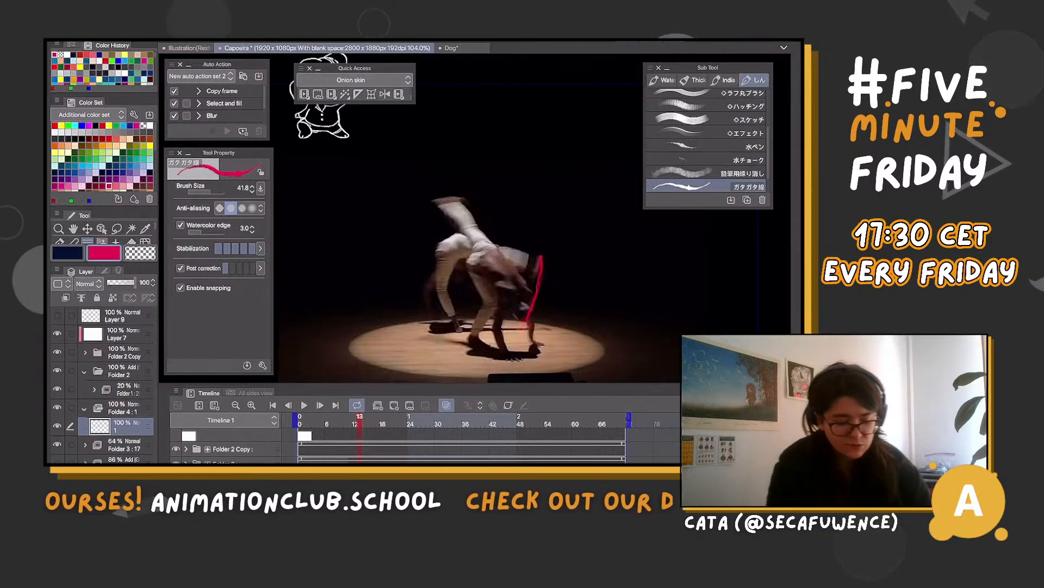
{"action": "left_click", "coordinate": [124, 445]}
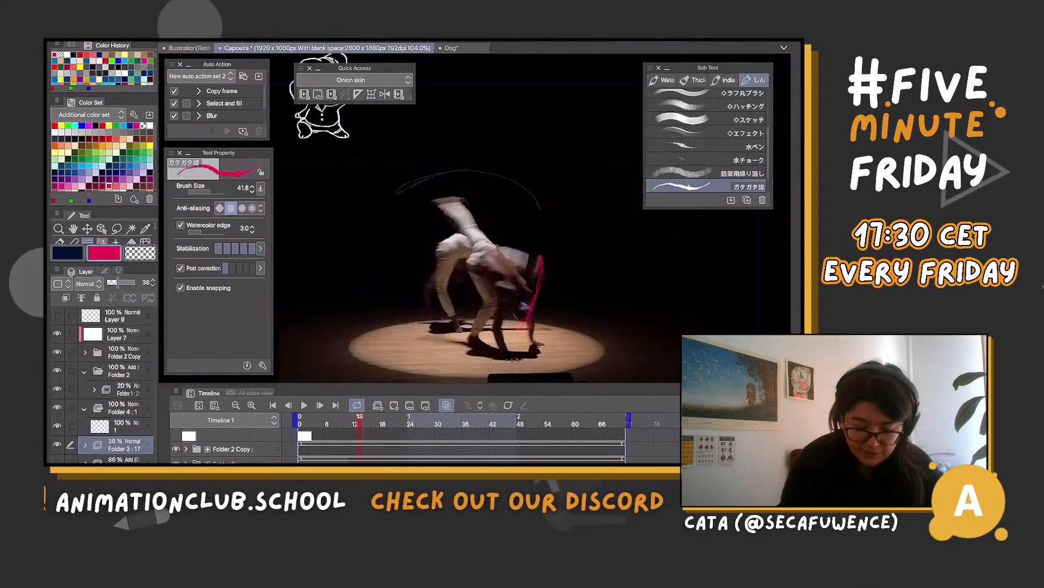
{"action": "left_click", "coordinate": [126, 426]}
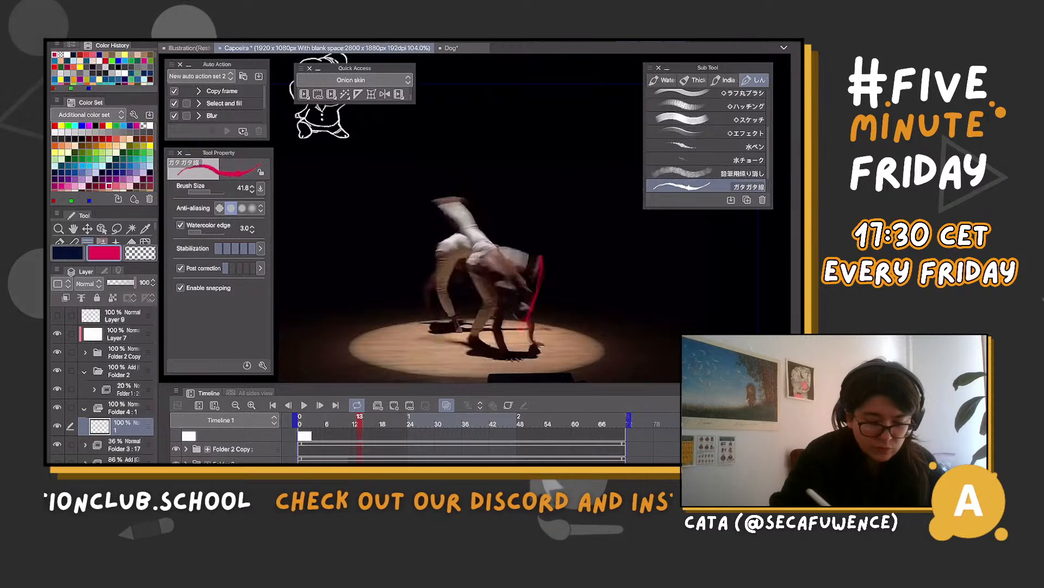
Change the drawing colour to yellow, test it with a zigzag stroke beside the dancers and undo the stroke
{"action": "left_click", "coordinate": [143, 159]}
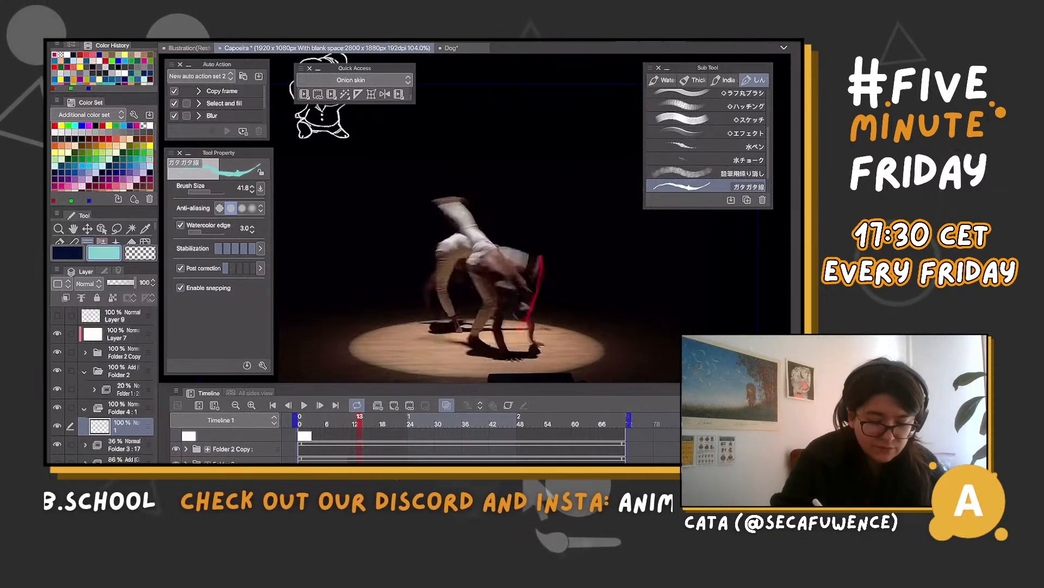
{"action": "left_click", "coordinate": [150, 145]}
{"action": "mouse_move", "coordinate": [560, 187]}
{"action": "left_mouse_down"}
{"action": "mouse_move", "coordinate": [576, 214]}
{"action": "mouse_move", "coordinate": [569, 269]}
{"action": "left_mouse_up"}
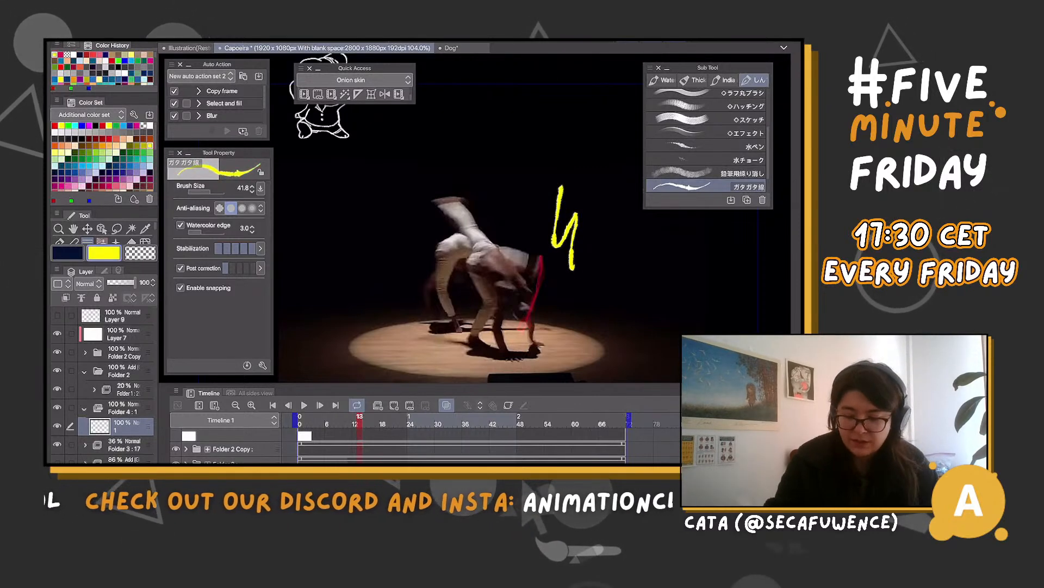
{"action": "scroll", "coordinate": [489, 244], "scroll_direction": "up", "scroll_amount": 2}
{"action": "key", "text": "ctrl+z"}
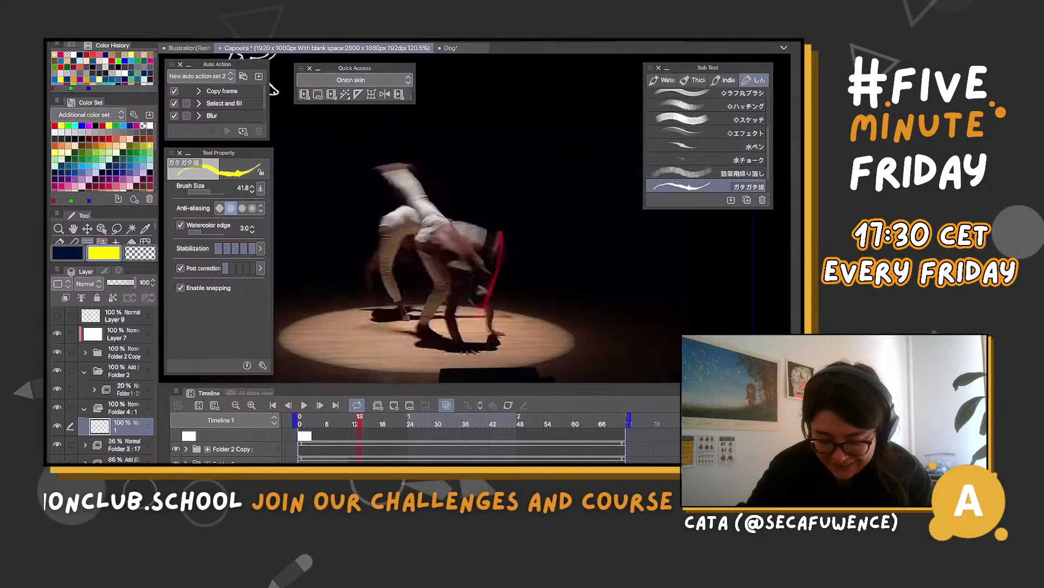
Examine the dancers' kicks and the dimmed magenta trails around frames 9 and 37 to 40
{"action": "key", "text": "Left"}
{"action": "key", "text": "Left"}
{"action": "key", "text": "Left"}
{"action": "key", "text": "Left"}
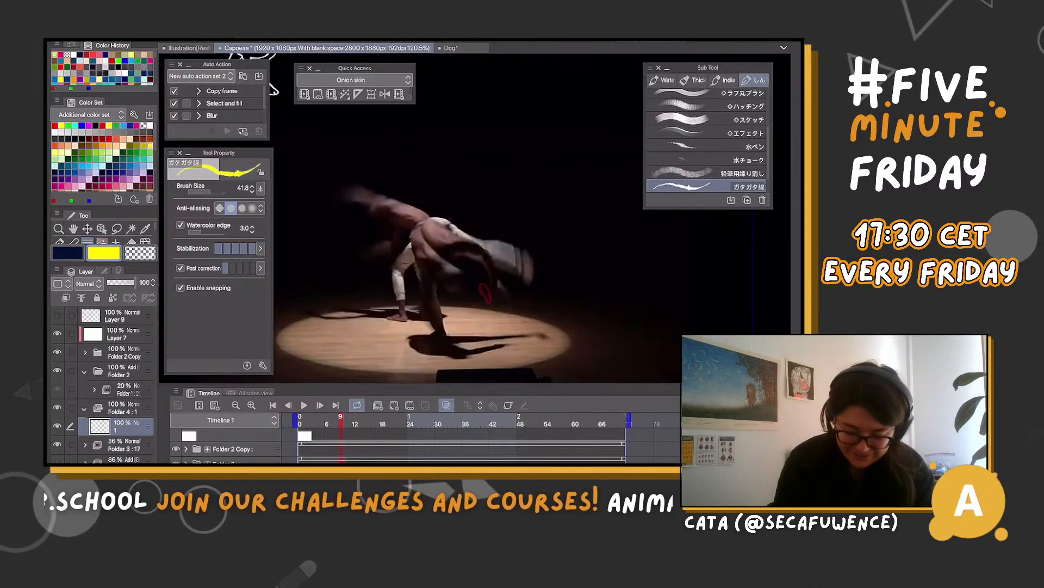
{"action": "key", "text": "Right"}
{"action": "left_click_drag", "start_coordinate": [346, 420], "coordinate": [469, 420]}
{"action": "scroll", "coordinate": [541, 329], "scroll_direction": "down", "scroll_amount": 3}
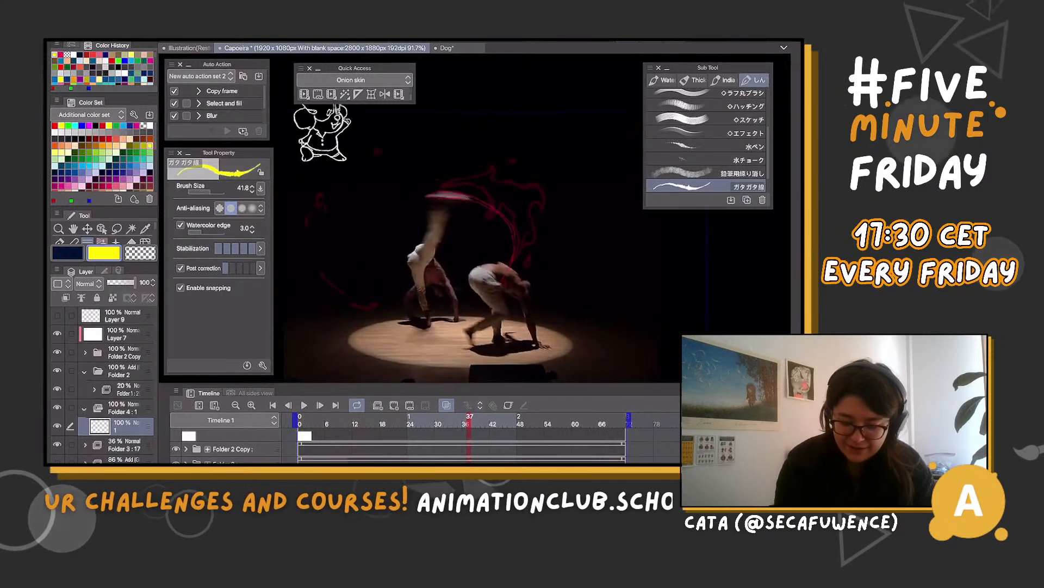
{"action": "key", "text": "Right"}
{"action": "key", "text": "Right"}
{"action": "key", "text": "Right"}
{"action": "key", "text": "Right"}
{"action": "key", "text": "Left"}
{"action": "key", "text": "Left"}
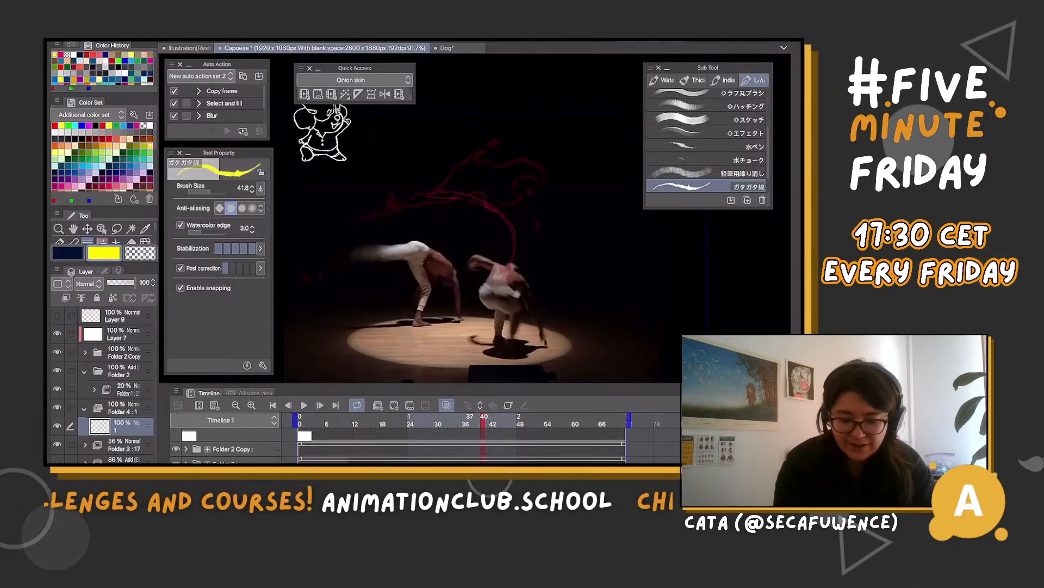
Advance to frame 41, add a blank cel 2 to Folder 4 and draw a short yellow stroke ahead of the kicking foot
{"action": "key", "text": "Right"}
{"action": "key", "text": "Right"}
{"action": "key", "text": "Right"}
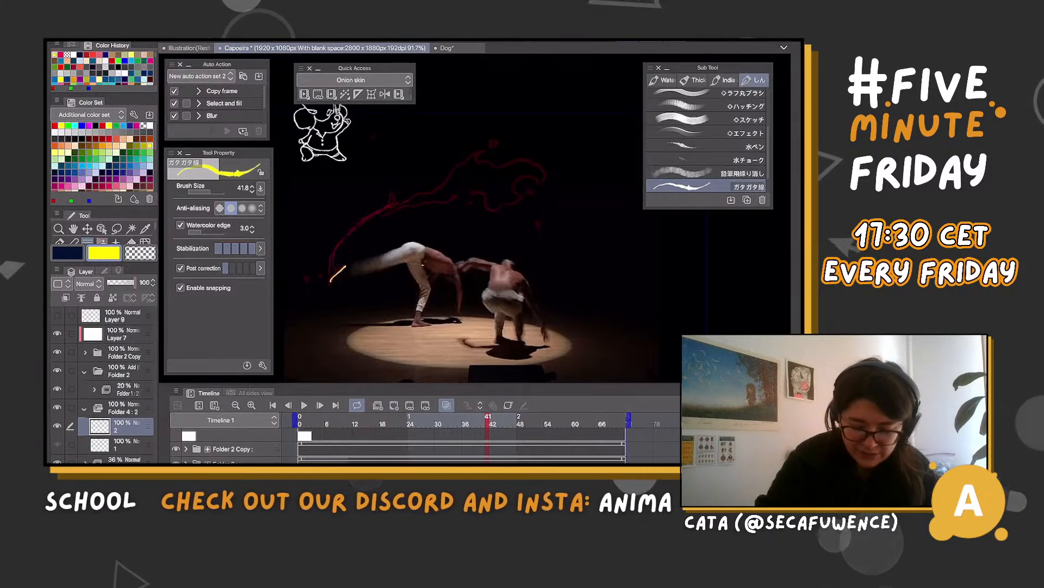
{"action": "left_click_drag", "start_coordinate": [330, 281], "coordinate": [346, 266]}
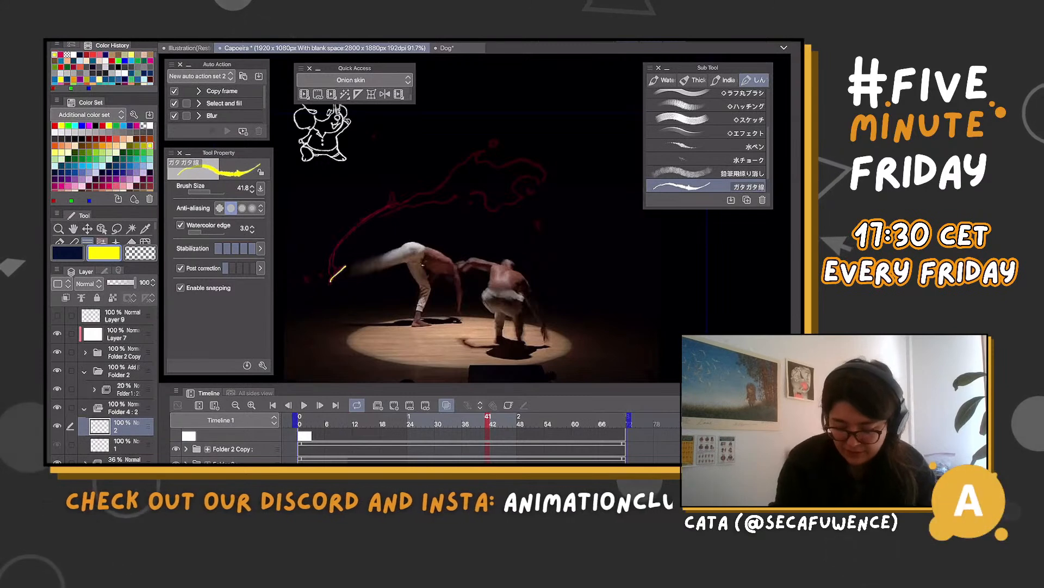
Compare the preceding frames, outline the upper edge of the magenta trail in yellow on cel 2, and undo the last strokes at its far end
{"action": "key", "text": "Left"}
{"action": "key", "text": "Left"}
{"action": "key", "text": "Left"}
{"action": "key", "text": "Left"}
{"action": "key", "text": "Right"}
{"action": "key", "text": "Right"}
{"action": "key", "text": "Right"}
{"action": "key", "text": "Right"}
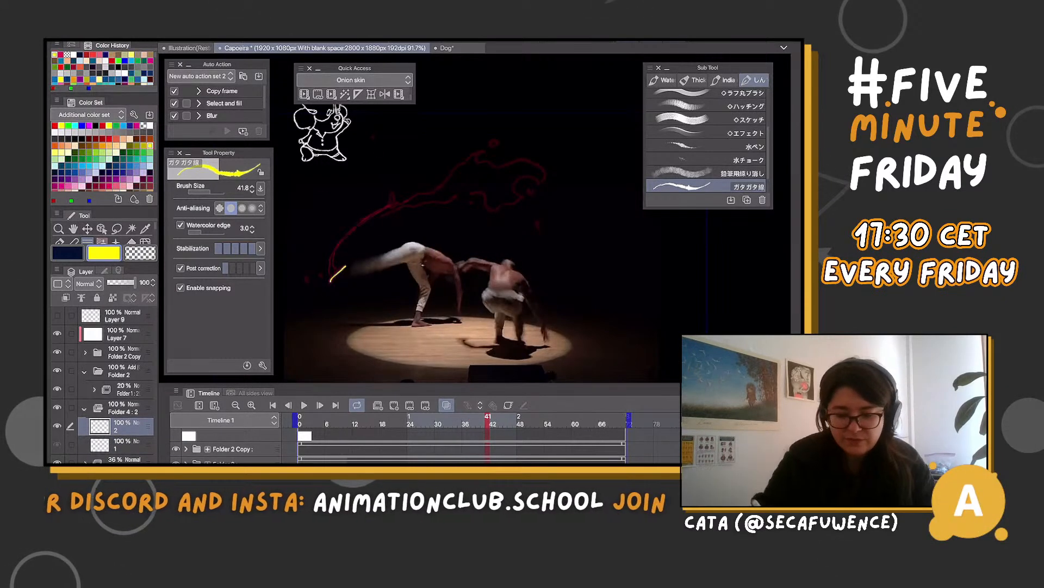
{"action": "left_click_drag", "start_coordinate": [460, 183], "coordinate": [448, 196]}
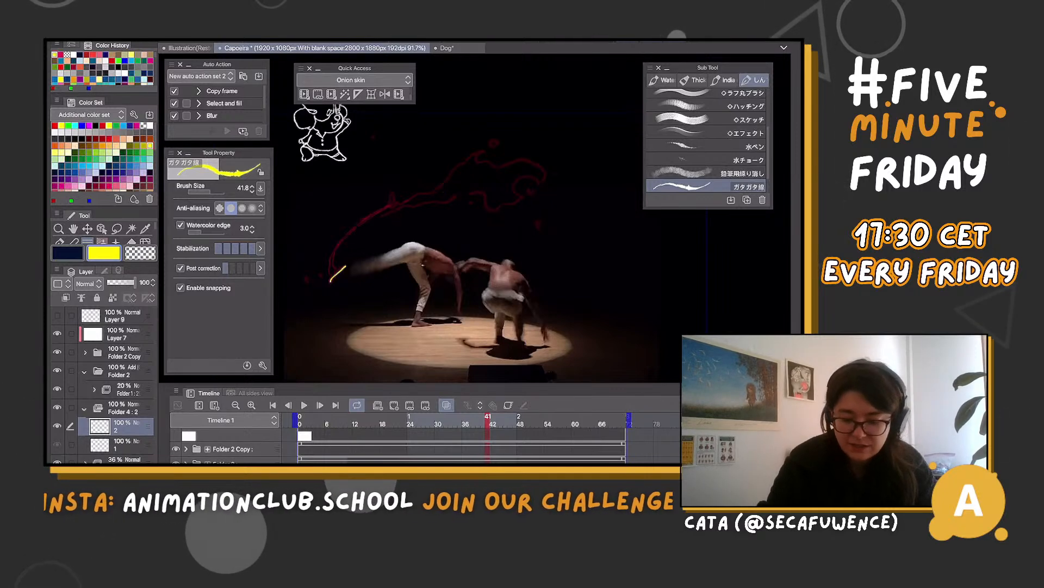
{"action": "mouse_move", "coordinate": [330, 279]}
{"action": "left_mouse_down"}
{"action": "mouse_move", "coordinate": [324, 256]}
{"action": "mouse_move", "coordinate": [370, 212]}
{"action": "mouse_move", "coordinate": [450, 152]}
{"action": "mouse_move", "coordinate": [516, 127]}
{"action": "mouse_move", "coordinate": [555, 134]}
{"action": "mouse_move", "coordinate": [601, 196]}
{"action": "mouse_move", "coordinate": [532, 233]}
{"action": "left_mouse_up"}
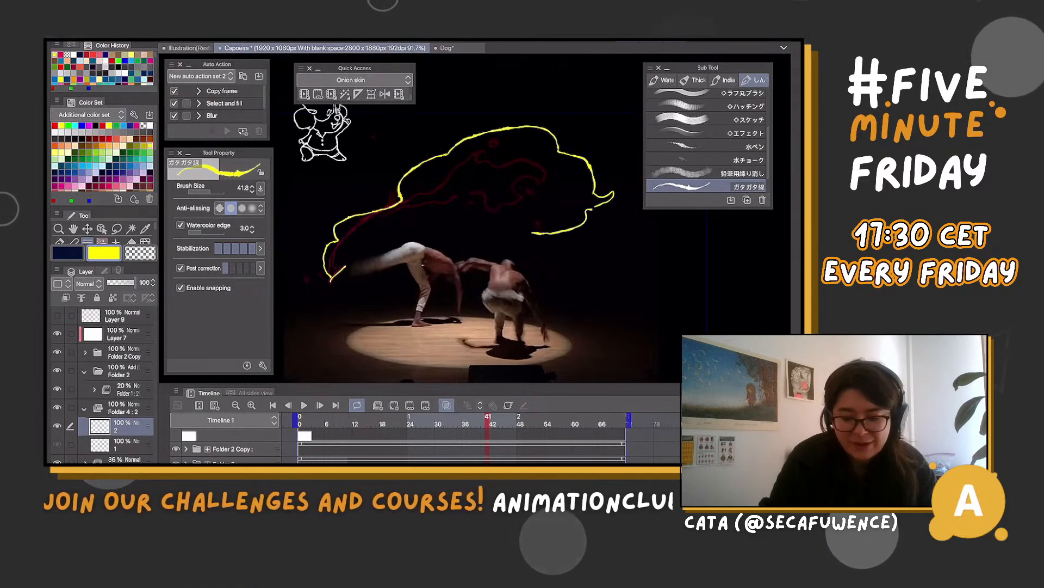
{"action": "key", "text": "ctrl+z"}
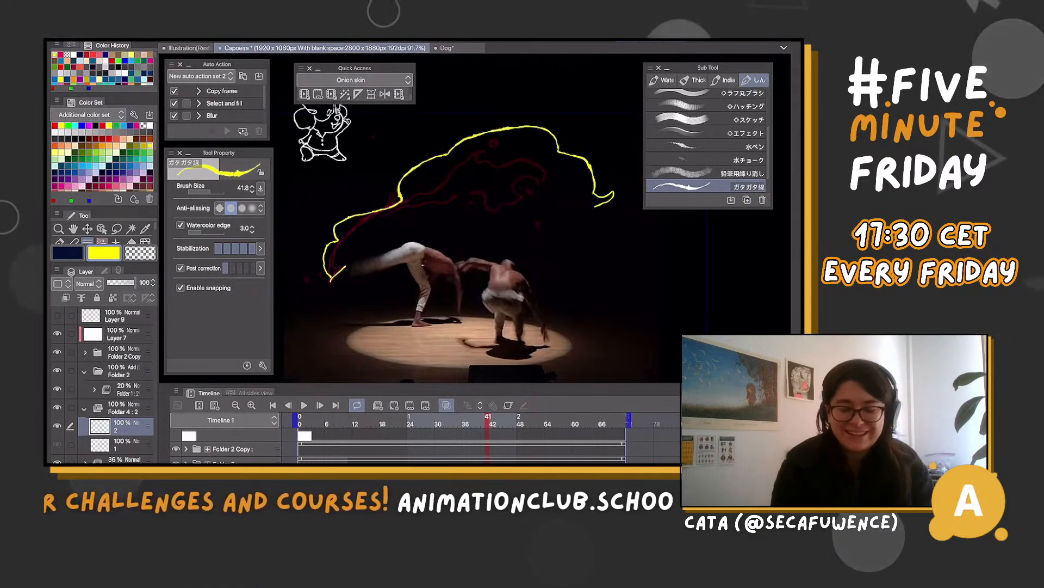
{"action": "key", "text": "ctrl+z"}
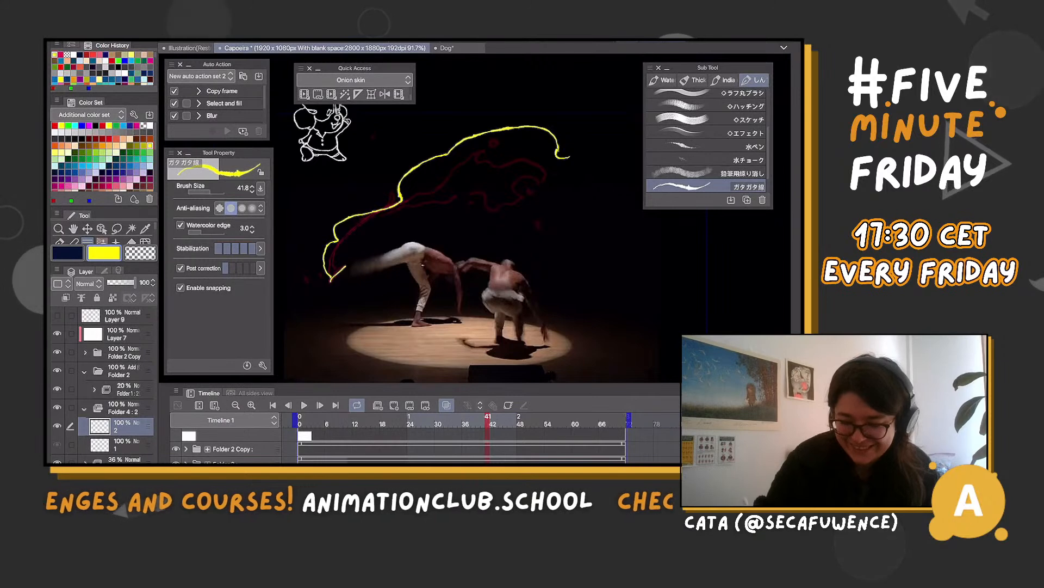
Resize the Sub Tool palette to free canvas space beside the yellow outline
{"action": "left_click_drag", "start_coordinate": [617, 164], "coordinate": [651, 206]}
{"action": "mouse_move", "coordinate": [645, 208]}
{"action": "left_mouse_down"}
{"action": "mouse_move", "coordinate": [679, 243]}
{"action": "mouse_move", "coordinate": [671, 235]}
{"action": "left_mouse_up"}
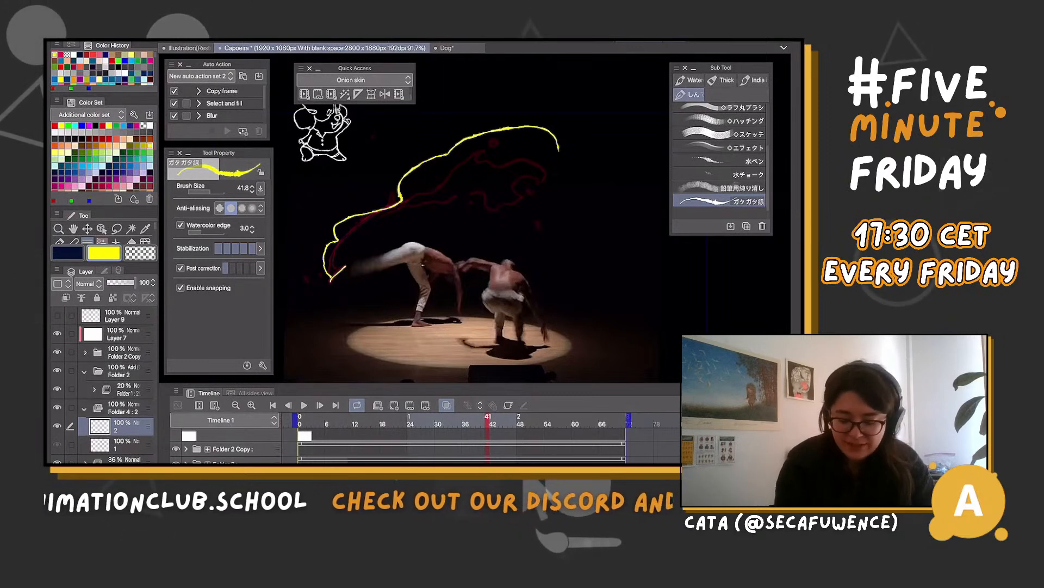
Compare frames 39 and 41, and on cel 2 extend the yellow outline along the lower edge of the magenta trail up to its far end
{"action": "mouse_move", "coordinate": [488, 421]}
{"action": "left_mouse_down"}
{"action": "mouse_move", "coordinate": [442, 421]}
{"action": "mouse_move", "coordinate": [479, 421]}
{"action": "left_mouse_up"}
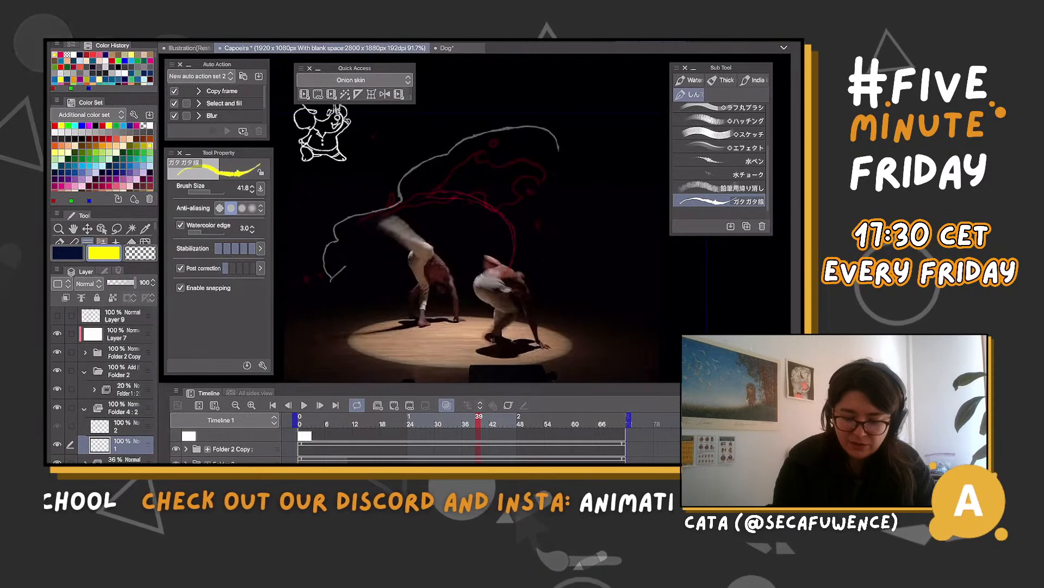
{"action": "left_click_drag", "start_coordinate": [576, 242], "coordinate": [569, 253]}
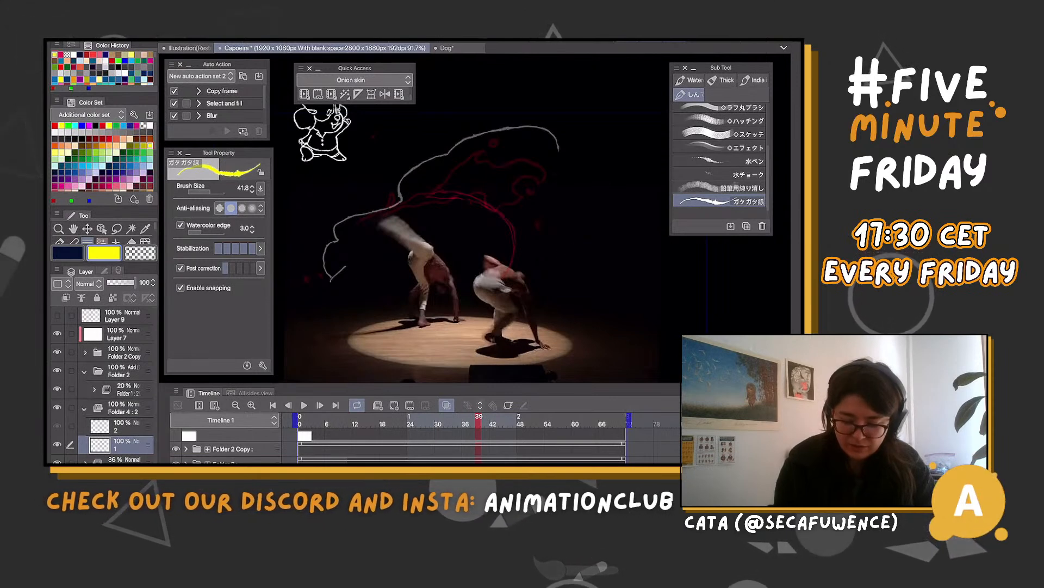
{"action": "left_click", "coordinate": [488, 421]}
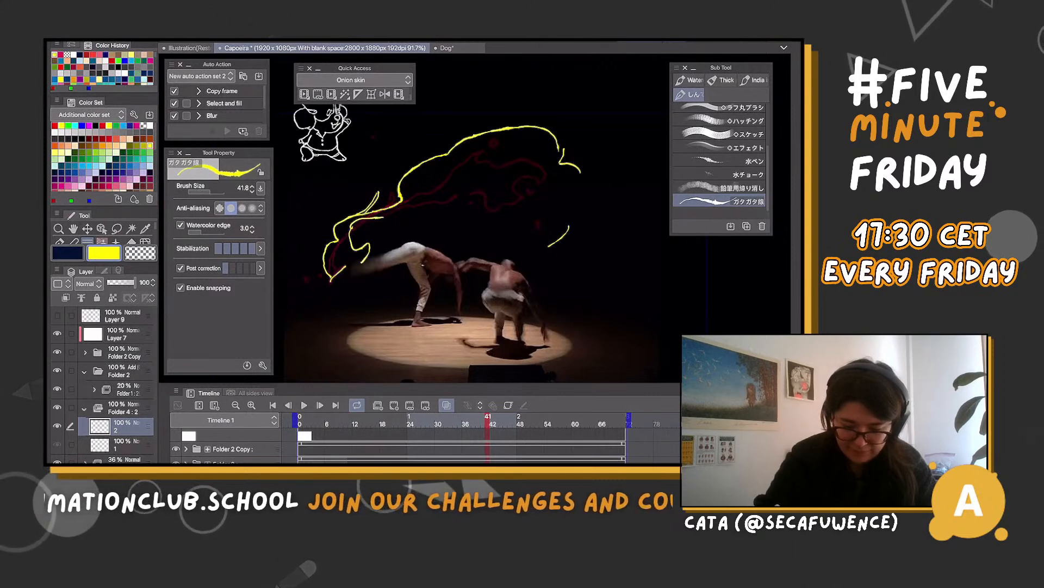
{"action": "mouse_move", "coordinate": [351, 229]}
{"action": "left_mouse_down"}
{"action": "mouse_move", "coordinate": [409, 235]}
{"action": "mouse_move", "coordinate": [479, 202]}
{"action": "left_mouse_up"}
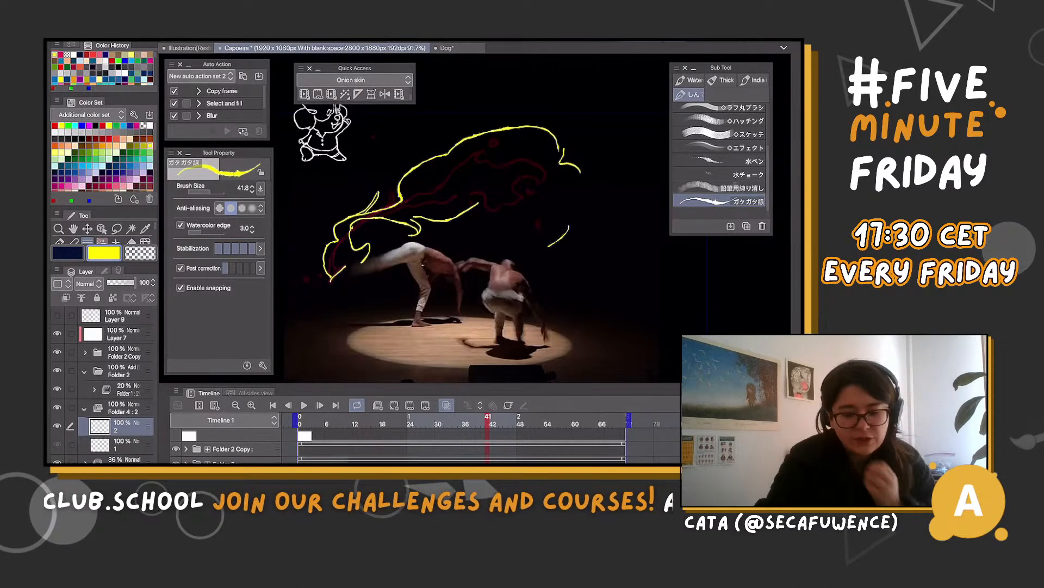
{"action": "key", "text": "ctrl+z"}
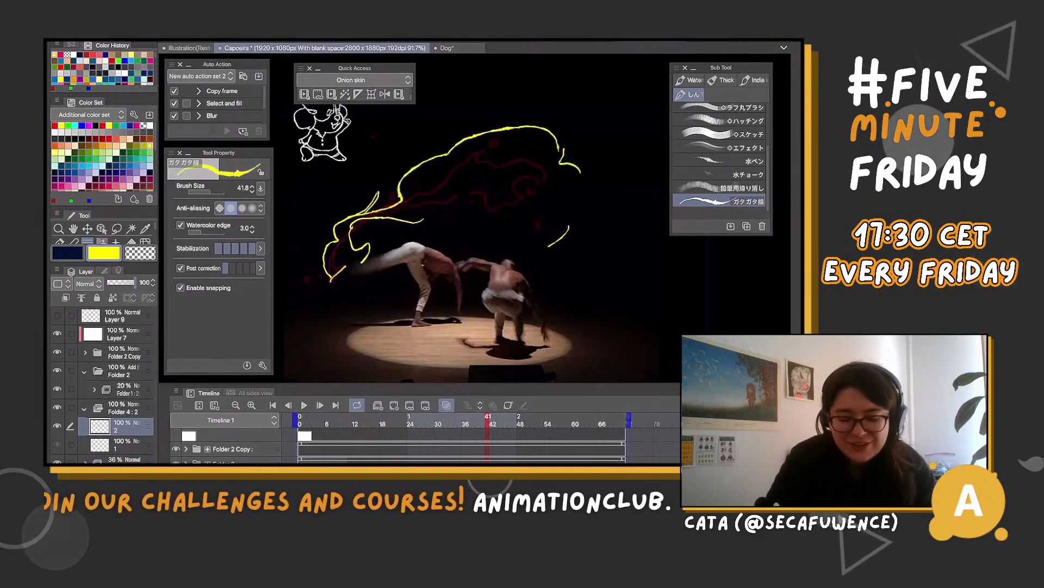
{"action": "mouse_move", "coordinate": [381, 223]}
{"action": "left_mouse_down"}
{"action": "mouse_move", "coordinate": [517, 185]}
{"action": "mouse_move", "coordinate": [548, 156]}
{"action": "left_mouse_up"}
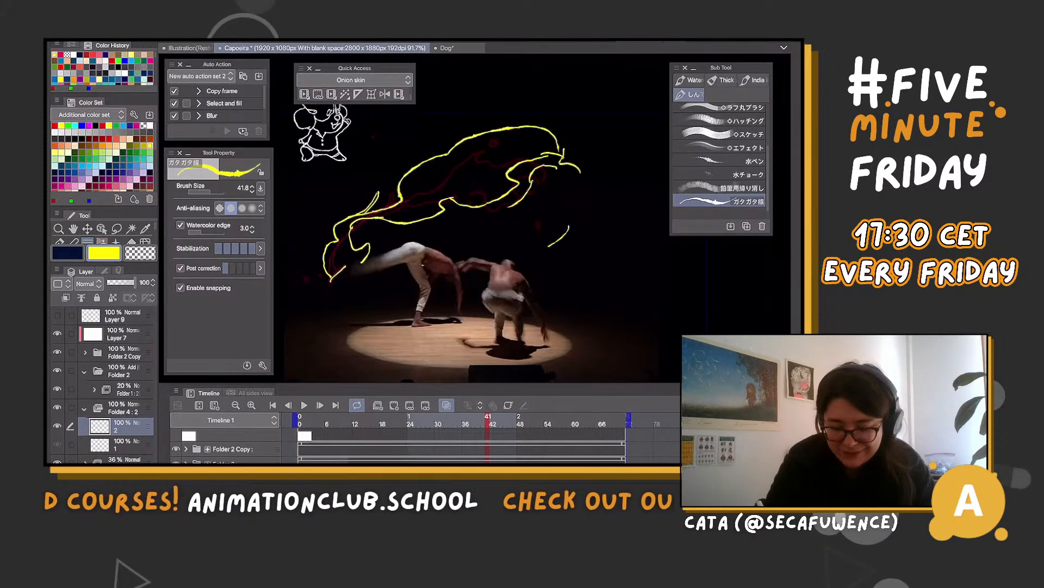
Draw flowing yellow curls at the trail's far end on cel 2 and add arcs above the outline's upper edge
{"action": "mouse_move", "coordinate": [491, 215]}
{"action": "left_mouse_down"}
{"action": "mouse_move", "coordinate": [526, 232]}
{"action": "mouse_move", "coordinate": [554, 290]}
{"action": "left_mouse_up"}
{"action": "left_click_drag", "start_coordinate": [572, 244], "coordinate": [558, 263]}
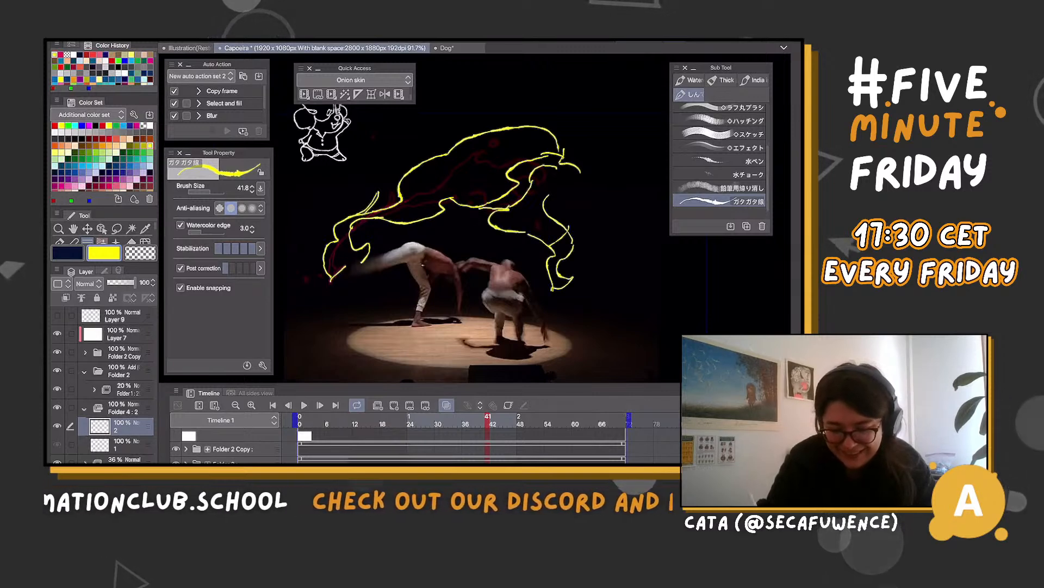
{"action": "left_click_drag", "start_coordinate": [545, 198], "coordinate": [573, 242]}
{"action": "left_click_drag", "start_coordinate": [549, 196], "coordinate": [577, 201]}
{"action": "left_click_drag", "start_coordinate": [545, 166], "coordinate": [575, 202]}
{"action": "mouse_move", "coordinate": [478, 135]}
{"action": "left_mouse_down"}
{"action": "mouse_move", "coordinate": [548, 123]}
{"action": "mouse_move", "coordinate": [556, 148]}
{"action": "mouse_move", "coordinate": [481, 208]}
{"action": "left_mouse_up"}
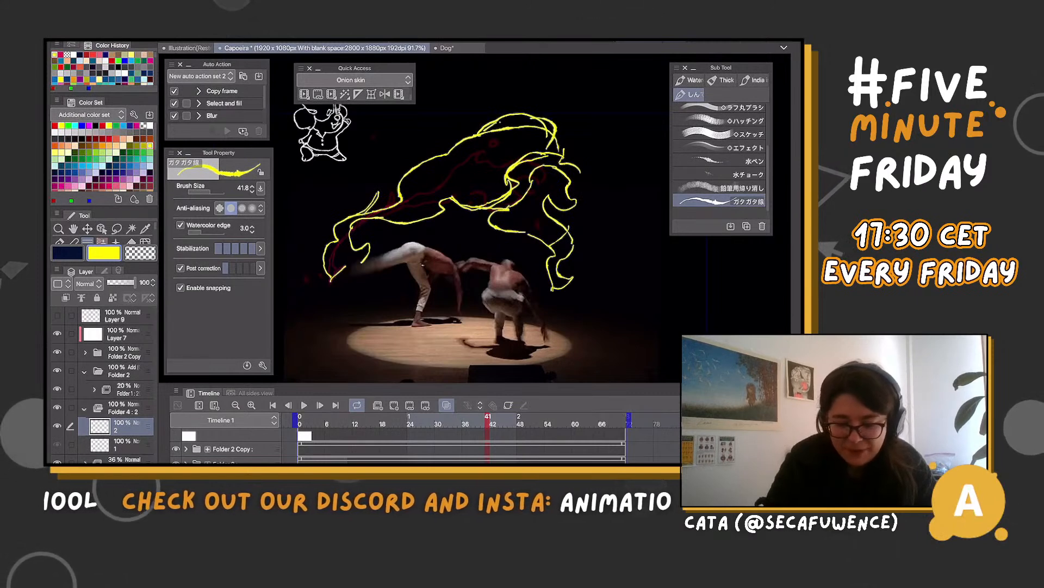
{"action": "mouse_move", "coordinate": [441, 152]}
{"action": "left_mouse_down"}
{"action": "mouse_move", "coordinate": [481, 130]}
{"action": "mouse_move", "coordinate": [437, 177]}
{"action": "left_mouse_up"}
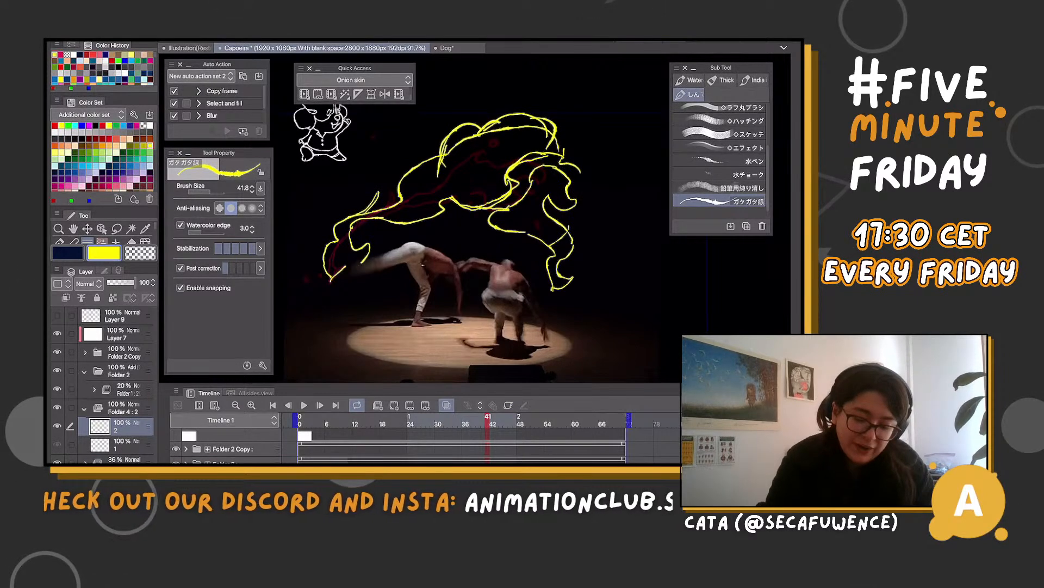
Clear the yellow drawing from cel 2 and undo the short replacement stroke near the kicking foot
{"action": "key", "text": "ctrl+z"}
{"action": "key", "text": "ctrl+z"}
{"action": "key", "text": "Delete"}
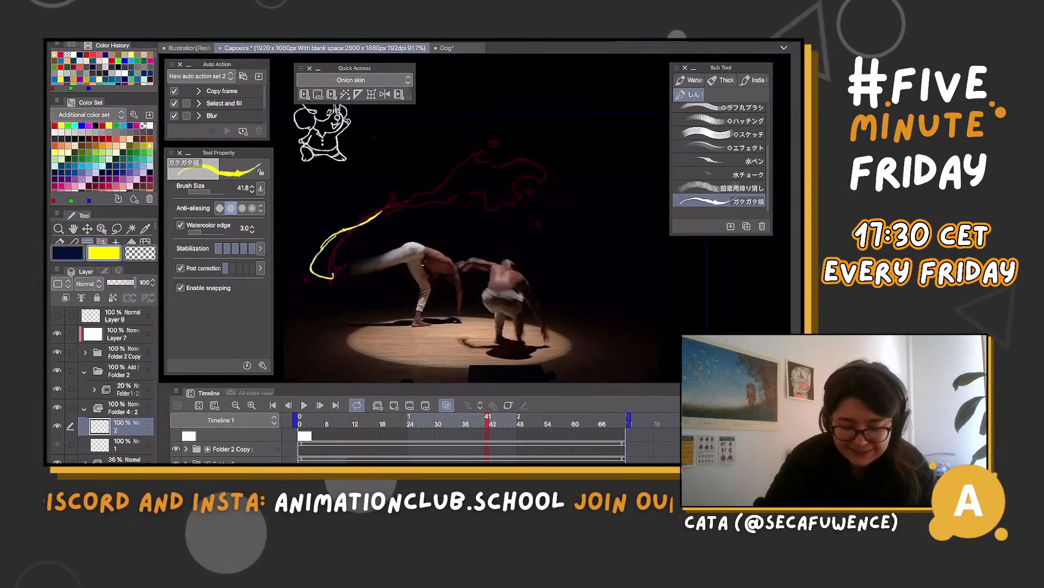
{"action": "key", "text": "ctrl+z"}
{"action": "key", "text": "ctrl+z"}
Draw a larger yellow outline on cel 2, sweeping from the kicking foot over the magenta trail into a rounded, curled end with an inner loop
{"action": "mouse_move", "coordinate": [341, 243]}
{"action": "left_mouse_down"}
{"action": "mouse_move", "coordinate": [364, 242]}
{"action": "mouse_move", "coordinate": [392, 220]}
{"action": "mouse_move", "coordinate": [404, 185]}
{"action": "mouse_move", "coordinate": [542, 124]}
{"action": "mouse_move", "coordinate": [466, 159]}
{"action": "left_mouse_up"}
{"action": "mouse_move", "coordinate": [510, 114]}
{"action": "left_mouse_down"}
{"action": "mouse_move", "coordinate": [600, 154]}
{"action": "mouse_move", "coordinate": [614, 180]}
{"action": "mouse_move", "coordinate": [608, 213]}
{"action": "left_mouse_up"}
{"action": "mouse_move", "coordinate": [528, 202]}
{"action": "left_mouse_down"}
{"action": "mouse_move", "coordinate": [507, 207]}
{"action": "mouse_move", "coordinate": [555, 262]}
{"action": "left_mouse_up"}
{"action": "left_click_drag", "start_coordinate": [602, 206], "coordinate": [570, 246]}
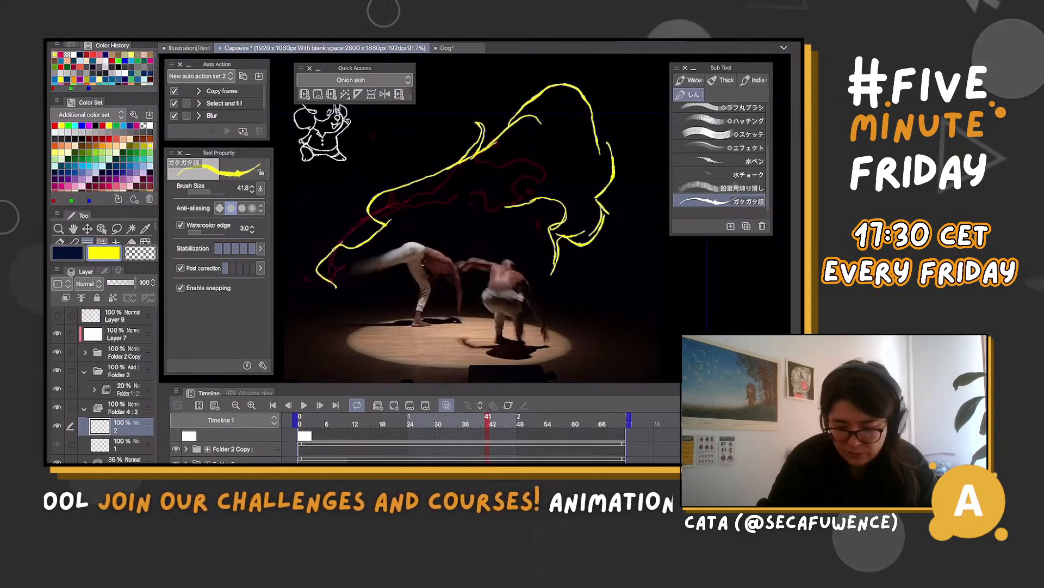
{"action": "mouse_move", "coordinate": [519, 163]}
{"action": "left_mouse_down"}
{"action": "mouse_move", "coordinate": [569, 217]}
{"action": "mouse_move", "coordinate": [496, 207]}
{"action": "left_mouse_up"}
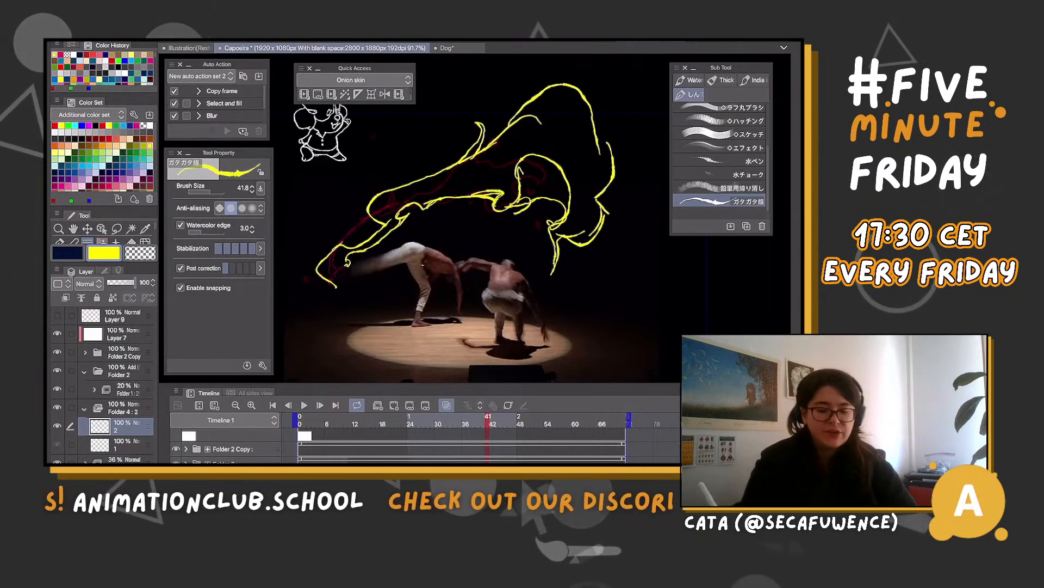
Sketch a yellow arch with an upward arrow in the empty space beside the shape, and undo the sketch
{"action": "mouse_move", "coordinate": [645, 275]}
{"action": "left_mouse_down"}
{"action": "mouse_move", "coordinate": [637, 332]}
{"action": "mouse_move", "coordinate": [713, 320]}
{"action": "left_mouse_up"}
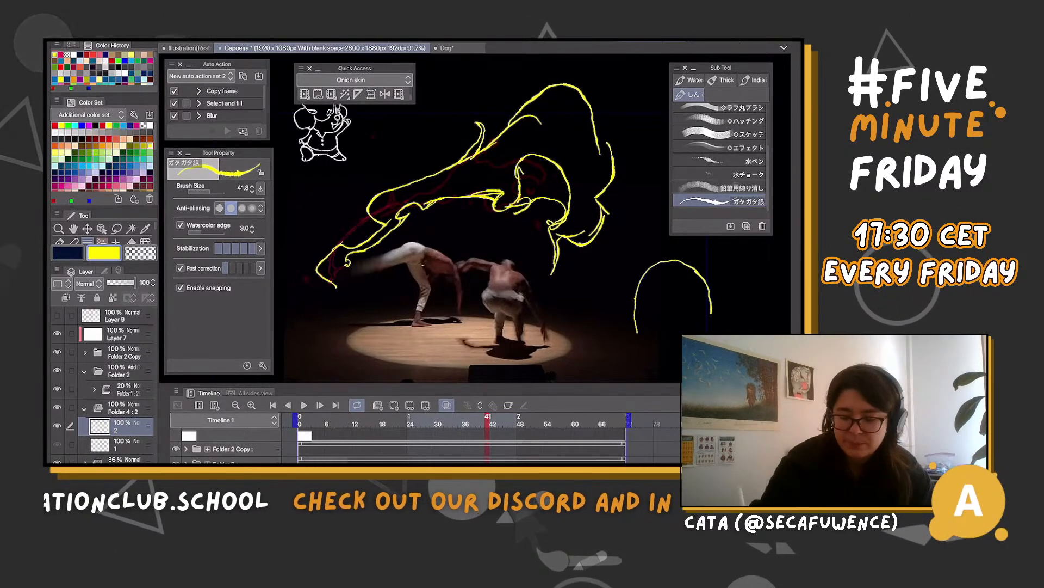
{"action": "left_click_drag", "start_coordinate": [647, 349], "coordinate": [680, 362]}
{"action": "key", "text": "ctrl+z"}
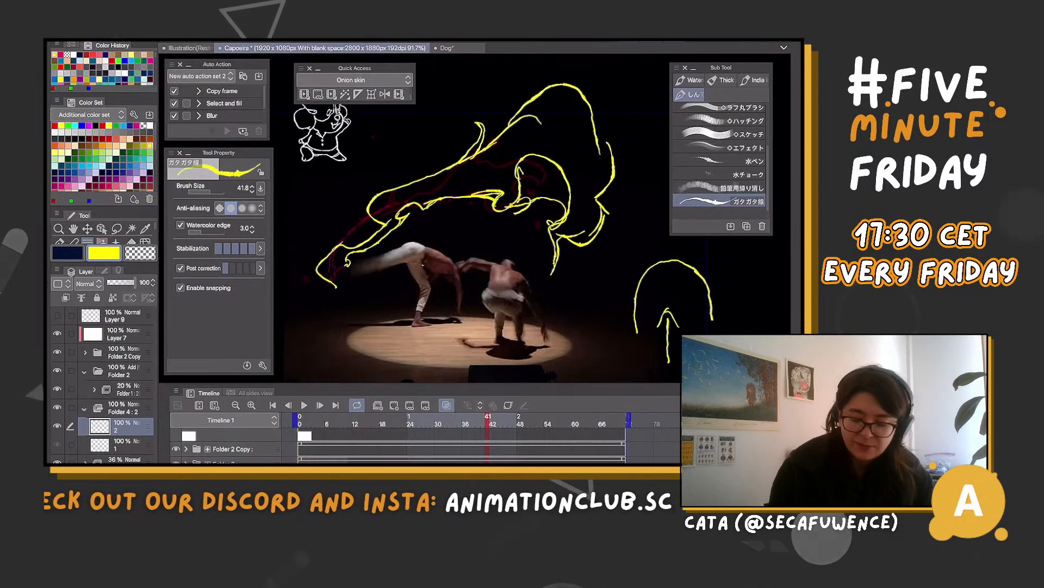
{"action": "key", "text": "ctrl+z"}
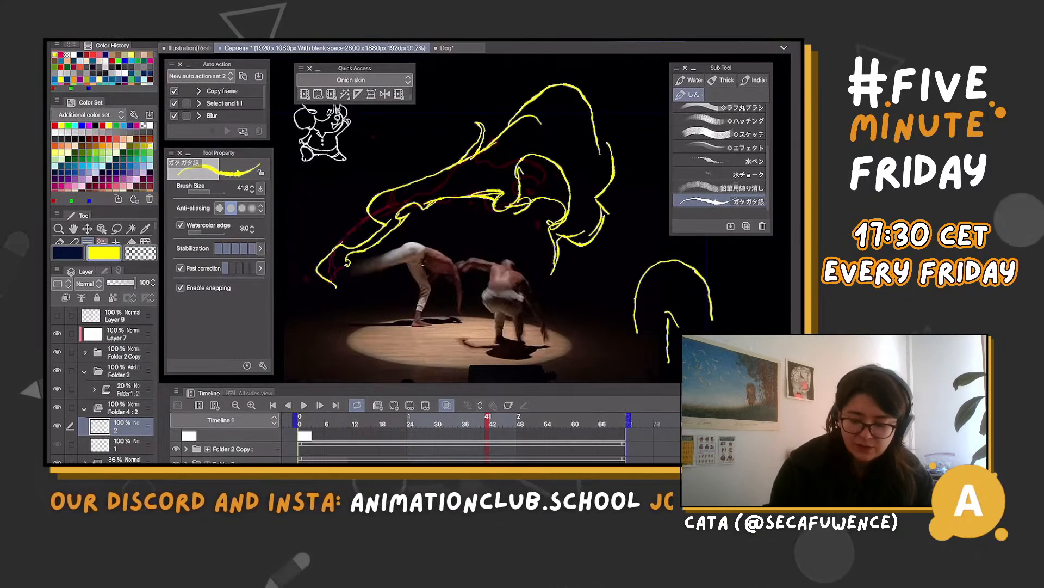
{"action": "key", "text": "ctrl+z"}
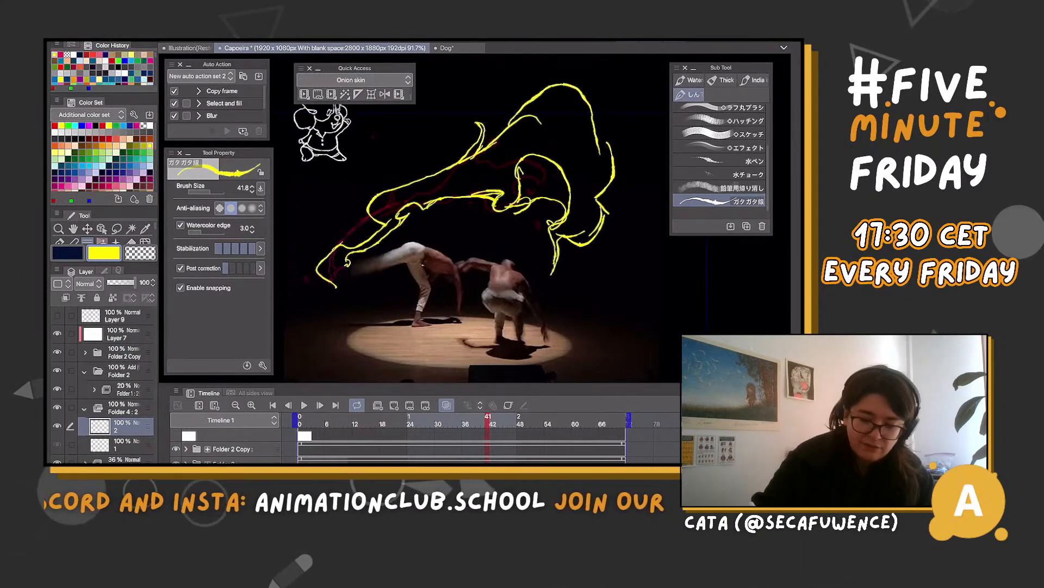
{"action": "key", "text": "ctrl+z"}
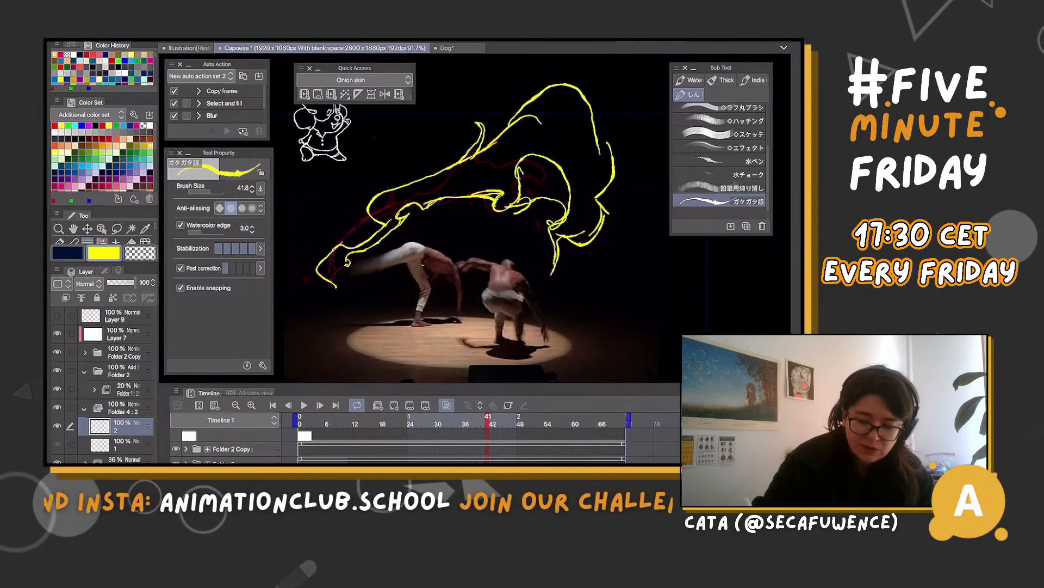
Reinforce the inner loop and the outer edge of the yellow shape, redrawing the upper arch so it curls into a hooked tip
{"action": "mouse_move", "coordinate": [516, 166]}
{"action": "left_mouse_down"}
{"action": "mouse_move", "coordinate": [549, 138]}
{"action": "mouse_move", "coordinate": [573, 191]}
{"action": "left_mouse_up"}
{"action": "left_click_drag", "start_coordinate": [543, 138], "coordinate": [574, 202]}
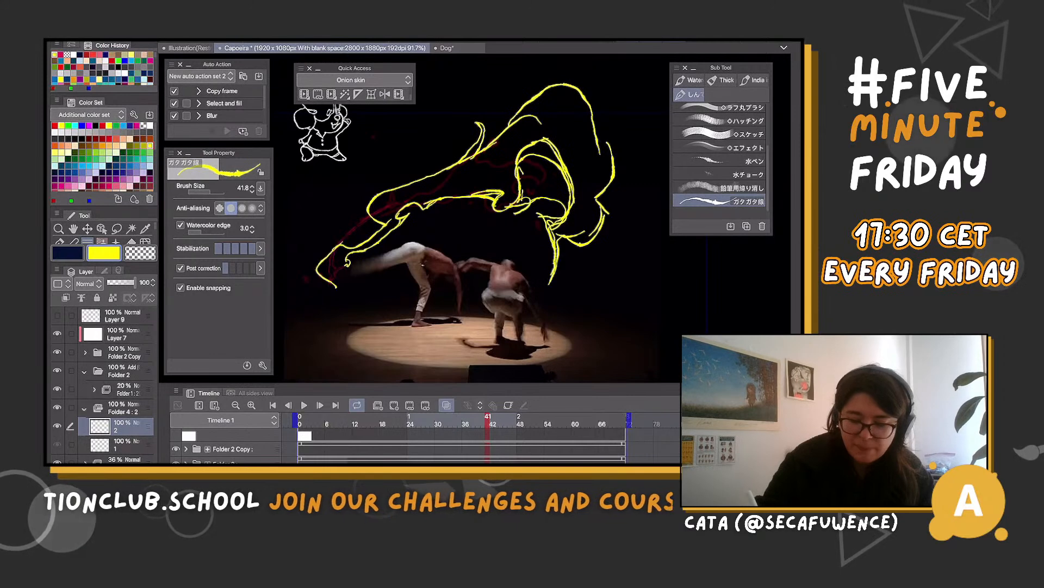
{"action": "mouse_move", "coordinate": [599, 210]}
{"action": "left_mouse_down"}
{"action": "mouse_move", "coordinate": [622, 198]}
{"action": "mouse_move", "coordinate": [615, 111]}
{"action": "mouse_move", "coordinate": [601, 151]}
{"action": "left_mouse_up"}
{"action": "mouse_move", "coordinate": [512, 97]}
{"action": "left_mouse_down"}
{"action": "mouse_move", "coordinate": [531, 84]}
{"action": "mouse_move", "coordinate": [596, 128]}
{"action": "left_mouse_up"}
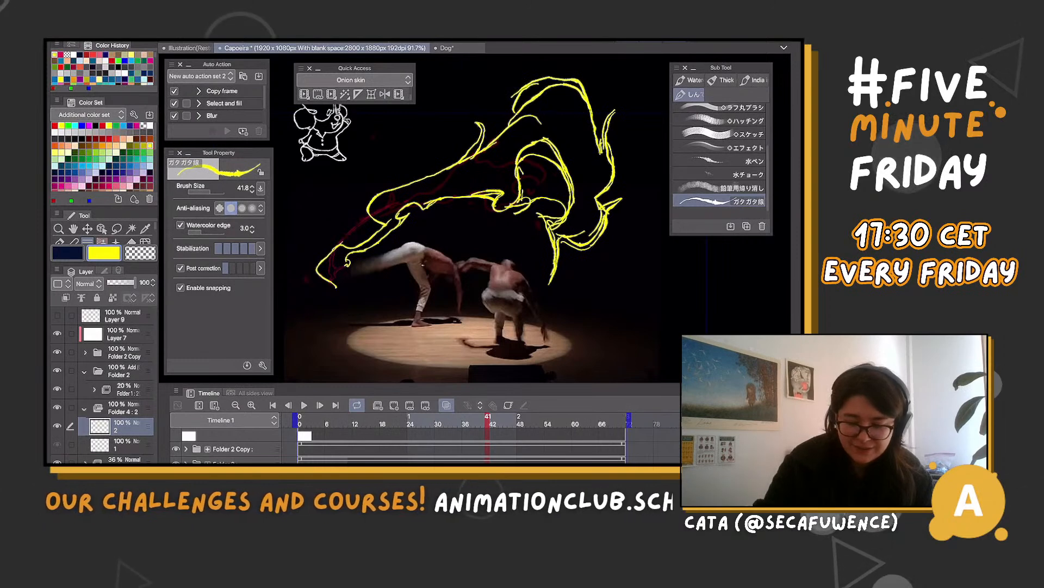
{"action": "key", "text": "ctrl+z"}
{"action": "mouse_move", "coordinate": [538, 87]}
{"action": "left_mouse_down"}
{"action": "mouse_move", "coordinate": [601, 91]}
{"action": "mouse_move", "coordinate": [626, 138]}
{"action": "mouse_move", "coordinate": [619, 129]}
{"action": "mouse_move", "coordinate": [601, 191]}
{"action": "left_mouse_up"}
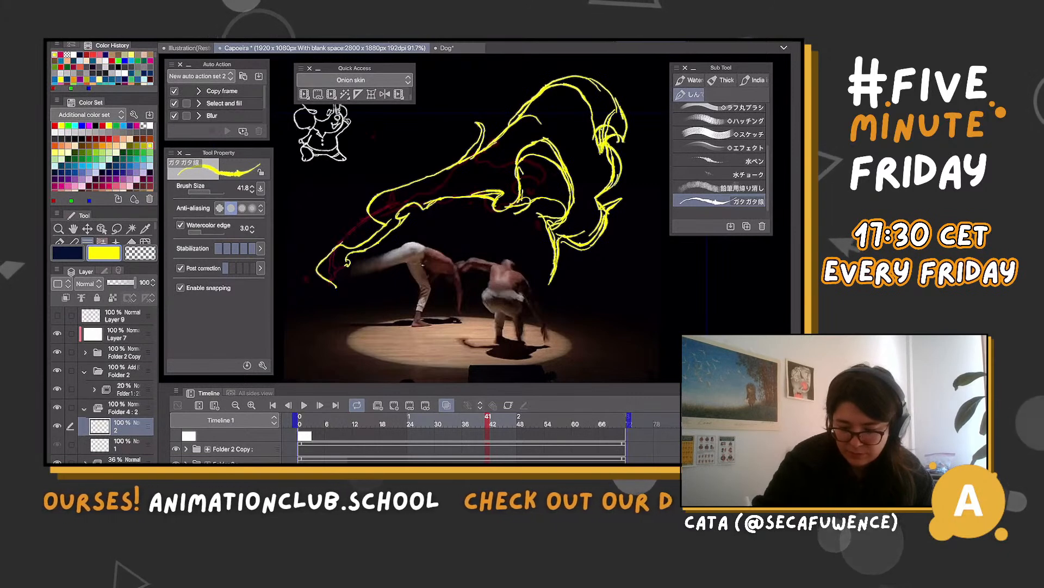
{"action": "mouse_move", "coordinate": [590, 145]}
{"action": "left_mouse_down"}
{"action": "mouse_move", "coordinate": [618, 129]}
{"action": "mouse_move", "coordinate": [630, 139]}
{"action": "left_mouse_up"}
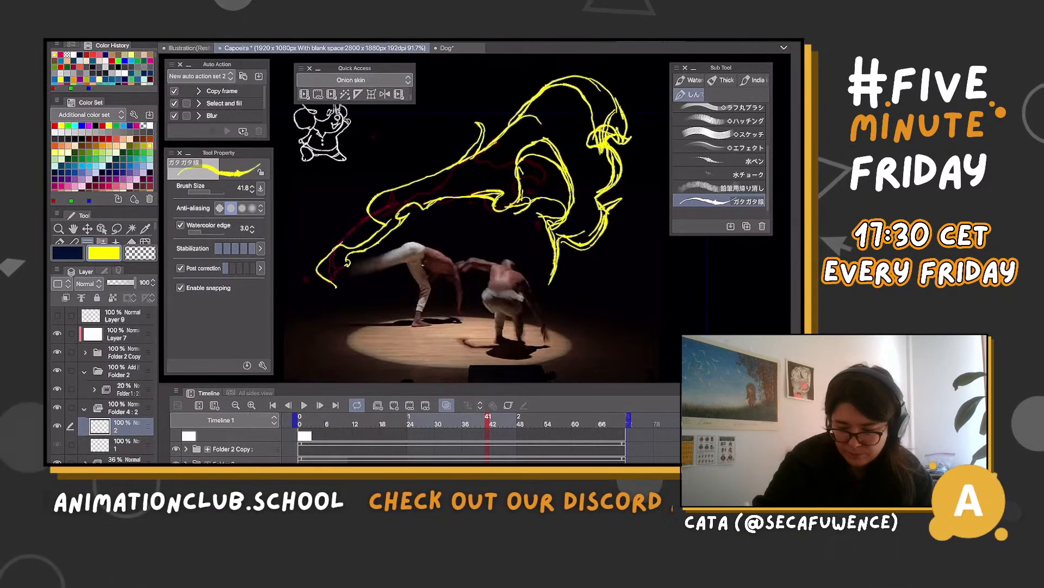
{"action": "key", "text": "m"}
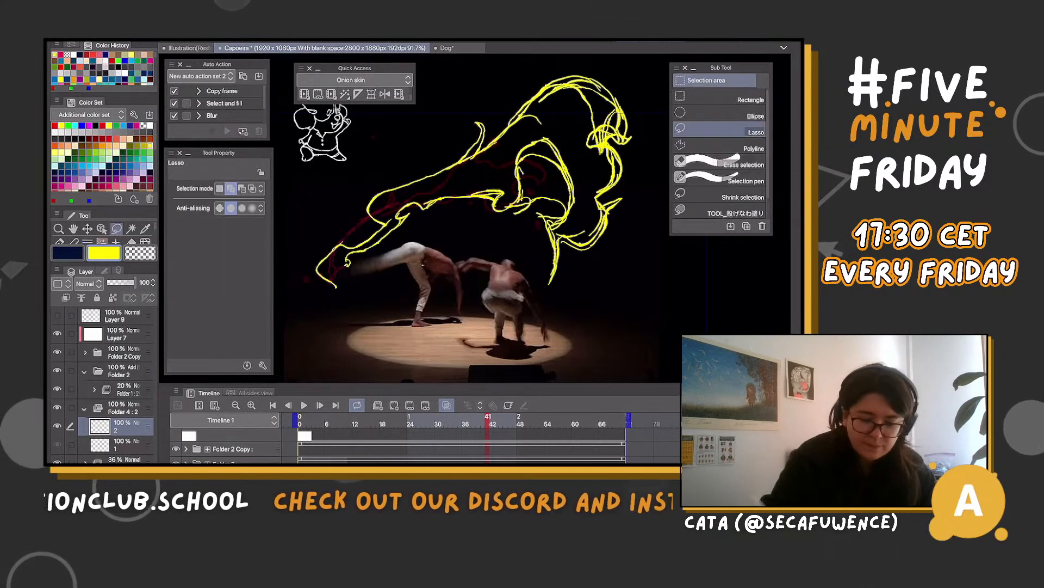
{"action": "mouse_move", "coordinate": [593, 79]}
{"action": "left_mouse_down"}
{"action": "mouse_move", "coordinate": [627, 116]}
{"action": "mouse_move", "coordinate": [616, 154]}
{"action": "mouse_move", "coordinate": [548, 100]}
{"action": "left_mouse_up"}
{"action": "left_click", "coordinate": [534, 175]}
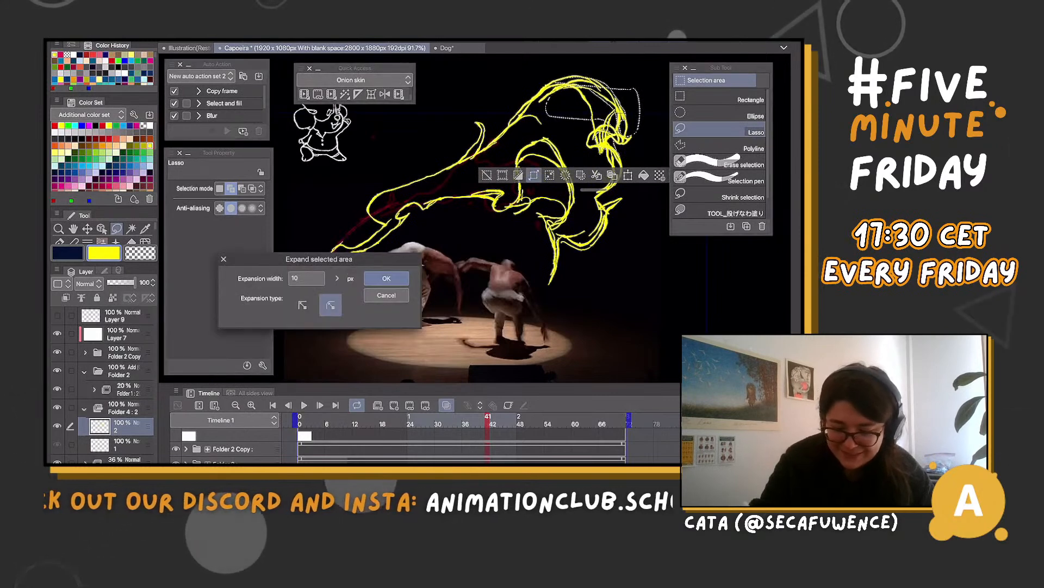
{"action": "key", "text": "Escape"}
{"action": "key", "text": "ctrl+d"}
{"action": "mouse_move", "coordinate": [615, 89]}
{"action": "left_mouse_down"}
{"action": "mouse_move", "coordinate": [627, 107]}
{"action": "mouse_move", "coordinate": [590, 98]}
{"action": "left_mouse_up"}
{"action": "key", "text": "ctrl+d"}
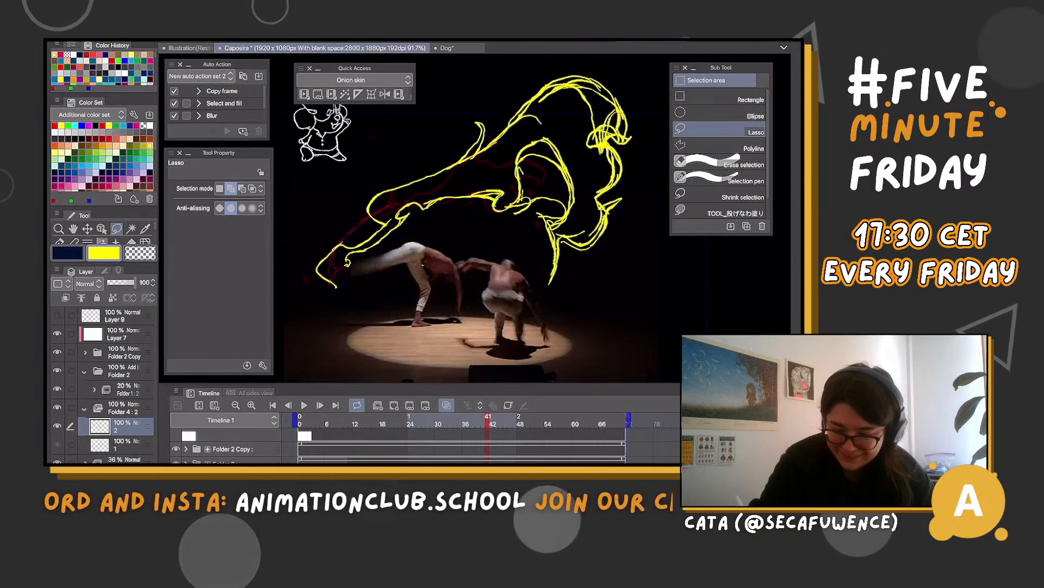
Lasso and delete the overlapping yellow strokes at the base of the inner loop and the redundant lines inside the upper arch
{"action": "mouse_move", "coordinate": [510, 211]}
{"action": "left_mouse_down"}
{"action": "mouse_move", "coordinate": [552, 210]}
{"action": "mouse_move", "coordinate": [525, 193]}
{"action": "left_mouse_up"}
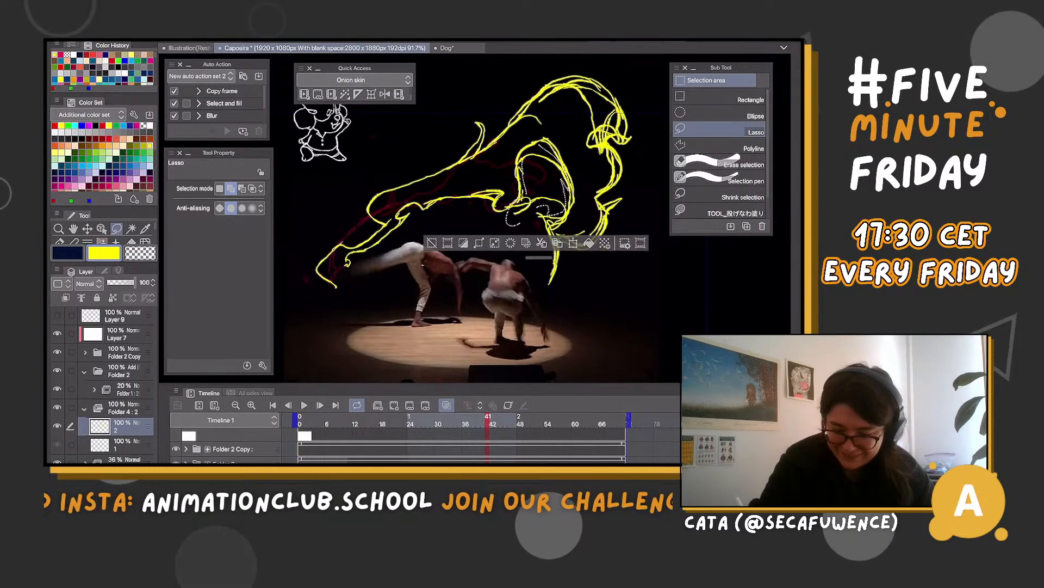
{"action": "key", "text": "Delete"}
{"action": "key", "text": "ctrl+d"}
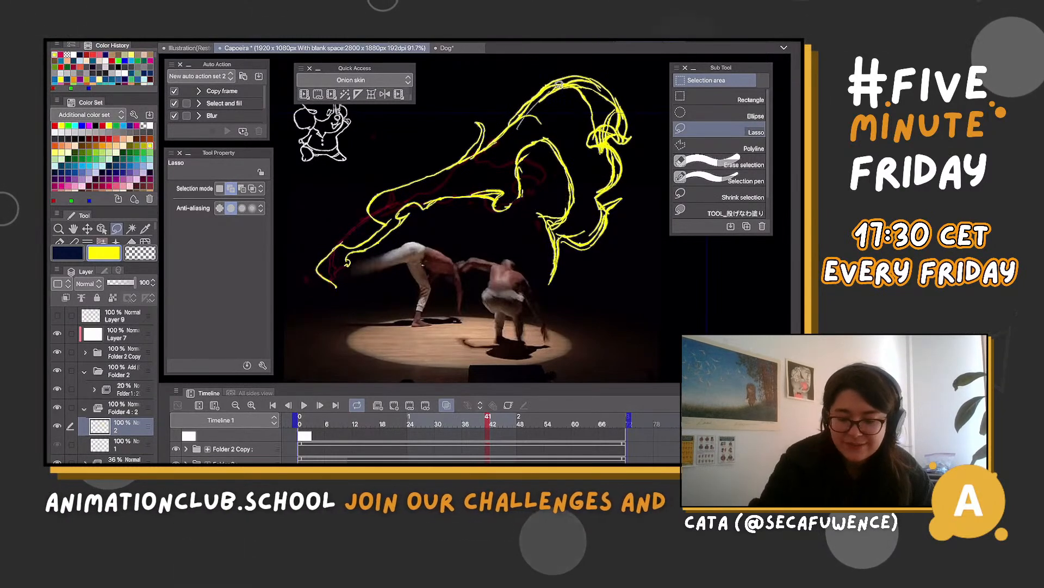
{"action": "left_click_drag", "start_coordinate": [545, 109], "coordinate": [517, 128]}
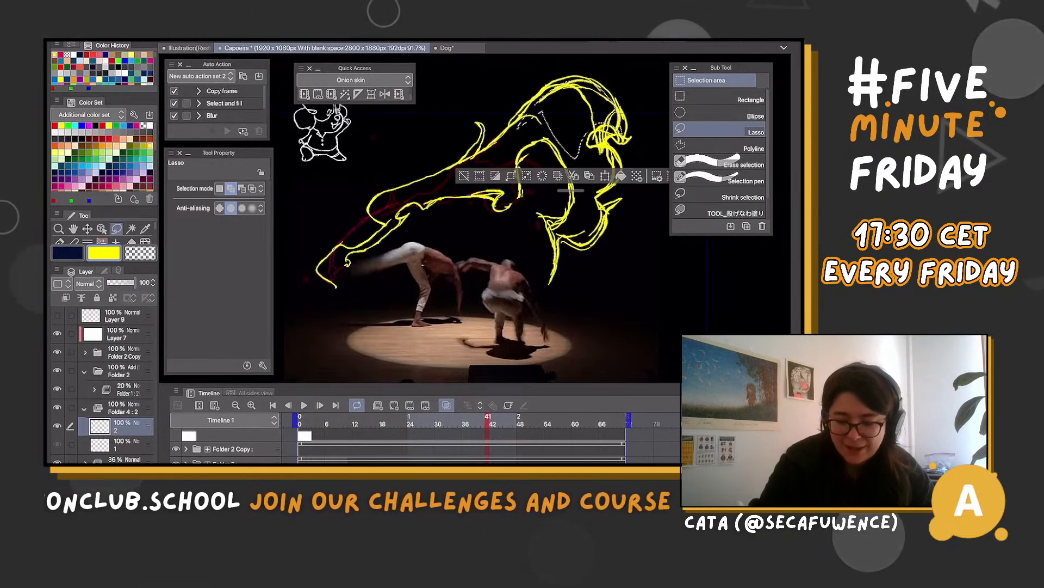
{"action": "key", "text": "Delete"}
{"action": "key", "text": "ctrl+d"}
Lasso and delete the scribbled yellow strokes inside the hooked tip, and clear the selection
{"action": "left_click_drag", "start_coordinate": [597, 140], "coordinate": [609, 133]}
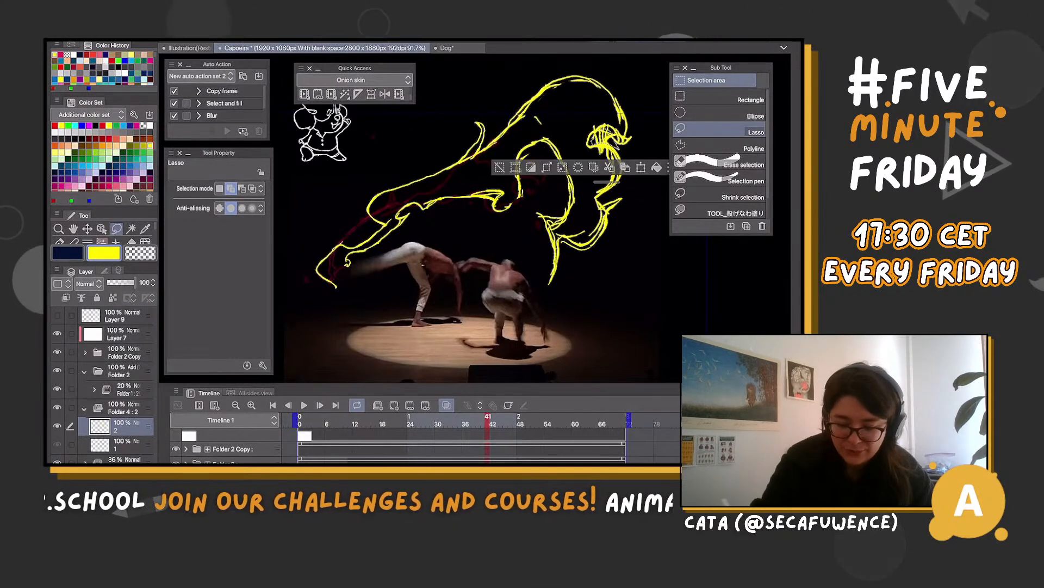
{"action": "key", "text": "Delete"}
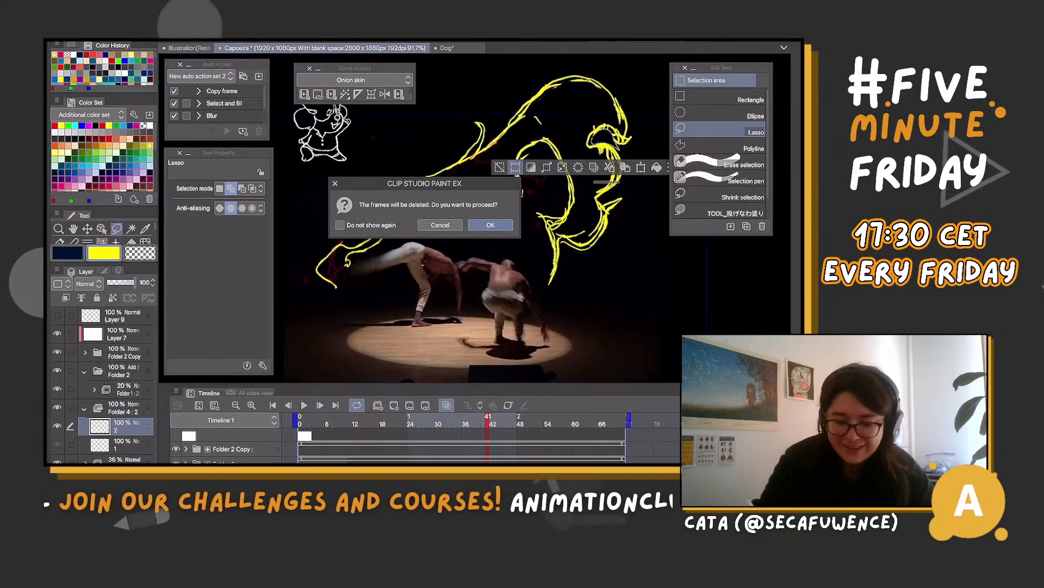
{"action": "key", "text": "Escape"}
{"action": "key", "text": "ctrl+d"}
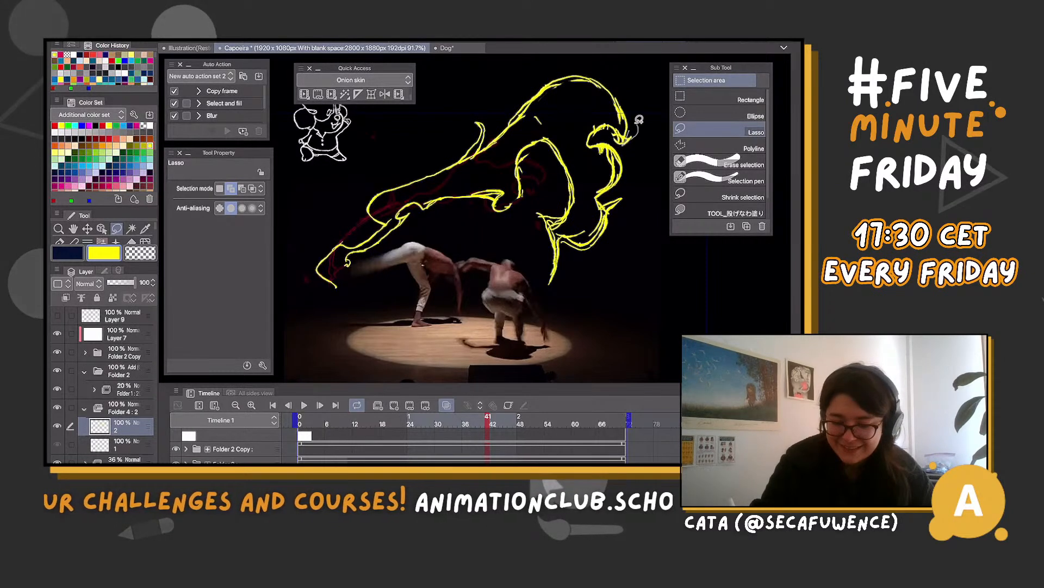
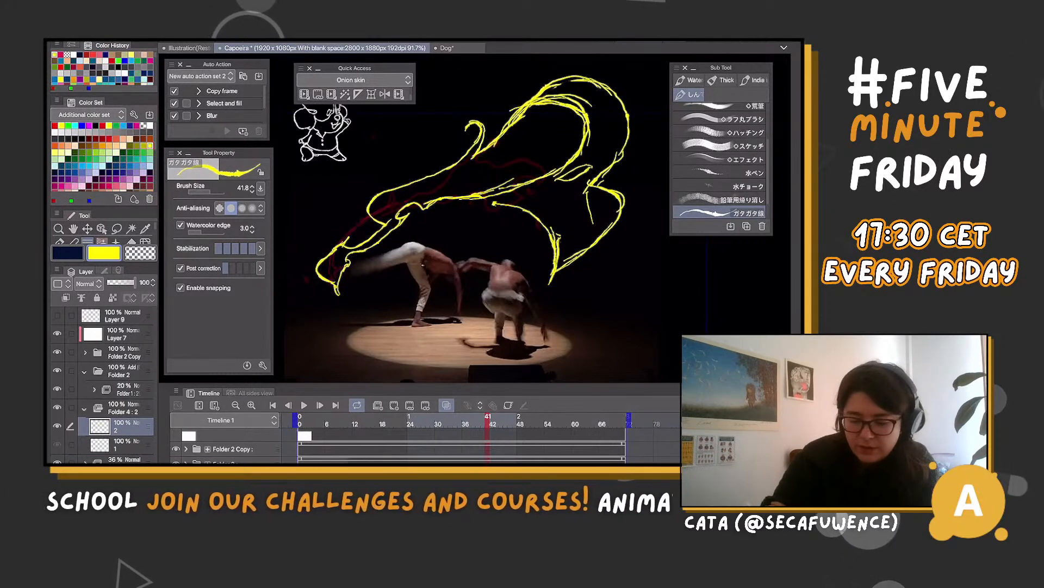
Thicken the yellow shape's outer edge and lower arc, and lasso and delete the inner loop strokes
{"action": "mouse_move", "coordinate": [630, 112]}
{"action": "left_mouse_down"}
{"action": "mouse_move", "coordinate": [614, 170]}
{"action": "mouse_move", "coordinate": [623, 162]}
{"action": "left_mouse_up"}
{"action": "left_click_drag", "start_coordinate": [584, 111], "coordinate": [597, 182]}
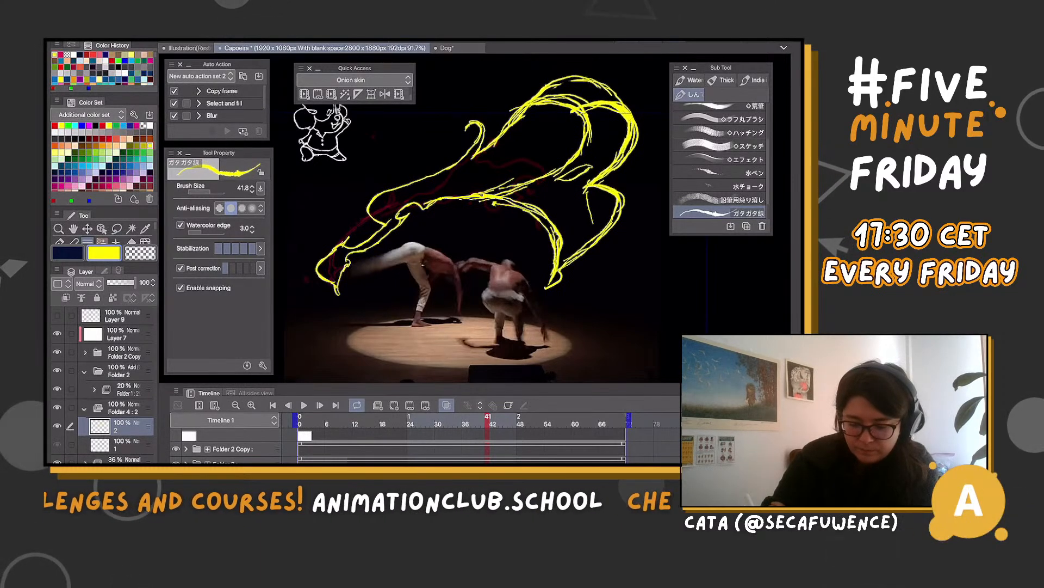
{"action": "key", "text": "m"}
{"action": "left_click_drag", "start_coordinate": [572, 191], "coordinate": [588, 104]}
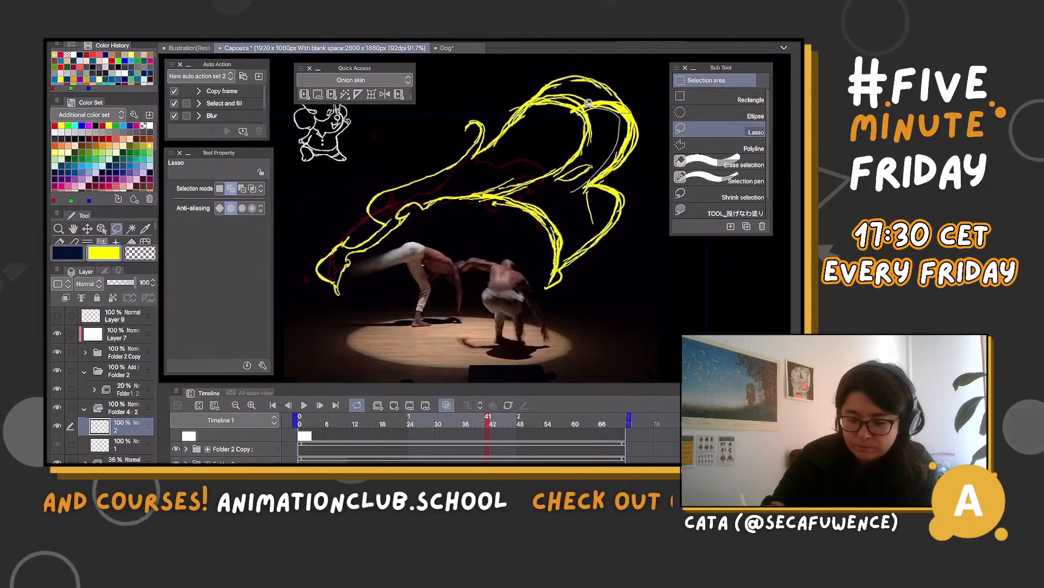
{"action": "left_click_drag", "start_coordinate": [492, 191], "coordinate": [489, 192]}
{"action": "key", "text": "Delete"}
{"action": "key", "text": "ctrl+d"}
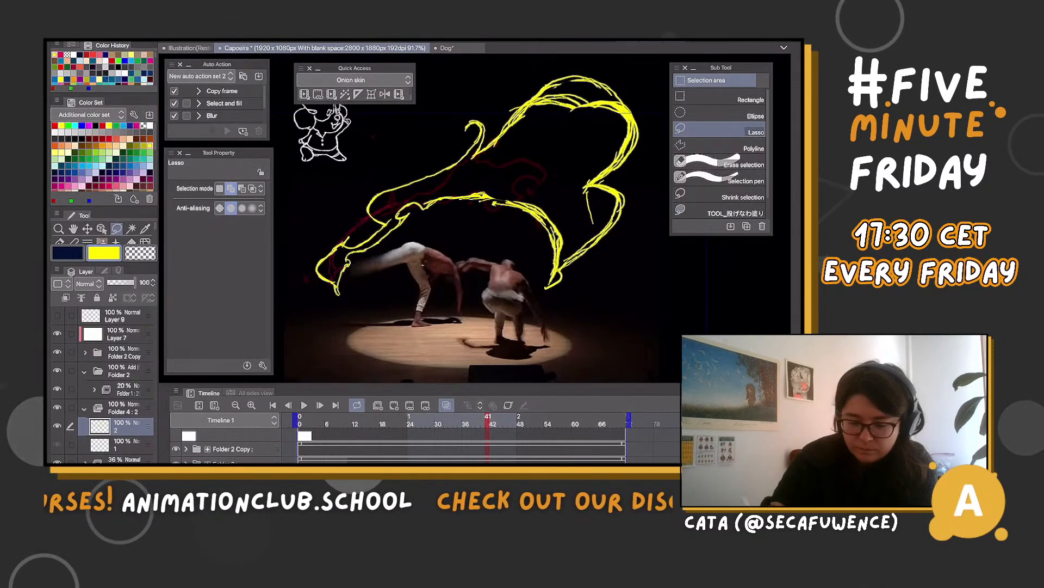
Lasso and delete the old top arch and the short loose line inside the lower fold, and clear the selection
{"action": "left_click_drag", "start_coordinate": [521, 81], "coordinate": [520, 81]}
{"action": "key", "text": "Delete"}
{"action": "key", "text": "ctrl+d"}
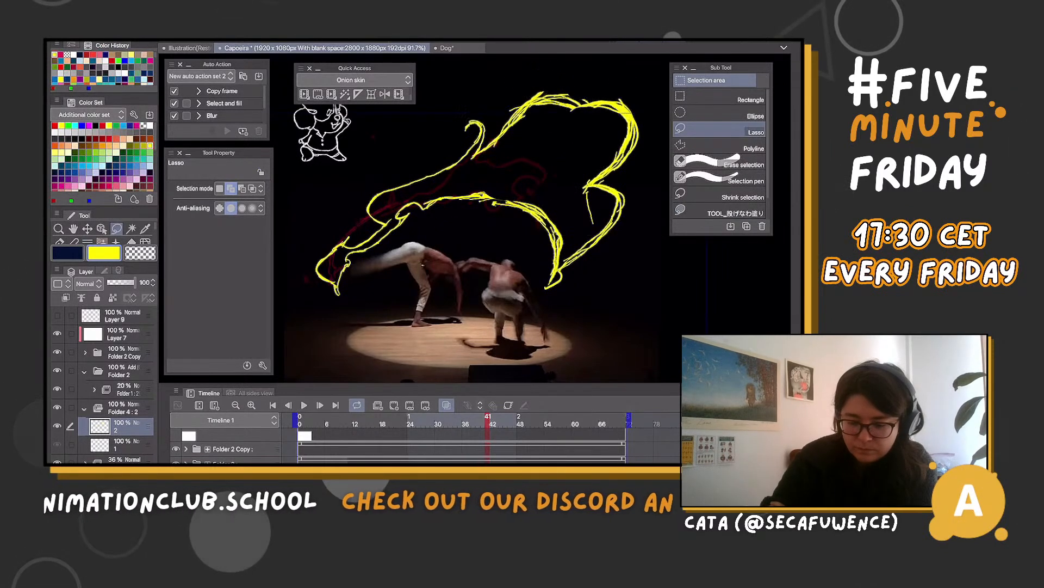
{"action": "left_click_drag", "start_coordinate": [588, 196], "coordinate": [588, 195]}
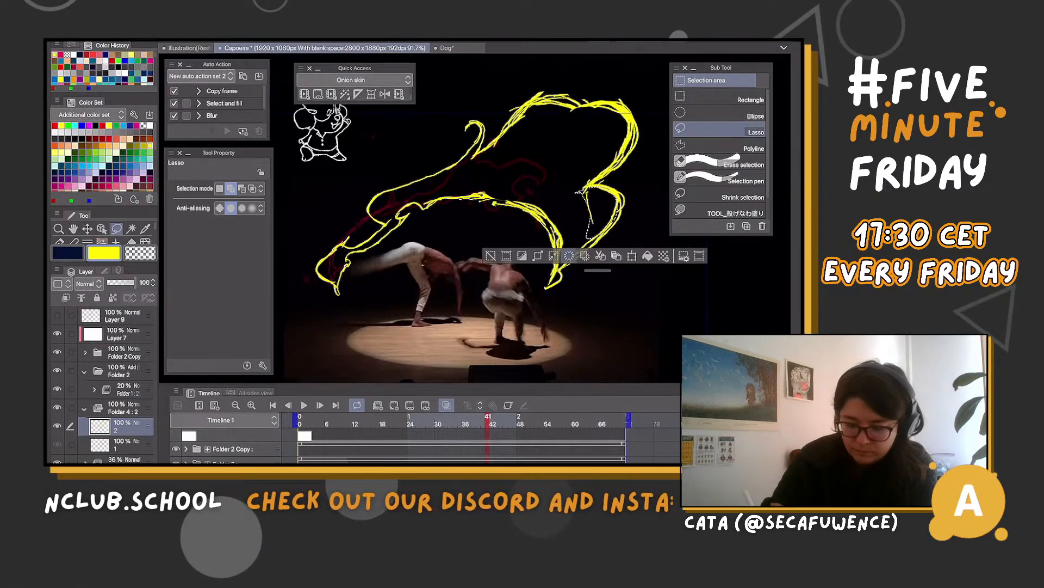
{"action": "key", "text": "Delete"}
{"action": "key", "text": "ctrl+d"}
{"action": "key", "text": "b"}
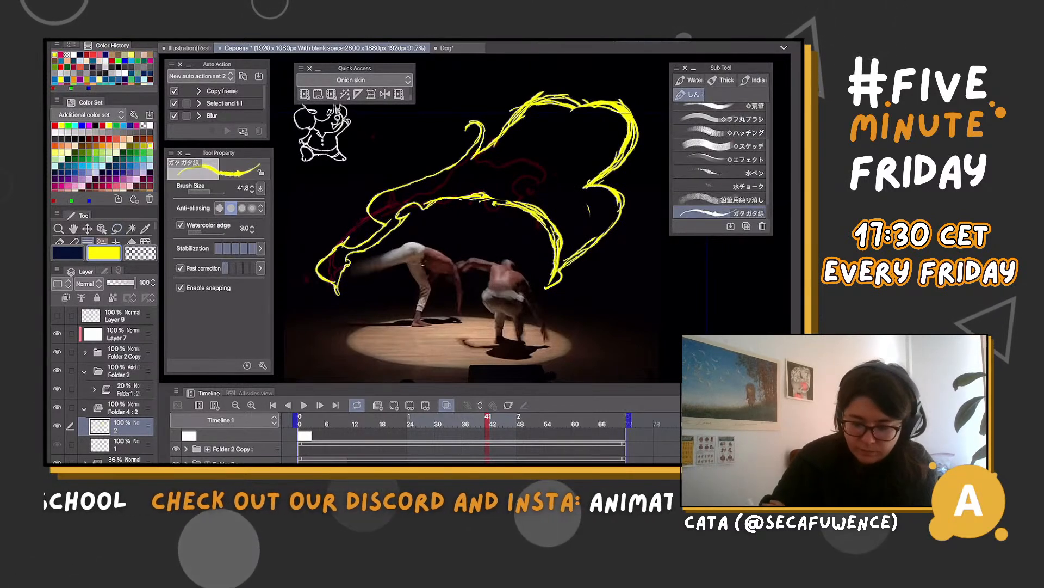
Draw flowing inner contour lines, a spiral curl and a doubled lower fold inside the yellow shape, undoing the last strokes along its left outline
{"action": "mouse_move", "coordinate": [444, 173]}
{"action": "left_mouse_down"}
{"action": "mouse_move", "coordinate": [580, 124]}
{"action": "mouse_move", "coordinate": [612, 140]}
{"action": "mouse_move", "coordinate": [535, 167]}
{"action": "mouse_move", "coordinate": [542, 178]}
{"action": "mouse_move", "coordinate": [571, 174]}
{"action": "left_mouse_up"}
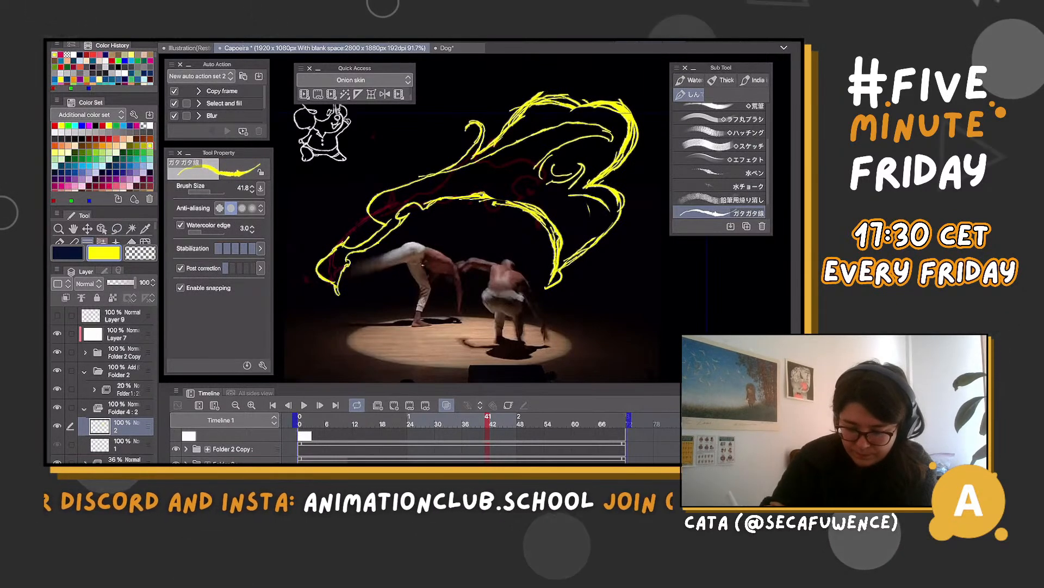
{"action": "left_click_drag", "start_coordinate": [567, 199], "coordinate": [612, 212]}
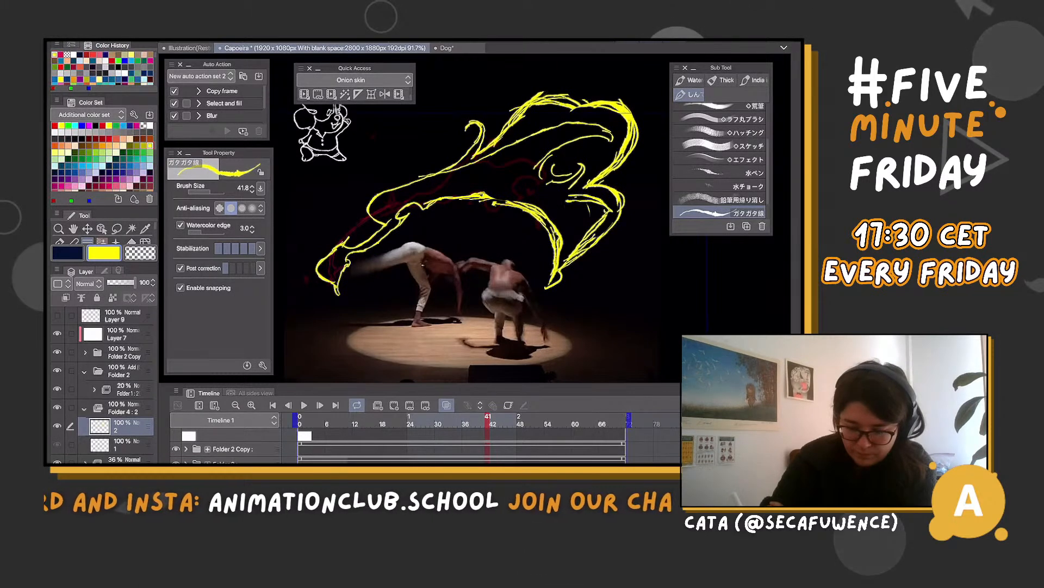
{"action": "left_click_drag", "start_coordinate": [584, 169], "coordinate": [569, 197]}
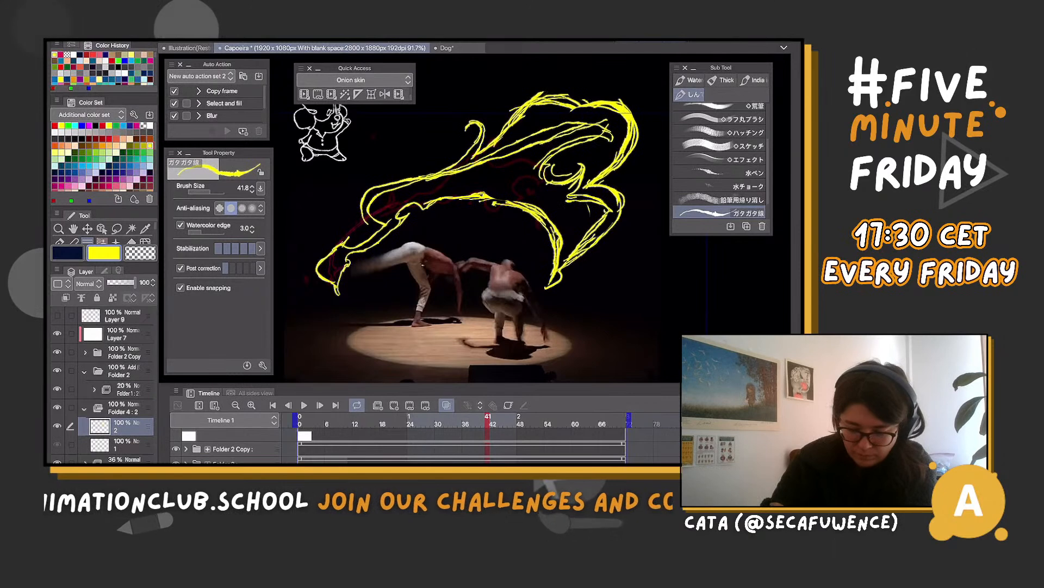
{"action": "key", "text": "ctrl+z"}
{"action": "key", "text": "ctrl+z"}
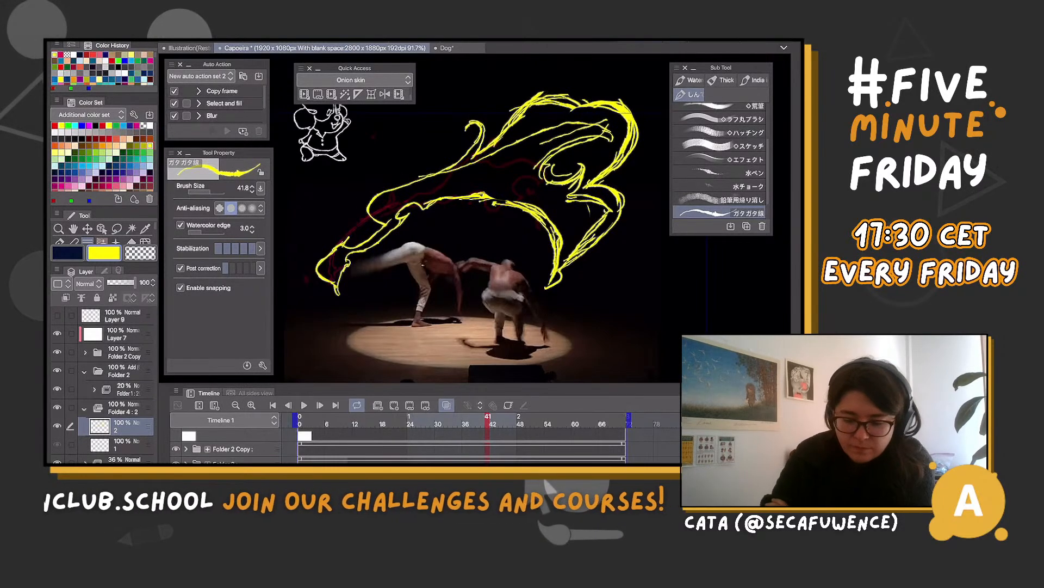
Mesh-transform the yellow shape, shifting it slightly up and left and warping its lower centre and tail
{"action": "left_click", "coordinate": [372, 94]}
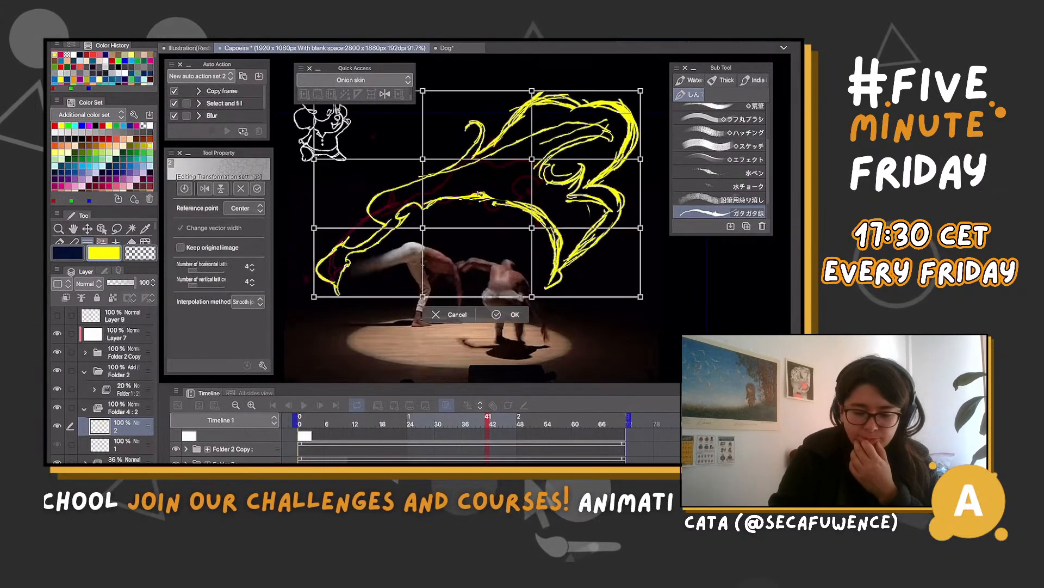
{"action": "left_click_drag", "start_coordinate": [480, 193], "coordinate": [471, 185]}
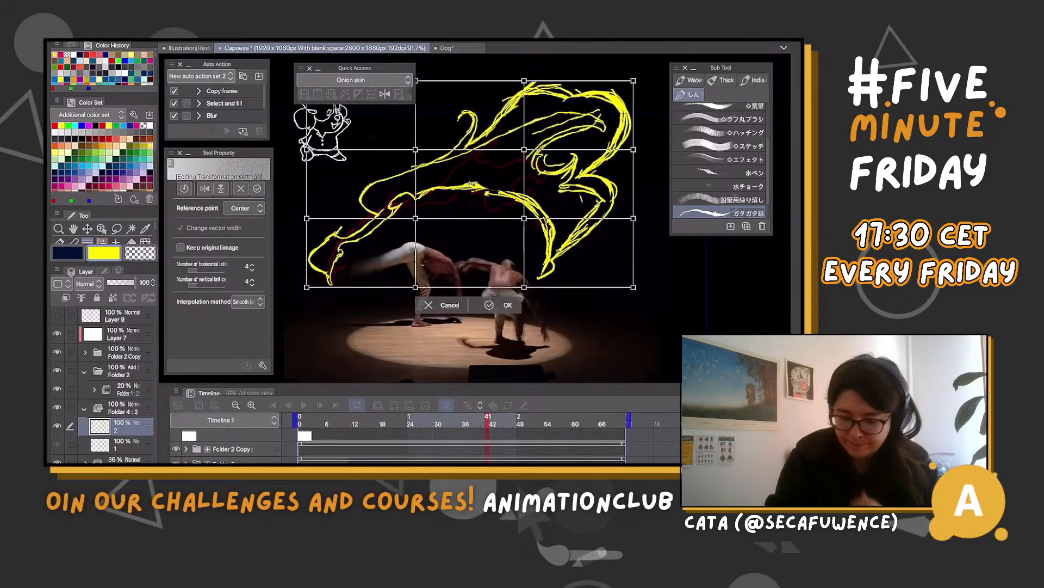
{"action": "left_click_drag", "start_coordinate": [524, 218], "coordinate": [556, 239]}
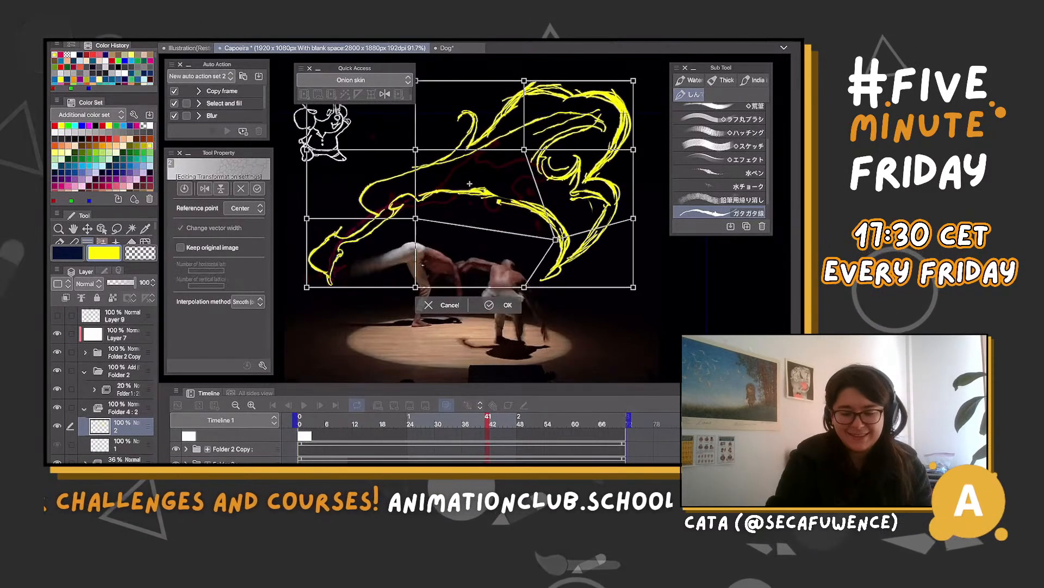
{"action": "left_click_drag", "start_coordinate": [416, 218], "coordinate": [411, 211]}
{"action": "left_click_drag", "start_coordinate": [307, 150], "coordinate": [383, 149]}
{"action": "left_click_drag", "start_coordinate": [412, 211], "coordinate": [407, 211]}
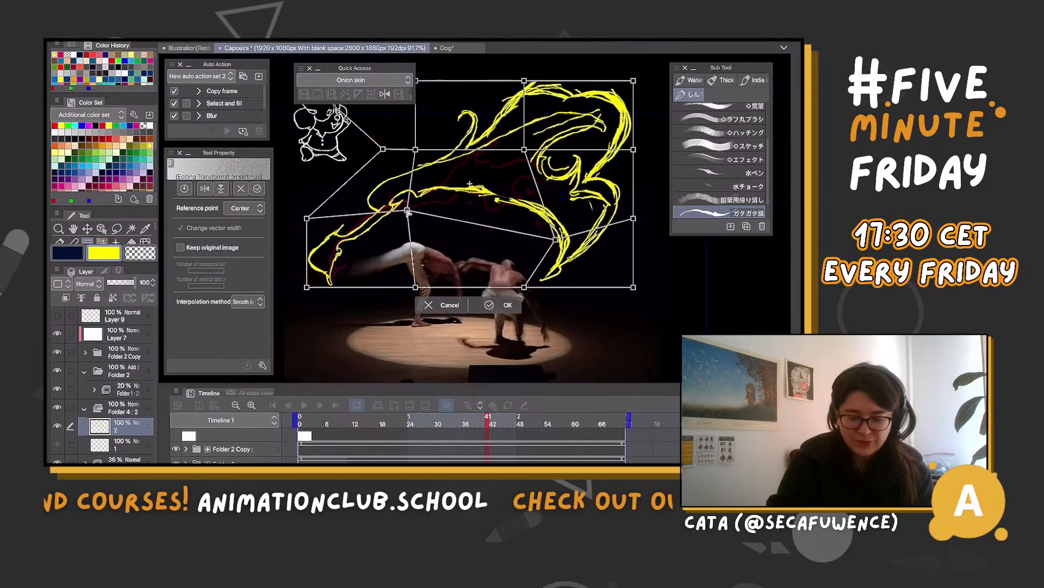
Bulge the right side of the mesh outward, stretch its lower right corner downward, and apply the transformation
{"action": "left_click_drag", "start_coordinate": [556, 240], "coordinate": [563, 248]}
{"action": "left_click_drag", "start_coordinate": [633, 81], "coordinate": [643, 95]}
{"action": "left_click_drag", "start_coordinate": [634, 149], "coordinate": [666, 172]}
{"action": "left_click_drag", "start_coordinate": [635, 218], "coordinate": [652, 237]}
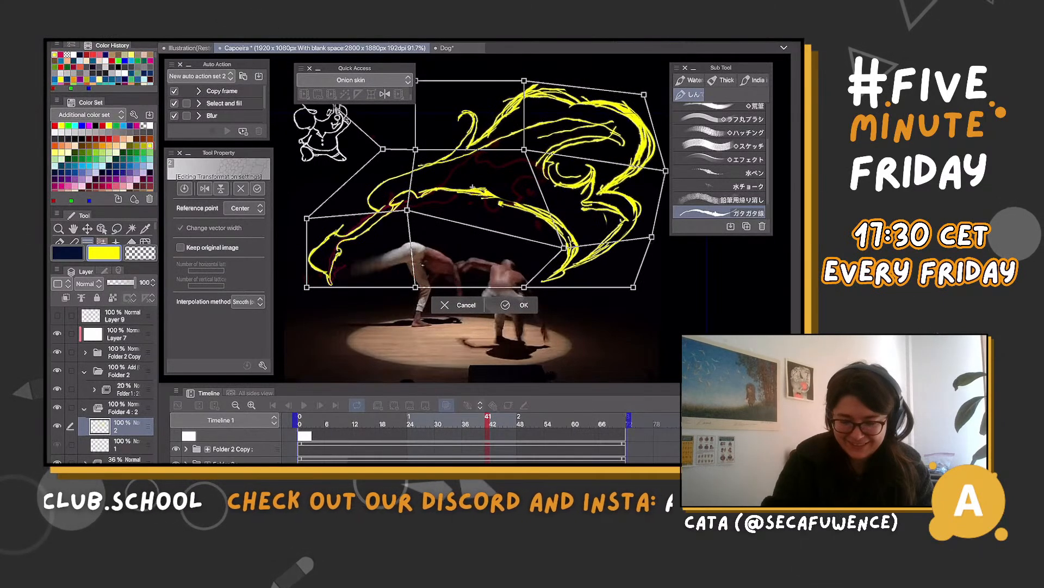
{"action": "left_click_drag", "start_coordinate": [633, 286], "coordinate": [616, 317]}
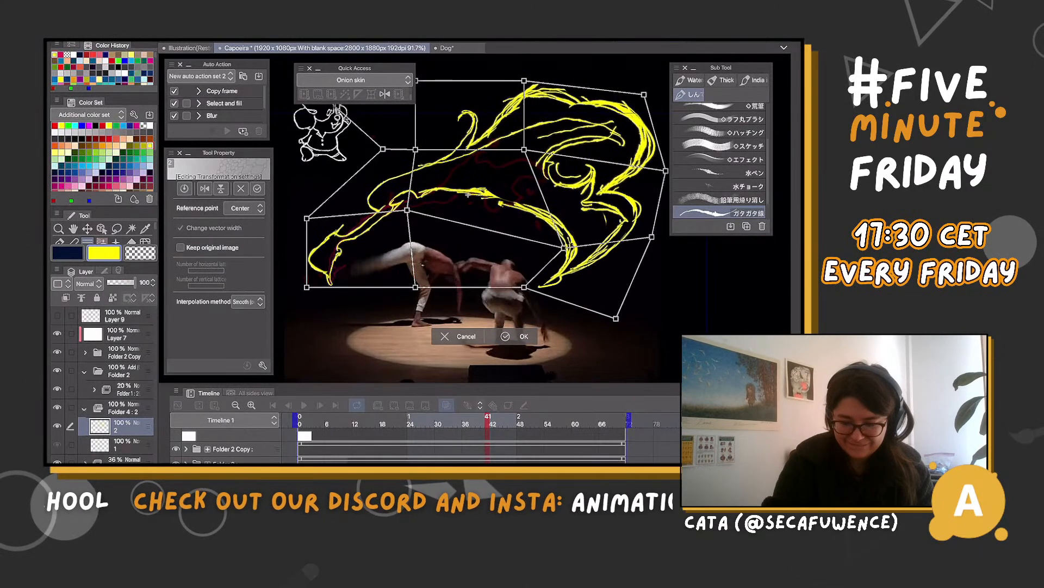
{"action": "left_click_drag", "start_coordinate": [666, 171], "coordinate": [660, 159]}
{"action": "left_click_drag", "start_coordinate": [644, 95], "coordinate": [648, 86]}
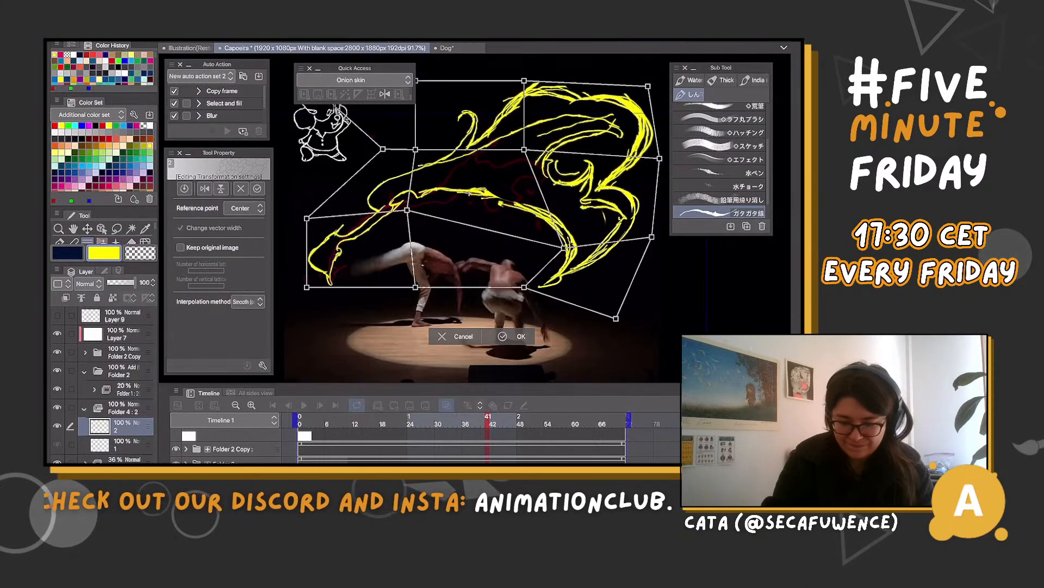
{"action": "key", "text": "Return"}
{"action": "scroll", "coordinate": [436, 272], "scroll_direction": "down", "scroll_amount": 3}
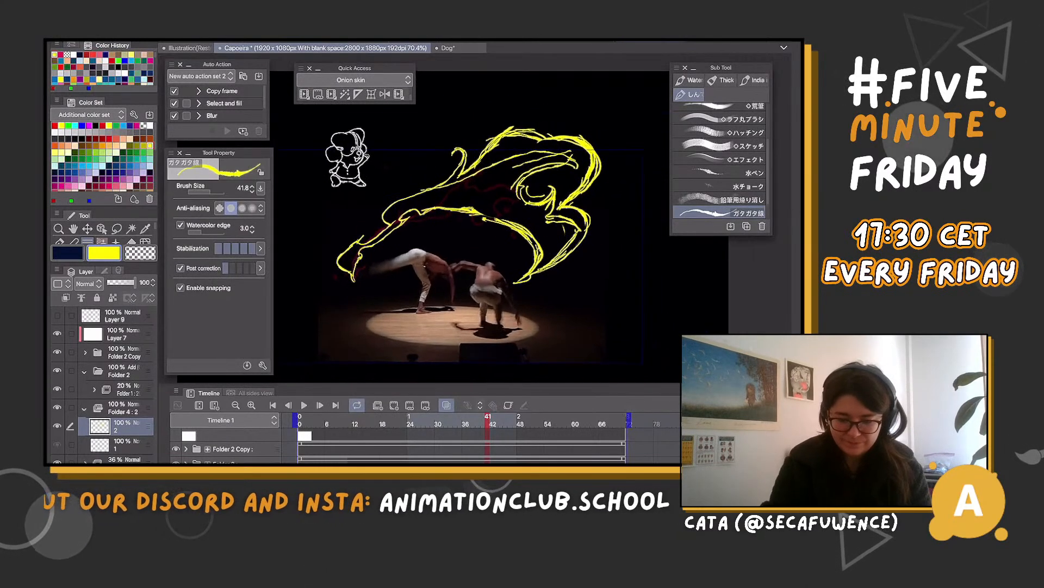
{"action": "double_click", "coordinate": [104, 253]}
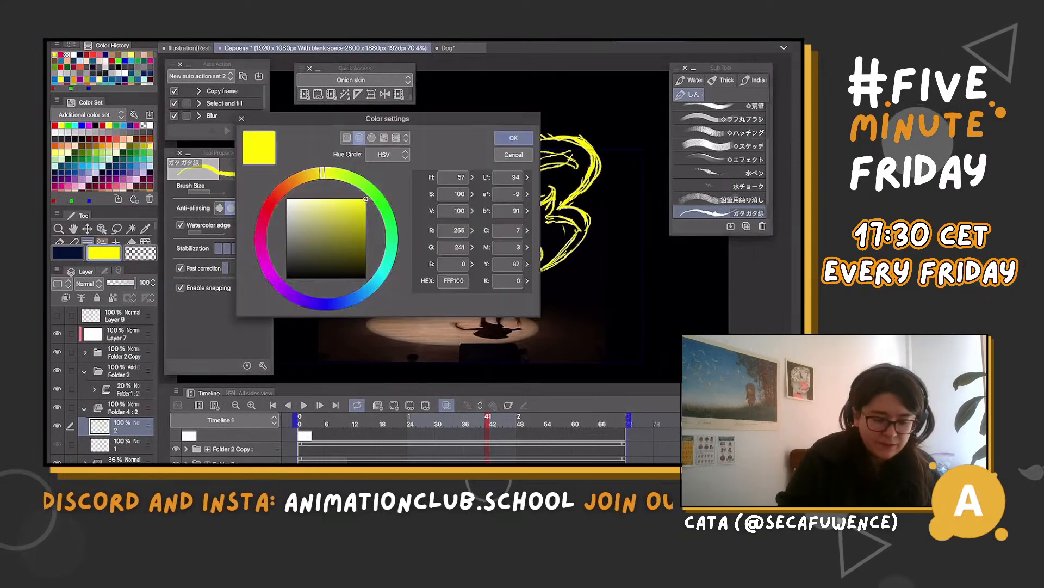
{"action": "key", "text": "Return"}
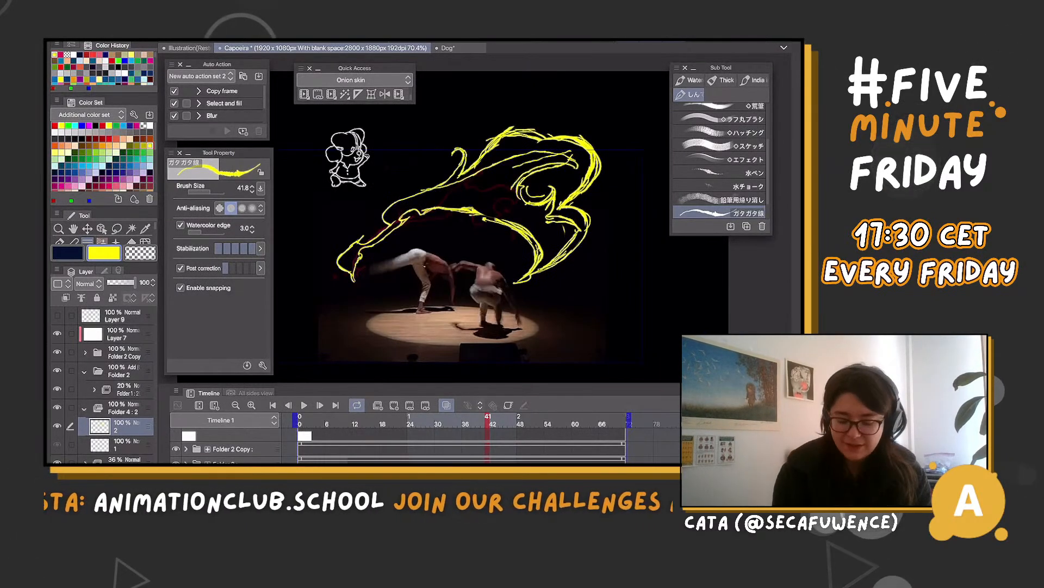
Add a new animation cel between cels 1 and 2 in Folder 4, around frame 27
{"action": "mouse_move", "coordinate": [488, 420]}
{"action": "left_mouse_down"}
{"action": "mouse_move", "coordinate": [391, 420]}
{"action": "mouse_move", "coordinate": [447, 420]}
{"action": "mouse_move", "coordinate": [424, 420]}
{"action": "left_mouse_up"}
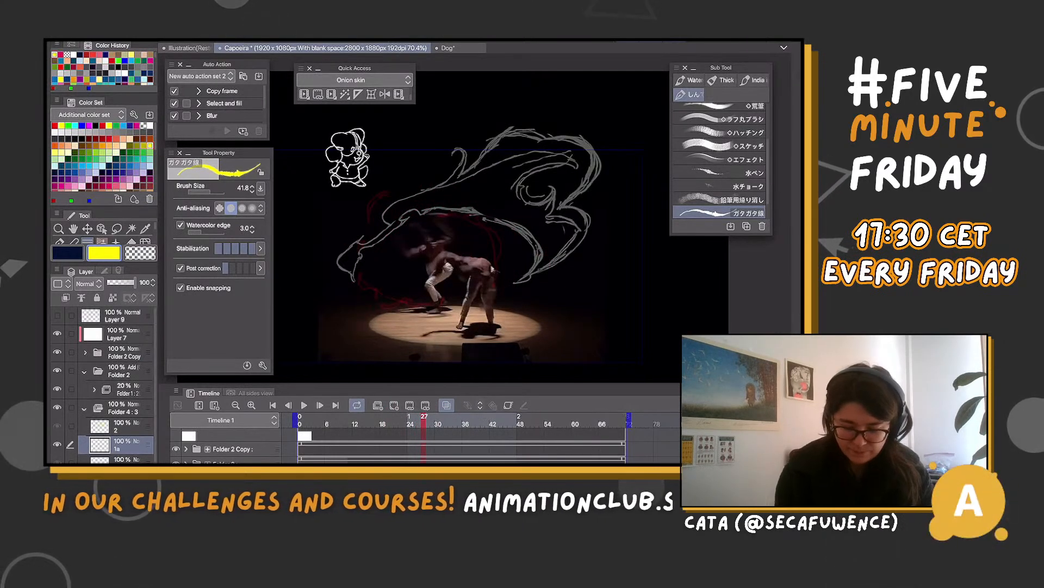
{"action": "left_click", "coordinate": [394, 406]}
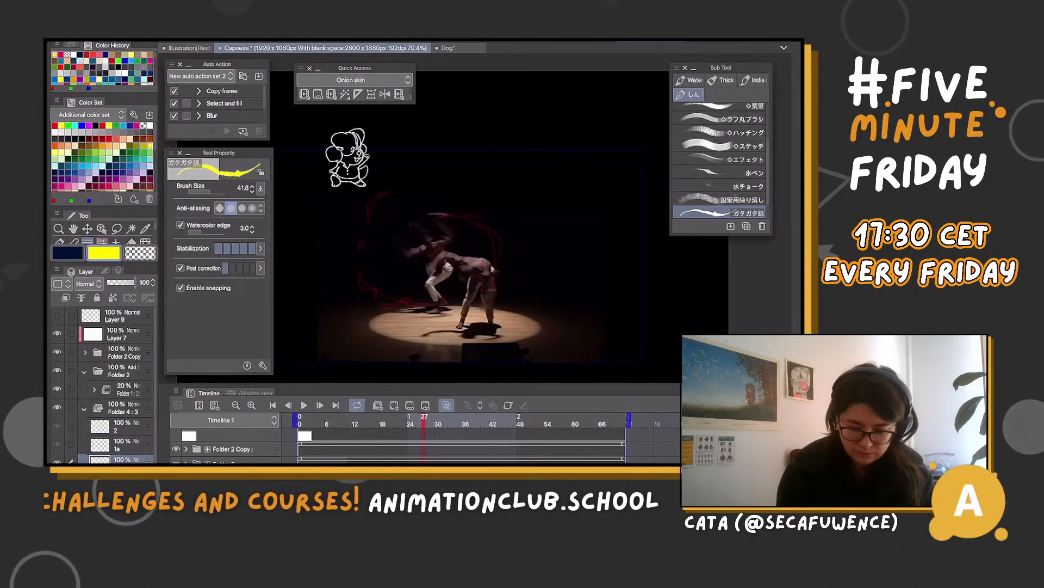
{"action": "left_click_drag", "start_coordinate": [424, 420], "coordinate": [428, 420]}
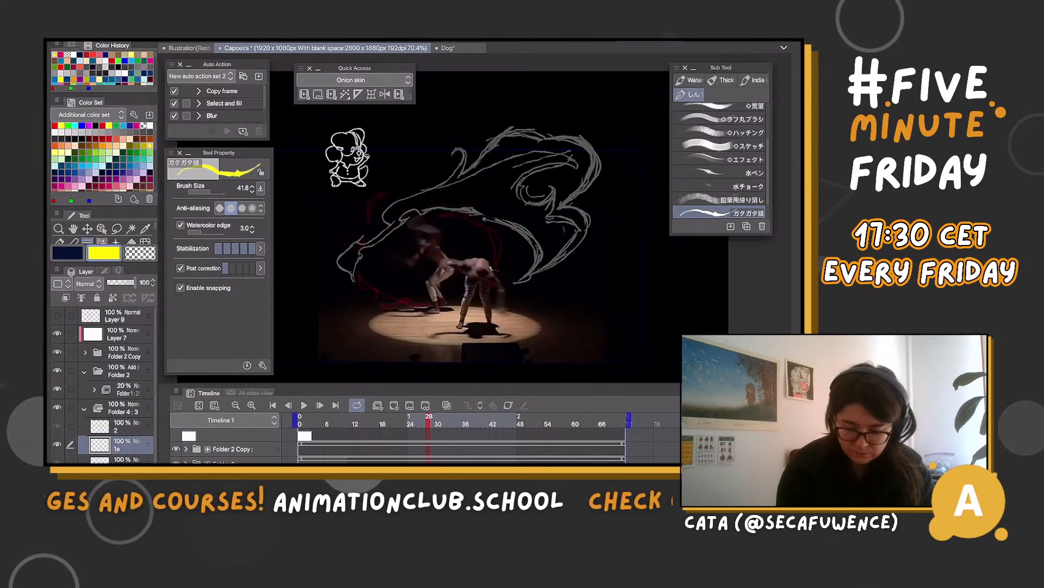
Turn off the onion skin and raise the opacity of the dimmed magenta kick trails to 76%
{"action": "left_click", "coordinate": [446, 405]}
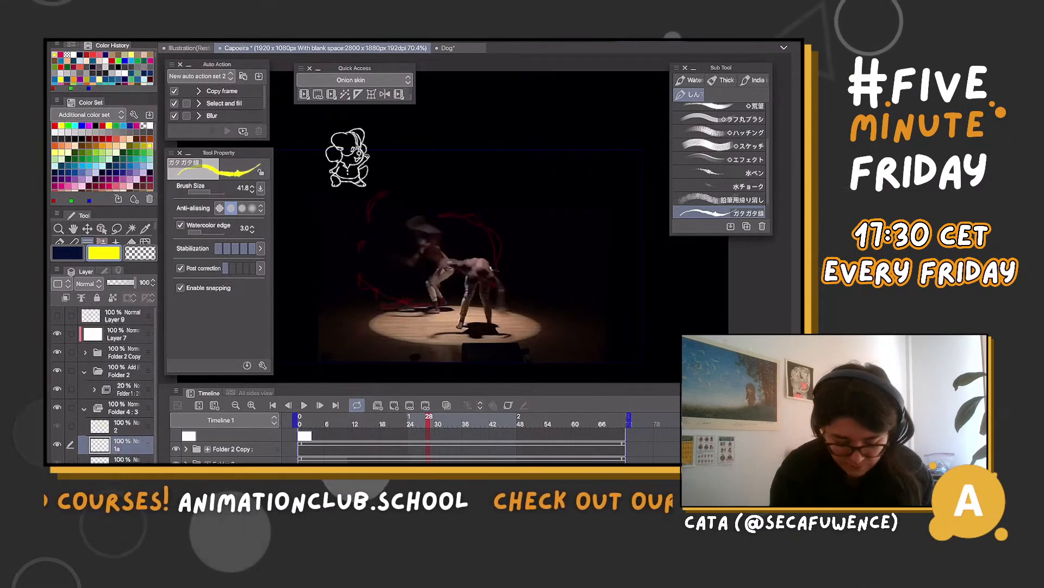
{"action": "left_click", "coordinate": [124, 462]}
{"action": "left_click_drag", "start_coordinate": [123, 282], "coordinate": [129, 283]}
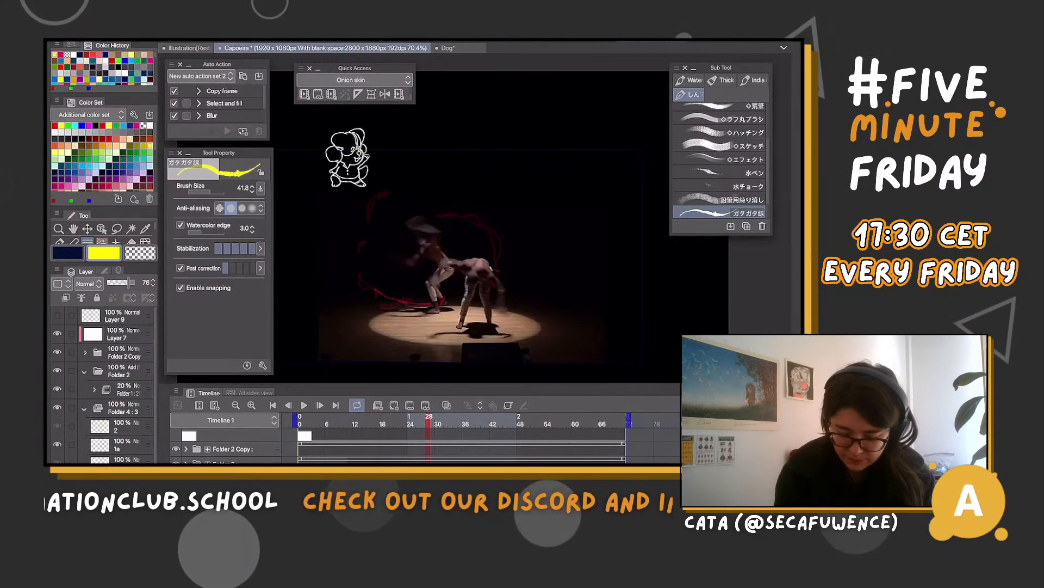
Step back through the frames to frame 17 to examine the magenta kick trails against the dancers' movement
{"action": "left_click_drag", "start_coordinate": [429, 420], "coordinate": [414, 420]}
{"action": "key", "text": "Left"}
{"action": "key", "text": "Left"}
{"action": "key", "text": "Left"}
{"action": "key", "text": "Left"}
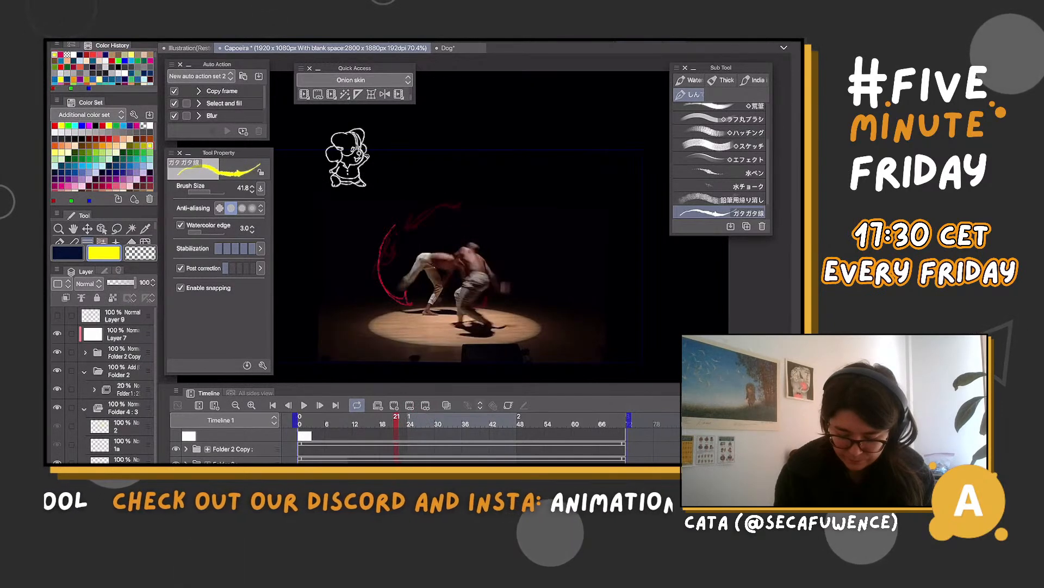
{"action": "key", "text": "Left"}
{"action": "key", "text": "Left"}
{"action": "key", "text": "Left"}
{"action": "key", "text": "Left"}
{"action": "key", "text": "Left"}
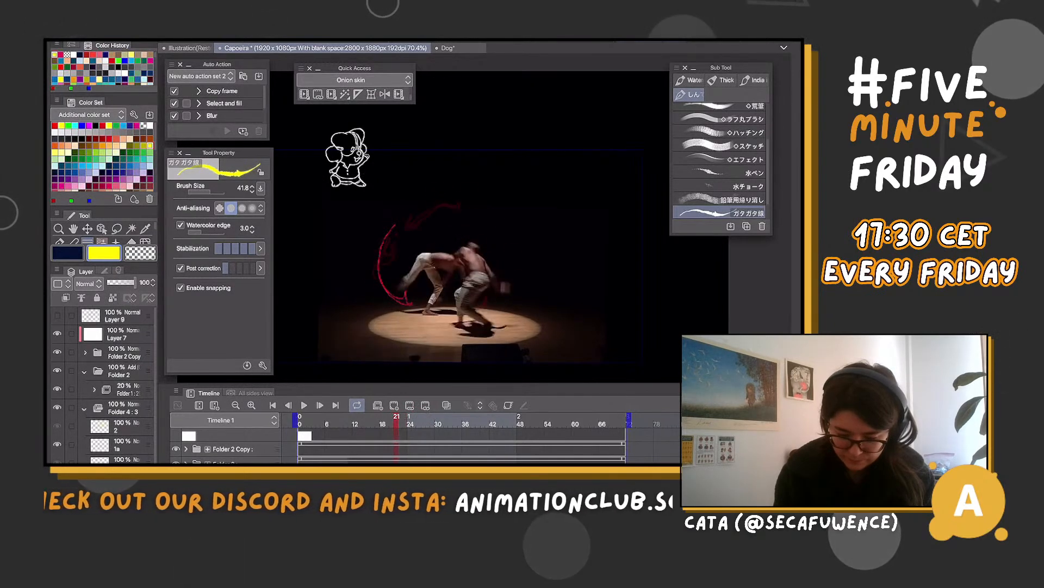
{"action": "key", "text": "Right"}
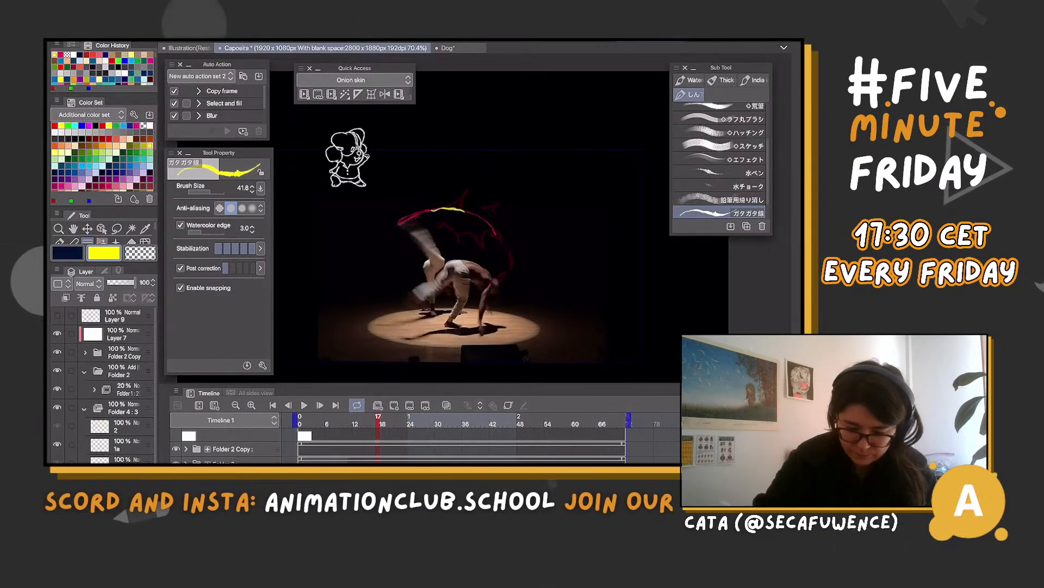
Compare the kick poses between frames 16 and 25, and return to frame 19 with Folder 4's cel track in view
{"action": "left_click", "coordinate": [414, 421]}
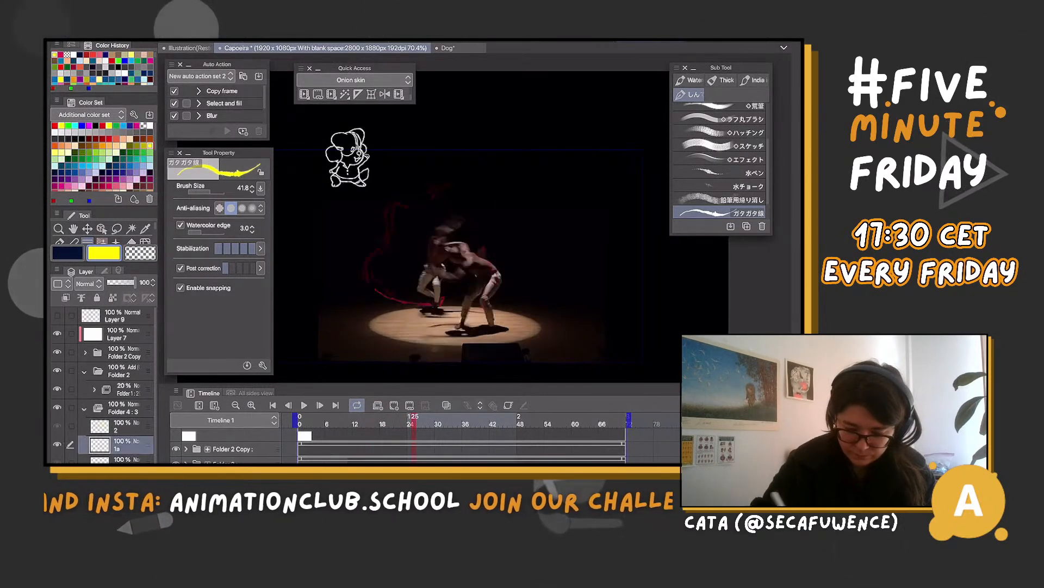
{"action": "key", "text": "Left"}
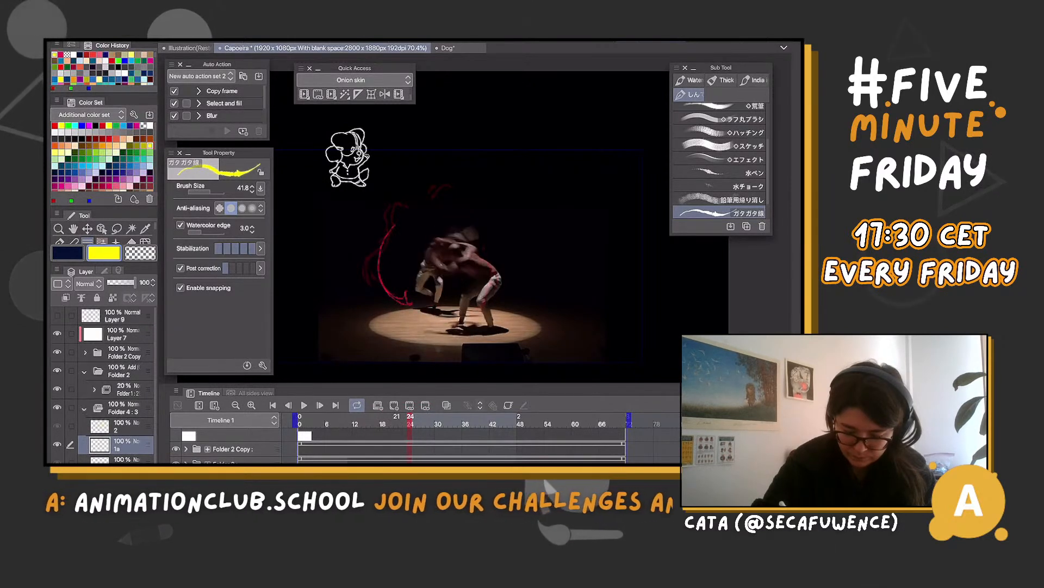
{"action": "left_click", "coordinate": [397, 421]}
{"action": "left_click", "coordinate": [410, 421]}
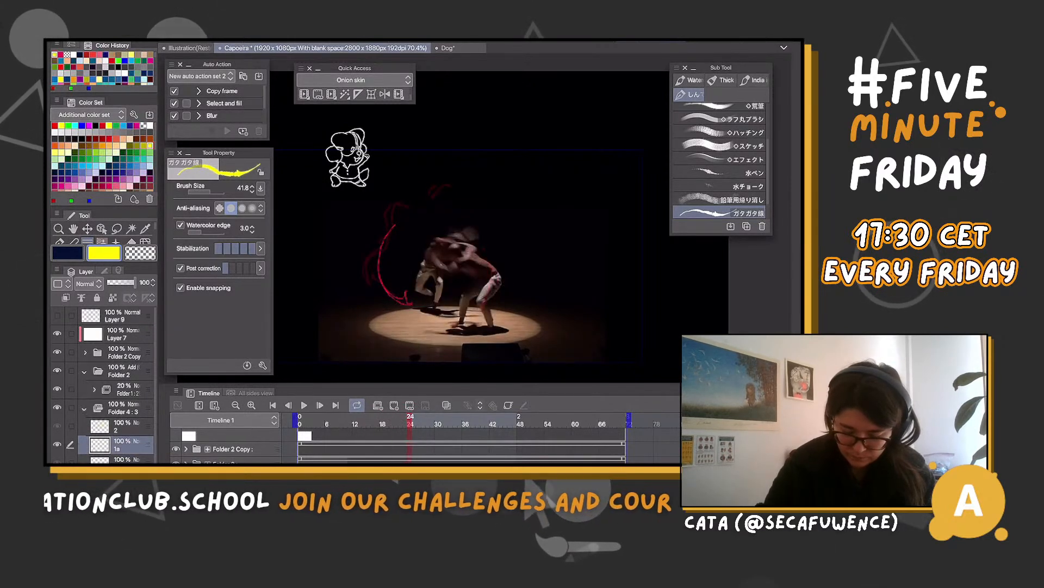
{"action": "left_click", "coordinate": [378, 421]}
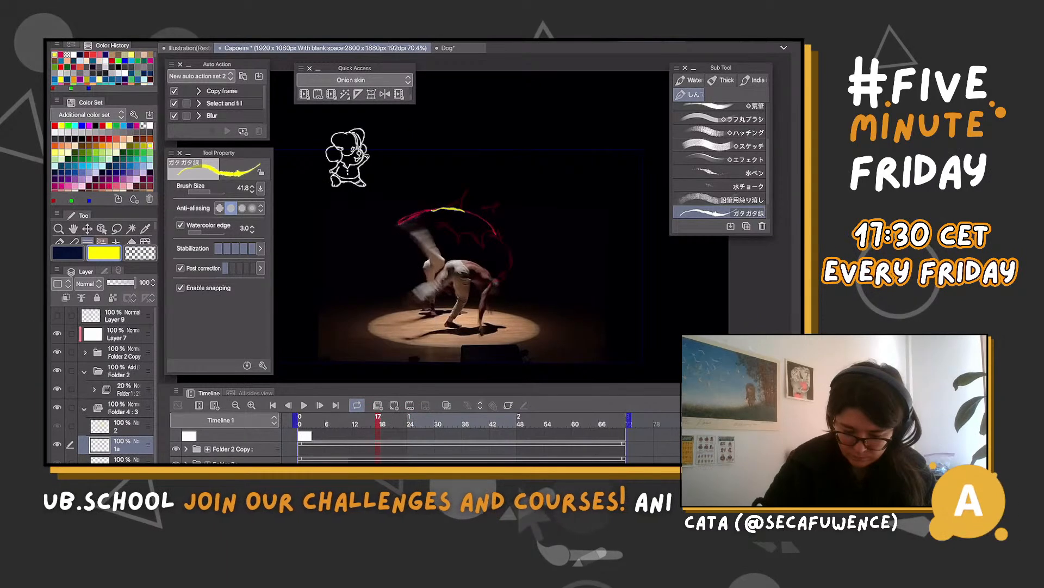
{"action": "key", "text": "Left"}
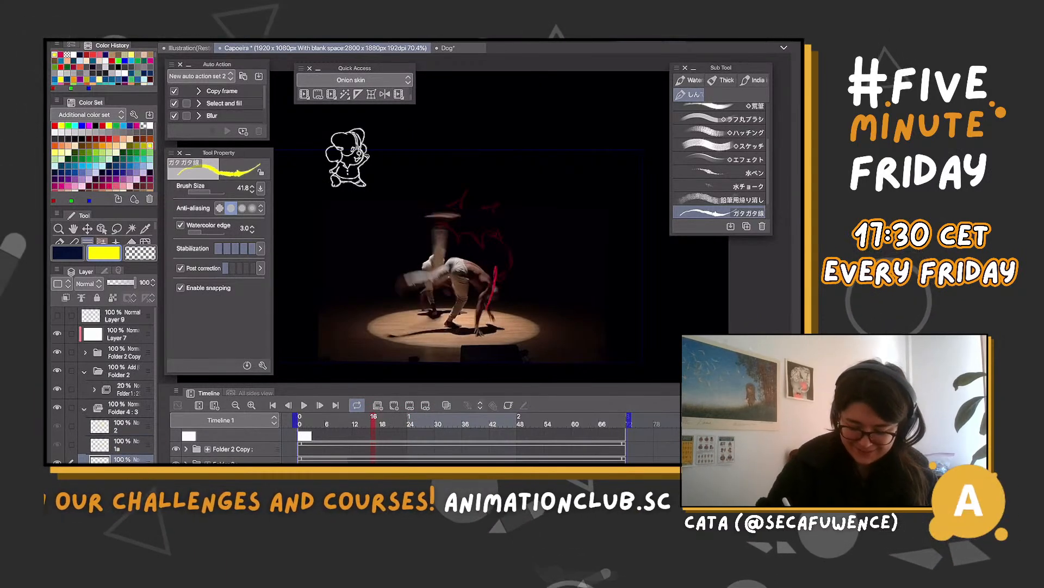
{"action": "left_click", "coordinate": [402, 421]}
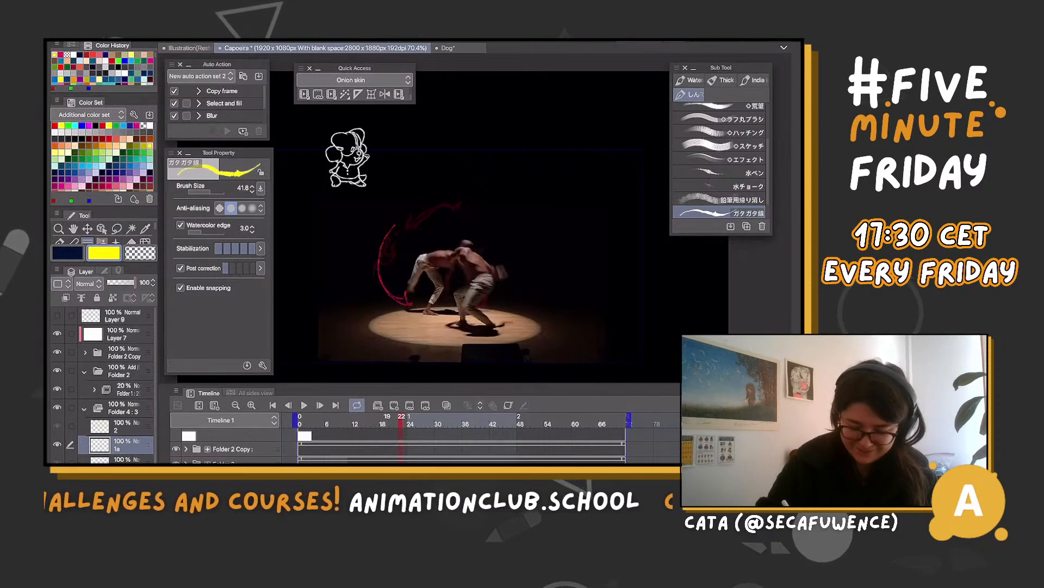
{"action": "left_click_drag", "start_coordinate": [402, 421], "coordinate": [386, 421]}
{"action": "scroll", "coordinate": [462, 444], "scroll_direction": "down", "scroll_amount": 4}
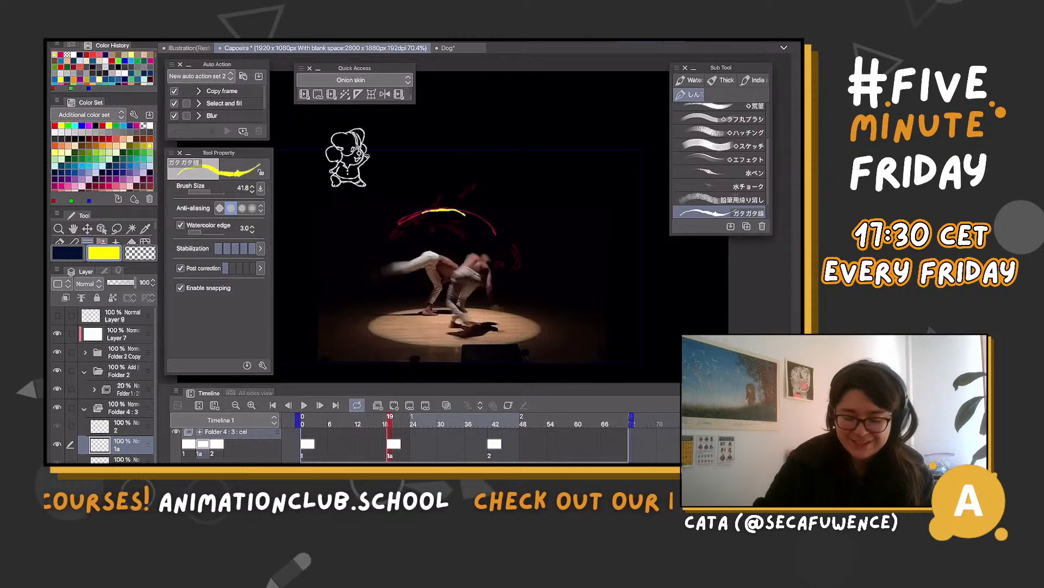
Check the kick poses between frames 19 and 27, and move cel 1a to start at frame 25
{"action": "left_click_drag", "start_coordinate": [390, 421], "coordinate": [404, 421]}
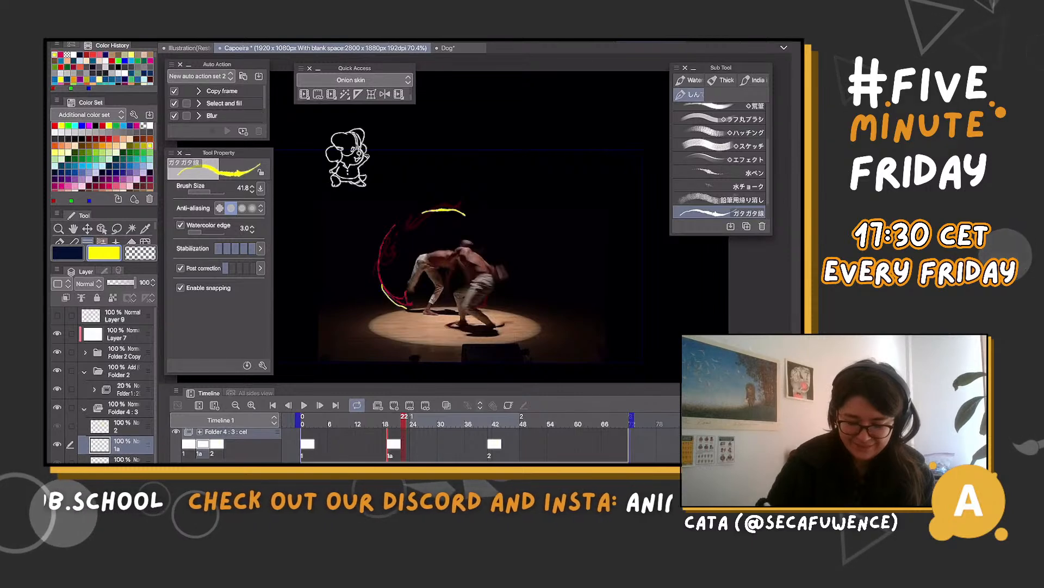
{"action": "left_click_drag", "start_coordinate": [404, 422], "coordinate": [427, 421]}
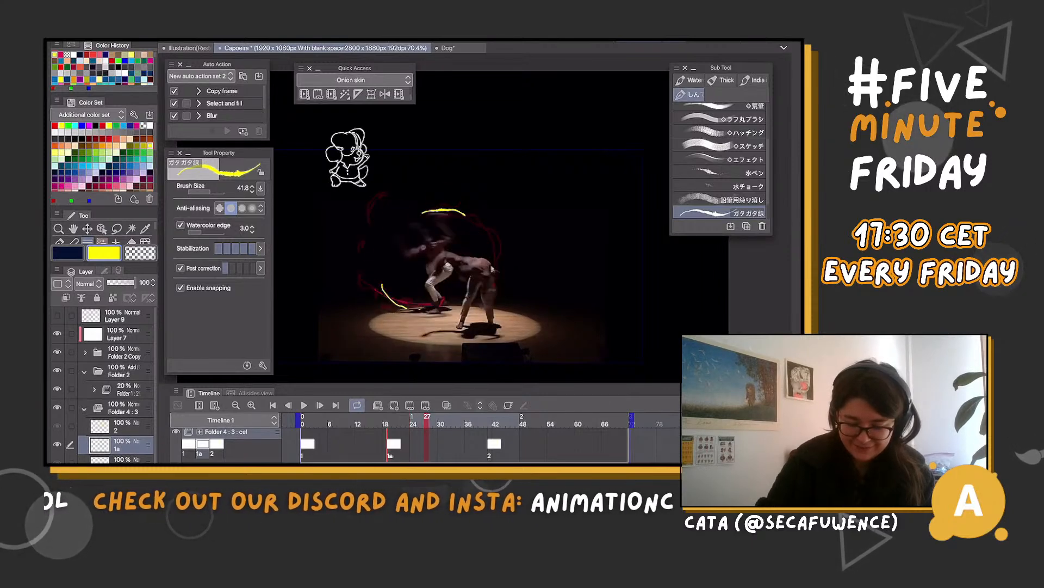
{"action": "left_click_drag", "start_coordinate": [427, 421], "coordinate": [396, 444]}
{"action": "left_click", "coordinate": [417, 421]}
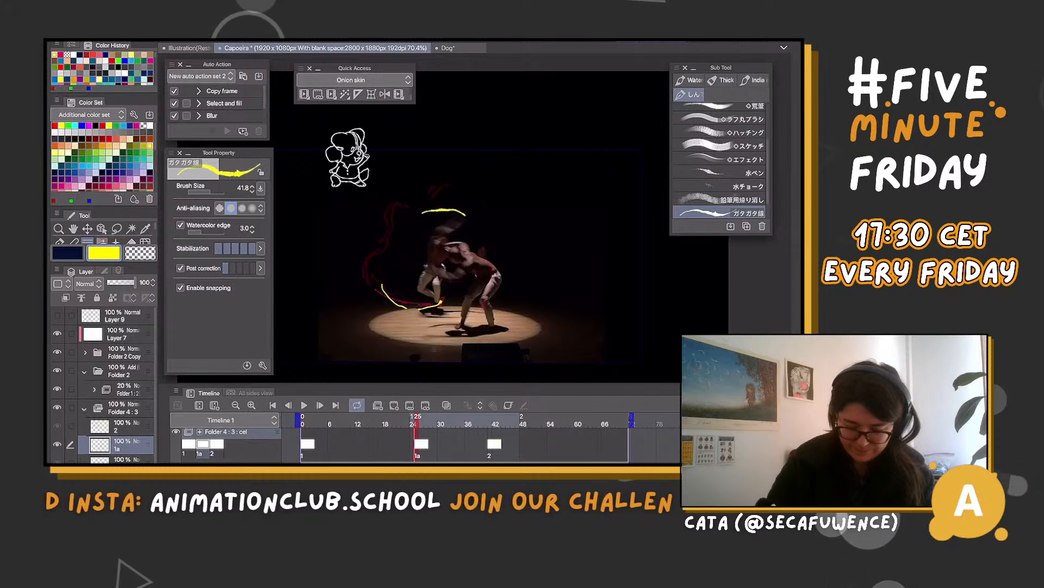
Draw yellow flame-like outlines above the dancers and around the left of the kick trail on cel 1a, with small detached droplets
{"action": "left_click_drag", "start_coordinate": [415, 199], "coordinate": [476, 185]}
{"action": "mouse_move", "coordinate": [371, 281]}
{"action": "left_mouse_down"}
{"action": "mouse_move", "coordinate": [391, 230]}
{"action": "mouse_move", "coordinate": [385, 285]}
{"action": "mouse_move", "coordinate": [426, 310]}
{"action": "left_mouse_up"}
{"action": "left_click_drag", "start_coordinate": [435, 170], "coordinate": [410, 197]}
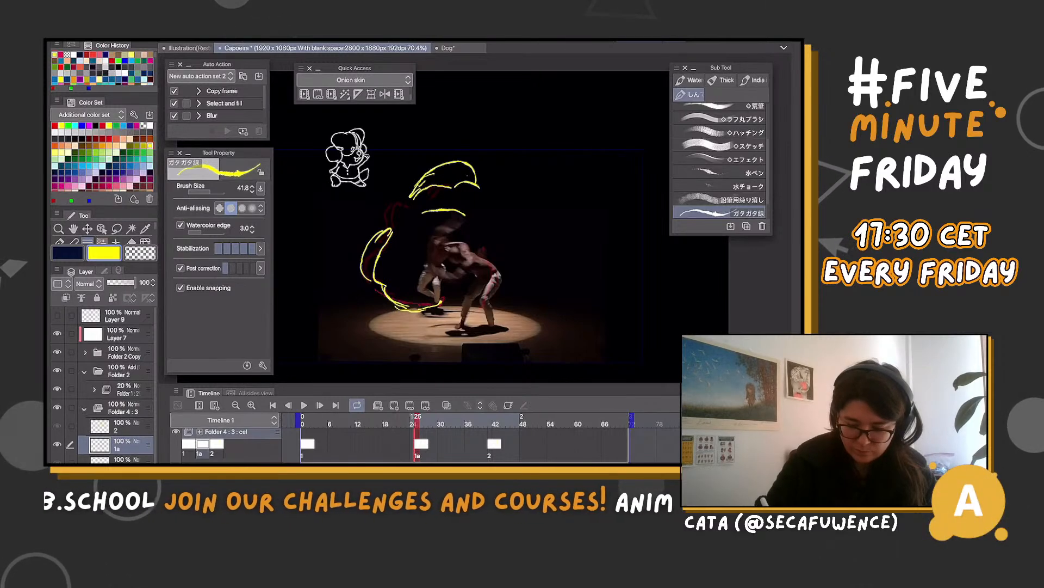
{"action": "left_click_drag", "start_coordinate": [476, 175], "coordinate": [497, 175]}
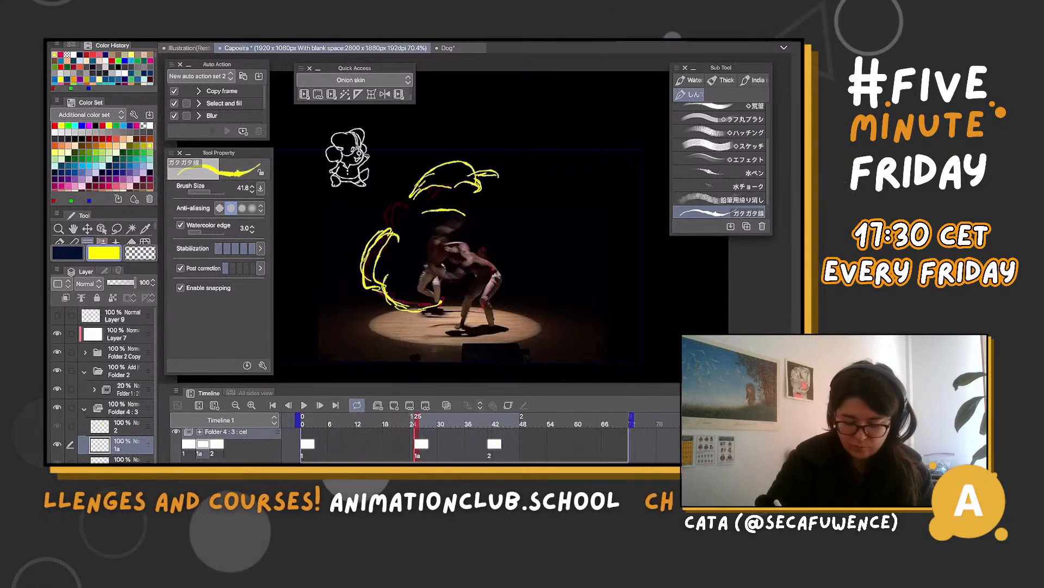
{"action": "left_click_drag", "start_coordinate": [512, 180], "coordinate": [522, 183]}
{"action": "left_click_drag", "start_coordinate": [514, 183], "coordinate": [526, 193]}
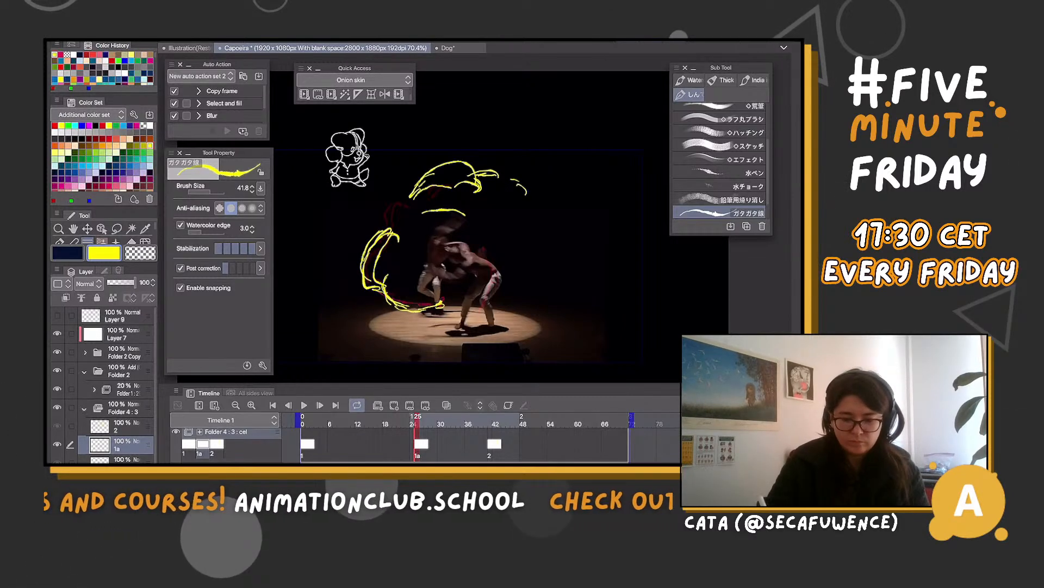
{"action": "left_click_drag", "start_coordinate": [419, 162], "coordinate": [416, 171]}
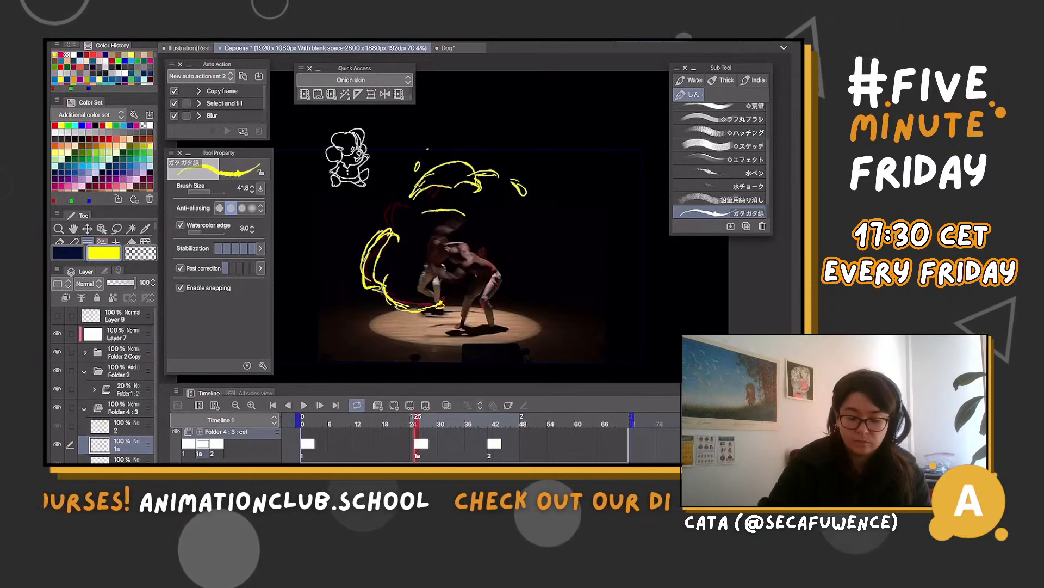
Add a new cel at frame 18 with onion skin on, and draw a yellow flame-like arc above the magenta kick trail
{"action": "left_click", "coordinate": [400, 423]}
{"action": "left_click_drag", "start_coordinate": [399, 423], "coordinate": [386, 422]}
{"action": "left_click", "coordinate": [393, 405]}
{"action": "left_click", "coordinate": [447, 405]}
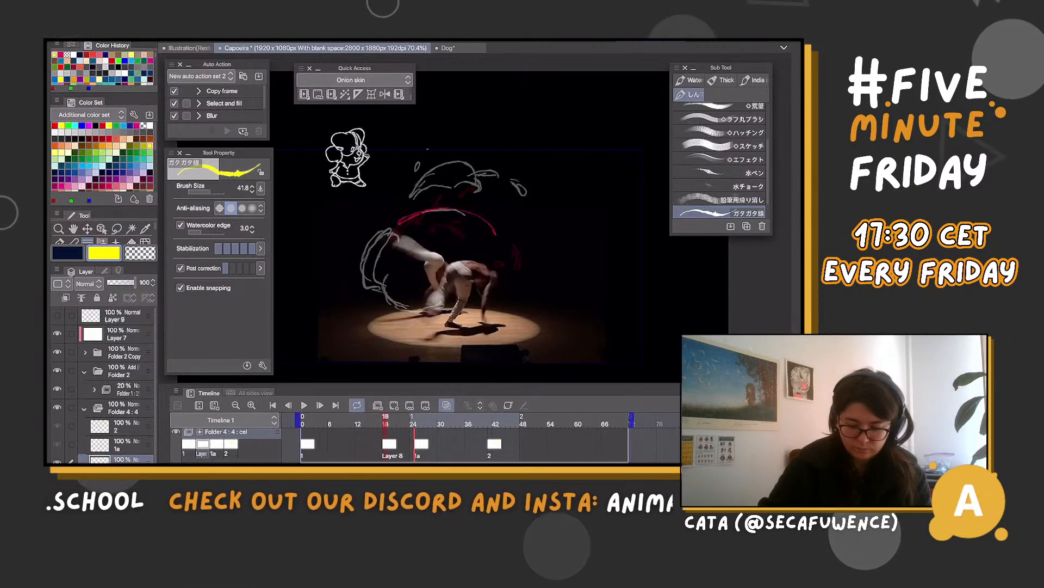
{"action": "left_click_drag", "start_coordinate": [384, 238], "coordinate": [496, 212]}
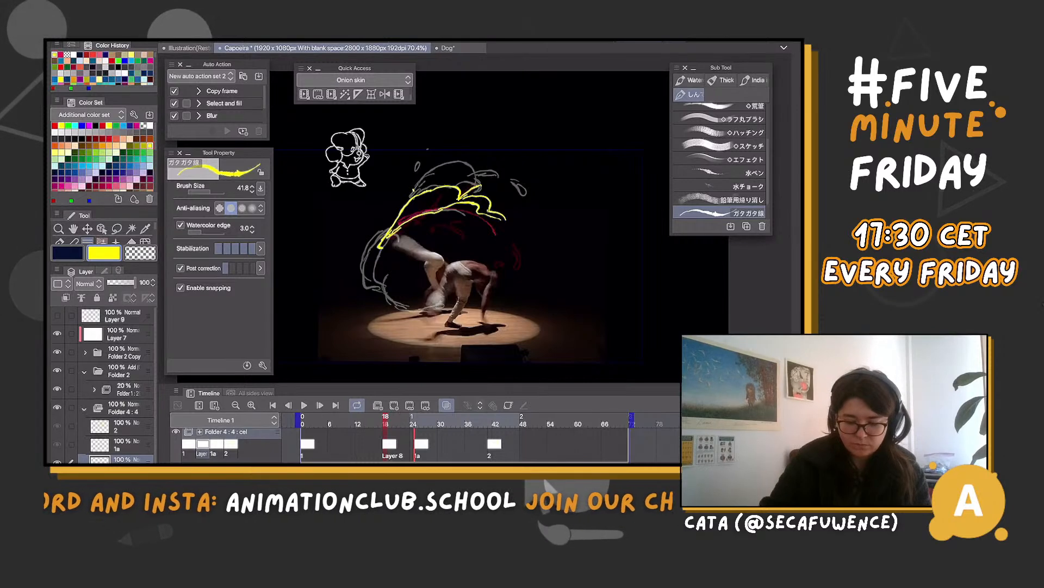
Step back and forth between frames 14 and 38 to examine the effect's timing against the dancers' kicks
{"action": "key", "text": "Left"}
{"action": "key", "text": "Left"}
{"action": "key", "text": "Left"}
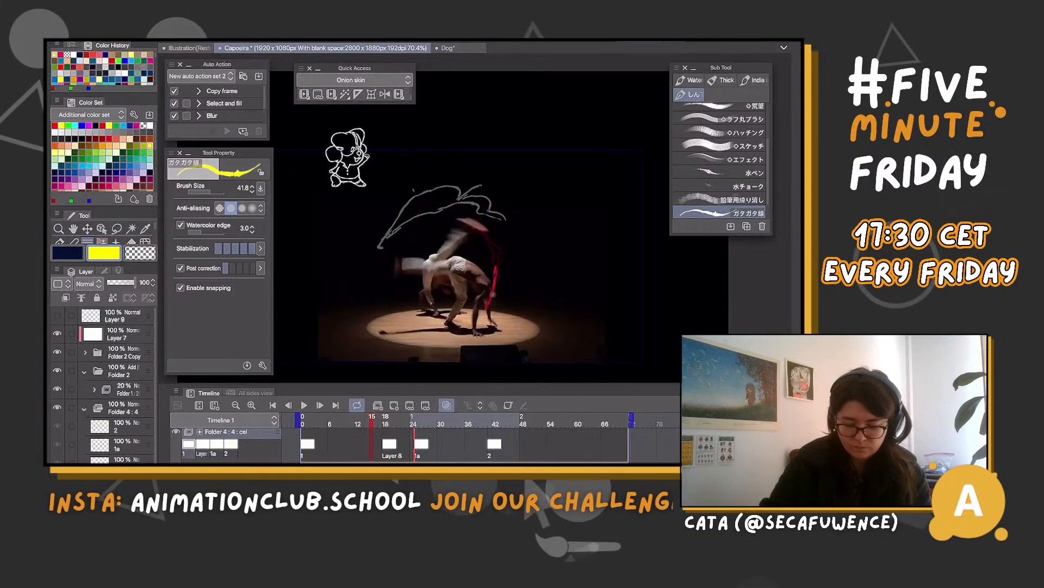
{"action": "key", "text": "Right"}
{"action": "key", "text": "Right"}
{"action": "key", "text": "Right"}
{"action": "key", "text": "Right"}
{"action": "key", "text": "Right"}
{"action": "key", "text": "Right"}
{"action": "key", "text": "Right"}
{"action": "key", "text": "Right"}
{"action": "key", "text": "Right"}
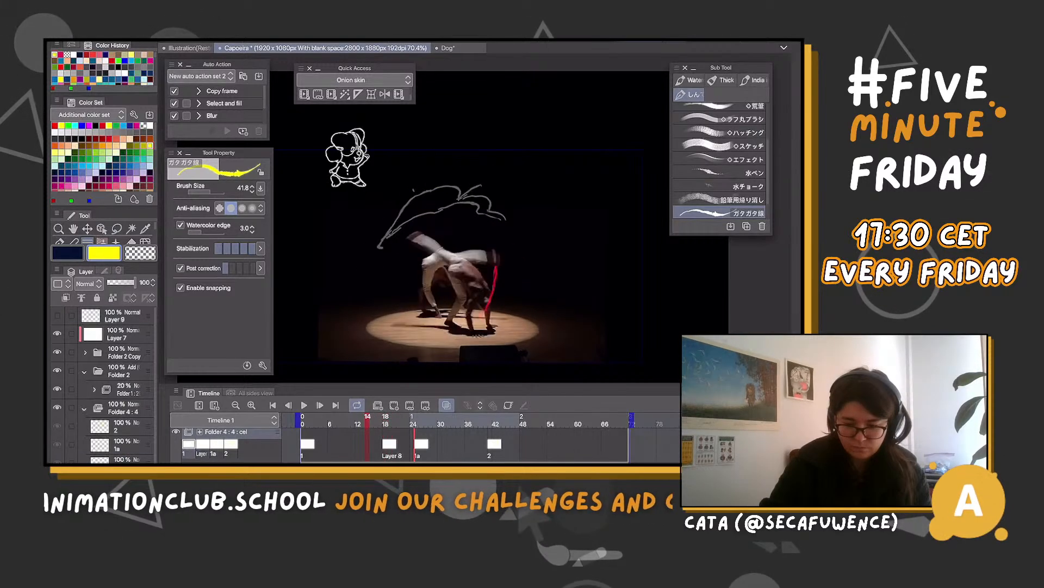
{"action": "key", "text": "Right"}
{"action": "key", "text": "Right"}
{"action": "key", "text": "Right"}
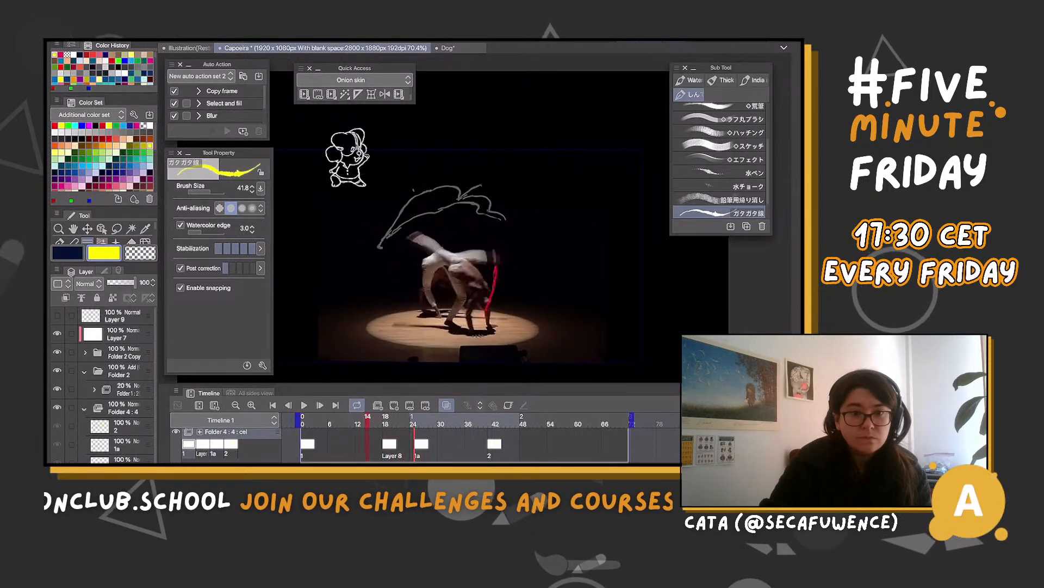
{"action": "key", "text": "Right"}
{"action": "key", "text": "Right"}
{"action": "key", "text": "Right"}
{"action": "key", "text": "Right"}
{"action": "key", "text": "Right"}
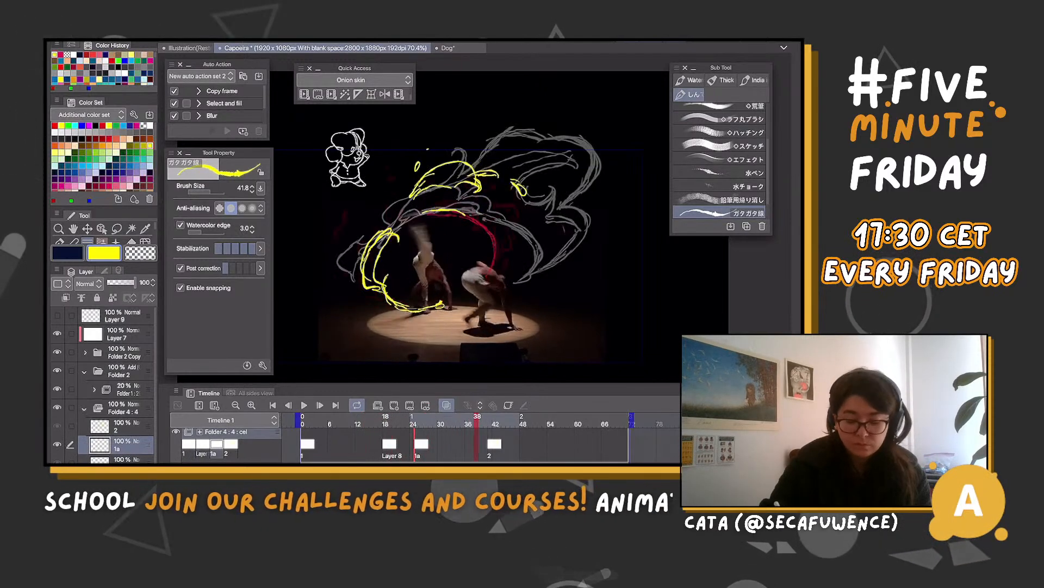
{"action": "key", "text": "Left"}
{"action": "key", "text": "Left"}
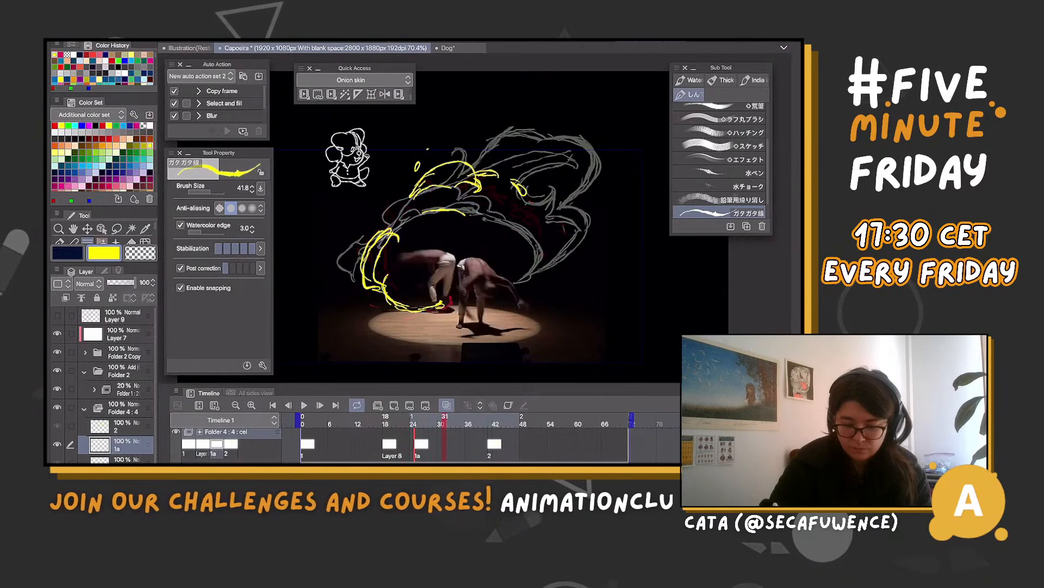
{"action": "key", "text": "Right"}
{"action": "key", "text": "Right"}
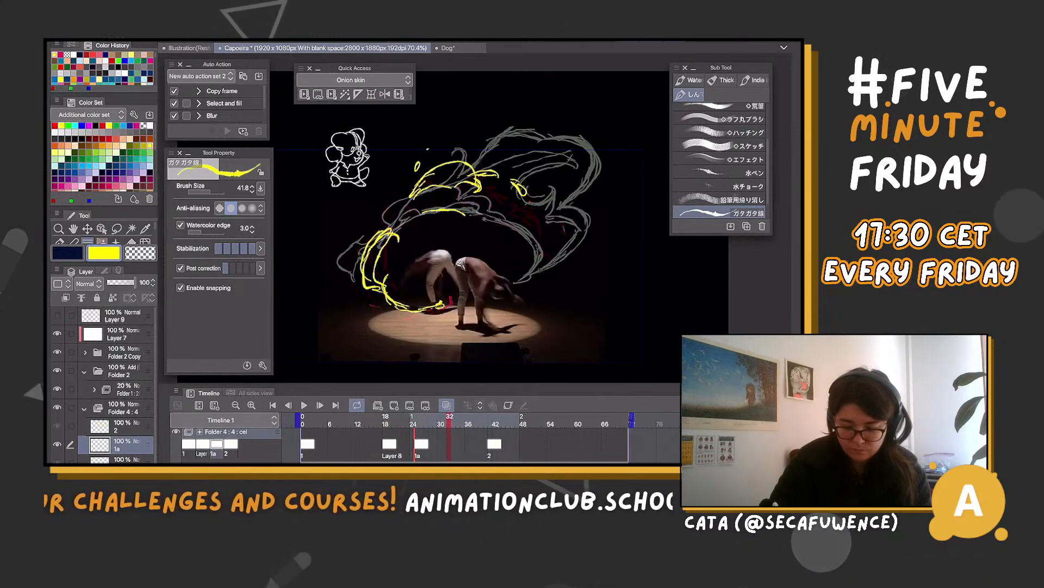
{"action": "key", "text": "Left"}
{"action": "key", "text": "Left"}
{"action": "key", "text": "Right"}
{"action": "key", "text": "Right"}
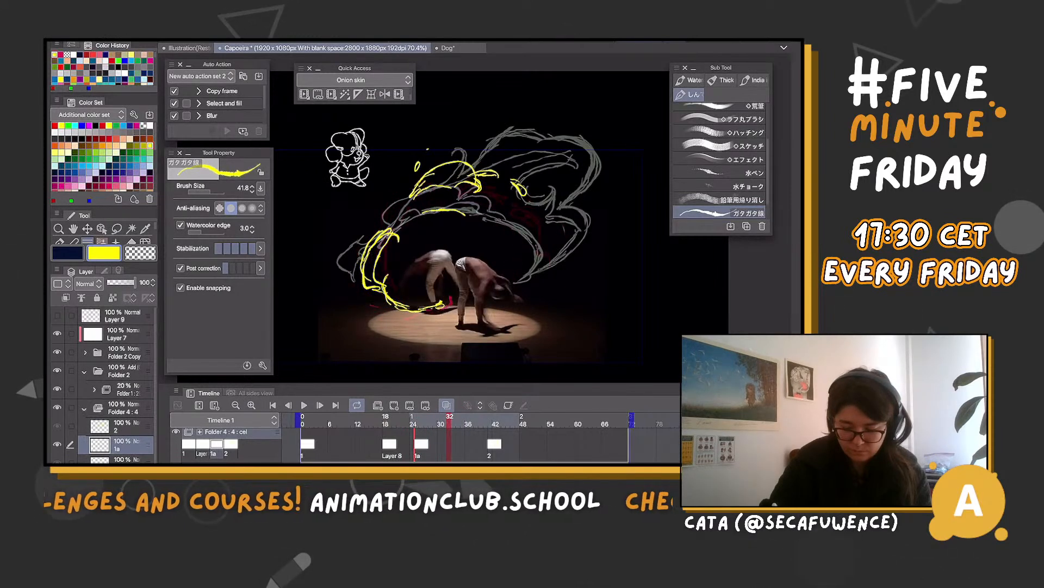
{"action": "key", "text": "Left"}
{"action": "key", "text": "Left"}
{"action": "key", "text": "Left"}
Add cel 1b at frame 29 and draw the yellow effect arcing over the upper left and curling along the floor
{"action": "left_click", "coordinate": [394, 405]}
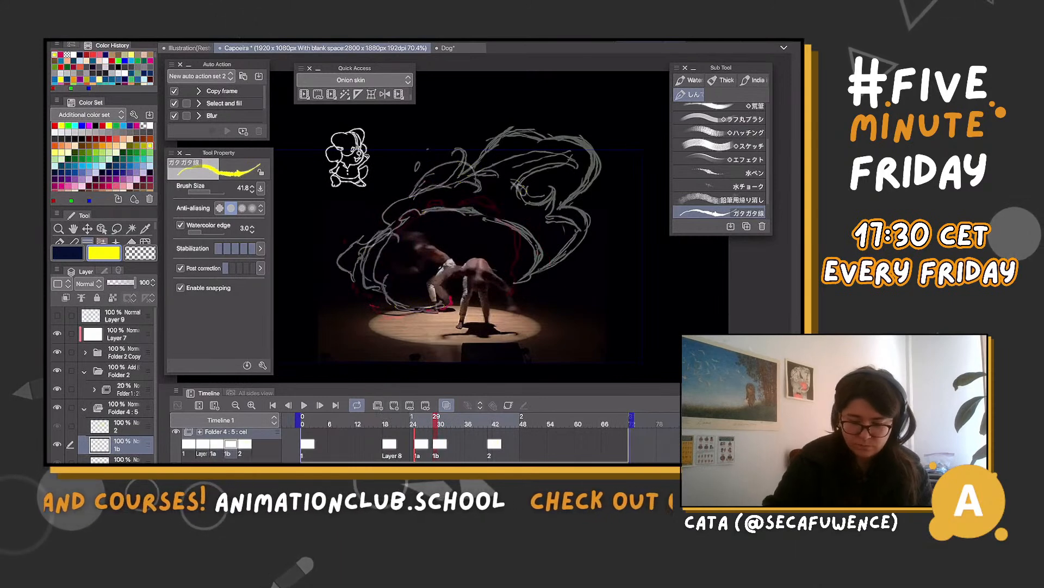
{"action": "left_click_drag", "start_coordinate": [405, 181], "coordinate": [456, 140]}
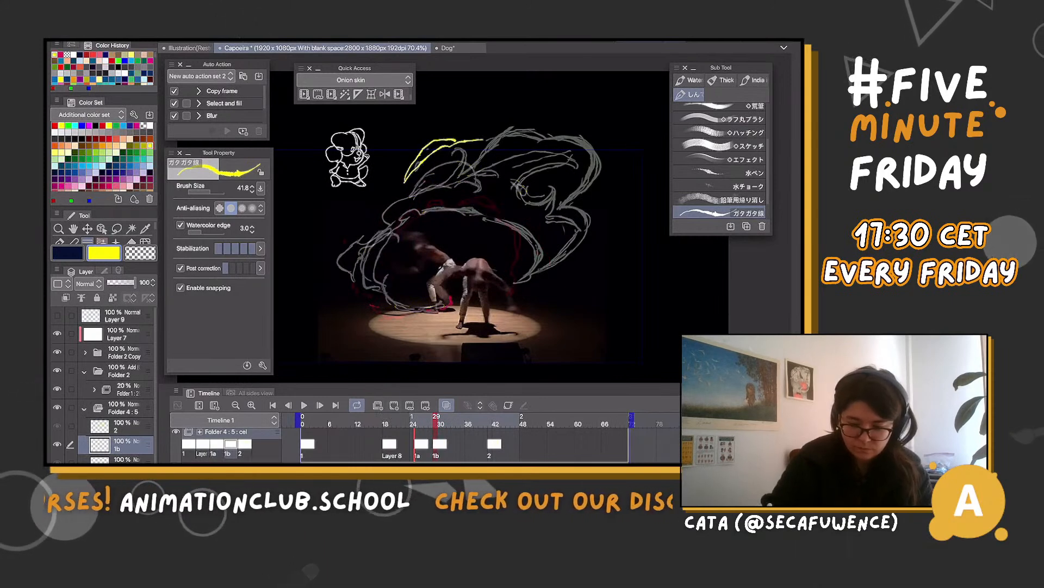
{"action": "left_click_drag", "start_coordinate": [396, 180], "coordinate": [405, 156]}
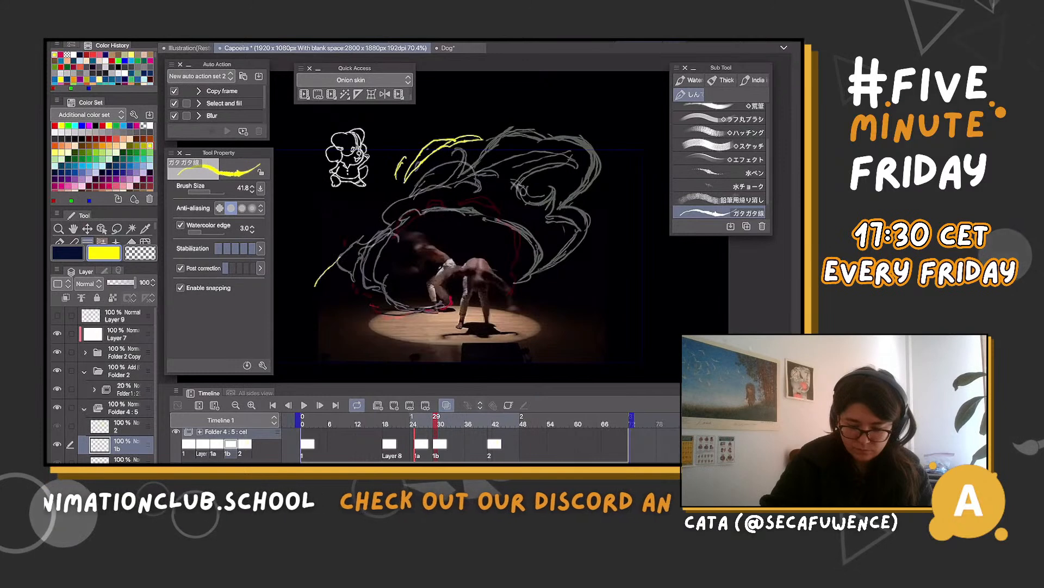
{"action": "mouse_move", "coordinate": [338, 258]}
{"action": "left_mouse_down"}
{"action": "mouse_move", "coordinate": [316, 295]}
{"action": "mouse_move", "coordinate": [434, 313]}
{"action": "left_mouse_up"}
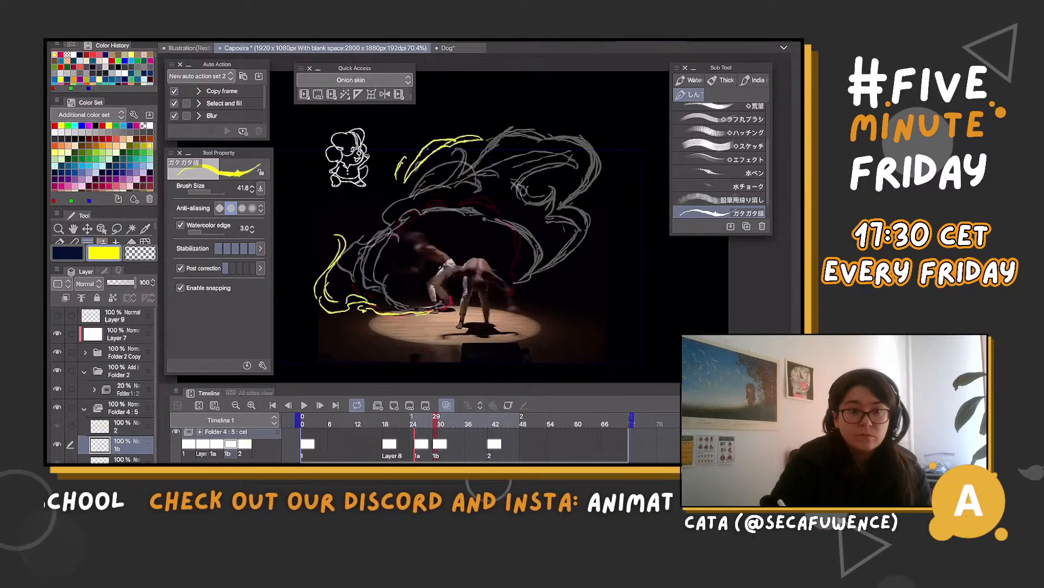
{"action": "left_click_drag", "start_coordinate": [469, 141], "coordinate": [390, 209]}
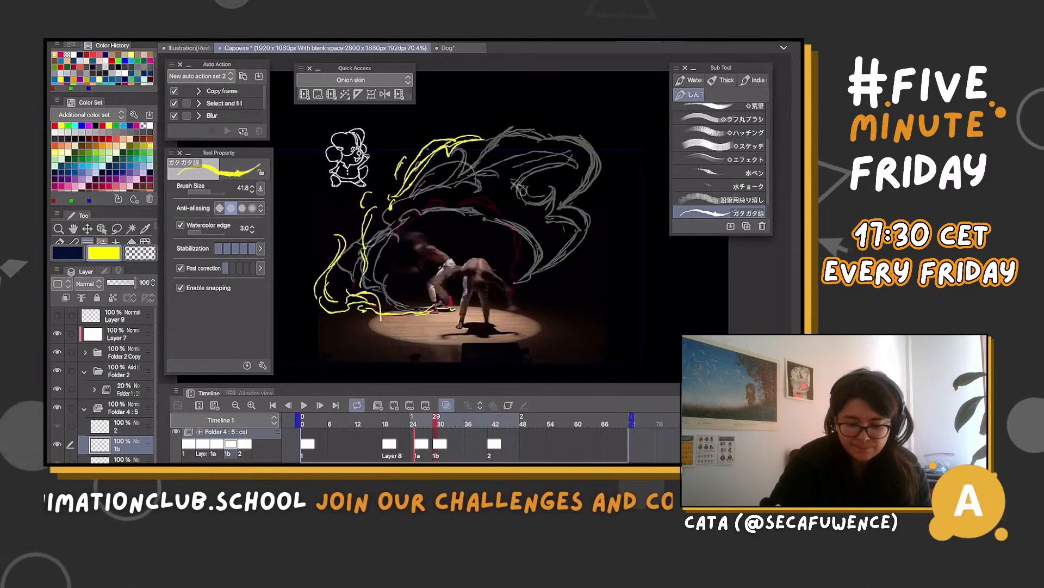
Lasso the lower-left curl of the yellow effect on cel 1b and transform it inward, closer to the kicking dancer
{"action": "key", "text": "m"}
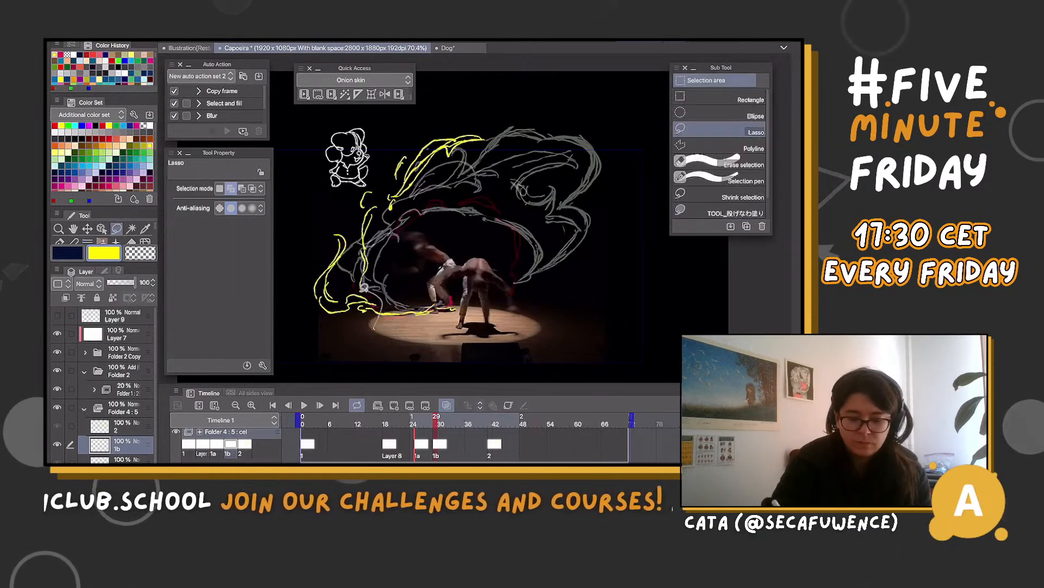
{"action": "mouse_move", "coordinate": [364, 288]}
{"action": "left_mouse_down"}
{"action": "mouse_move", "coordinate": [303, 304]}
{"action": "mouse_move", "coordinate": [380, 329]}
{"action": "left_mouse_up"}
{"action": "key", "text": "ctrl+t"}
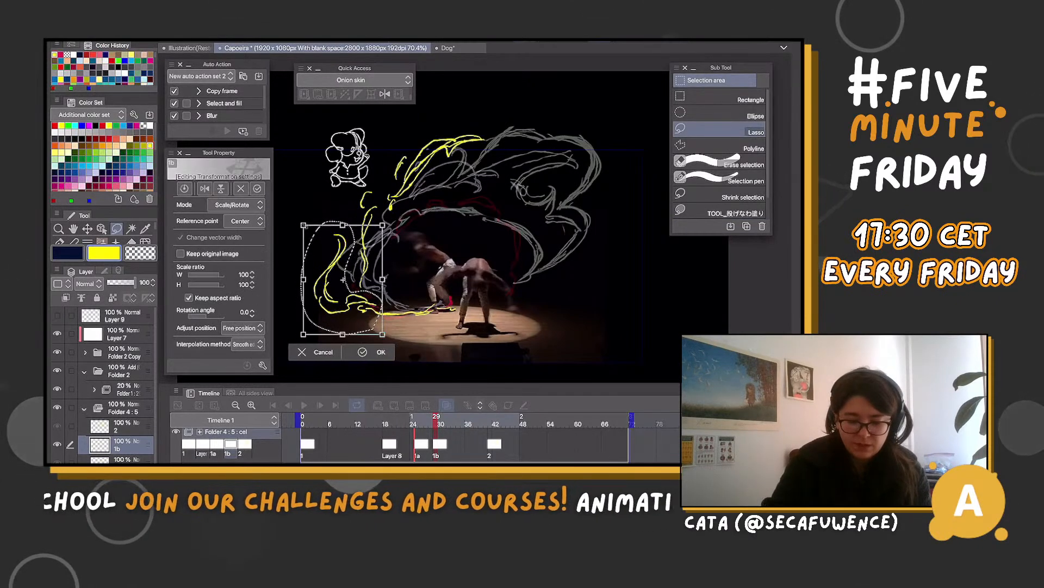
{"action": "mouse_move", "coordinate": [304, 225]}
{"action": "left_mouse_down"}
{"action": "mouse_move", "coordinate": [328, 259]}
{"action": "mouse_move", "coordinate": [371, 277]}
{"action": "mouse_move", "coordinate": [414, 260]}
{"action": "mouse_move", "coordinate": [389, 282]}
{"action": "left_mouse_up"}
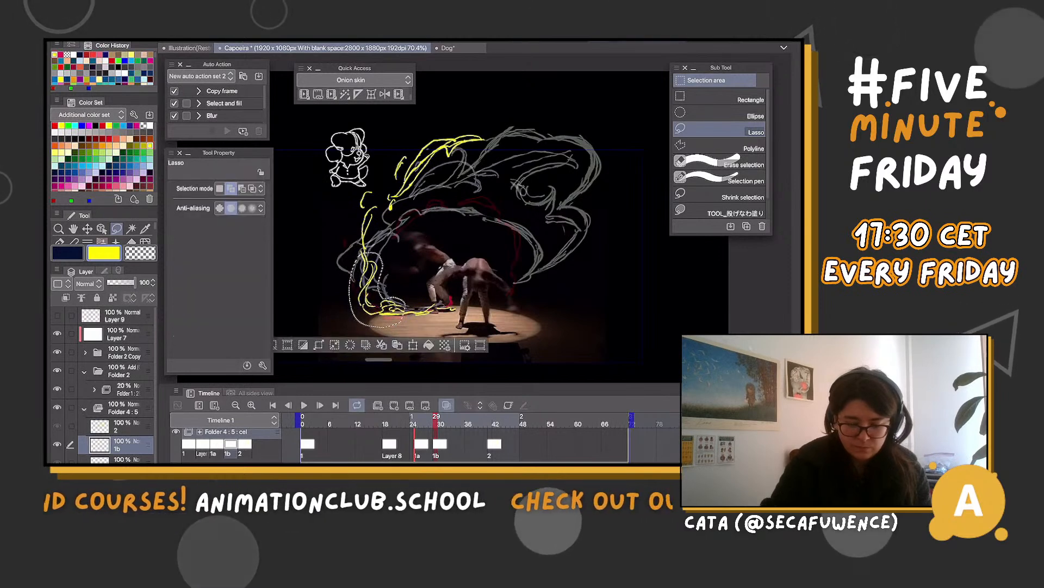
{"action": "key", "text": "ctrl+z"}
{"action": "key", "text": "ctrl+d"}
{"action": "scroll", "coordinate": [473, 228], "scroll_direction": "up", "scroll_amount": 1}
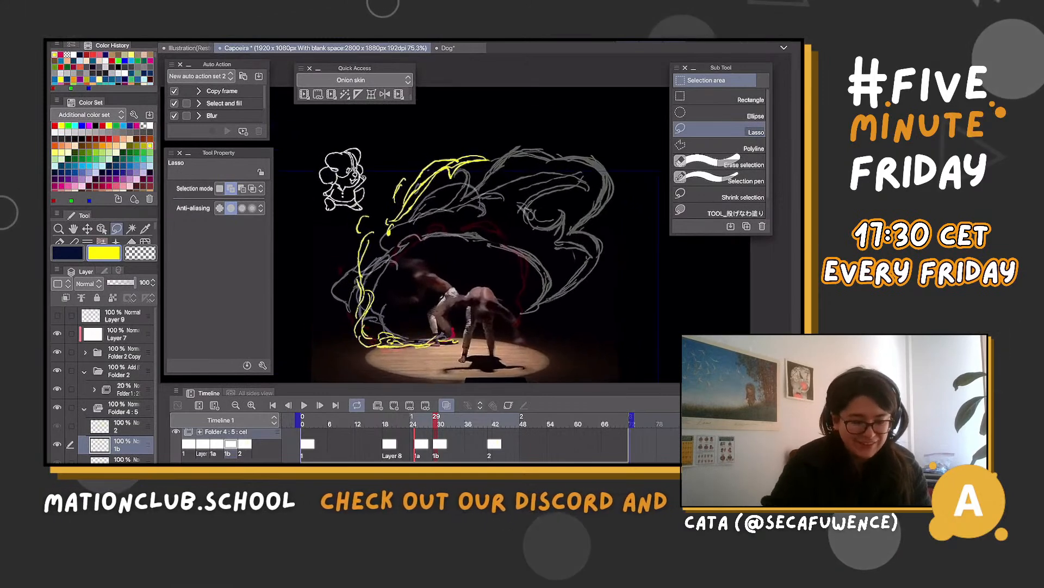
Add cel 1c at frame 37 and draw a wavy yellow effect around the right side of the magenta kick arc
{"action": "key", "text": "b"}
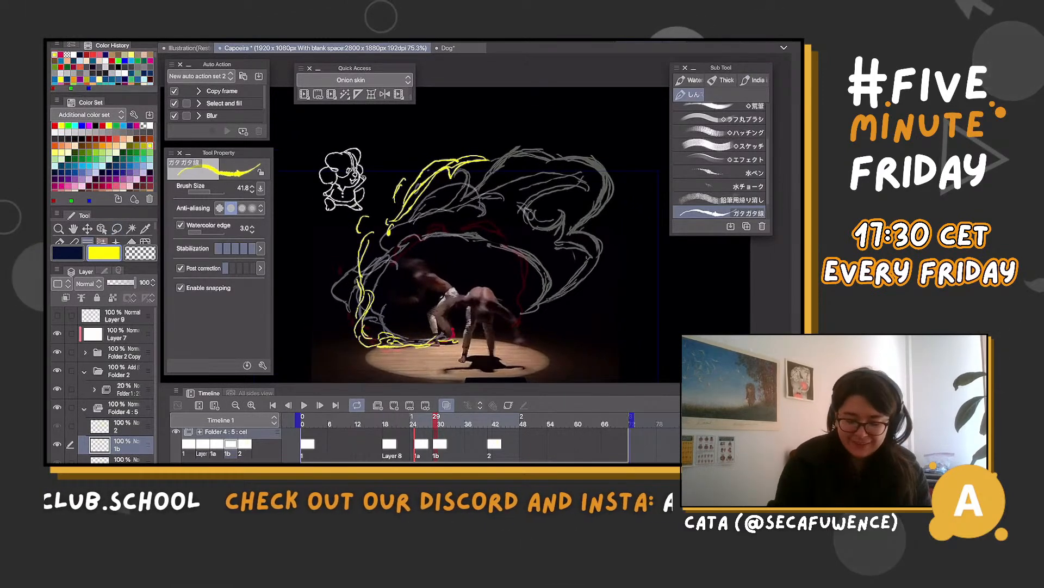
{"action": "left_click_drag", "start_coordinate": [433, 418], "coordinate": [473, 418]}
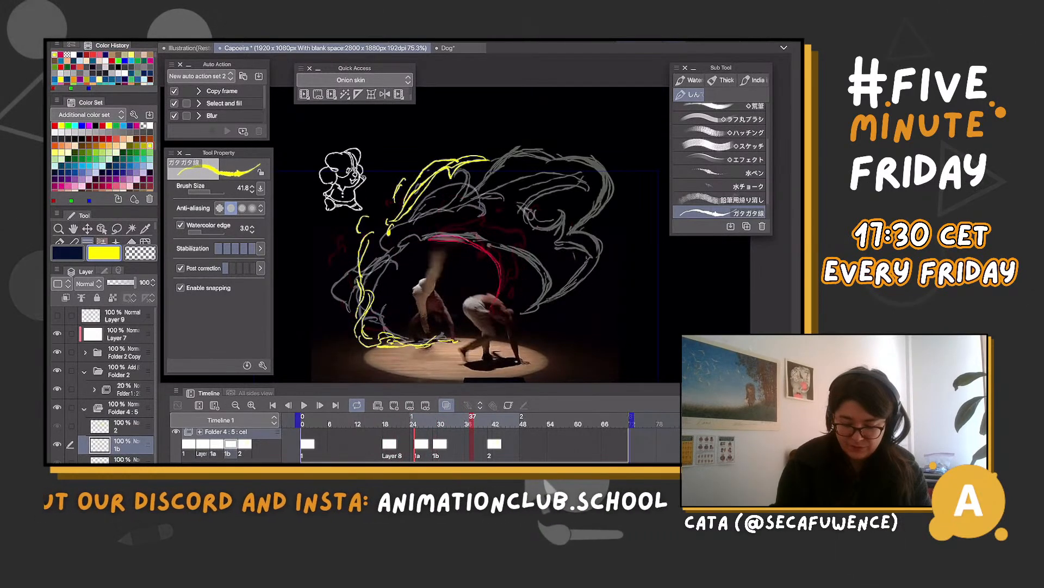
{"action": "left_click", "coordinate": [394, 405]}
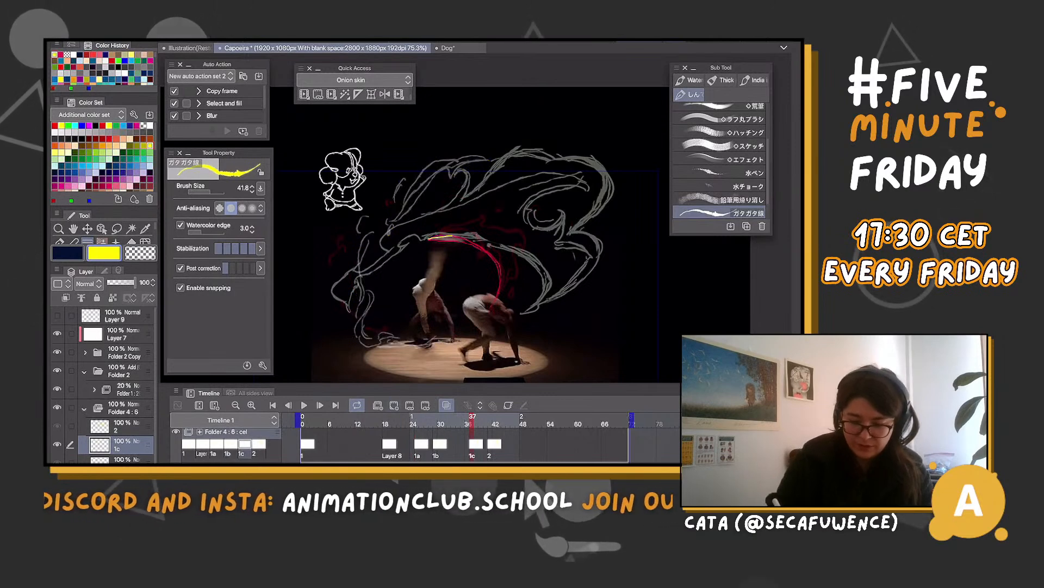
{"action": "left_click_drag", "start_coordinate": [429, 238], "coordinate": [500, 267]}
{"action": "mouse_move", "coordinate": [426, 238]}
{"action": "left_mouse_down"}
{"action": "mouse_move", "coordinate": [489, 194]}
{"action": "mouse_move", "coordinate": [534, 212]}
{"action": "mouse_move", "coordinate": [571, 246]}
{"action": "mouse_move", "coordinate": [550, 283]}
{"action": "left_mouse_up"}
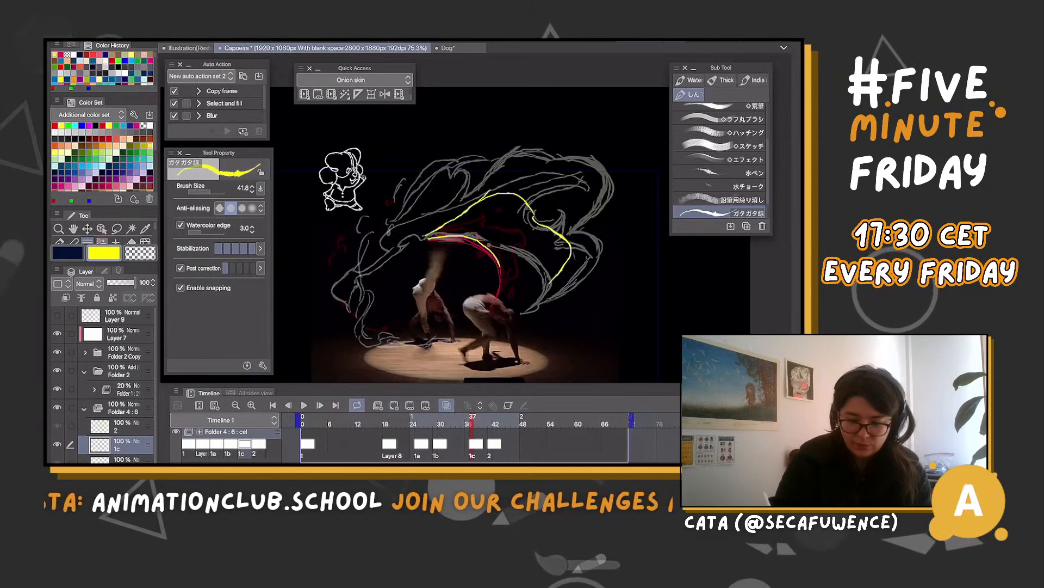
{"action": "mouse_move", "coordinate": [501, 257]}
{"action": "left_mouse_down"}
{"action": "mouse_move", "coordinate": [501, 309]}
{"action": "mouse_move", "coordinate": [469, 332]}
{"action": "mouse_move", "coordinate": [517, 311]}
{"action": "left_mouse_up"}
{"action": "mouse_move", "coordinate": [438, 227]}
{"action": "left_mouse_down"}
{"action": "mouse_move", "coordinate": [488, 194]}
{"action": "mouse_move", "coordinate": [564, 212]}
{"action": "left_mouse_up"}
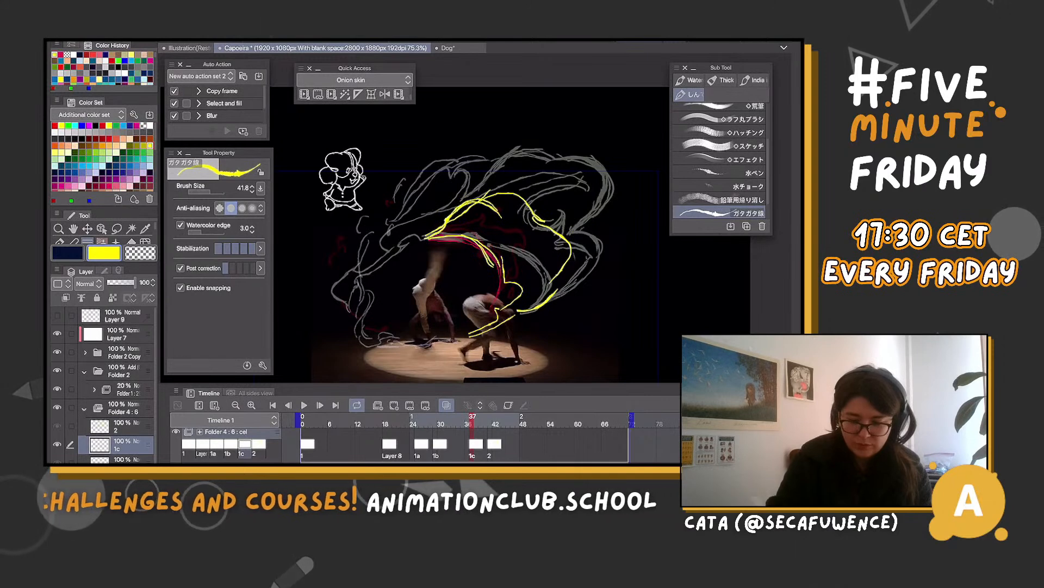
{"action": "left_click_drag", "start_coordinate": [506, 189], "coordinate": [537, 219]}
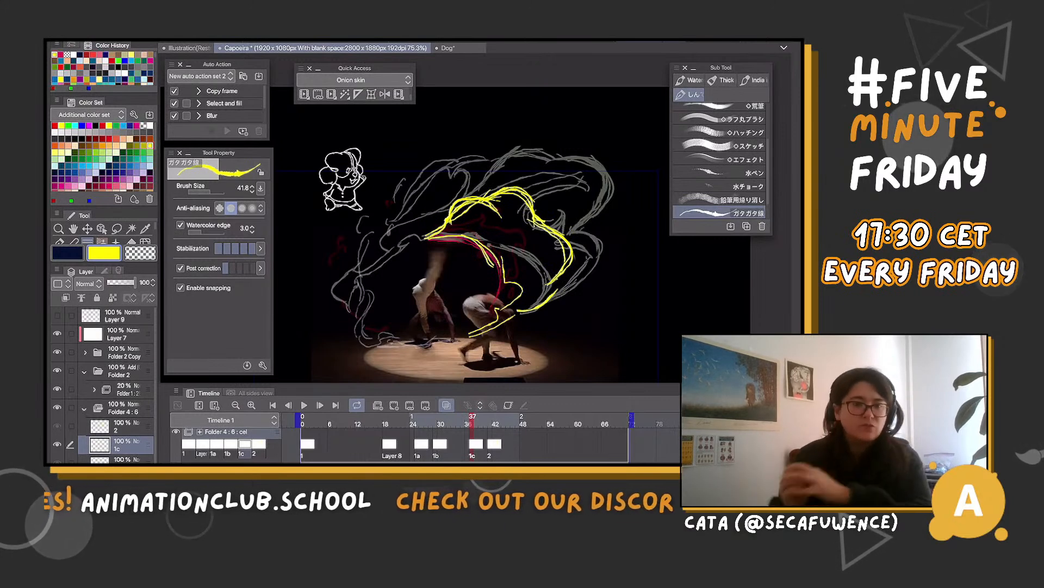
Lasso and delete the excess yellow lines inside the upper part of the effect on cel 1c
{"action": "key", "text": "m"}
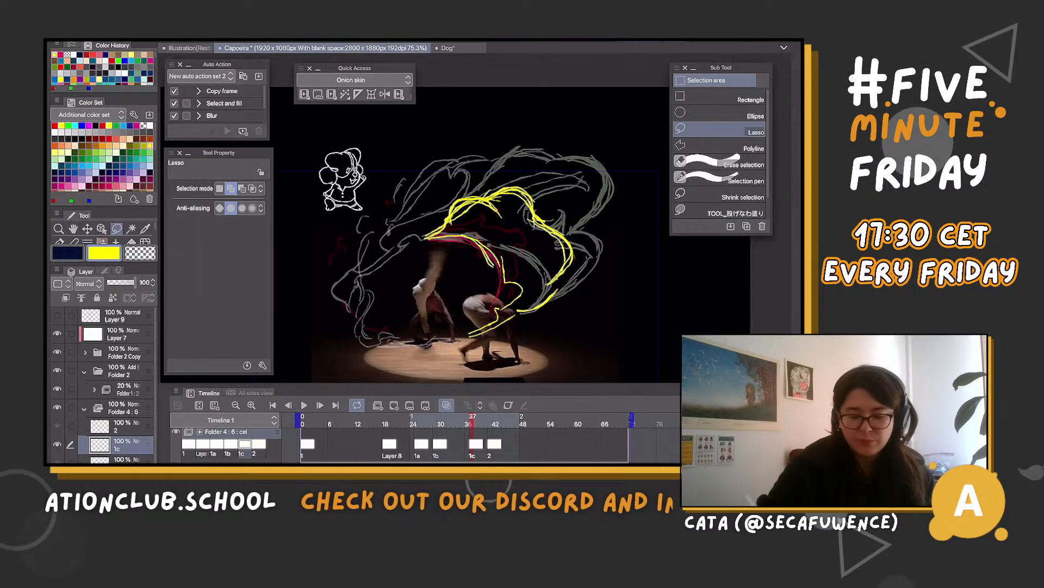
{"action": "left_click_drag", "start_coordinate": [557, 240], "coordinate": [520, 237]}
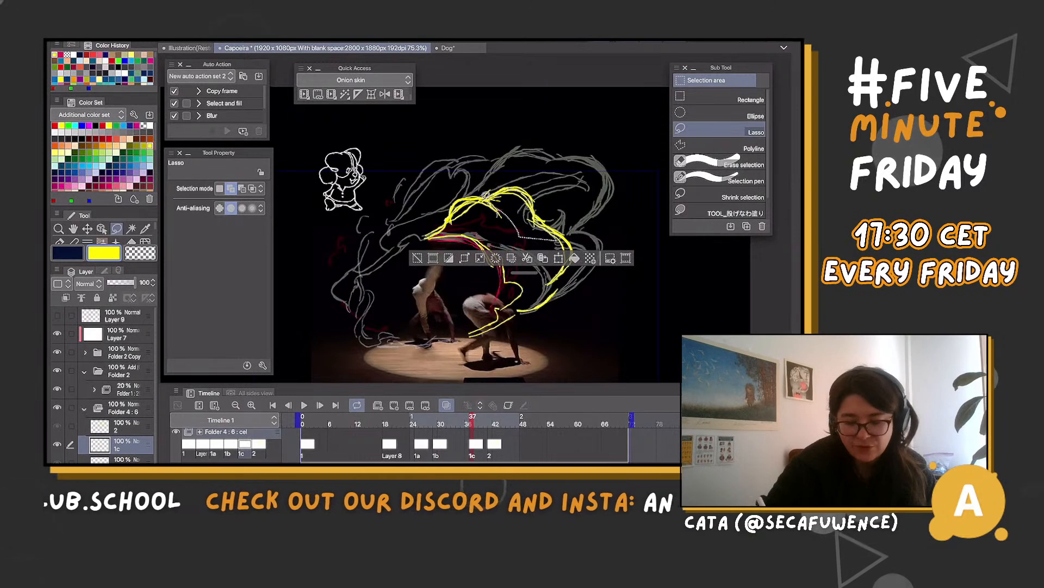
{"action": "key", "text": "Delete"}
{"action": "key", "text": "ctrl+d"}
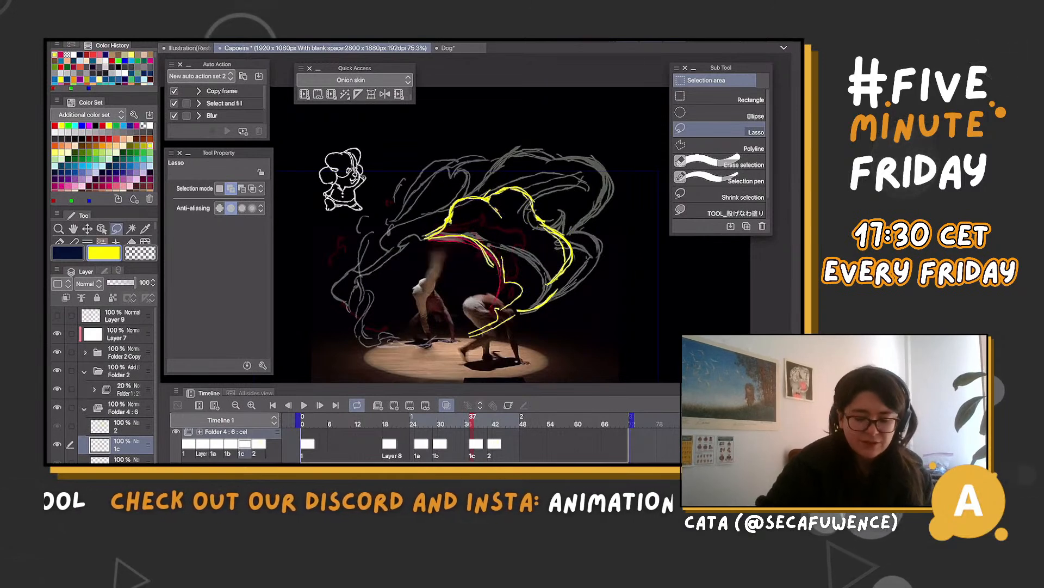
{"action": "left_click_drag", "start_coordinate": [493, 203], "coordinate": [495, 228]}
{"action": "key", "text": "Delete"}
{"action": "key", "text": "ctrl+d"}
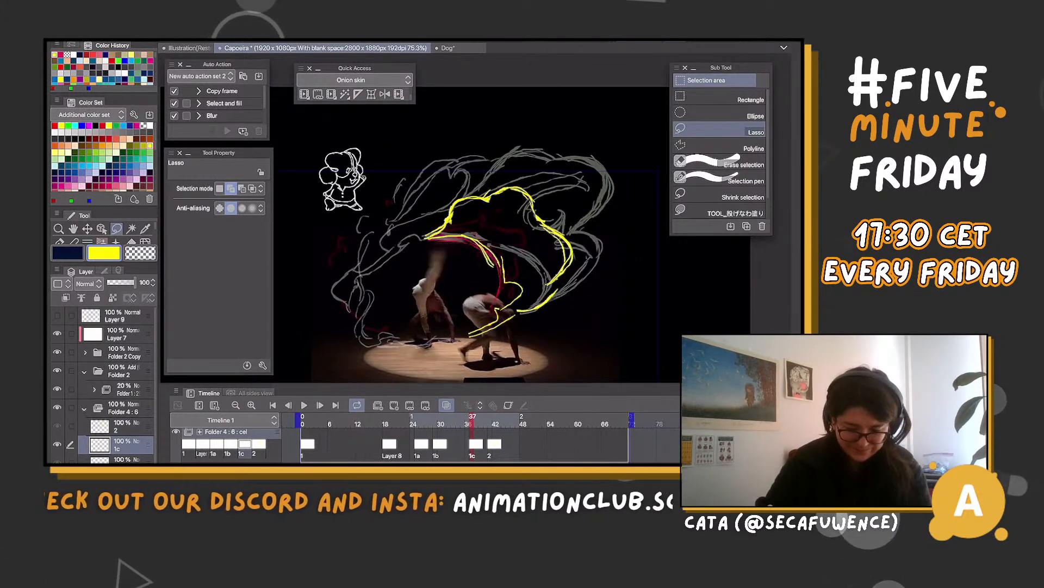
Step through the yellow effect from frame 31 to 41 with onion skin off to check its motion
{"action": "key", "text": "b"}
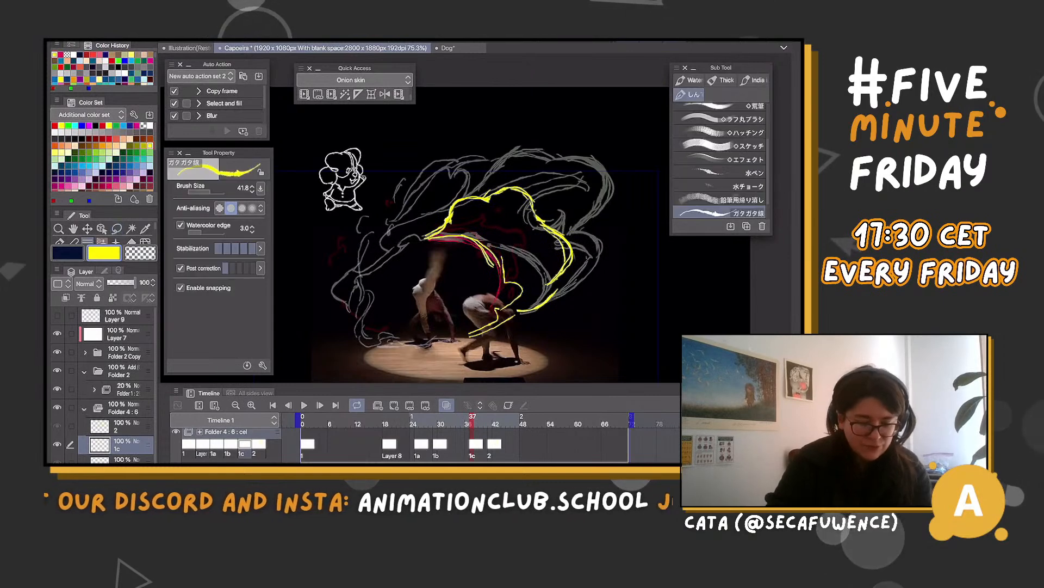
{"action": "key", "text": "Left"}
{"action": "key", "text": "Left"}
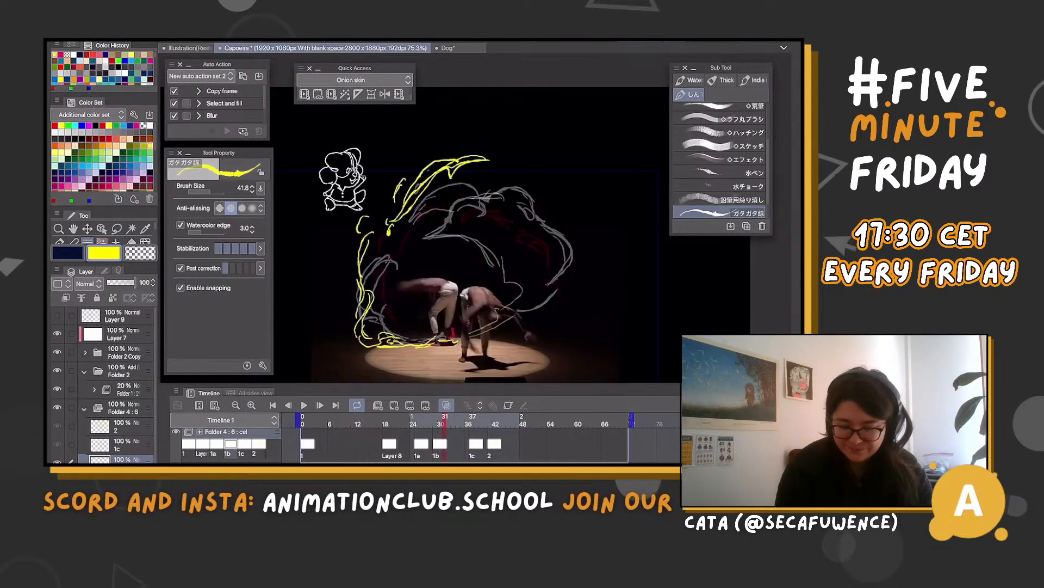
{"action": "key", "text": "Right"}
{"action": "key", "text": "Right"}
{"action": "key", "text": "o"}
{"action": "key", "text": "Right"}
{"action": "key", "text": "Right"}
{"action": "key", "text": "Right"}
{"action": "key", "text": "Right"}
{"action": "key", "text": "Right"}
{"action": "key", "text": "Right"}
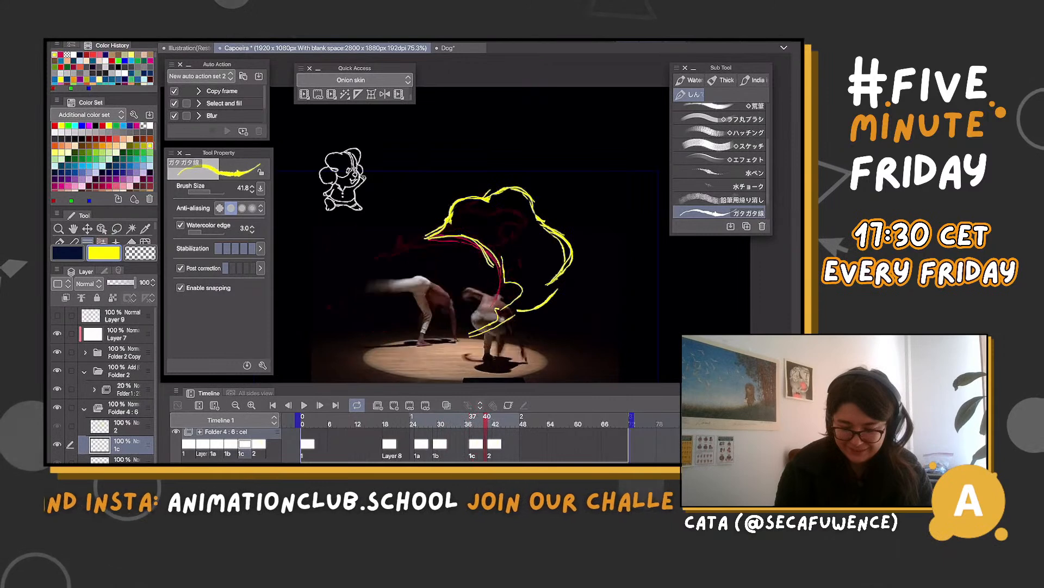
{"action": "key", "text": "Left"}
{"action": "key", "text": "Left"}
{"action": "key", "text": "Left"}
{"action": "key", "text": "Left"}
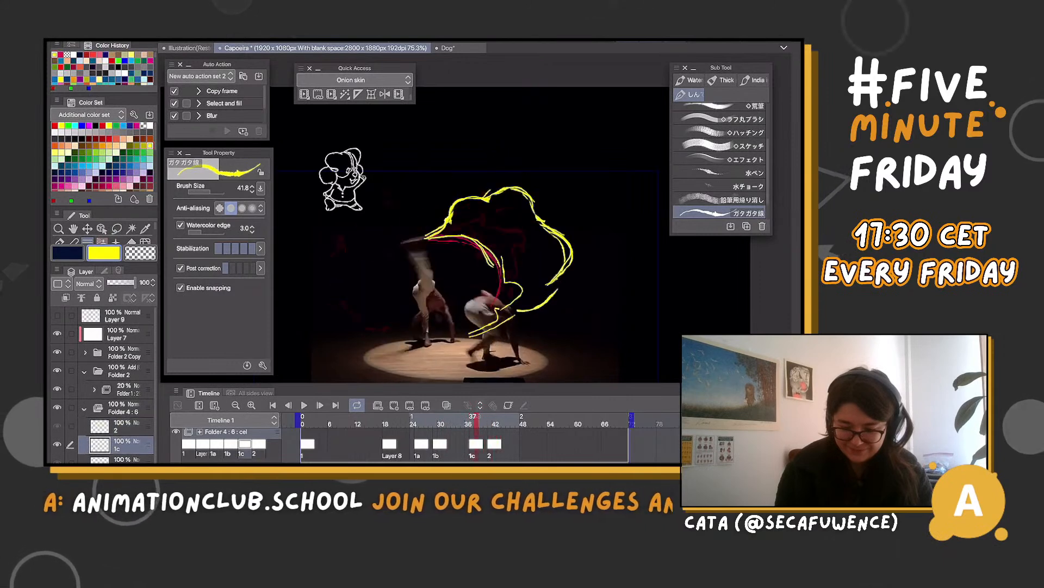
{"action": "key", "text": "Right"}
{"action": "key", "text": "Right"}
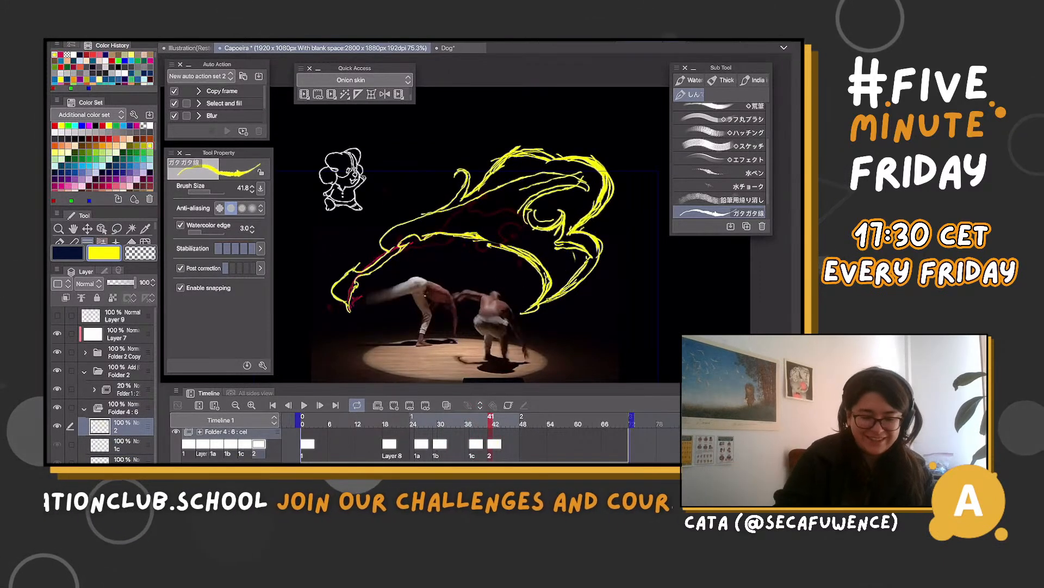
On cel 2 at frame 41, lasso and delete the inner swirls and the upper-right outline of the yellow effect
{"action": "key", "text": "m"}
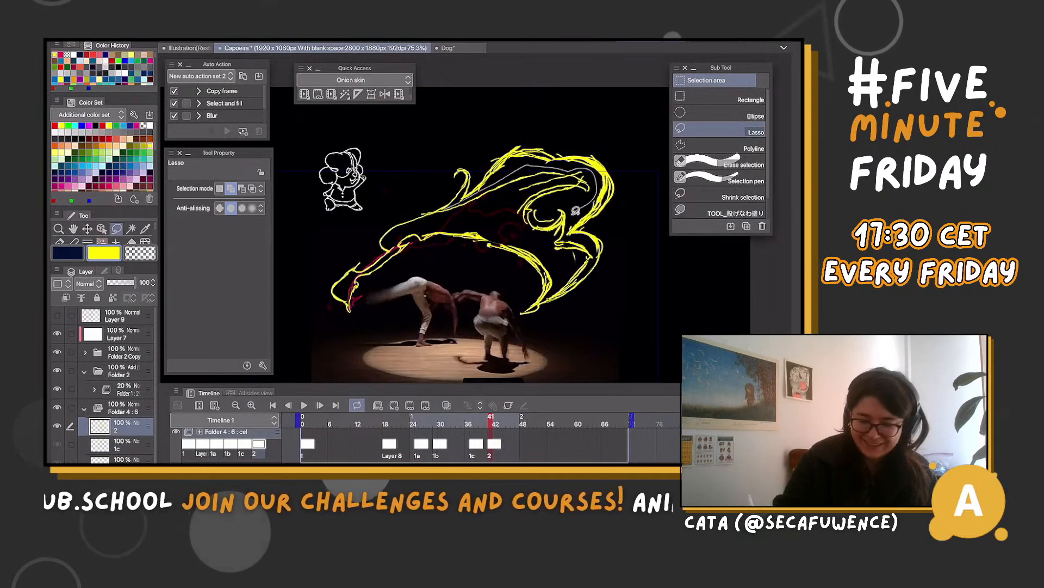
{"action": "left_click_drag", "start_coordinate": [480, 212], "coordinate": [481, 213]}
{"action": "key", "text": "Delete"}
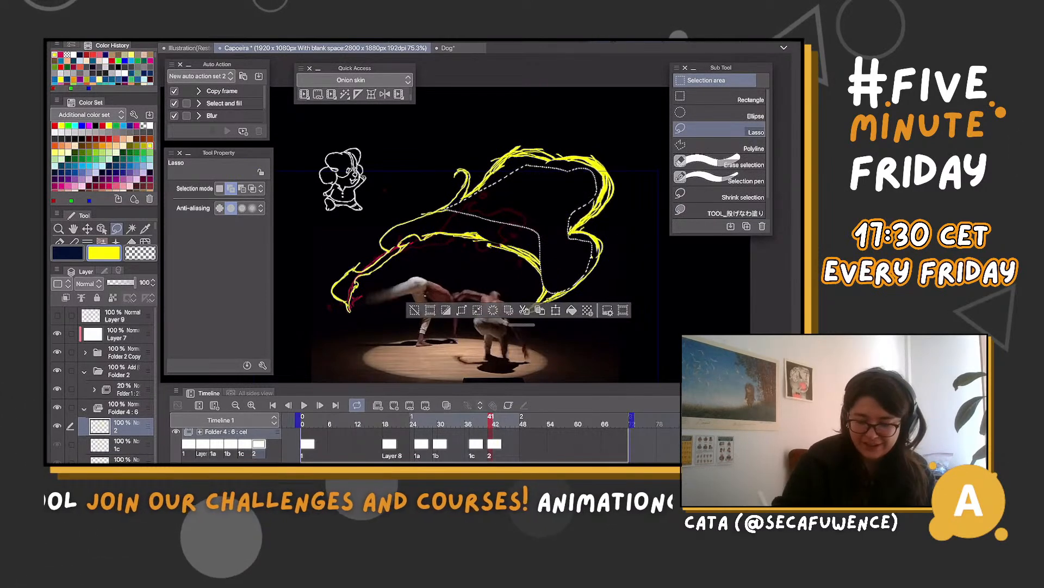
{"action": "key", "text": "ctrl+d"}
{"action": "mouse_move", "coordinate": [497, 177]}
{"action": "left_mouse_down"}
{"action": "mouse_move", "coordinate": [617, 190]}
{"action": "mouse_move", "coordinate": [560, 246]}
{"action": "left_mouse_up"}
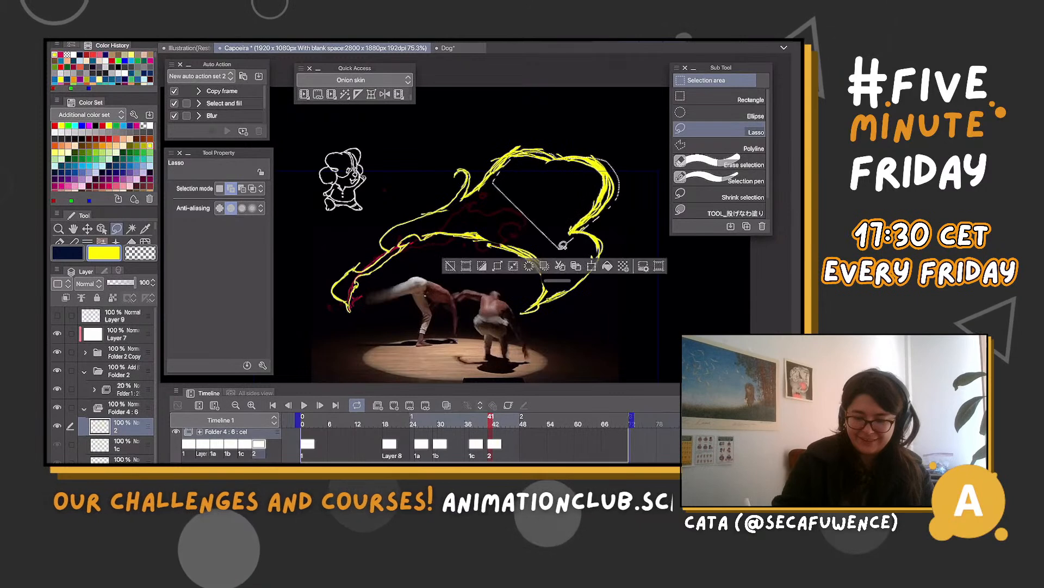
{"action": "key", "text": "Delete"}
{"action": "key", "text": "ctrl+d"}
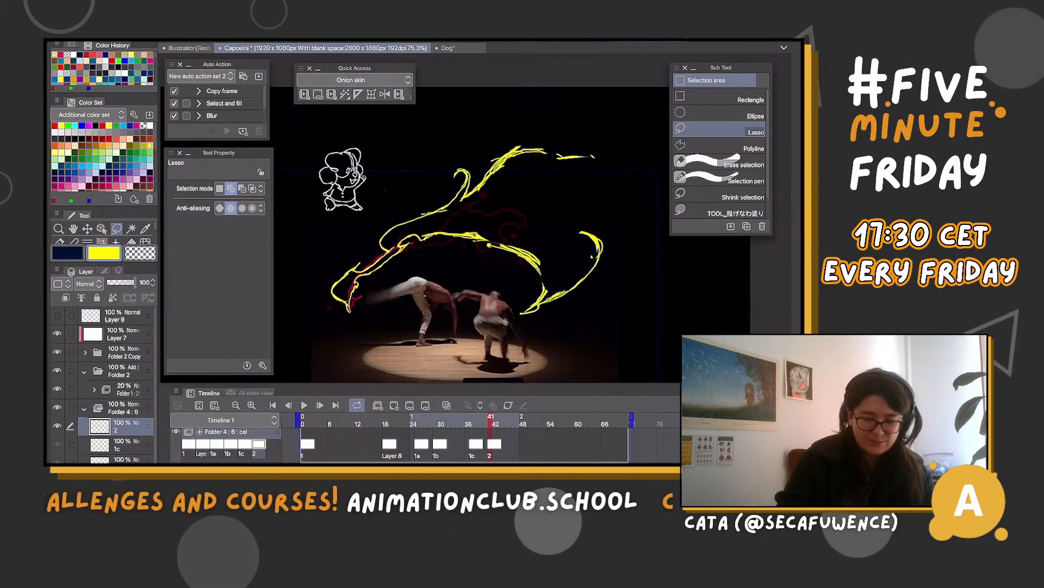
With onion skin on, redraw the right side of the effect on cel 2 as two wavy lobes and remove the excess lines
{"action": "key", "text": "b"}
{"action": "key", "text": "o"}
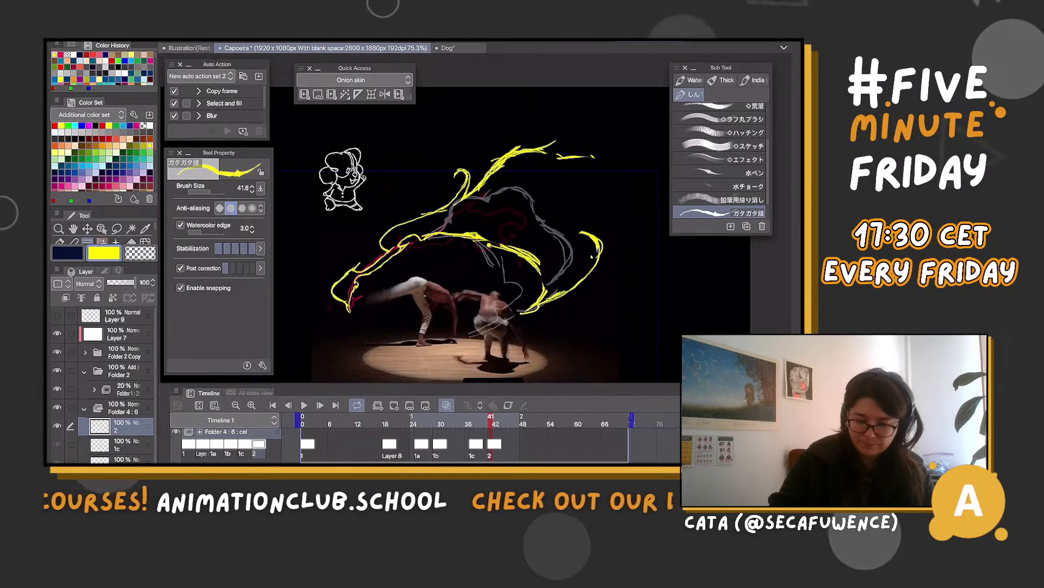
{"action": "left_click_drag", "start_coordinate": [605, 158], "coordinate": [594, 275]}
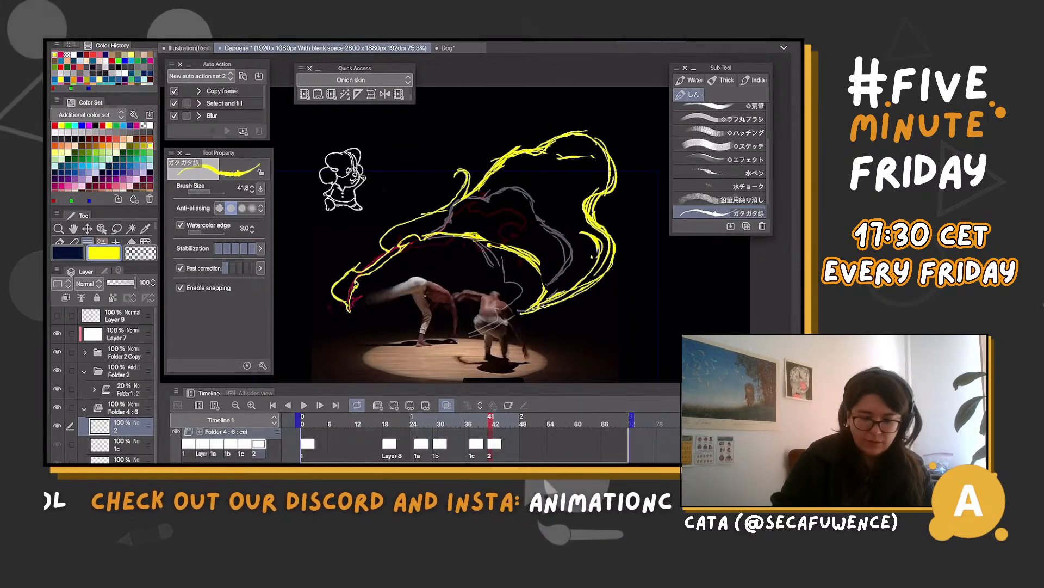
{"action": "key", "text": "m"}
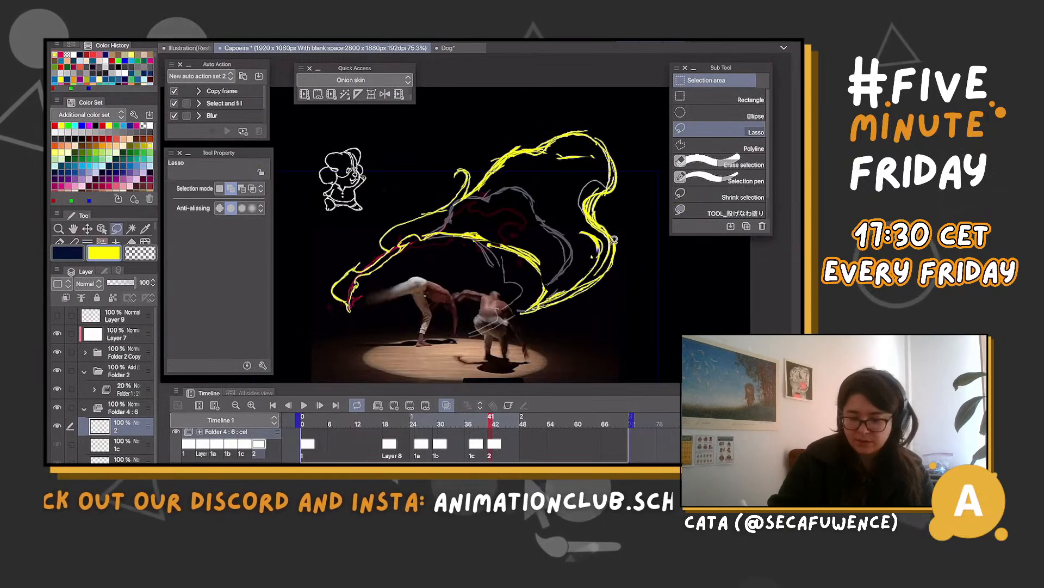
{"action": "left_click_drag", "start_coordinate": [614, 240], "coordinate": [605, 163]}
{"action": "left_click", "coordinate": [557, 307]}
{"action": "key", "text": "ctrl+d"}
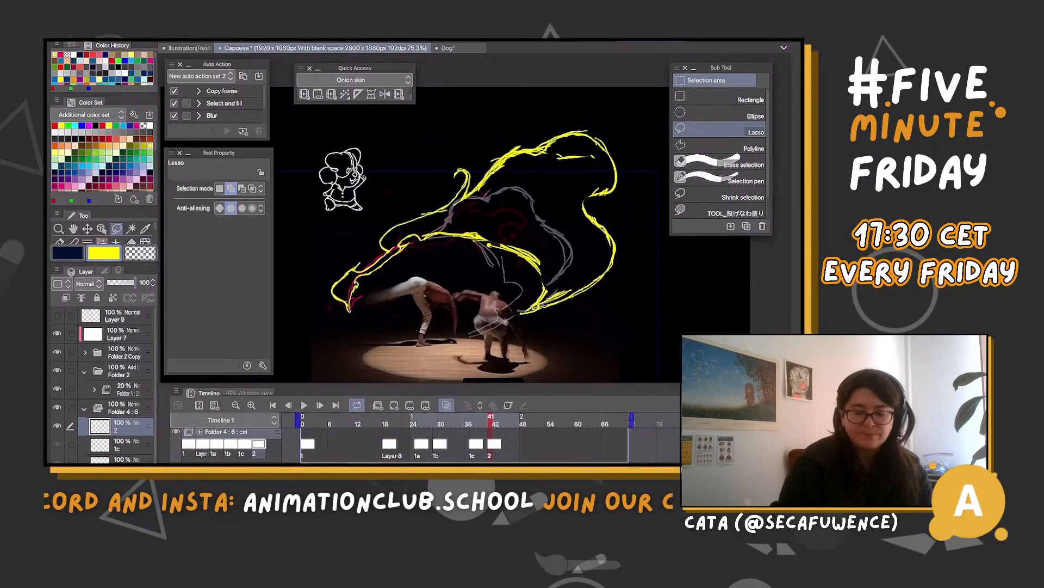
Add a new cel at frame 13 and draw a small yellow effect along the red trail beside the dancer
{"action": "mouse_move", "coordinate": [491, 419]}
{"action": "left_mouse_down"}
{"action": "mouse_move", "coordinate": [459, 418]}
{"action": "mouse_move", "coordinate": [523, 418]}
{"action": "mouse_move", "coordinate": [362, 418]}
{"action": "left_mouse_up"}
{"action": "key", "text": "b"}
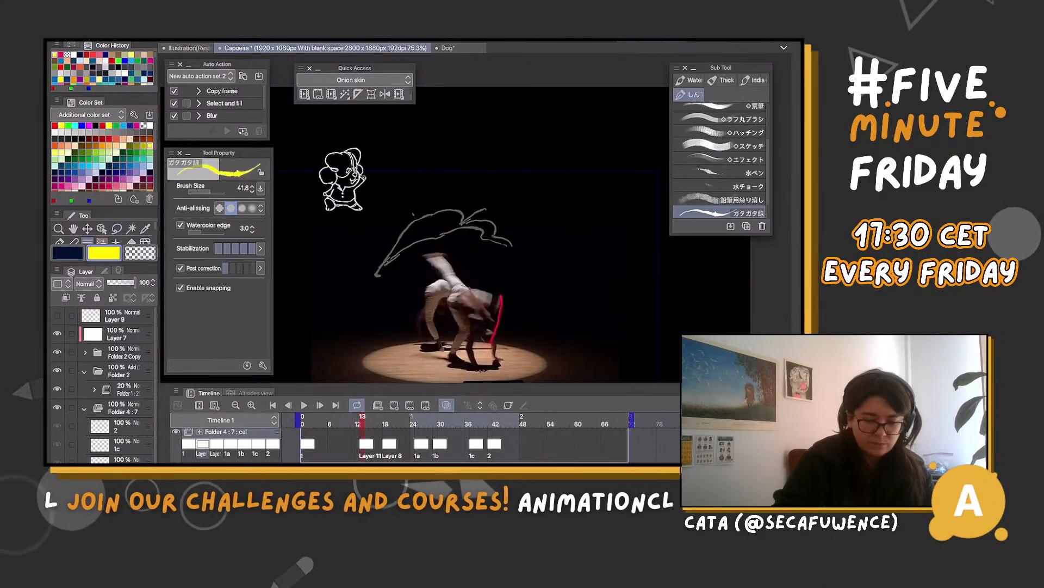
{"action": "left_click_drag", "start_coordinate": [501, 295], "coordinate": [489, 342]}
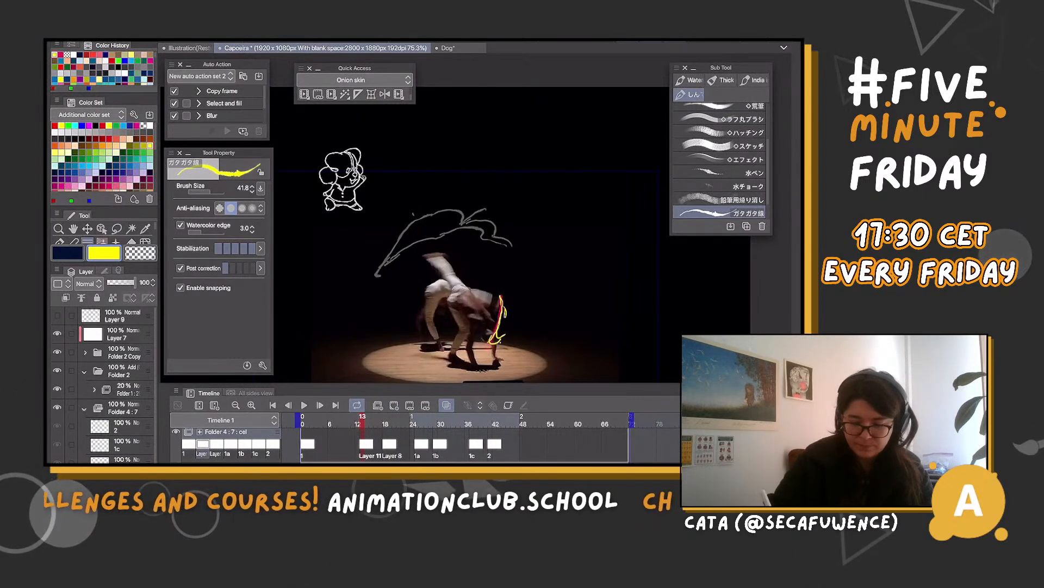
Add yellow droplets and broken strokes around the arc at frame 18, then lasso and delete excess lines along its underside
{"action": "key", "text": "period"}
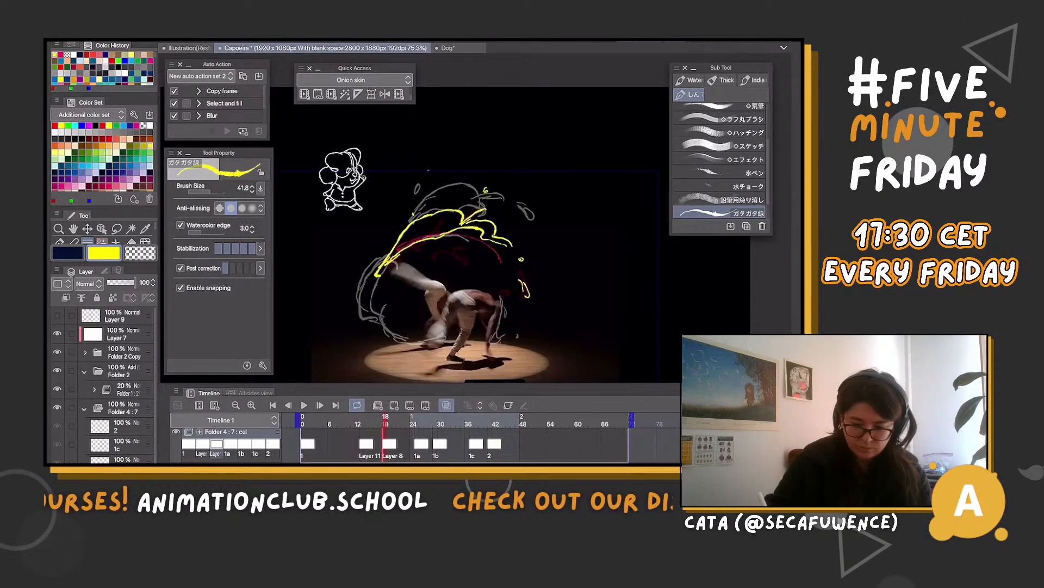
{"action": "left_click_drag", "start_coordinate": [521, 283], "coordinate": [517, 325]}
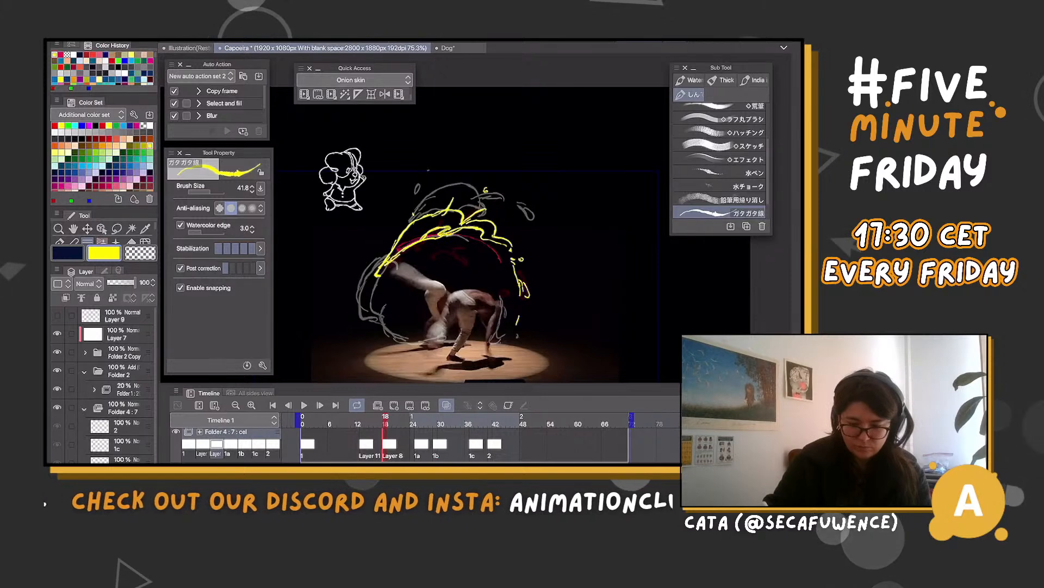
{"action": "key", "text": "m"}
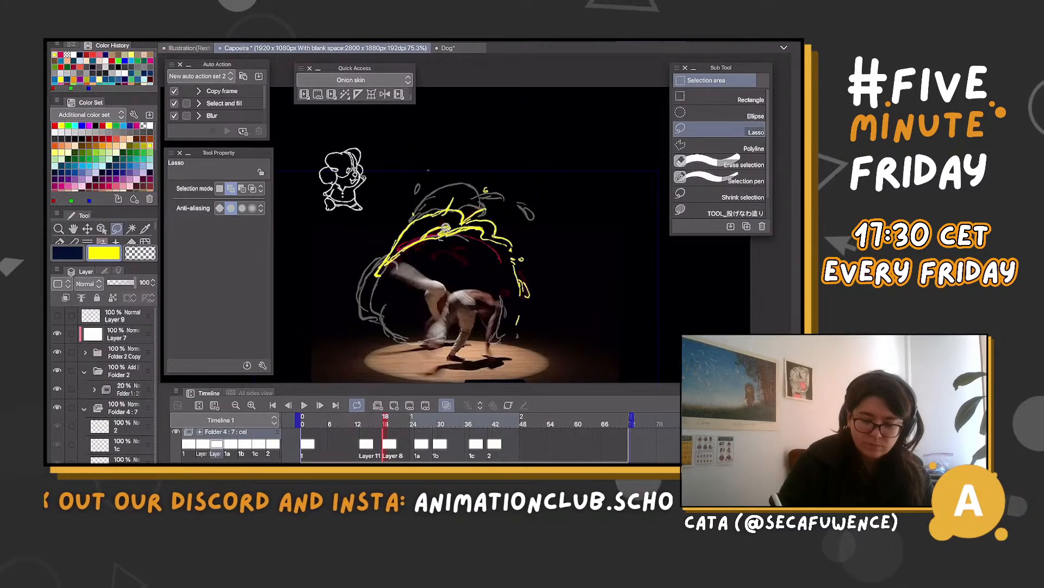
{"action": "left_click_drag", "start_coordinate": [424, 242], "coordinate": [479, 234]}
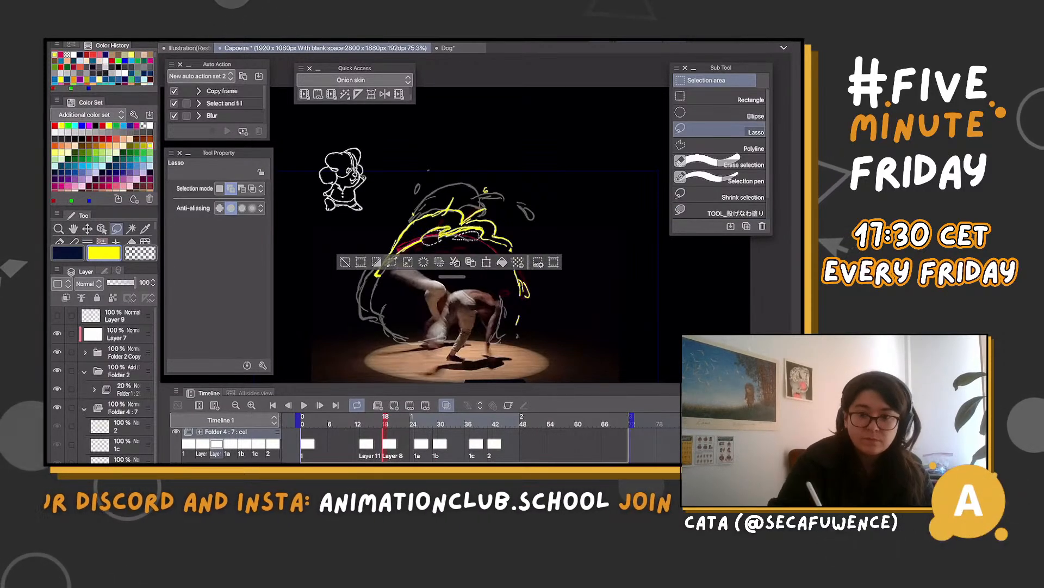
{"action": "key", "text": "ctrl+d"}
{"action": "key", "text": "b"}
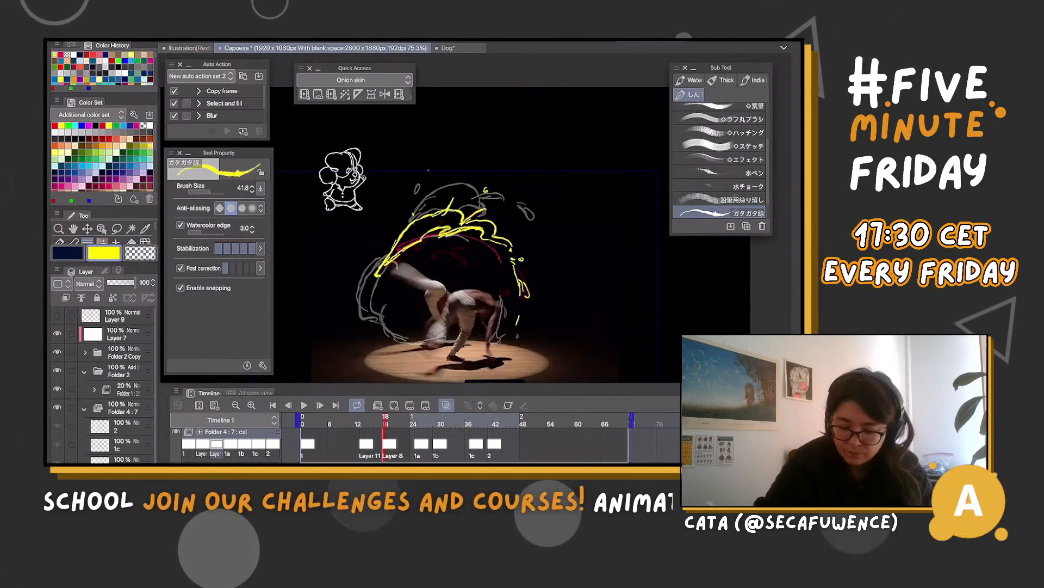
Add a new cel at frame 33 and draw a yellow floor streak and broken strokes dispersing at the upper left
{"action": "left_click_drag", "start_coordinate": [385, 423], "coordinate": [454, 423]}
{"action": "left_click", "coordinate": [394, 405]}
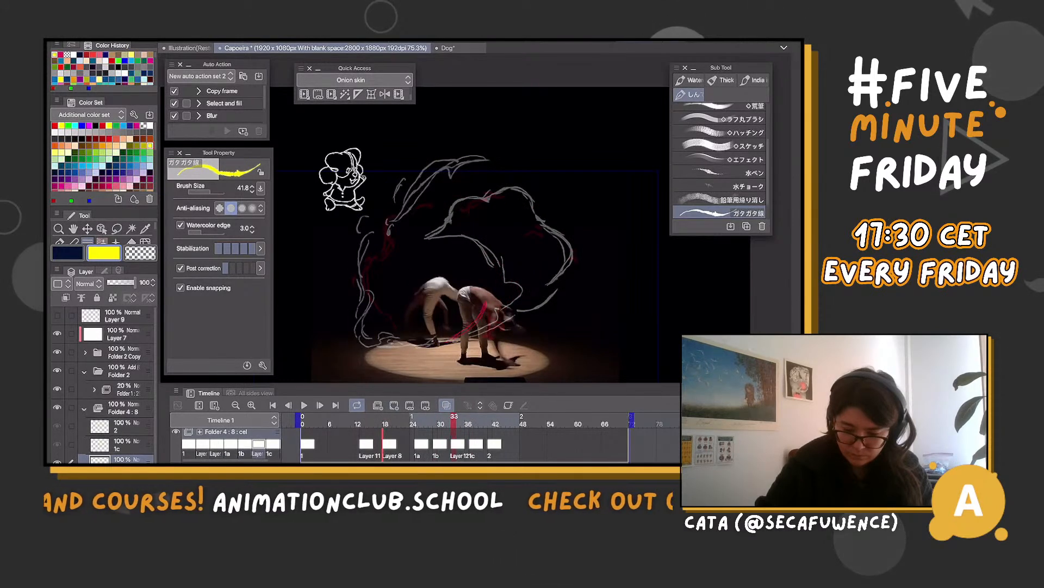
{"action": "left_click_drag", "start_coordinate": [396, 154], "coordinate": [371, 182]}
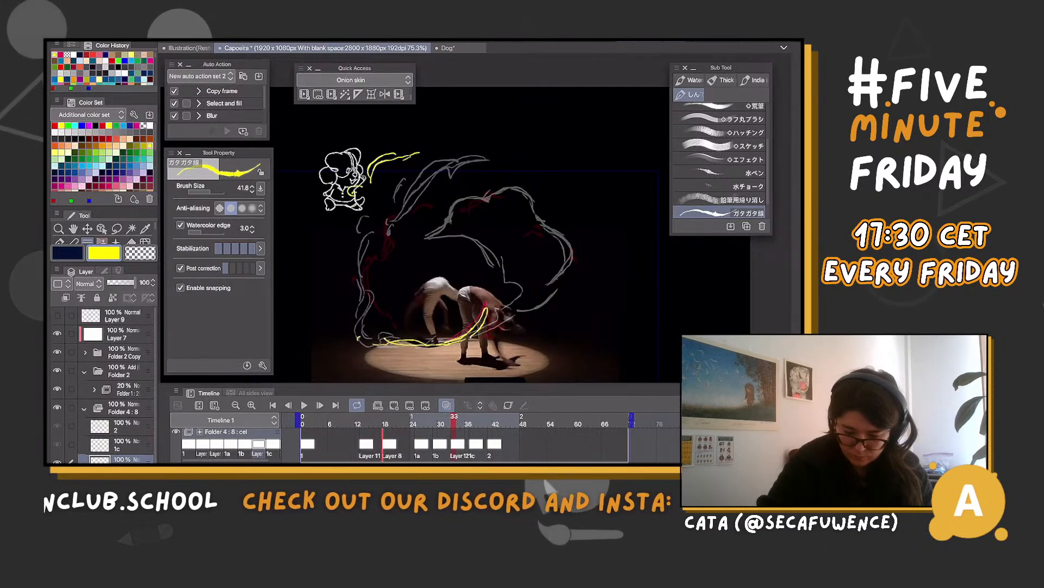
{"action": "left_click_drag", "start_coordinate": [373, 198], "coordinate": [347, 280]}
{"action": "left_click_drag", "start_coordinate": [376, 221], "coordinate": [351, 285]}
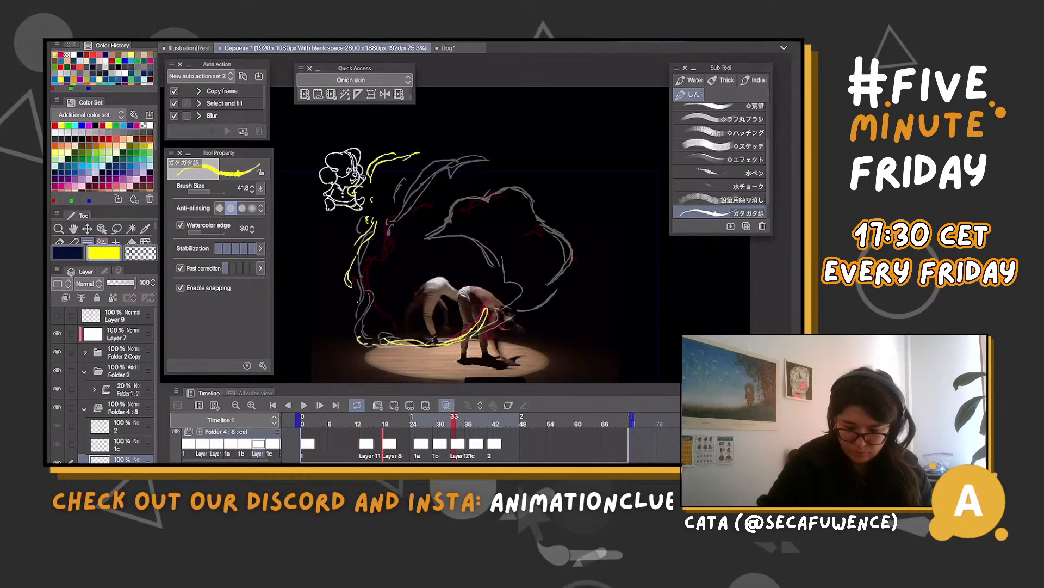
{"action": "left_click_drag", "start_coordinate": [410, 153], "coordinate": [474, 135]}
Add small yellow droplets and stray strokes around the effect on cel 1c and cel 2
{"action": "left_click_drag", "start_coordinate": [454, 419], "coordinate": [477, 419]}
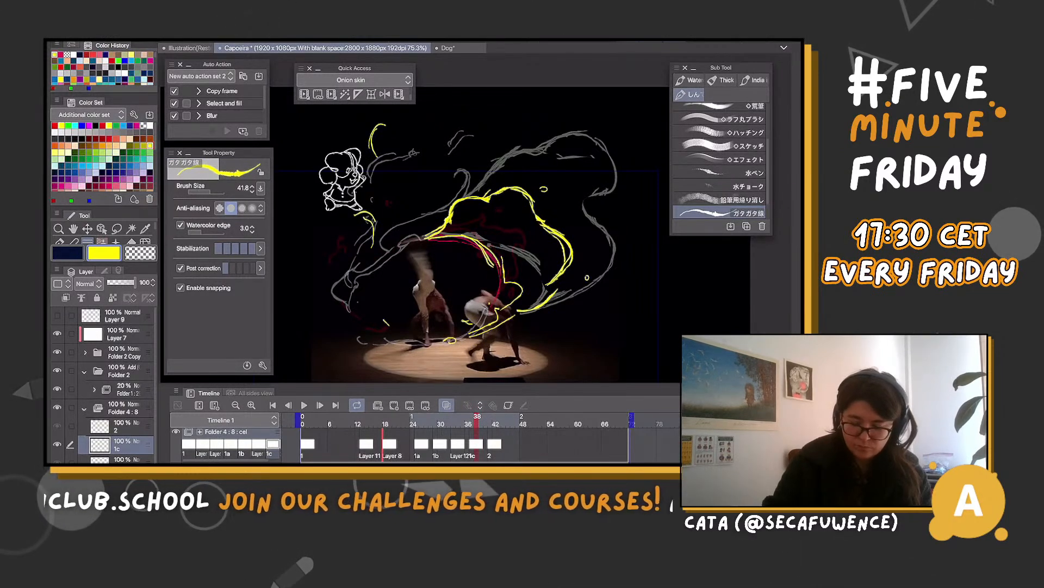
{"action": "left_click_drag", "start_coordinate": [477, 419], "coordinate": [491, 419]}
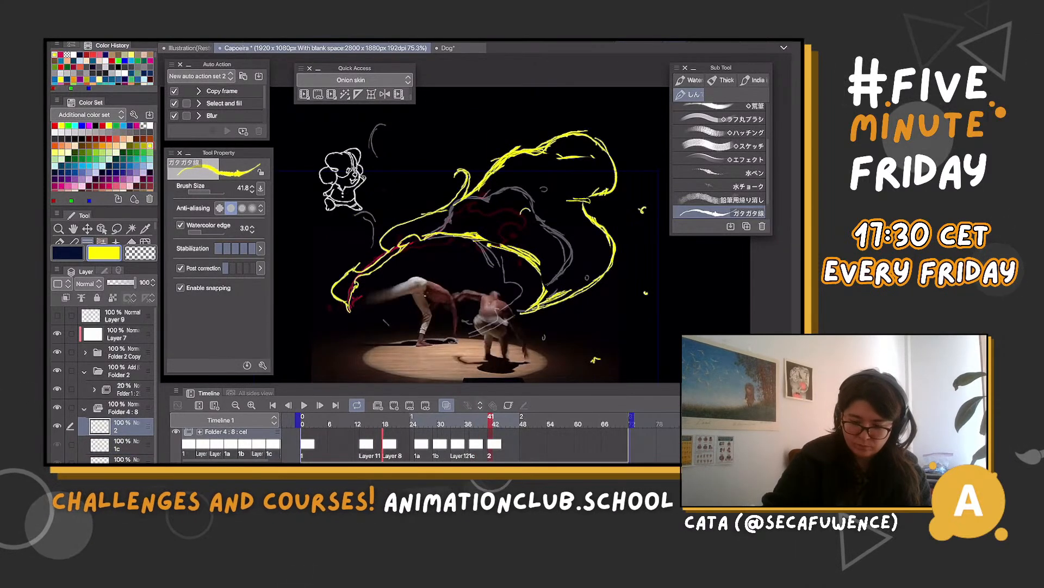
{"action": "left_click_drag", "start_coordinate": [521, 213], "coordinate": [529, 211]}
{"action": "left_click_drag", "start_coordinate": [476, 148], "coordinate": [475, 152]}
Check the dancers' motion in the frames after 41 and add cel 3 at frame 45
{"action": "key", "text": "Right"}
{"action": "key", "text": "Right"}
{"action": "key", "text": "Right"}
{"action": "key", "text": "Right"}
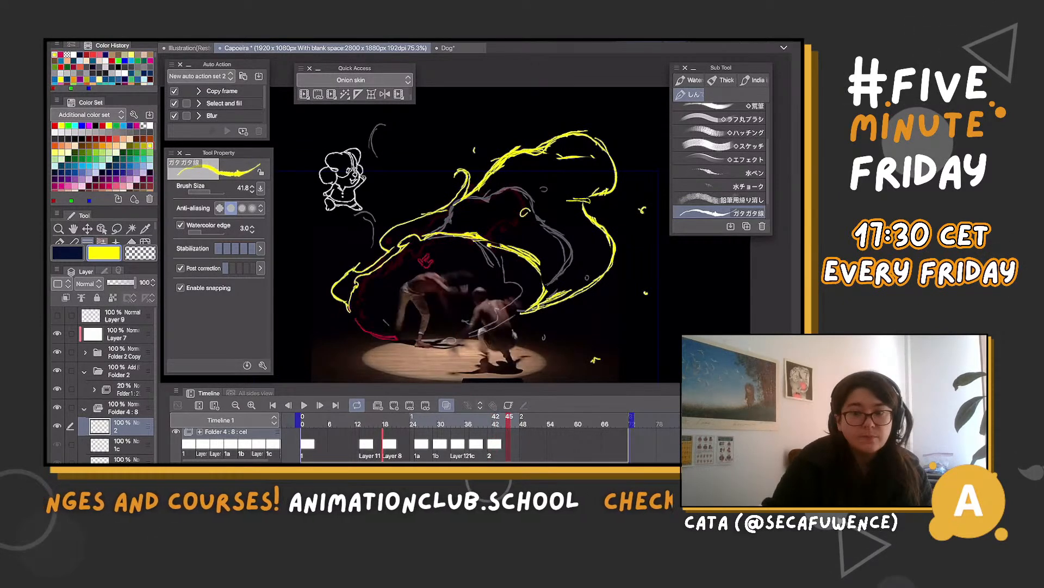
{"action": "key", "text": "Right"}
{"action": "key", "text": "Right"}
{"action": "key", "text": "Right"}
{"action": "key", "text": "Left"}
{"action": "key", "text": "Left"}
{"action": "key", "text": "Left"}
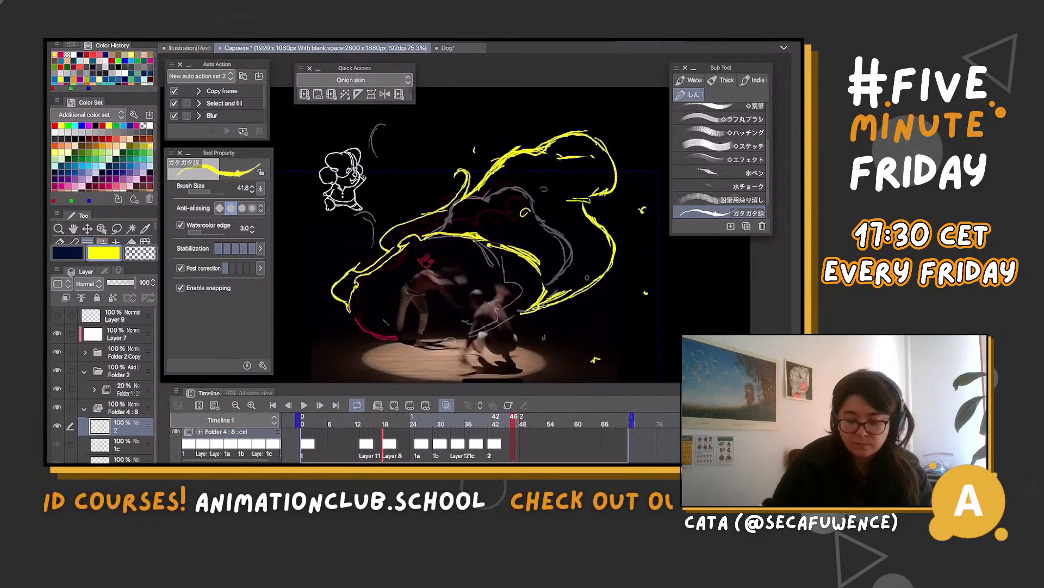
{"action": "key", "text": "Right"}
{"action": "key", "text": "Left"}
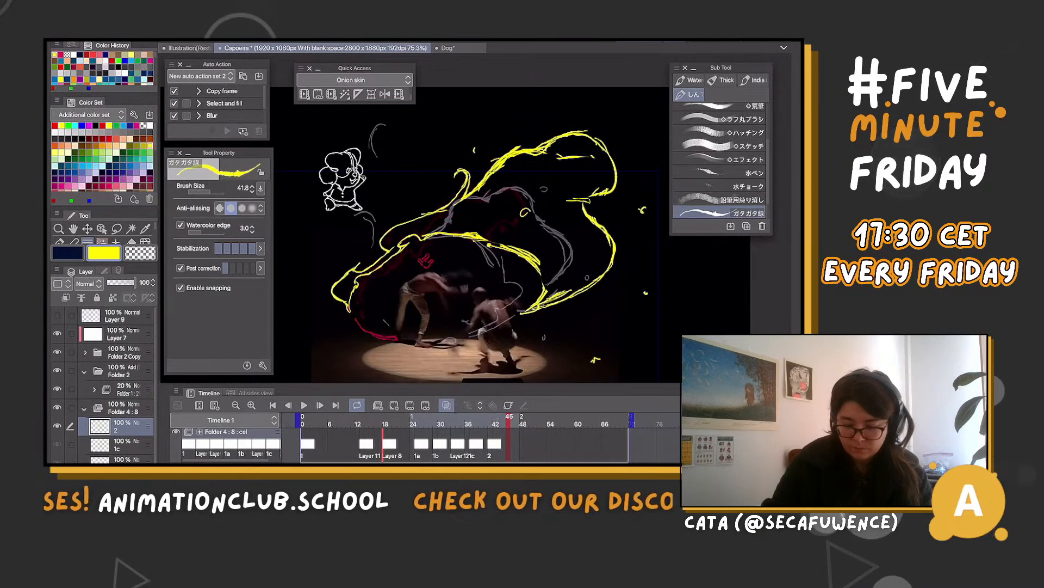
{"action": "left_click", "coordinate": [393, 405]}
{"action": "left_click_drag", "start_coordinate": [438, 228], "coordinate": [365, 327]}
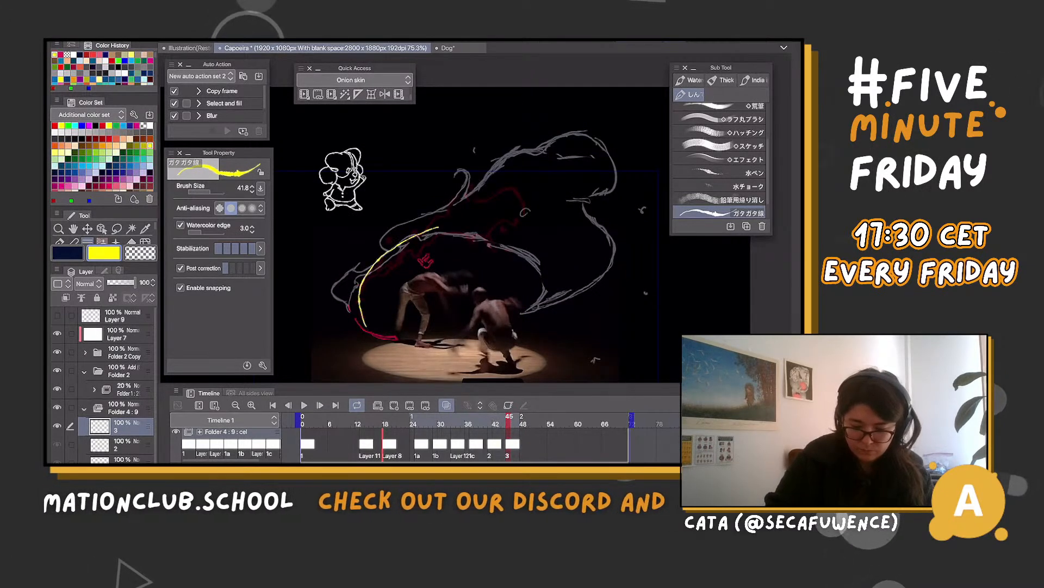
{"action": "scroll", "coordinate": [468, 245], "scroll_direction": "up", "scroll_amount": 1}
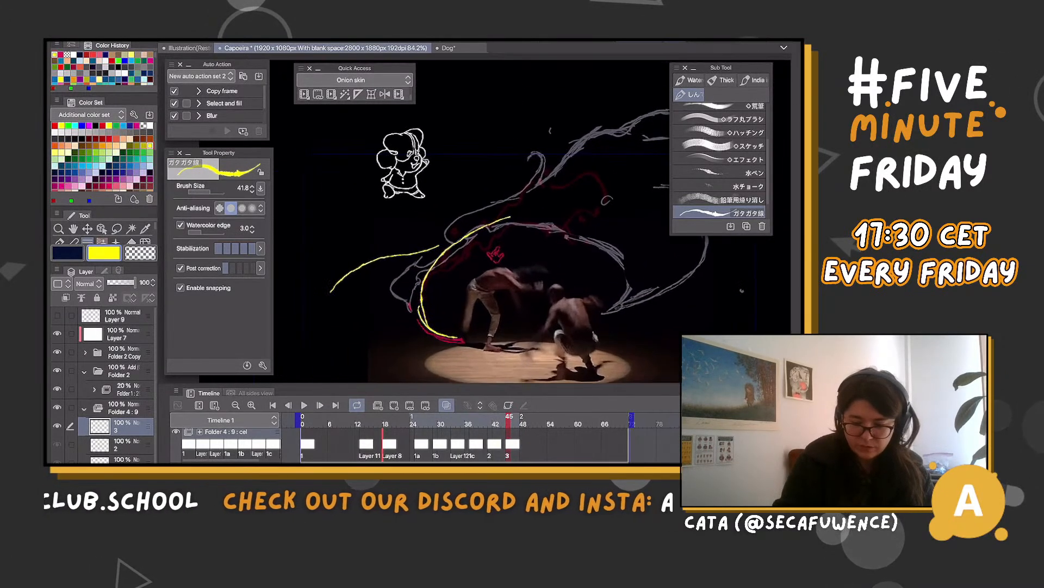
{"action": "scroll", "coordinate": [520, 267], "scroll_direction": "down", "scroll_amount": 3}
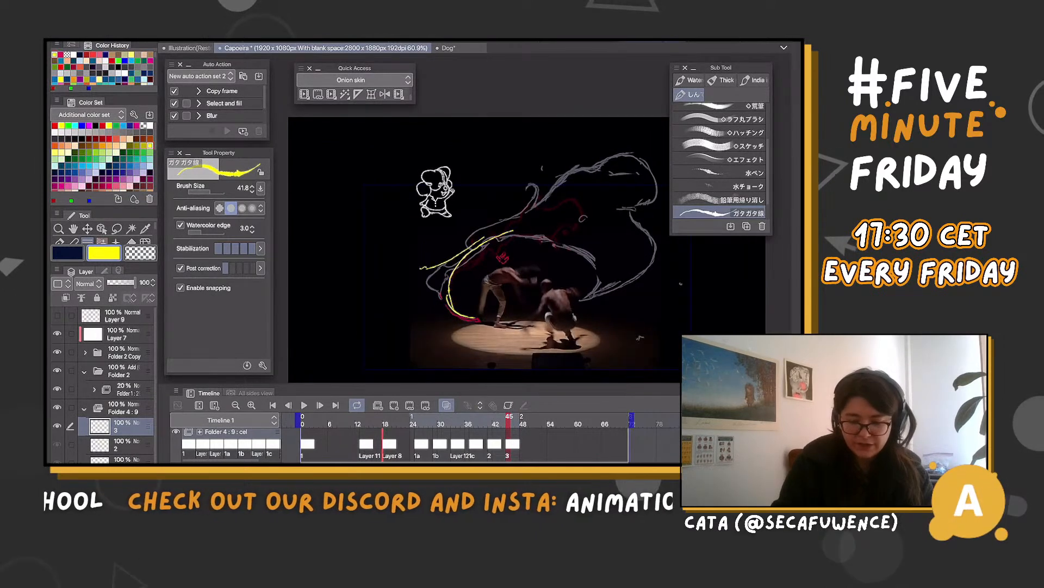
{"action": "mouse_move", "coordinate": [484, 237]}
{"action": "left_mouse_down"}
{"action": "mouse_move", "coordinate": [381, 301]}
{"action": "mouse_move", "coordinate": [375, 324]}
{"action": "mouse_move", "coordinate": [453, 328]}
{"action": "left_mouse_up"}
{"action": "left_click_drag", "start_coordinate": [479, 246], "coordinate": [534, 223]}
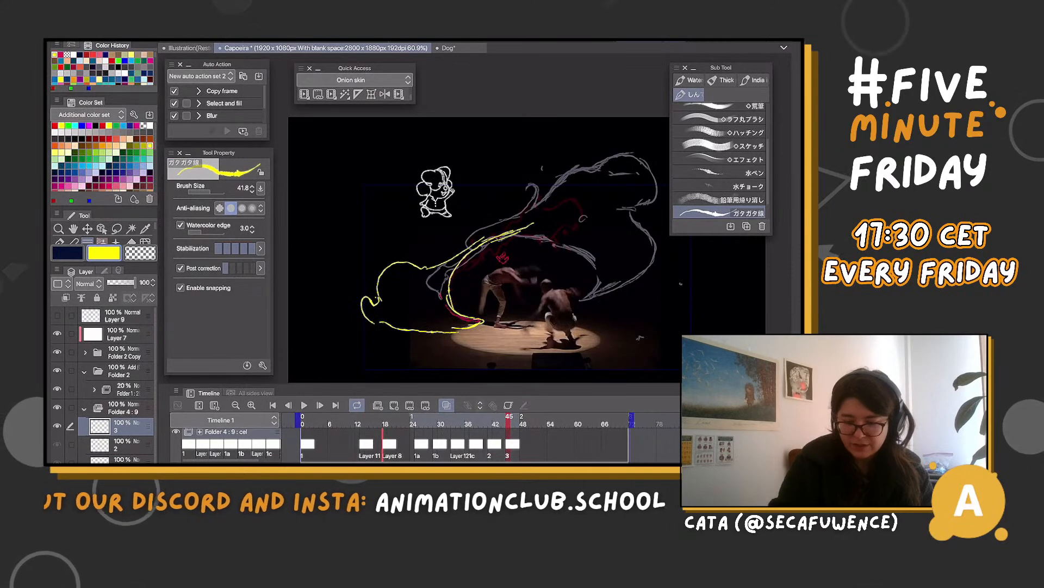
{"action": "left_click_drag", "start_coordinate": [525, 188], "coordinate": [570, 146]}
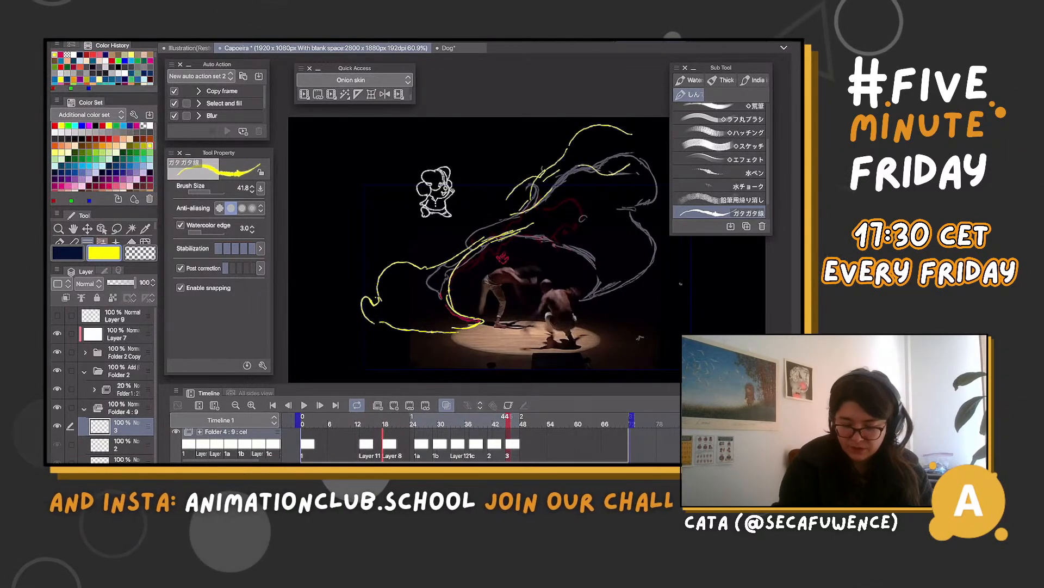
{"action": "mouse_move", "coordinate": [508, 419]}
{"action": "left_mouse_down"}
{"action": "mouse_move", "coordinate": [458, 419]}
{"action": "mouse_move", "coordinate": [536, 419]}
{"action": "mouse_move", "coordinate": [502, 419]}
{"action": "mouse_move", "coordinate": [523, 419]}
{"action": "mouse_move", "coordinate": [514, 418]}
{"action": "left_mouse_up"}
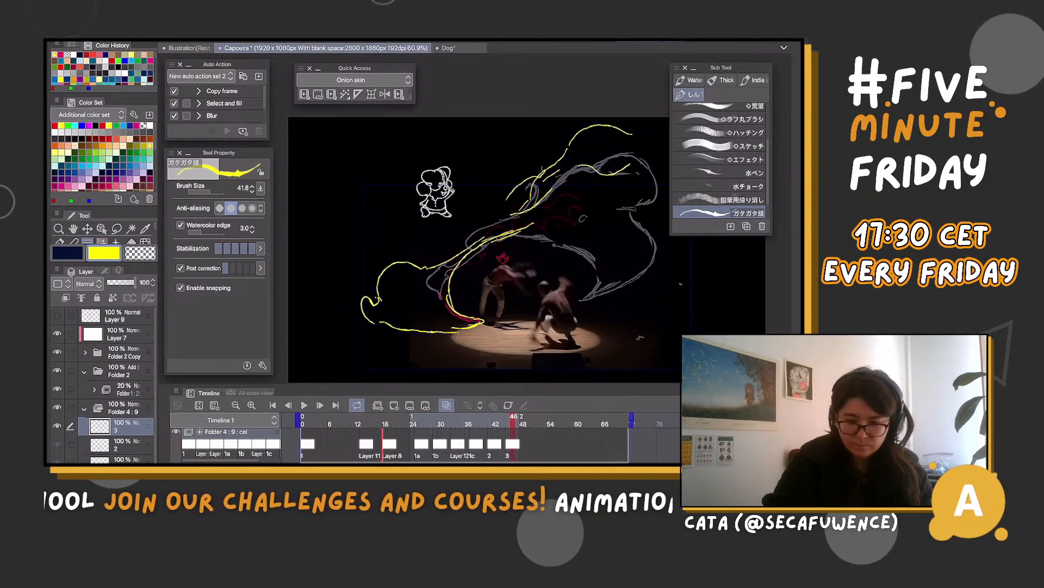
{"action": "key", "text": "Delete"}
Redraw the inner yellow curve on cel 3 sweeping around the standing dancer, and undo the extra outer line
{"action": "left_click_drag", "start_coordinate": [555, 193], "coordinate": [431, 283]}
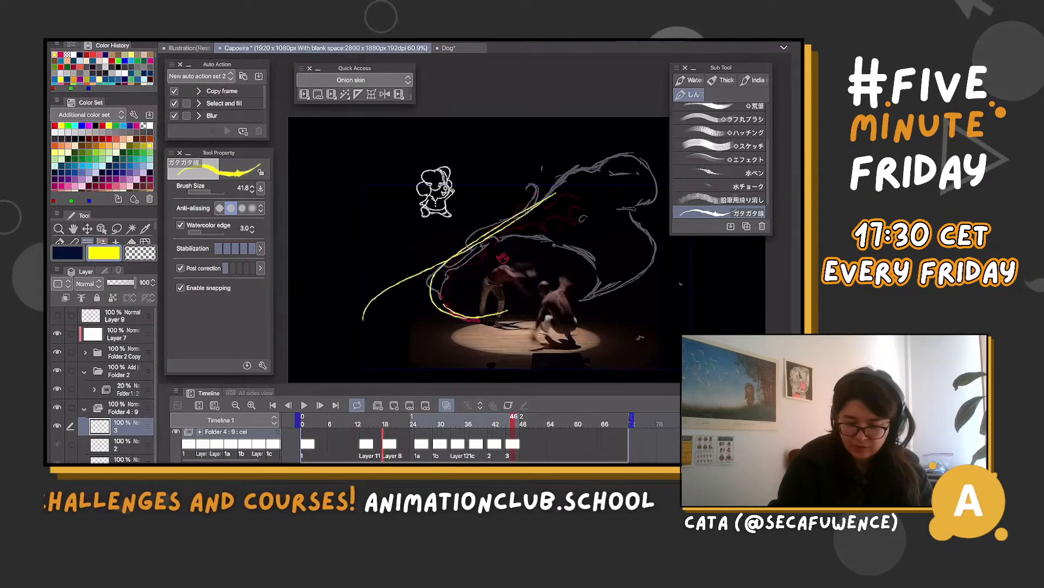
{"action": "key", "text": "ctrl+z"}
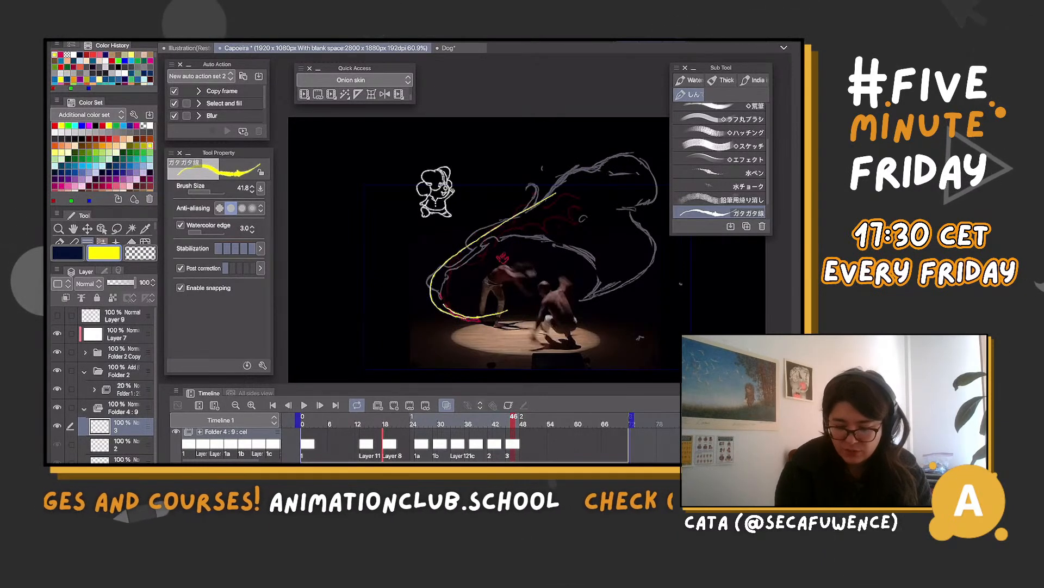
Check how the dancers and the yellow effect move from frame 37 up to cel 3
{"action": "left_click_drag", "start_coordinate": [514, 418], "coordinate": [472, 418]}
{"action": "key", "text": "Right"}
{"action": "key", "text": "Right"}
{"action": "key", "text": "Right"}
{"action": "key", "text": "Right"}
{"action": "key", "text": "Right"}
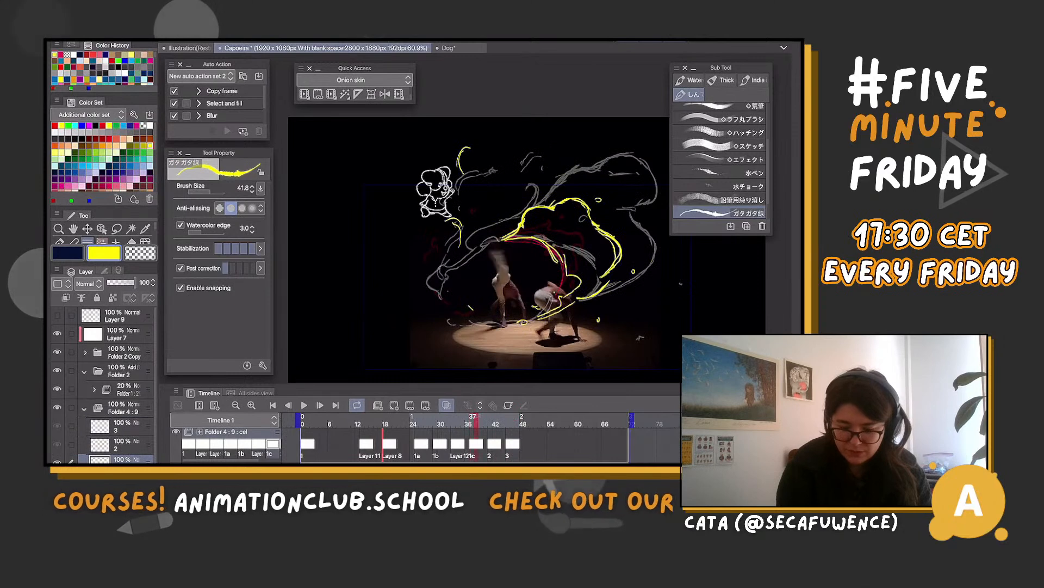
{"action": "key", "text": "Right"}
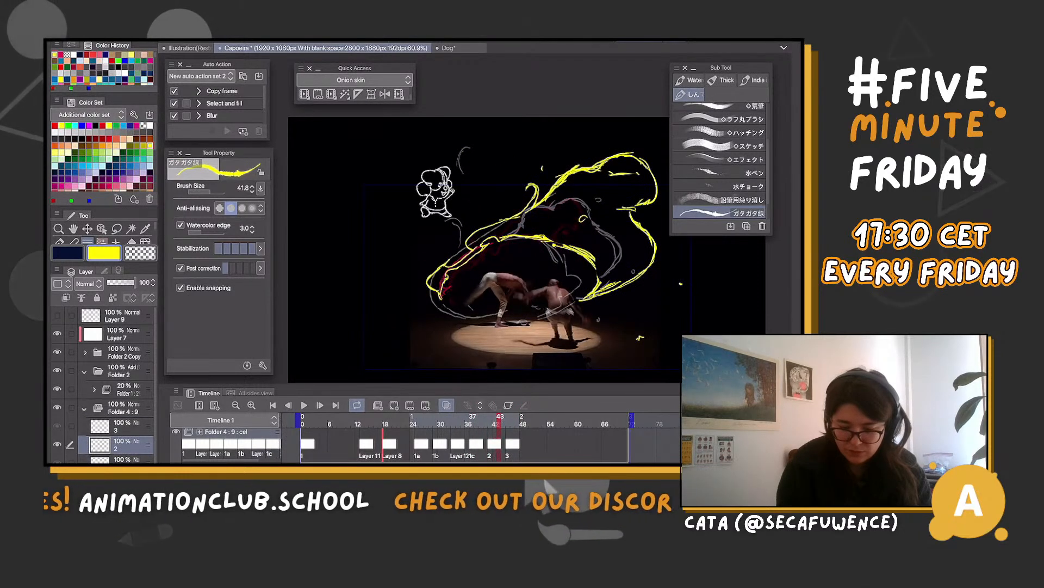
{"action": "key", "text": "Right"}
{"action": "key", "text": "Right"}
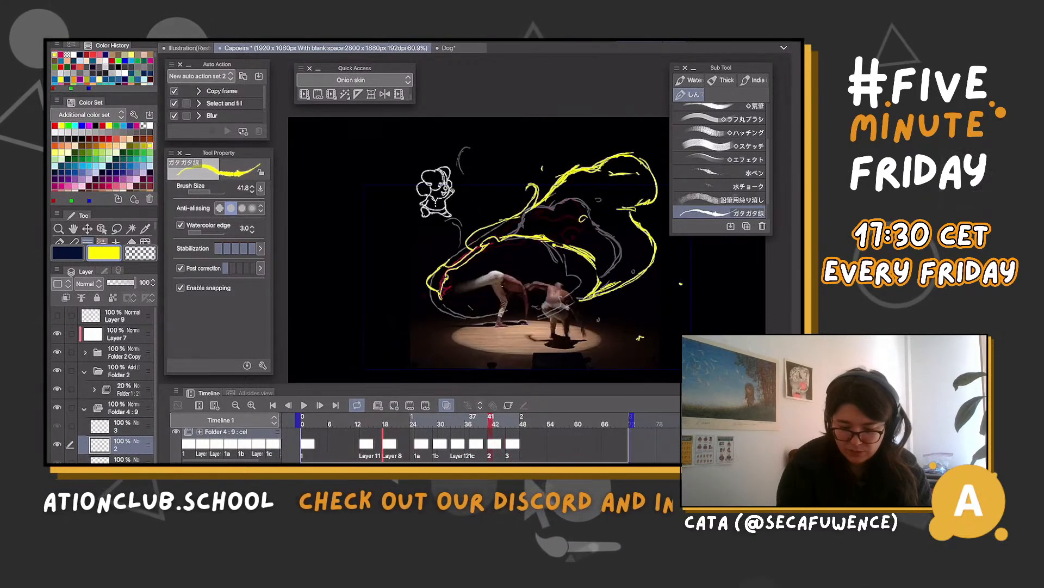
Sketch a broad yellow loop left of the dancers and a billowing plume at the upper right on cel 3, with curling inner strokes
{"action": "mouse_move", "coordinate": [495, 221]}
{"action": "left_mouse_down"}
{"action": "mouse_move", "coordinate": [412, 230]}
{"action": "mouse_move", "coordinate": [387, 263]}
{"action": "mouse_move", "coordinate": [482, 317]}
{"action": "left_mouse_up"}
{"action": "left_click_drag", "start_coordinate": [409, 225], "coordinate": [375, 257]}
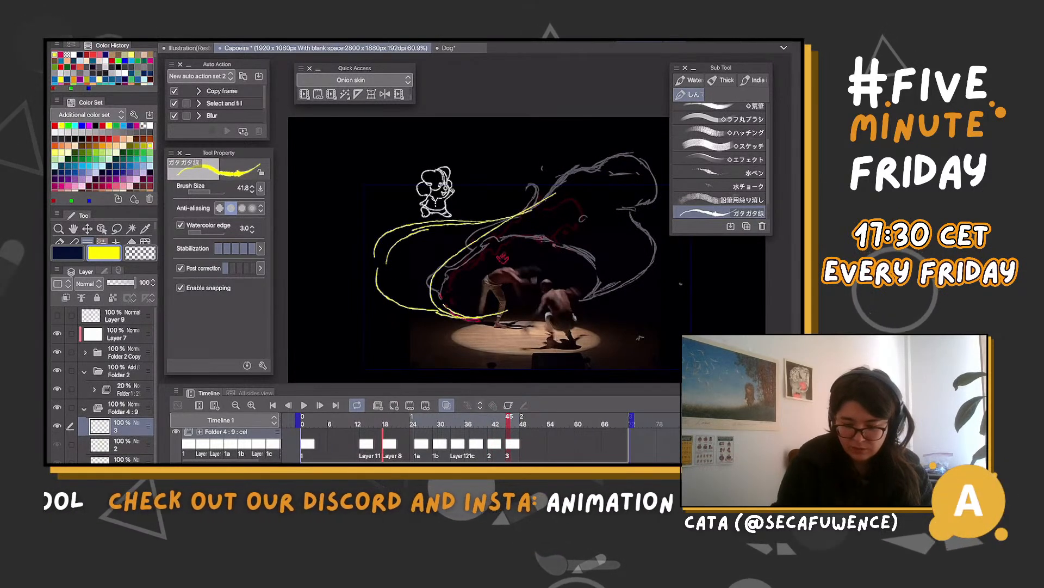
{"action": "left_click_drag", "start_coordinate": [551, 176], "coordinate": [666, 152]}
{"action": "left_click_drag", "start_coordinate": [510, 218], "coordinate": [592, 151]}
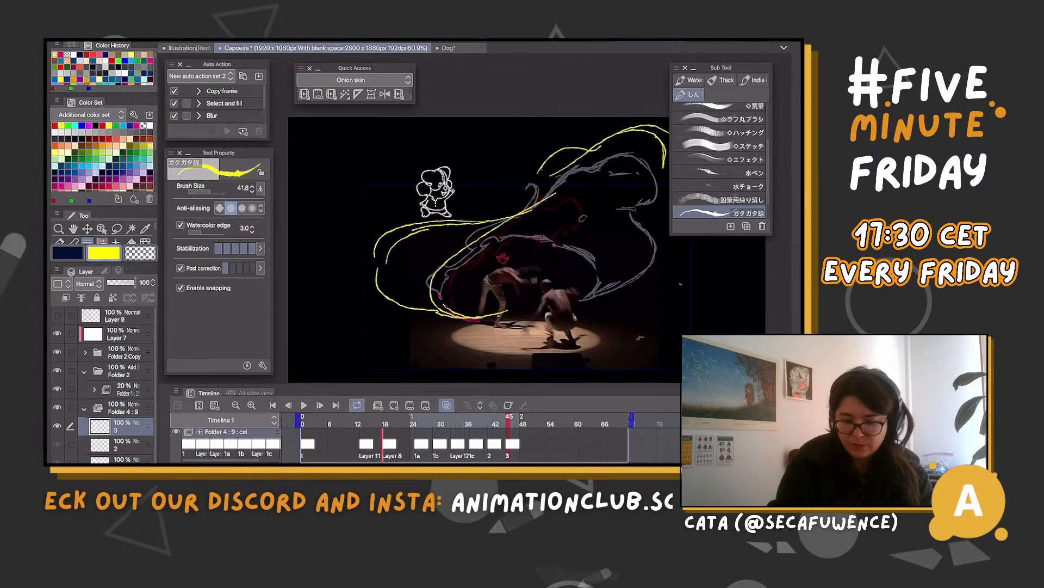
{"action": "left_click_drag", "start_coordinate": [513, 219], "coordinate": [622, 163]}
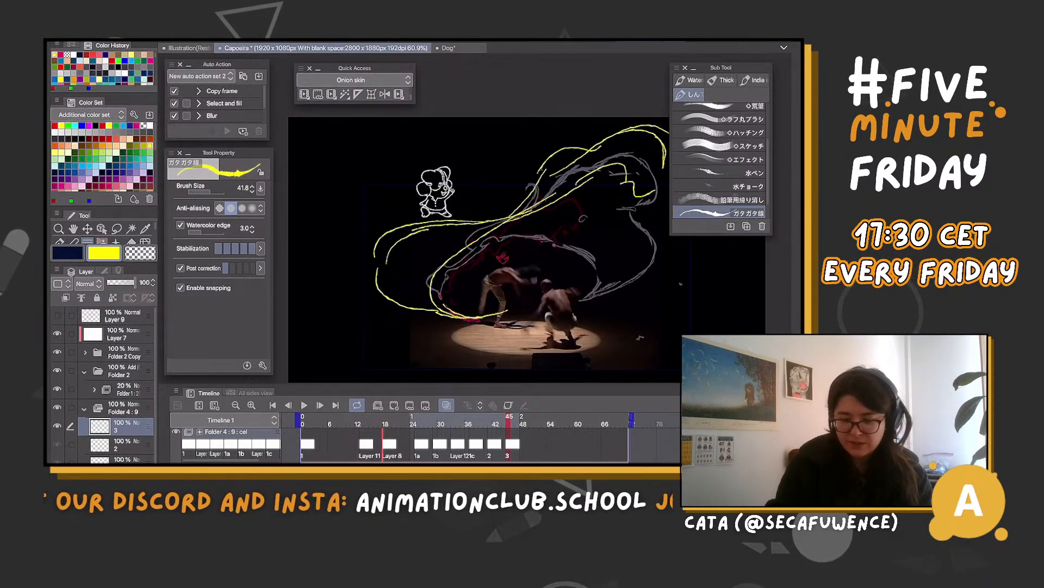
{"action": "left_click_drag", "start_coordinate": [502, 258], "coordinate": [422, 277]}
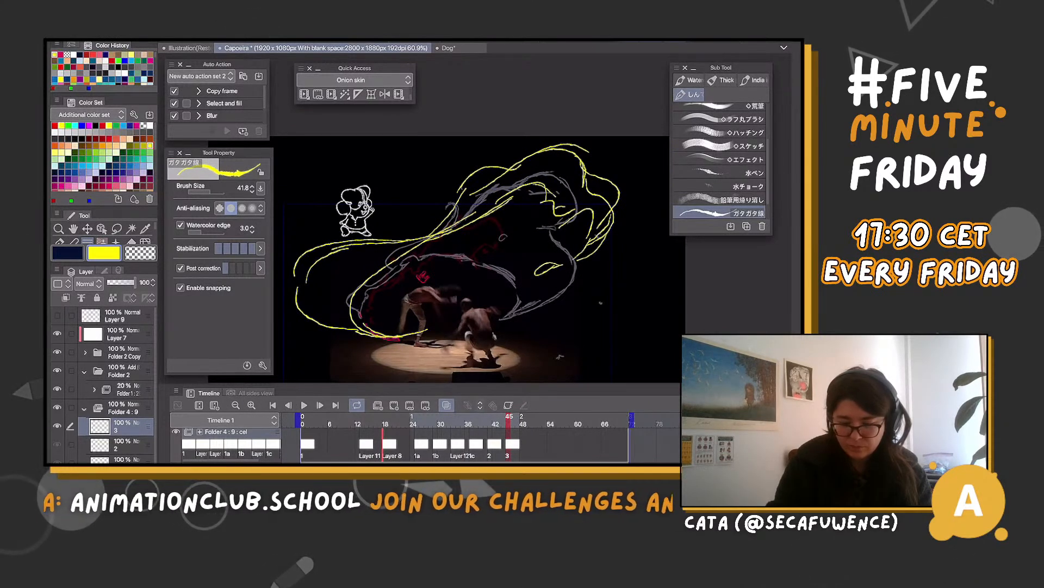
{"action": "left_click_drag", "start_coordinate": [379, 252], "coordinate": [364, 269]}
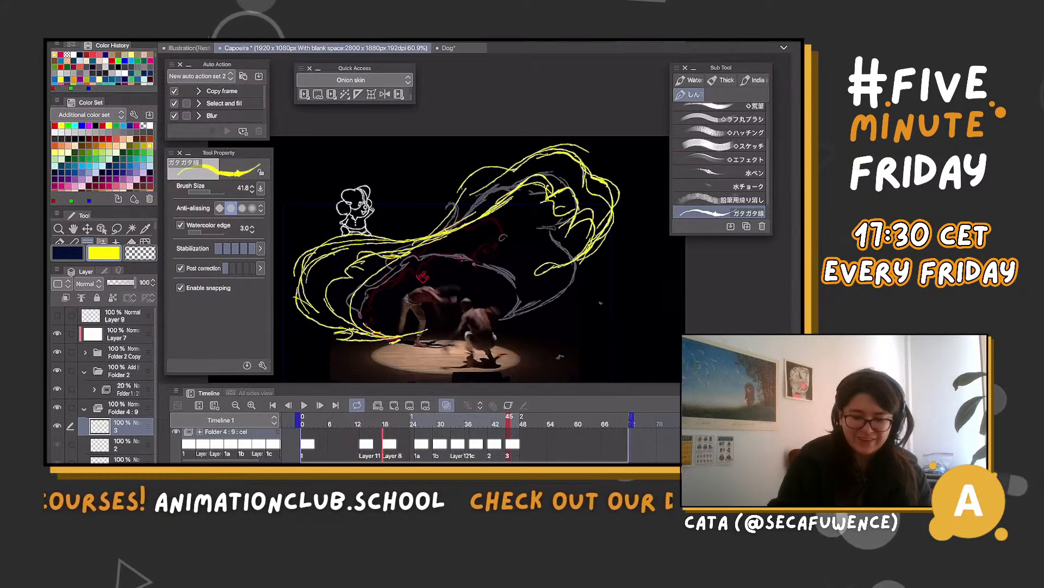
Lasso and delete the excess strokes inside and beneath the left loop on cel 3
{"action": "key", "text": "m"}
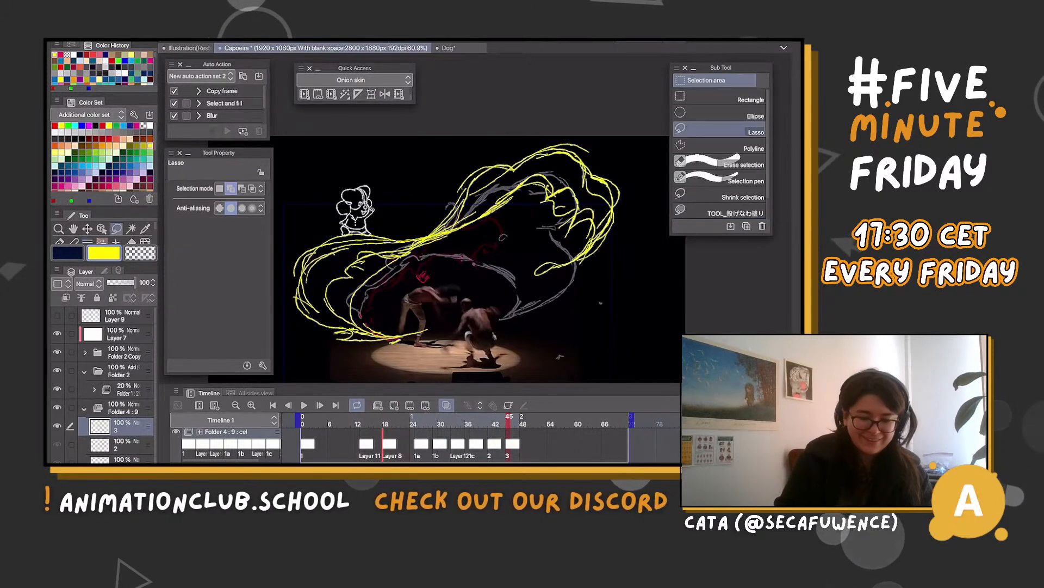
{"action": "mouse_move", "coordinate": [409, 271]}
{"action": "left_mouse_down"}
{"action": "mouse_move", "coordinate": [397, 259]}
{"action": "mouse_move", "coordinate": [361, 321]}
{"action": "mouse_move", "coordinate": [423, 302]}
{"action": "left_mouse_up"}
{"action": "left_click", "coordinate": [352, 340]}
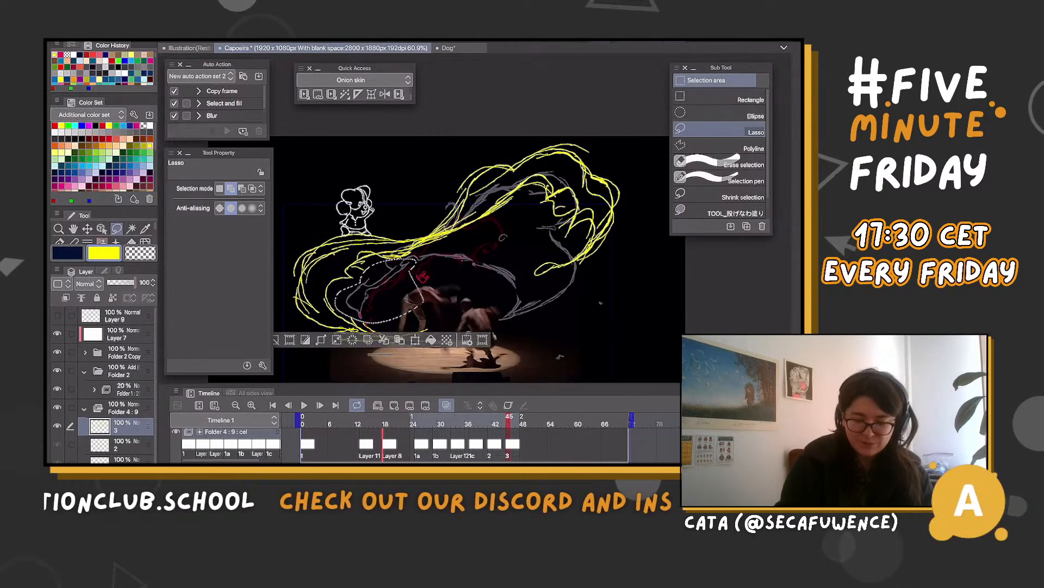
{"action": "left_click_drag", "start_coordinate": [381, 355], "coordinate": [481, 346]}
{"action": "left_click", "coordinate": [374, 331]}
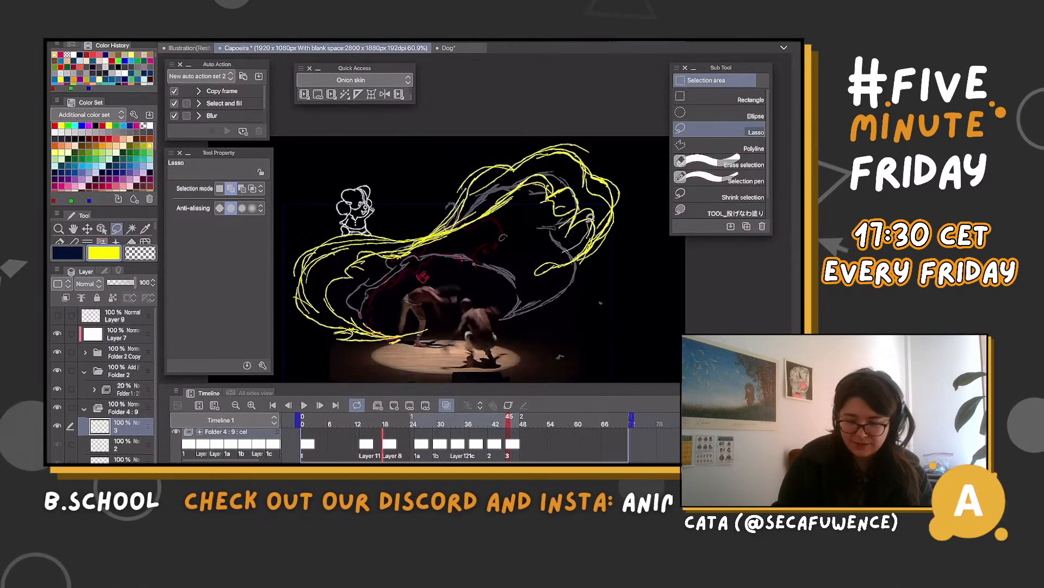
Lasso and delete the excess curls inside the upper-right plume and the surplus strokes along its outline
{"action": "mouse_move", "coordinate": [565, 251]}
{"action": "left_mouse_down"}
{"action": "mouse_move", "coordinate": [530, 213]}
{"action": "mouse_move", "coordinate": [510, 246]}
{"action": "left_mouse_up"}
{"action": "key", "text": "Delete"}
{"action": "left_click", "coordinate": [504, 238]}
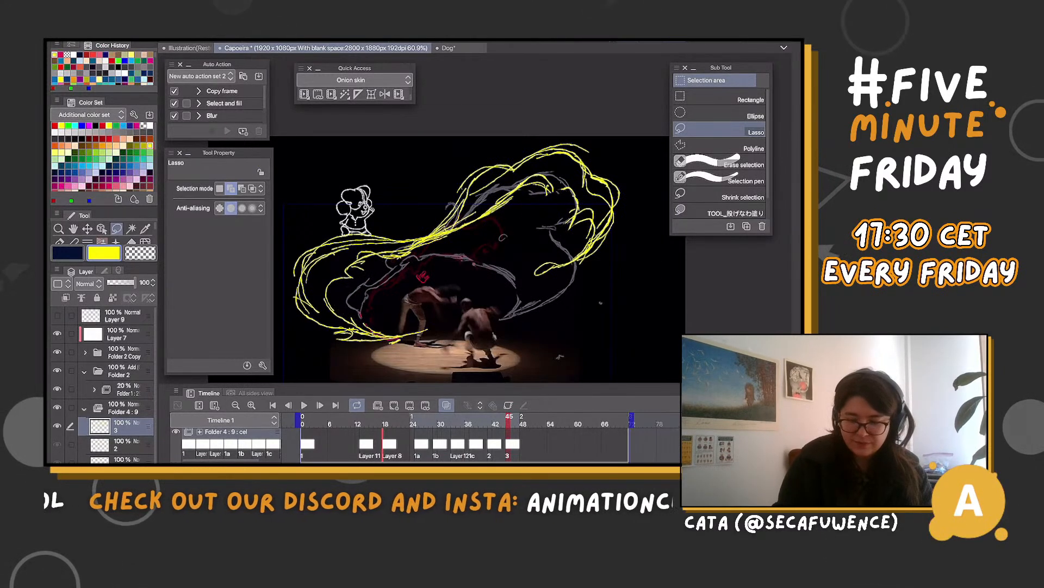
{"action": "mouse_move", "coordinate": [568, 166]}
{"action": "left_mouse_down"}
{"action": "mouse_move", "coordinate": [485, 187]}
{"action": "mouse_move", "coordinate": [572, 174]}
{"action": "mouse_move", "coordinate": [615, 192]}
{"action": "left_mouse_up"}
{"action": "key", "text": "ctrl+d"}
{"action": "key", "text": "ctrl+d"}
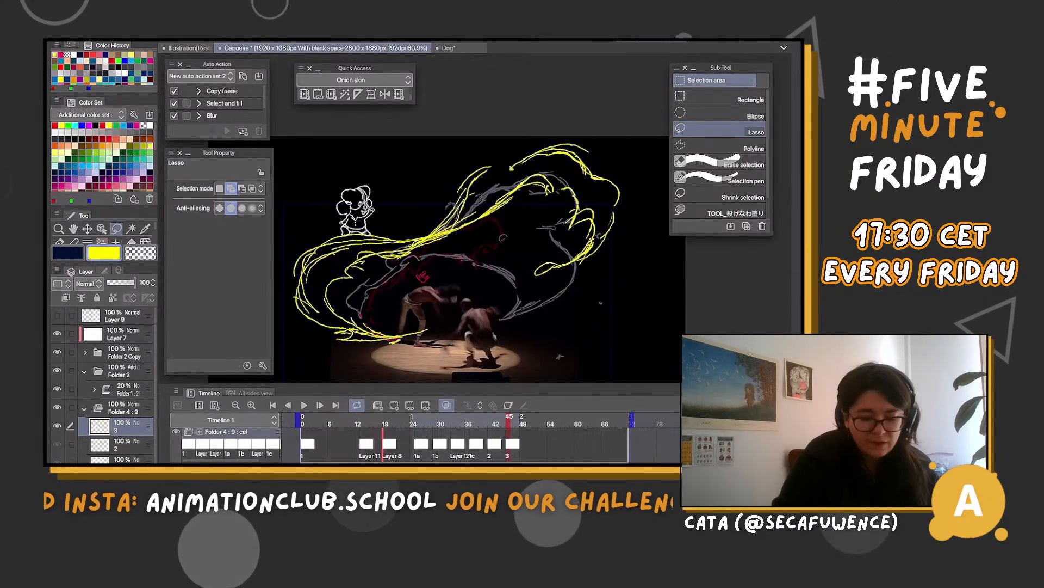
Redraw yellow strokes along the plume's outline and the narrow neck joining it to the left loop
{"action": "key", "text": "b"}
{"action": "left_click_drag", "start_coordinate": [439, 259], "coordinate": [471, 236]}
{"action": "scroll", "coordinate": [477, 258], "scroll_direction": "up", "scroll_amount": 1}
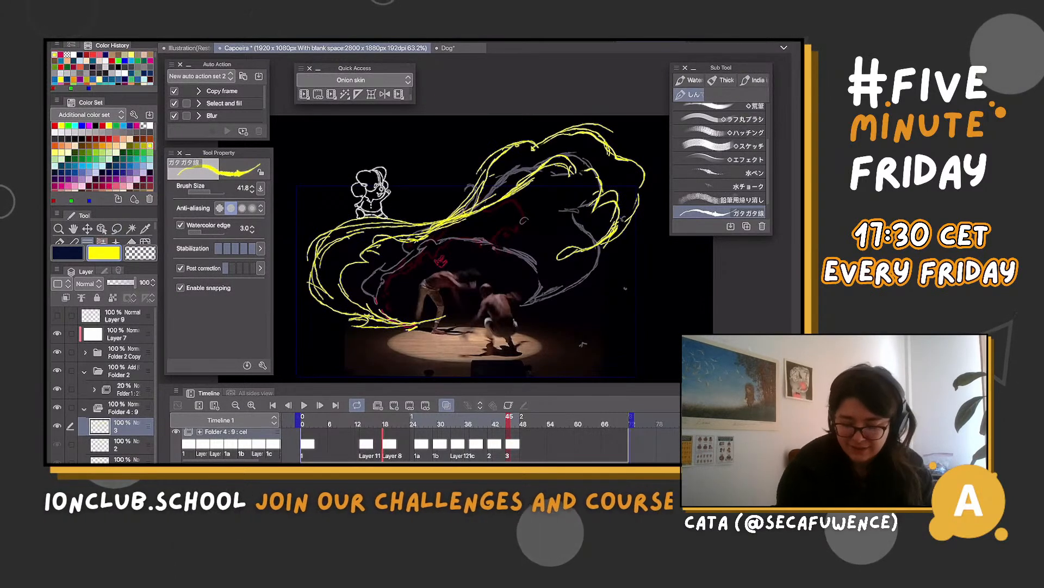
Add cel 4 at frame 49 and draw broken yellow strokes dispersing outside the left loop and along the plume's upper edge
{"action": "mouse_move", "coordinate": [509, 420]}
{"action": "left_mouse_down"}
{"action": "mouse_move", "coordinate": [450, 420]}
{"action": "mouse_move", "coordinate": [554, 420]}
{"action": "mouse_move", "coordinate": [526, 420]}
{"action": "left_mouse_up"}
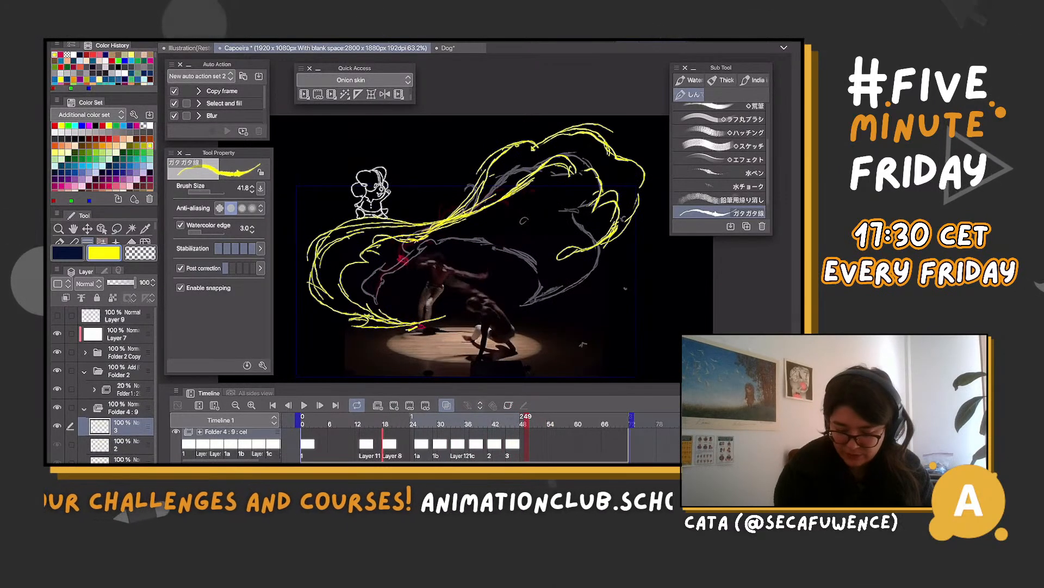
{"action": "left_click", "coordinate": [394, 405]}
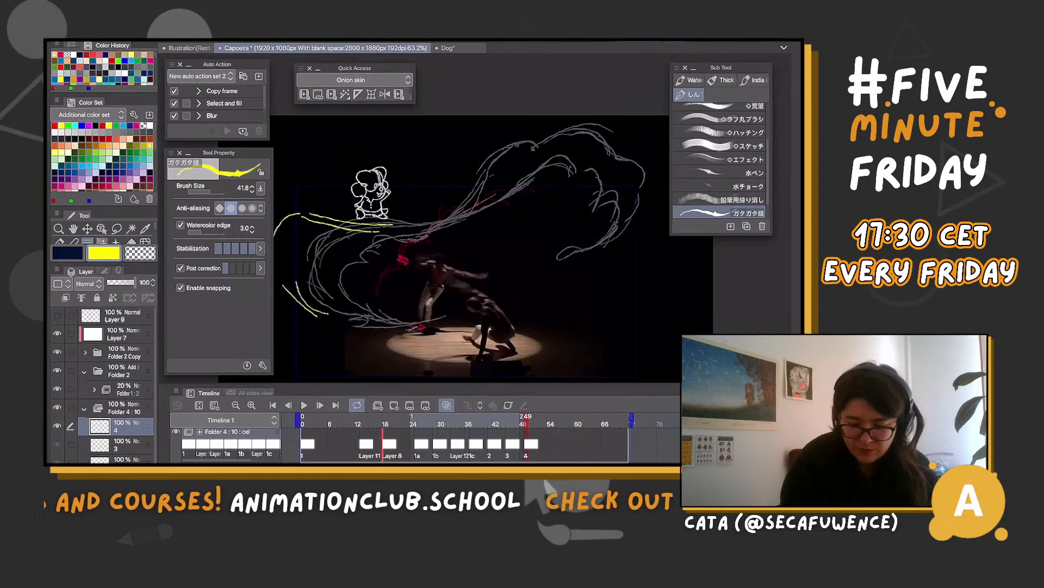
{"action": "left_click_drag", "start_coordinate": [283, 236], "coordinate": [361, 229]}
{"action": "left_click_drag", "start_coordinate": [285, 207], "coordinate": [359, 223]}
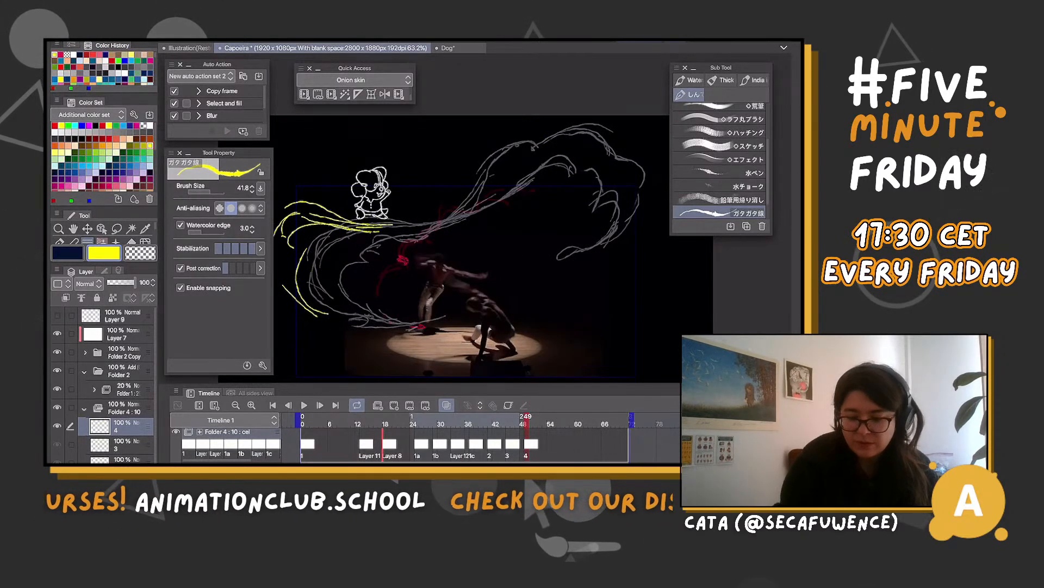
{"action": "mouse_move", "coordinate": [494, 184]}
{"action": "left_mouse_down"}
{"action": "mouse_move", "coordinate": [602, 127]}
{"action": "mouse_move", "coordinate": [652, 188]}
{"action": "left_mouse_up"}
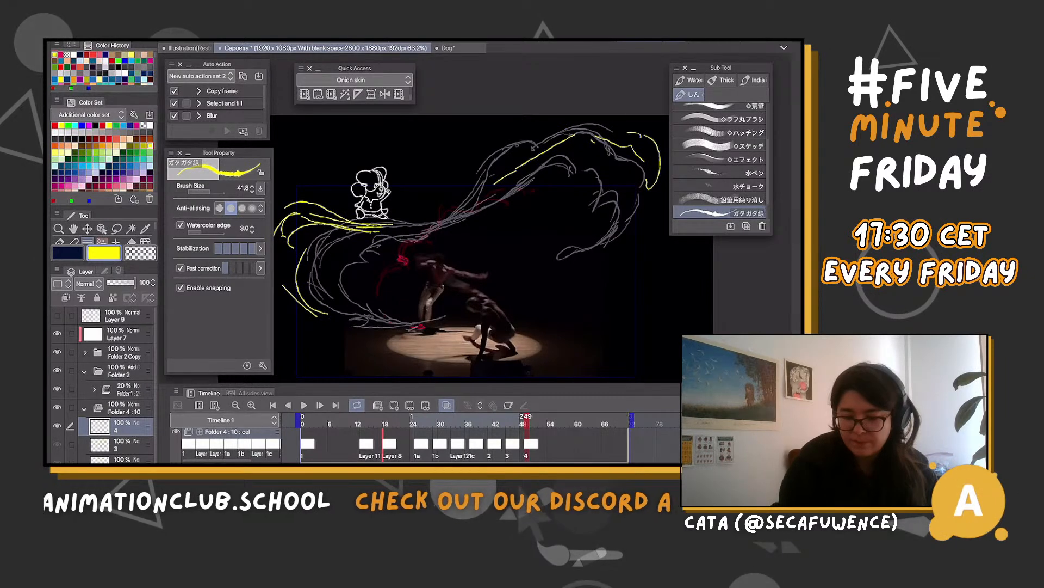
{"action": "mouse_move", "coordinate": [467, 194]}
{"action": "left_mouse_down"}
{"action": "mouse_move", "coordinate": [572, 117]}
{"action": "mouse_move", "coordinate": [618, 130]}
{"action": "left_mouse_up"}
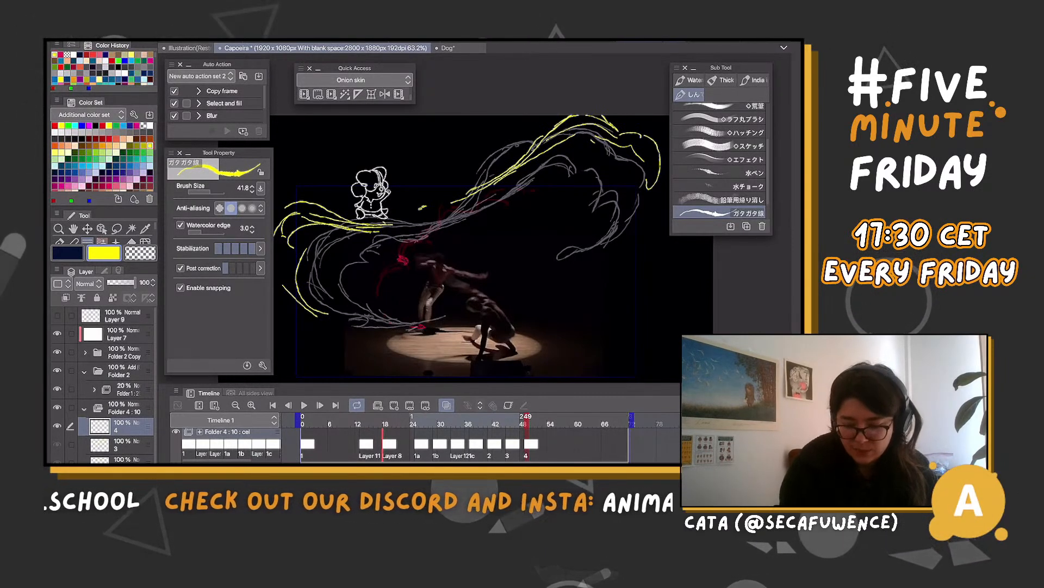
{"action": "left_click_drag", "start_coordinate": [426, 206], "coordinate": [419, 209]}
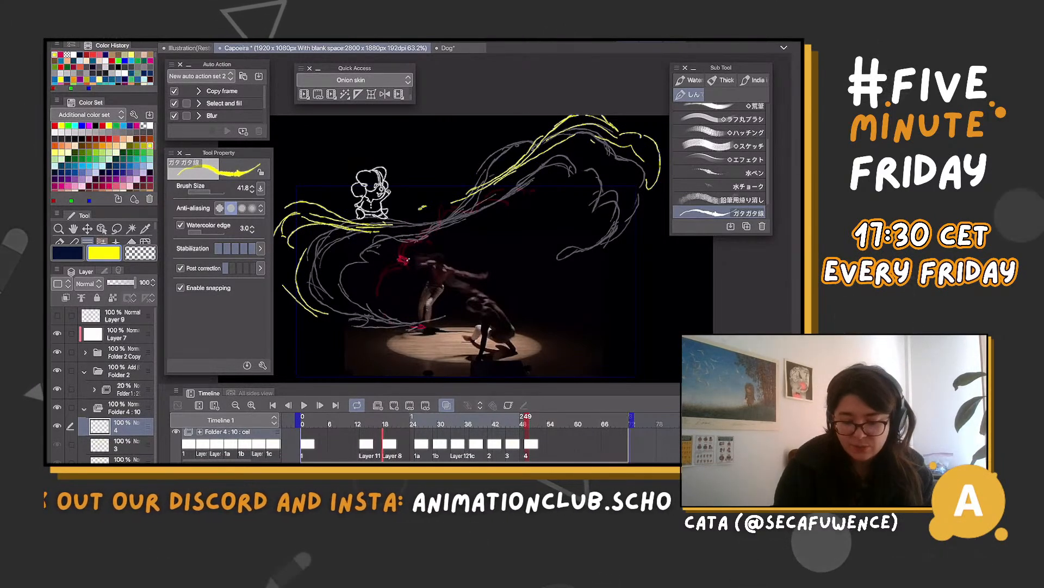
On cel 3, lasso the left loop, scale it to 86% and rotate it by -1.7 degrees
{"action": "mouse_move", "coordinate": [526, 416]}
{"action": "left_mouse_down"}
{"action": "mouse_move", "coordinate": [480, 417]}
{"action": "mouse_move", "coordinate": [510, 417]}
{"action": "left_mouse_up"}
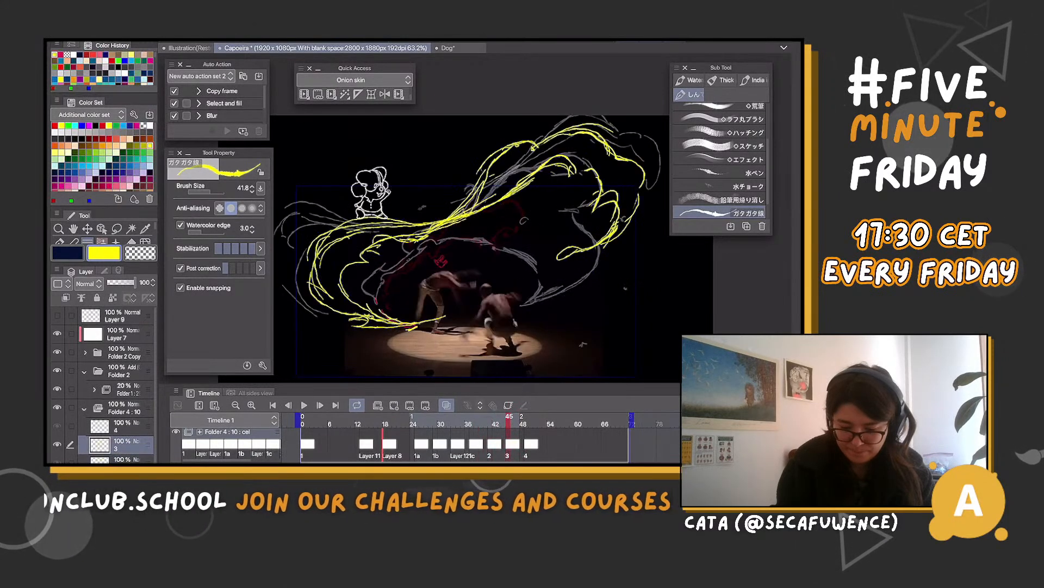
{"action": "key", "text": "m"}
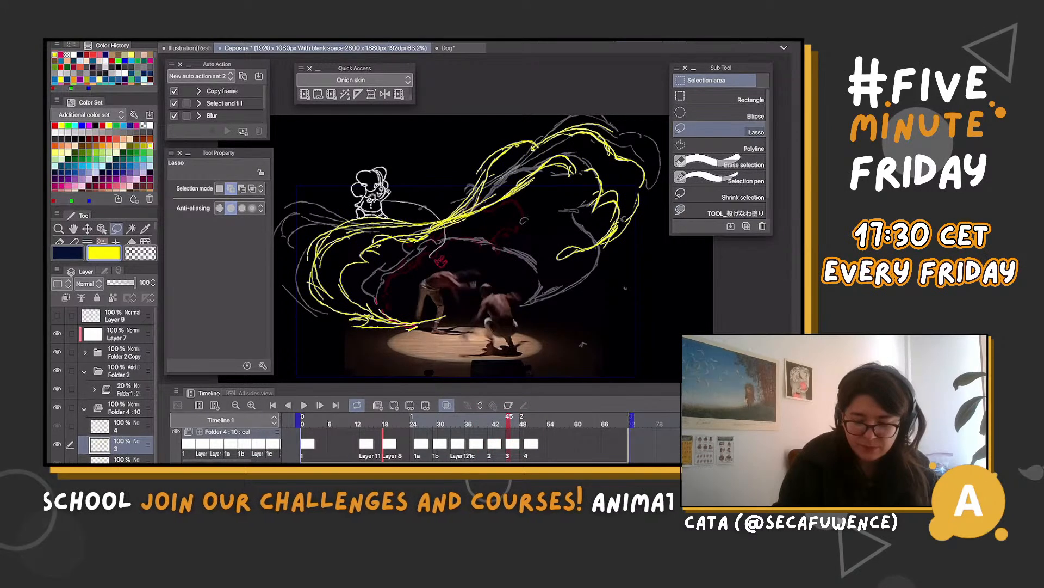
{"action": "mouse_move", "coordinate": [384, 201]}
{"action": "left_mouse_down"}
{"action": "mouse_move", "coordinate": [348, 340]}
{"action": "mouse_move", "coordinate": [469, 282]}
{"action": "left_mouse_up"}
{"action": "key", "text": "ctrl+t"}
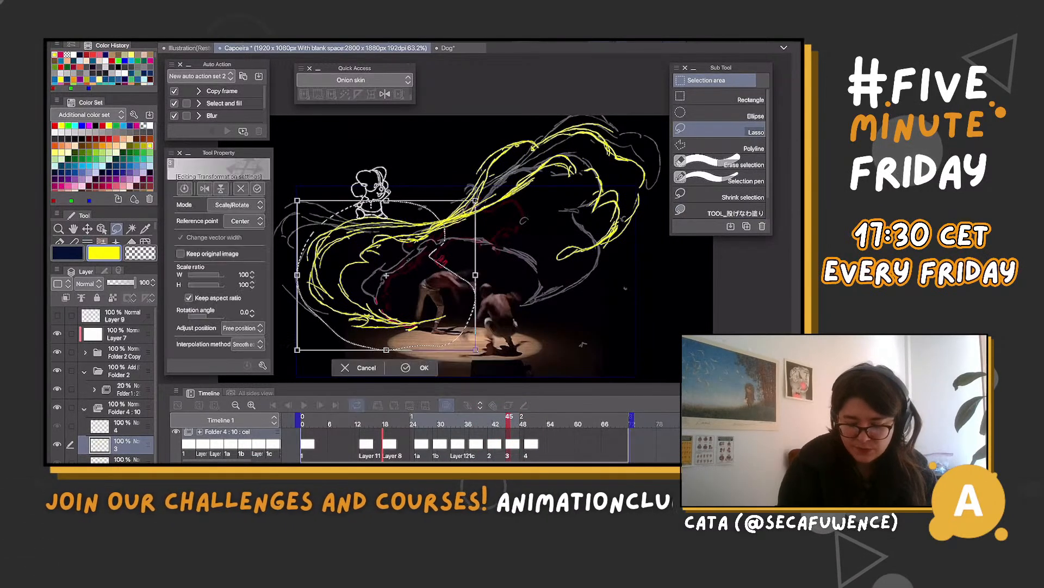
{"action": "left_click_drag", "start_coordinate": [297, 200], "coordinate": [302, 223]}
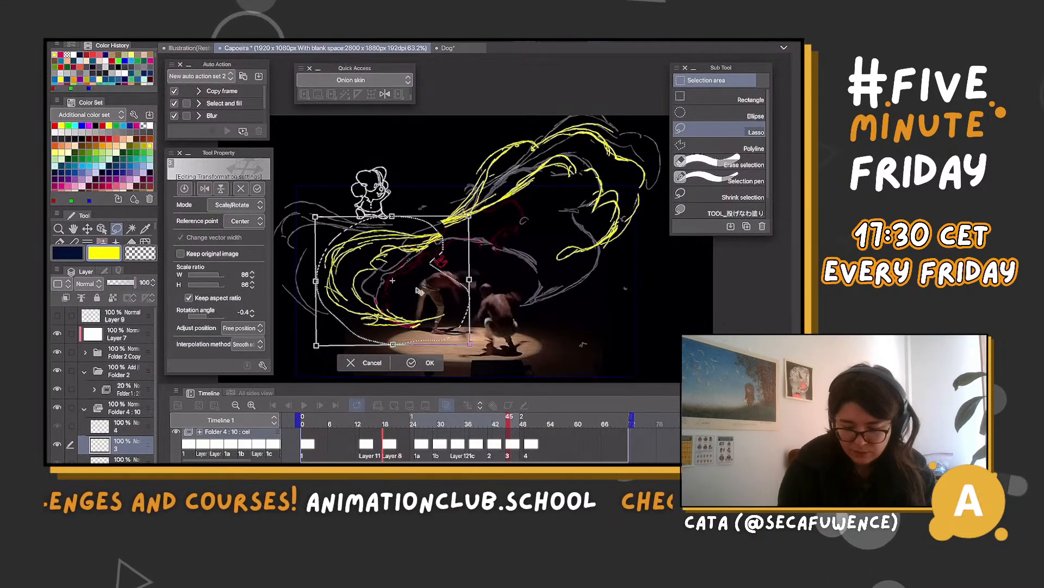
{"action": "left_click_drag", "start_coordinate": [419, 292], "coordinate": [418, 292]}
{"action": "left_click_drag", "start_coordinate": [485, 259], "coordinate": [486, 261]}
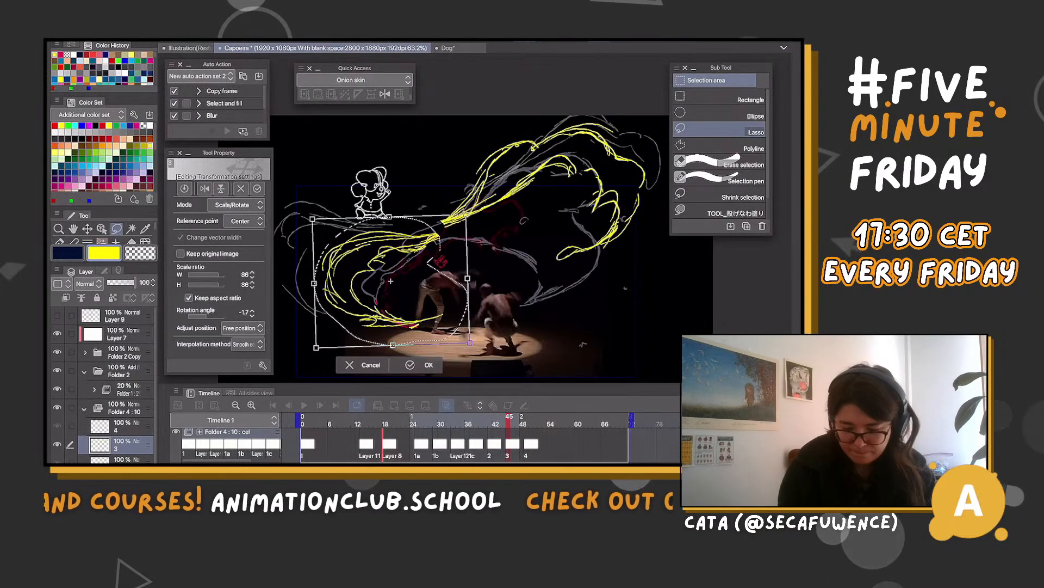
Reshape the left loop with Free Transform into a narrower form connected to the plume's neck, and apply the transformation
{"action": "left_click", "coordinate": [237, 205]}
{"action": "left_click", "coordinate": [235, 252]}
{"action": "left_click_drag", "start_coordinate": [466, 214], "coordinate": [481, 198]}
{"action": "left_click_drag", "start_coordinate": [470, 344], "coordinate": [461, 348]}
{"action": "left_click_drag", "start_coordinate": [316, 347], "coordinate": [322, 334]}
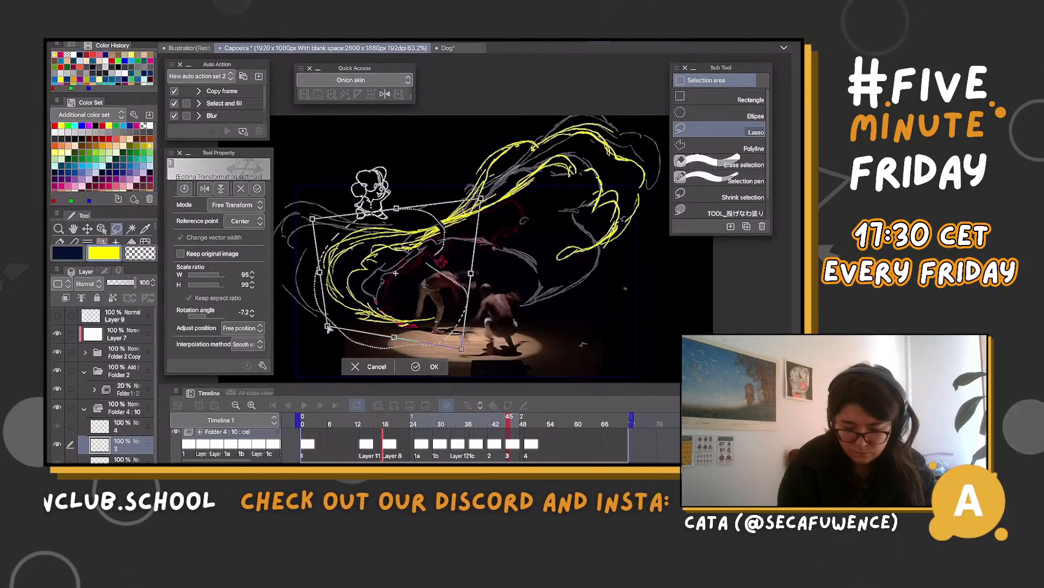
{"action": "left_click_drag", "start_coordinate": [461, 348], "coordinate": [463, 363]}
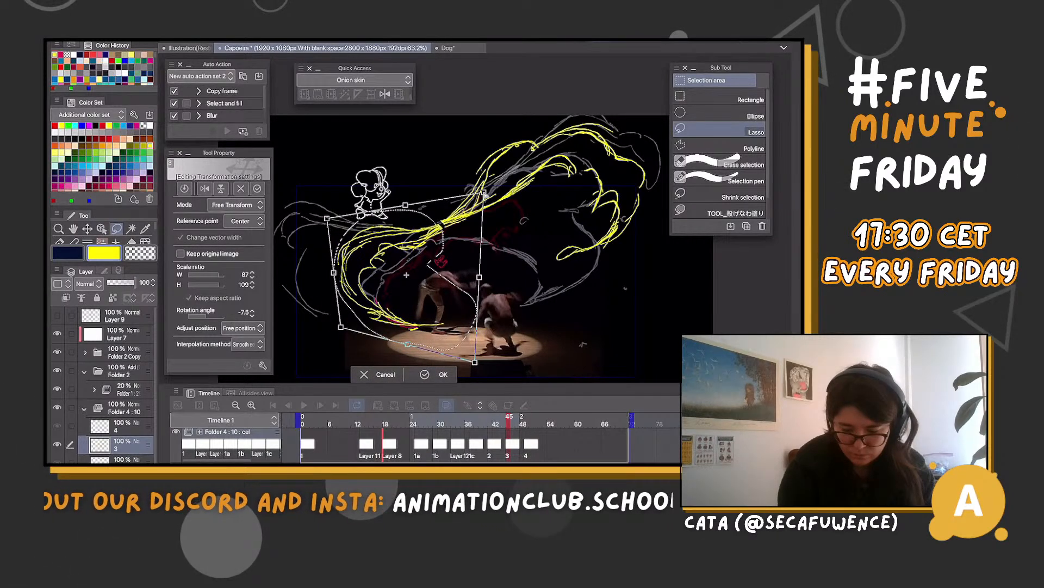
{"action": "key", "text": "Return"}
{"action": "key", "text": "ctrl+d"}
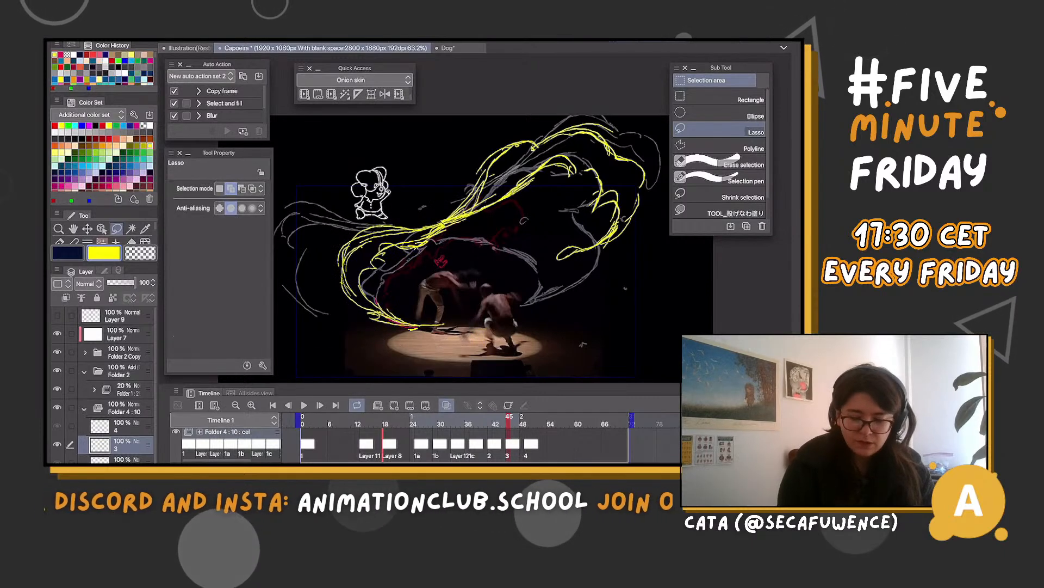
Lasso and delete the tail of the left loop near the standing dancer's feet
{"action": "mouse_move", "coordinate": [419, 326]}
{"action": "left_mouse_down"}
{"action": "mouse_move", "coordinate": [445, 310]}
{"action": "mouse_move", "coordinate": [418, 337]}
{"action": "left_mouse_up"}
{"action": "left_click", "coordinate": [406, 355]}
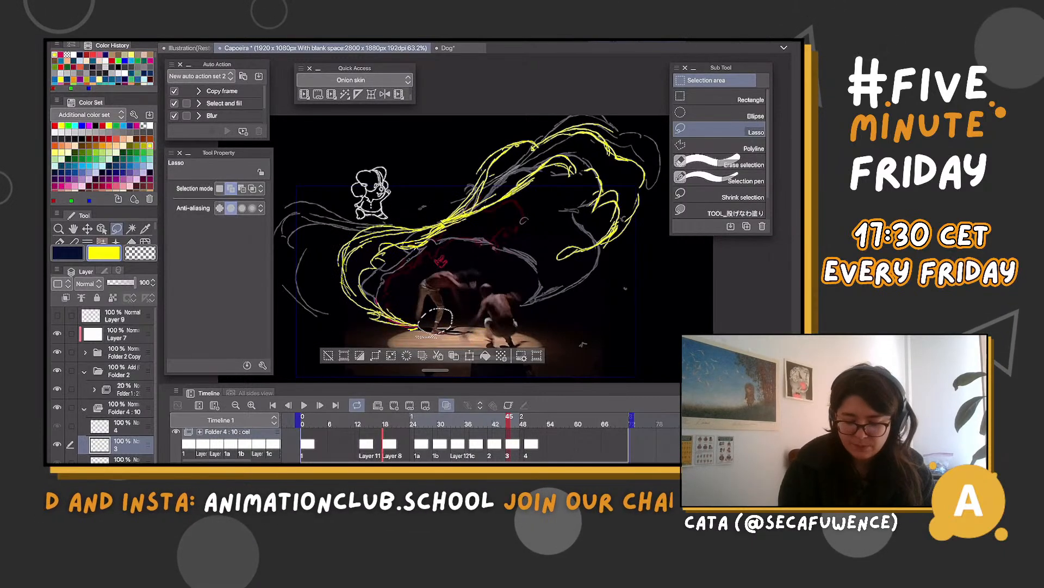
{"action": "key", "text": "ctrl+d"}
Draw a lower inner contour with curls inside the upper-right plume on cel 3, and lasso away the old inner strokes
{"action": "key", "text": "b"}
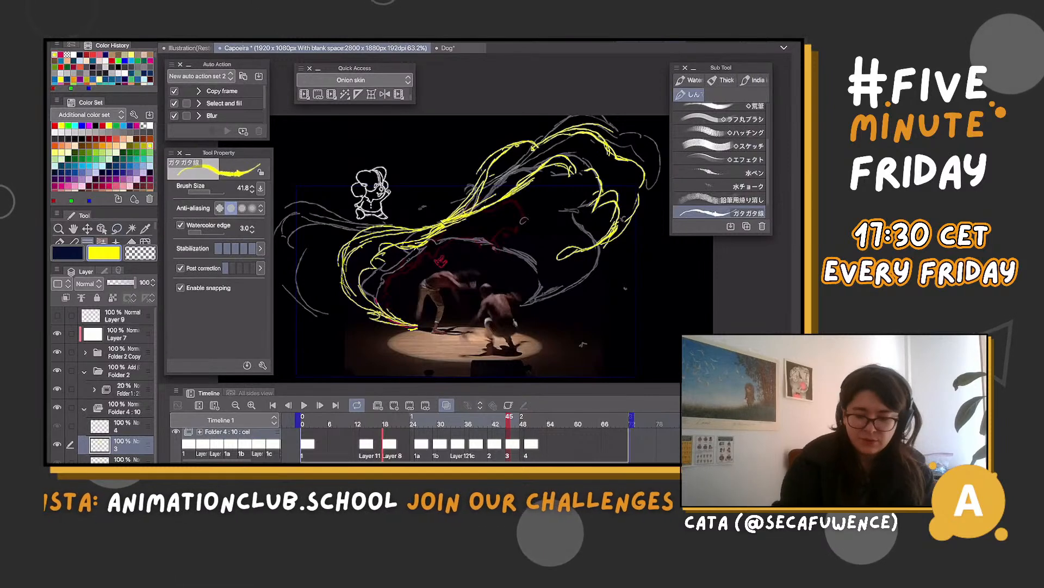
{"action": "mouse_move", "coordinate": [510, 423]}
{"action": "left_mouse_down"}
{"action": "mouse_move", "coordinate": [465, 424]}
{"action": "mouse_move", "coordinate": [514, 423]}
{"action": "left_mouse_up"}
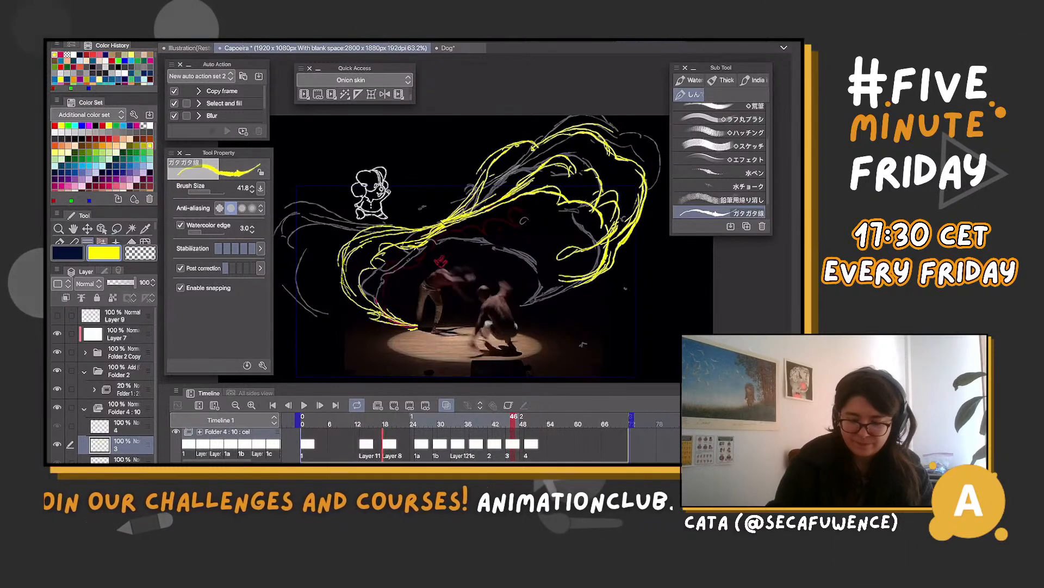
{"action": "key", "text": "m"}
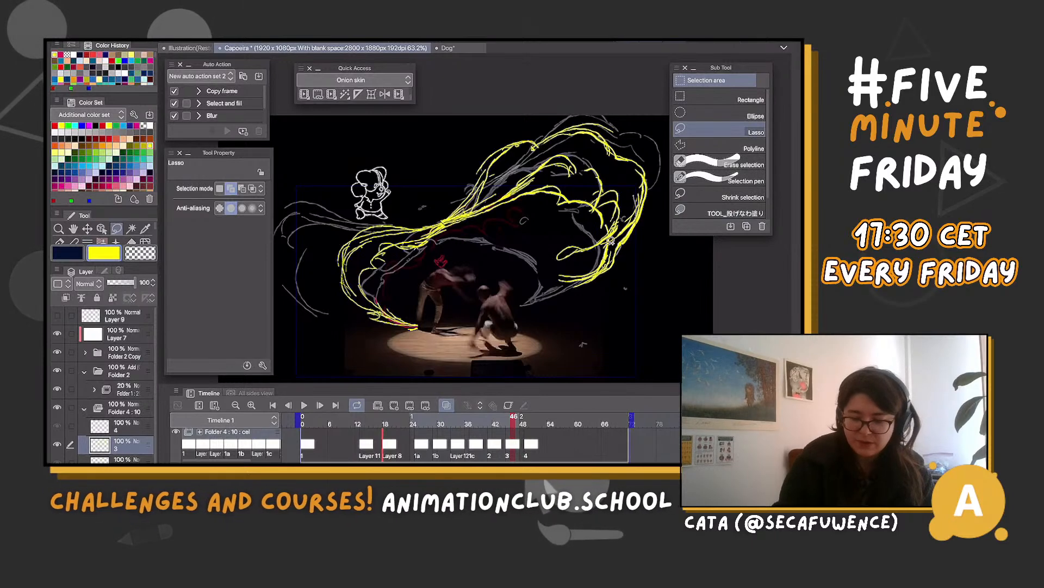
{"action": "left_click_drag", "start_coordinate": [497, 190], "coordinate": [622, 219]}
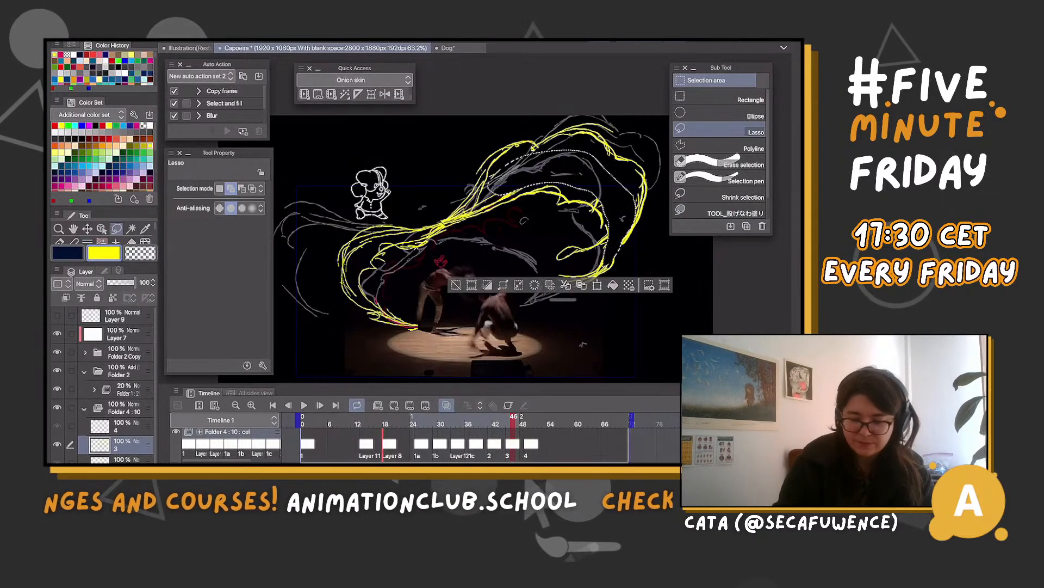
Lasso and delete the outer contour along the plume's upper-left slope on cel 3, and redraw it as a bumpy curve
{"action": "key", "text": "ctrl+d"}
{"action": "left_click_drag", "start_coordinate": [540, 128], "coordinate": [546, 143]}
{"action": "key", "text": "Delete"}
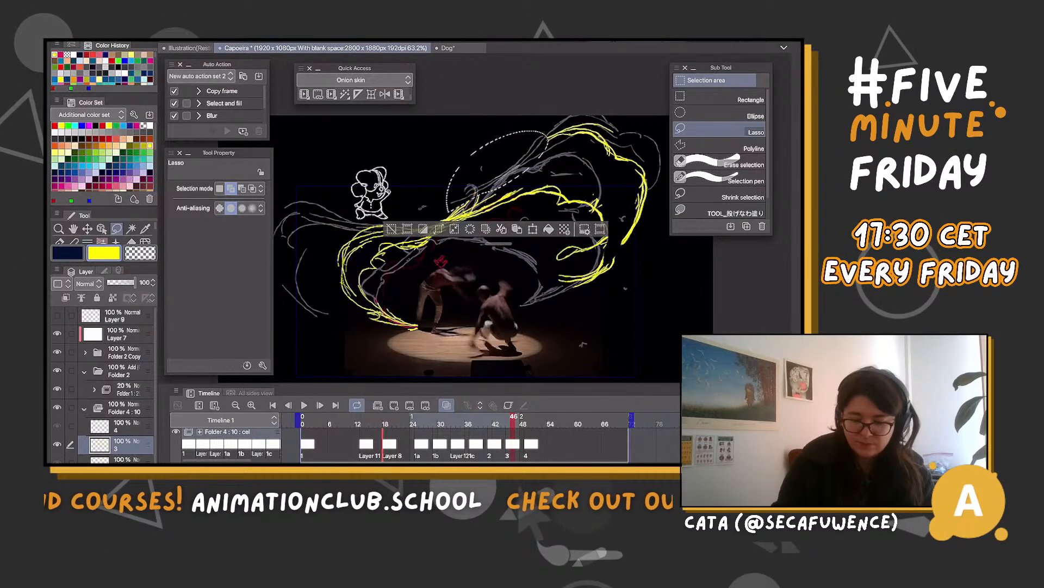
{"action": "key", "text": "ctrl+d"}
{"action": "key", "text": "p"}
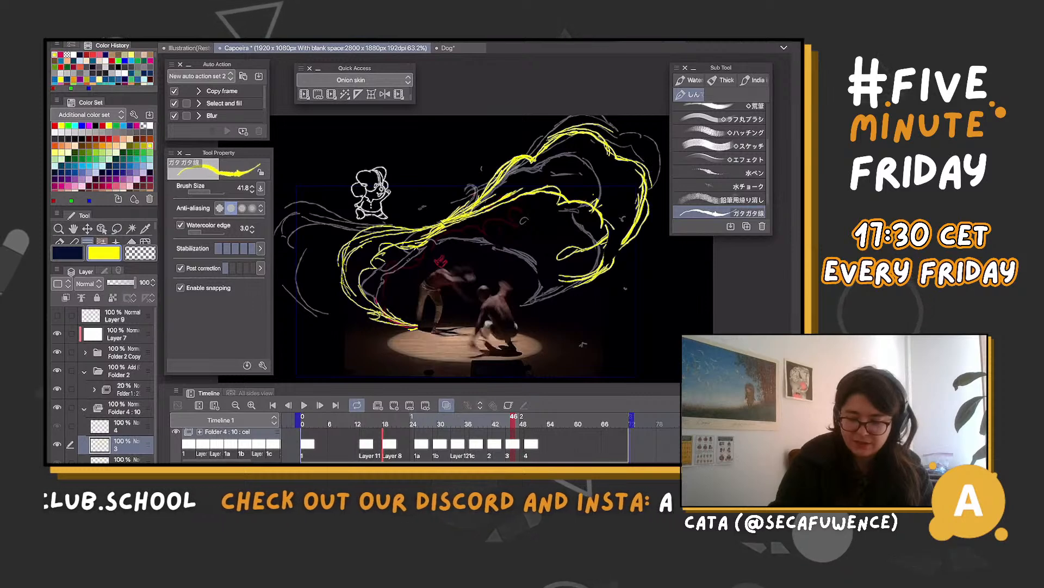
On cel 4 at frame 49, lasso the left loop, move it toward the dancers, scale it to 88% and rotate it by -5.6 degrees
{"action": "left_click_drag", "start_coordinate": [514, 417], "coordinate": [531, 417]}
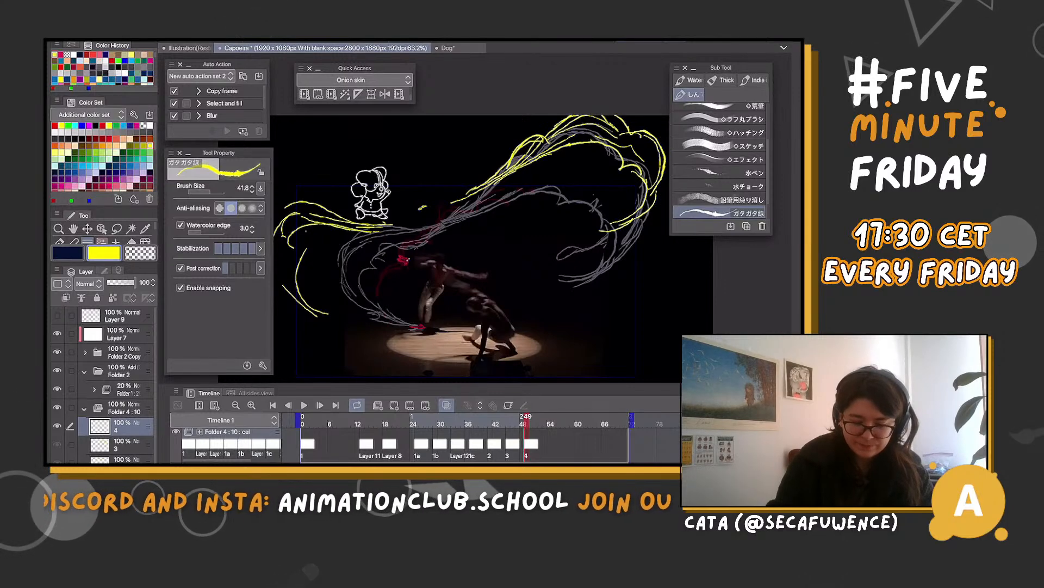
{"action": "mouse_move", "coordinate": [439, 245]}
{"action": "left_mouse_down"}
{"action": "mouse_move", "coordinate": [475, 247]}
{"action": "mouse_move", "coordinate": [359, 184]}
{"action": "mouse_move", "coordinate": [416, 331]}
{"action": "left_mouse_up"}
{"action": "key", "text": "m"}
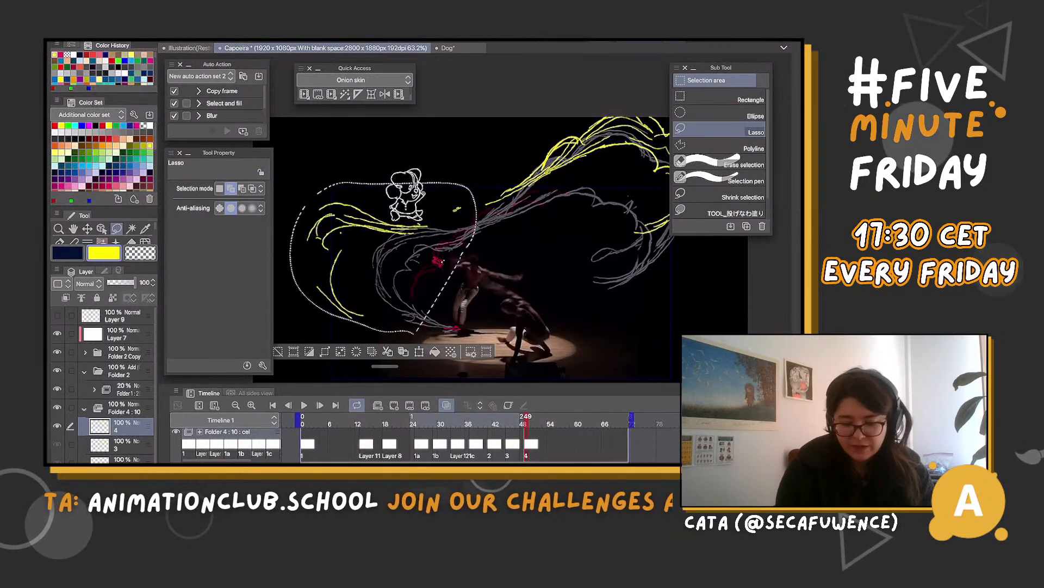
{"action": "key", "text": "ctrl+t"}
{"action": "left_click_drag", "start_coordinate": [384, 258], "coordinate": [422, 266]}
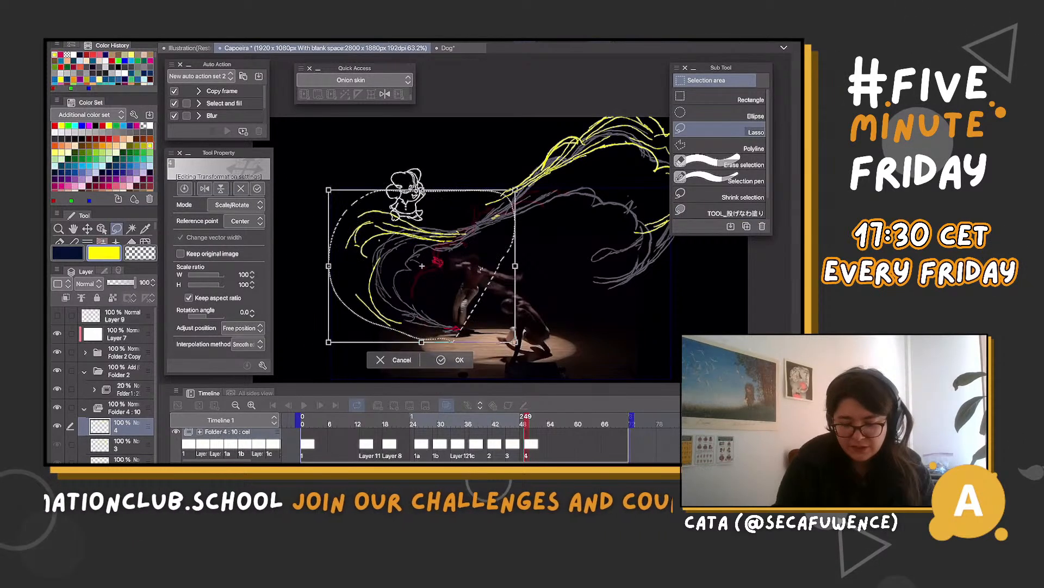
{"action": "left_click_drag", "start_coordinate": [329, 190], "coordinate": [351, 209]}
{"action": "left_click_drag", "start_coordinate": [484, 270], "coordinate": [475, 255]}
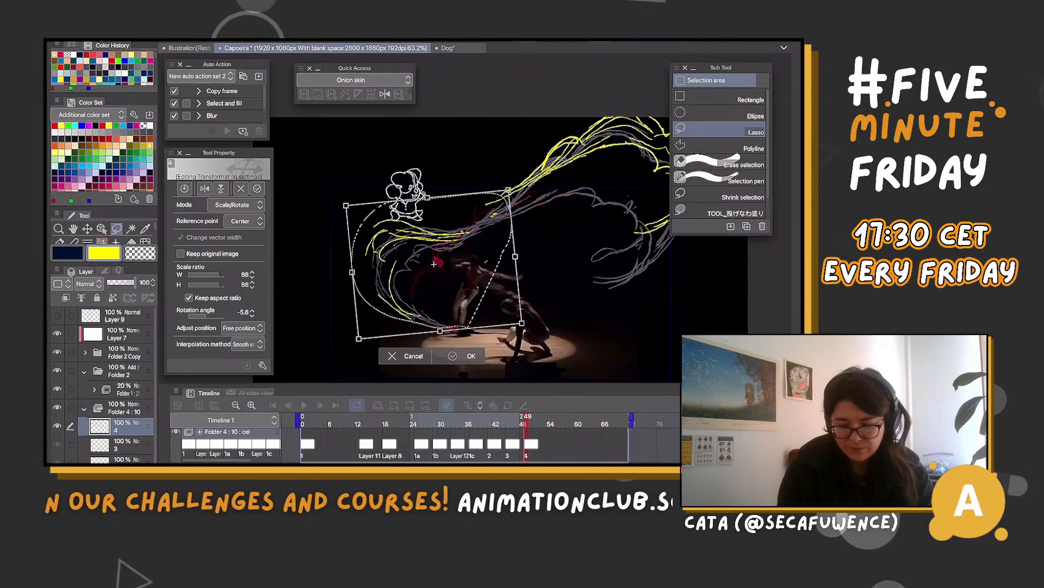
{"action": "key", "text": "Return"}
Lasso the left loop on cel 4 again, rotate it by 3.1 degrees and clear the selection
{"action": "key", "text": "ctrl+d"}
{"action": "mouse_move", "coordinate": [475, 265]}
{"action": "left_mouse_down"}
{"action": "mouse_move", "coordinate": [360, 306]}
{"action": "mouse_move", "coordinate": [474, 267]}
{"action": "left_mouse_up"}
{"action": "key", "text": "ctrl+t"}
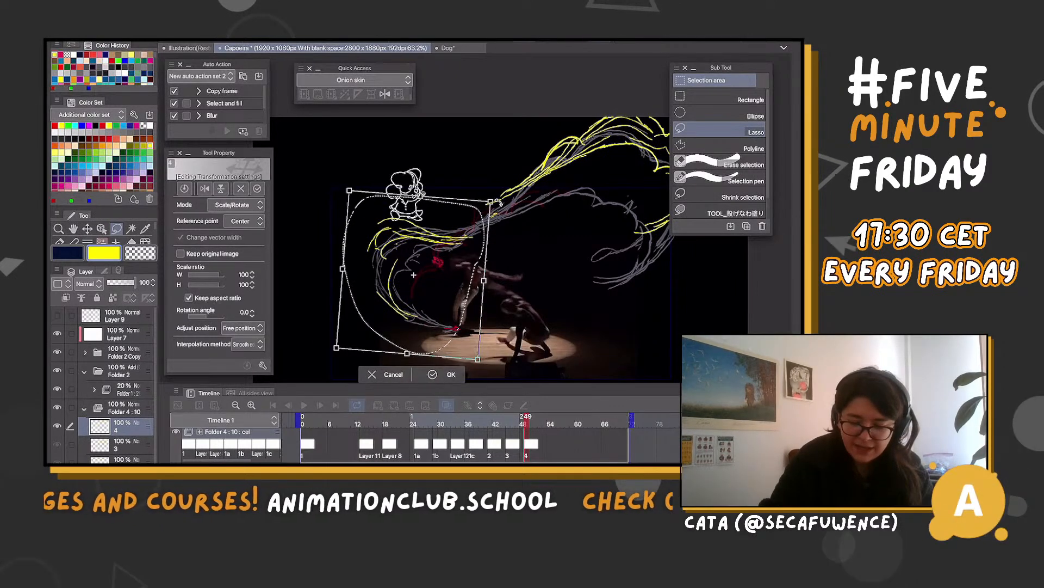
{"action": "left_click_drag", "start_coordinate": [499, 202], "coordinate": [497, 200]}
{"action": "left_click_drag", "start_coordinate": [489, 263], "coordinate": [485, 262]}
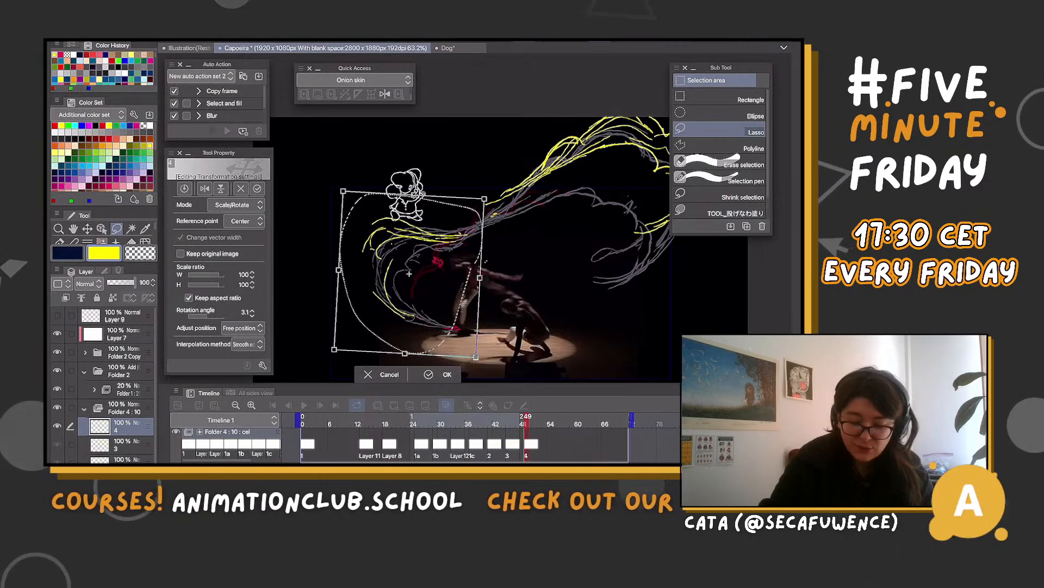
{"action": "key", "text": "Return"}
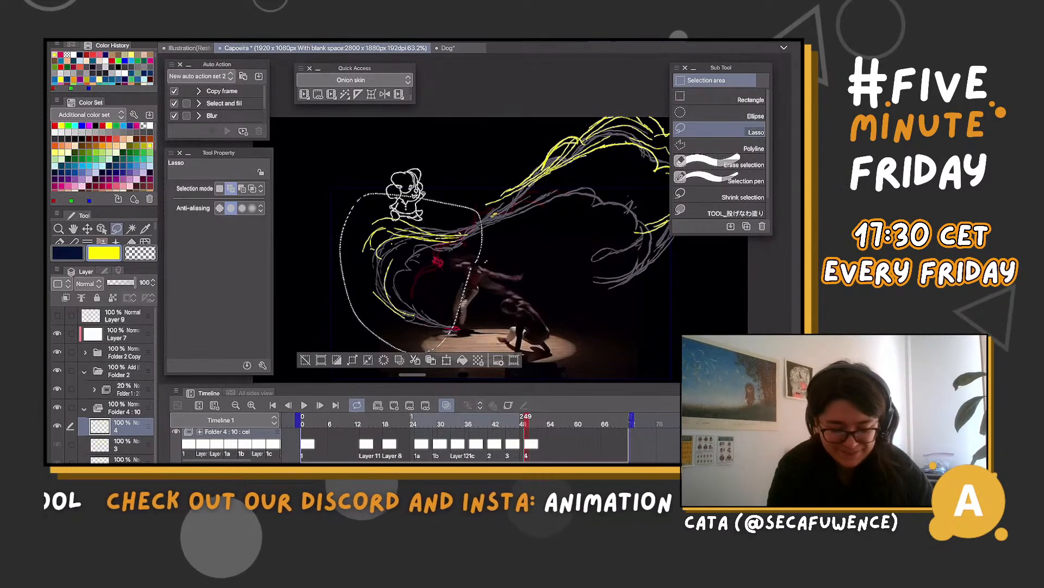
{"action": "key", "text": "ctrl+d"}
{"action": "key", "text": "ctrl+minus"}
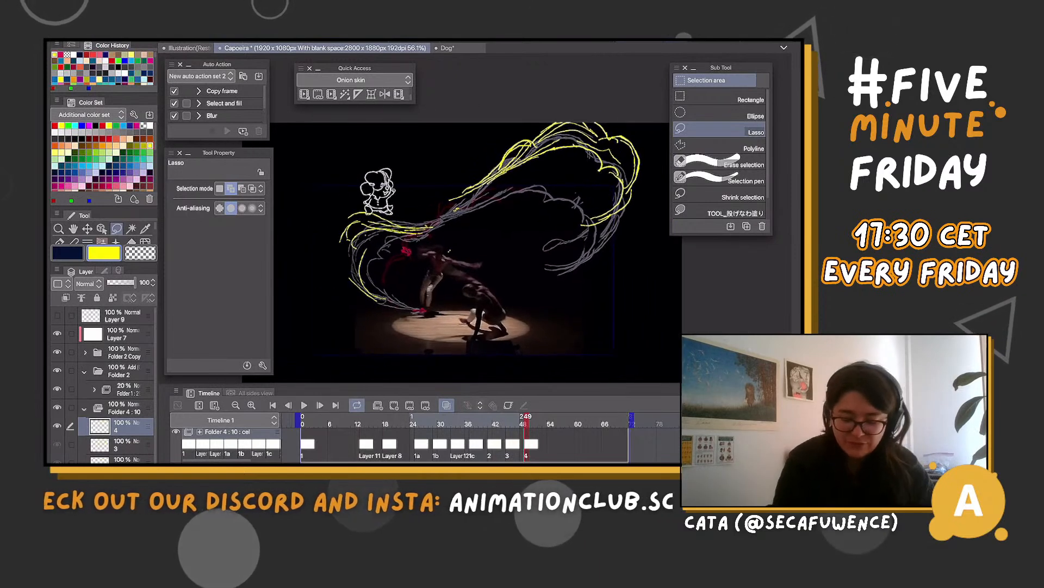
Compare frames 49 and 53, and draw a small curl around the magenta foot mark on cel 4
{"action": "key", "text": "p"}
{"action": "key", "text": "b"}
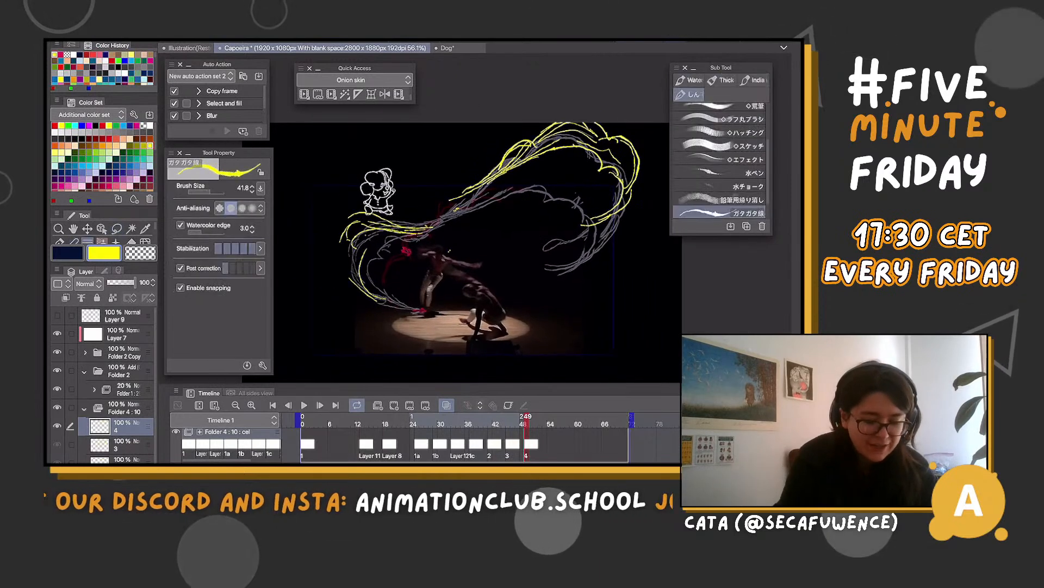
{"action": "mouse_move", "coordinate": [526, 419]}
{"action": "left_mouse_down"}
{"action": "mouse_move", "coordinate": [501, 420]}
{"action": "mouse_move", "coordinate": [545, 420]}
{"action": "left_mouse_up"}
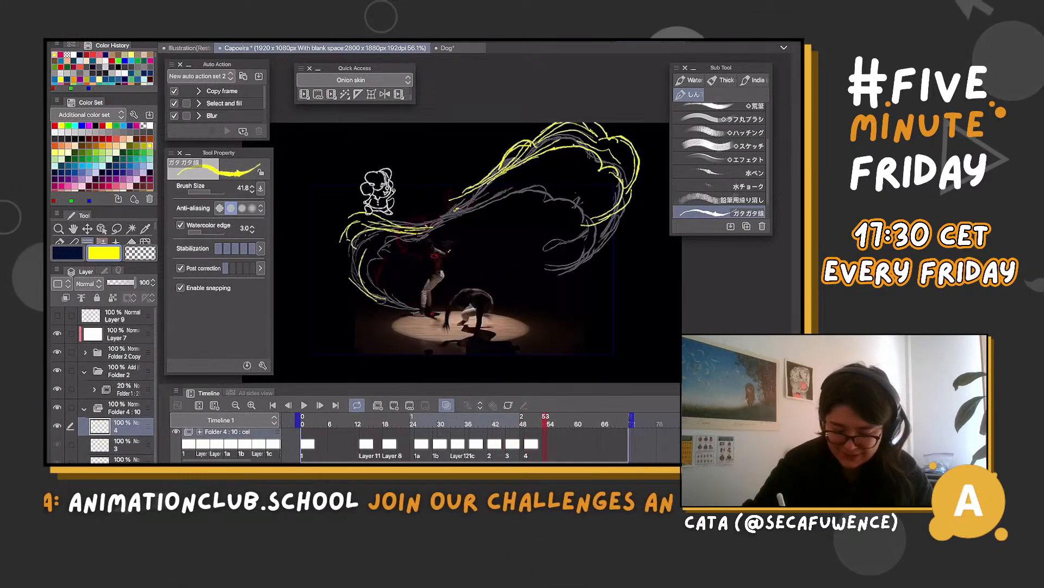
{"action": "left_click_drag", "start_coordinate": [545, 420], "coordinate": [525, 420]}
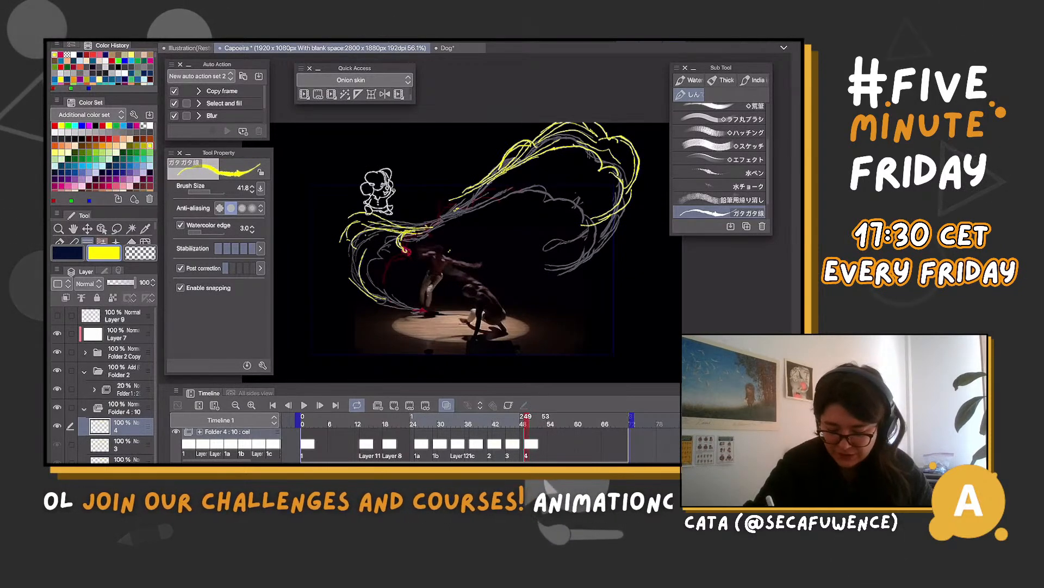
Add cel 5 at frame 53 and draw the broken plume contour, the curl above the standing dancer and the left loop
{"action": "left_click", "coordinate": [546, 419]}
{"action": "left_click", "coordinate": [394, 406]}
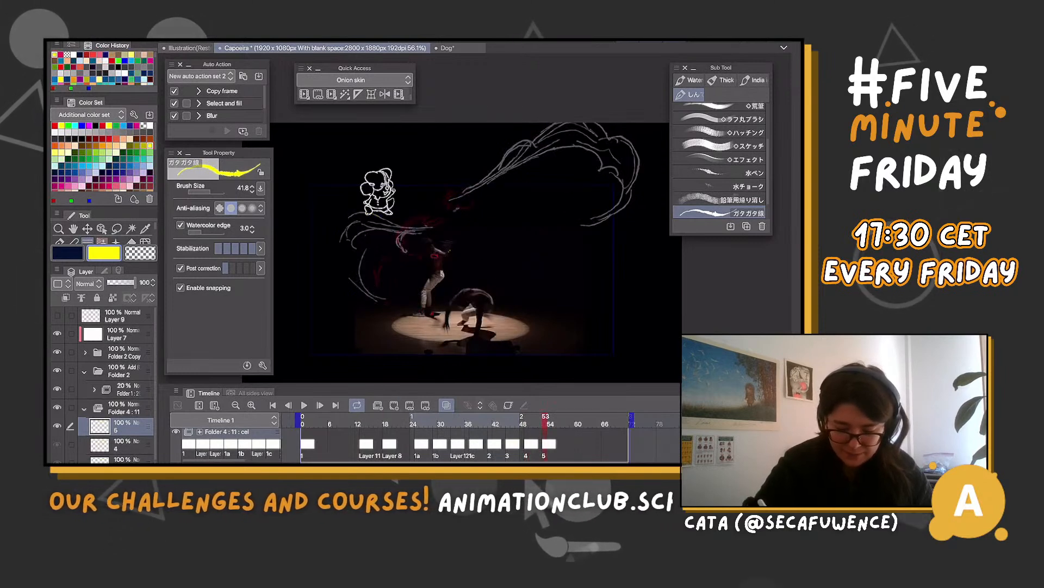
{"action": "mouse_move", "coordinate": [409, 222]}
{"action": "left_mouse_down"}
{"action": "mouse_move", "coordinate": [394, 242]}
{"action": "mouse_move", "coordinate": [438, 255]}
{"action": "mouse_move", "coordinate": [394, 239]}
{"action": "mouse_move", "coordinate": [439, 254]}
{"action": "mouse_move", "coordinate": [415, 226]}
{"action": "mouse_move", "coordinate": [508, 159]}
{"action": "mouse_move", "coordinate": [456, 206]}
{"action": "left_mouse_up"}
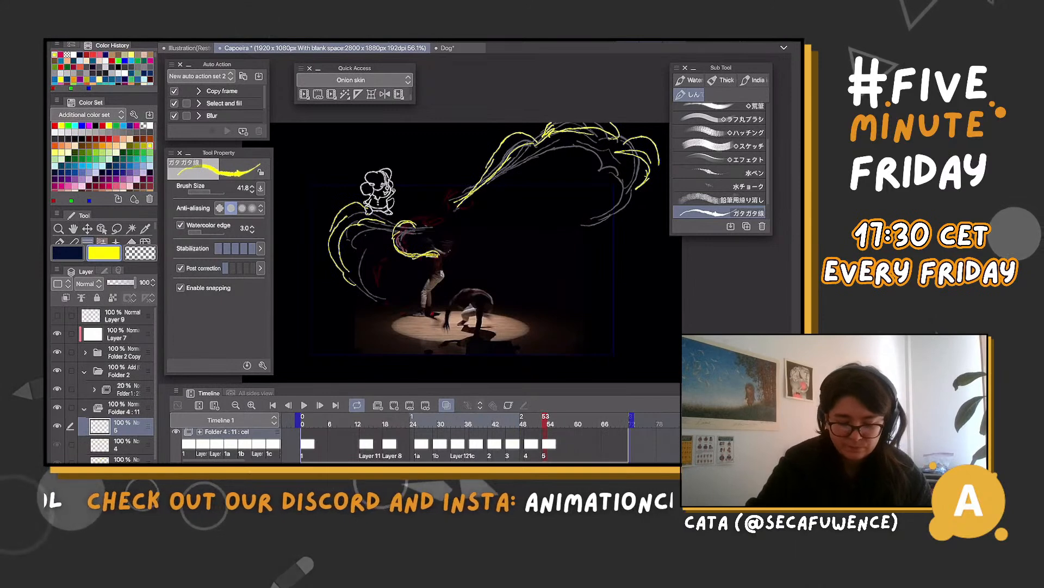
Undo the left loop strokes on cel 5 and redraw its upper end as a small rounded curl
{"action": "key", "text": "ctrl+z"}
{"action": "key", "text": "ctrl+z"}
{"action": "key", "text": "ctrl+z"}
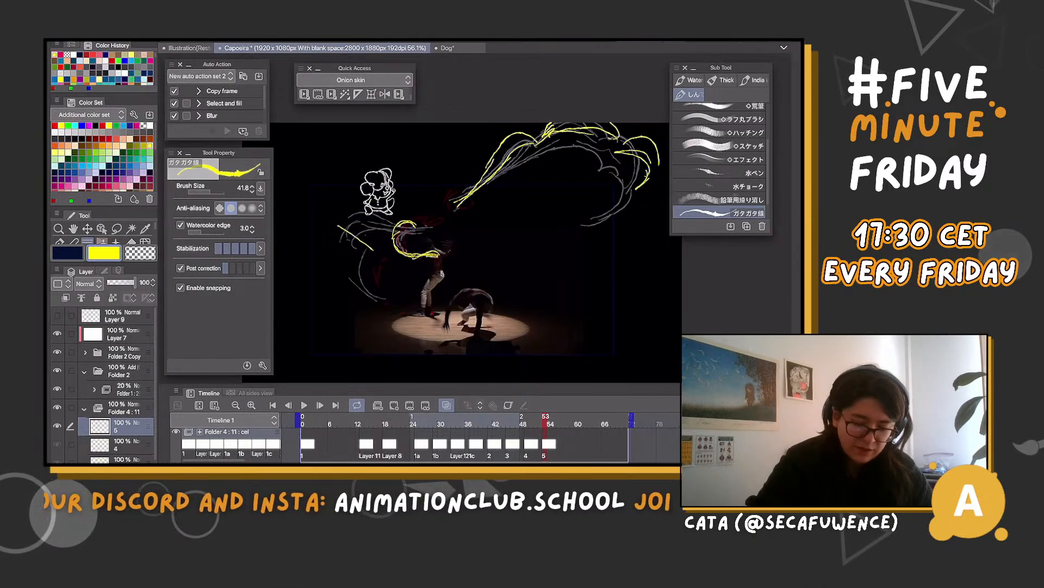
{"action": "key", "text": "ctrl+z"}
{"action": "mouse_move", "coordinate": [370, 211]}
{"action": "left_mouse_down"}
{"action": "mouse_move", "coordinate": [324, 226]}
{"action": "mouse_move", "coordinate": [391, 219]}
{"action": "left_mouse_up"}
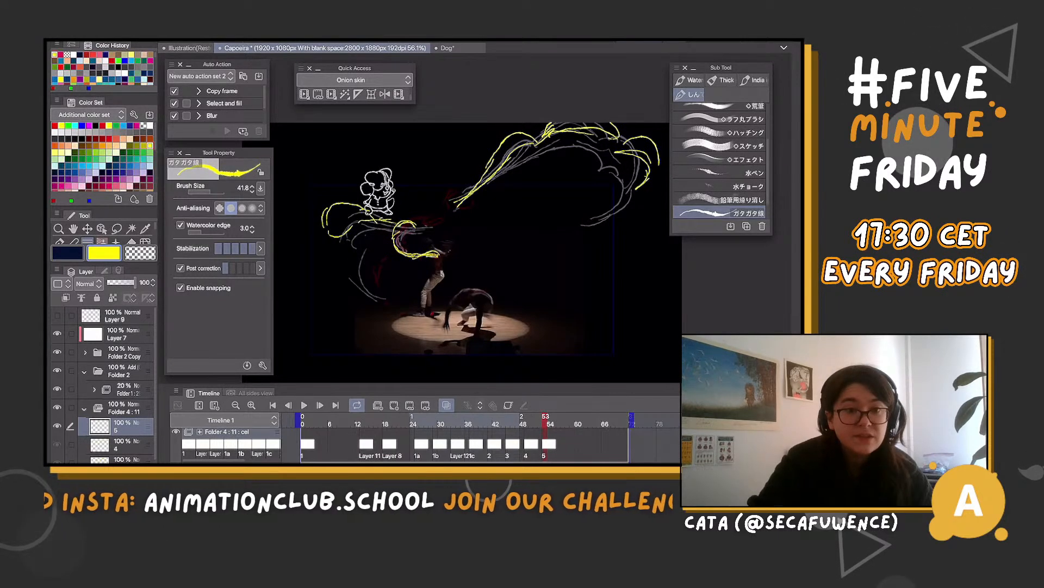
{"action": "key", "text": "ctrl+z"}
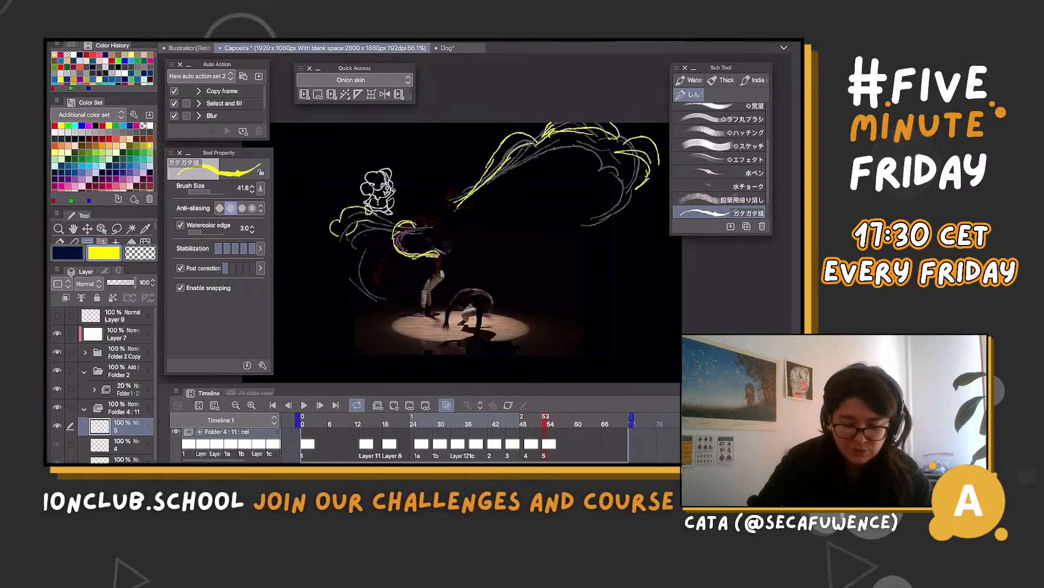
Lower the opacity of Folder 2 Copy to 30% and keep the folder visible
{"action": "left_click", "coordinate": [124, 352]}
{"action": "left_click", "coordinate": [57, 352]}
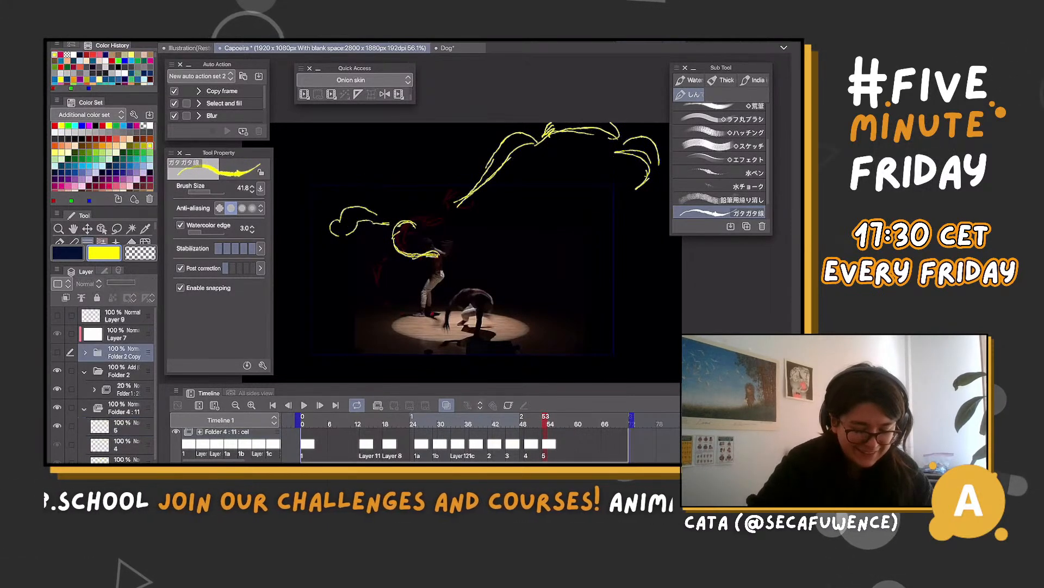
{"action": "left_click", "coordinate": [57, 352]}
{"action": "left_click", "coordinate": [115, 282]}
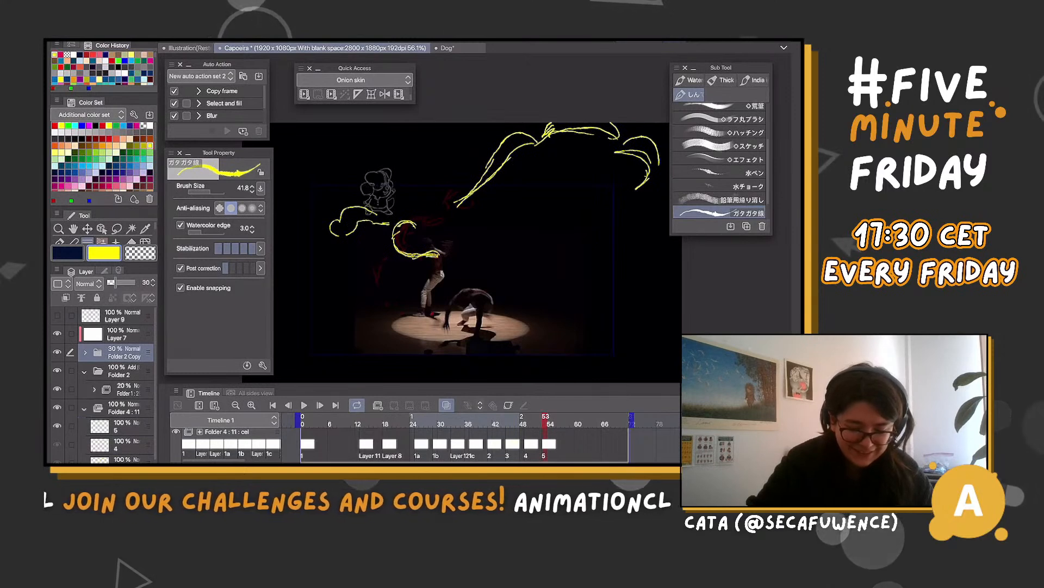
On cel 5, draw the lower arc of the left loop sweeping down to the standing dancer's feet
{"action": "left_click", "coordinate": [121, 426]}
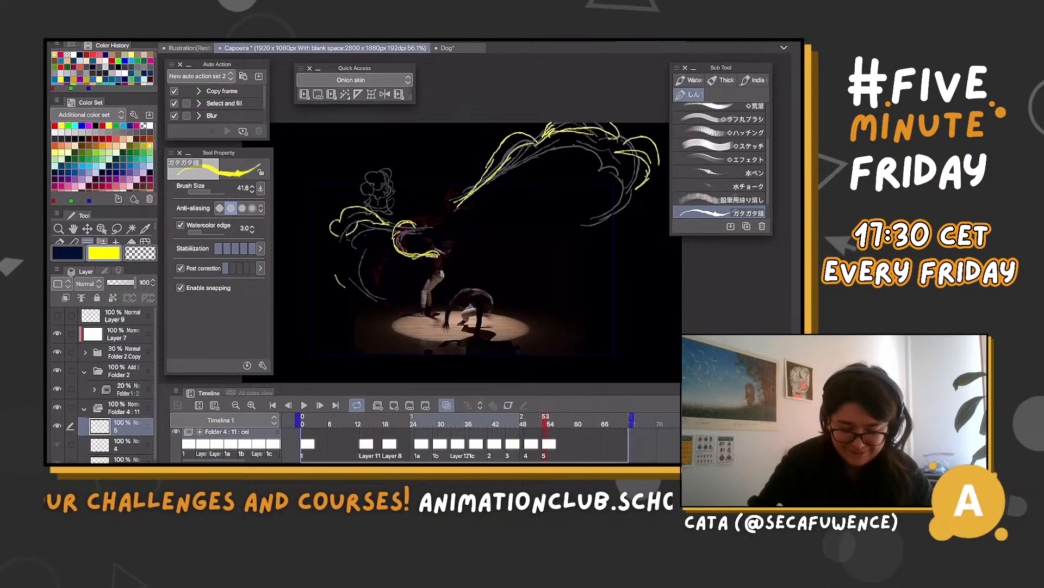
{"action": "left_click_drag", "start_coordinate": [335, 273], "coordinate": [360, 299]}
{"action": "mouse_move", "coordinate": [338, 250]}
{"action": "left_mouse_down"}
{"action": "mouse_move", "coordinate": [360, 298]}
{"action": "mouse_move", "coordinate": [436, 305]}
{"action": "left_mouse_up"}
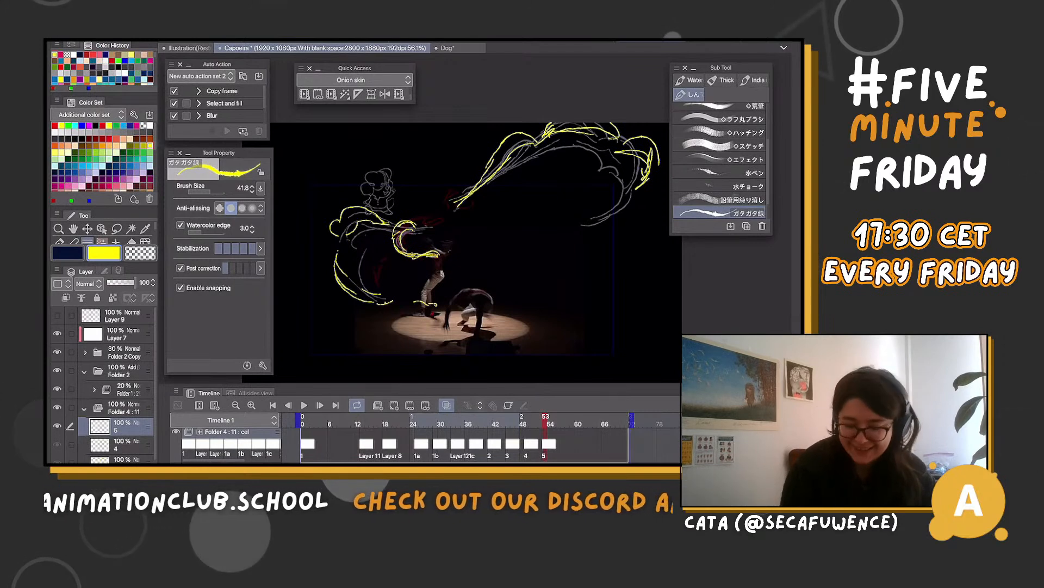
Add cel 6 at frame 57 and draw a wavy strand across the standing dancer plus shrinking fragments of the left curl and plume
{"action": "key", "text": "Left"}
{"action": "key", "text": "Right"}
{"action": "key", "text": "Right"}
{"action": "key", "text": "Right"}
{"action": "key", "text": "Right"}
{"action": "key", "text": "Right"}
{"action": "key", "text": "Right"}
{"action": "key", "text": "Right"}
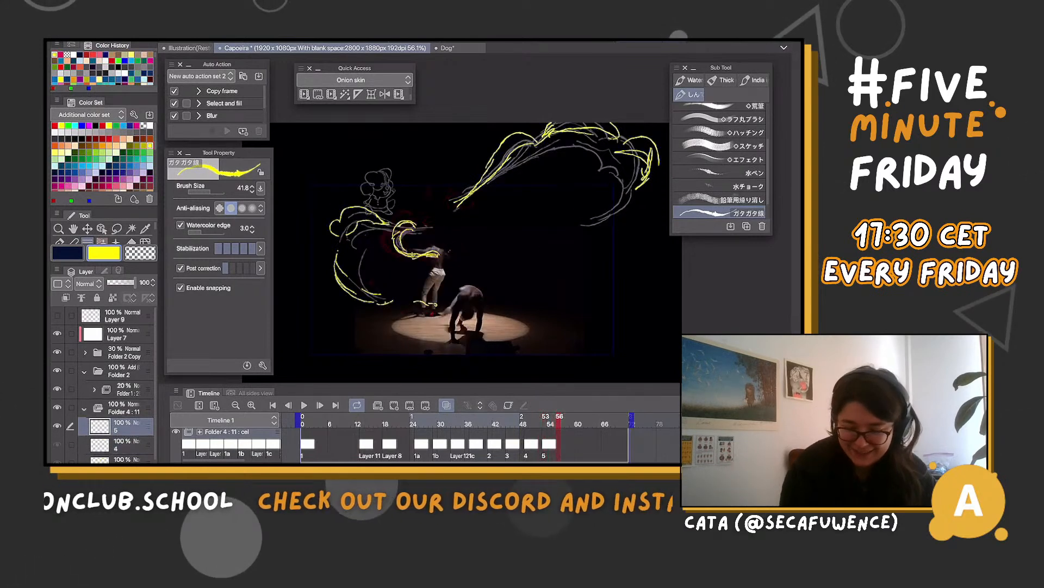
{"action": "key", "text": "Left"}
{"action": "key", "text": "Left"}
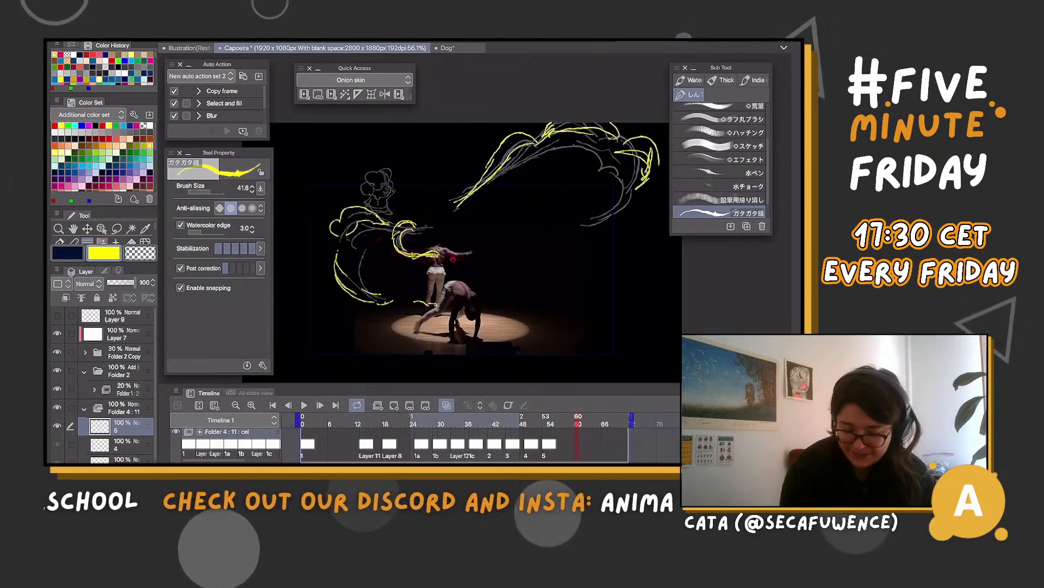
{"action": "key", "text": "alt+n"}
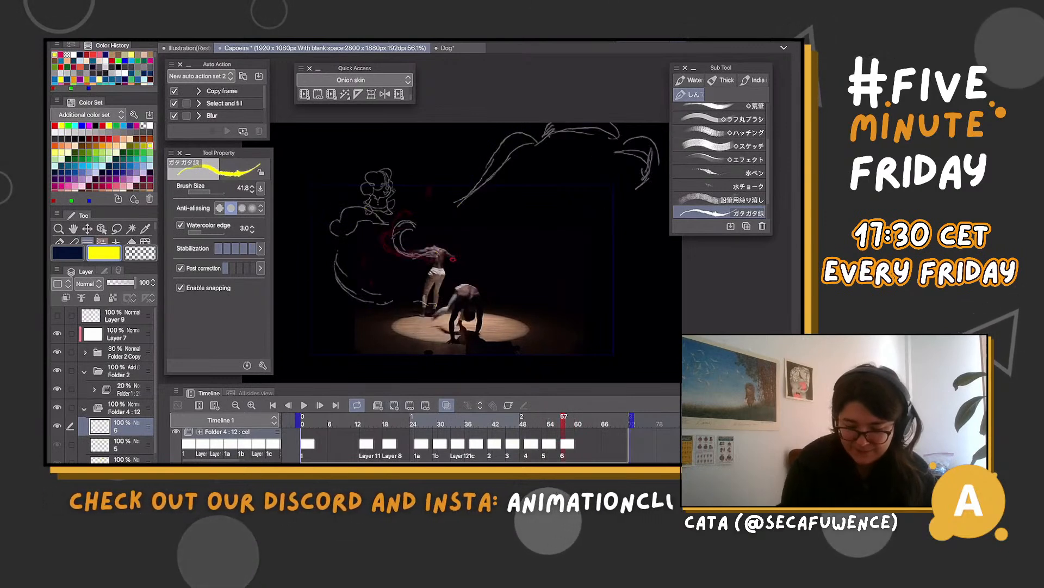
{"action": "left_click_drag", "start_coordinate": [448, 257], "coordinate": [458, 263]}
{"action": "left_click_drag", "start_coordinate": [396, 253], "coordinate": [373, 247]}
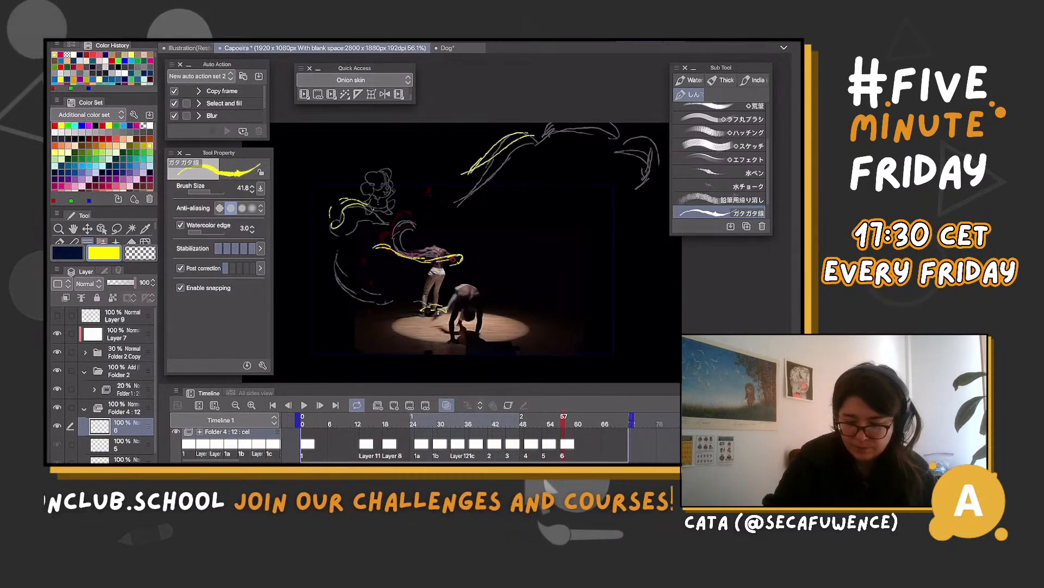
{"action": "left_click_drag", "start_coordinate": [608, 162], "coordinate": [619, 152]}
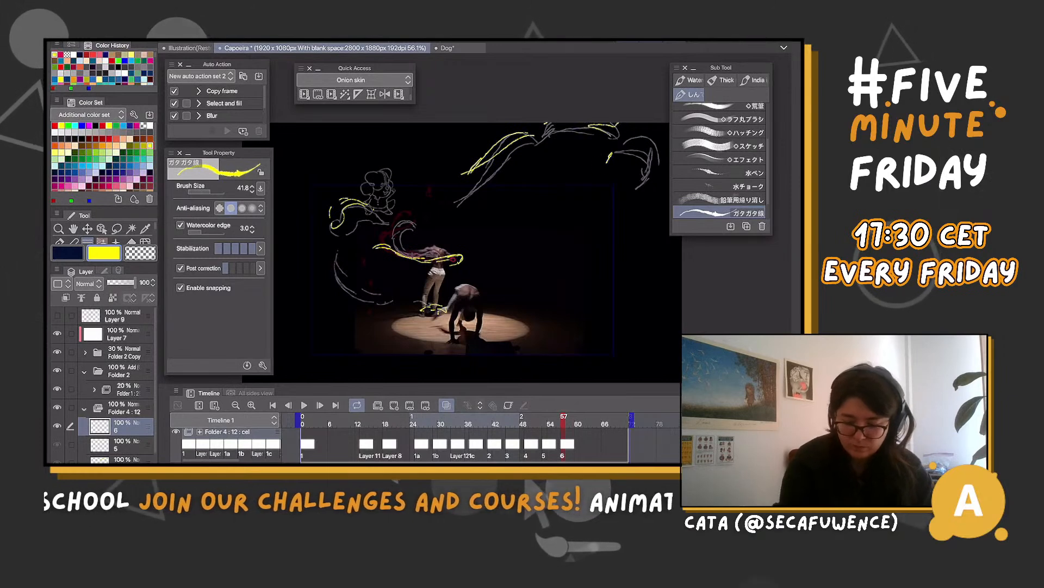
Add cel 7 at frame 62 with a wavy strand above the dancers, and cel 8 at frame 65 with oval swirl lines
{"action": "left_click", "coordinate": [585, 422]}
{"action": "left_click", "coordinate": [394, 405]}
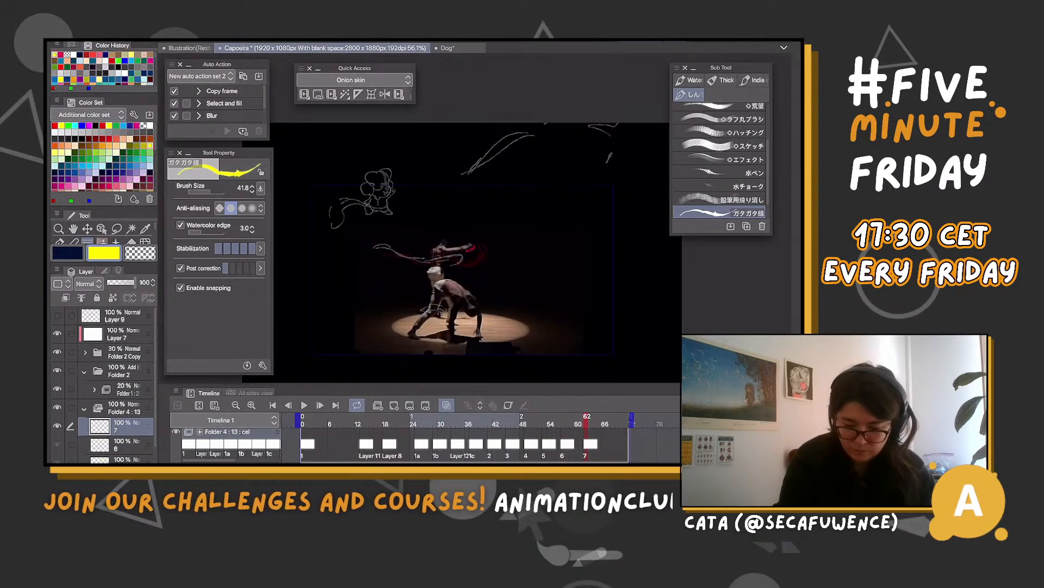
{"action": "mouse_move", "coordinate": [363, 243]}
{"action": "left_mouse_down"}
{"action": "mouse_move", "coordinate": [451, 254]}
{"action": "mouse_move", "coordinate": [479, 240]}
{"action": "left_mouse_up"}
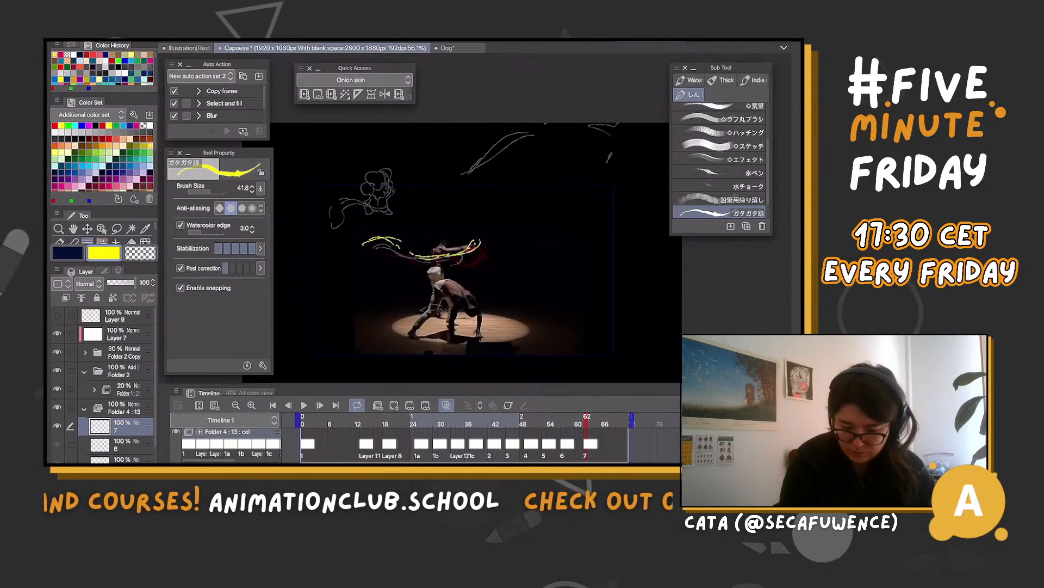
{"action": "left_click", "coordinate": [601, 423]}
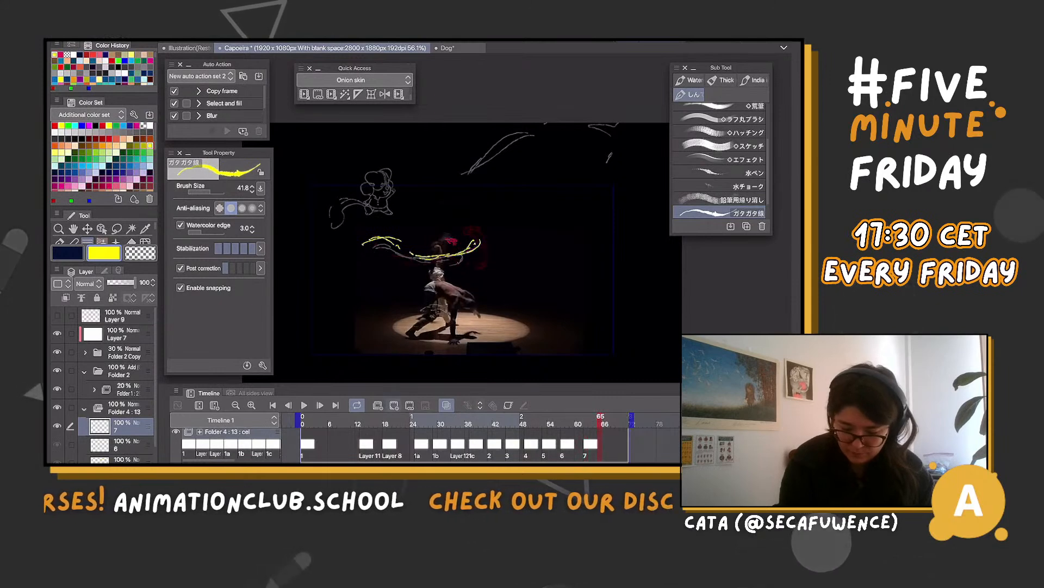
{"action": "left_click", "coordinate": [394, 405]}
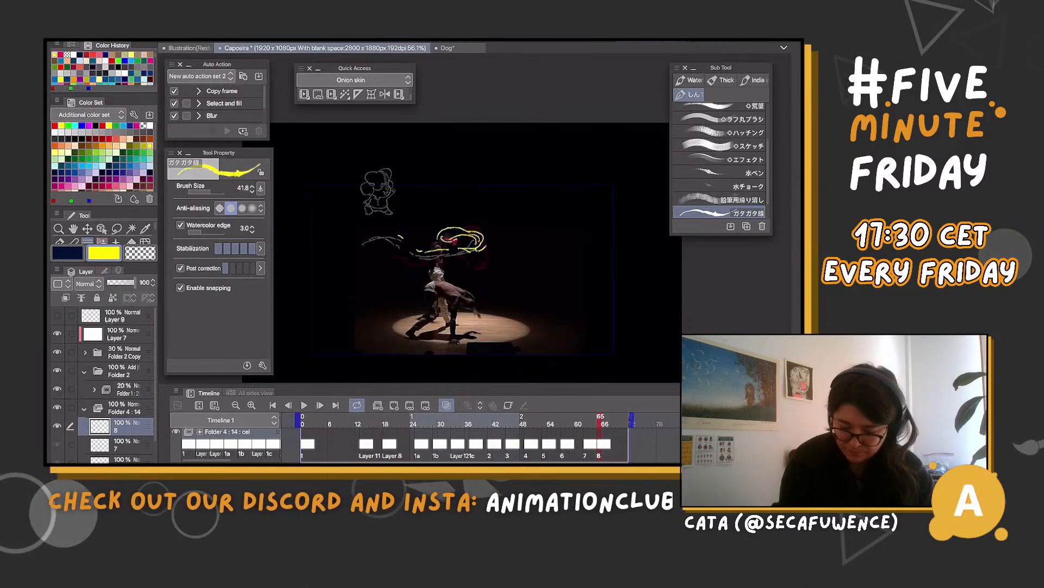
Shift the start of cel 7 on the timeline to frame 61 and check the neighbouring frames
{"action": "left_click", "coordinate": [586, 423]}
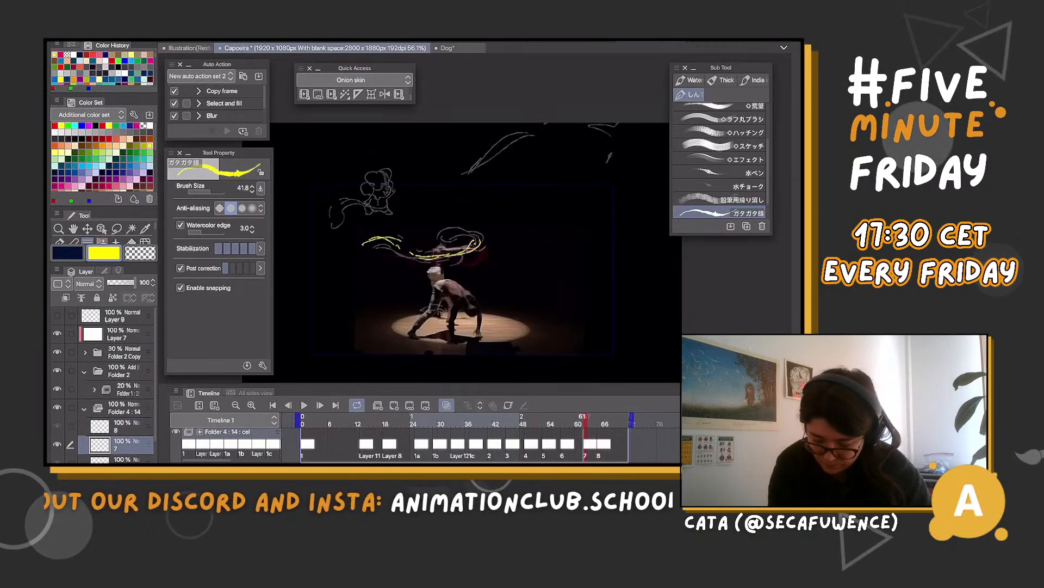
{"action": "key", "text": "comma"}
{"action": "key", "text": "period"}
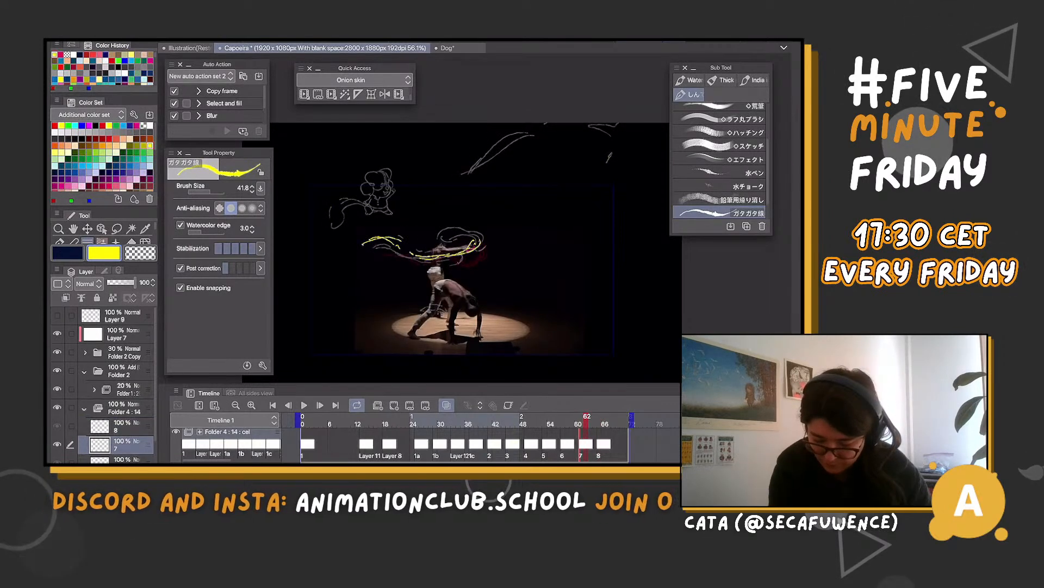
Add cel 9 at frame 69, draw an S-shaped strand with curled ends above the dancers, and return to frame 61
{"action": "key", "text": "period"}
{"action": "left_click", "coordinate": [619, 423]}
{"action": "left_click", "coordinate": [394, 405]}
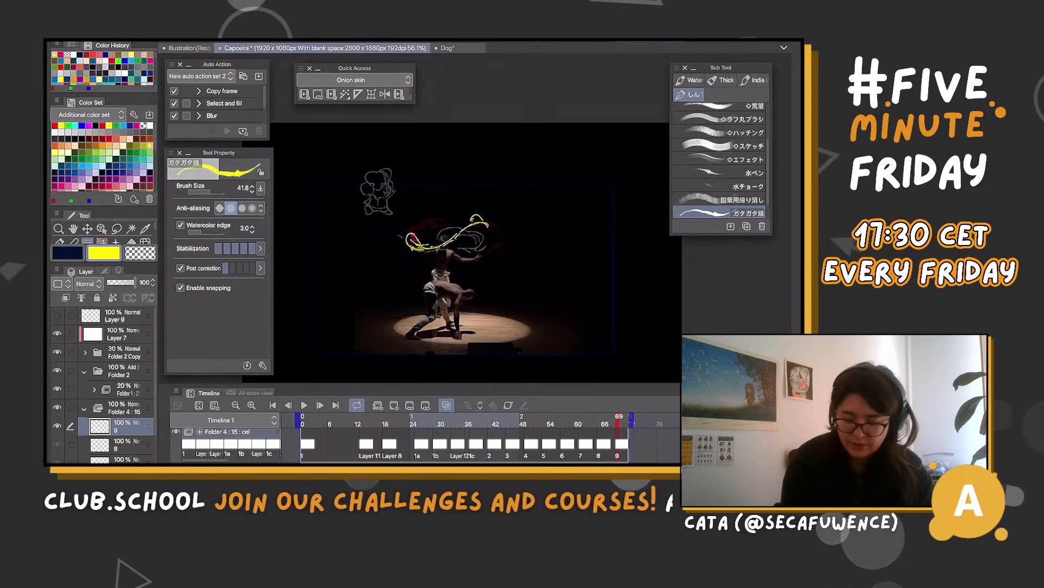
{"action": "key", "text": "Left"}
Add curved dissipating wisps to cel 7 at frame 61, over the curl fragment beside the doodle and the tip of the high plume
{"action": "key", "text": "Left"}
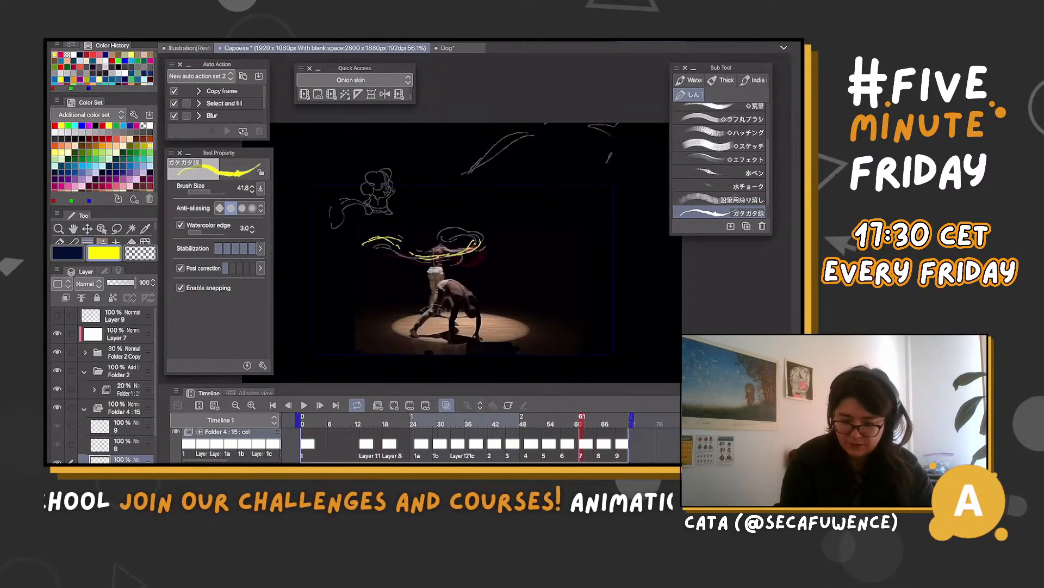
{"action": "key", "text": "Left"}
{"action": "key", "text": "Right"}
{"action": "left_click_drag", "start_coordinate": [332, 204], "coordinate": [358, 198]}
{"action": "left_click_drag", "start_coordinate": [523, 129], "coordinate": [539, 135]}
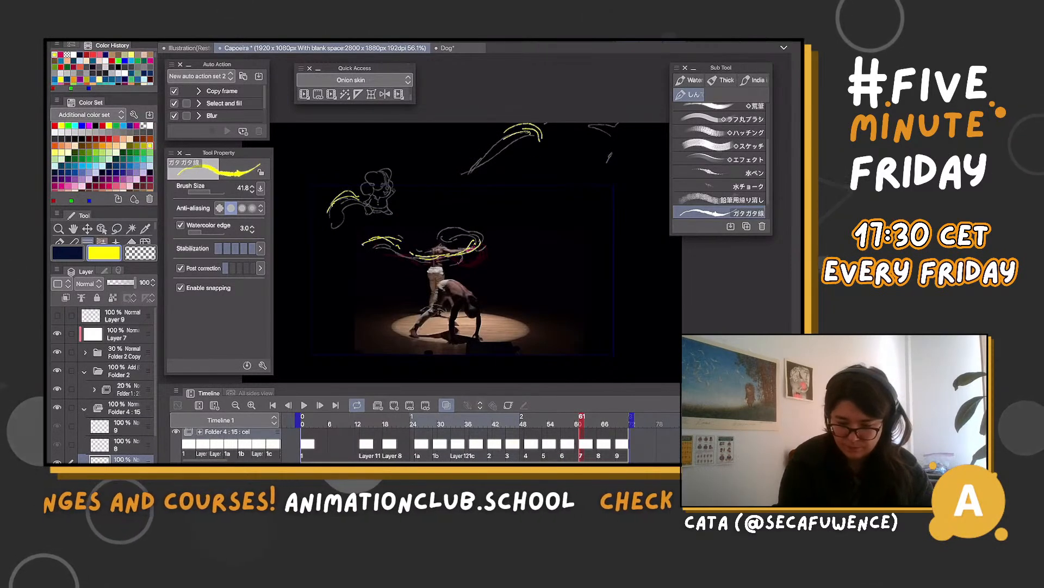
{"action": "key", "text": "Right"}
{"action": "key", "text": "Right"}
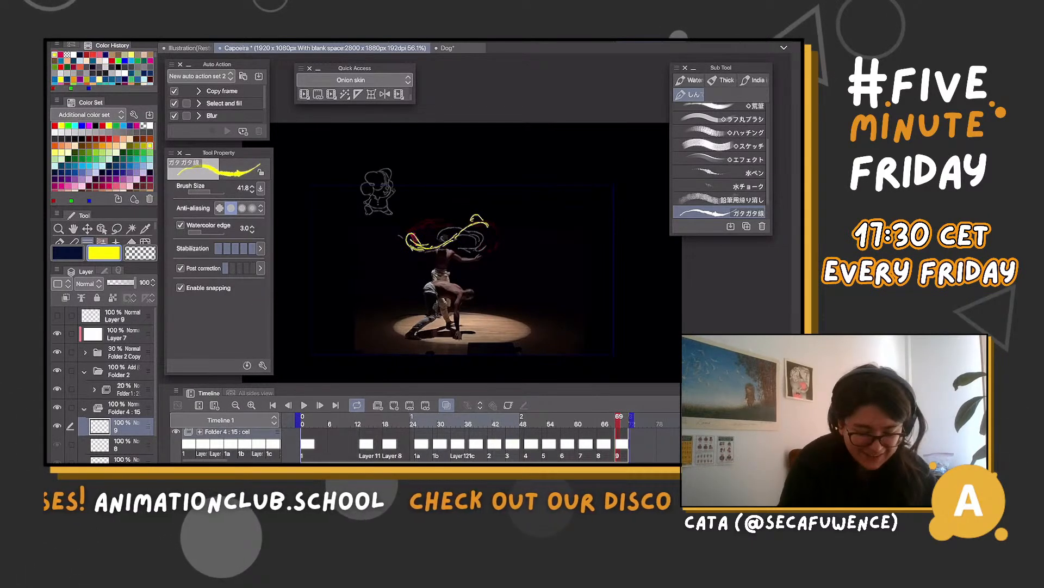
Collapse Folder 4's cel list and play back the animation to review the yellow effect
{"action": "left_click", "coordinate": [84, 408]}
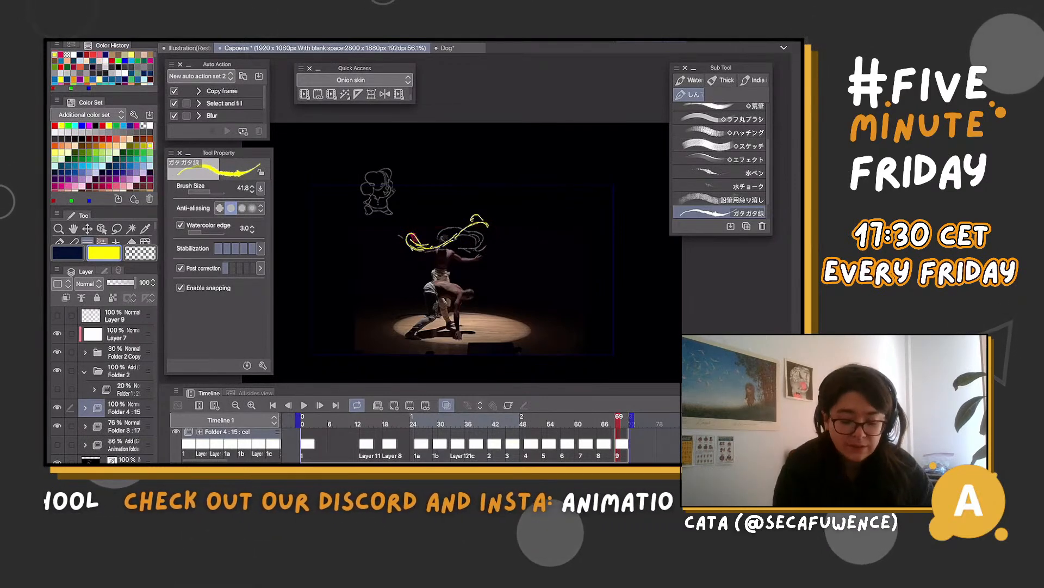
{"action": "left_click", "coordinate": [304, 405]}
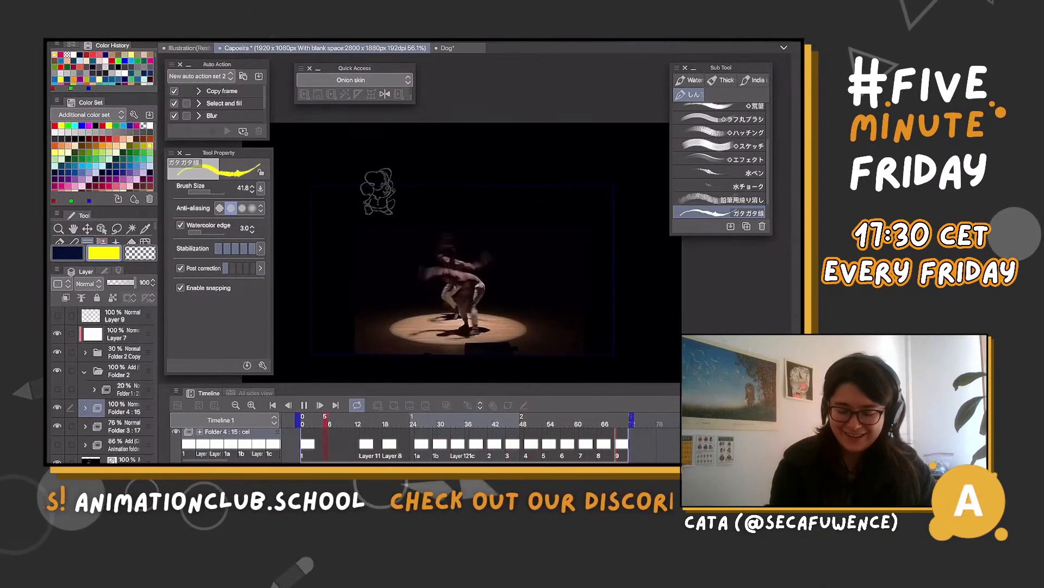
{"action": "scroll", "coordinate": [471, 256], "scroll_direction": "up", "scroll_amount": 1}
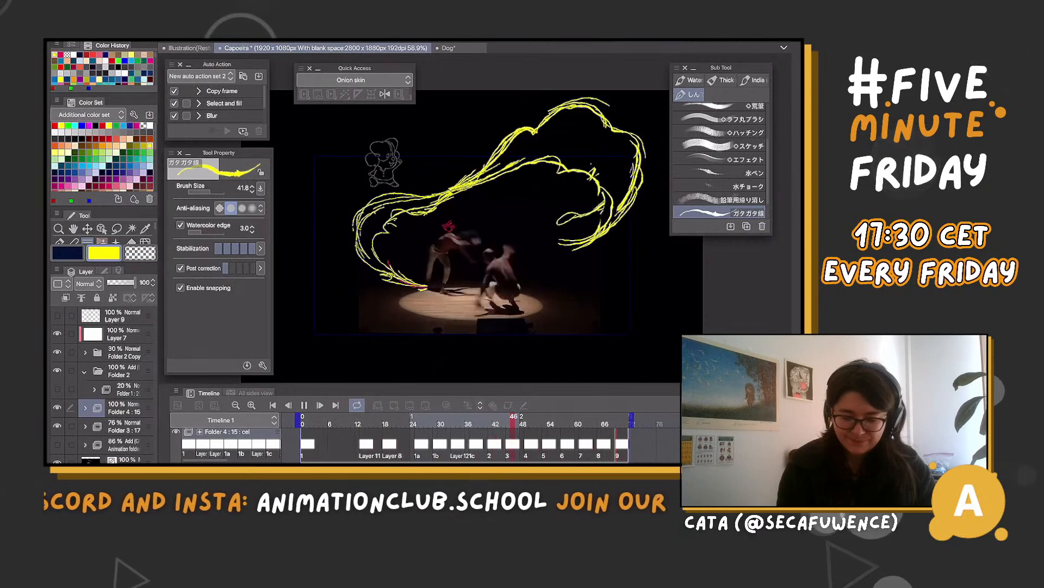
{"action": "key", "text": "space"}
{"action": "key", "text": "space"}
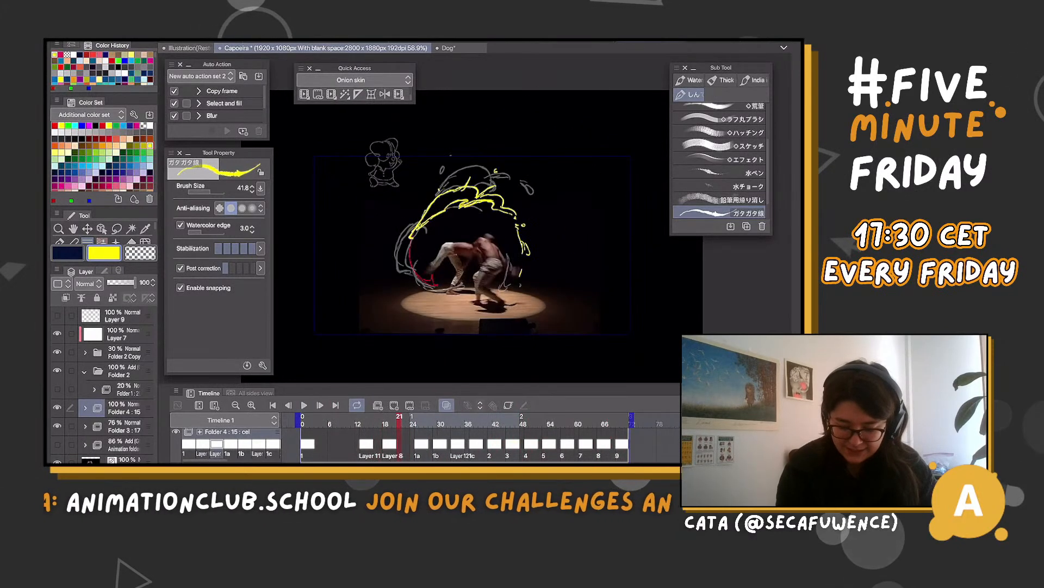
Move the Layer 8 cel to frame 18 and add a cel at frame 21 with a yellow curl behind the kicking leg and a broken arc above
{"action": "key", "text": "space"}
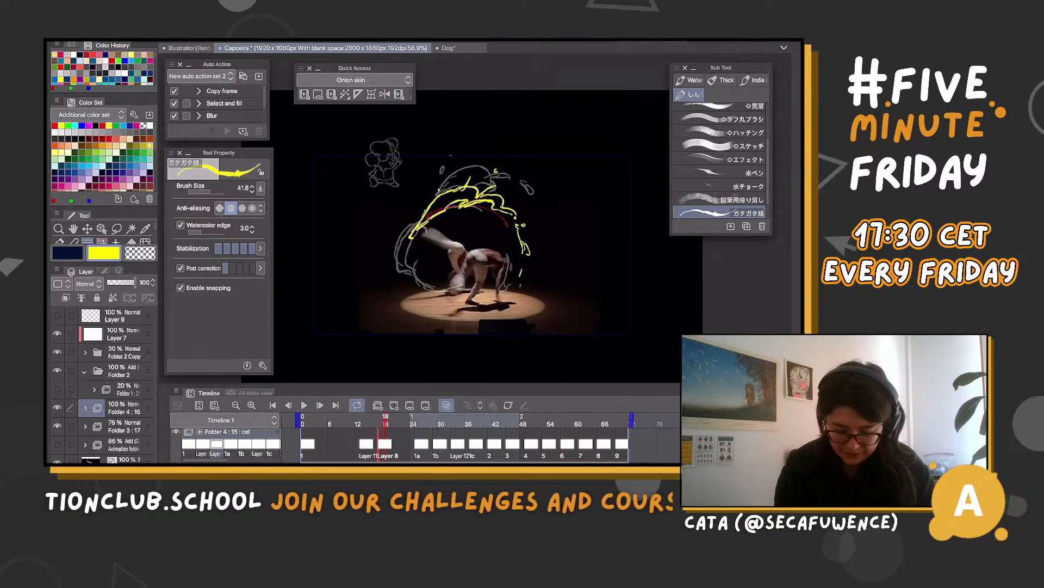
{"action": "left_click", "coordinate": [404, 420]}
{"action": "left_click", "coordinate": [399, 420]}
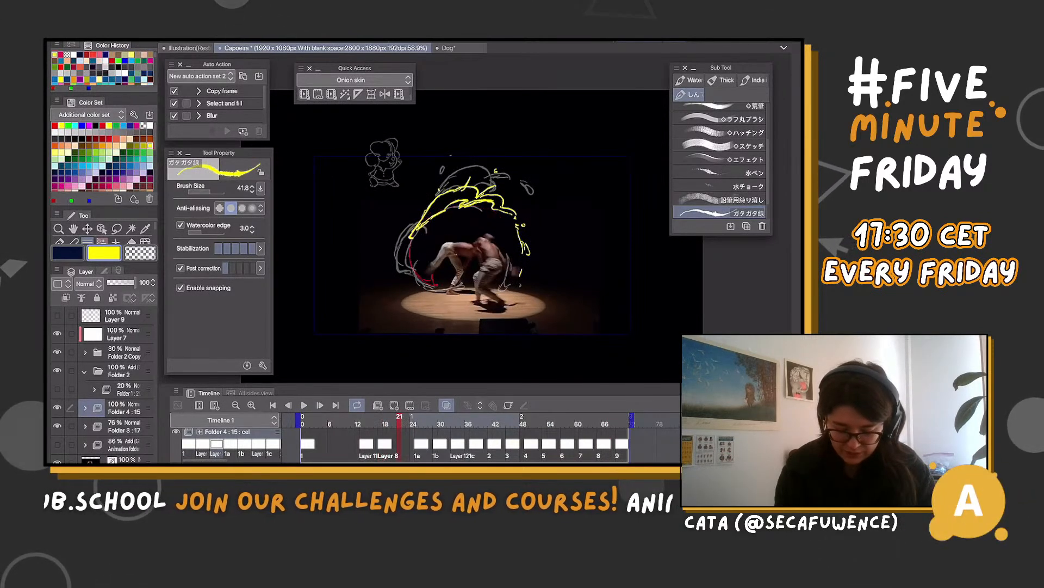
{"action": "left_click", "coordinate": [394, 405]}
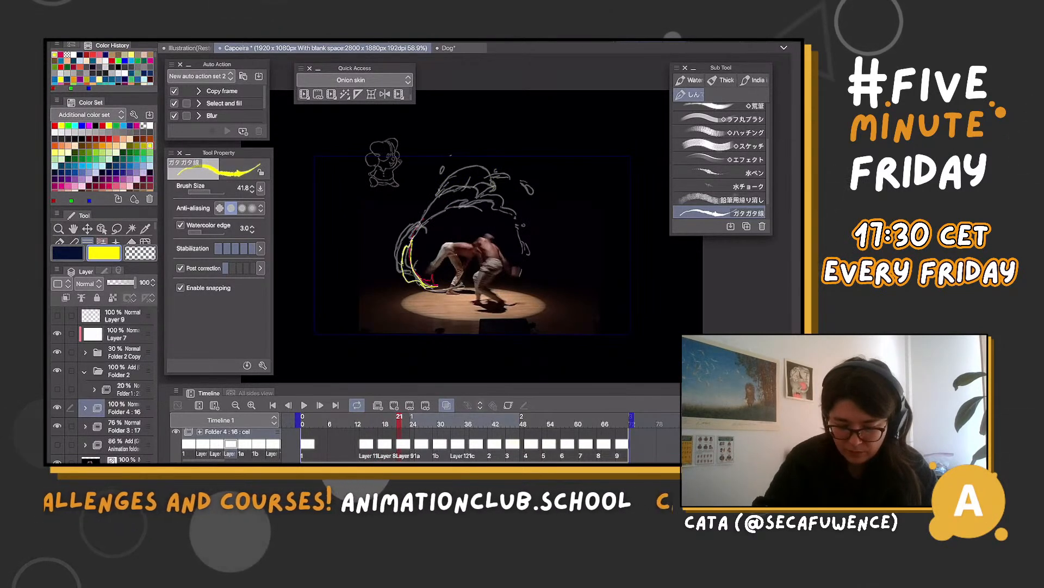
{"action": "mouse_move", "coordinate": [444, 205]}
{"action": "left_mouse_down"}
{"action": "mouse_move", "coordinate": [500, 188]}
{"action": "mouse_move", "coordinate": [530, 208]}
{"action": "left_mouse_up"}
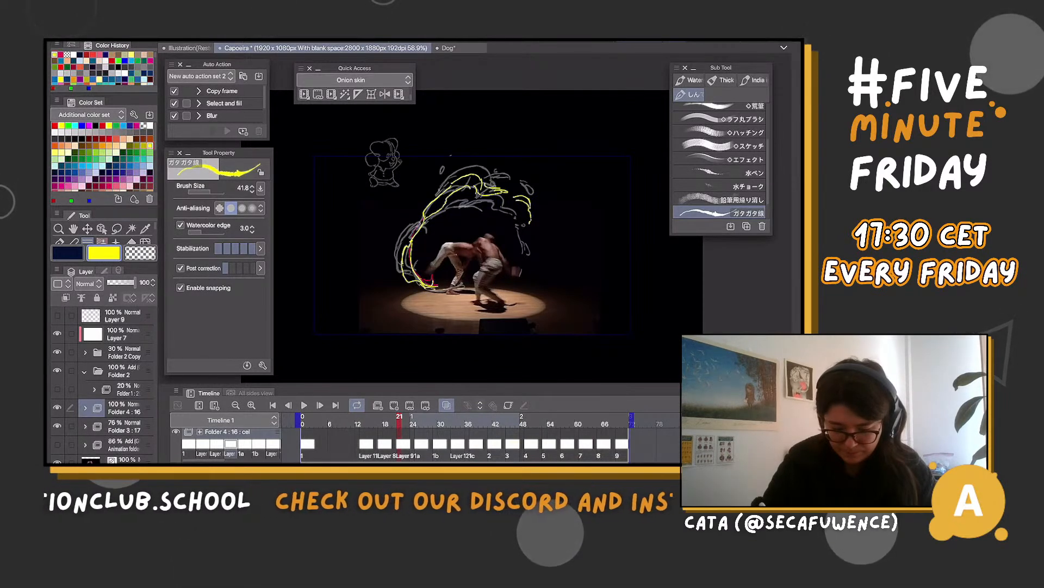
Compare the new cel at frame 21 with its neighbouring cels up to frame 27
{"action": "key", "text": "c"}
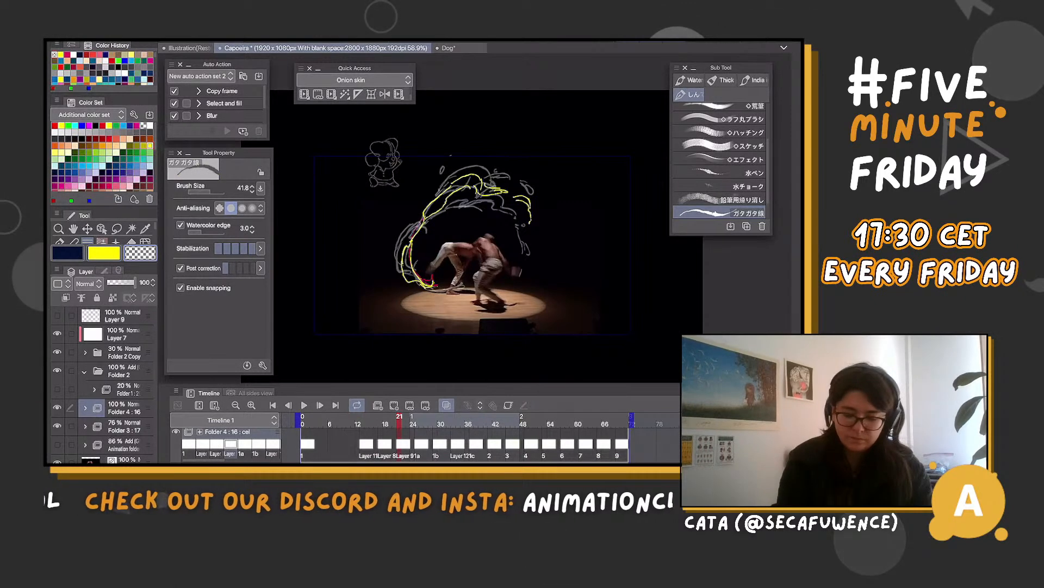
{"action": "key", "text": "Left"}
{"action": "key", "text": "Left"}
{"action": "key", "text": "Right"}
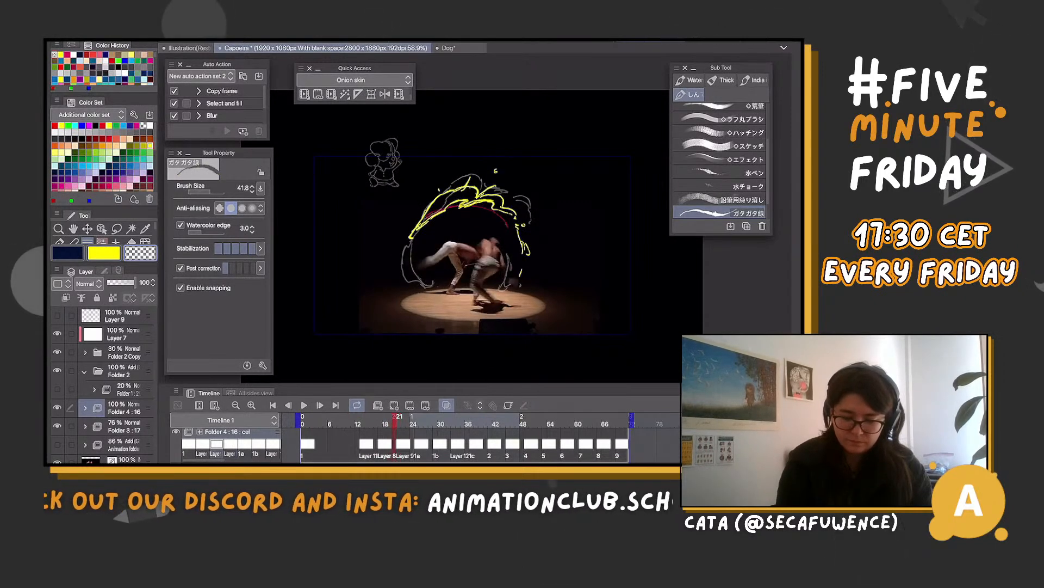
{"action": "key", "text": "Right"}
{"action": "key", "text": "Right"}
{"action": "key", "text": "Right"}
{"action": "key", "text": "Right"}
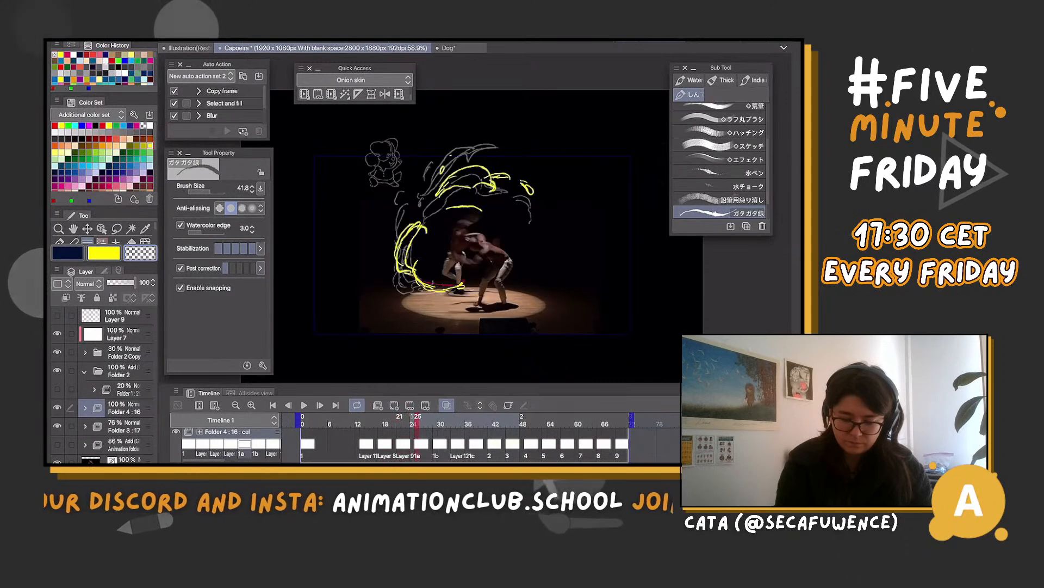
{"action": "key", "text": "Left"}
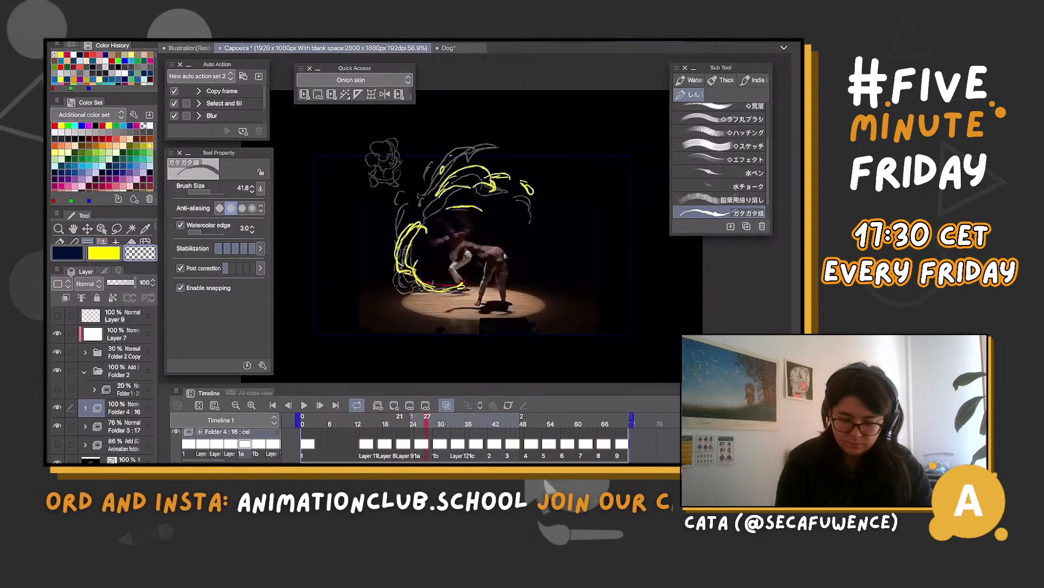
{"action": "key", "text": "Right"}
{"action": "key", "text": "Right"}
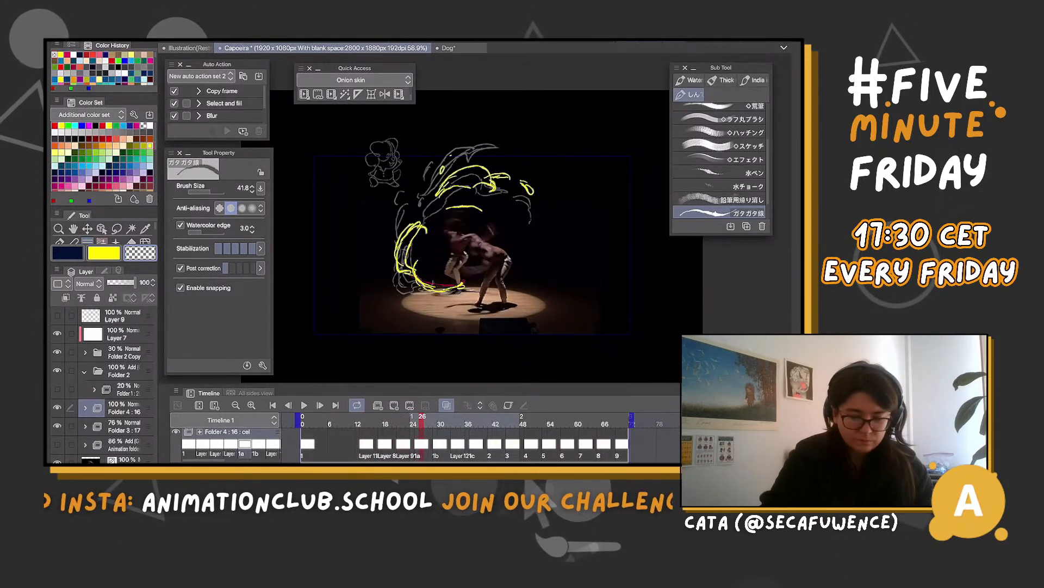
Lasso the yellow crescent curl behind the dancers on cel 1a at frame 26 and adjust its position slightly with Scale/Rotate
{"action": "key", "text": "m"}
{"action": "left_click_drag", "start_coordinate": [467, 262], "coordinate": [430, 215]}
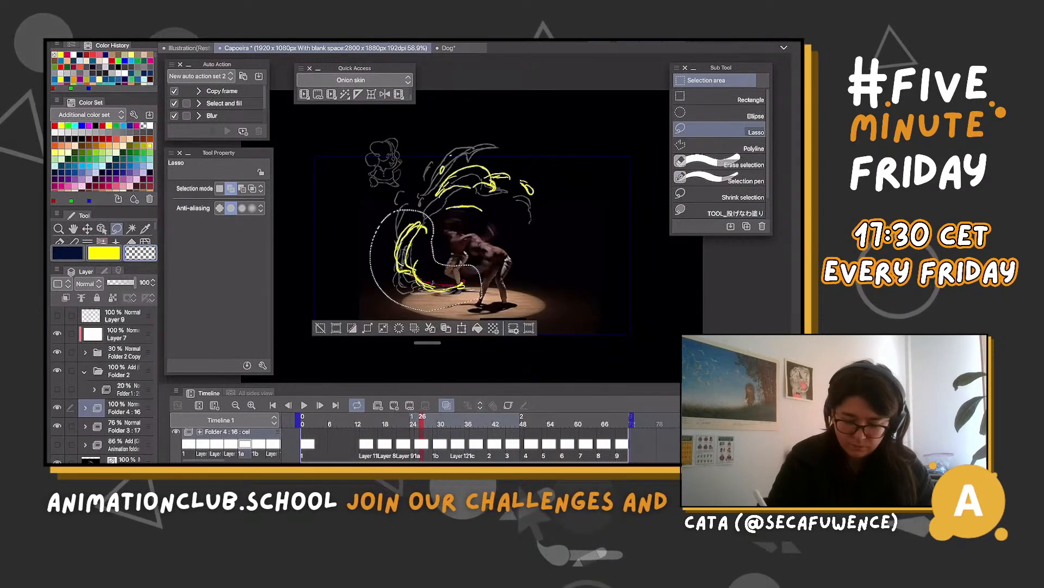
{"action": "key", "text": "ctrl+t"}
{"action": "mouse_move", "coordinate": [497, 313]}
{"action": "left_mouse_down"}
{"action": "mouse_move", "coordinate": [456, 289]}
{"action": "mouse_move", "coordinate": [494, 316]}
{"action": "left_mouse_up"}
{"action": "left_click_drag", "start_coordinate": [453, 282], "coordinate": [458, 282]}
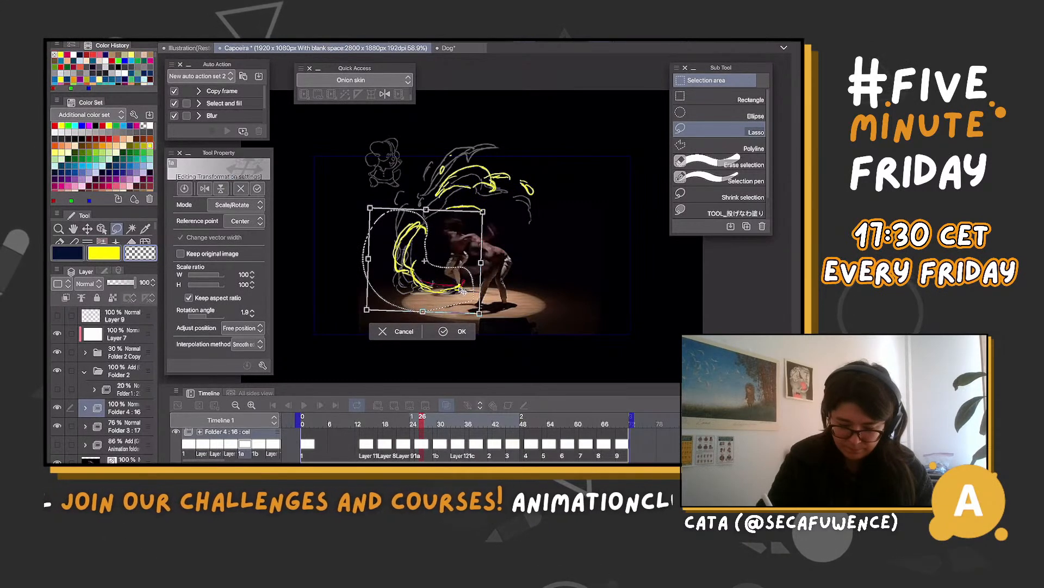
{"action": "left_click_drag", "start_coordinate": [488, 249], "coordinate": [488, 245]}
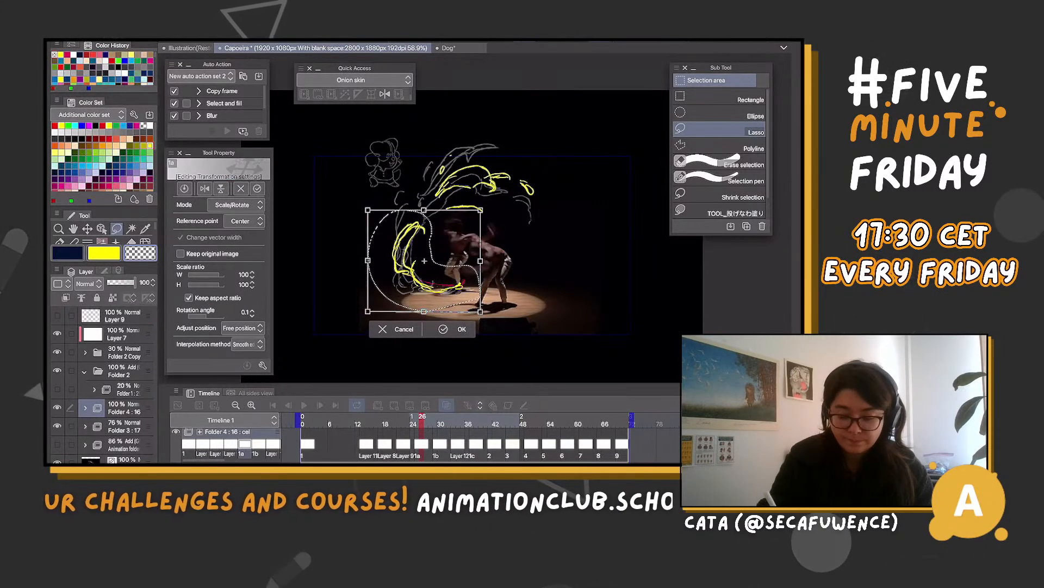
{"action": "key", "text": "Return"}
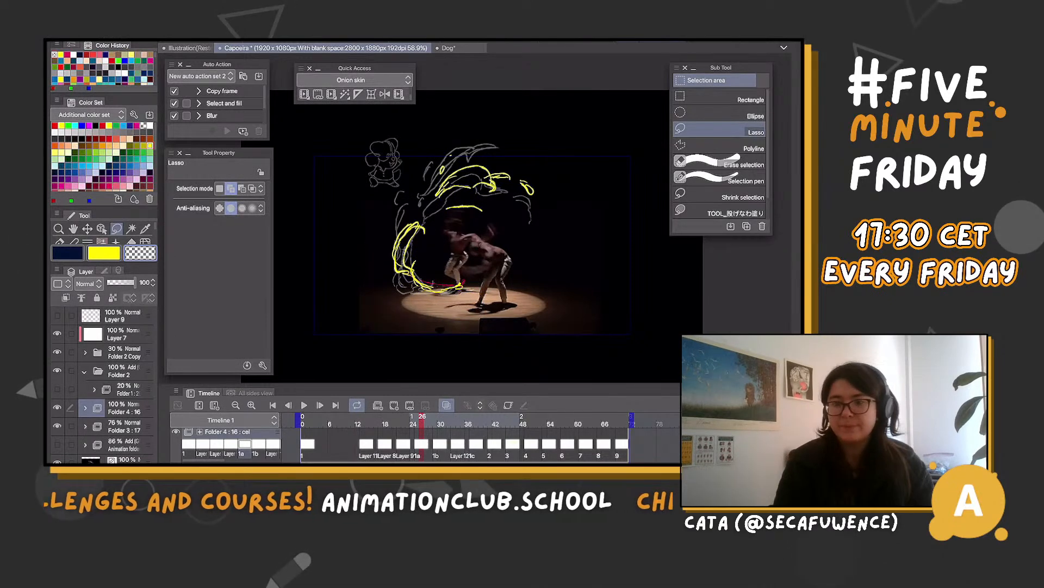
Show the hidden animation folder with the blue effect, compare it with the yellow cels between frames 16 and 34, and go to frame 9
{"action": "scroll", "coordinate": [472, 245], "scroll_direction": "up", "scroll_amount": 1}
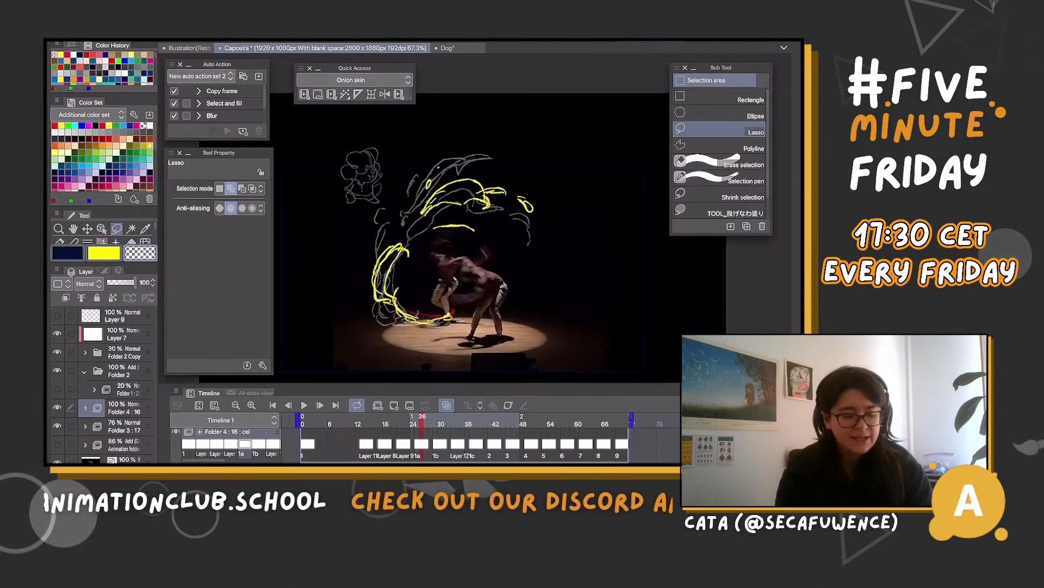
{"action": "left_click", "coordinate": [57, 444]}
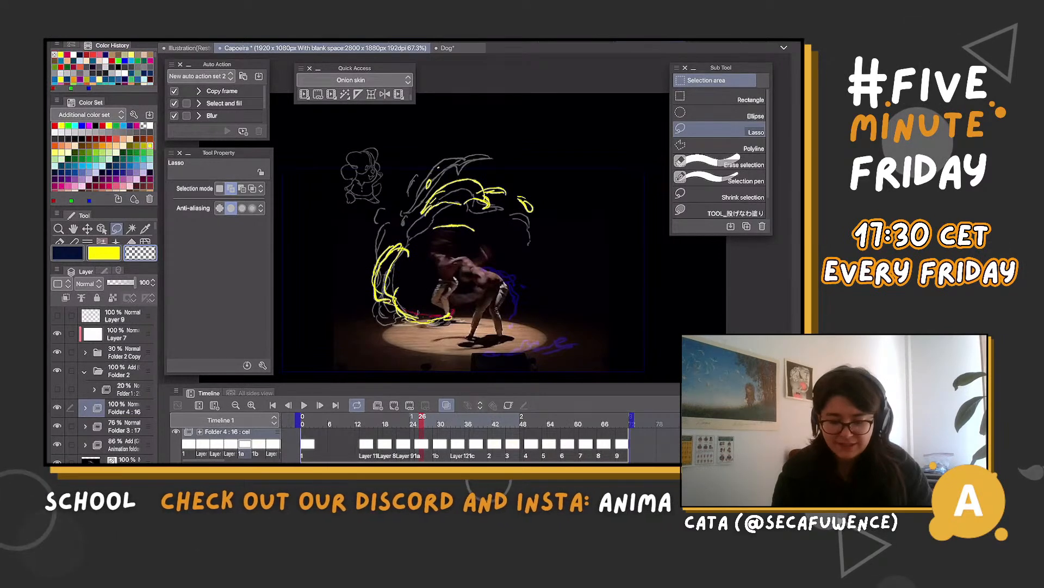
{"action": "key", "text": "Left"}
{"action": "key", "text": "Left"}
{"action": "key", "text": "Left"}
{"action": "key", "text": "Left"}
{"action": "key", "text": "Left"}
{"action": "key", "text": "Left"}
{"action": "key", "text": "Left"}
{"action": "key", "text": "Left"}
{"action": "key", "text": "Left"}
{"action": "key", "text": "Left"}
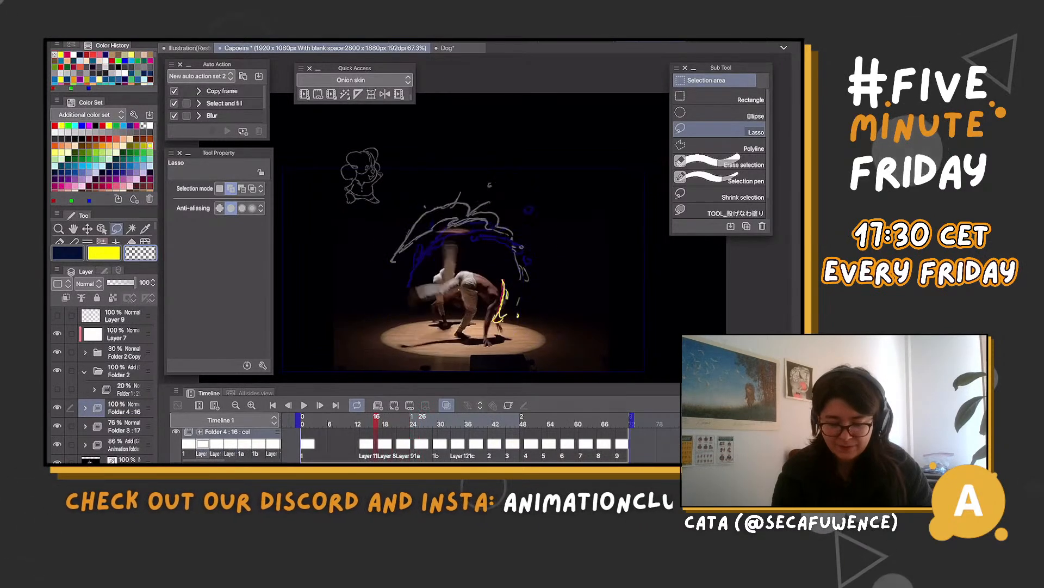
{"action": "key", "text": "Right"}
{"action": "key", "text": "Right"}
{"action": "key", "text": "Right"}
{"action": "key", "text": "Right"}
{"action": "key", "text": "Right"}
{"action": "key", "text": "Right"}
{"action": "key", "text": "Right"}
{"action": "key", "text": "Right"}
{"action": "key", "text": "Right"}
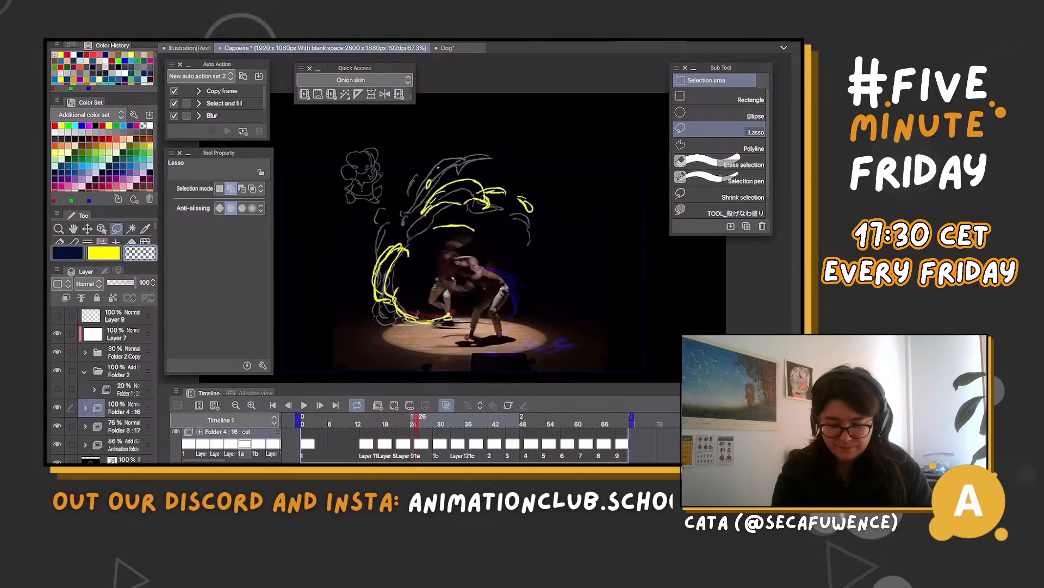
{"action": "key", "text": "Right"}
{"action": "key", "text": "Right"}
{"action": "key", "text": "Right"}
{"action": "key", "text": "Right"}
{"action": "key", "text": "Right"}
{"action": "key", "text": "Right"}
{"action": "key", "text": "Right"}
{"action": "key", "text": "Right"}
{"action": "key", "text": "Right"}
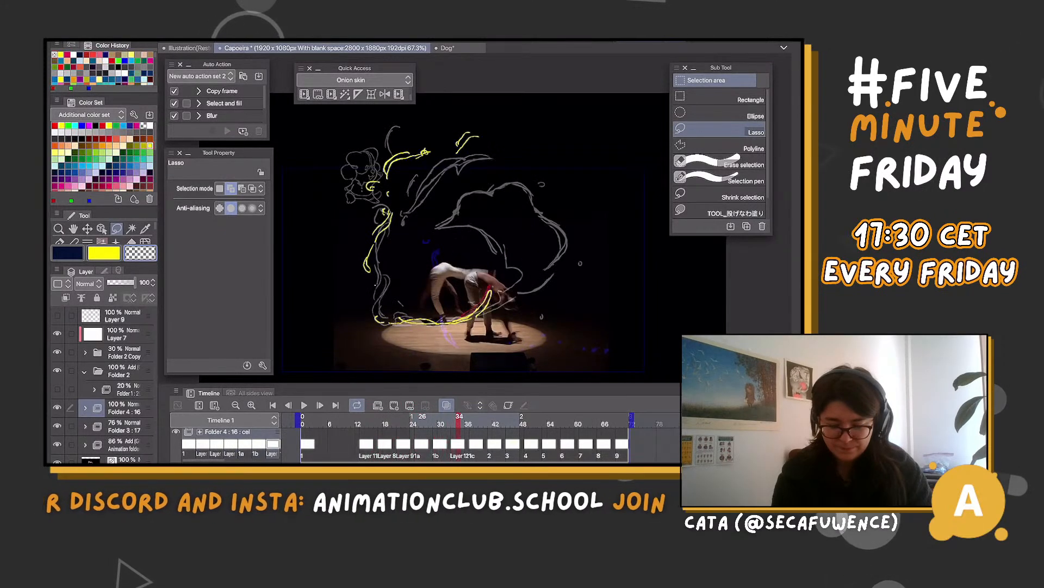
{"action": "key", "text": "Right"}
{"action": "left_click_drag", "start_coordinate": [463, 420], "coordinate": [349, 419]}
{"action": "key", "text": "Left"}
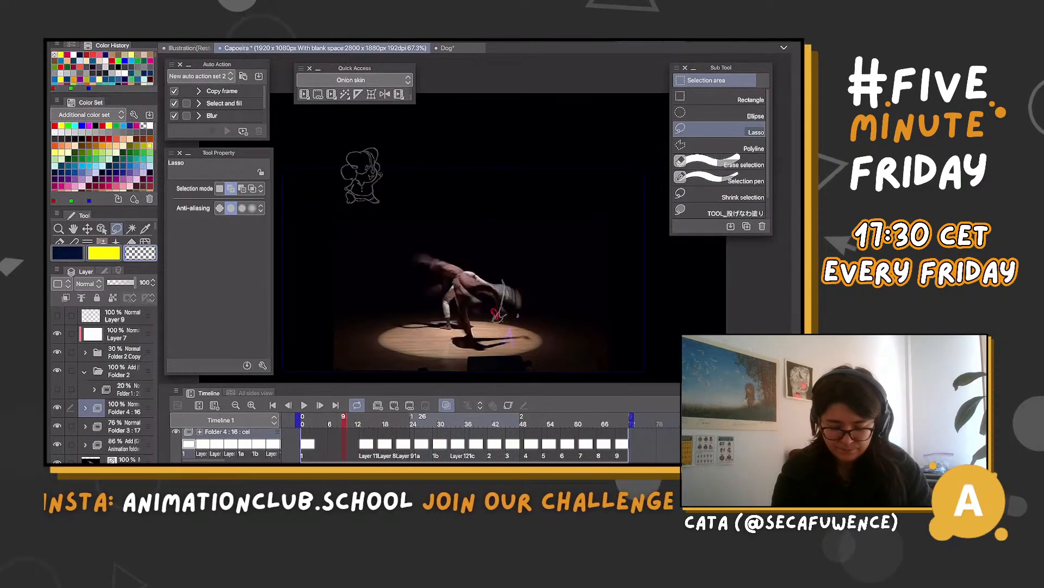
{"action": "left_click", "coordinate": [378, 404]}
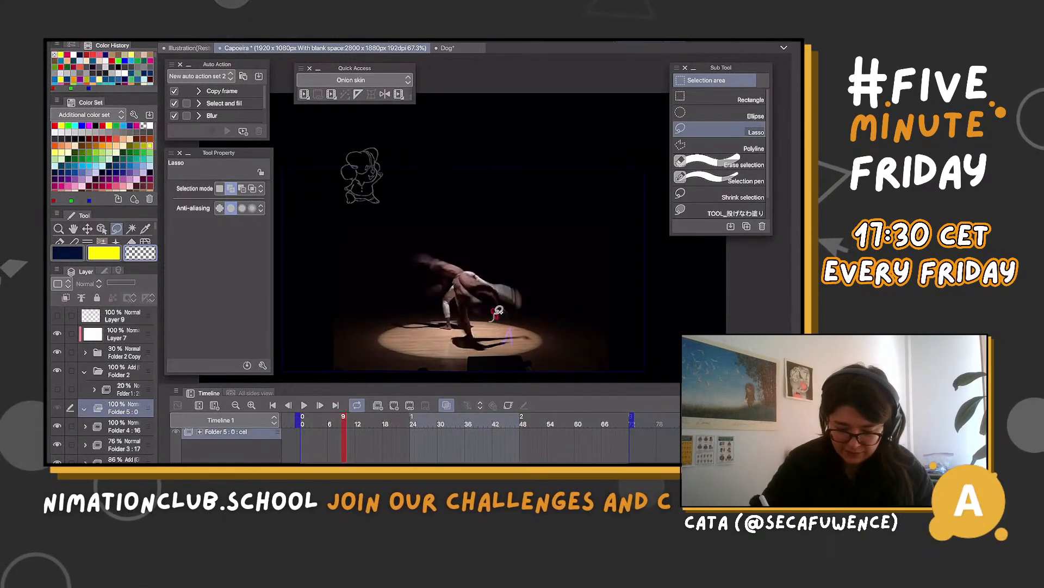
{"action": "key", "text": "b"}
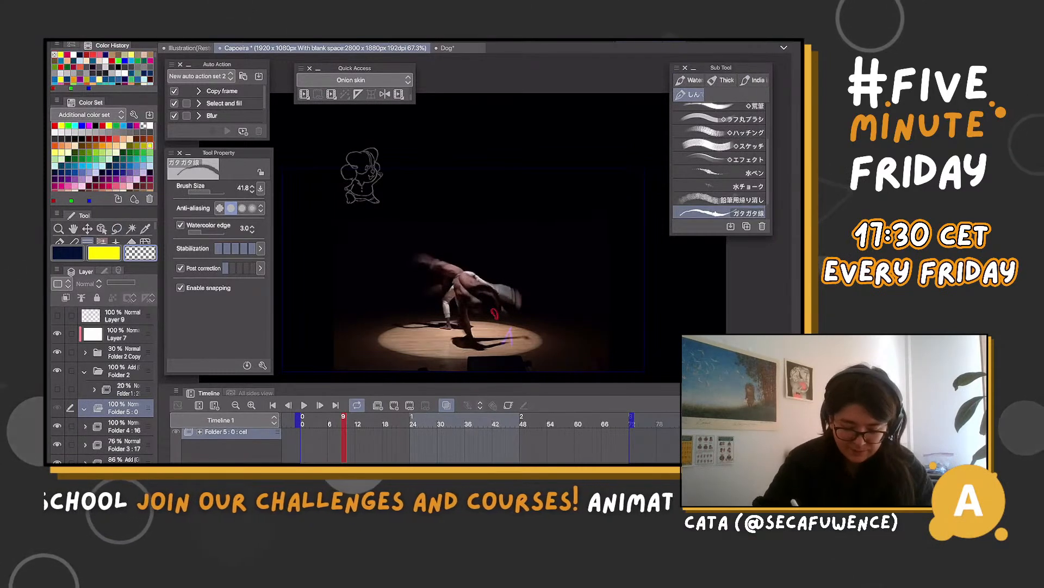
{"action": "key", "text": "ctrl+z"}
Add a cel to Folder 4 at frame 9 and draw a small yellow loop around the magenta mark beside the front dancer
{"action": "key", "text": "ctrl+z"}
{"action": "key", "text": "ctrl+z"}
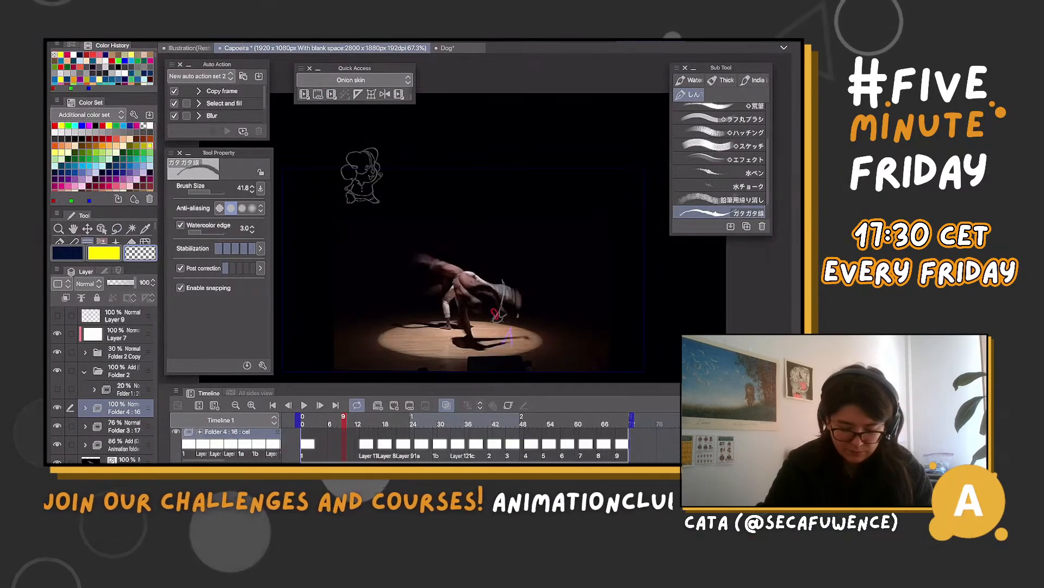
{"action": "key", "text": "ctrl+z"}
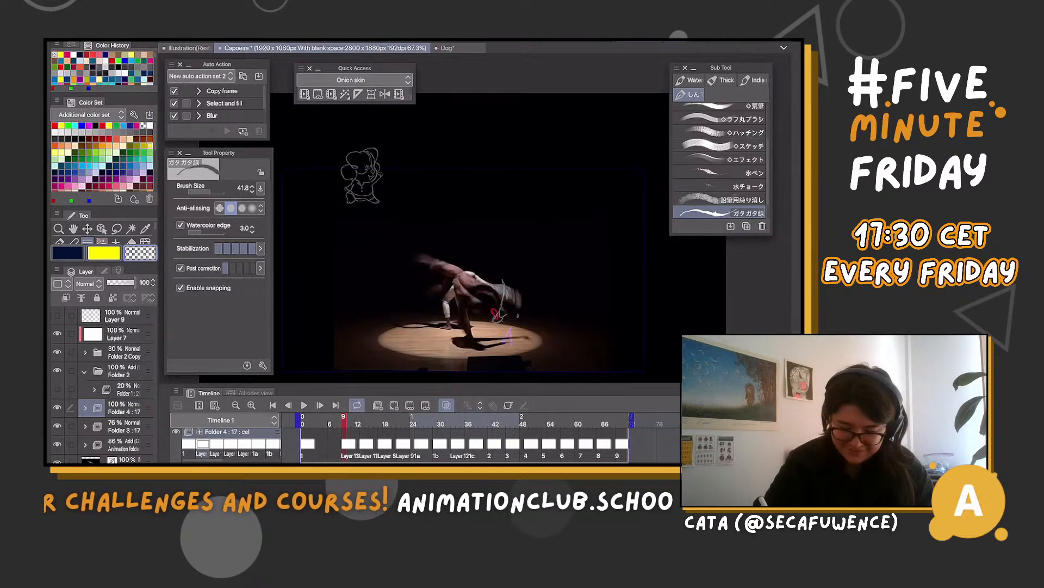
{"action": "key", "text": "c"}
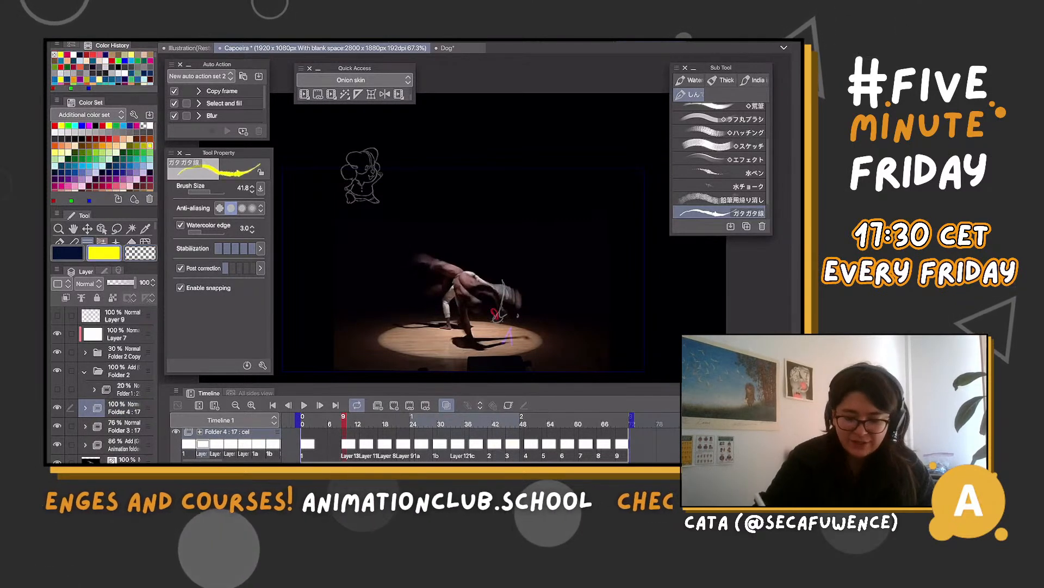
{"action": "left_click_drag", "start_coordinate": [493, 312], "coordinate": [497, 322]}
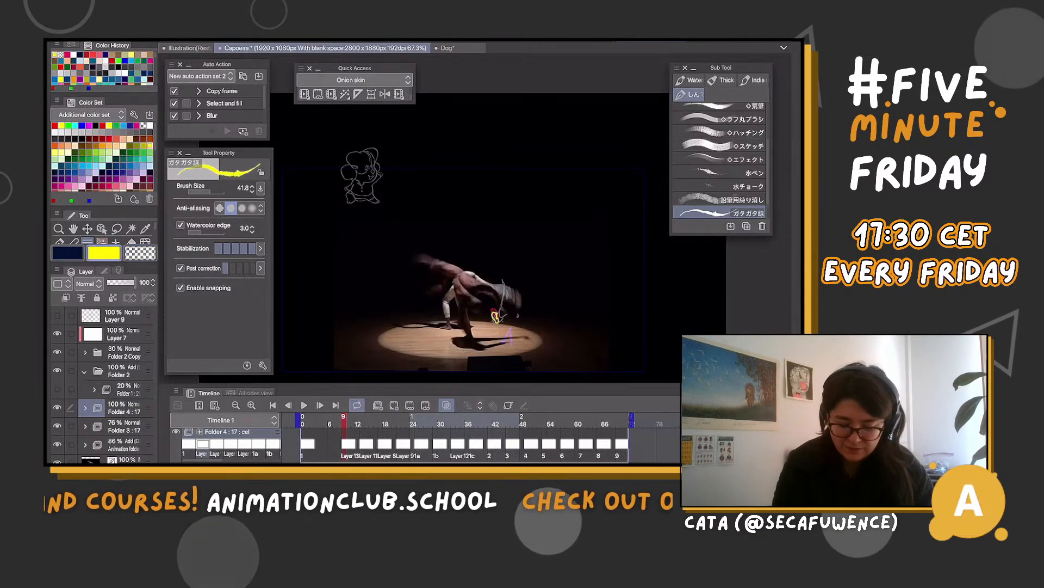
Check the new cel at frame 9 against the frames up to 12 and play back the whole animation
{"action": "key", "text": "Right"}
{"action": "key", "text": "Right"}
{"action": "key", "text": "Right"}
{"action": "key", "text": "Right"}
{"action": "key", "text": "Right"}
{"action": "key", "text": "Right"}
{"action": "key", "text": "Right"}
{"action": "key", "text": "Right"}
{"action": "key", "text": "Right"}
{"action": "key", "text": "Right"}
{"action": "key", "text": "Right"}
{"action": "key", "text": "Right"}
{"action": "key", "text": "Right"}
{"action": "key", "text": "Right"}
{"action": "key", "text": "Right"}
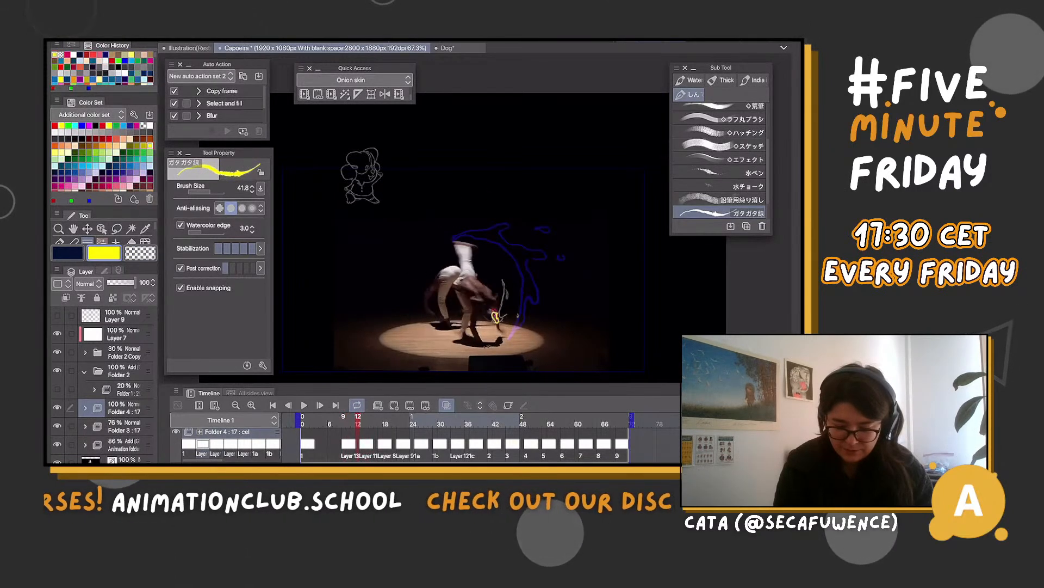
{"action": "key", "text": "Left"}
{"action": "key", "text": "Left"}
{"action": "key", "text": "Left"}
{"action": "key", "text": "Left"}
{"action": "key", "text": "Left"}
{"action": "key", "text": "Left"}
{"action": "key", "text": "Left"}
{"action": "key", "text": "Left"}
{"action": "key", "text": "Left"}
{"action": "key", "text": "Left"}
{"action": "key", "text": "Left"}
{"action": "key", "text": "Left"}
{"action": "key", "text": "Left"}
{"action": "key", "text": "Left"}
{"action": "key", "text": "Left"}
{"action": "key", "text": "Left"}
{"action": "key", "text": "Left"}
{"action": "key", "text": "Left"}
{"action": "key", "text": "Left"}
{"action": "key", "text": "Left"}
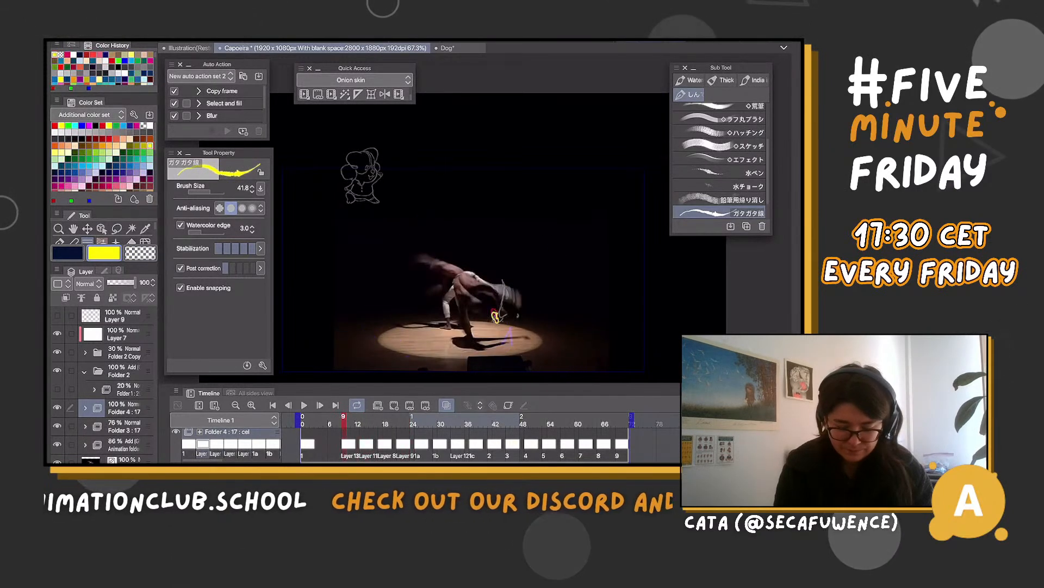
{"action": "key", "text": "space"}
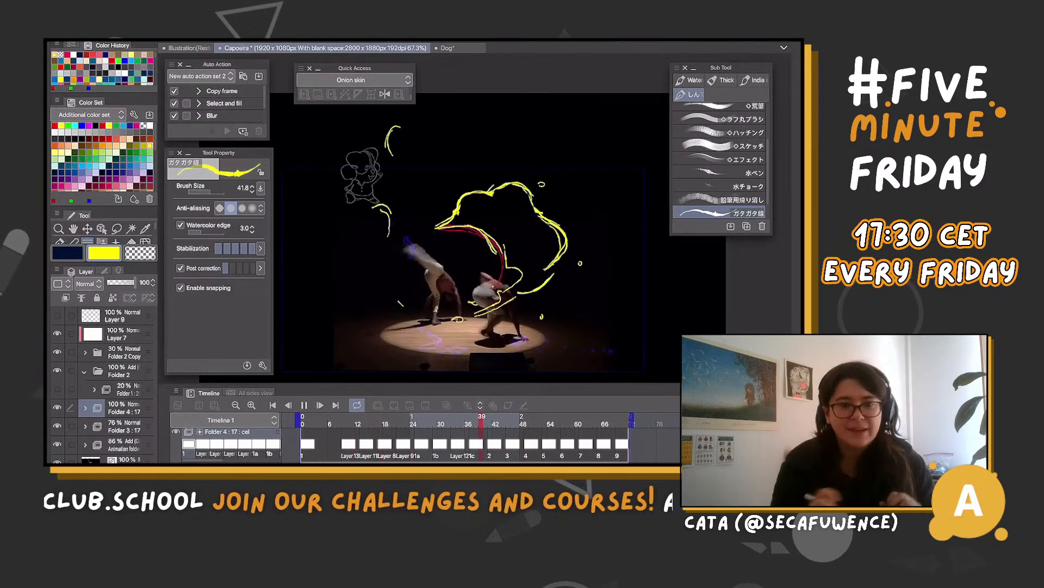
{"action": "left_click", "coordinate": [304, 405]}
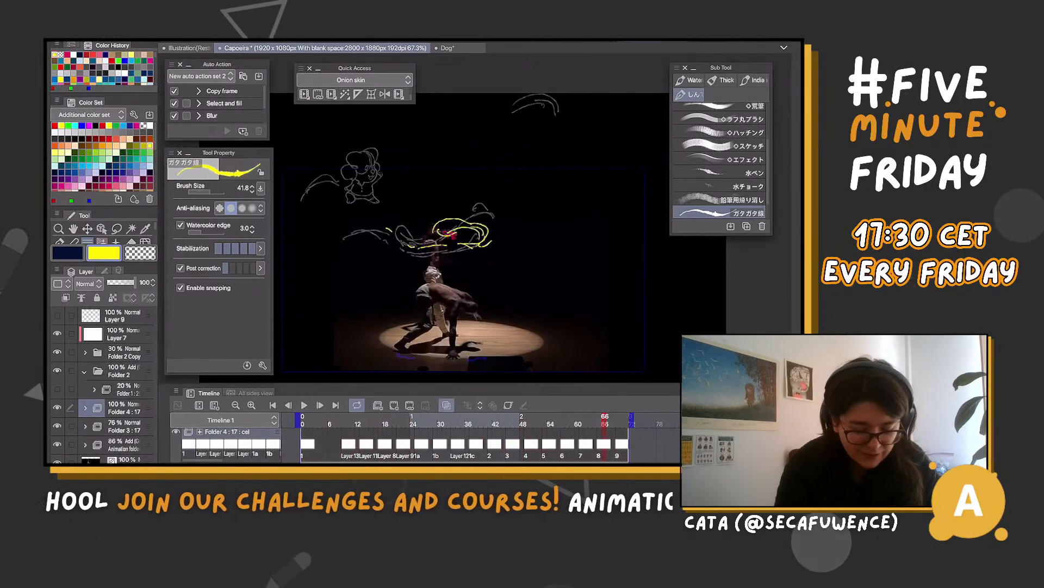
{"action": "left_click", "coordinate": [129, 407]}
{"action": "left_click", "coordinate": [129, 389]}
{"action": "key", "text": "Delete"}
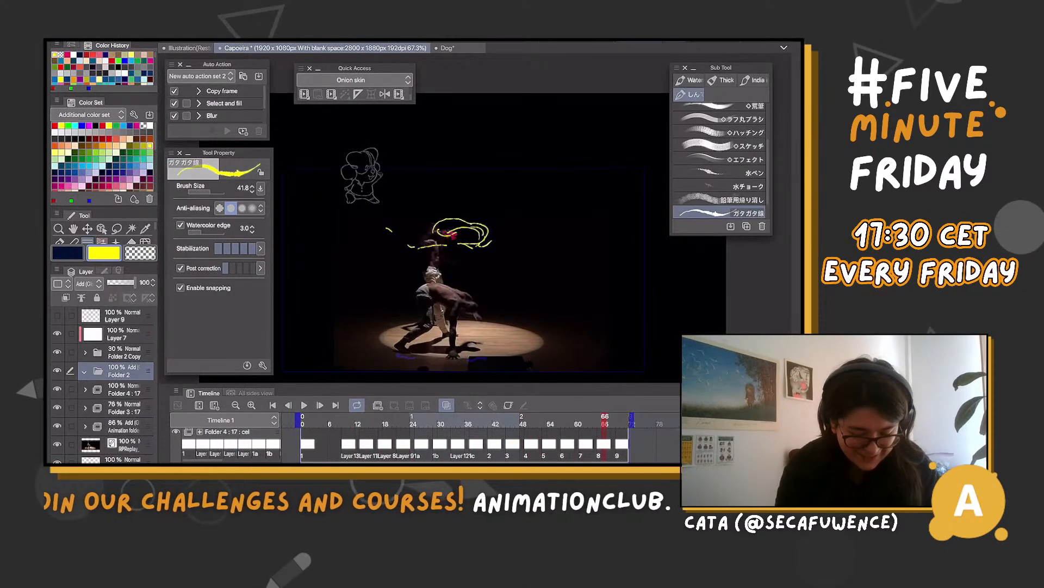
{"action": "left_click_drag", "start_coordinate": [128, 389], "coordinate": [128, 374]}
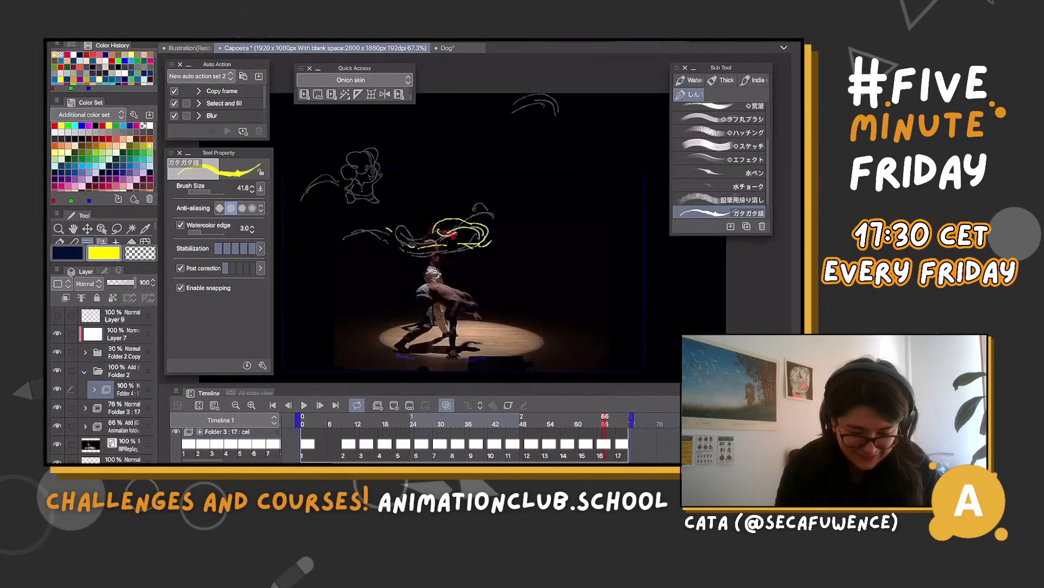
{"action": "left_click", "coordinate": [128, 373]}
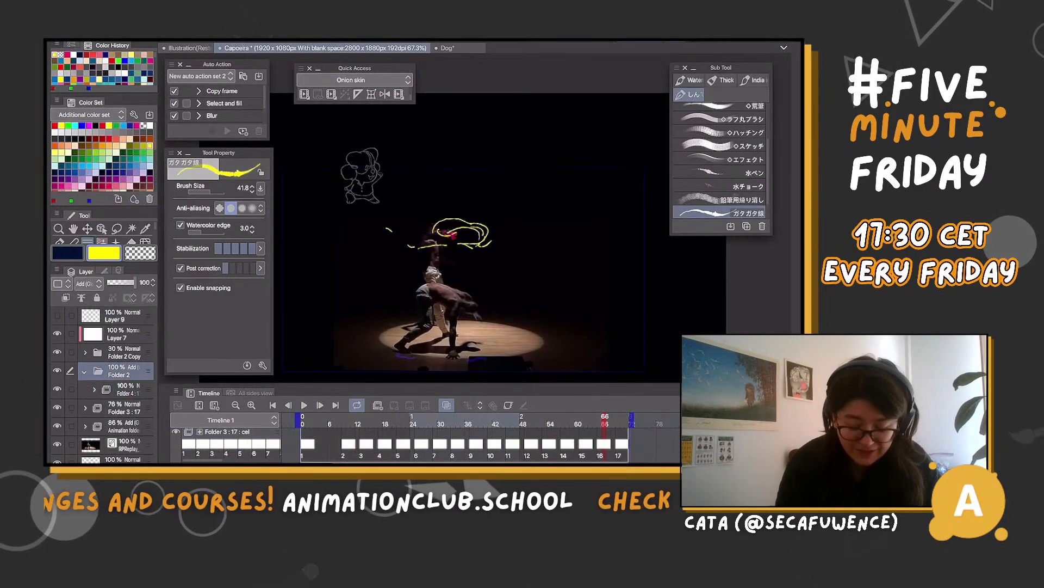
{"action": "key", "text": "ctrl+z"}
{"action": "key", "text": "ctrl+z"}
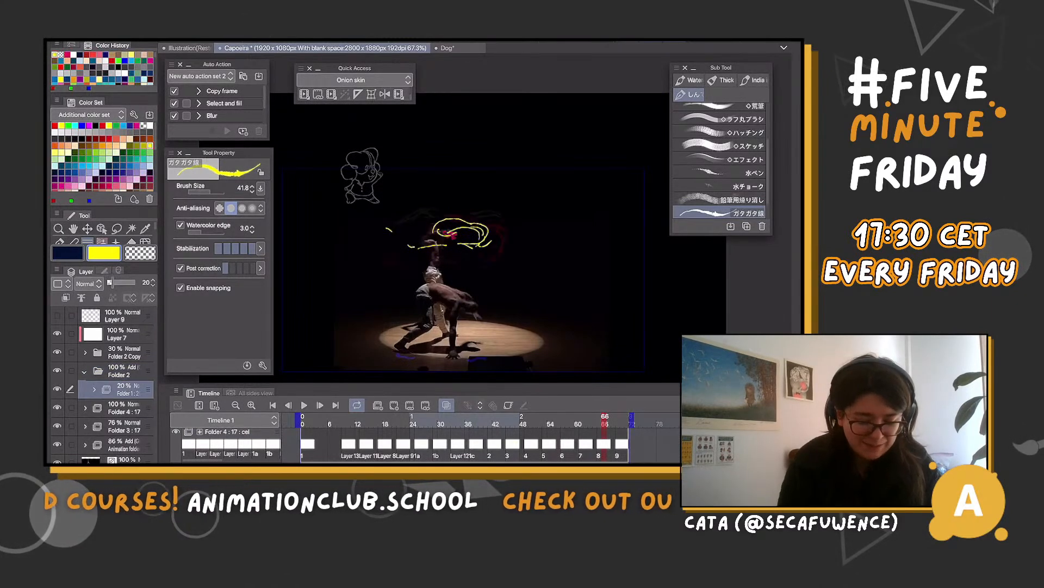
Move the Folder 4 animation folder into Folder 2, directly above Folder 1, and turn onion skin off
{"action": "left_click", "coordinate": [127, 408]}
{"action": "left_click_drag", "start_coordinate": [127, 408], "coordinate": [126, 380]}
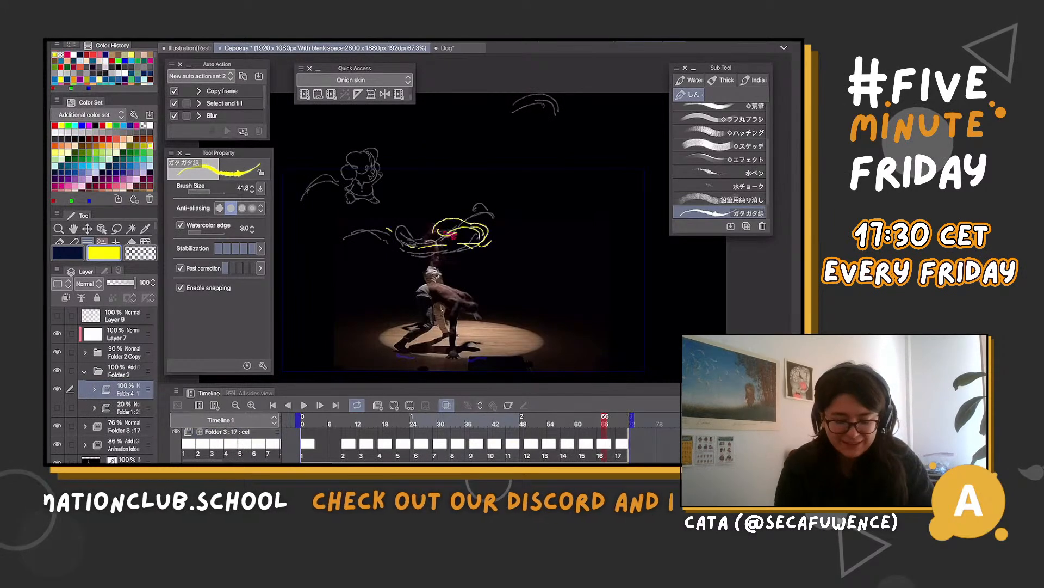
{"action": "scroll", "coordinate": [457, 435], "scroll_direction": "up", "scroll_amount": 2}
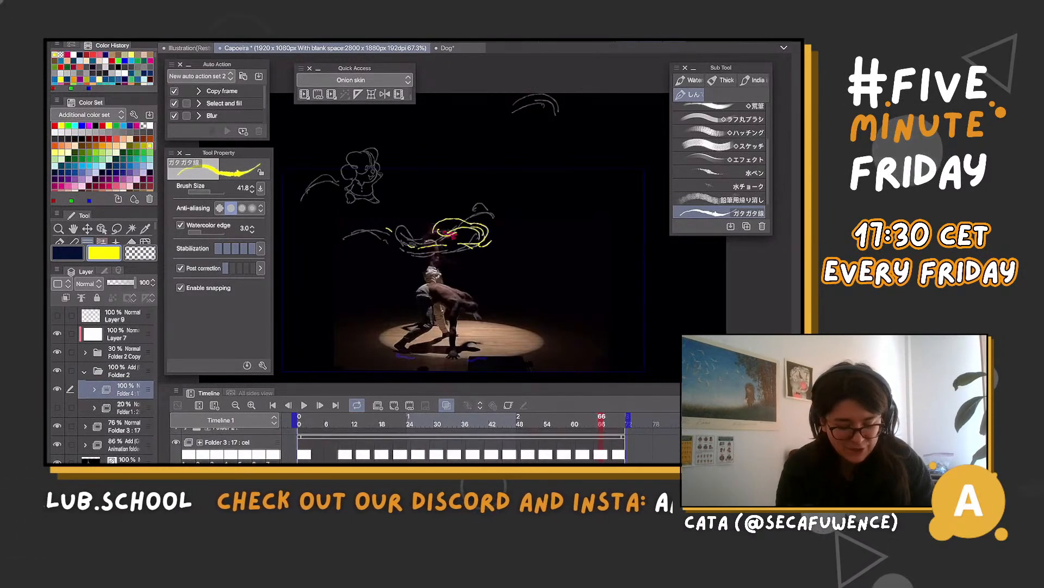
{"action": "left_click", "coordinate": [127, 408]}
{"action": "left_click", "coordinate": [128, 389]}
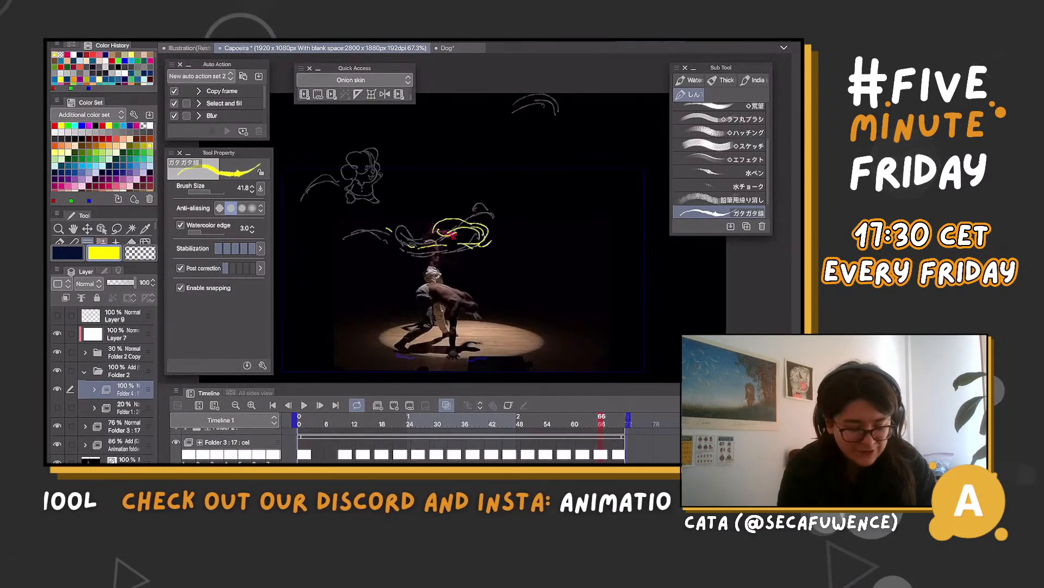
{"action": "left_click", "coordinate": [447, 405]}
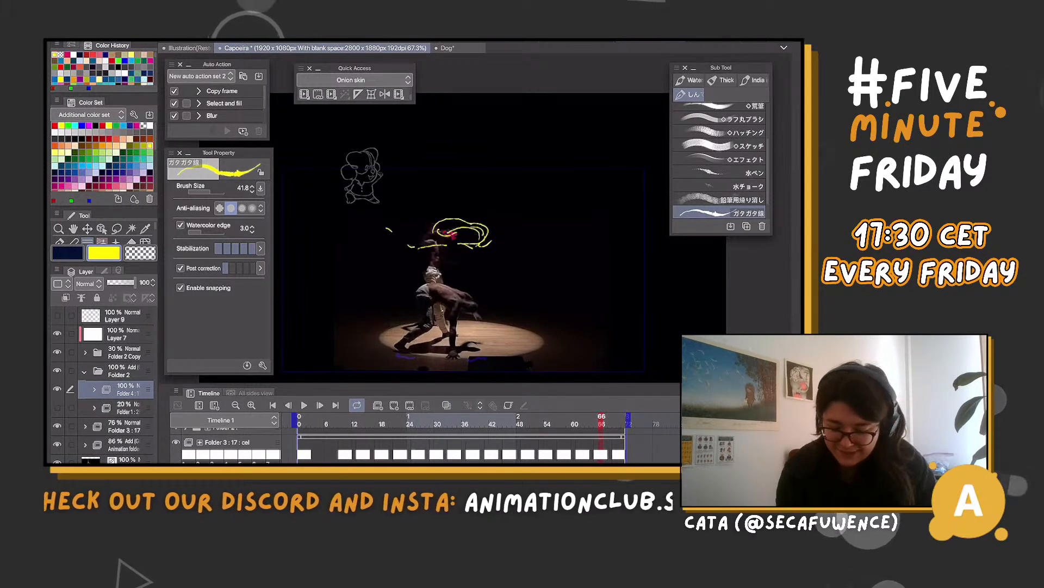
Go to frame 4 and set the opacity of Folder 3 to 52%
{"action": "left_click_drag", "start_coordinate": [601, 420], "coordinate": [317, 420]}
{"action": "left_click", "coordinate": [124, 425]}
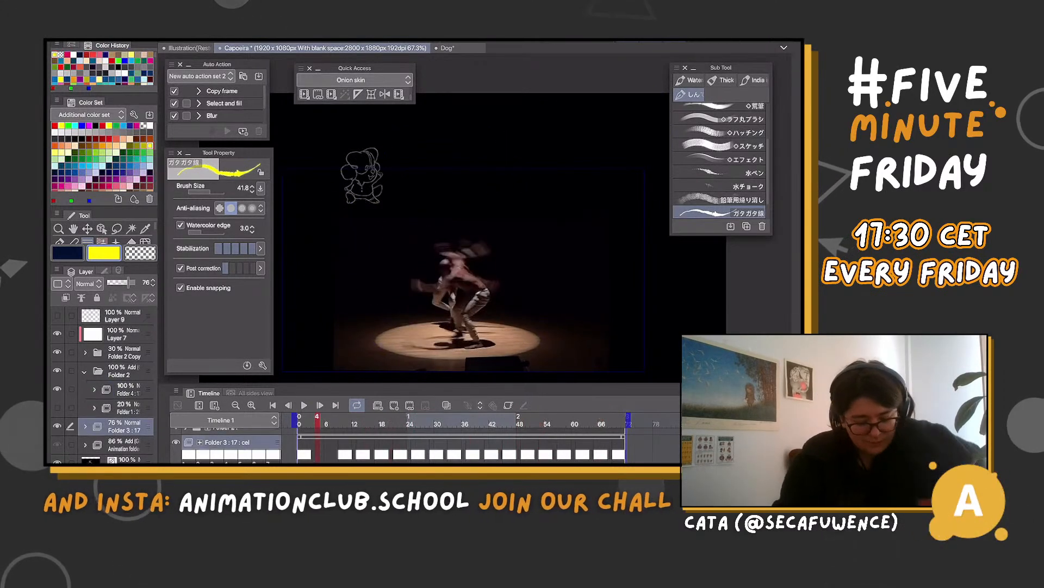
{"action": "left_click_drag", "start_coordinate": [128, 283], "coordinate": [121, 283]}
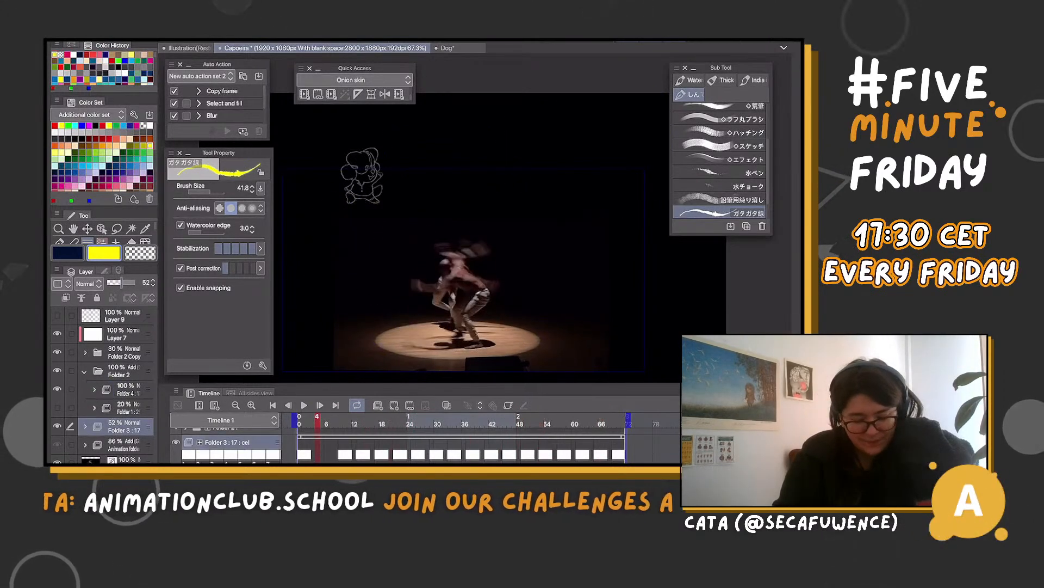
Create a new animation folder above Folder 4 inside Folder 2
{"action": "left_click", "coordinate": [127, 389]}
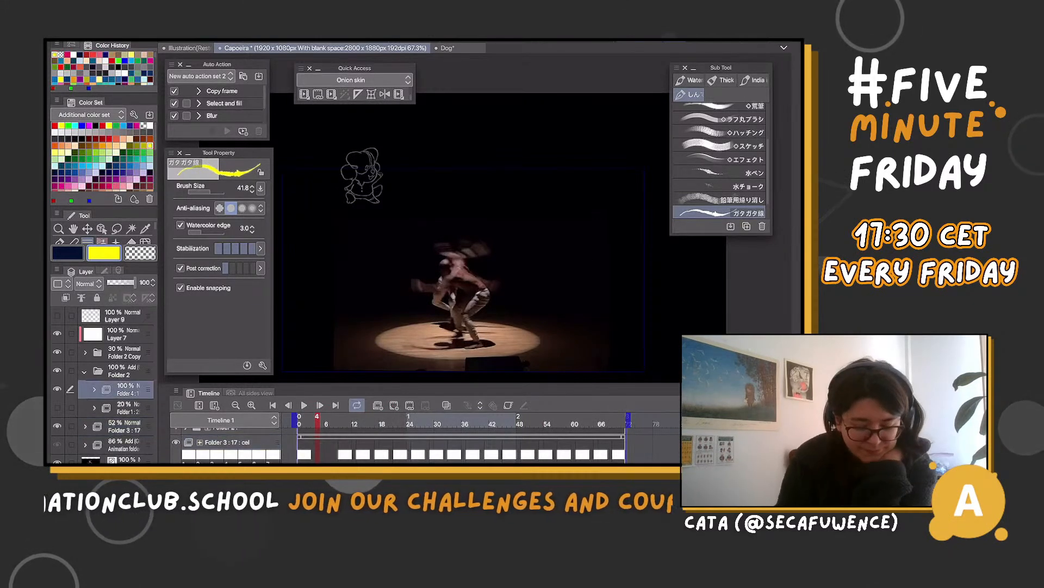
{"action": "scroll", "coordinate": [457, 446], "scroll_direction": "up", "scroll_amount": 1}
{"action": "scroll", "coordinate": [457, 446], "scroll_direction": "down", "scroll_amount": 1}
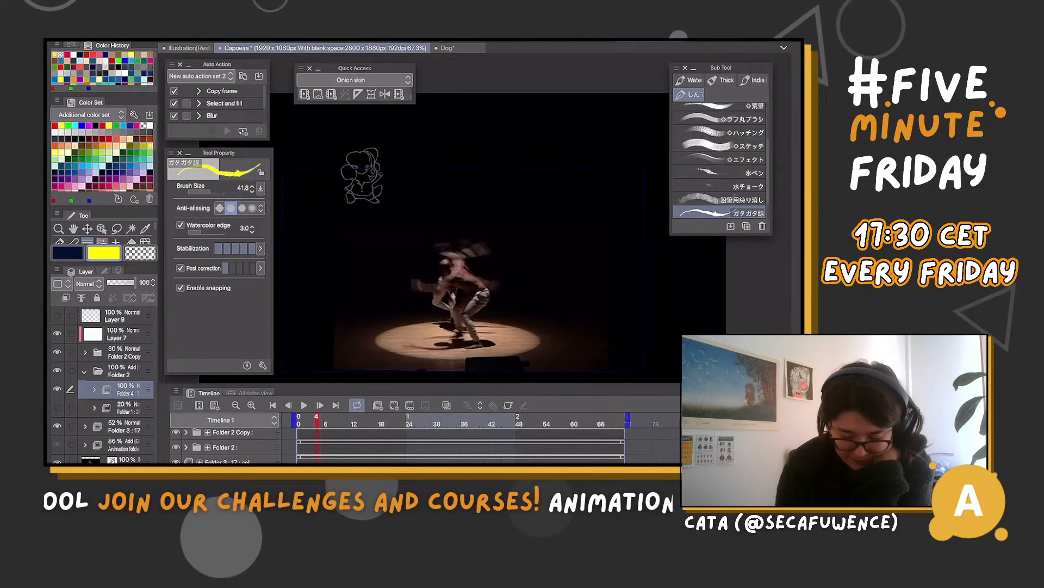
{"action": "left_click", "coordinate": [378, 405]}
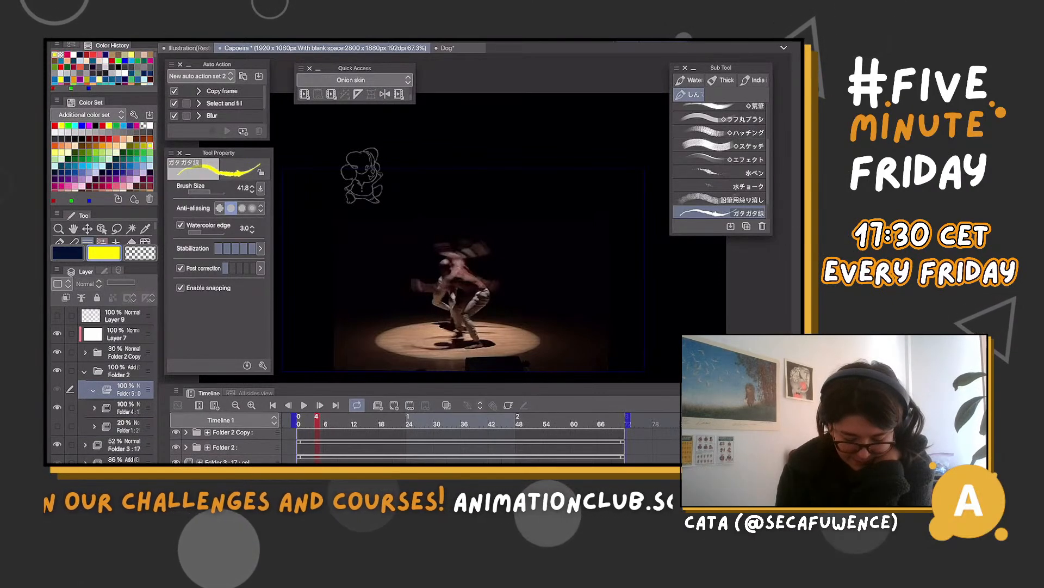
Add an empty first cel to Folder 5 at frame 0 and bring its track into view
{"action": "scroll", "coordinate": [457, 446], "scroll_direction": "down", "scroll_amount": 2}
{"action": "scroll", "coordinate": [457, 444], "scroll_direction": "up", "scroll_amount": 3}
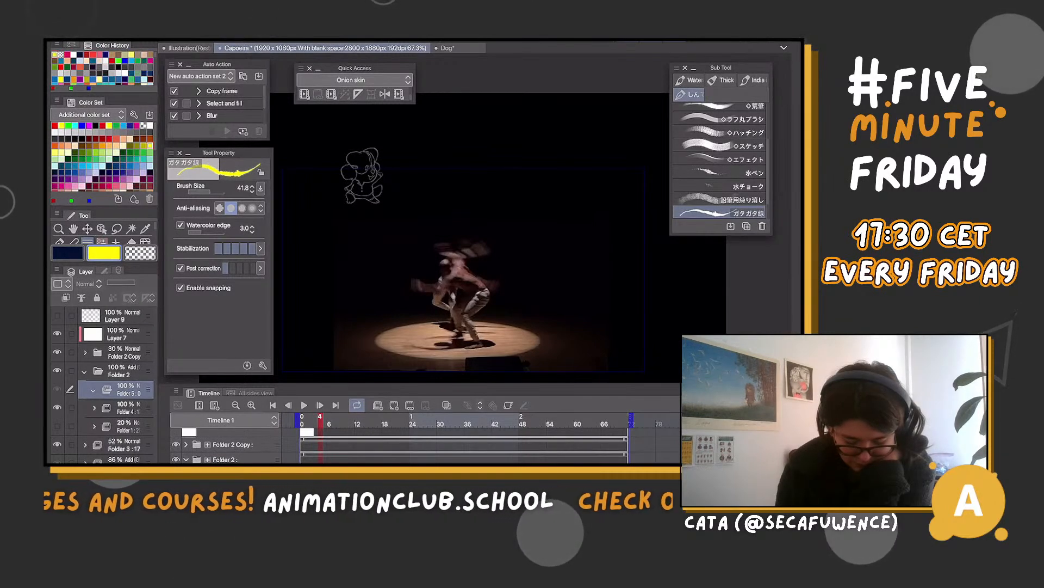
{"action": "scroll", "coordinate": [457, 443], "scroll_direction": "down", "scroll_amount": 1}
{"action": "left_click", "coordinate": [299, 423]}
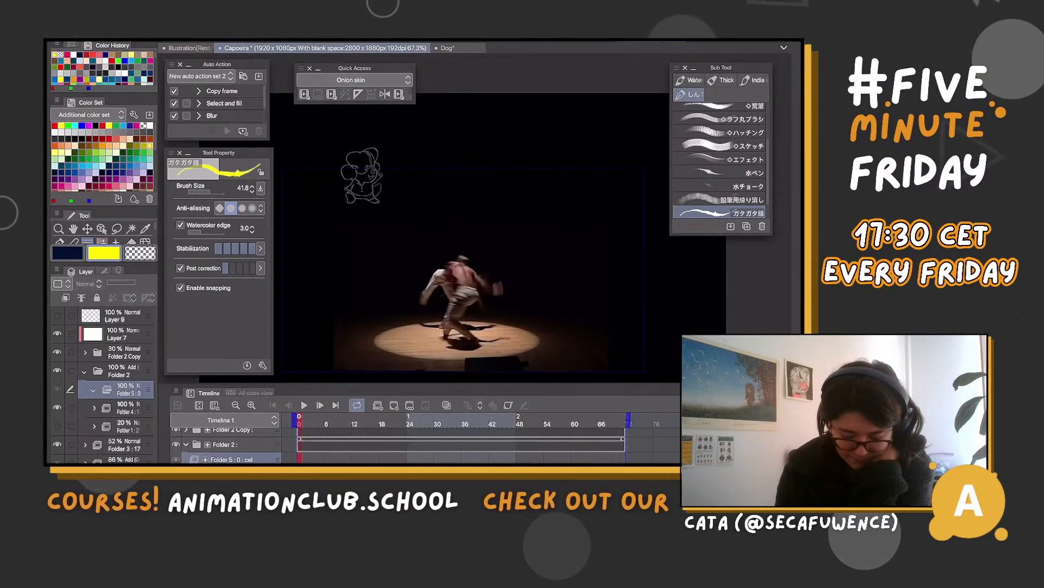
{"action": "left_click", "coordinate": [394, 405]}
{"action": "scroll", "coordinate": [457, 443], "scroll_direction": "up", "scroll_amount": 1}
{"action": "scroll", "coordinate": [457, 443], "scroll_direction": "down", "scroll_amount": 1}
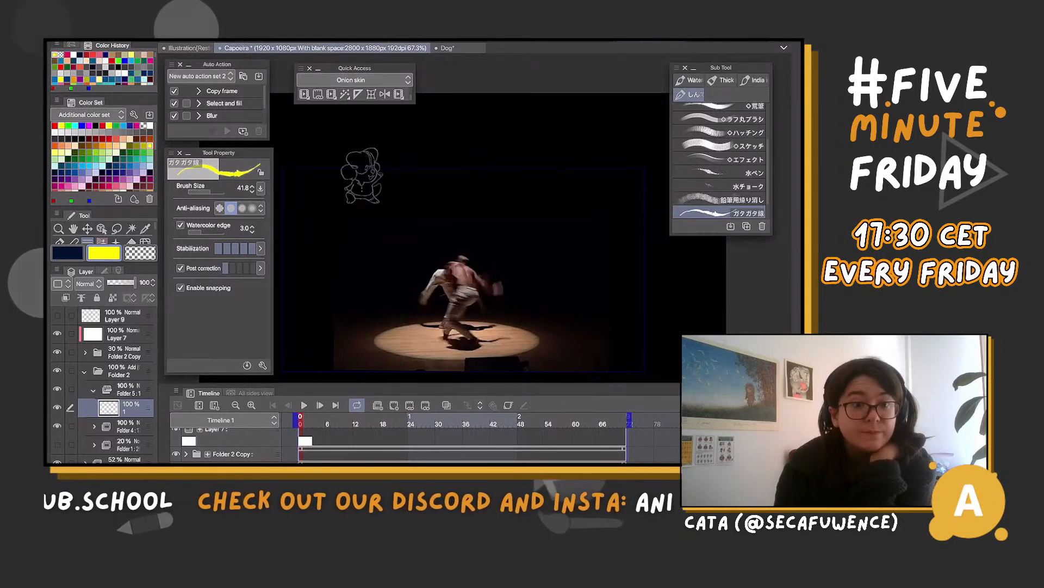
{"action": "scroll", "coordinate": [457, 443], "scroll_direction": "down", "scroll_amount": 1}
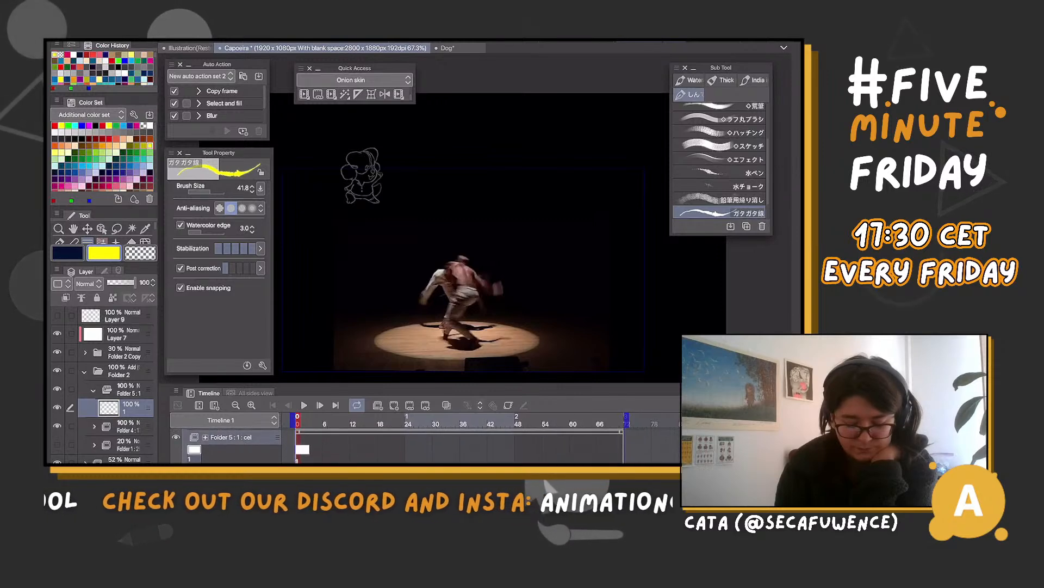
Add a second cel to Folder 5 at frame 9 and lower the opacity of Folder 4 to 36%
{"action": "key", "text": "space"}
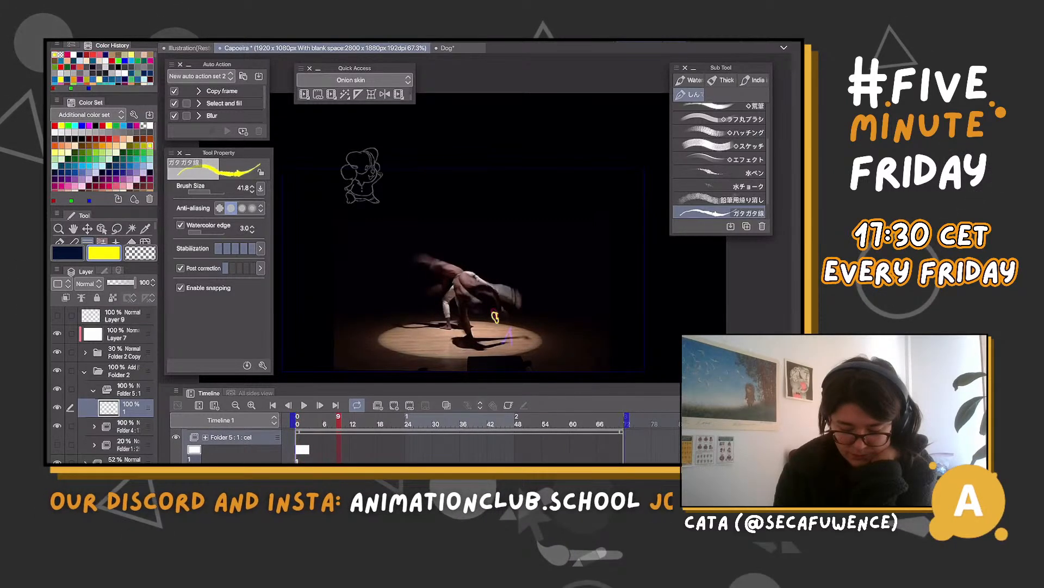
{"action": "key", "text": "alt+n"}
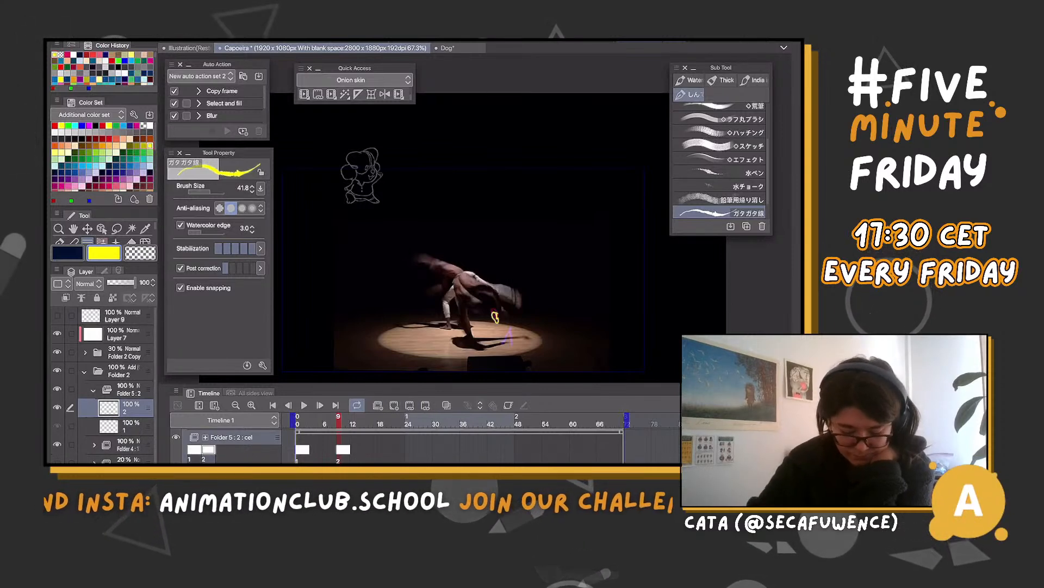
{"action": "left_click", "coordinate": [128, 445]}
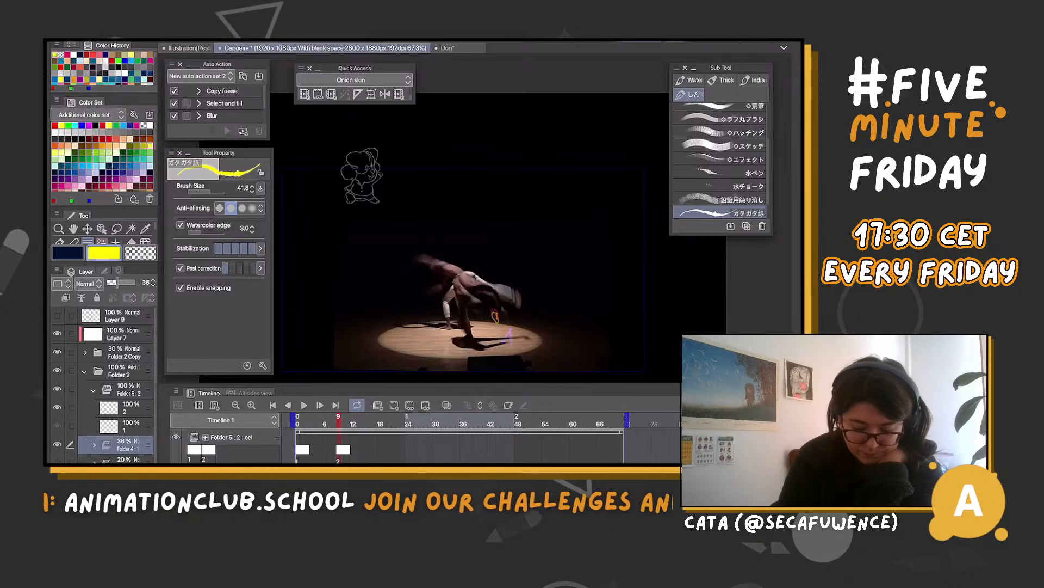
{"action": "left_click", "coordinate": [128, 426]}
{"action": "left_click", "coordinate": [128, 408]}
Undo the first yellow strokes on cel 2 and redraw them as a small star-shaped spark over the magenta mark
{"action": "scroll", "coordinate": [506, 344], "scroll_direction": "up", "scroll_amount": 6}
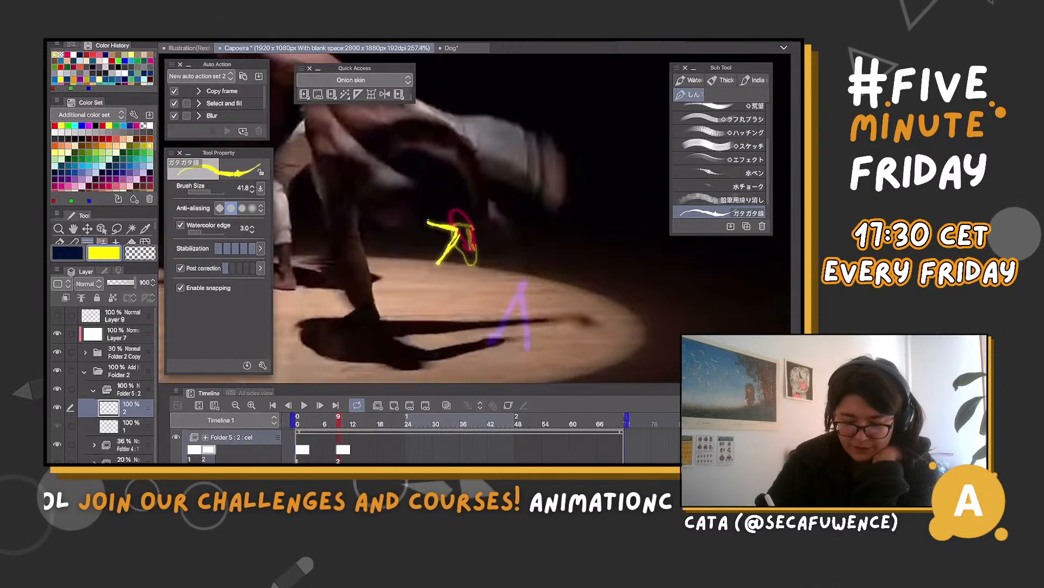
{"action": "key", "text": "ctrl+z"}
{"action": "key", "text": "ctrl+z"}
{"action": "left_click_drag", "start_coordinate": [438, 230], "coordinate": [461, 233]}
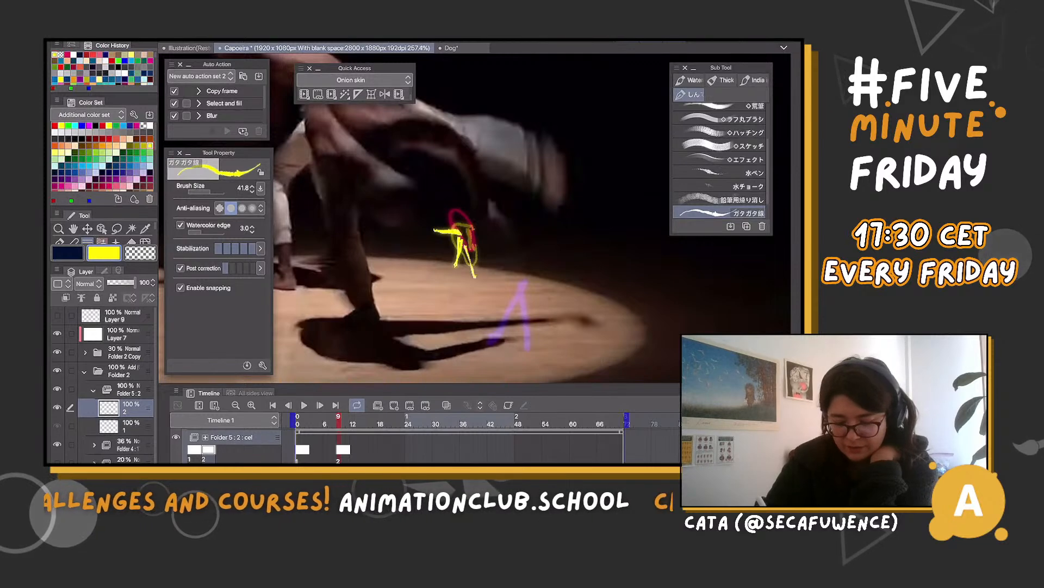
{"action": "mouse_move", "coordinate": [474, 238]}
{"action": "left_mouse_down"}
{"action": "mouse_move", "coordinate": [484, 236]}
{"action": "mouse_move", "coordinate": [463, 236]}
{"action": "left_mouse_up"}
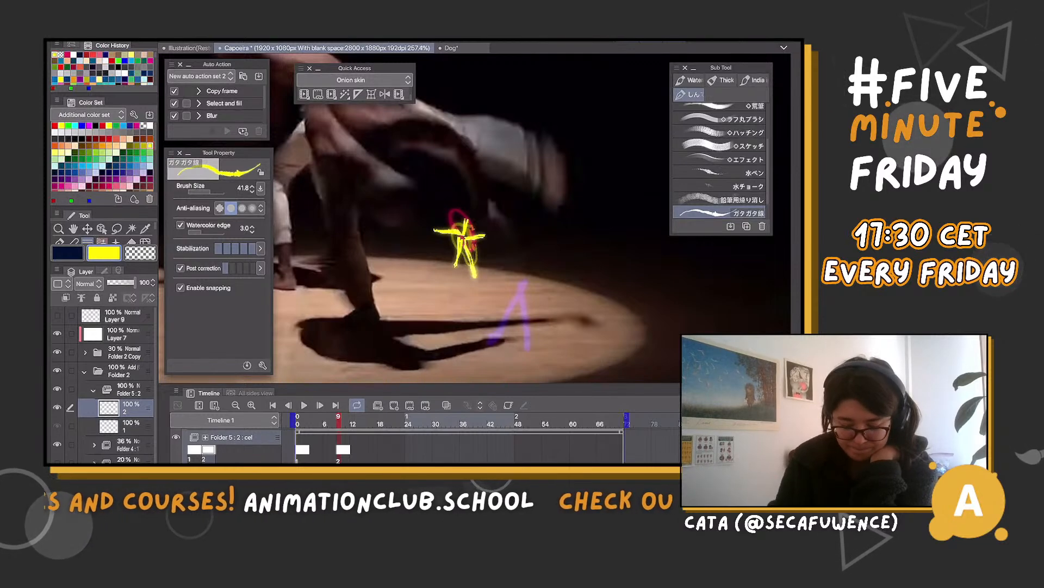
Add cel 3 to Folder 5 at frame 13 and, with onion skin on, draw a spiky yellow streak along the magenta trail
{"action": "left_click", "coordinate": [362, 420]}
{"action": "key", "text": "Left"}
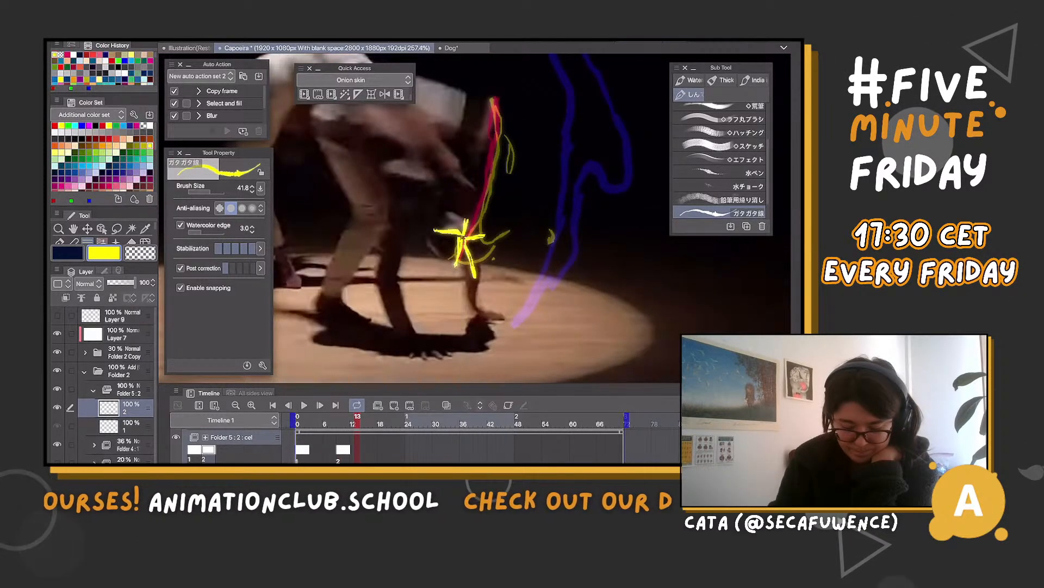
{"action": "left_click", "coordinate": [394, 406]}
{"action": "scroll", "coordinate": [473, 228], "scroll_direction": "down", "scroll_amount": 3}
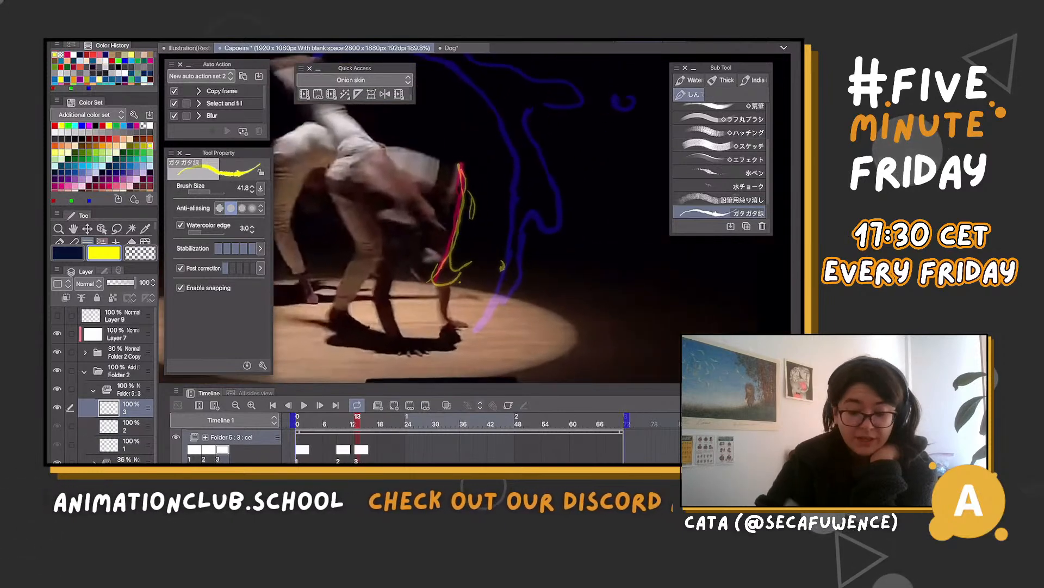
{"action": "scroll", "coordinate": [438, 297], "scroll_direction": "down", "scroll_amount": 2}
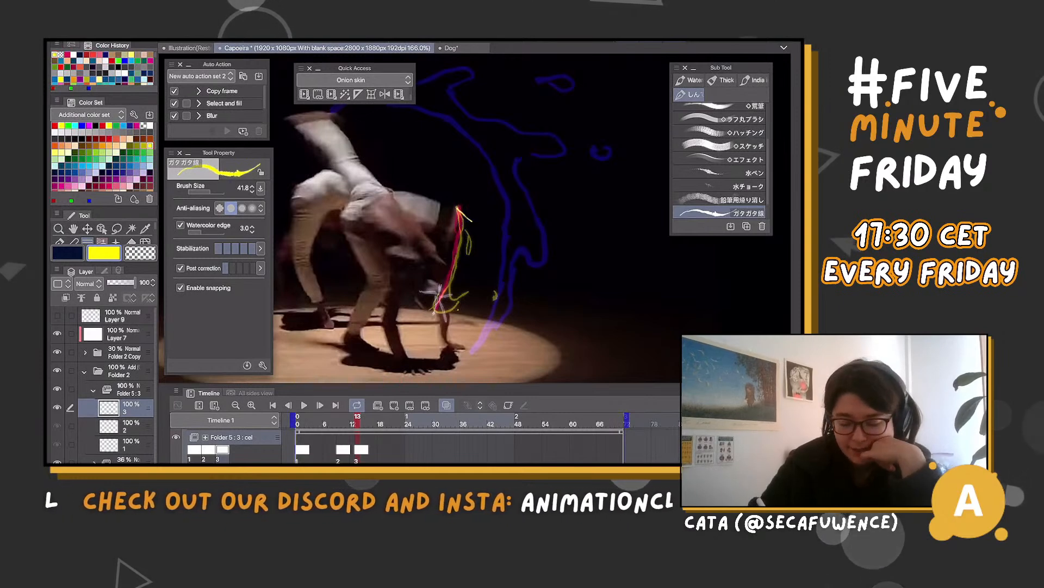
{"action": "mouse_move", "coordinate": [472, 221]}
{"action": "left_mouse_down"}
{"action": "mouse_move", "coordinate": [479, 229]}
{"action": "mouse_move", "coordinate": [449, 232]}
{"action": "left_mouse_up"}
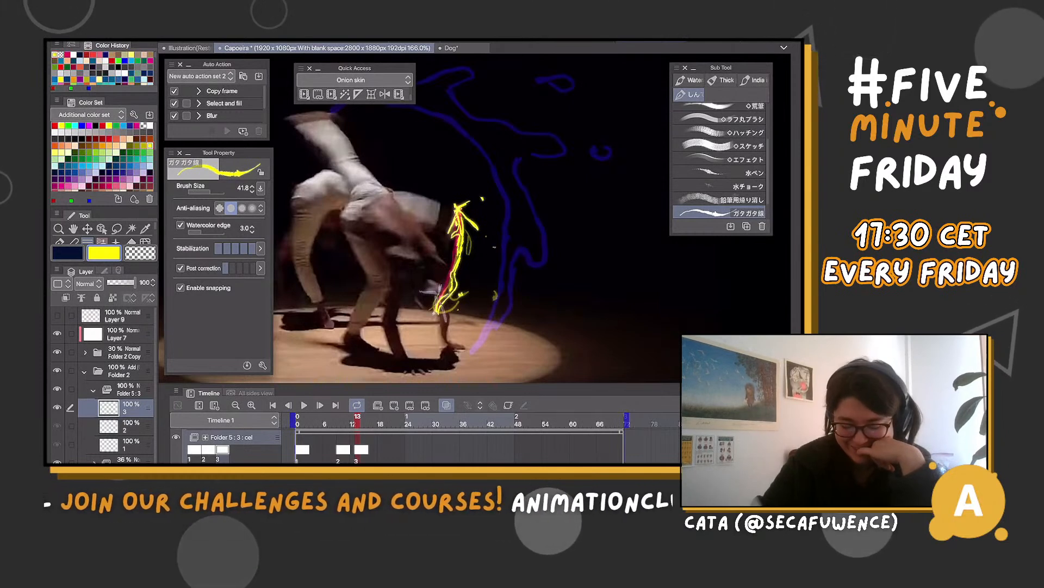
Add cel 4 to Folder 5 at frame 17 and draw a short yellow stroke near the magenta arc's end by the raised foot
{"action": "left_click", "coordinate": [375, 424]}
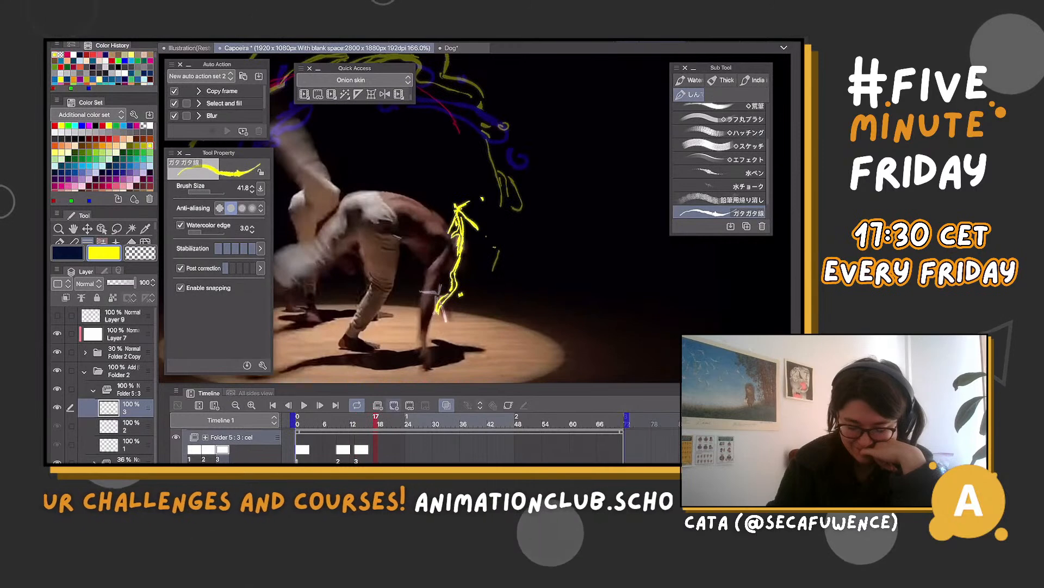
{"action": "left_click", "coordinate": [394, 406]}
{"action": "scroll", "coordinate": [473, 245], "scroll_direction": "down", "scroll_amount": 3}
{"action": "scroll", "coordinate": [435, 244], "scroll_direction": "down", "scroll_amount": 3}
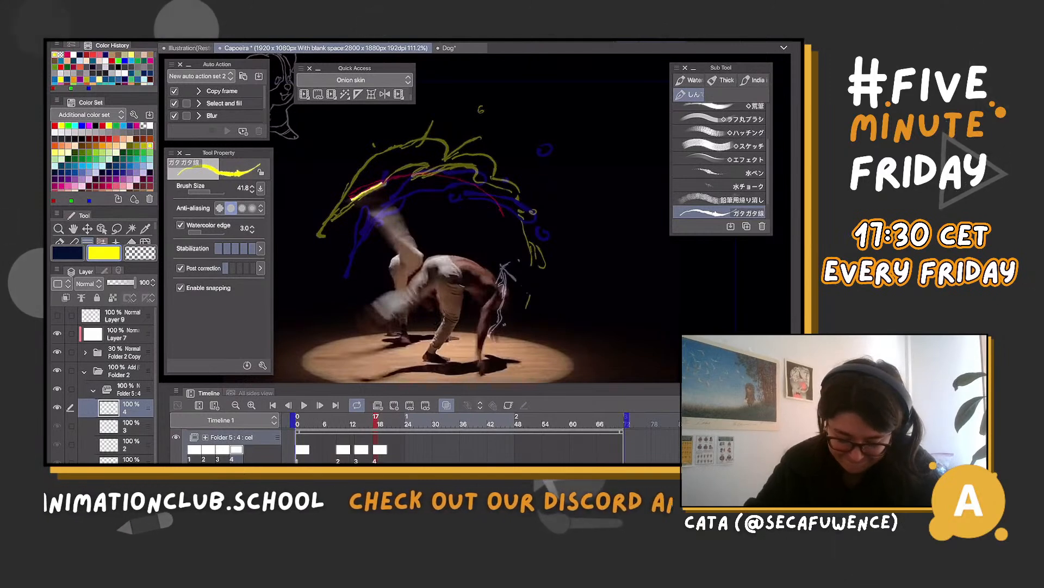
{"action": "mouse_move", "coordinate": [375, 420]}
{"action": "left_mouse_down"}
{"action": "mouse_move", "coordinate": [367, 419]}
{"action": "mouse_move", "coordinate": [389, 420]}
{"action": "mouse_move", "coordinate": [376, 419]}
{"action": "left_mouse_up"}
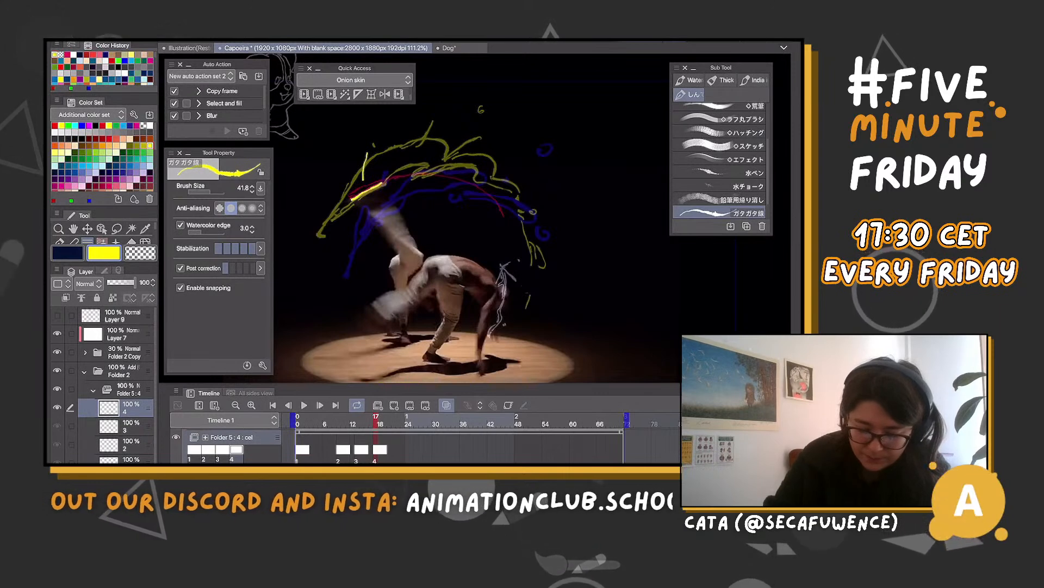
{"action": "left_click_drag", "start_coordinate": [368, 154], "coordinate": [364, 180]}
{"action": "left_click_drag", "start_coordinate": [368, 134], "coordinate": [370, 147]}
{"action": "left_click_drag", "start_coordinate": [367, 142], "coordinate": [374, 140]}
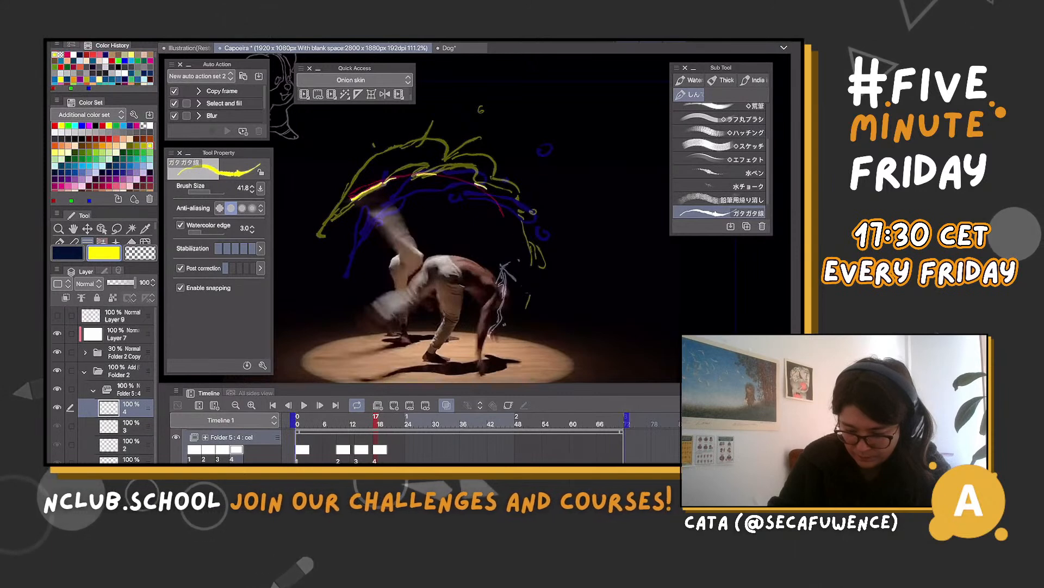
Draw the yellow arc on cel 4 along the magenta trail, over the dancer and down toward the supporting hand
{"action": "left_click_drag", "start_coordinate": [512, 216], "coordinate": [523, 242]}
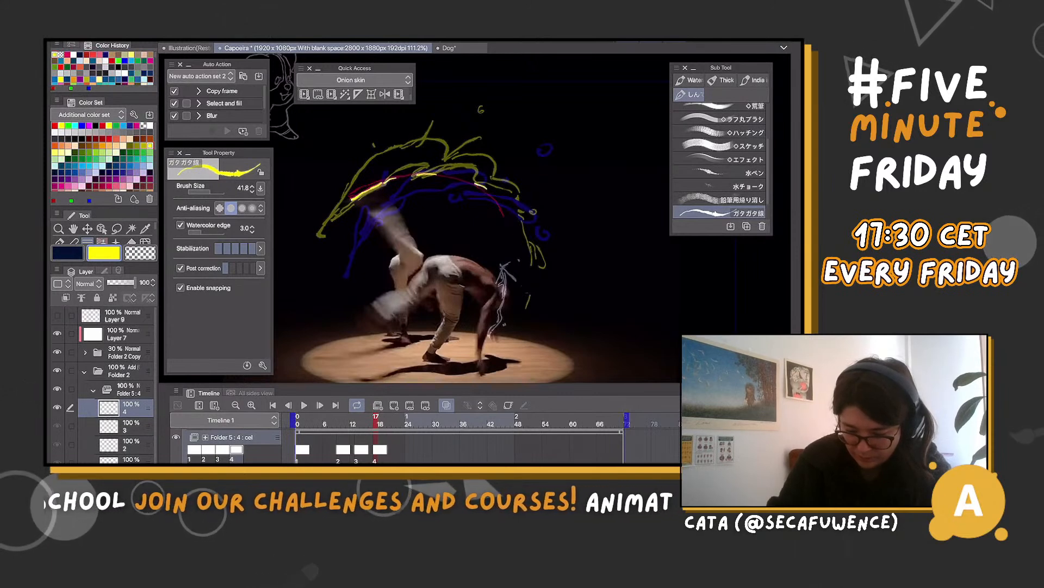
{"action": "left_click_drag", "start_coordinate": [496, 202], "coordinate": [502, 214]}
{"action": "left_click_drag", "start_coordinate": [505, 228], "coordinate": [507, 314]}
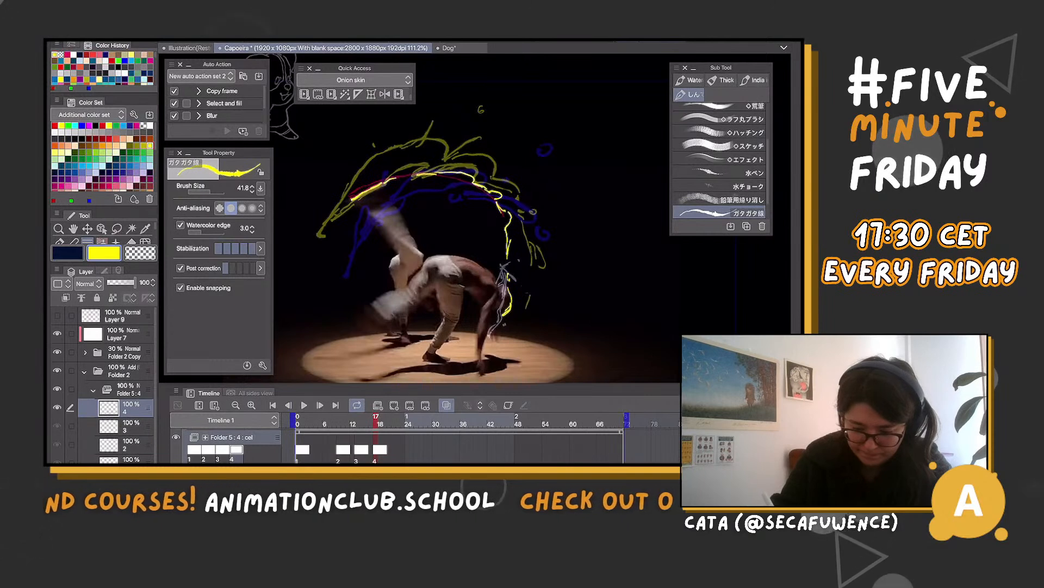
{"action": "left_click_drag", "start_coordinate": [400, 176], "coordinate": [417, 175]}
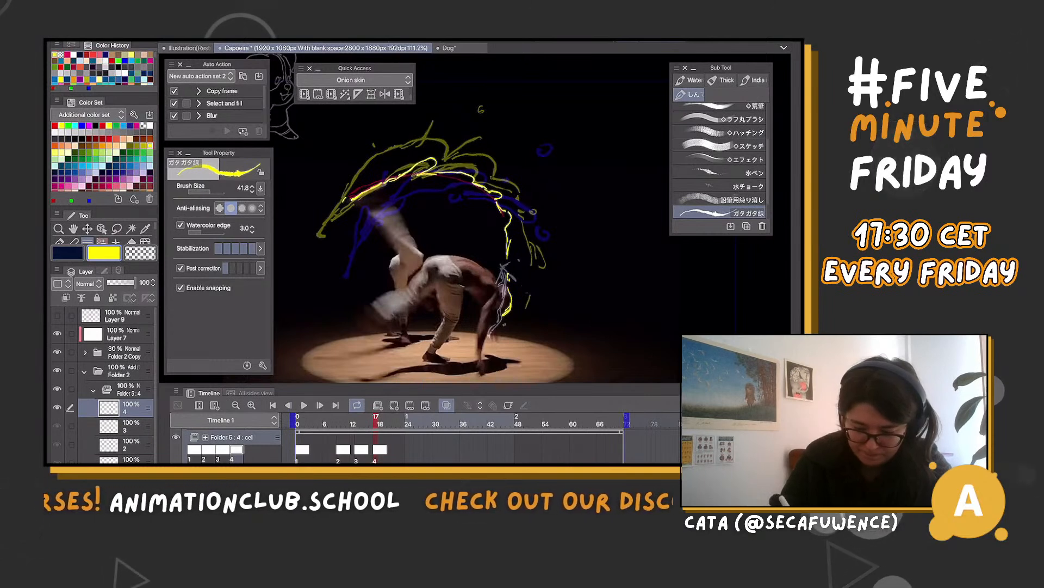
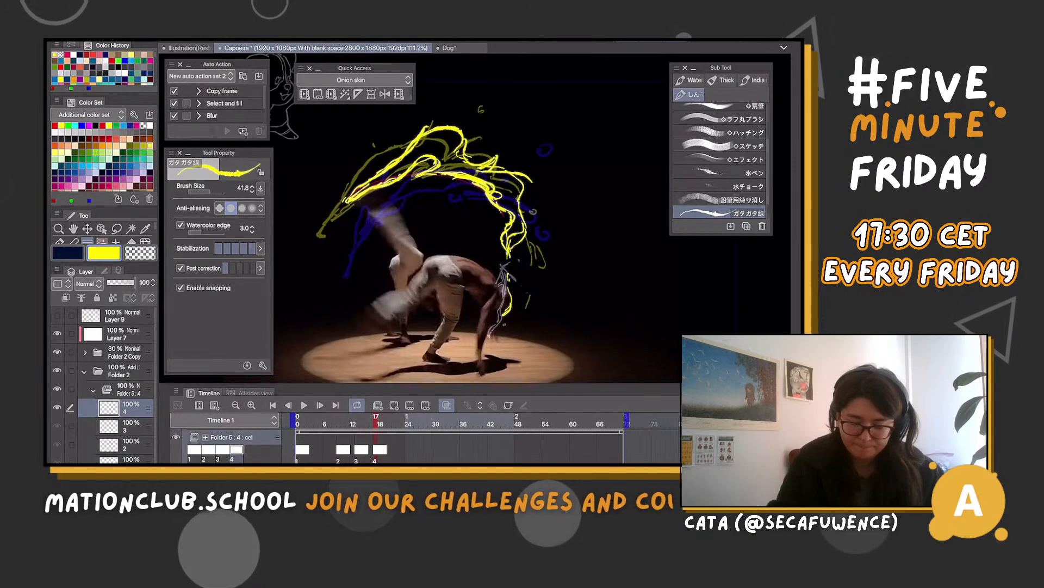
Lasso and delete small areas of cel 4's yellow arc to break up its thick parts
{"action": "key", "text": "m"}
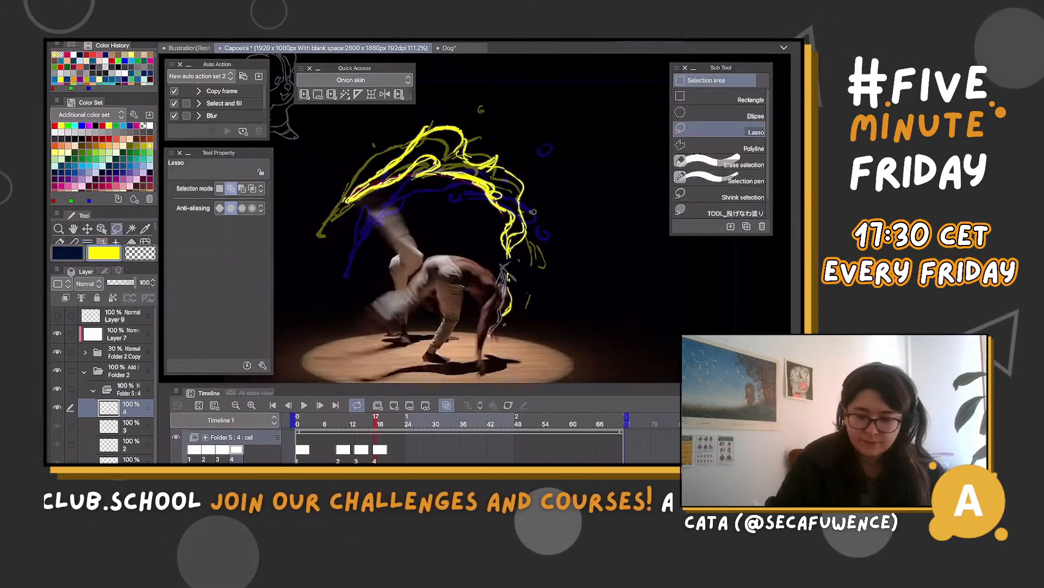
{"action": "mouse_move", "coordinate": [418, 162]}
{"action": "left_mouse_down"}
{"action": "mouse_move", "coordinate": [426, 183]}
{"action": "mouse_move", "coordinate": [423, 162]}
{"action": "left_mouse_up"}
{"action": "key", "text": "Delete"}
{"action": "key", "text": "ctrl+d"}
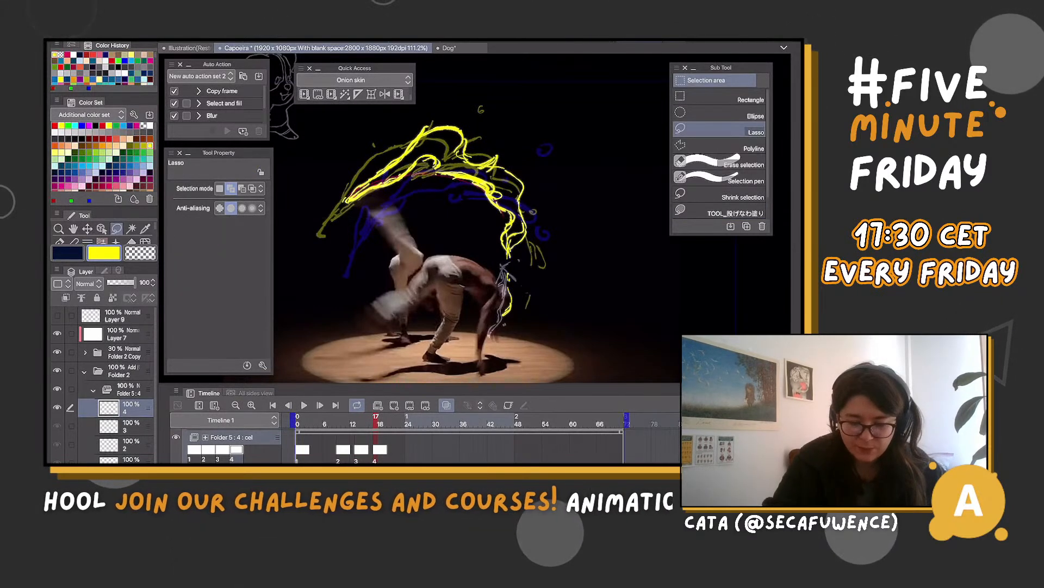
{"action": "mouse_move", "coordinate": [405, 174]}
{"action": "left_mouse_down"}
{"action": "mouse_move", "coordinate": [425, 133]}
{"action": "mouse_move", "coordinate": [509, 171]}
{"action": "mouse_move", "coordinate": [498, 193]}
{"action": "mouse_move", "coordinate": [452, 164]}
{"action": "left_mouse_up"}
{"action": "left_click", "coordinate": [373, 207]}
{"action": "key", "text": "ctrl+d"}
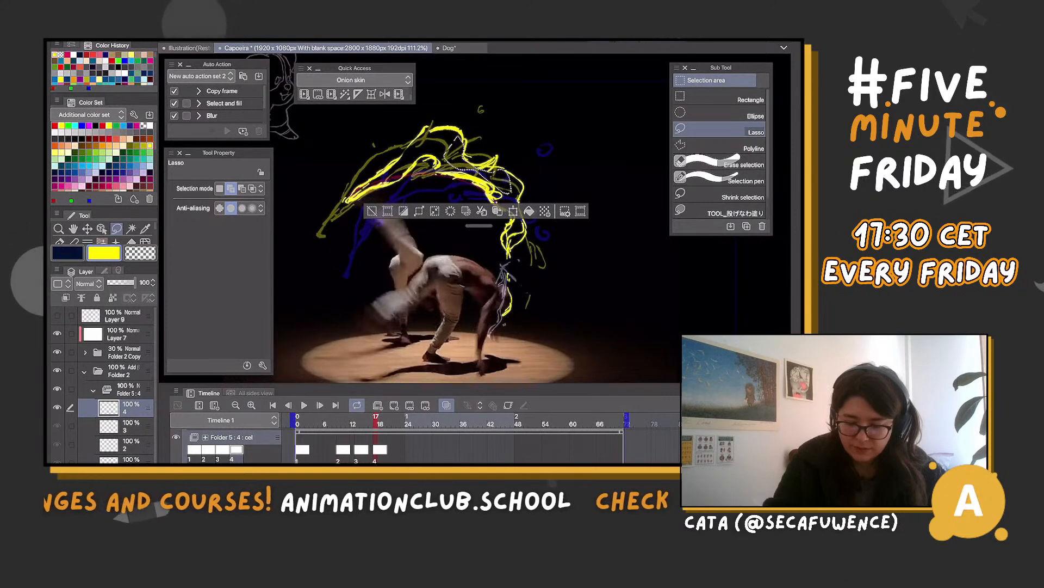
{"action": "key", "text": "ctrl+d"}
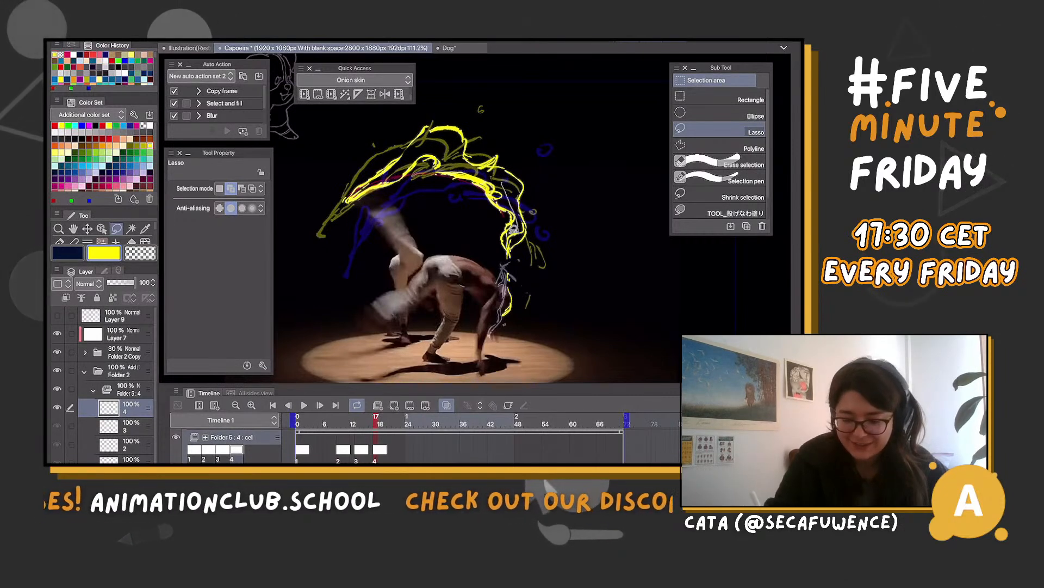
{"action": "mouse_move", "coordinate": [511, 203]}
{"action": "left_mouse_down"}
{"action": "mouse_move", "coordinate": [438, 169]}
{"action": "mouse_move", "coordinate": [509, 191]}
{"action": "left_mouse_up"}
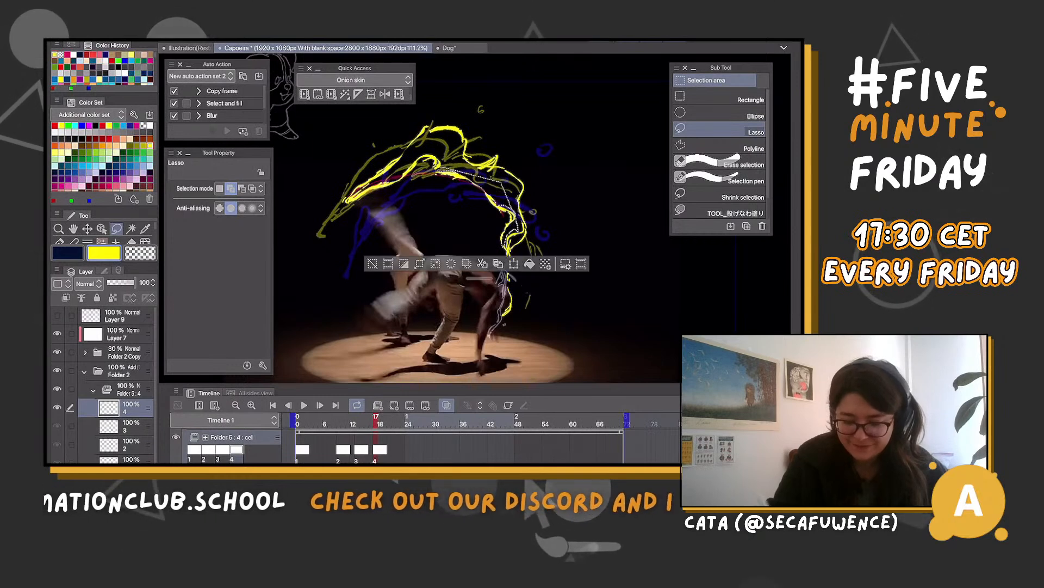
{"action": "key", "text": "ctrl+d"}
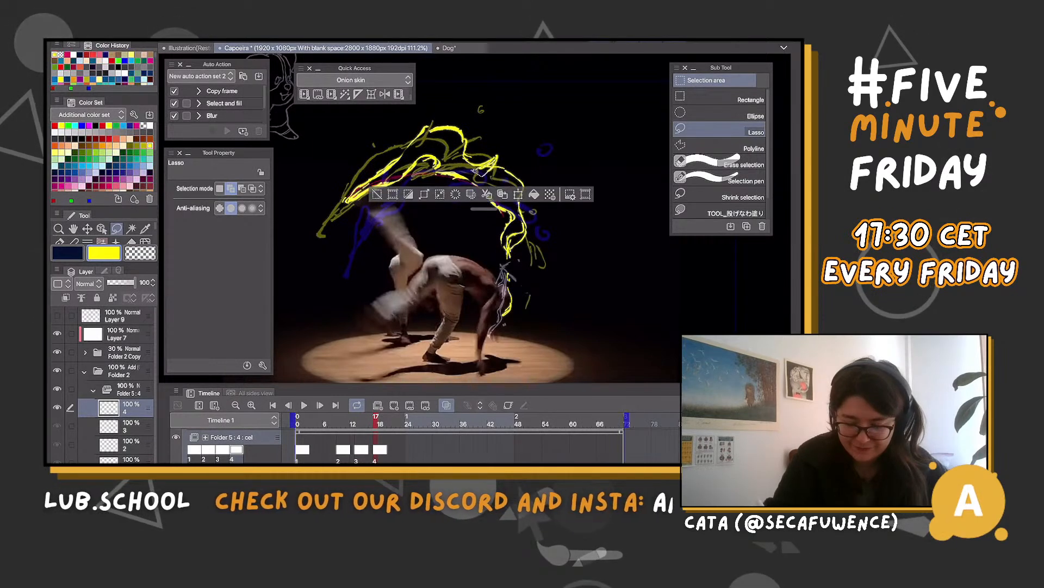
Sketch sample yellow curls and curved strokes in the empty black area beside the dancer on cel 4
{"action": "key", "text": "b"}
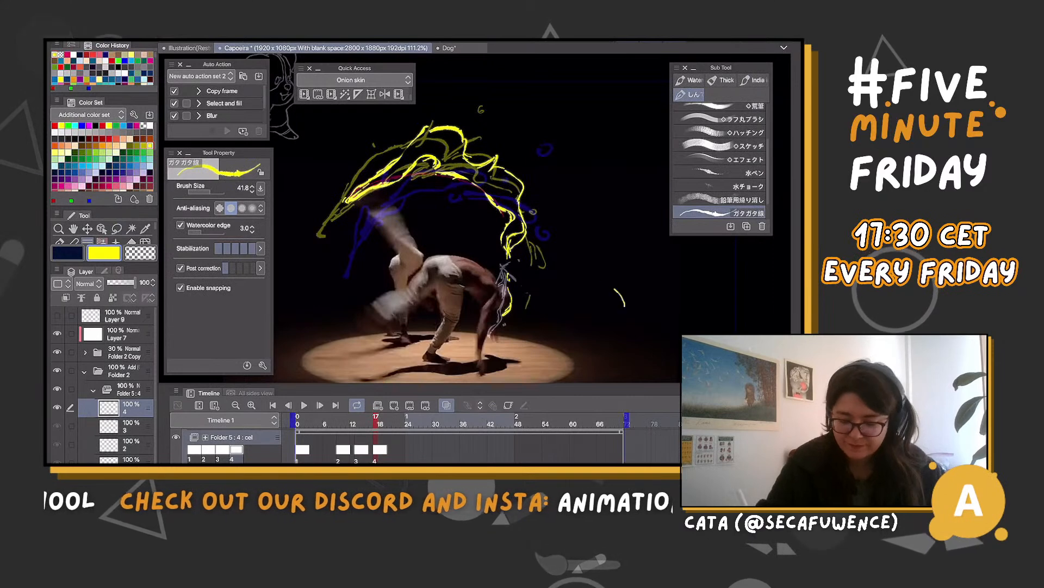
{"action": "mouse_move", "coordinate": [606, 234]}
{"action": "left_mouse_down"}
{"action": "mouse_move", "coordinate": [625, 306]}
{"action": "mouse_move", "coordinate": [625, 249]}
{"action": "left_mouse_up"}
{"action": "left_click_drag", "start_coordinate": [606, 173], "coordinate": [631, 166]}
{"action": "mouse_move", "coordinate": [627, 158]}
{"action": "left_mouse_down"}
{"action": "mouse_move", "coordinate": [657, 153]}
{"action": "mouse_move", "coordinate": [665, 187]}
{"action": "left_mouse_up"}
{"action": "left_click_drag", "start_coordinate": [657, 206], "coordinate": [646, 281]}
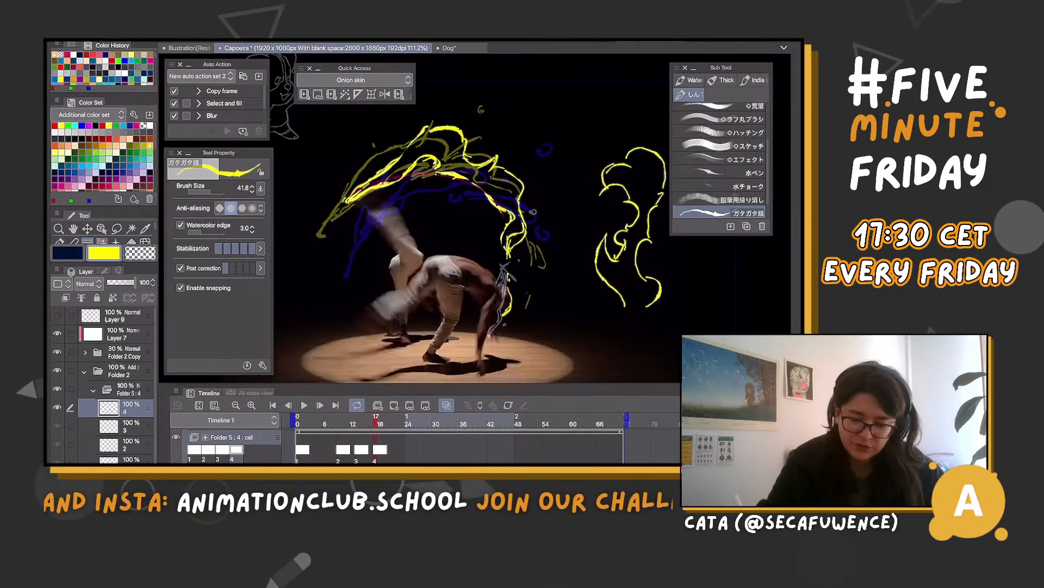
{"action": "mouse_move", "coordinate": [623, 266]}
{"action": "left_mouse_down"}
{"action": "mouse_move", "coordinate": [598, 278]}
{"action": "mouse_move", "coordinate": [603, 299]}
{"action": "mouse_move", "coordinate": [627, 304]}
{"action": "left_mouse_up"}
{"action": "left_click_drag", "start_coordinate": [638, 147], "coordinate": [657, 128]}
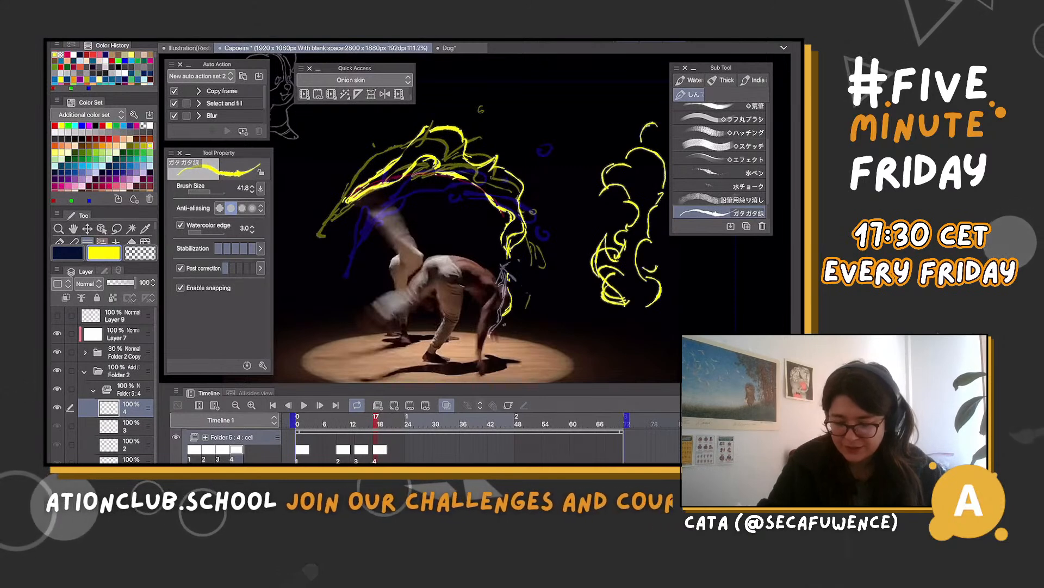
Undo all the sample curl strokes beside the dancer
{"action": "key", "text": "ctrl+z"}
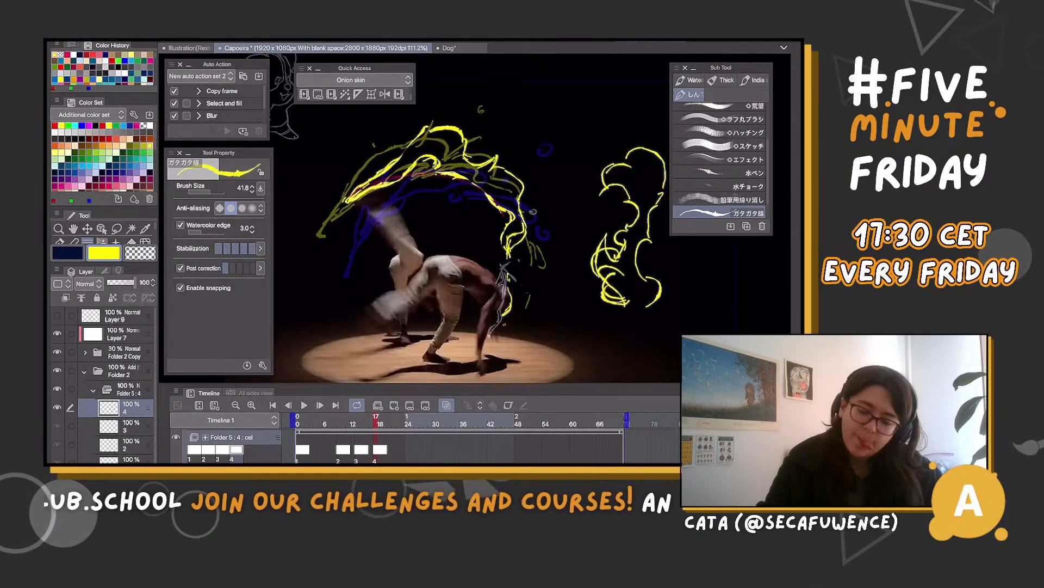
{"action": "key", "text": "ctrl+z"}
{"action": "key", "text": "ctrl+z"}
{"action": "key", "text": "ctrl+z"}
{"action": "key", "text": "ctrl+z"}
{"action": "key", "text": "ctrl+z"}
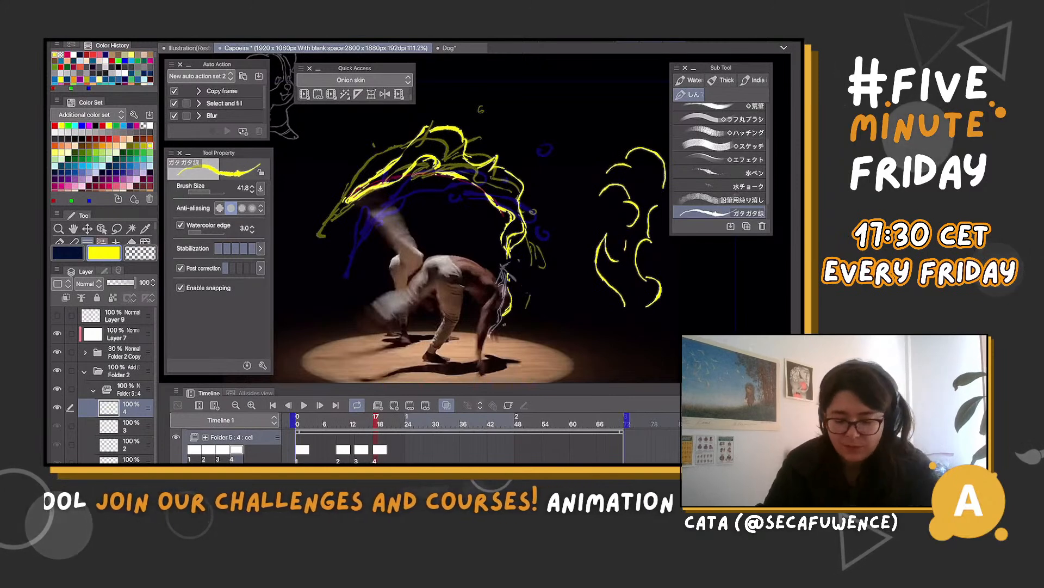
{"action": "key", "text": "ctrl+z"}
{"action": "key", "text": "ctrl+z"}
{"action": "key", "text": "ctrl+z"}
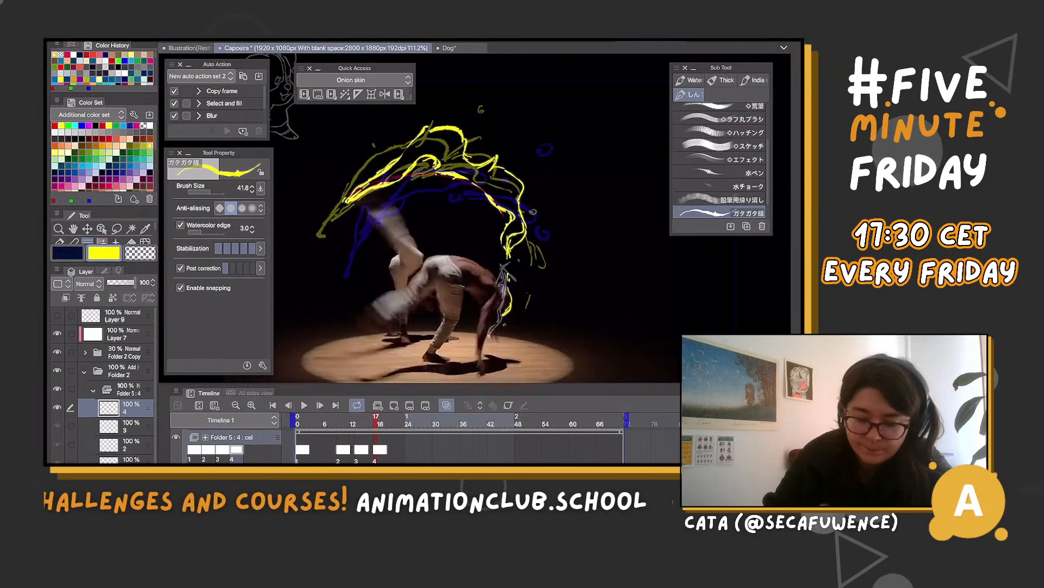
Clear cel 4 and redraw its yellow arc along the magenta trail with a spiky upper edge, a curled end and small droplets
{"action": "key", "text": "Delete"}
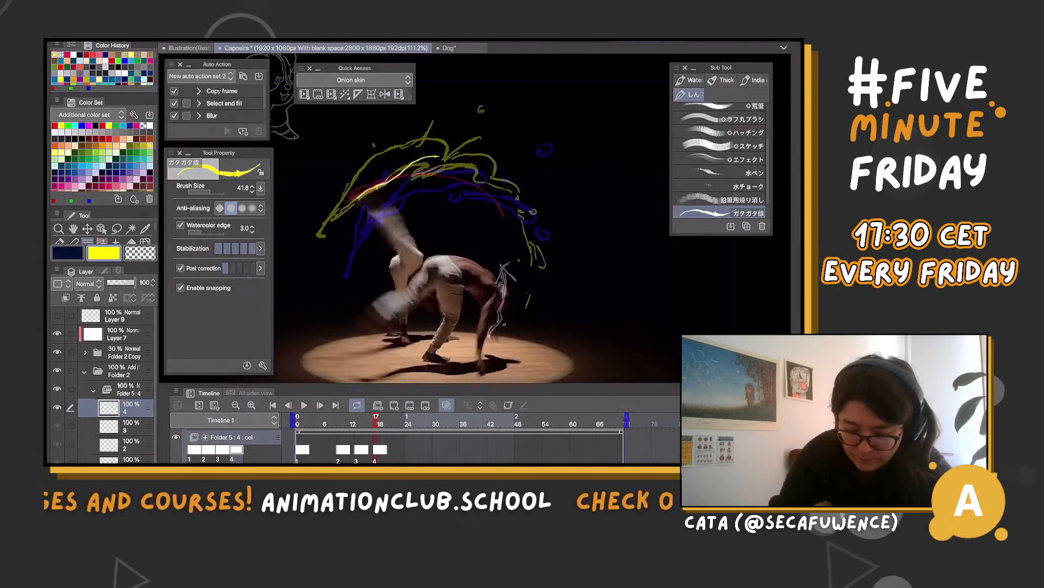
{"action": "key", "text": "ctrl+z"}
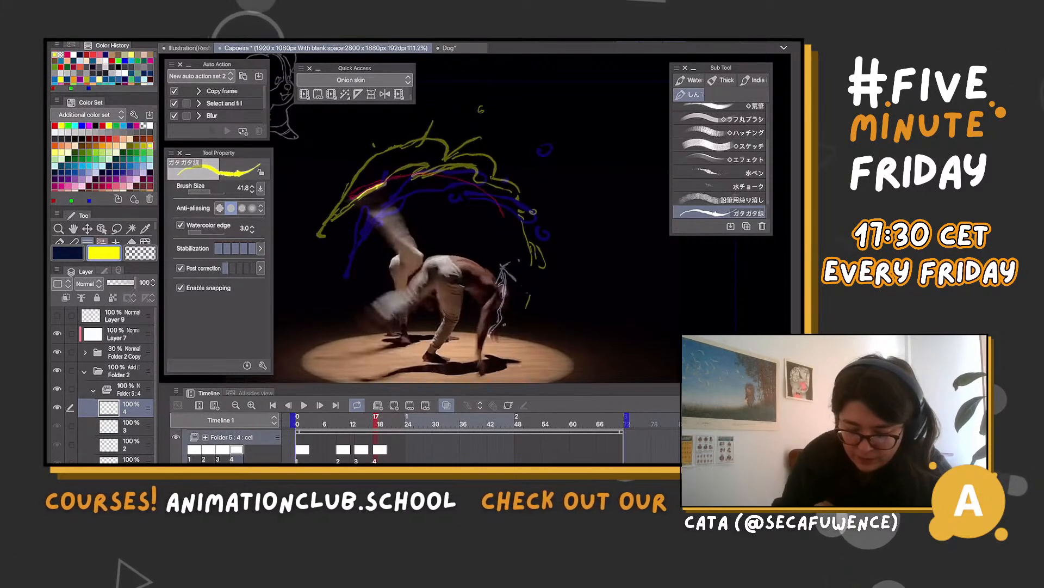
{"action": "mouse_move", "coordinate": [384, 185]}
{"action": "left_mouse_down"}
{"action": "mouse_move", "coordinate": [430, 169]}
{"action": "mouse_move", "coordinate": [450, 174]}
{"action": "left_mouse_up"}
{"action": "mouse_move", "coordinate": [355, 195]}
{"action": "left_mouse_down"}
{"action": "mouse_move", "coordinate": [453, 139]}
{"action": "mouse_move", "coordinate": [497, 174]}
{"action": "mouse_move", "coordinate": [453, 179]}
{"action": "mouse_move", "coordinate": [490, 196]}
{"action": "left_mouse_up"}
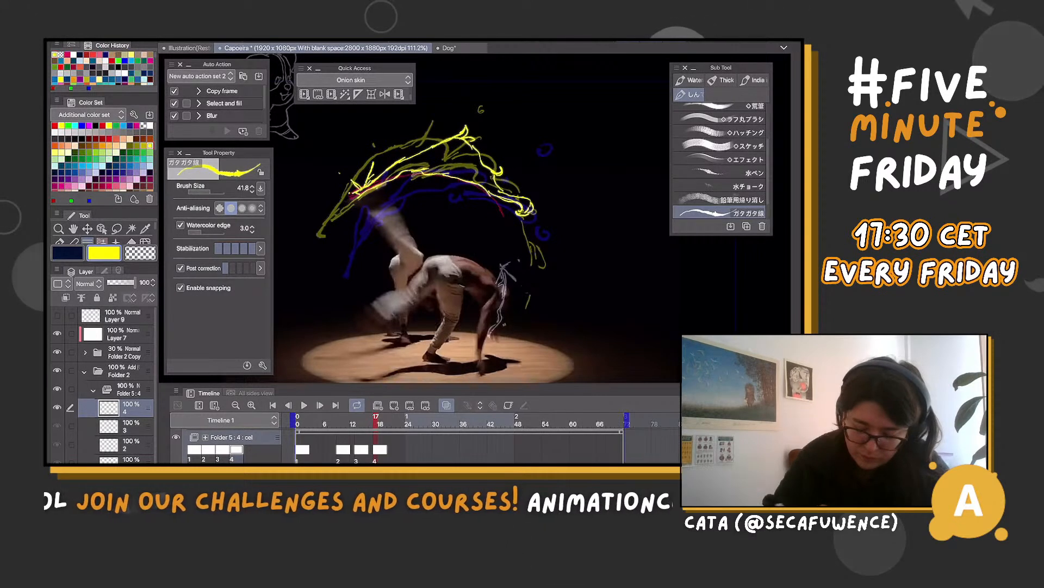
{"action": "left_click_drag", "start_coordinate": [518, 168], "coordinate": [523, 167]}
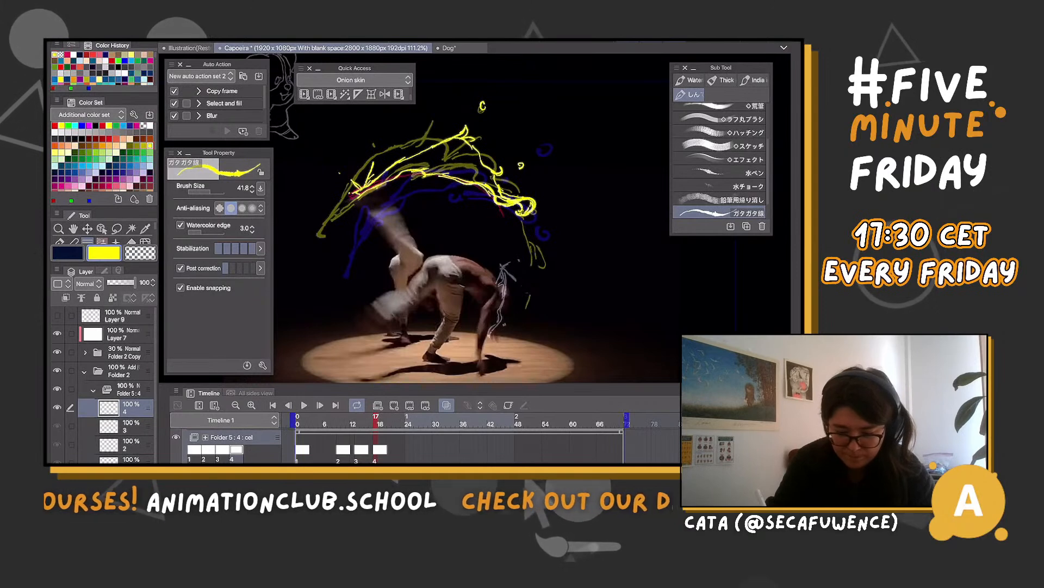
Refine cel 4's arc by alternating transparent and yellow strokes, extending its tail downward and adding small marks near the dancer's shoulder
{"action": "key", "text": "c"}
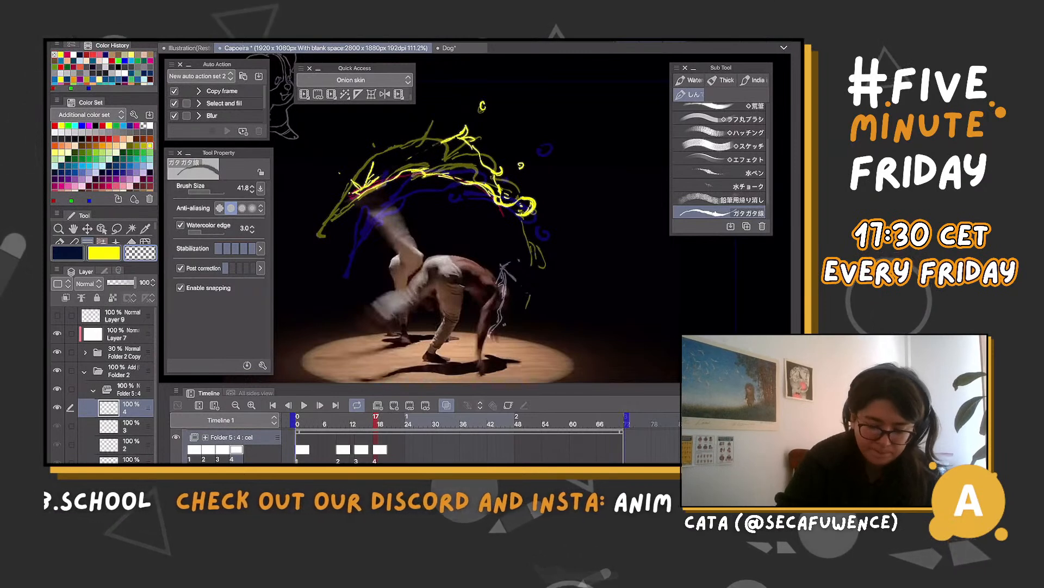
{"action": "key", "text": "c"}
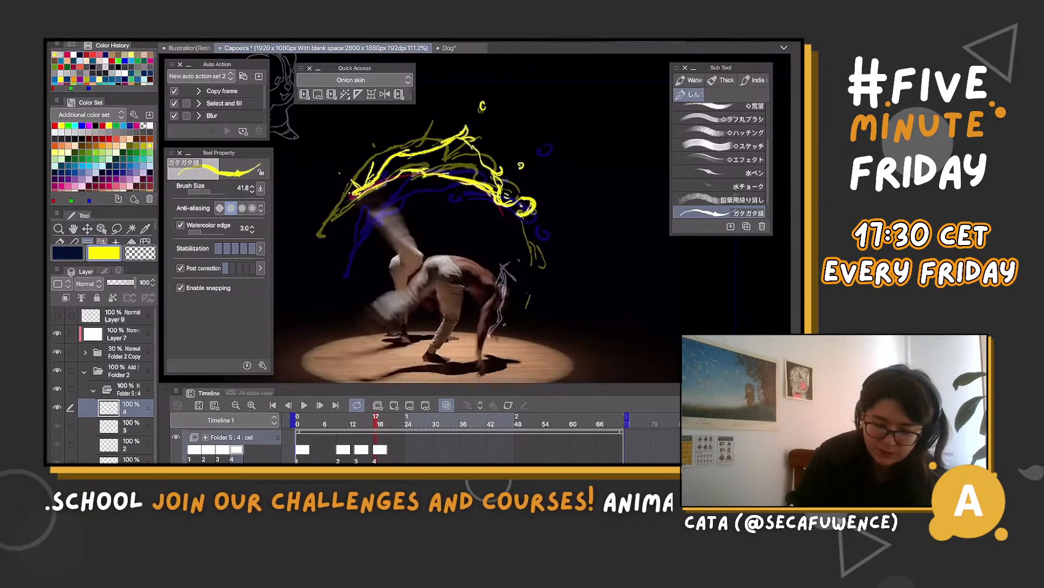
{"action": "key", "text": "c"}
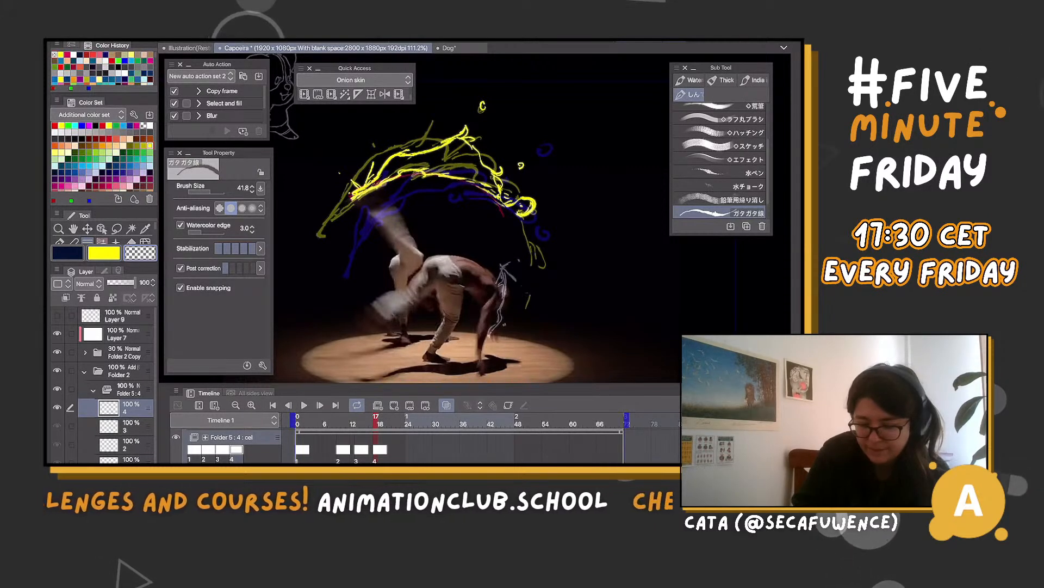
{"action": "key", "text": "c"}
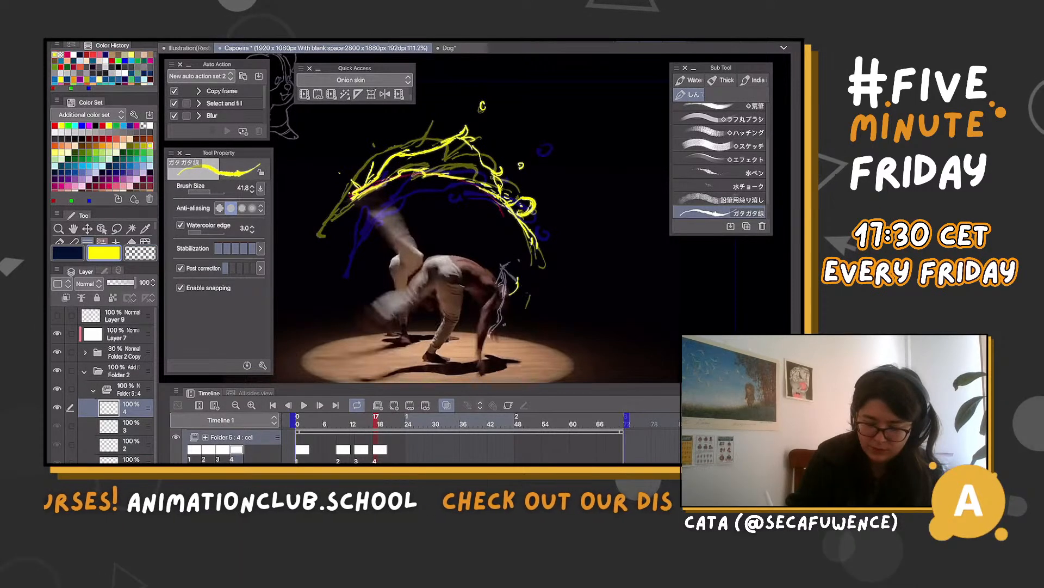
{"action": "left_click_drag", "start_coordinate": [518, 277], "coordinate": [510, 295]}
{"action": "left_click_drag", "start_coordinate": [510, 256], "coordinate": [517, 258]}
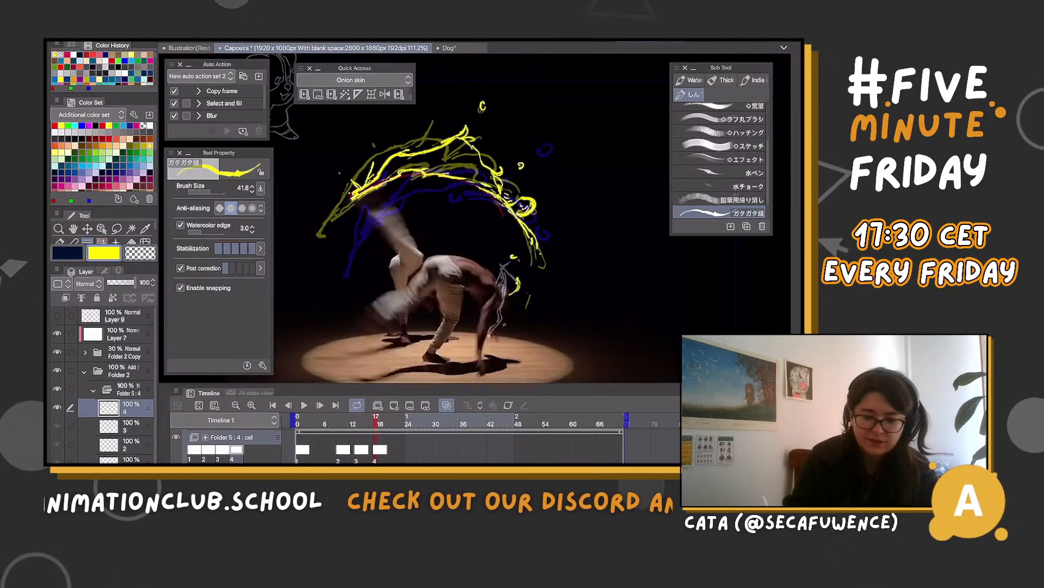
Add cel 5 to Folder 5 at frame 21 and draw the yellow arc from the foot up over the dancers with a star spark
{"action": "left_click_drag", "start_coordinate": [474, 218], "coordinate": [512, 235]}
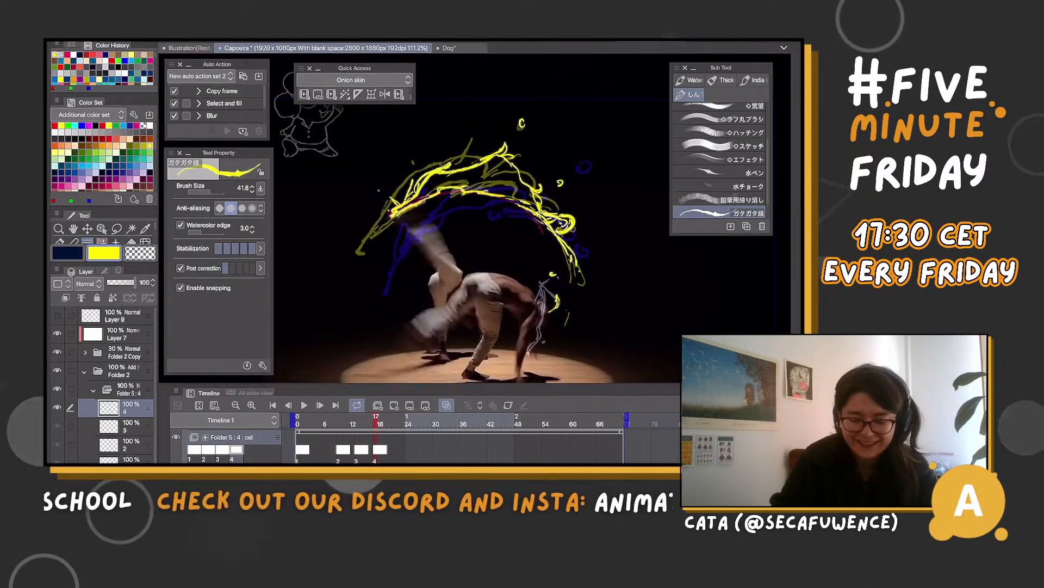
{"action": "left_click", "coordinate": [398, 422]}
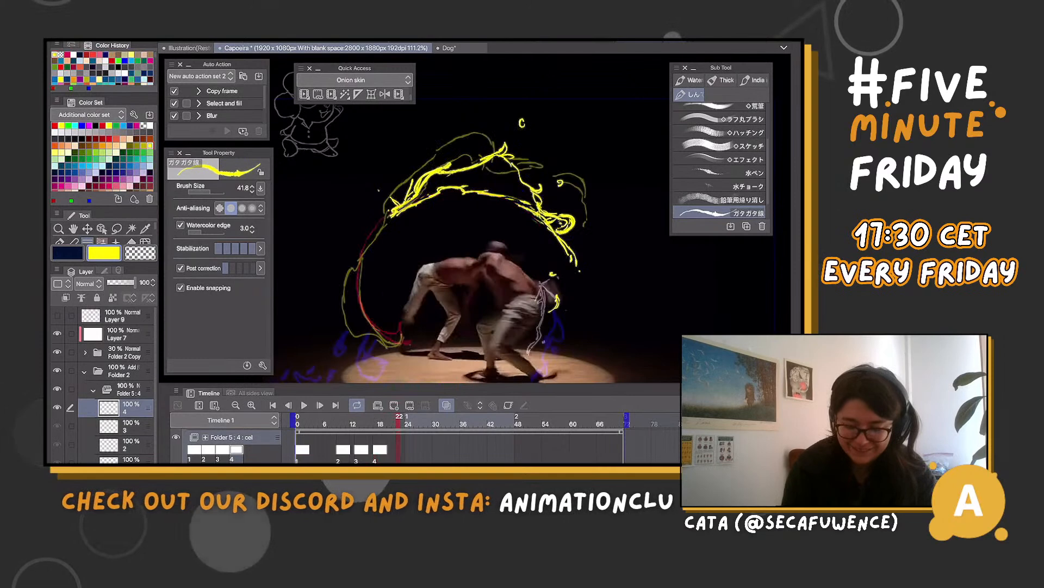
{"action": "left_click", "coordinate": [394, 422]}
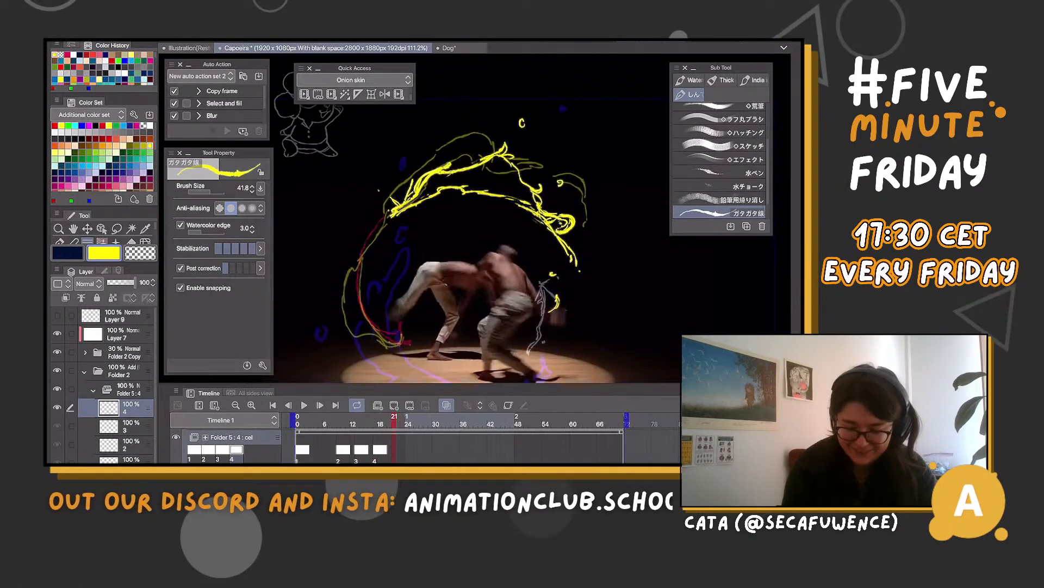
{"action": "left_click", "coordinate": [394, 405]}
{"action": "scroll", "coordinate": [502, 254], "scroll_direction": "down", "scroll_amount": 3}
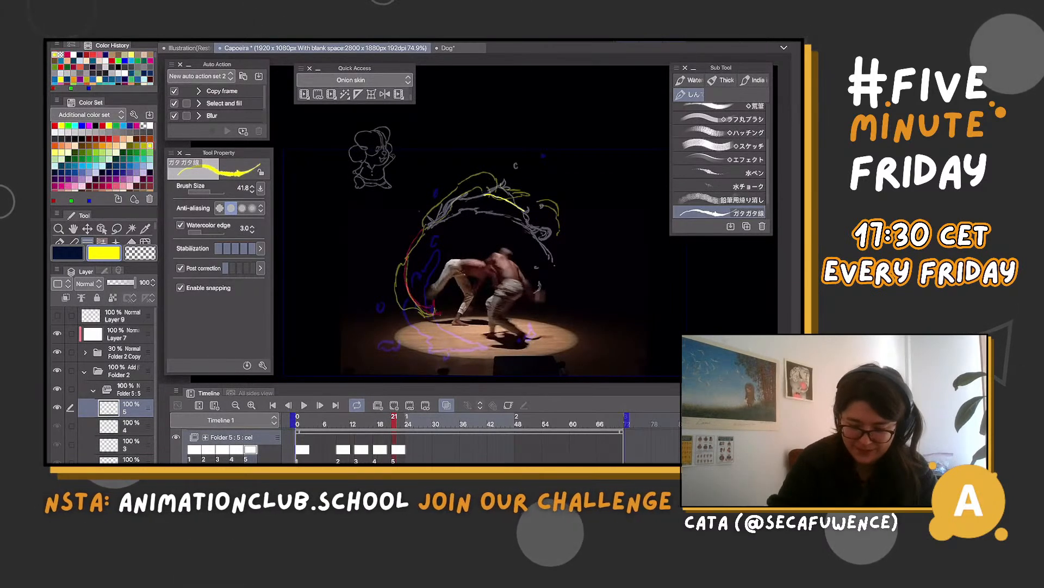
{"action": "mouse_move", "coordinate": [430, 225]}
{"action": "left_mouse_down"}
{"action": "mouse_move", "coordinate": [467, 193]}
{"action": "mouse_move", "coordinate": [526, 211]}
{"action": "left_mouse_up"}
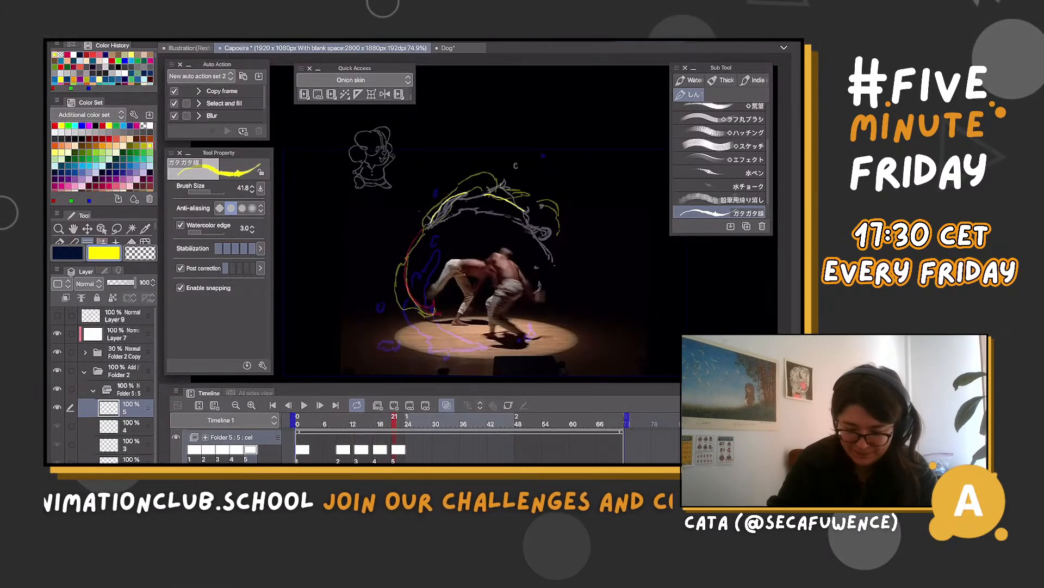
{"action": "left_click_drag", "start_coordinate": [409, 289], "coordinate": [437, 316]}
{"action": "left_click_drag", "start_coordinate": [392, 268], "coordinate": [416, 244]}
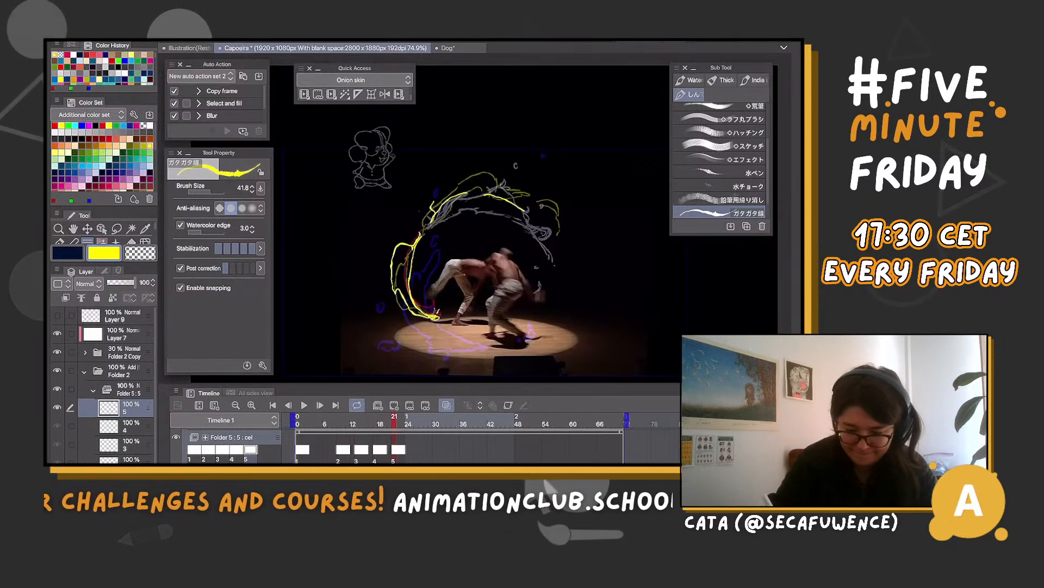
{"action": "mouse_move", "coordinate": [469, 172]}
{"action": "left_mouse_down"}
{"action": "mouse_move", "coordinate": [515, 186]}
{"action": "mouse_move", "coordinate": [549, 230]}
{"action": "left_mouse_up"}
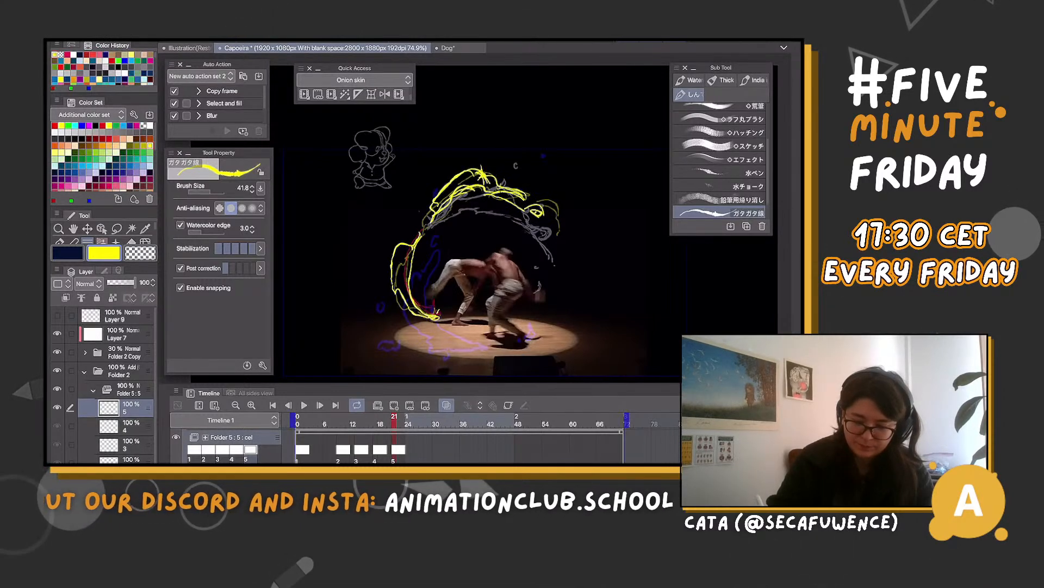
Sketch sample rows of scalloped yellow bumps beside the dancers on cel 5 and undo them
{"action": "scroll", "coordinate": [528, 232], "scroll_direction": "up", "scroll_amount": 3}
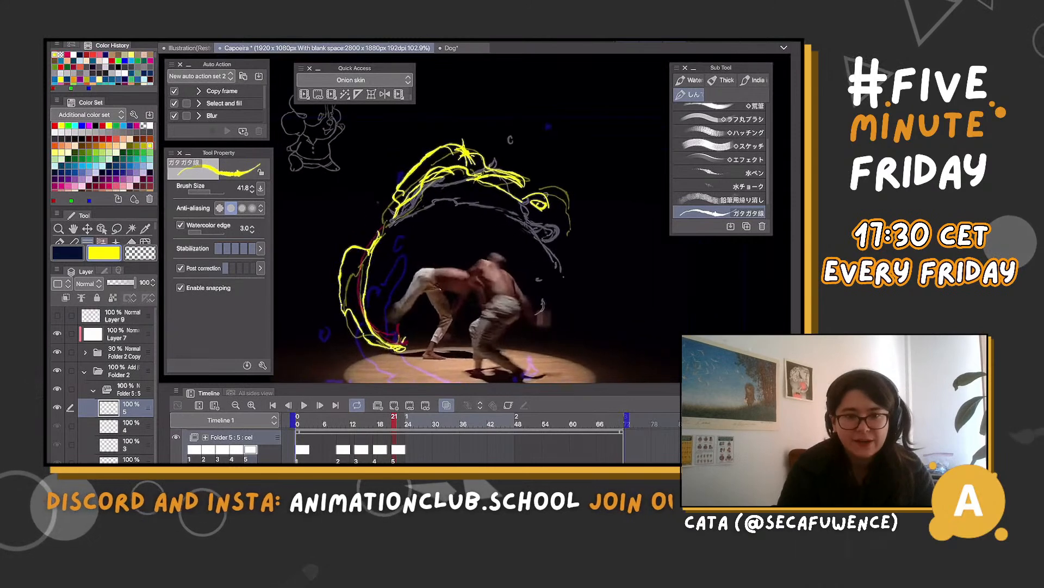
{"action": "mouse_move", "coordinate": [520, 252]}
{"action": "left_mouse_down"}
{"action": "mouse_move", "coordinate": [631, 269]}
{"action": "mouse_move", "coordinate": [661, 290]}
{"action": "mouse_move", "coordinate": [658, 313]}
{"action": "left_mouse_up"}
{"action": "left_click_drag", "start_coordinate": [589, 265], "coordinate": [657, 312]}
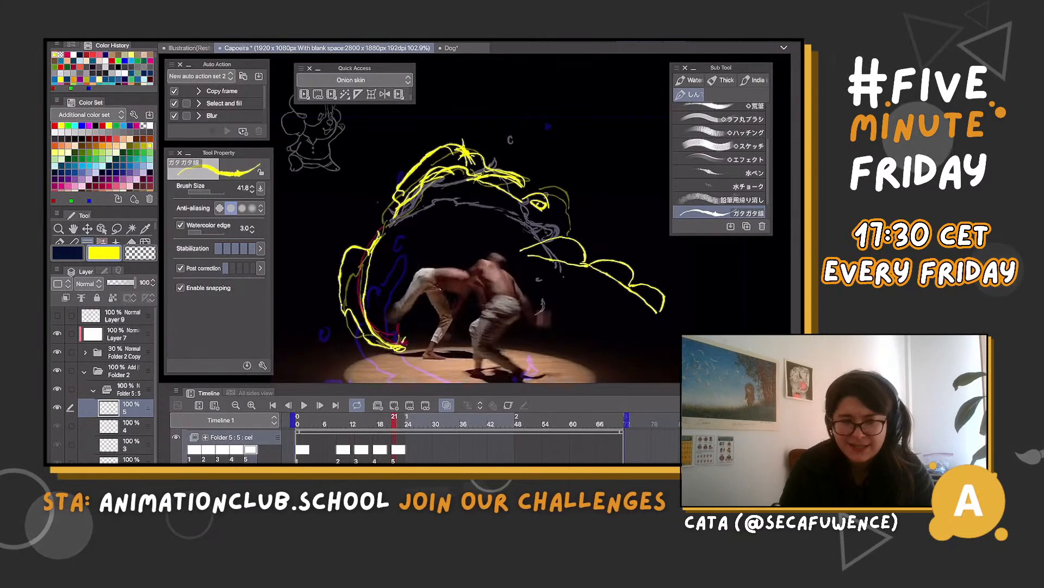
{"action": "mouse_move", "coordinate": [619, 243]}
{"action": "left_mouse_down"}
{"action": "mouse_move", "coordinate": [656, 262]}
{"action": "mouse_move", "coordinate": [665, 282]}
{"action": "left_mouse_up"}
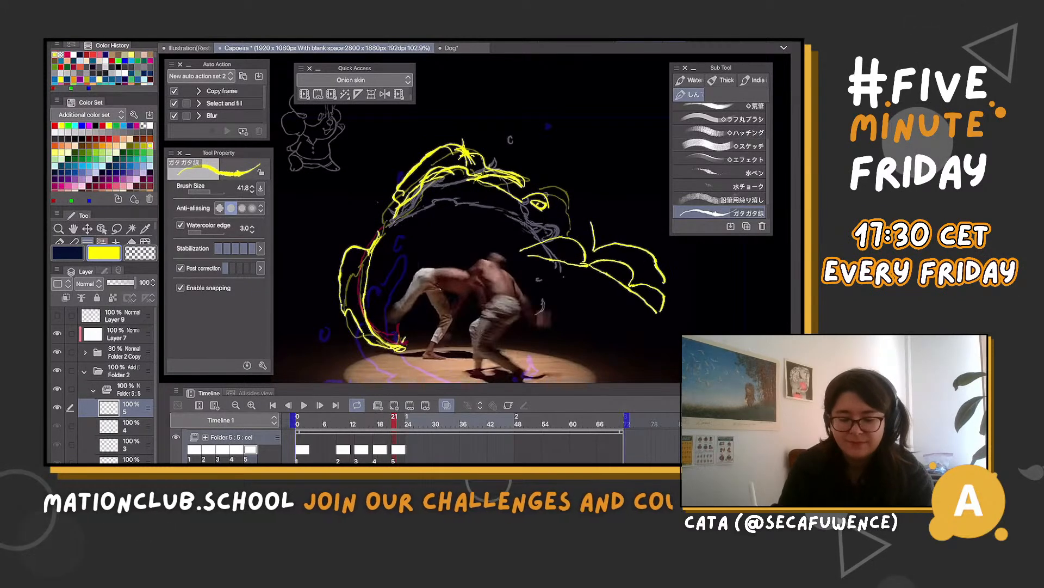
{"action": "key", "text": "ctrl+z"}
{"action": "key", "text": "ctrl+z"}
{"action": "key", "text": "ctrl+z"}
{"action": "key", "text": "ctrl+z"}
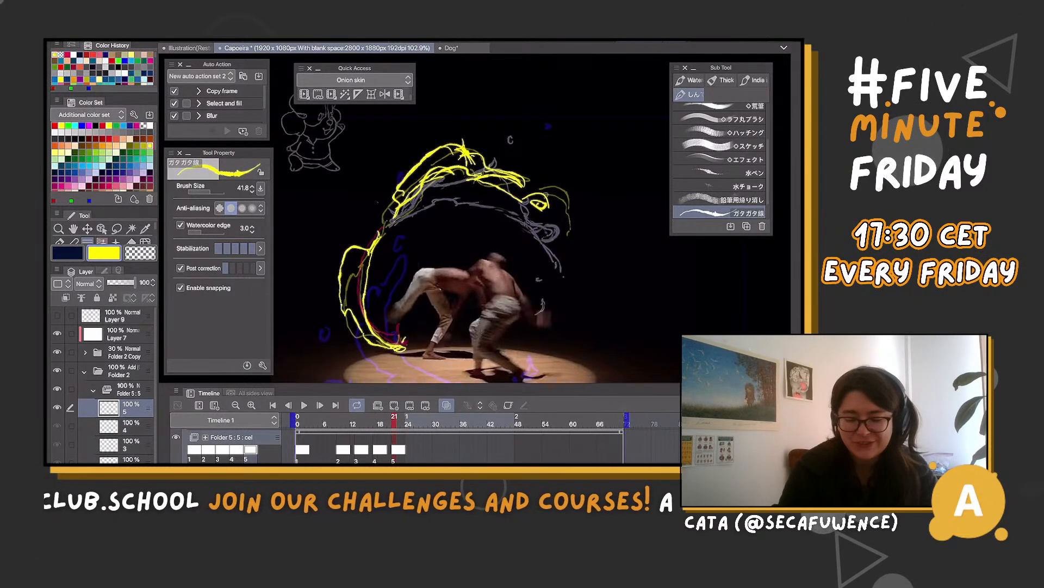
Sketch three sample rounded yellow humps of differing heights beside the dancers and undo them
{"action": "mouse_move", "coordinate": [563, 299]}
{"action": "left_mouse_down"}
{"action": "mouse_move", "coordinate": [622, 258]}
{"action": "mouse_move", "coordinate": [638, 233]}
{"action": "mouse_move", "coordinate": [673, 262]}
{"action": "left_mouse_up"}
{"action": "left_click_drag", "start_coordinate": [663, 297], "coordinate": [718, 297]}
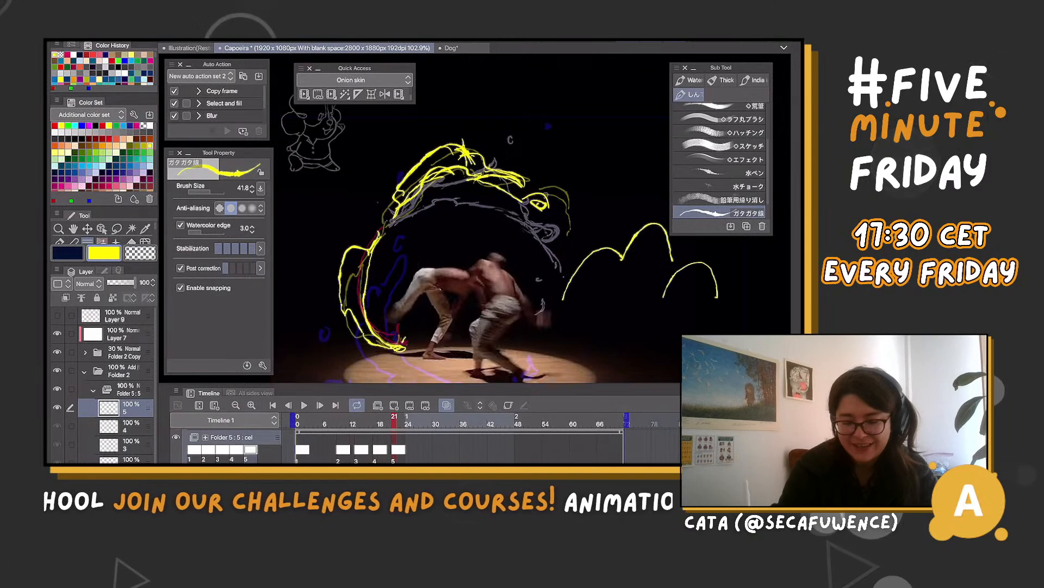
{"action": "key", "text": "ctrl+z"}
{"action": "key", "text": "ctrl+z"}
{"action": "key", "text": "ctrl+z"}
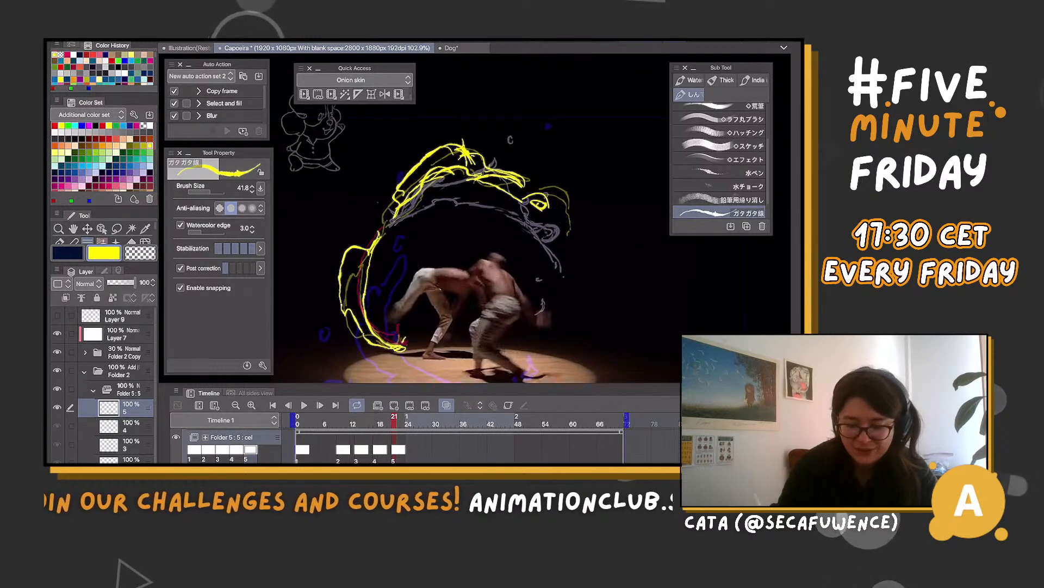
Sketch a tall yellow hump and a flat bump beside the dancers, erase both with a lasso selection, and return to the brush
{"action": "mouse_move", "coordinate": [595, 205]}
{"action": "left_mouse_down"}
{"action": "mouse_move", "coordinate": [536, 264]}
{"action": "mouse_move", "coordinate": [612, 193]}
{"action": "mouse_move", "coordinate": [650, 212]}
{"action": "mouse_move", "coordinate": [661, 247]}
{"action": "mouse_move", "coordinate": [728, 256]}
{"action": "left_mouse_up"}
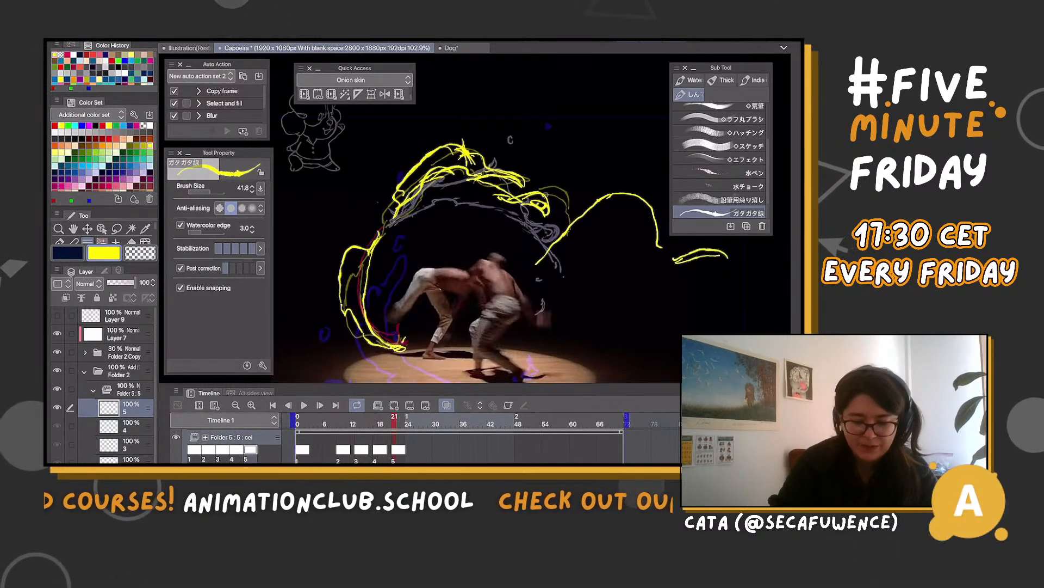
{"action": "key", "text": "c"}
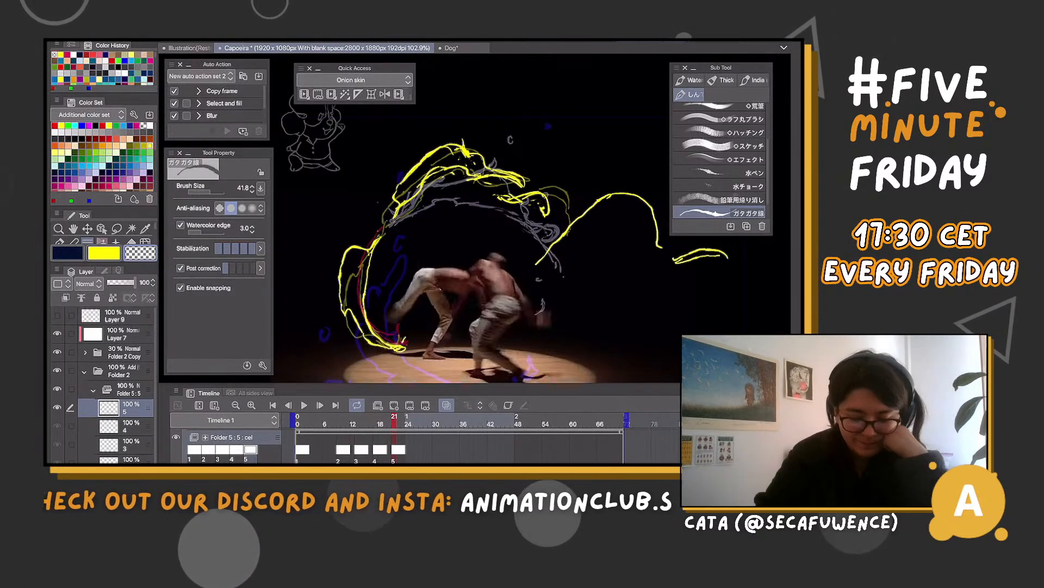
{"action": "key", "text": "m"}
{"action": "mouse_move", "coordinate": [675, 311]}
{"action": "left_mouse_down"}
{"action": "mouse_move", "coordinate": [759, 242]}
{"action": "mouse_move", "coordinate": [604, 302]}
{"action": "left_mouse_up"}
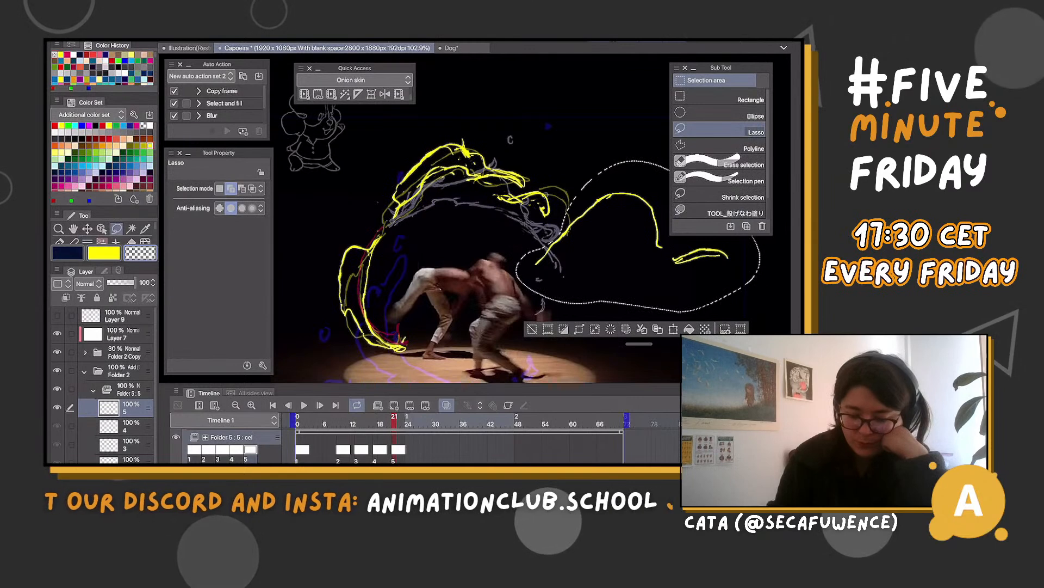
{"action": "key", "text": "Delete"}
{"action": "key", "text": "ctrl+d"}
{"action": "key", "text": "b"}
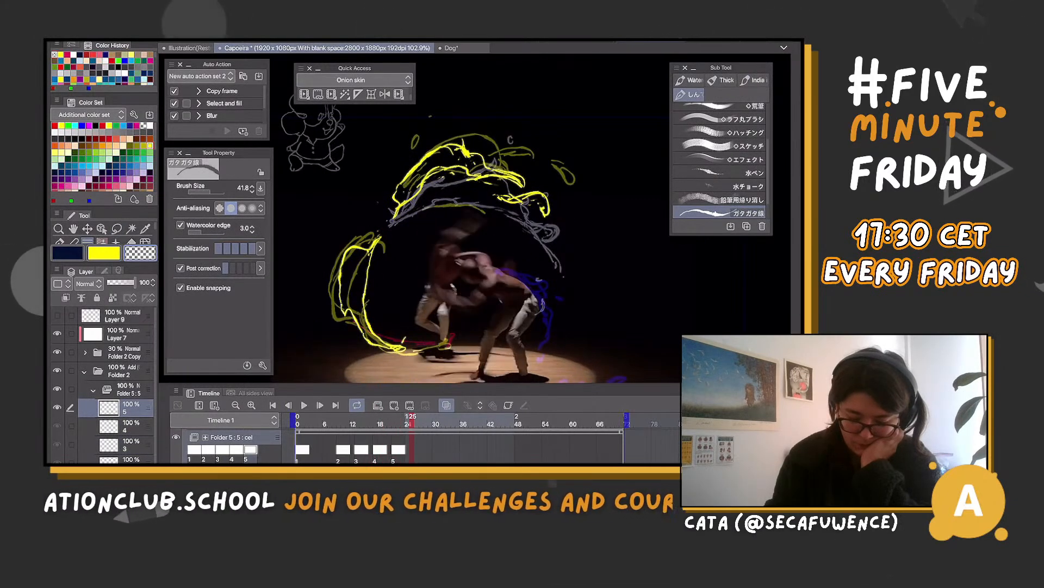
Add cel 6 to Folder 5 at frame 25 and draw the yellow arc above the dancers with its detached tail and small droplets
{"action": "left_click", "coordinate": [394, 405]}
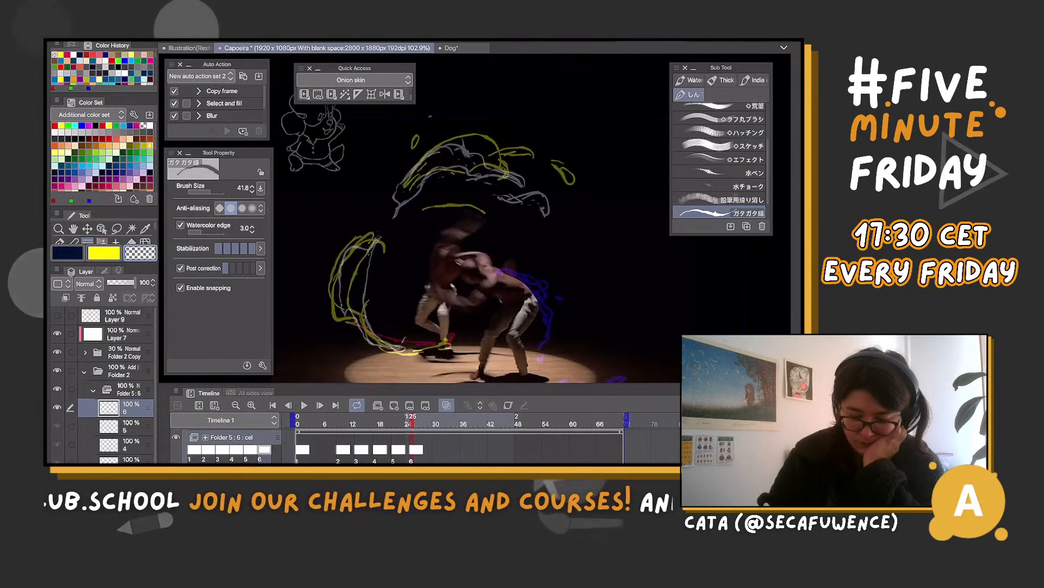
{"action": "key", "text": "c"}
{"action": "mouse_move", "coordinate": [435, 163]}
{"action": "left_mouse_down"}
{"action": "mouse_move", "coordinate": [499, 168]}
{"action": "mouse_move", "coordinate": [437, 140]}
{"action": "mouse_move", "coordinate": [473, 118]}
{"action": "mouse_move", "coordinate": [494, 159]}
{"action": "mouse_move", "coordinate": [402, 191]}
{"action": "left_mouse_up"}
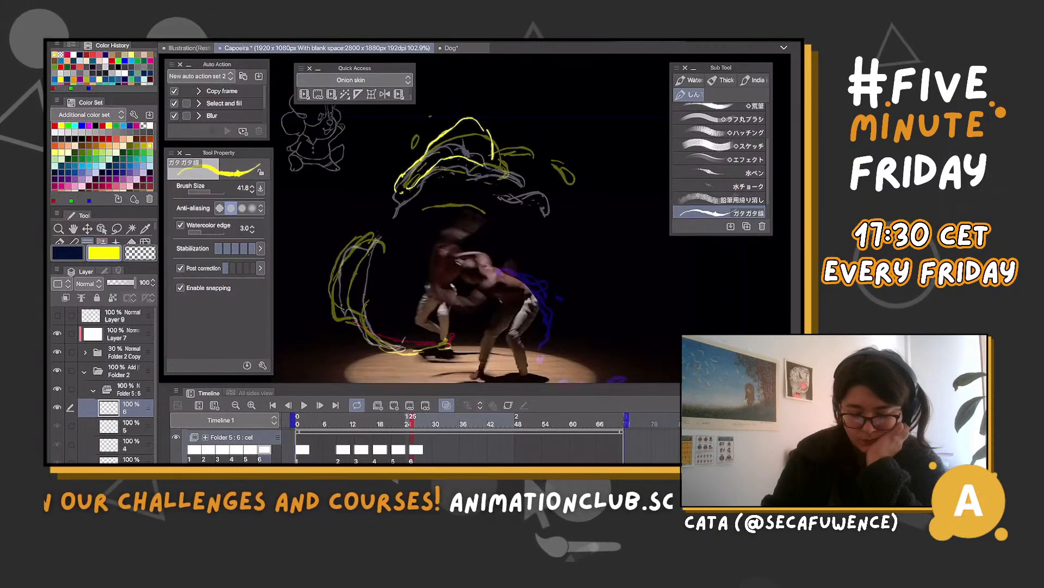
{"action": "left_click_drag", "start_coordinate": [482, 161], "coordinate": [565, 196]}
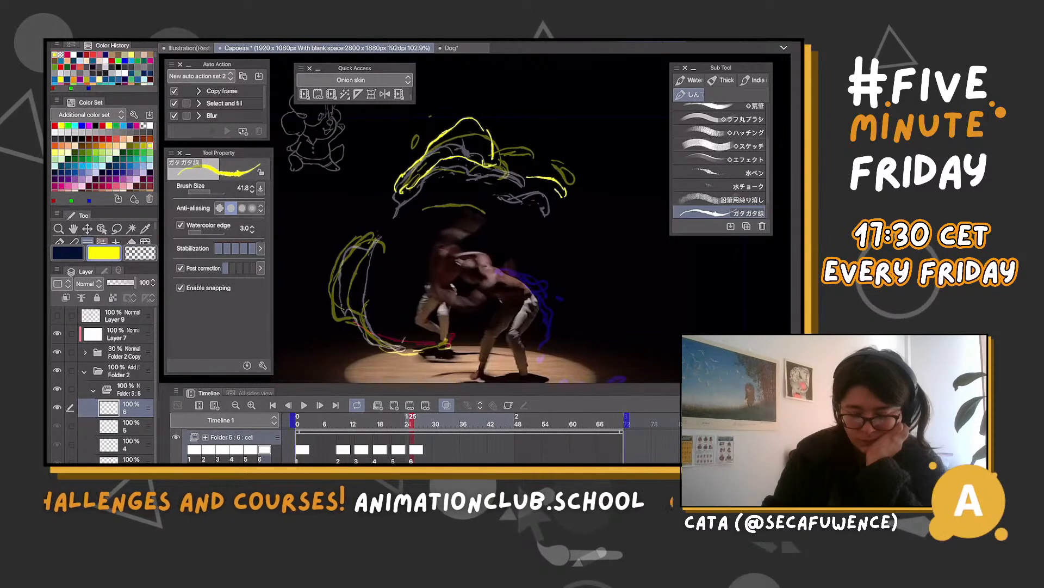
{"action": "left_click", "coordinate": [534, 170]}
{"action": "left_click", "coordinate": [506, 132]}
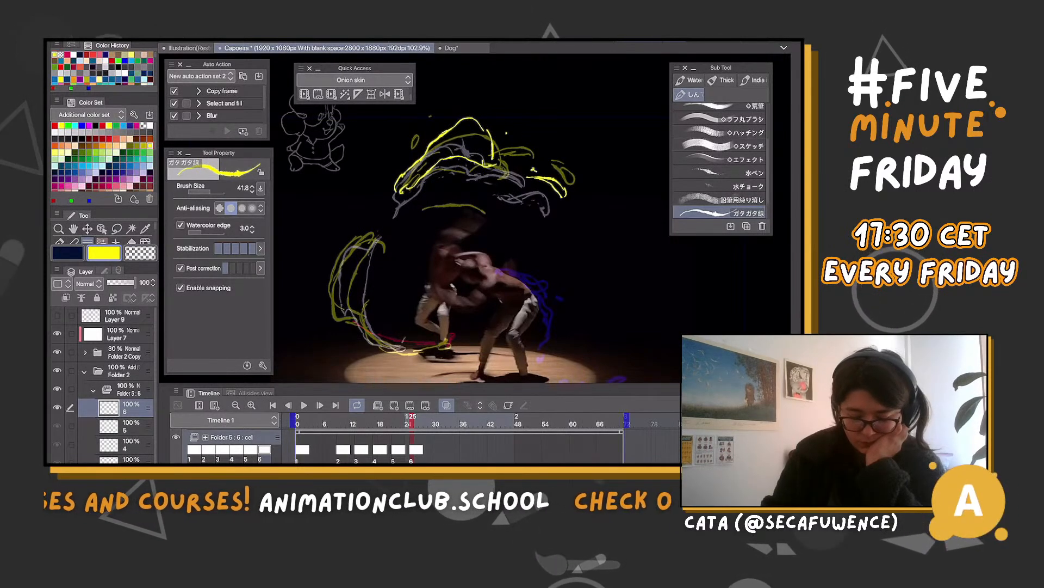
Draw cel 6's yellow crescent curving from beside the dancers down to the foot on the floor, undoing a stray stroke
{"action": "mouse_move", "coordinate": [353, 220]}
{"action": "left_mouse_down"}
{"action": "mouse_move", "coordinate": [360, 228]}
{"action": "mouse_move", "coordinate": [323, 251]}
{"action": "mouse_move", "coordinate": [313, 297]}
{"action": "left_mouse_up"}
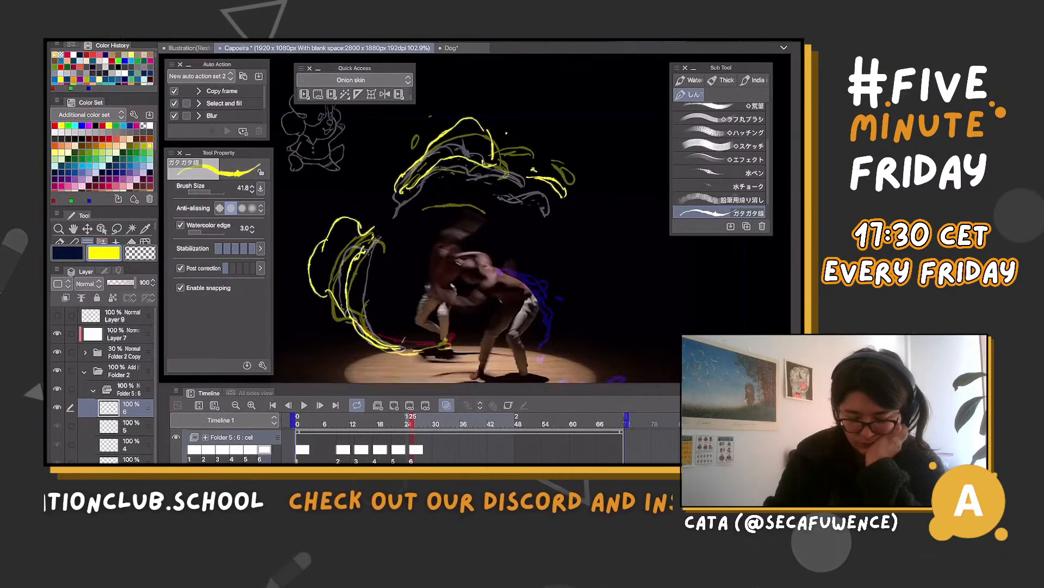
{"action": "left_click_drag", "start_coordinate": [455, 336], "coordinate": [427, 351]}
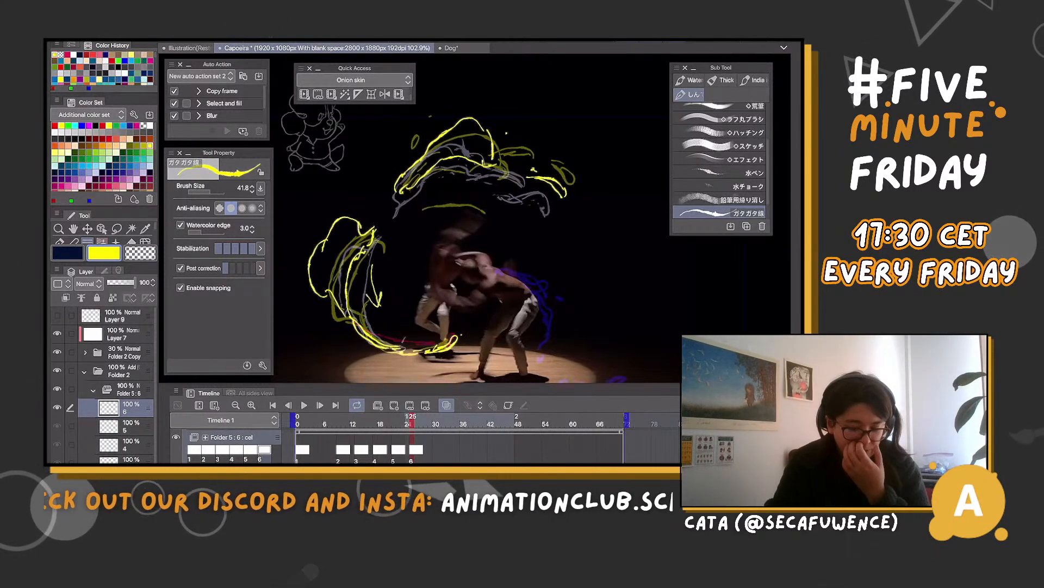
{"action": "mouse_move", "coordinate": [409, 321]}
{"action": "left_mouse_down"}
{"action": "mouse_move", "coordinate": [429, 263]}
{"action": "mouse_move", "coordinate": [418, 243]}
{"action": "left_mouse_up"}
{"action": "key", "text": "ctrl+z"}
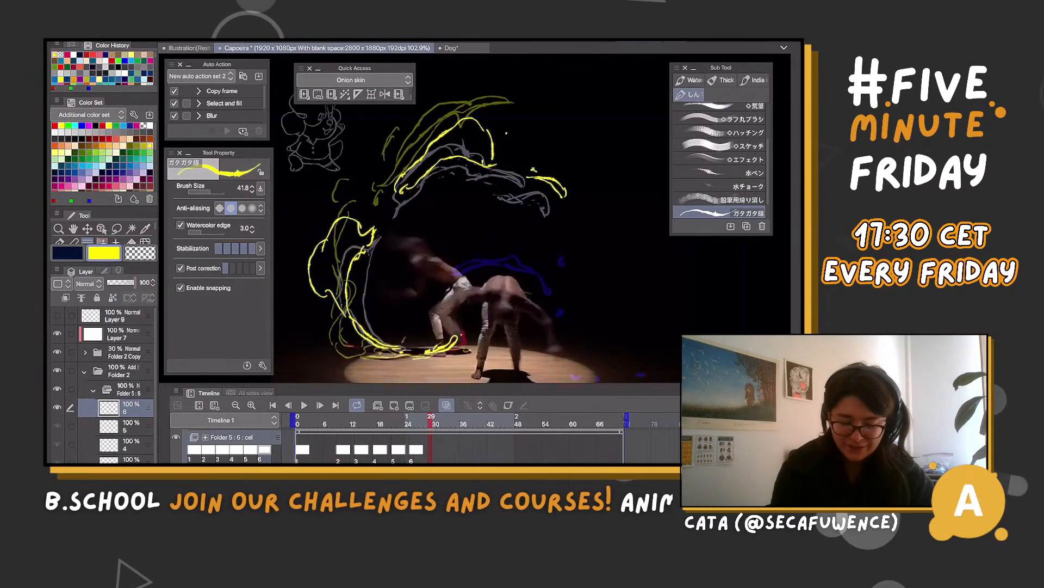
Add cel 7 to Folder 5 at frame 29 and draw the yellow upper plume, small detached curve and side crescent reaching the floor
{"action": "left_click", "coordinate": [394, 405]}
{"action": "scroll", "coordinate": [474, 228], "scroll_direction": "down", "scroll_amount": 3}
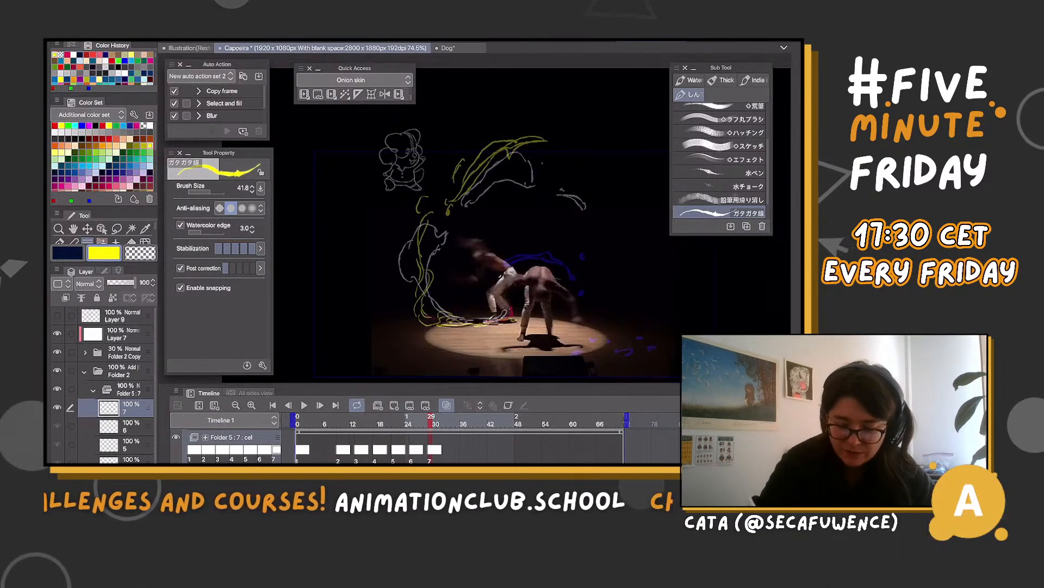
{"action": "left_click_drag", "start_coordinate": [493, 154], "coordinate": [541, 171]}
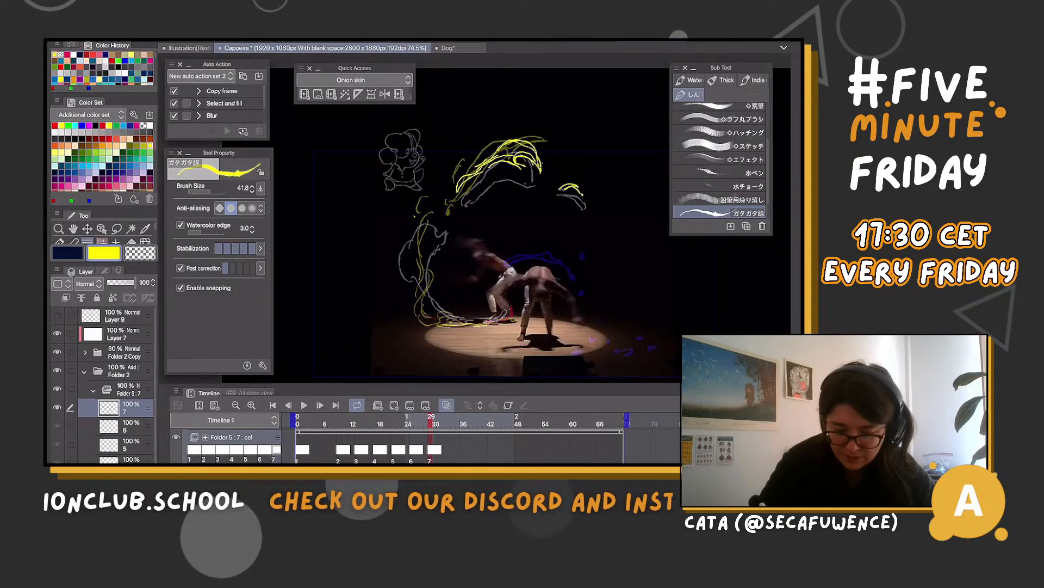
{"action": "mouse_move", "coordinate": [415, 217]}
{"action": "left_mouse_down"}
{"action": "mouse_move", "coordinate": [400, 250]}
{"action": "mouse_move", "coordinate": [406, 281]}
{"action": "mouse_move", "coordinate": [441, 222]}
{"action": "mouse_move", "coordinate": [417, 252]}
{"action": "mouse_move", "coordinate": [424, 283]}
{"action": "left_mouse_up"}
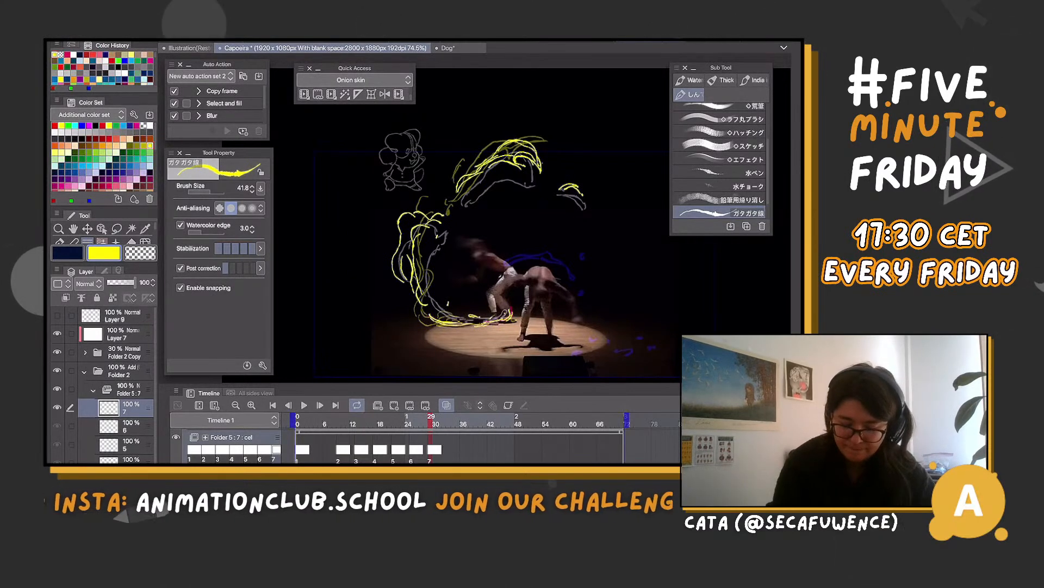
Collapse Folder 5 and hide Folder 4's rough effect to review the clean yellow cels by themselves
{"action": "left_click", "coordinate": [447, 404]}
{"action": "left_click", "coordinate": [446, 405]}
{"action": "left_click", "coordinate": [93, 390]}
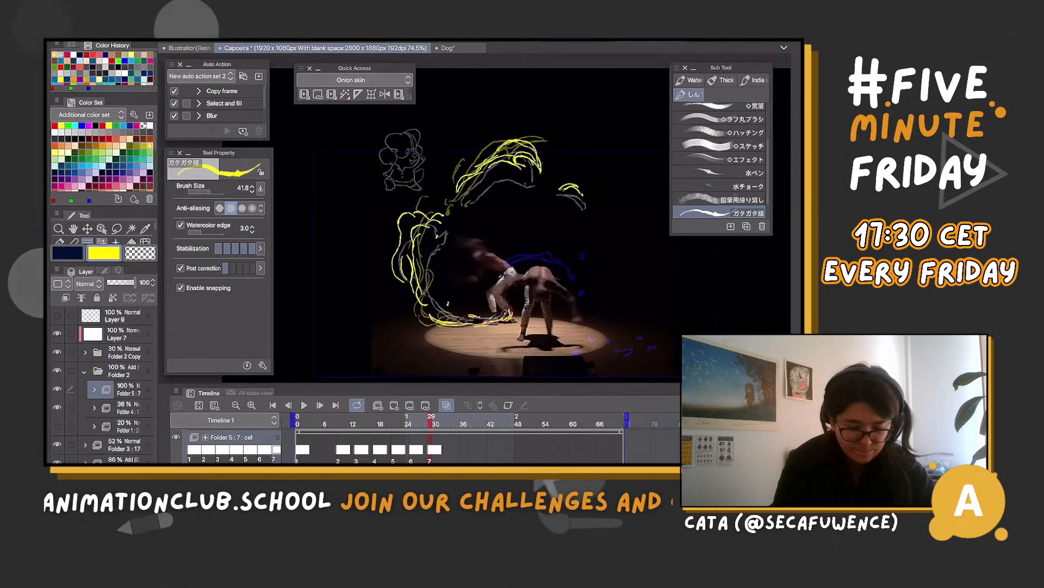
{"action": "left_click", "coordinate": [57, 407]}
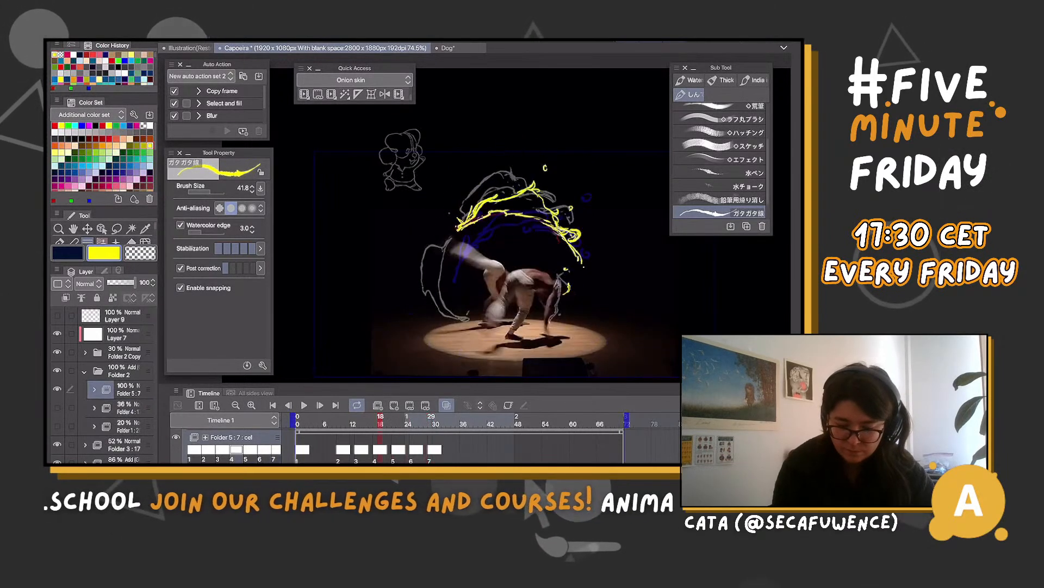
Add cel 8 to Folder 5 at frame 33, sketch a large yellow circle around the dancers, and undo the circle
{"action": "mouse_move", "coordinate": [431, 422]}
{"action": "left_mouse_down"}
{"action": "mouse_move", "coordinate": [375, 423]}
{"action": "mouse_move", "coordinate": [449, 423]}
{"action": "left_mouse_up"}
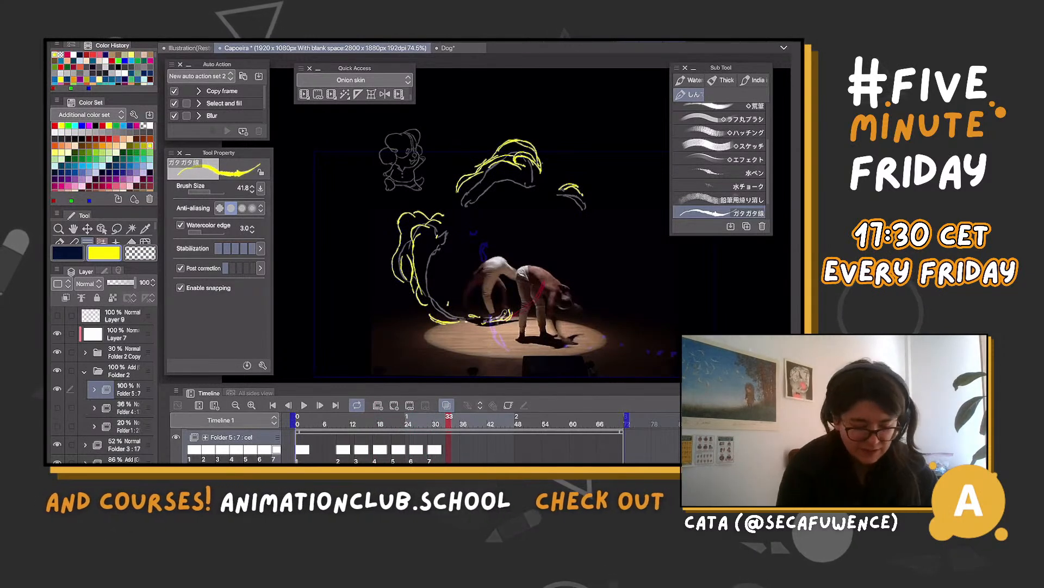
{"action": "left_click", "coordinate": [393, 405]}
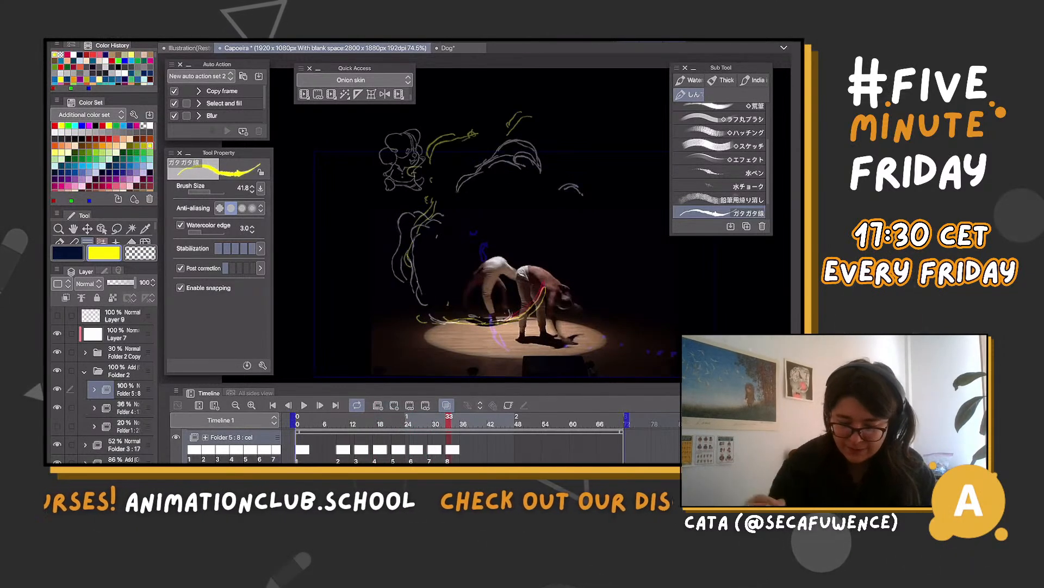
{"action": "left_click_drag", "start_coordinate": [536, 158], "coordinate": [552, 173]}
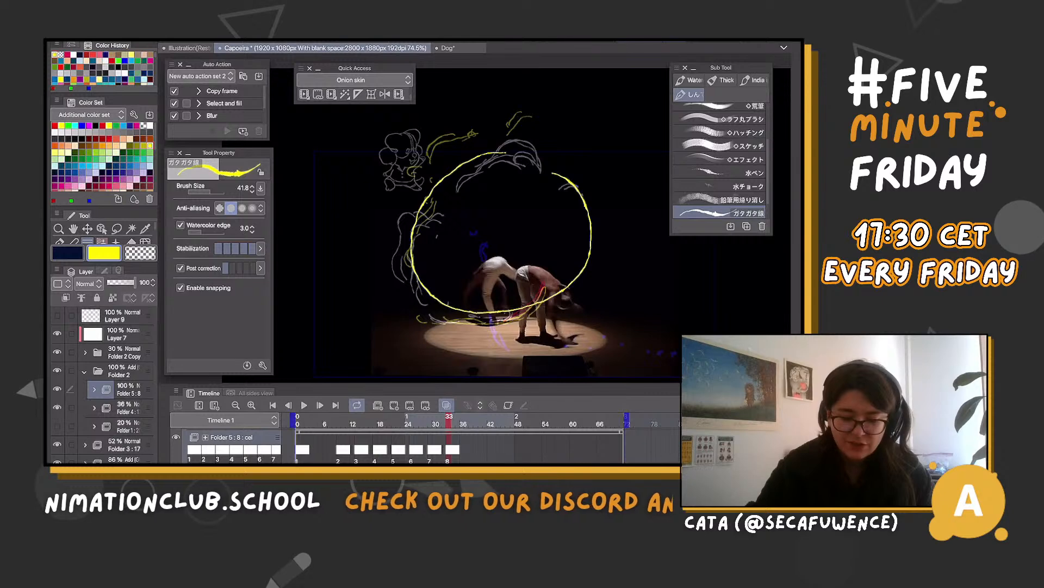
{"action": "key", "text": "ctrl+z"}
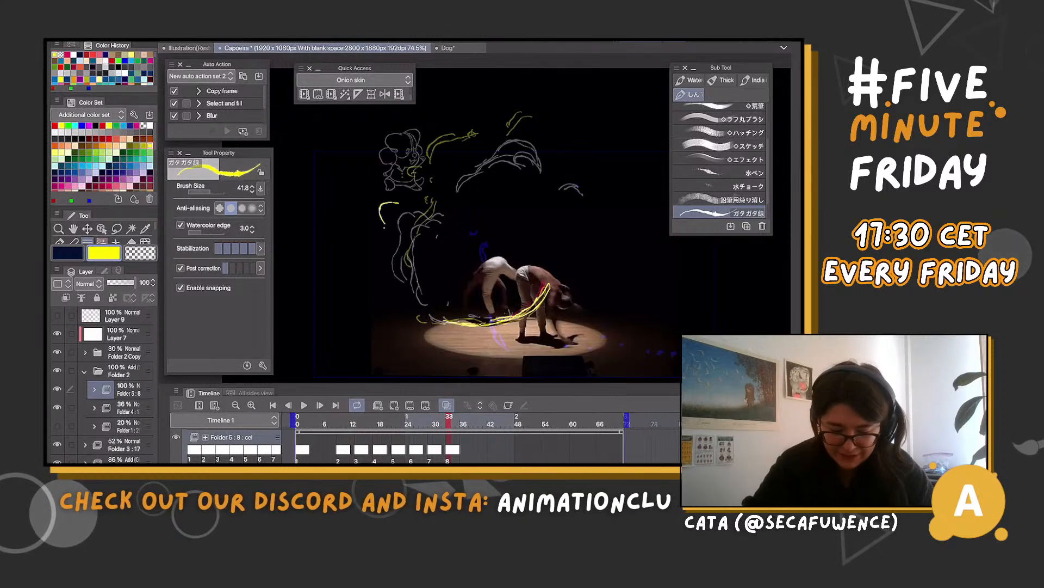
Draw cel 8's yellow floor sweep, side curl and broken upper wisps, undoing and redrawing the first curl
{"action": "left_click_drag", "start_coordinate": [384, 226], "coordinate": [387, 258]}
{"action": "mouse_move", "coordinate": [423, 213]}
{"action": "left_mouse_down"}
{"action": "mouse_move", "coordinate": [390, 224]}
{"action": "mouse_move", "coordinate": [389, 257]}
{"action": "left_mouse_up"}
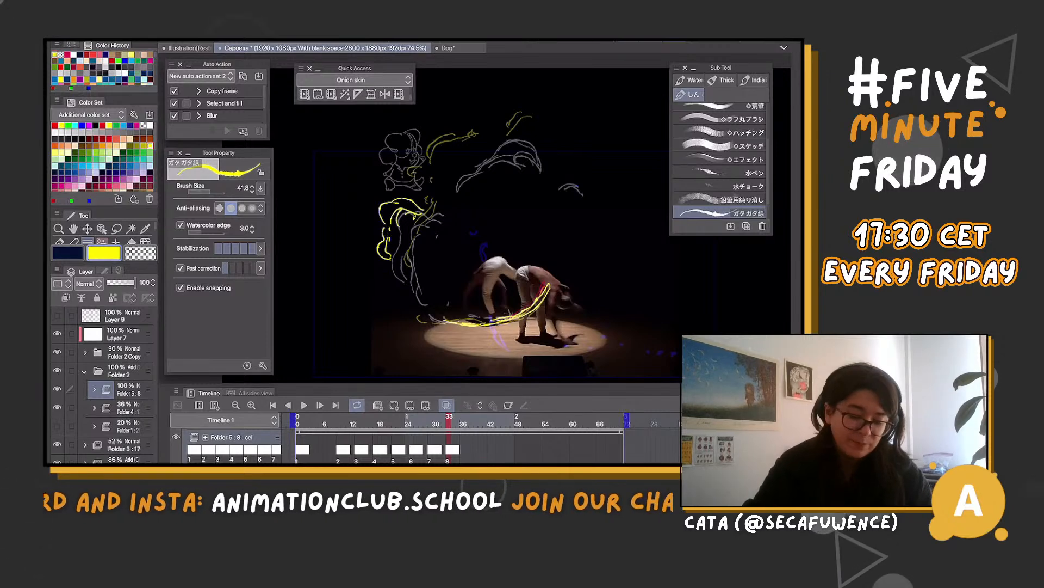
{"action": "key", "text": "ctrl+z"}
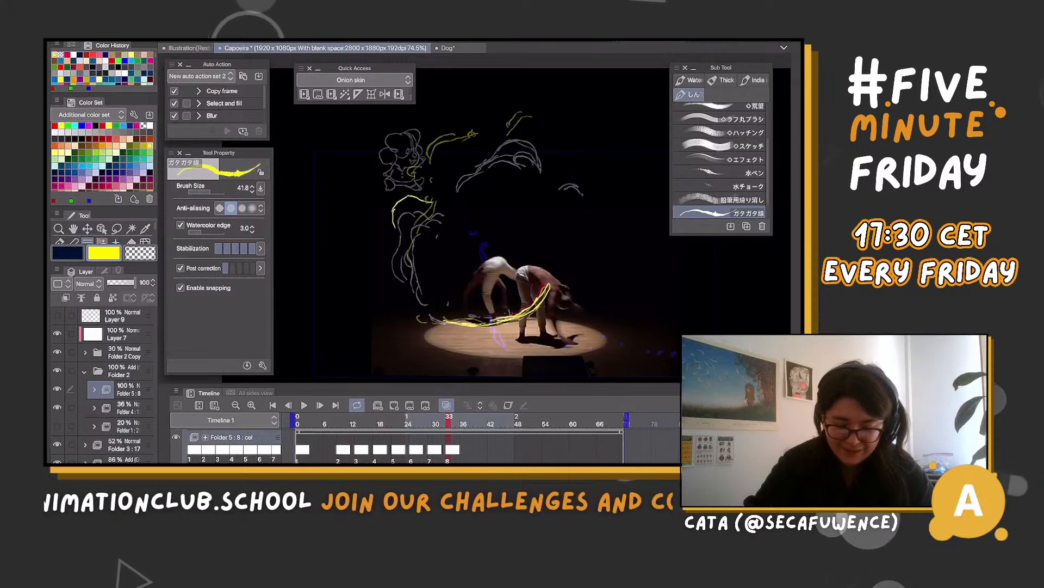
{"action": "left_click_drag", "start_coordinate": [398, 245], "coordinate": [392, 270]}
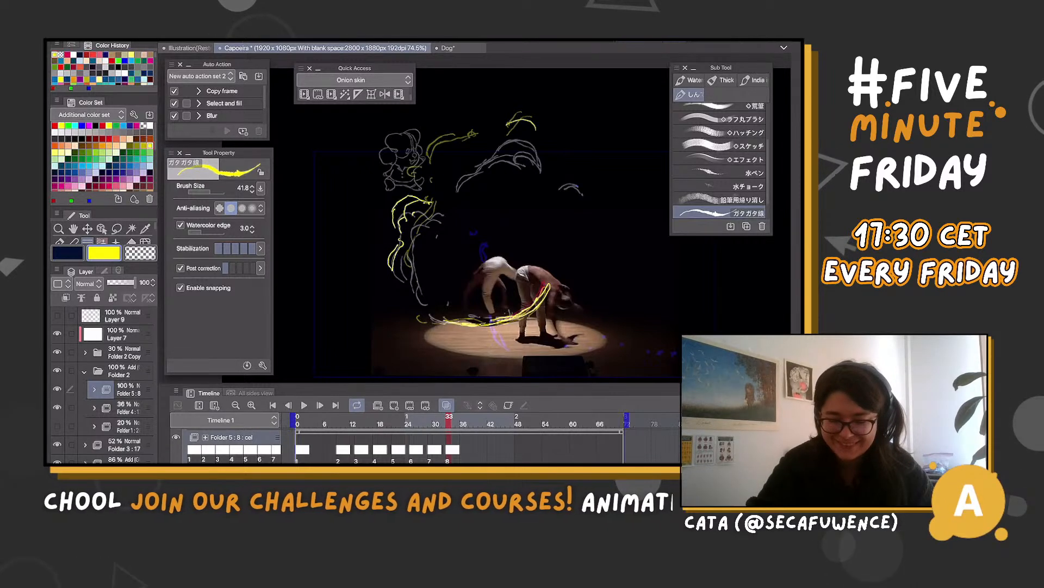
{"action": "mouse_move", "coordinate": [510, 125]}
{"action": "left_mouse_down"}
{"action": "mouse_move", "coordinate": [483, 155]}
{"action": "mouse_move", "coordinate": [536, 131]}
{"action": "mouse_move", "coordinate": [457, 163]}
{"action": "left_mouse_up"}
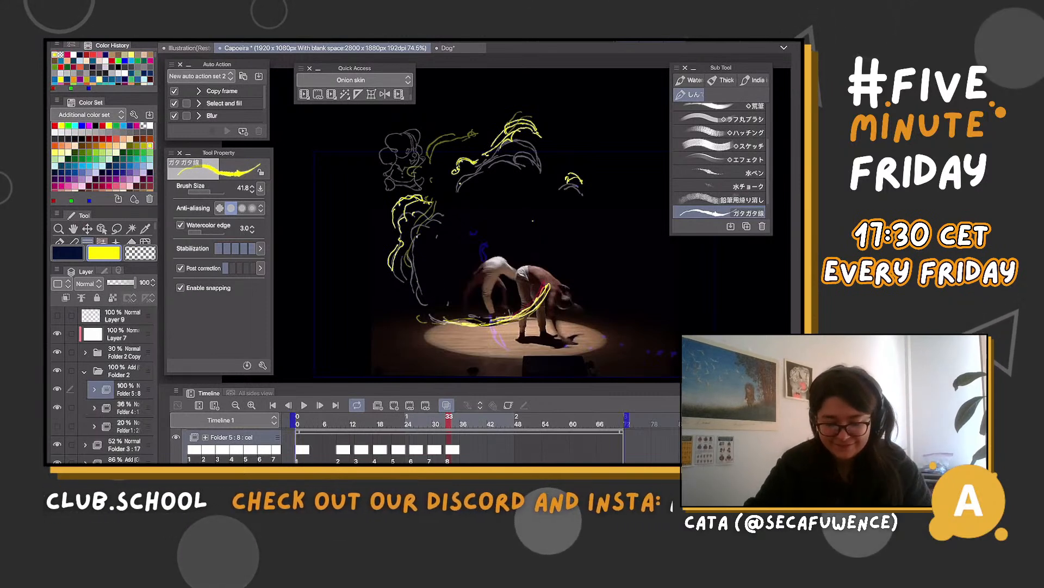
Add cel 9 to Folder 5 at frame 37 and limit the playback range to end at frame 39
{"action": "mouse_move", "coordinate": [449, 423]}
{"action": "left_mouse_down"}
{"action": "mouse_move", "coordinate": [417, 423]}
{"action": "mouse_move", "coordinate": [467, 423]}
{"action": "left_mouse_up"}
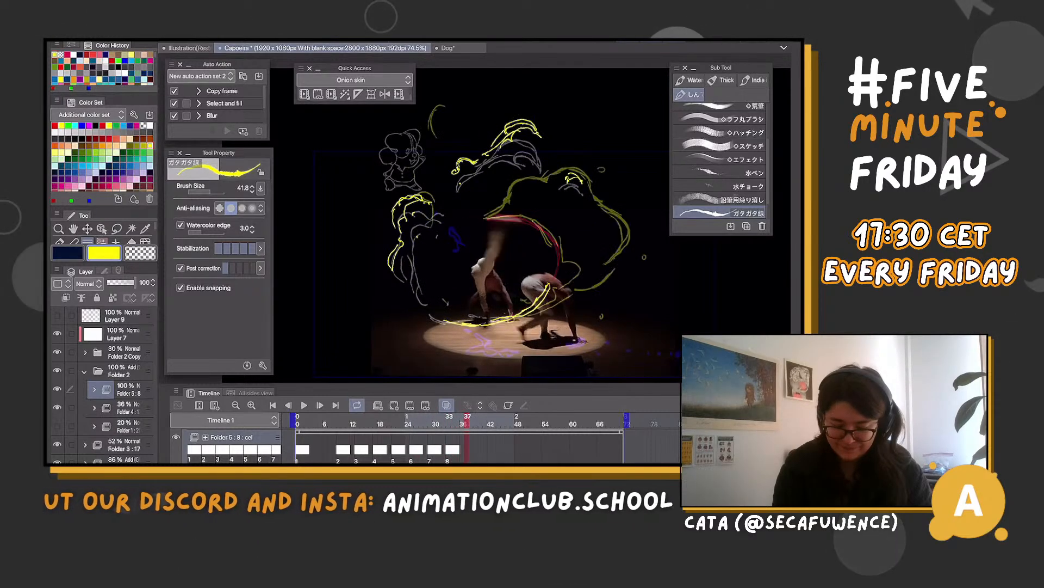
{"action": "left_click", "coordinate": [394, 405]}
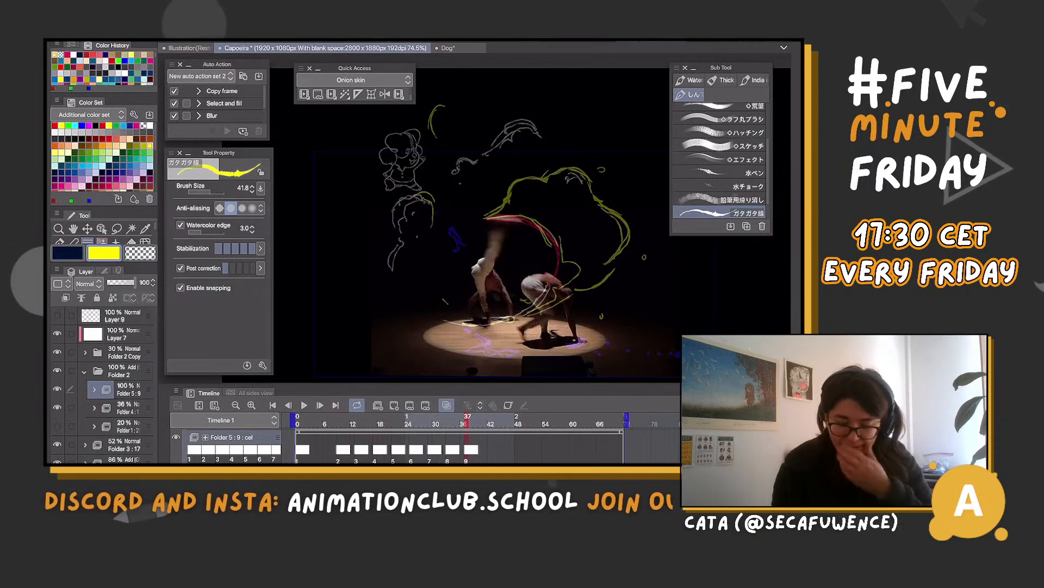
{"action": "key", "text": "space"}
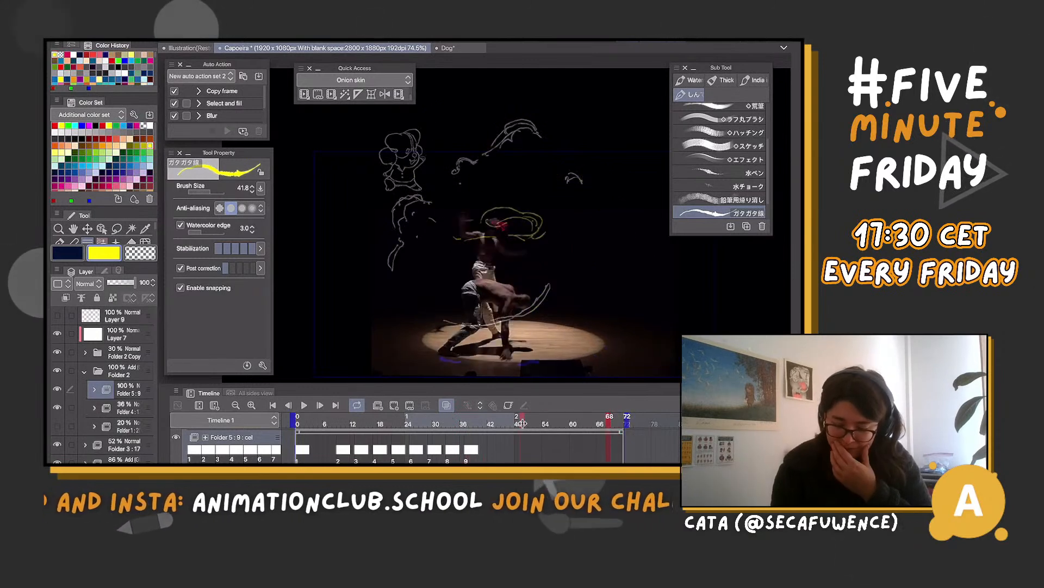
{"action": "left_click", "coordinate": [480, 425]}
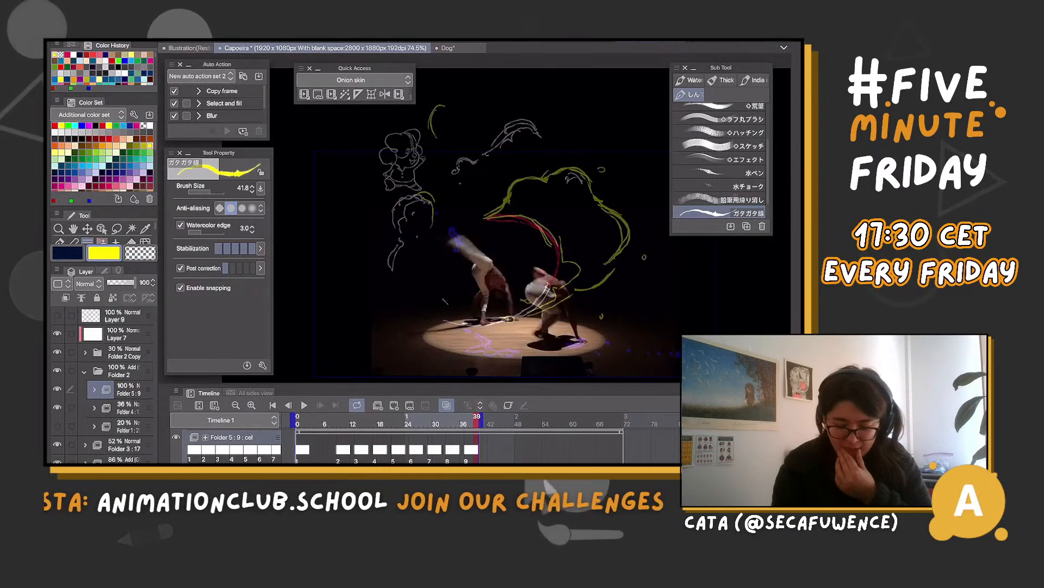
{"action": "left_click_drag", "start_coordinate": [477, 423], "coordinate": [463, 423]}
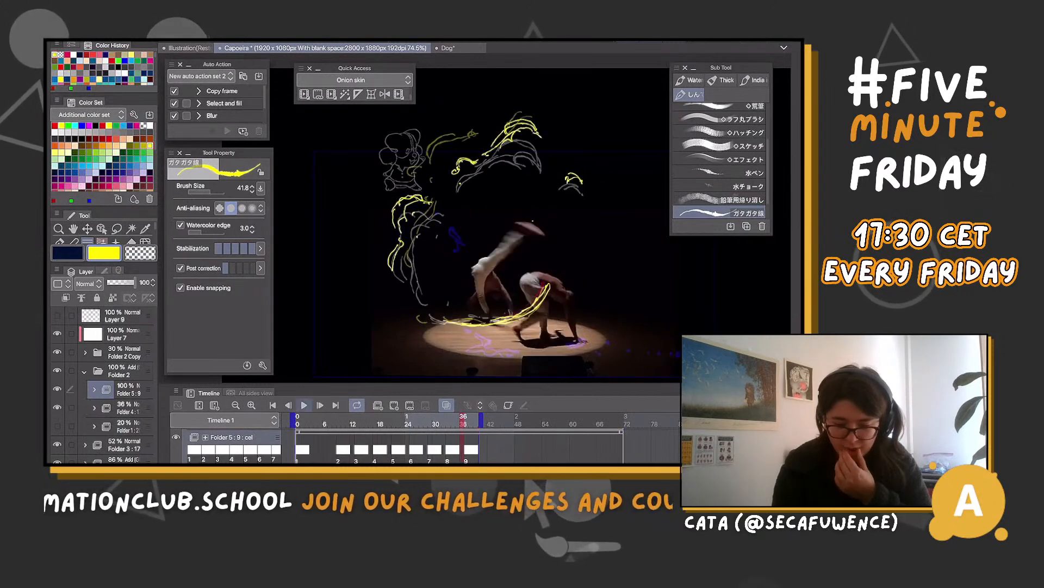
Play the shortened range and scrub back to frame 16 to check how the yellow effect flows between cels
{"action": "key", "text": "space"}
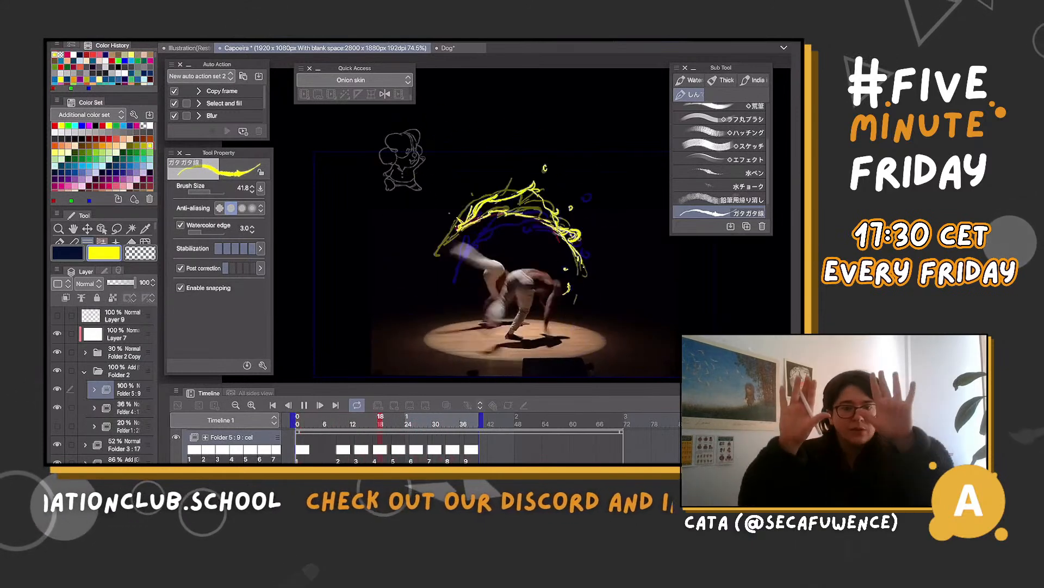
{"action": "key", "text": "space"}
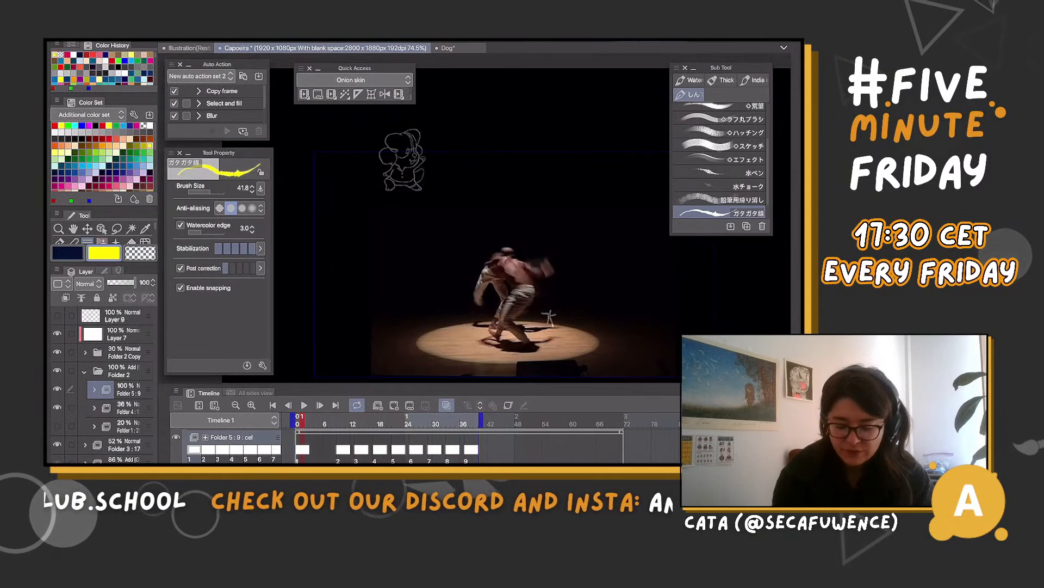
{"action": "left_click_drag", "start_coordinate": [459, 421], "coordinate": [408, 421]}
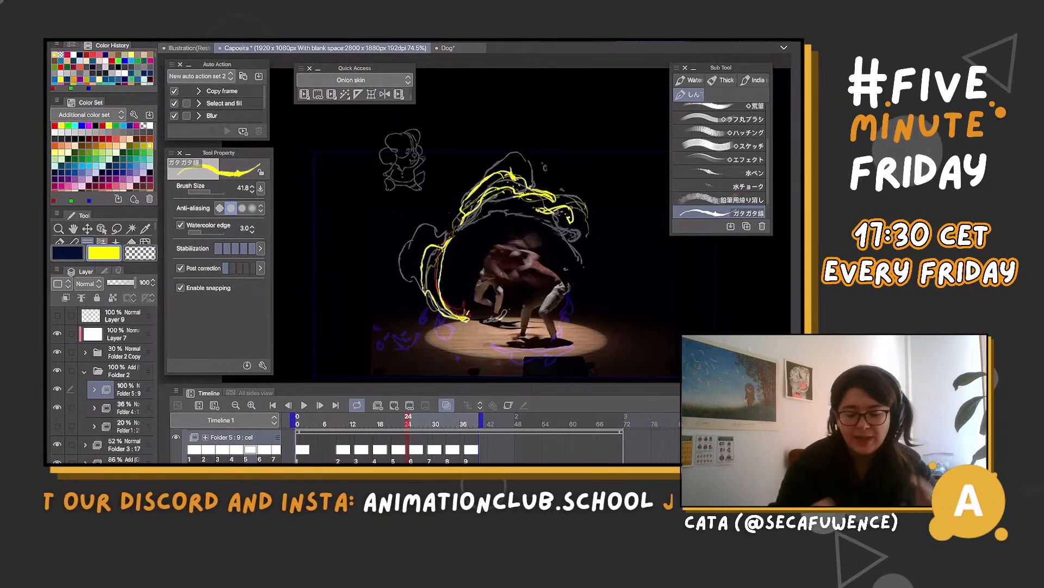
{"action": "left_click_drag", "start_coordinate": [408, 421], "coordinate": [372, 421]}
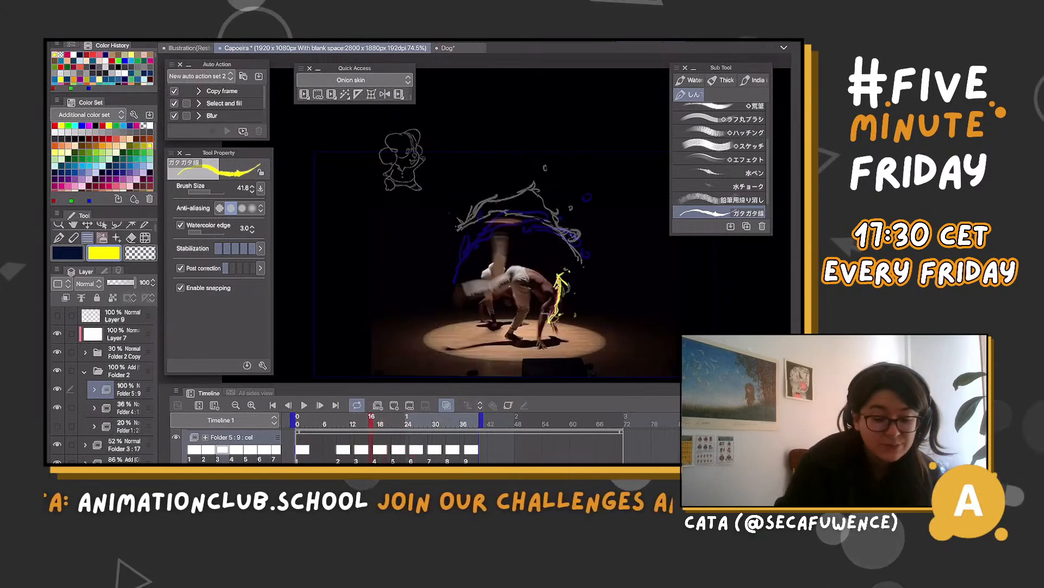
Hide the onion skin and step back and forth through the frames around cels 3 to 5 to examine the effect's flow
{"action": "key", "text": "m"}
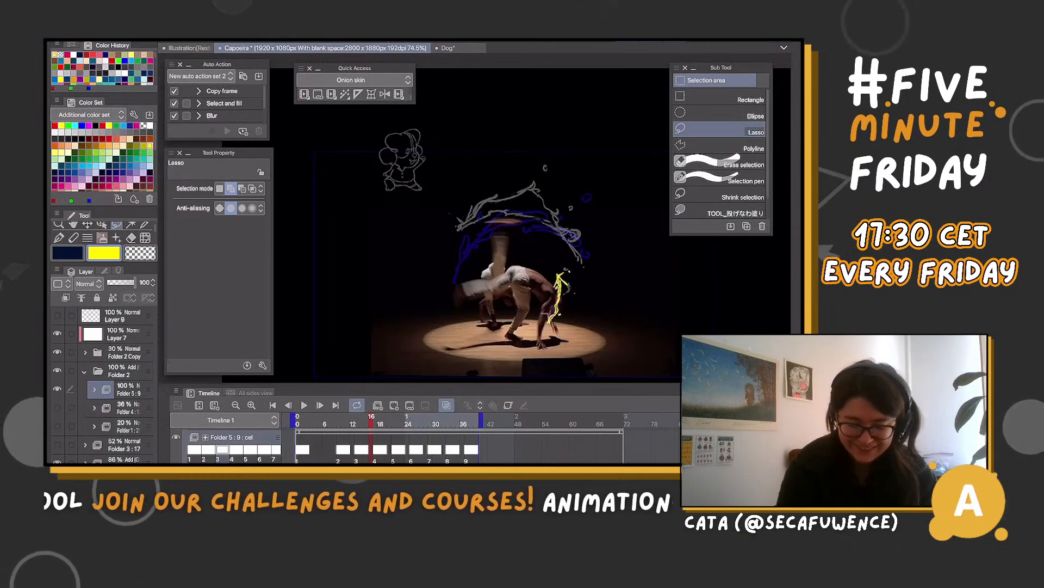
{"action": "key", "text": "o"}
{"action": "scroll", "coordinate": [444, 232], "scroll_direction": "up", "scroll_amount": 1}
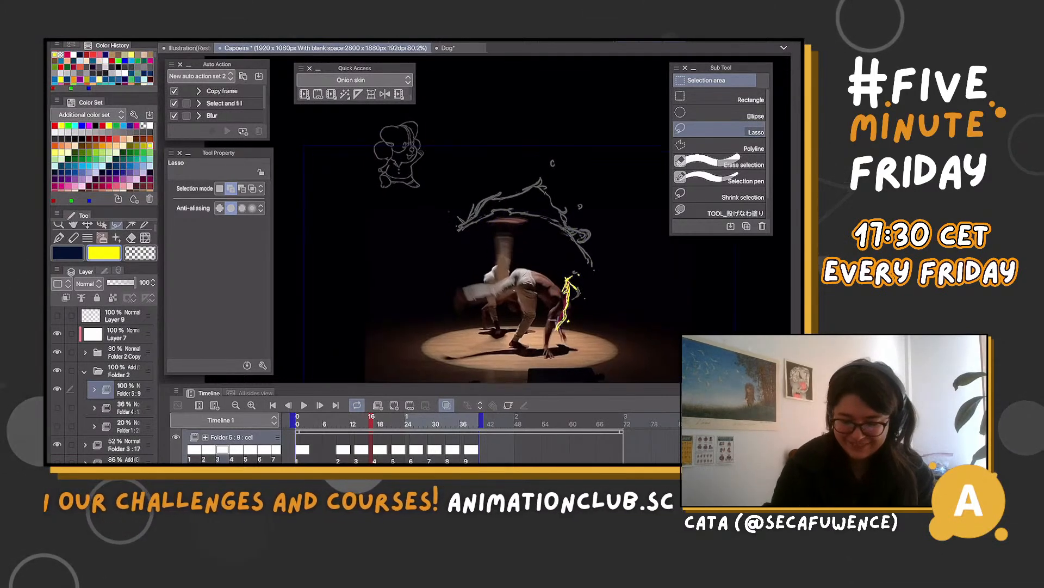
{"action": "key", "text": "o"}
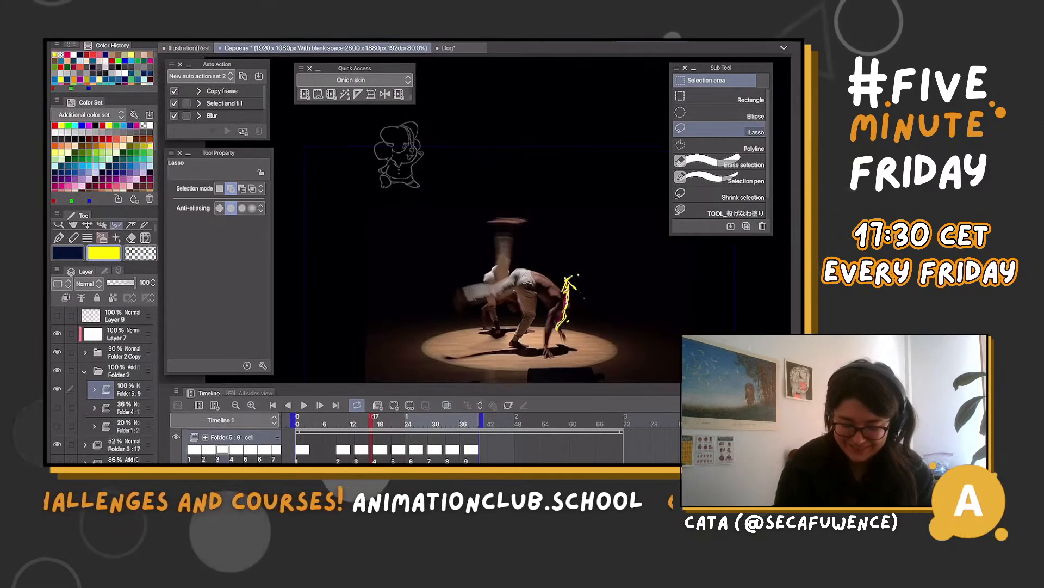
{"action": "key", "text": "Left"}
{"action": "key", "text": "Left"}
{"action": "key", "text": "Left"}
{"action": "key", "text": "Right"}
{"action": "key", "text": "Right"}
{"action": "key", "text": "Right"}
{"action": "key", "text": "Right"}
{"action": "key", "text": "Right"}
{"action": "key", "text": "Right"}
{"action": "key", "text": "Right"}
{"action": "key", "text": "Right"}
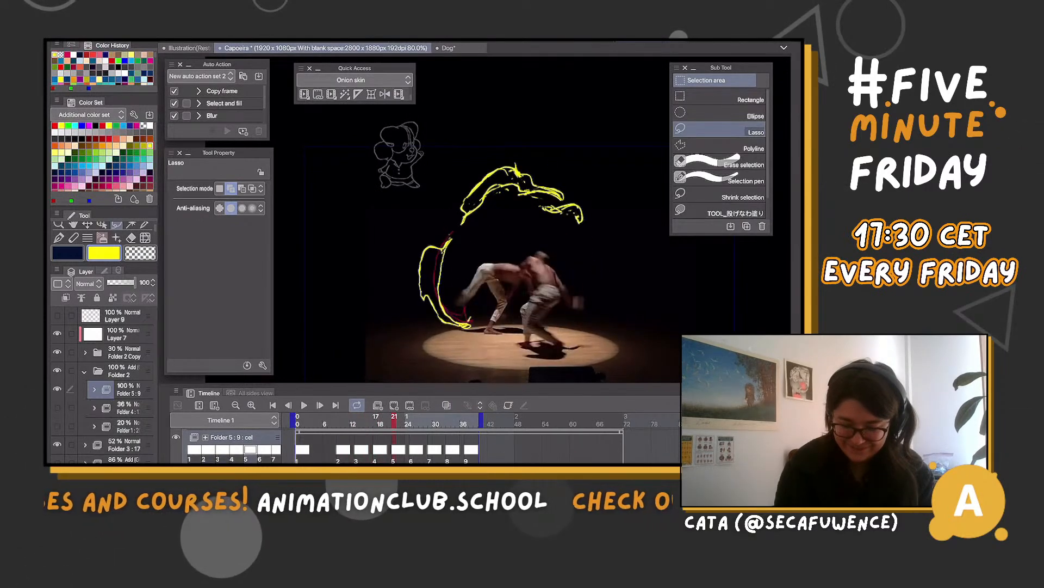
Flip repeatedly between cels 4 and 5 to compare how the yellow arc moves over the dancers
{"action": "key", "text": "Right"}
{"action": "key", "text": "Left"}
{"action": "key", "text": "Left"}
{"action": "key", "text": "Left"}
{"action": "key", "text": "Left"}
{"action": "key", "text": "Right"}
{"action": "key", "text": "Right"}
{"action": "key", "text": "Right"}
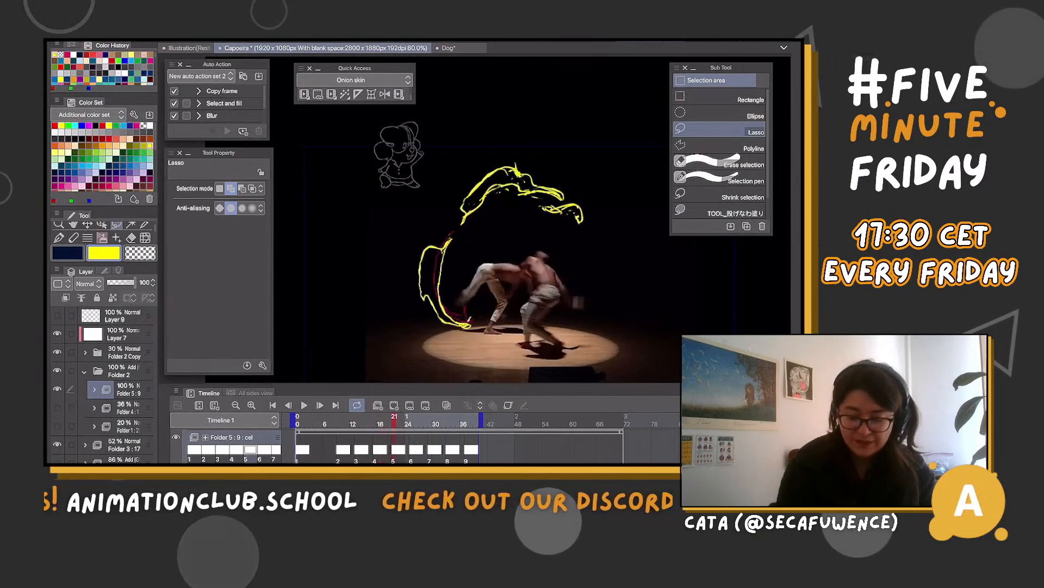
{"action": "key", "text": "Left"}
{"action": "key", "text": "Left"}
{"action": "key", "text": "Right"}
{"action": "key", "text": "Right"}
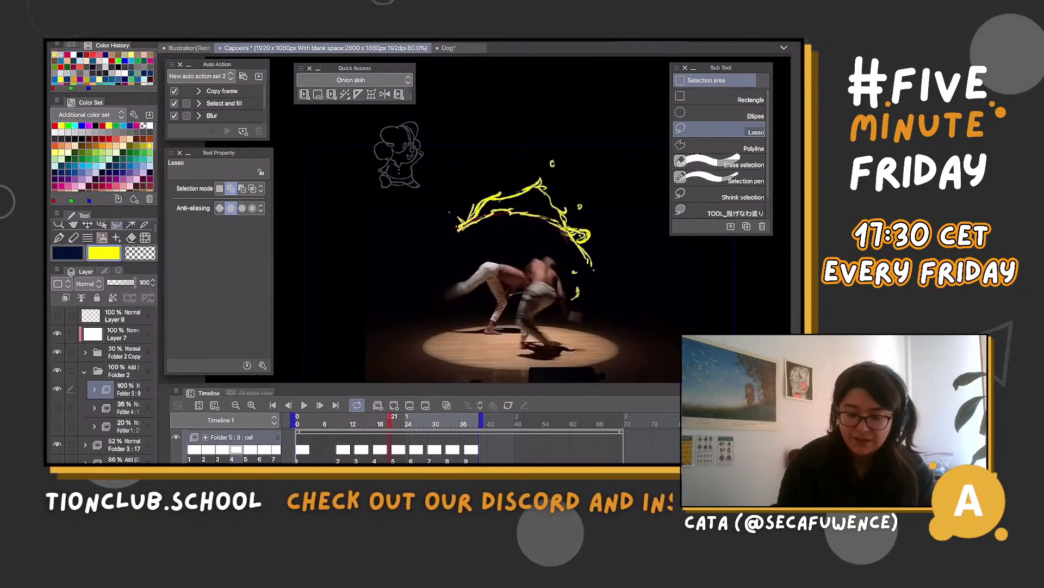
{"action": "key", "text": "Left"}
{"action": "key", "text": "Left"}
{"action": "key", "text": "Right"}
{"action": "key", "text": "Right"}
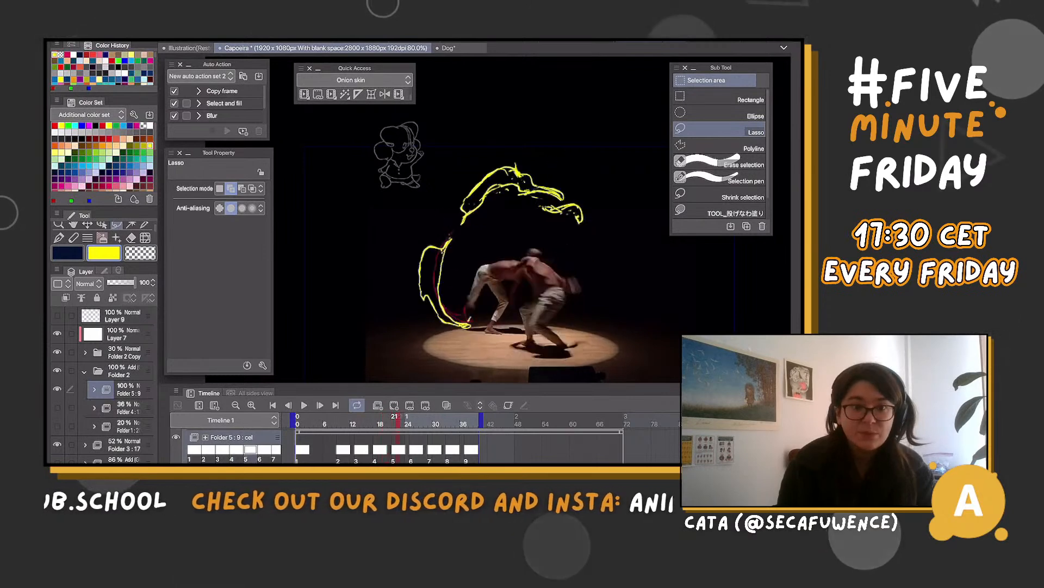
Lasso cel 6's upper wisps, turn the onion skin back on, and shift them slightly left with a rotation of about -0.8°
{"action": "key", "text": "Right"}
{"action": "key", "text": "Right"}
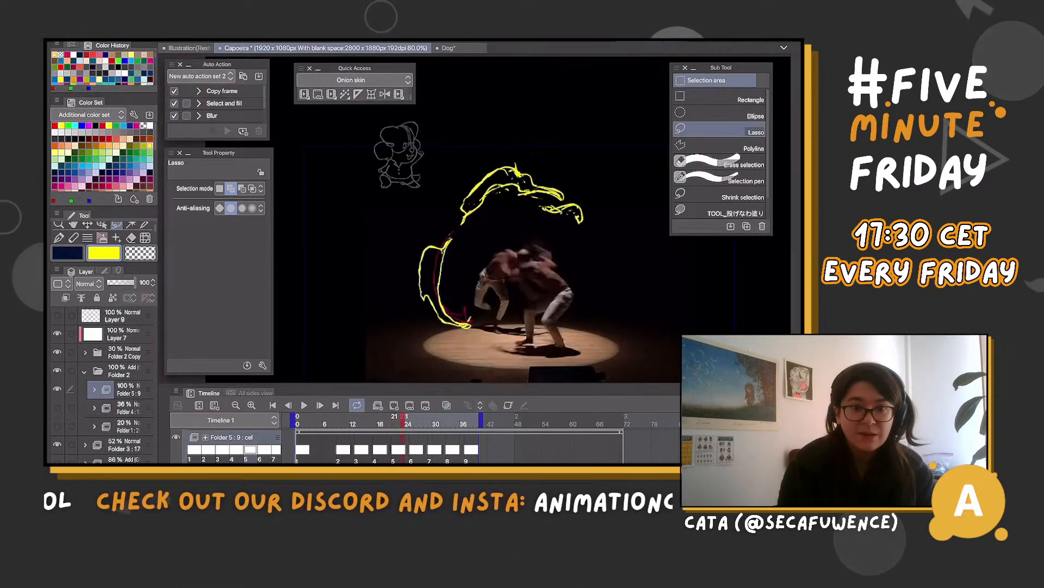
{"action": "key", "text": "Right"}
{"action": "key", "text": "Right"}
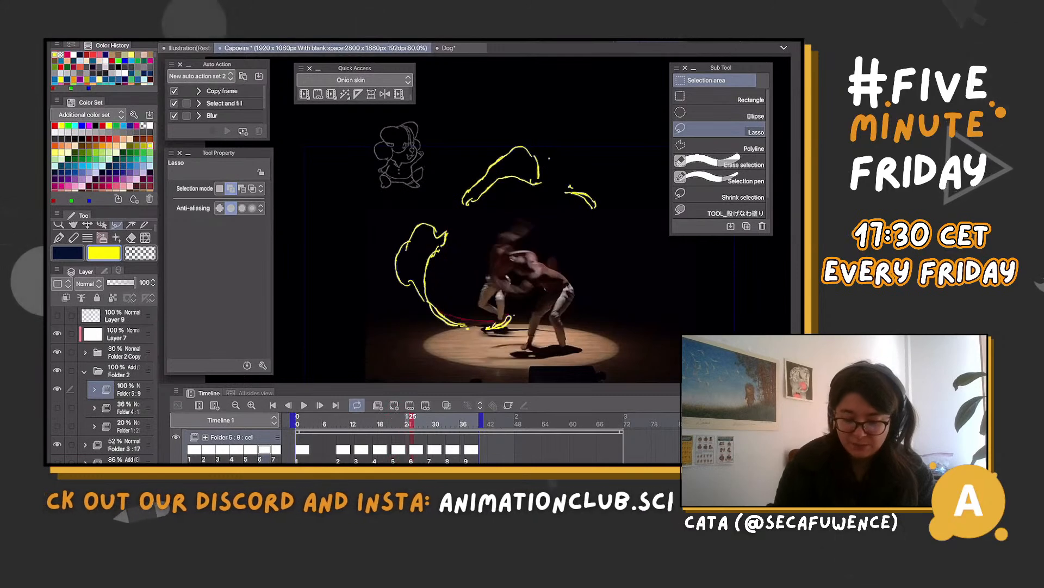
{"action": "mouse_move", "coordinate": [490, 141]}
{"action": "left_mouse_down"}
{"action": "mouse_move", "coordinate": [475, 211]}
{"action": "mouse_move", "coordinate": [586, 226]}
{"action": "mouse_move", "coordinate": [566, 122]}
{"action": "left_mouse_up"}
{"action": "key", "text": "o"}
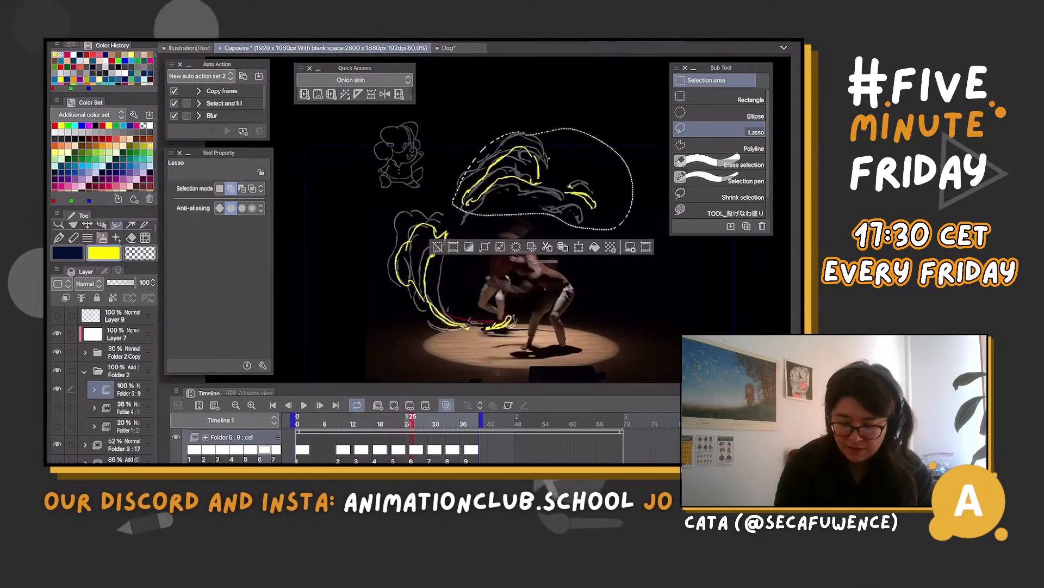
{"action": "key", "text": "ctrl+t"}
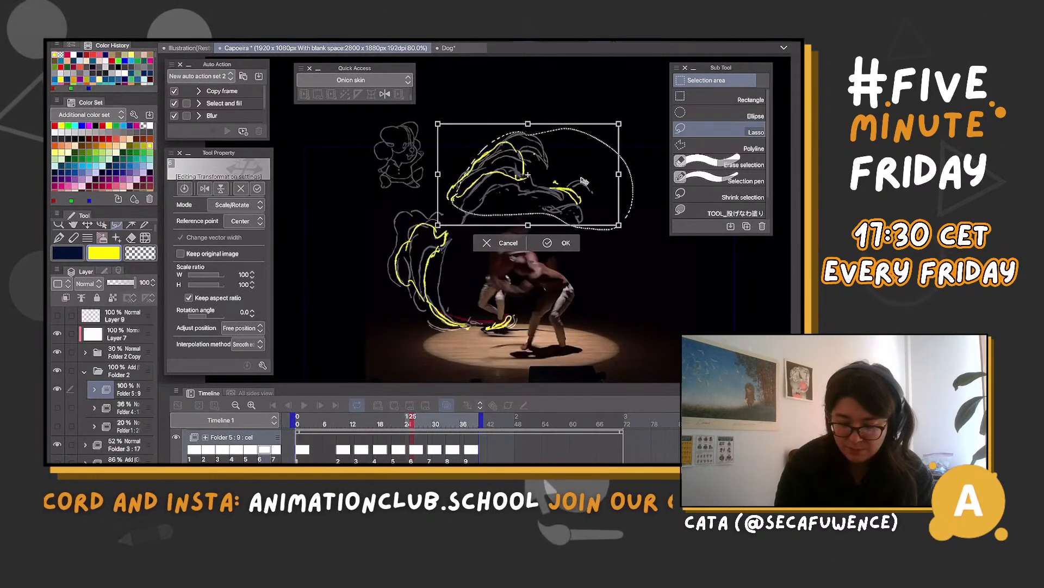
{"action": "left_click_drag", "start_coordinate": [632, 197], "coordinate": [633, 183]}
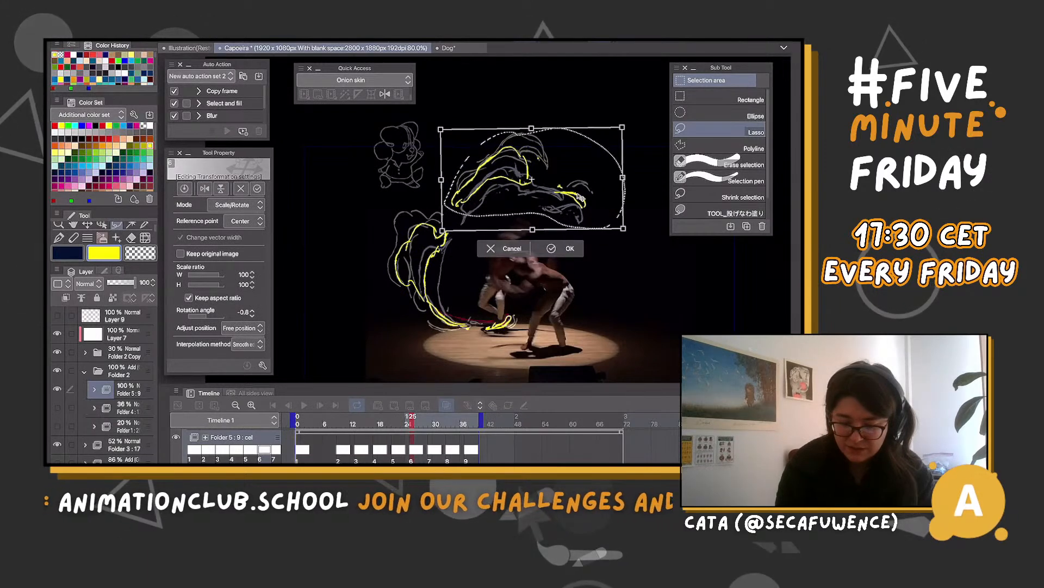
{"action": "key", "text": "Return"}
Lasso cel 7's upper wisps at frame 29, rotate them about -5.8° and shift them slightly left
{"action": "key", "text": "period"}
{"action": "key", "text": "ctrl+d"}
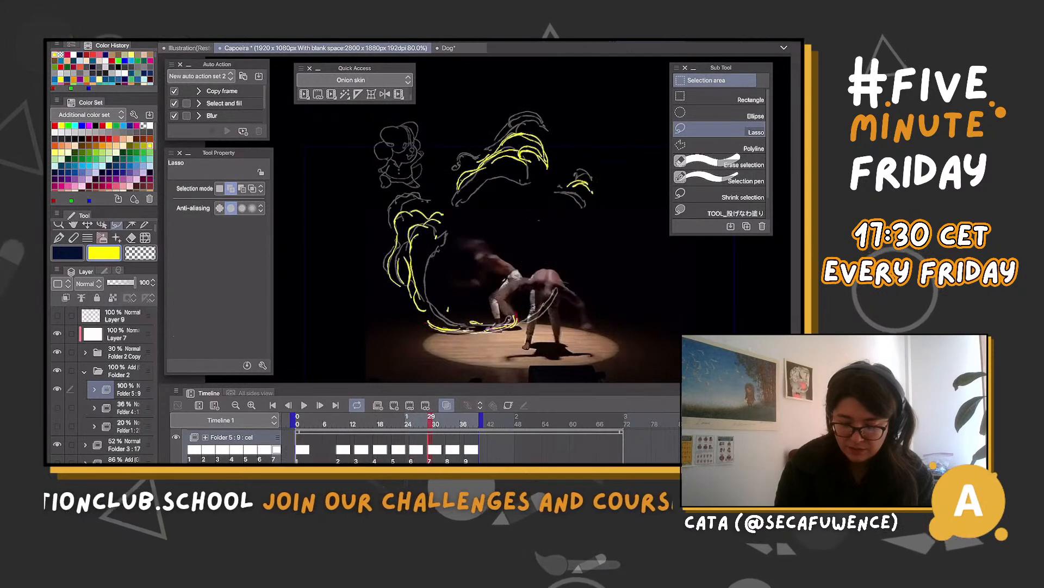
{"action": "mouse_move", "coordinate": [544, 128]}
{"action": "left_mouse_down"}
{"action": "mouse_move", "coordinate": [471, 207]}
{"action": "mouse_move", "coordinate": [590, 148]}
{"action": "mouse_move", "coordinate": [557, 184]}
{"action": "left_mouse_up"}
{"action": "key", "text": "ctrl+t"}
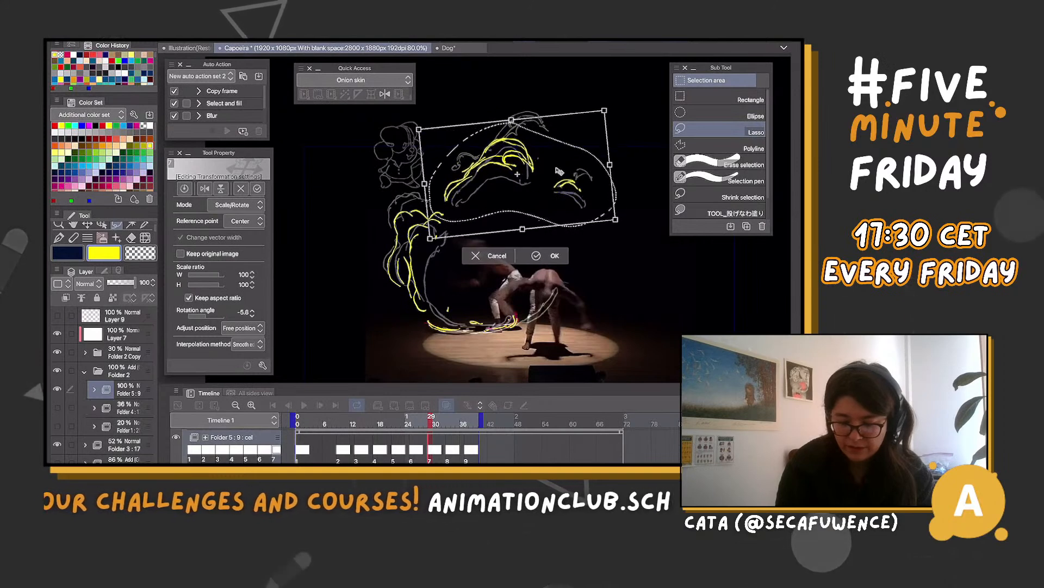
{"action": "key", "text": "Return"}
Lasso cel 8's large upper wisp at frame 33, rotate it about -9.1° and shift it left and slightly down
{"action": "key", "text": "period"}
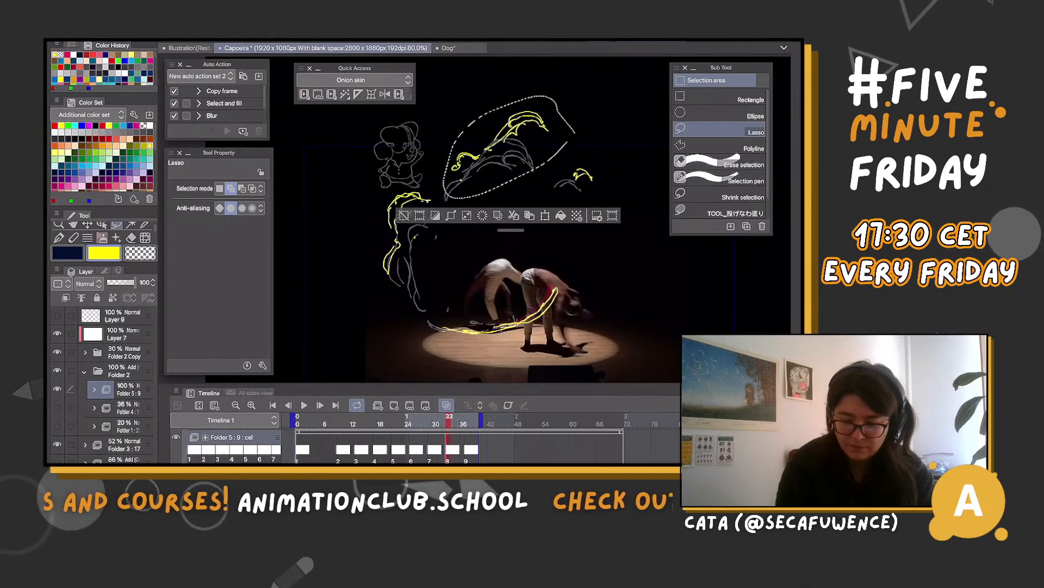
{"action": "key", "text": "ctrl+t"}
{"action": "left_click_drag", "start_coordinate": [550, 133], "coordinate": [531, 143]}
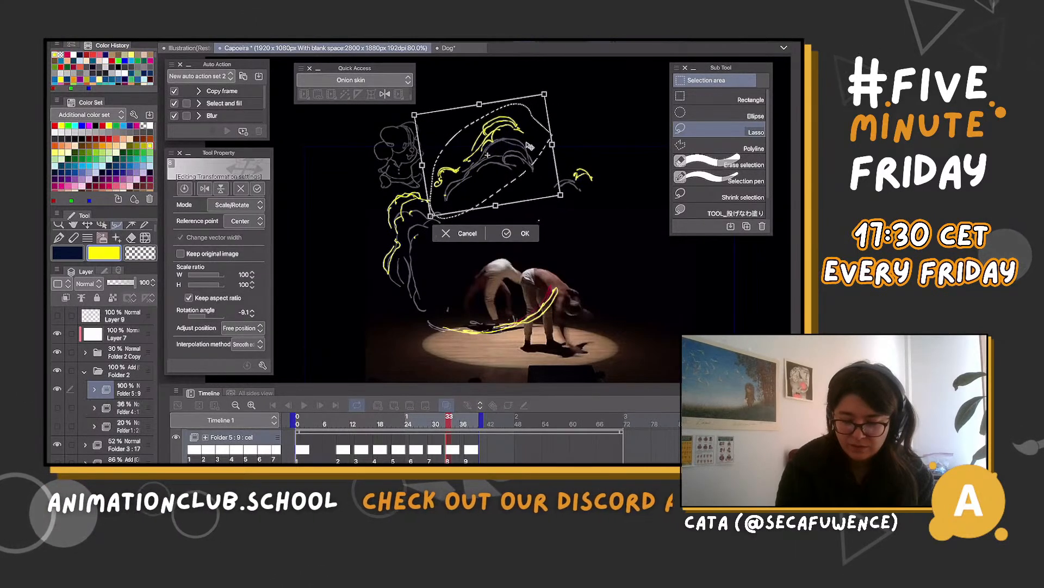
{"action": "key", "text": "Return"}
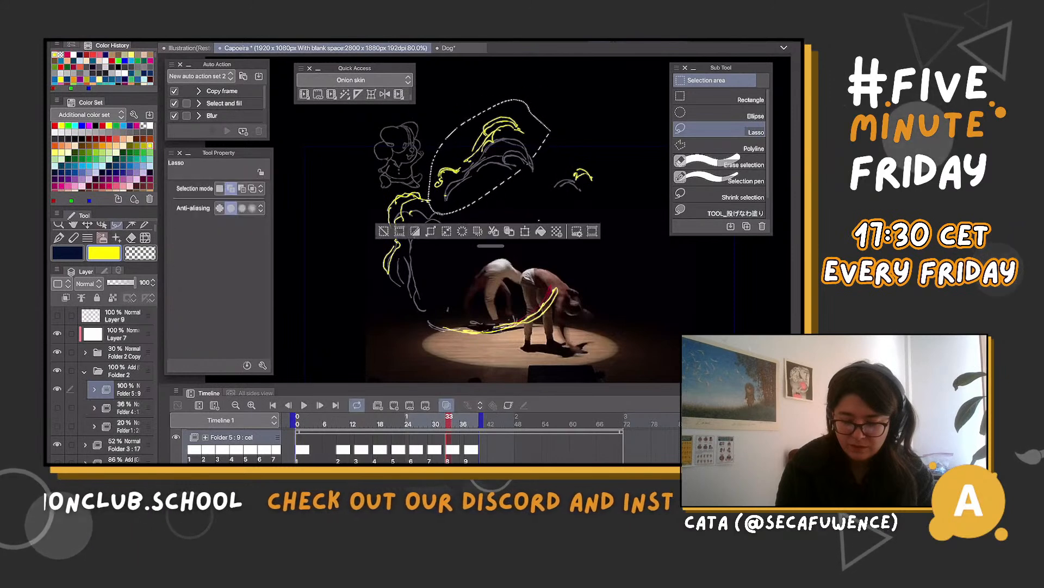
{"action": "key", "text": "ctrl+t"}
{"action": "key", "text": "Return"}
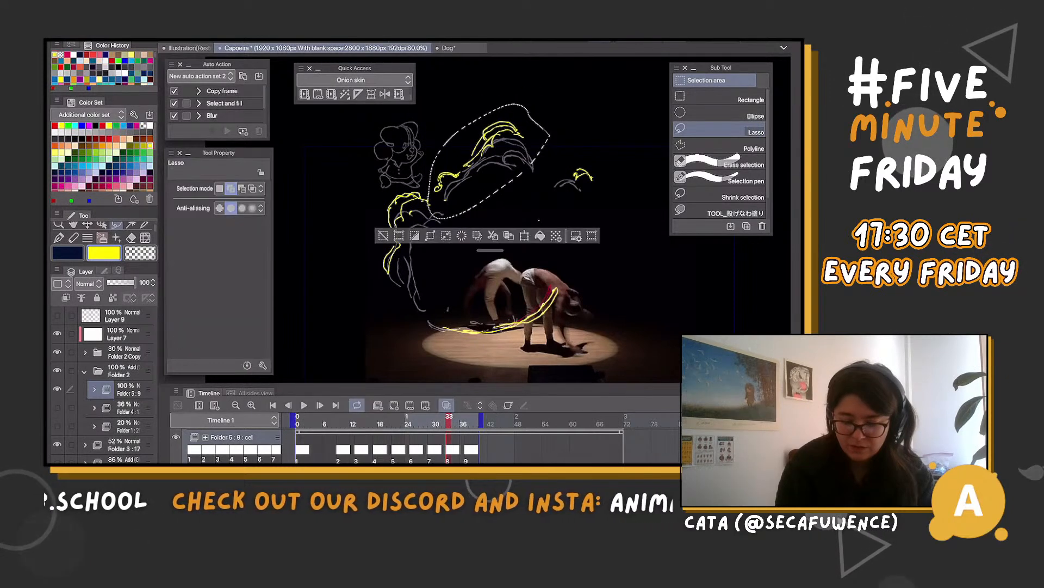
{"action": "key", "text": "ctrl+d"}
Lasso cel 8's small separate wisp, rotate it about -17.2° and shift it left toward the large wisp
{"action": "mouse_move", "coordinate": [589, 159]}
{"action": "left_mouse_down"}
{"action": "mouse_move", "coordinate": [607, 202]}
{"action": "mouse_move", "coordinate": [624, 163]}
{"action": "mouse_move", "coordinate": [576, 186]}
{"action": "left_mouse_up"}
{"action": "key", "text": "ctrl+t"}
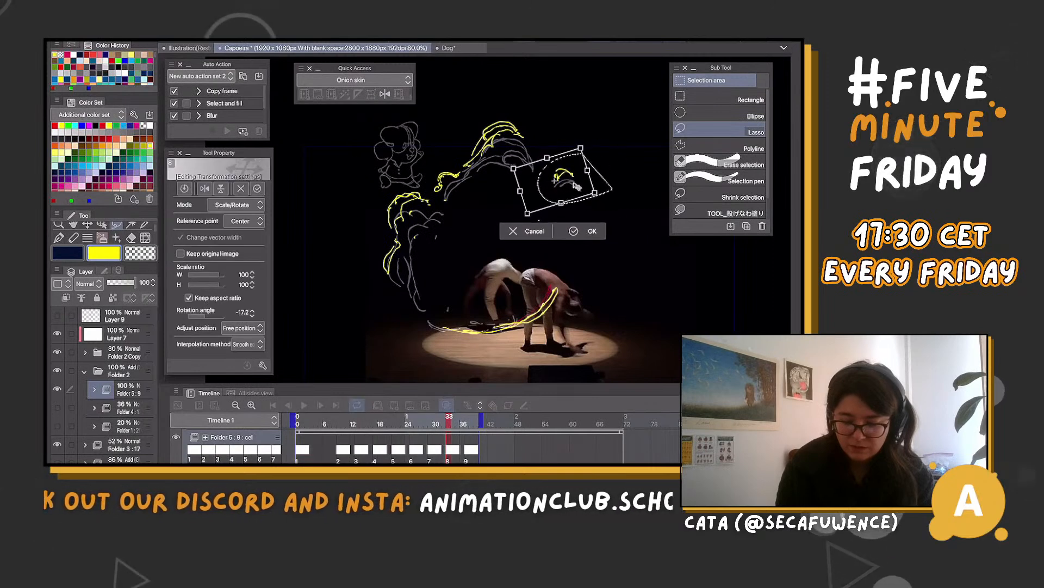
{"action": "key", "text": "Return"}
{"action": "key", "text": "ctrl+d"}
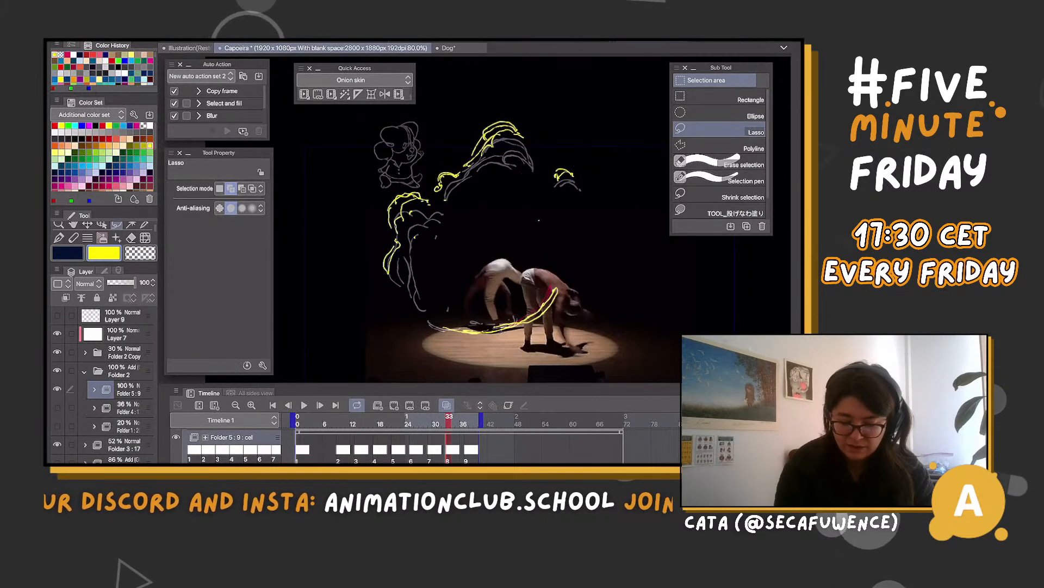
Play the animation and step between frames 18 and 31 to check the motion of the repositioned upper wisps
{"action": "left_click_drag", "start_coordinate": [449, 421], "coordinate": [421, 421]}
{"action": "key", "text": "space"}
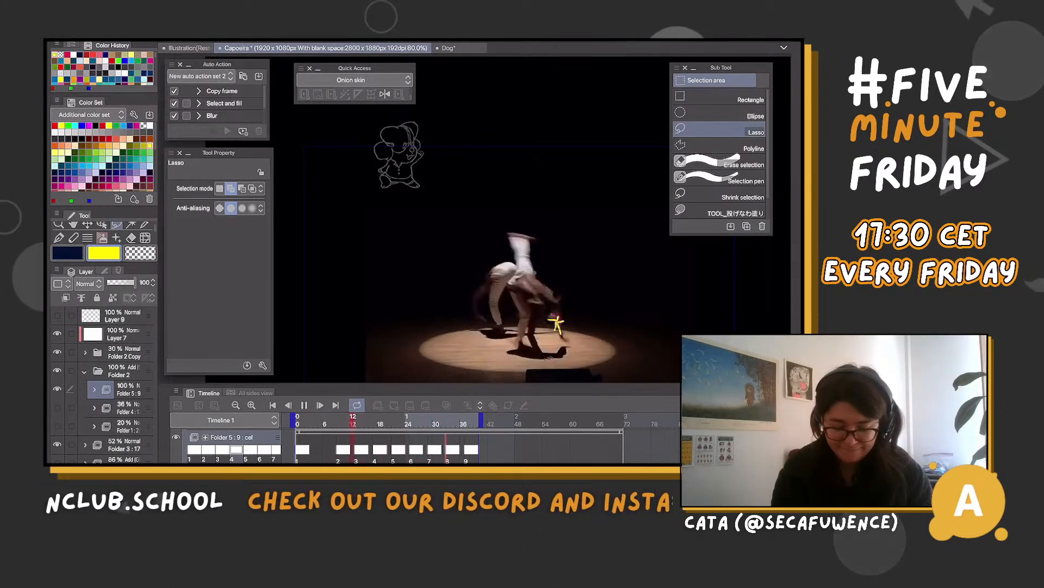
{"action": "key", "text": "space"}
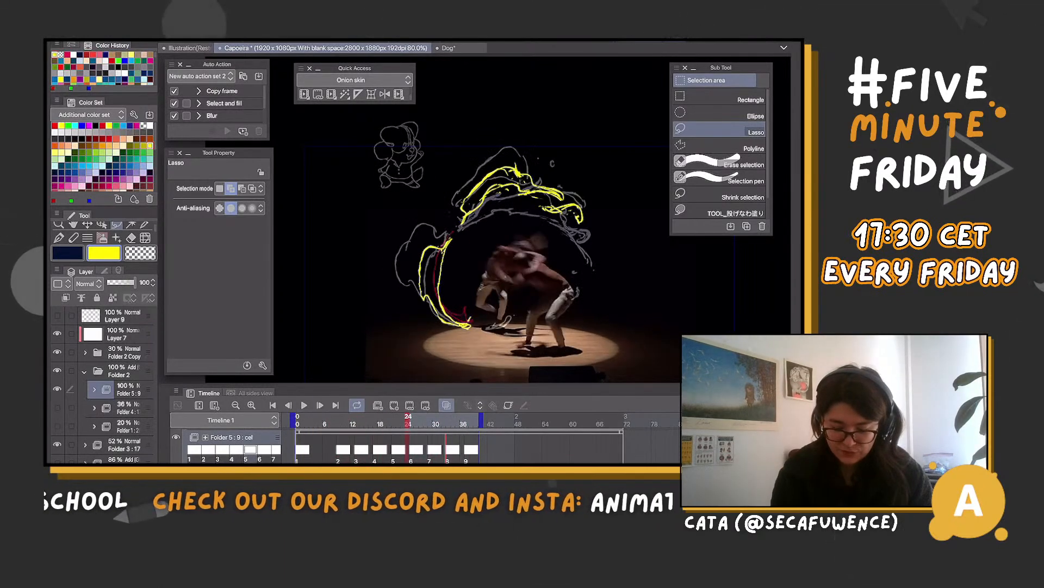
{"action": "key", "text": "Right"}
{"action": "key", "text": "Right"}
{"action": "key", "text": "Right"}
{"action": "key", "text": "Right"}
{"action": "key", "text": "Right"}
{"action": "key", "text": "Right"}
{"action": "key", "text": "Right"}
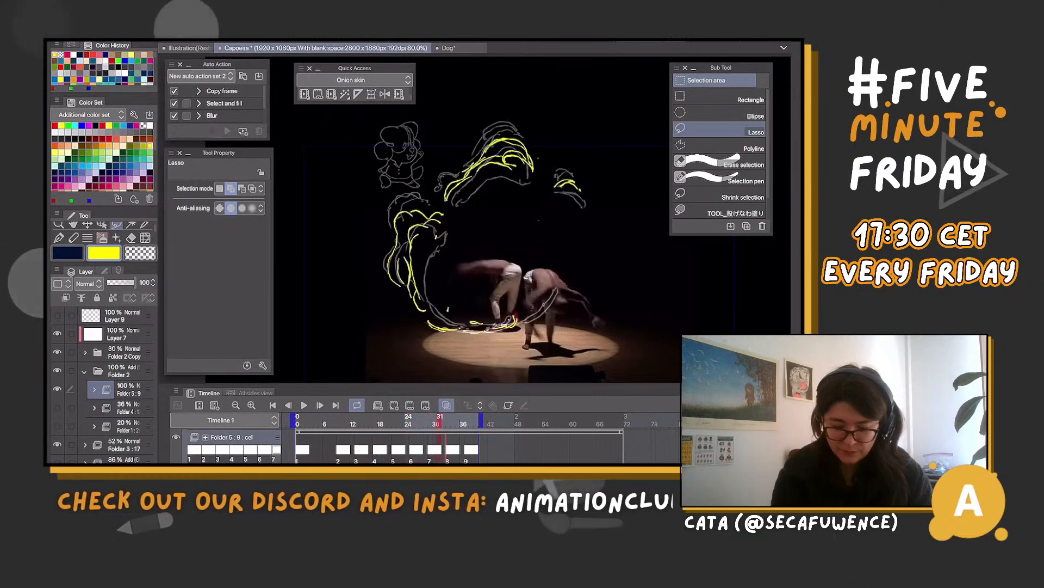
{"action": "key", "text": "Left"}
{"action": "key", "text": "Left"}
{"action": "key", "text": "Left"}
{"action": "key", "text": "Left"}
{"action": "key", "text": "Left"}
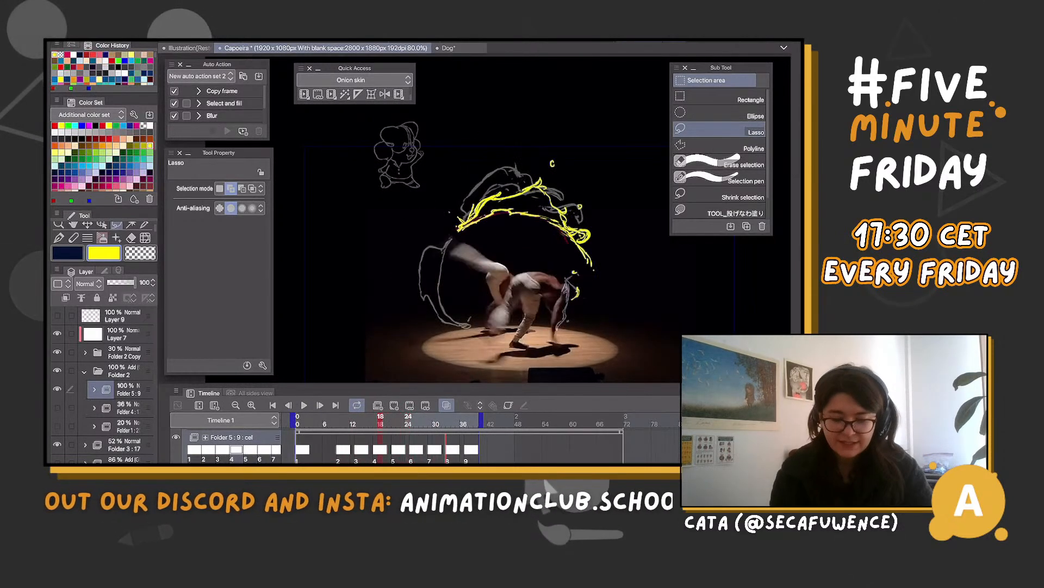
Lasso cel 6's side curl, drop the selection, and step between cels 5, 6 and 7 to compare the curl's drift
{"action": "mouse_move", "coordinate": [458, 226]}
{"action": "left_mouse_down"}
{"action": "mouse_move", "coordinate": [384, 280]}
{"action": "mouse_move", "coordinate": [454, 248]}
{"action": "left_mouse_up"}
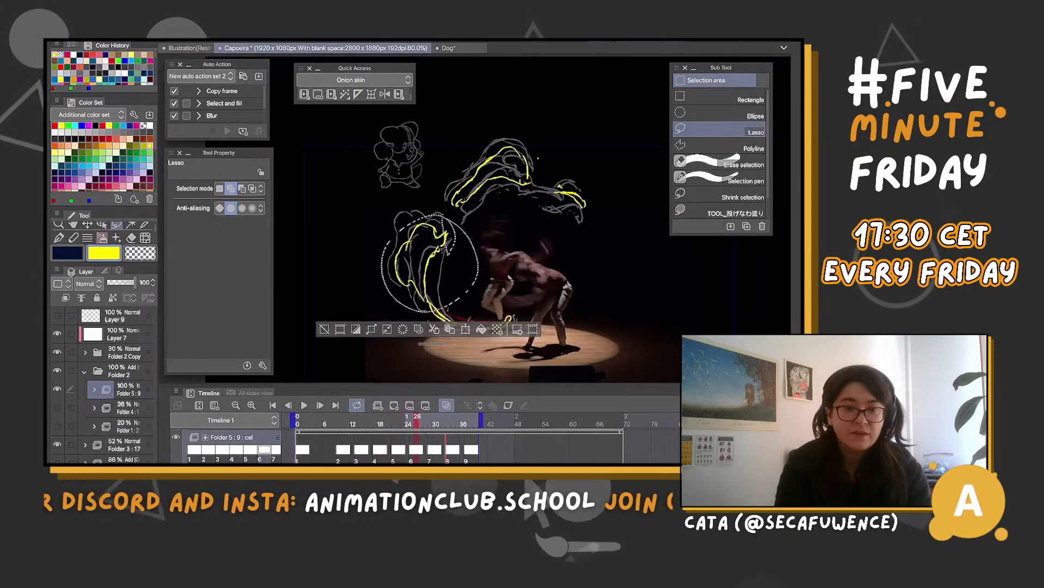
{"action": "key", "text": "ctrl+d"}
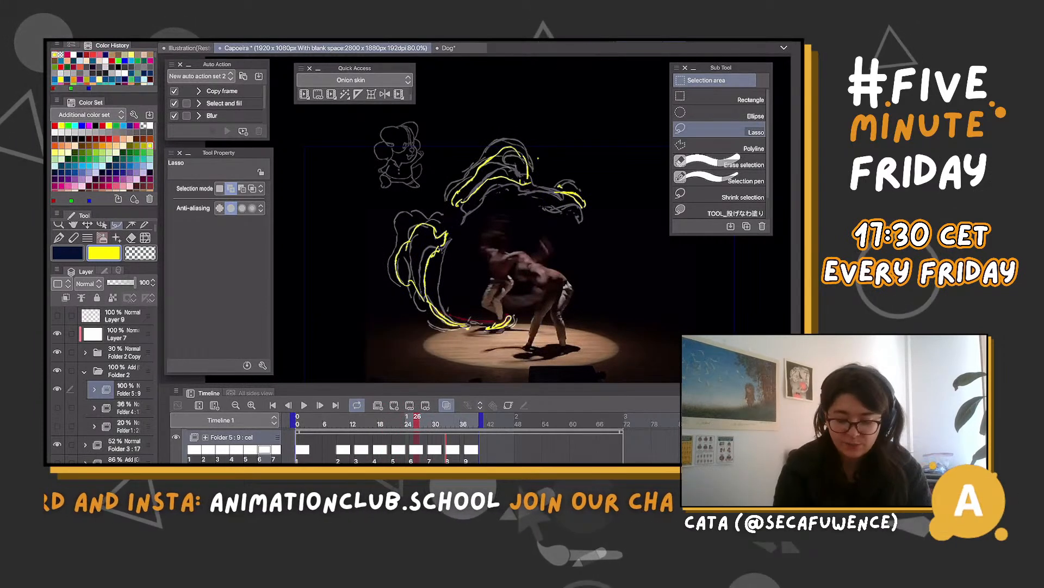
{"action": "key", "text": "b"}
{"action": "key", "text": "Left"}
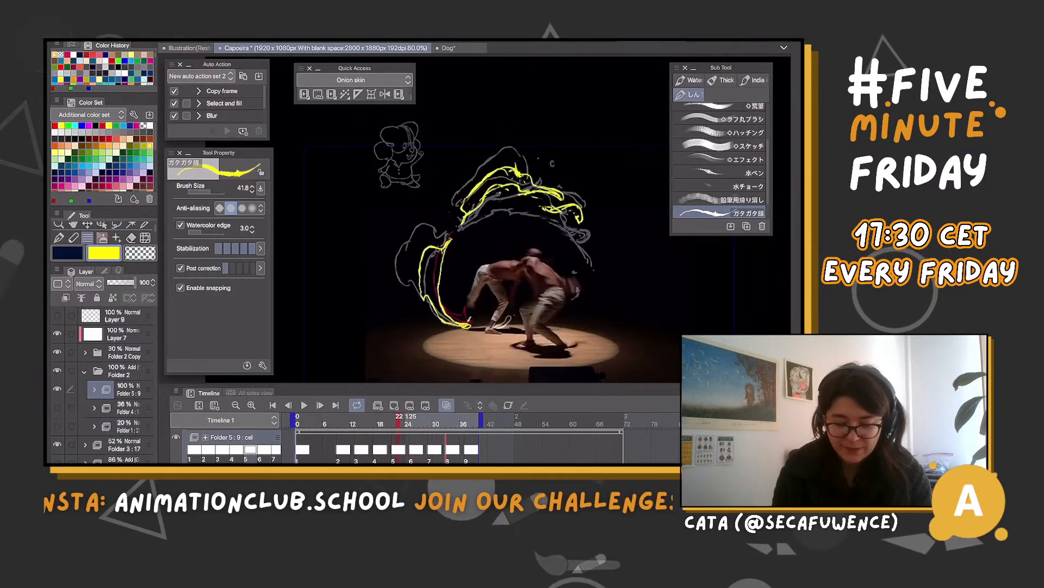
{"action": "key", "text": "Right"}
{"action": "key", "text": "Right"}
{"action": "key", "text": "Right"}
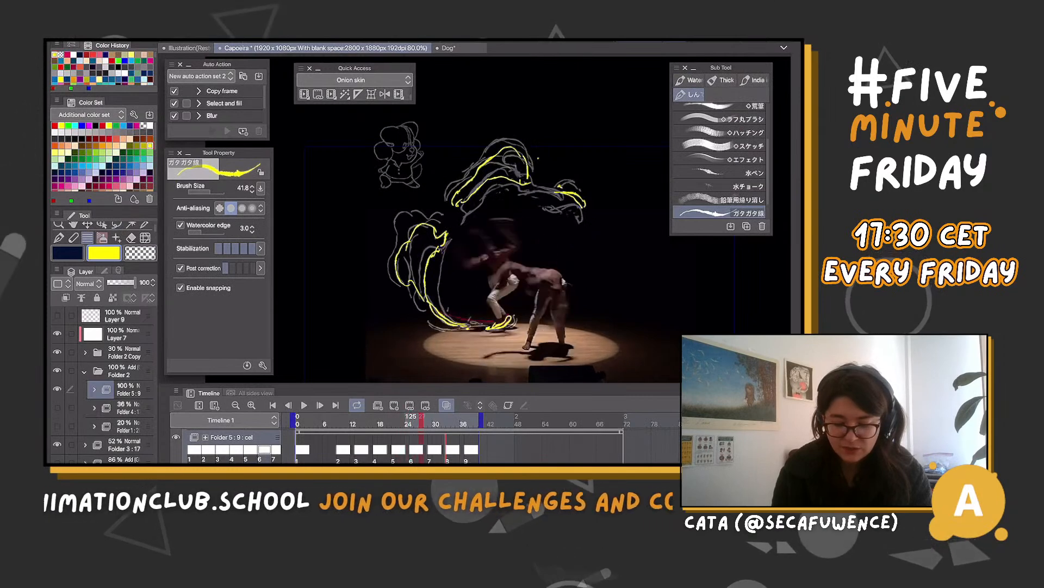
{"action": "key", "text": "Right"}
{"action": "key", "text": "Right"}
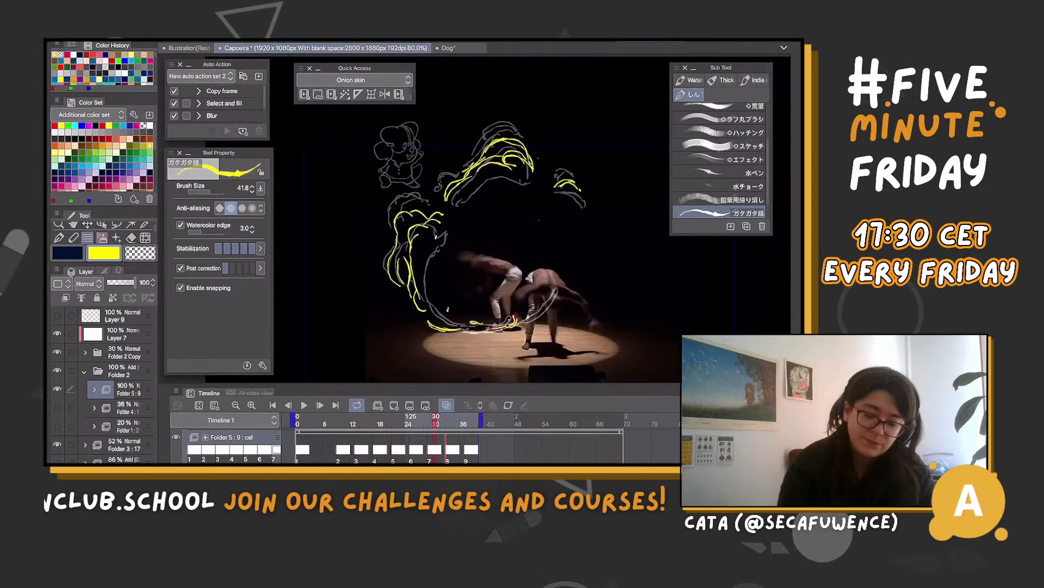
{"action": "key", "text": "Left"}
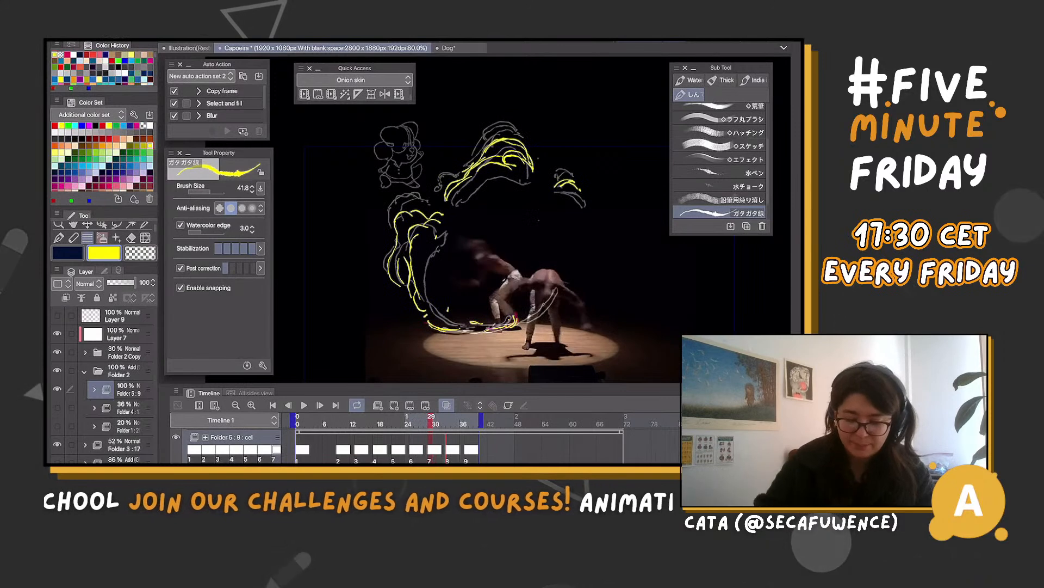
Lasso cel 7's side curl at frame 29, rotate it about -4.2° and shift it left, ending on cel 8
{"action": "key", "text": "m"}
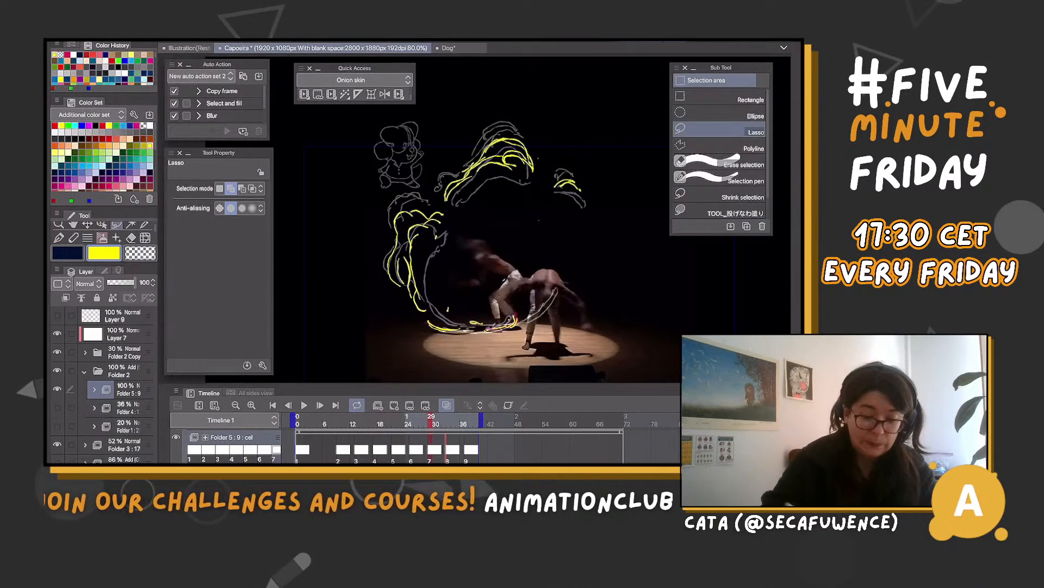
{"action": "left_click_drag", "start_coordinate": [377, 208], "coordinate": [384, 321]}
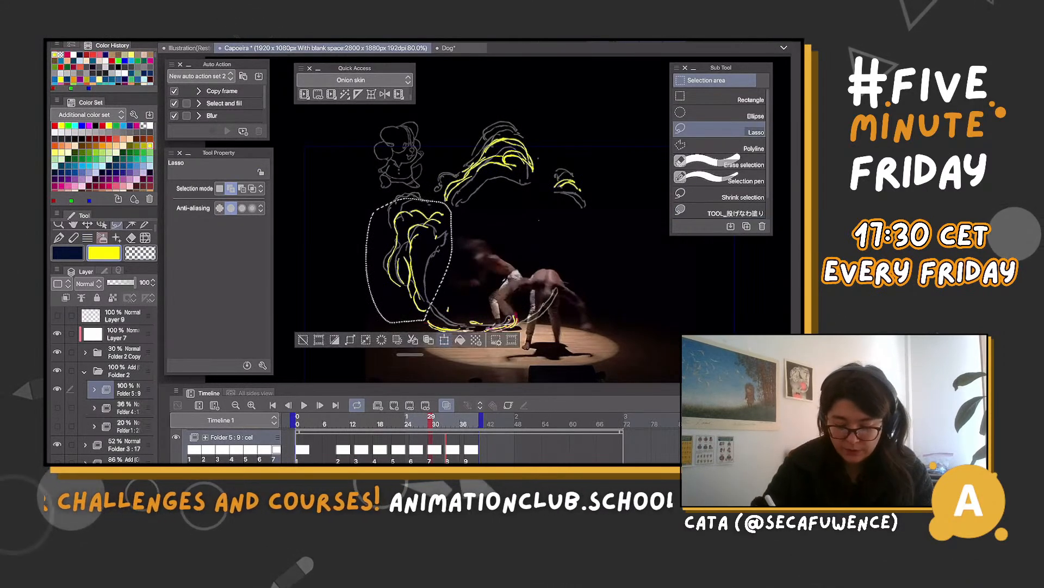
{"action": "key", "text": "ctrl+t"}
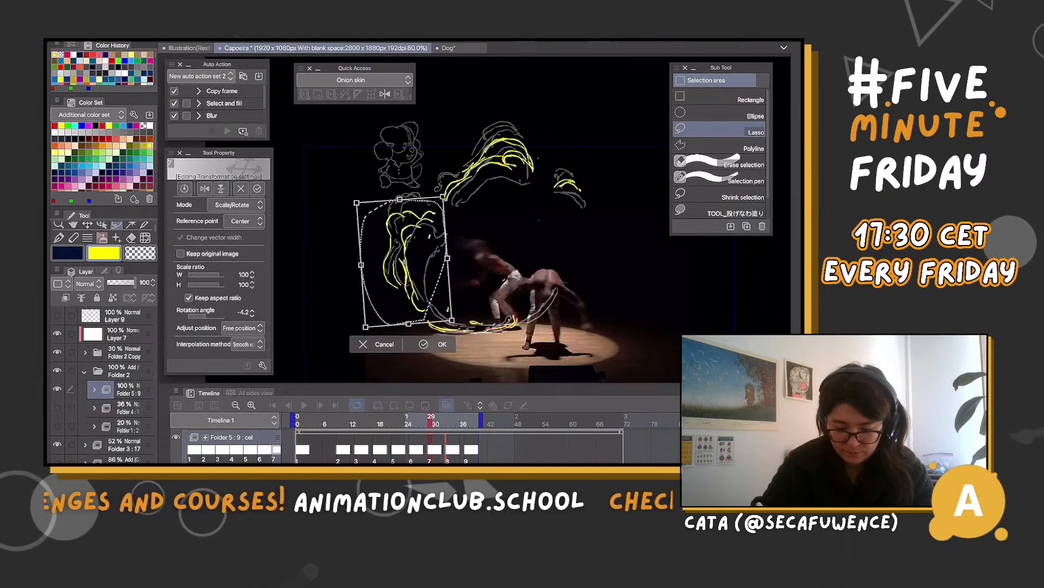
{"action": "key", "text": "Return"}
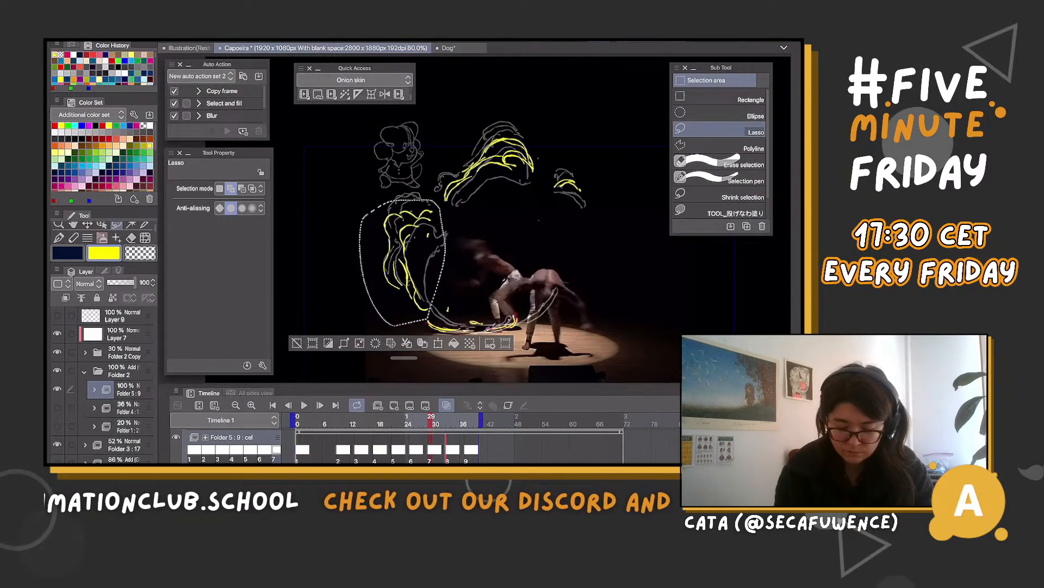
{"action": "key", "text": "ctrl+d"}
{"action": "key", "text": "period"}
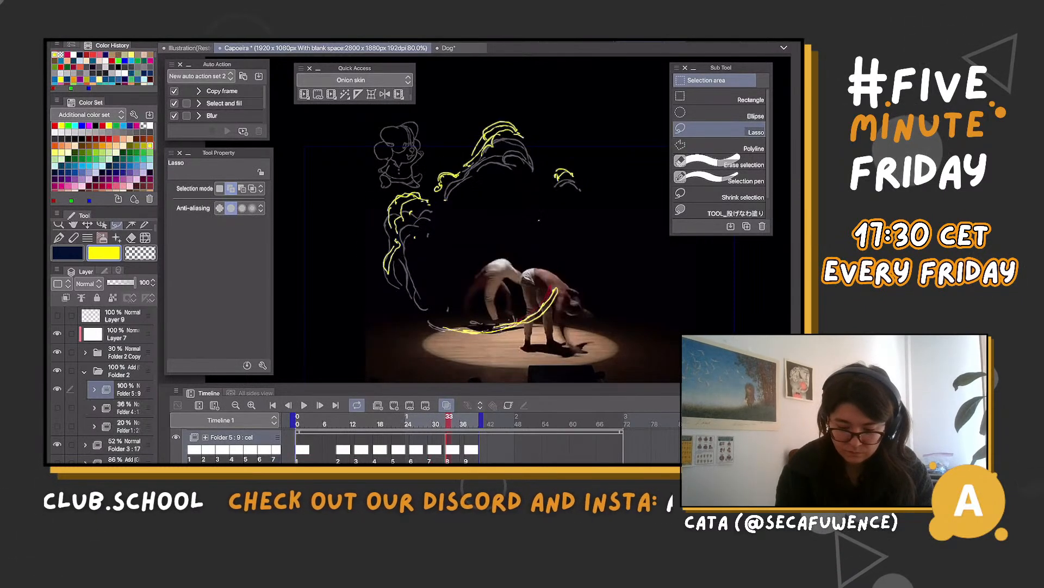
Lasso cel 8's side curl, rotate it about 5.1° and shift it left, dropping the selection on cel 9
{"action": "left_click_drag", "start_coordinate": [389, 180], "coordinate": [387, 177]}
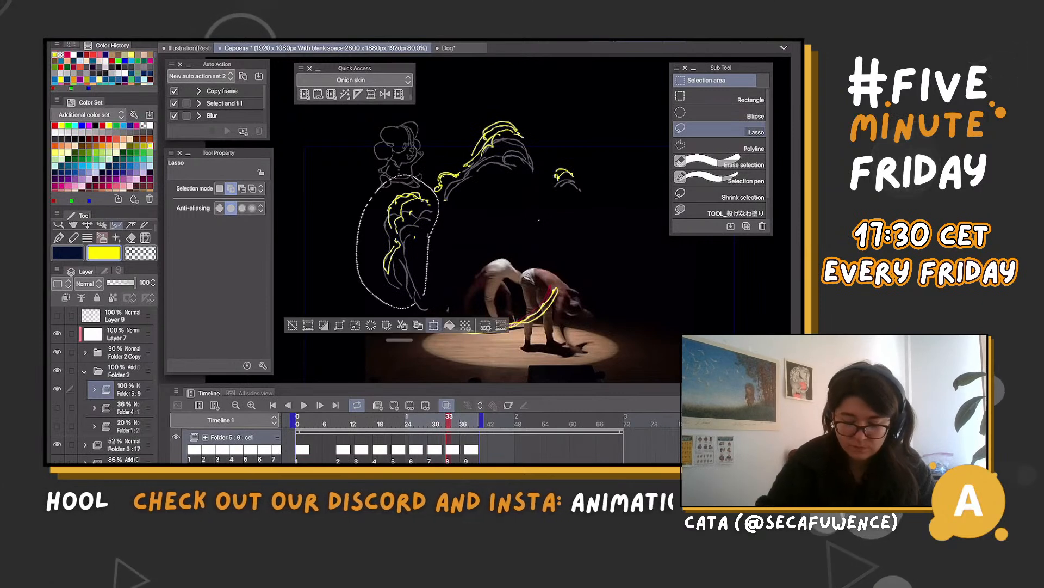
{"action": "key", "text": "ctrl+t"}
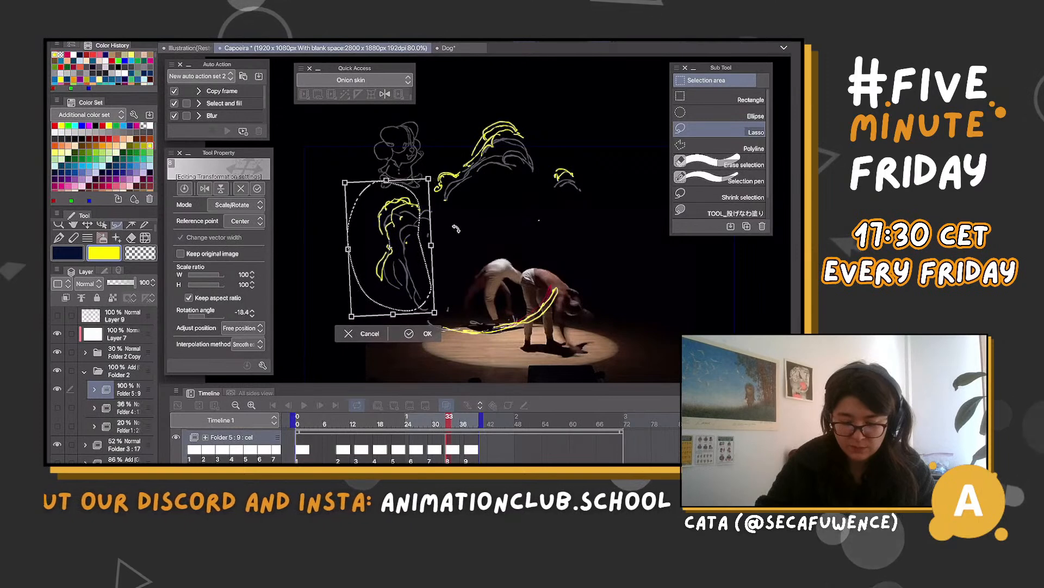
{"action": "mouse_move", "coordinate": [456, 228]}
{"action": "left_mouse_down"}
{"action": "mouse_move", "coordinate": [411, 256]}
{"action": "mouse_move", "coordinate": [413, 273]}
{"action": "left_mouse_up"}
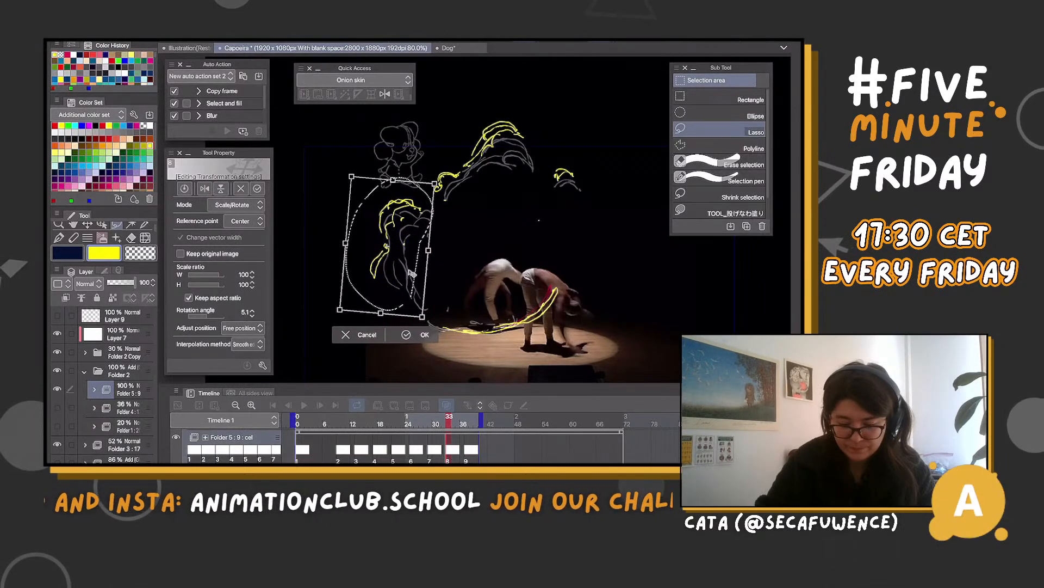
{"action": "key", "text": "Return"}
{"action": "key", "text": "period"}
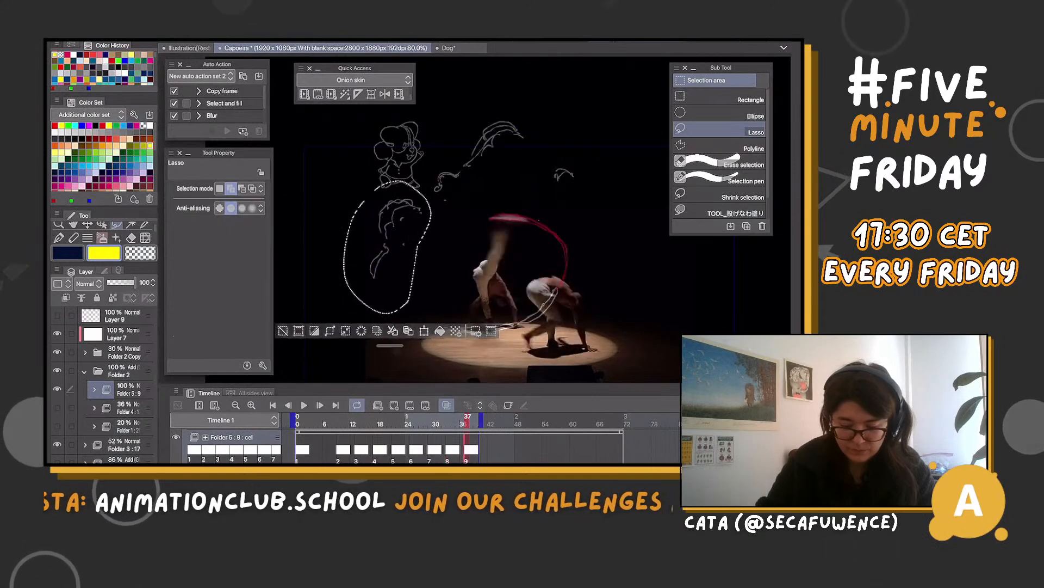
{"action": "key", "text": "ctrl+d"}
Draw short yellow arcs on cel 9 along the upper and outer edges of the side curl
{"action": "key", "text": "b"}
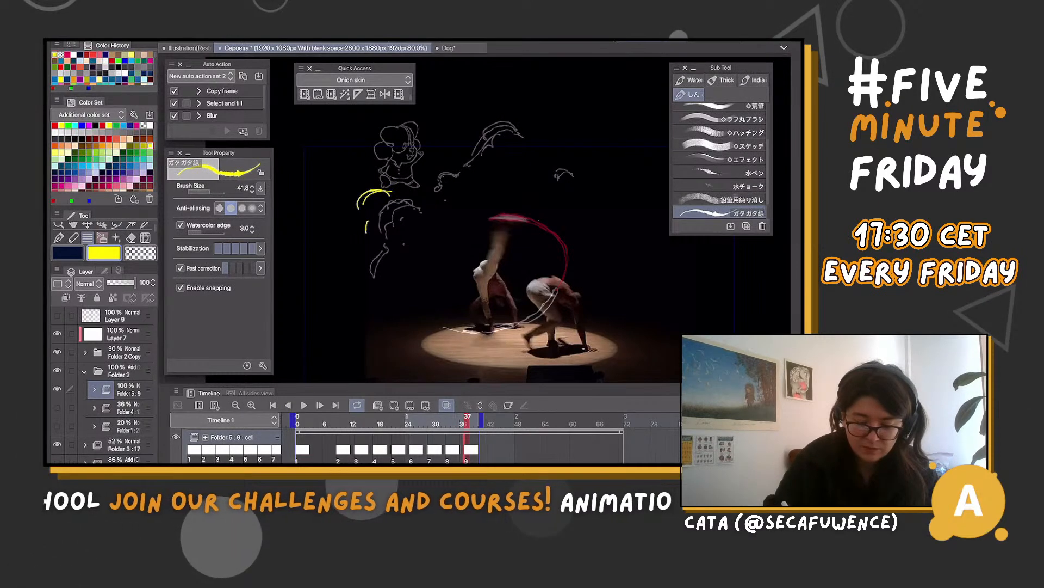
{"action": "left_click_drag", "start_coordinate": [366, 233], "coordinate": [375, 240]}
{"action": "left_click_drag", "start_coordinate": [369, 202], "coordinate": [396, 198]}
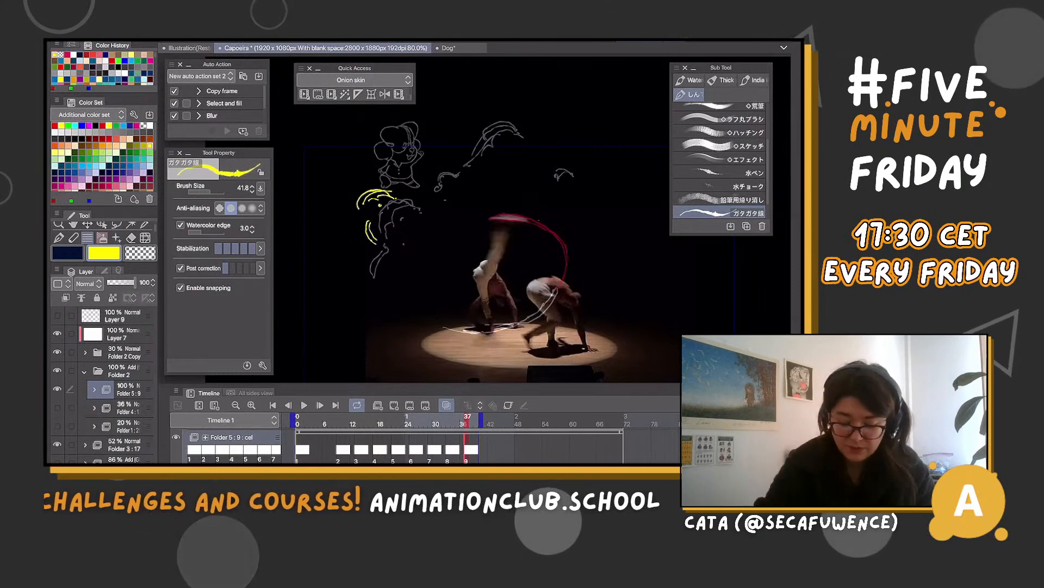
Lasso cel 8's large upper wisp, rotate it about 8.9° and shift it slightly, ending on cel 9
{"action": "mouse_move", "coordinate": [468, 420]}
{"action": "left_mouse_down"}
{"action": "mouse_move", "coordinate": [371, 420]}
{"action": "mouse_move", "coordinate": [454, 420]}
{"action": "left_mouse_up"}
{"action": "key", "text": "m"}
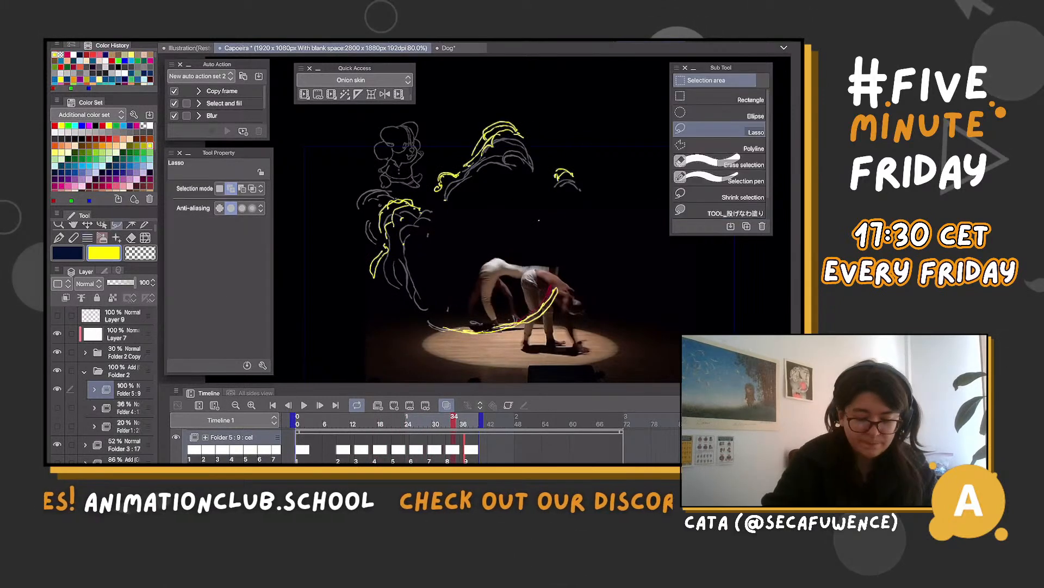
{"action": "mouse_move", "coordinate": [514, 104]}
{"action": "left_mouse_down"}
{"action": "mouse_move", "coordinate": [448, 202]}
{"action": "mouse_move", "coordinate": [438, 133]}
{"action": "left_mouse_up"}
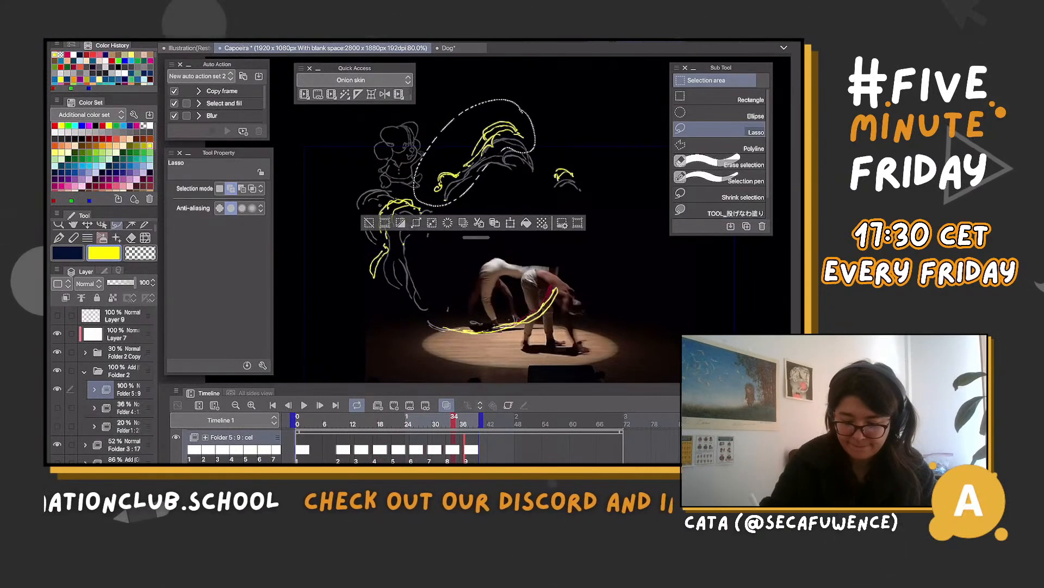
{"action": "left_click", "coordinate": [511, 222]}
{"action": "left_click_drag", "start_coordinate": [549, 209], "coordinate": [540, 220]}
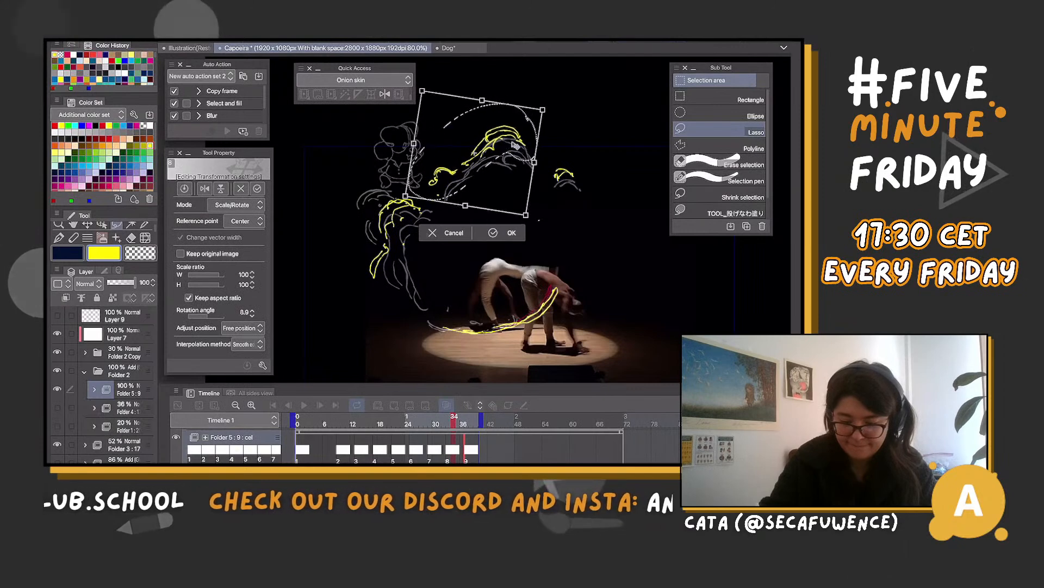
{"action": "left_click_drag", "start_coordinate": [514, 144], "coordinate": [513, 144]}
{"action": "key", "text": "Return"}
{"action": "key", "text": "period"}
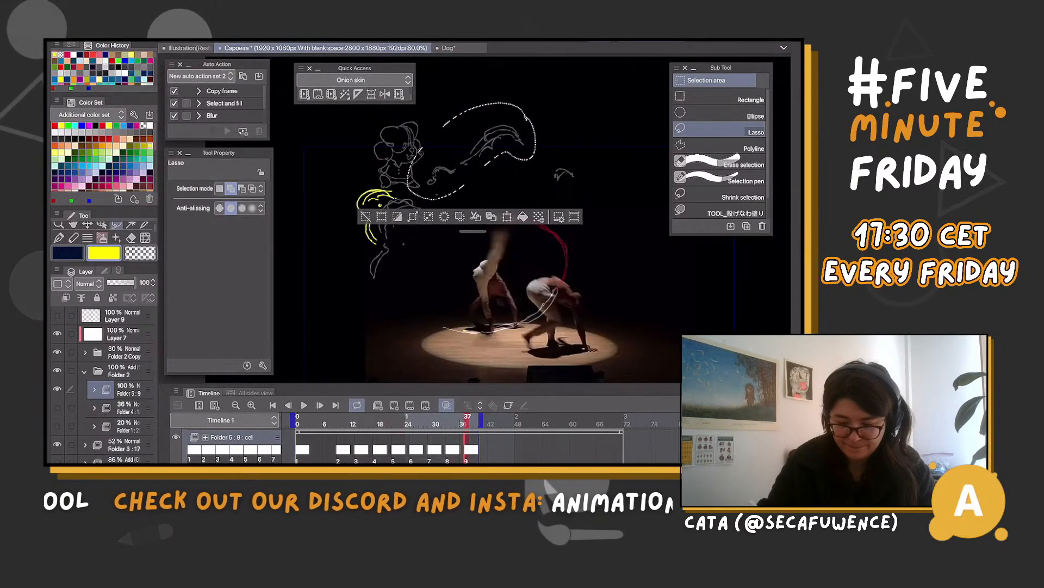
{"action": "key", "text": "ctrl+d"}
Draw broken yellow arcs on cel 9 above the large upper wisp and the small separate wisp
{"action": "key", "text": "b"}
{"action": "mouse_move", "coordinate": [490, 120]}
{"action": "left_mouse_down"}
{"action": "mouse_move", "coordinate": [524, 131]}
{"action": "mouse_move", "coordinate": [482, 129]}
{"action": "mouse_move", "coordinate": [476, 144]}
{"action": "mouse_move", "coordinate": [433, 159]}
{"action": "mouse_move", "coordinate": [444, 157]}
{"action": "left_mouse_up"}
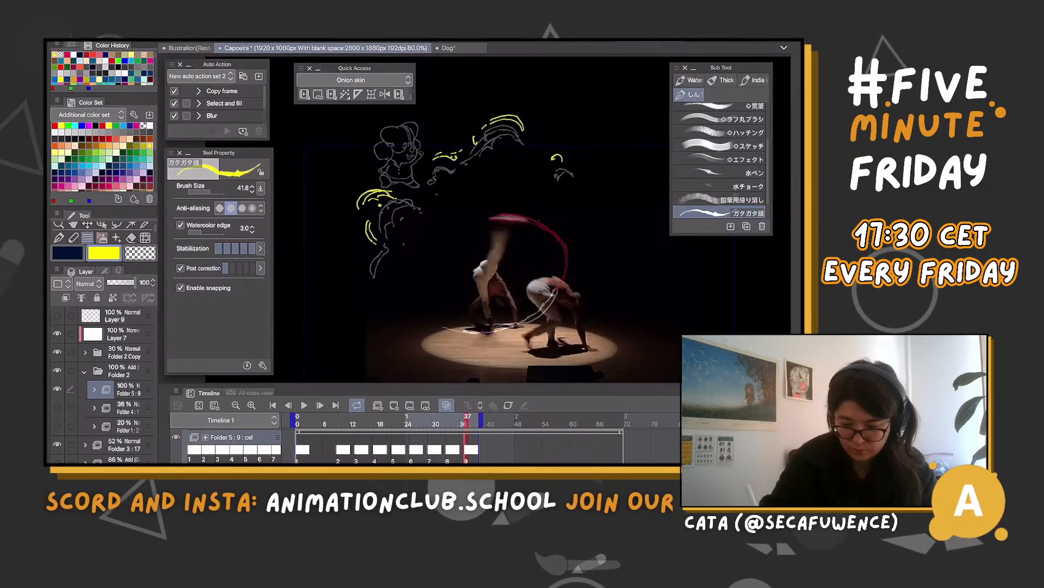
{"action": "left_click_drag", "start_coordinate": [552, 159], "coordinate": [559, 158]}
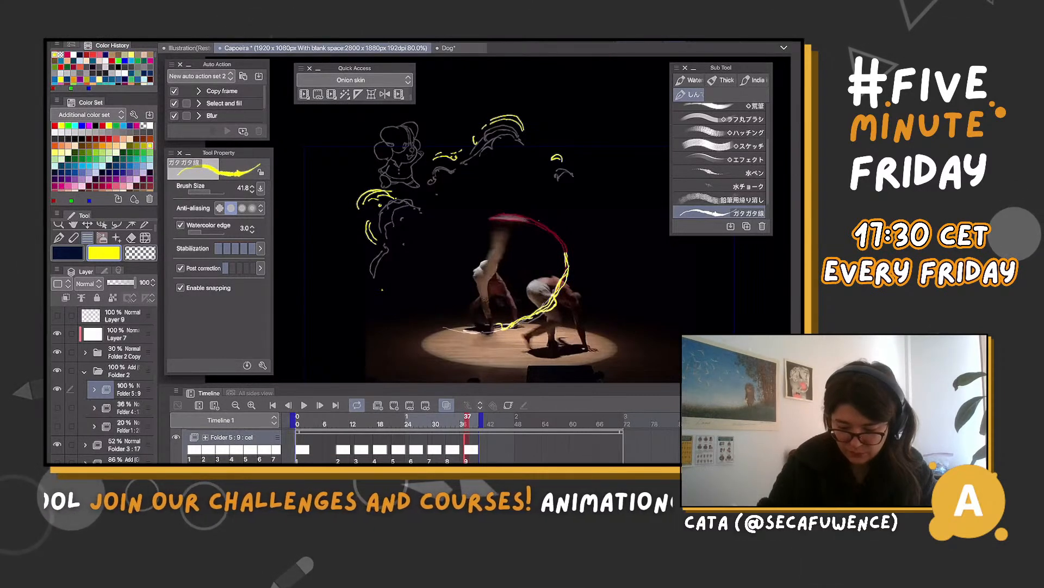
Lasso and delete cel 9's yellow trail strokes, and redraw them with a loop following the kick arc
{"action": "key", "text": "m"}
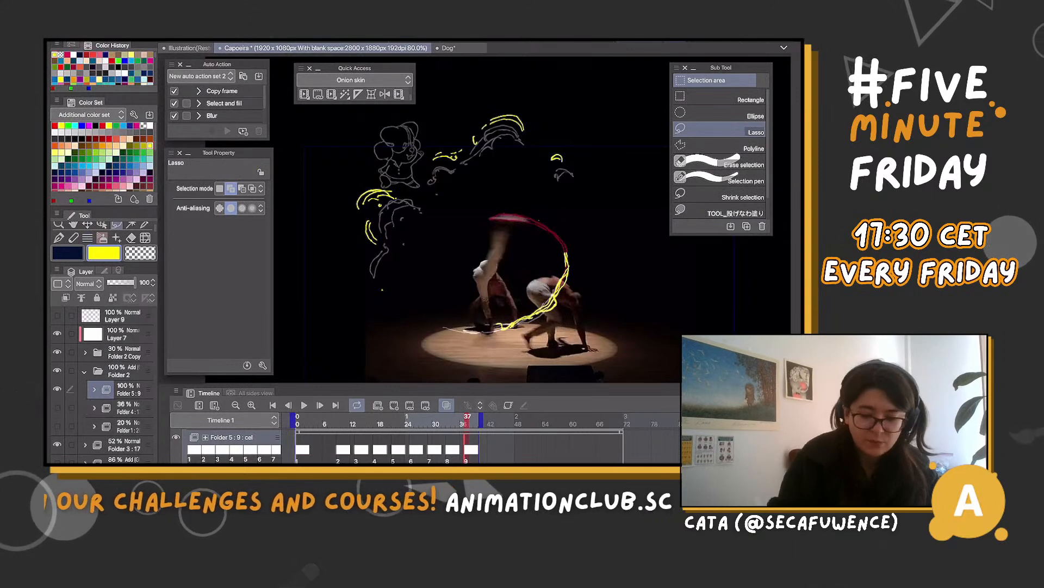
{"action": "left_click_drag", "start_coordinate": [532, 276], "coordinate": [479, 330]}
{"action": "key", "text": "Delete"}
{"action": "key", "text": "ctrl+d"}
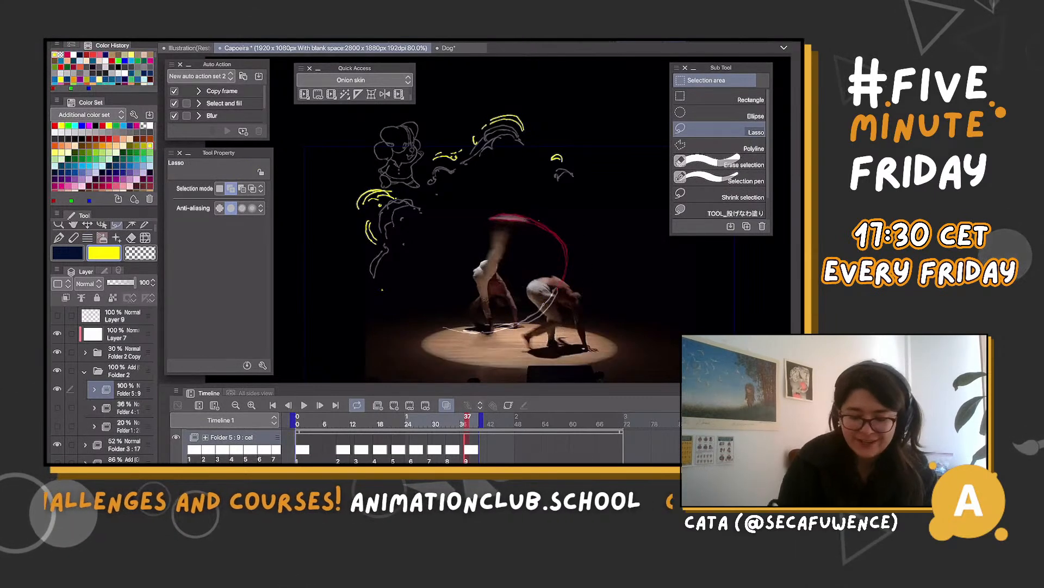
{"action": "key", "text": "b"}
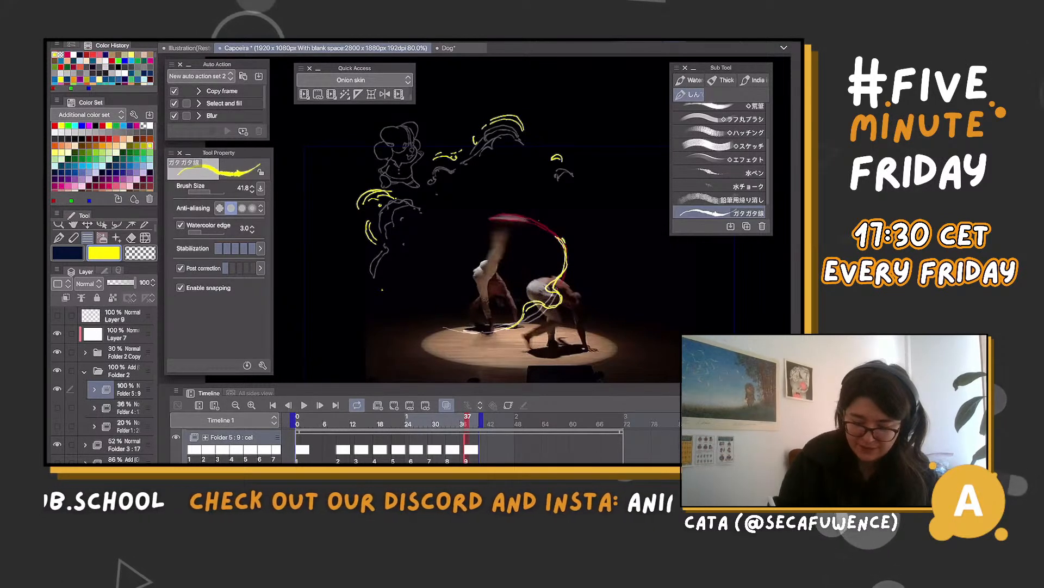
Lasso and delete cel 8's lower yellow trail, and redraw it as wavy, intertwined strands along the floor
{"action": "key", "text": "Left"}
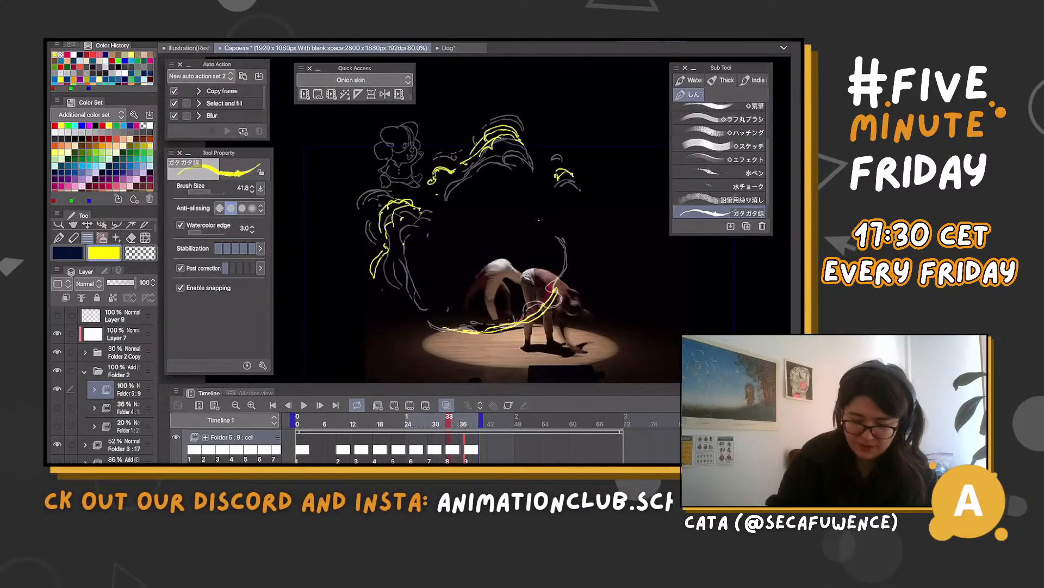
{"action": "key", "text": "m"}
{"action": "mouse_move", "coordinate": [551, 335]}
{"action": "left_mouse_down"}
{"action": "mouse_move", "coordinate": [549, 262]}
{"action": "mouse_move", "coordinate": [468, 336]}
{"action": "left_mouse_up"}
{"action": "key", "text": "Delete"}
{"action": "key", "text": "ctrl+d"}
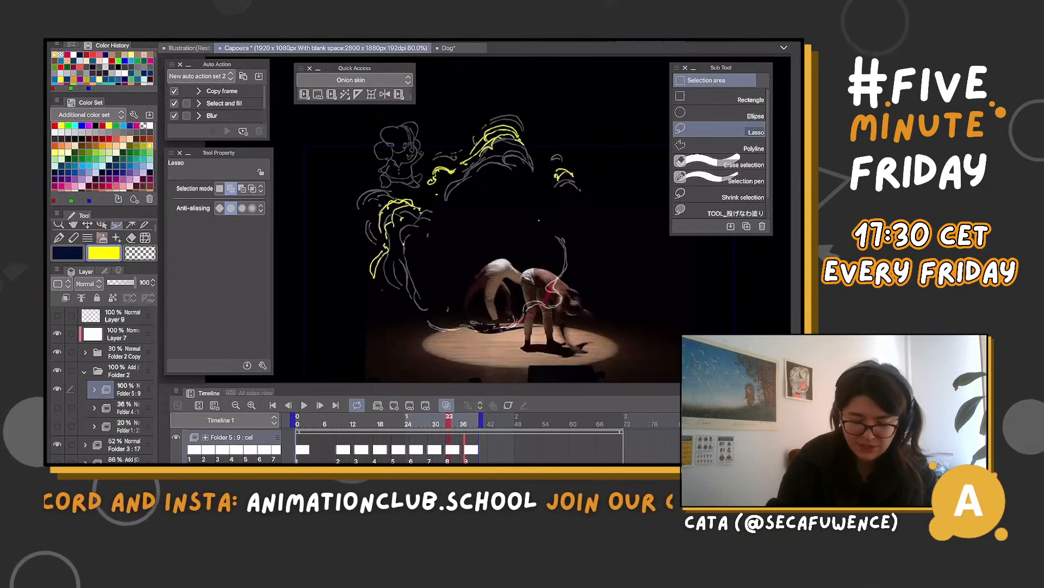
{"action": "key", "text": "b"}
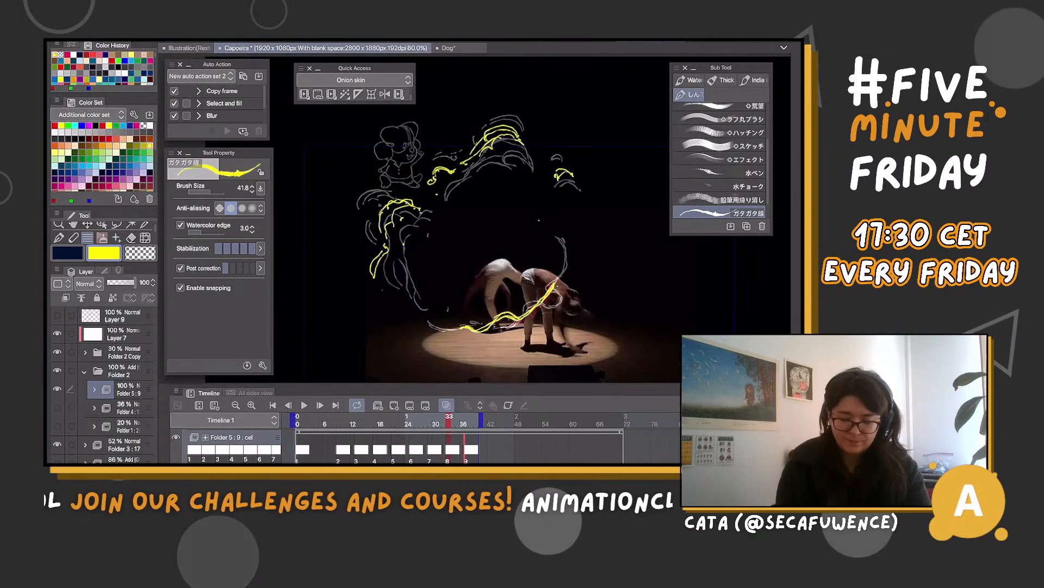
Step through the frames around cel 8 and play the animation to check the redrawn trails and curls
{"action": "key", "text": "comma"}
{"action": "key", "text": "comma"}
{"action": "key", "text": "period"}
{"action": "key", "text": "period"}
{"action": "key", "text": "period"}
{"action": "key", "text": "period"}
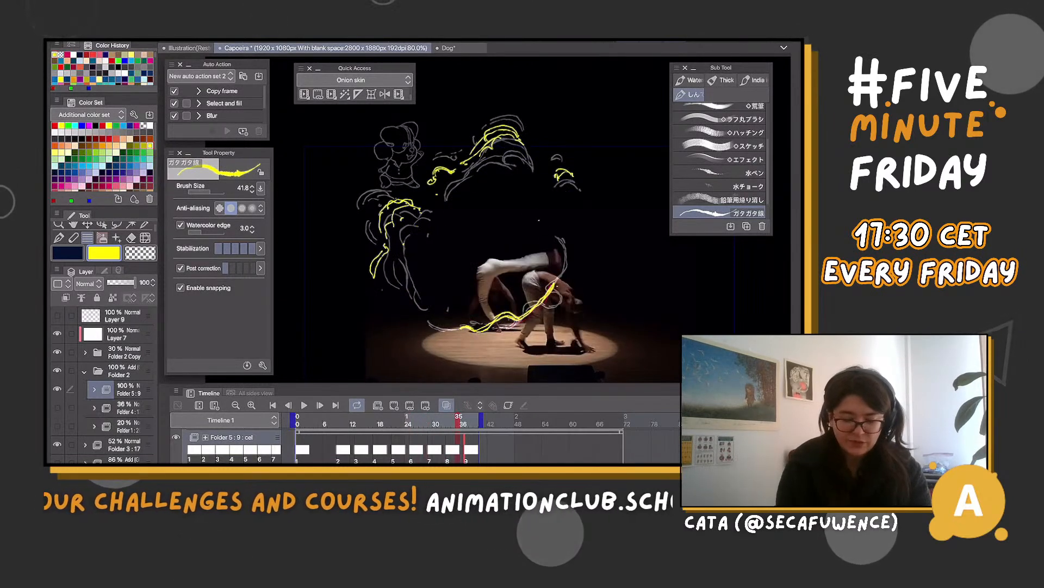
{"action": "key", "text": "space"}
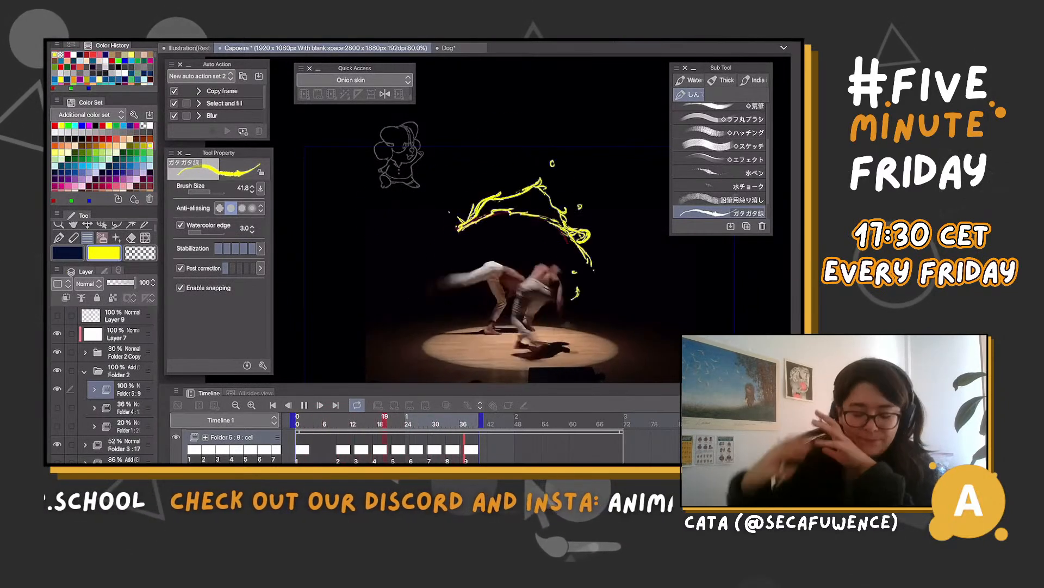
{"action": "key", "text": "space"}
{"action": "key", "text": "comma"}
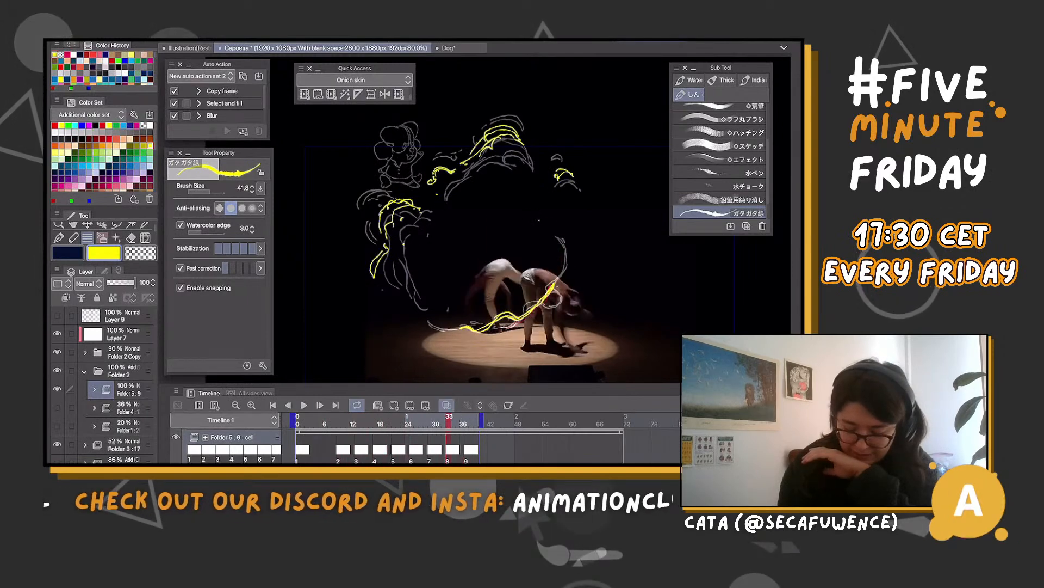
Lasso cel 9's side curl strokes, rotate them about 10.4° and shift them right toward the previous curl
{"action": "key", "text": "period"}
{"action": "key", "text": "m"}
{"action": "mouse_move", "coordinate": [415, 208]}
{"action": "left_mouse_down"}
{"action": "mouse_move", "coordinate": [385, 286]}
{"action": "mouse_move", "coordinate": [390, 278]}
{"action": "left_mouse_up"}
{"action": "key", "text": "ctrl+t"}
{"action": "left_click_drag", "start_coordinate": [435, 191], "coordinate": [441, 199]}
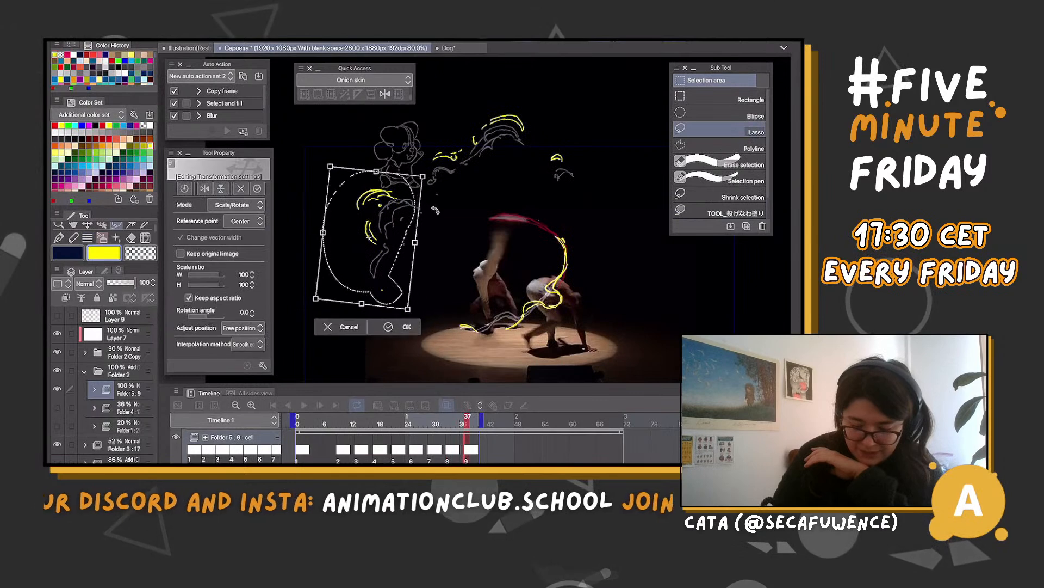
{"action": "mouse_move", "coordinate": [394, 224]}
{"action": "left_mouse_down"}
{"action": "mouse_move", "coordinate": [439, 204]}
{"action": "mouse_move", "coordinate": [400, 222]}
{"action": "left_mouse_up"}
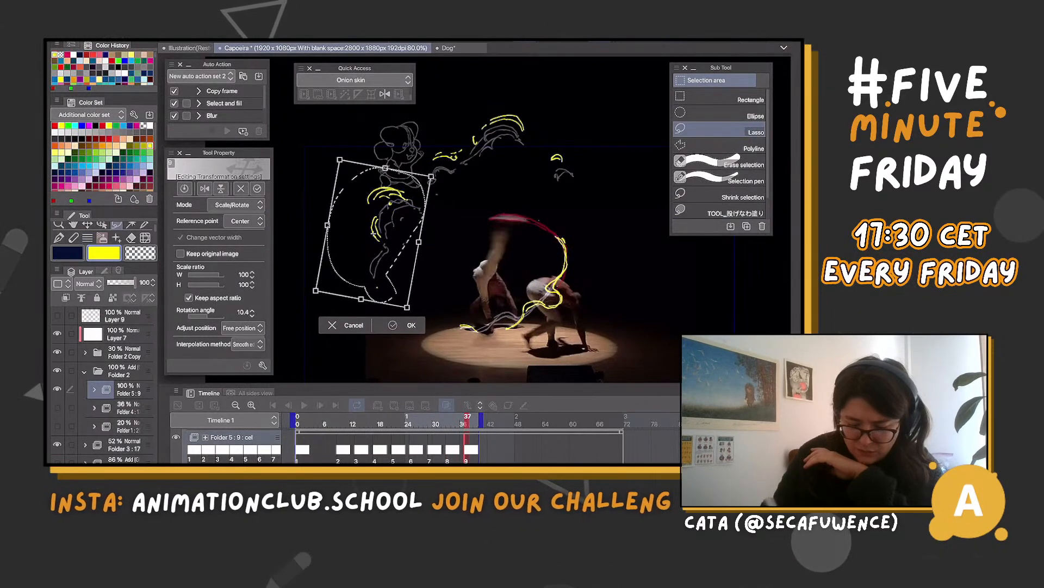
{"action": "key", "text": "Return"}
{"action": "key", "text": "ctrl+d"}
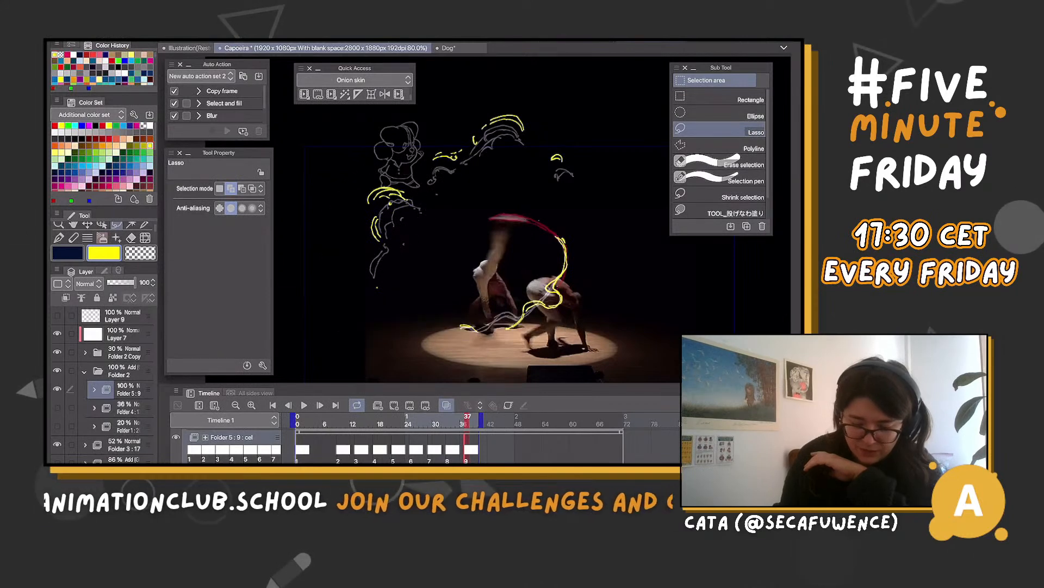
Lasso cel 9's large upper wisp at frame 38 and rotate it about 7.3°
{"action": "mouse_move", "coordinate": [468, 420]}
{"action": "left_mouse_down"}
{"action": "mouse_move", "coordinate": [417, 421]}
{"action": "mouse_move", "coordinate": [472, 421]}
{"action": "left_mouse_up"}
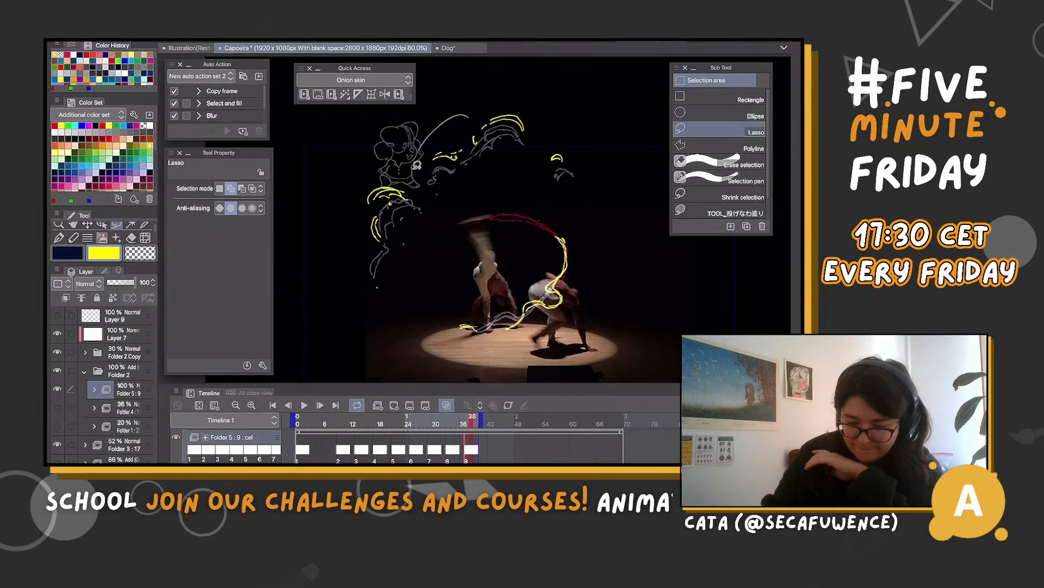
{"action": "left_click_drag", "start_coordinate": [548, 109], "coordinate": [569, 125]}
{"action": "left_click", "coordinate": [517, 205]}
{"action": "left_click_drag", "start_coordinate": [489, 147], "coordinate": [482, 149]}
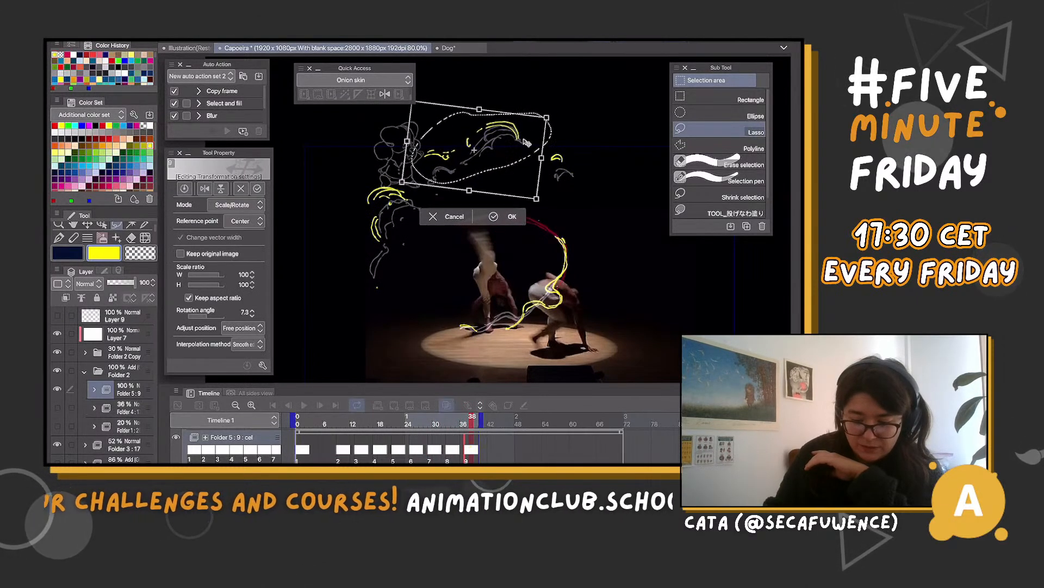
{"action": "mouse_move", "coordinate": [569, 125]}
{"action": "left_mouse_down"}
{"action": "mouse_move", "coordinate": [539, 186]}
{"action": "mouse_move", "coordinate": [590, 178]}
{"action": "mouse_move", "coordinate": [566, 176]}
{"action": "left_mouse_up"}
{"action": "key", "text": "Return"}
{"action": "key", "text": "ctrl+d"}
Shift cel 9's small separate wisp down toward its position on the previous cel, and drop the selection
{"action": "left_click", "coordinate": [598, 211]}
{"action": "key", "text": "Return"}
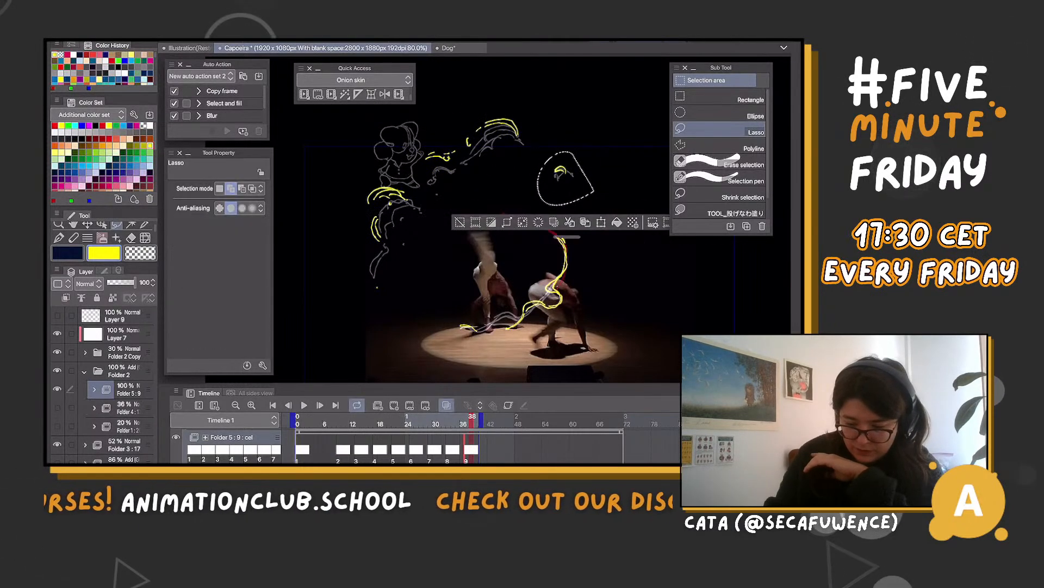
{"action": "key", "text": "ctrl+d"}
Lasso cel 8's large upper wisp, adjust its placement slightly and drop the selection
{"action": "key", "text": "Left"}
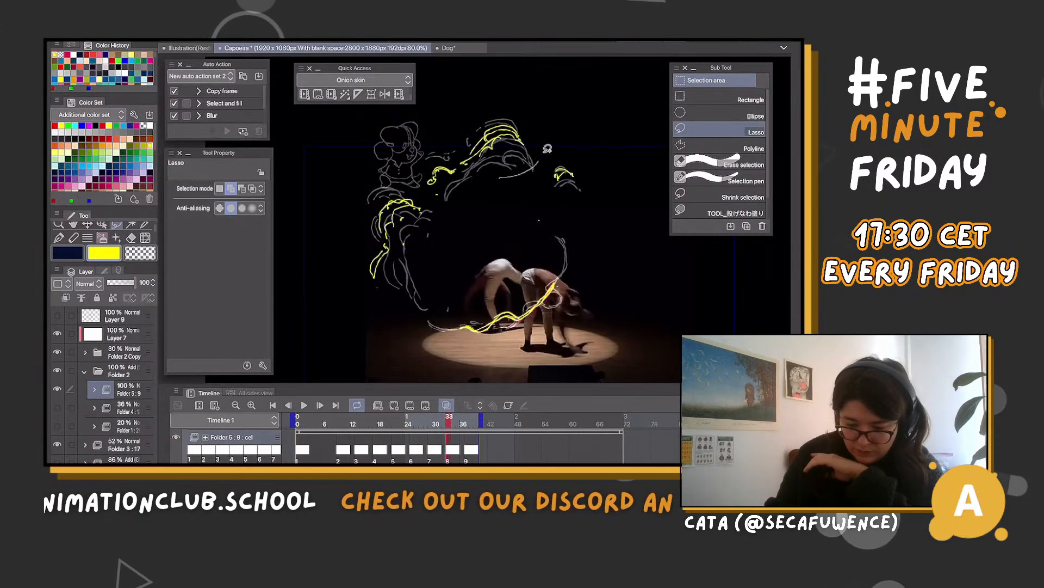
{"action": "left_click_drag", "start_coordinate": [405, 174], "coordinate": [433, 204]}
{"action": "key", "text": "ctrl+t"}
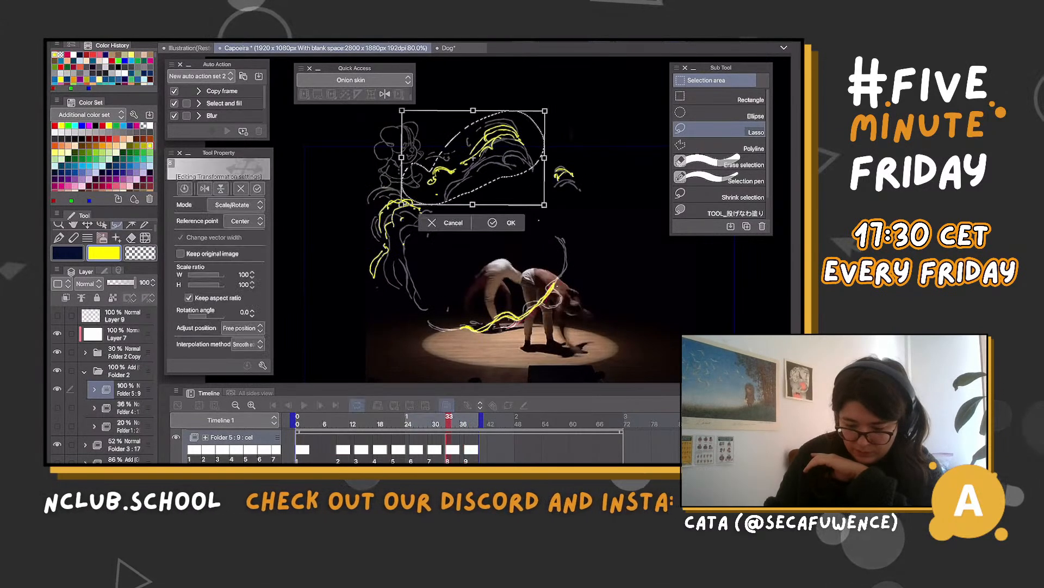
{"action": "key", "text": "Return"}
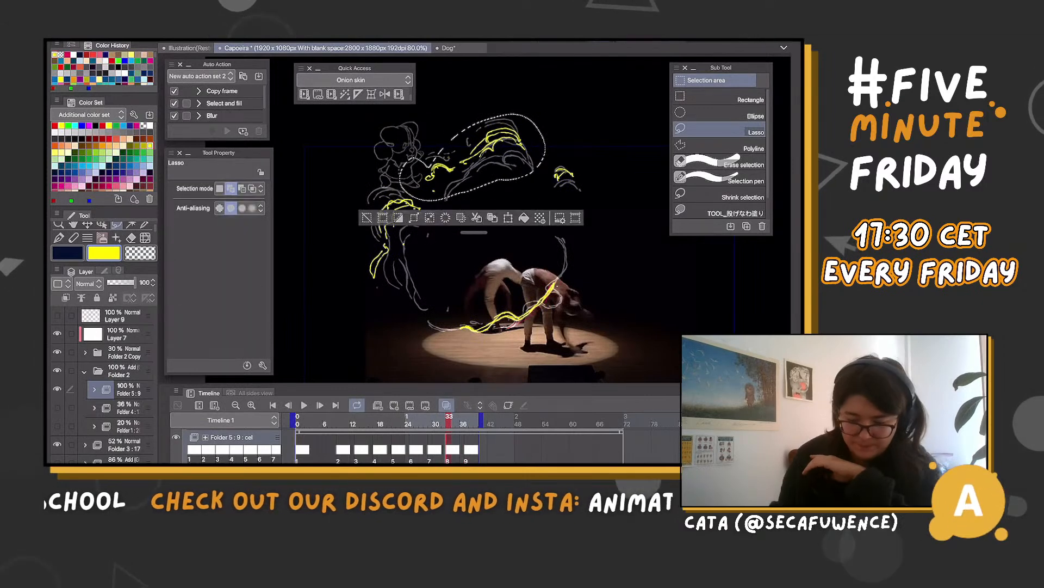
{"action": "key", "text": "ctrl+d"}
Lasso cel 6's large upper wisp at frame 25, rotate it about -6.4° and shift it slightly down
{"action": "mouse_move", "coordinate": [449, 416]}
{"action": "left_mouse_down"}
{"action": "mouse_move", "coordinate": [397, 417]}
{"action": "mouse_move", "coordinate": [426, 416]}
{"action": "mouse_move", "coordinate": [412, 417]}
{"action": "left_mouse_up"}
{"action": "left_click_drag", "start_coordinate": [536, 134], "coordinate": [564, 140]}
{"action": "left_click", "coordinate": [528, 241]}
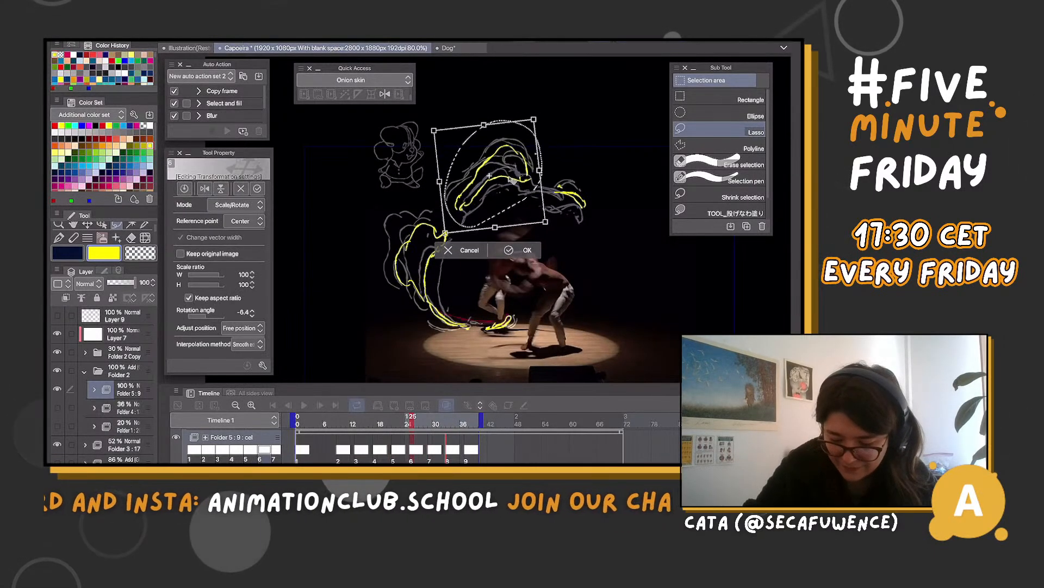
{"action": "left_click_drag", "start_coordinate": [516, 176], "coordinate": [516, 181]}
{"action": "left_click_drag", "start_coordinate": [558, 141], "coordinate": [560, 145]}
{"action": "key", "text": "Return"}
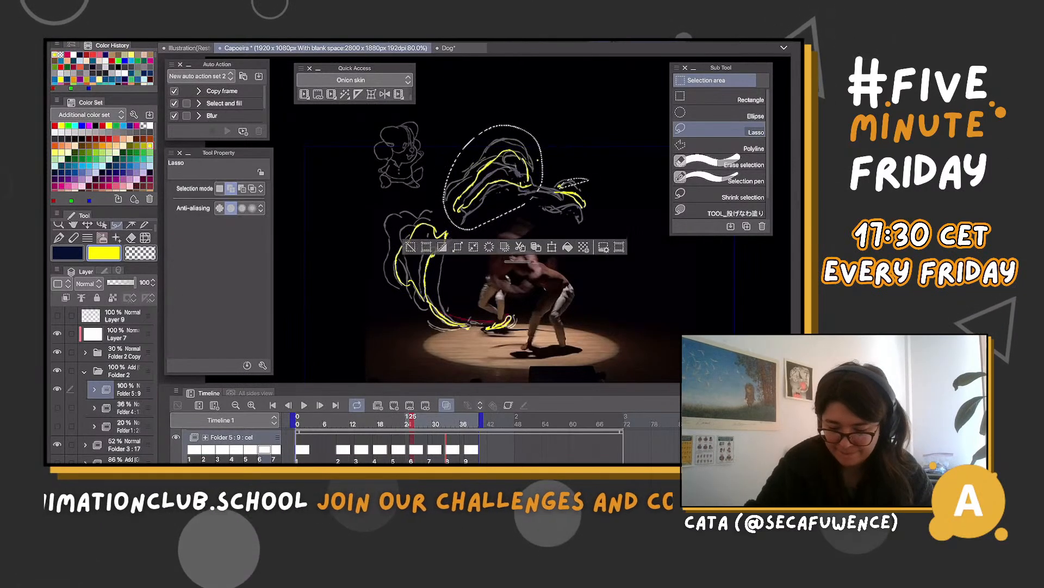
{"action": "key", "text": "ctrl+d"}
Lasso cel 6's small separate wisp, rotate it about -35.8° and drop the selection
{"action": "mouse_move", "coordinate": [590, 222]}
{"action": "left_mouse_down"}
{"action": "mouse_move", "coordinate": [604, 203]}
{"action": "mouse_move", "coordinate": [598, 169]}
{"action": "mouse_move", "coordinate": [585, 198]}
{"action": "left_mouse_up"}
{"action": "key", "text": "ctrl+t"}
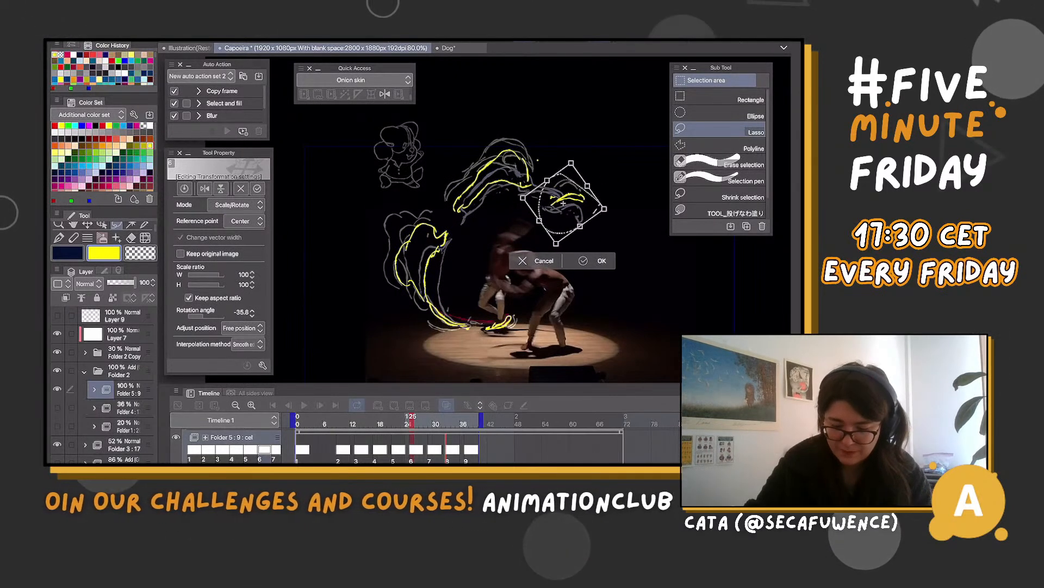
{"action": "key", "text": "Return"}
{"action": "key", "text": "ctrl+d"}
Lasso cel 7's large upper wisp at frame 31, reposition it with a transform and drop the selection
{"action": "left_click_drag", "start_coordinate": [411, 420], "coordinate": [440, 420]}
{"action": "mouse_move", "coordinate": [544, 169]}
{"action": "left_mouse_down"}
{"action": "mouse_move", "coordinate": [427, 196]}
{"action": "mouse_move", "coordinate": [544, 170]}
{"action": "mouse_move", "coordinate": [485, 174]}
{"action": "left_mouse_up"}
{"action": "left_click", "coordinate": [521, 226]}
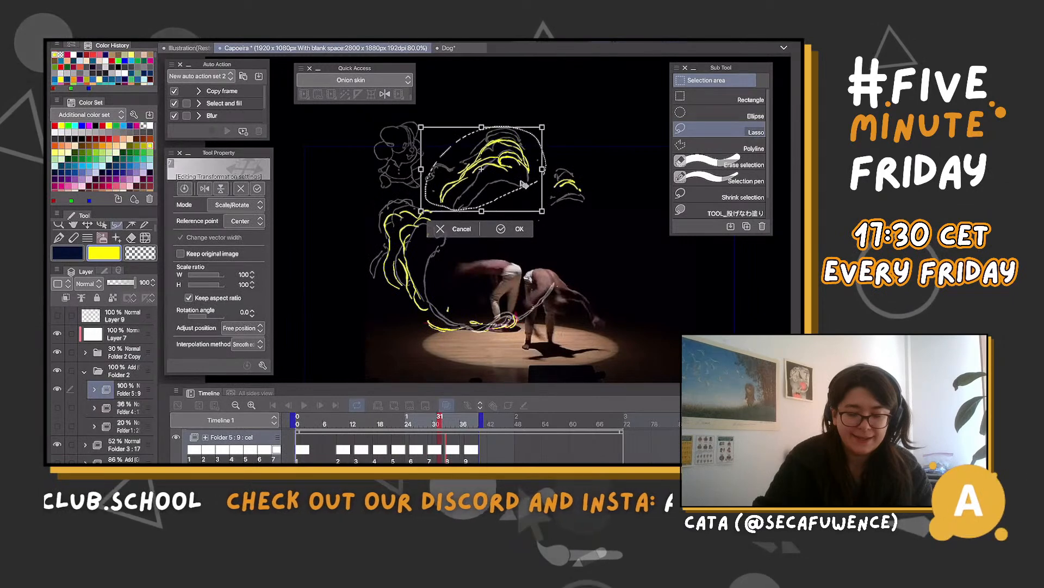
{"action": "left_click", "coordinate": [513, 228]}
{"action": "left_click", "coordinate": [375, 228]}
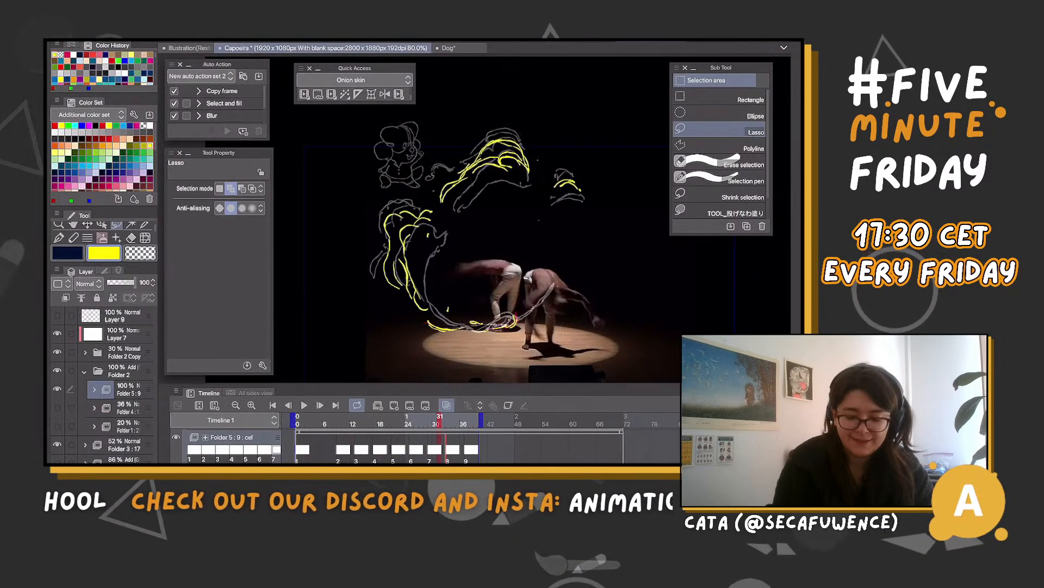
Show Folder 4's rough drawings as a guide and draw cel 9's yellow kick-trail arc and large cloud outline at frame 37
{"action": "left_click_drag", "start_coordinate": [440, 420], "coordinate": [467, 420]}
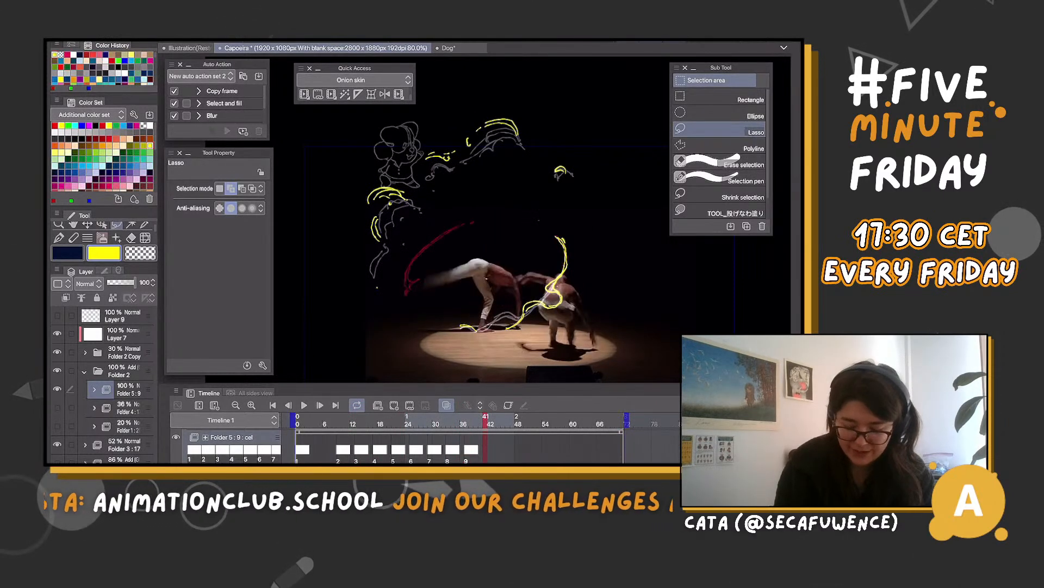
{"action": "left_click", "coordinate": [58, 408]}
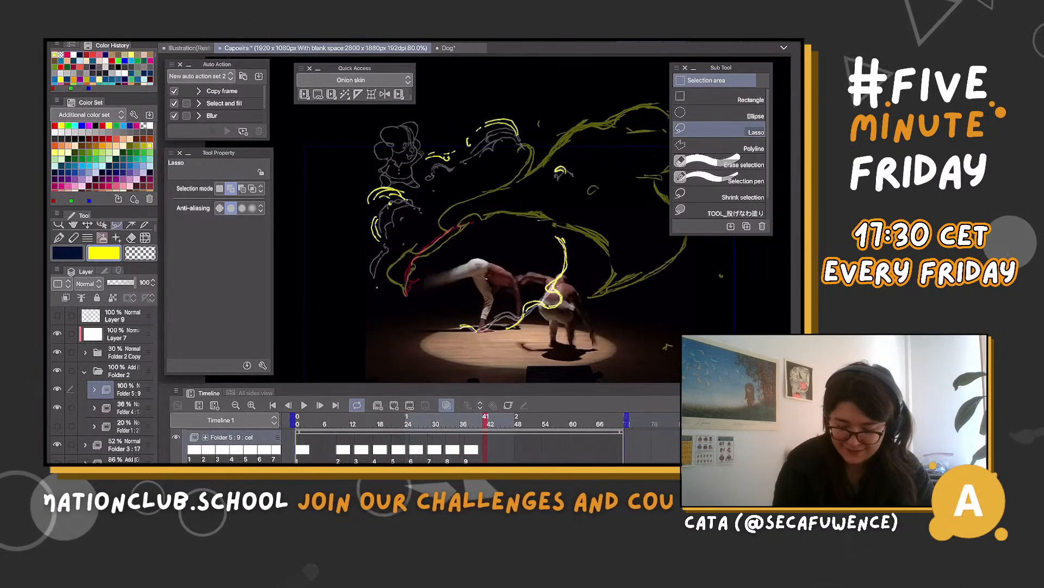
{"action": "left_click", "coordinate": [467, 424]}
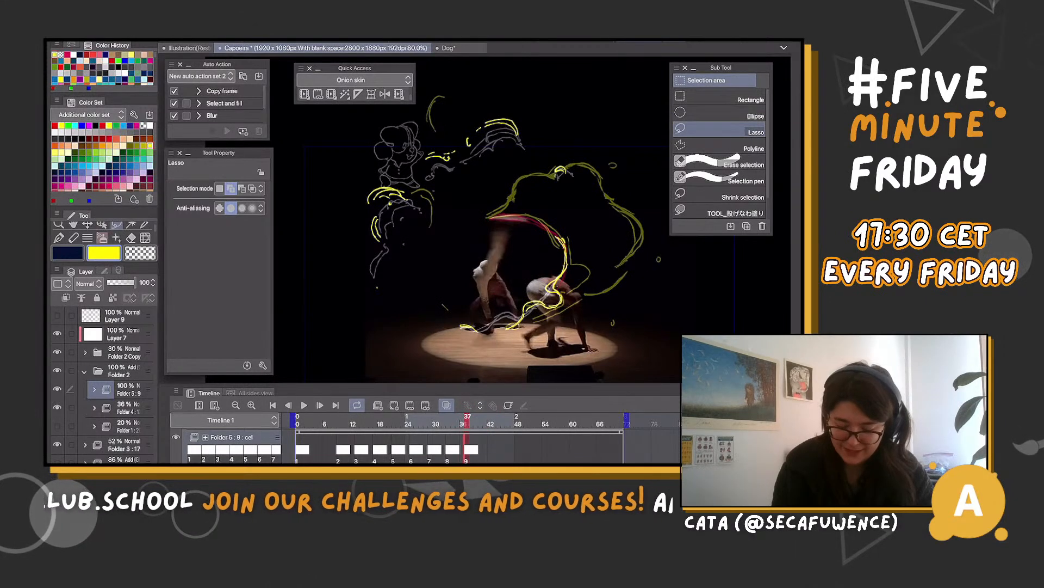
{"action": "key", "text": "b"}
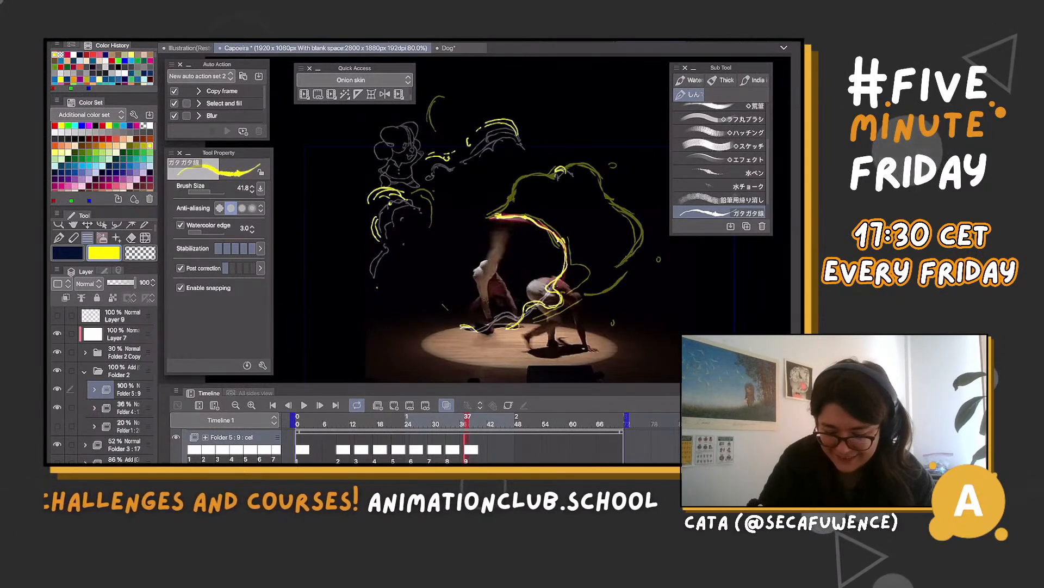
{"action": "left_click_drag", "start_coordinate": [498, 216], "coordinate": [557, 186]}
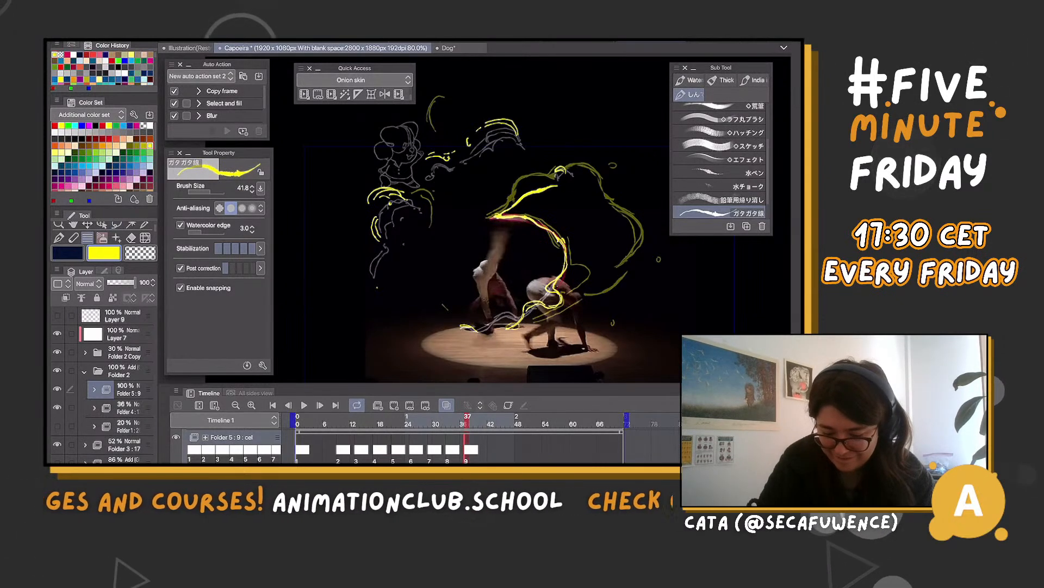
{"action": "mouse_move", "coordinate": [497, 214]}
{"action": "left_mouse_down"}
{"action": "mouse_move", "coordinate": [544, 189]}
{"action": "mouse_move", "coordinate": [623, 204]}
{"action": "left_mouse_up"}
{"action": "mouse_move", "coordinate": [497, 218]}
{"action": "left_mouse_down"}
{"action": "mouse_move", "coordinate": [504, 202]}
{"action": "mouse_move", "coordinate": [587, 167]}
{"action": "mouse_move", "coordinate": [623, 225]}
{"action": "mouse_move", "coordinate": [608, 291]}
{"action": "mouse_move", "coordinate": [559, 308]}
{"action": "left_mouse_up"}
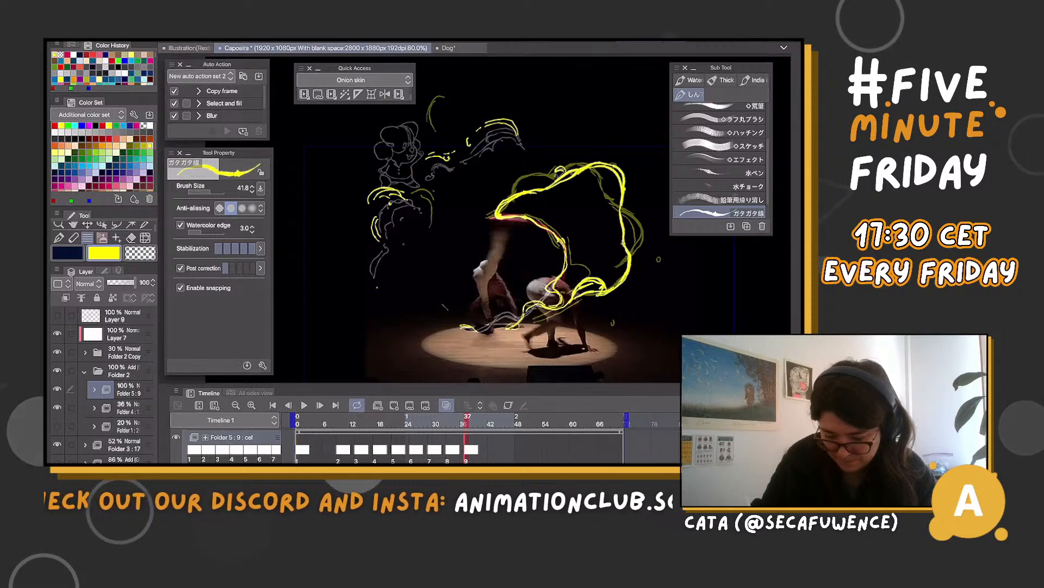
{"action": "key", "text": "c"}
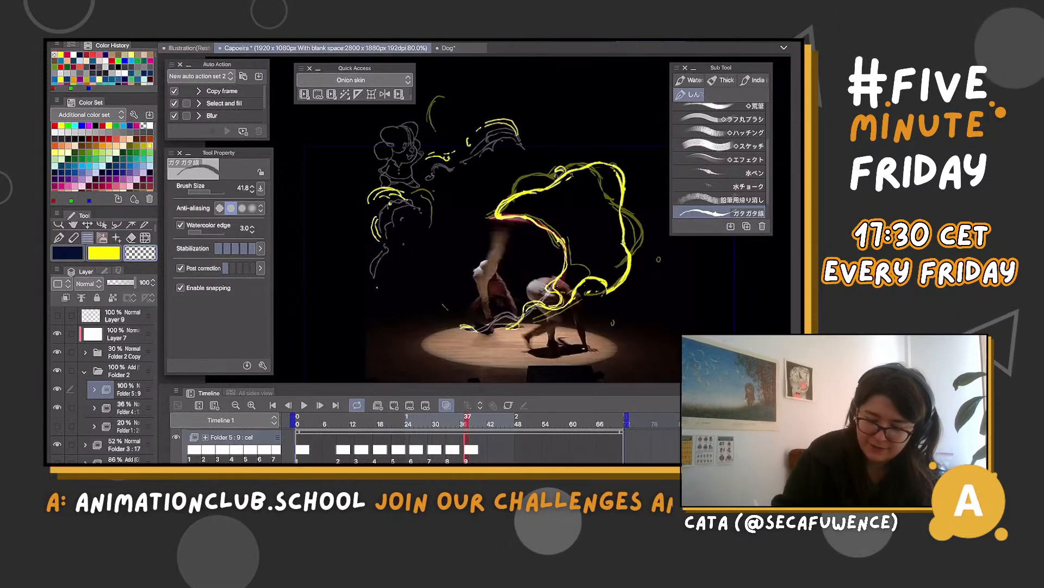
{"action": "key", "text": "c"}
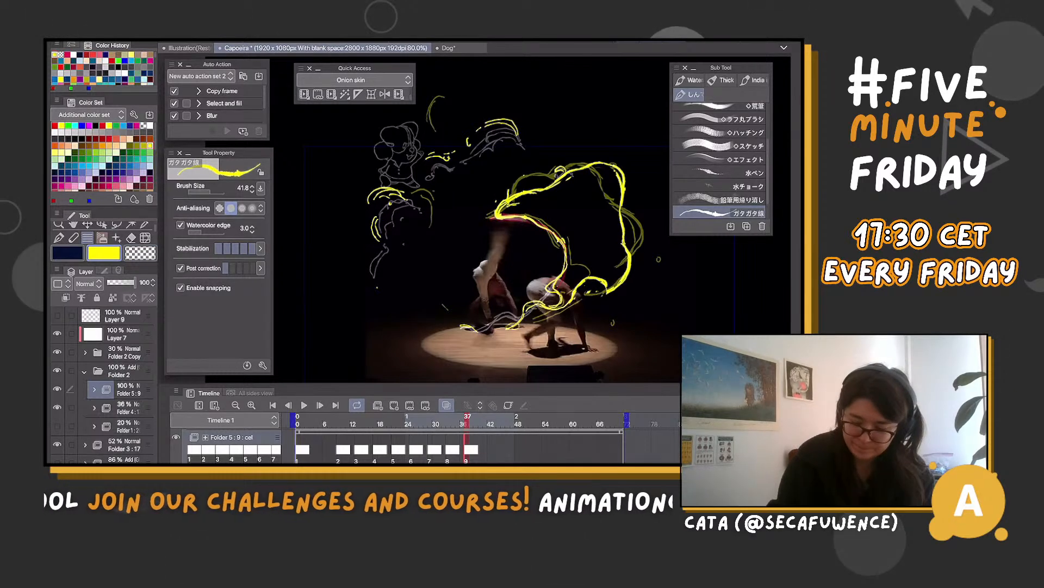
Add a new cel at frame 41 in Folder 5 and draw the yellow kick trail, inner curl and large outer cloud outline
{"action": "left_click", "coordinate": [490, 422]}
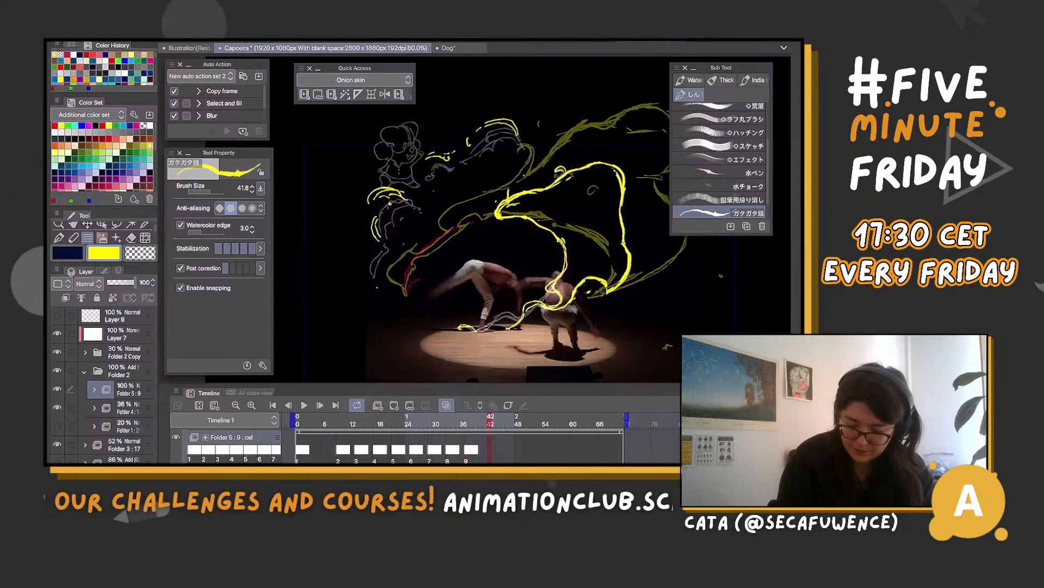
{"action": "left_click", "coordinate": [486, 422]}
{"action": "key", "text": "ctrl+alt+n"}
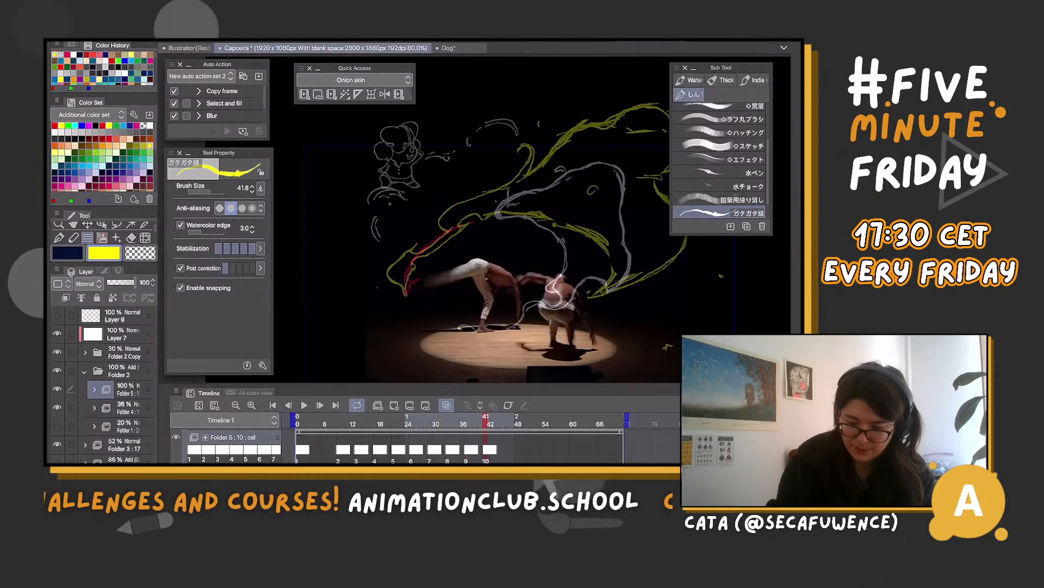
{"action": "key", "text": "ctrl+minus"}
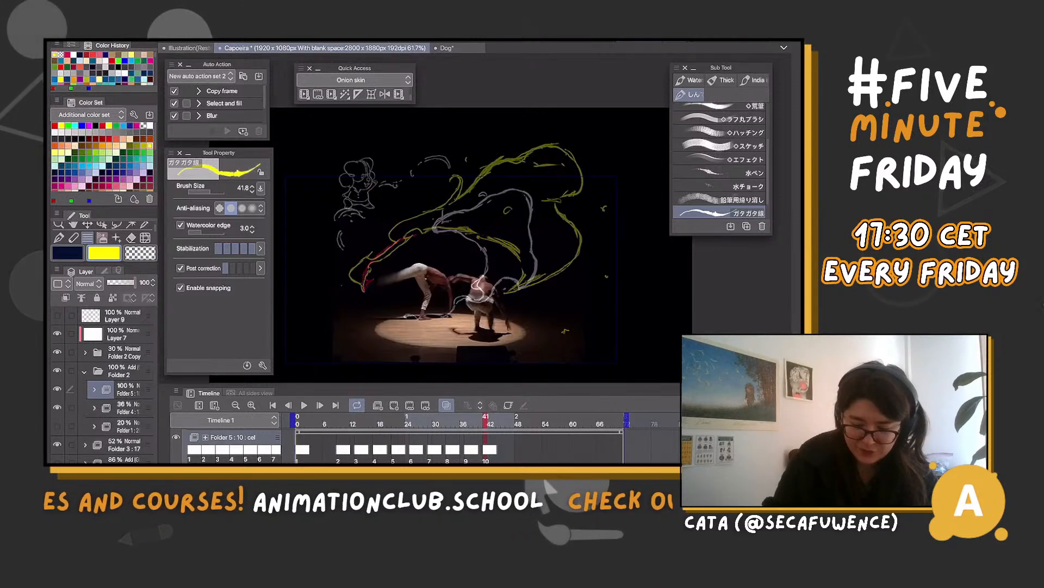
{"action": "left_click_drag", "start_coordinate": [409, 238], "coordinate": [364, 288]}
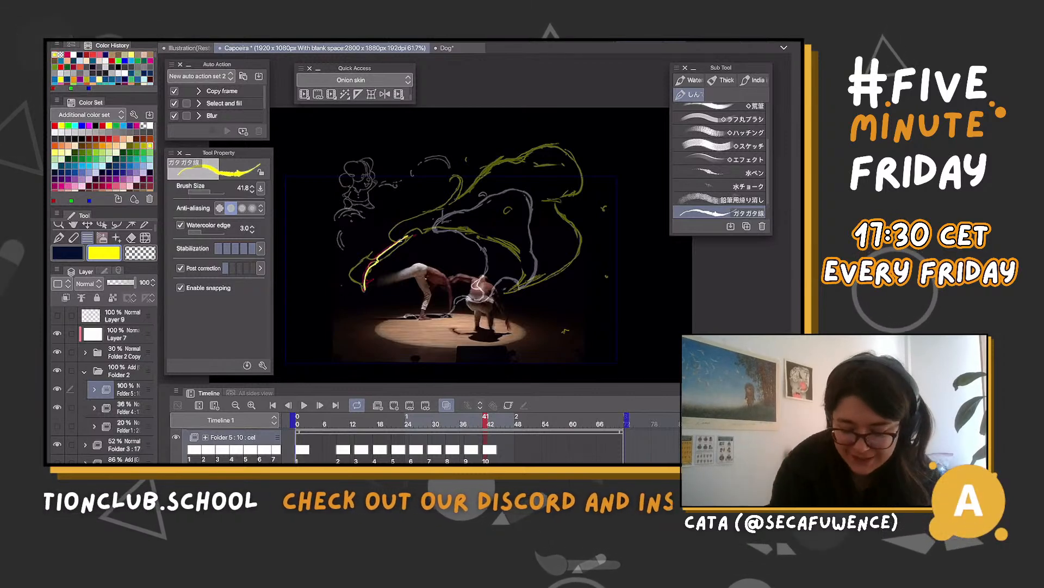
{"action": "mouse_move", "coordinate": [400, 240]}
{"action": "left_mouse_down"}
{"action": "mouse_move", "coordinate": [476, 211]}
{"action": "mouse_move", "coordinate": [495, 220]}
{"action": "left_mouse_up"}
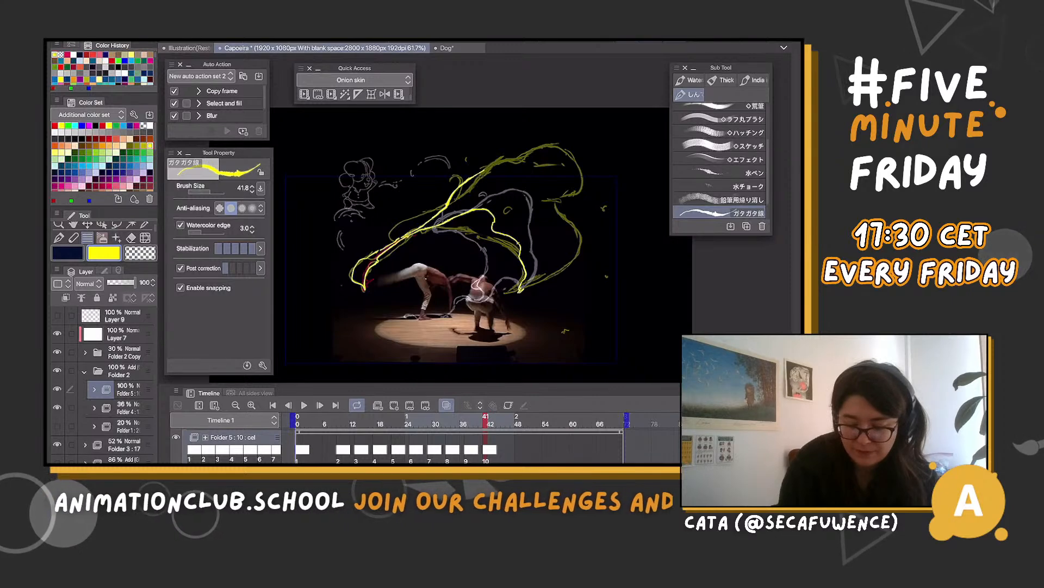
{"action": "mouse_move", "coordinate": [485, 169]}
{"action": "left_mouse_down"}
{"action": "mouse_move", "coordinate": [550, 141]}
{"action": "mouse_move", "coordinate": [587, 145]}
{"action": "mouse_move", "coordinate": [580, 204]}
{"action": "left_mouse_up"}
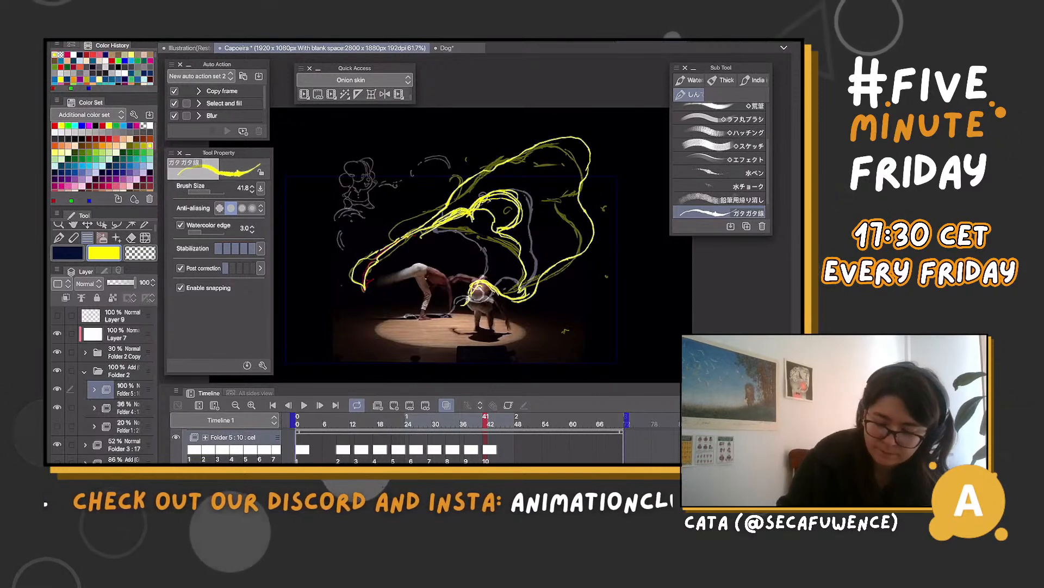
Lasso and delete the excess strokes around the start and underside of cel 10's inner curl
{"action": "key", "text": "m"}
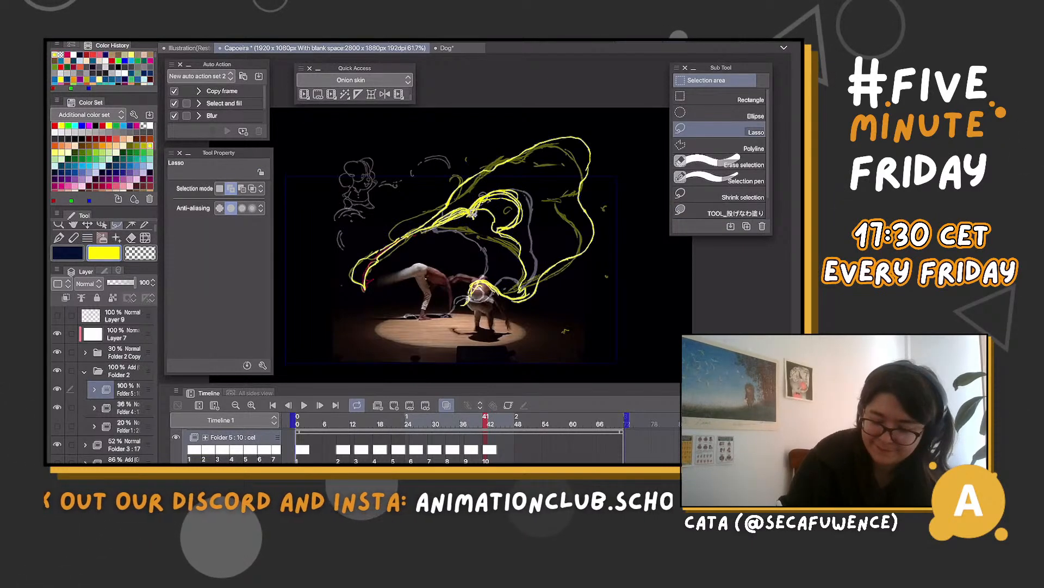
{"action": "left_click_drag", "start_coordinate": [514, 210], "coordinate": [495, 235]}
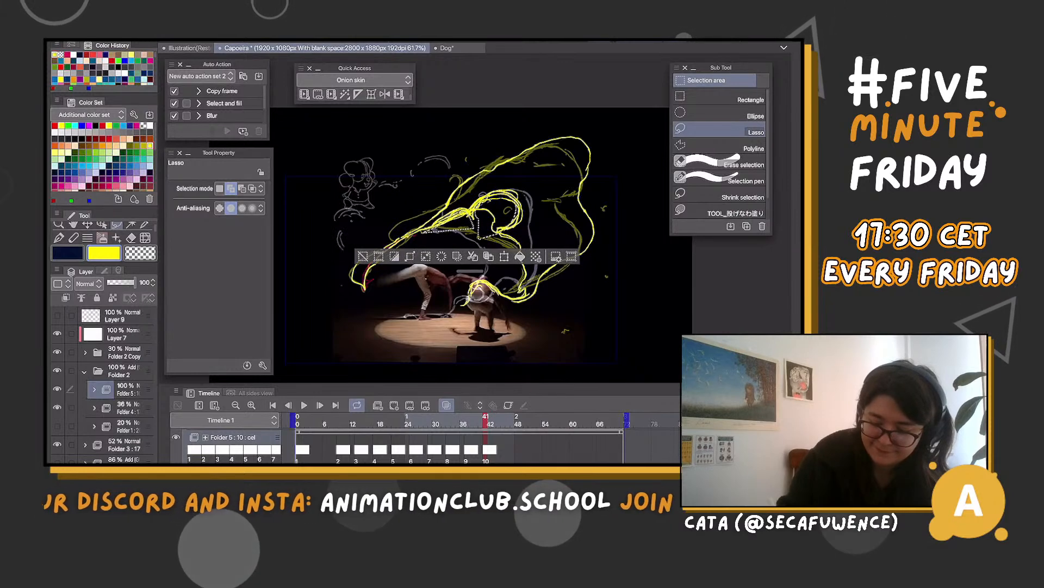
{"action": "key", "text": "Delete"}
{"action": "key", "text": "ctrl+d"}
{"action": "mouse_move", "coordinate": [483, 193]}
{"action": "left_mouse_down"}
{"action": "mouse_move", "coordinate": [425, 226]}
{"action": "mouse_move", "coordinate": [473, 193]}
{"action": "left_mouse_up"}
{"action": "left_click", "coordinate": [382, 213]}
{"action": "key", "text": "Delete"}
{"action": "key", "text": "ctrl+d"}
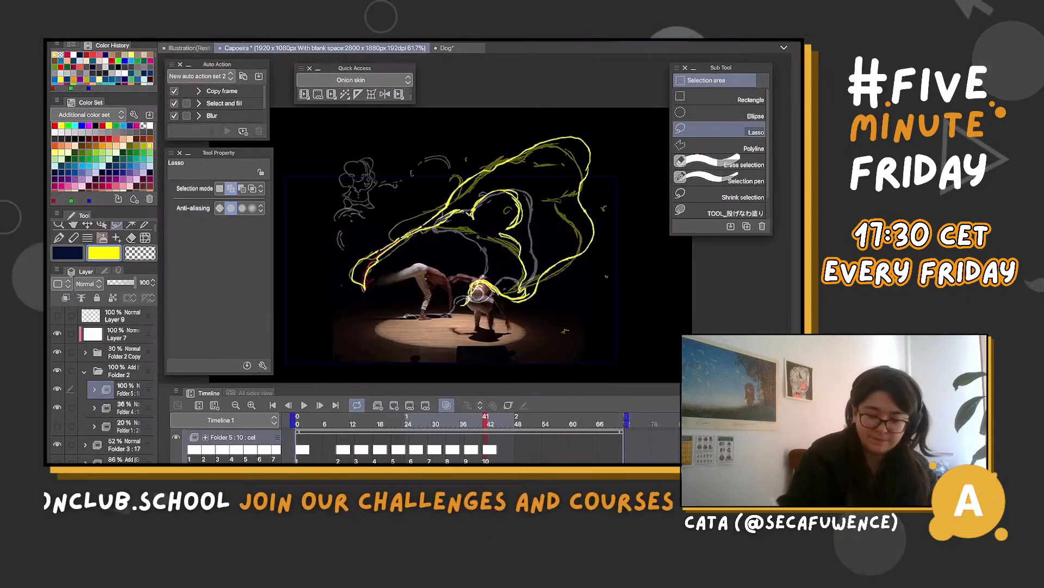
{"action": "left_click_drag", "start_coordinate": [491, 226], "coordinate": [515, 212]}
{"action": "key", "text": "Delete"}
{"action": "key", "text": "ctrl+d"}
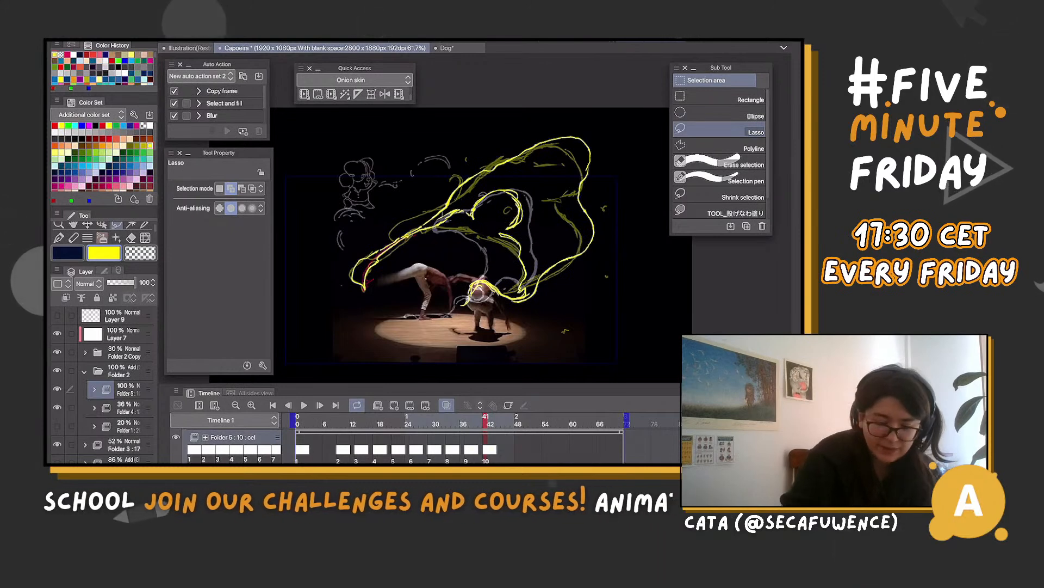
Thicken cel 10's inner curl and the tongue-shaped strokes below it, and lasso away the unwanted outer side of the curl
{"action": "key", "text": "b"}
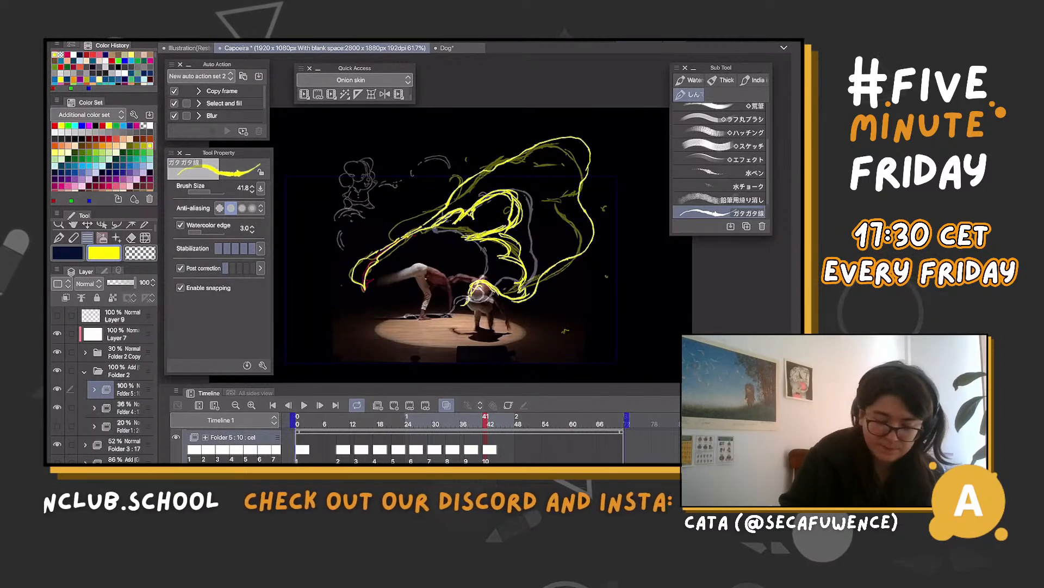
{"action": "key", "text": "m"}
{"action": "left_click_drag", "start_coordinate": [529, 224], "coordinate": [528, 226]}
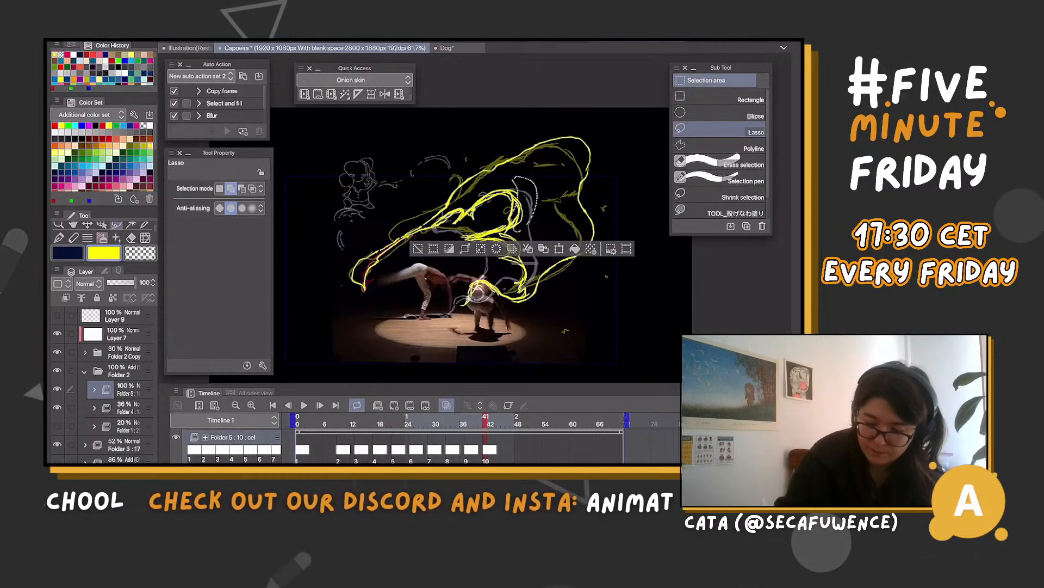
{"action": "key", "text": "ctrl+d"}
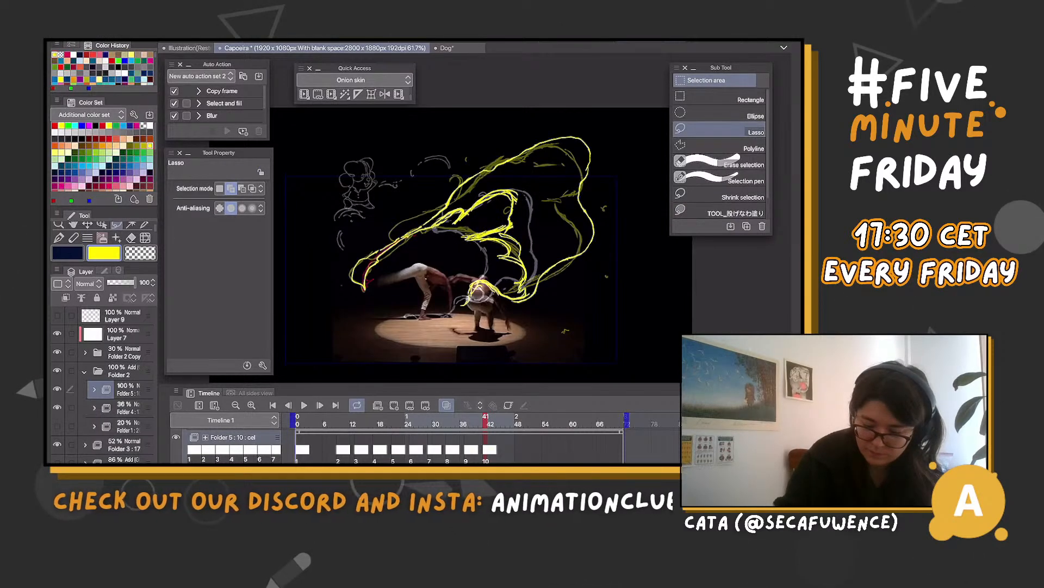
{"action": "left_click_drag", "start_coordinate": [461, 216], "coordinate": [463, 215]}
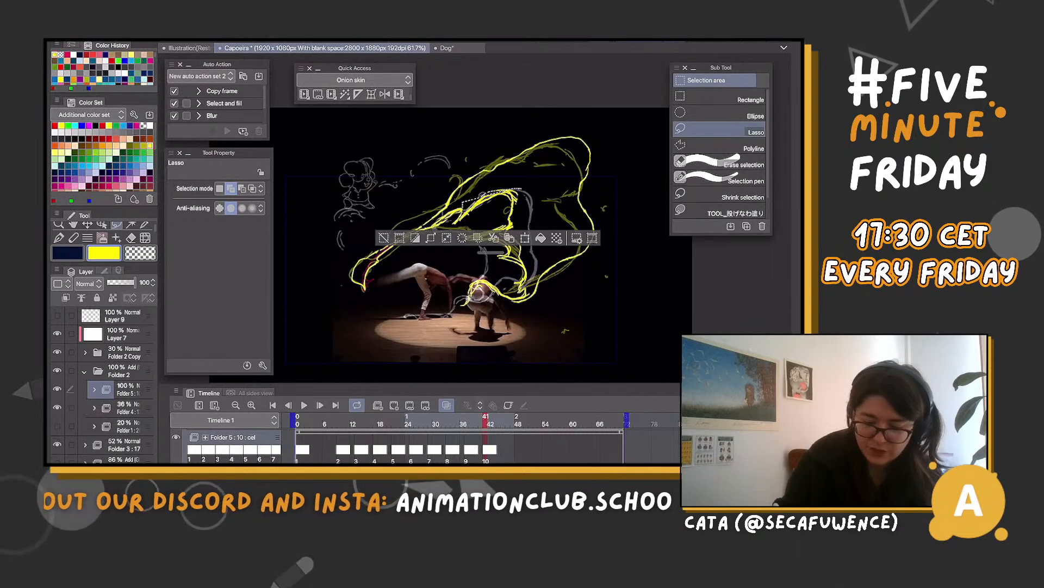
{"action": "key", "text": "ctrl+d"}
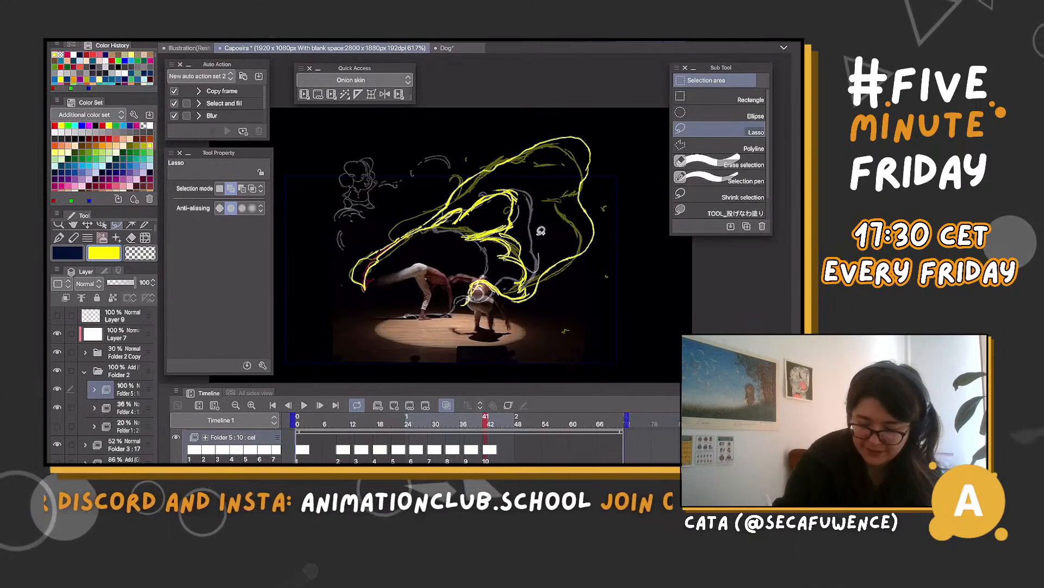
{"action": "mouse_move", "coordinate": [542, 231]}
{"action": "left_mouse_down"}
{"action": "mouse_move", "coordinate": [522, 217]}
{"action": "mouse_move", "coordinate": [524, 197]}
{"action": "mouse_move", "coordinate": [517, 212]}
{"action": "left_mouse_up"}
{"action": "key", "text": "ctrl+d"}
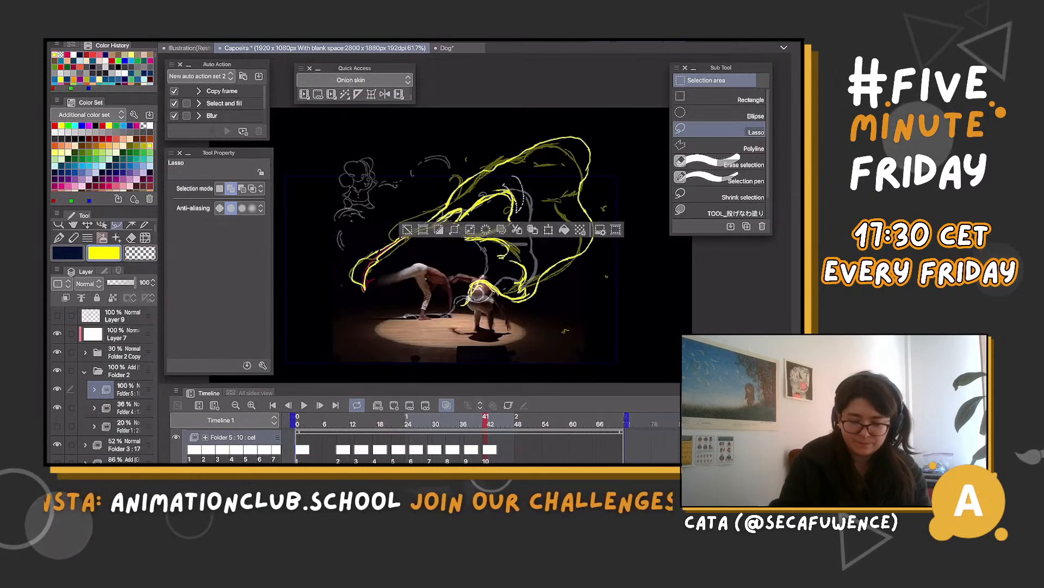
{"action": "key", "text": "ctrl+d"}
Redraw cel 10's inner curl with a pointed end, reinforce the outer cloud outline and lasso-delete a stray line inside the curl
{"action": "key", "text": "b"}
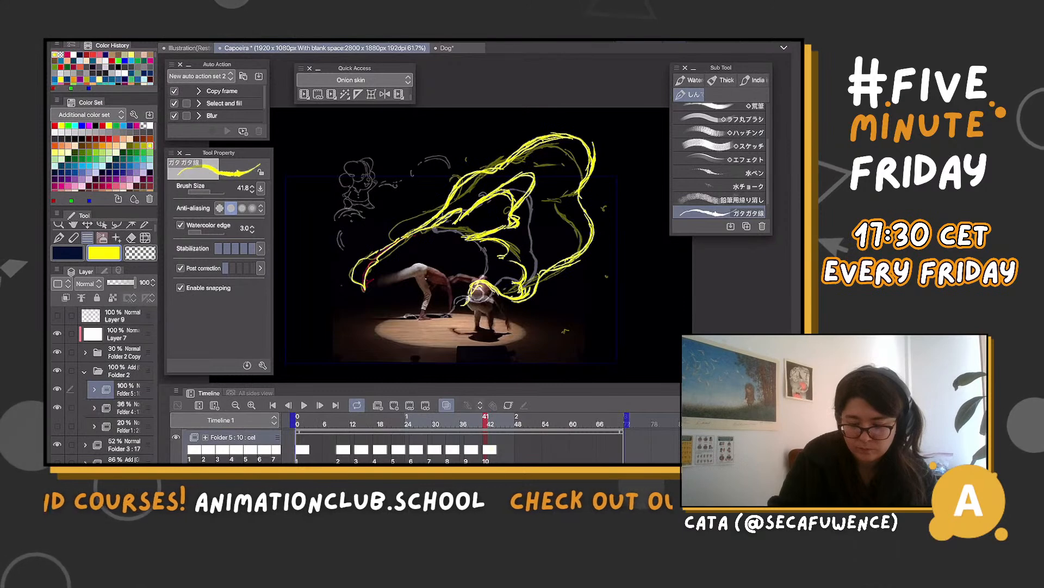
{"action": "key", "text": "m"}
{"action": "left_click_drag", "start_coordinate": [529, 192], "coordinate": [512, 185]}
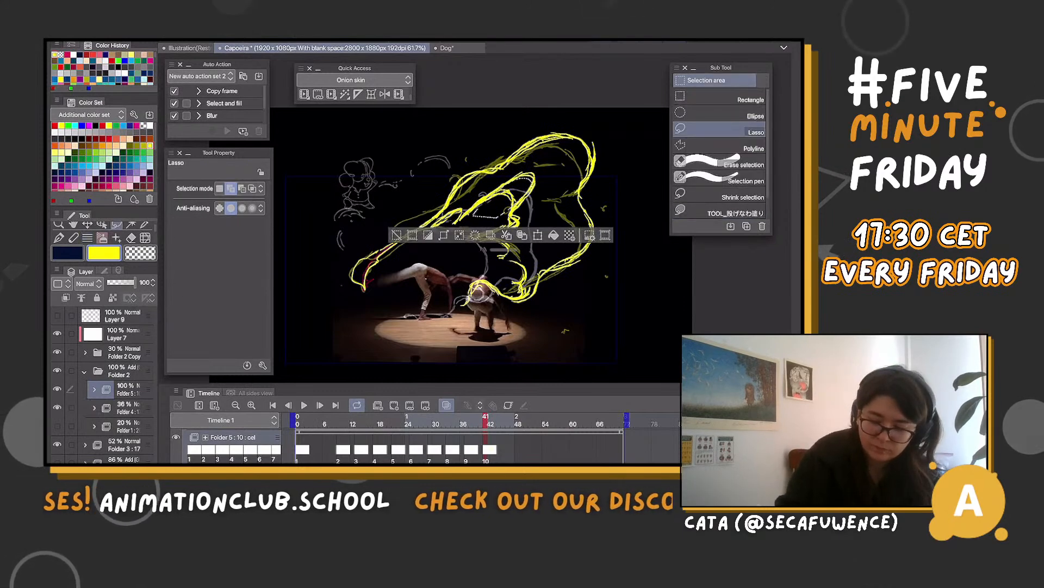
{"action": "key", "text": "Delete"}
{"action": "key", "text": "ctrl+d"}
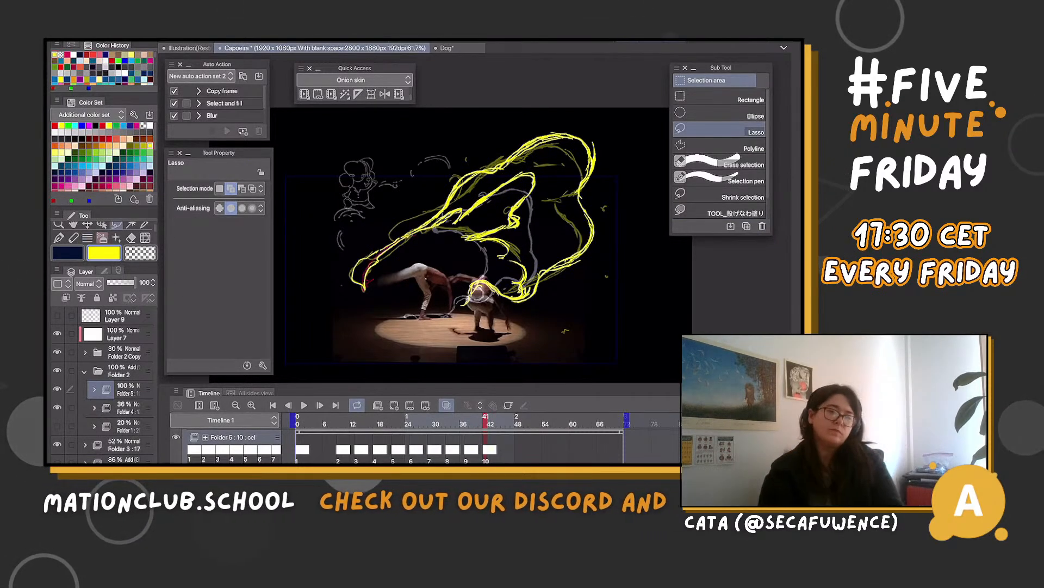
Lasso and delete the surplus strokes at the hooked end of cel 10's inner curl
{"action": "left_click_drag", "start_coordinate": [518, 216], "coordinate": [481, 228]}
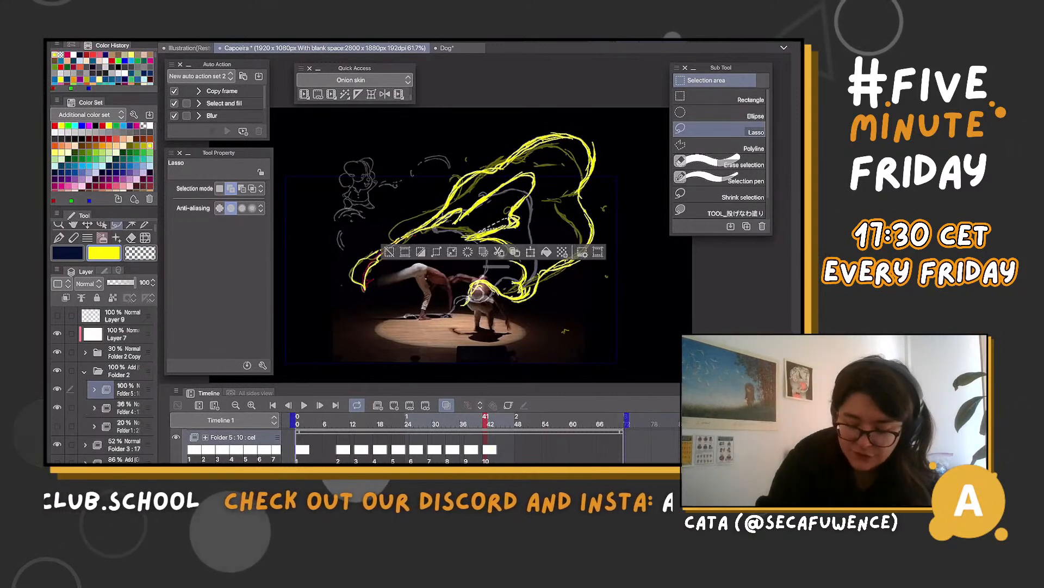
{"action": "left_click", "coordinate": [452, 251]}
{"action": "left_click", "coordinate": [393, 385]}
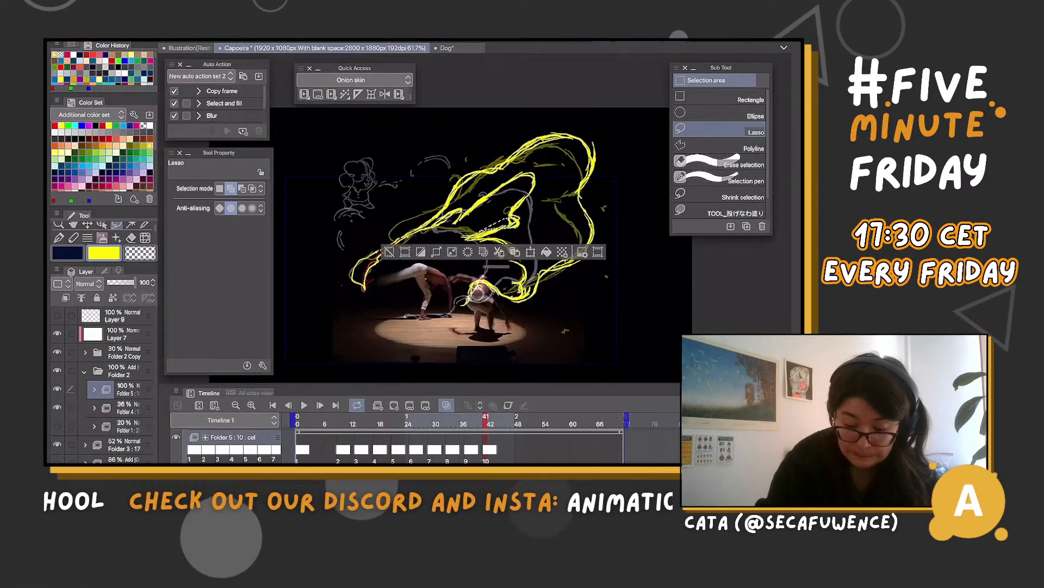
{"action": "key", "text": "ctrl+d"}
{"action": "mouse_move", "coordinate": [508, 218]}
{"action": "left_mouse_down"}
{"action": "mouse_move", "coordinate": [463, 237]}
{"action": "mouse_move", "coordinate": [502, 225]}
{"action": "left_mouse_up"}
{"action": "key", "text": "Delete"}
{"action": "key", "text": "ctrl+d"}
Add a new cel at frame 45 in Folder 5 and draw the yellow outer cloud outline, inner curl and finger-like strokes
{"action": "key", "text": "b"}
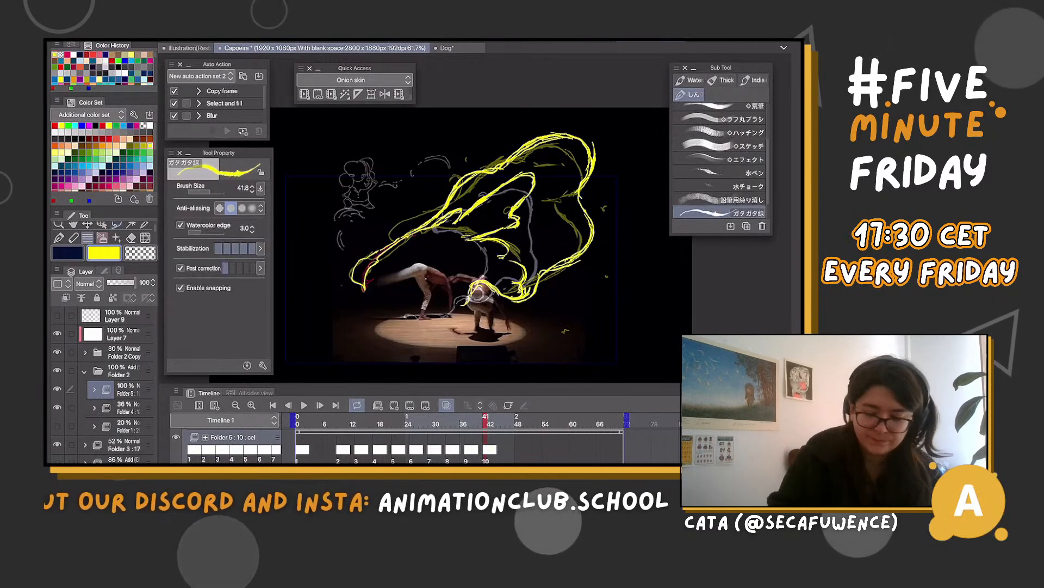
{"action": "mouse_move", "coordinate": [486, 420]}
{"action": "left_mouse_down"}
{"action": "mouse_move", "coordinate": [454, 419]}
{"action": "mouse_move", "coordinate": [513, 419]}
{"action": "mouse_move", "coordinate": [504, 420]}
{"action": "left_mouse_up"}
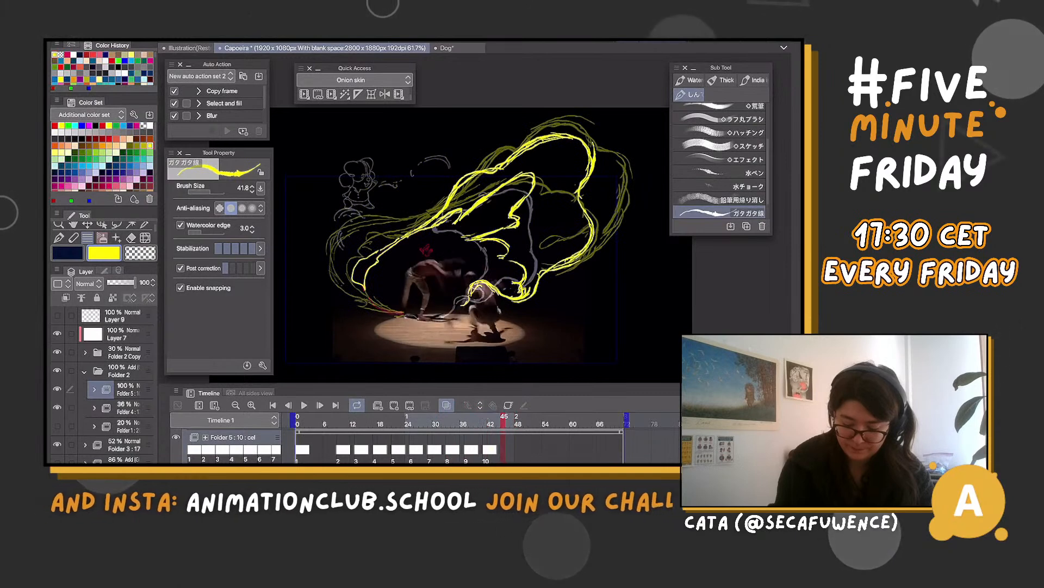
{"action": "left_click", "coordinate": [394, 405]}
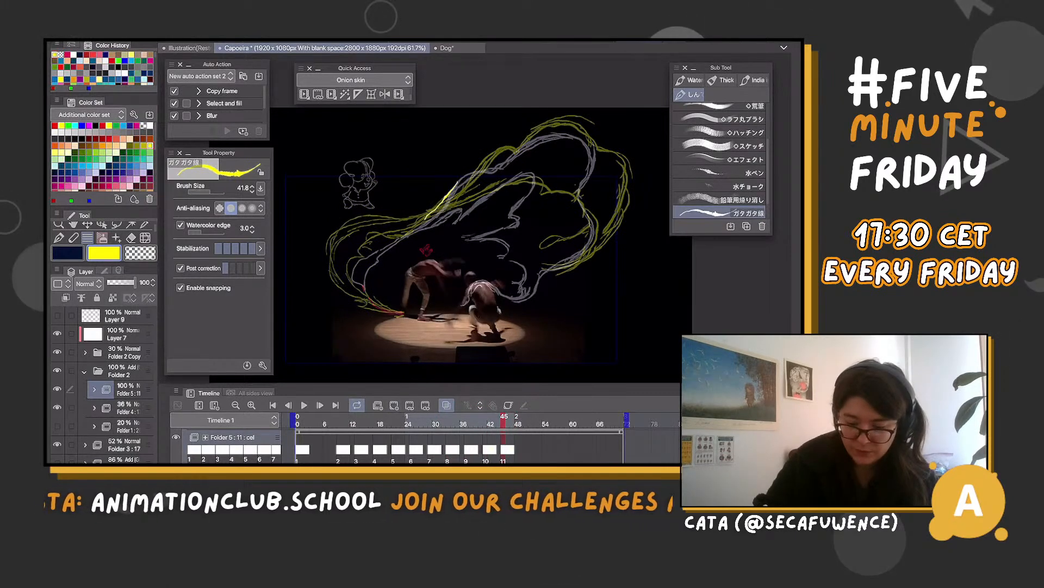
{"action": "left_click_drag", "start_coordinate": [485, 154], "coordinate": [425, 220]}
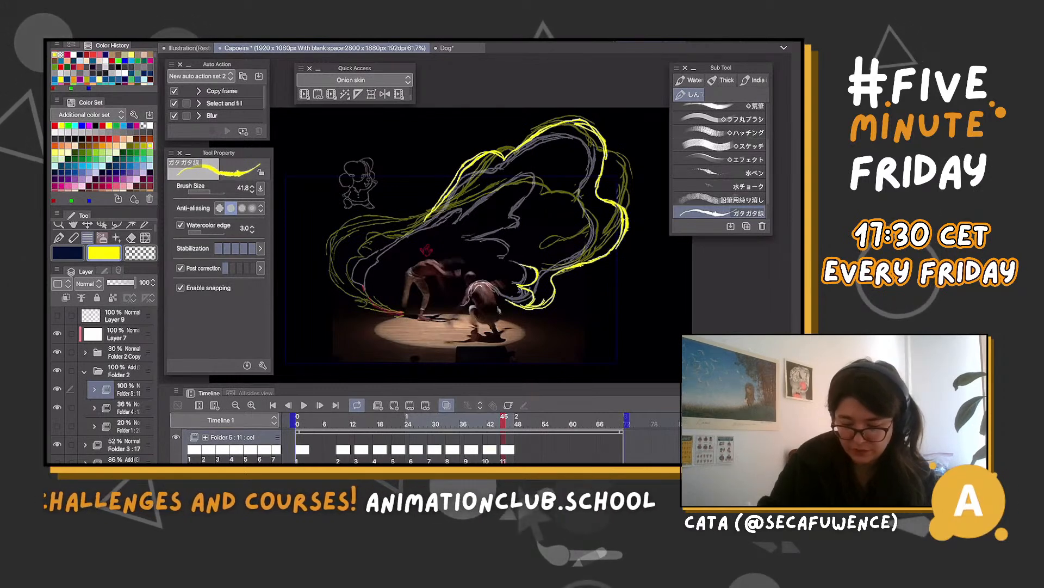
{"action": "left_click_drag", "start_coordinate": [496, 241], "coordinate": [514, 261]}
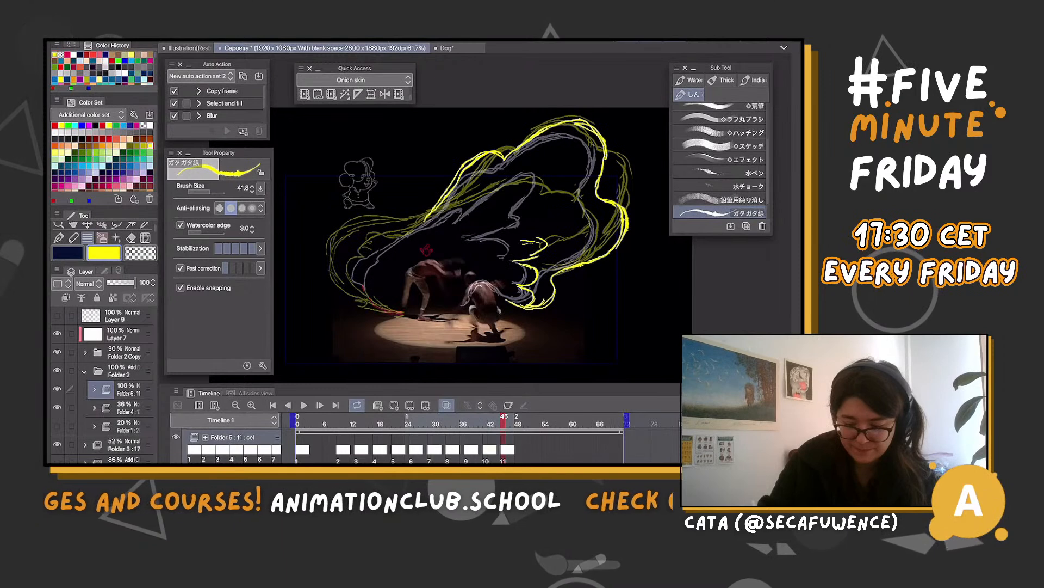
{"action": "left_click_drag", "start_coordinate": [526, 222], "coordinate": [495, 241]}
{"action": "left_click_drag", "start_coordinate": [543, 167], "coordinate": [525, 222]}
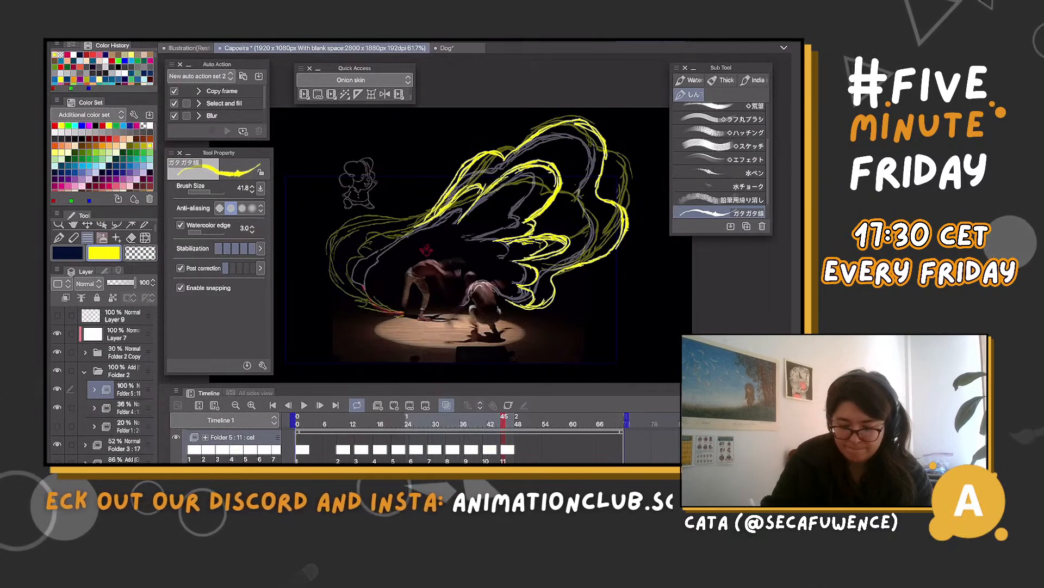
Refine cel 11's lower finger-like strokes, lasso-deleting surplus lines between and beside them and extending the lowest one with a curved line
{"action": "left_click_drag", "start_coordinate": [524, 238], "coordinate": [550, 257]}
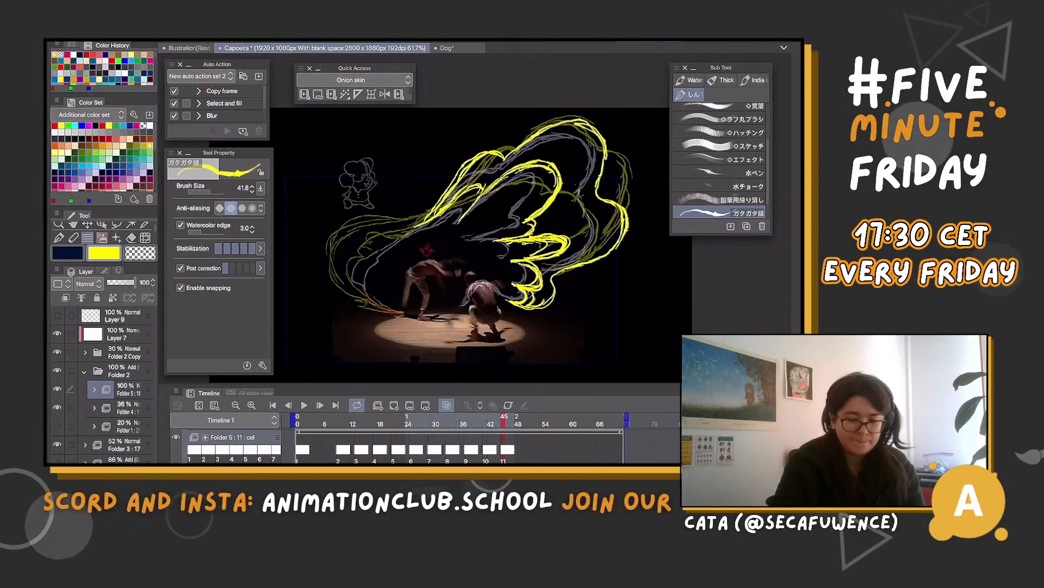
{"action": "key", "text": "m"}
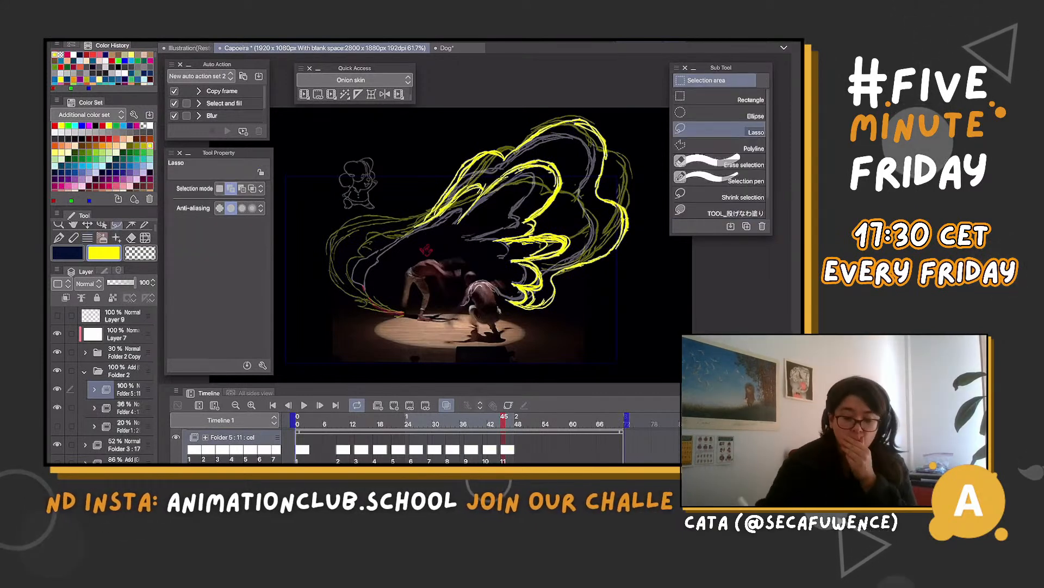
{"action": "left_click_drag", "start_coordinate": [512, 253], "coordinate": [561, 249]}
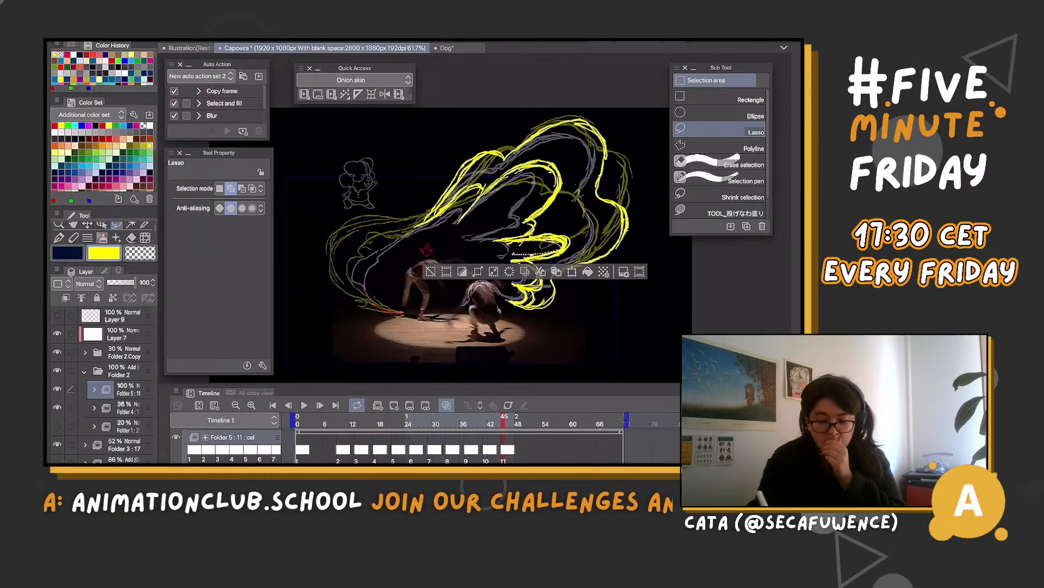
{"action": "key", "text": "ctrl+d"}
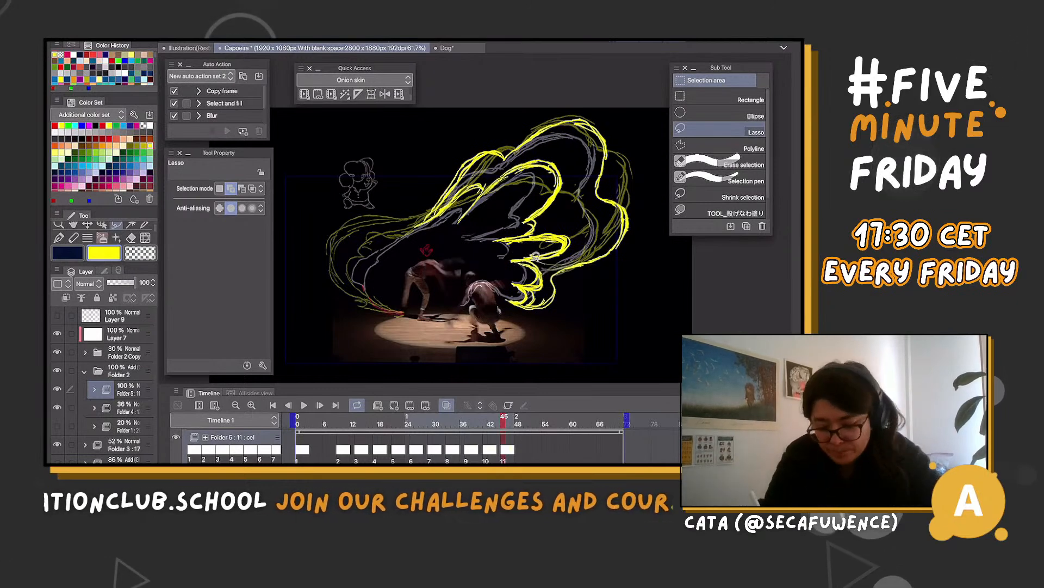
{"action": "left_click_drag", "start_coordinate": [550, 295], "coordinate": [545, 299]}
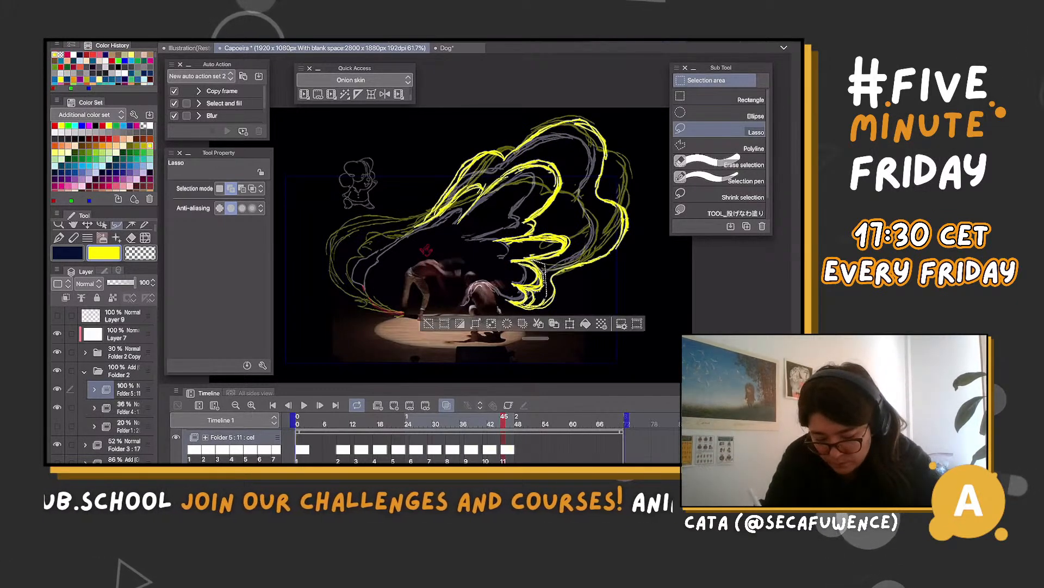
{"action": "key", "text": "ctrl+d"}
{"action": "mouse_move", "coordinate": [513, 262]}
{"action": "left_mouse_down"}
{"action": "mouse_move", "coordinate": [537, 278]}
{"action": "mouse_move", "coordinate": [513, 284]}
{"action": "left_mouse_up"}
{"action": "key", "text": "ctrl+d"}
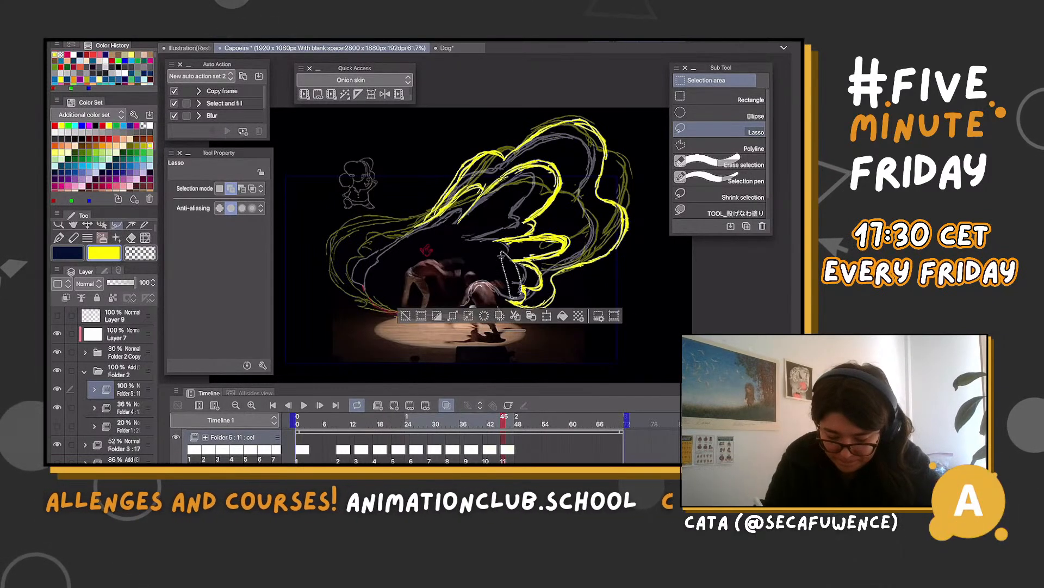
{"action": "left_click_drag", "start_coordinate": [523, 283], "coordinate": [519, 291]}
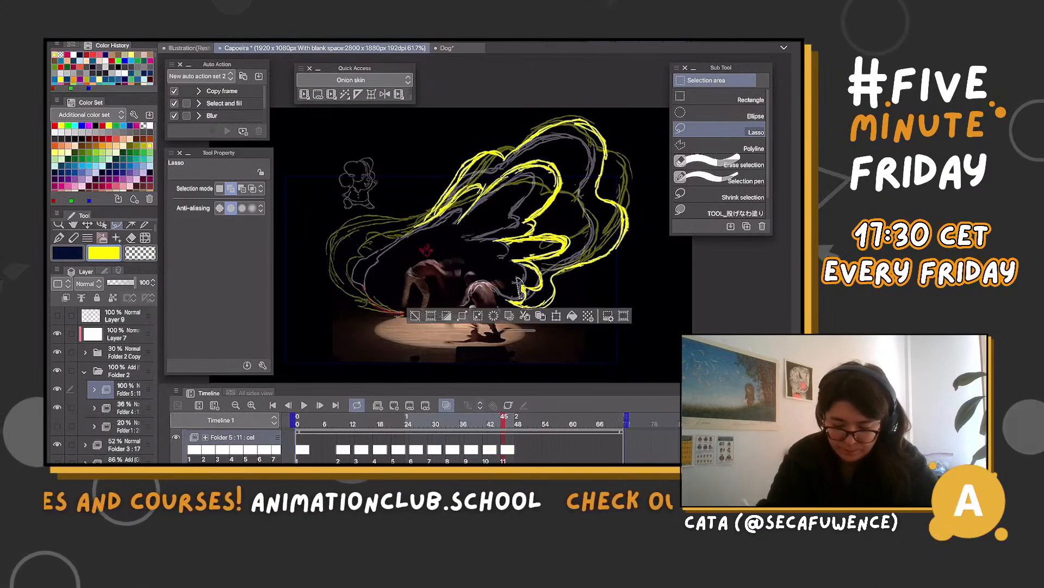
{"action": "key", "text": "ctrl+d"}
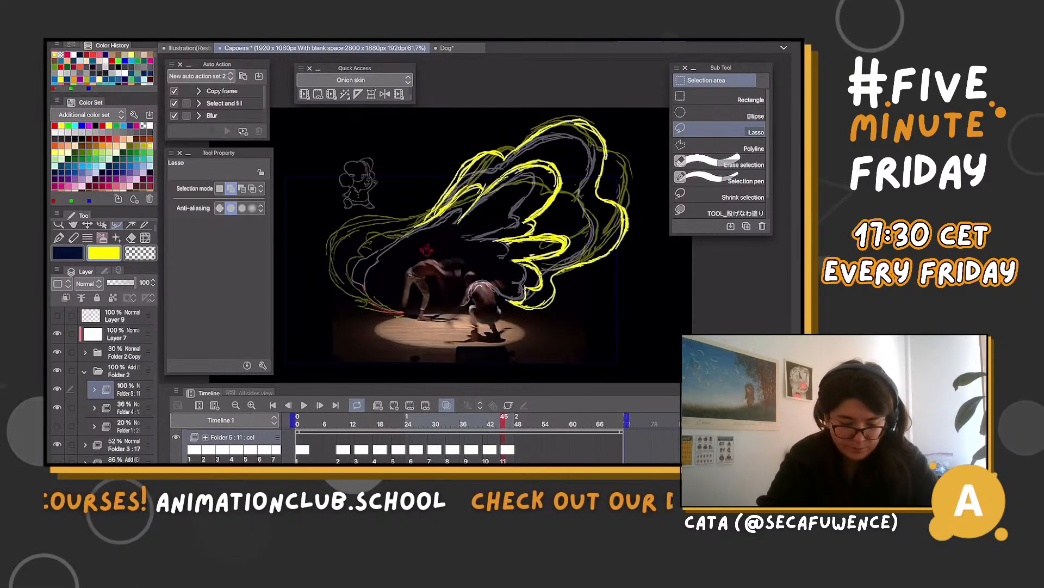
{"action": "key", "text": "b"}
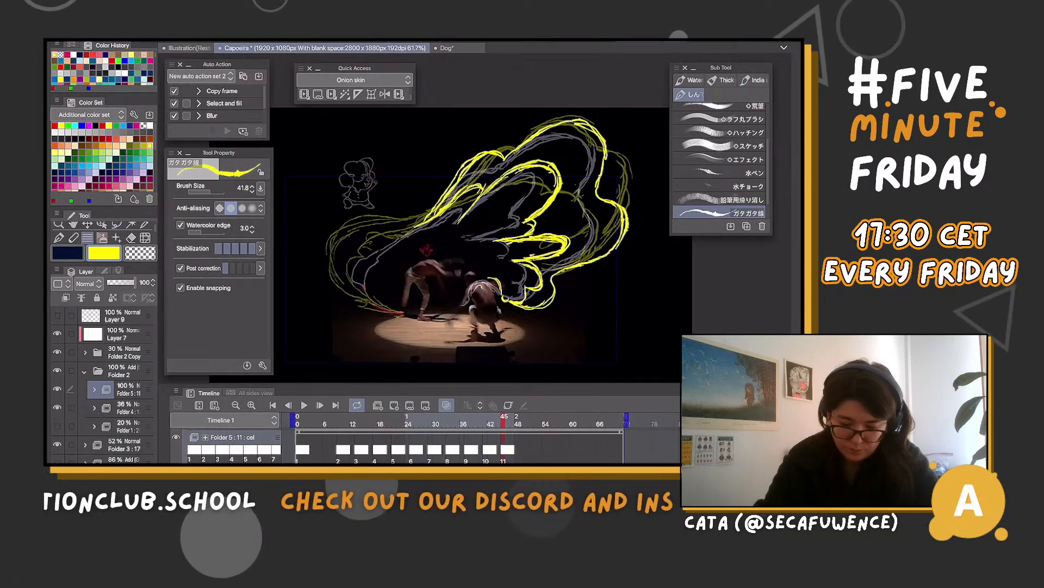
Draw small yellow droplet marks on cel 10 at frame 41, over the rough splash sketches beside the kick trail
{"action": "key", "text": "Left"}
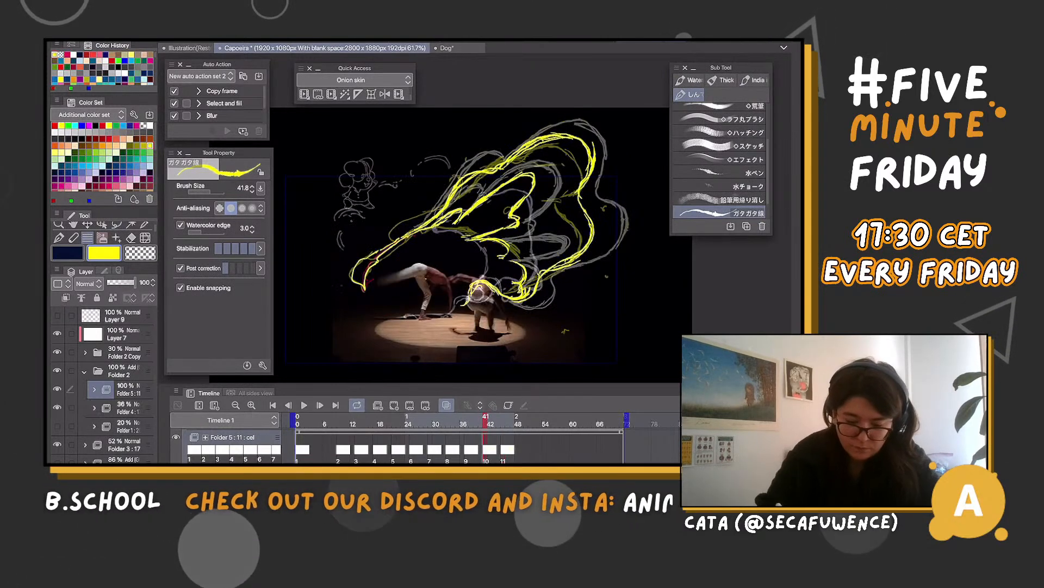
{"action": "left_click_drag", "start_coordinate": [341, 202], "coordinate": [355, 209]}
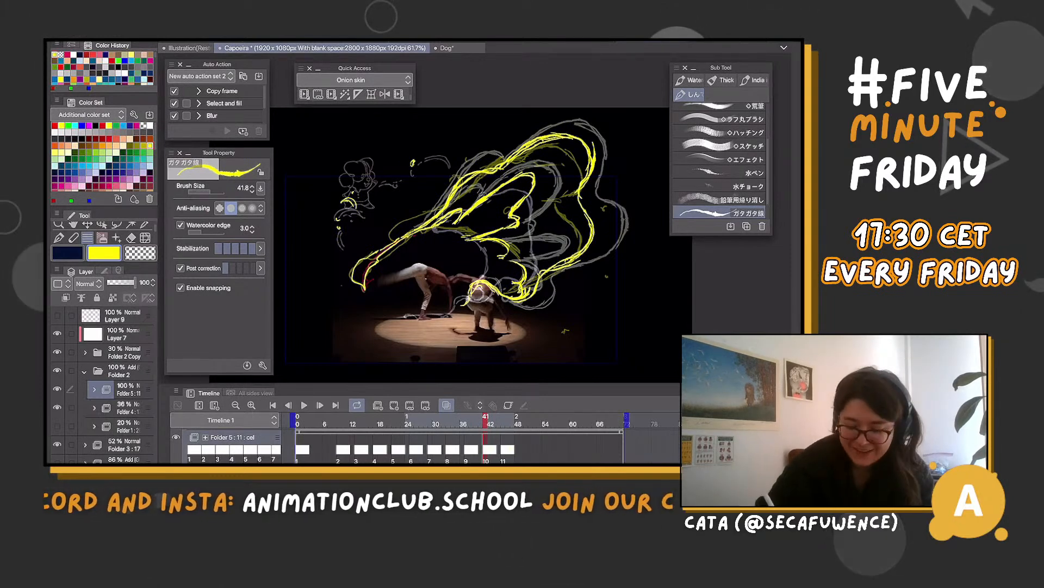
At frame 42, lasso the small yellow mark above the kick trail and rotate it to -17.1 degrees
{"action": "mouse_move", "coordinate": [486, 420]}
{"action": "left_mouse_down"}
{"action": "mouse_move", "coordinate": [476, 420]}
{"action": "mouse_move", "coordinate": [490, 420]}
{"action": "left_mouse_up"}
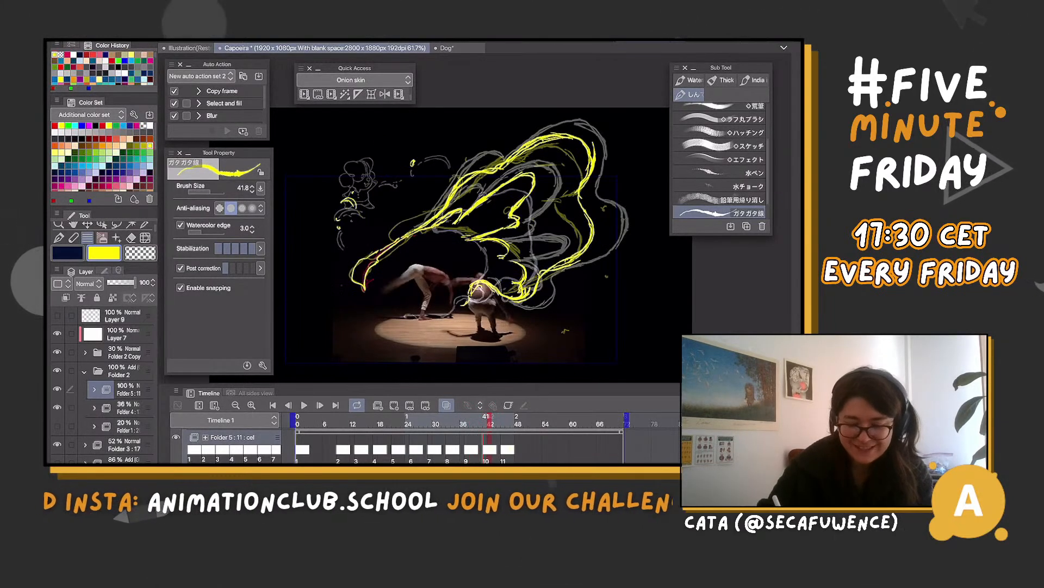
{"action": "key", "text": "m"}
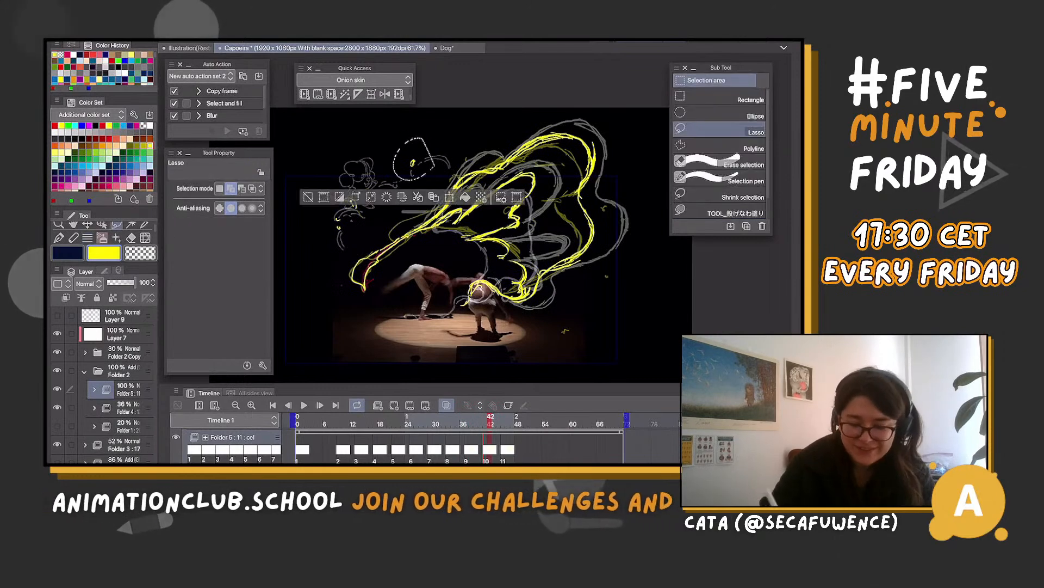
{"action": "key", "text": "ctrl+t"}
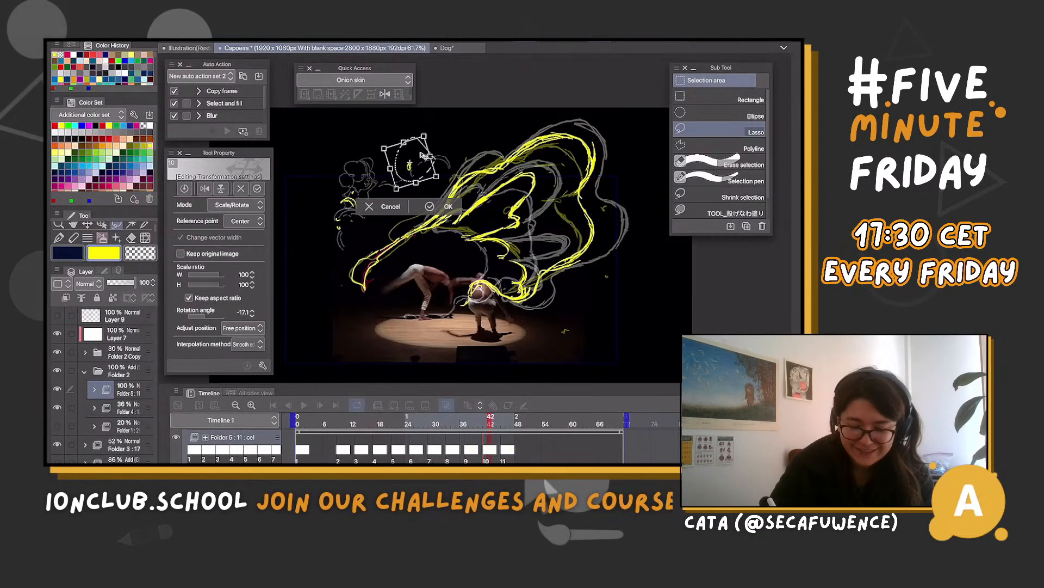
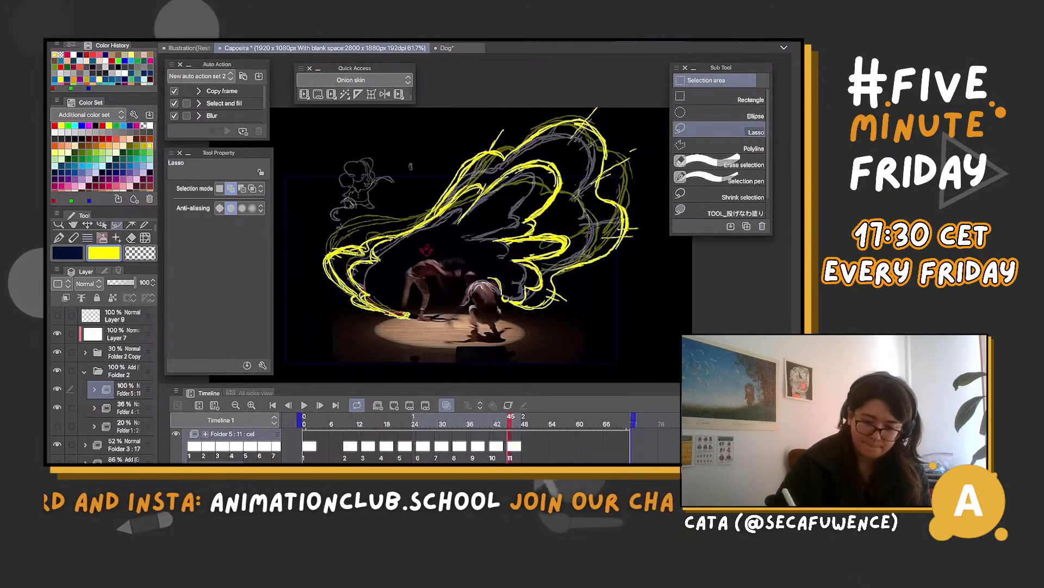
{"action": "left_click_drag", "start_coordinate": [331, 255], "coordinate": [354, 244]}
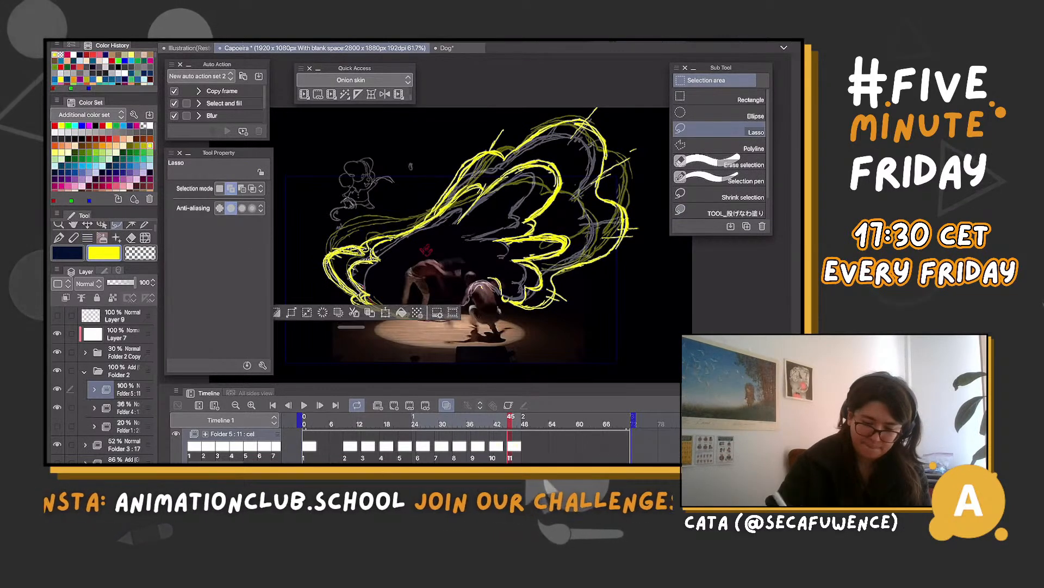
{"action": "key", "text": "ctrl+z"}
{"action": "key", "text": "ctrl+z"}
{"action": "key", "text": "ctrl+z"}
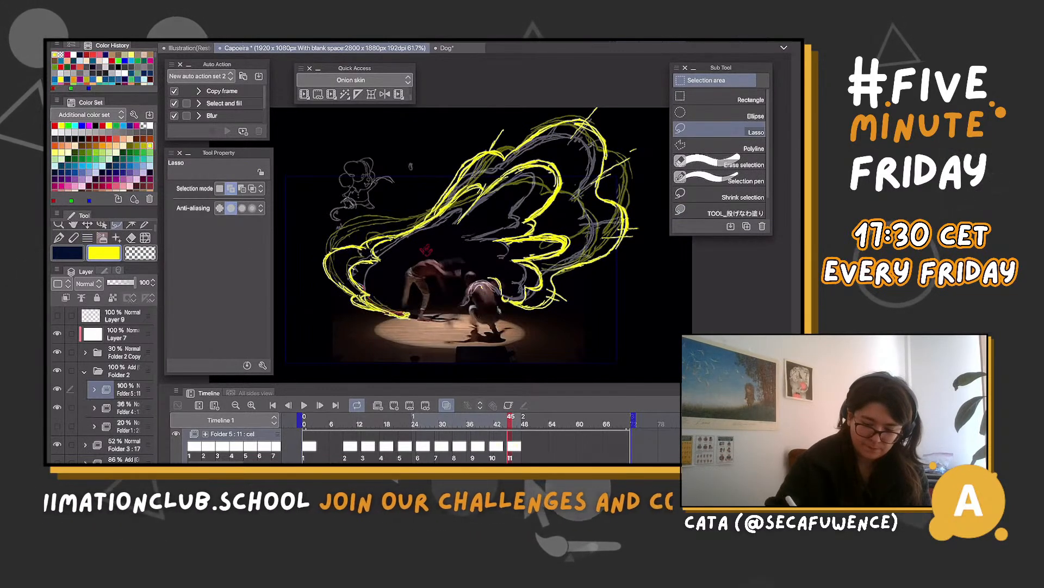
{"action": "mouse_move", "coordinate": [380, 238]}
{"action": "left_mouse_down"}
{"action": "mouse_move", "coordinate": [376, 260]}
{"action": "mouse_move", "coordinate": [348, 244]}
{"action": "mouse_move", "coordinate": [322, 266]}
{"action": "mouse_move", "coordinate": [366, 314]}
{"action": "mouse_move", "coordinate": [376, 261]}
{"action": "left_mouse_up"}
{"action": "key", "text": "ctrl+z"}
{"action": "key", "text": "ctrl+z"}
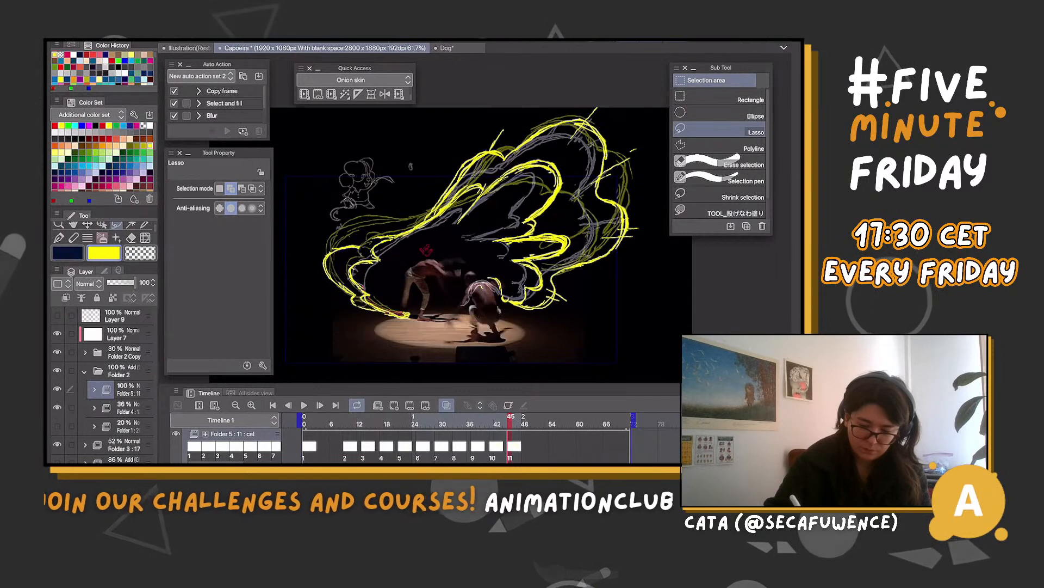
Lasso the lower end of cel 11's left cloud outline, then deselect and draw short radiating marks around that cloud
{"action": "left_click_drag", "start_coordinate": [412, 311], "coordinate": [414, 314]}
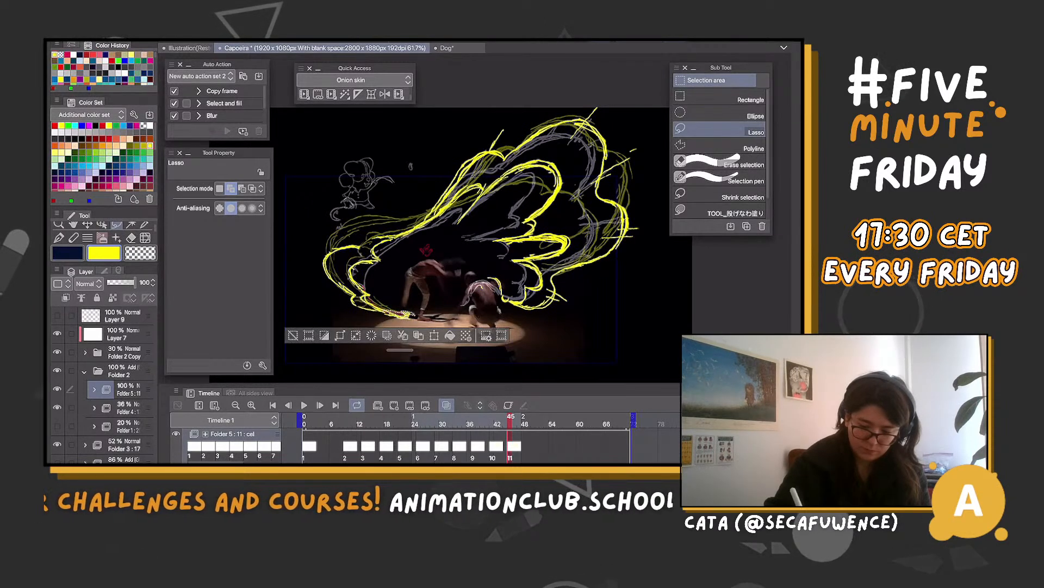
{"action": "key", "text": "ctrl+d"}
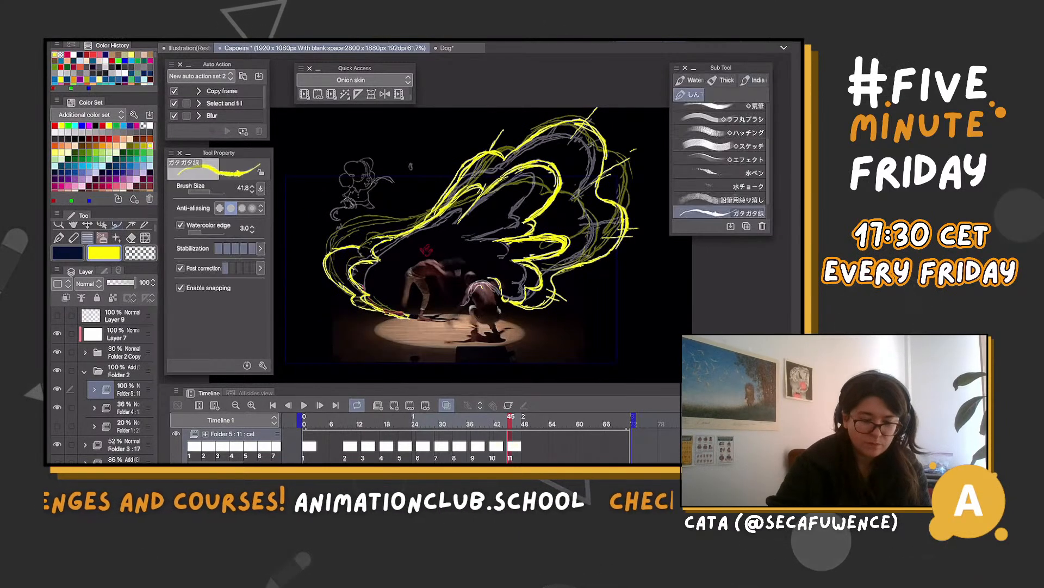
{"action": "key", "text": "b"}
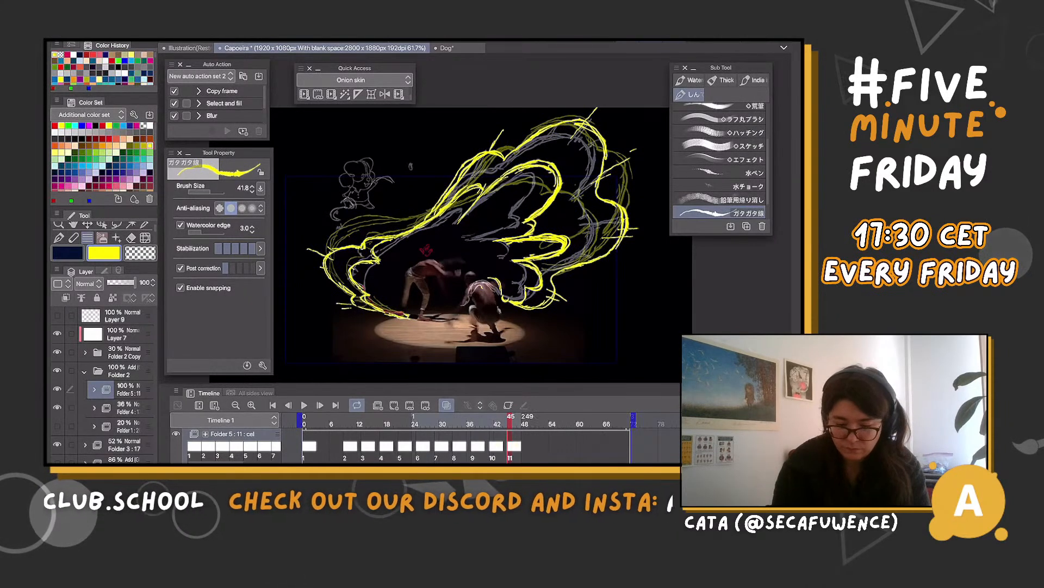
Add a new cel at frame 49 in Folder 5 and draw the yellow outer outline of the large cloud over the rough sketch
{"action": "left_click", "coordinate": [528, 424]}
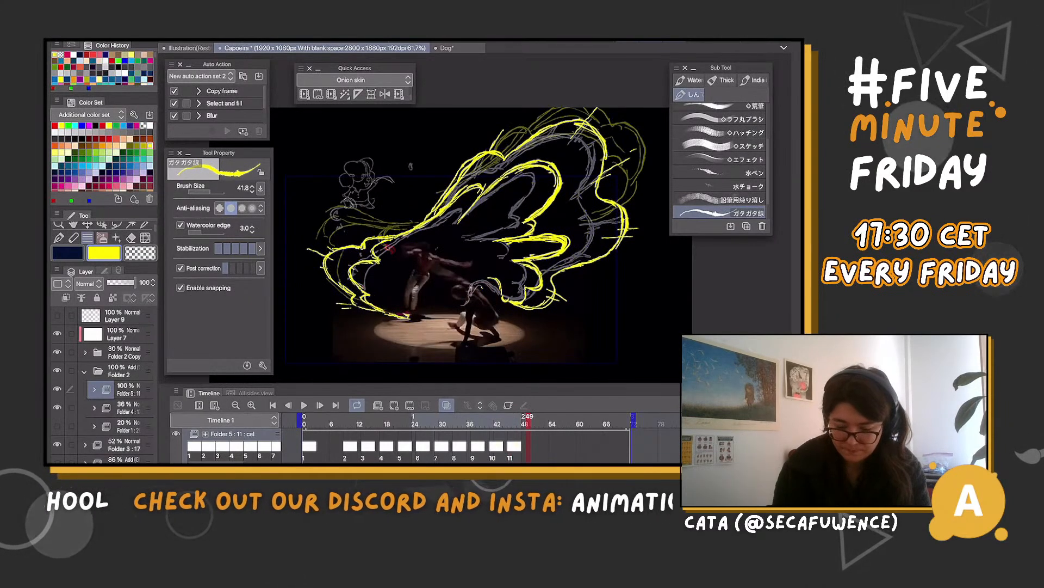
{"action": "left_click", "coordinate": [393, 404]}
{"action": "left_click_drag", "start_coordinate": [435, 202], "coordinate": [488, 139]}
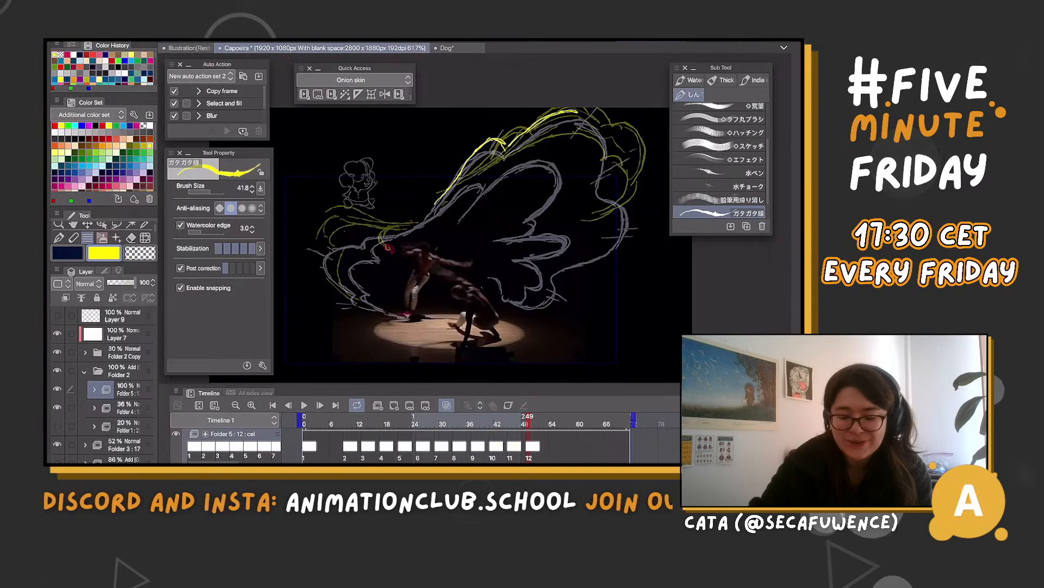
{"action": "left_click_drag", "start_coordinate": [613, 182], "coordinate": [631, 192]}
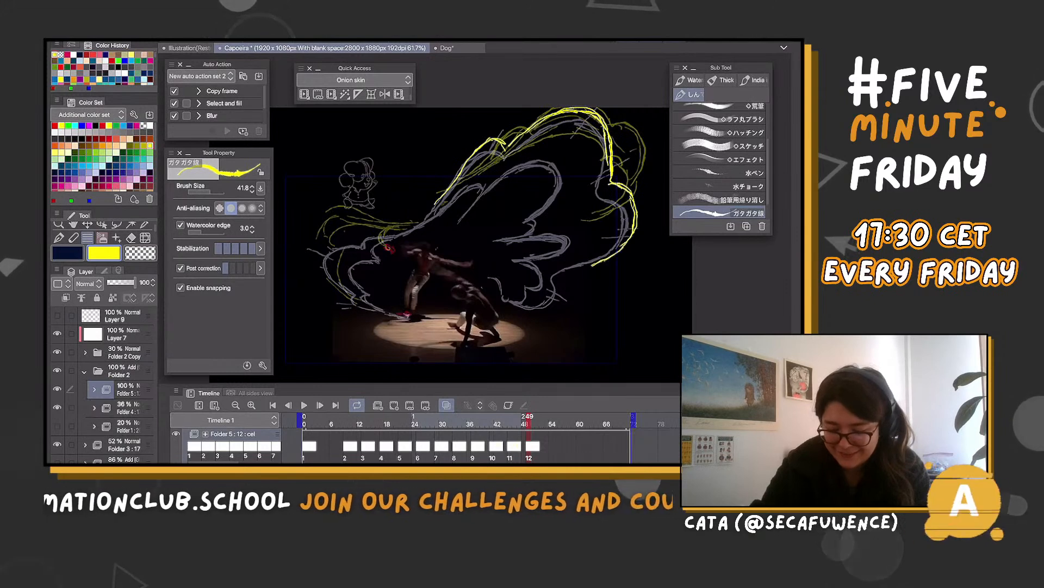
{"action": "left_click_drag", "start_coordinate": [619, 185], "coordinate": [570, 299]}
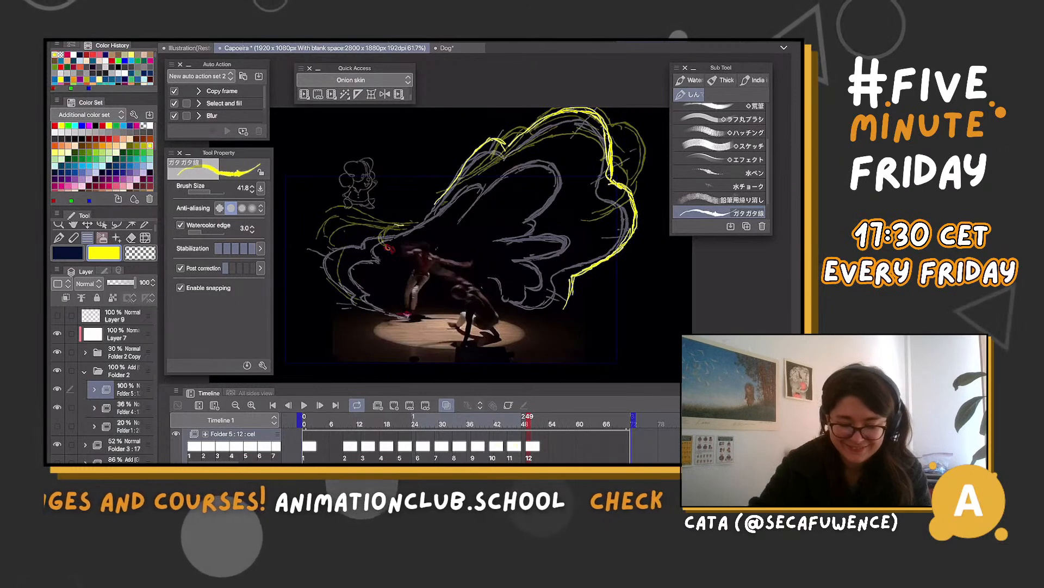
On the frame 49 cel, draw the small left cloud's curl and accent marks, plus the large cloud's inner curl and lower lobes
{"action": "mouse_move", "coordinate": [410, 226]}
{"action": "left_mouse_down"}
{"action": "mouse_move", "coordinate": [362, 251]}
{"action": "mouse_move", "coordinate": [355, 303]}
{"action": "left_mouse_up"}
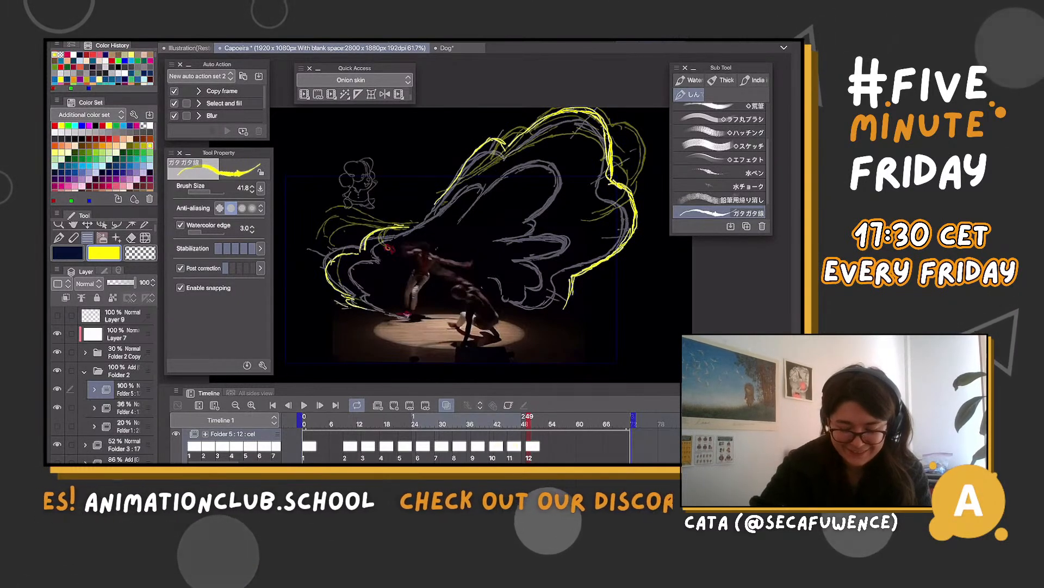
{"action": "left_click_drag", "start_coordinate": [359, 251], "coordinate": [355, 308]}
{"action": "left_click_drag", "start_coordinate": [352, 236], "coordinate": [361, 250]}
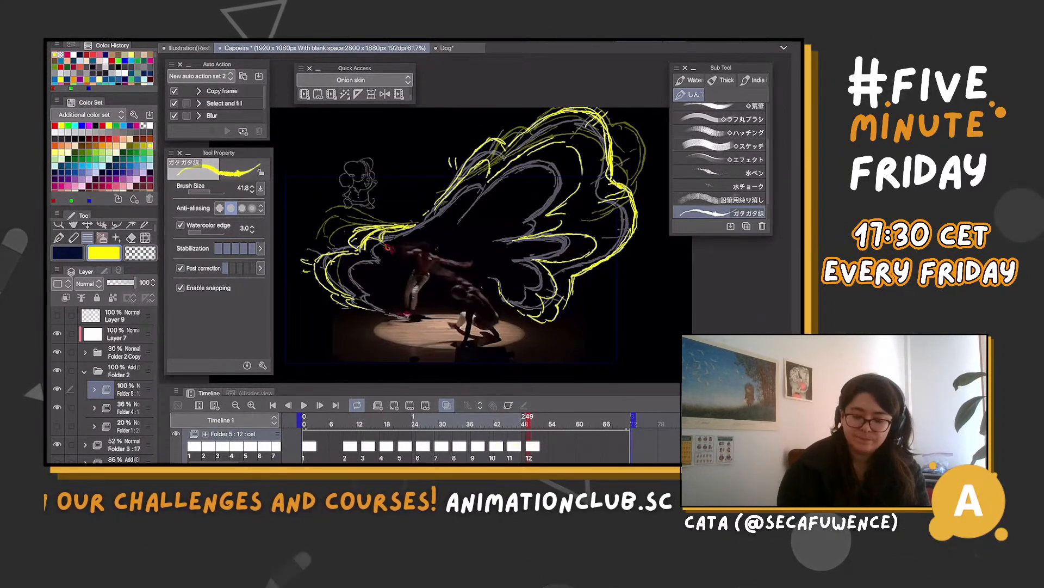
Add a new cel at frame 53 and, with onion skin on, draw the left crescents and the large cloud's outline with inner curls
{"action": "left_click", "coordinate": [446, 405]}
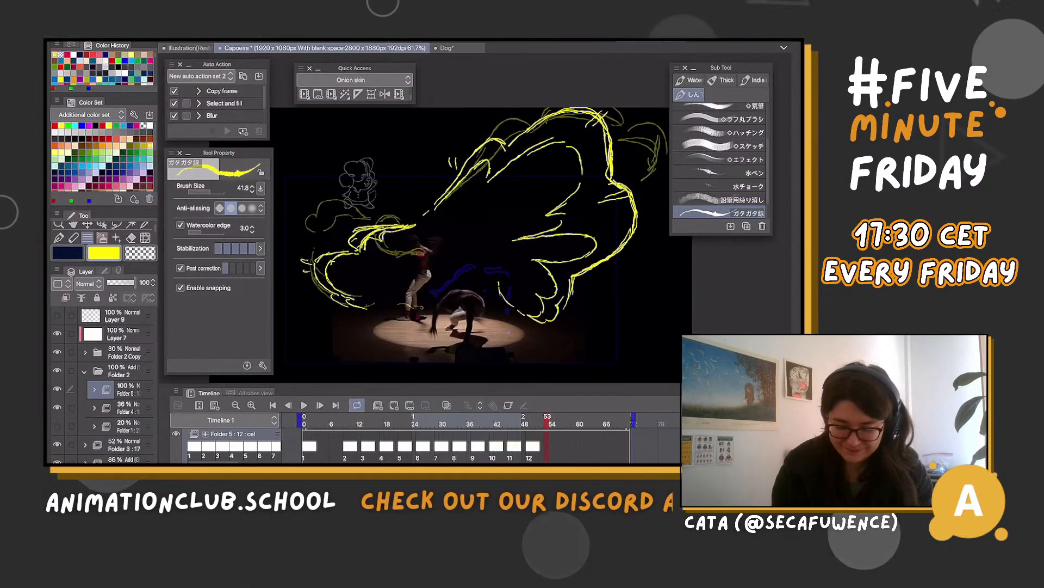
{"action": "left_click", "coordinate": [394, 405]}
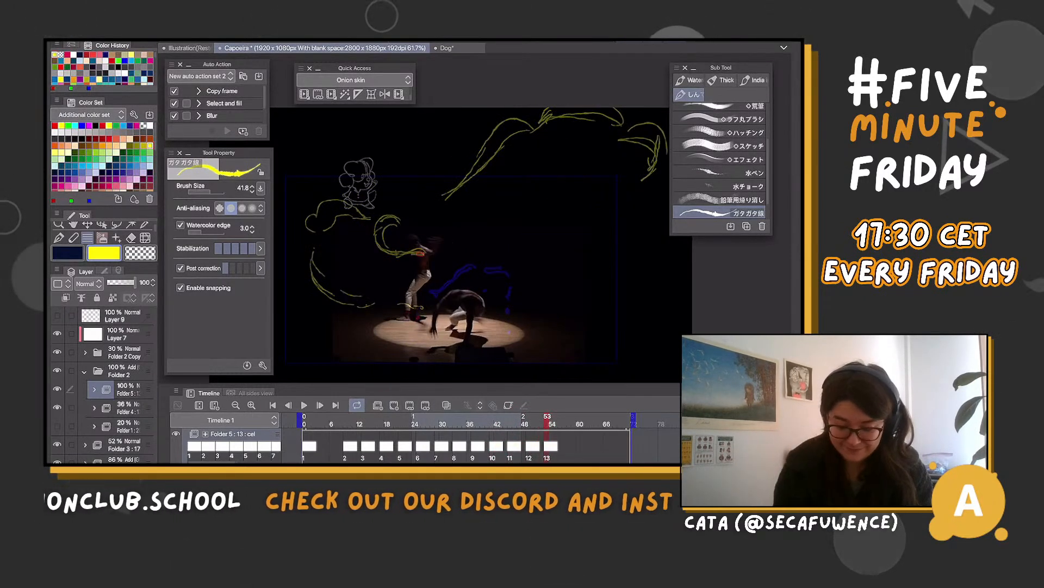
{"action": "left_click", "coordinate": [446, 405]}
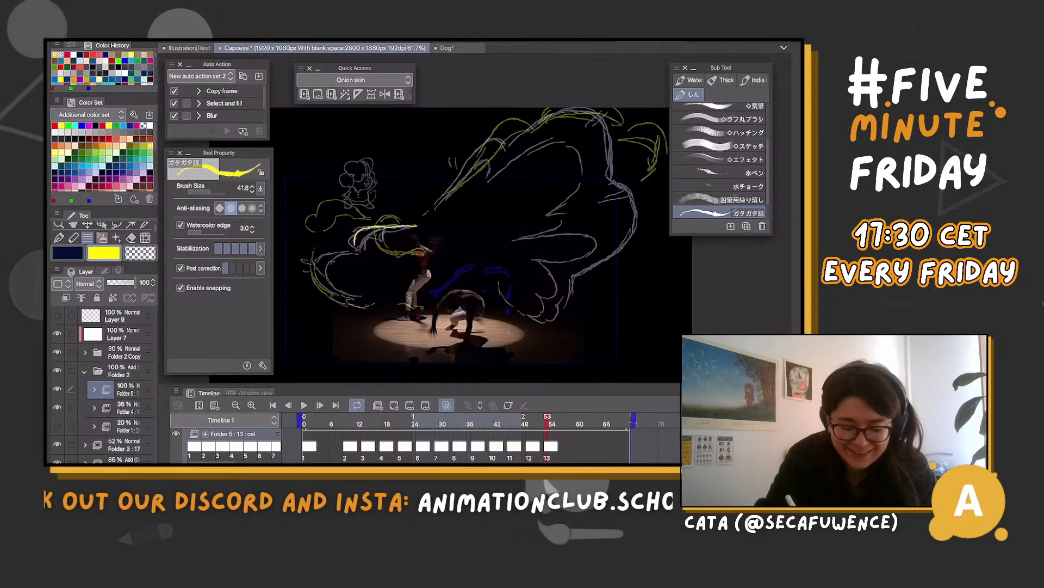
{"action": "mouse_move", "coordinate": [325, 255]}
{"action": "left_mouse_down"}
{"action": "mouse_move", "coordinate": [319, 291]}
{"action": "mouse_move", "coordinate": [371, 305]}
{"action": "left_mouse_up"}
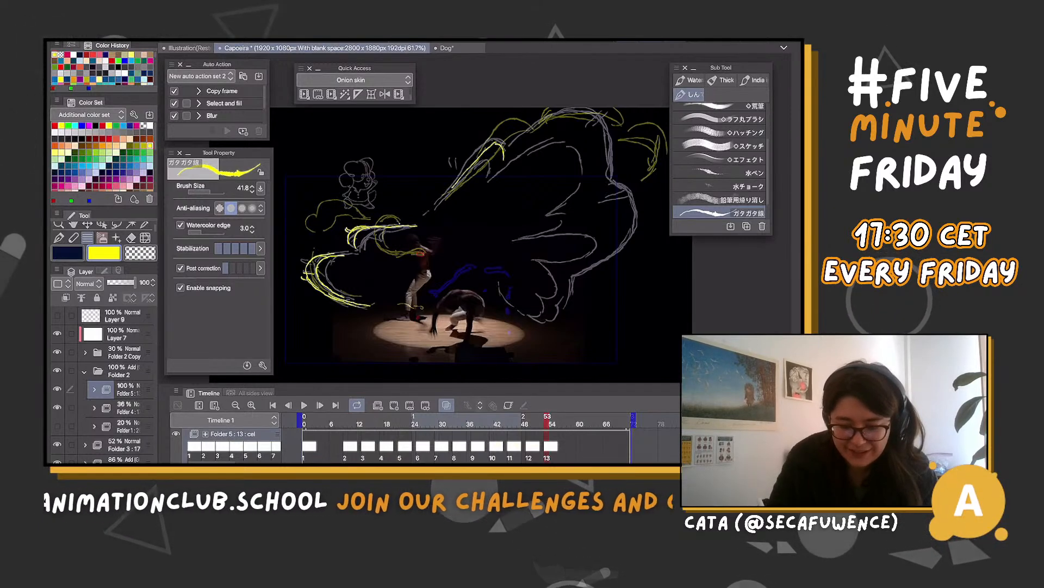
{"action": "left_click_drag", "start_coordinate": [450, 190], "coordinate": [512, 120]}
{"action": "left_click_drag", "start_coordinate": [447, 193], "coordinate": [504, 159]}
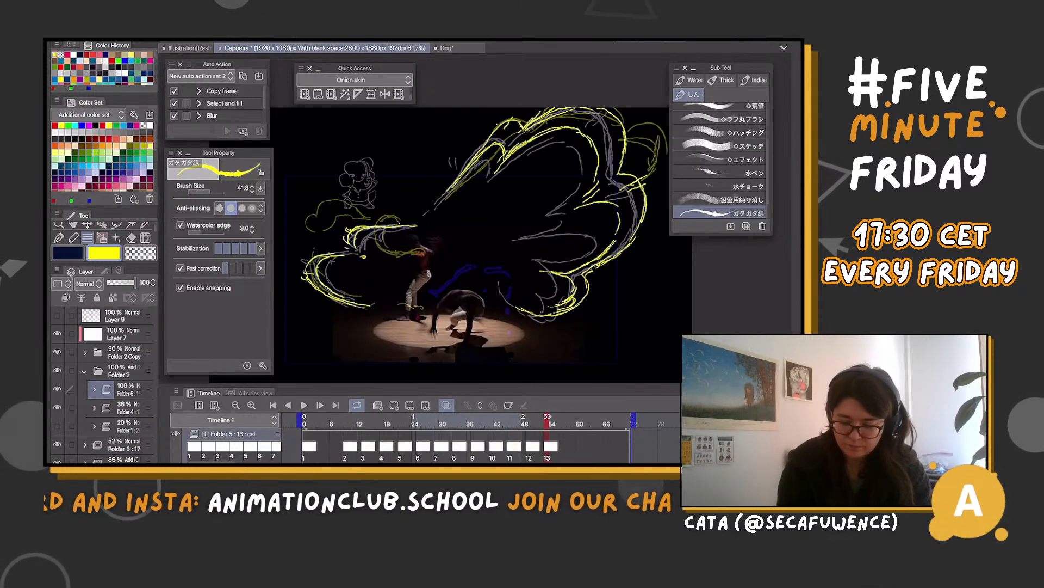
Compare frame 53 with frames 49 and 57, and draw the yellow curl beside the standing dancer on the frame 53 cel
{"action": "left_click", "coordinate": [565, 446]}
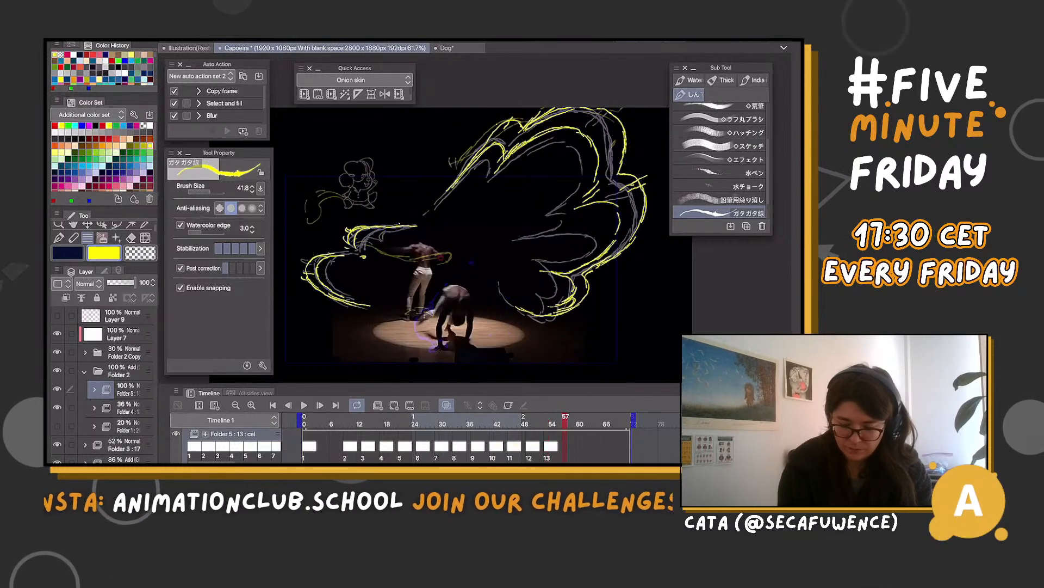
{"action": "left_click", "coordinate": [547, 446]}
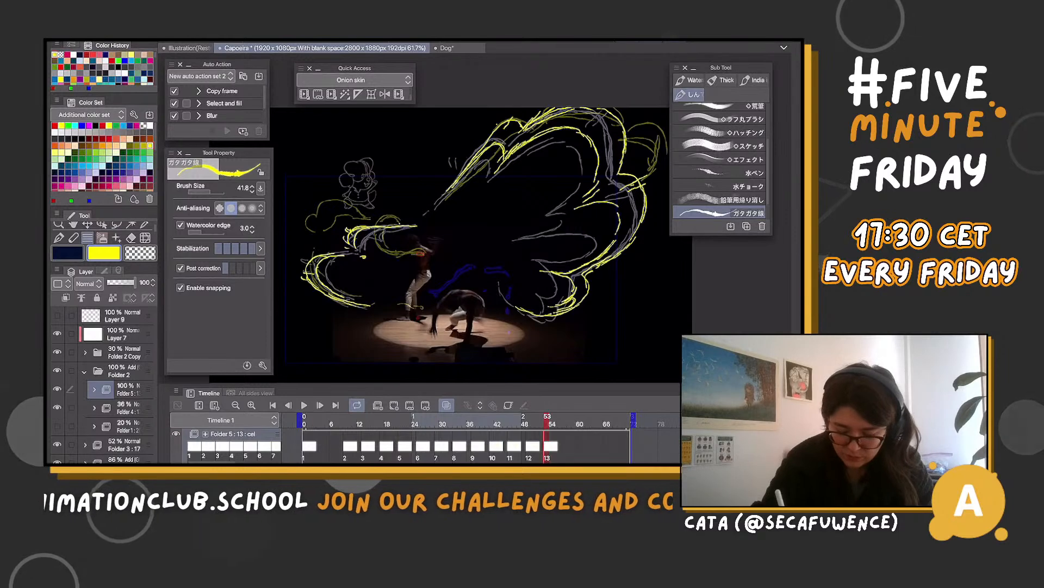
{"action": "left_click", "coordinate": [529, 445]}
{"action": "left_click", "coordinate": [547, 446]}
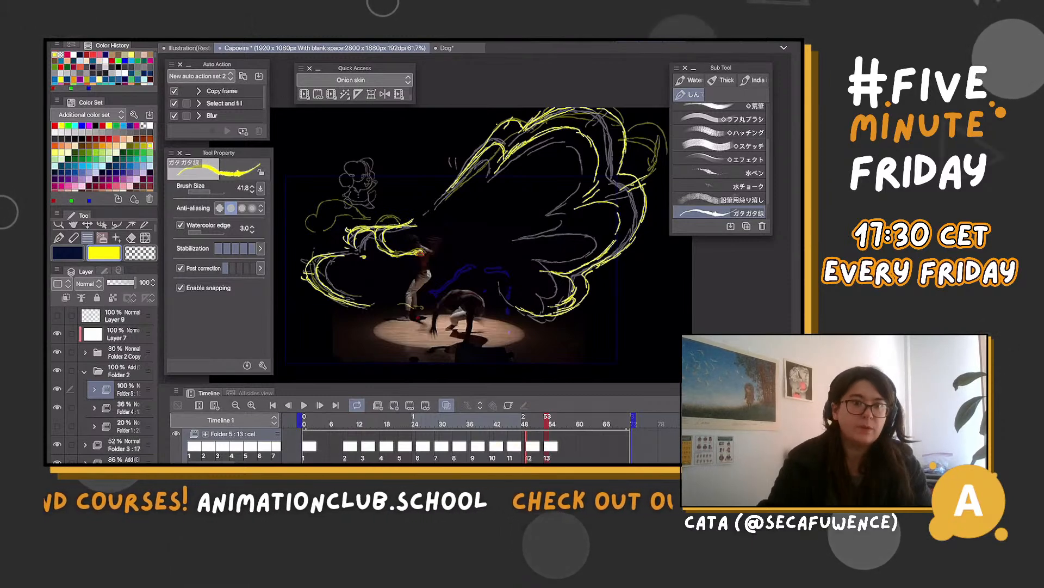
Add a new cel at frame 57 and draw the wavy trail at the standing dancer, the upper wisp and the thin, broken cloud outline
{"action": "left_click_drag", "start_coordinate": [547, 420], "coordinate": [566, 420]}
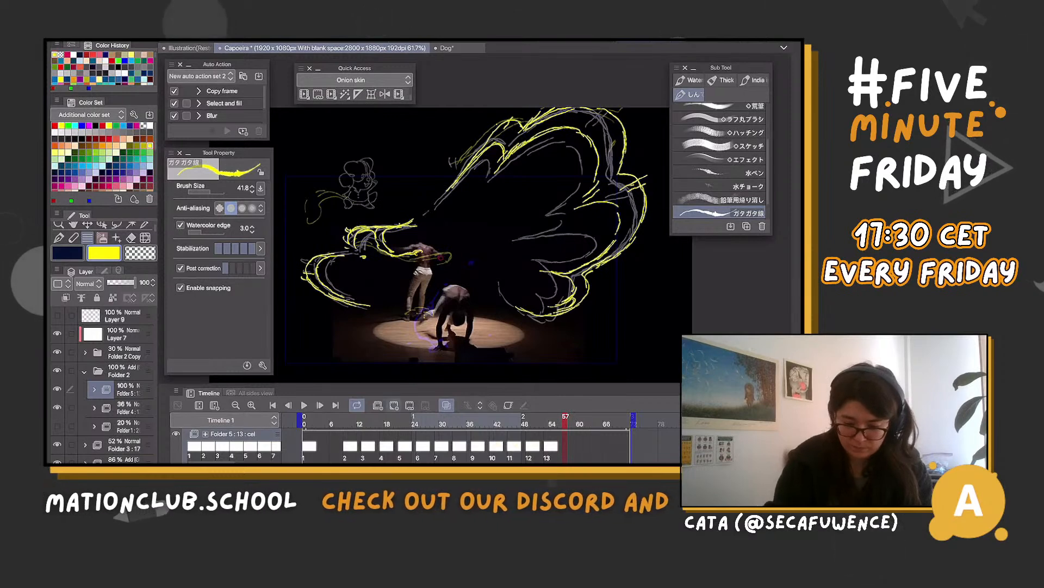
{"action": "left_click", "coordinate": [393, 405]}
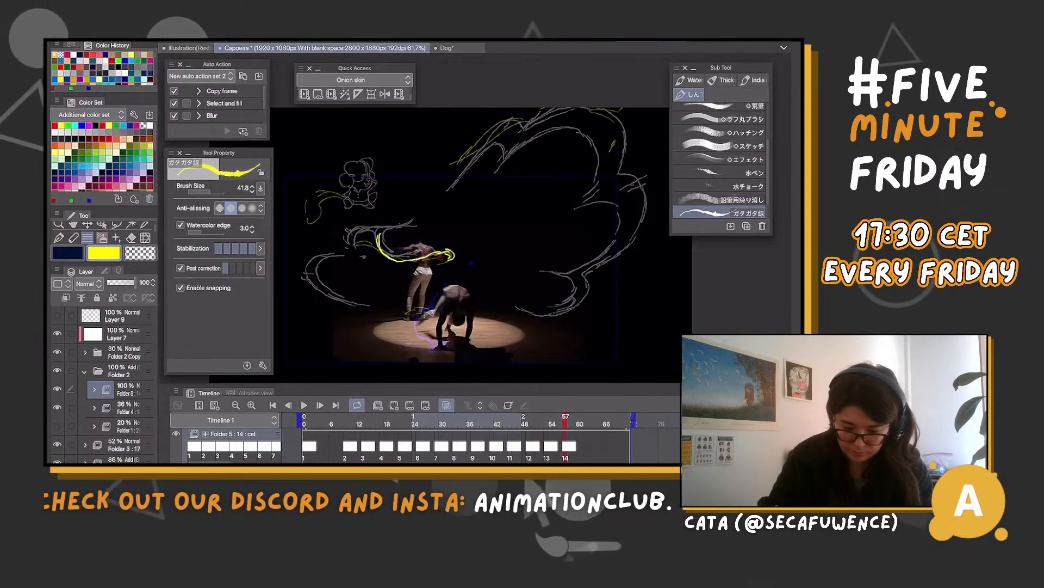
{"action": "left_click_drag", "start_coordinate": [371, 224], "coordinate": [380, 248]}
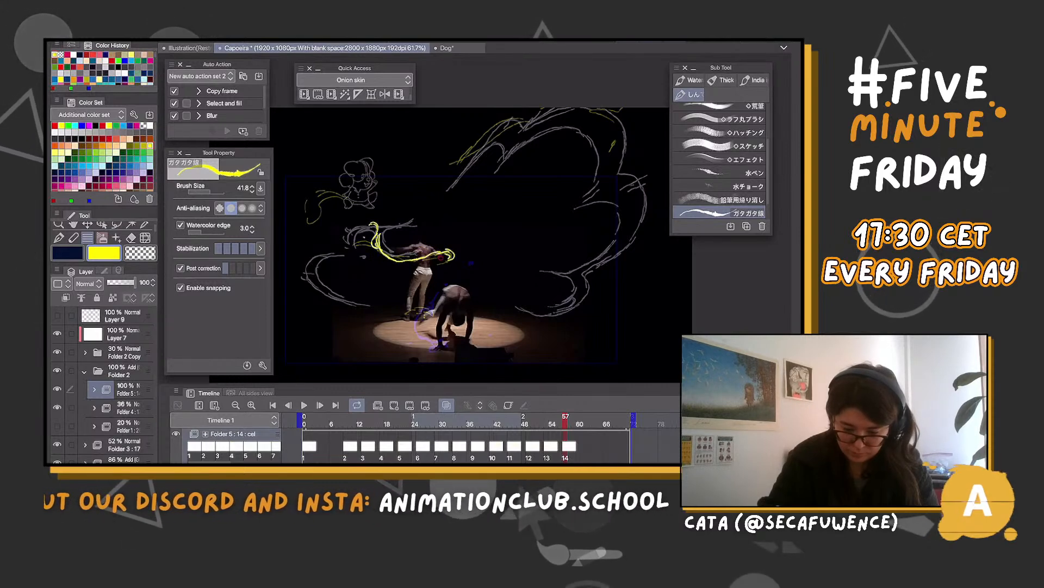
{"action": "left_click", "coordinate": [364, 238]}
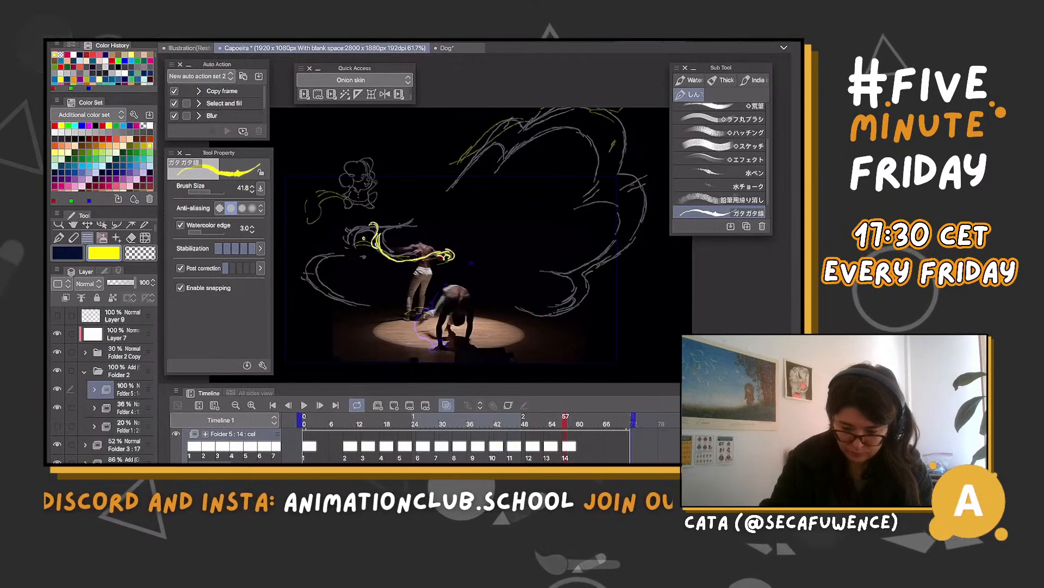
{"action": "left_click_drag", "start_coordinate": [520, 111], "coordinate": [461, 163]}
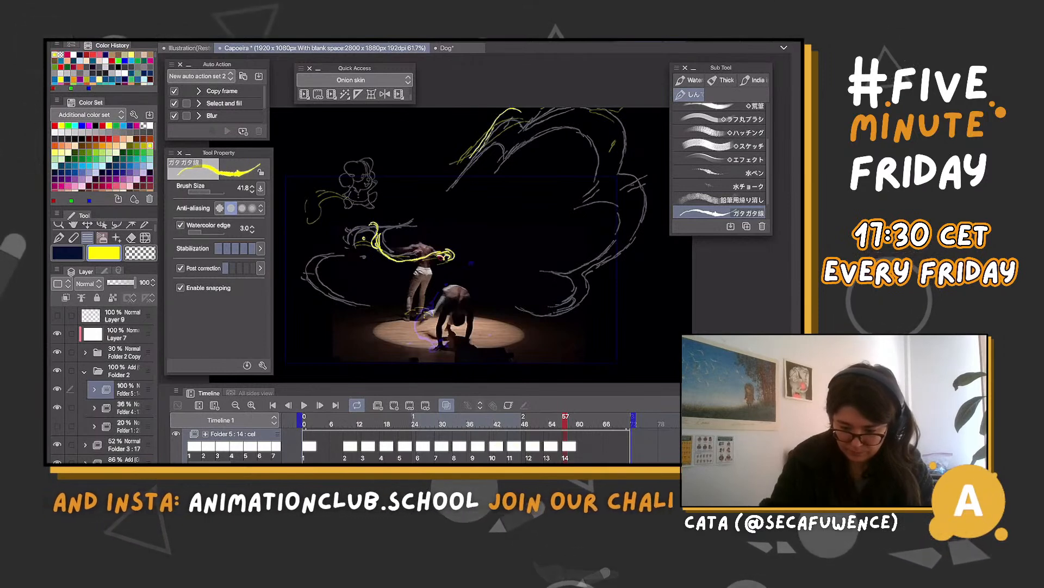
{"action": "left_click_drag", "start_coordinate": [507, 121], "coordinate": [471, 161]}
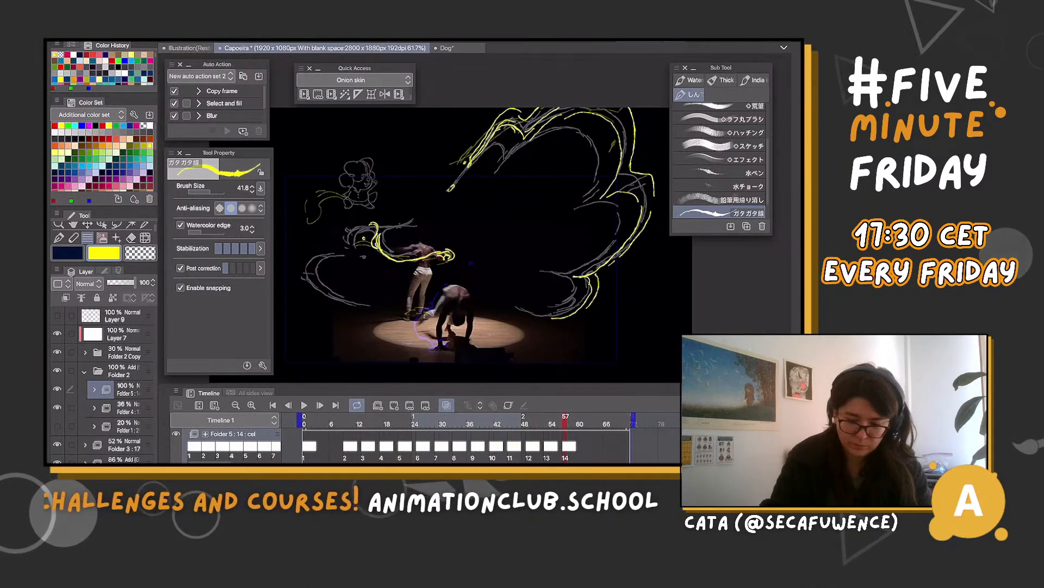
Add a new cel at frame 61 and draw the thin yellow trail with curled ends across the raised leg
{"action": "left_click", "coordinate": [583, 445]}
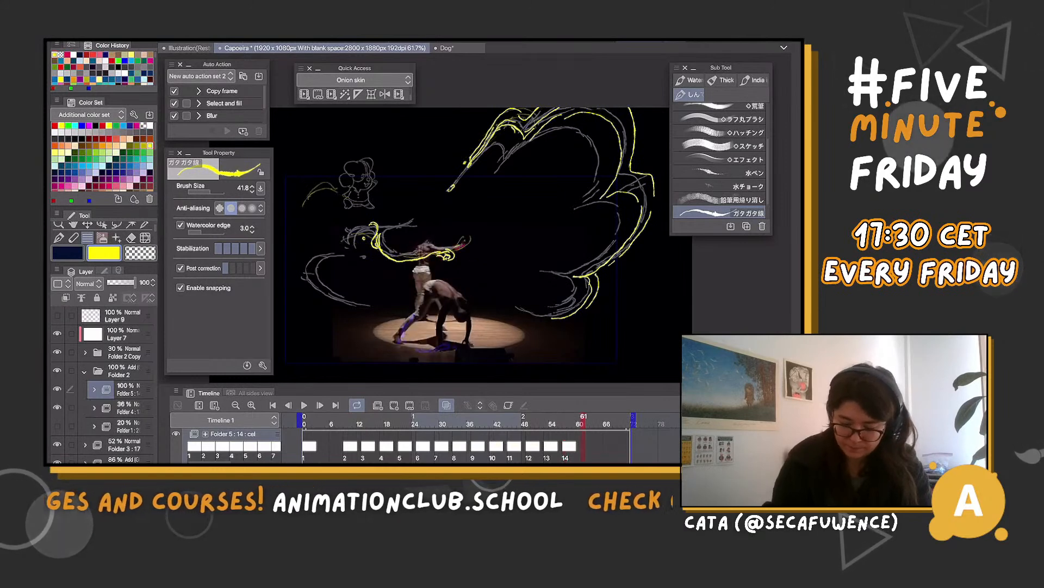
{"action": "key", "text": "alt+shift+n"}
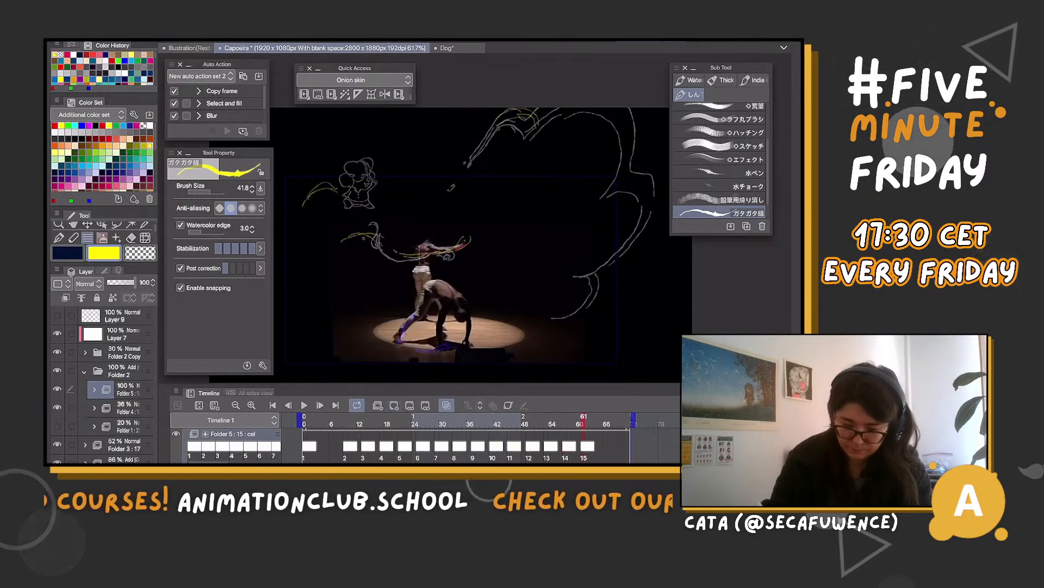
{"action": "mouse_move", "coordinate": [461, 243]}
{"action": "left_mouse_down"}
{"action": "mouse_move", "coordinate": [472, 239]}
{"action": "mouse_move", "coordinate": [444, 260]}
{"action": "left_mouse_up"}
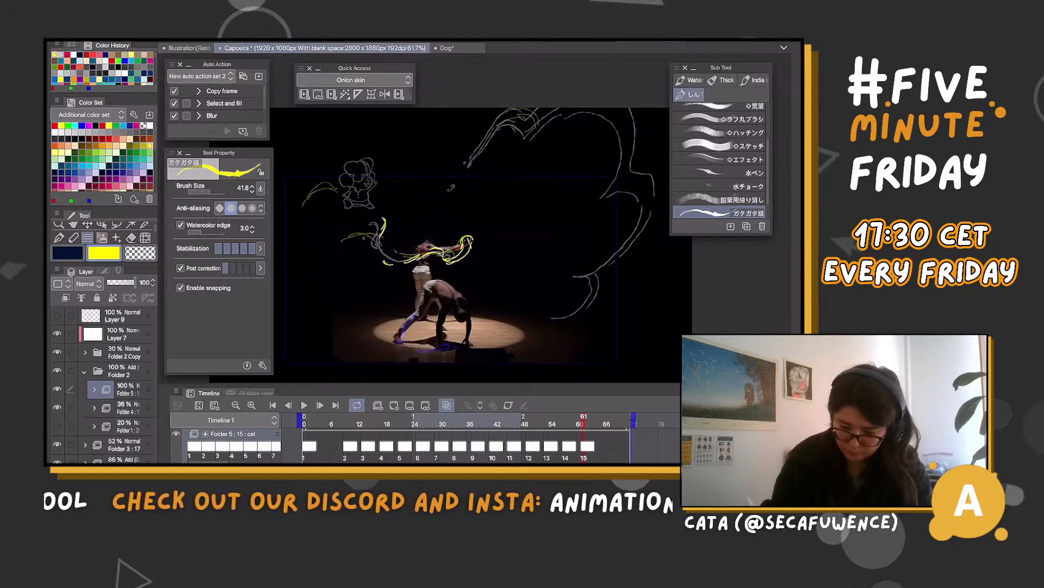
Add a new cel at frame 65 and draw the curling yellow closed shape above the dancers over the rough loops
{"action": "left_click", "coordinate": [602, 446]}
{"action": "left_click", "coordinate": [394, 404]}
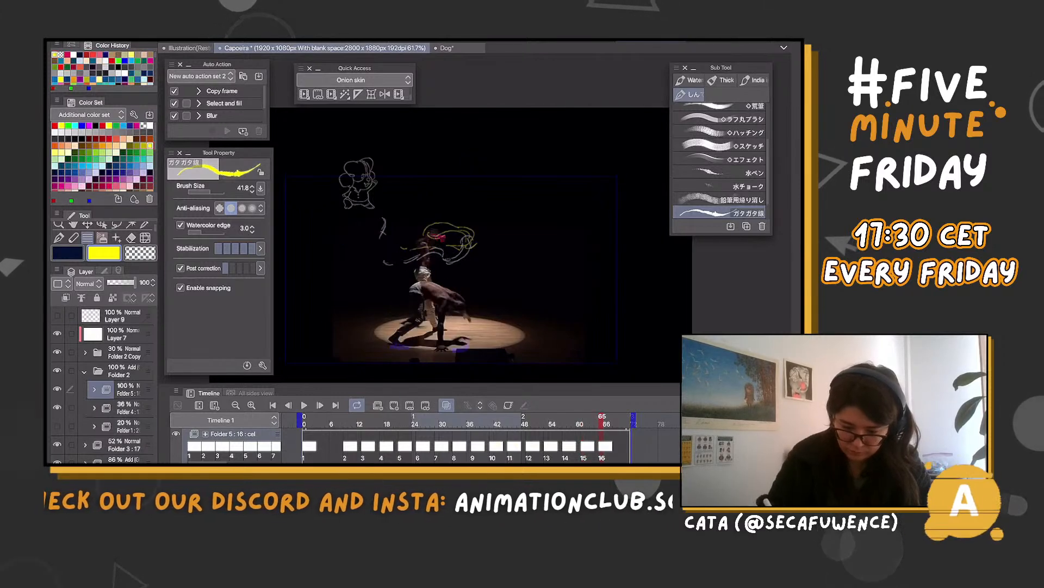
{"action": "mouse_move", "coordinate": [444, 239]}
{"action": "left_mouse_down"}
{"action": "mouse_move", "coordinate": [431, 224]}
{"action": "mouse_move", "coordinate": [473, 226]}
{"action": "mouse_move", "coordinate": [474, 240]}
{"action": "left_mouse_up"}
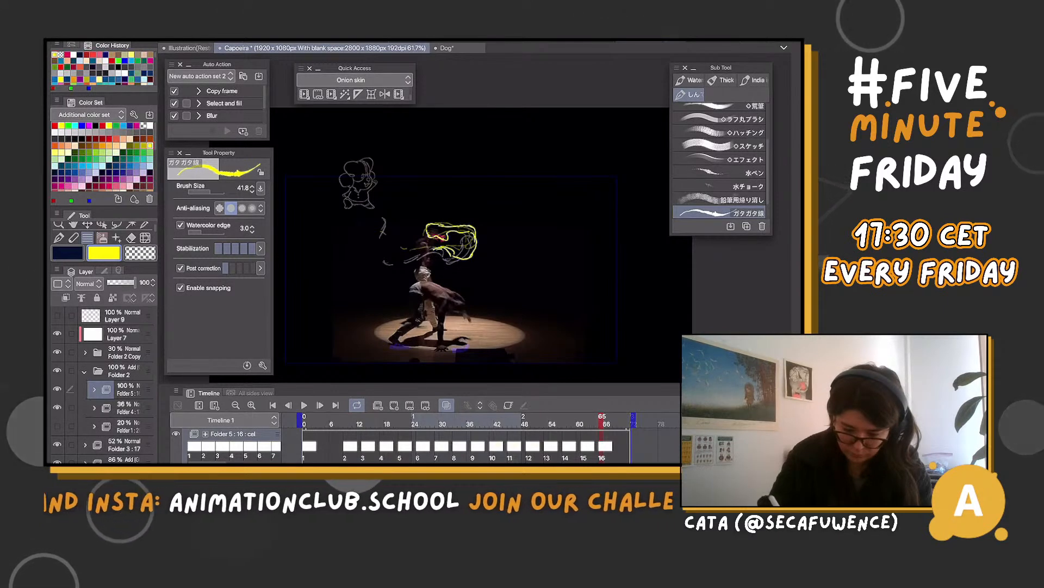
Add a new cel at frame 69 and draw a looping yellow ribbon with a curl at each end above the dancers
{"action": "left_click", "coordinate": [621, 424]}
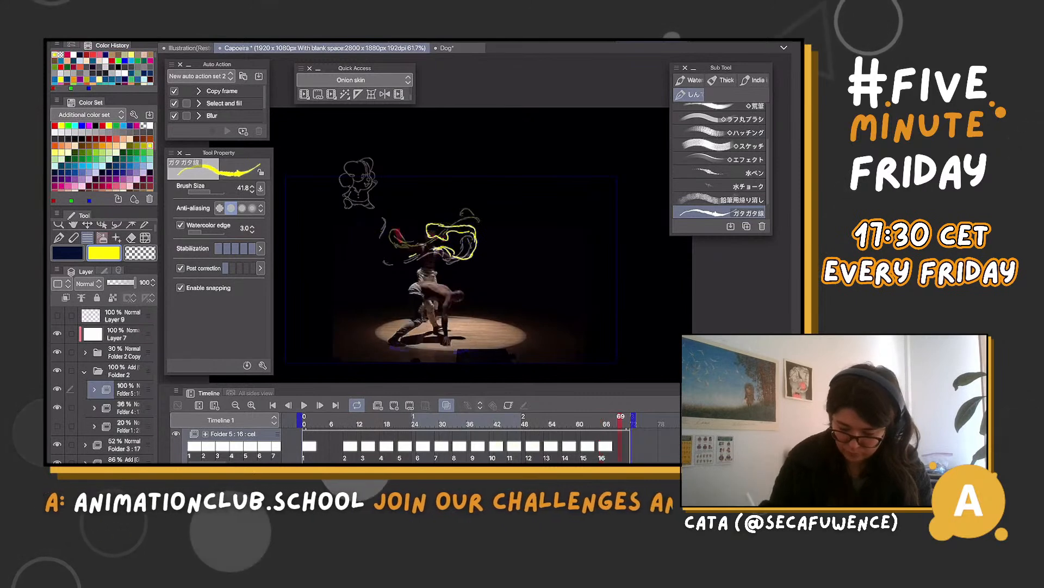
{"action": "key", "text": "alt+n"}
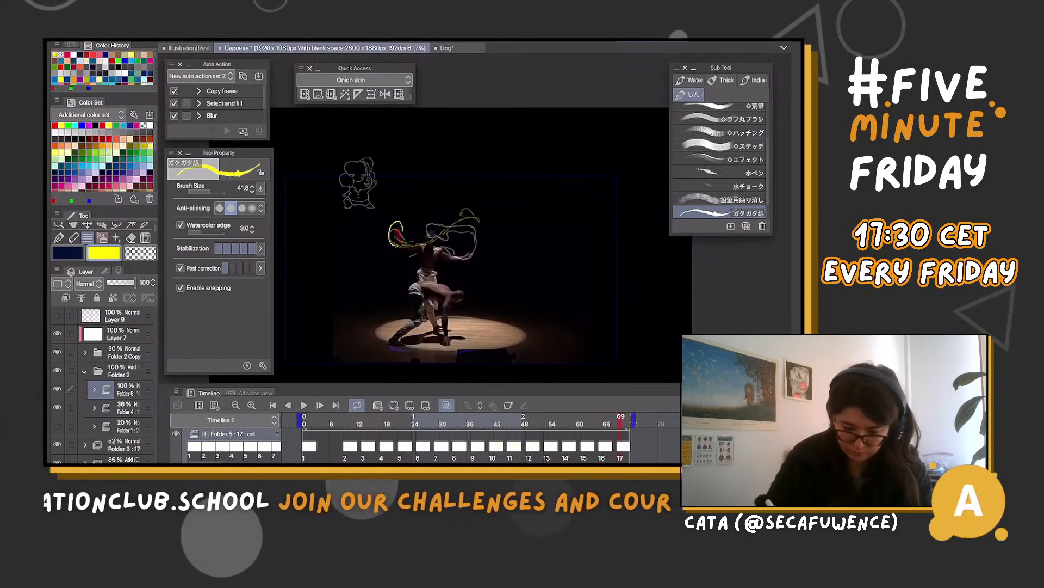
{"action": "mouse_move", "coordinate": [404, 234]}
{"action": "left_mouse_down"}
{"action": "mouse_move", "coordinate": [428, 241]}
{"action": "mouse_move", "coordinate": [481, 223]}
{"action": "mouse_move", "coordinate": [463, 250]}
{"action": "left_mouse_up"}
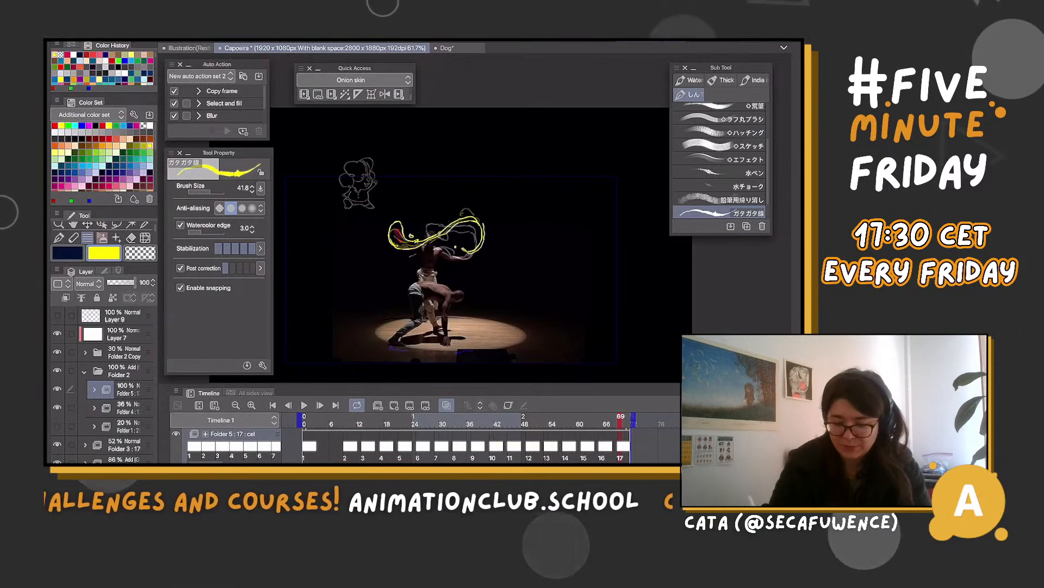
Step through the newest cels to check the motion, and scrub the timeline back to frame 40
{"action": "key", "text": "comma"}
{"action": "key", "text": "comma"}
{"action": "key", "text": "comma"}
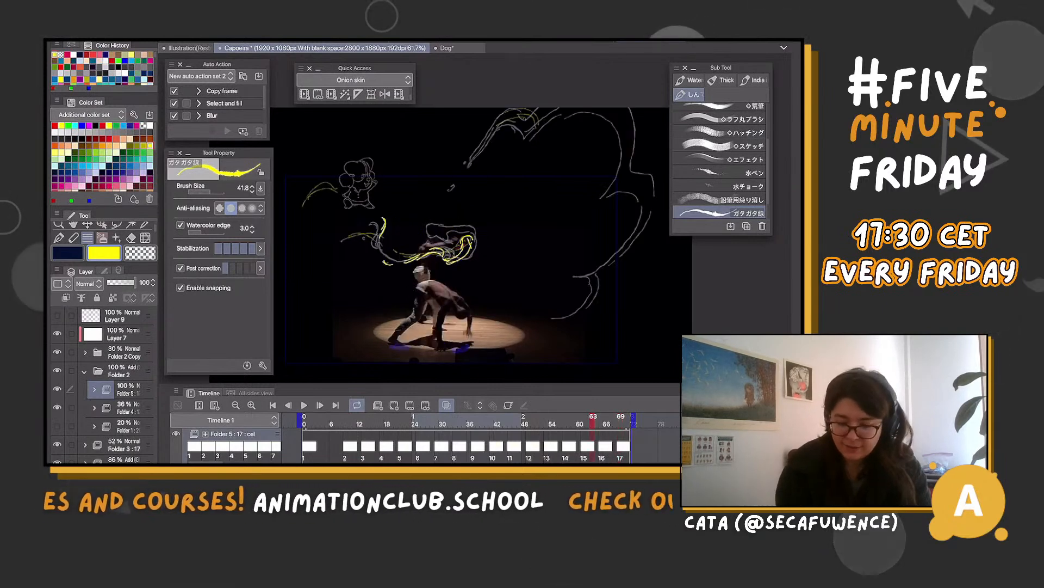
{"action": "key", "text": "period"}
{"action": "key", "text": "period"}
{"action": "key", "text": "period"}
{"action": "left_click_drag", "start_coordinate": [620, 419], "coordinate": [488, 419]}
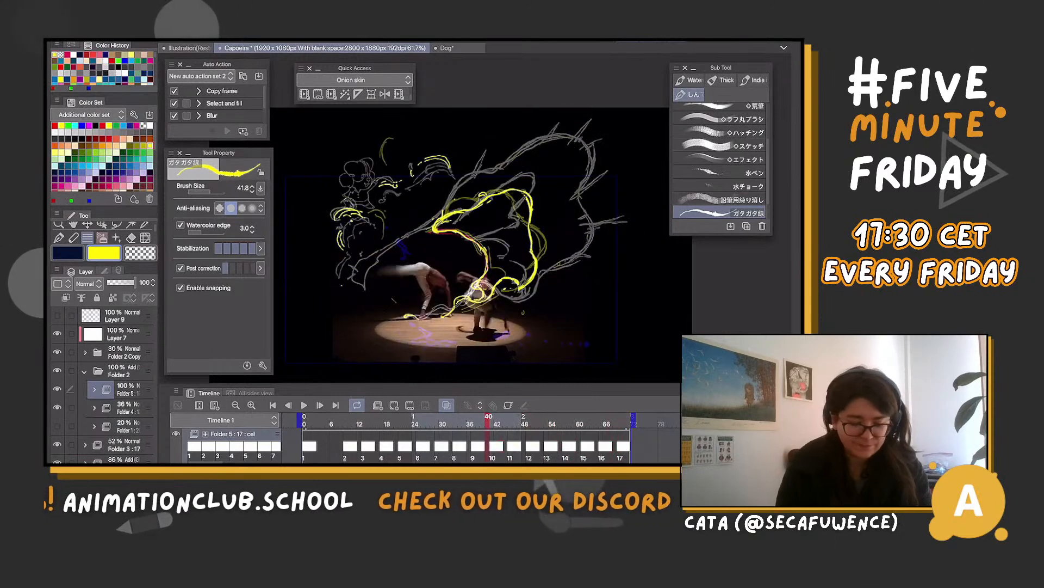
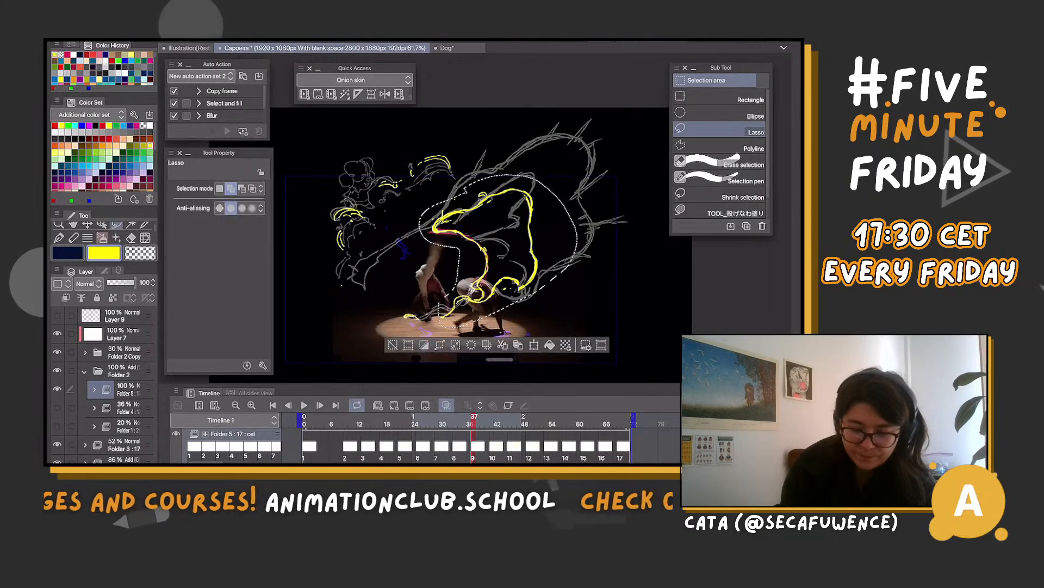
Reshape the lassoed yellow smoke outline on cel 9 with Mesh Transformation, pulling its outer edge inward
{"action": "key", "text": "ctrl+shift+t"}
{"action": "left_click_drag", "start_coordinate": [524, 175], "coordinate": [517, 200]}
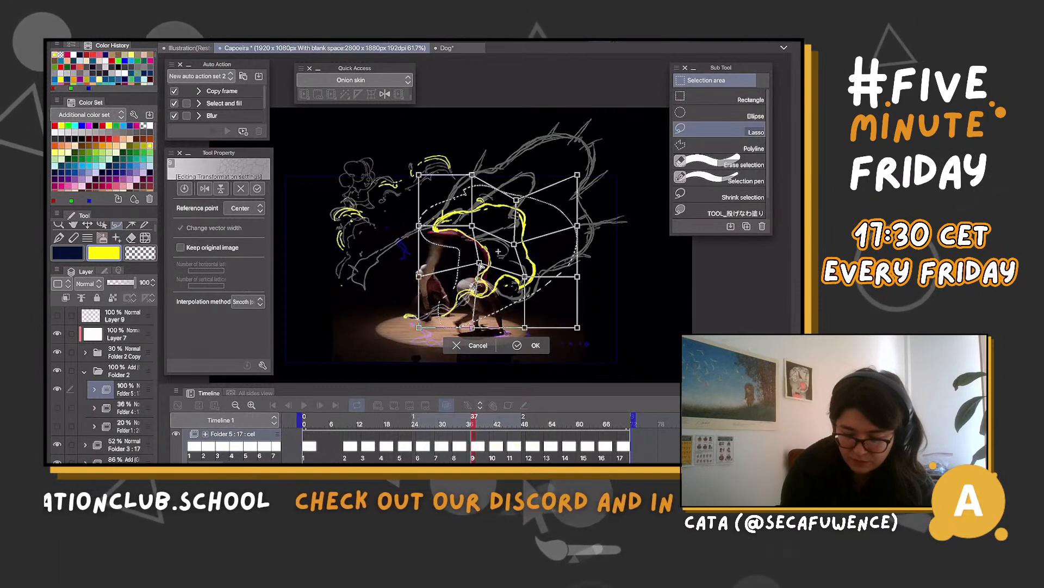
{"action": "left_click_drag", "start_coordinate": [419, 226], "coordinate": [418, 231]}
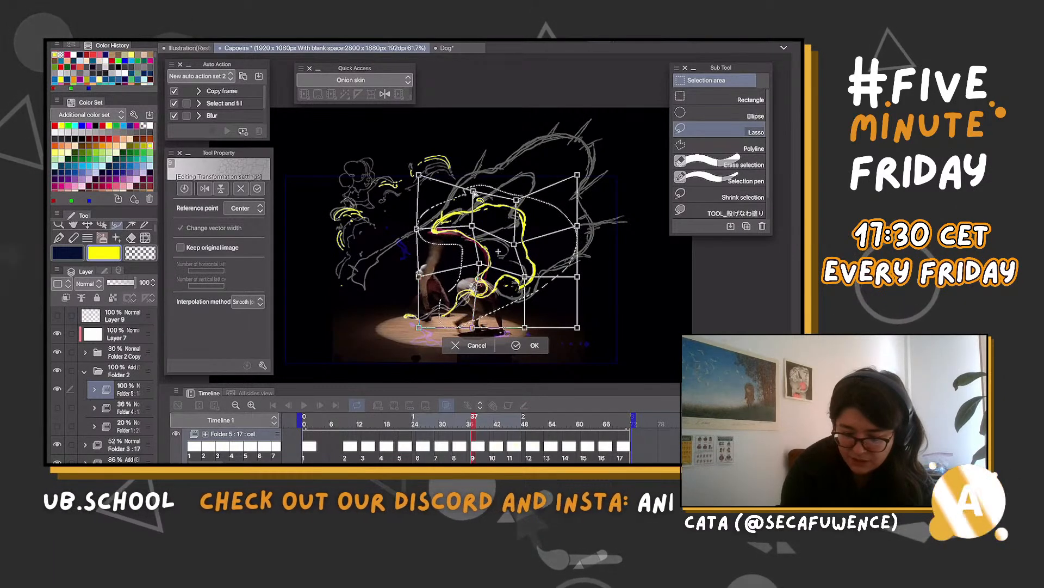
{"action": "left_click_drag", "start_coordinate": [473, 175], "coordinate": [473, 192]}
{"action": "left_click_drag", "start_coordinate": [417, 229], "coordinate": [411, 231]}
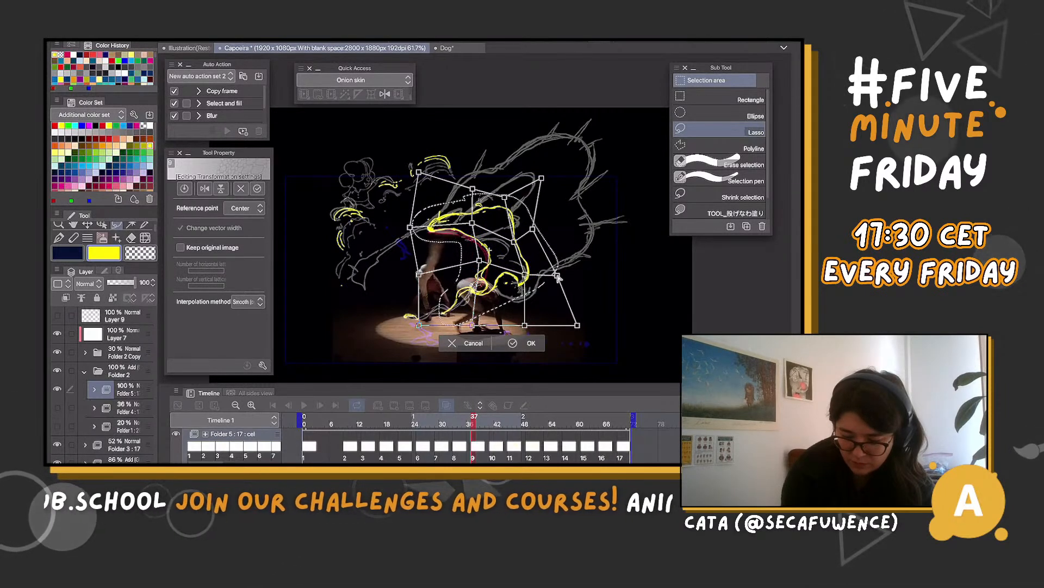
{"action": "left_click_drag", "start_coordinate": [525, 275], "coordinate": [517, 280]}
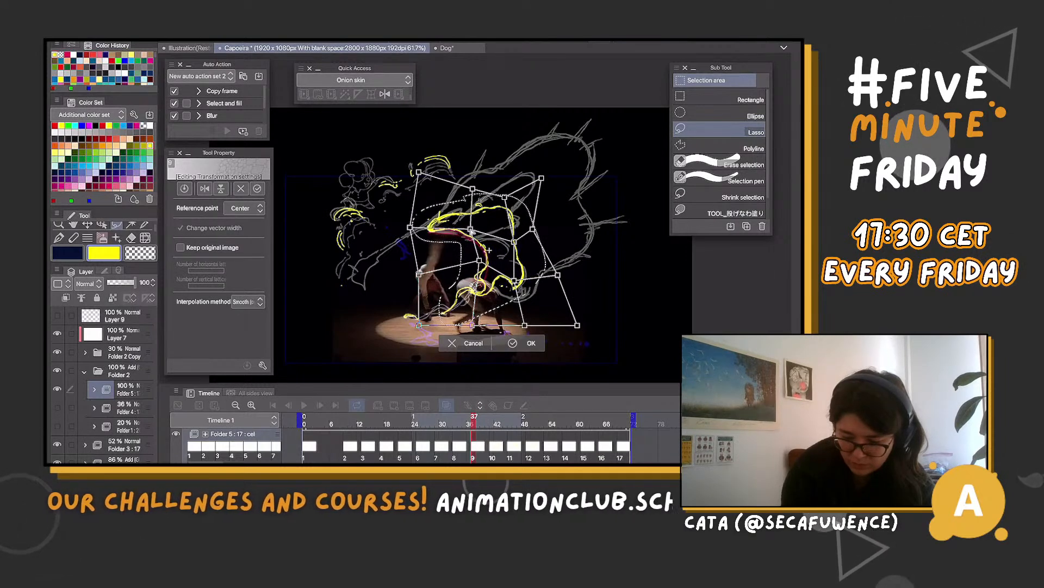
{"action": "left_click_drag", "start_coordinate": [506, 199], "coordinate": [513, 204]}
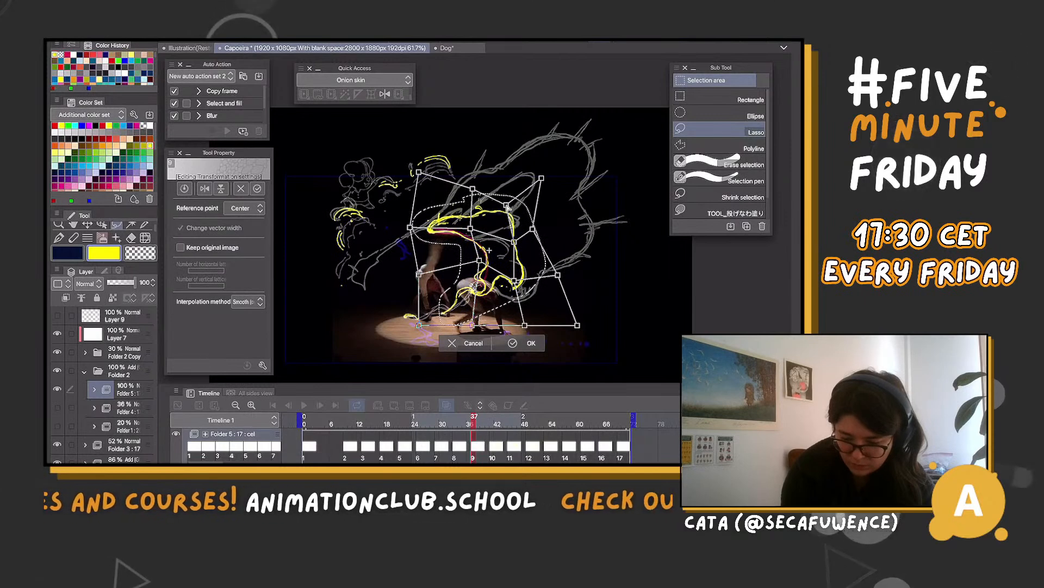
{"action": "key", "text": "Return"}
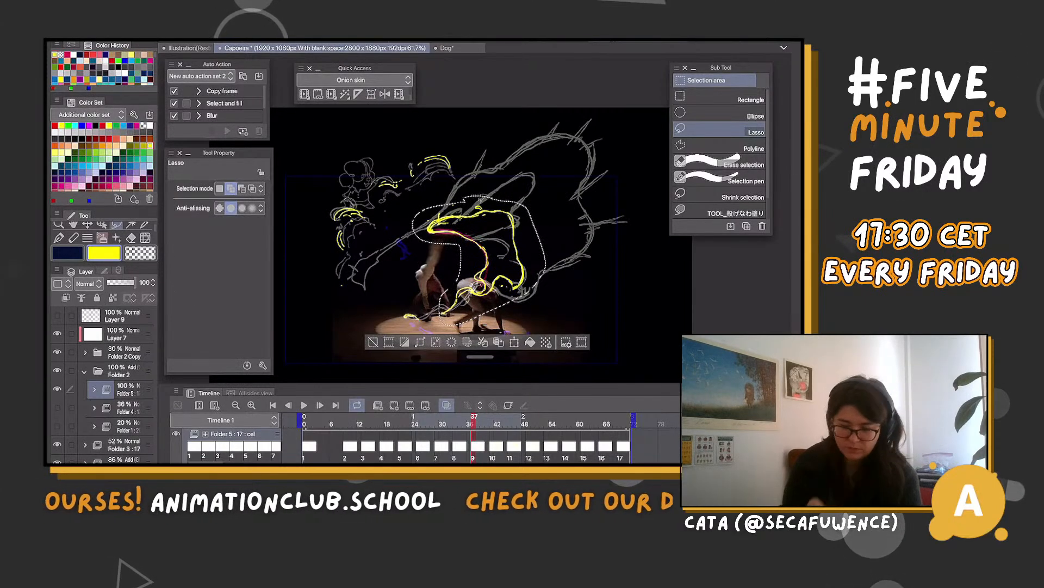
Lasso the large yellow wing on cel 12 and rotate it by about -4.4 degrees
{"action": "key", "text": "space"}
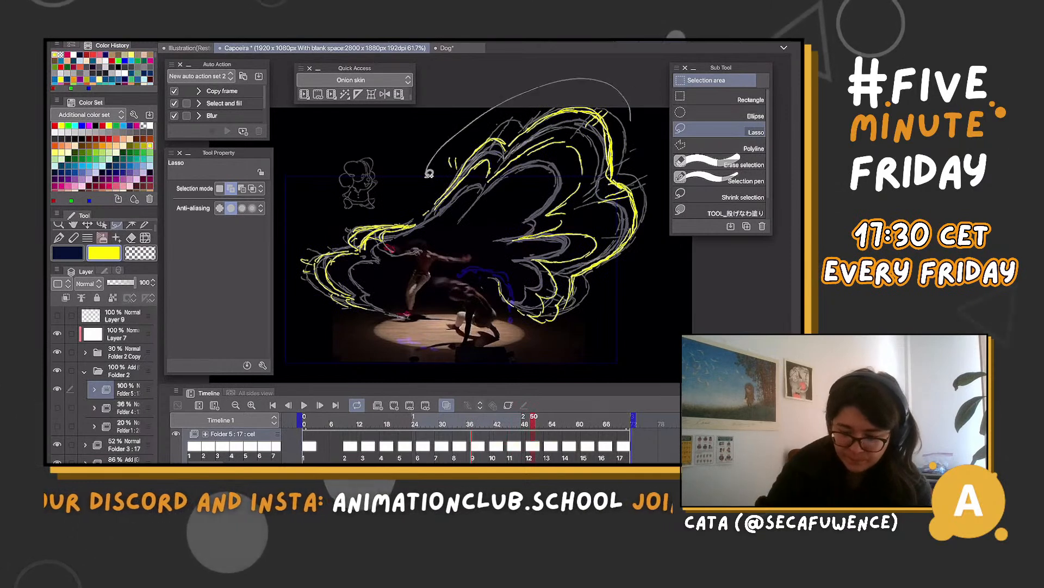
{"action": "left_click_drag", "start_coordinate": [501, 287], "coordinate": [615, 321]}
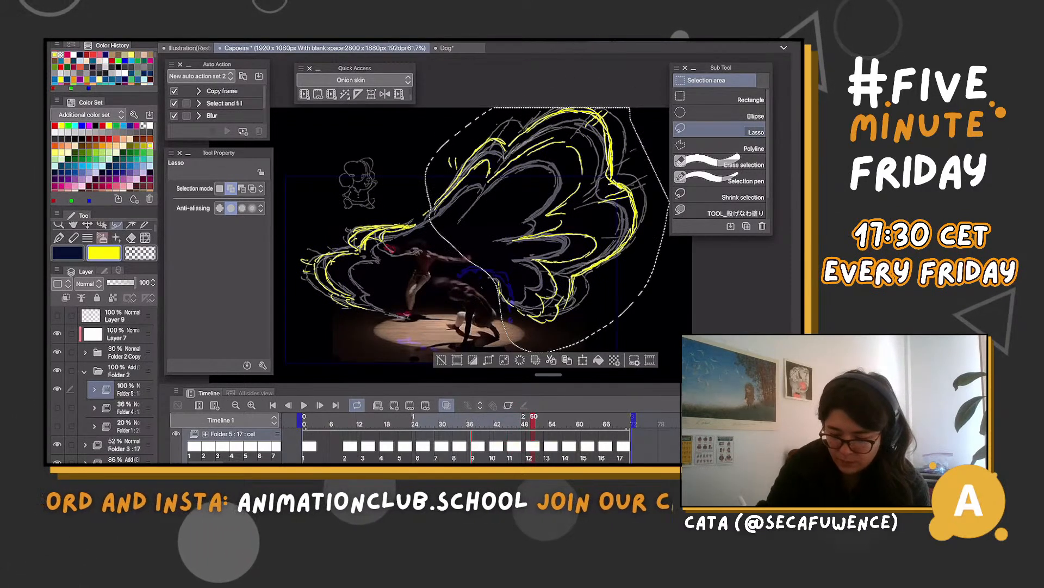
{"action": "key", "text": "ctrl+t"}
{"action": "mouse_move", "coordinate": [682, 282]}
{"action": "left_mouse_down"}
{"action": "mouse_move", "coordinate": [685, 272]}
{"action": "mouse_move", "coordinate": [647, 261]}
{"action": "left_mouse_up"}
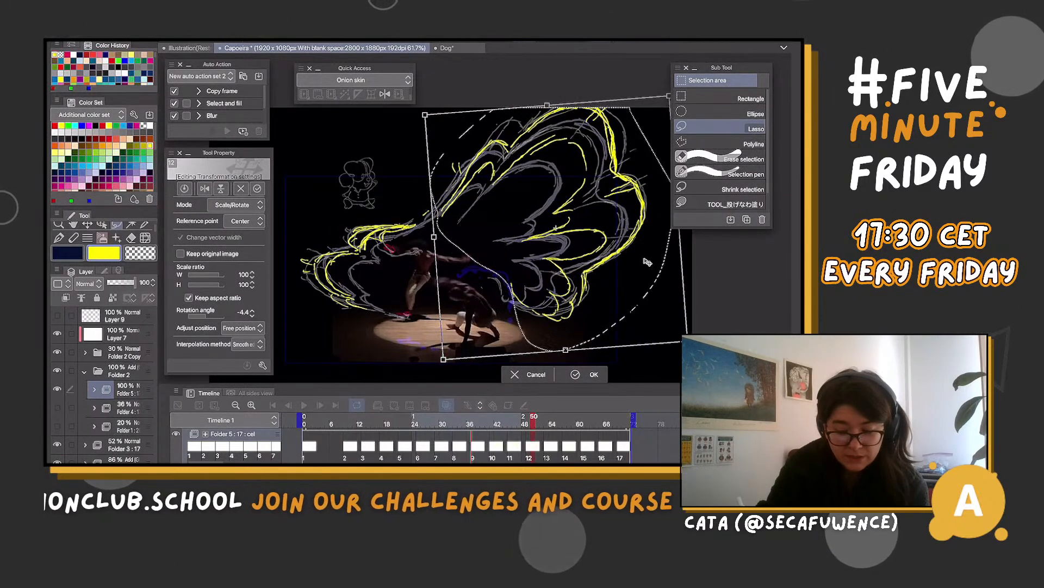
{"action": "key", "text": "Return"}
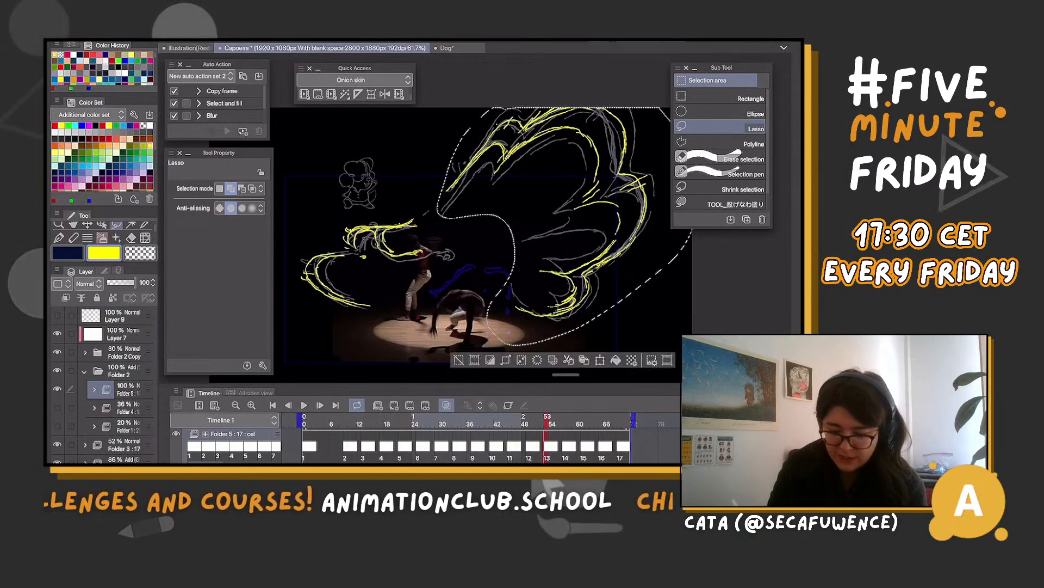
Rotate and slightly reposition the lassoed large wing on cel 13
{"action": "key", "text": "ctrl+t"}
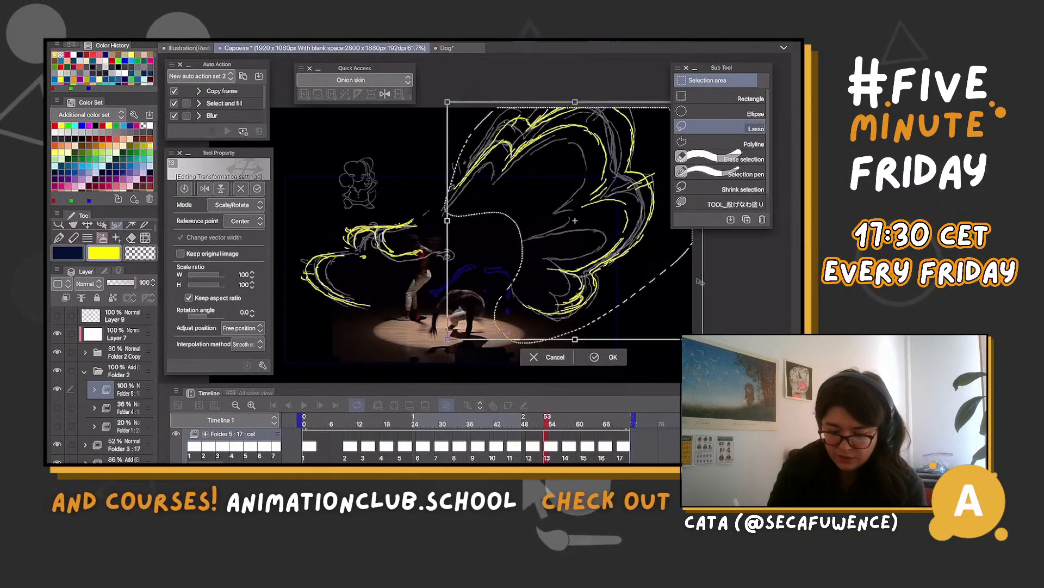
{"action": "left_click_drag", "start_coordinate": [678, 269], "coordinate": [649, 257]}
{"action": "left_click_drag", "start_coordinate": [578, 208], "coordinate": [576, 213]}
{"action": "key", "text": "Return"}
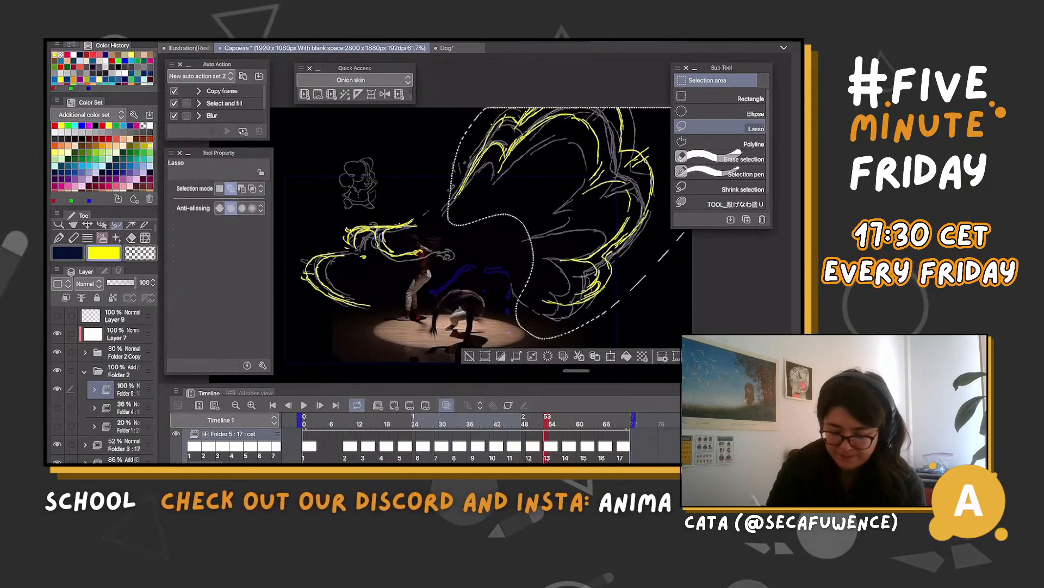
Lasso the large wing outline on cel 14 in Folder 5 and shift and rotate it to follow the onion-skinned neighbouring cel
{"action": "key", "text": "period"}
{"action": "key", "text": "ctrl+d"}
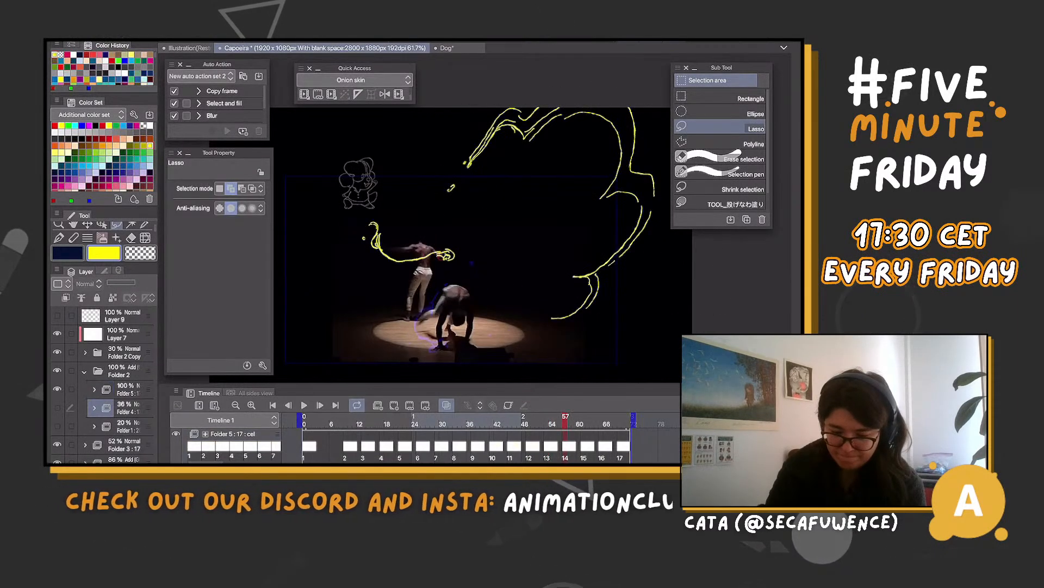
{"action": "left_click_drag", "start_coordinate": [672, 214], "coordinate": [517, 93]}
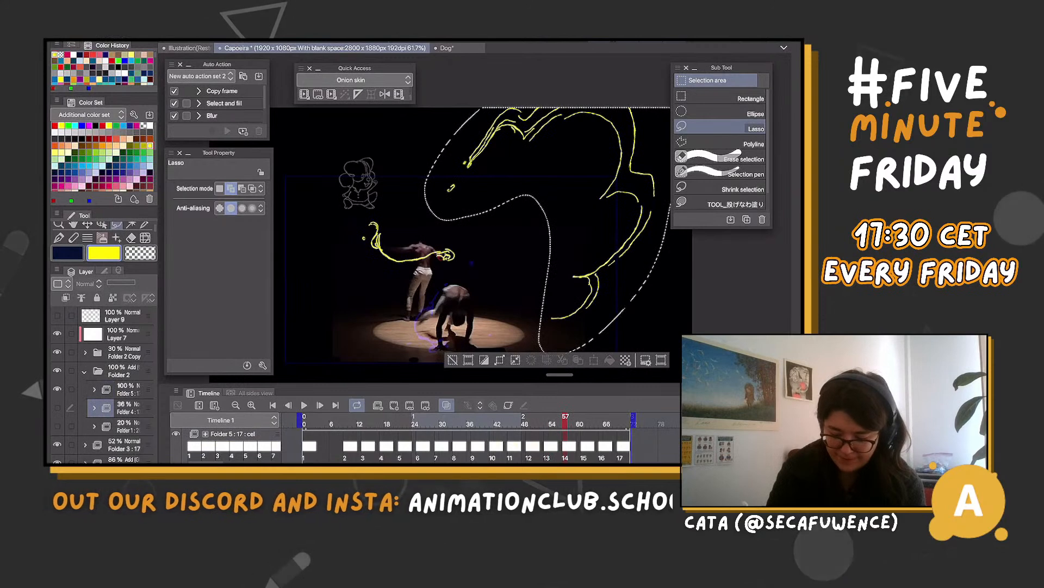
{"action": "left_click", "coordinate": [127, 389]}
{"action": "left_click", "coordinate": [446, 405]}
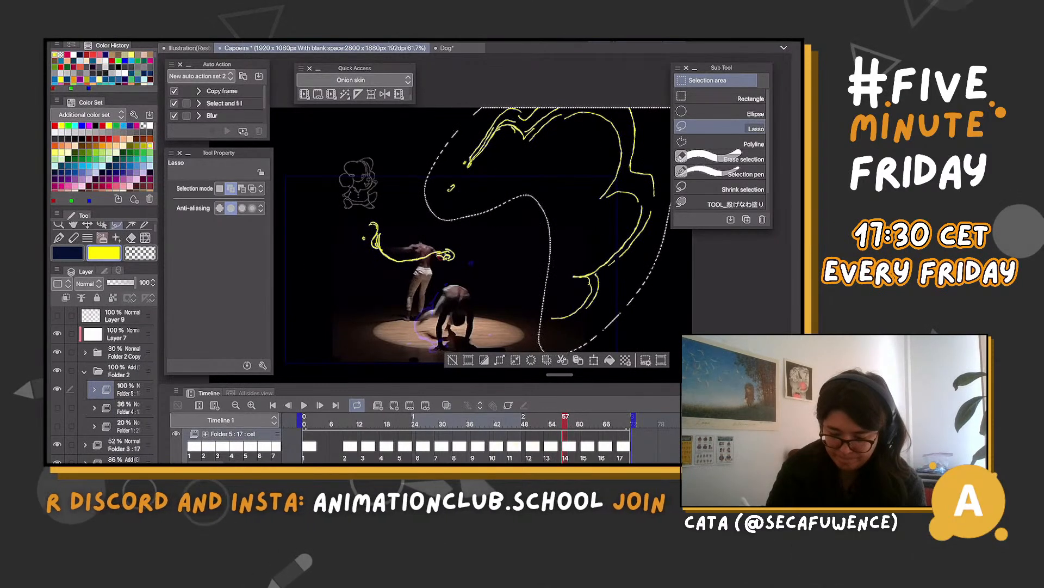
{"action": "left_click", "coordinate": [446, 405]}
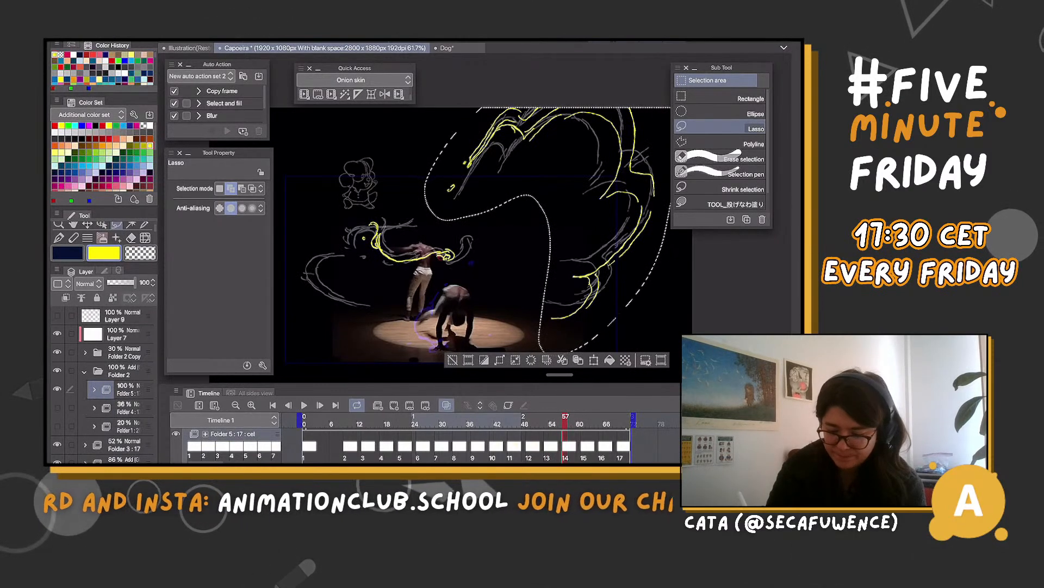
{"action": "left_click", "coordinate": [594, 359]}
{"action": "mouse_move", "coordinate": [593, 245]}
{"action": "left_mouse_down"}
{"action": "mouse_move", "coordinate": [603, 213]}
{"action": "mouse_move", "coordinate": [609, 230]}
{"action": "left_mouse_up"}
{"action": "left_click_drag", "start_coordinate": [724, 271], "coordinate": [730, 252]}
{"action": "left_click_drag", "start_coordinate": [668, 263], "coordinate": [661, 265]}
{"action": "key", "text": "Return"}
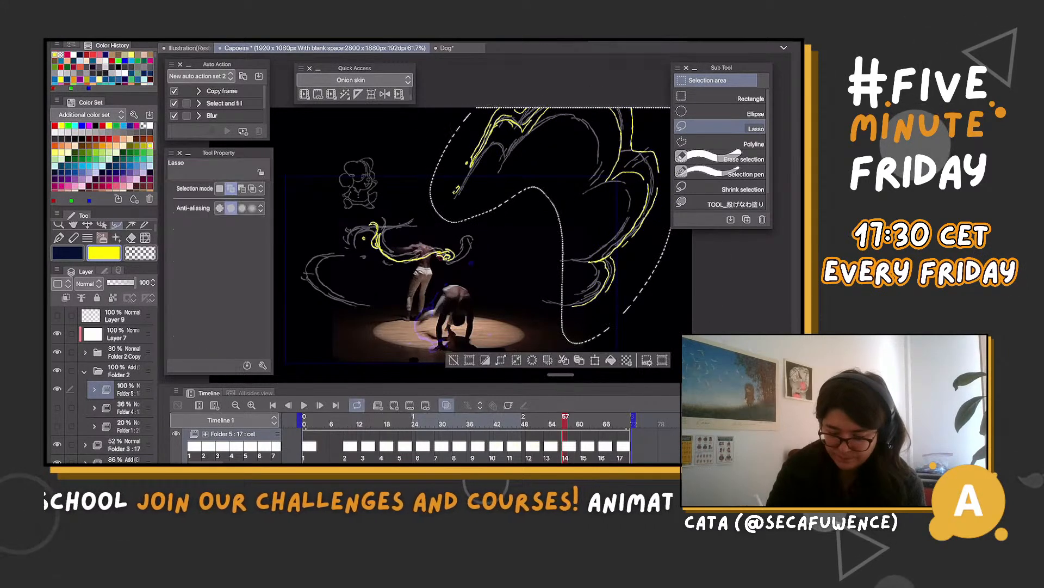
Draw the breaking-up outline of the large wing in yellow on cels 15 to 17 with the ガタガタ線 brush
{"action": "key", "text": "ctrl+period"}
{"action": "key", "text": "ctrl+d"}
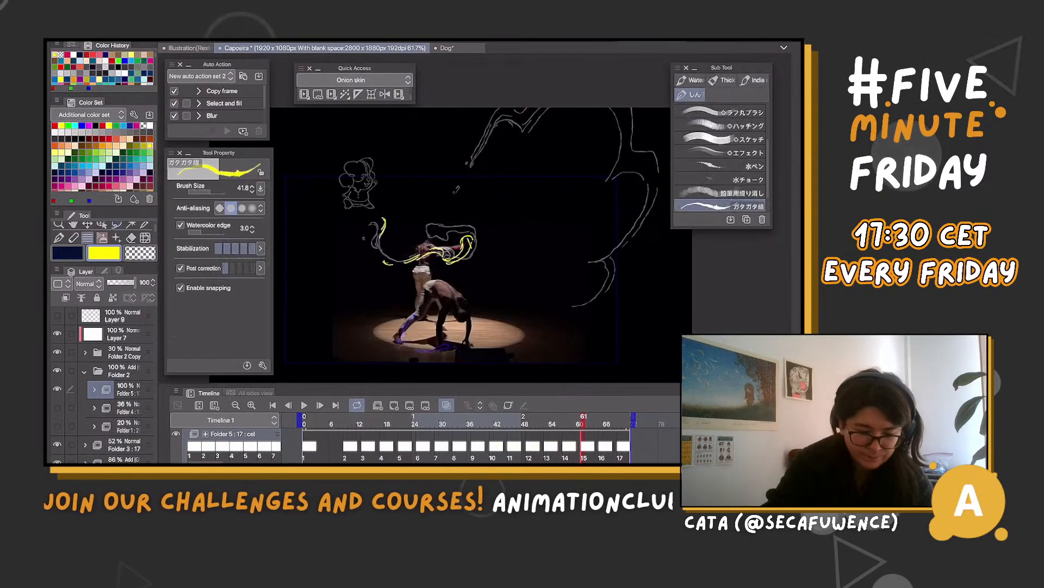
{"action": "key", "text": "b"}
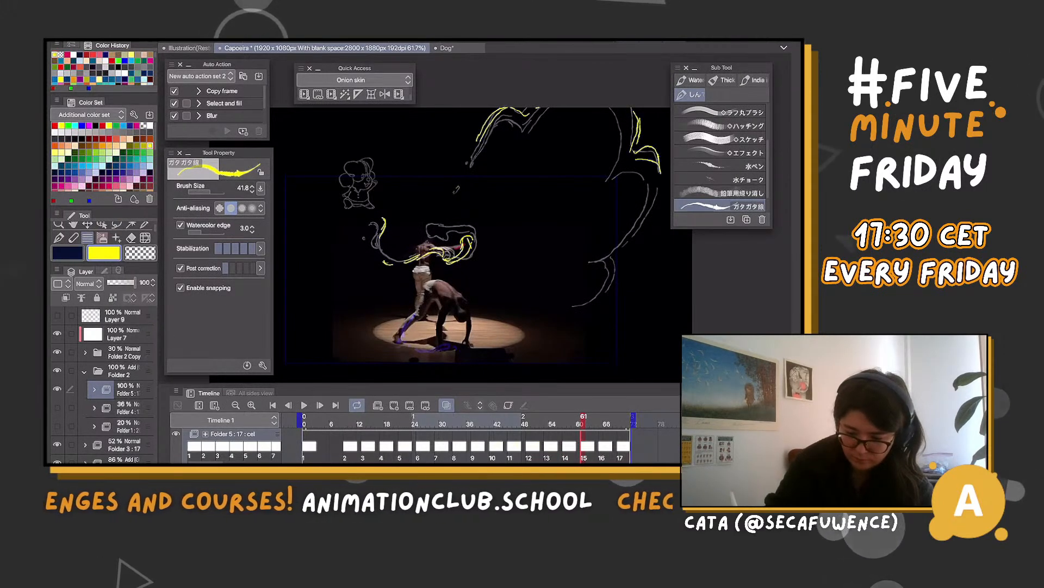
{"action": "mouse_move", "coordinate": [617, 254]}
{"action": "left_mouse_down"}
{"action": "mouse_move", "coordinate": [633, 276]}
{"action": "mouse_move", "coordinate": [604, 287]}
{"action": "left_mouse_up"}
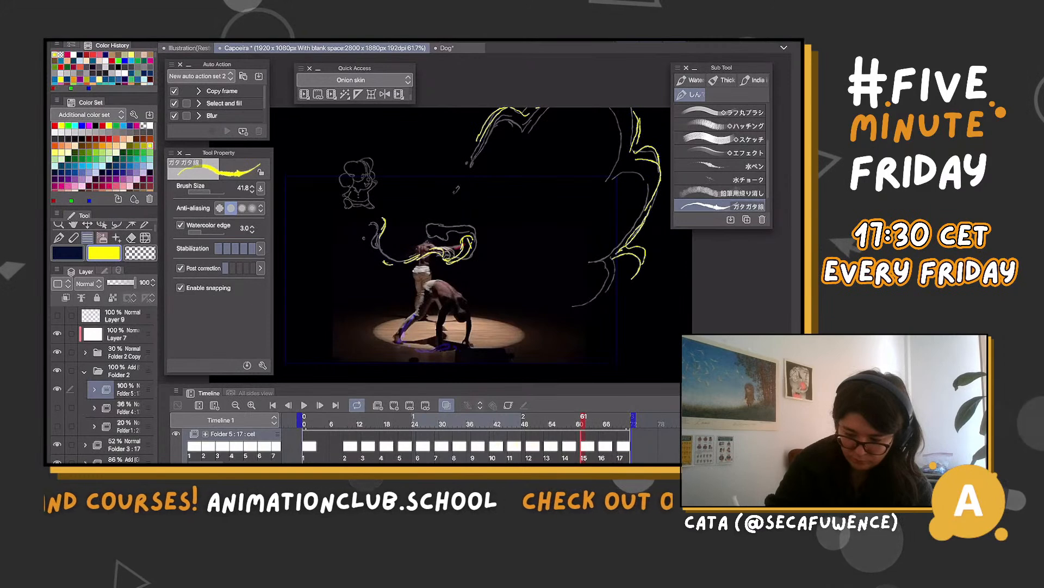
{"action": "left_click_drag", "start_coordinate": [648, 209], "coordinate": [618, 252]}
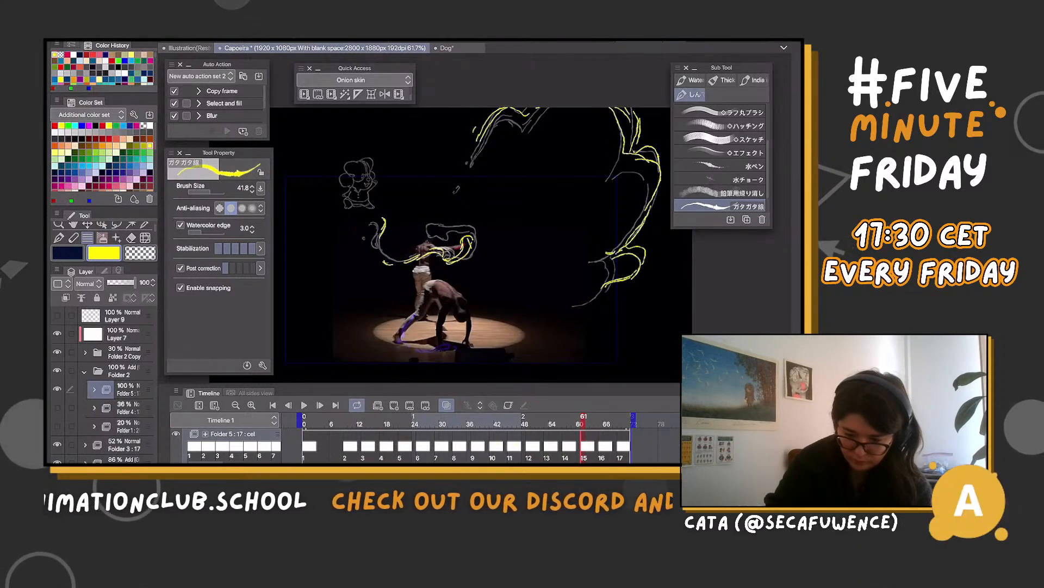
{"action": "key", "text": "period"}
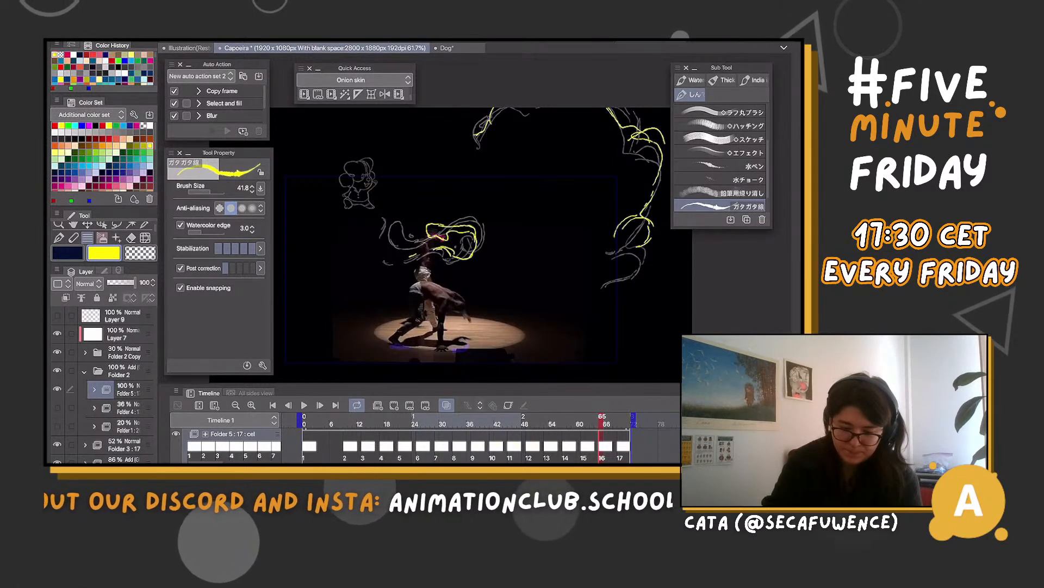
{"action": "key", "text": "period"}
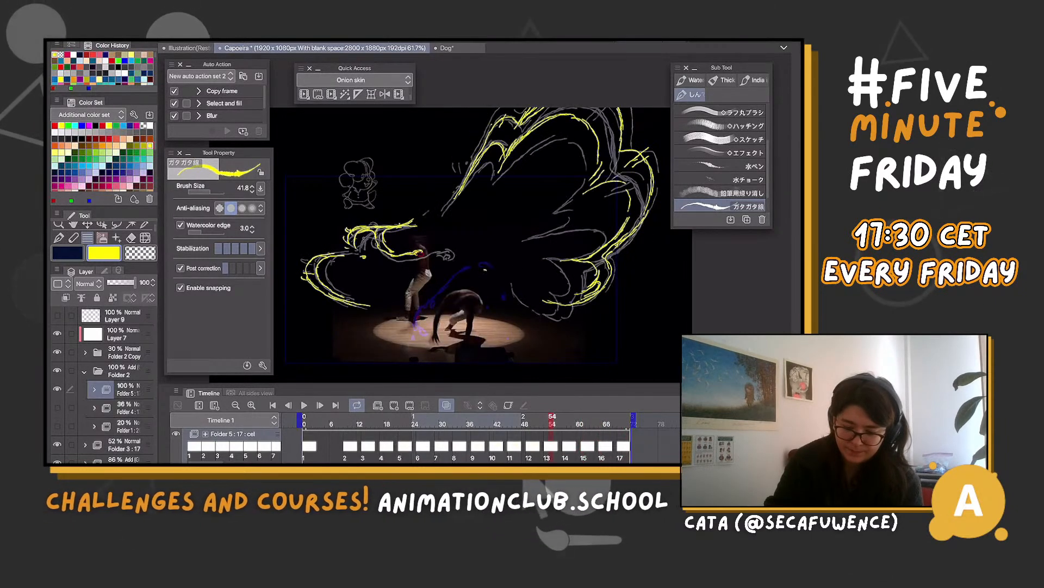
Step through the last cels and play back the animation to check how the large wing dissolves
{"action": "key", "text": "."}
{"action": "key", "text": "."}
{"action": "key", "text": "."}
{"action": "key", "text": "."}
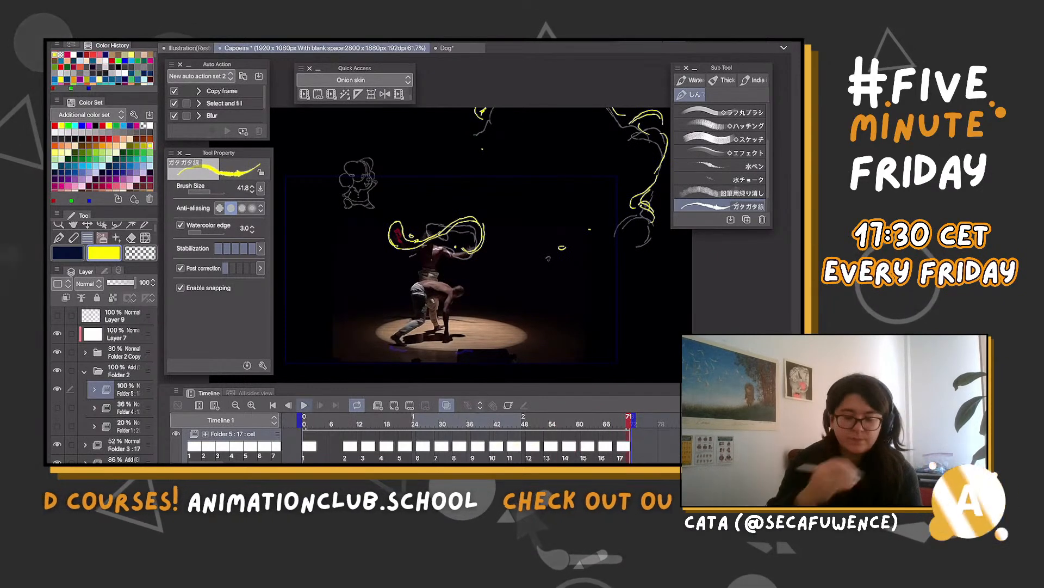
{"action": "key", "text": "Return"}
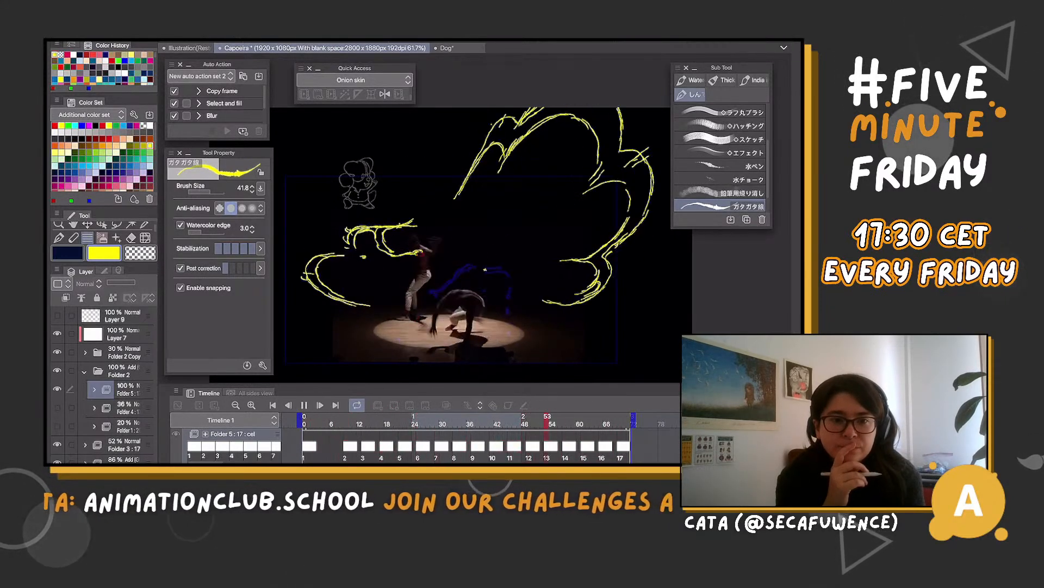
{"action": "left_click", "coordinate": [305, 405]}
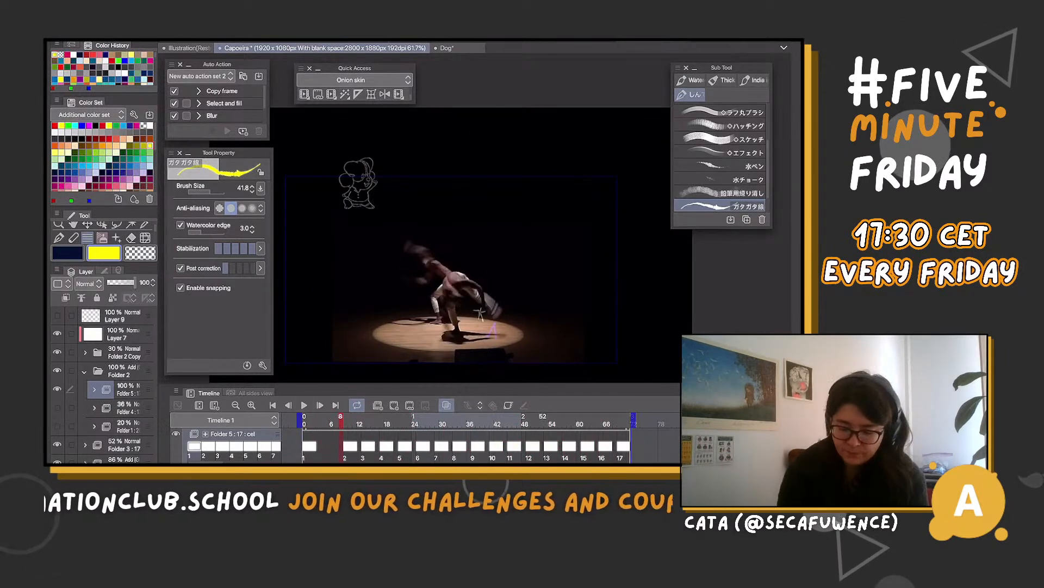
Draw the small wing's fading yellow curls beside the standing dancer on cels 14 to 17
{"action": "mouse_move", "coordinate": [541, 424]}
{"action": "left_mouse_down"}
{"action": "mouse_move", "coordinate": [525, 423]}
{"action": "mouse_move", "coordinate": [570, 423]}
{"action": "left_mouse_up"}
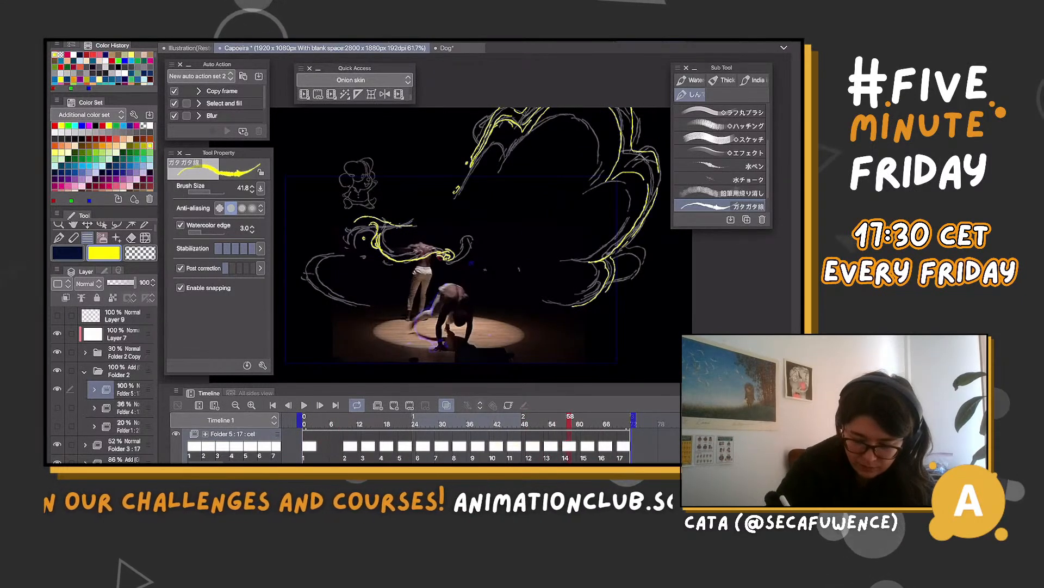
{"action": "mouse_move", "coordinate": [372, 217]}
{"action": "left_mouse_down"}
{"action": "mouse_move", "coordinate": [302, 273]}
{"action": "mouse_move", "coordinate": [308, 279]}
{"action": "left_mouse_up"}
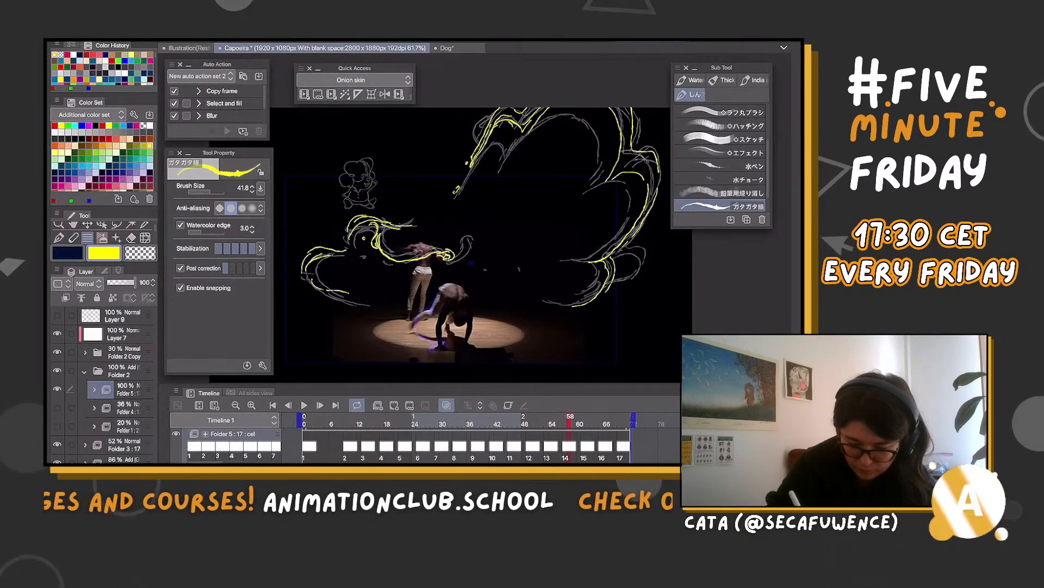
{"action": "left_click", "coordinate": [589, 447]}
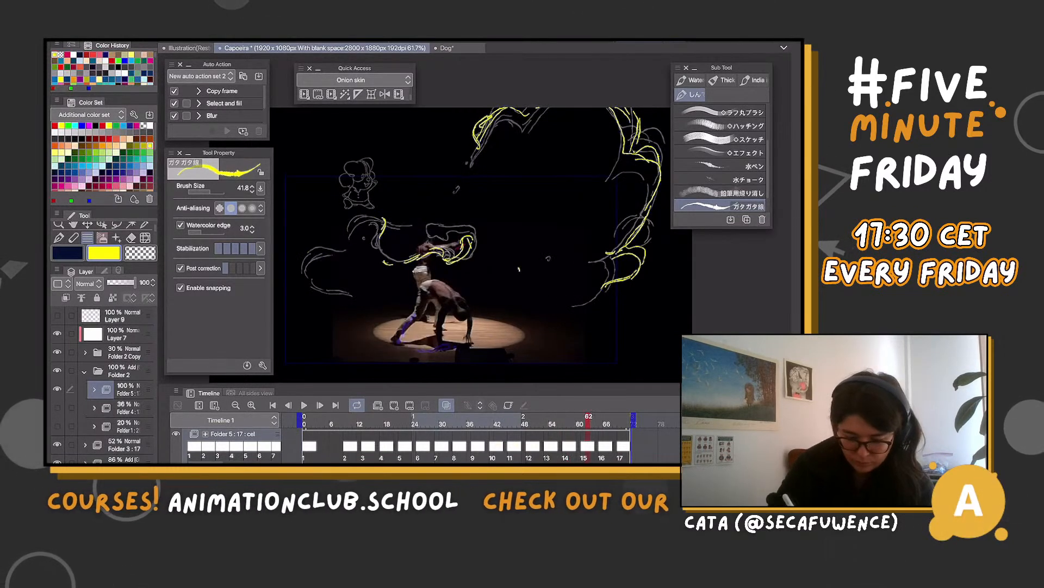
{"action": "mouse_move", "coordinate": [335, 243]}
{"action": "left_mouse_down"}
{"action": "mouse_move", "coordinate": [309, 270]}
{"action": "mouse_move", "coordinate": [323, 270]}
{"action": "left_mouse_up"}
{"action": "left_click_drag", "start_coordinate": [459, 186], "coordinate": [454, 192]}
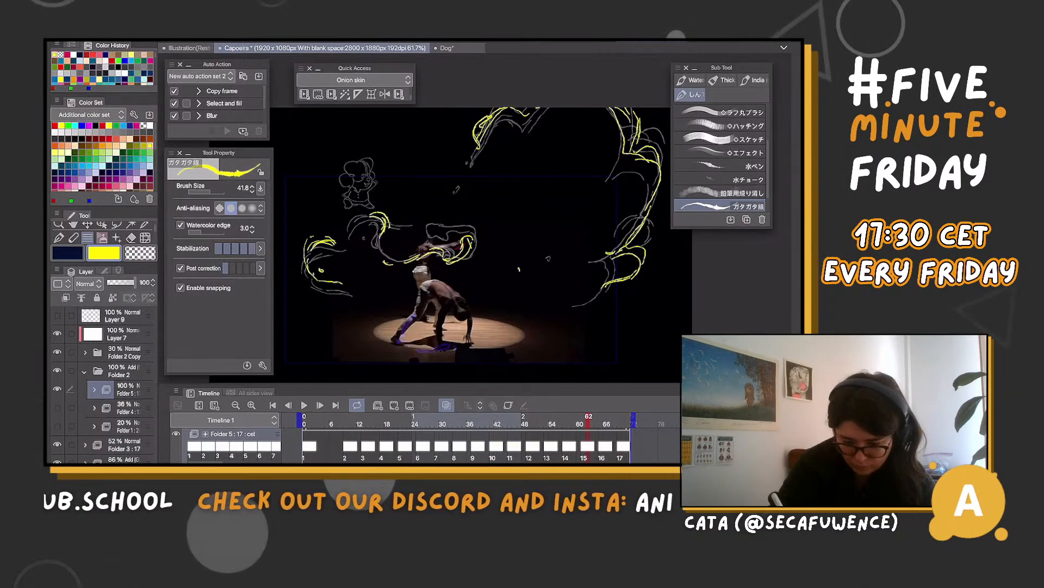
{"action": "mouse_move", "coordinate": [358, 204]}
{"action": "left_mouse_down"}
{"action": "mouse_move", "coordinate": [374, 182]}
{"action": "mouse_move", "coordinate": [390, 211]}
{"action": "left_mouse_up"}
{"action": "key", "text": "Right"}
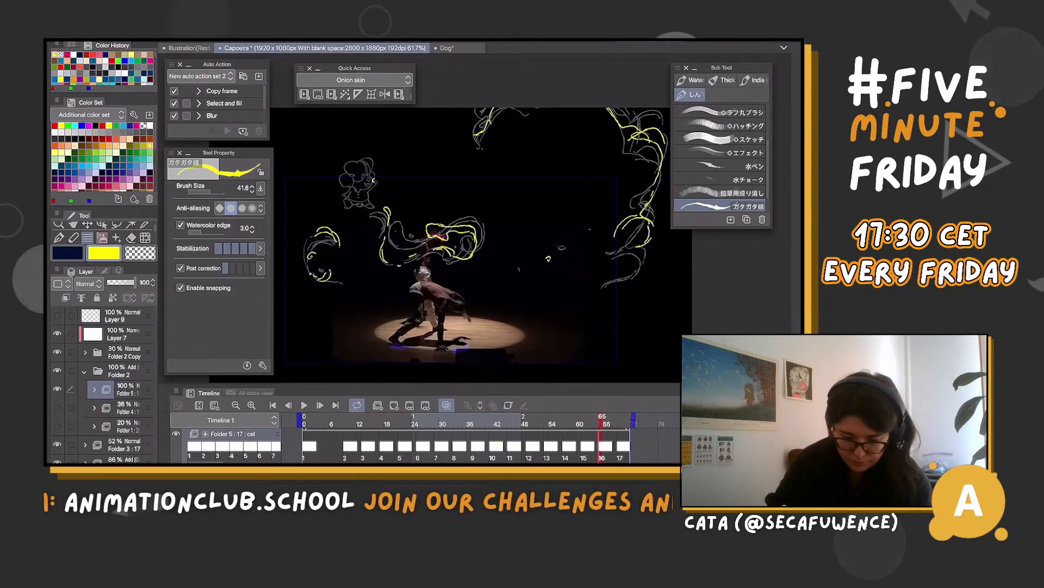
{"action": "key", "text": "Right"}
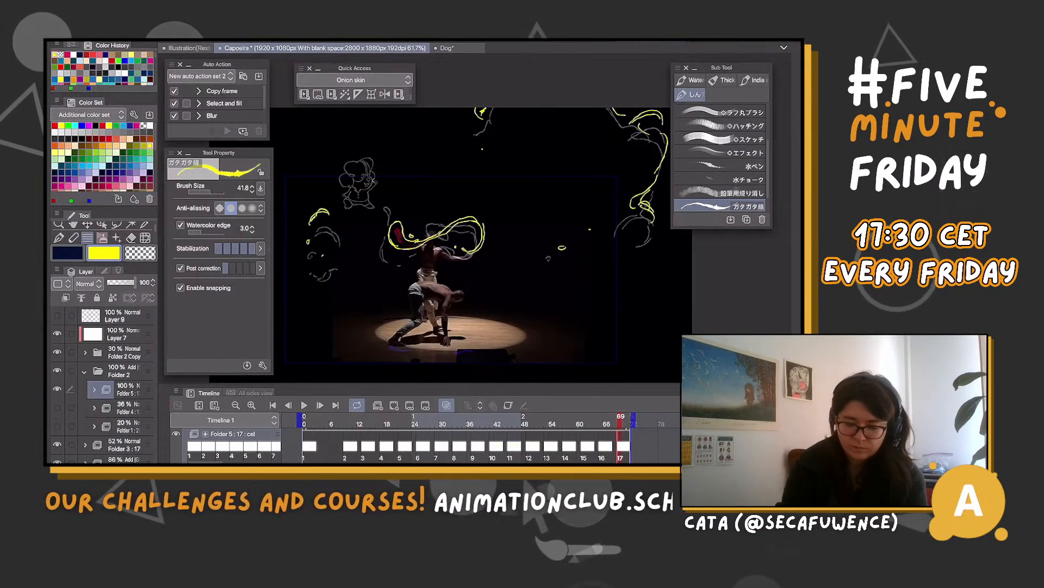
Turn off onion skin, flip the canvas view horizontally and play the animation to review the wing motion
{"action": "left_click", "coordinate": [446, 405]}
{"action": "left_click_drag", "start_coordinate": [619, 420], "coordinate": [411, 420]}
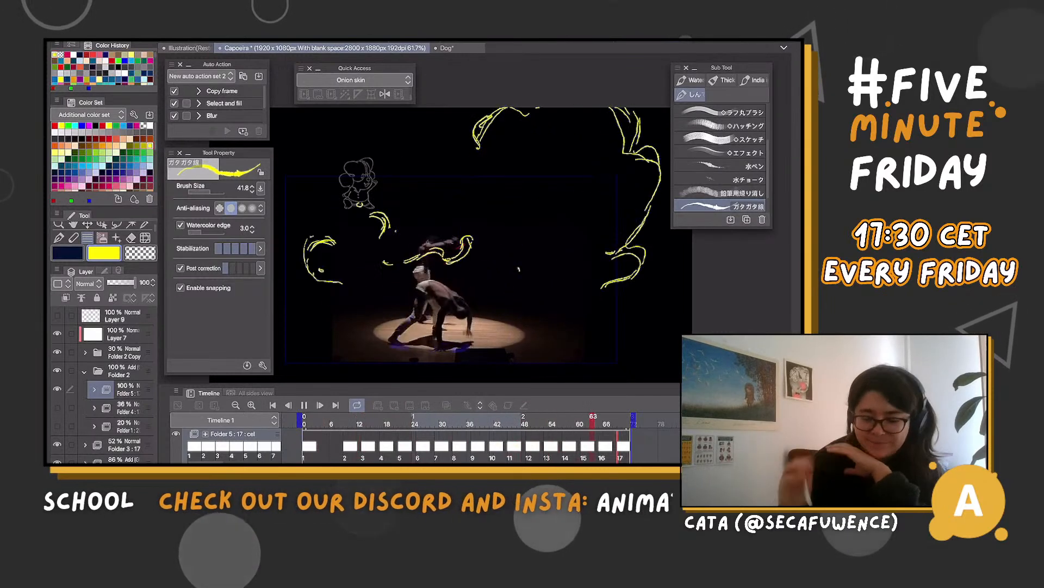
{"action": "key", "text": "space"}
{"action": "key", "text": "h"}
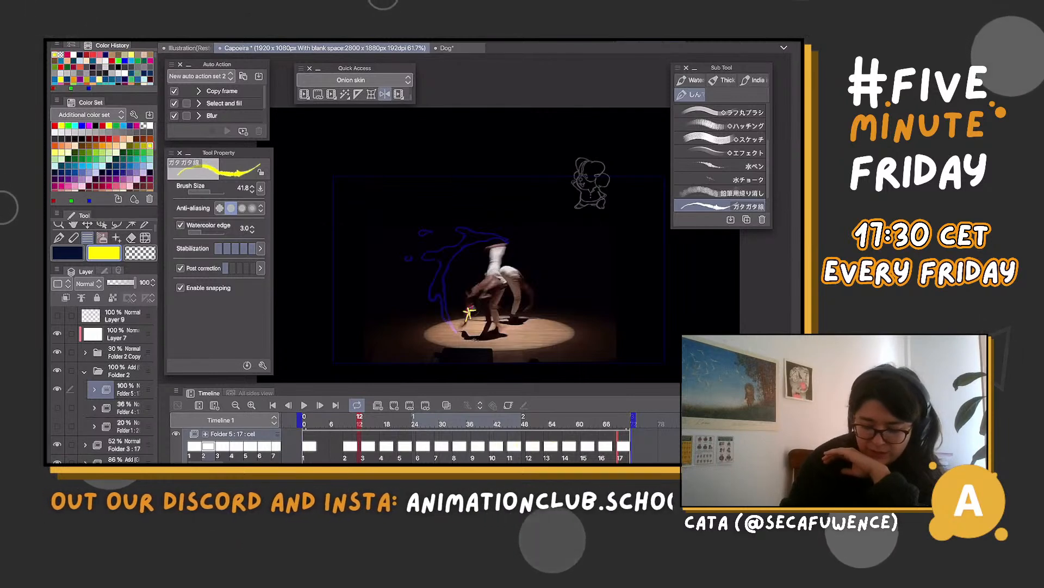
{"action": "key", "text": "space"}
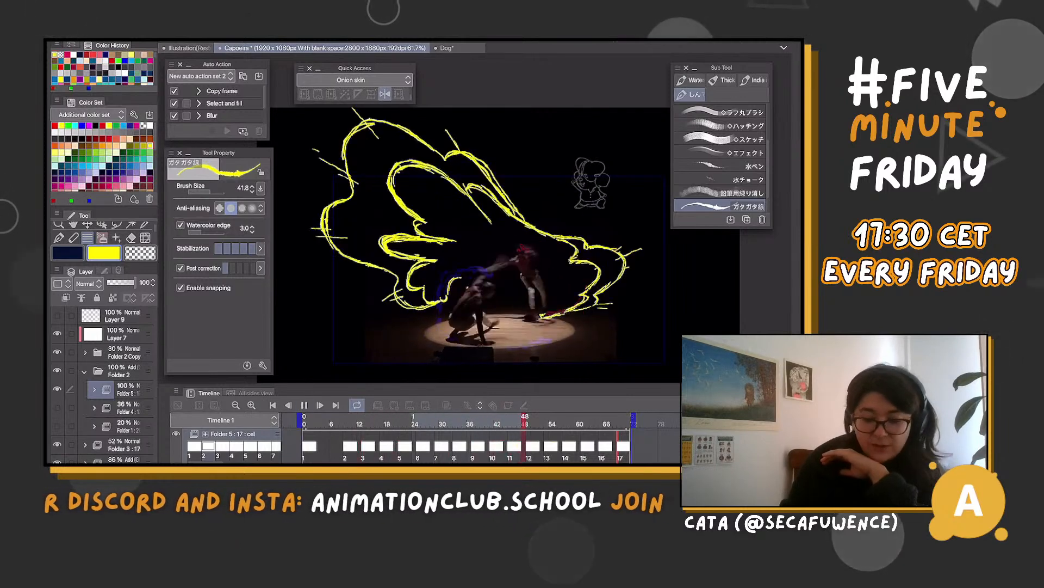
Stop the playback and lower the opacity of the yellow wing's animation folder to 36%
{"action": "key", "text": "space"}
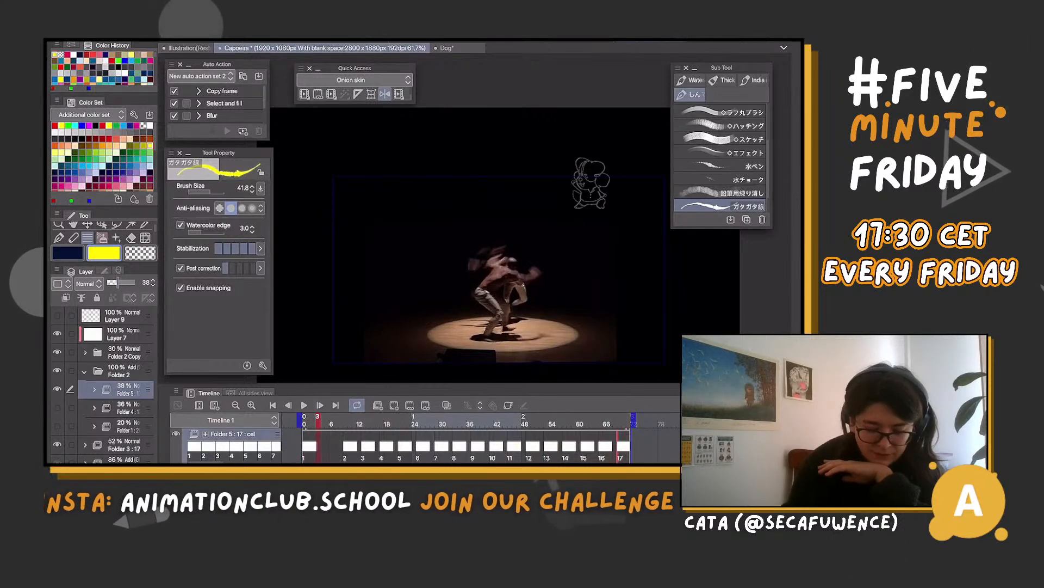
{"action": "left_click", "coordinate": [117, 283]}
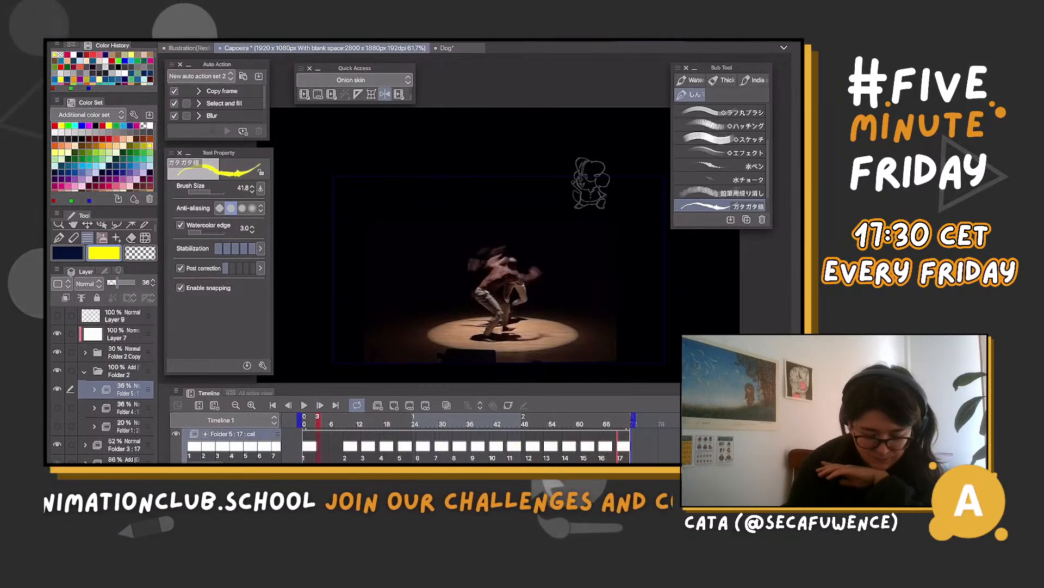
{"action": "key", "text": "ctrl+shift+n"}
{"action": "key", "text": "ctrl+z"}
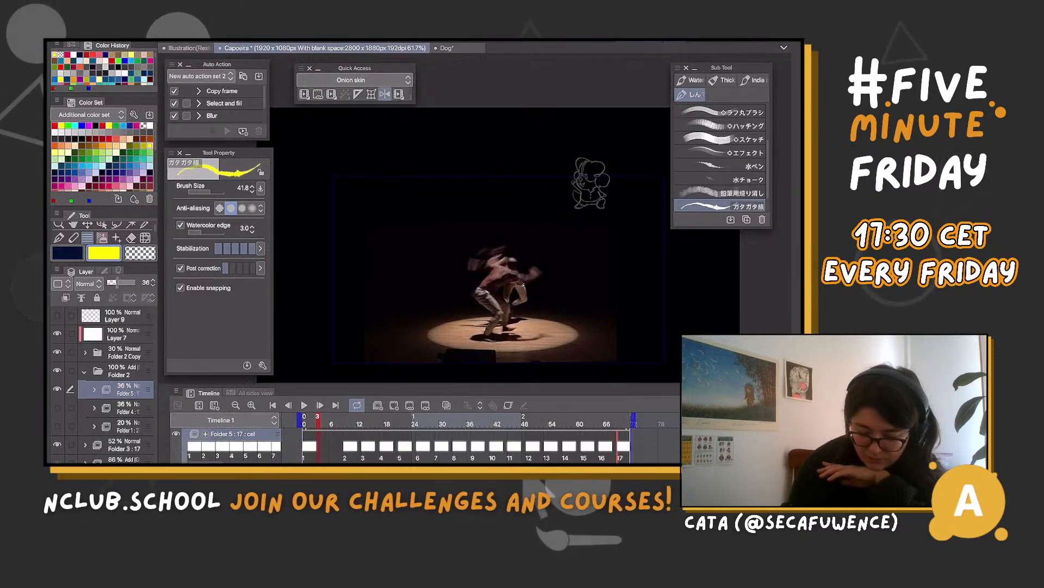
Add a new animation folder above the yellow wing folder and create its first cel at frame 0
{"action": "left_click", "coordinate": [378, 405]}
{"action": "left_click", "coordinate": [304, 424]}
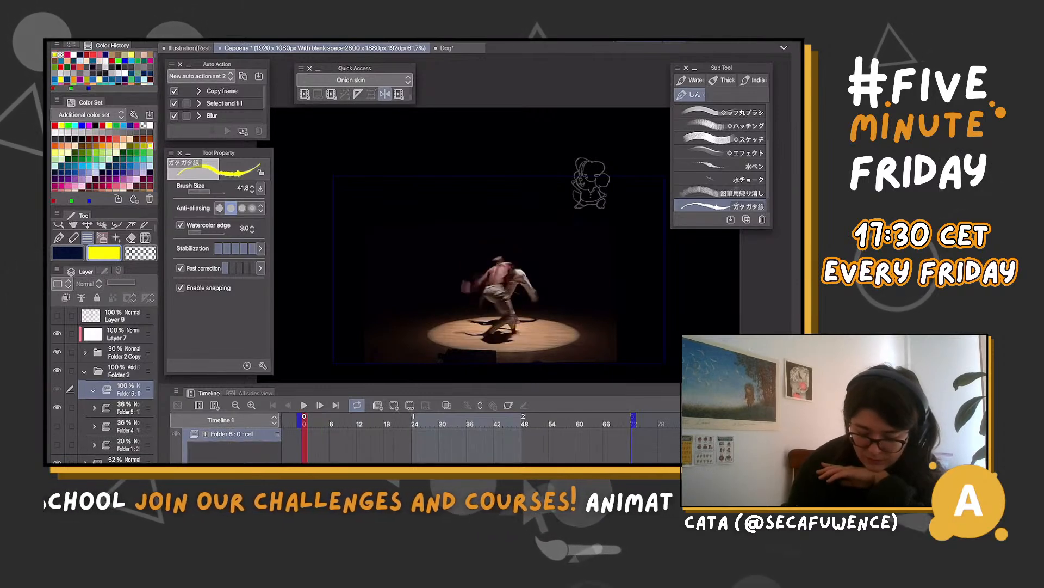
{"action": "left_click", "coordinate": [394, 405]}
{"action": "scroll", "coordinate": [495, 266], "scroll_direction": "down", "scroll_amount": 1}
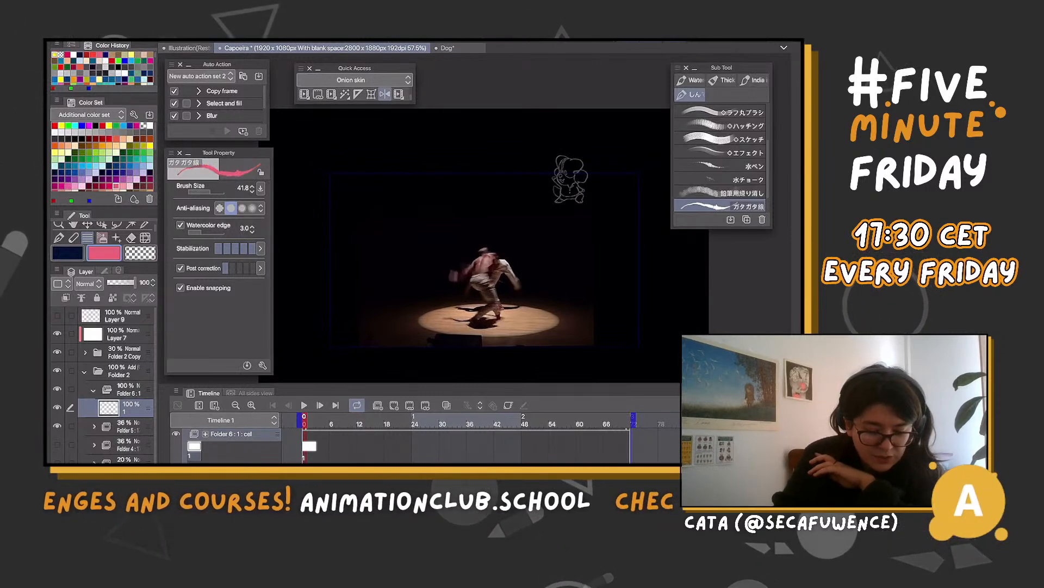
Choose red as the drawing colour and dim the yellow wing folder to 28% opacity
{"action": "left_click", "coordinate": [109, 138]}
{"action": "left_click", "coordinate": [126, 426]}
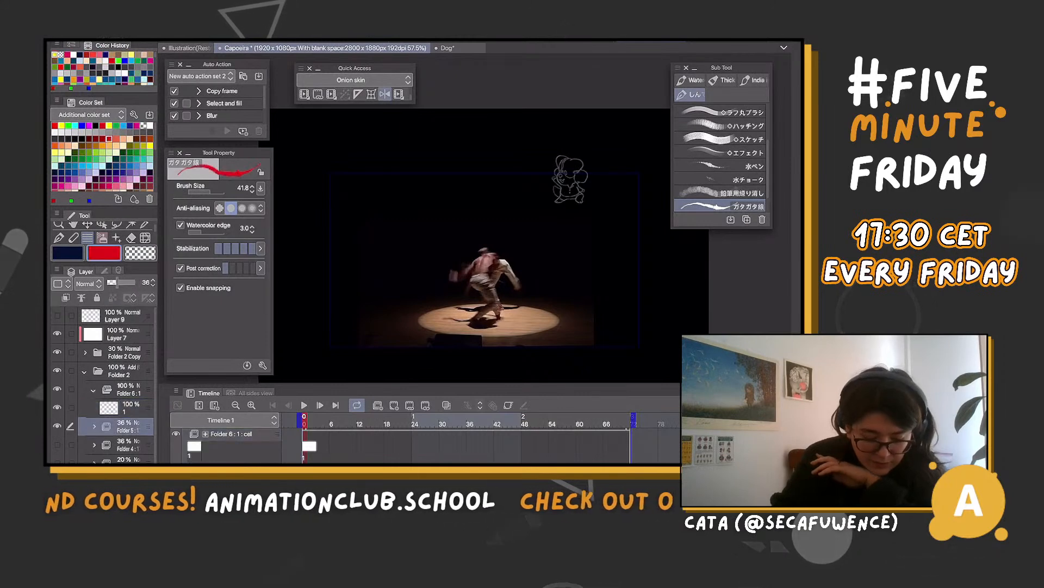
{"action": "left_click", "coordinate": [127, 408]}
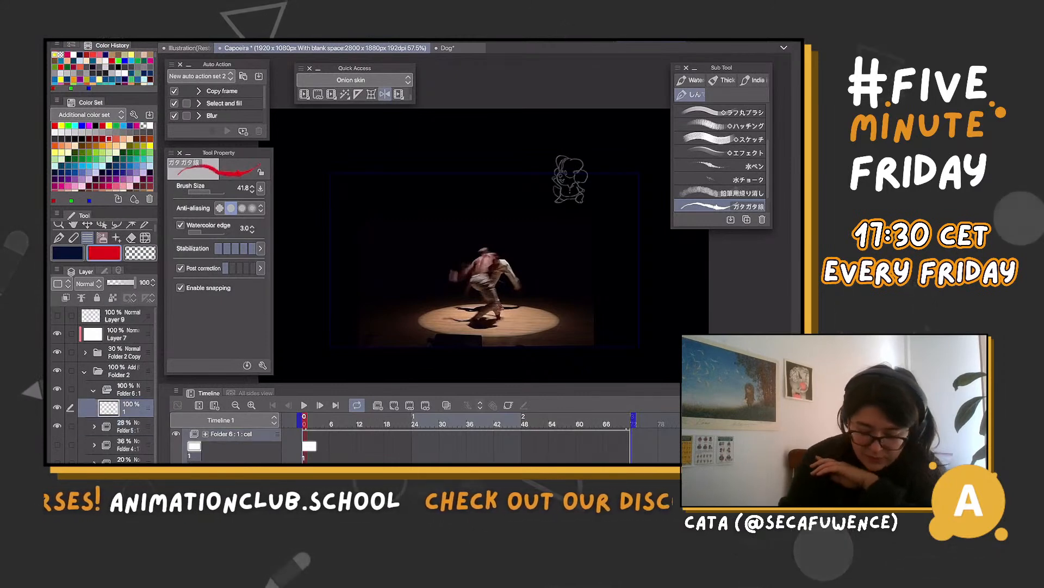
Create cel 2 of the new animation folder at frame 9
{"action": "left_click", "coordinate": [350, 422]}
{"action": "left_click_drag", "start_coordinate": [350, 421], "coordinate": [345, 422]}
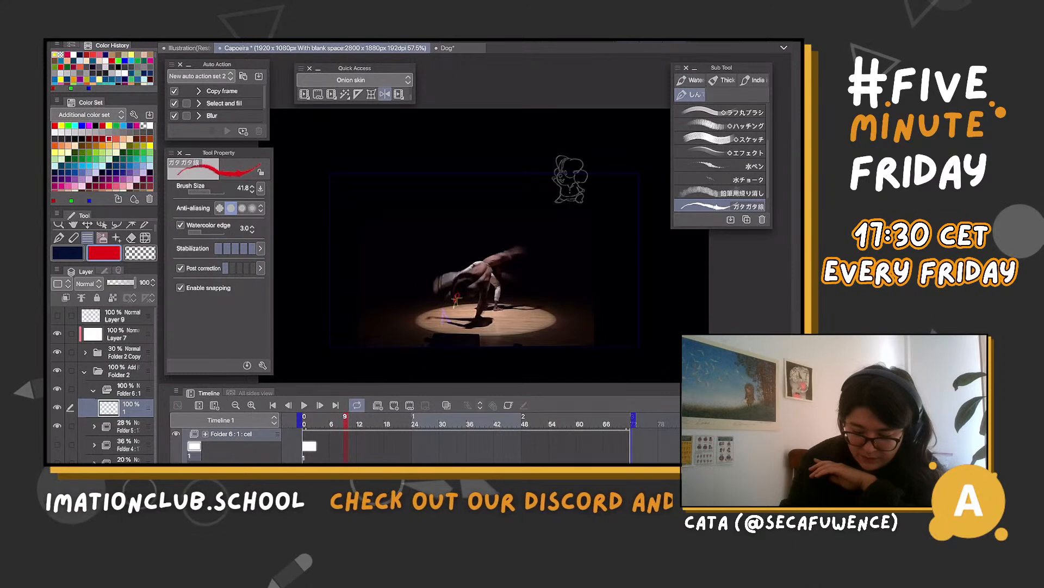
{"action": "left_click", "coordinate": [394, 405]}
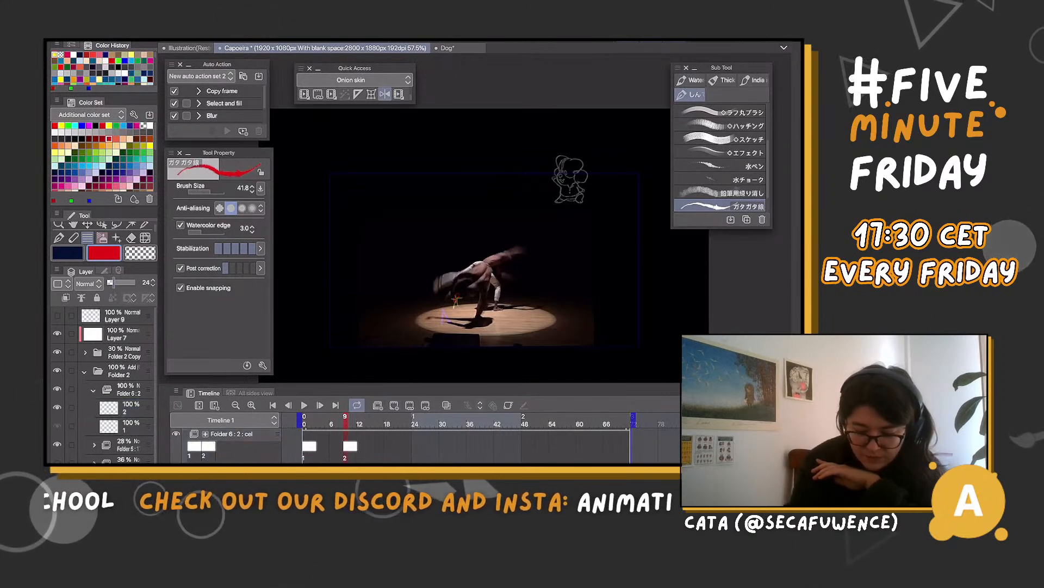
{"action": "left_click", "coordinate": [351, 446]}
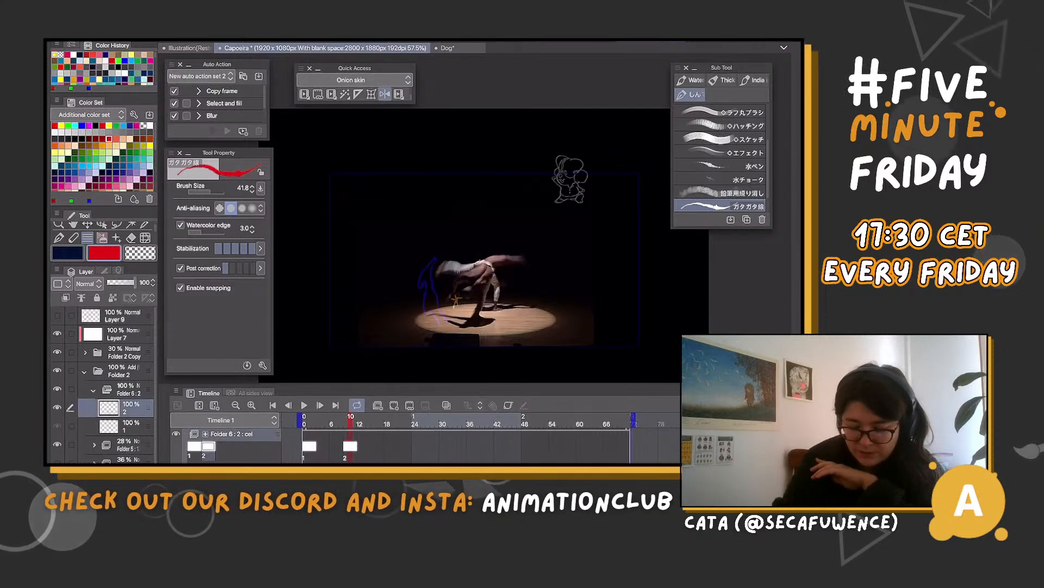
Adjust the guide layers' opacity and draw a small red spark over the yellow one on cel 2
{"action": "scroll", "coordinate": [445, 315], "scroll_direction": "up", "scroll_amount": 5}
{"action": "left_click", "coordinate": [124, 353]}
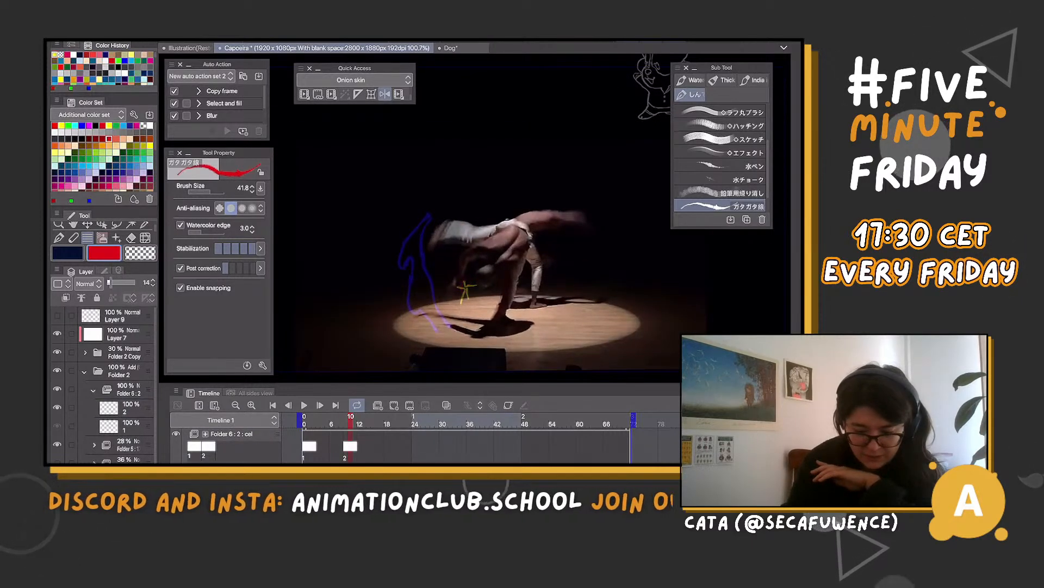
{"action": "key", "text": "alt+bracketleft"}
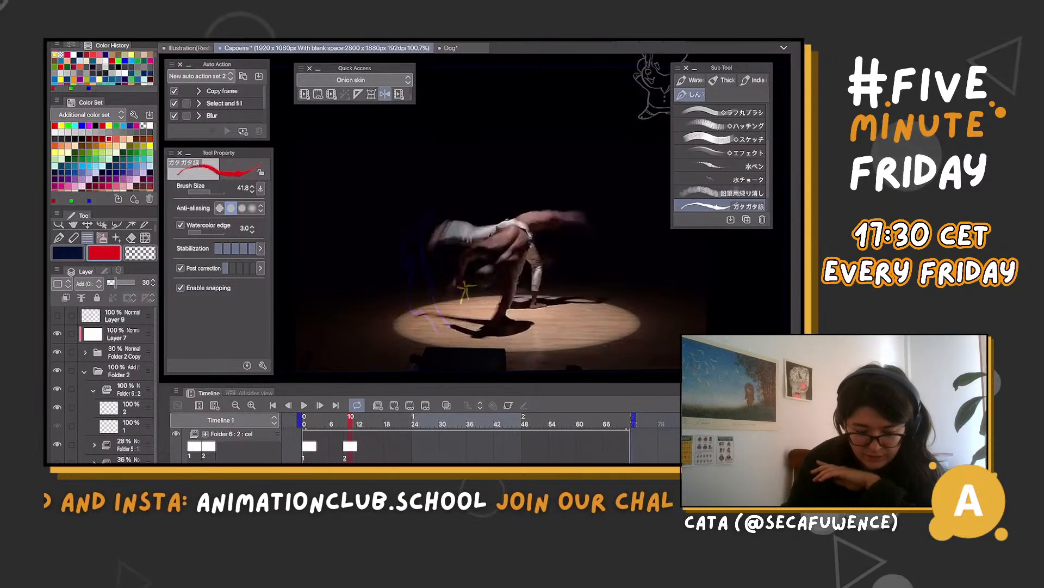
{"action": "left_click_drag", "start_coordinate": [115, 282], "coordinate": [123, 282]}
{"action": "left_click", "coordinate": [128, 408]}
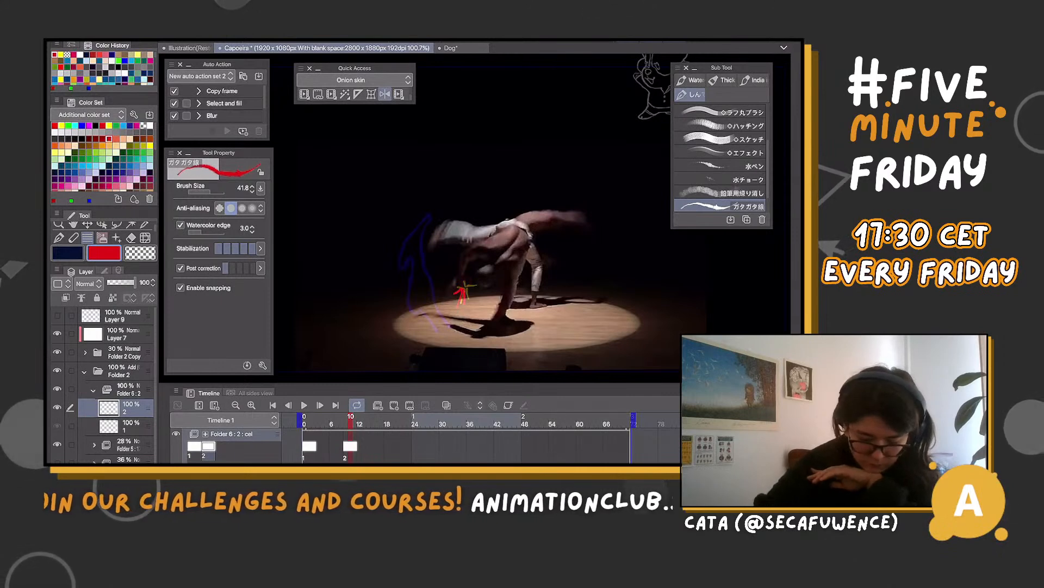
{"action": "left_click", "coordinate": [127, 389]}
{"action": "left_click", "coordinate": [127, 408]}
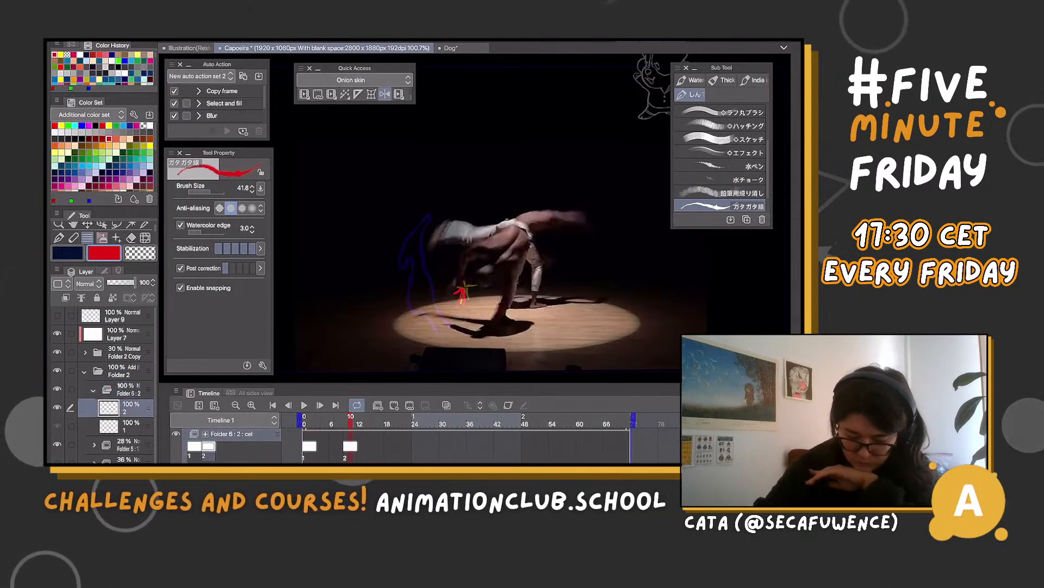
Add cel 3 around frame 14, and rotate the red spark on cel 2 by 29.6 degrees to follow the yellow guide
{"action": "left_click", "coordinate": [369, 424]}
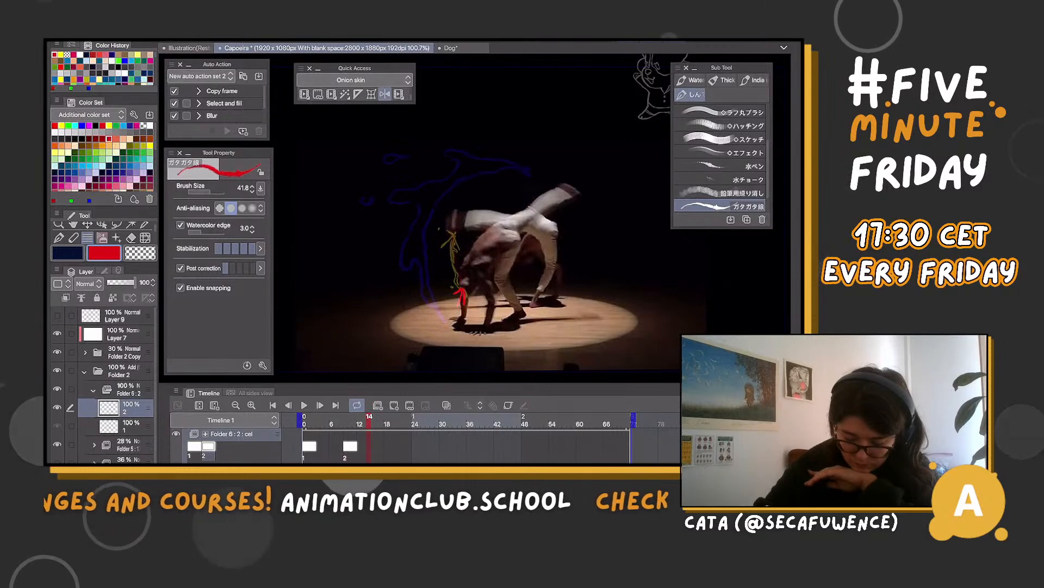
{"action": "left_click", "coordinate": [345, 423]}
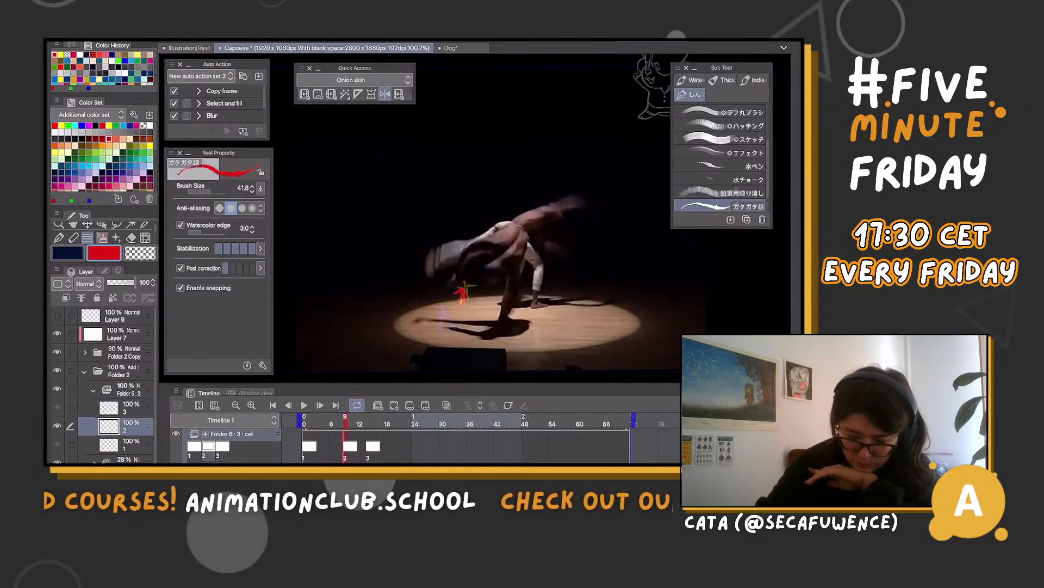
{"action": "key", "text": "ctrl+t"}
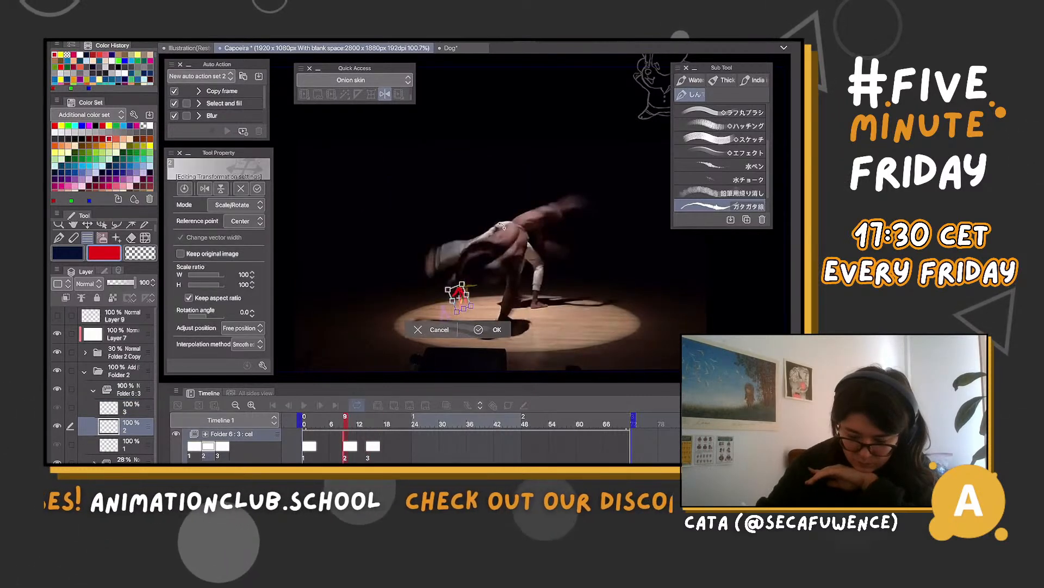
{"action": "scroll", "coordinate": [468, 272], "scroll_direction": "up", "scroll_amount": 5}
{"action": "left_click_drag", "start_coordinate": [317, 196], "coordinate": [354, 204]}
{"action": "scroll", "coordinate": [446, 226], "scroll_direction": "down", "scroll_amount": 3}
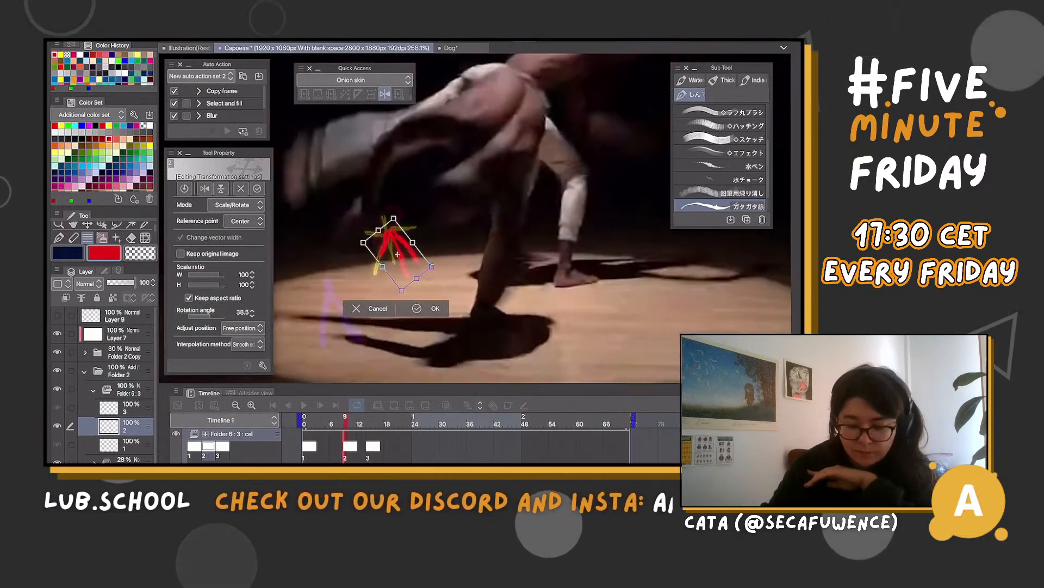
{"action": "left_click_drag", "start_coordinate": [446, 226], "coordinate": [405, 244]}
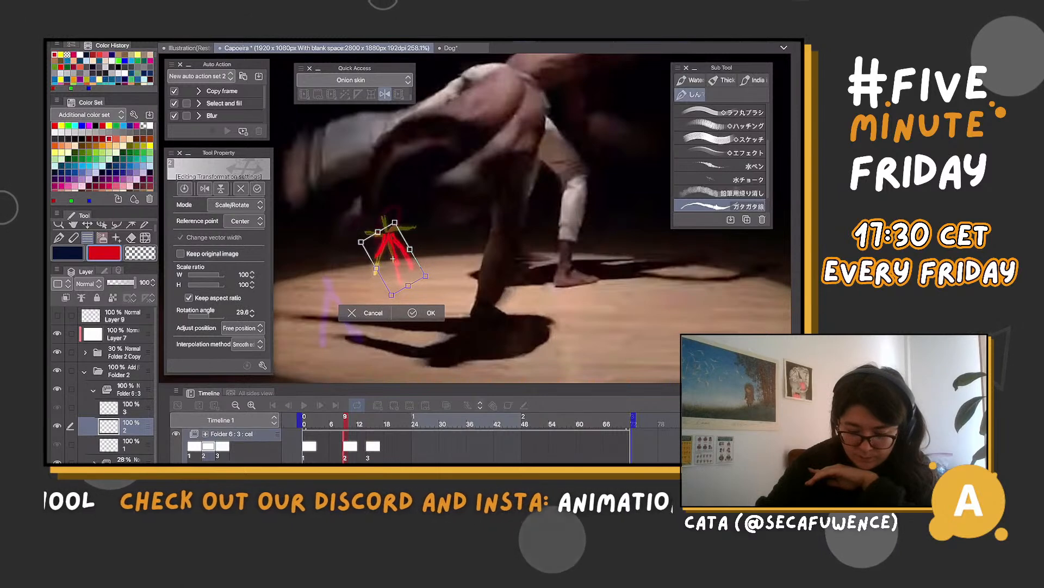
{"action": "key", "text": "Return"}
{"action": "scroll", "coordinate": [475, 217], "scroll_direction": "down", "scroll_amount": 5}
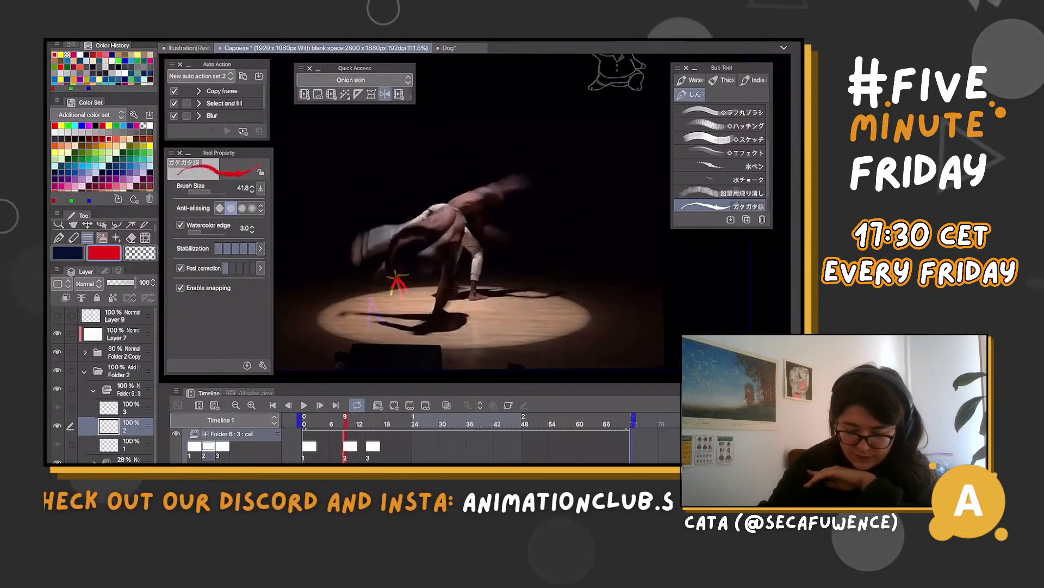
Draw a tall red flame over the yellow guide beside the bending dancer on cel 3 at frame 14
{"action": "left_click", "coordinate": [374, 446]}
{"action": "scroll", "coordinate": [399, 235], "scroll_direction": "down", "scroll_amount": 1}
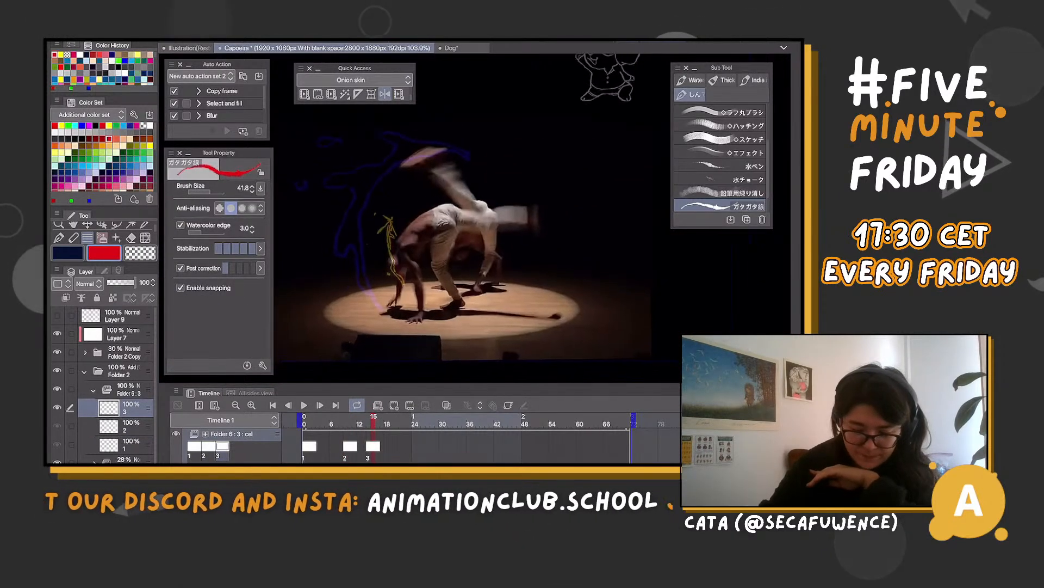
{"action": "scroll", "coordinate": [419, 272], "scroll_direction": "up", "scroll_amount": 1}
{"action": "key", "text": "Left"}
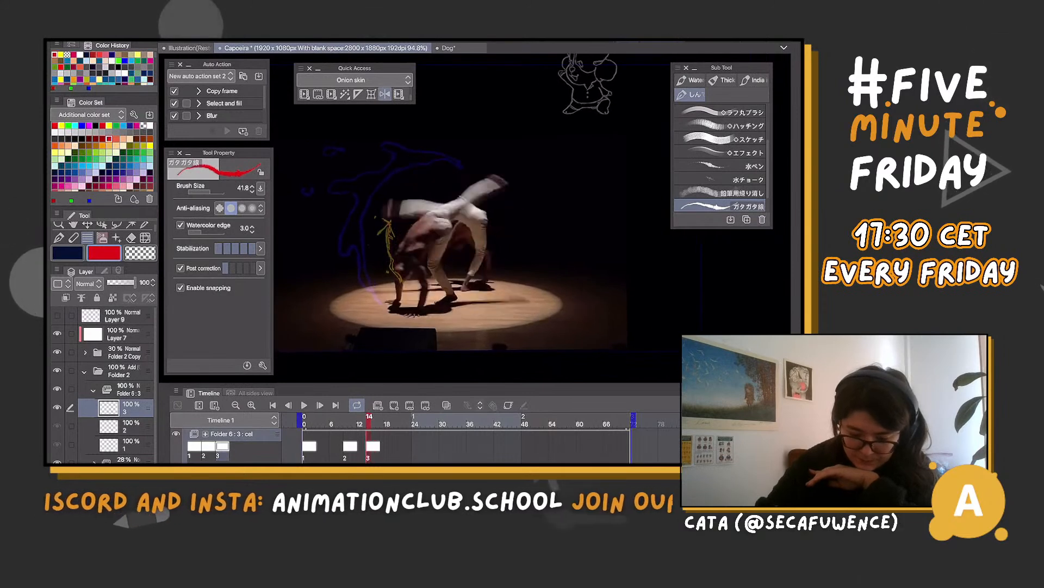
{"action": "mouse_move", "coordinate": [369, 422]}
{"action": "left_mouse_down"}
{"action": "mouse_move", "coordinate": [423, 422]}
{"action": "mouse_move", "coordinate": [369, 421]}
{"action": "left_mouse_up"}
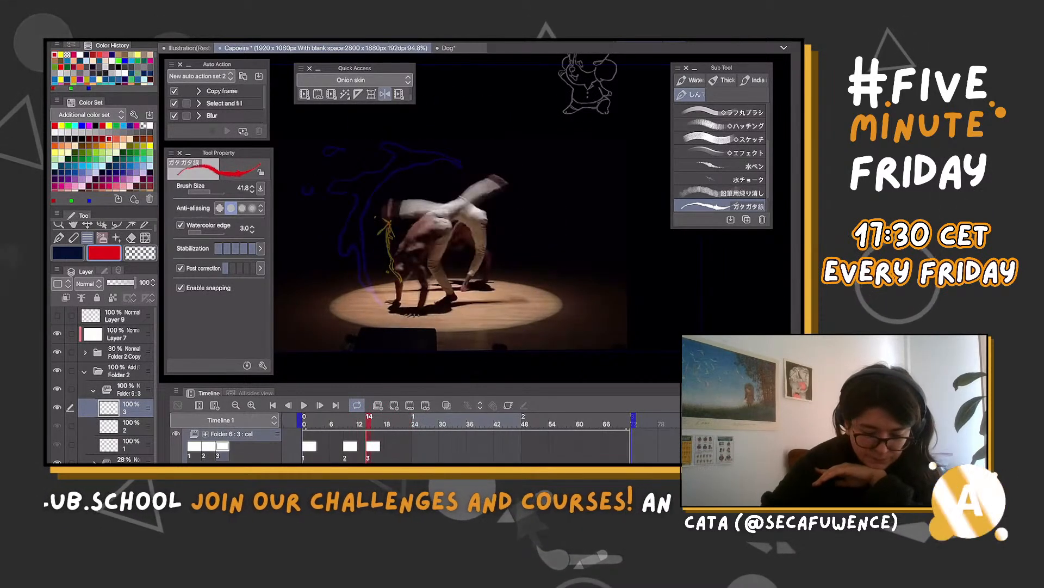
{"action": "mouse_move", "coordinate": [389, 206]}
{"action": "left_mouse_down"}
{"action": "mouse_move", "coordinate": [376, 238]}
{"action": "mouse_move", "coordinate": [395, 241]}
{"action": "mouse_move", "coordinate": [388, 259]}
{"action": "mouse_move", "coordinate": [380, 201]}
{"action": "left_mouse_up"}
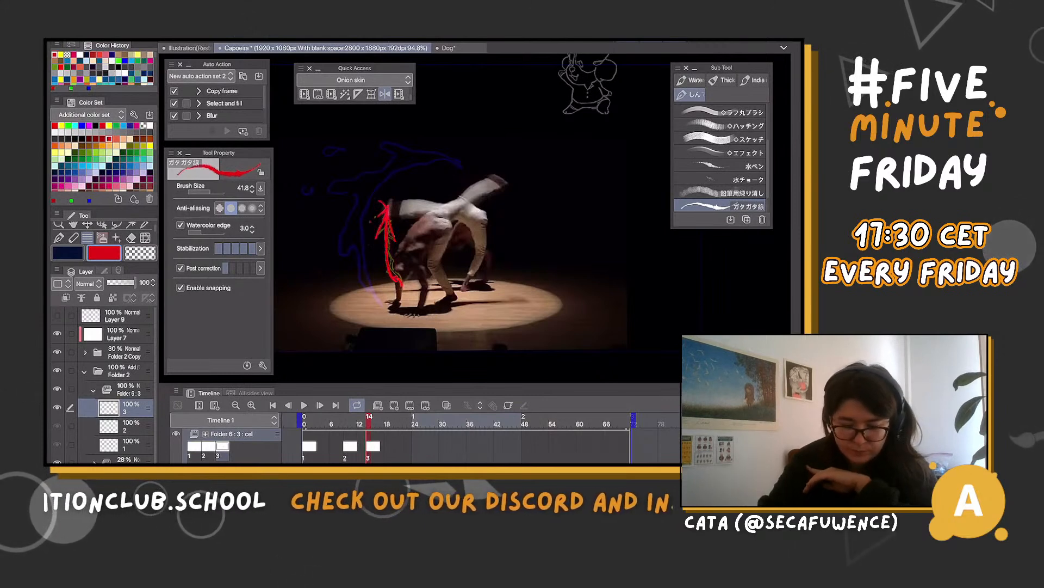
Shift cel 3 slightly earlier on the timeline and create cel 4 at frame 17
{"action": "left_click", "coordinate": [387, 423]}
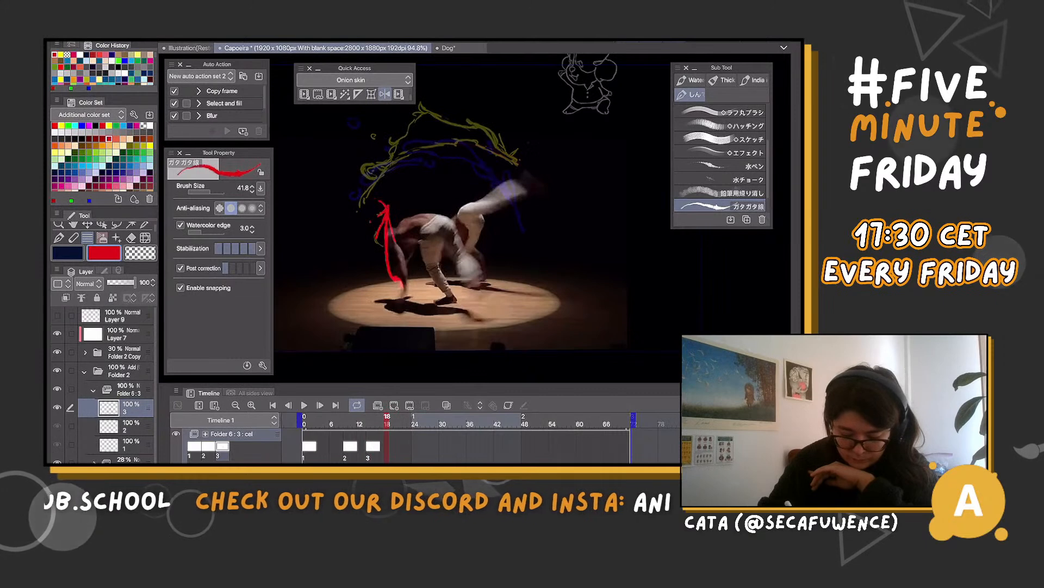
{"action": "left_click_drag", "start_coordinate": [369, 446], "coordinate": [363, 446]}
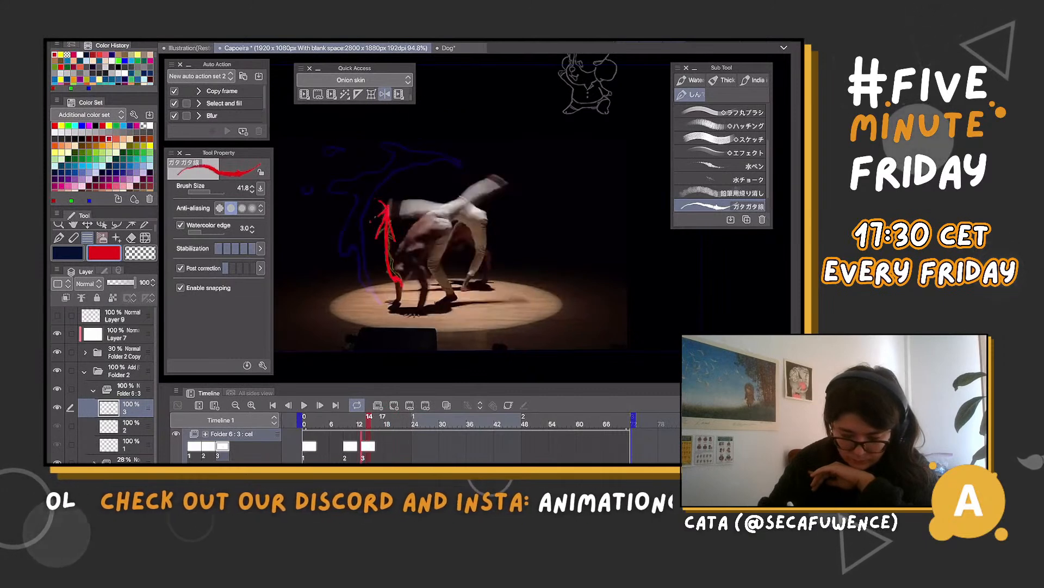
{"action": "left_click", "coordinate": [383, 422]}
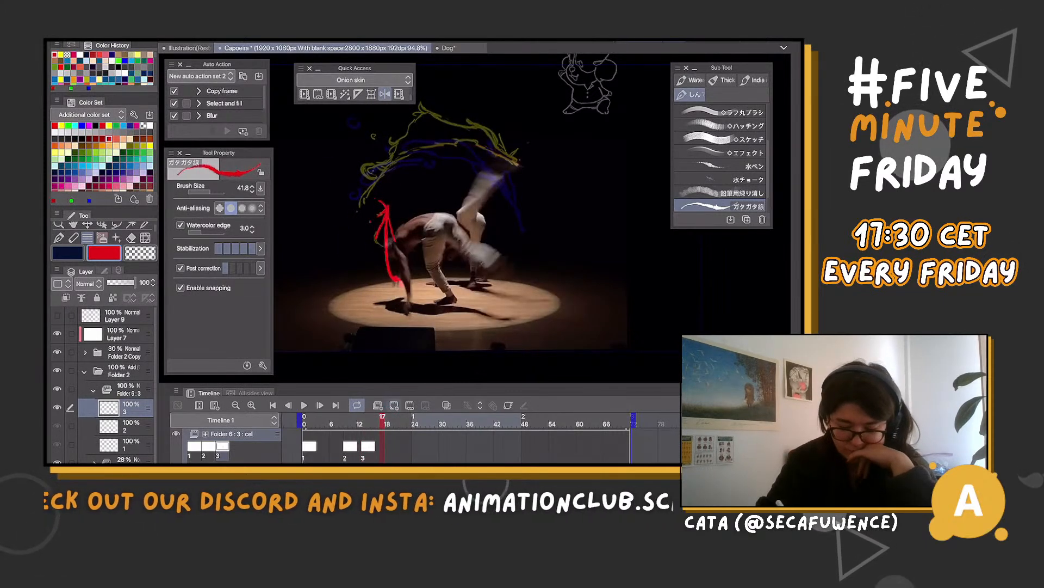
{"action": "left_click", "coordinate": [394, 405]}
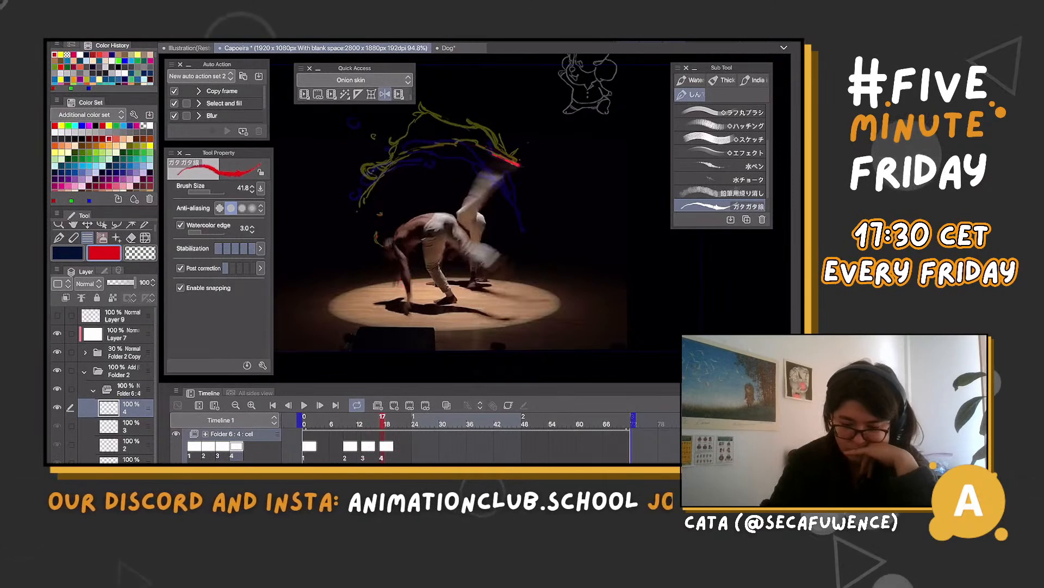
Draw the red outline of the arched wing over the yellow guide above the dancer on cel 4
{"action": "scroll", "coordinate": [451, 228], "scroll_direction": "down", "scroll_amount": 2}
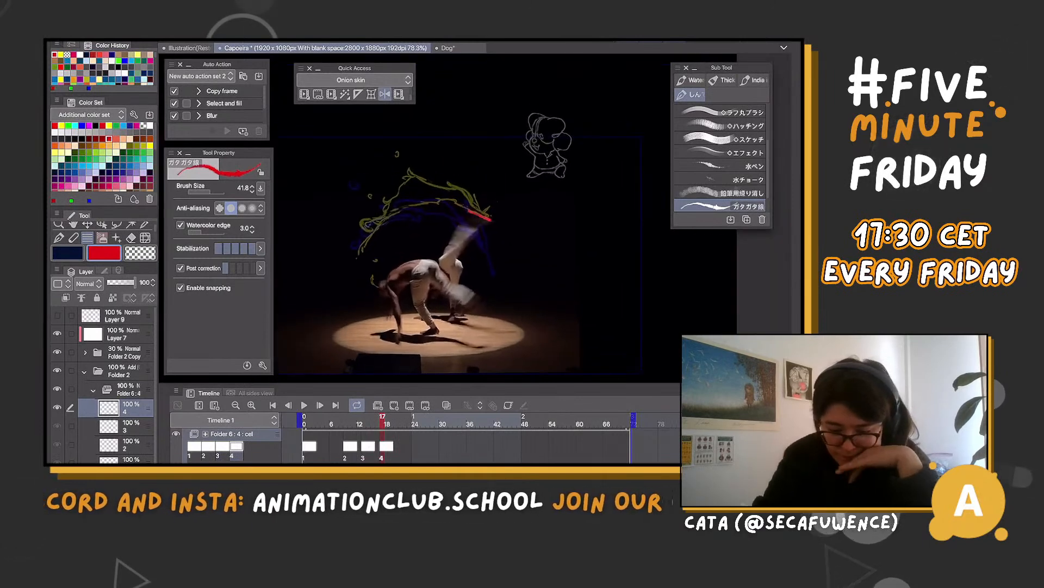
{"action": "key", "text": "space"}
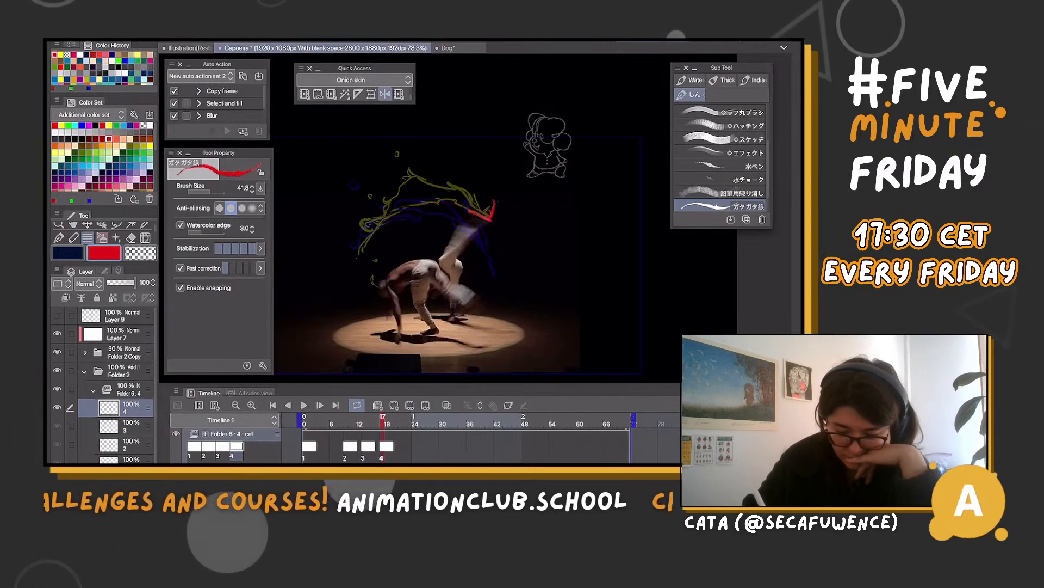
{"action": "left_click_drag", "start_coordinate": [468, 198], "coordinate": [410, 165]}
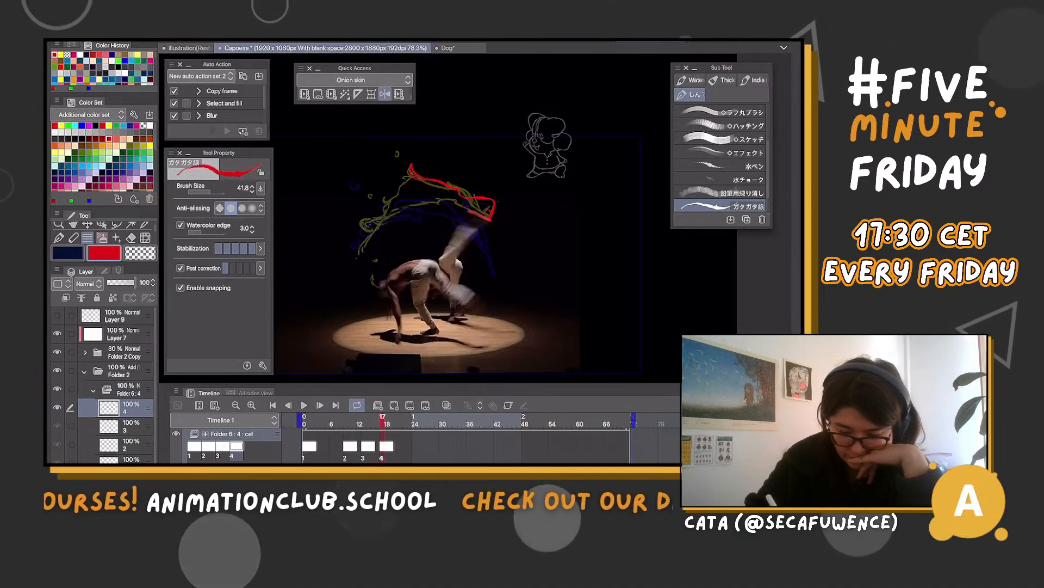
{"action": "left_click_drag", "start_coordinate": [383, 199], "coordinate": [365, 233]}
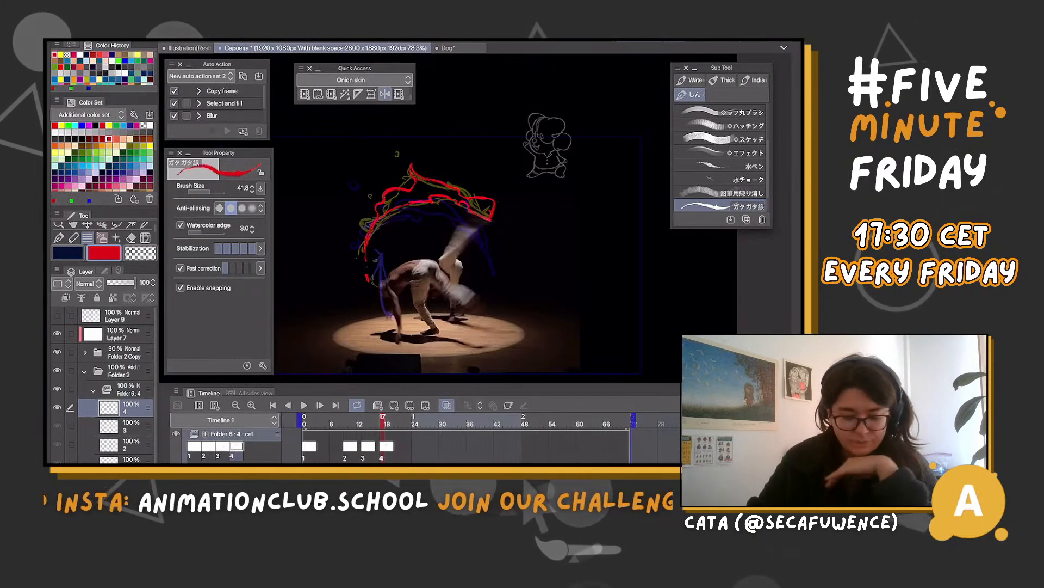
Reshape the red wing on cel 4 with Free Transform, narrowing it to about 89% width and 97% height to fit the yellow guide
{"action": "key", "text": "ctrl+t"}
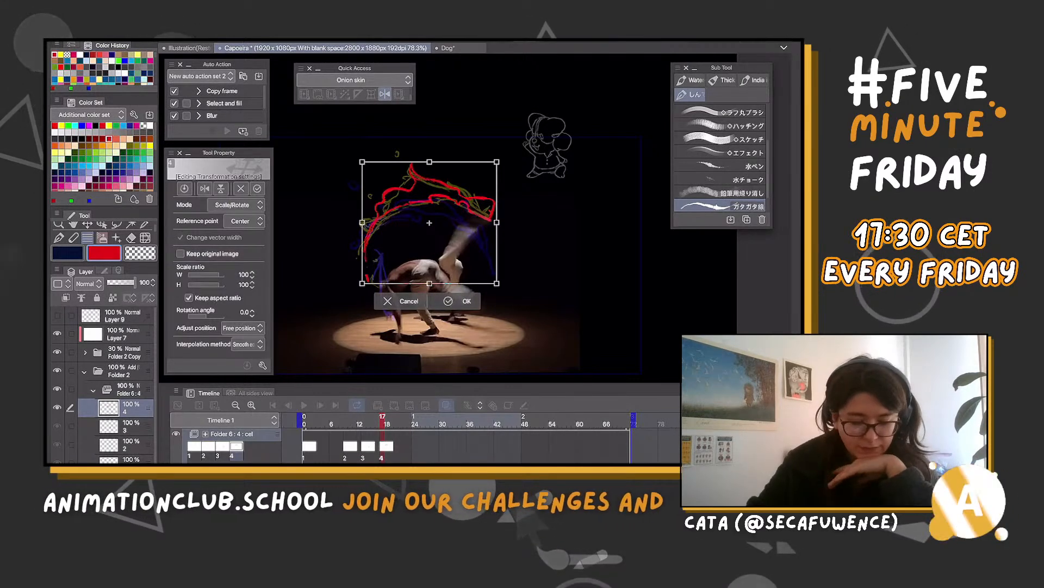
{"action": "left_click", "coordinate": [236, 205]}
{"action": "left_click", "coordinate": [234, 250]}
{"action": "left_click_drag", "start_coordinate": [362, 222], "coordinate": [378, 213]}
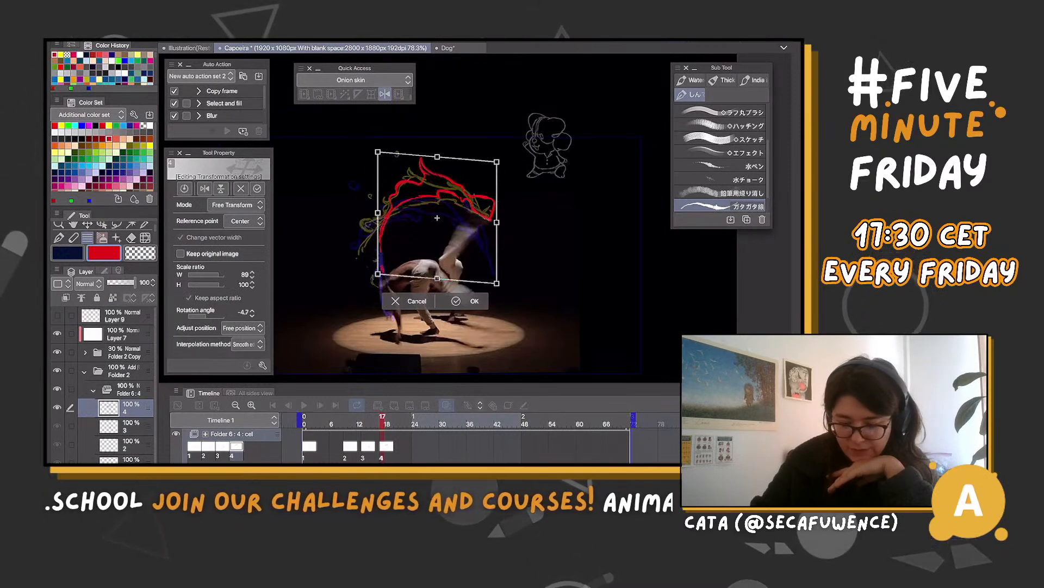
{"action": "left_click_drag", "start_coordinate": [436, 157], "coordinate": [433, 162]}
{"action": "left_click_drag", "start_coordinate": [494, 224], "coordinate": [495, 222]}
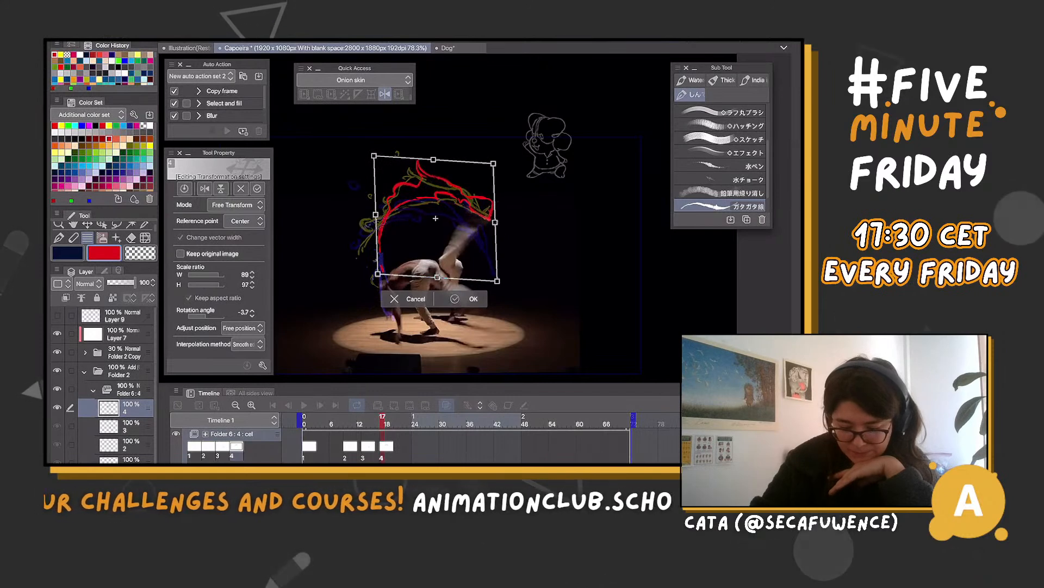
{"action": "key", "text": "Return"}
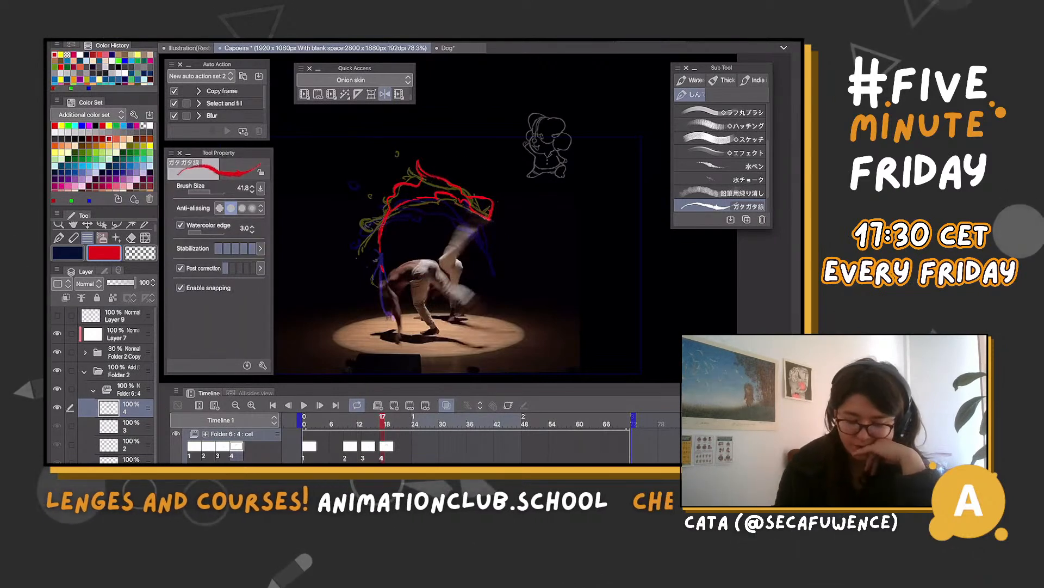
Extend the wing's tip near the raised legs and add small red sparks above the arch on cel 4, checking against neighbouring frames
{"action": "key", "text": "Left"}
{"action": "key", "text": "Left"}
{"action": "key", "text": "Left"}
{"action": "key", "text": "Left"}
{"action": "key", "text": "Right"}
{"action": "key", "text": "Right"}
{"action": "key", "text": "Right"}
{"action": "key", "text": "Right"}
{"action": "key", "text": "Right"}
{"action": "key", "text": "Right"}
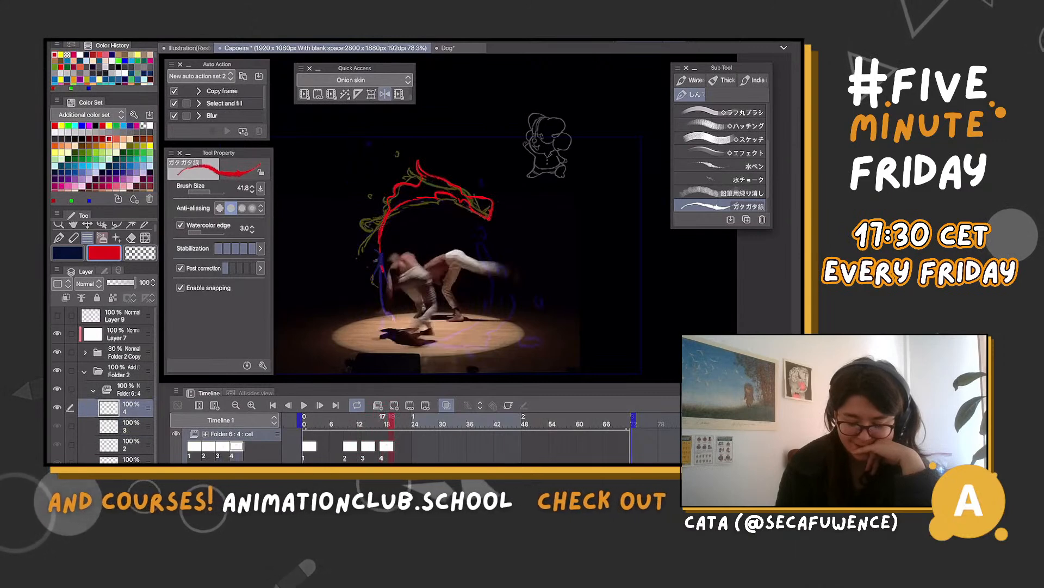
{"action": "key", "text": "Left"}
{"action": "key", "text": "Left"}
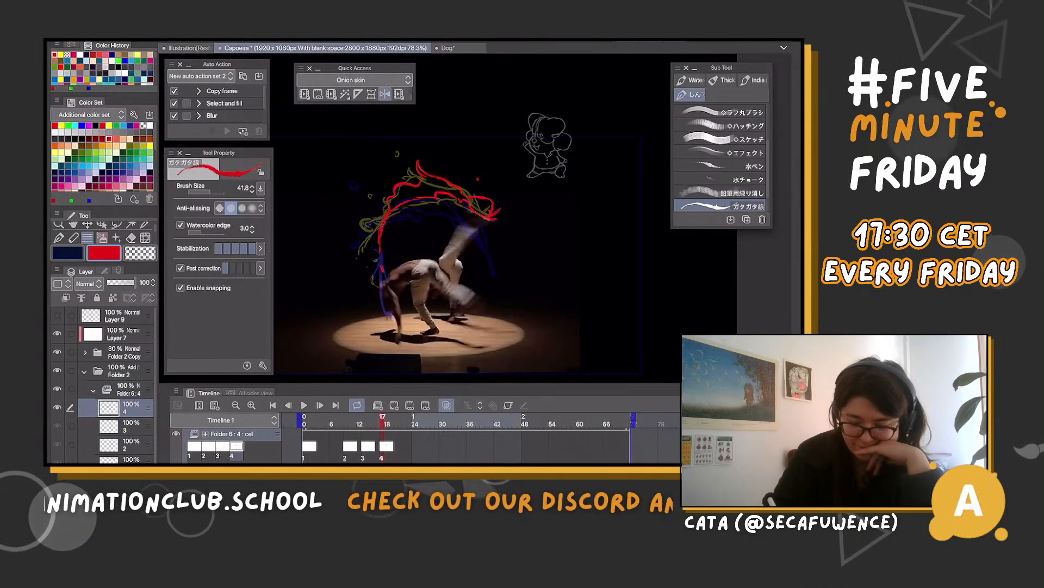
{"action": "left_click_drag", "start_coordinate": [402, 150], "coordinate": [400, 152]}
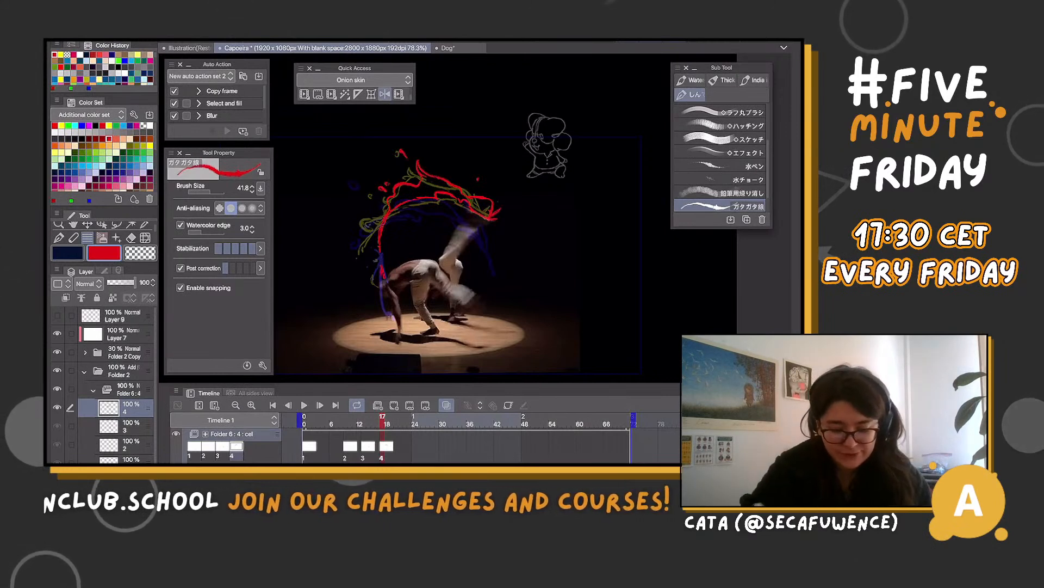
Check the wing's motion around cel 4 and create cel 5 at frame 21
{"action": "key", "text": "Left"}
{"action": "key", "text": "Left"}
{"action": "key", "text": "Right"}
{"action": "key", "text": "Right"}
{"action": "key", "text": "Right"}
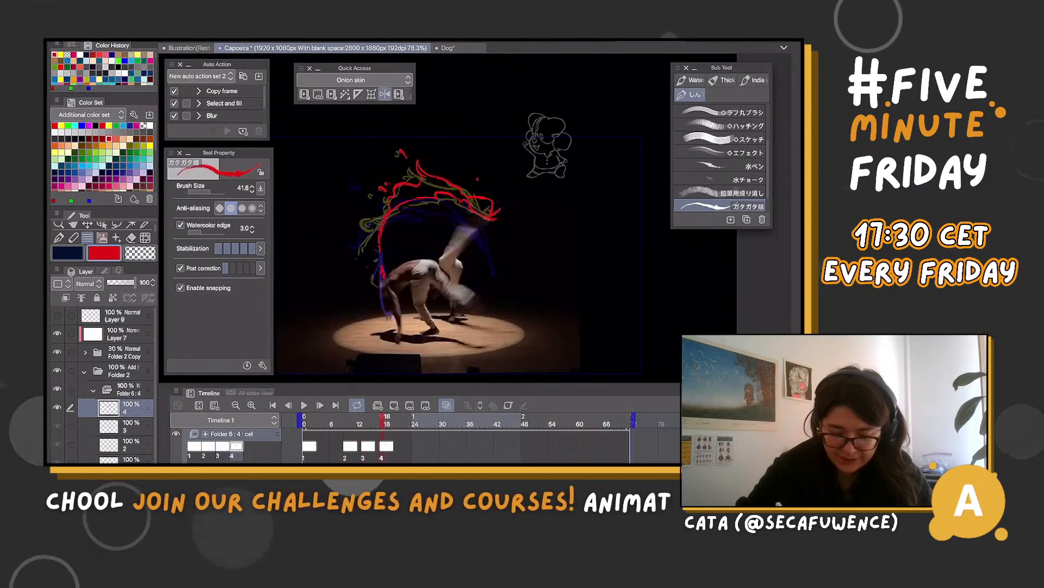
{"action": "key", "text": "Right"}
{"action": "key", "text": "Right"}
{"action": "key", "text": "Right"}
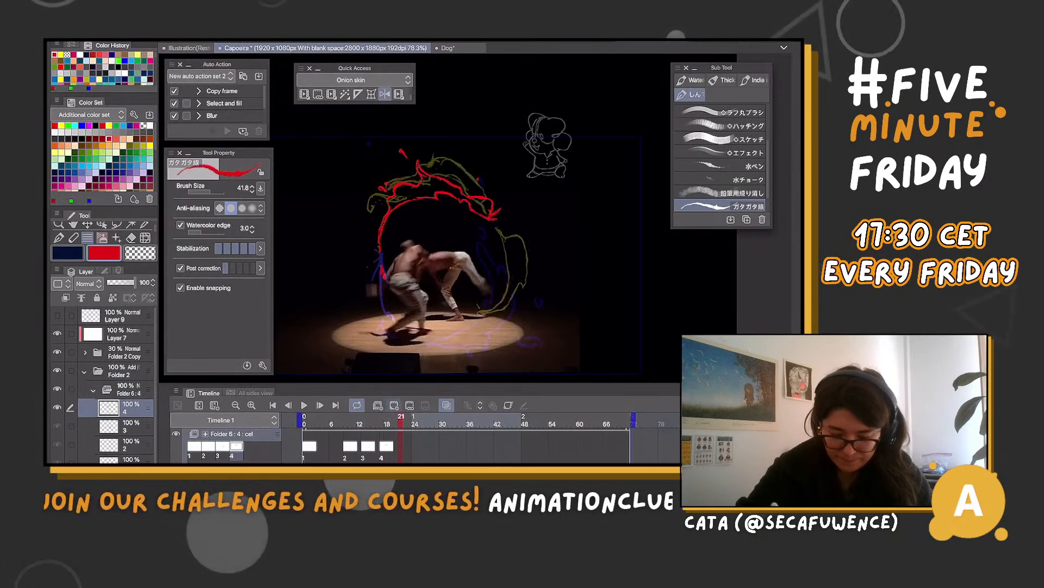
{"action": "left_click", "coordinate": [393, 405]}
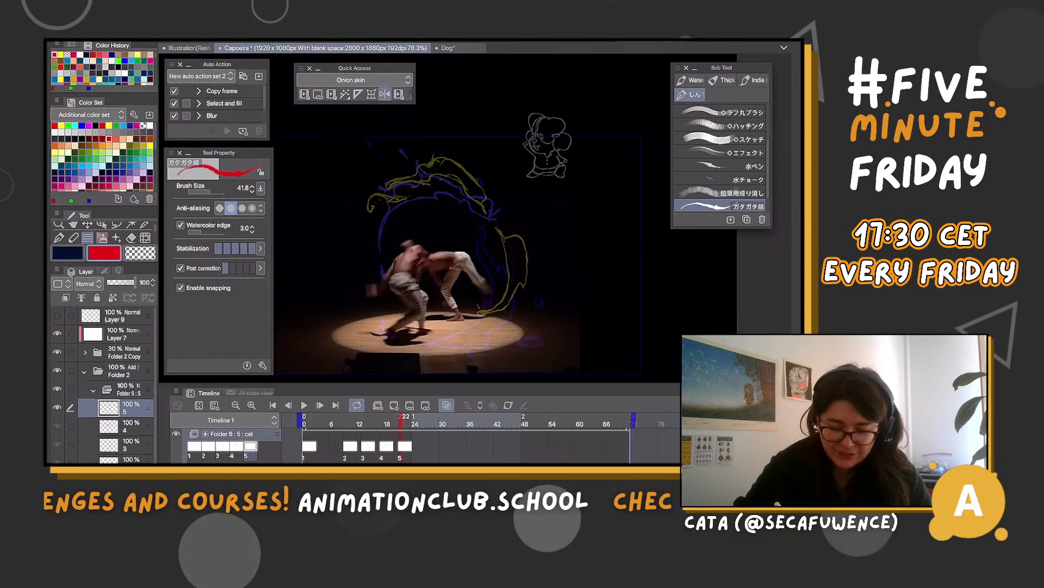
Compare cel 5 with the neighbouring frames and mark the red wing's lower tip by the dancers' feet at frame 21
{"action": "key", "text": "Right"}
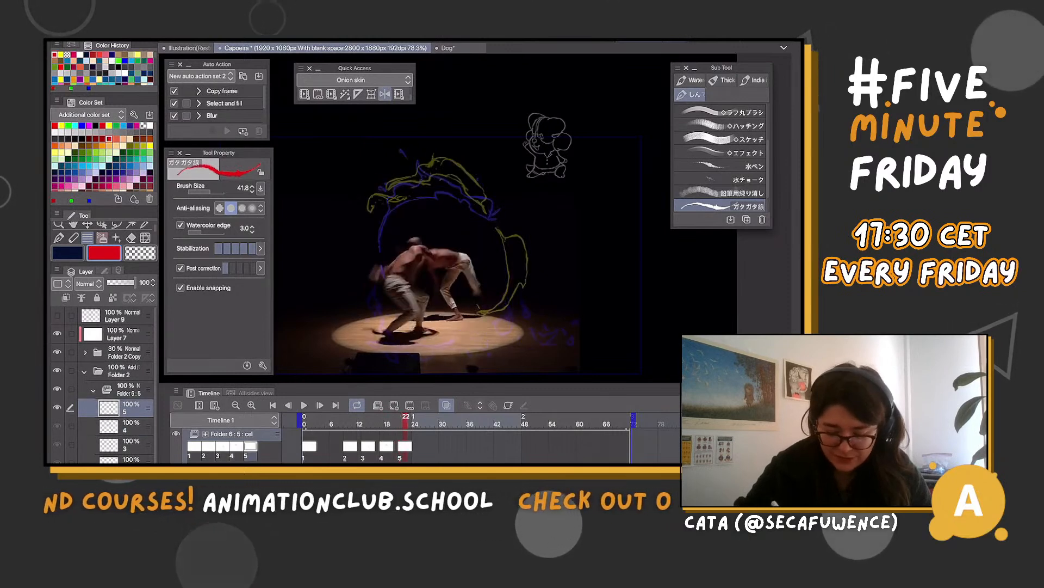
{"action": "key", "text": "Left"}
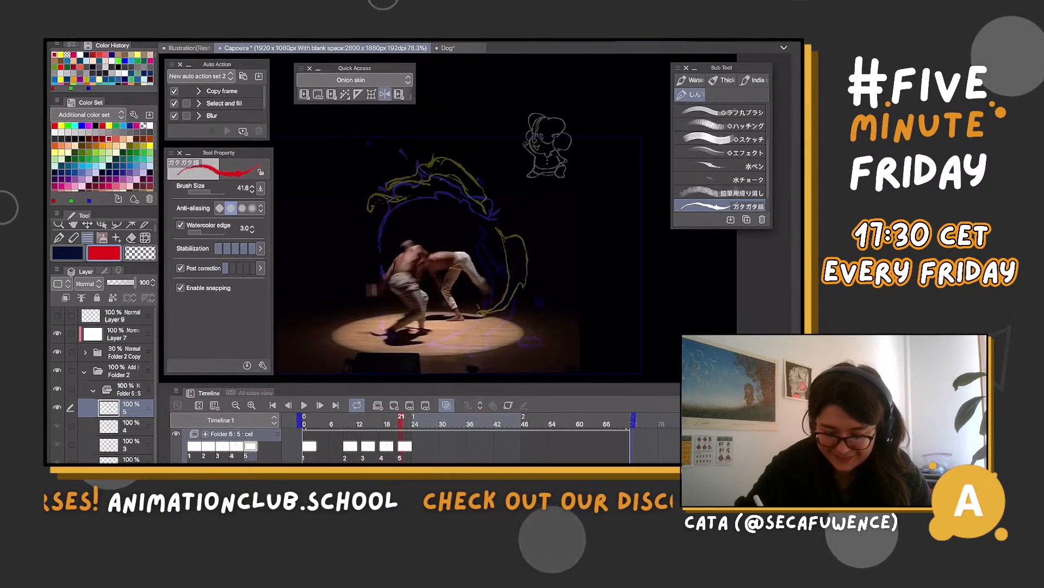
{"action": "left_click", "coordinate": [387, 422]}
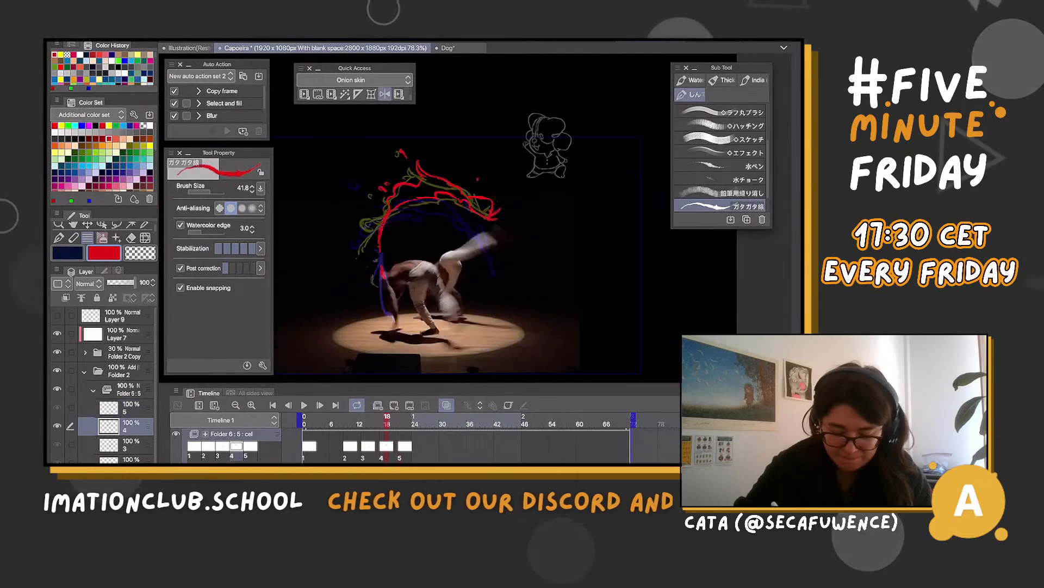
{"action": "left_click", "coordinate": [401, 422]}
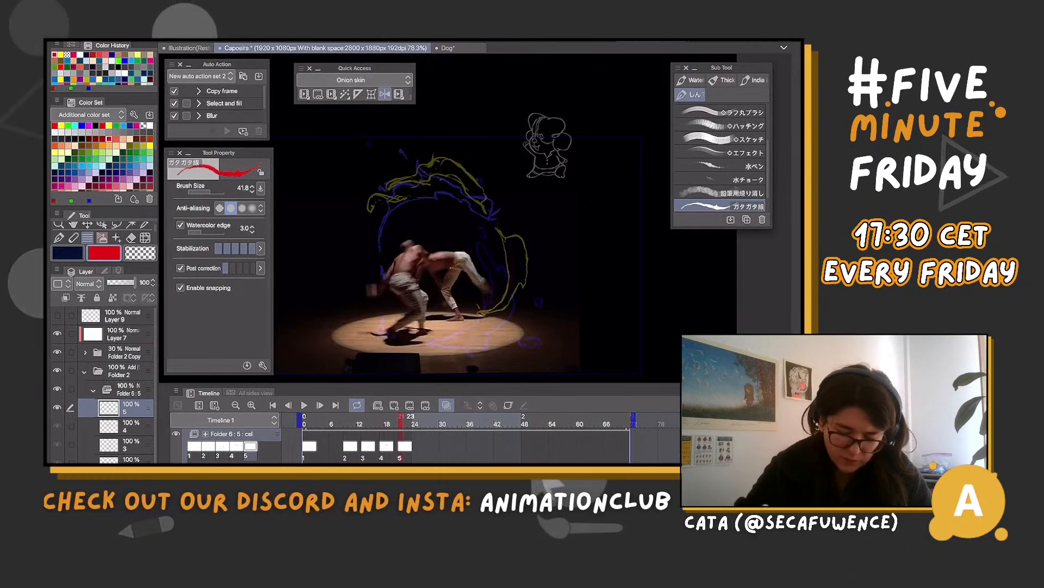
{"action": "left_click", "coordinate": [409, 422]}
{"action": "left_click", "coordinate": [401, 422]}
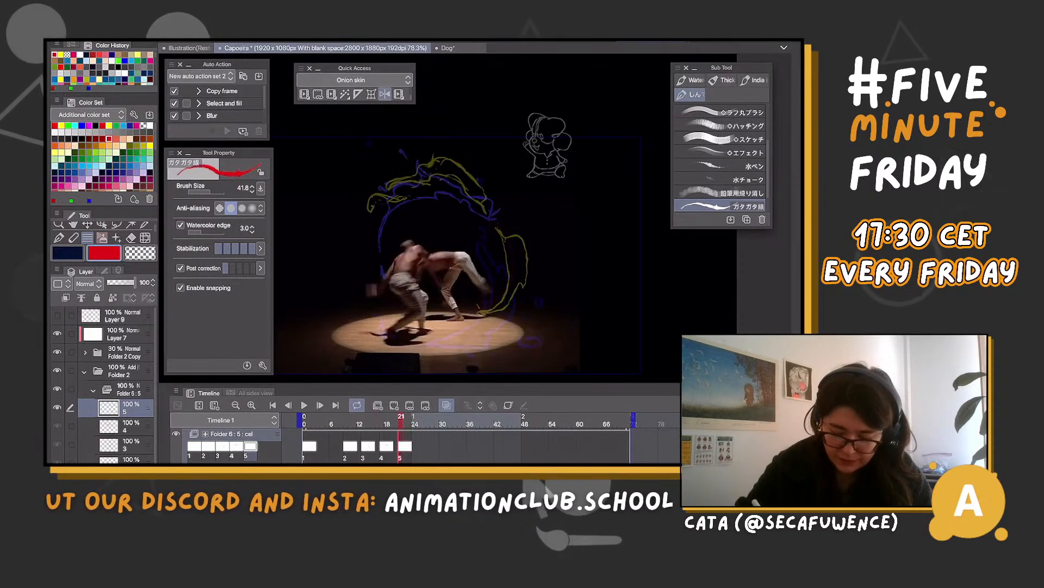
{"action": "left_click_drag", "start_coordinate": [480, 311], "coordinate": [483, 312]}
{"action": "key", "text": "Left"}
{"action": "key", "text": "Left"}
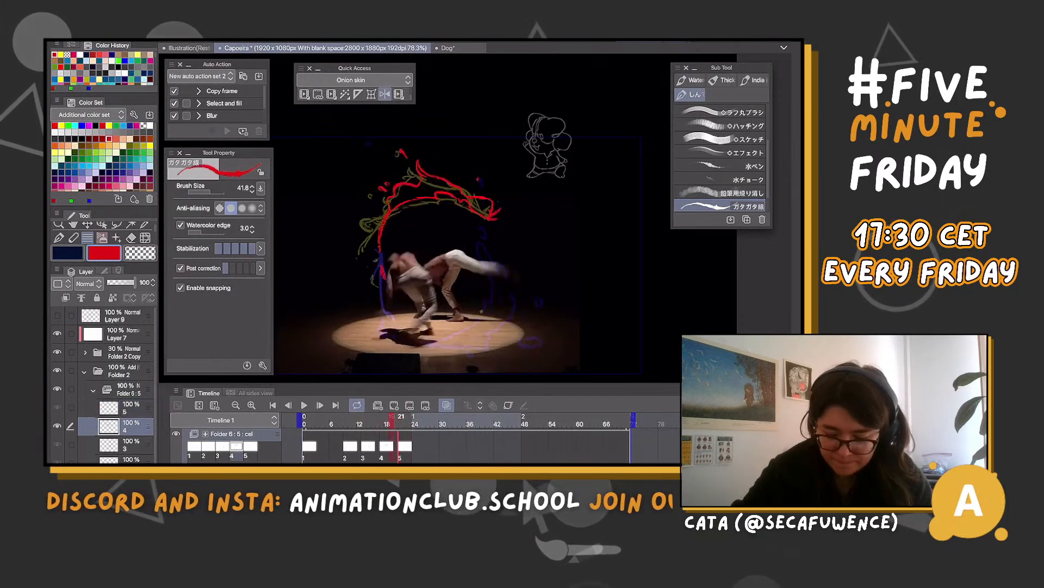
{"action": "key", "text": "Right"}
{"action": "key", "text": "Right"}
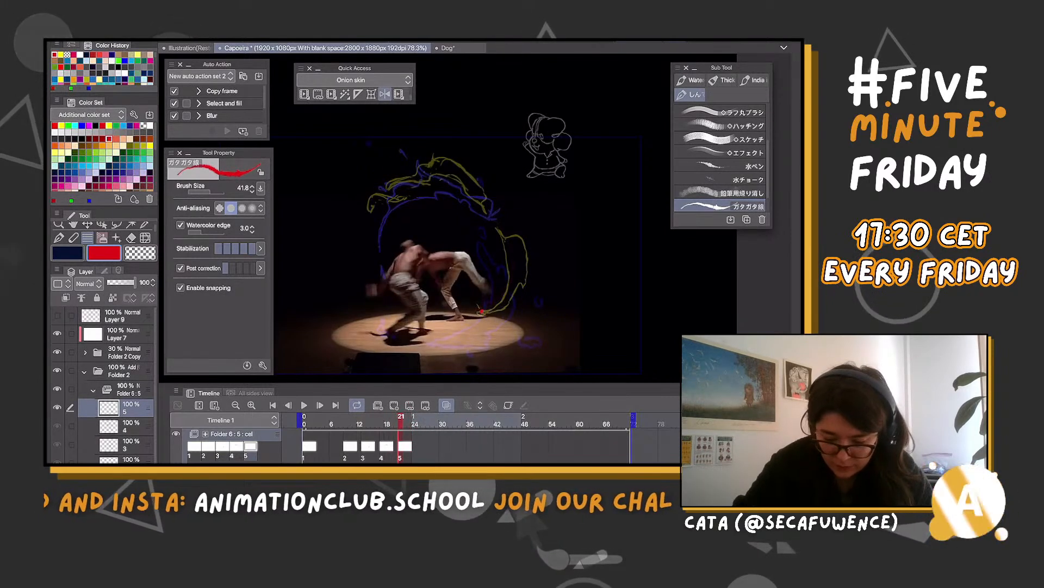
Draw the red flame outline over the yellow guide from the raised leg's side down to the floor on cel 5, undoing unwanted strokes
{"action": "left_click_drag", "start_coordinate": [487, 217], "coordinate": [498, 249]}
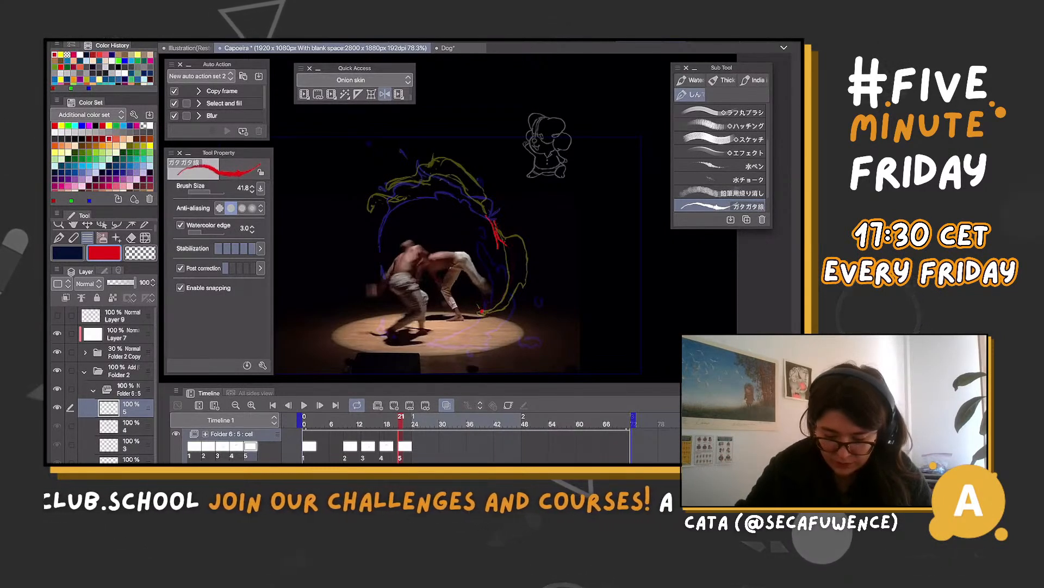
{"action": "key", "text": "m"}
{"action": "key", "text": "b"}
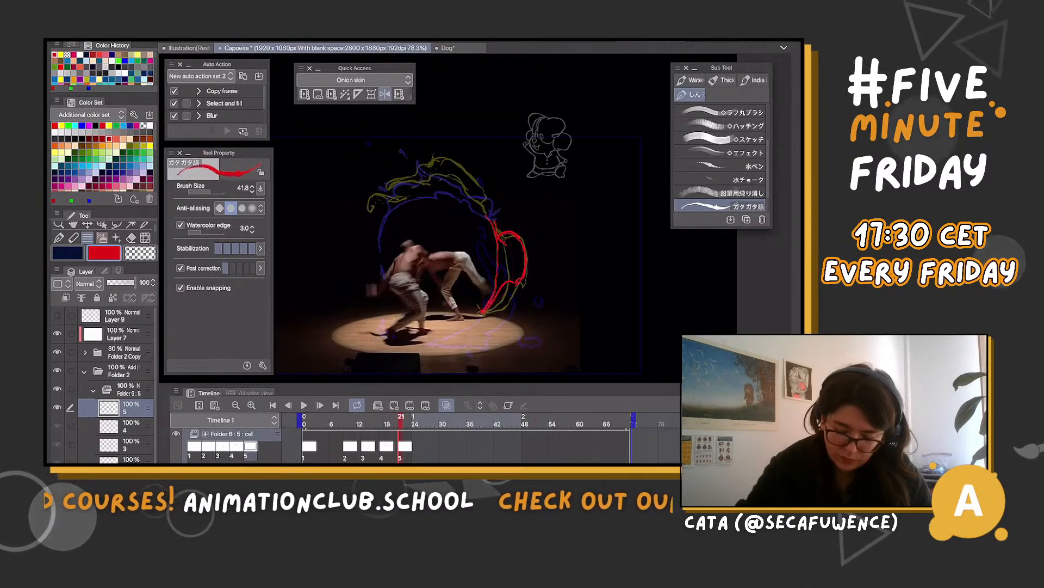
{"action": "key", "text": "ctrl+z"}
{"action": "key", "text": "ctrl+z"}
{"action": "key", "text": "ctrl+z"}
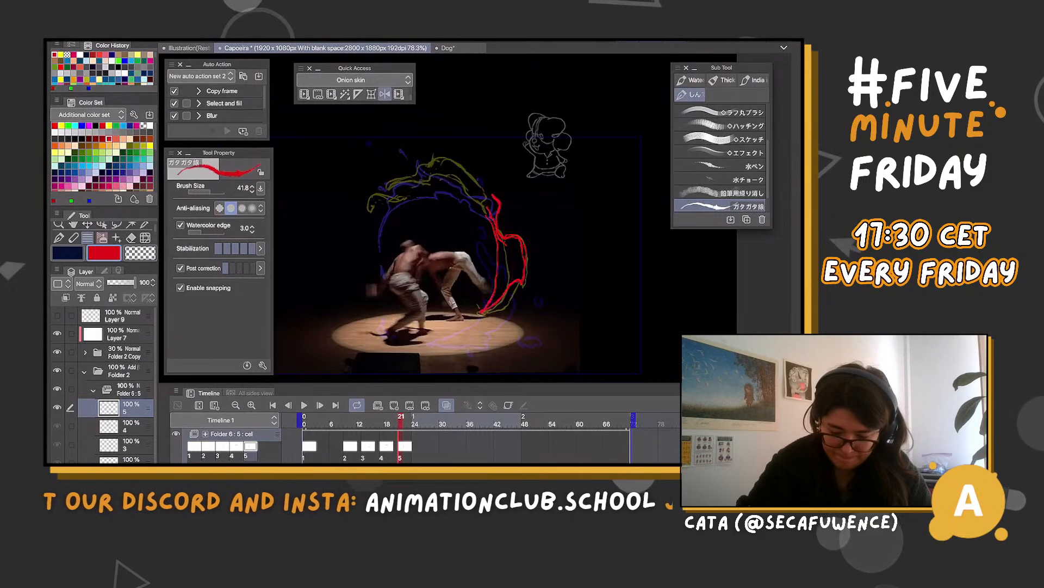
Continue the red outline over the arch above the dancers on cel 5, and add droplets and splash strokes around the ring
{"action": "left_click_drag", "start_coordinate": [473, 180], "coordinate": [437, 164]}
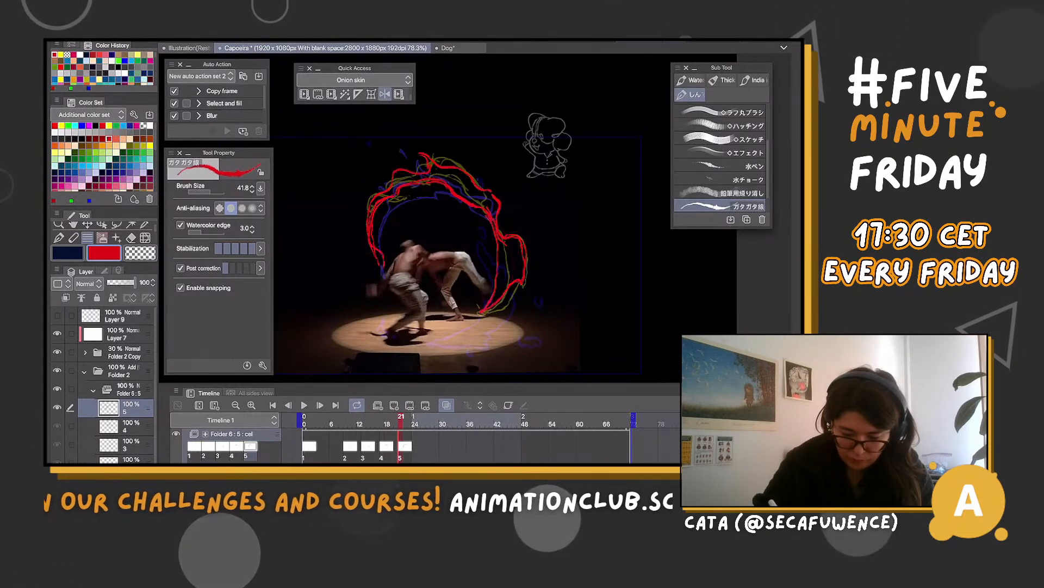
{"action": "key", "text": "c"}
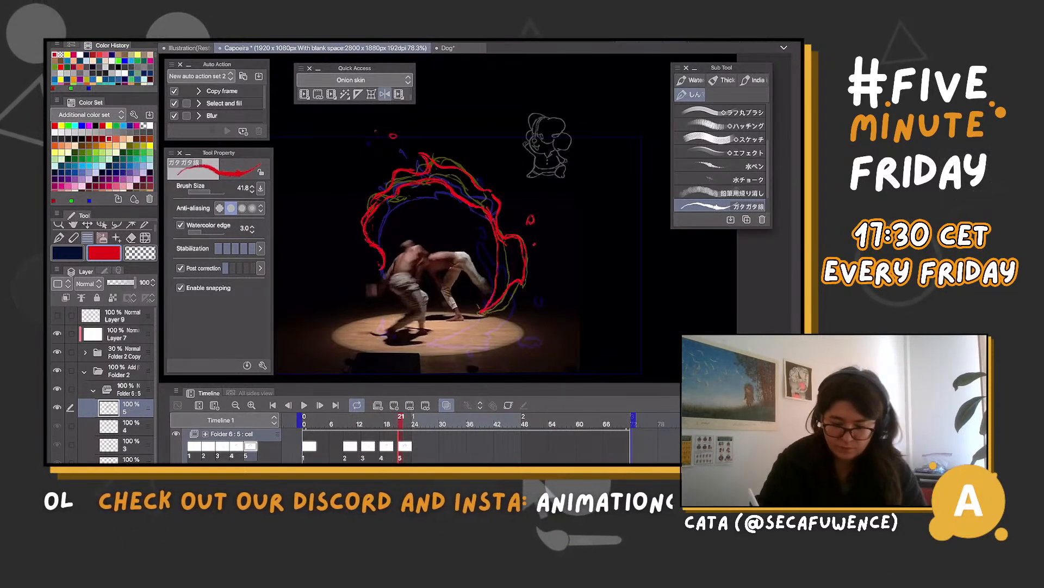
{"action": "mouse_move", "coordinate": [516, 237]}
{"action": "left_mouse_down"}
{"action": "mouse_move", "coordinate": [533, 231]}
{"action": "mouse_move", "coordinate": [533, 257]}
{"action": "left_mouse_up"}
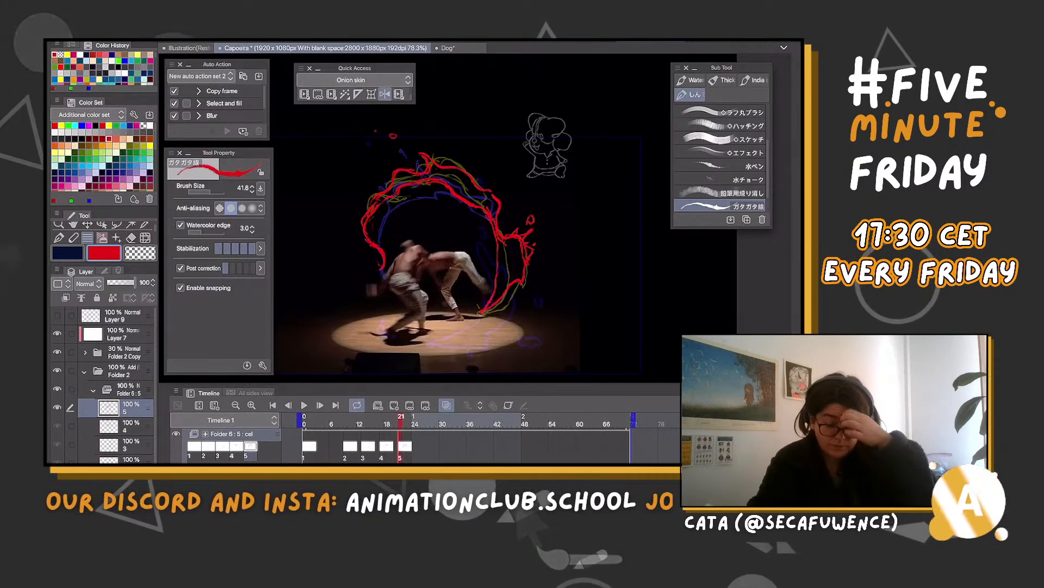
Create cel 6 at frame 25 and draw the red flame bulge over the yellow guide, tapering down to the dancer's feet
{"action": "mouse_move", "coordinate": [401, 420]}
{"action": "left_mouse_down"}
{"action": "mouse_move", "coordinate": [387, 420]}
{"action": "mouse_move", "coordinate": [418, 420]}
{"action": "left_mouse_up"}
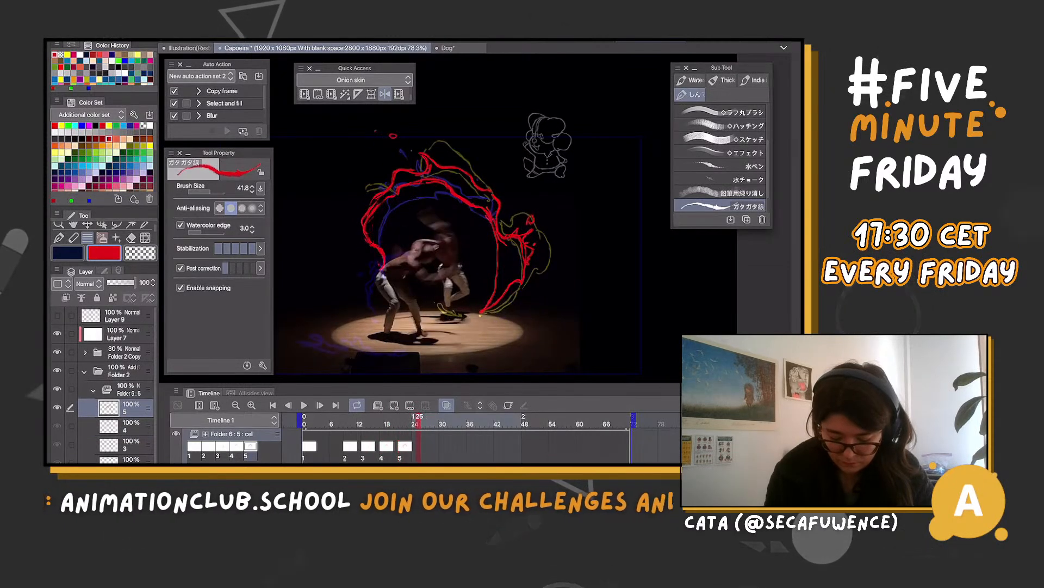
{"action": "left_click", "coordinate": [394, 406]}
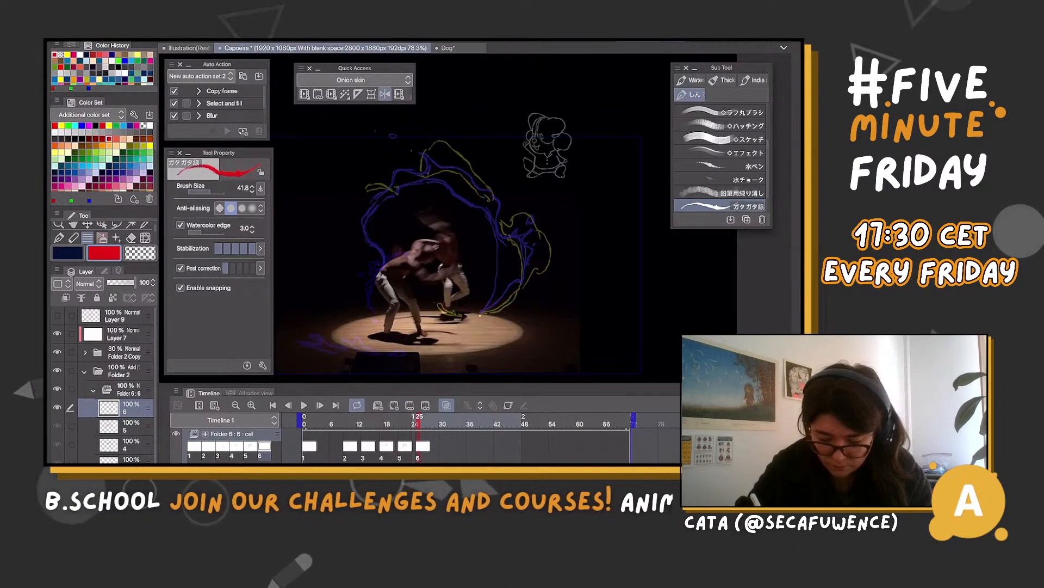
{"action": "mouse_move", "coordinate": [498, 223]}
{"action": "left_mouse_down"}
{"action": "mouse_move", "coordinate": [515, 257]}
{"action": "mouse_move", "coordinate": [501, 293]}
{"action": "mouse_move", "coordinate": [456, 315]}
{"action": "mouse_move", "coordinate": [441, 309]}
{"action": "left_mouse_up"}
{"action": "mouse_move", "coordinate": [519, 288]}
{"action": "left_mouse_down"}
{"action": "mouse_move", "coordinate": [504, 310]}
{"action": "mouse_move", "coordinate": [466, 322]}
{"action": "left_mouse_up"}
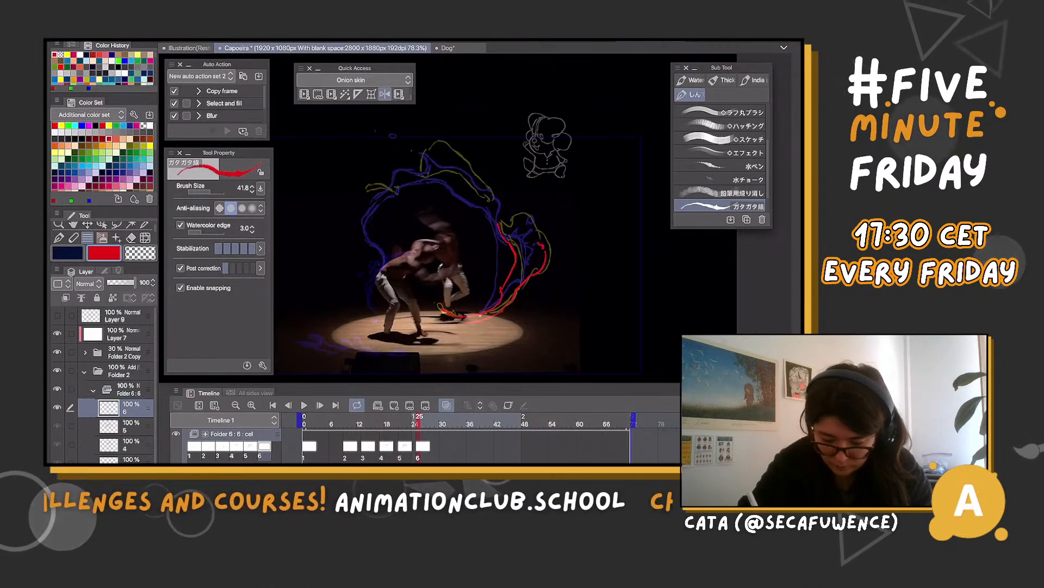
{"action": "left_click_drag", "start_coordinate": [499, 221], "coordinate": [543, 249]}
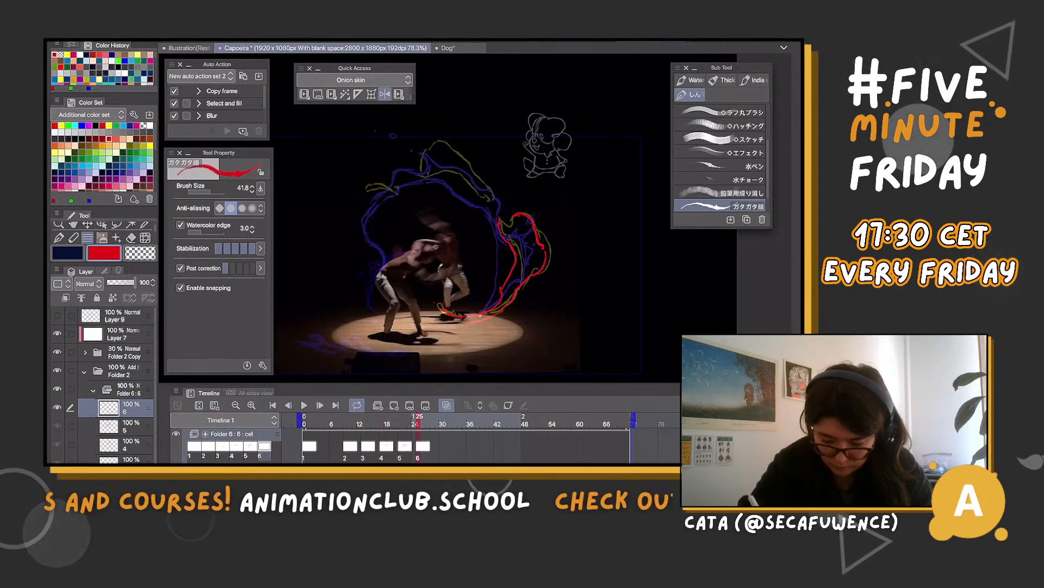
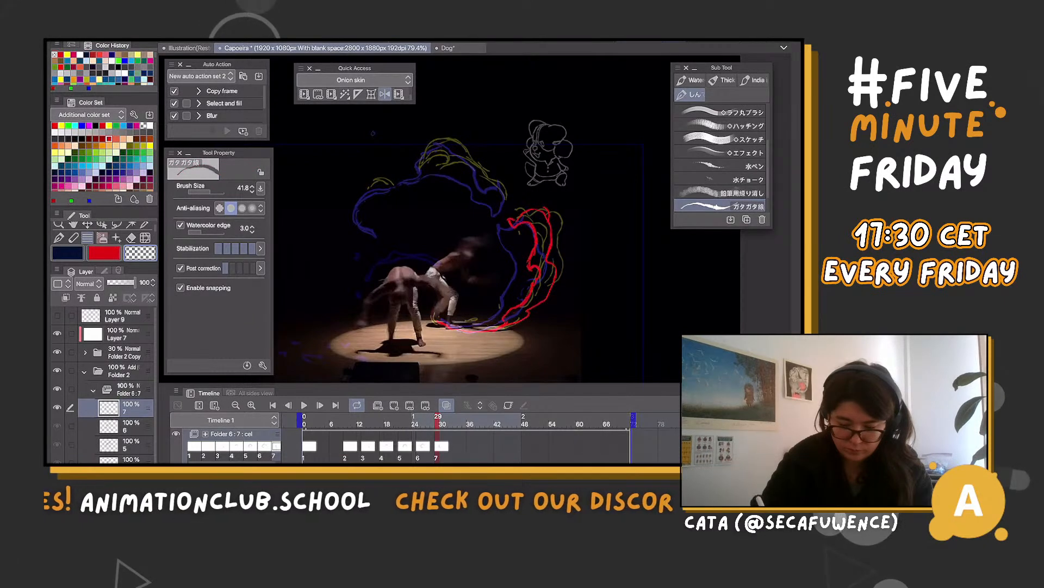
Create cel 8 at frame 33, return to cel 7, and draw the remaining red flame outlines over the arch and outer side of the ring
{"action": "key", "text": "c"}
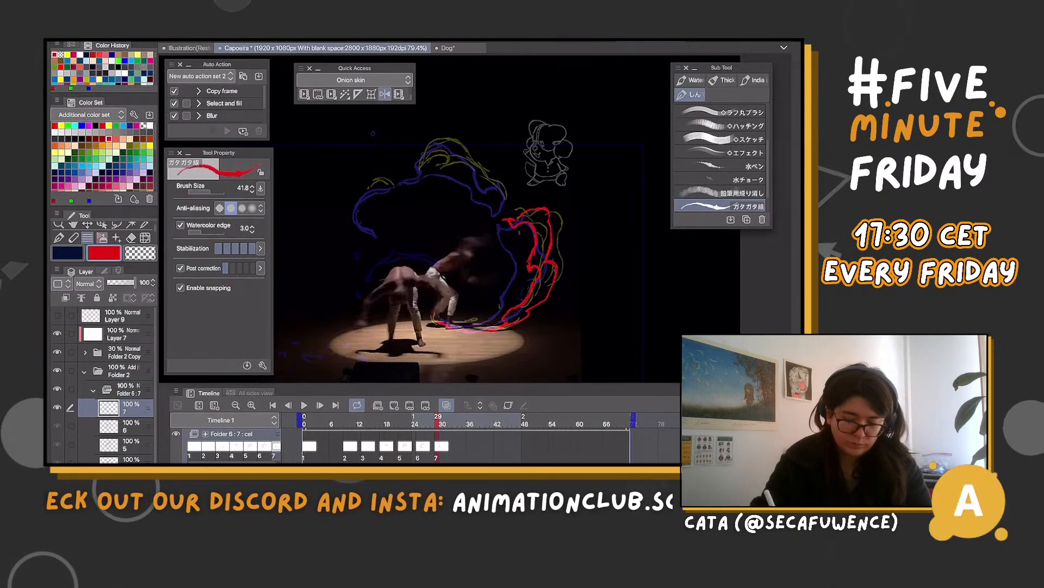
{"action": "scroll", "coordinate": [427, 304], "scroll_direction": "up", "scroll_amount": 3}
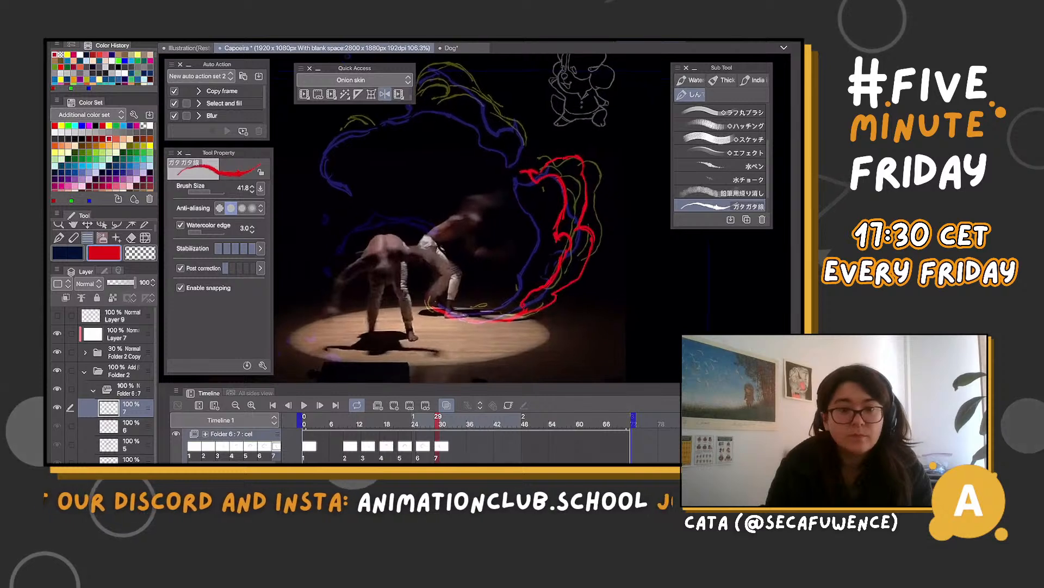
{"action": "scroll", "coordinate": [653, 267], "scroll_direction": "down", "scroll_amount": 1}
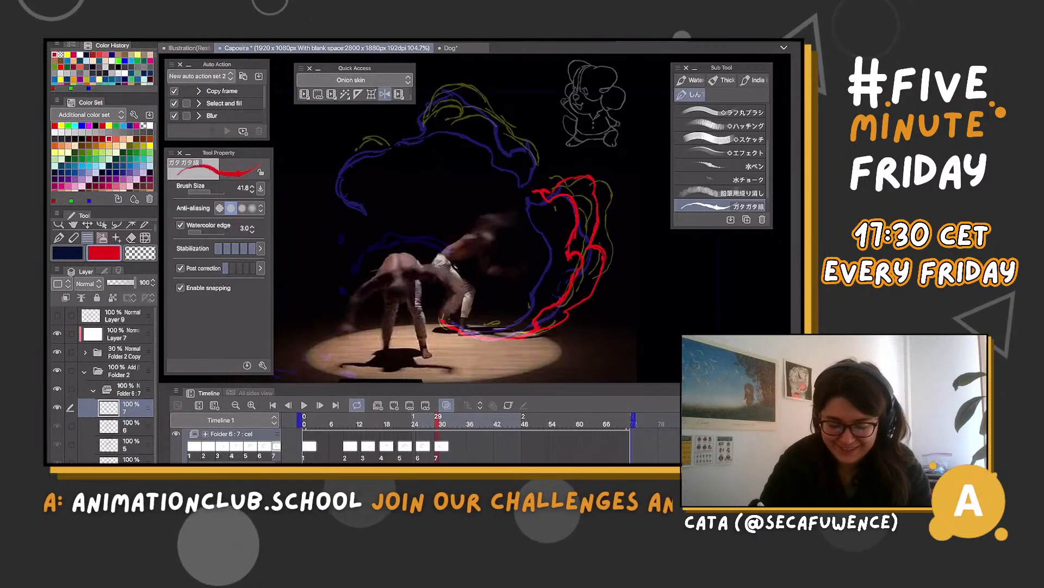
{"action": "left_click_drag", "start_coordinate": [438, 423], "coordinate": [456, 423]}
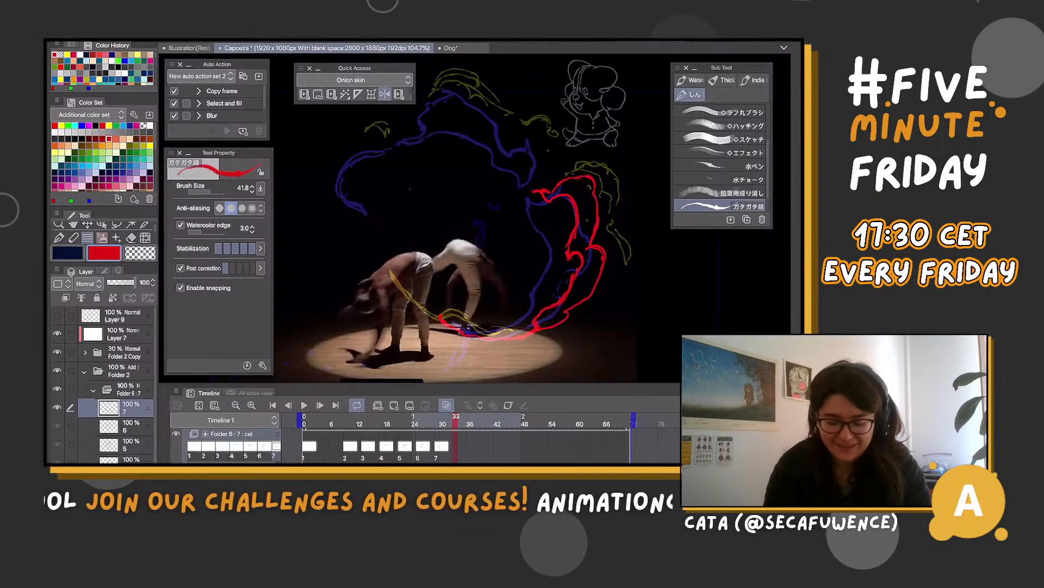
{"action": "key", "text": "alt+n"}
{"action": "left_click", "coordinate": [438, 423]}
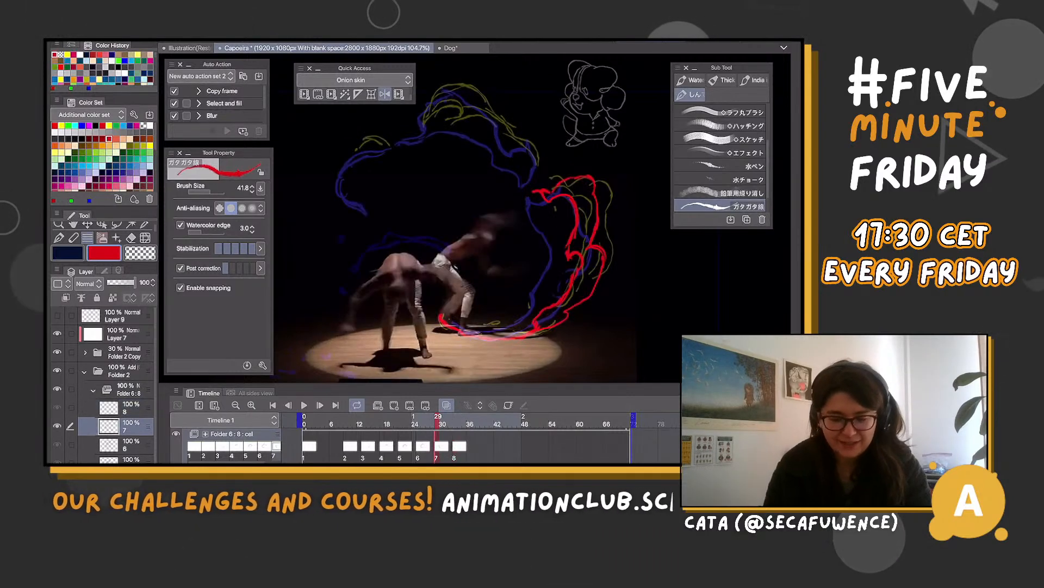
{"action": "scroll", "coordinate": [473, 217], "scroll_direction": "down", "scroll_amount": 3}
{"action": "scroll", "coordinate": [473, 218], "scroll_direction": "up", "scroll_amount": 2}
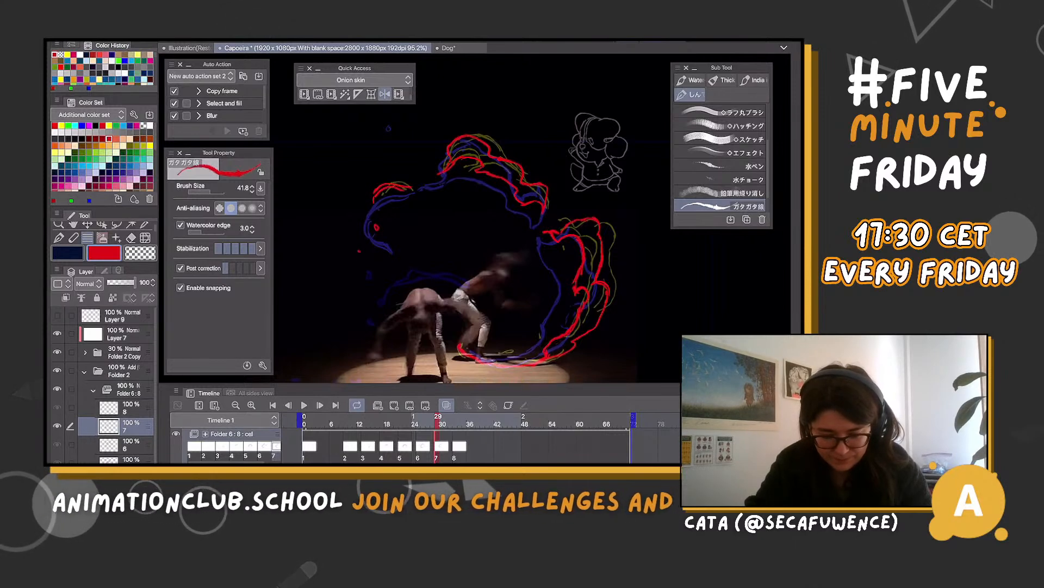
Check against cels 6 and 7 while drawing the small red arc and the upper crest over the yellow guide on cel 8
{"action": "mouse_move", "coordinate": [438, 420]}
{"action": "left_mouse_down"}
{"action": "mouse_move", "coordinate": [369, 420]}
{"action": "mouse_move", "coordinate": [461, 420]}
{"action": "mouse_move", "coordinate": [446, 420]}
{"action": "left_mouse_up"}
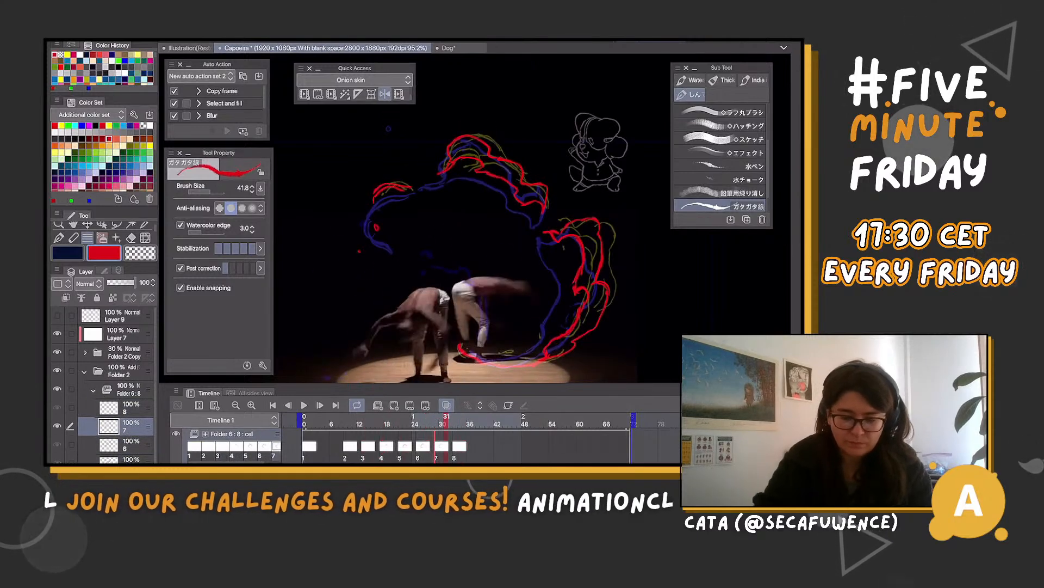
{"action": "mouse_move", "coordinate": [446, 420]}
{"action": "left_mouse_down"}
{"action": "mouse_move", "coordinate": [386, 420]}
{"action": "mouse_move", "coordinate": [465, 420]}
{"action": "mouse_move", "coordinate": [456, 420]}
{"action": "left_mouse_up"}
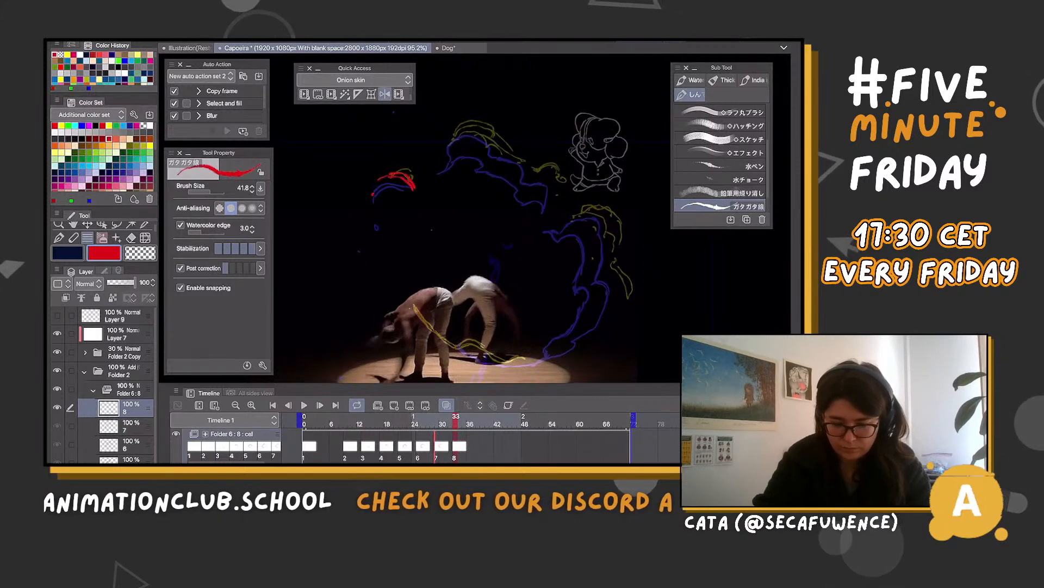
{"action": "left_click", "coordinate": [441, 420]}
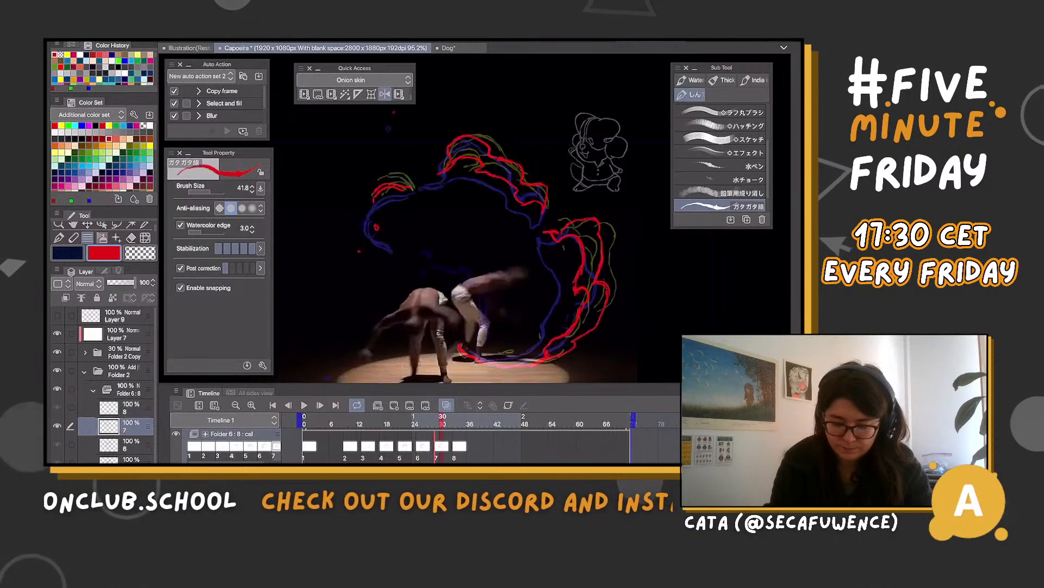
{"action": "left_click", "coordinate": [423, 420]}
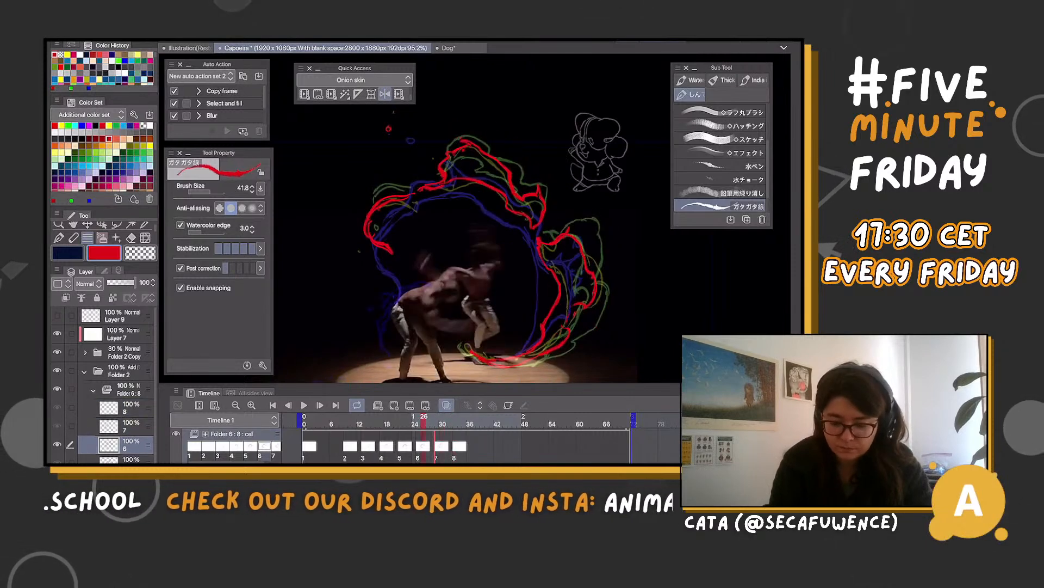
{"action": "left_click", "coordinate": [438, 420]}
{"action": "left_click", "coordinate": [456, 420]}
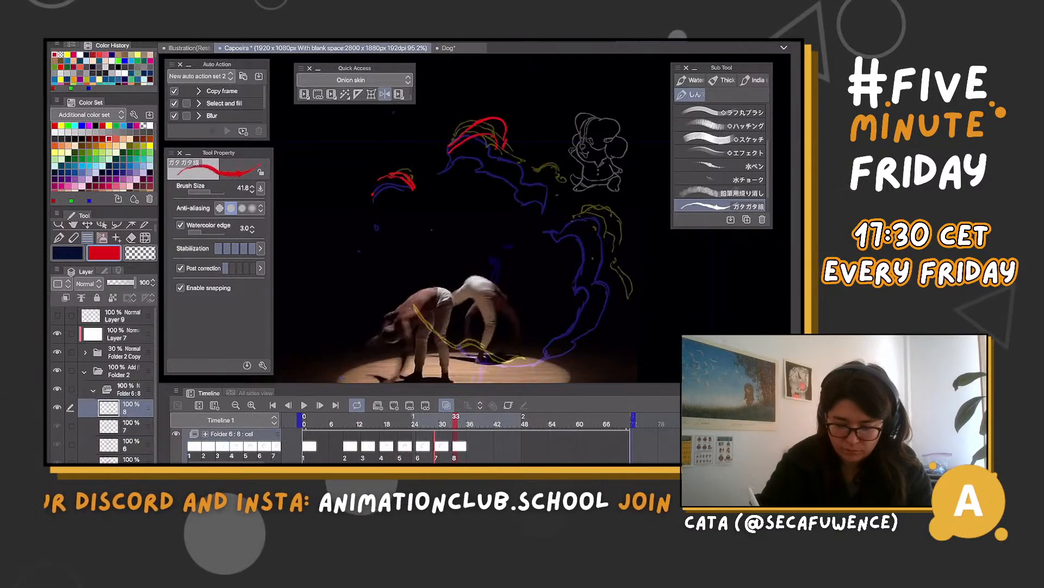
Draw the broken red flame pieces along the arch, outer side and floor on cel 8, thickening strokes and erasing stray parts
{"action": "mouse_move", "coordinate": [499, 138]}
{"action": "left_mouse_down"}
{"action": "mouse_move", "coordinate": [562, 189]}
{"action": "mouse_move", "coordinate": [547, 200]}
{"action": "mouse_move", "coordinate": [534, 184]}
{"action": "mouse_move", "coordinate": [604, 267]}
{"action": "left_mouse_up"}
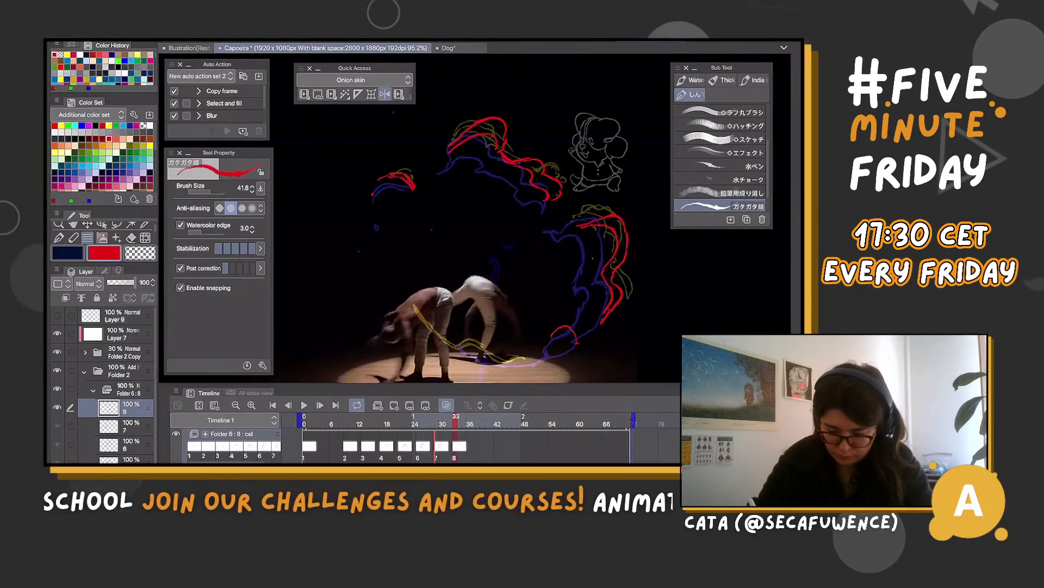
{"action": "left_click_drag", "start_coordinate": [559, 340], "coordinate": [492, 357]}
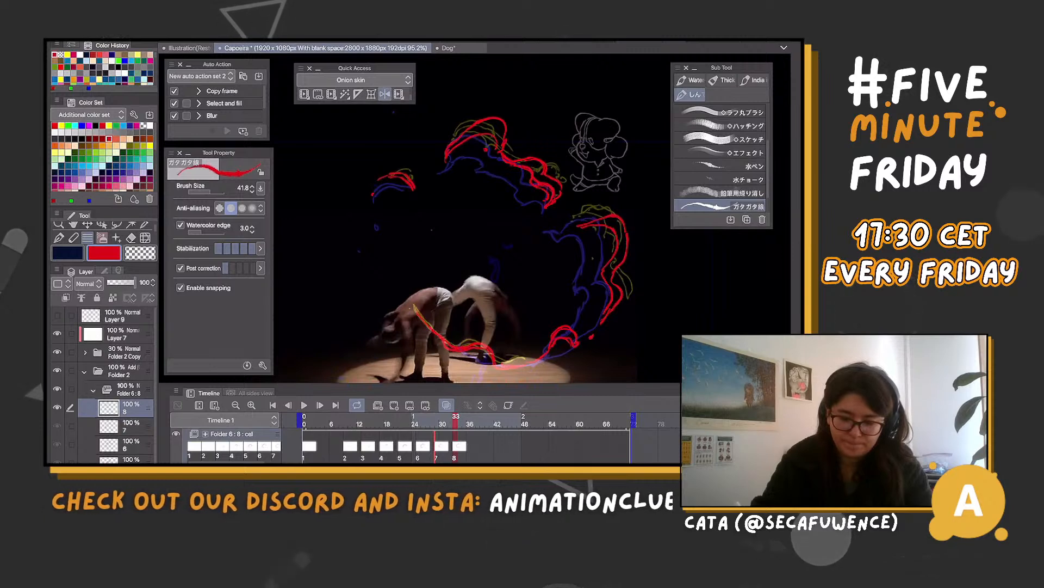
{"action": "key", "text": "c"}
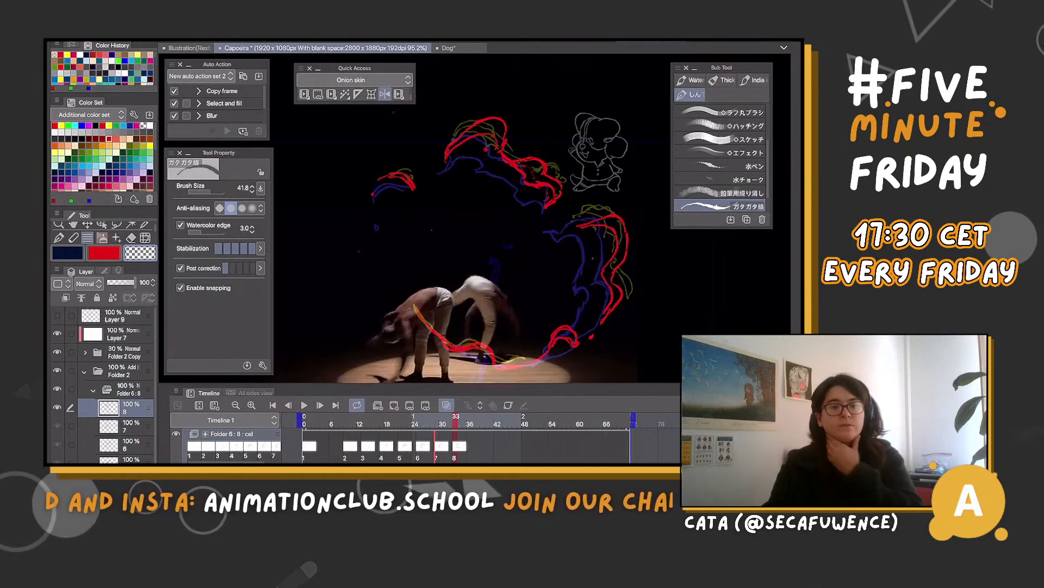
{"action": "key", "text": "c"}
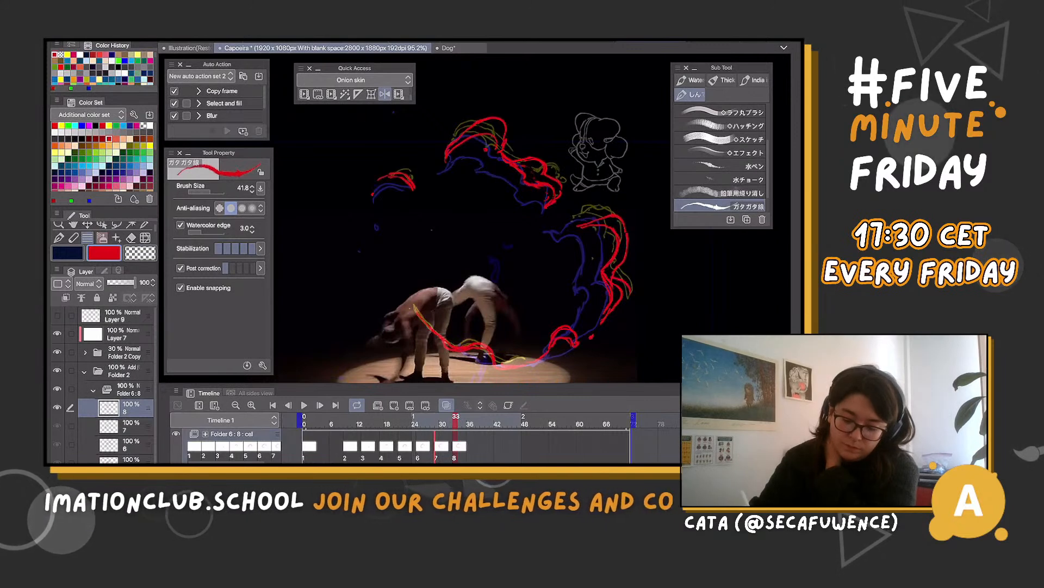
{"action": "key", "text": "c"}
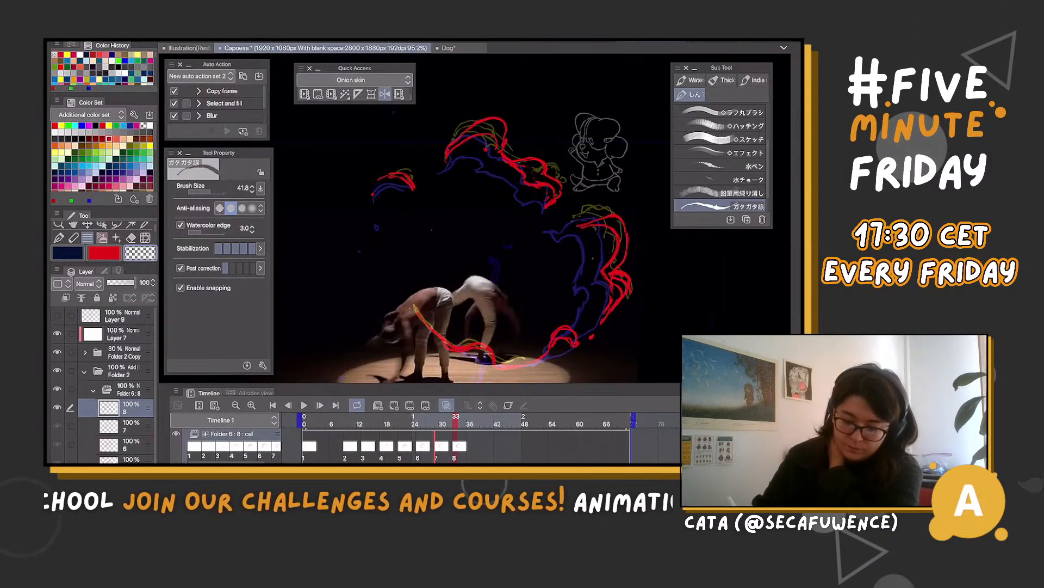
{"action": "key", "text": "c"}
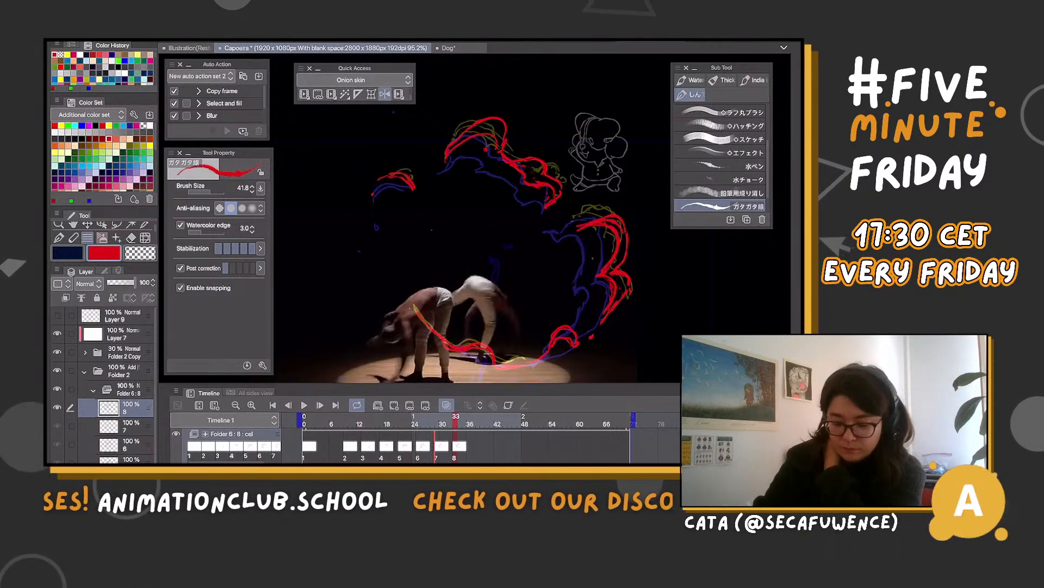
{"action": "key", "text": "c"}
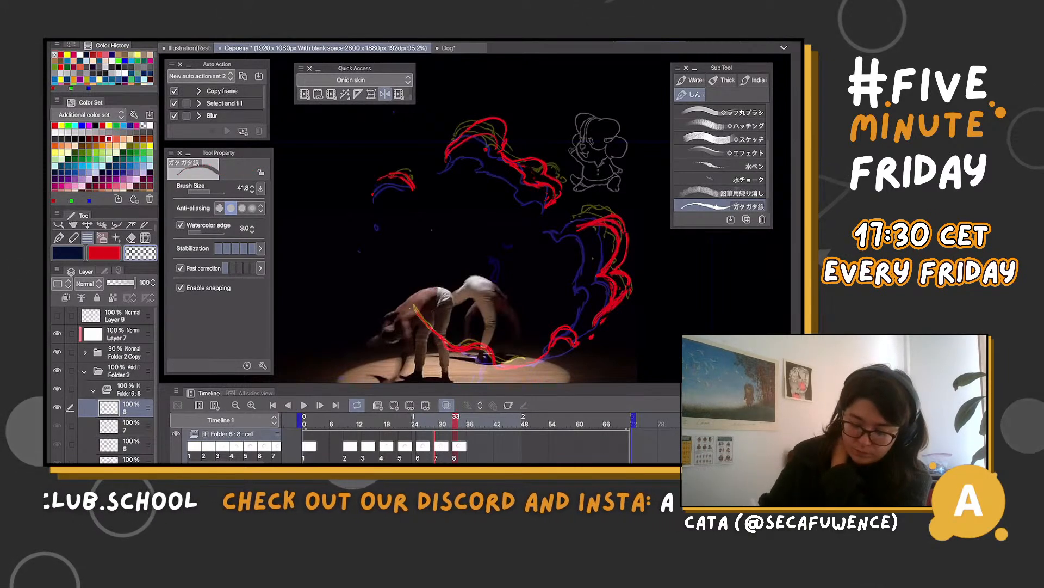
{"action": "key", "text": "c"}
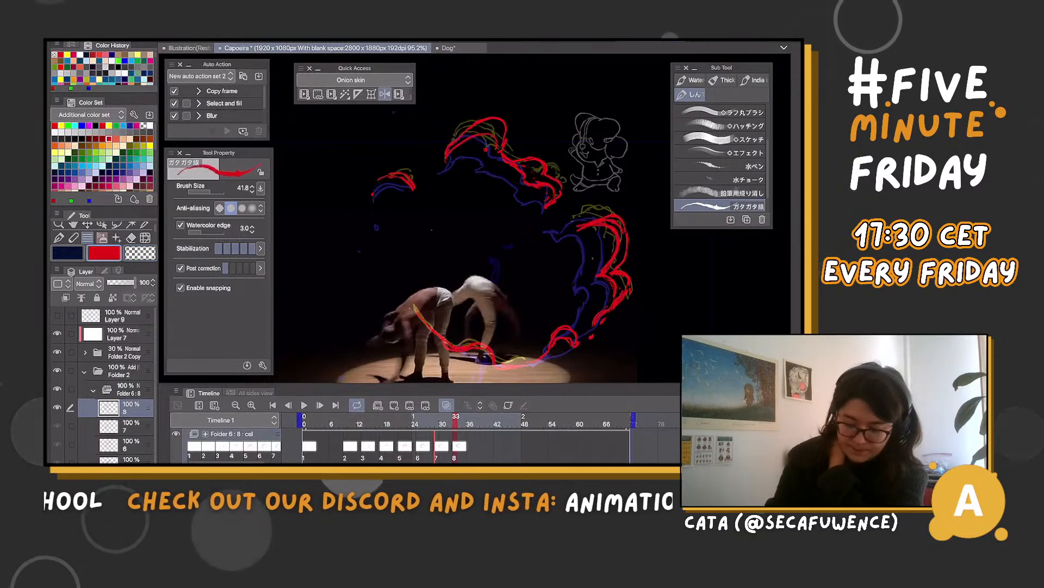
Create cel 9 at frame 37, draw the red curve from the raised foot to the floor, and add flame fragments around the ring, undoing unwanted strokes
{"action": "left_click", "coordinate": [474, 422]}
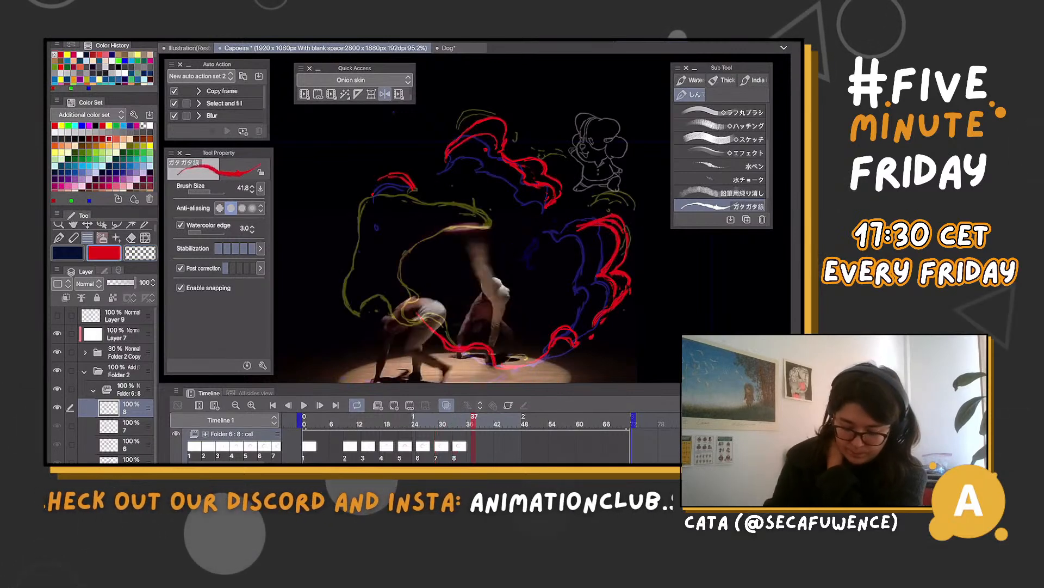
{"action": "left_click", "coordinate": [394, 404]}
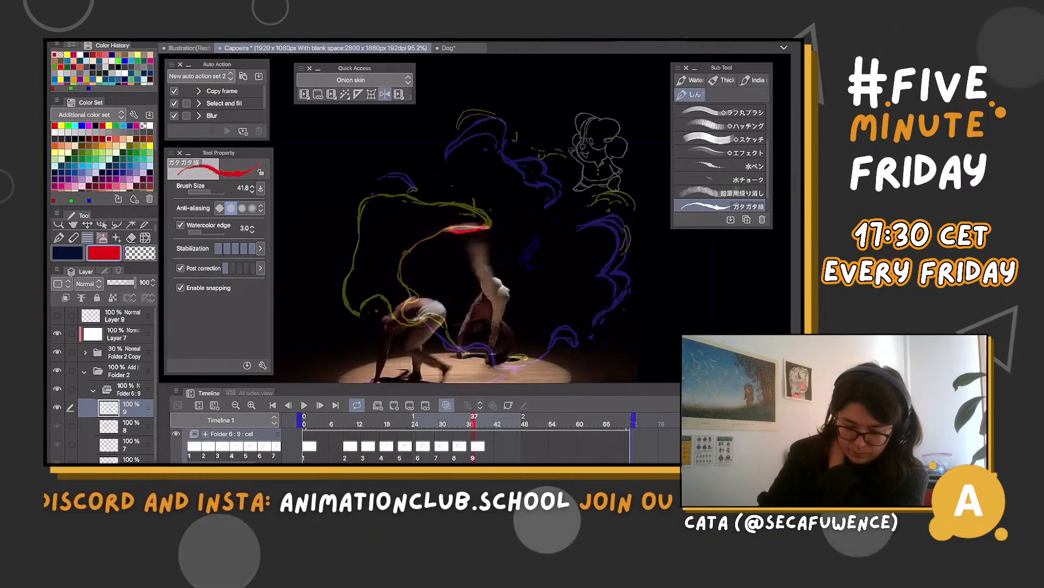
{"action": "mouse_move", "coordinate": [491, 227]}
{"action": "left_mouse_down"}
{"action": "mouse_move", "coordinate": [404, 239]}
{"action": "mouse_move", "coordinate": [414, 321]}
{"action": "mouse_move", "coordinate": [494, 346]}
{"action": "left_mouse_up"}
{"action": "mouse_move", "coordinate": [580, 331]}
{"action": "left_mouse_down"}
{"action": "mouse_move", "coordinate": [582, 342]}
{"action": "mouse_move", "coordinate": [569, 322]}
{"action": "mouse_move", "coordinate": [543, 349]}
{"action": "left_mouse_up"}
{"action": "mouse_move", "coordinate": [582, 224]}
{"action": "left_mouse_down"}
{"action": "mouse_move", "coordinate": [631, 225]}
{"action": "mouse_move", "coordinate": [628, 207]}
{"action": "left_mouse_up"}
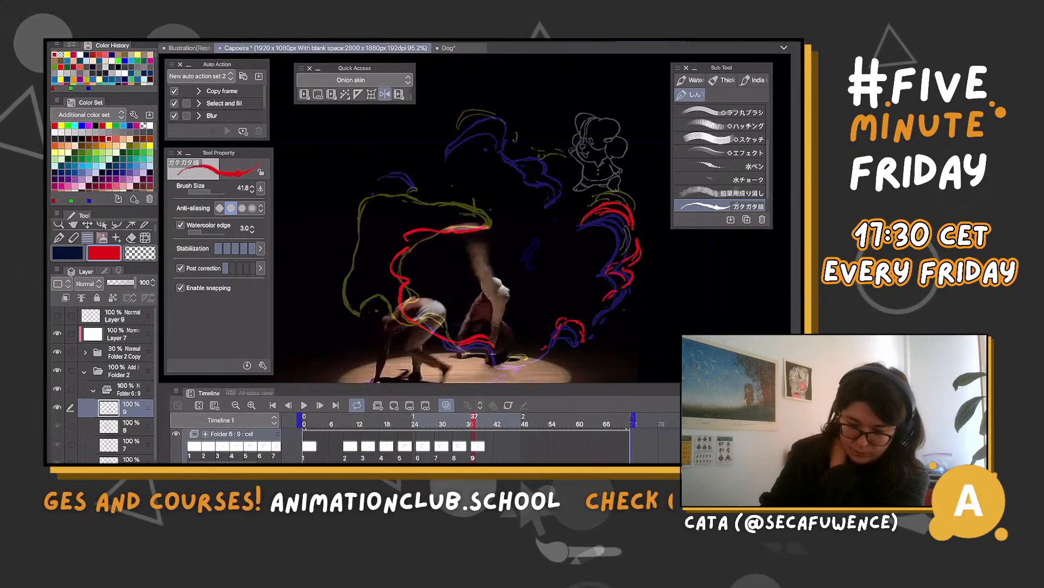
{"action": "mouse_move", "coordinate": [451, 136]}
{"action": "left_mouse_down"}
{"action": "mouse_move", "coordinate": [507, 121]}
{"action": "mouse_move", "coordinate": [494, 113]}
{"action": "mouse_move", "coordinate": [509, 117]}
{"action": "left_mouse_up"}
{"action": "key", "text": "ctrl+z"}
{"action": "key", "text": "ctrl+z"}
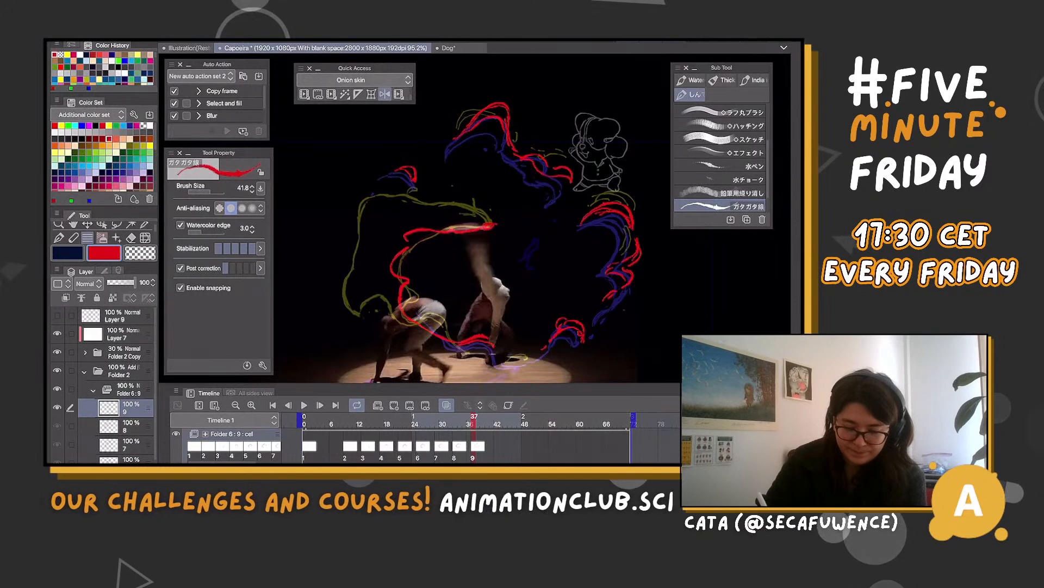
Create cel 10 at frame 41 and draw the large red wing outline over the yellow guide, tapering down to the extended foot
{"action": "left_click", "coordinate": [492, 424]}
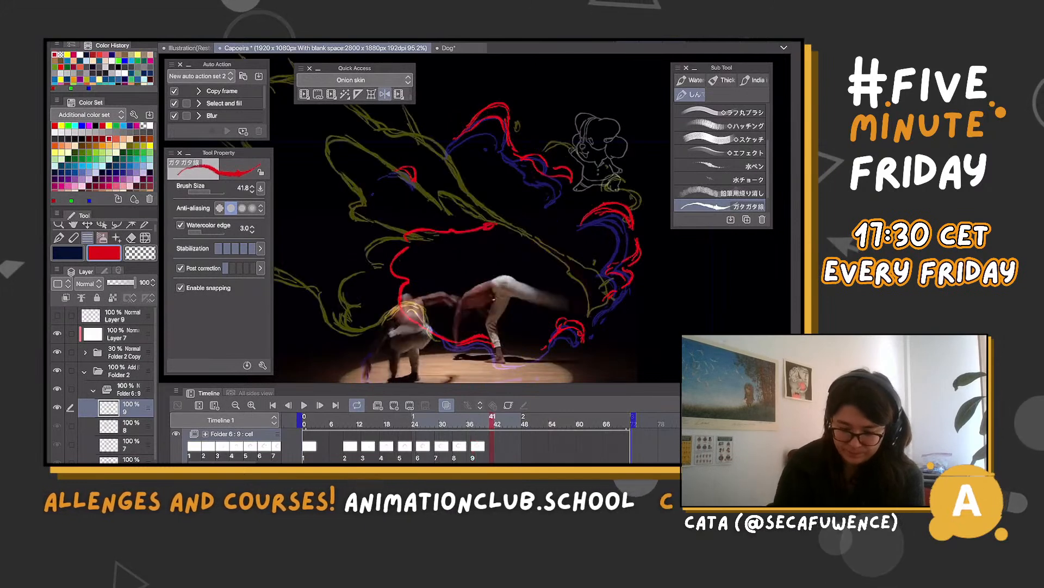
{"action": "left_click", "coordinate": [474, 424]}
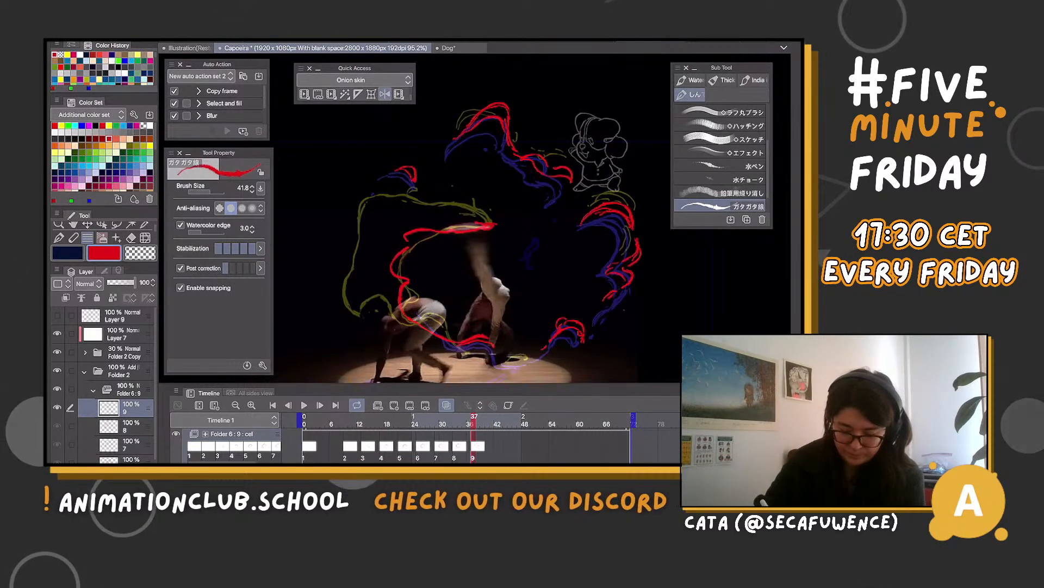
{"action": "left_click", "coordinate": [492, 424]}
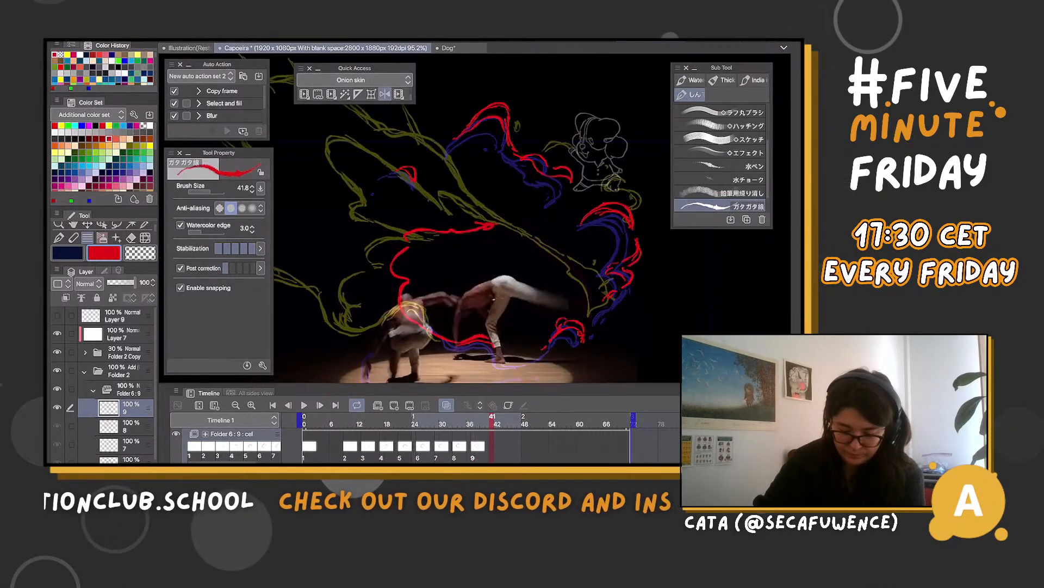
{"action": "left_click", "coordinate": [394, 405]}
{"action": "scroll", "coordinate": [567, 273], "scroll_direction": "down", "scroll_amount": 4}
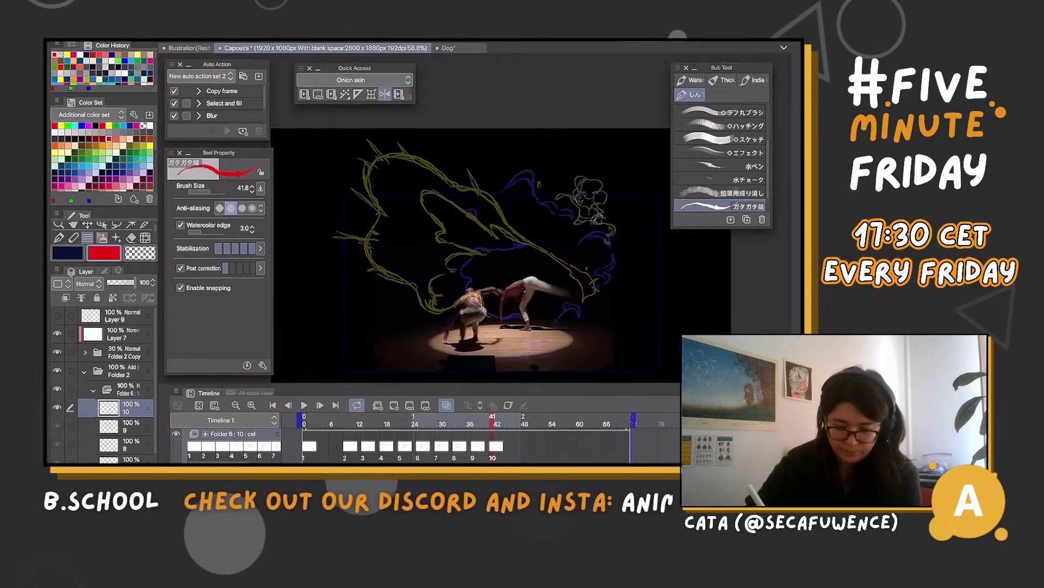
{"action": "mouse_move", "coordinate": [440, 238]}
{"action": "left_mouse_down"}
{"action": "mouse_move", "coordinate": [492, 235]}
{"action": "mouse_move", "coordinate": [461, 270]}
{"action": "left_mouse_up"}
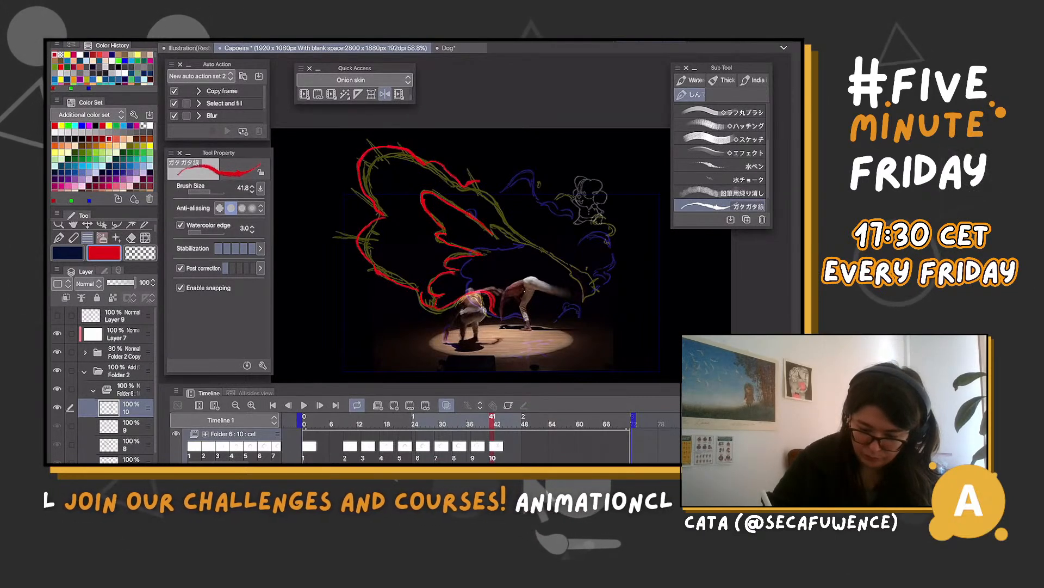
{"action": "left_click_drag", "start_coordinate": [489, 221], "coordinate": [498, 224]}
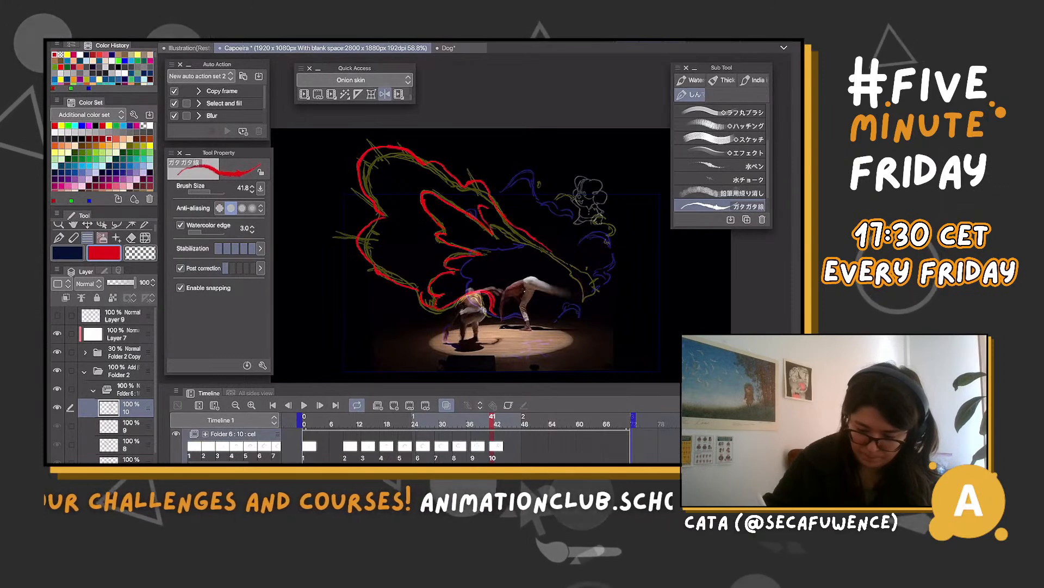
{"action": "scroll", "coordinate": [490, 234], "scroll_direction": "up", "scroll_amount": 2}
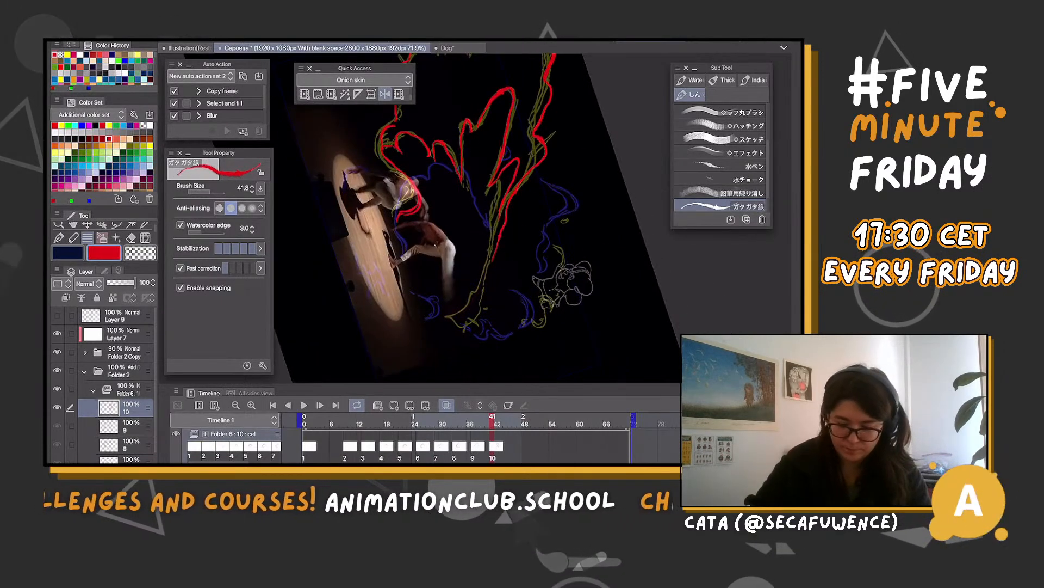
{"action": "mouse_move", "coordinate": [494, 253]}
{"action": "left_mouse_down"}
{"action": "mouse_move", "coordinate": [482, 289]}
{"action": "mouse_move", "coordinate": [446, 321]}
{"action": "left_mouse_up"}
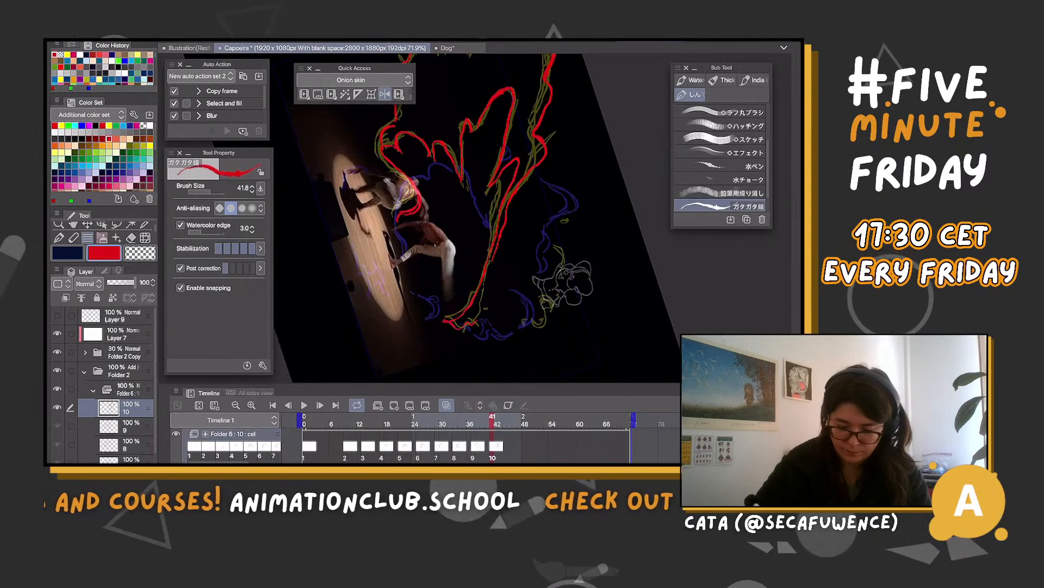
Return to cel 9 at frame 37 and collapse the Folder 6 animation folder in the layer list
{"action": "scroll", "coordinate": [478, 261], "scroll_direction": "down", "scroll_amount": 5}
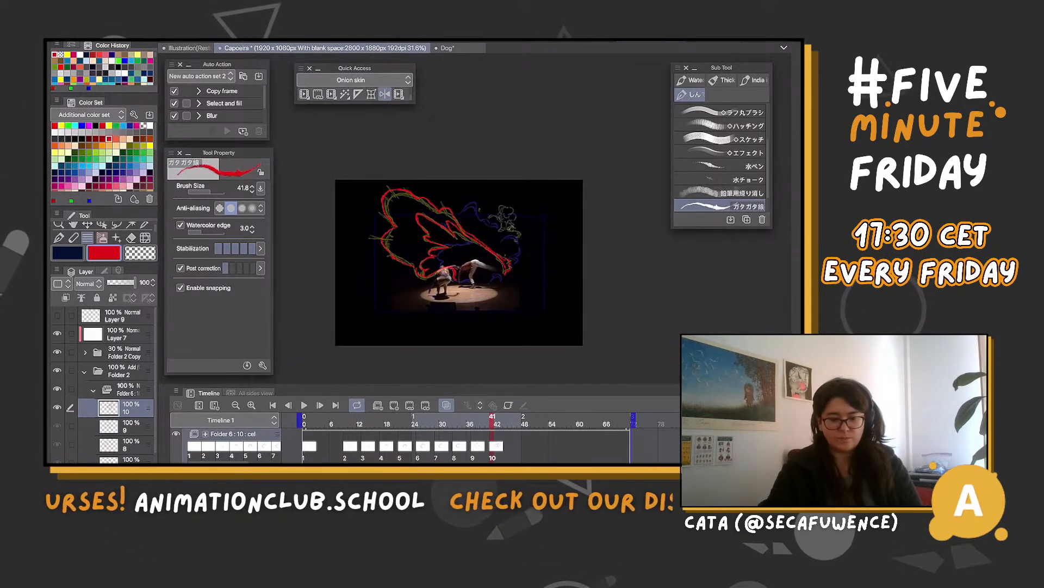
{"action": "scroll", "coordinate": [445, 265], "scroll_direction": "up", "scroll_amount": 2}
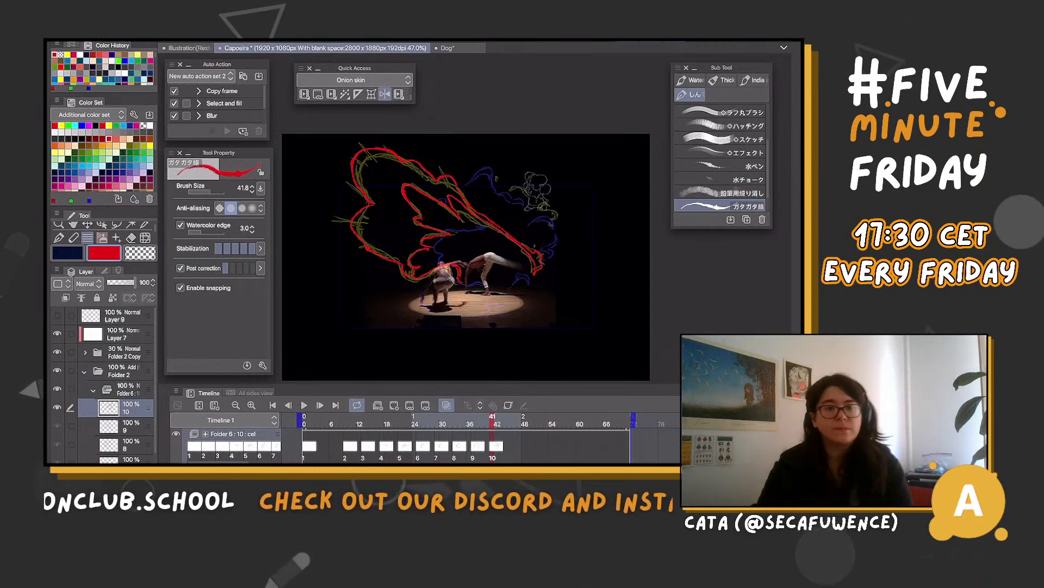
{"action": "scroll", "coordinate": [438, 247], "scroll_direction": "up", "scroll_amount": 2}
{"action": "scroll", "coordinate": [457, 244], "scroll_direction": "down", "scroll_amount": 1}
{"action": "key", "text": "Left"}
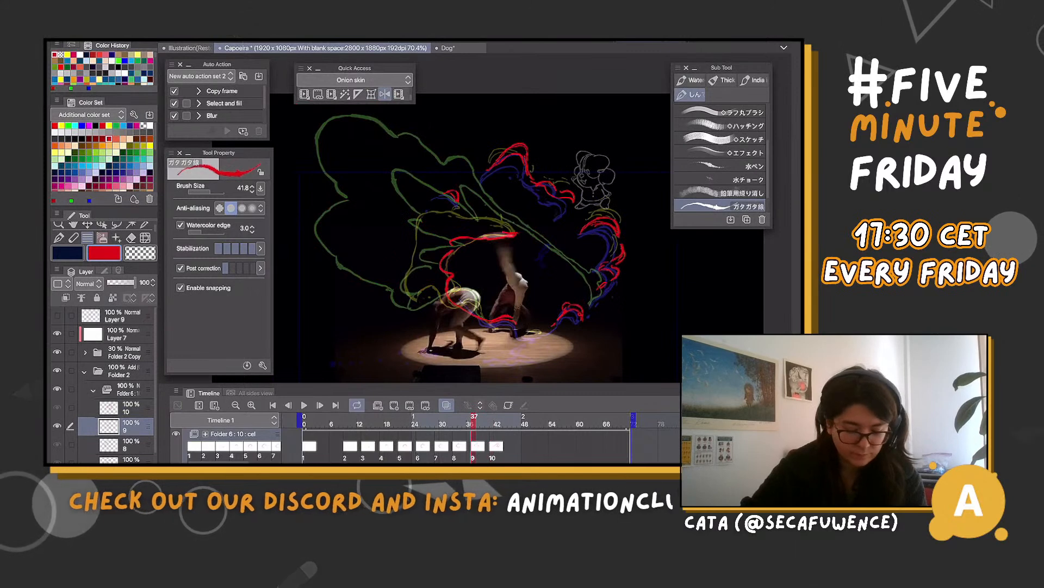
{"action": "left_click", "coordinate": [93, 390]}
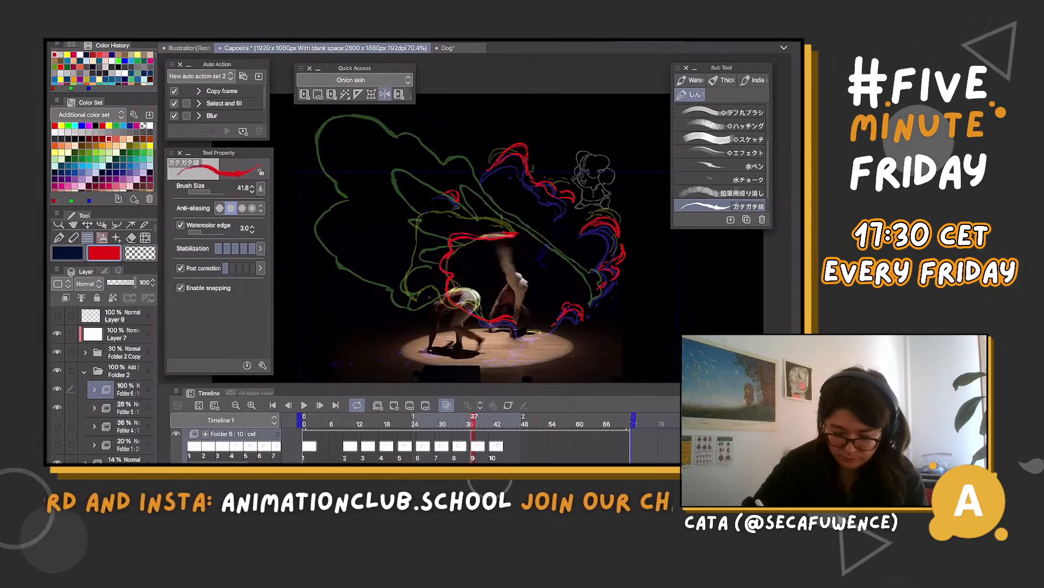
Draw the outer red wing curve around the inner one on cel 9, from the raised foot to the crouching dancer, erasing stray bits
{"action": "key", "text": "c"}
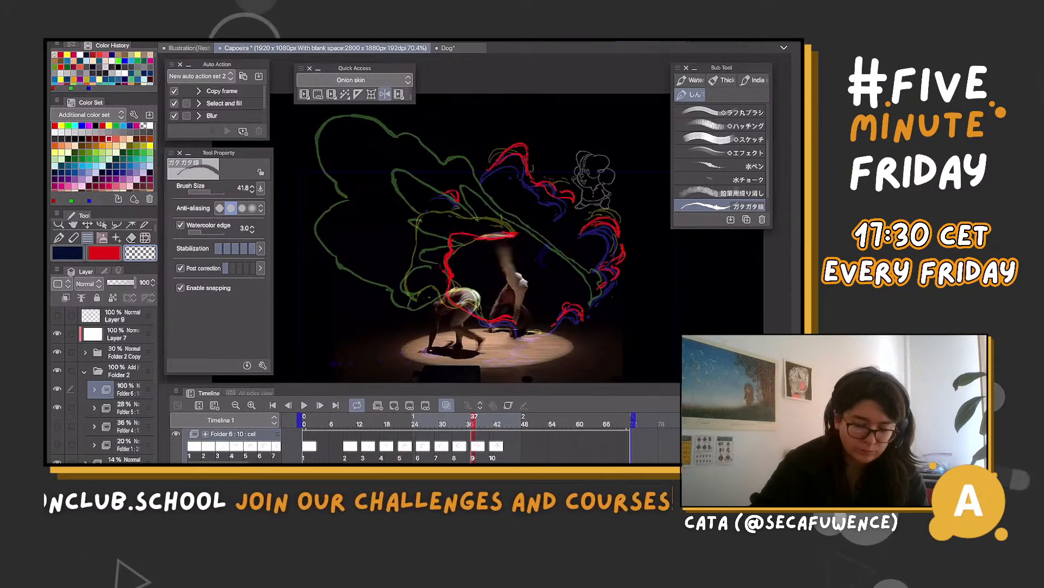
{"action": "key", "text": "c"}
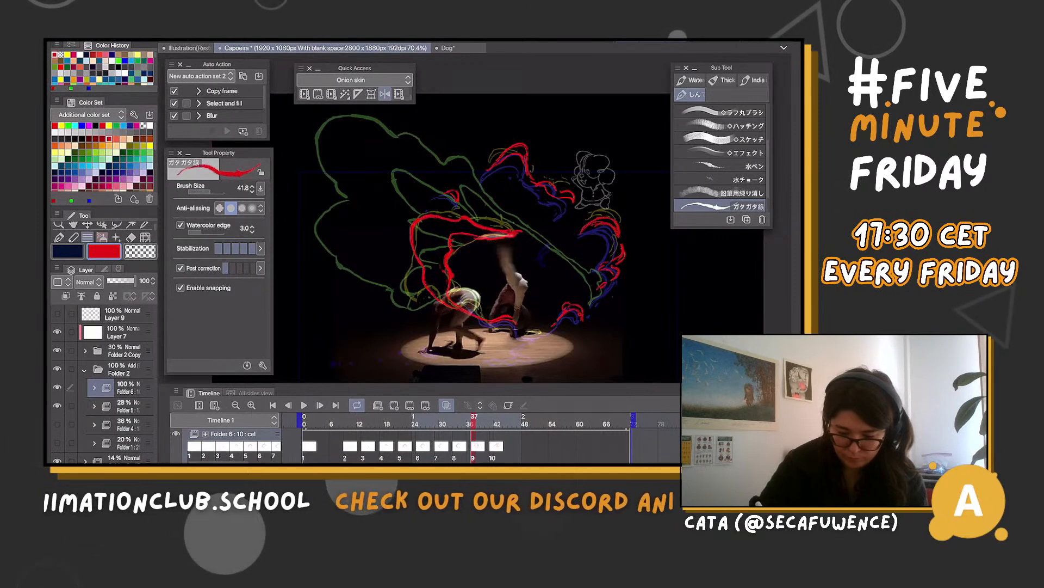
{"action": "key", "text": "c"}
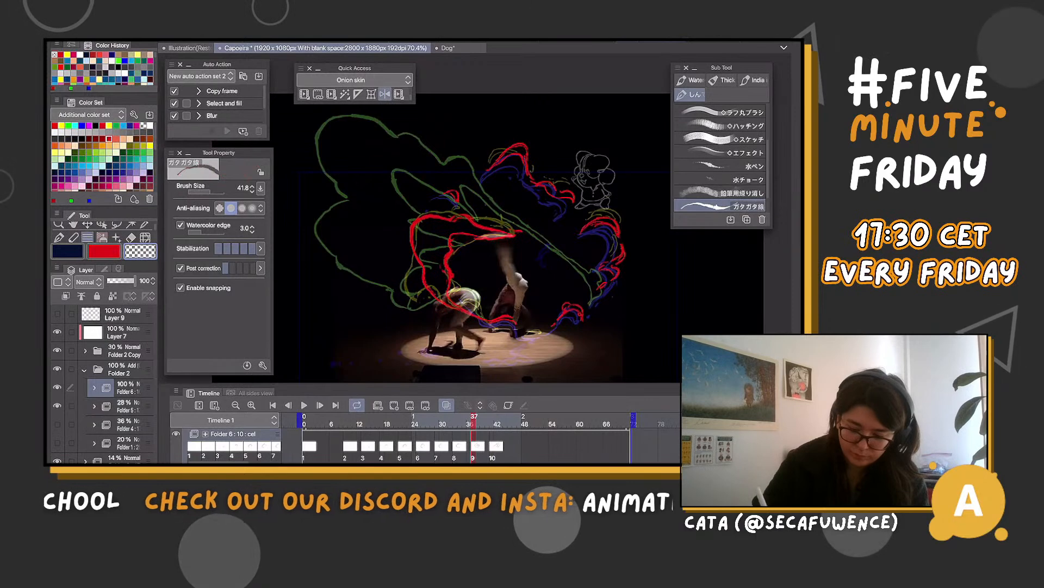
{"action": "key", "text": "c"}
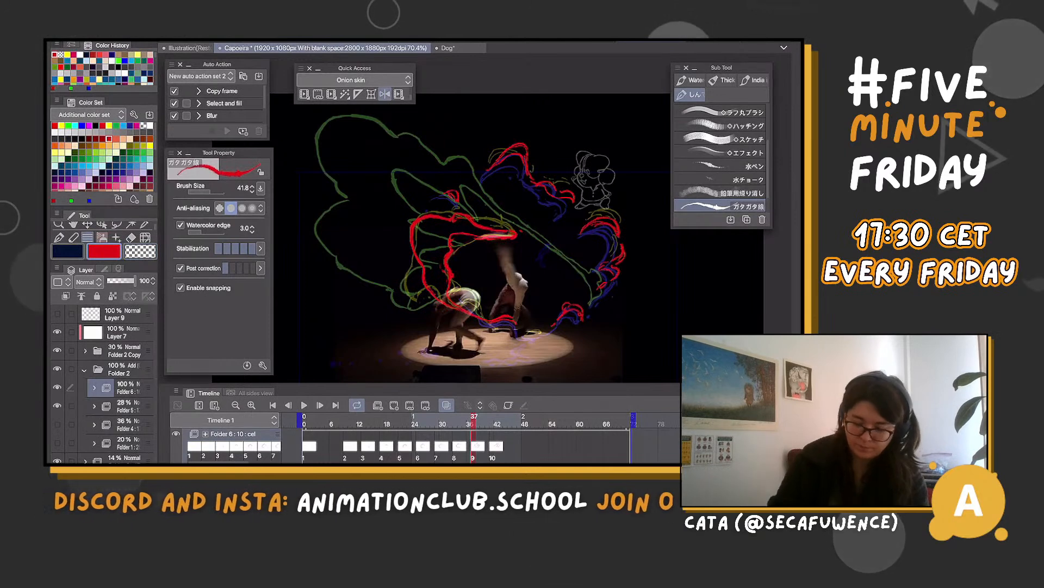
Go to cel 10 at frame 41 and draw small red flame fragments above and beside the wing
{"action": "key", "text": "period"}
{"action": "left_click_drag", "start_coordinate": [484, 140], "coordinate": [484, 162]}
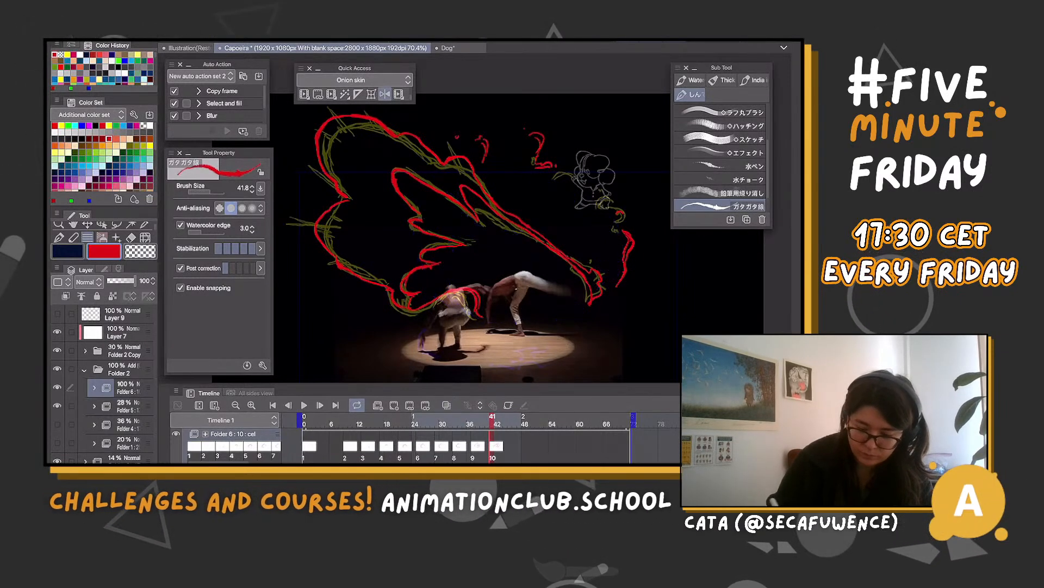
Hide the Folder 5 guide, then lasso the large red wing outline on cel 10 and delete it, keeping the fragments
{"action": "left_click", "coordinate": [57, 406]}
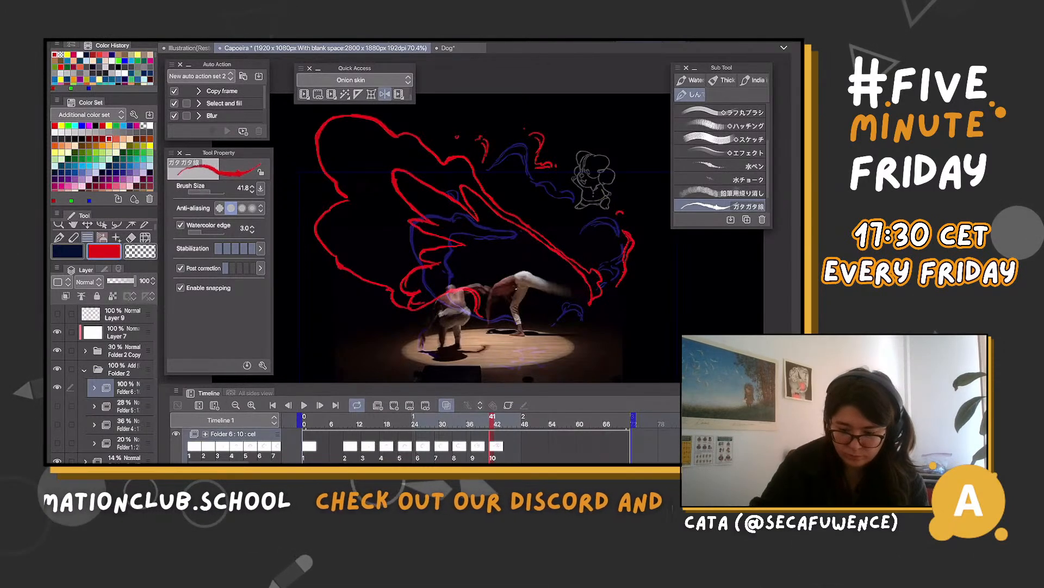
{"action": "key", "text": "m"}
{"action": "mouse_move", "coordinate": [608, 326]}
{"action": "left_mouse_down"}
{"action": "mouse_move", "coordinate": [538, 198]}
{"action": "mouse_move", "coordinate": [457, 135]}
{"action": "mouse_move", "coordinate": [327, 312]}
{"action": "mouse_move", "coordinate": [557, 362]}
{"action": "left_mouse_up"}
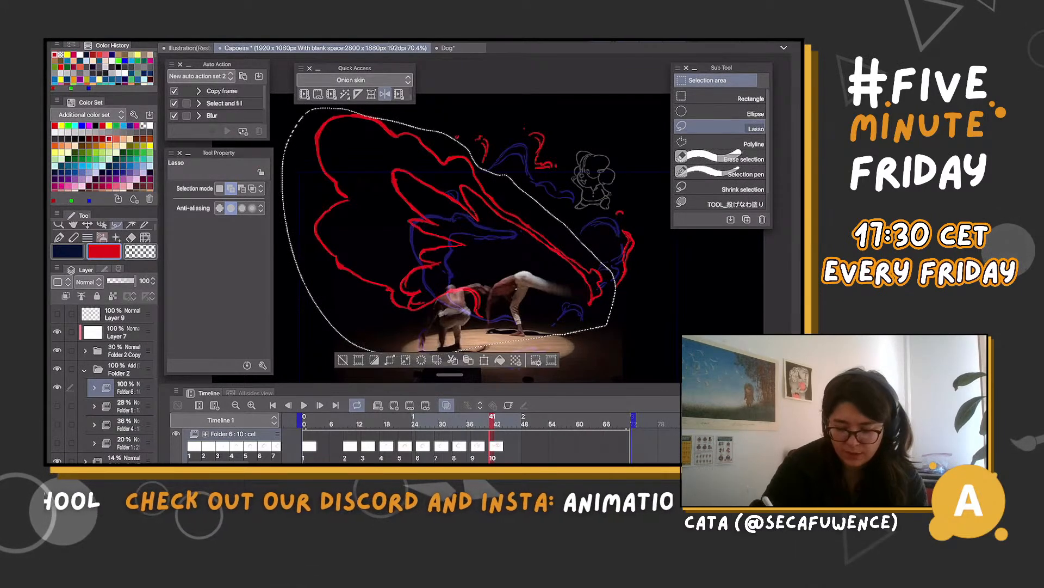
{"action": "key", "text": "Delete"}
{"action": "key", "text": "ctrl+d"}
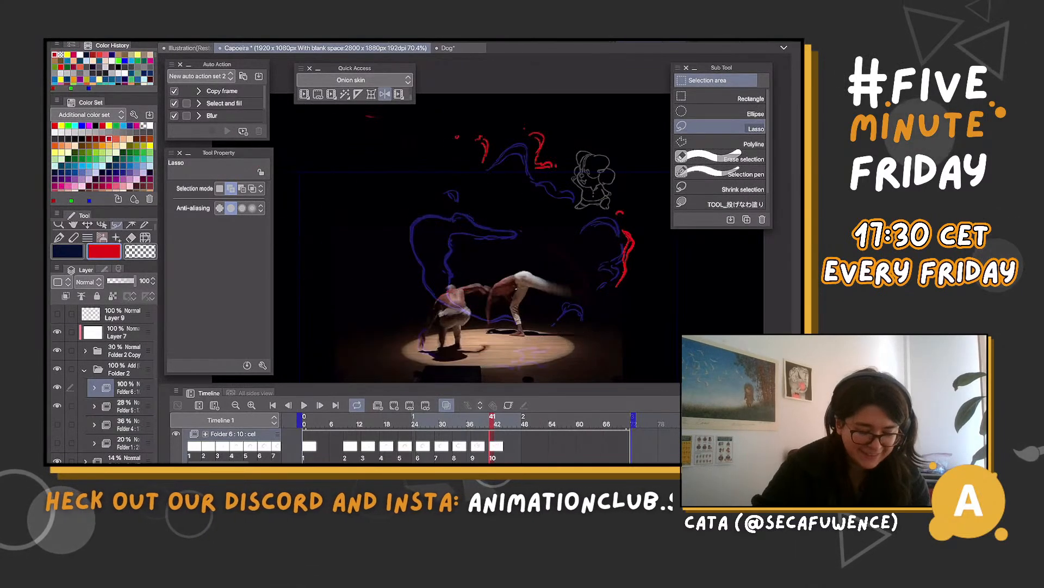
Show Folder 5 again, lower its opacity to 18%, and return to Folder 6 with the red brush
{"action": "left_click", "coordinate": [57, 406]}
{"action": "left_click", "coordinate": [128, 406]}
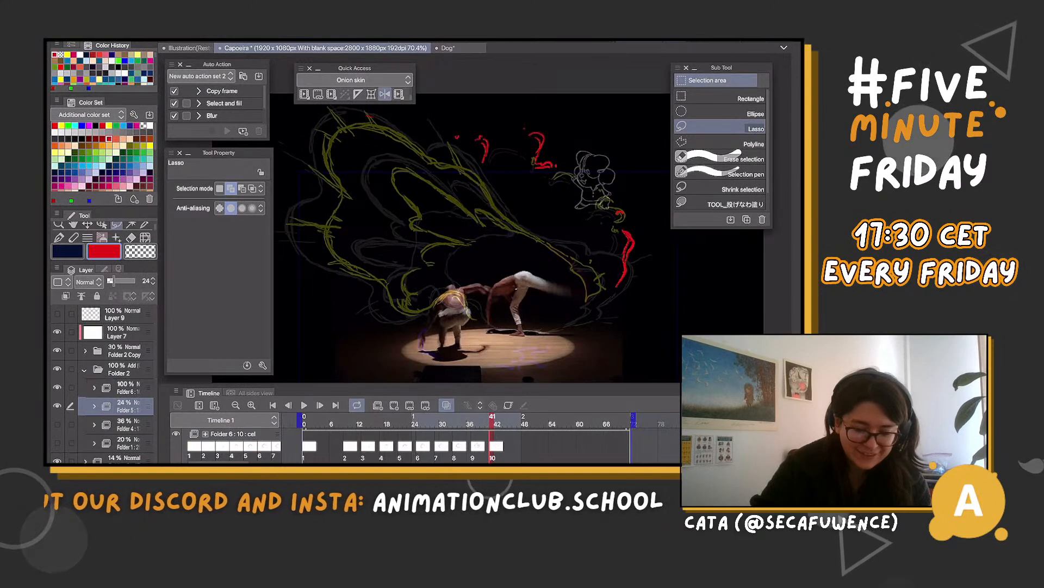
{"action": "left_click_drag", "start_coordinate": [113, 281], "coordinate": [112, 281]}
{"action": "left_click", "coordinate": [128, 387]}
{"action": "key", "text": "b"}
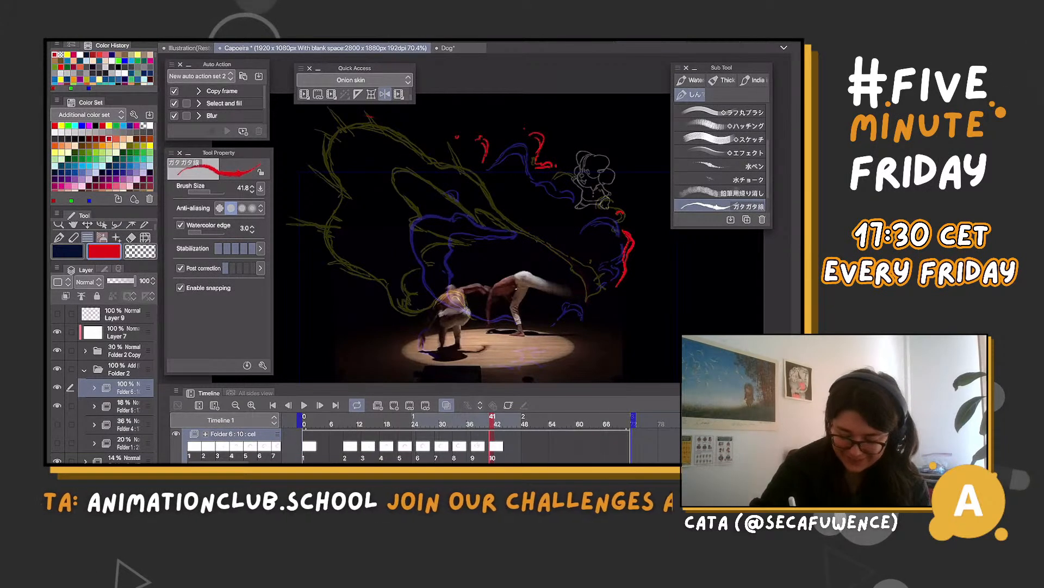
Redraw the inner red feather lobes of the wing on cel 10, from the long upper feather down to the crouching dancer
{"action": "left_click_drag", "start_coordinate": [401, 191], "coordinate": [447, 239]}
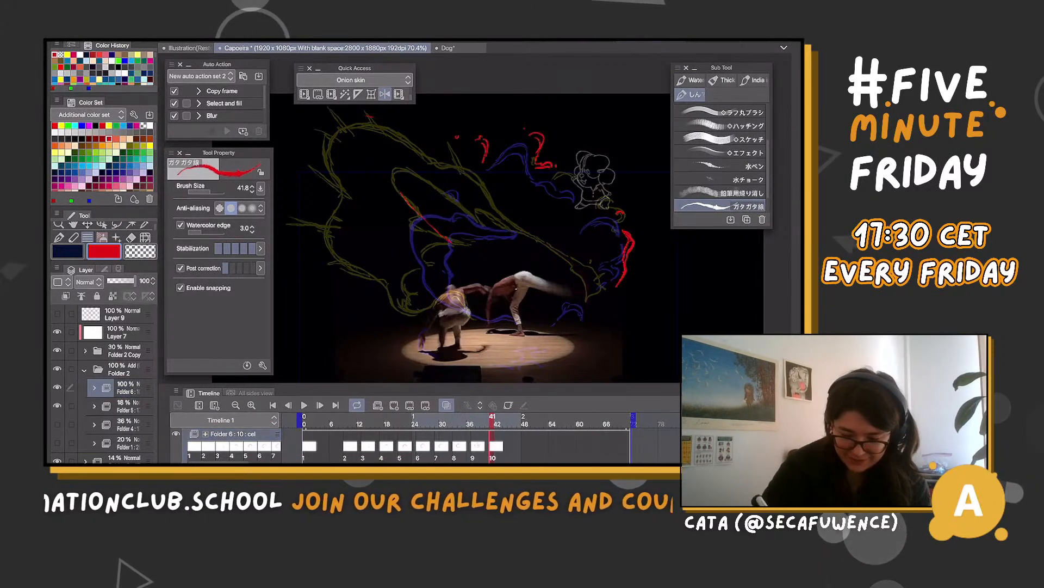
{"action": "mouse_move", "coordinate": [420, 170]}
{"action": "left_mouse_down"}
{"action": "mouse_move", "coordinate": [468, 224]}
{"action": "mouse_move", "coordinate": [424, 264]}
{"action": "left_mouse_up"}
{"action": "left_click_drag", "start_coordinate": [451, 199], "coordinate": [474, 224]}
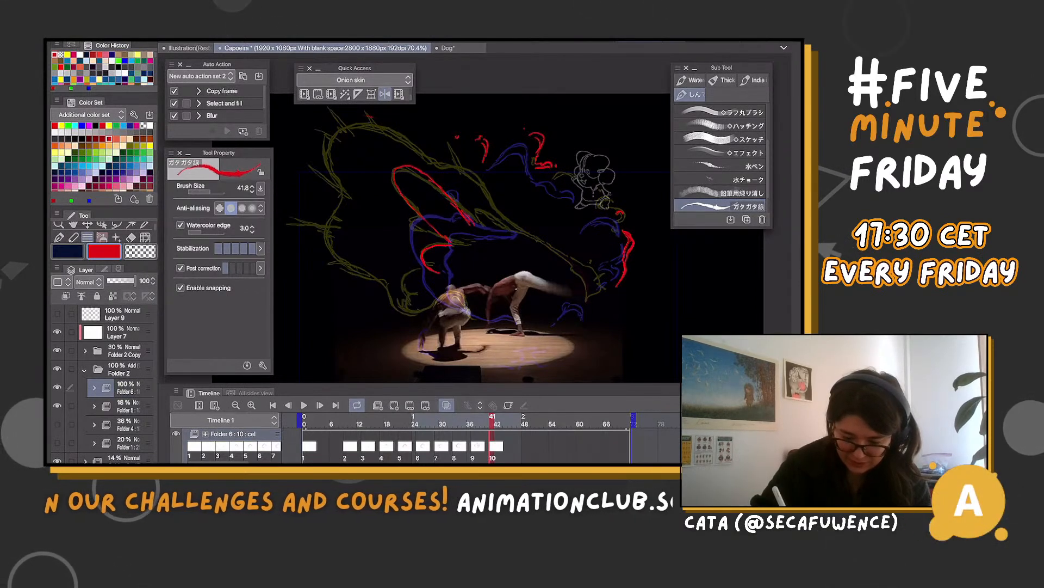
{"action": "left_click_drag", "start_coordinate": [425, 261], "coordinate": [438, 311]}
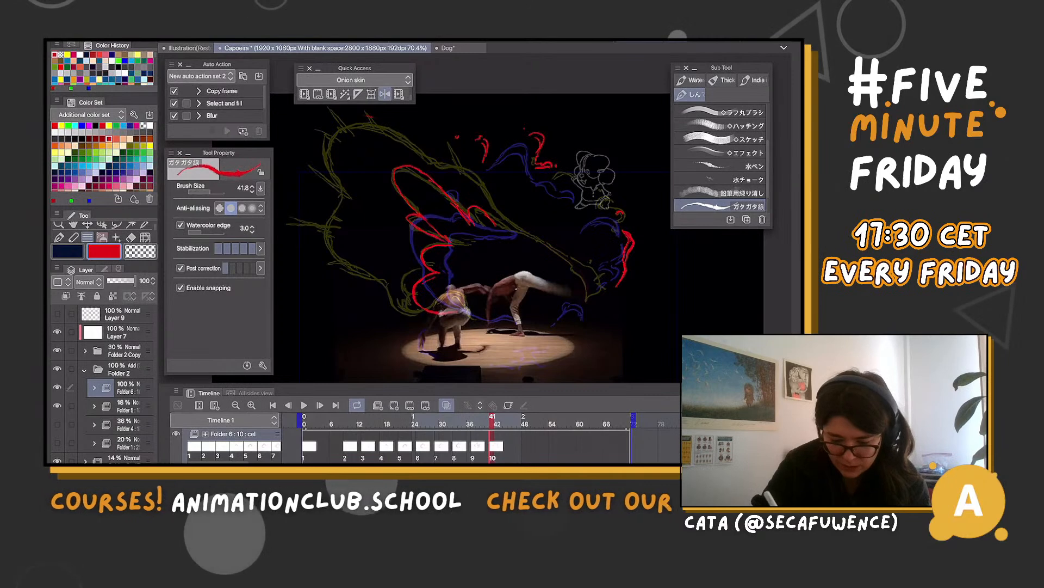
{"action": "key", "text": "m"}
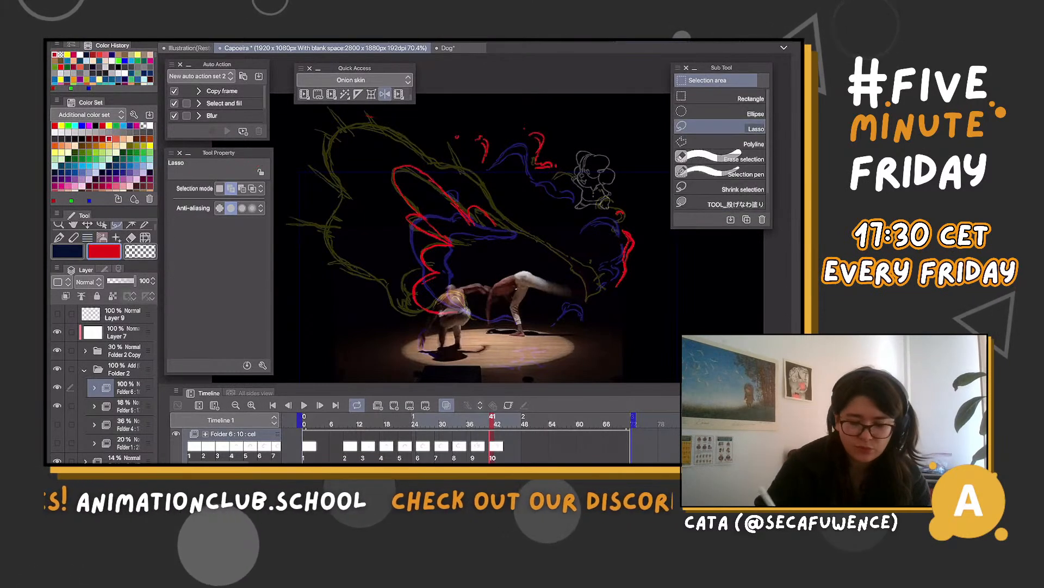
{"action": "left_click_drag", "start_coordinate": [460, 242], "coordinate": [423, 221]}
{"action": "key", "text": "ctrl+d"}
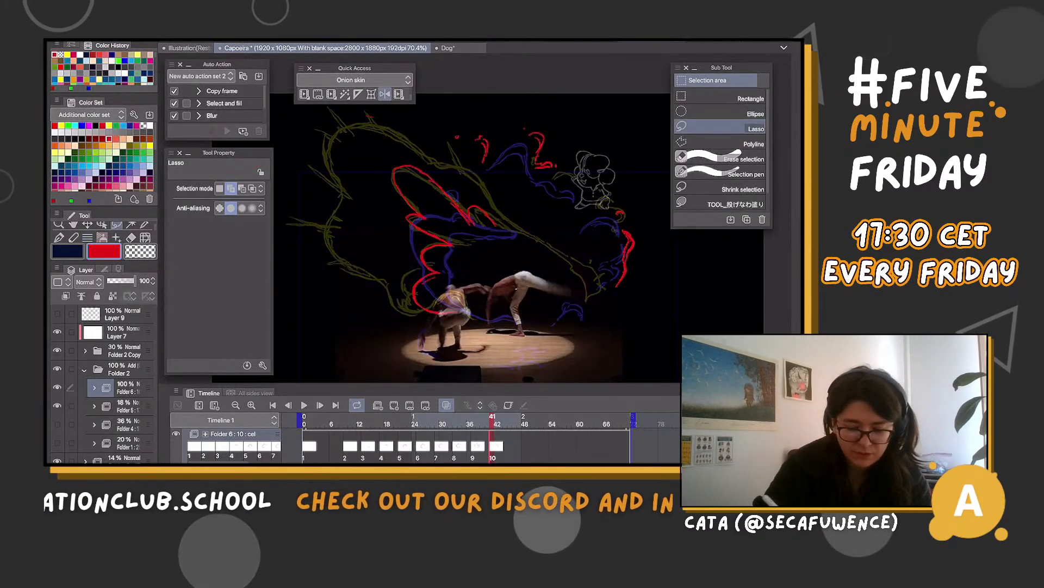
Draw the outer red wing contour on cel 10 over the yellow guide, from the crouching dancer around to the extended foot
{"action": "key", "text": "b"}
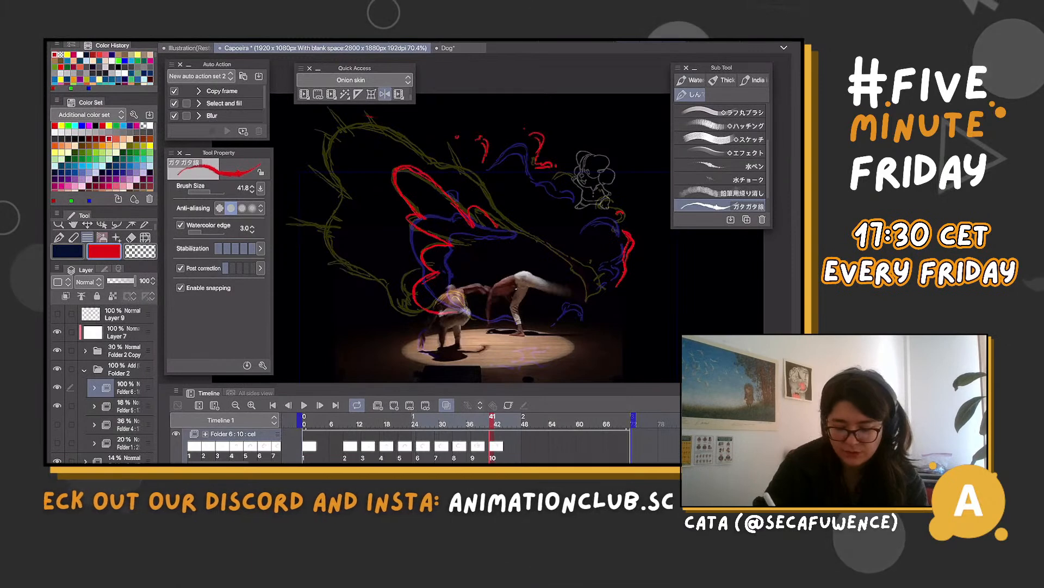
{"action": "left_click_drag", "start_coordinate": [388, 294], "coordinate": [456, 312]}
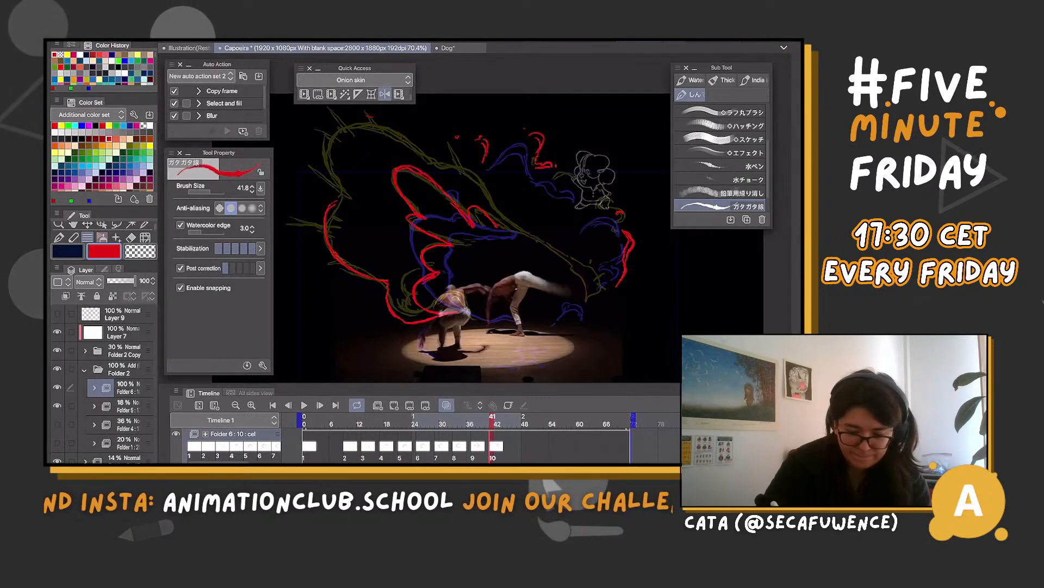
{"action": "scroll", "coordinate": [462, 234], "scroll_direction": "down", "scroll_amount": 1}
{"action": "left_click_drag", "start_coordinate": [339, 180], "coordinate": [359, 236]}
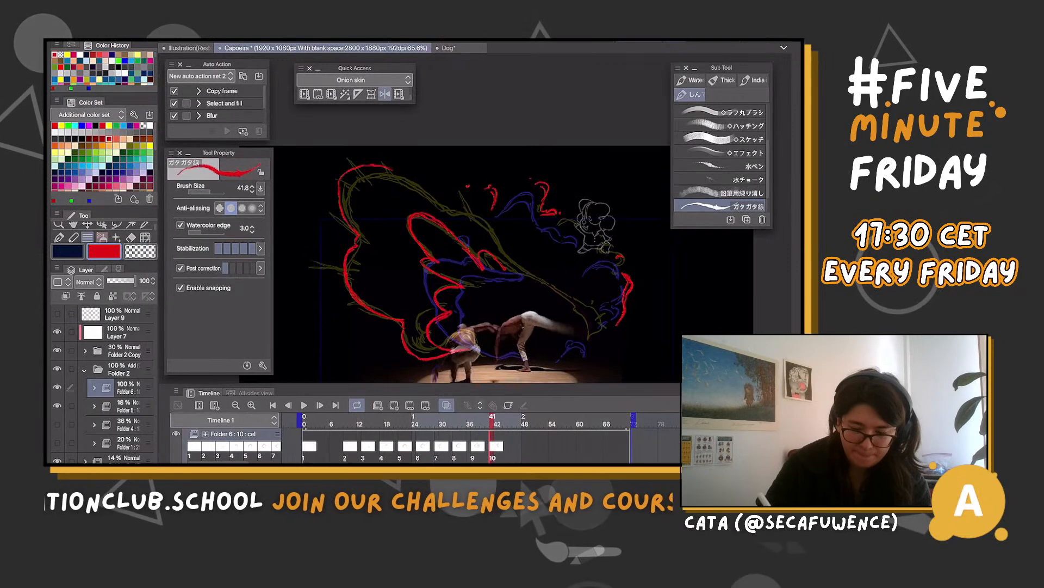
{"action": "left_click_drag", "start_coordinate": [340, 184], "coordinate": [467, 238]}
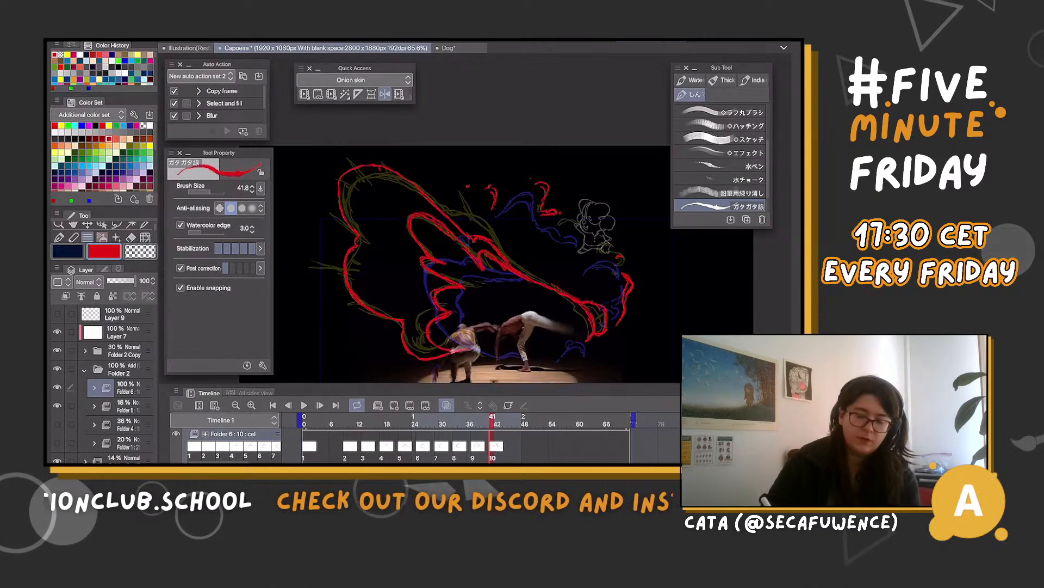
Create cel 11 at frame 45 and draw the double red curve bending down to the standing dancer's foot
{"action": "key", "text": "ctrl+minus"}
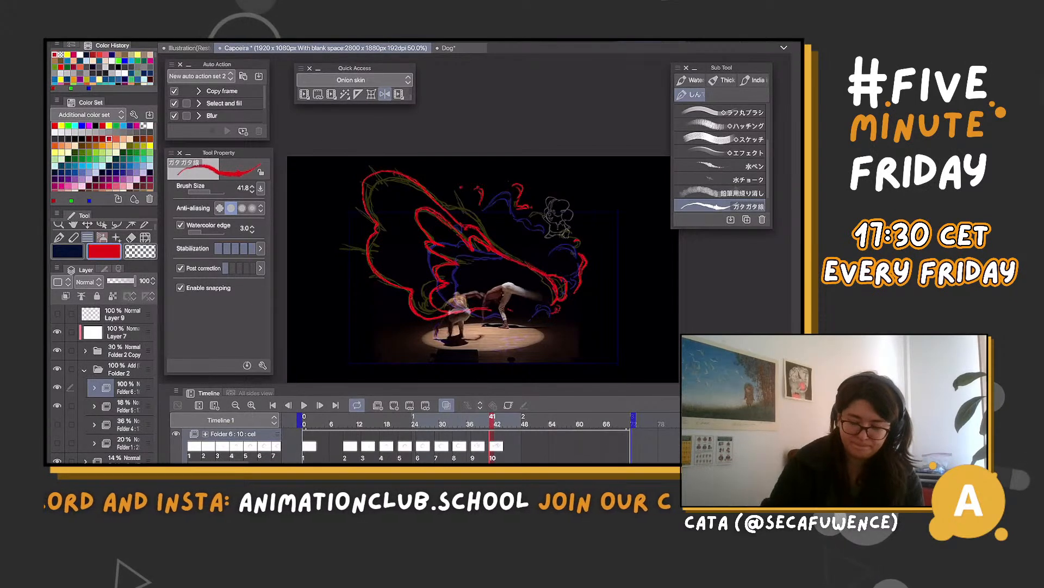
{"action": "left_click", "coordinate": [510, 424]}
{"action": "left_click", "coordinate": [394, 404]}
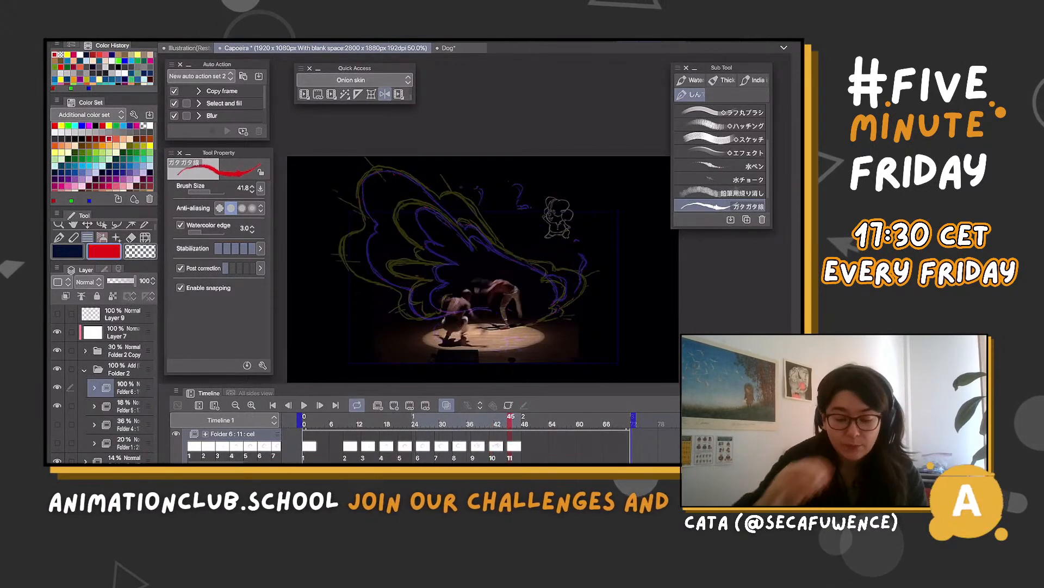
{"action": "scroll", "coordinate": [564, 235], "scroll_direction": "up", "scroll_amount": 1}
{"action": "scroll", "coordinate": [564, 217], "scroll_direction": "up", "scroll_amount": 1}
{"action": "mouse_move", "coordinate": [510, 420]}
{"action": "left_mouse_down"}
{"action": "mouse_move", "coordinate": [455, 420]}
{"action": "mouse_move", "coordinate": [510, 420]}
{"action": "left_mouse_up"}
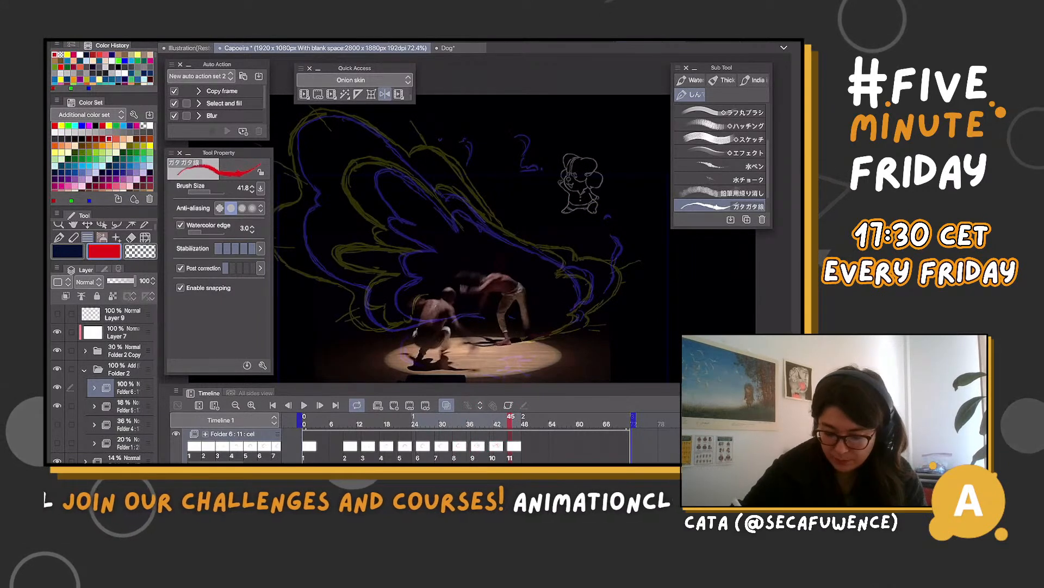
{"action": "left_click_drag", "start_coordinate": [551, 258], "coordinate": [580, 297]}
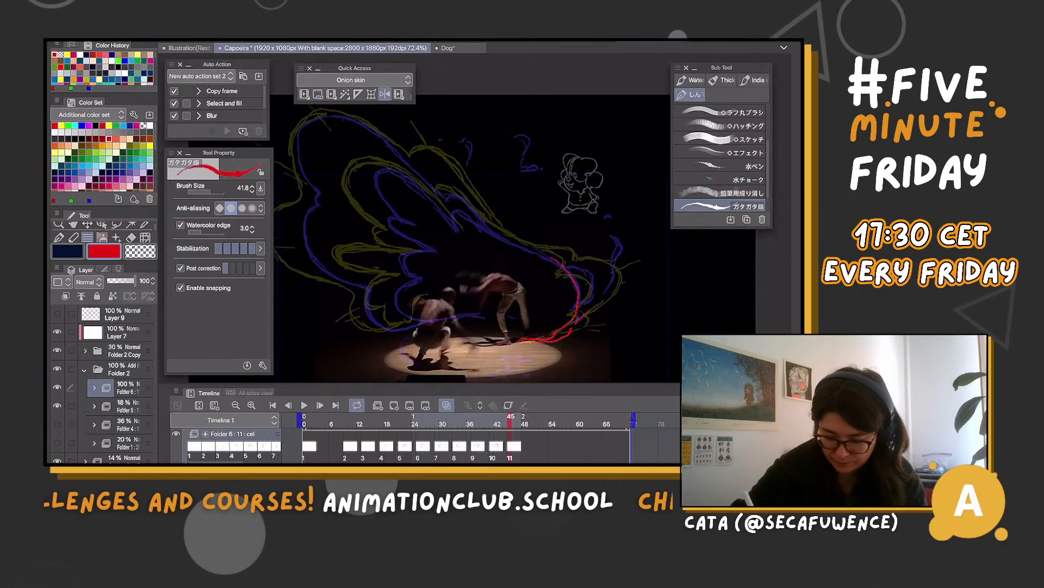
{"action": "left_click_drag", "start_coordinate": [543, 253], "coordinate": [606, 280]}
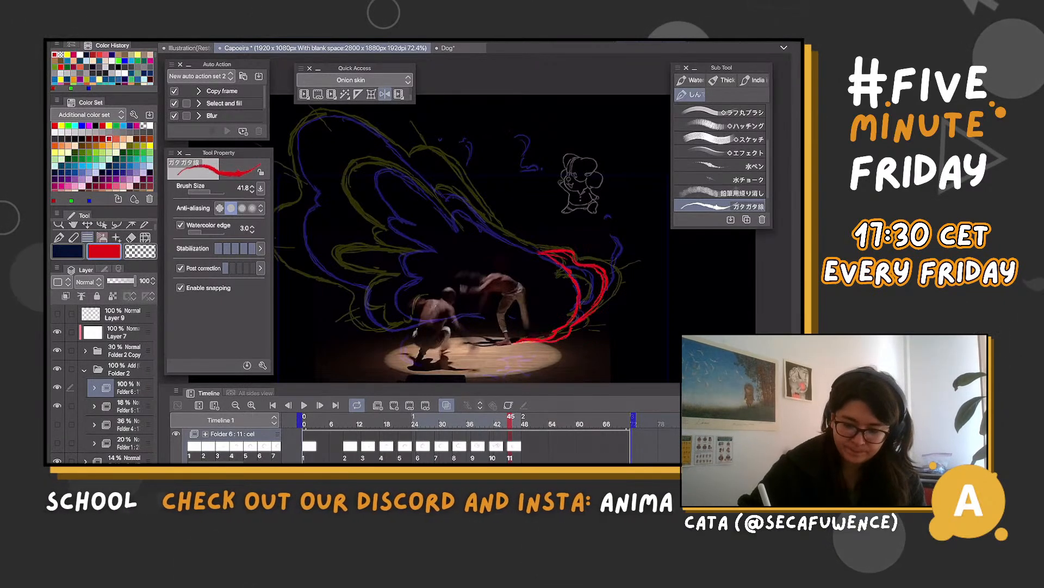
Draw the upper edge, inner feather lobes and outer contour of the large red wing on cel 11
{"action": "left_click_drag", "start_coordinate": [536, 250], "coordinate": [439, 191]}
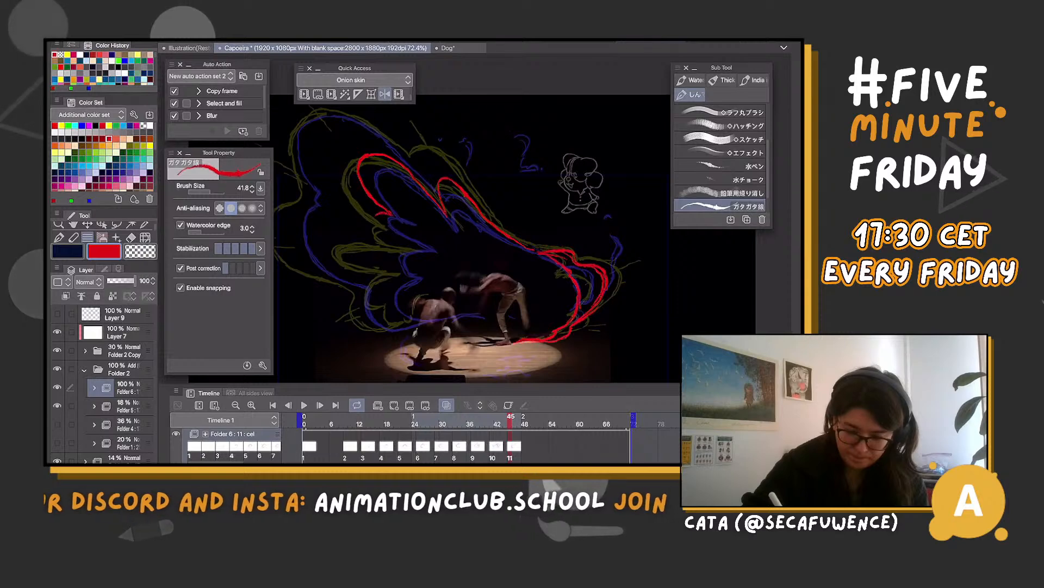
{"action": "mouse_move", "coordinate": [429, 250]}
{"action": "left_mouse_down"}
{"action": "mouse_move", "coordinate": [369, 258]}
{"action": "mouse_move", "coordinate": [398, 276]}
{"action": "mouse_move", "coordinate": [370, 305]}
{"action": "mouse_move", "coordinate": [393, 330]}
{"action": "mouse_move", "coordinate": [470, 306]}
{"action": "left_mouse_up"}
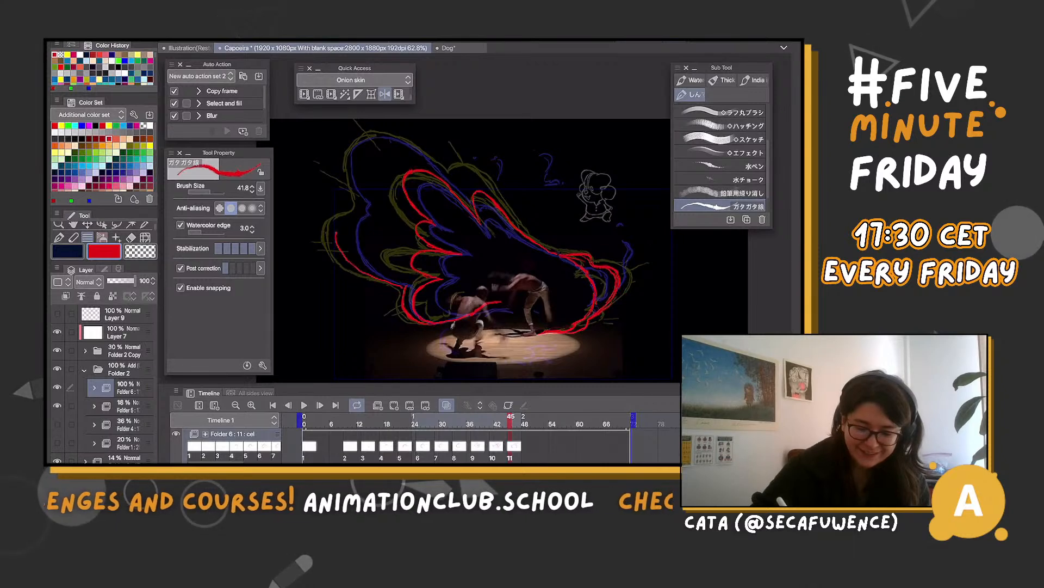
{"action": "left_click_drag", "start_coordinate": [364, 204], "coordinate": [358, 214]}
{"action": "left_click_drag", "start_coordinate": [358, 133], "coordinate": [343, 166]}
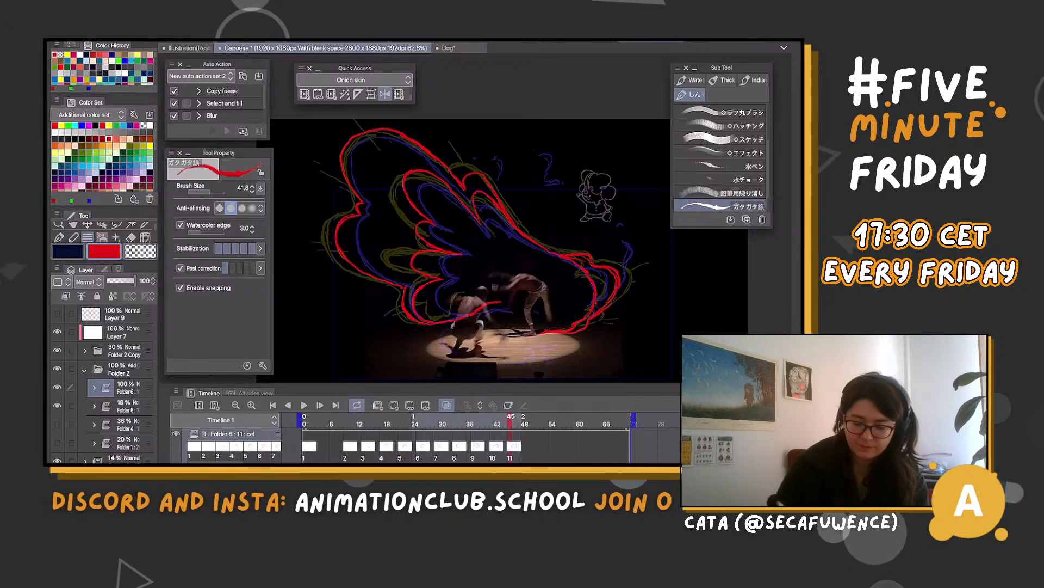
Add small red fragments above and beside the wing on cel 11
{"action": "mouse_move", "coordinate": [511, 420]}
{"action": "left_mouse_down"}
{"action": "mouse_move", "coordinate": [473, 420]}
{"action": "mouse_move", "coordinate": [525, 419]}
{"action": "mouse_move", "coordinate": [516, 419]}
{"action": "left_mouse_up"}
{"action": "left_click_drag", "start_coordinate": [553, 152], "coordinate": [559, 163]}
{"action": "left_click", "coordinate": [564, 178]}
{"action": "left_click", "coordinate": [509, 148]}
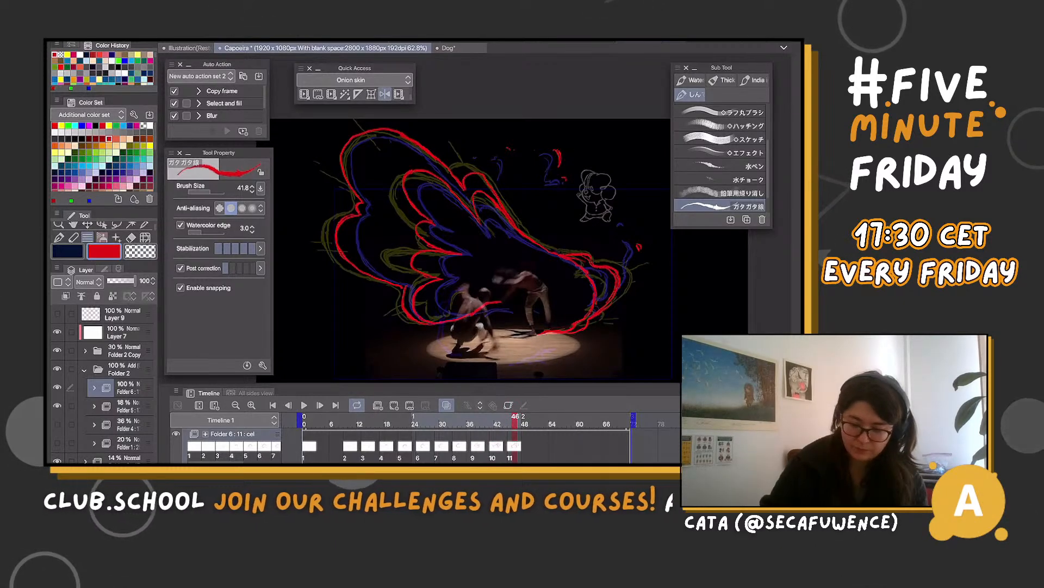
Create cel 12 at frame 49 and draw the red outer contour of the wing slightly outside the previous cel's outline
{"action": "left_click", "coordinate": [534, 419]}
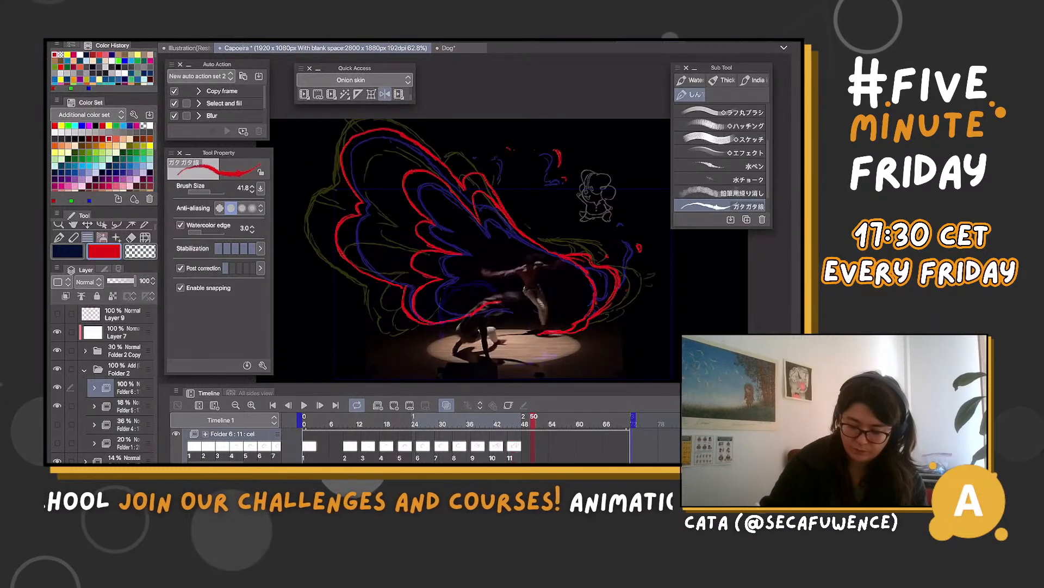
{"action": "key", "text": "Left"}
{"action": "mouse_move", "coordinate": [433, 149]}
{"action": "left_mouse_down"}
{"action": "mouse_move", "coordinate": [456, 174]}
{"action": "mouse_move", "coordinate": [356, 127]}
{"action": "mouse_move", "coordinate": [336, 172]}
{"action": "mouse_move", "coordinate": [330, 234]}
{"action": "mouse_move", "coordinate": [397, 318]}
{"action": "mouse_move", "coordinate": [440, 331]}
{"action": "left_mouse_up"}
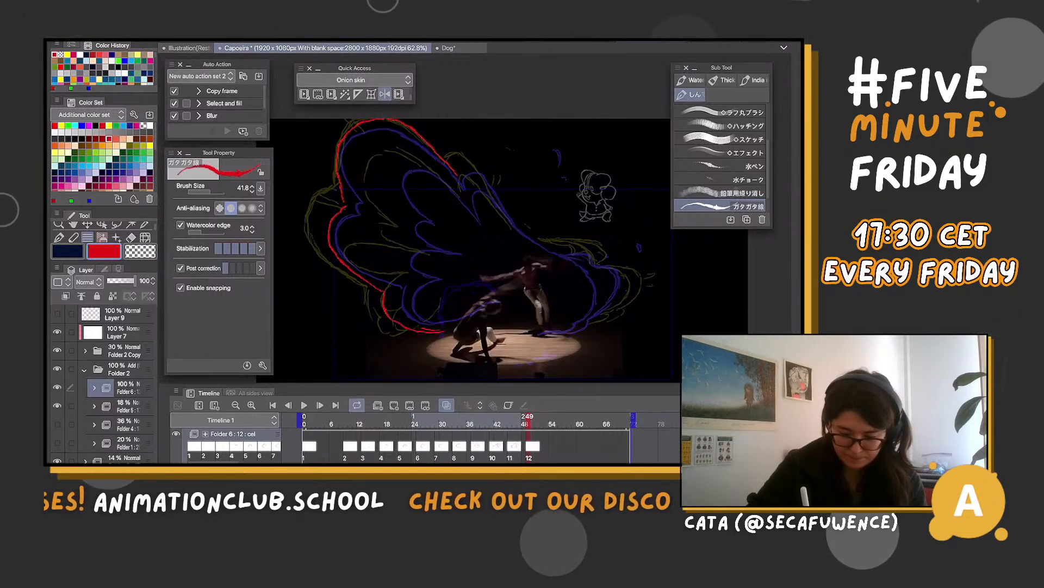
Draw the inner red feather lobes and the curved tail down to the foot on cel 12
{"action": "mouse_move", "coordinate": [400, 302]}
{"action": "left_mouse_down"}
{"action": "mouse_move", "coordinate": [425, 282]}
{"action": "mouse_move", "coordinate": [390, 265]}
{"action": "mouse_move", "coordinate": [399, 246]}
{"action": "mouse_move", "coordinate": [432, 247]}
{"action": "left_mouse_up"}
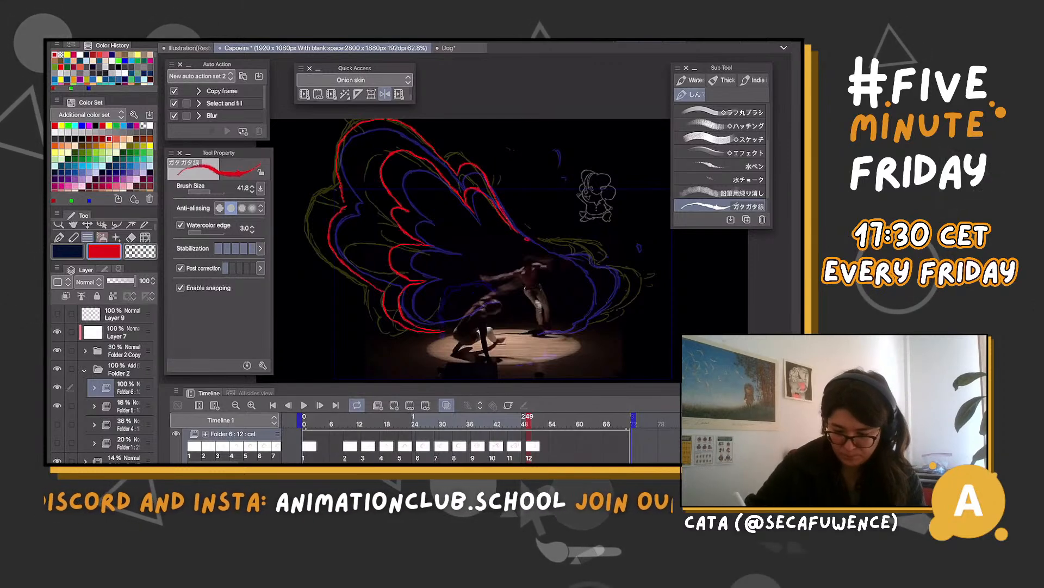
{"action": "left_click_drag", "start_coordinate": [562, 249], "coordinate": [636, 267]}
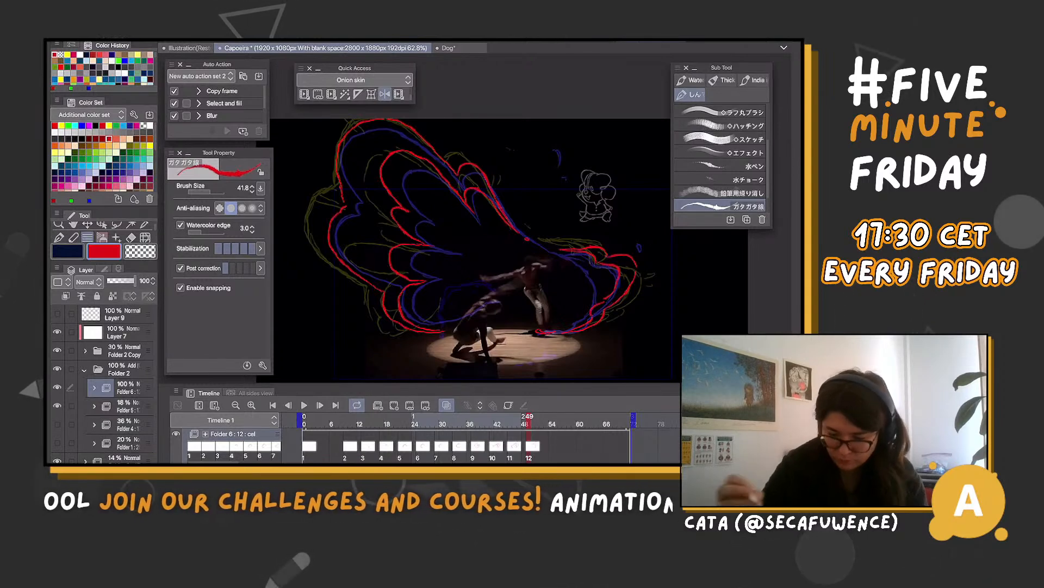
Step back and forth through frames 45 to 53 to compare the red wing on cels 11 and 12 with the guide
{"action": "key", "text": "Right"}
{"action": "key", "text": "Right"}
{"action": "key", "text": "Right"}
{"action": "key", "text": "Right"}
{"action": "key", "text": "Right"}
{"action": "key", "text": "Right"}
{"action": "key", "text": "Right"}
{"action": "key", "text": "Right"}
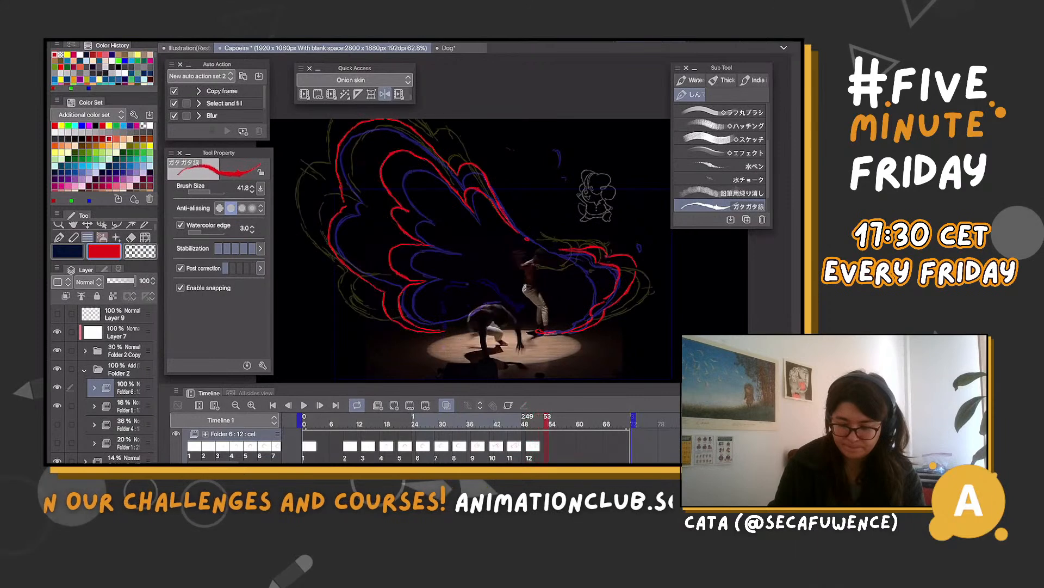
{"action": "key", "text": "Left"}
{"action": "key", "text": "Left"}
{"action": "key", "text": "Left"}
{"action": "key", "text": "Left"}
{"action": "key", "text": "Left"}
{"action": "key", "text": "Left"}
{"action": "key", "text": "Left"}
{"action": "key", "text": "Left"}
{"action": "key", "text": "Left"}
{"action": "key", "text": "Left"}
{"action": "key", "text": "Left"}
{"action": "key", "text": "Left"}
{"action": "key", "text": "Left"}
{"action": "key", "text": "Left"}
{"action": "key", "text": "Left"}
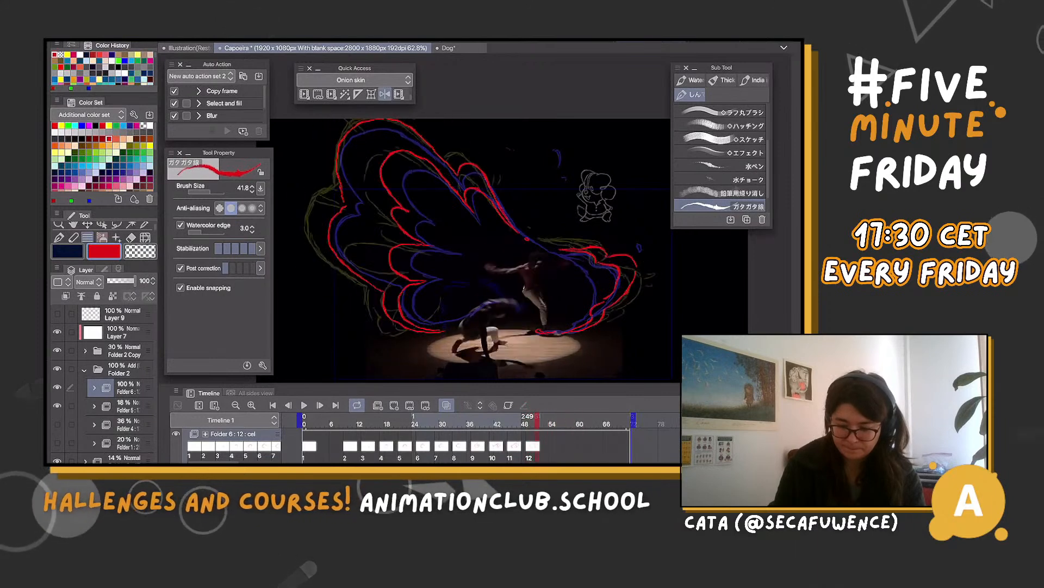
{"action": "key", "text": "Right"}
{"action": "key", "text": "Right"}
{"action": "key", "text": "Right"}
{"action": "key", "text": "Right"}
{"action": "key", "text": "Right"}
{"action": "key", "text": "Right"}
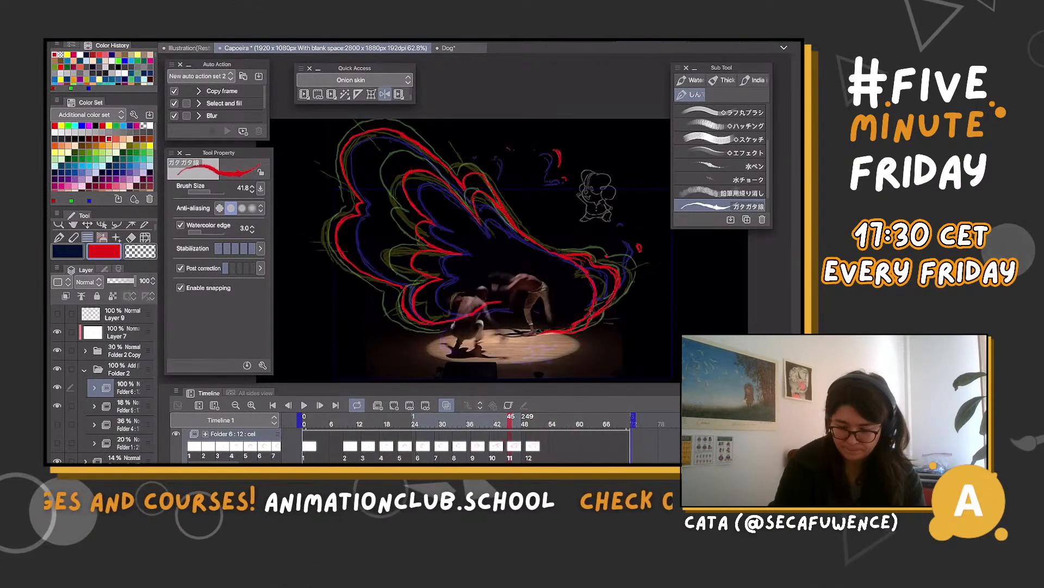
Create cel 13 at frame 53 and draw the red smaller lobe from the standing dancer's arm around to the foot
{"action": "key", "text": "Right"}
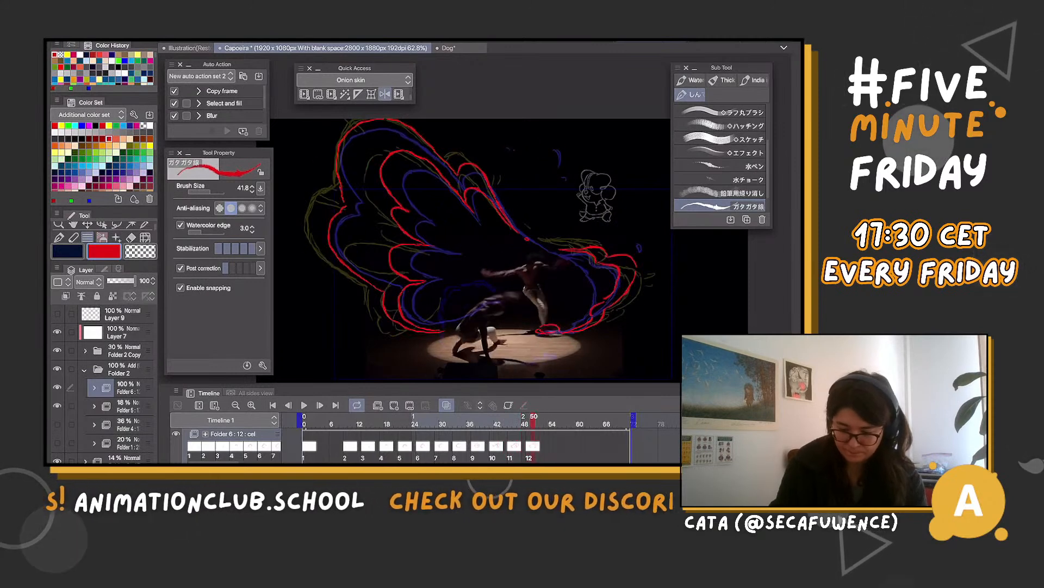
{"action": "key", "text": "m"}
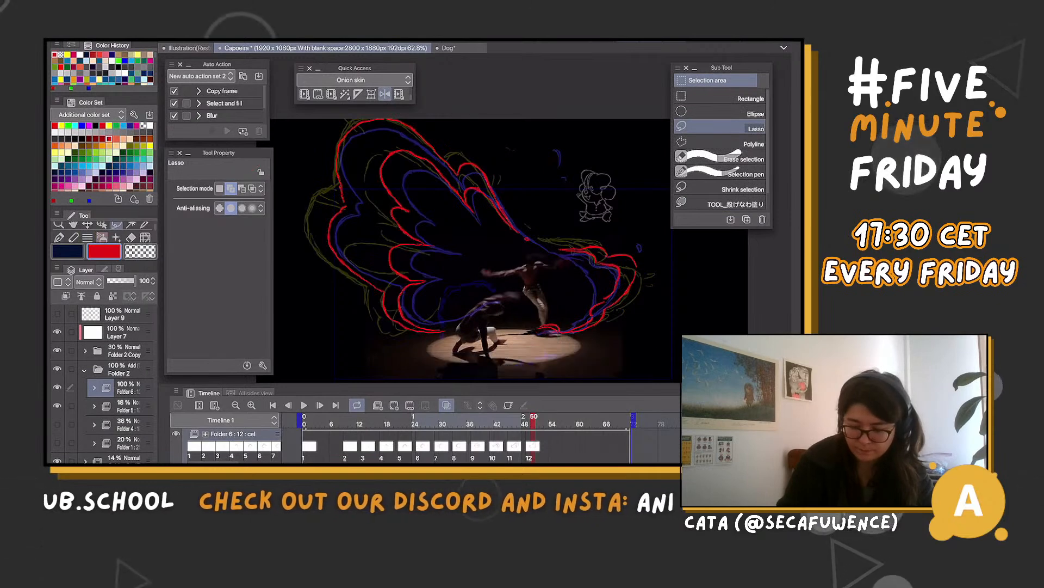
{"action": "key", "text": "b"}
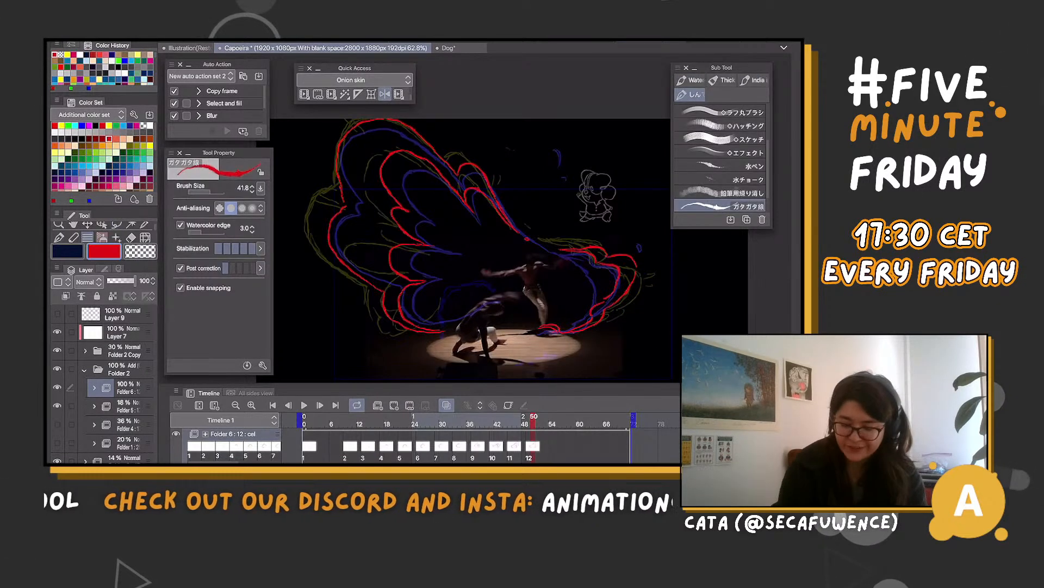
{"action": "key", "text": "Right"}
{"action": "key", "text": "Right"}
{"action": "key", "text": "Right"}
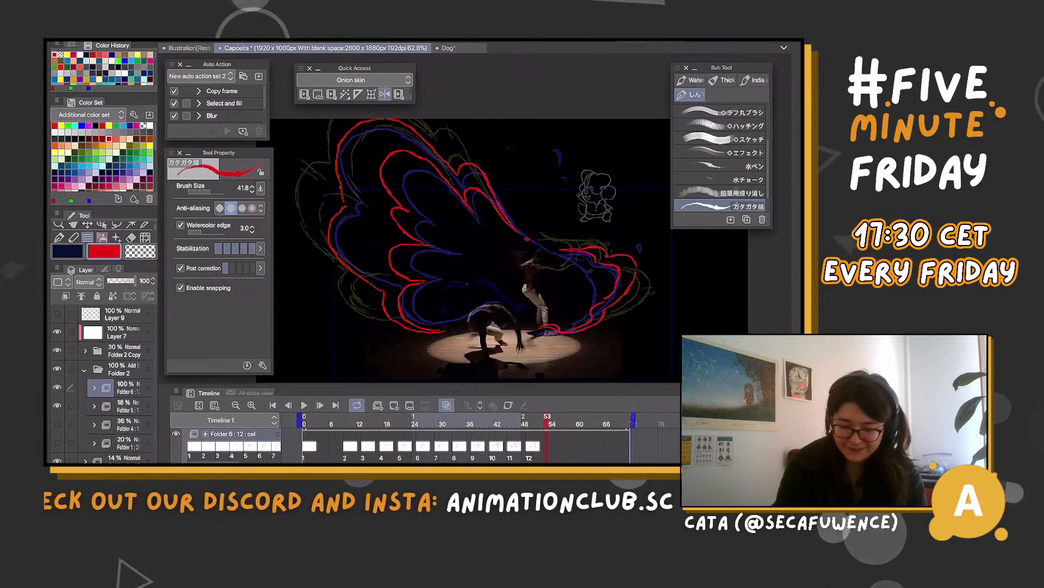
{"action": "left_click", "coordinate": [394, 404]}
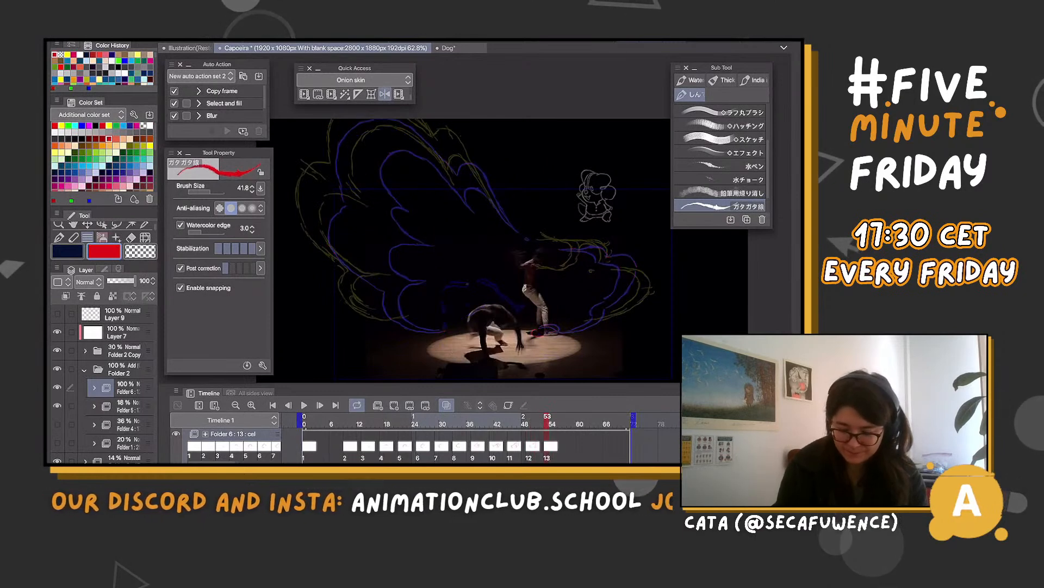
{"action": "left_click_drag", "start_coordinate": [528, 333], "coordinate": [582, 325]}
{"action": "left_click_drag", "start_coordinate": [579, 246], "coordinate": [604, 238]}
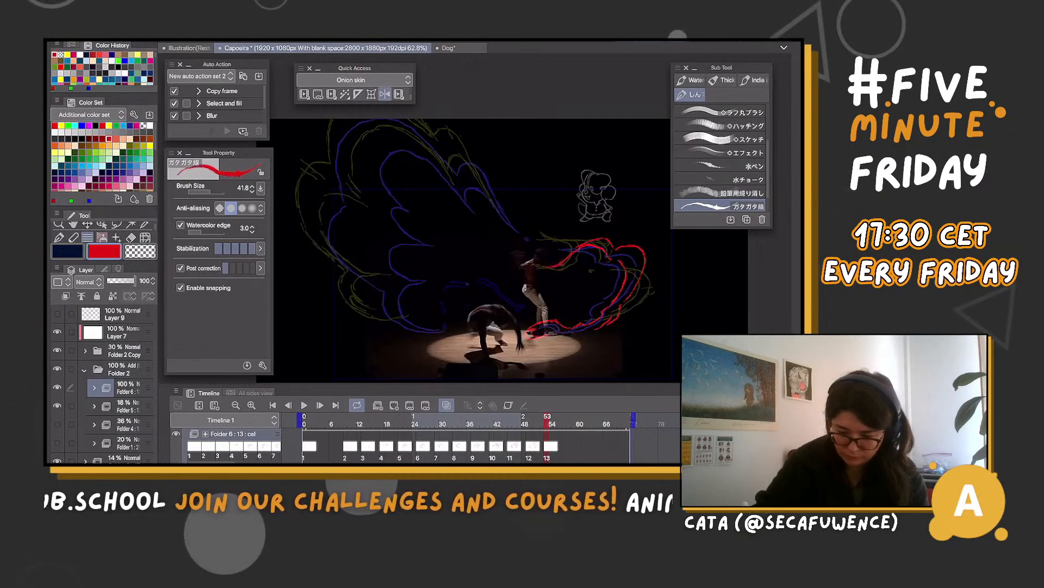
Draw the large red wing's outer contour and inner feather lobes on cel 13, and clean up its lines with transparent colour
{"action": "mouse_move", "coordinate": [514, 224]}
{"action": "left_mouse_down"}
{"action": "mouse_move", "coordinate": [489, 177]}
{"action": "mouse_move", "coordinate": [469, 158]}
{"action": "mouse_move", "coordinate": [450, 168]}
{"action": "mouse_move", "coordinate": [417, 120]}
{"action": "left_mouse_up"}
{"action": "left_click_drag", "start_coordinate": [333, 120], "coordinate": [314, 232]}
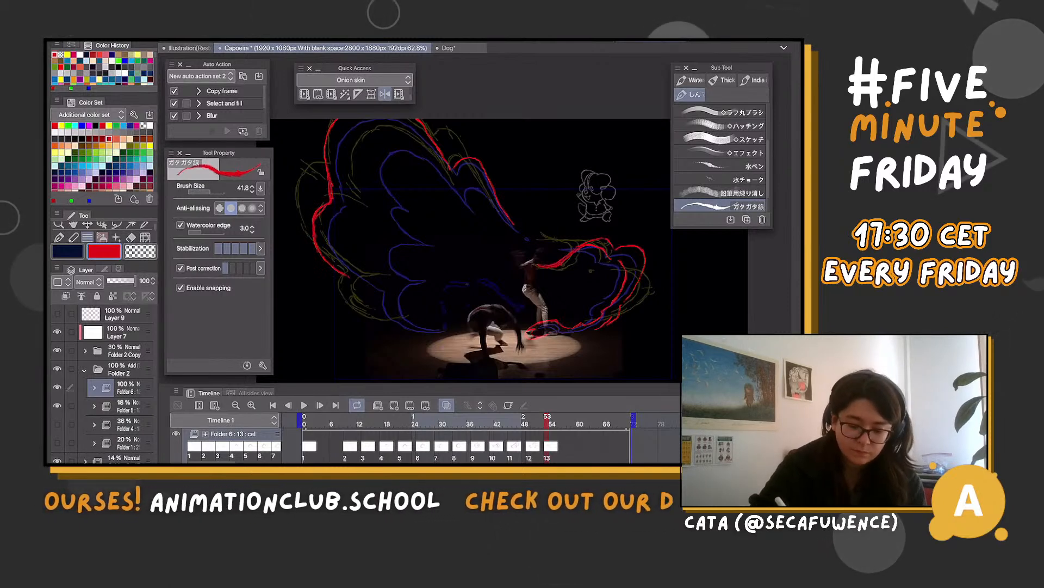
{"action": "mouse_move", "coordinate": [372, 292]}
{"action": "left_mouse_down"}
{"action": "mouse_move", "coordinate": [374, 318]}
{"action": "mouse_move", "coordinate": [429, 335]}
{"action": "left_mouse_up"}
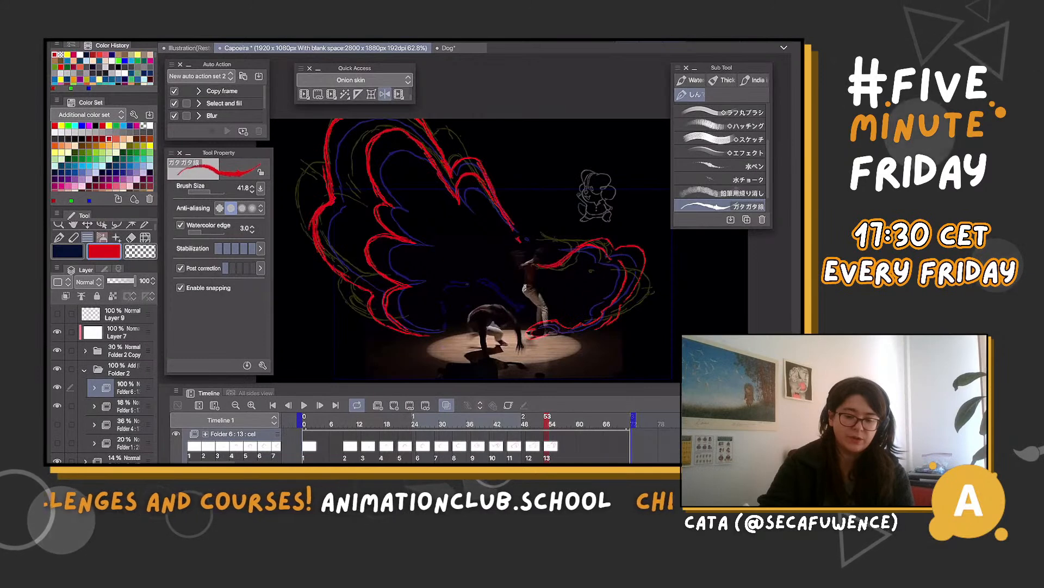
{"action": "key", "text": "c"}
{"action": "key", "text": "m"}
{"action": "left_click_drag", "start_coordinate": [414, 121], "coordinate": [439, 158]}
{"action": "key", "text": "ctrl+d"}
{"action": "key", "text": "b"}
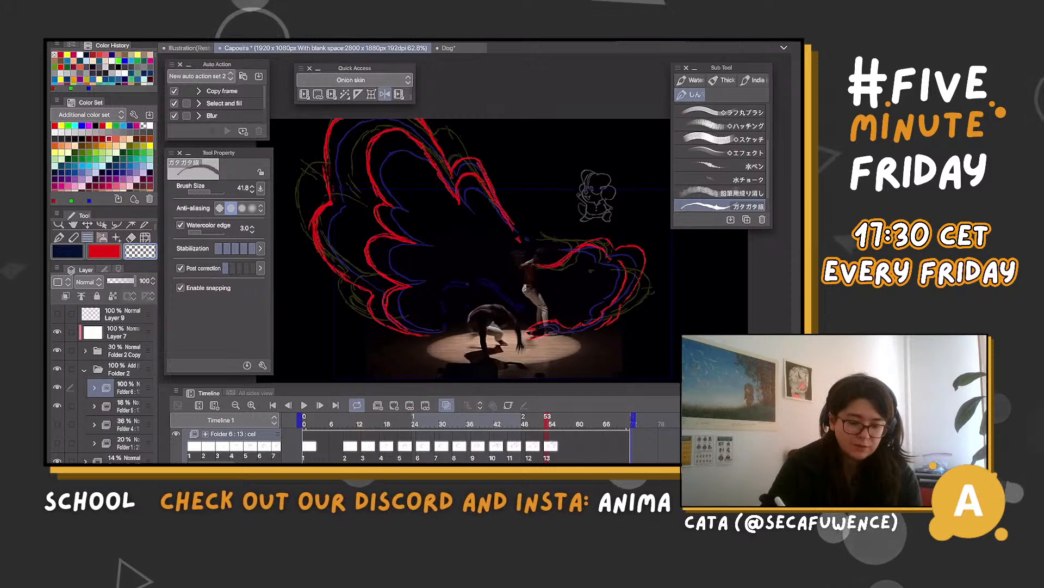
{"action": "key", "text": "c"}
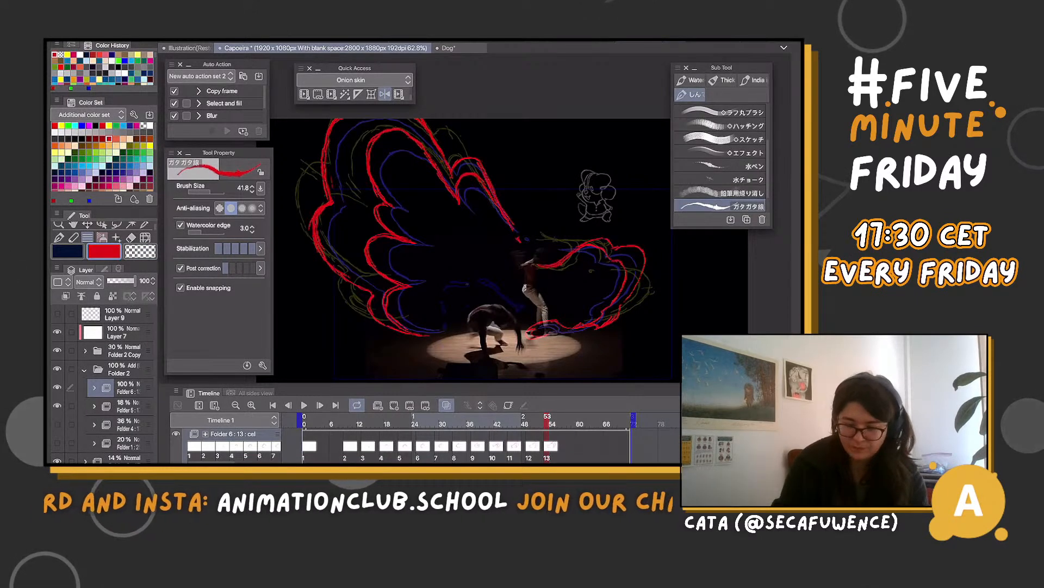
Create cel 14 at frame 58 and draw the red foot swirl, the broken smaller lobe with its arm ribbon, and the opening large wing
{"action": "left_click", "coordinate": [569, 424]}
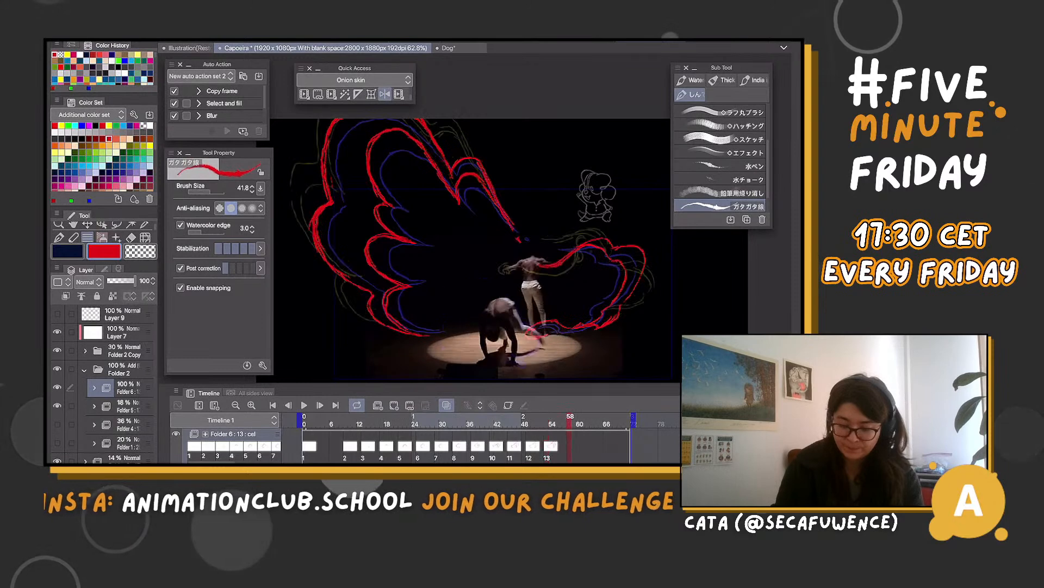
{"action": "left_click_drag", "start_coordinate": [569, 423], "coordinate": [565, 423]}
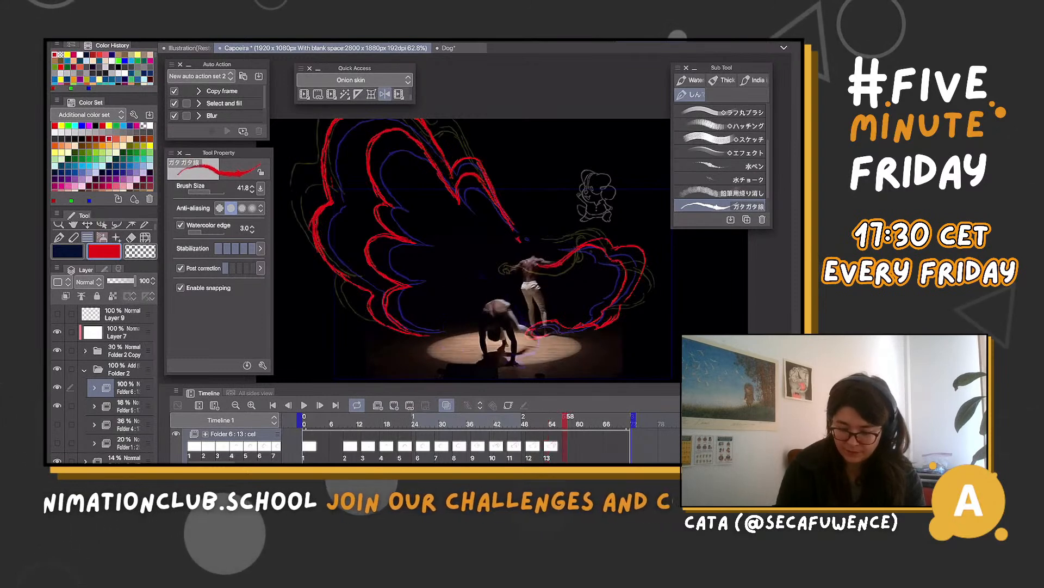
{"action": "left_click", "coordinate": [569, 423]}
{"action": "left_click", "coordinate": [393, 406]}
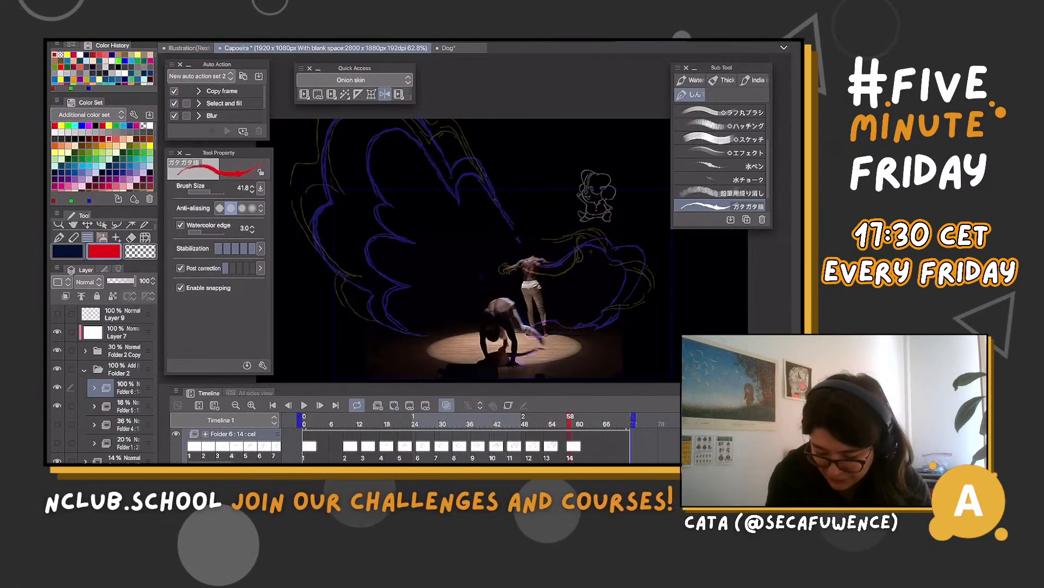
{"action": "mouse_move", "coordinate": [525, 342]}
{"action": "left_mouse_down"}
{"action": "mouse_move", "coordinate": [553, 338]}
{"action": "mouse_move", "coordinate": [558, 315]}
{"action": "left_mouse_up"}
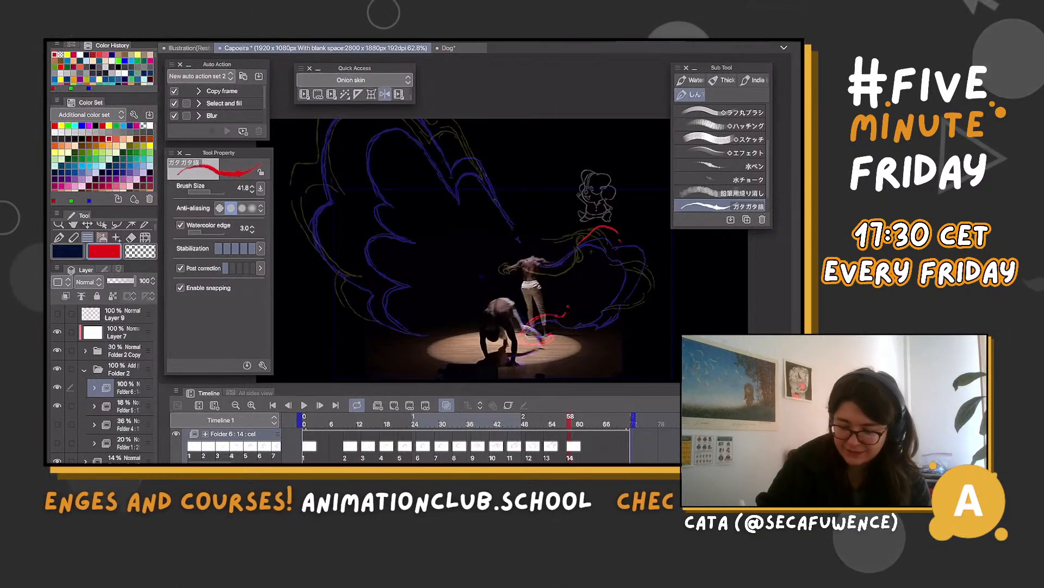
{"action": "mouse_move", "coordinate": [647, 242]}
{"action": "left_mouse_down"}
{"action": "mouse_move", "coordinate": [655, 256]}
{"action": "mouse_move", "coordinate": [642, 250]}
{"action": "left_mouse_up"}
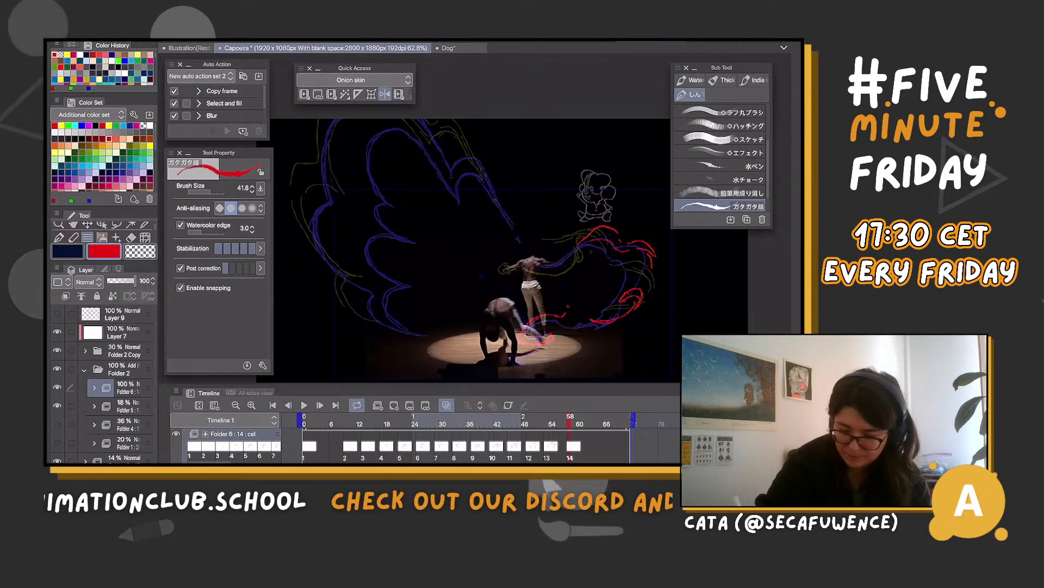
{"action": "mouse_move", "coordinate": [584, 240]}
{"action": "left_mouse_down"}
{"action": "mouse_move", "coordinate": [547, 271]}
{"action": "mouse_move", "coordinate": [496, 276]}
{"action": "left_mouse_up"}
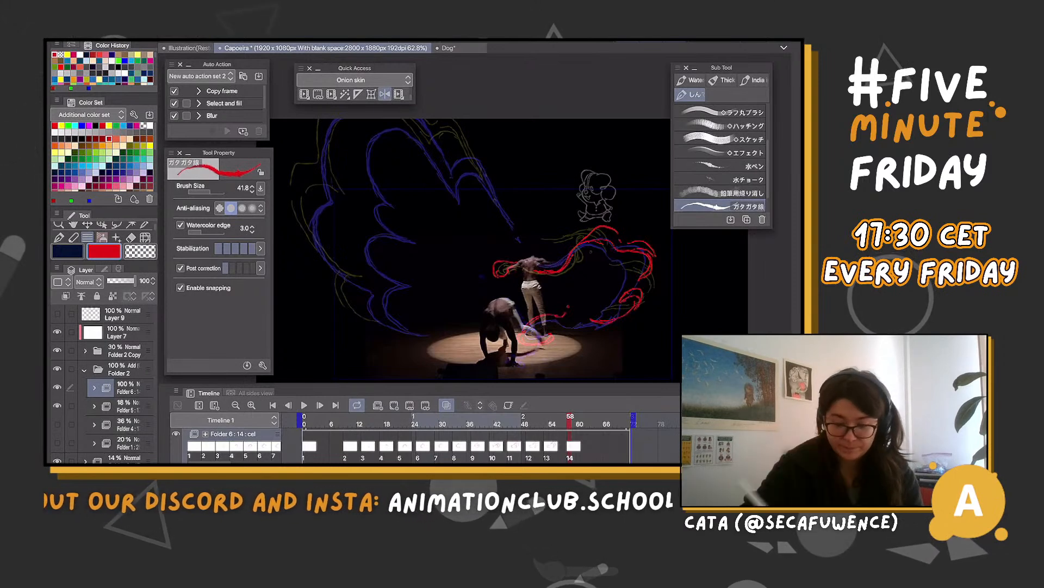
{"action": "mouse_move", "coordinate": [462, 148]}
{"action": "left_mouse_down"}
{"action": "mouse_move", "coordinate": [510, 216]}
{"action": "mouse_move", "coordinate": [446, 152]}
{"action": "left_mouse_up"}
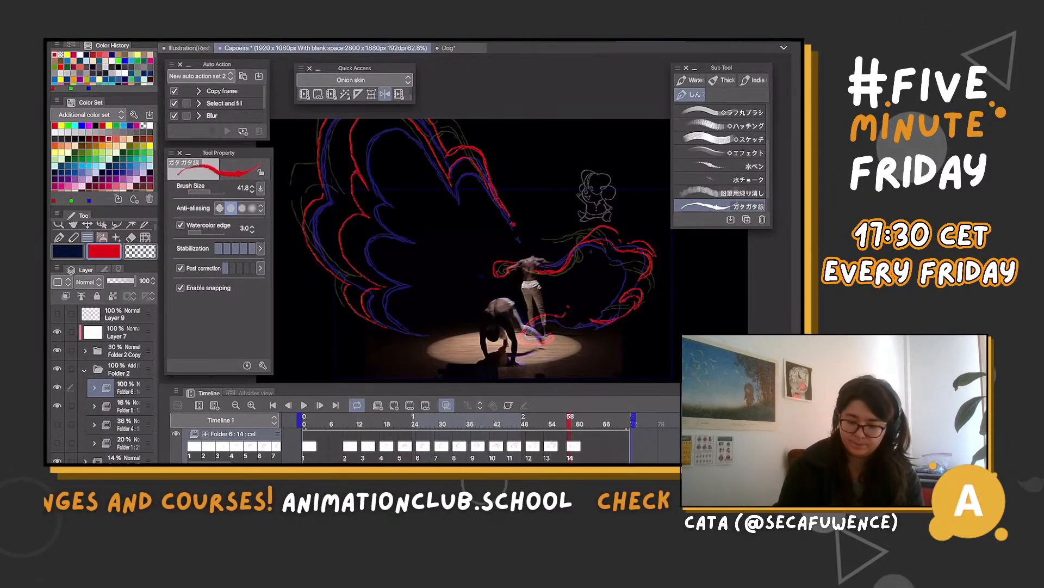
Create cel 15 at frame 61 and draw the red foot swirl, the curled arm ribbon and the dissolving edges of both wing parts
{"action": "left_click", "coordinate": [589, 424]}
{"action": "left_click", "coordinate": [571, 423]}
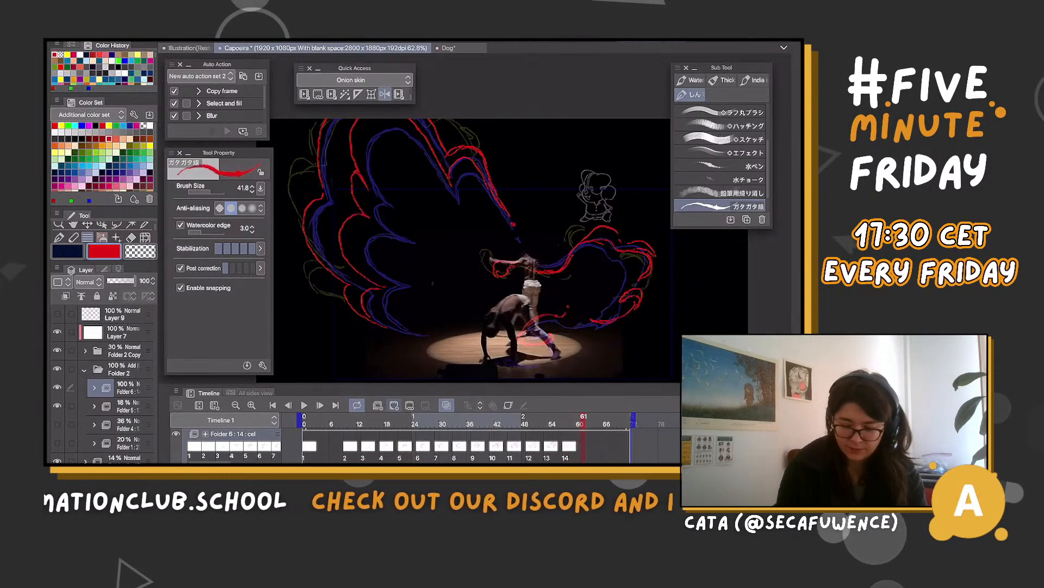
{"action": "left_click", "coordinate": [394, 404]}
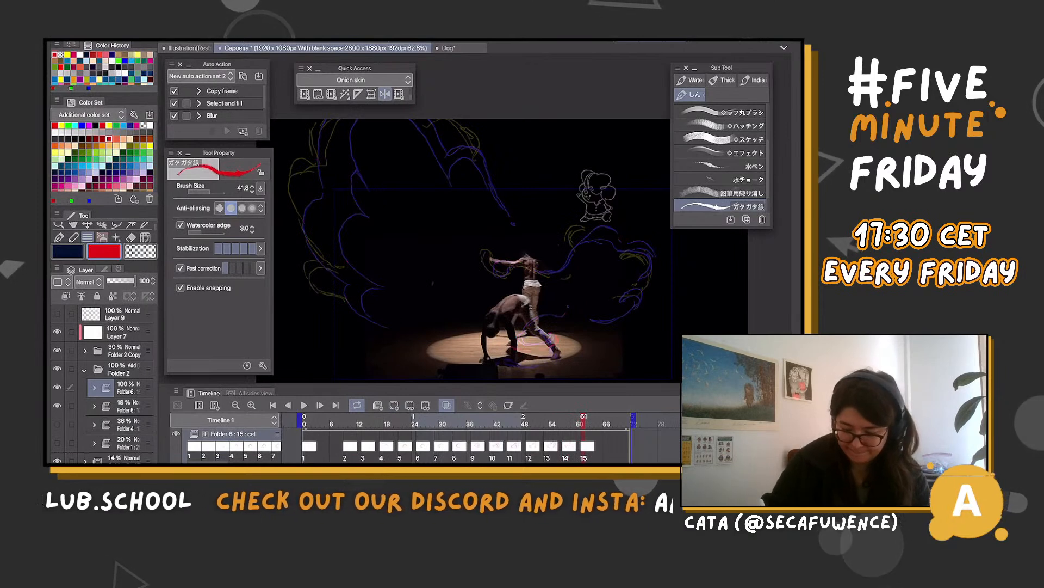
{"action": "left_click_drag", "start_coordinate": [549, 334], "coordinate": [507, 346]}
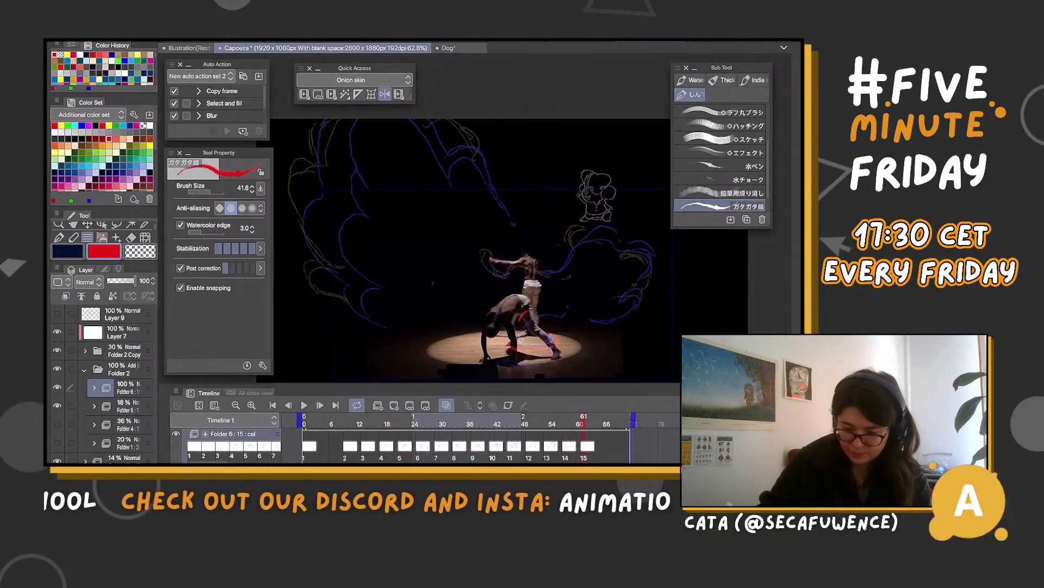
{"action": "left_click_drag", "start_coordinate": [527, 312], "coordinate": [520, 321]}
{"action": "left_click_drag", "start_coordinate": [556, 275], "coordinate": [566, 236]}
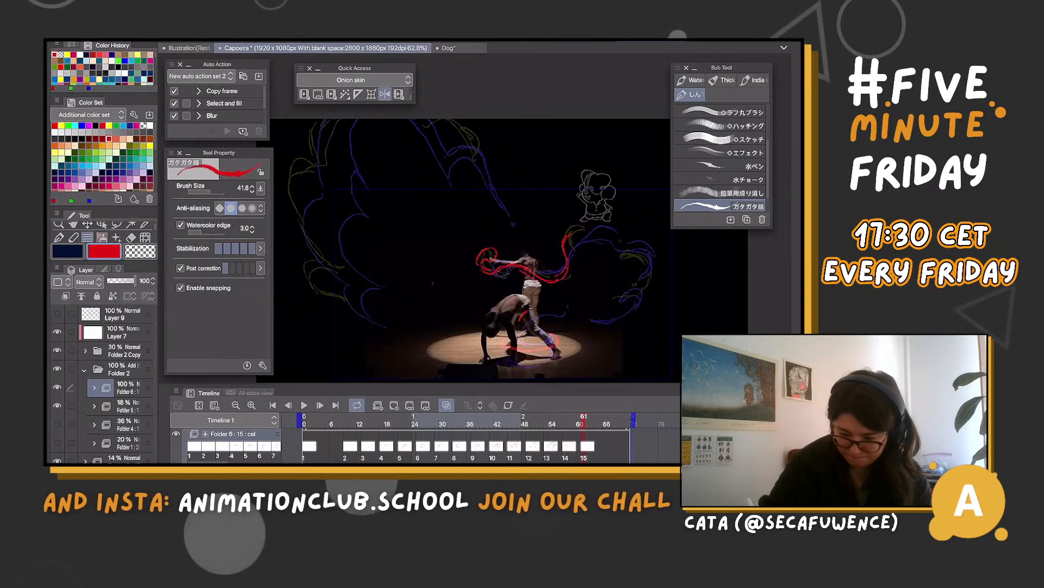
{"action": "mouse_move", "coordinate": [571, 235]}
{"action": "left_mouse_down"}
{"action": "mouse_move", "coordinate": [656, 245]}
{"action": "mouse_move", "coordinate": [622, 289]}
{"action": "left_mouse_up"}
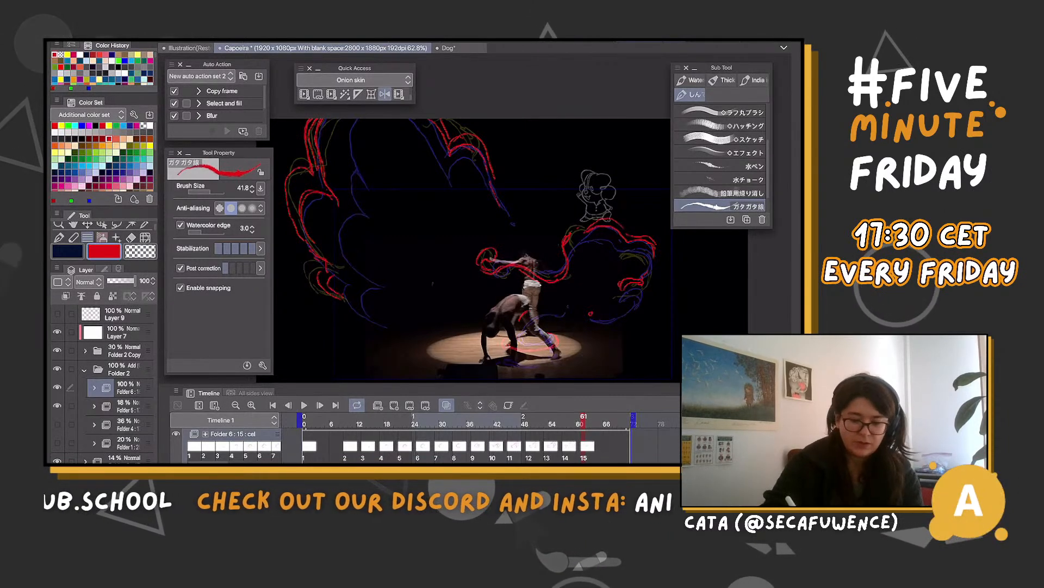
{"action": "left_click", "coordinate": [140, 251]}
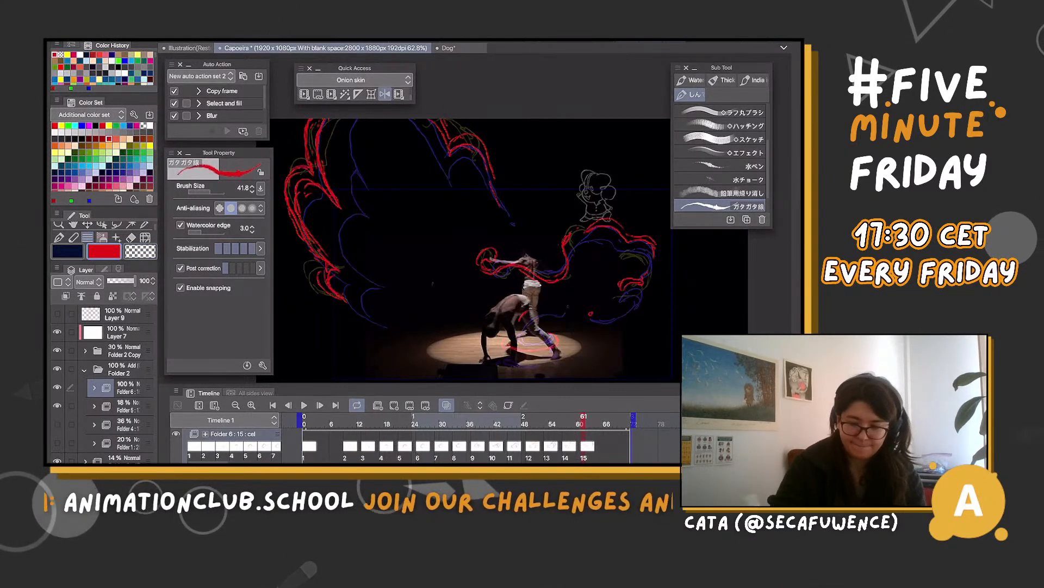
Create cel 16 at frame 65 and draw the remaining red wing-edge pieces, the arm ribbons, the foot swirl and small lobe fragments
{"action": "left_click", "coordinate": [601, 422]}
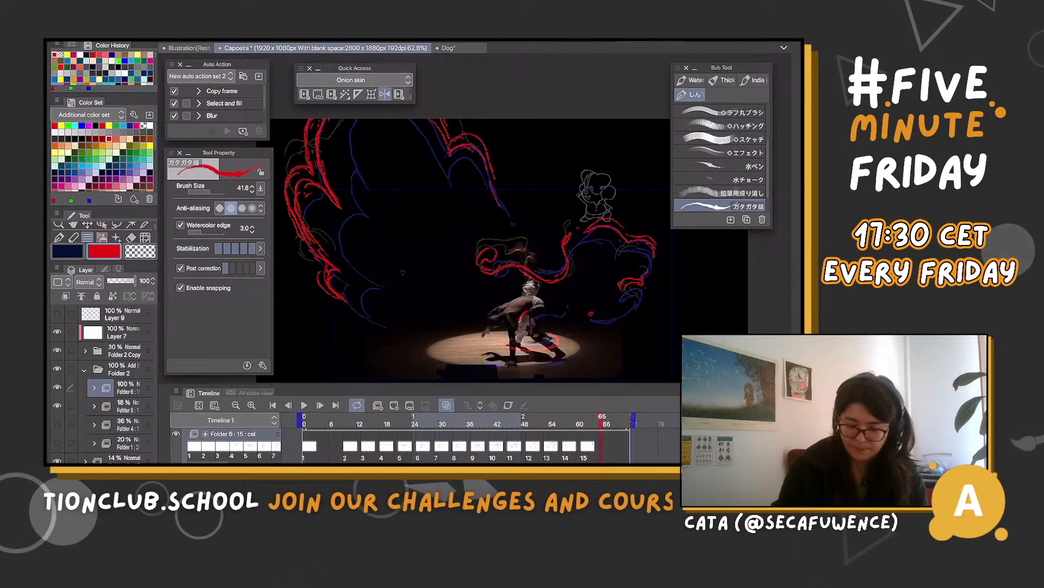
{"action": "left_click", "coordinate": [378, 405]}
{"action": "key", "text": "ctrl+z"}
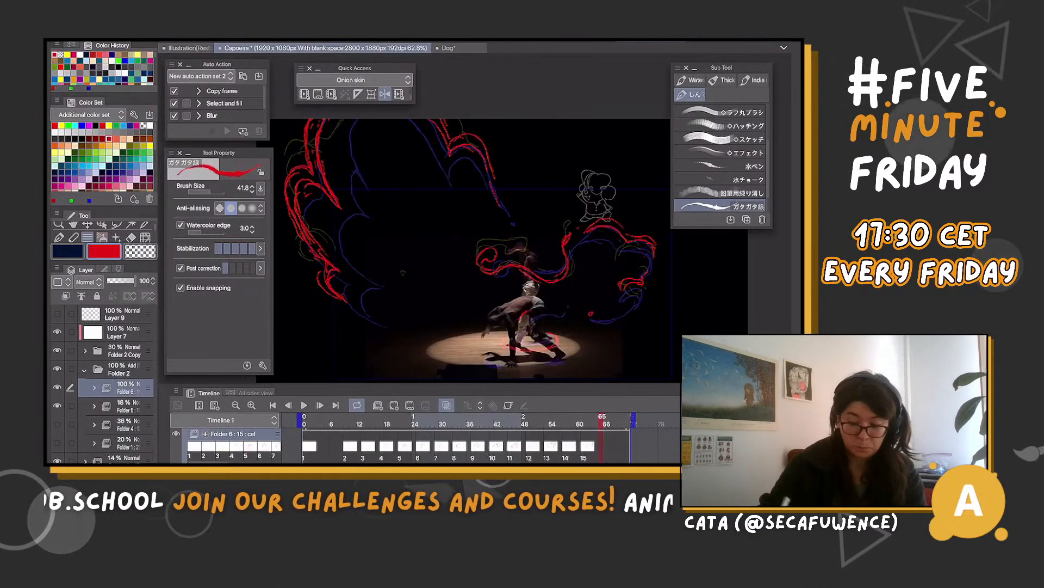
{"action": "left_click", "coordinate": [394, 406]}
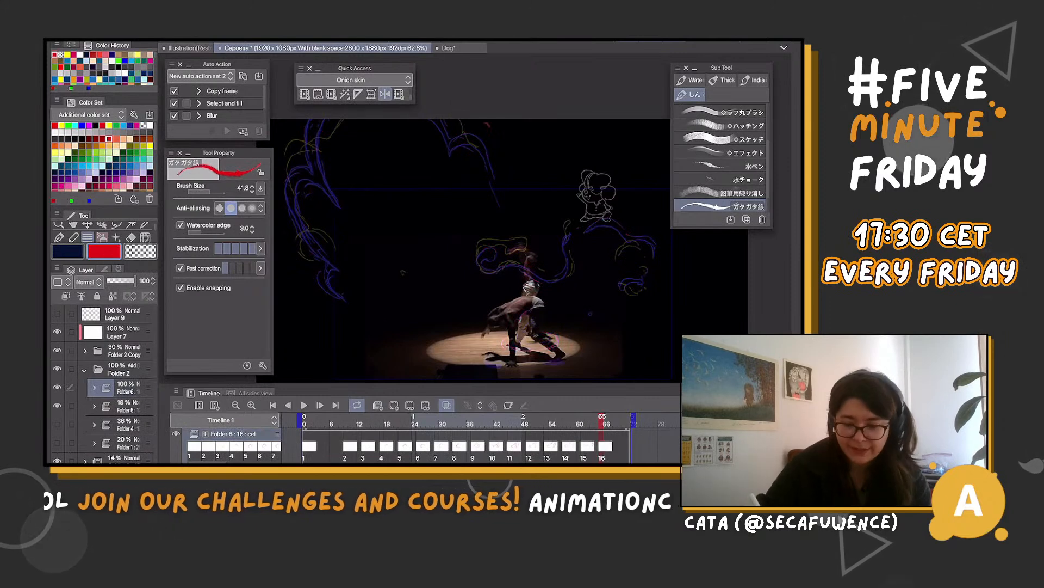
{"action": "mouse_move", "coordinate": [453, 132]}
{"action": "left_mouse_down"}
{"action": "mouse_move", "coordinate": [493, 136]}
{"action": "mouse_move", "coordinate": [452, 133]}
{"action": "left_mouse_up"}
{"action": "left_click_drag", "start_coordinate": [306, 120], "coordinate": [284, 199]}
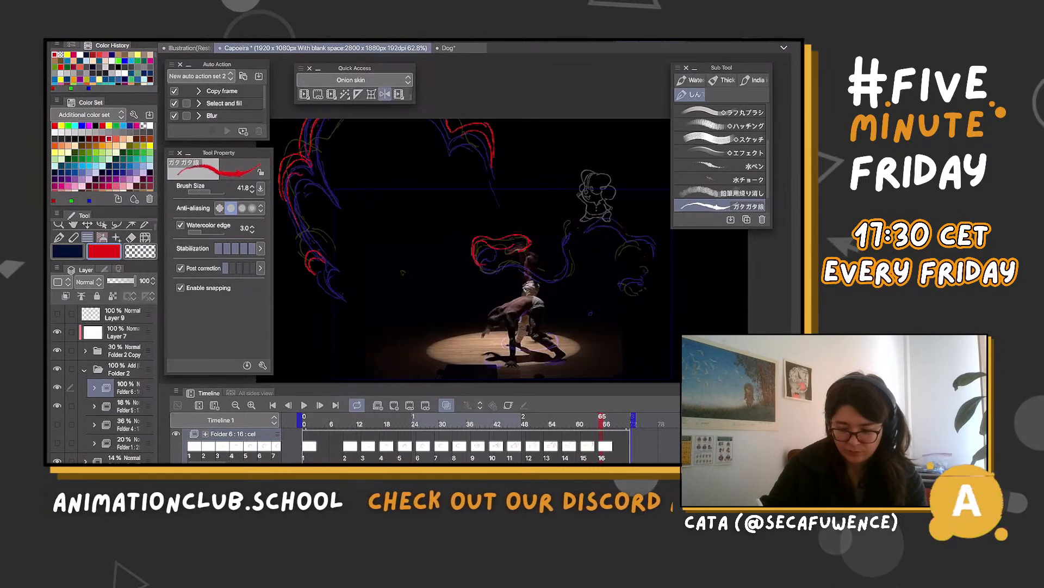
{"action": "left_click_drag", "start_coordinate": [550, 279], "coordinate": [575, 266]}
{"action": "left_click_drag", "start_coordinate": [562, 224], "coordinate": [648, 225]}
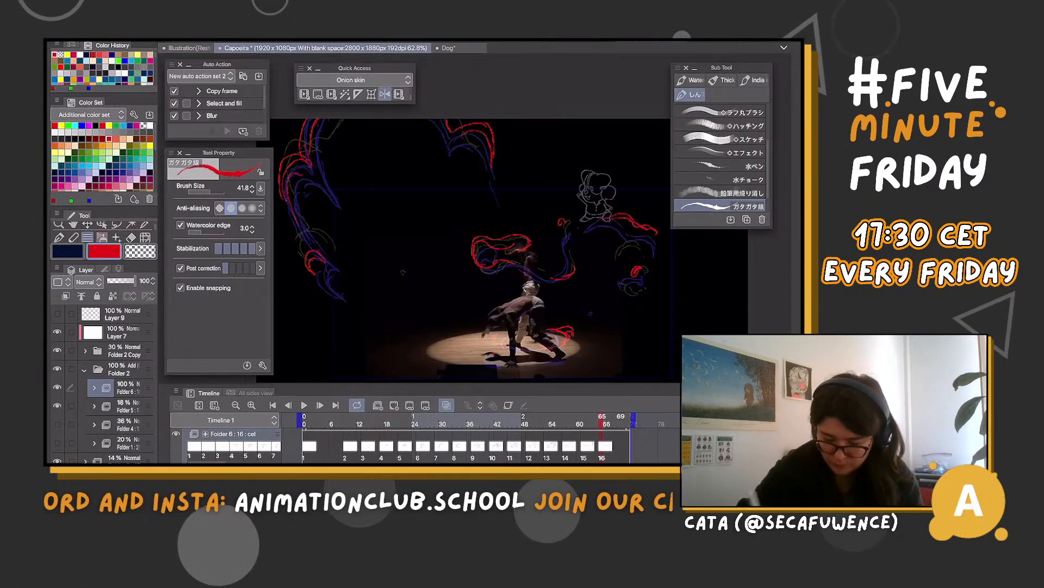
Create cel 17 at frame 69 and draw the red foot wisps and the looping ribbon across the standing dancer's arms
{"action": "left_click", "coordinate": [621, 446]}
{"action": "left_click", "coordinate": [393, 406]}
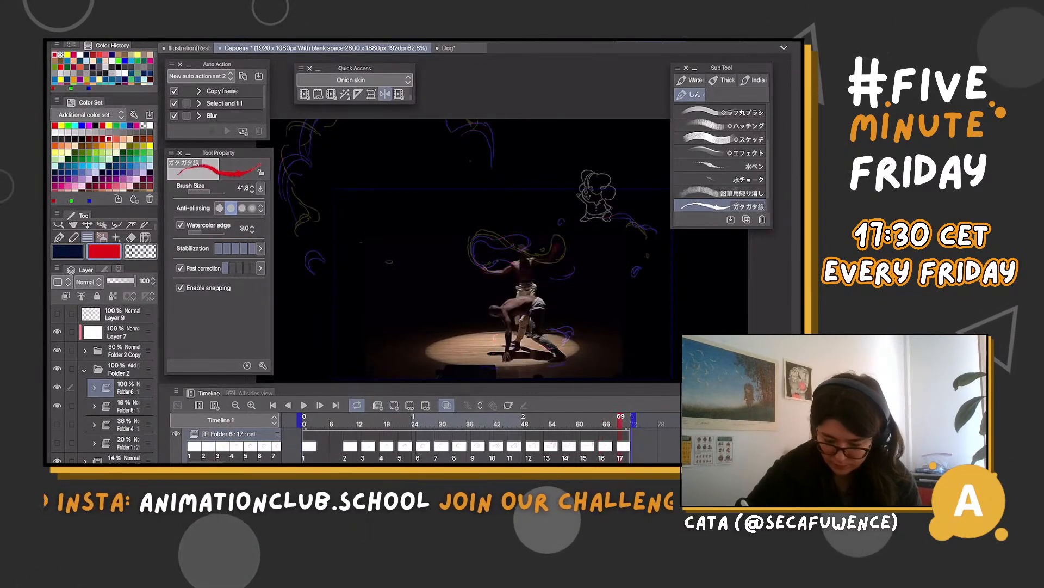
{"action": "left_click_drag", "start_coordinate": [550, 326], "coordinate": [567, 319]}
{"action": "left_click_drag", "start_coordinate": [507, 331], "coordinate": [510, 336]}
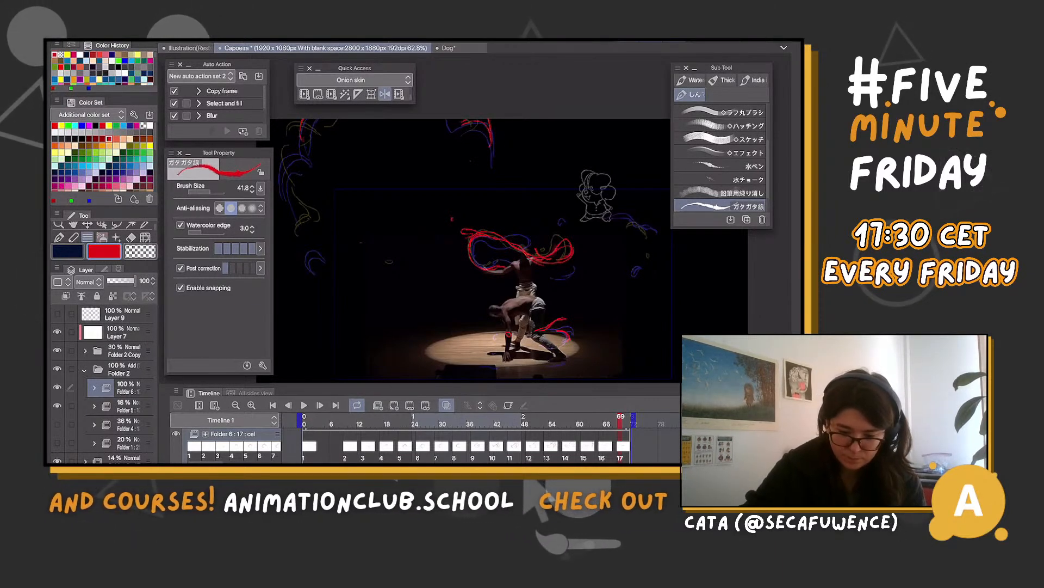
Add the last red fragments of the large wing's outer edge and of the smaller lobe on cel 17
{"action": "left_click_drag", "start_coordinate": [311, 120], "coordinate": [282, 166]}
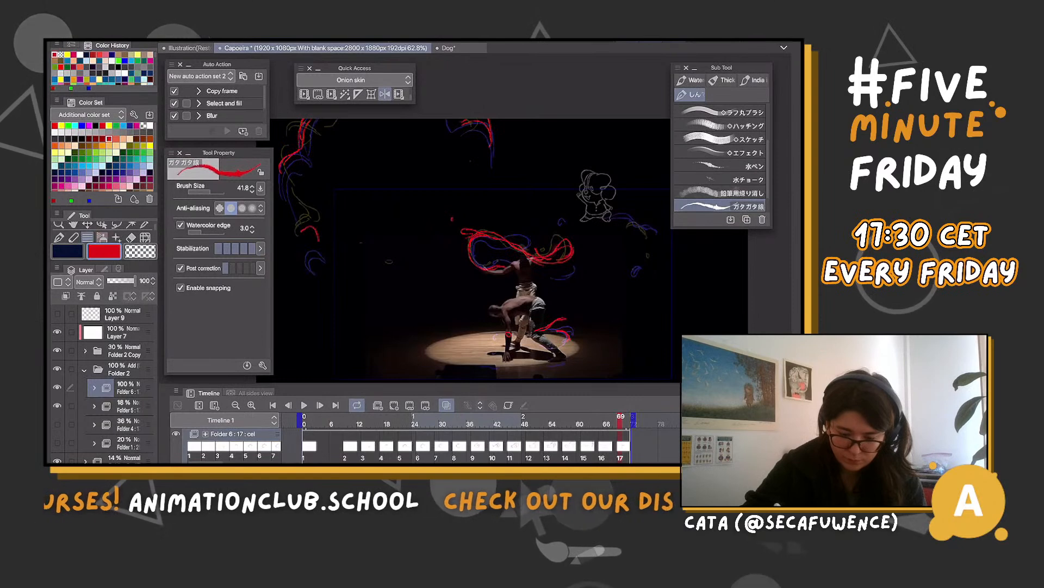
{"action": "left_click_drag", "start_coordinate": [303, 231], "coordinate": [320, 251]}
{"action": "left_click_drag", "start_coordinate": [616, 216], "coordinate": [637, 208]}
{"action": "left_click", "coordinate": [630, 259]}
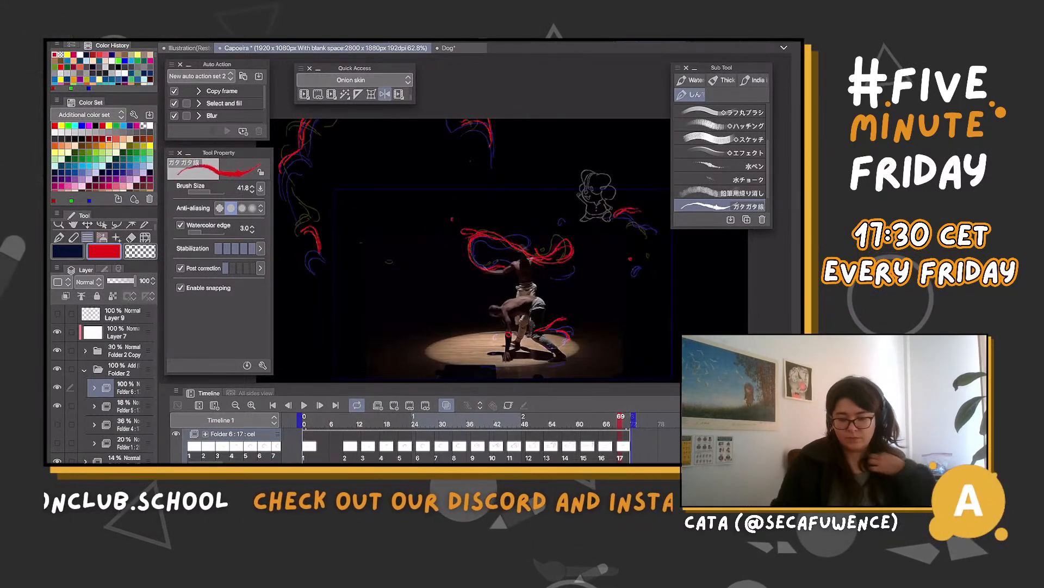
Hide the 18% opacity yellow rough guide folder, play the red animation and scrub back to about frame 39 to review it
{"action": "left_click", "coordinate": [57, 405]}
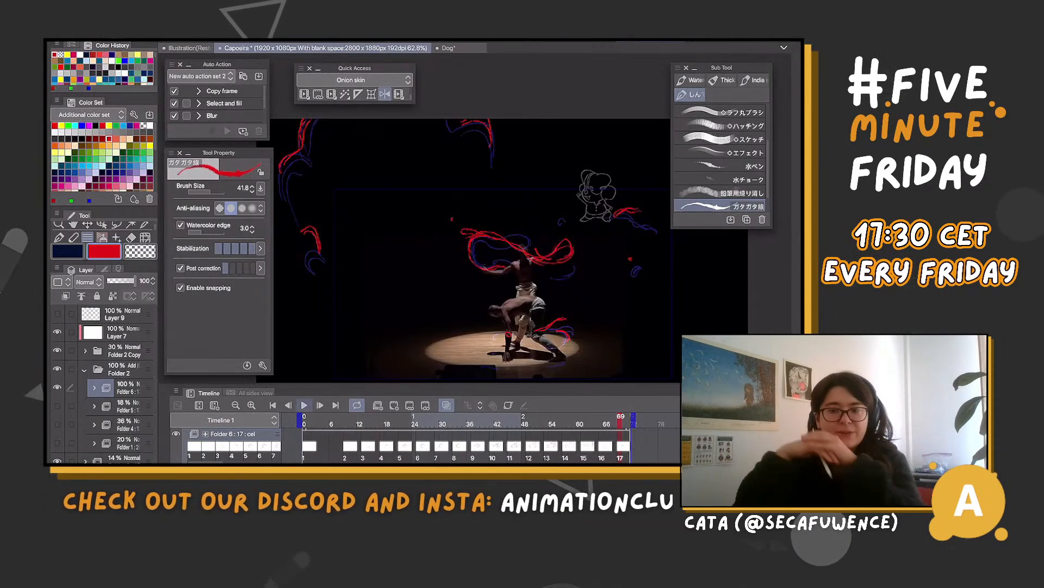
{"action": "left_click", "coordinate": [304, 404]}
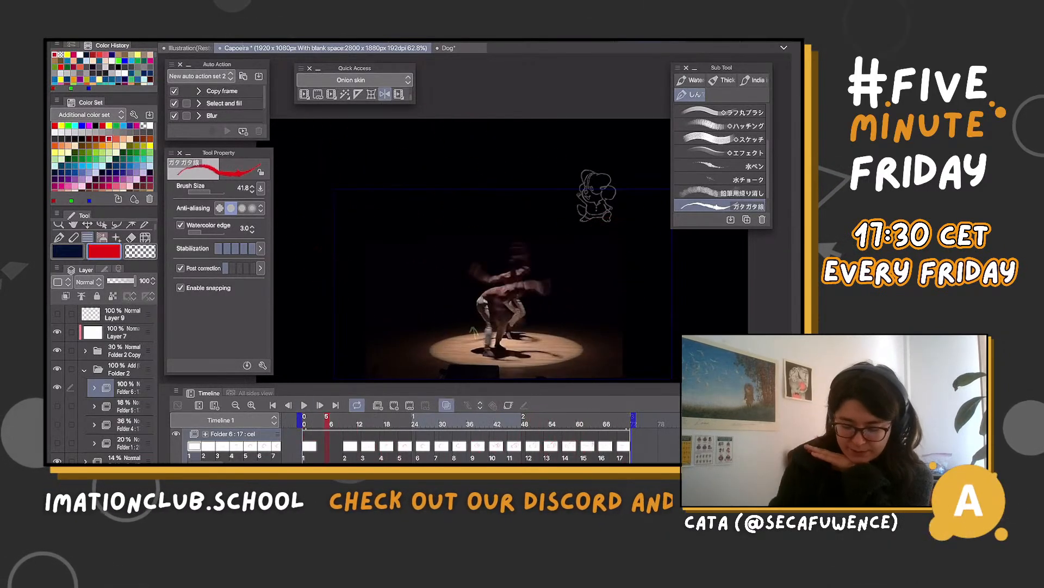
{"action": "key", "text": "space"}
{"action": "left_click_drag", "start_coordinate": [533, 420], "coordinate": [483, 420]}
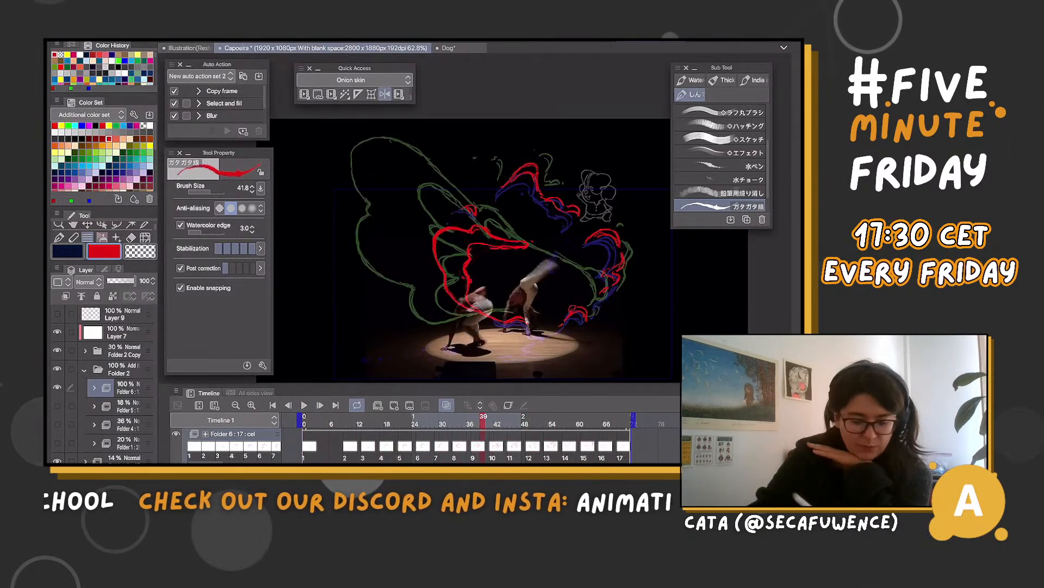
Delete the large wing's red lines on the cel at frame 39 and redraw them as a taller wing over the 18% opacity rough guide
{"action": "key", "text": "m"}
{"action": "mouse_move", "coordinate": [493, 224]}
{"action": "left_mouse_down"}
{"action": "mouse_move", "coordinate": [531, 251]}
{"action": "mouse_move", "coordinate": [476, 272]}
{"action": "mouse_move", "coordinate": [469, 304]}
{"action": "mouse_move", "coordinate": [427, 245]}
{"action": "mouse_move", "coordinate": [473, 206]}
{"action": "left_mouse_up"}
{"action": "key", "text": "Delete"}
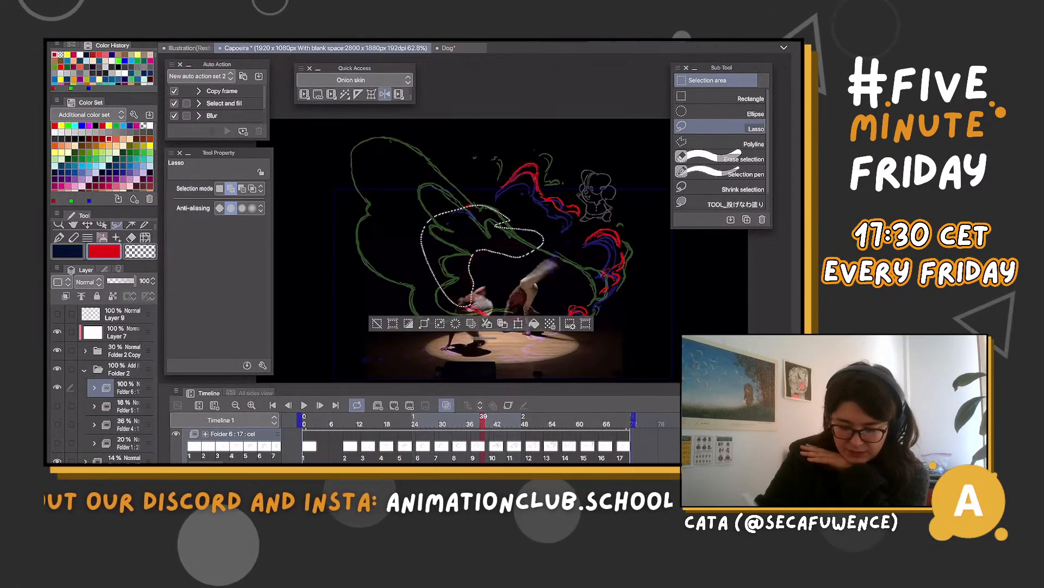
{"action": "key", "text": "ctrl+d"}
{"action": "left_click", "coordinate": [57, 406]}
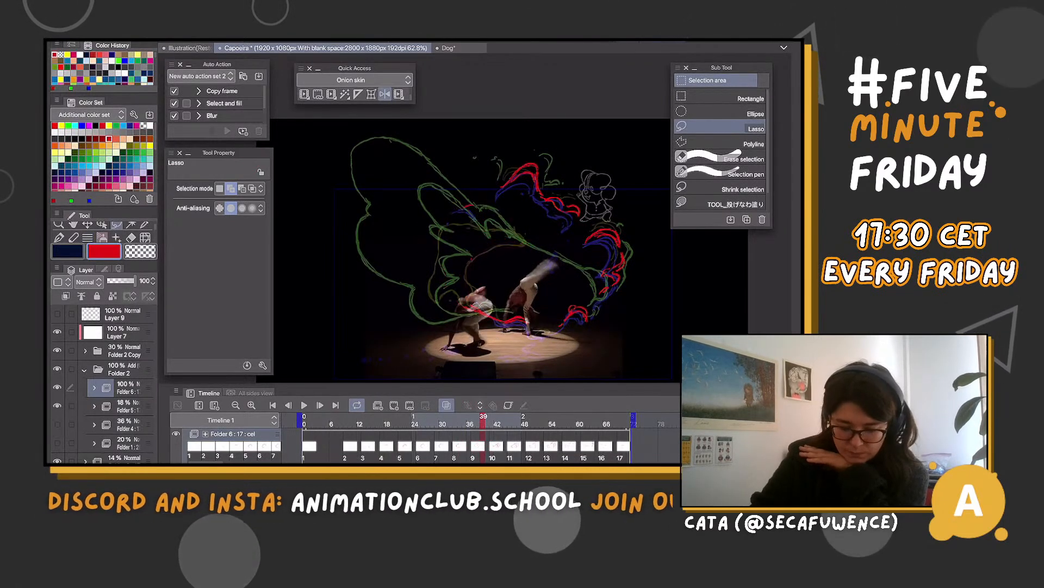
{"action": "key", "text": "b"}
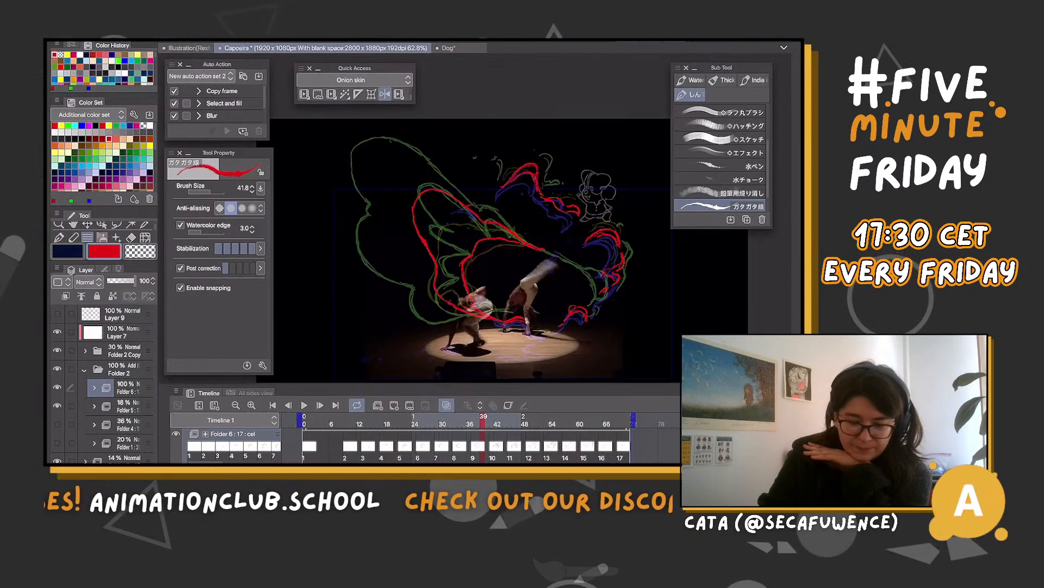
Flip the canvas view horizontally, play and scrub the red animation to check its motion, and turn off the onion skin
{"action": "left_click", "coordinate": [385, 94]}
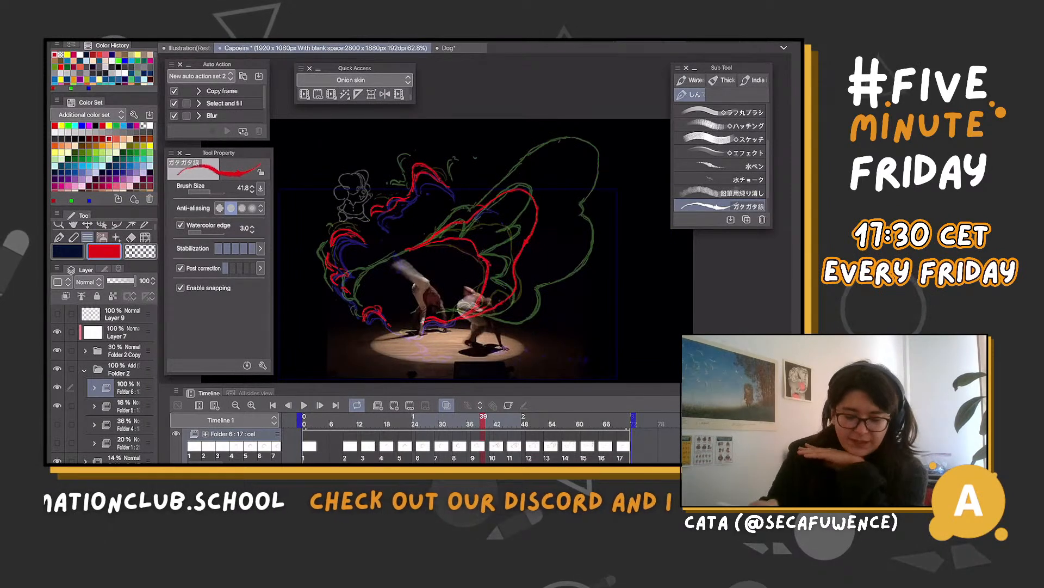
{"action": "left_click", "coordinate": [304, 405]}
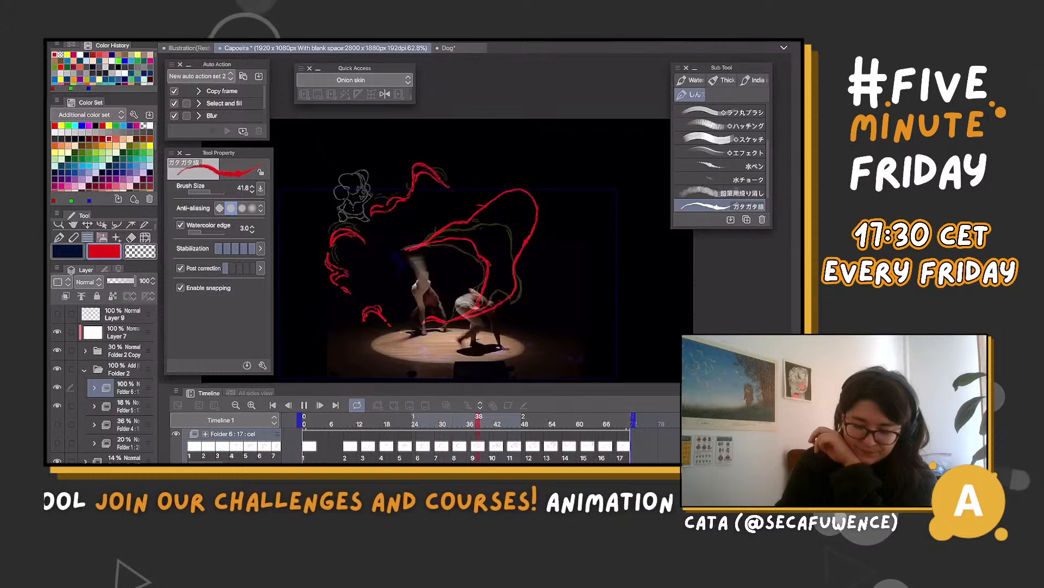
{"action": "key", "text": "space"}
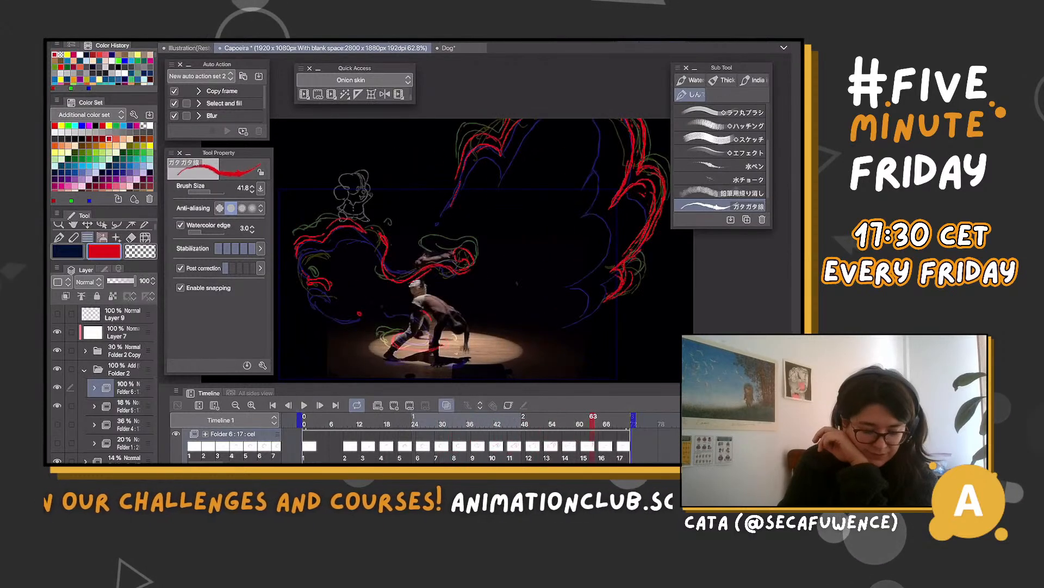
{"action": "left_click", "coordinate": [406, 423]}
{"action": "left_click", "coordinate": [446, 404]}
{"action": "mouse_move", "coordinate": [406, 422]}
{"action": "left_mouse_down"}
{"action": "mouse_move", "coordinate": [337, 423]}
{"action": "mouse_move", "coordinate": [529, 423]}
{"action": "mouse_move", "coordinate": [492, 423]}
{"action": "left_mouse_up"}
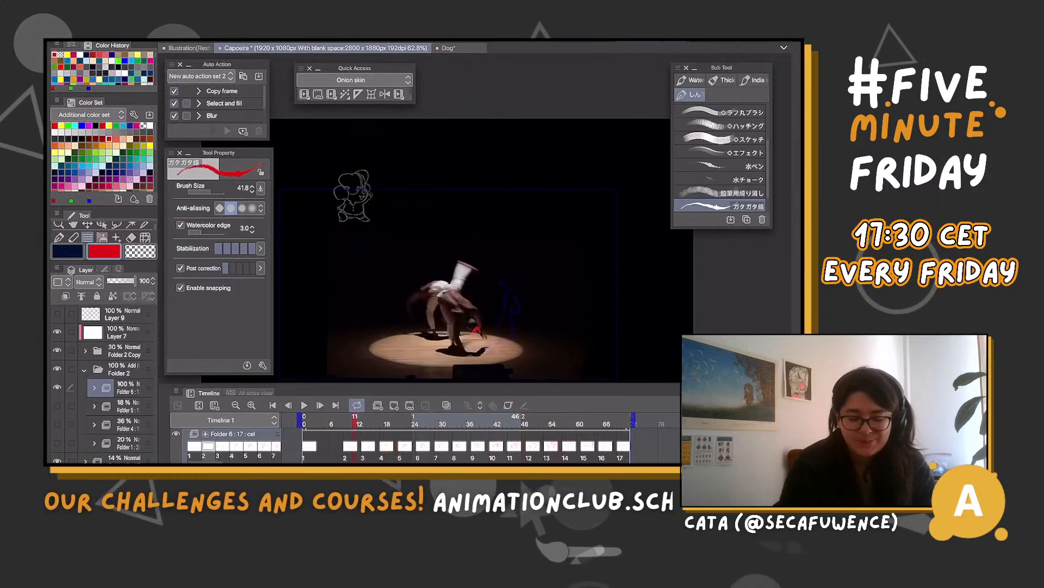
Create a new animation folder inside Folder 2 and add its first cel at the start of the timeline
{"action": "left_click", "coordinate": [85, 370]}
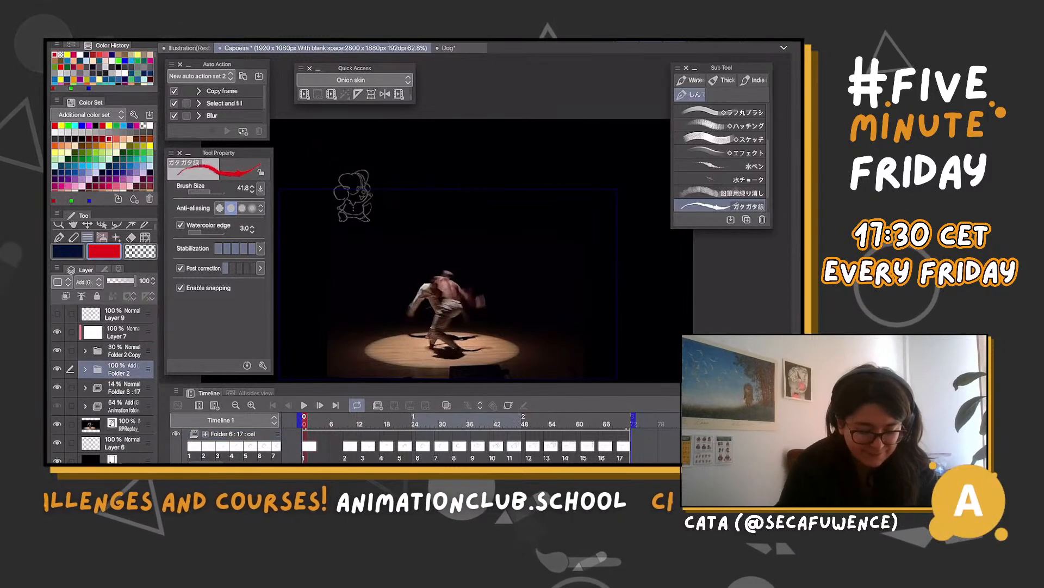
{"action": "left_click", "coordinate": [57, 368]}
{"action": "left_click", "coordinate": [57, 369]}
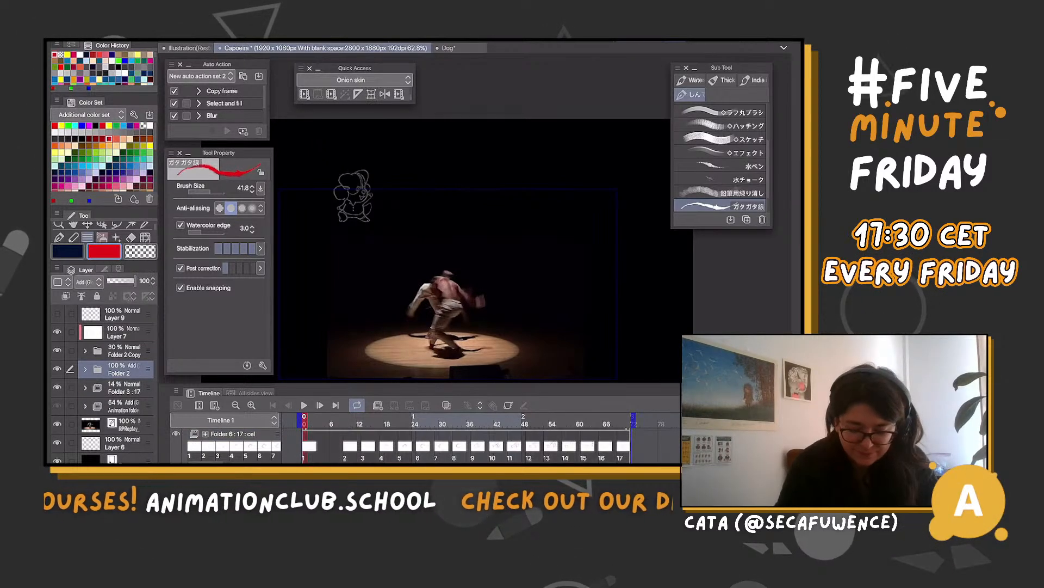
{"action": "left_click", "coordinate": [309, 446]}
{"action": "left_click", "coordinate": [321, 446]}
{"action": "left_click", "coordinate": [307, 446]}
{"action": "left_click", "coordinate": [379, 405]}
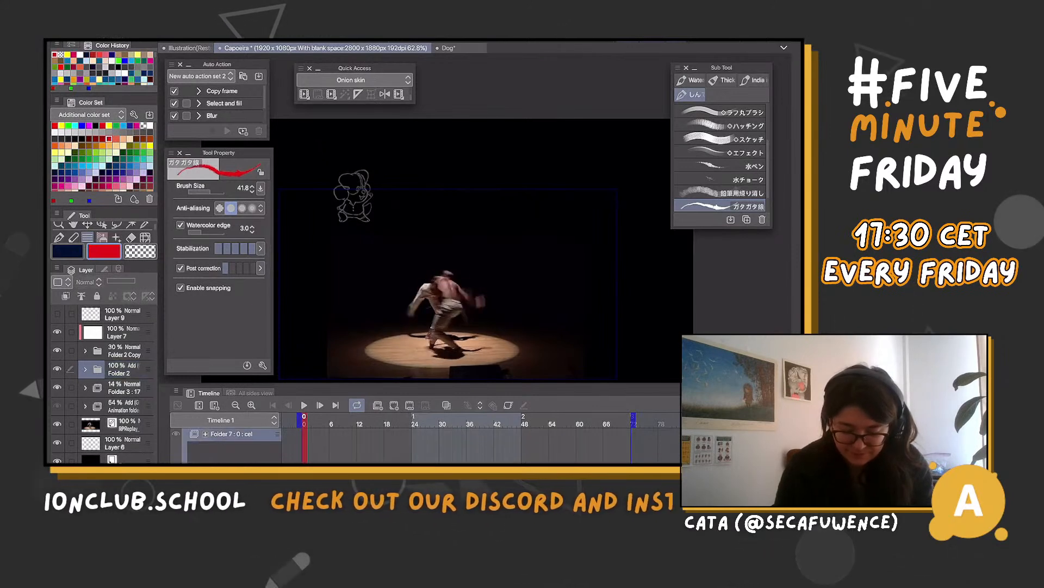
{"action": "left_click", "coordinate": [393, 406]}
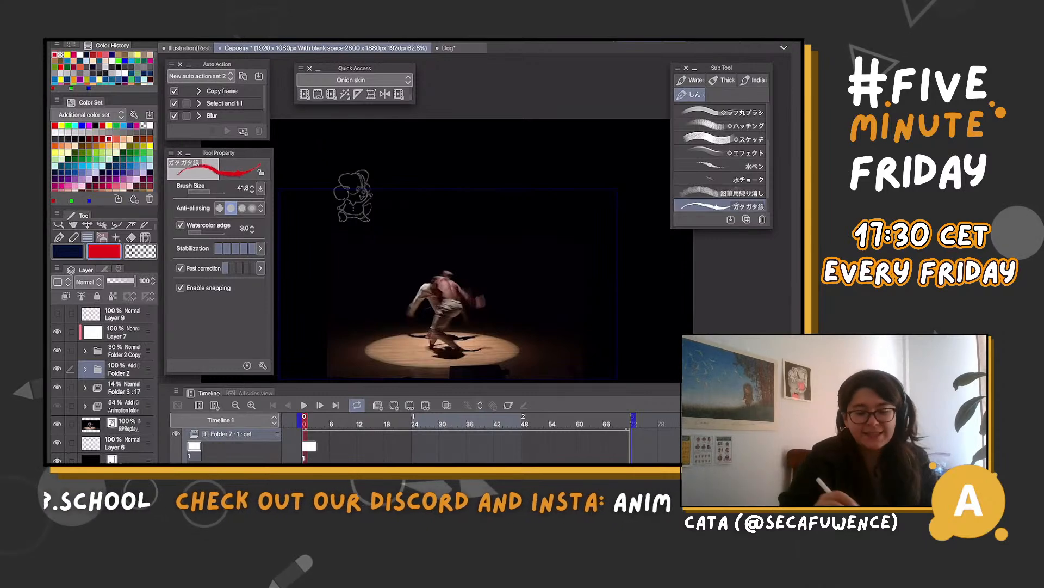
Choose yellow for drawing, lower the red Folder 6 to 24% opacity and select cel 1 of Folder 7
{"action": "left_click", "coordinate": [149, 146]}
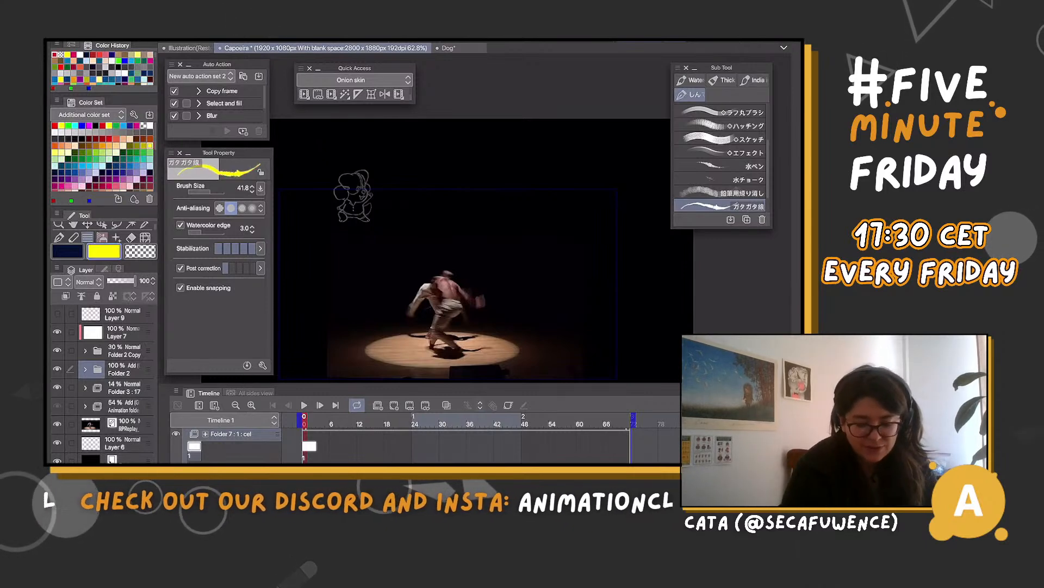
{"action": "left_click", "coordinate": [85, 368]}
{"action": "left_click", "coordinate": [125, 424]}
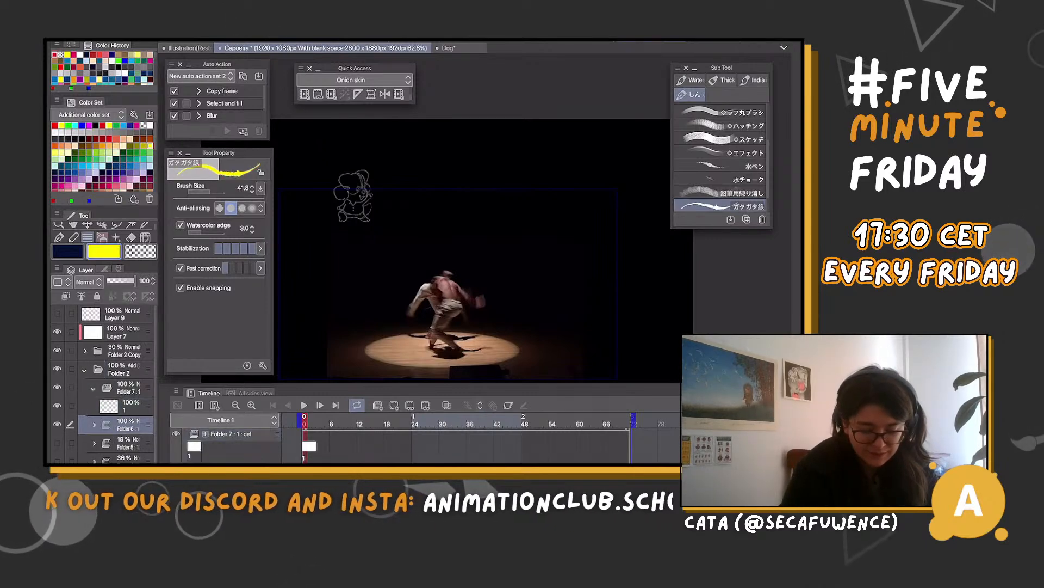
{"action": "left_click", "coordinate": [127, 406]}
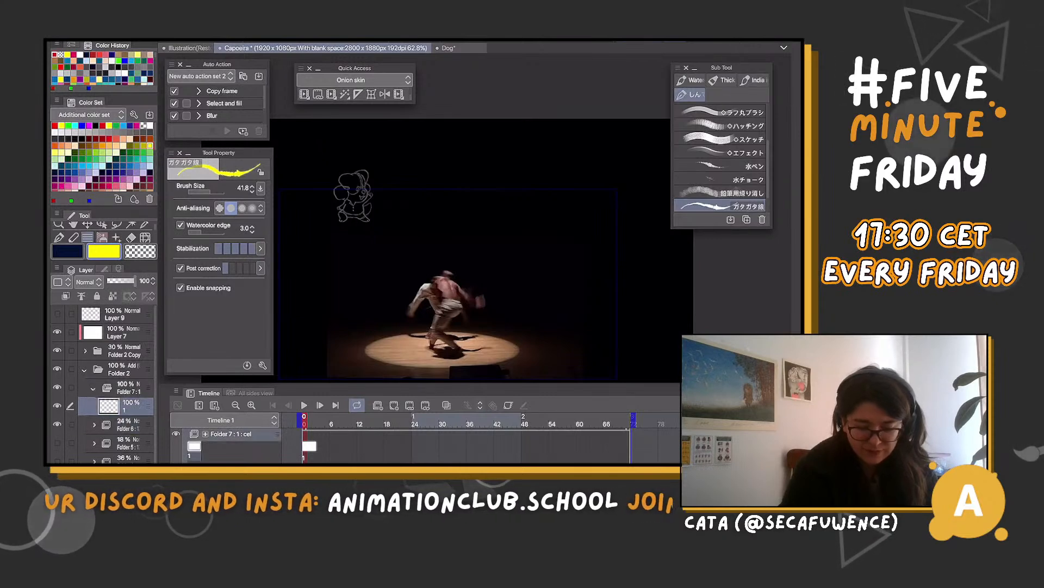
Create cel 2 at frame 9 and draw a small yellow arrow-shaped wisp below the dancer's raised leg
{"action": "left_click", "coordinate": [351, 420]}
{"action": "key", "text": "Left"}
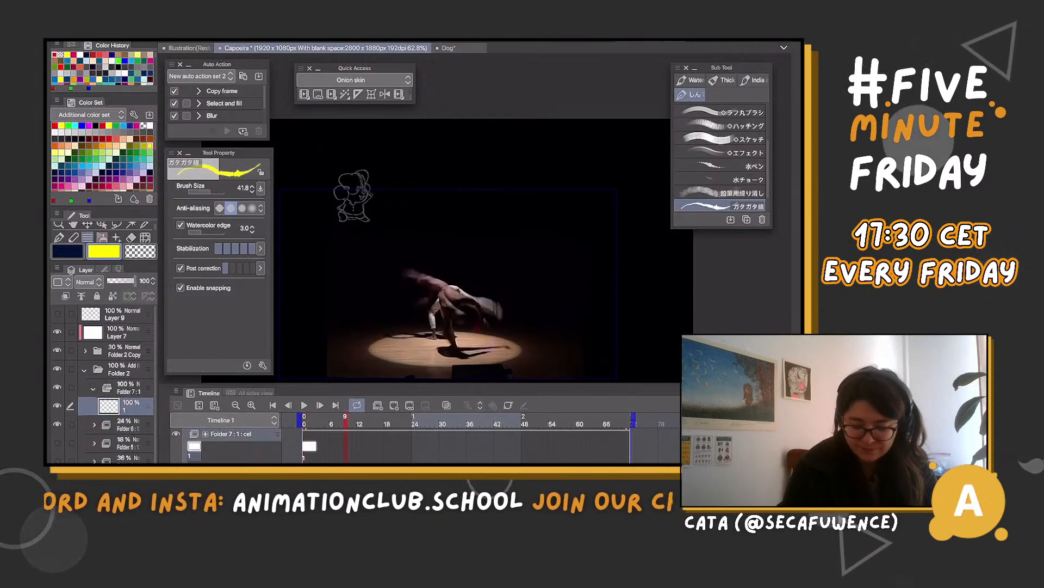
{"action": "left_click", "coordinate": [394, 405]}
{"action": "scroll", "coordinate": [472, 369], "scroll_direction": "up", "scroll_amount": 5}
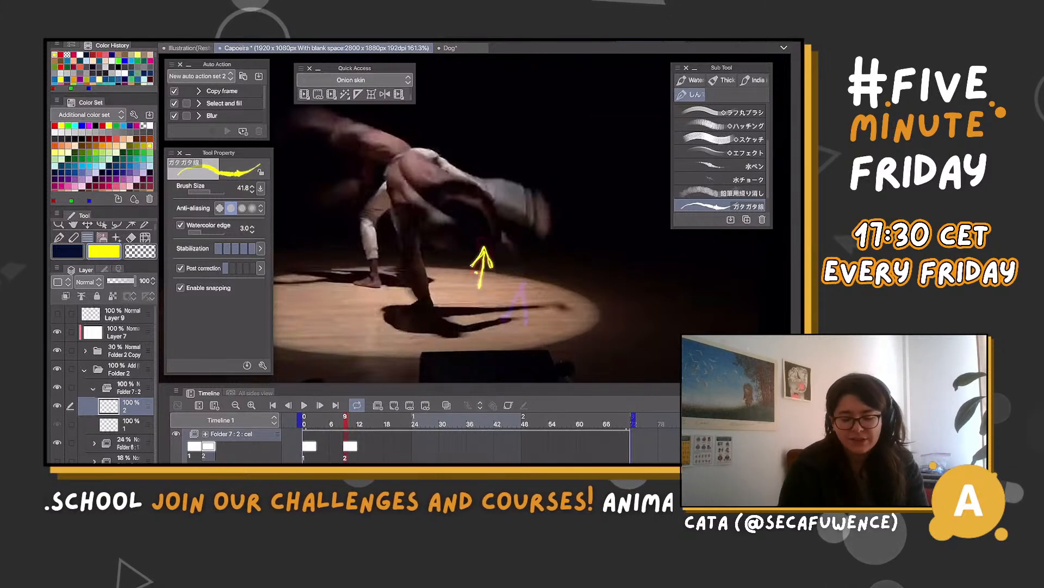
Step through the frames after cel 2 and create cel 3 at frame 13
{"action": "key", "text": "Right"}
{"action": "key", "text": "Right"}
{"action": "key", "text": "Right"}
{"action": "key", "text": "Right"}
{"action": "key", "text": "Right"}
{"action": "key", "text": "Left"}
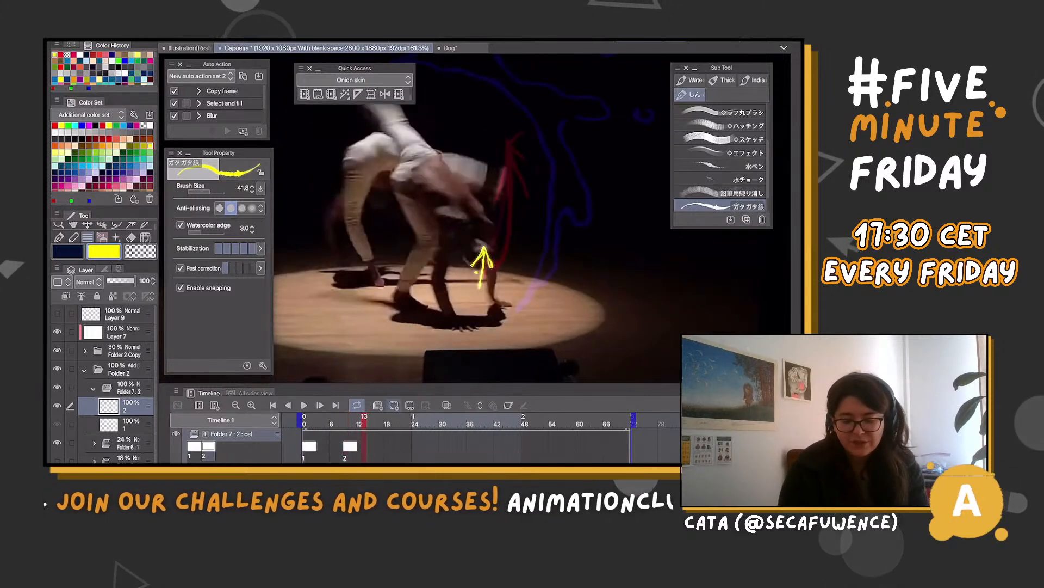
{"action": "key", "text": "alt+shift+c"}
{"action": "scroll", "coordinate": [487, 280], "scroll_direction": "down", "scroll_amount": 5}
{"action": "scroll", "coordinate": [507, 201], "scroll_direction": "up", "scroll_amount": 3}
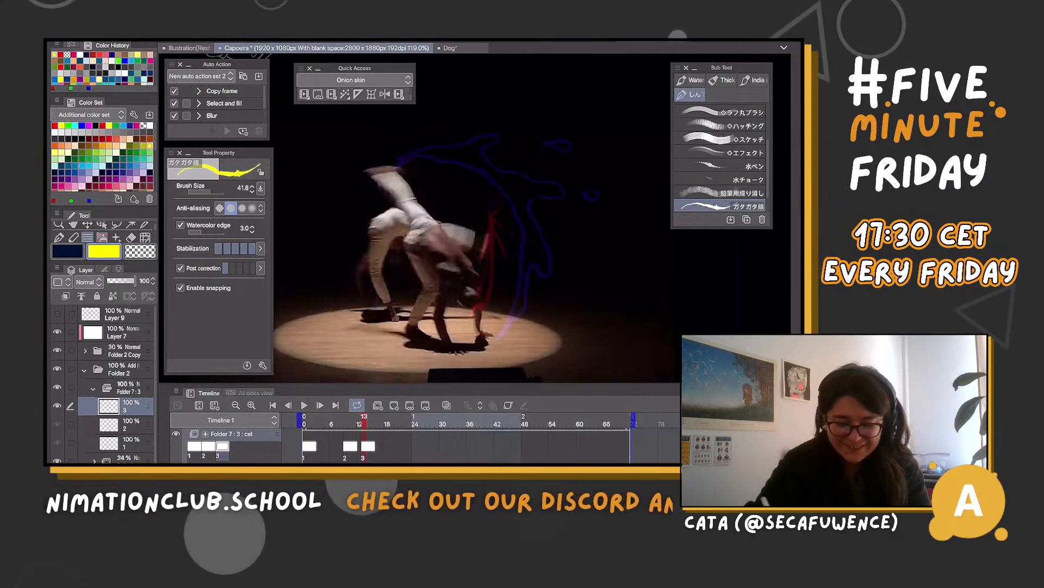
Compare cel 3 with the preceding frames and draw a tall yellow spike with a curled base beside the dancer's arm on it
{"action": "key", "text": "comma"}
{"action": "key", "text": "comma"}
{"action": "key", "text": "comma"}
{"action": "key", "text": "period"}
{"action": "key", "text": "period"}
{"action": "key", "text": "period"}
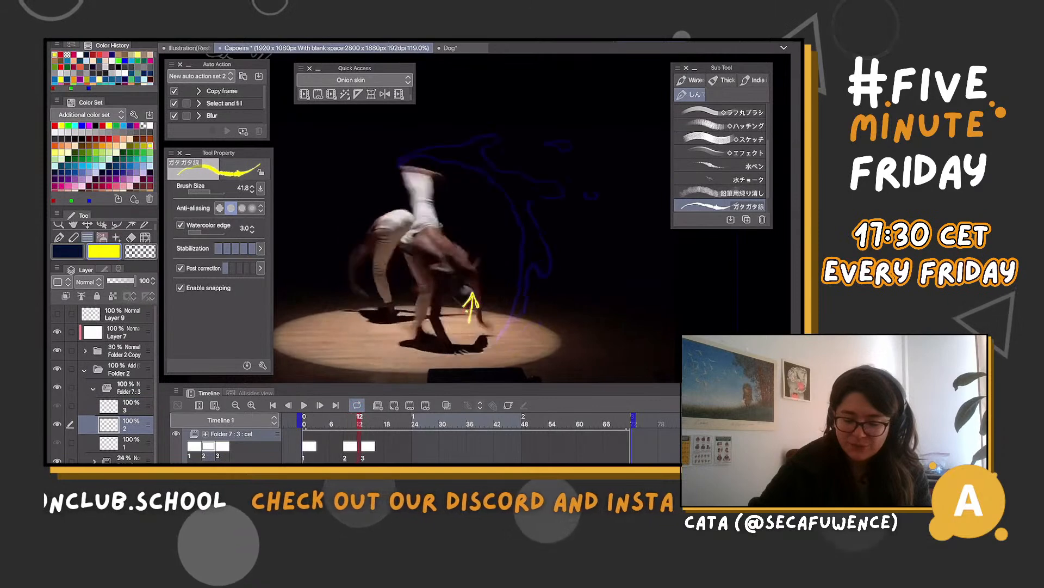
{"action": "key", "text": "comma"}
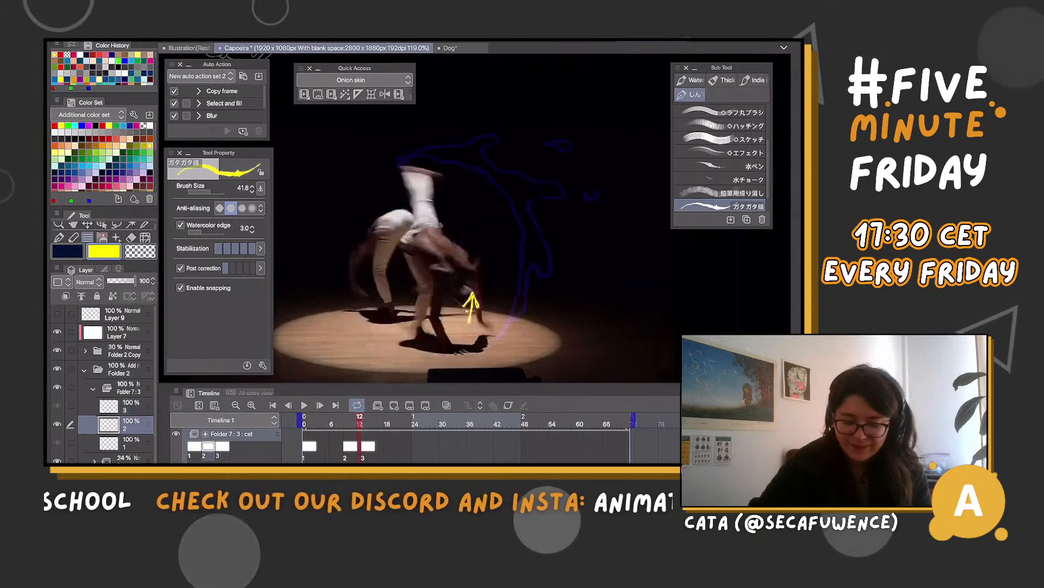
{"action": "key", "text": "period"}
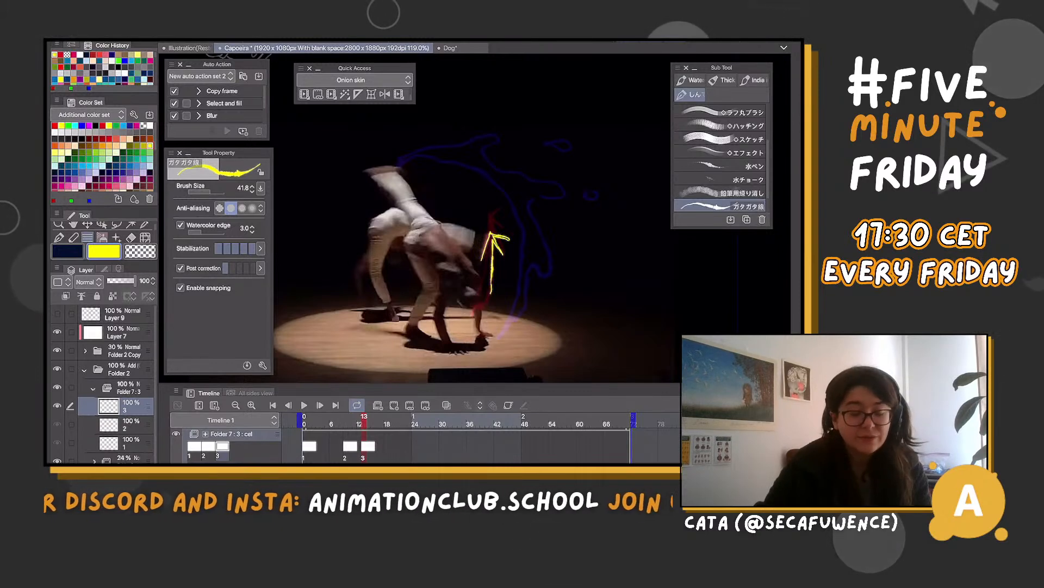
{"action": "left_click_drag", "start_coordinate": [496, 305], "coordinate": [475, 317]}
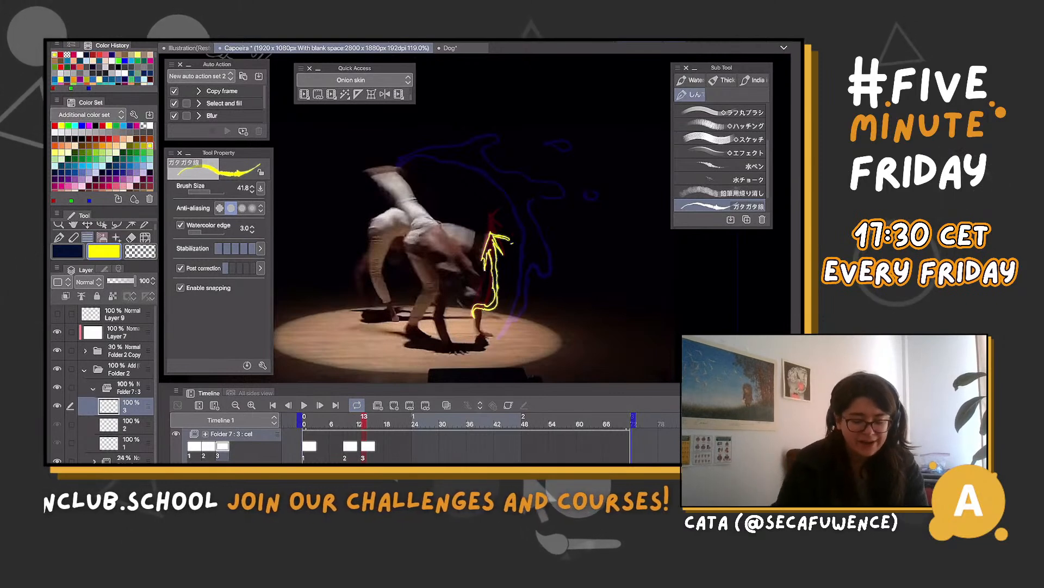
Create cel 4 at frame 17, draw the inner yellow arc from the raised foot toward the planted arm, and turn on the onion skin
{"action": "left_click", "coordinate": [383, 420]}
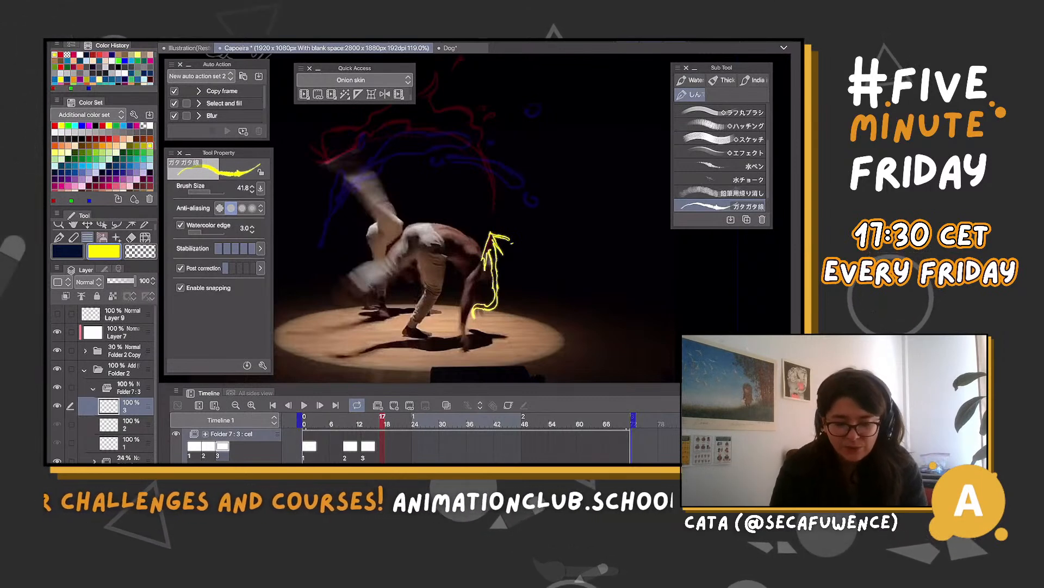
{"action": "scroll", "coordinate": [532, 222], "scroll_direction": "down", "scroll_amount": 1}
{"action": "scroll", "coordinate": [426, 269], "scroll_direction": "up", "scroll_amount": 1}
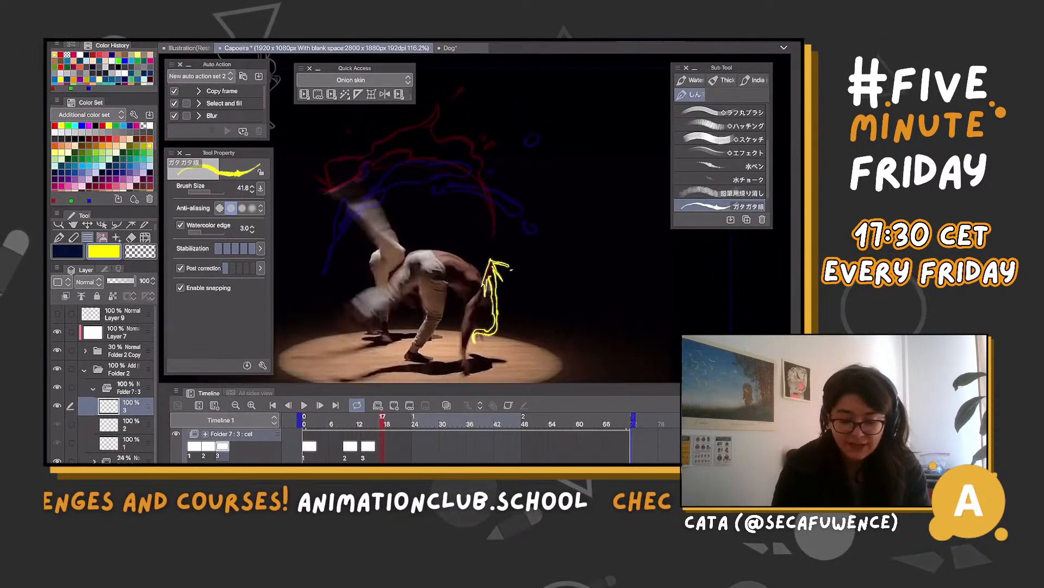
{"action": "key", "text": "Left"}
{"action": "key", "text": "Left"}
{"action": "key", "text": "Left"}
{"action": "key", "text": "Right"}
{"action": "key", "text": "Right"}
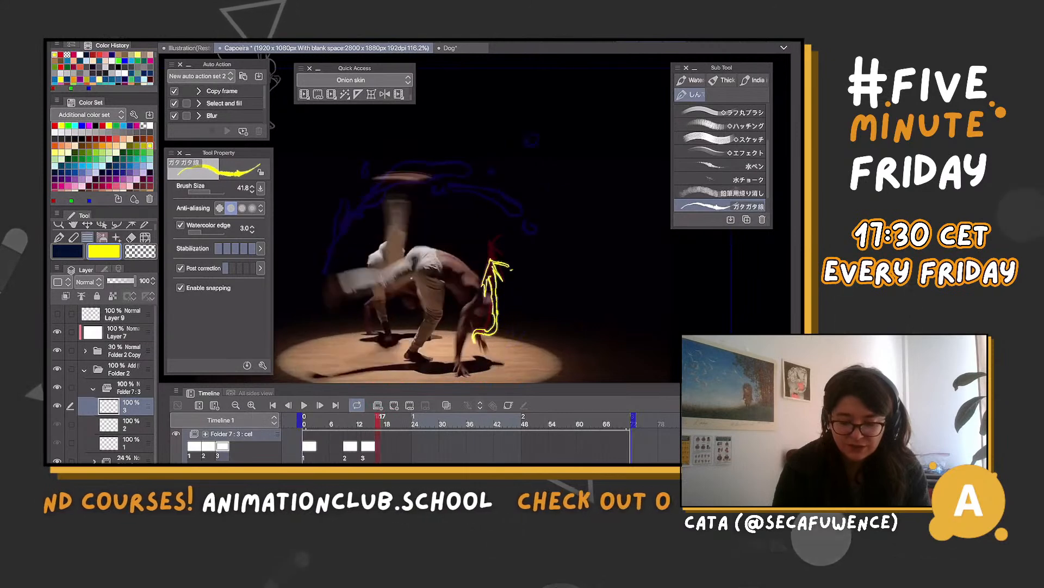
{"action": "key", "text": "Right"}
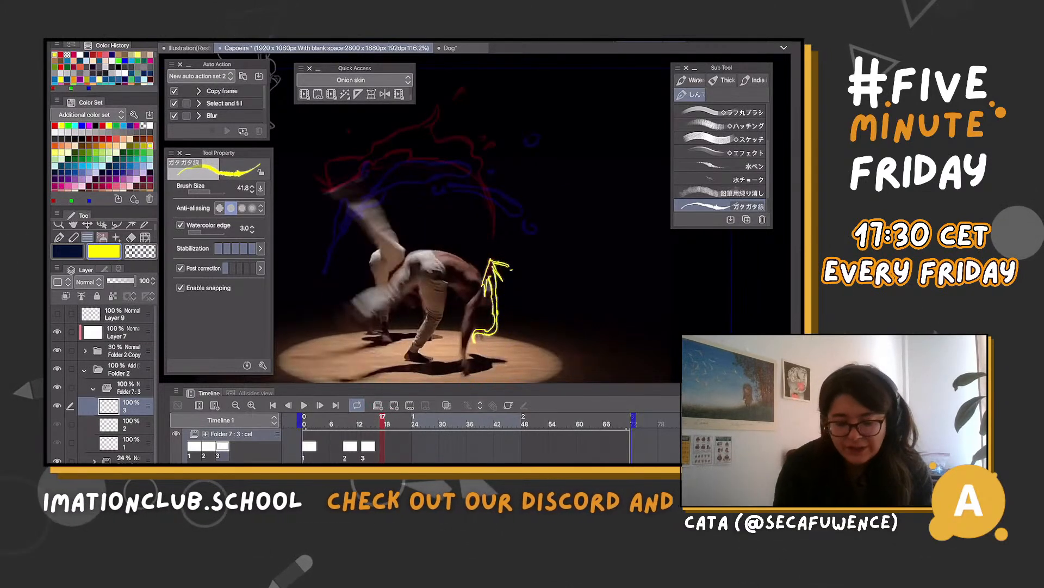
{"action": "key", "text": "alt+n"}
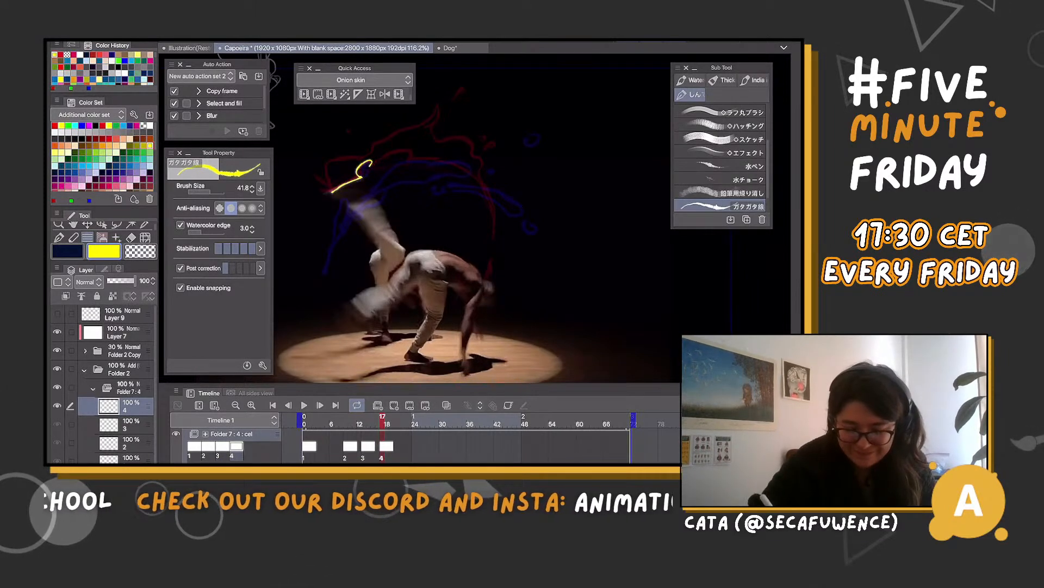
{"action": "mouse_move", "coordinate": [407, 159]}
{"action": "left_mouse_down"}
{"action": "mouse_move", "coordinate": [474, 169]}
{"action": "mouse_move", "coordinate": [496, 217]}
{"action": "left_mouse_up"}
{"action": "left_click", "coordinate": [447, 405]}
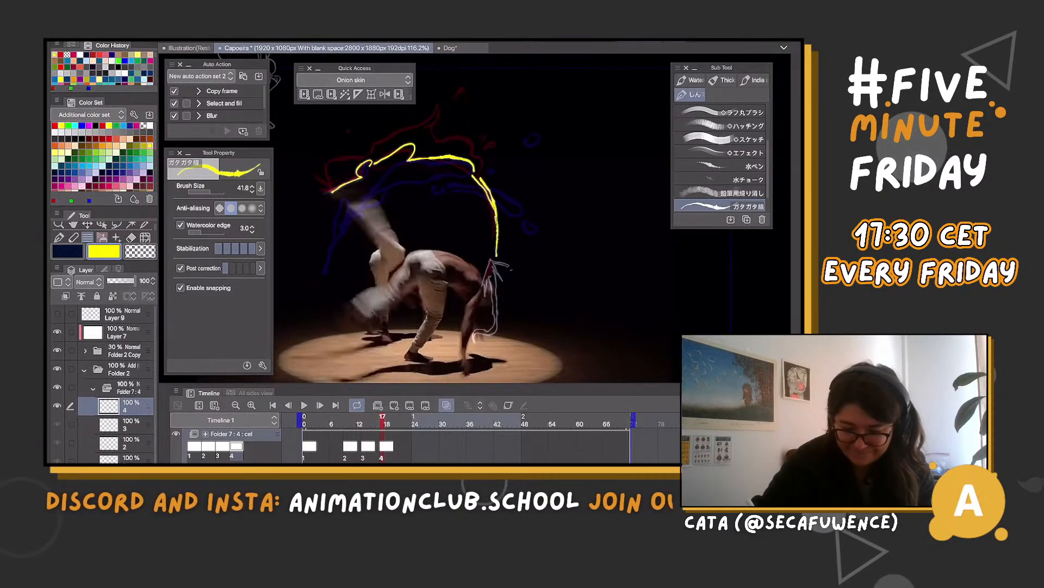
Draw the scalloped outer edge of the yellow arc on cel 4, closing it at the raised foot
{"action": "left_click_drag", "start_coordinate": [485, 162], "coordinate": [459, 135]}
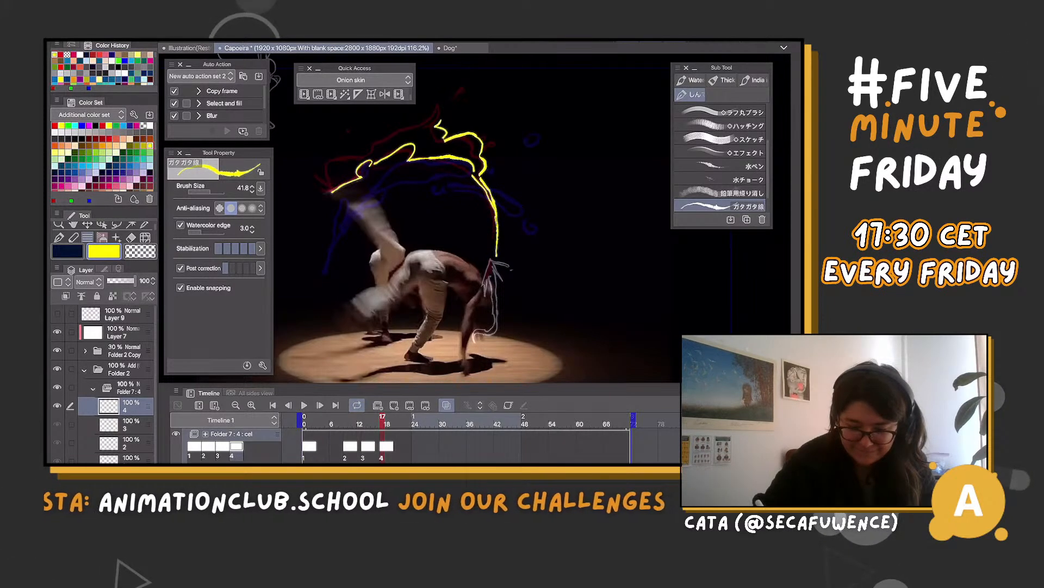
{"action": "left_click_drag", "start_coordinate": [375, 150], "coordinate": [392, 127]}
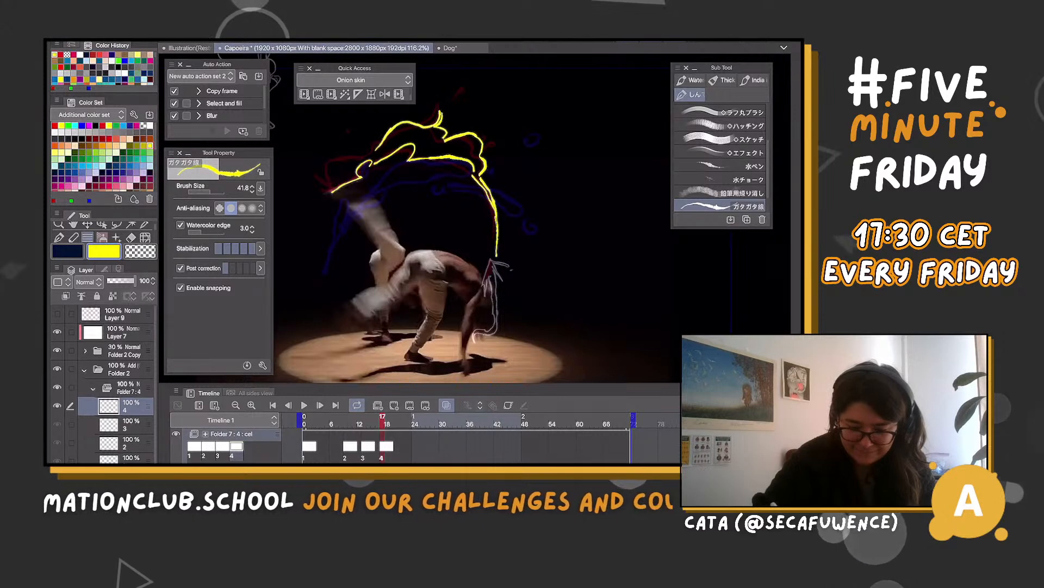
{"action": "left_click_drag", "start_coordinate": [327, 181], "coordinate": [330, 192]}
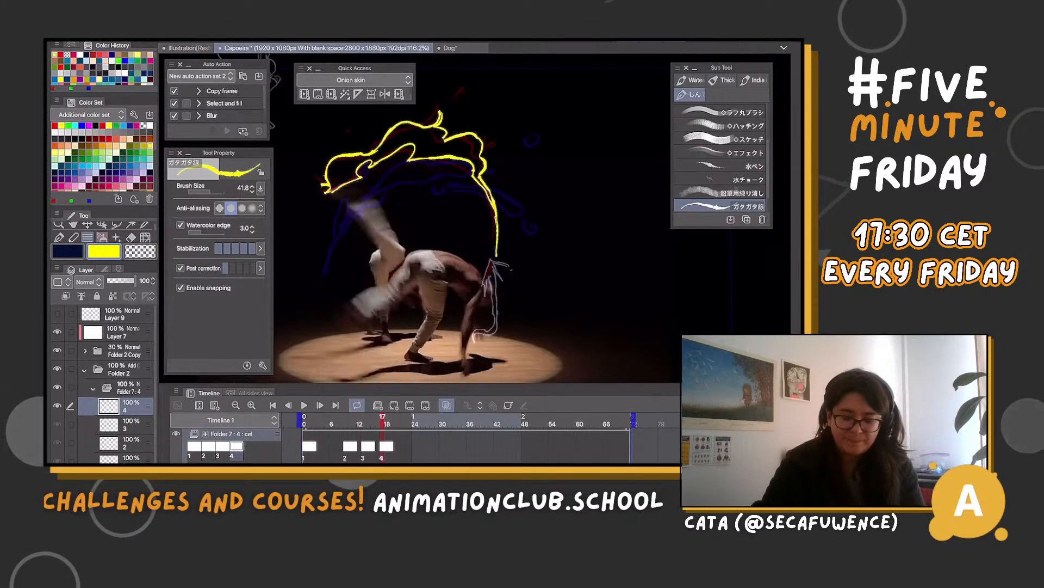
{"action": "scroll", "coordinate": [490, 234], "scroll_direction": "down", "scroll_amount": 4}
{"action": "scroll", "coordinate": [490, 234], "scroll_direction": "up", "scroll_amount": 2}
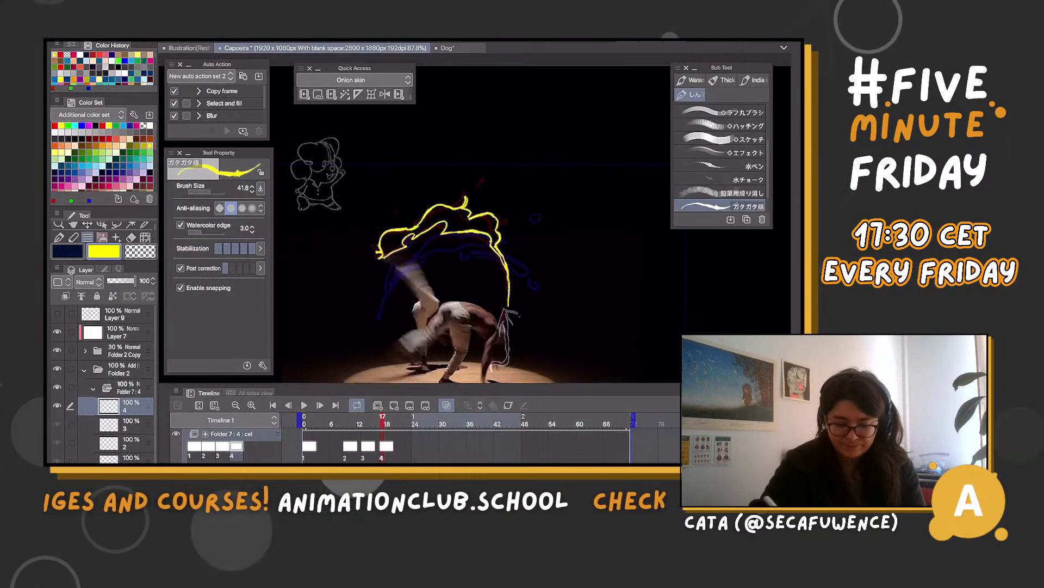
Create cel 5 at frame 21 and draw a yellow arc over both dancers to the kicking foot, with a scalloped outer edge
{"action": "left_click", "coordinate": [394, 404]}
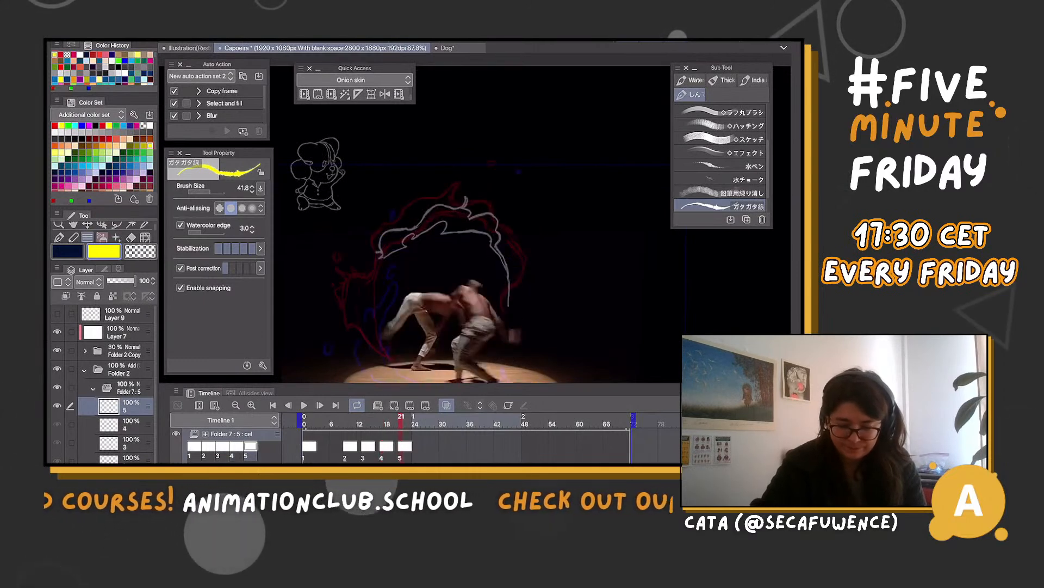
{"action": "left_click_drag", "start_coordinate": [385, 356], "coordinate": [380, 330]}
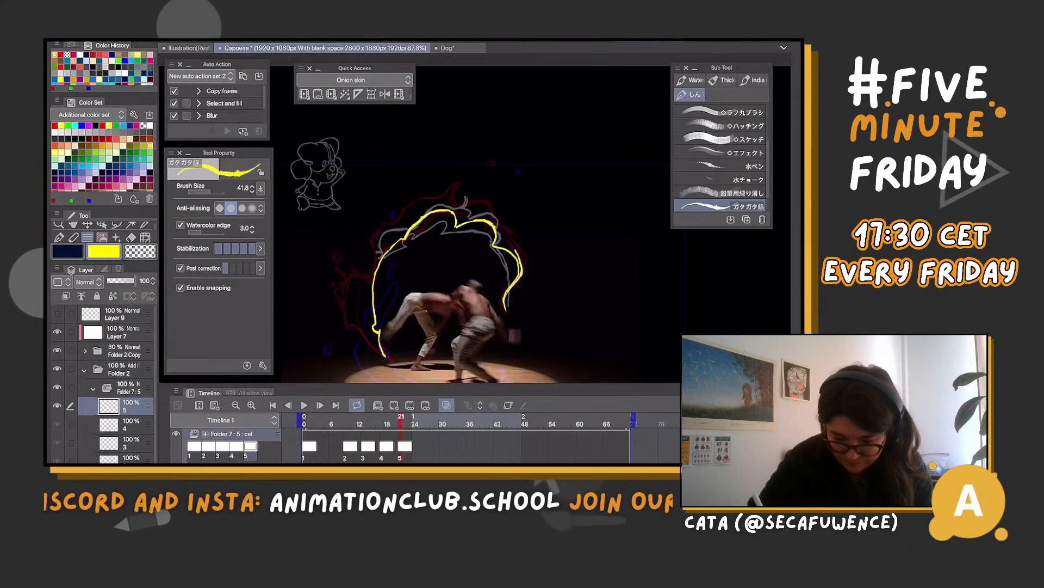
{"action": "left_click_drag", "start_coordinate": [468, 213], "coordinate": [510, 237]}
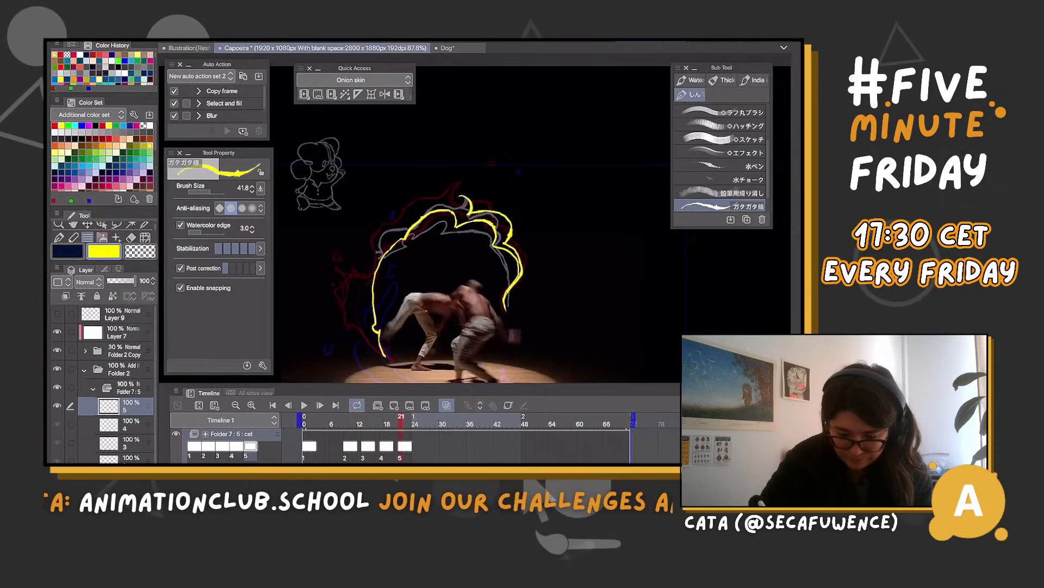
{"action": "mouse_move", "coordinate": [458, 184]}
{"action": "left_mouse_down"}
{"action": "mouse_move", "coordinate": [460, 194]}
{"action": "mouse_move", "coordinate": [423, 195]}
{"action": "left_mouse_up"}
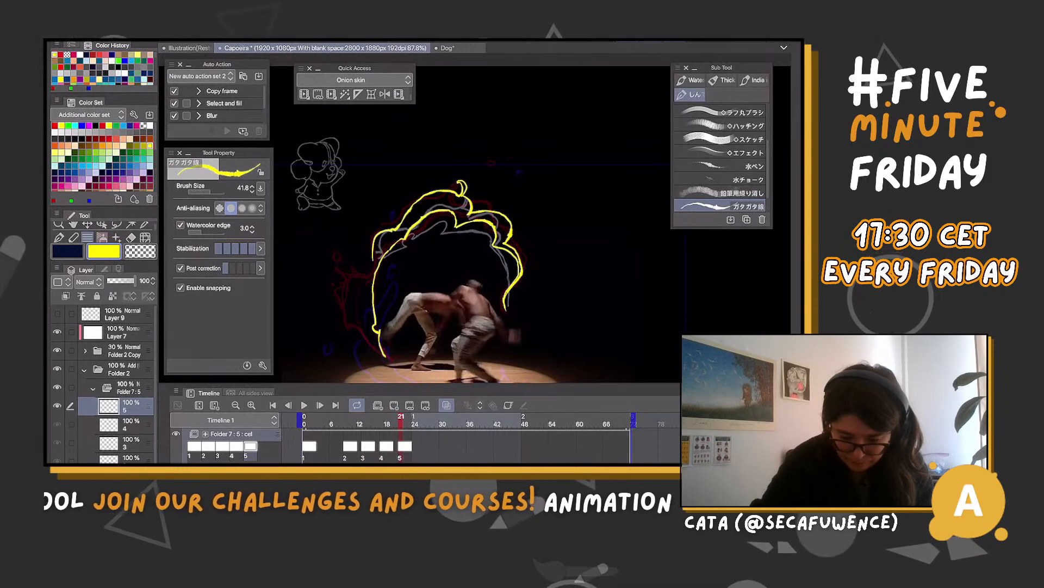
{"action": "key", "text": "ctrl+z"}
{"action": "mouse_move", "coordinate": [458, 193]}
{"action": "left_mouse_down"}
{"action": "mouse_move", "coordinate": [430, 190]}
{"action": "mouse_move", "coordinate": [406, 206]}
{"action": "mouse_move", "coordinate": [378, 230]}
{"action": "mouse_move", "coordinate": [374, 261]}
{"action": "mouse_move", "coordinate": [343, 284]}
{"action": "mouse_move", "coordinate": [350, 325]}
{"action": "mouse_move", "coordinate": [391, 362]}
{"action": "left_mouse_up"}
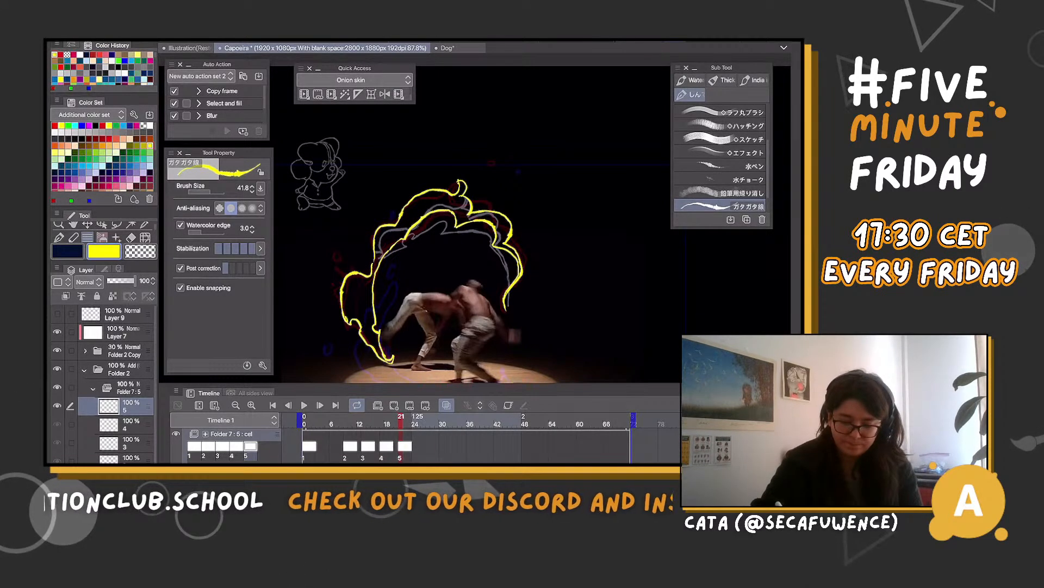
Create cel 6 at frame 25 and draw the inner yellow line down the arc's left side to the foot on the floor
{"action": "left_click", "coordinate": [419, 423]}
{"action": "left_click", "coordinate": [394, 405]}
{"action": "scroll", "coordinate": [473, 245], "scroll_direction": "down", "scroll_amount": 3}
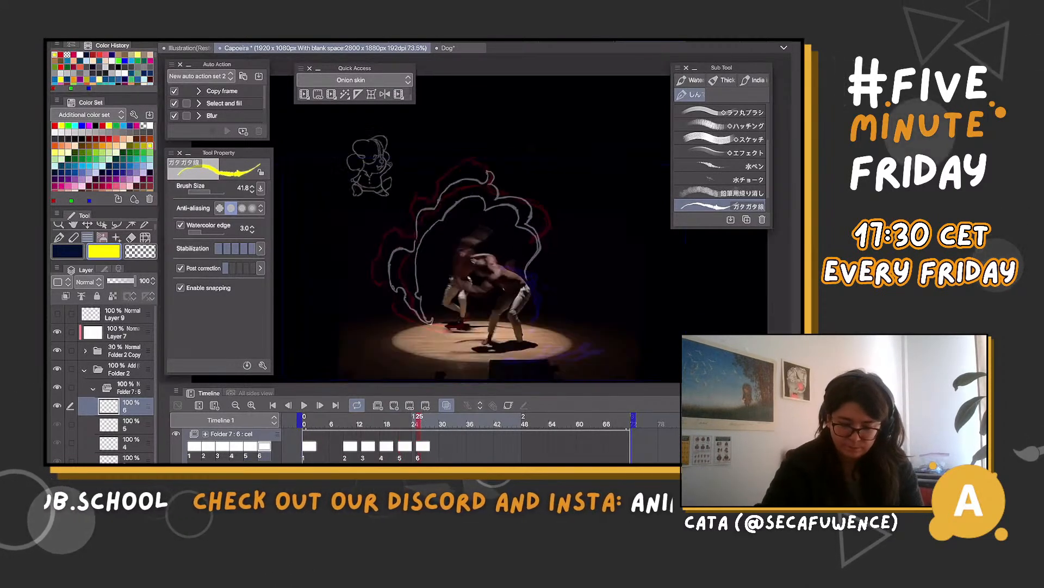
{"action": "scroll", "coordinate": [501, 255], "scroll_direction": "up", "scroll_amount": 3}
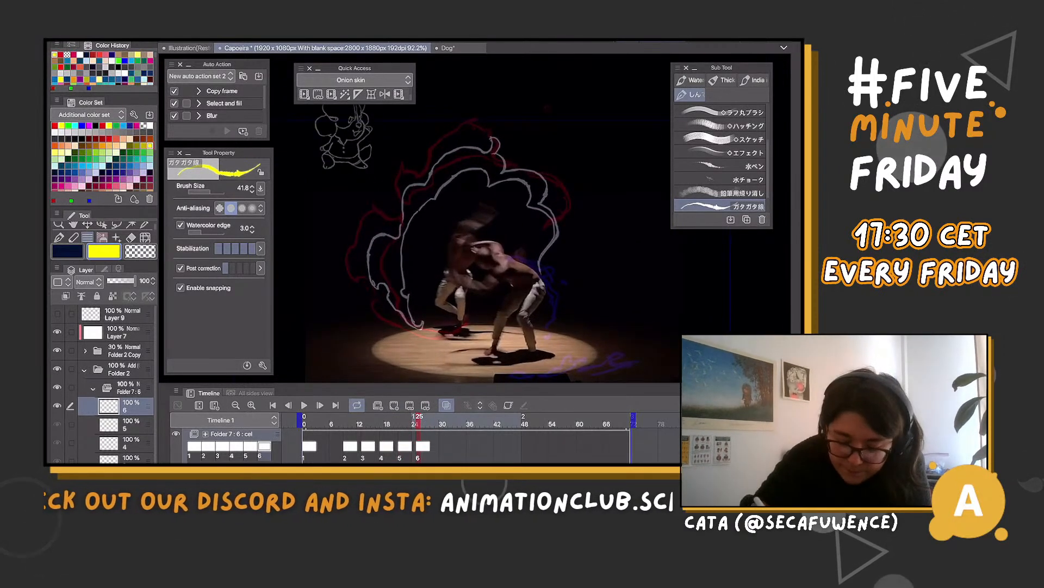
{"action": "left_click_drag", "start_coordinate": [408, 204], "coordinate": [428, 191]}
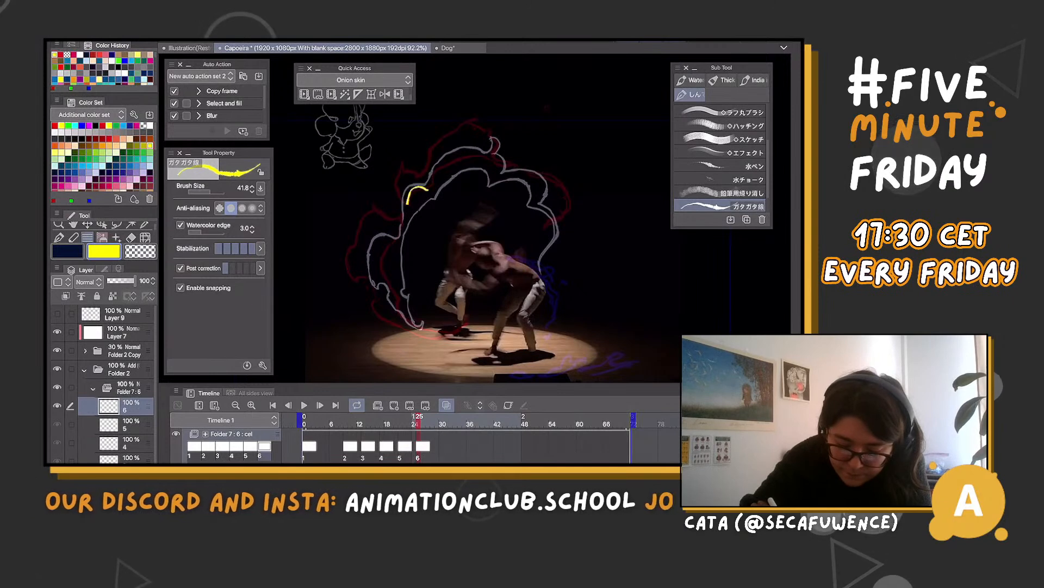
{"action": "mouse_move", "coordinate": [400, 235]}
{"action": "left_mouse_down"}
{"action": "mouse_move", "coordinate": [384, 264]}
{"action": "mouse_move", "coordinate": [391, 312]}
{"action": "mouse_move", "coordinate": [441, 334]}
{"action": "mouse_move", "coordinate": [466, 326]}
{"action": "left_mouse_up"}
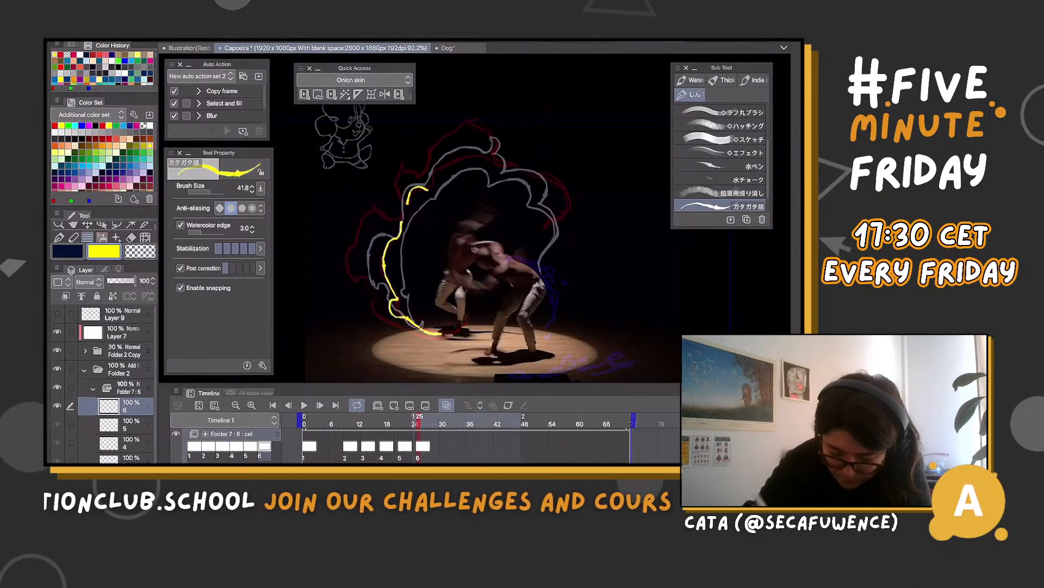
Compare cel 6 with cel 5, then delete the lower end of its inner line and redraw it toward the standing foot
{"action": "key", "text": "comma"}
{"action": "key", "text": "comma"}
{"action": "key", "text": "period"}
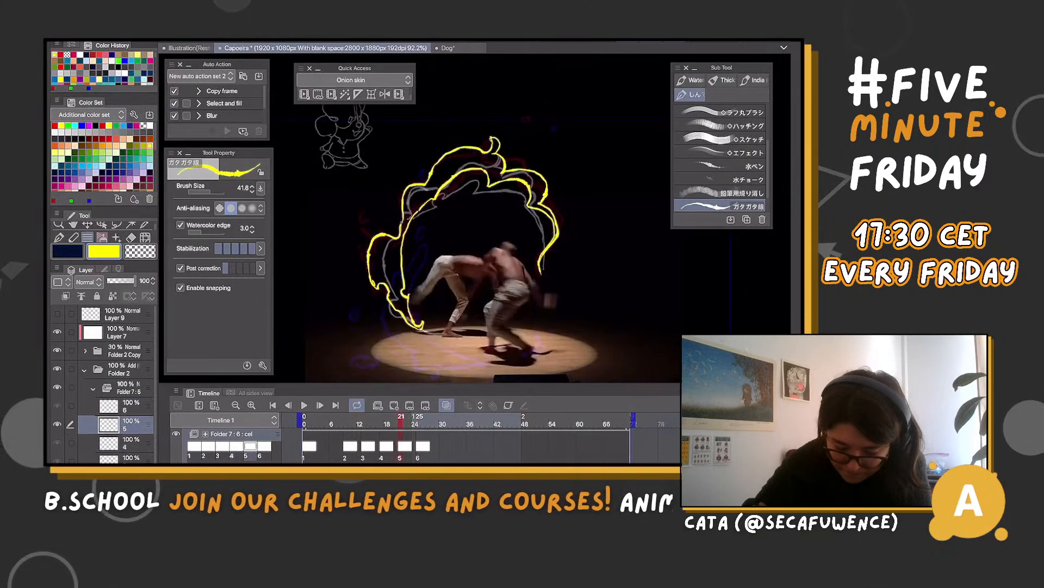
{"action": "key", "text": "period"}
{"action": "key", "text": "period"}
{"action": "key", "text": "period"}
{"action": "key", "text": "period"}
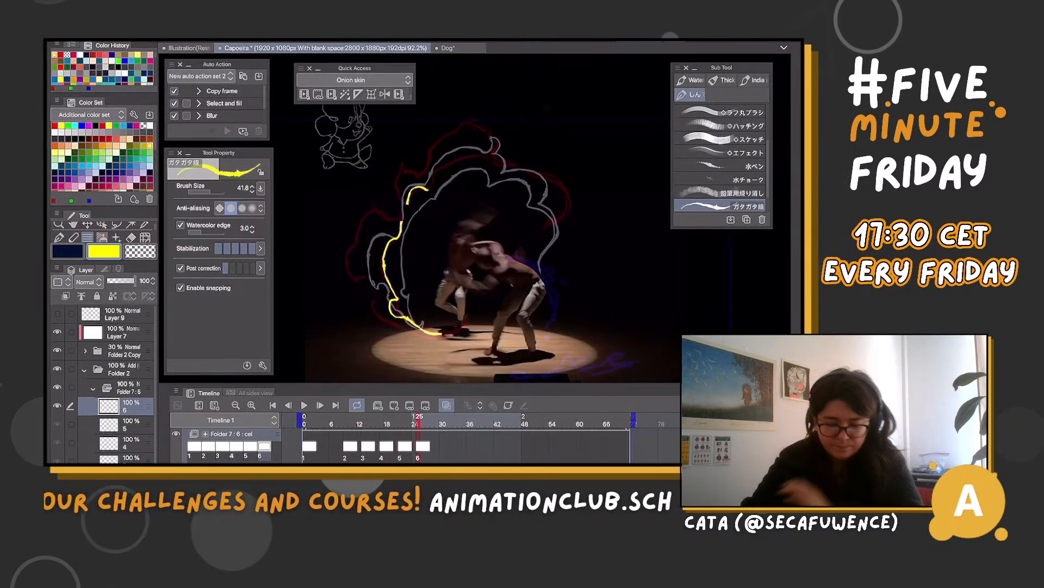
{"action": "key", "text": "ctrl+z"}
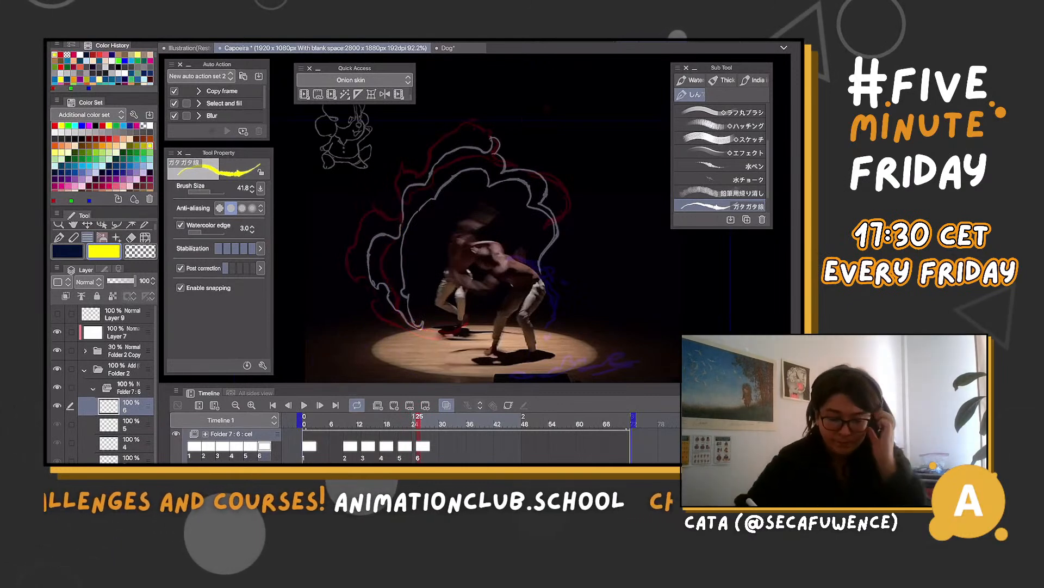
{"action": "key", "text": "ctrl+y"}
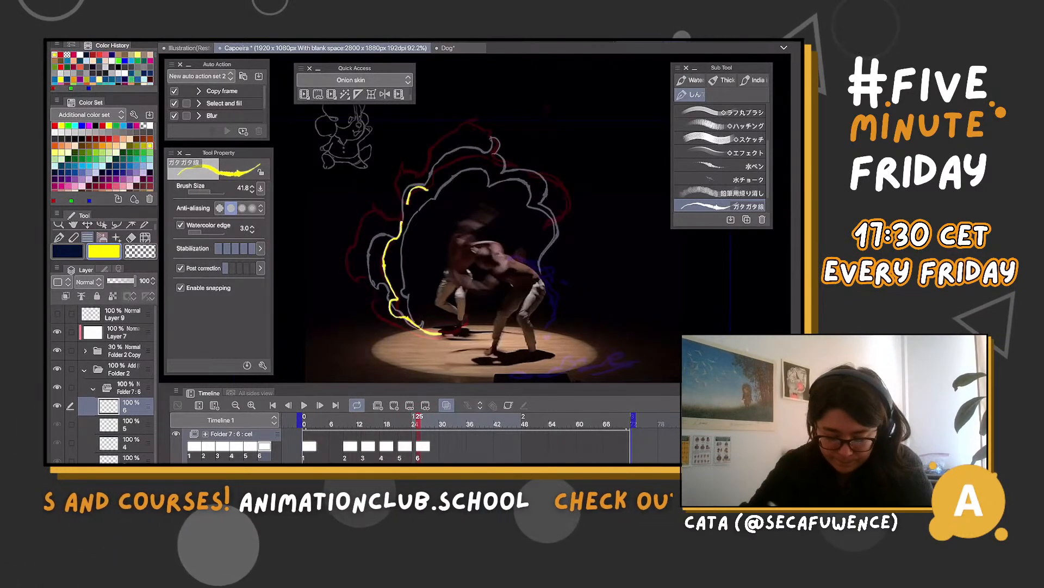
{"action": "key", "text": "m"}
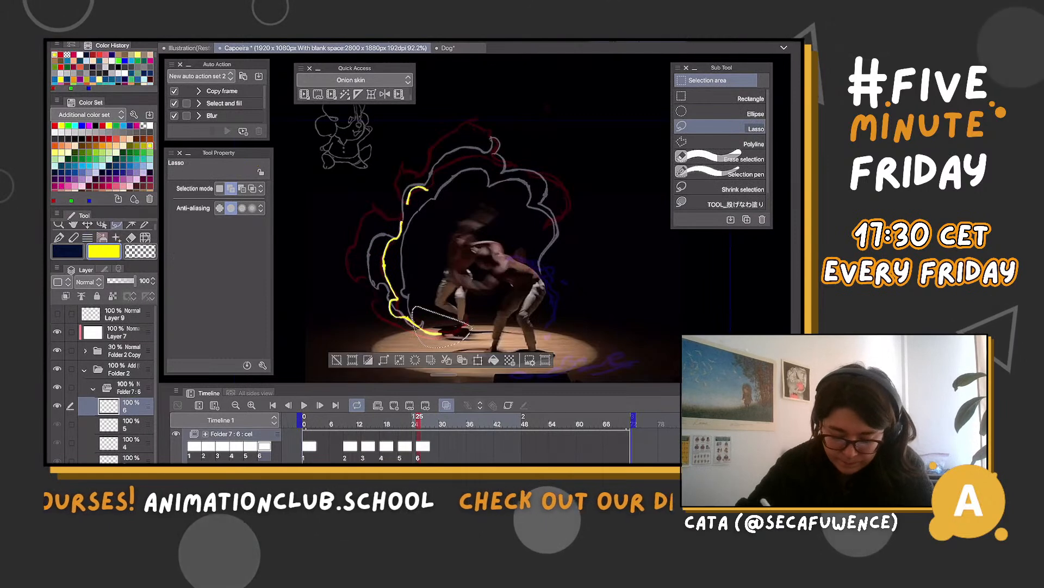
{"action": "key", "text": "b"}
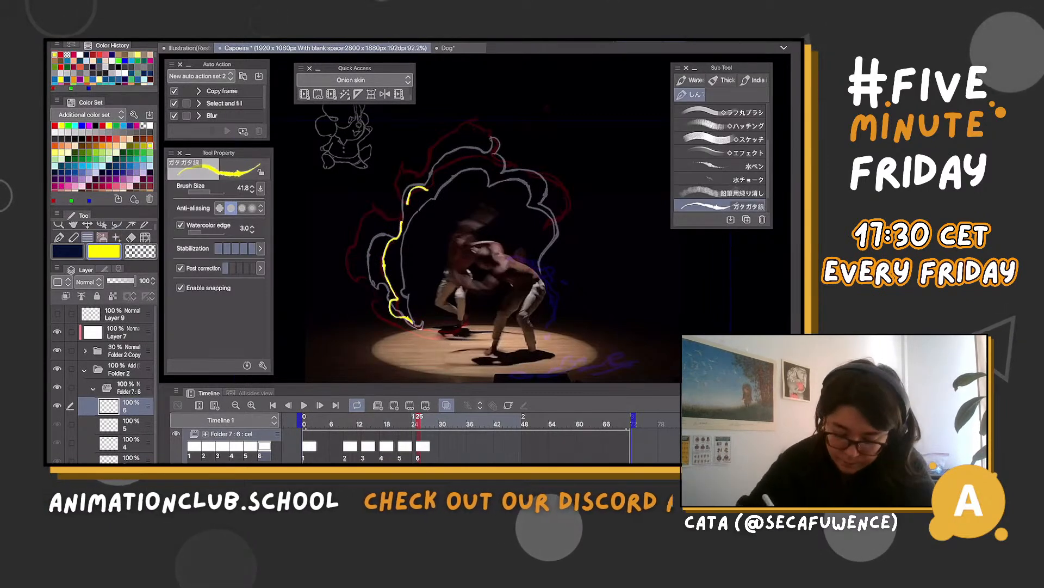
{"action": "left_click_drag", "start_coordinate": [408, 320], "coordinate": [457, 321]}
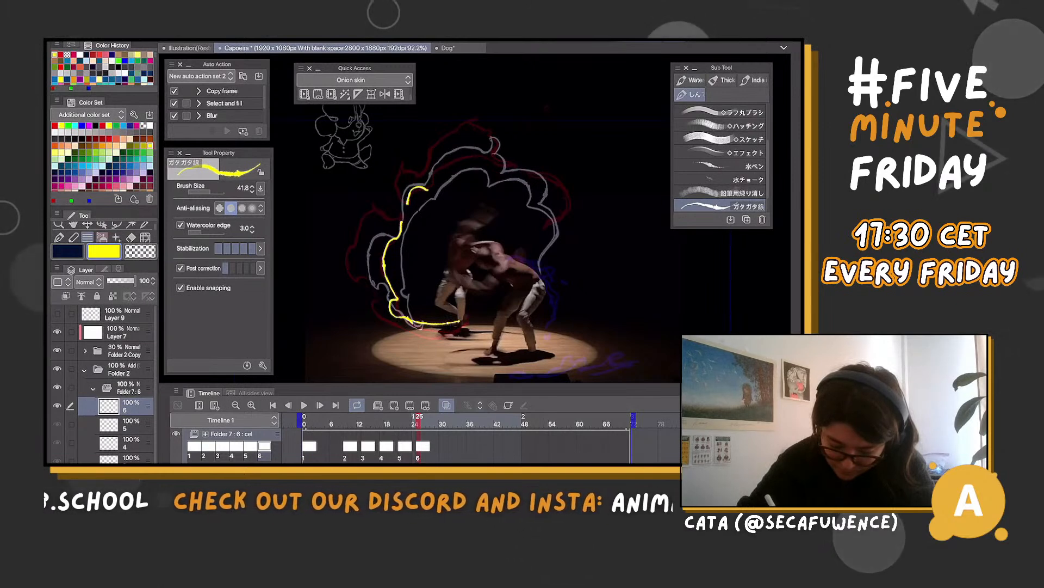
Draw the flame-shaped outer edge on cel 6, from the floor up the left side and over the pointed crest, and complete the inner arc
{"action": "mouse_move", "coordinate": [389, 321]}
{"action": "left_mouse_down"}
{"action": "mouse_move", "coordinate": [460, 322]}
{"action": "mouse_move", "coordinate": [372, 310]}
{"action": "mouse_move", "coordinate": [377, 297]}
{"action": "mouse_move", "coordinate": [348, 248]}
{"action": "mouse_move", "coordinate": [381, 203]}
{"action": "mouse_move", "coordinate": [391, 221]}
{"action": "left_mouse_up"}
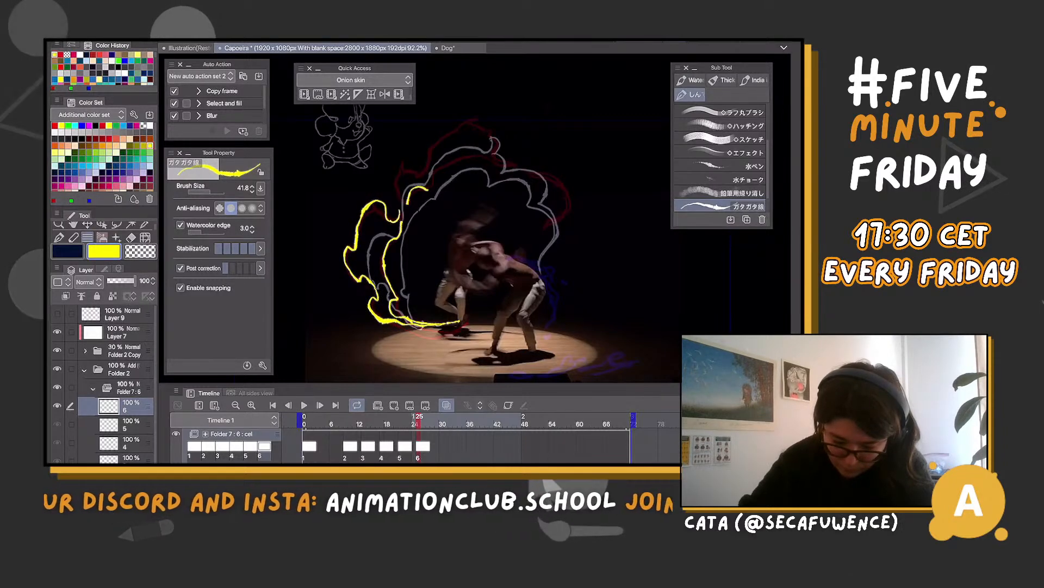
{"action": "mouse_move", "coordinate": [406, 203]}
{"action": "left_mouse_down"}
{"action": "mouse_move", "coordinate": [396, 186]}
{"action": "mouse_move", "coordinate": [416, 163]}
{"action": "mouse_move", "coordinate": [491, 109]}
{"action": "mouse_move", "coordinate": [509, 153]}
{"action": "mouse_move", "coordinate": [537, 166]}
{"action": "mouse_move", "coordinate": [544, 223]}
{"action": "left_mouse_up"}
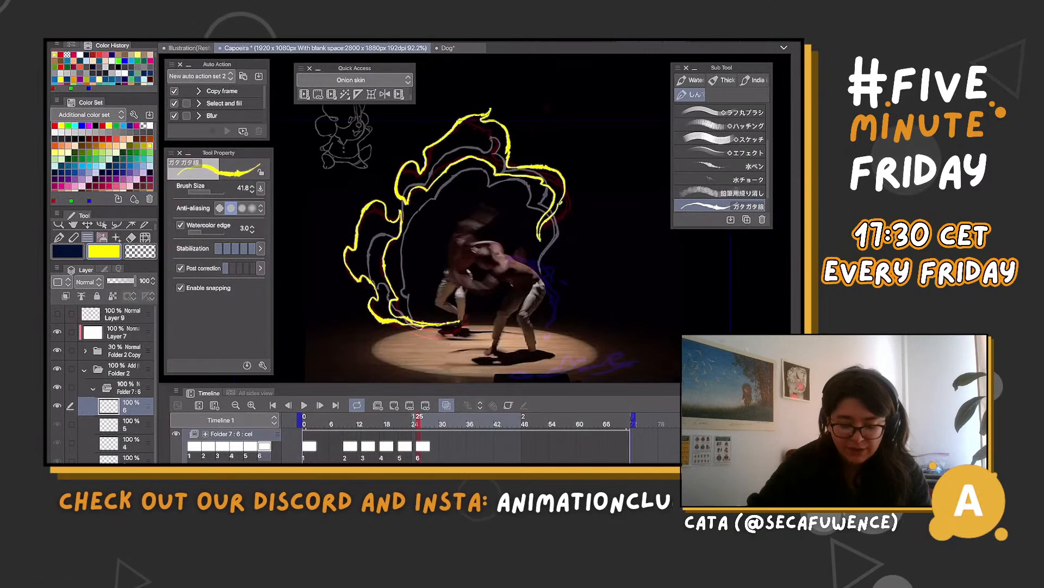
Create cel 7 at frame 29 and draw the inner line of the left flame, ending in a curved trail at the dancer's foot
{"action": "key", "text": "Right"}
{"action": "key", "text": "Right"}
{"action": "key", "text": "Right"}
{"action": "key", "text": "Right"}
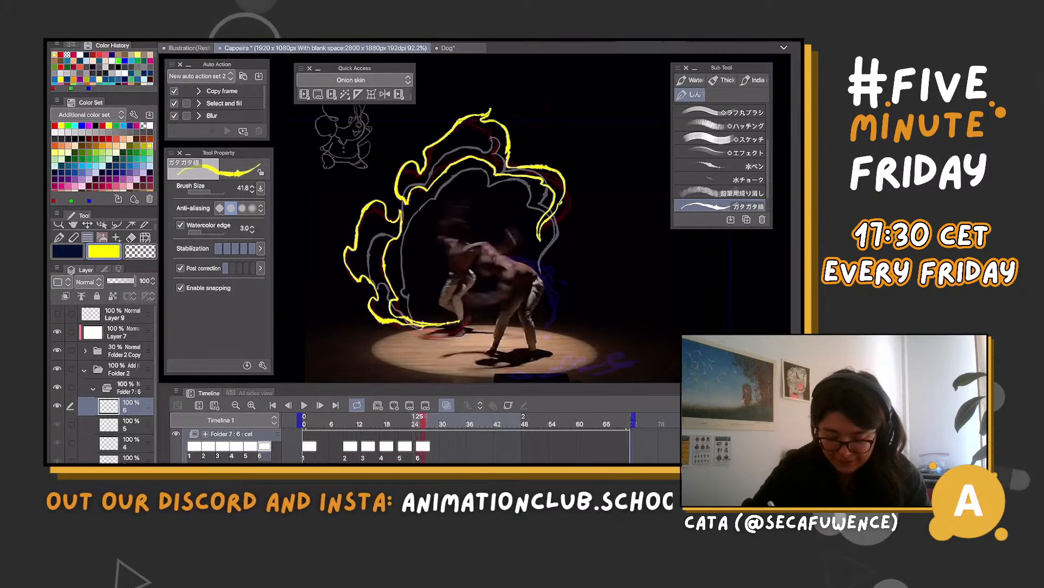
{"action": "key", "text": "n"}
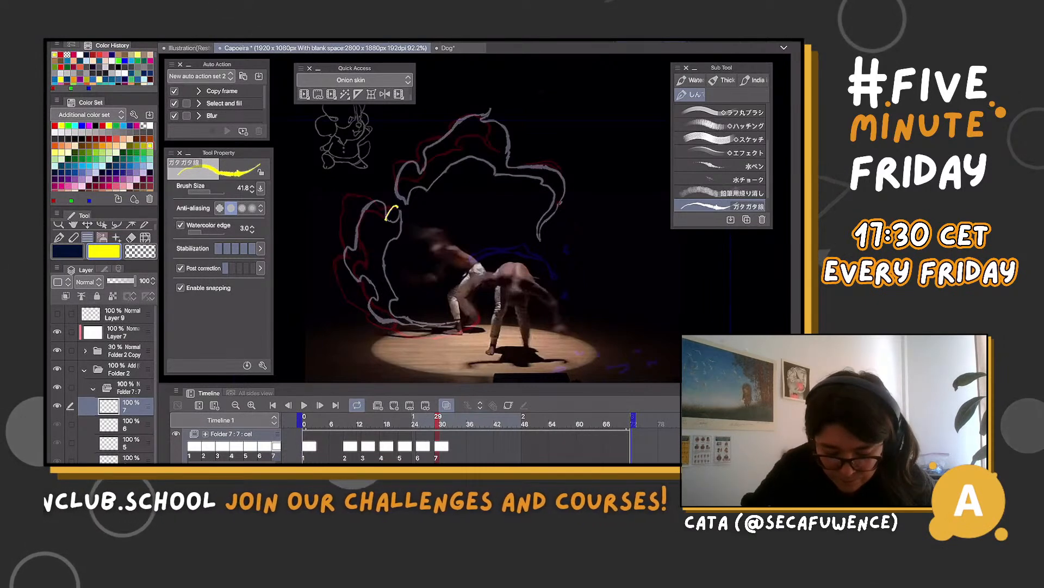
{"action": "mouse_move", "coordinate": [396, 207]}
{"action": "left_mouse_down"}
{"action": "mouse_move", "coordinate": [369, 263]}
{"action": "mouse_move", "coordinate": [398, 321]}
{"action": "mouse_move", "coordinate": [435, 338]}
{"action": "left_mouse_up"}
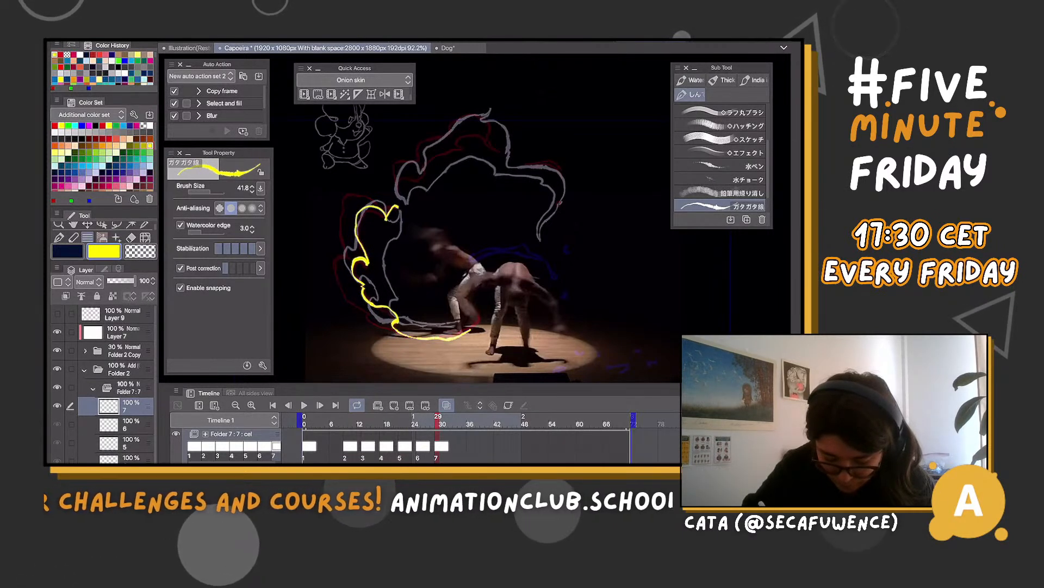
{"action": "key", "text": "ctrl+z"}
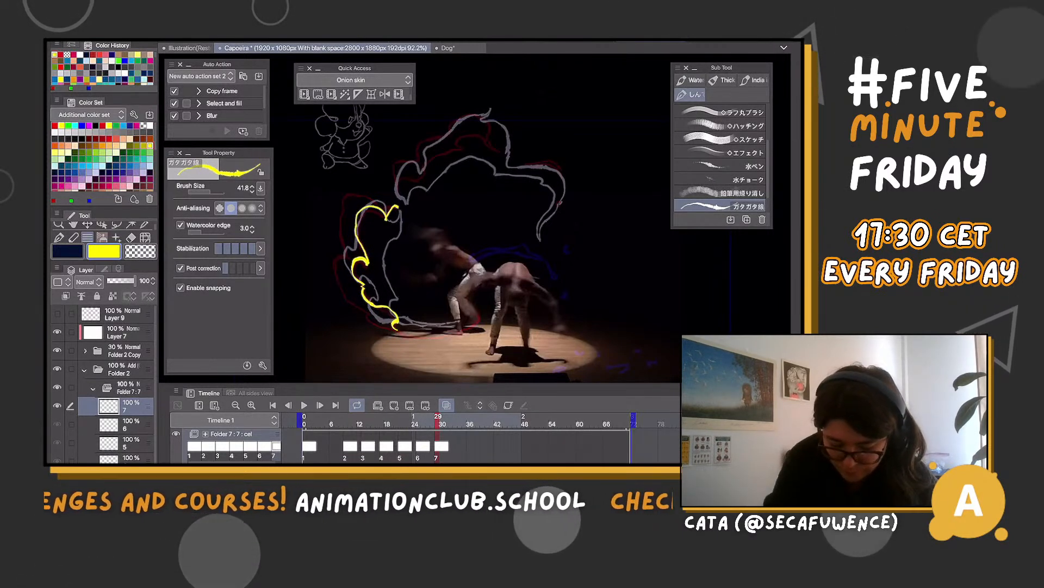
{"action": "left_click_drag", "start_coordinate": [395, 325], "coordinate": [480, 317]}
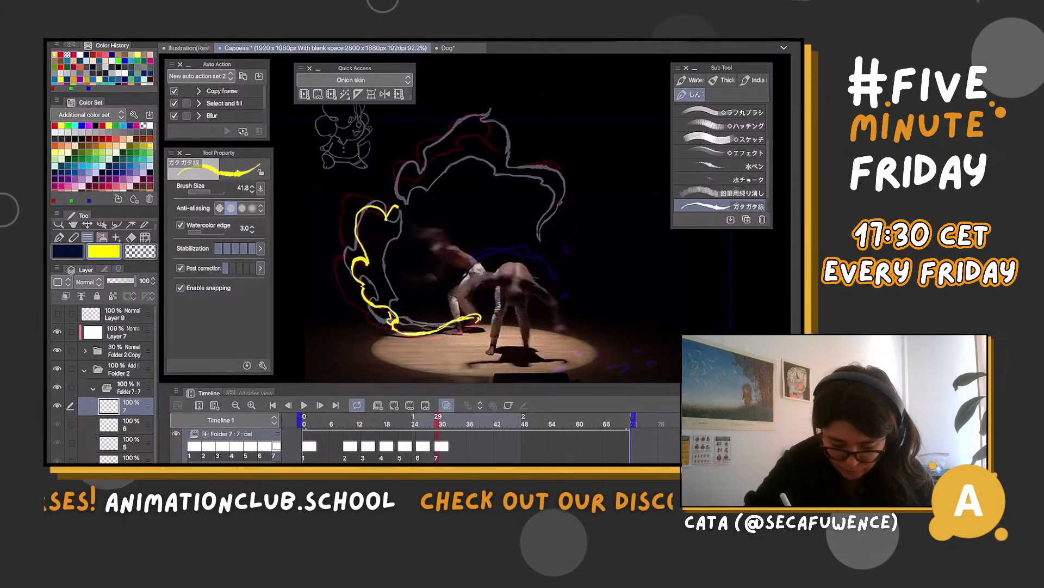
Draw the outer edge of the left flame on cel 7, from the floor trail up around its two lobes
{"action": "left_click_drag", "start_coordinate": [340, 296], "coordinate": [387, 319]}
{"action": "mouse_move", "coordinate": [328, 254]}
{"action": "left_mouse_down"}
{"action": "mouse_move", "coordinate": [350, 253]}
{"action": "mouse_move", "coordinate": [340, 225]}
{"action": "mouse_move", "coordinate": [362, 182]}
{"action": "left_mouse_up"}
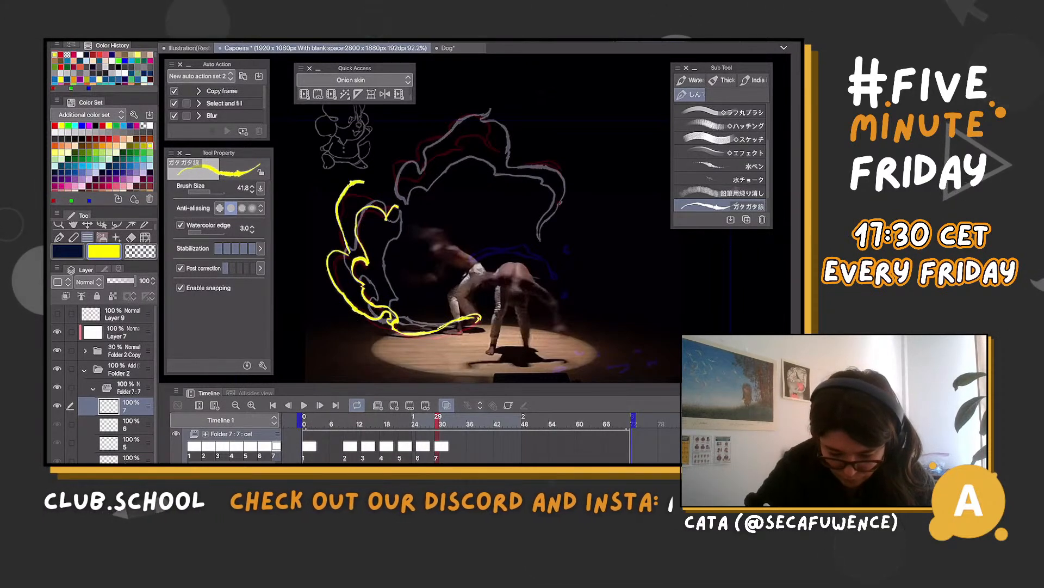
{"action": "key", "text": "ctrl+z"}
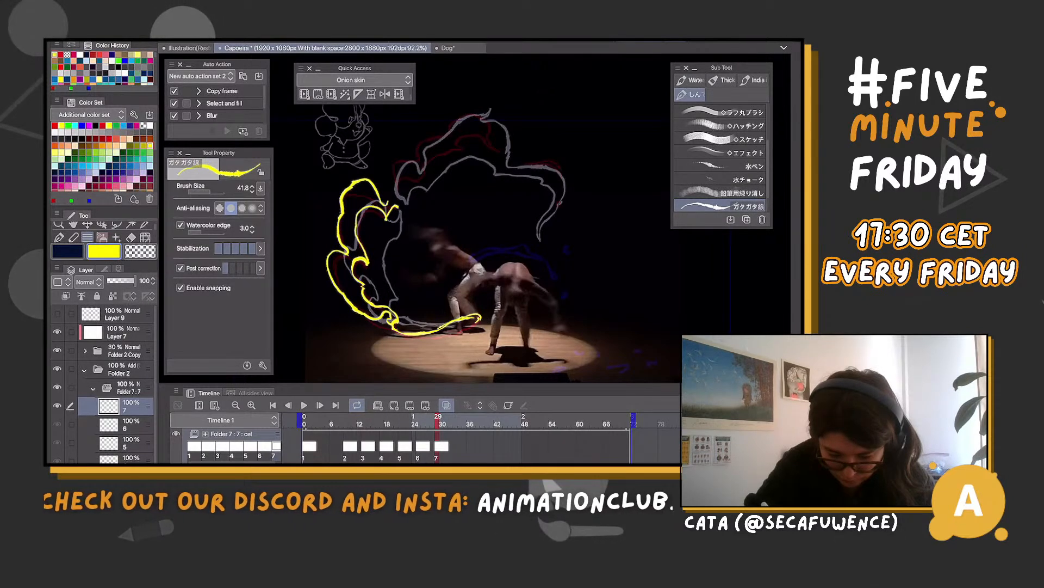
Draw the upper flame on cel 7 with a pointed crest, a separate curved tip on the right and a small drop below it
{"action": "left_click_drag", "start_coordinate": [400, 192], "coordinate": [402, 176]}
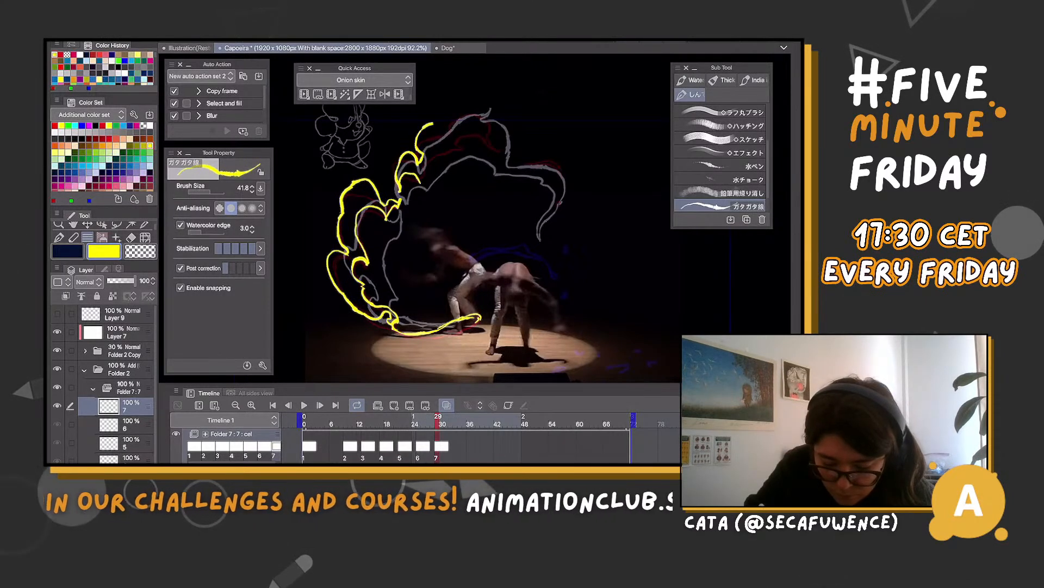
{"action": "left_click_drag", "start_coordinate": [495, 99], "coordinate": [507, 138]}
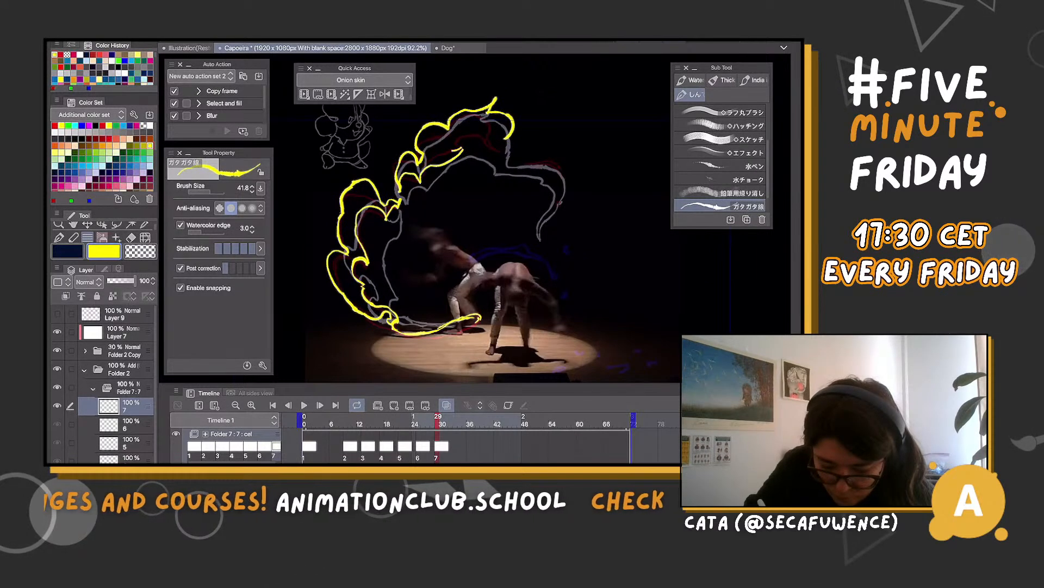
{"action": "left_click_drag", "start_coordinate": [491, 143], "coordinate": [532, 144]}
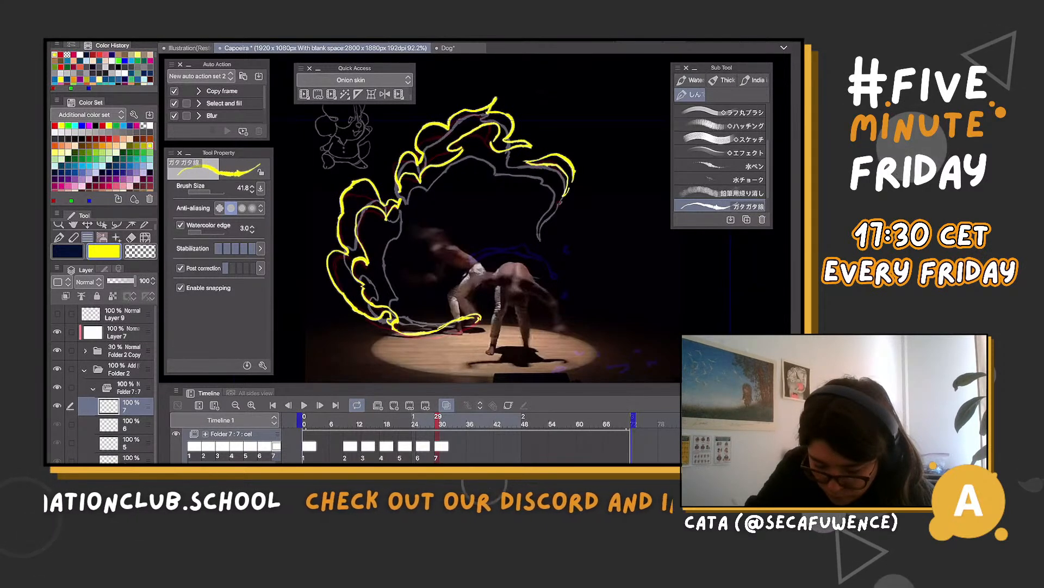
{"action": "left_click_drag", "start_coordinate": [547, 207], "coordinate": [538, 219]}
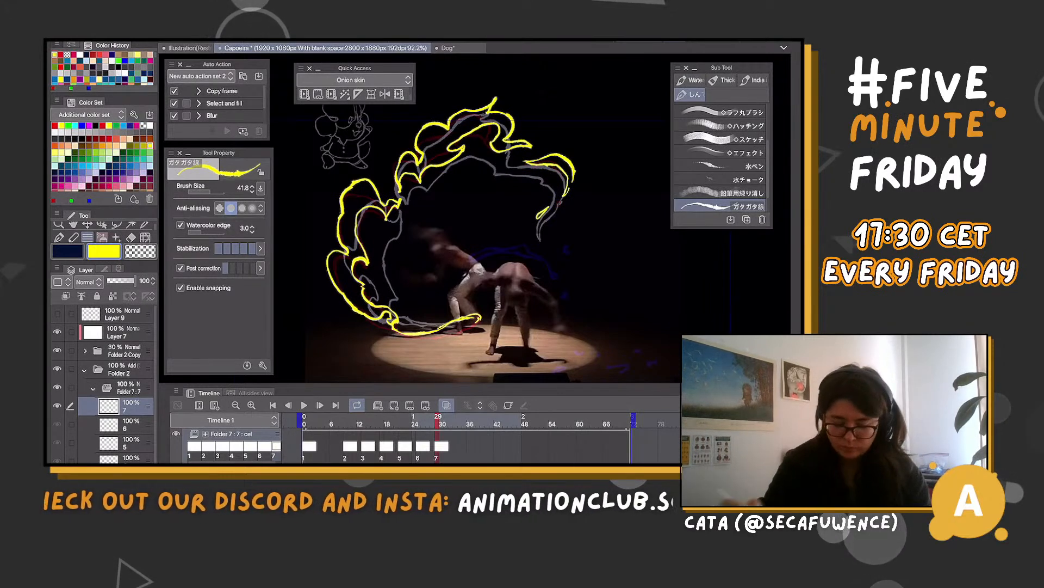
Create cel 8 at frame 33 and draw the broken upper flame, with a pointed crest, separate tip pieces and a small drop
{"action": "left_click", "coordinate": [465, 423]}
{"action": "left_click", "coordinate": [456, 423]}
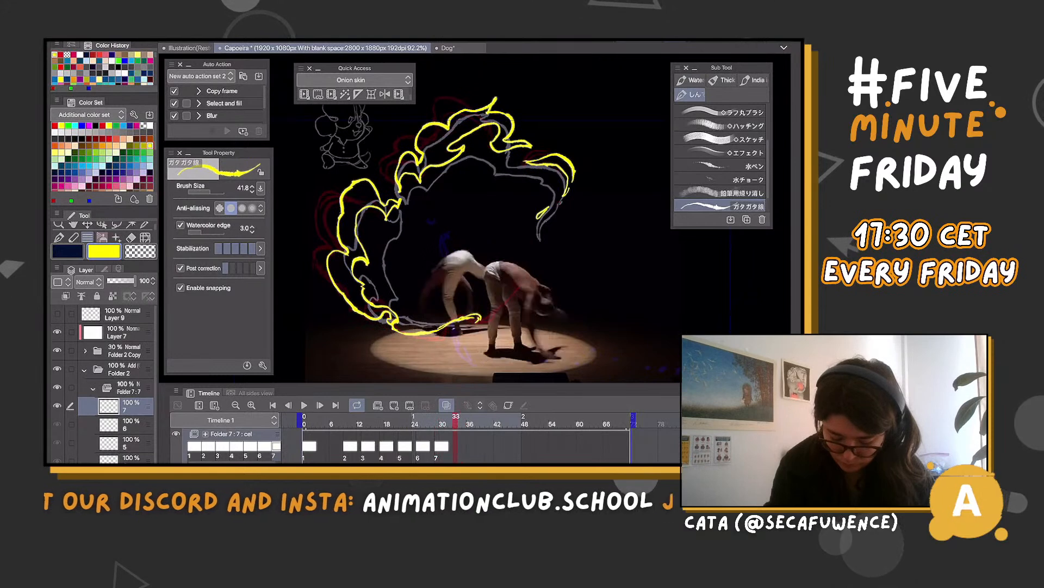
{"action": "left_click", "coordinate": [394, 405]}
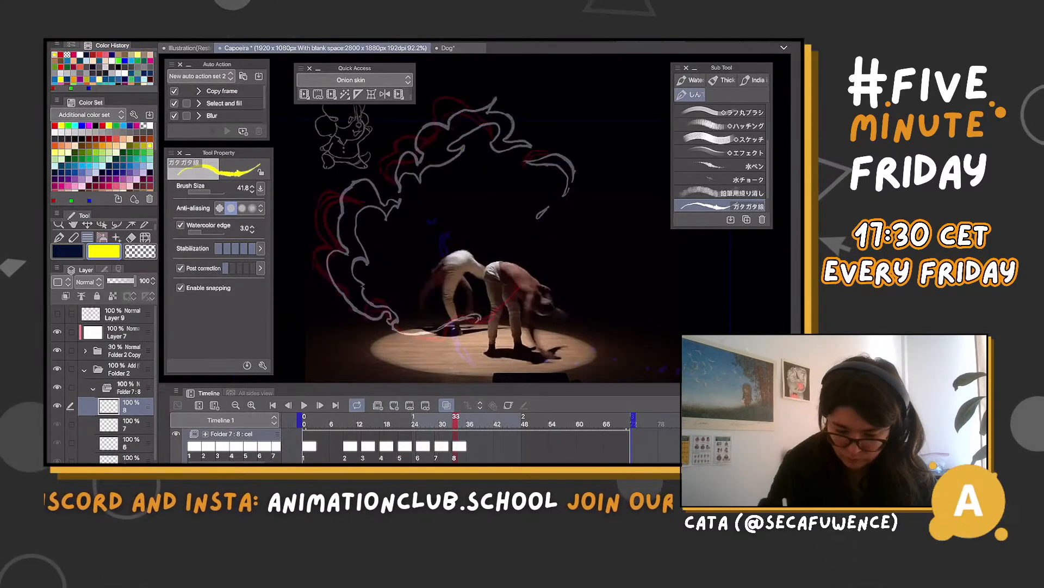
{"action": "scroll", "coordinate": [505, 284], "scroll_direction": "down", "scroll_amount": 3}
{"action": "left_click_drag", "start_coordinate": [477, 156], "coordinate": [497, 169]}
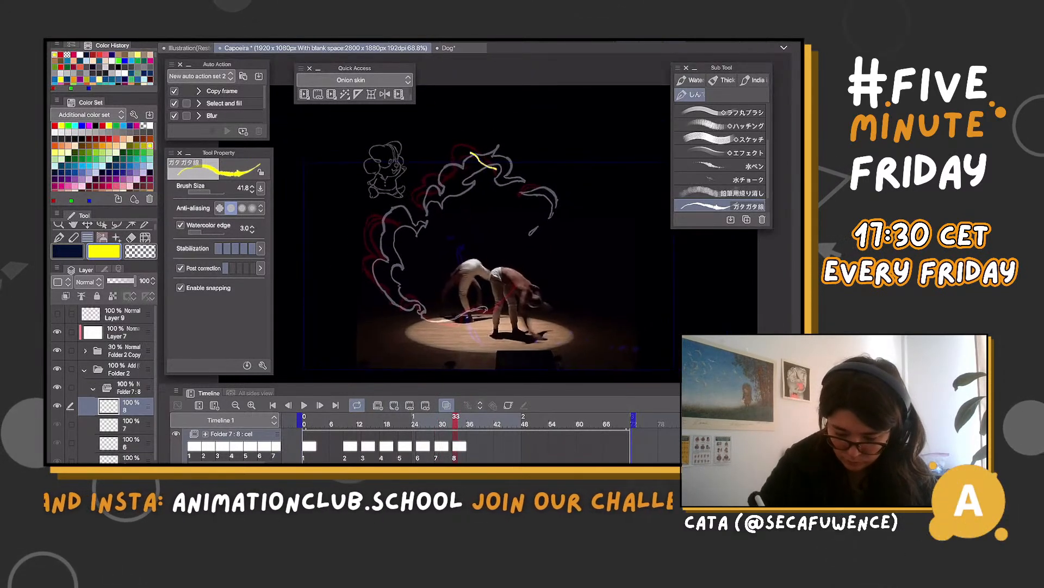
{"action": "left_click_drag", "start_coordinate": [432, 188], "coordinate": [417, 204]}
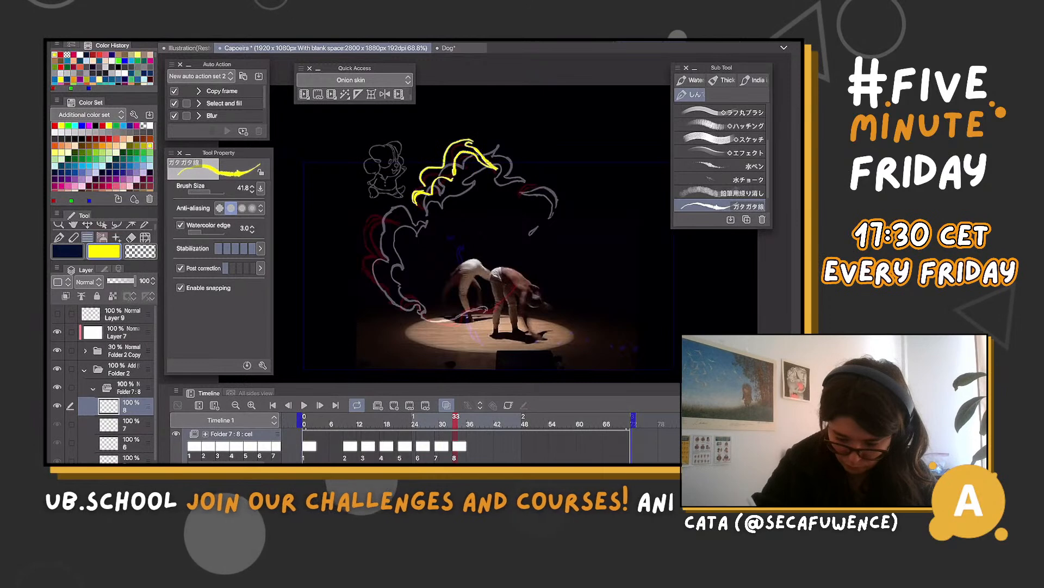
{"action": "mouse_move", "coordinate": [513, 172]}
{"action": "left_mouse_down"}
{"action": "mouse_move", "coordinate": [544, 180]}
{"action": "mouse_move", "coordinate": [524, 192]}
{"action": "mouse_move", "coordinate": [535, 224]}
{"action": "left_mouse_up"}
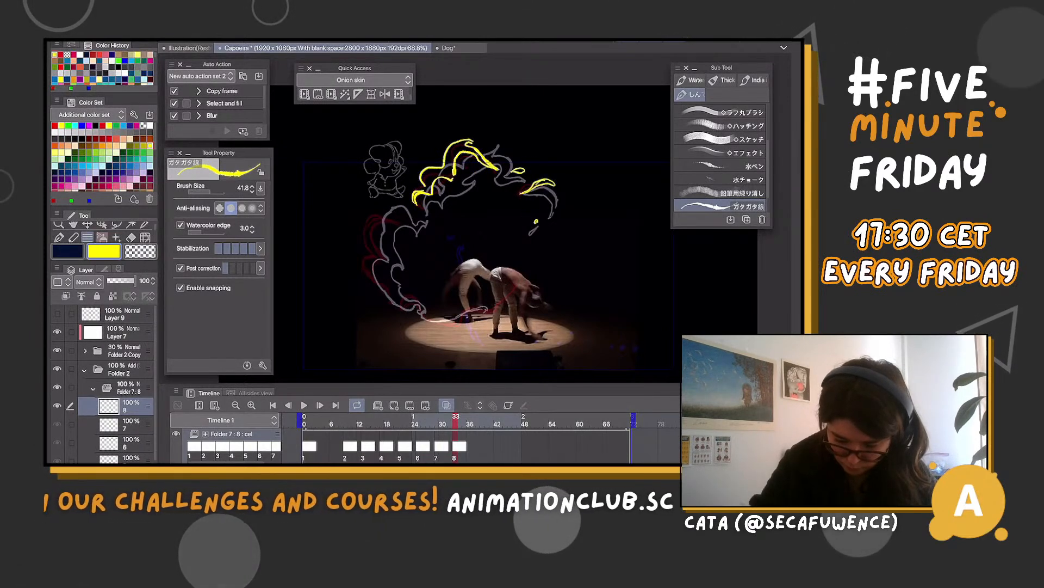
Draw the two-lobed left flame on cel 8 with inner and outer lines, and add the curved trail at the dancers' feet
{"action": "mouse_move", "coordinate": [415, 220]}
{"action": "left_mouse_down"}
{"action": "mouse_move", "coordinate": [387, 250]}
{"action": "mouse_move", "coordinate": [387, 280]}
{"action": "left_mouse_up"}
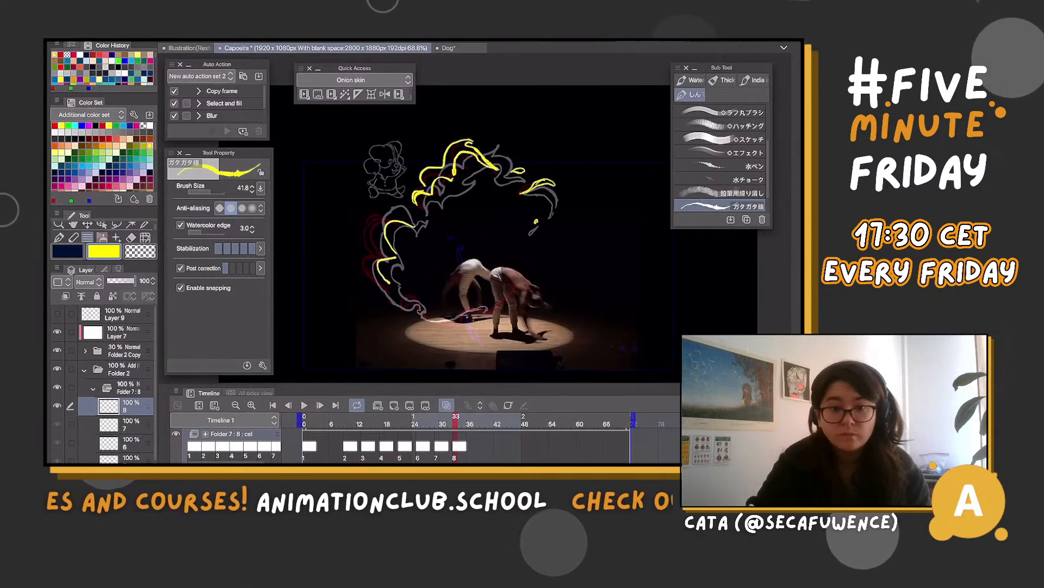
{"action": "key", "text": "ctrl+z"}
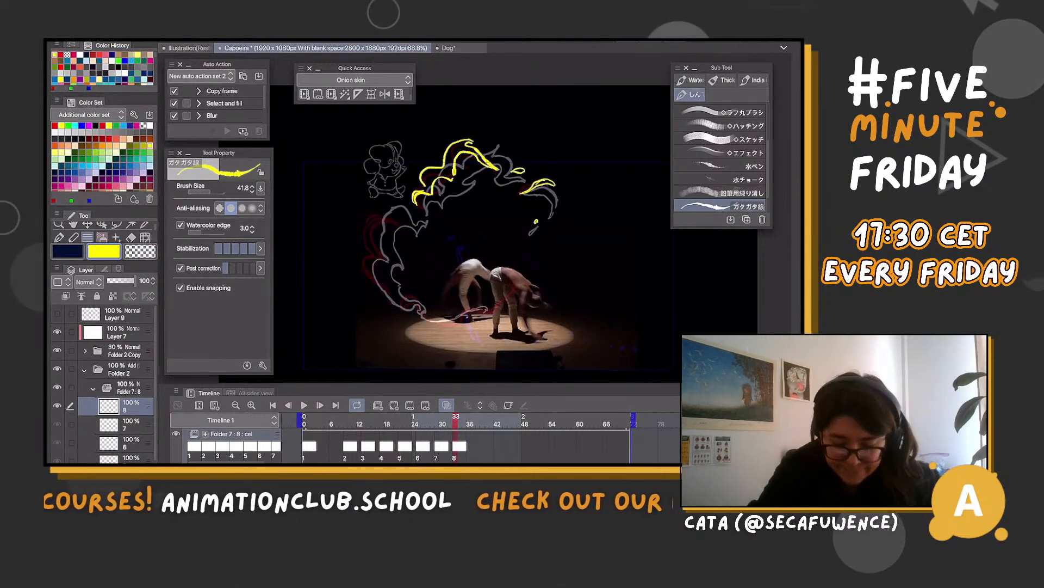
{"action": "left_click_drag", "start_coordinate": [376, 238], "coordinate": [416, 224]}
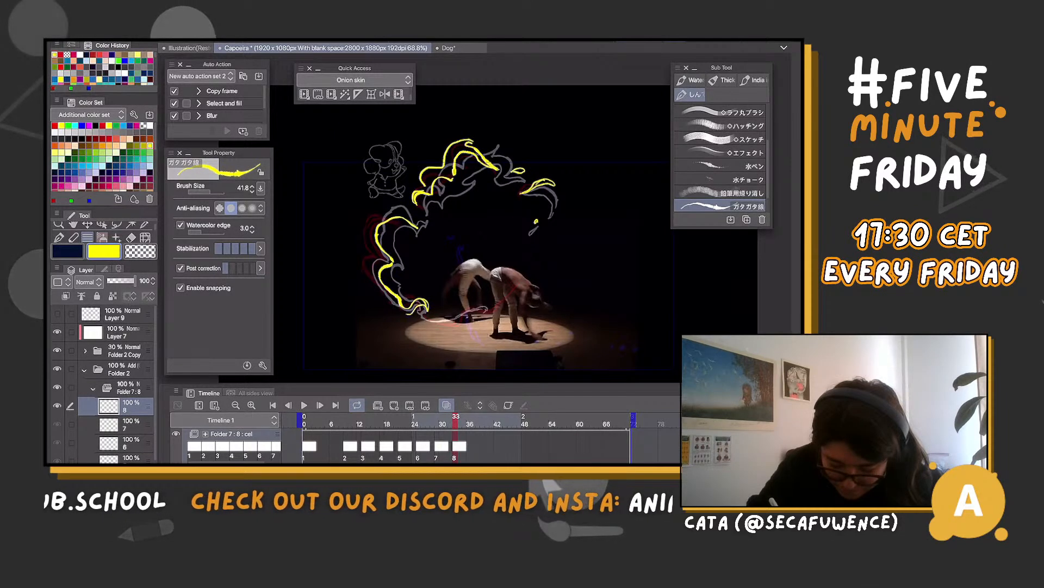
{"action": "mouse_move", "coordinate": [372, 256]}
{"action": "left_mouse_down"}
{"action": "mouse_move", "coordinate": [375, 213]}
{"action": "mouse_move", "coordinate": [419, 223]}
{"action": "left_mouse_up"}
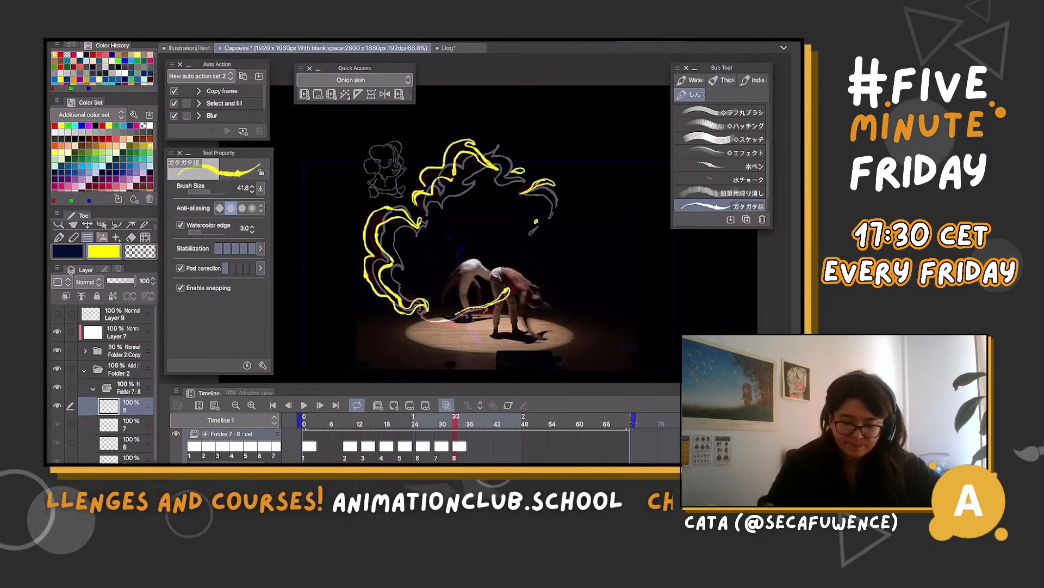
Create cel 9 at frame 37 and draw the new wing shape rising from the dancers, with its inner curve and rounded outer lobe
{"action": "left_click_drag", "start_coordinate": [459, 420], "coordinate": [473, 420]}
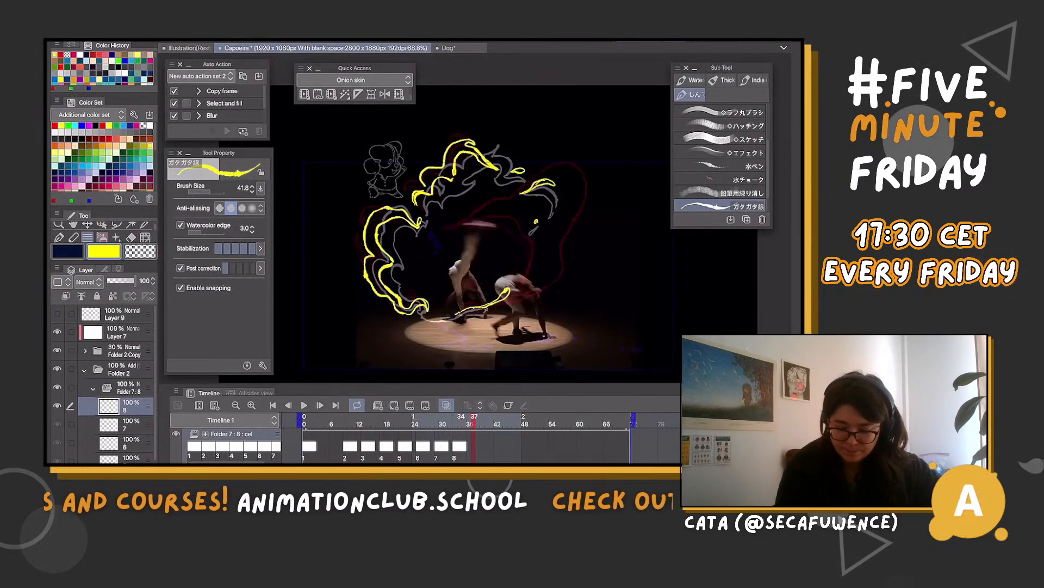
{"action": "left_click", "coordinate": [394, 405]}
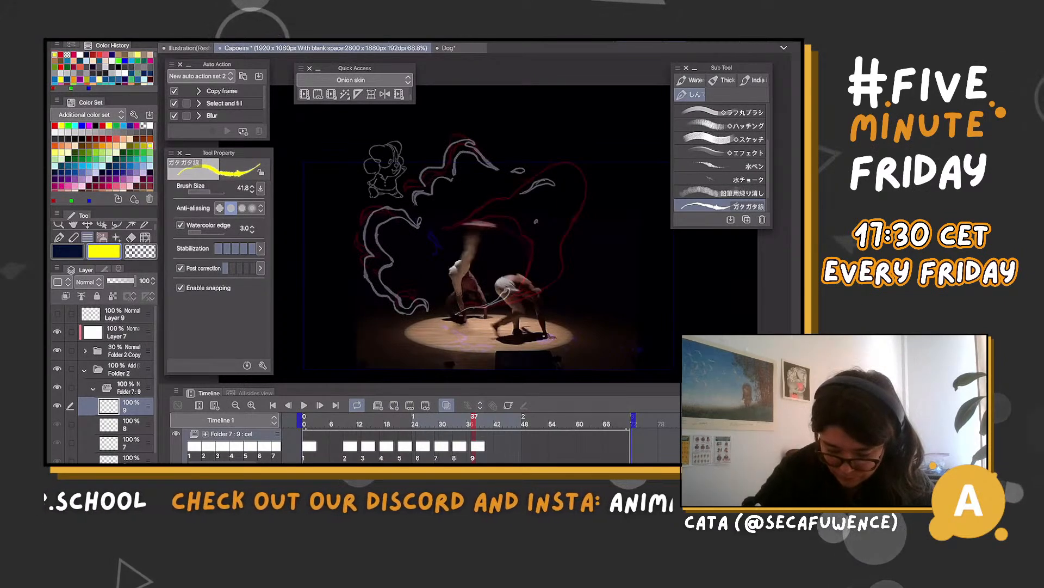
{"action": "mouse_move", "coordinate": [492, 223]}
{"action": "left_mouse_down"}
{"action": "mouse_move", "coordinate": [509, 217]}
{"action": "mouse_move", "coordinate": [536, 251]}
{"action": "left_mouse_up"}
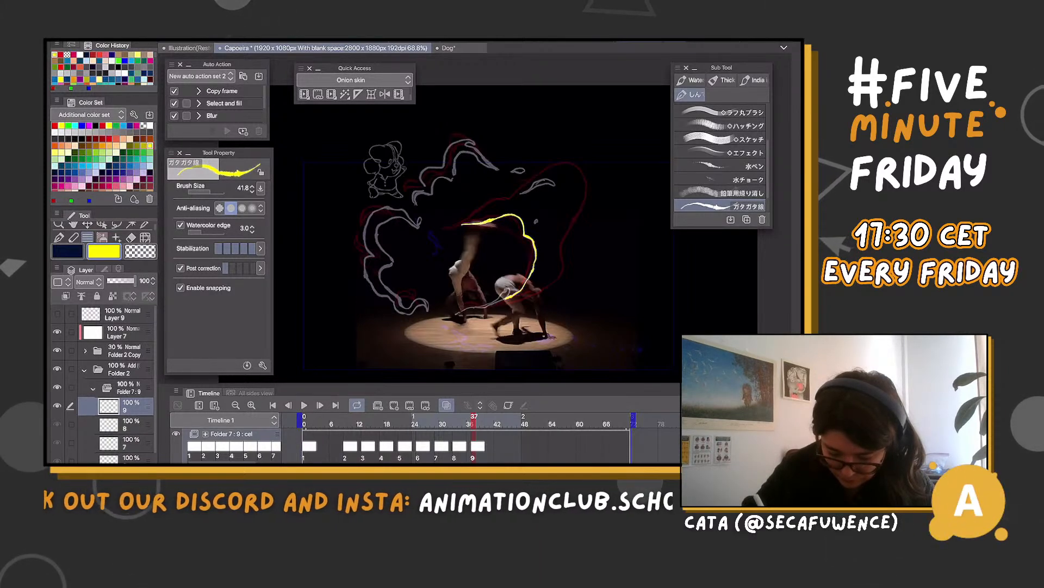
{"action": "left_click_drag", "start_coordinate": [536, 251], "coordinate": [464, 313]}
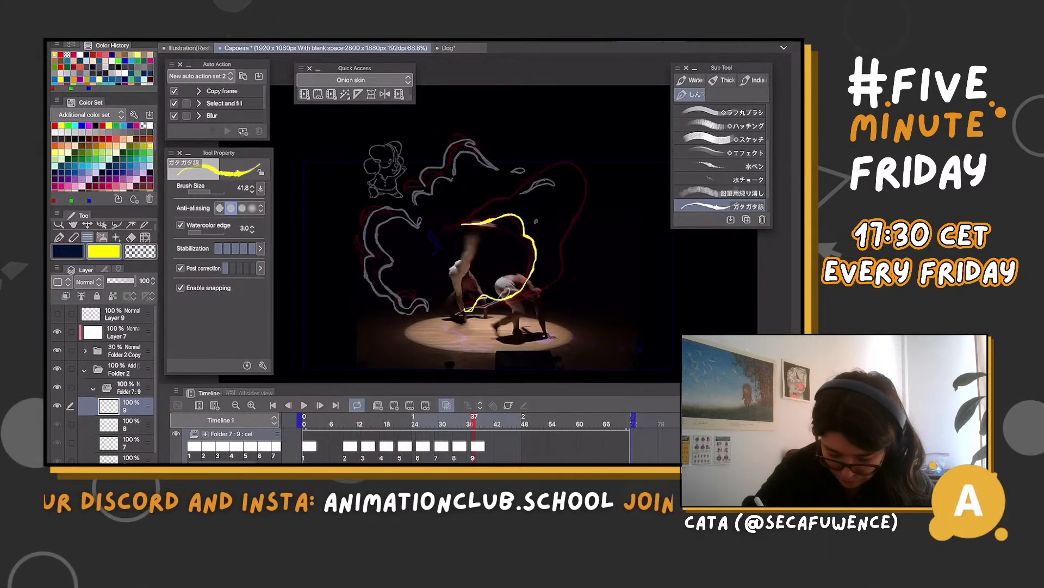
{"action": "mouse_move", "coordinate": [555, 266]}
{"action": "left_mouse_down"}
{"action": "mouse_move", "coordinate": [591, 206]}
{"action": "mouse_move", "coordinate": [591, 179]}
{"action": "left_mouse_up"}
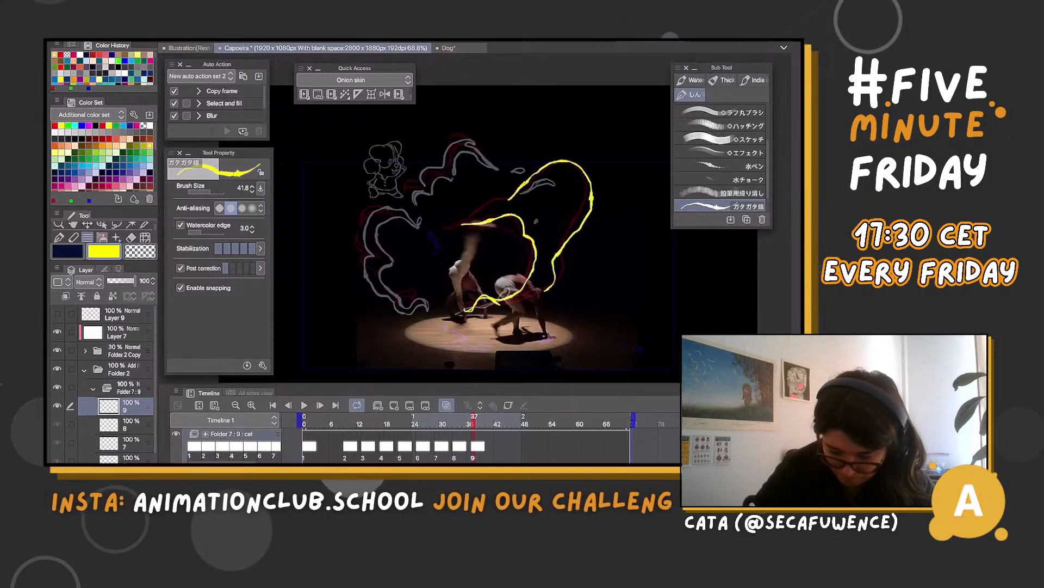
{"action": "left_click_drag", "start_coordinate": [468, 220], "coordinate": [460, 224]}
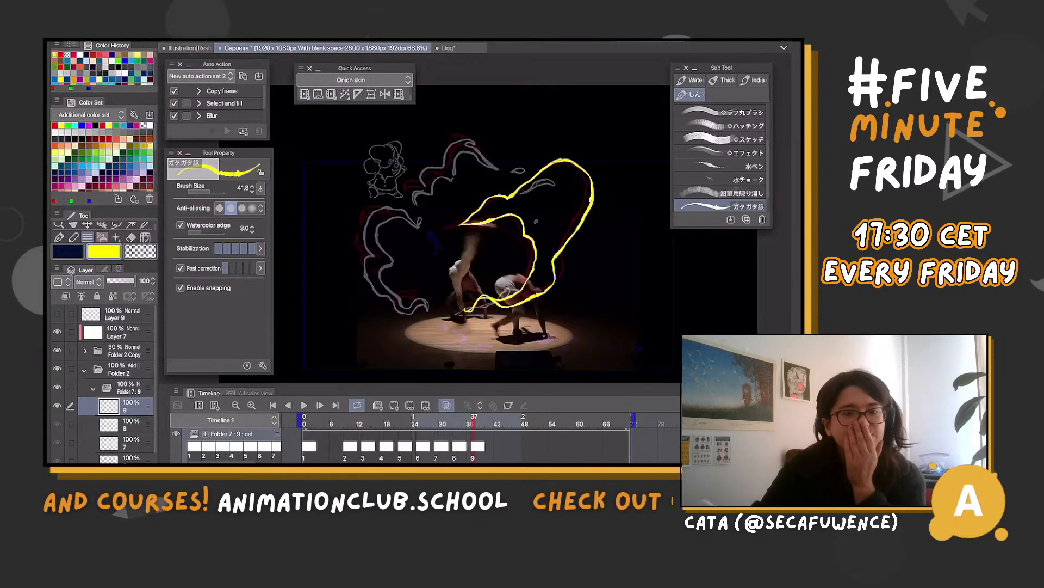
Draw the dissolving remnants of the old flame on cel 9 as curved wisps on the left and small drops above the wing
{"action": "scroll", "coordinate": [720, 159], "scroll_direction": "up", "scroll_amount": 1}
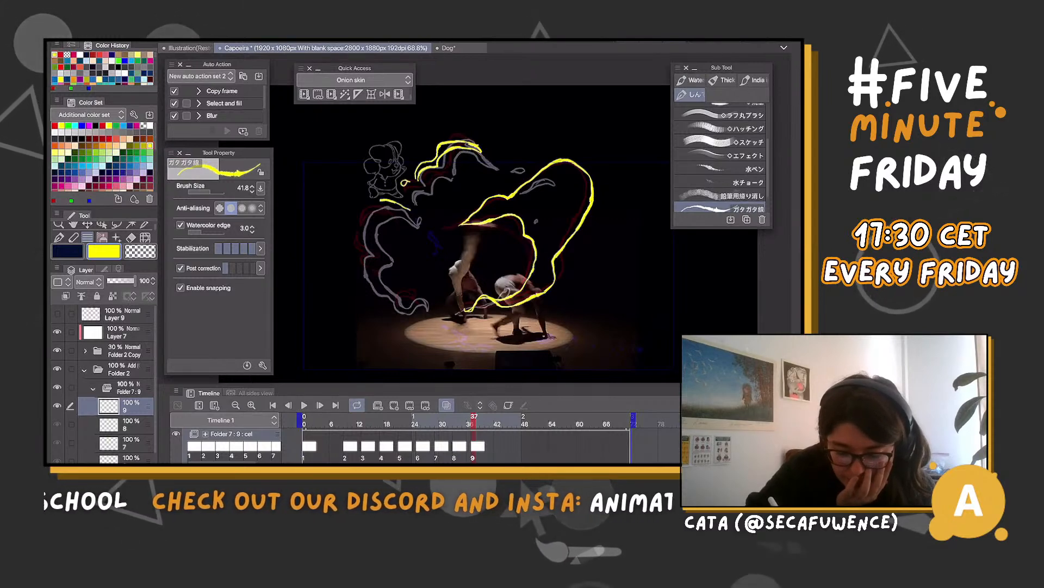
{"action": "left_click_drag", "start_coordinate": [412, 212], "coordinate": [360, 232]}
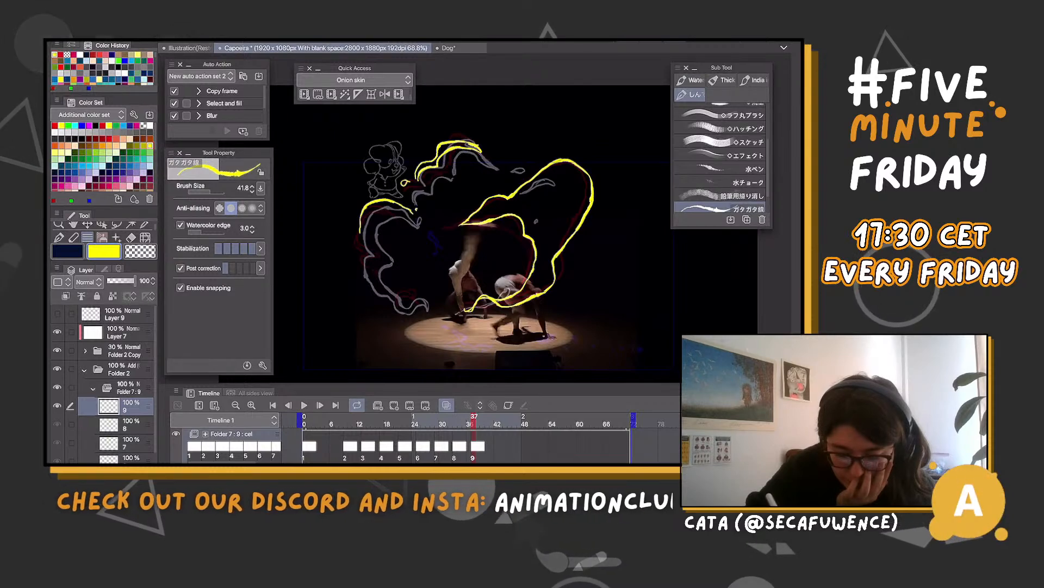
{"action": "mouse_move", "coordinate": [412, 211]}
{"action": "left_mouse_down"}
{"action": "mouse_move", "coordinate": [369, 238]}
{"action": "mouse_move", "coordinate": [380, 245]}
{"action": "left_mouse_up"}
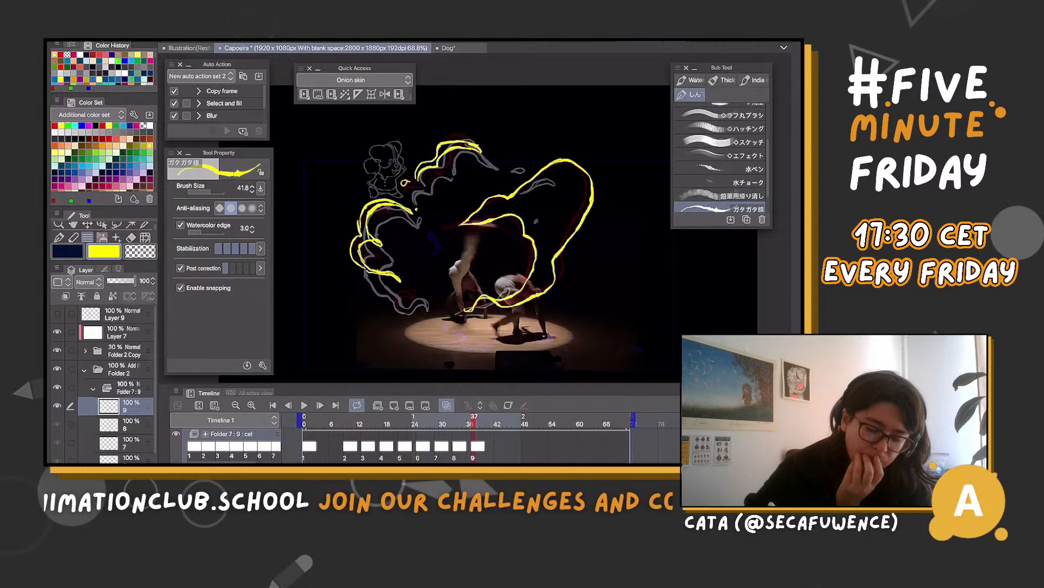
{"action": "key", "text": "c"}
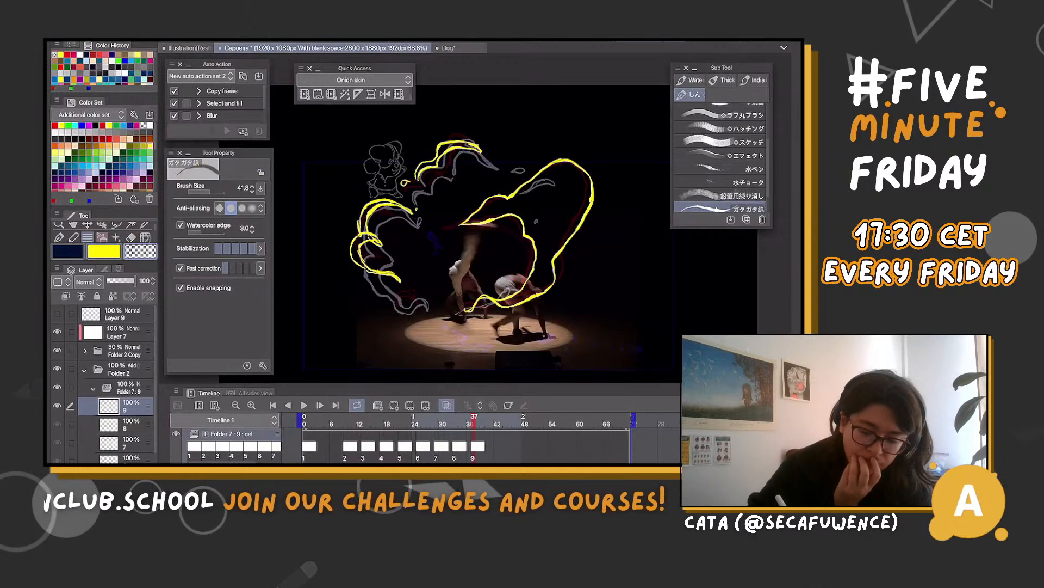
{"action": "key", "text": "c"}
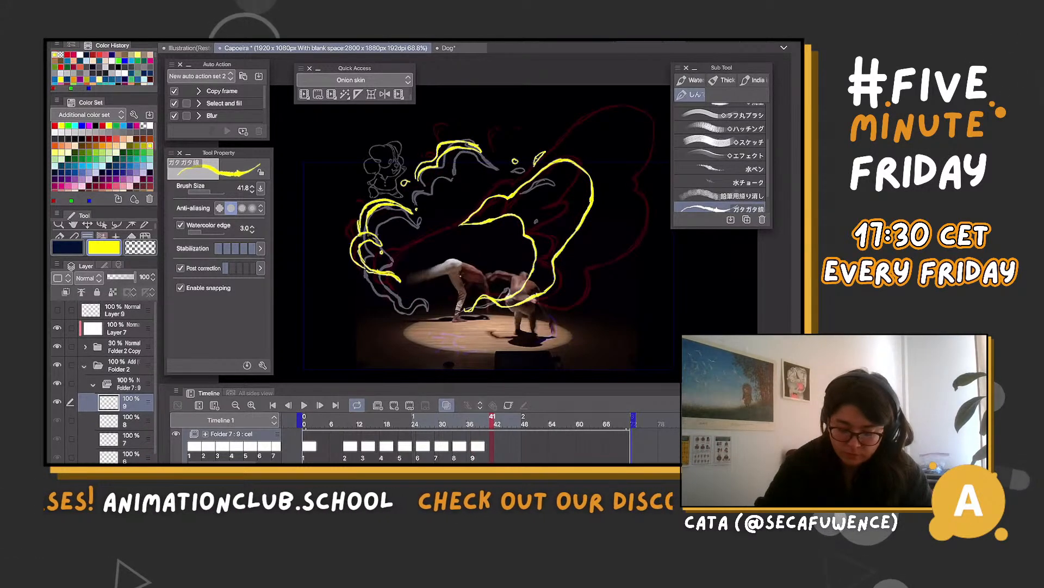
Create cel 10 at frame 41 and draw the spread wing with its scalloped outer edge, inner feather lines and curled left end
{"action": "key", "text": "ctrl+shift+n"}
{"action": "scroll", "coordinate": [479, 240], "scroll_direction": "down", "scroll_amount": 1}
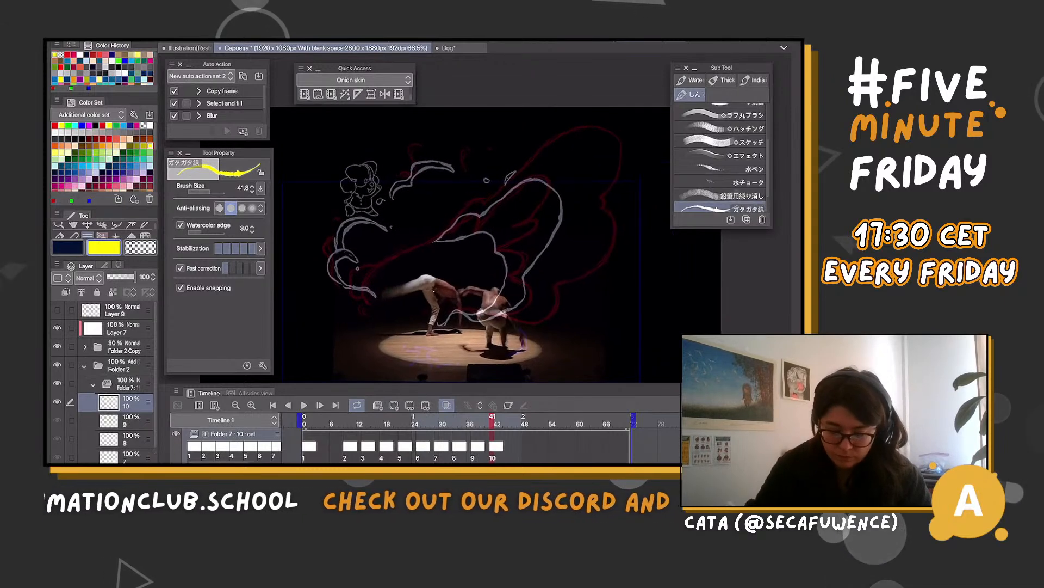
{"action": "mouse_move", "coordinate": [435, 240]}
{"action": "left_mouse_down"}
{"action": "mouse_move", "coordinate": [555, 136]}
{"action": "mouse_move", "coordinate": [612, 117]}
{"action": "mouse_move", "coordinate": [630, 158]}
{"action": "mouse_move", "coordinate": [604, 196]}
{"action": "mouse_move", "coordinate": [610, 215]}
{"action": "left_mouse_up"}
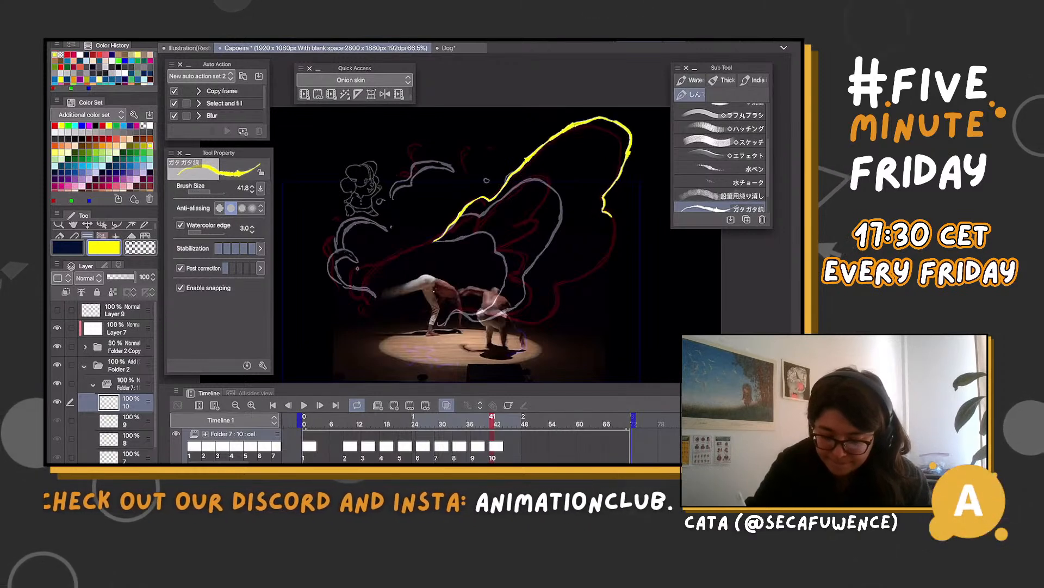
{"action": "mouse_move", "coordinate": [560, 282]}
{"action": "left_mouse_down"}
{"action": "mouse_move", "coordinate": [550, 315]}
{"action": "mouse_move", "coordinate": [519, 325]}
{"action": "mouse_move", "coordinate": [481, 313]}
{"action": "left_mouse_up"}
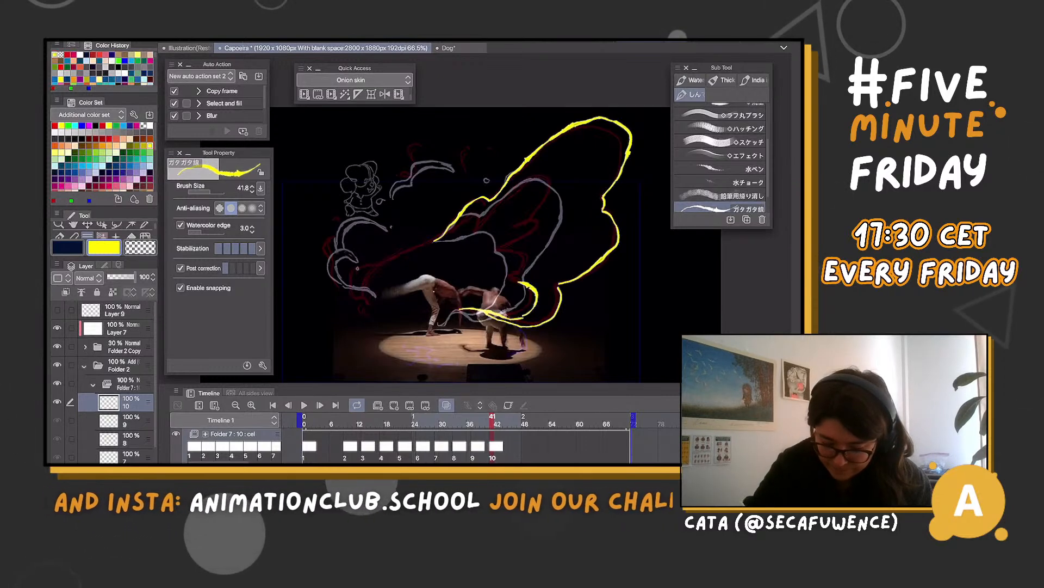
{"action": "mouse_move", "coordinate": [549, 267]}
{"action": "left_mouse_down"}
{"action": "mouse_move", "coordinate": [518, 251]}
{"action": "mouse_move", "coordinate": [574, 192]}
{"action": "mouse_move", "coordinate": [576, 180]}
{"action": "mouse_move", "coordinate": [559, 173]}
{"action": "mouse_move", "coordinate": [527, 185]}
{"action": "mouse_move", "coordinate": [478, 238]}
{"action": "left_mouse_up"}
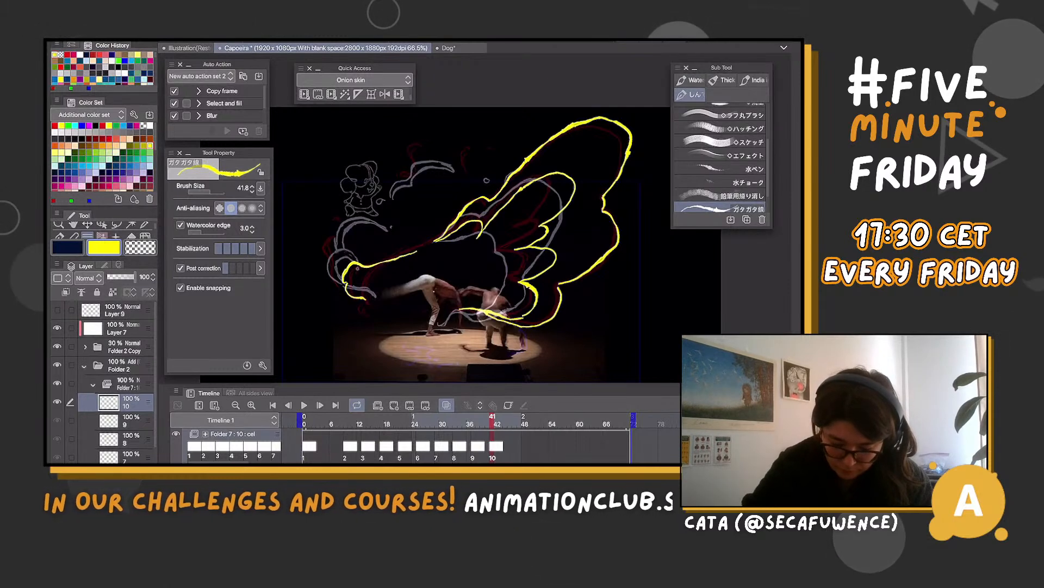
{"action": "left_click_drag", "start_coordinate": [374, 290], "coordinate": [376, 305]}
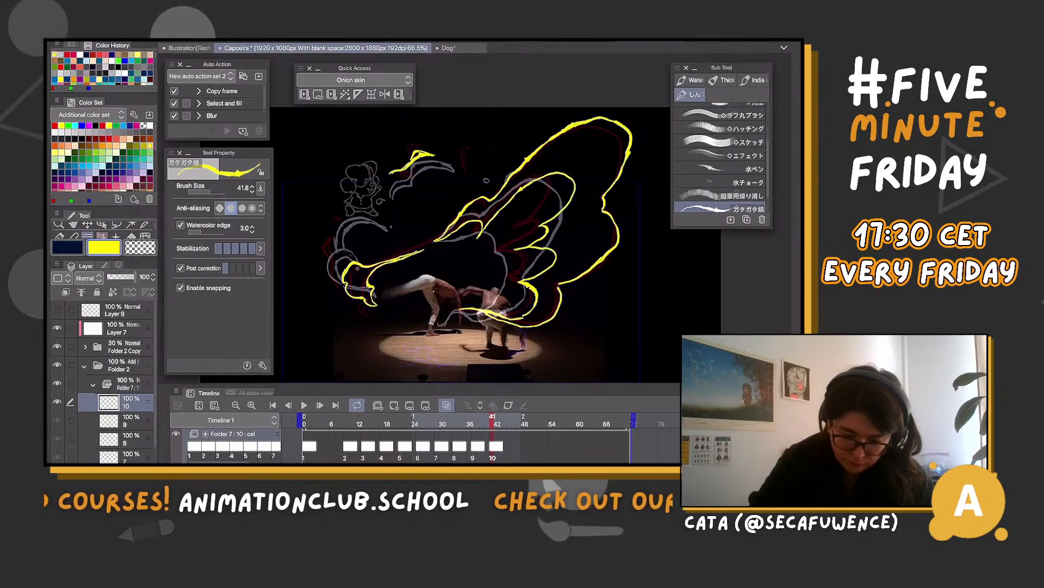
Draw the fading flame wisps and small drops above the wing's curled left end on cel 10, undoing and redrawing the strokes
{"action": "mouse_move", "coordinate": [353, 206]}
{"action": "left_mouse_down"}
{"action": "mouse_move", "coordinate": [332, 222]}
{"action": "mouse_move", "coordinate": [390, 227]}
{"action": "mouse_move", "coordinate": [360, 255]}
{"action": "left_mouse_up"}
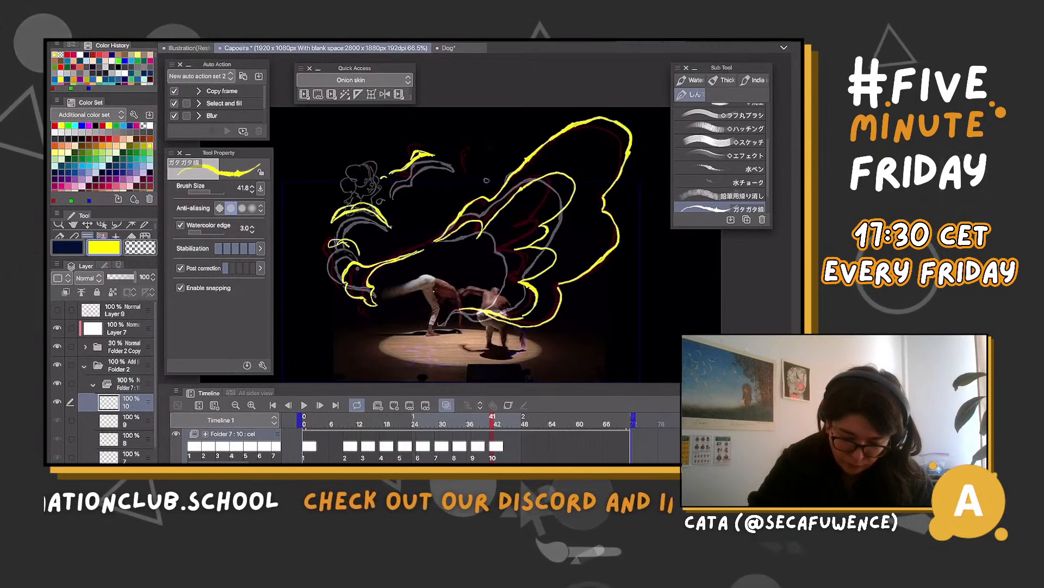
{"action": "key", "text": "ctrl+z"}
{"action": "key", "text": "ctrl+z"}
{"action": "key", "text": "ctrl+z"}
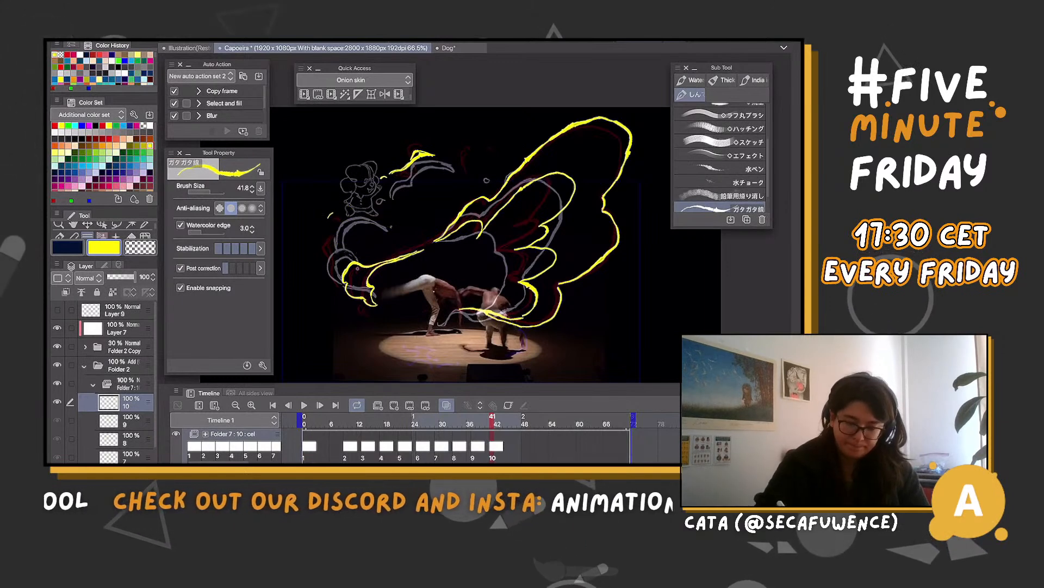
{"action": "left_click_drag", "start_coordinate": [329, 217], "coordinate": [387, 229]}
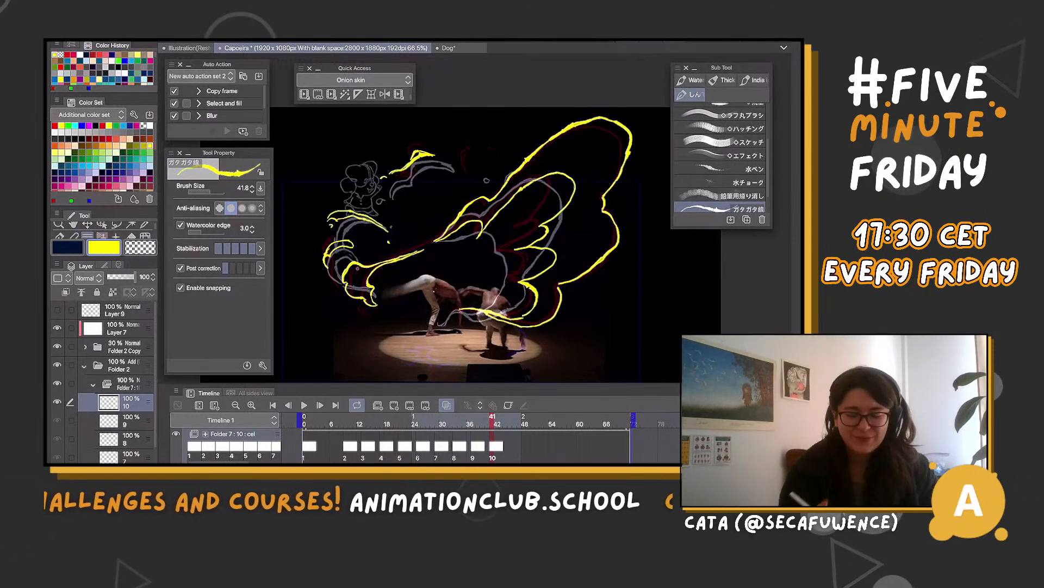
Create cel 11 at frame 45 and draw the wing's outer edge from the pointed upper bump around the lobes to the lower edge
{"action": "mouse_move", "coordinate": [492, 419]}
{"action": "left_mouse_down"}
{"action": "mouse_move", "coordinate": [505, 419]}
{"action": "mouse_move", "coordinate": [455, 420]}
{"action": "mouse_move", "coordinate": [501, 419]}
{"action": "left_mouse_up"}
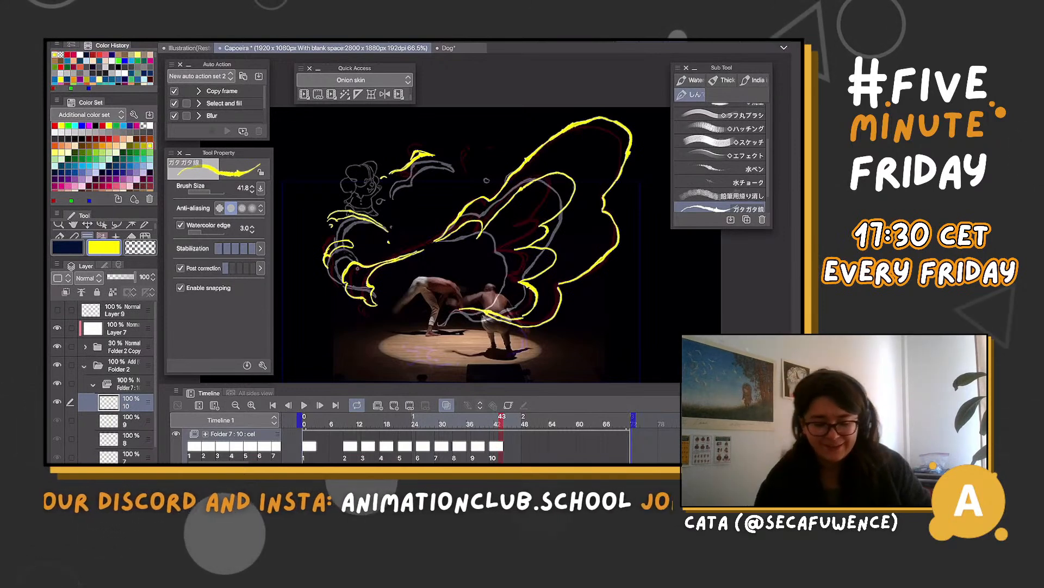
{"action": "left_click", "coordinate": [510, 423]}
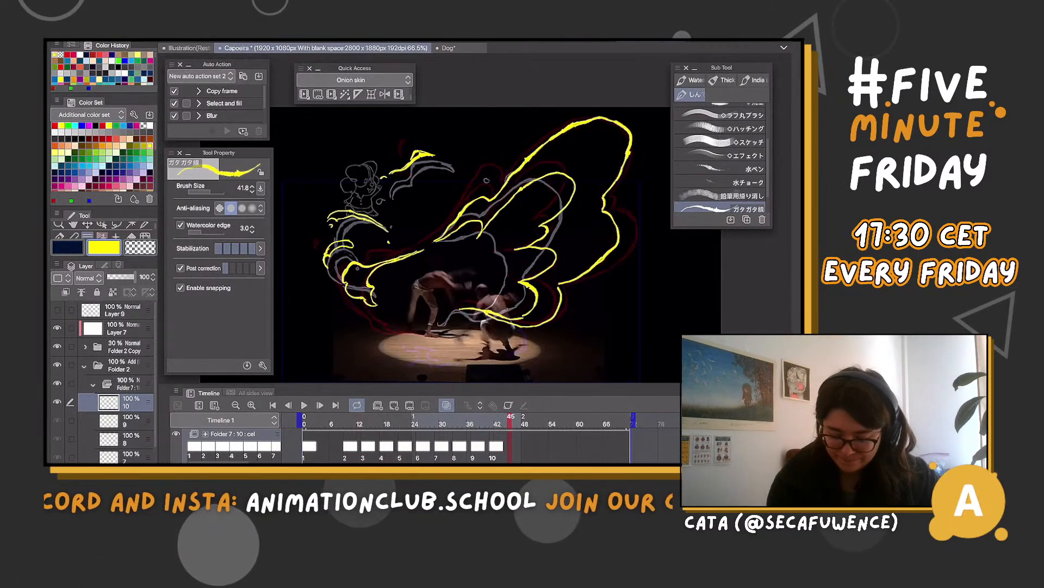
{"action": "mouse_move", "coordinate": [510, 424]}
{"action": "left_mouse_down"}
{"action": "mouse_move", "coordinate": [484, 423]}
{"action": "mouse_move", "coordinate": [519, 423]}
{"action": "mouse_move", "coordinate": [511, 423]}
{"action": "left_mouse_up"}
{"action": "left_click", "coordinate": [394, 405]}
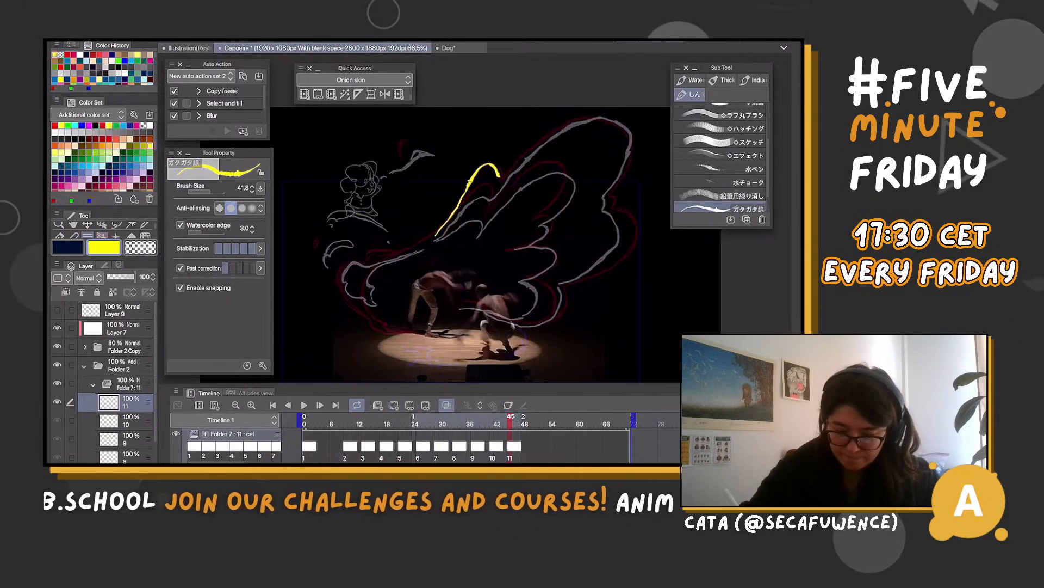
{"action": "mouse_move", "coordinate": [501, 177]}
{"action": "left_mouse_down"}
{"action": "mouse_move", "coordinate": [587, 107]}
{"action": "mouse_move", "coordinate": [617, 107]}
{"action": "mouse_move", "coordinate": [637, 147]}
{"action": "left_mouse_up"}
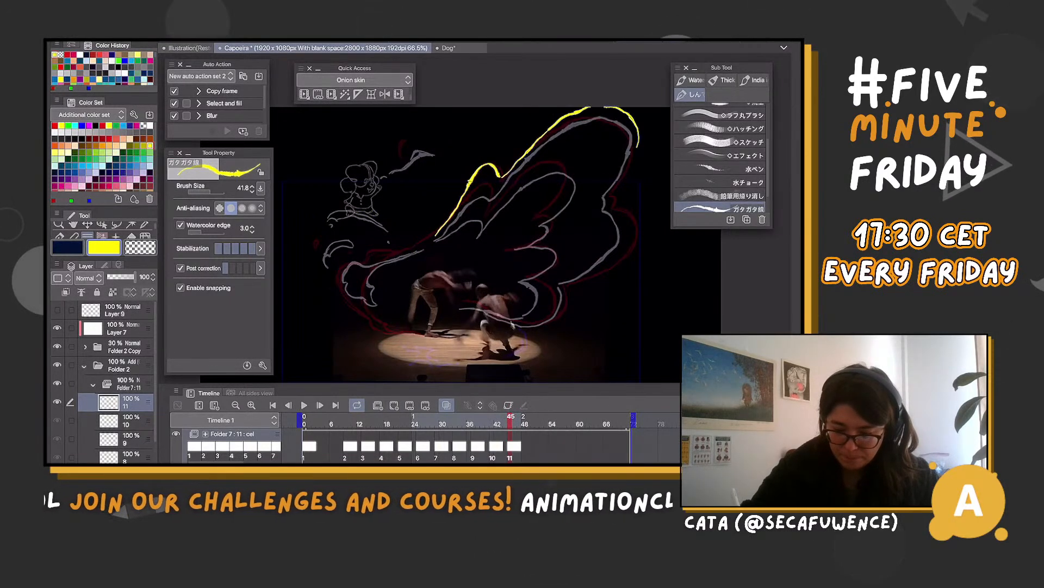
{"action": "left_click_drag", "start_coordinate": [610, 195], "coordinate": [608, 197]}
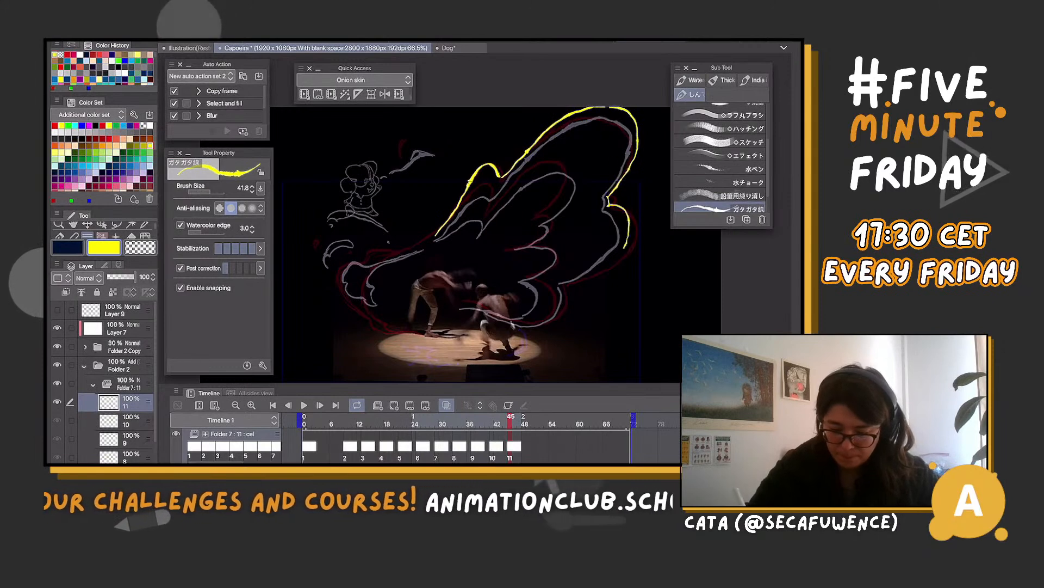
{"action": "left_click_drag", "start_coordinate": [569, 316], "coordinate": [547, 329]}
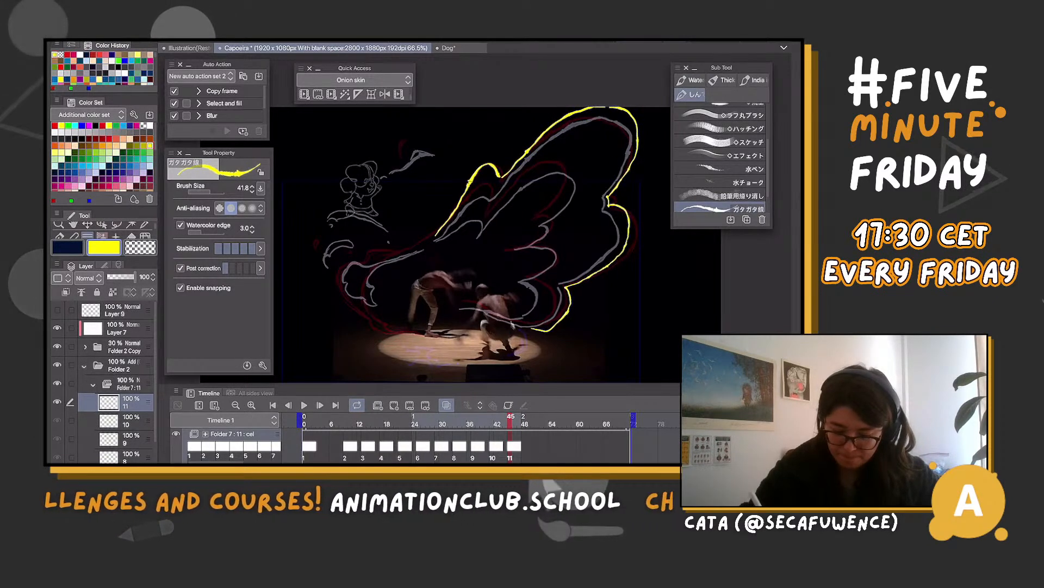
{"action": "key", "text": "ctrl+z"}
{"action": "left_click_drag", "start_coordinate": [469, 298], "coordinate": [532, 330]}
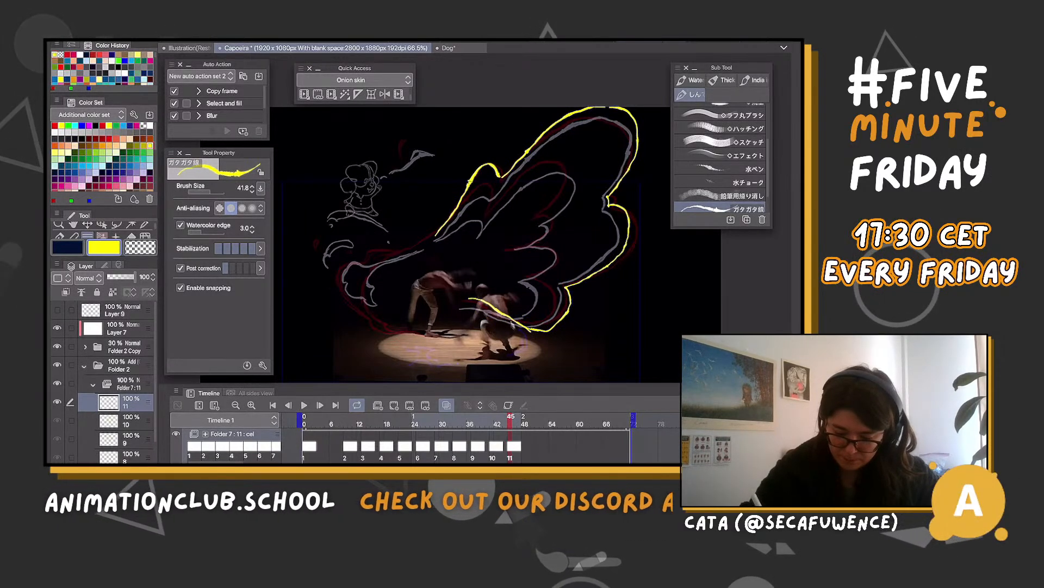
Draw the lower inner feather lines of the wing on cel 11, undoing the trial strokes for the upper feather and curled left end
{"action": "mouse_move", "coordinate": [531, 282]}
{"action": "left_mouse_down"}
{"action": "mouse_move", "coordinate": [546, 297]}
{"action": "mouse_move", "coordinate": [494, 307]}
{"action": "left_mouse_up"}
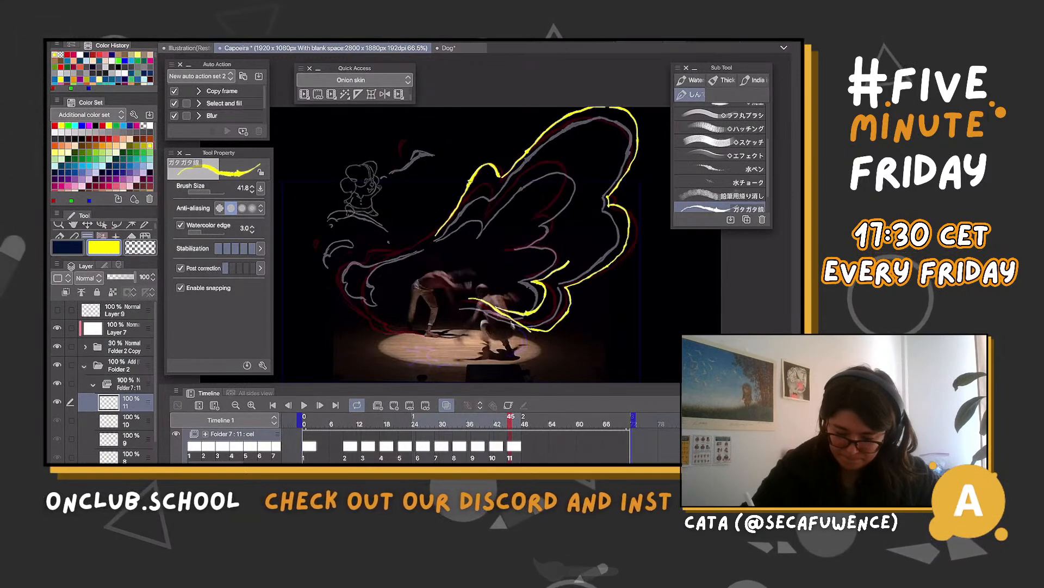
{"action": "mouse_move", "coordinate": [541, 242]}
{"action": "left_mouse_down"}
{"action": "mouse_move", "coordinate": [574, 276]}
{"action": "mouse_move", "coordinate": [569, 219]}
{"action": "left_mouse_up"}
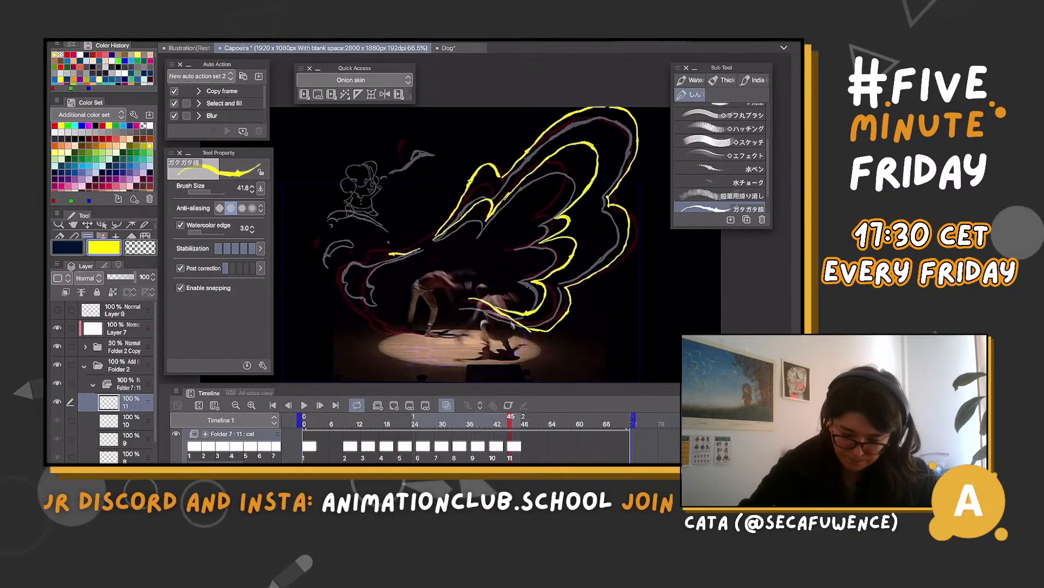
{"action": "left_click_drag", "start_coordinate": [335, 281], "coordinate": [384, 330]}
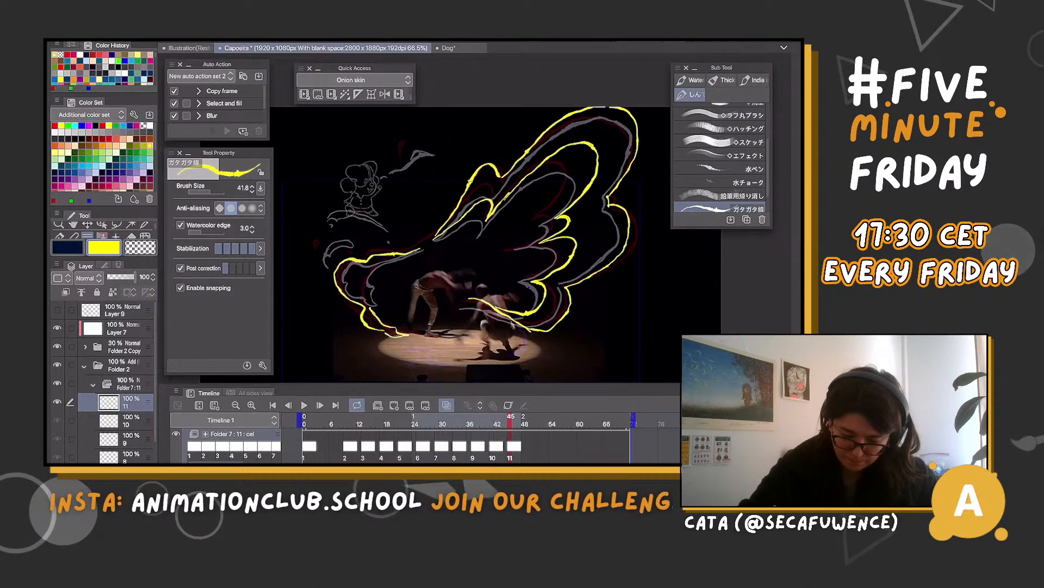
{"action": "key", "text": "m"}
{"action": "key", "text": "ctrl+z"}
{"action": "key", "text": "ctrl+z"}
{"action": "key", "text": "ctrl+z"}
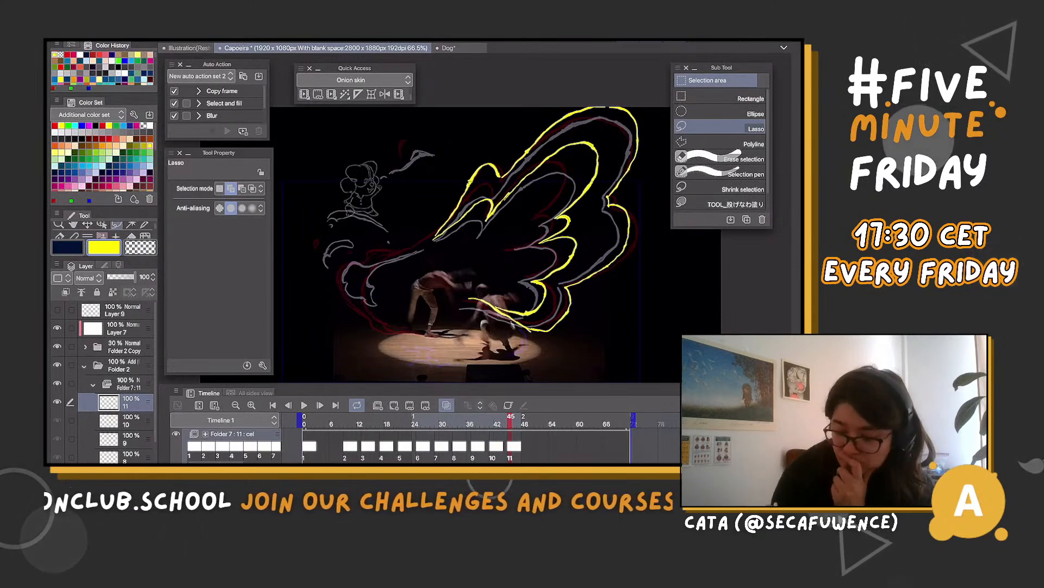
{"action": "key", "text": "ctrl+z"}
{"action": "key", "text": "ctrl+z"}
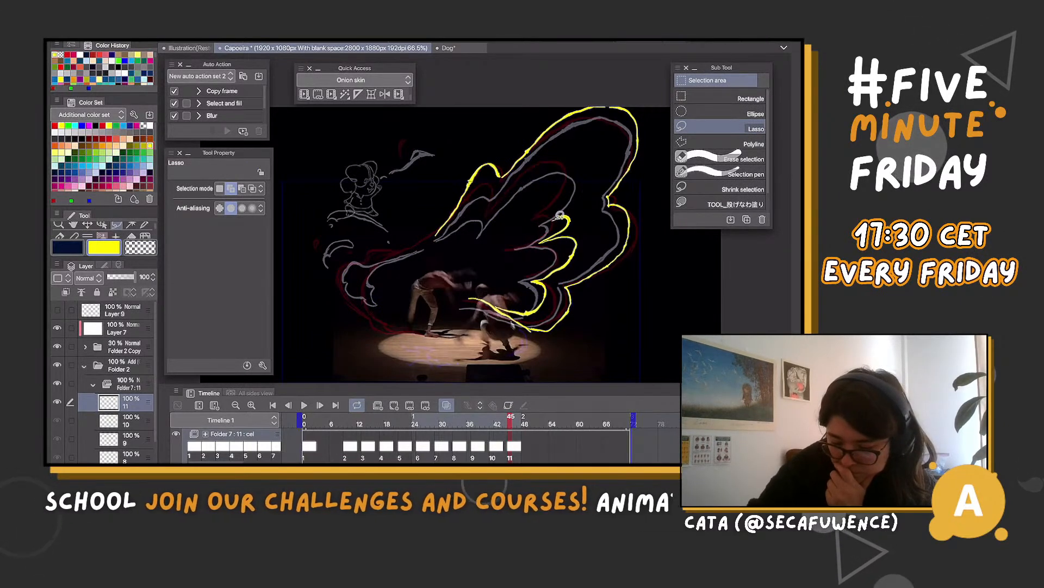
Redraw the wing's upper inner feather on cel 11 as a tall rounded lobe joining the lower feather lines
{"action": "key", "text": "b"}
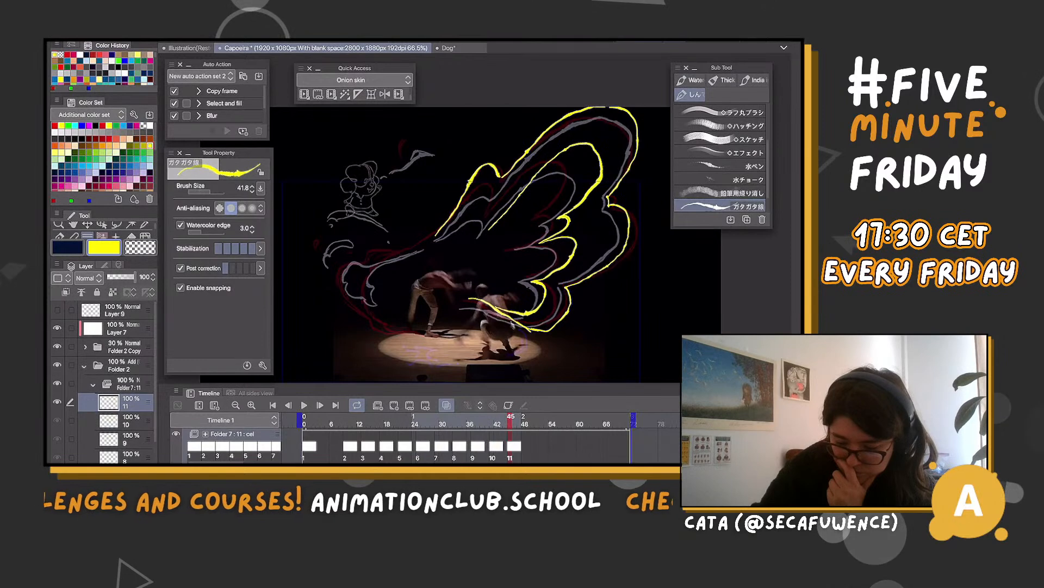
{"action": "key", "text": "ctrl+z"}
{"action": "left_click_drag", "start_coordinate": [490, 229], "coordinate": [543, 158]}
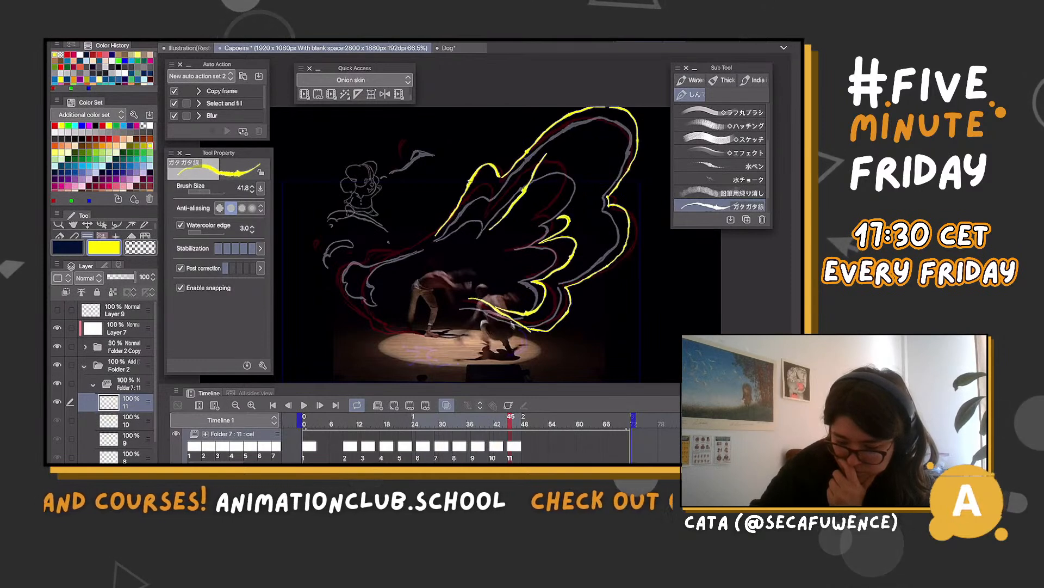
{"action": "key", "text": "ctrl+z"}
{"action": "mouse_move", "coordinate": [486, 235]}
{"action": "left_mouse_down"}
{"action": "mouse_move", "coordinate": [549, 172]}
{"action": "mouse_move", "coordinate": [588, 160]}
{"action": "left_mouse_up"}
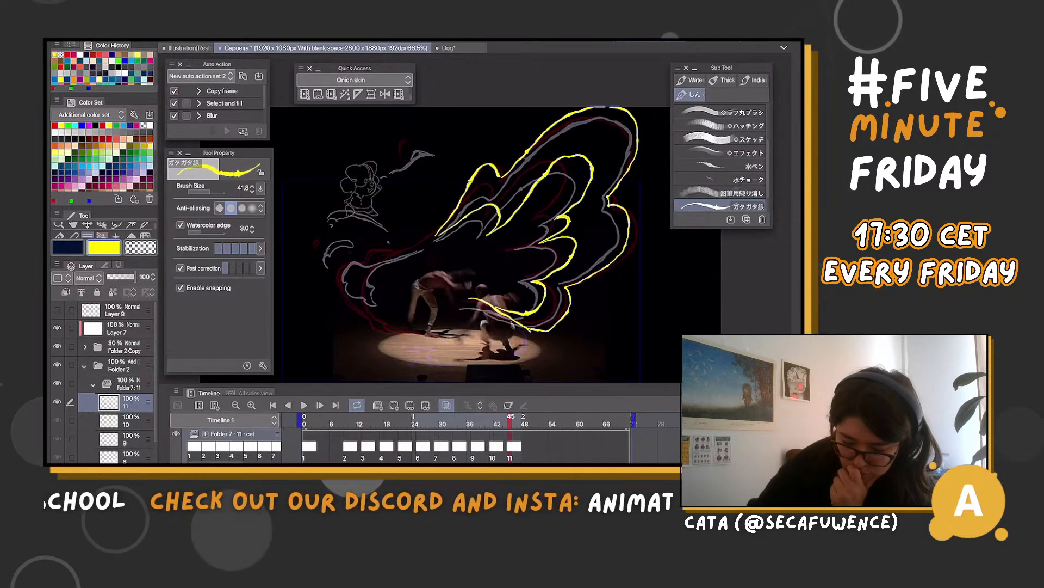
Draw the wing's curled left end on cel 11 with double contour lines, plus the small fading wisps above it
{"action": "mouse_move", "coordinate": [377, 264]}
{"action": "left_mouse_down"}
{"action": "mouse_move", "coordinate": [361, 286]}
{"action": "mouse_move", "coordinate": [369, 306]}
{"action": "mouse_move", "coordinate": [377, 324]}
{"action": "mouse_move", "coordinate": [408, 333]}
{"action": "left_mouse_up"}
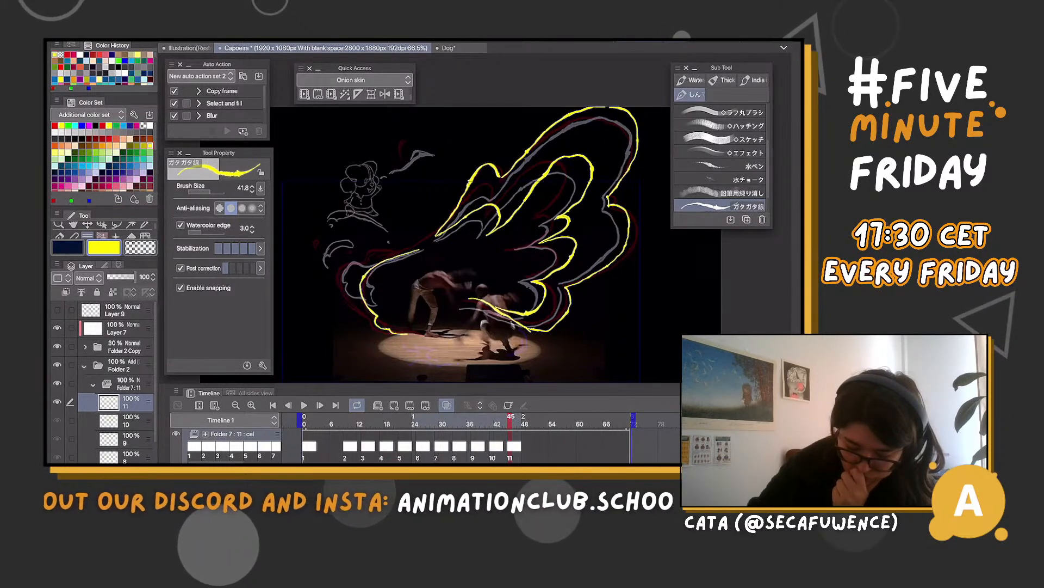
{"action": "mouse_move", "coordinate": [340, 292]}
{"action": "left_mouse_down"}
{"action": "mouse_move", "coordinate": [368, 324]}
{"action": "mouse_move", "coordinate": [422, 330]}
{"action": "left_mouse_up"}
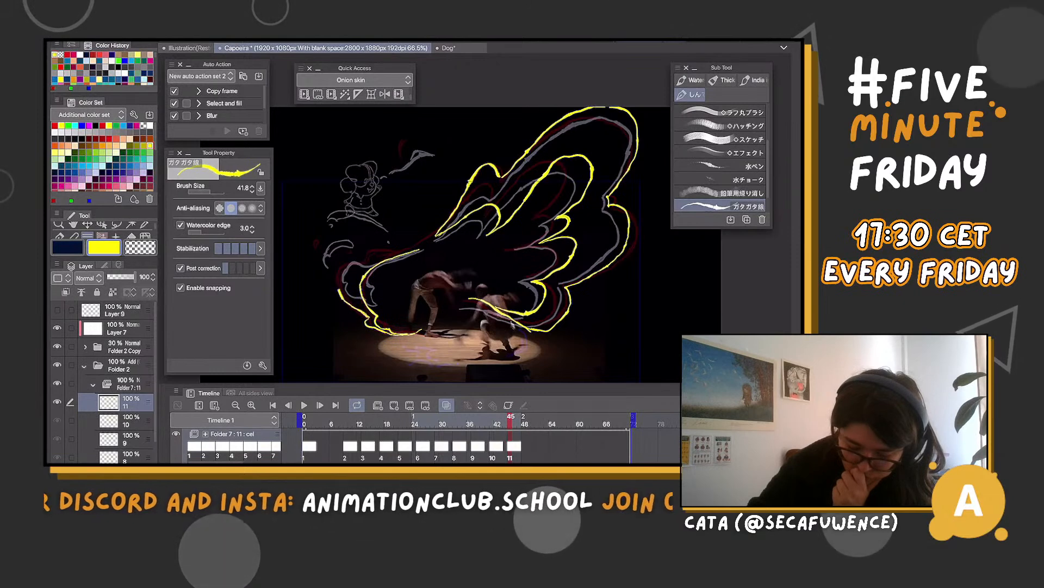
{"action": "left_click_drag", "start_coordinate": [424, 249], "coordinate": [339, 275]}
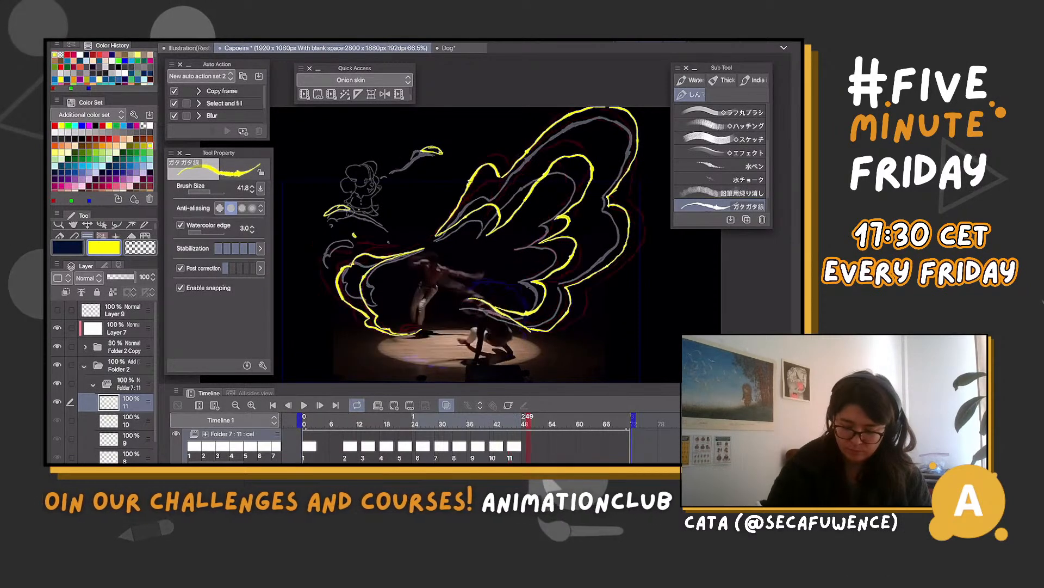
Create cel 12 at frame 49 and draw two small fading drops and the wing's curled left end
{"action": "key", "text": "alt+n"}
{"action": "left_click_drag", "start_coordinate": [440, 143], "coordinate": [445, 152]}
{"action": "left_click_drag", "start_coordinate": [336, 200], "coordinate": [331, 203]}
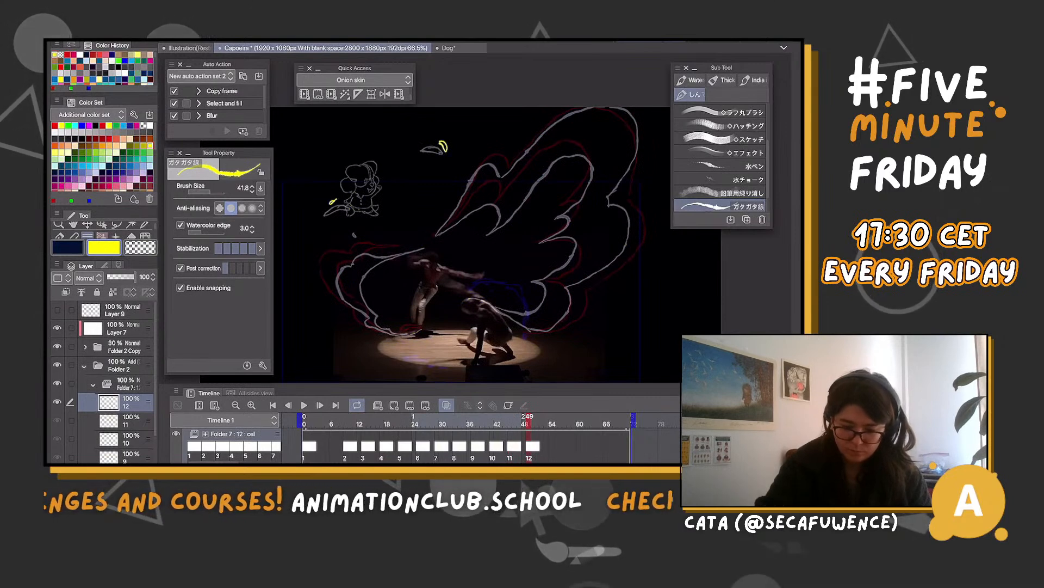
{"action": "mouse_move", "coordinate": [424, 248]}
{"action": "left_mouse_down"}
{"action": "mouse_move", "coordinate": [377, 249]}
{"action": "mouse_move", "coordinate": [341, 269]}
{"action": "mouse_move", "coordinate": [340, 283]}
{"action": "mouse_move", "coordinate": [370, 326]}
{"action": "mouse_move", "coordinate": [403, 335]}
{"action": "mouse_move", "coordinate": [362, 331]}
{"action": "mouse_move", "coordinate": [329, 292]}
{"action": "mouse_move", "coordinate": [325, 263]}
{"action": "mouse_move", "coordinate": [353, 255]}
{"action": "left_mouse_up"}
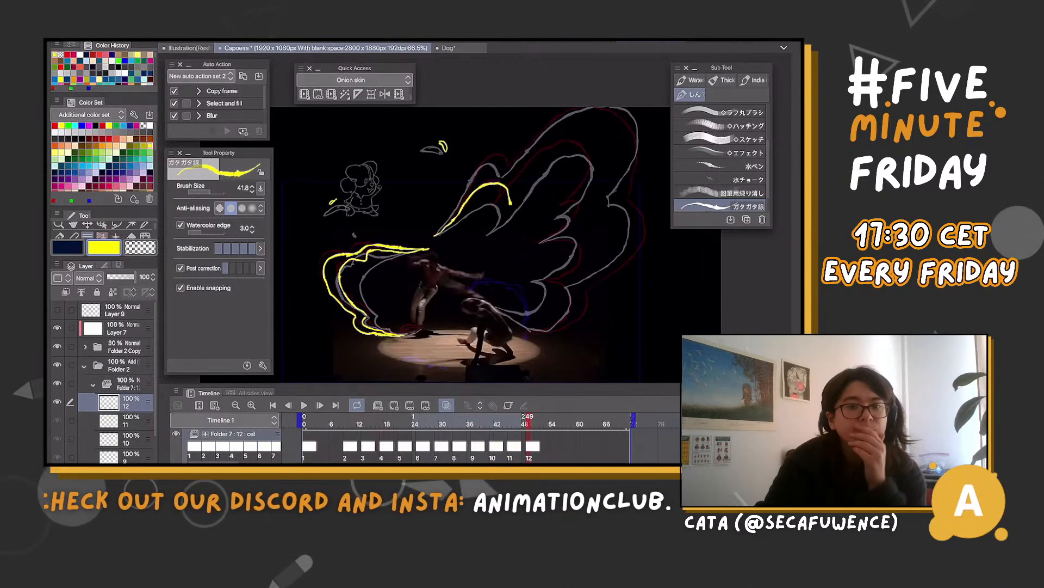
Redraw the small inner bump and the tall inner feather lobe of the wing on cel 12, replacing the first attempts
{"action": "key", "text": "ctrl+z"}
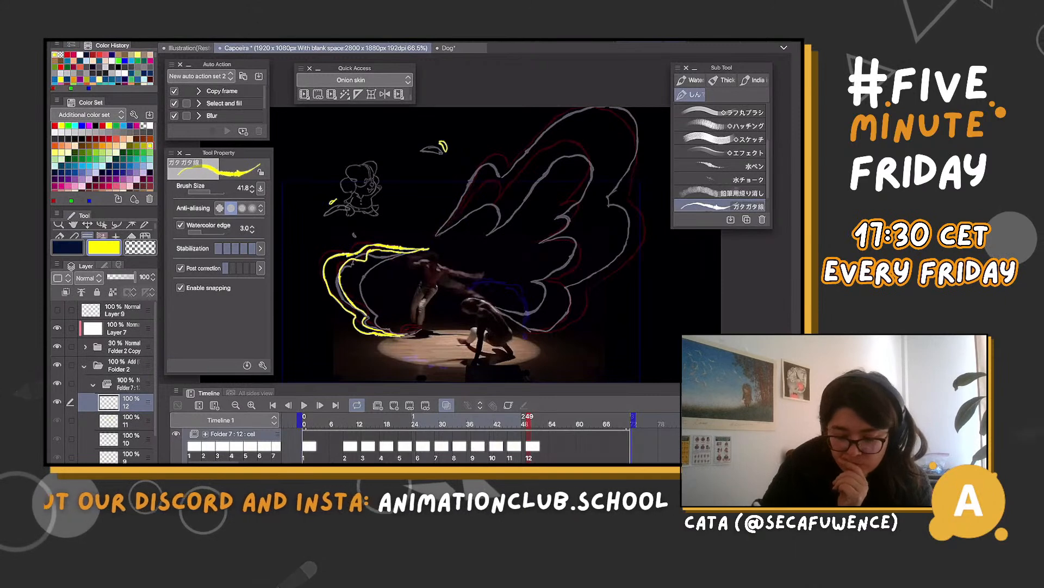
{"action": "mouse_move", "coordinate": [466, 201]}
{"action": "left_mouse_down"}
{"action": "mouse_move", "coordinate": [484, 183]}
{"action": "mouse_move", "coordinate": [504, 204]}
{"action": "left_mouse_up"}
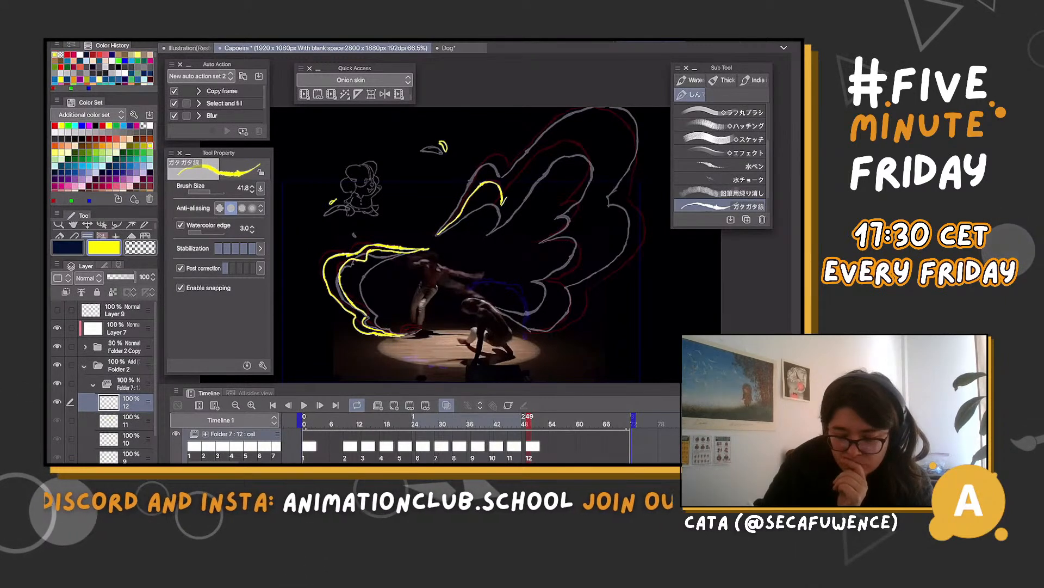
{"action": "left_click_drag", "start_coordinate": [569, 131], "coordinate": [593, 195]}
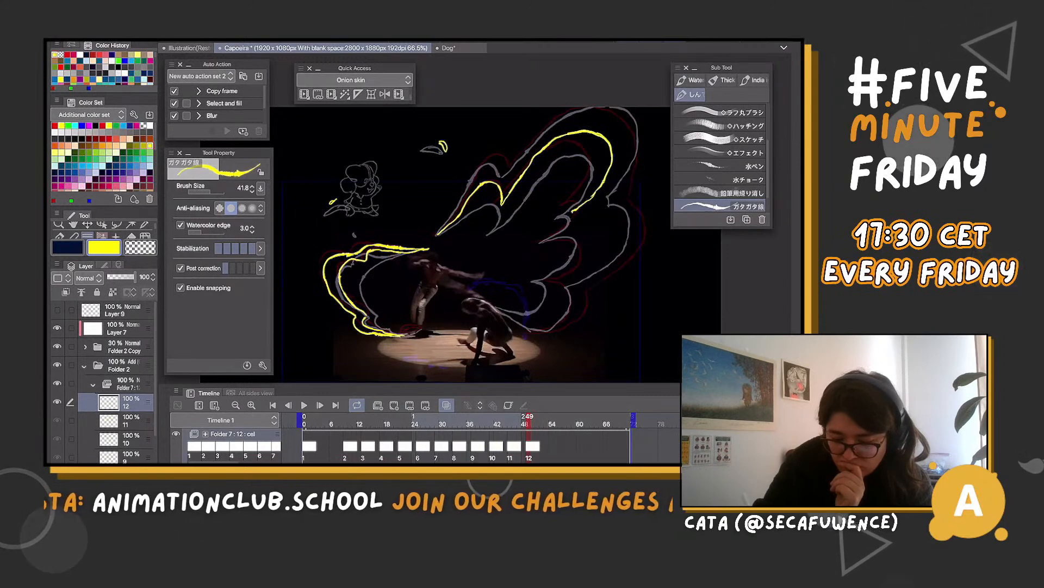
{"action": "key", "text": "ctrl+z"}
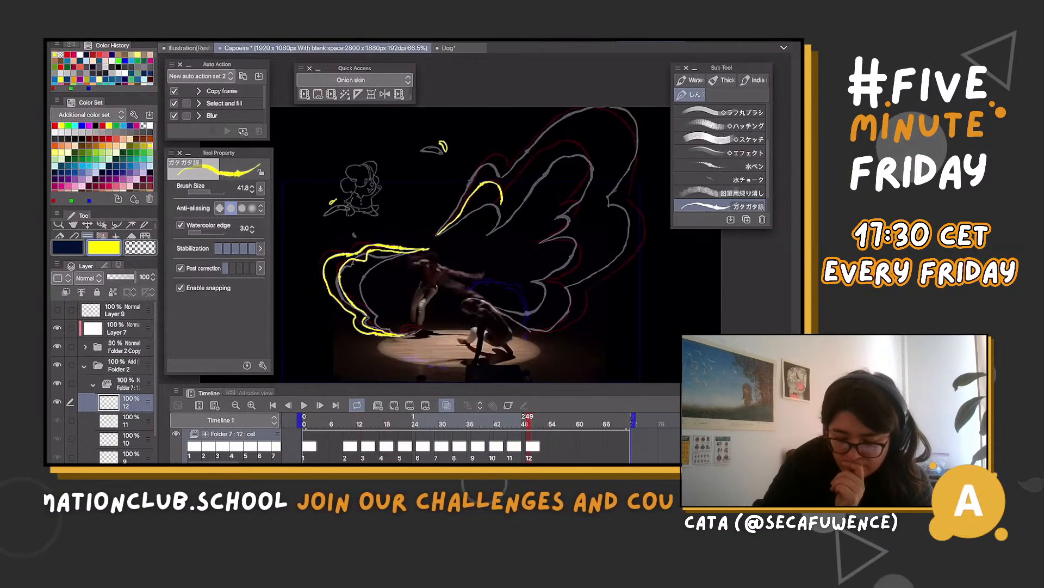
{"action": "mouse_move", "coordinate": [504, 201]}
{"action": "left_mouse_down"}
{"action": "mouse_move", "coordinate": [537, 156]}
{"action": "mouse_move", "coordinate": [586, 126]}
{"action": "left_mouse_up"}
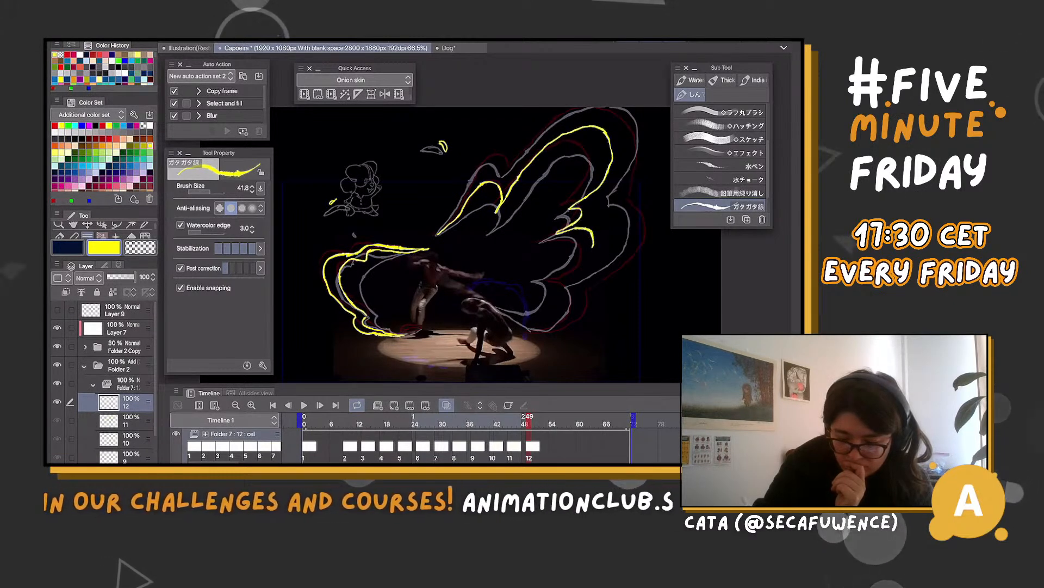
Draw the lower inner feather lines and the scalloped outer edge of the wing on cel 12, up past the canvas top
{"action": "mouse_move", "coordinate": [575, 262]}
{"action": "left_mouse_down"}
{"action": "mouse_move", "coordinate": [558, 273]}
{"action": "mouse_move", "coordinate": [567, 292]}
{"action": "mouse_move", "coordinate": [520, 311]}
{"action": "mouse_move", "coordinate": [491, 297]}
{"action": "left_mouse_up"}
{"action": "mouse_move", "coordinate": [586, 285]}
{"action": "left_mouse_down"}
{"action": "mouse_move", "coordinate": [580, 318]}
{"action": "mouse_move", "coordinate": [507, 309]}
{"action": "left_mouse_up"}
{"action": "left_click_drag", "start_coordinate": [637, 200], "coordinate": [583, 280]}
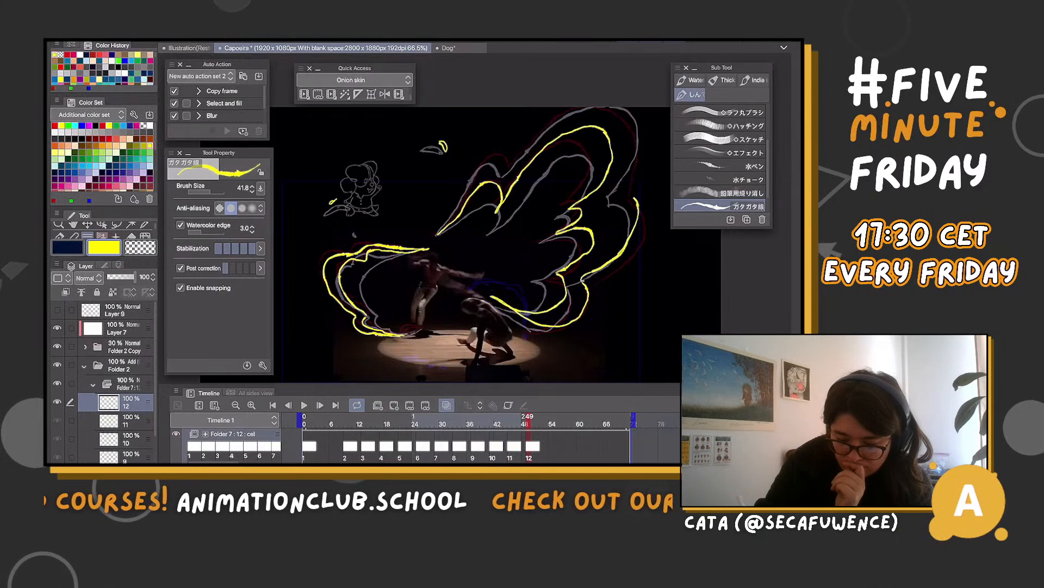
{"action": "mouse_move", "coordinate": [646, 107]}
{"action": "left_mouse_down"}
{"action": "mouse_move", "coordinate": [545, 107]}
{"action": "mouse_move", "coordinate": [513, 163]}
{"action": "mouse_move", "coordinate": [500, 154]}
{"action": "left_mouse_up"}
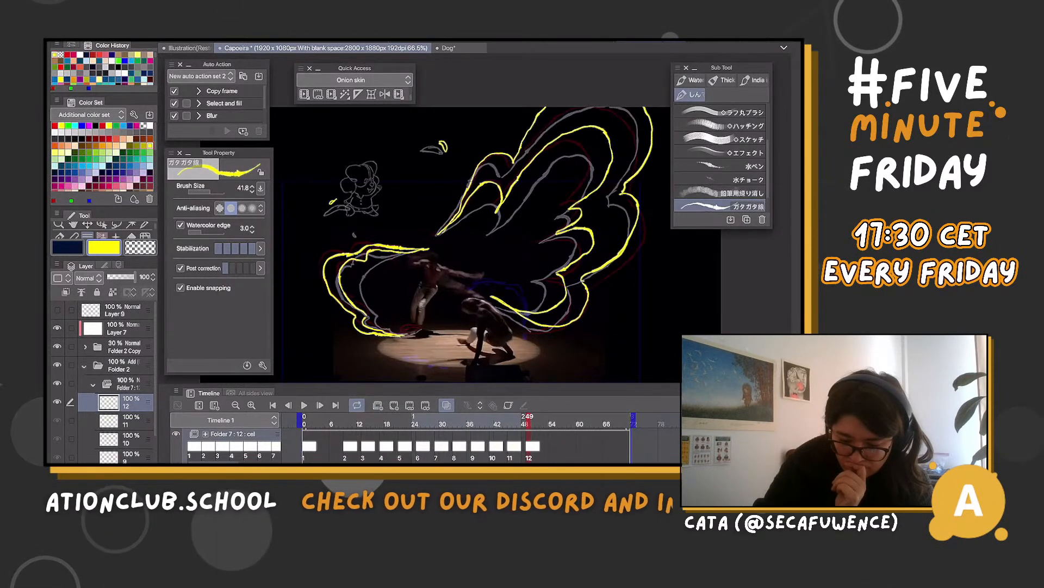
Remove the tall inner feather line on cel 12 with a lasso selection and redraw it as a larger rounded lobe
{"action": "mouse_move", "coordinate": [529, 424]}
{"action": "left_mouse_down"}
{"action": "mouse_move", "coordinate": [478, 424]}
{"action": "mouse_move", "coordinate": [538, 423]}
{"action": "mouse_move", "coordinate": [497, 424]}
{"action": "mouse_move", "coordinate": [510, 423]}
{"action": "left_mouse_up"}
{"action": "key", "text": "Right"}
{"action": "key", "text": "Right"}
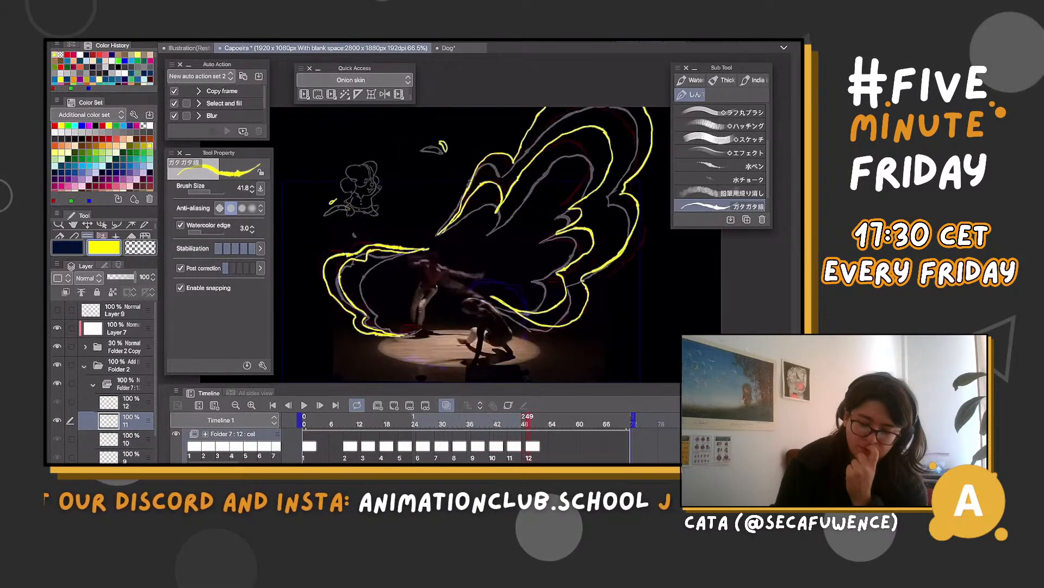
{"action": "key", "text": "m"}
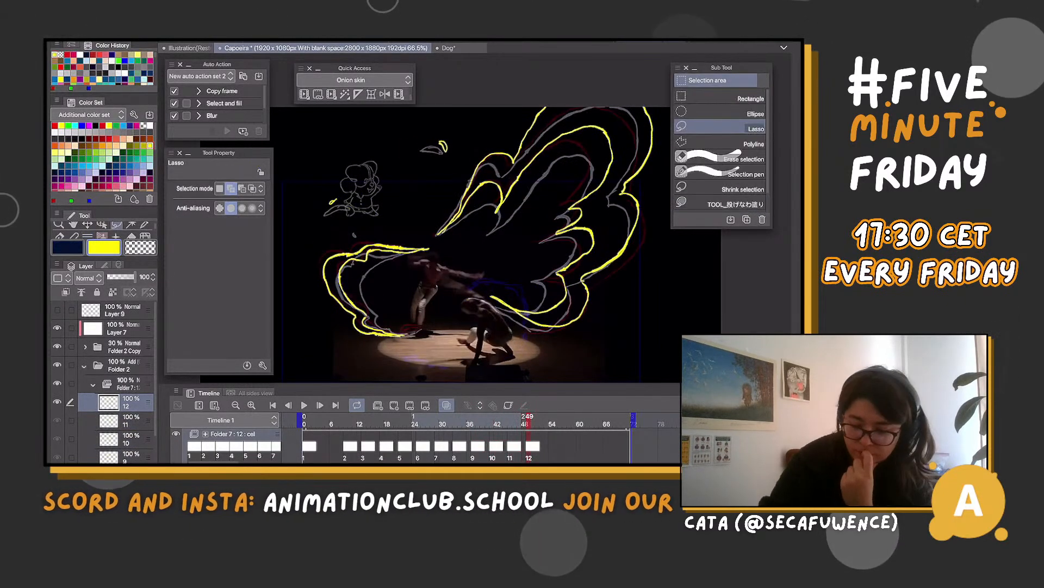
{"action": "mouse_move", "coordinate": [515, 232]}
{"action": "left_mouse_down"}
{"action": "mouse_move", "coordinate": [573, 173]}
{"action": "mouse_move", "coordinate": [597, 167]}
{"action": "left_mouse_up"}
{"action": "left_click_drag", "start_coordinate": [551, 125], "coordinate": [615, 147]}
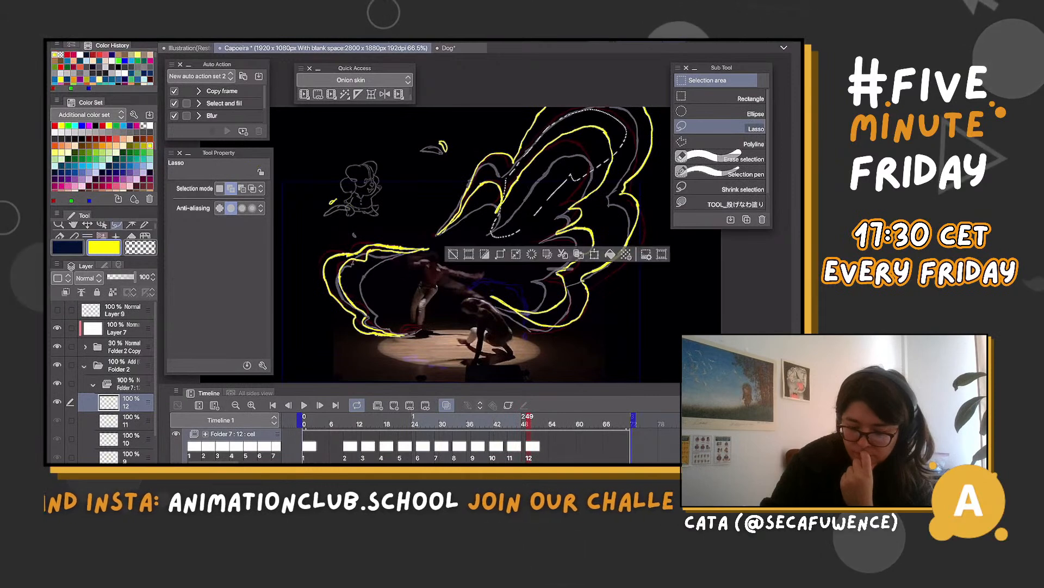
{"action": "left_click", "coordinate": [500, 254]}
{"action": "key", "text": "Return"}
{"action": "left_click", "coordinate": [532, 254]}
{"action": "key", "text": "ctrl+d"}
{"action": "key", "text": "b"}
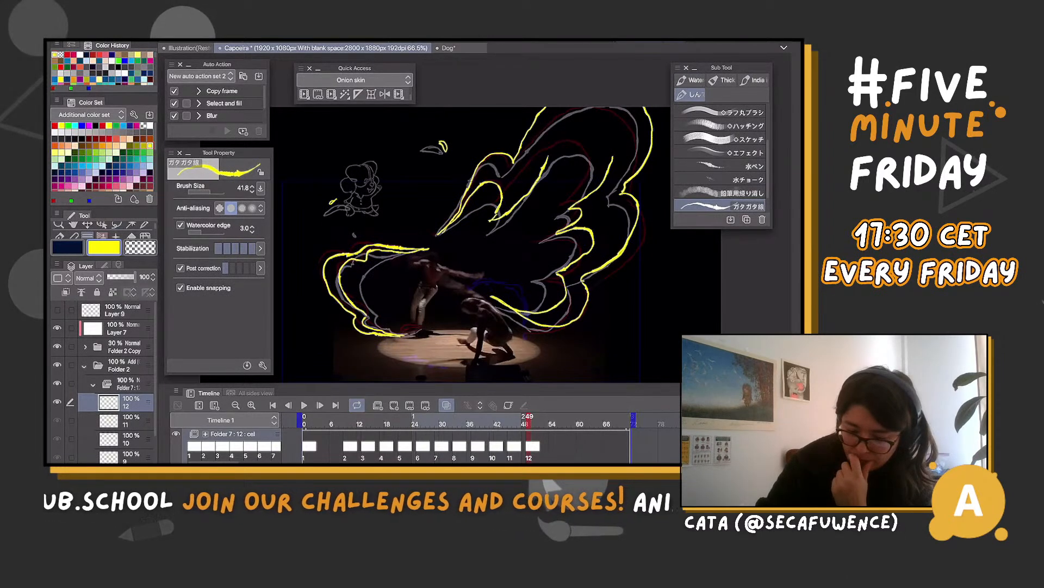
{"action": "left_click_drag", "start_coordinate": [555, 143], "coordinate": [615, 160]}
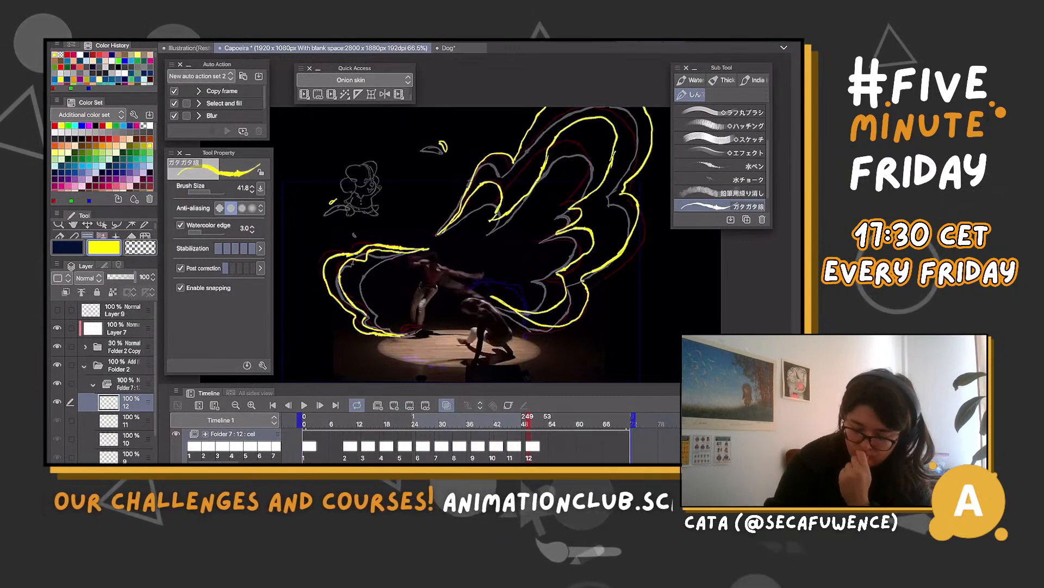
Create cel 13 at frame 53 and draw the wing's scalloped outer edge, inner feather lines and curled left end
{"action": "left_click", "coordinate": [547, 446]}
{"action": "key", "text": "alt+n"}
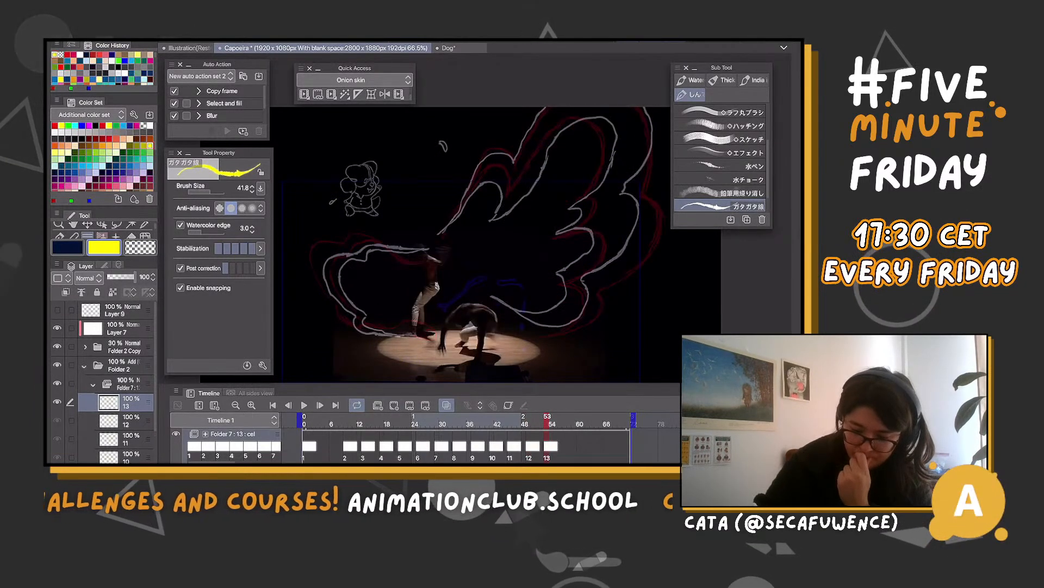
{"action": "mouse_move", "coordinate": [451, 220]}
{"action": "left_mouse_down"}
{"action": "mouse_move", "coordinate": [480, 153]}
{"action": "mouse_move", "coordinate": [500, 139]}
{"action": "mouse_move", "coordinate": [514, 146]}
{"action": "mouse_move", "coordinate": [536, 107]}
{"action": "left_mouse_up"}
{"action": "mouse_move", "coordinate": [478, 174]}
{"action": "left_mouse_down"}
{"action": "mouse_move", "coordinate": [502, 165]}
{"action": "mouse_move", "coordinate": [512, 186]}
{"action": "left_mouse_up"}
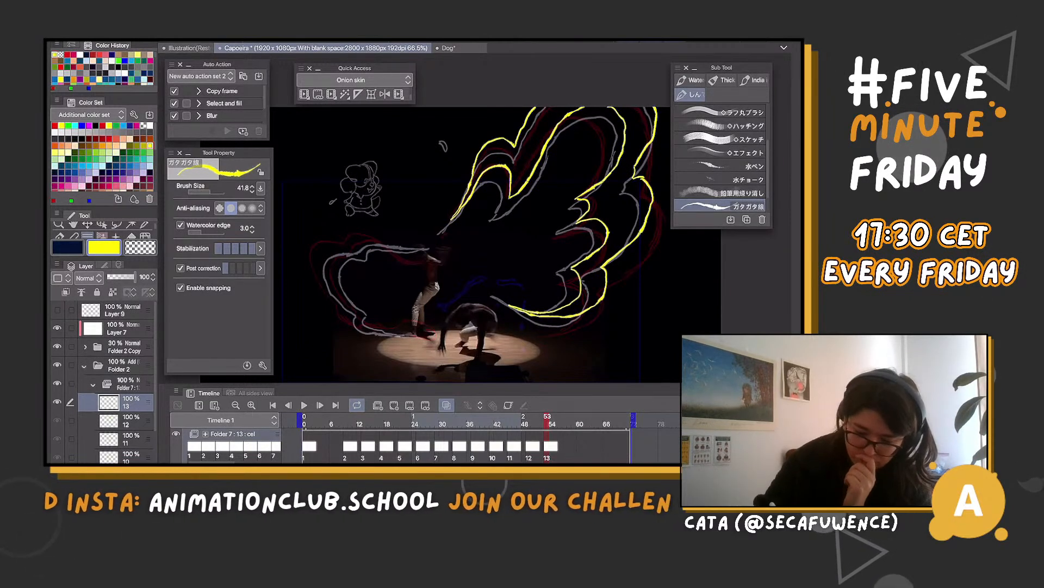
{"action": "left_click_drag", "start_coordinate": [342, 239], "coordinate": [338, 303]}
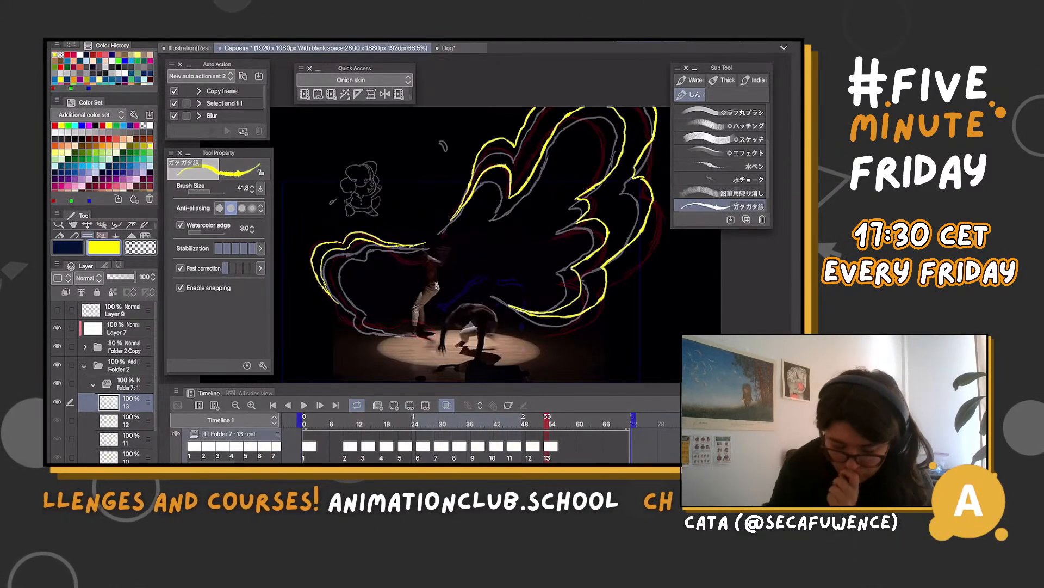
Replace the upper line of cel 13's left wing end with one sloping down to the dancer, and add a small loop at its lower edge
{"action": "mouse_move", "coordinate": [548, 420]}
{"action": "left_mouse_down"}
{"action": "mouse_move", "coordinate": [598, 420]}
{"action": "mouse_move", "coordinate": [538, 420]}
{"action": "mouse_move", "coordinate": [548, 420]}
{"action": "left_mouse_up"}
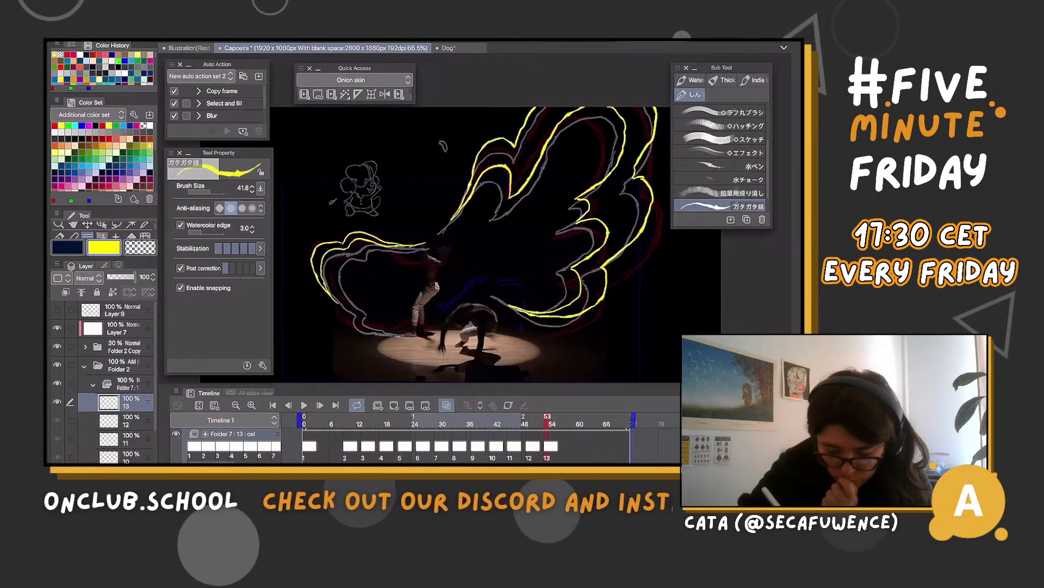
{"action": "key", "text": "m"}
{"action": "mouse_move", "coordinate": [377, 231]}
{"action": "left_mouse_down"}
{"action": "mouse_move", "coordinate": [440, 245]}
{"action": "mouse_move", "coordinate": [376, 234]}
{"action": "left_mouse_up"}
{"action": "key", "text": "Delete"}
{"action": "key", "text": "ctrl+d"}
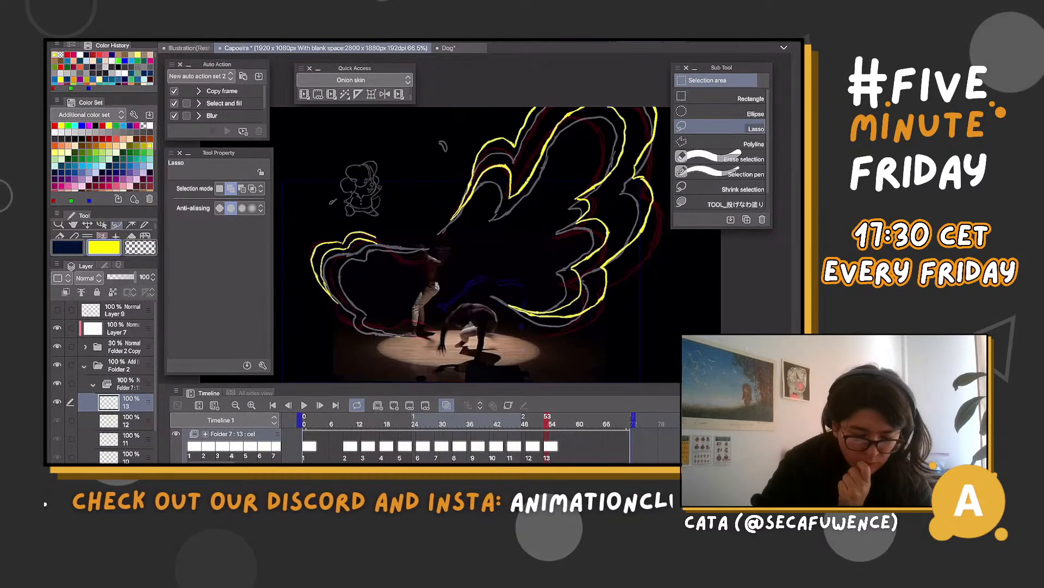
{"action": "key", "text": "p"}
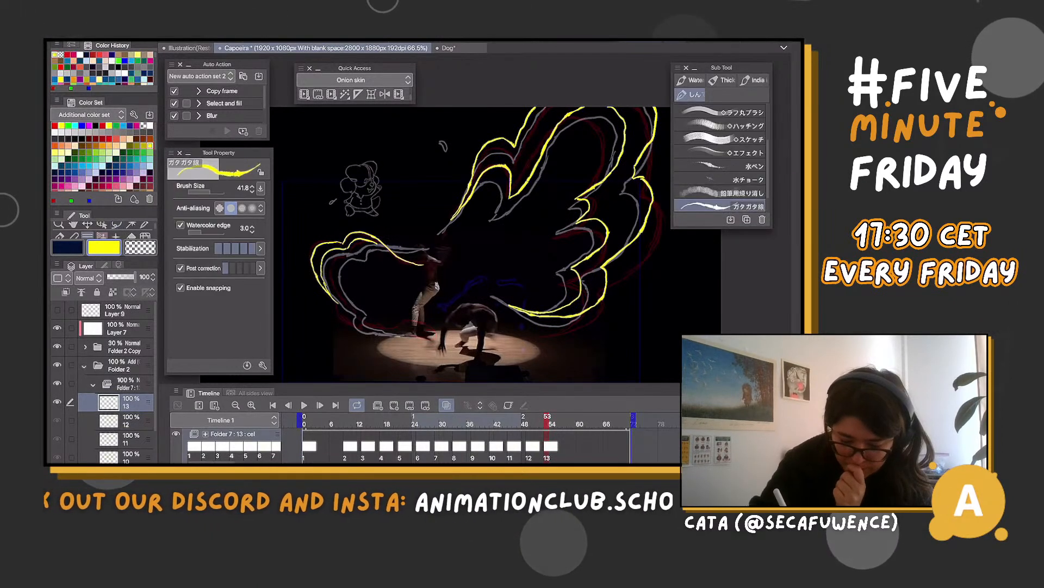
{"action": "mouse_move", "coordinate": [342, 322]}
{"action": "left_mouse_down"}
{"action": "mouse_move", "coordinate": [403, 334]}
{"action": "mouse_move", "coordinate": [385, 330]}
{"action": "left_mouse_up"}
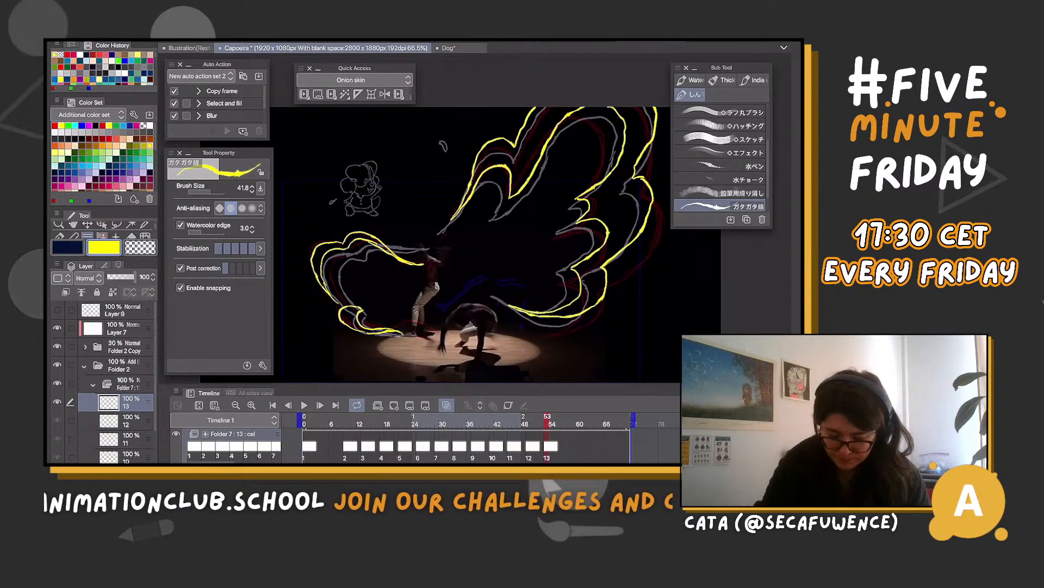
Flip back and forth between cels 11, 12 and 13 to check the wing's motion
{"action": "key", "text": "Left"}
{"action": "key", "text": "Left"}
{"action": "key", "text": "Left"}
{"action": "key", "text": "Right"}
{"action": "key", "text": "Right"}
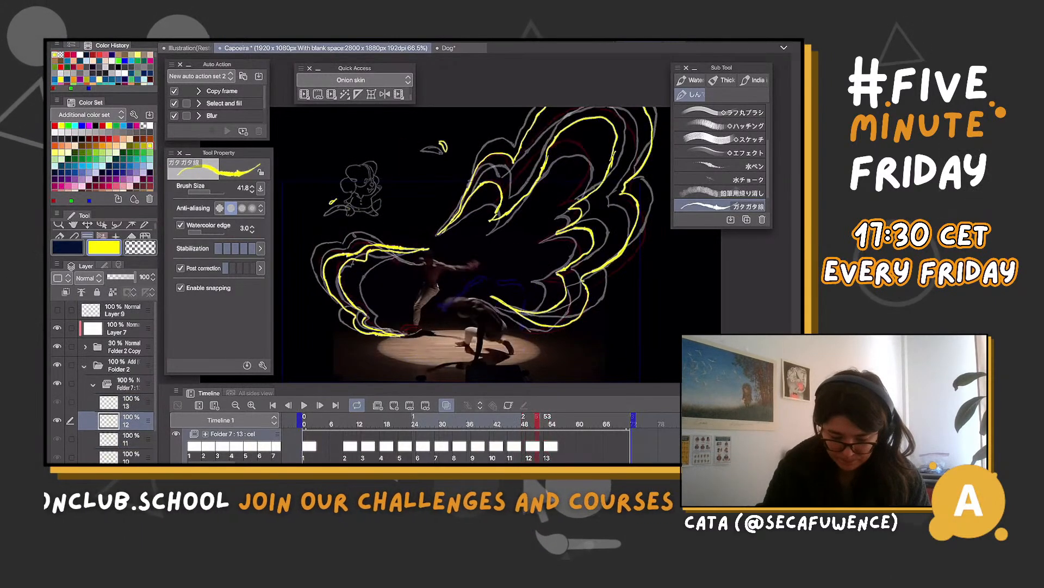
{"action": "key", "text": "Left"}
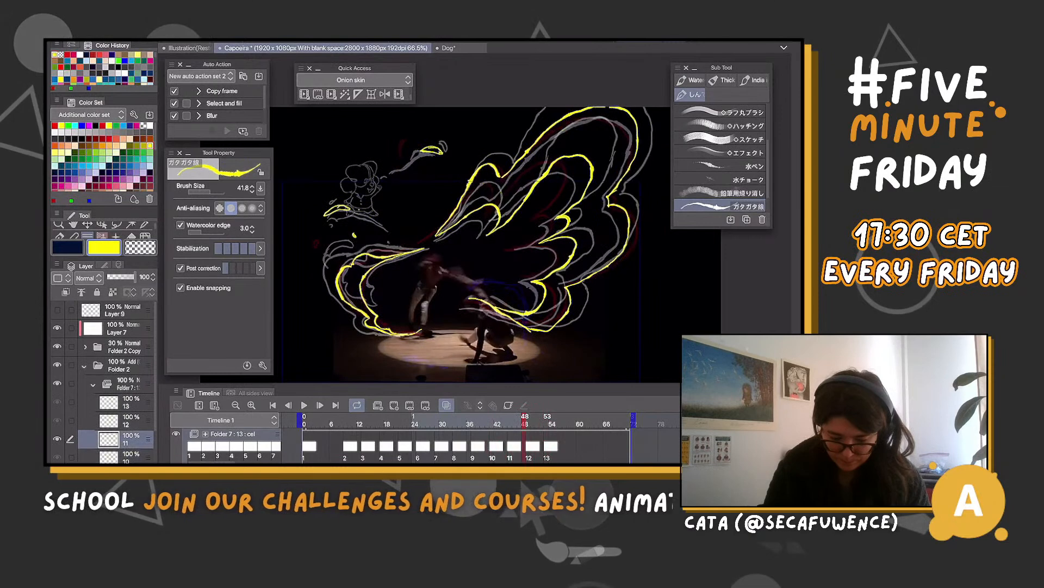
{"action": "key", "text": "Right"}
{"action": "key", "text": "Left"}
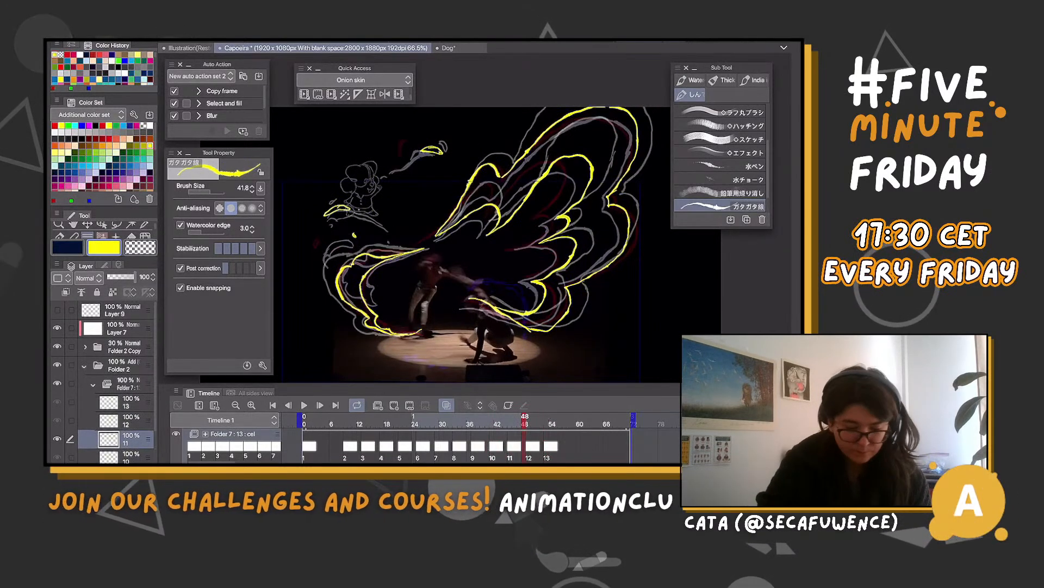
Remove the lower wing line's end near the standing dancer's feet on cel 11 and touch up the matching line tip on cel 12
{"action": "key", "text": "m"}
{"action": "left_click_drag", "start_coordinate": [409, 324], "coordinate": [409, 336]}
{"action": "key", "text": "Delete"}
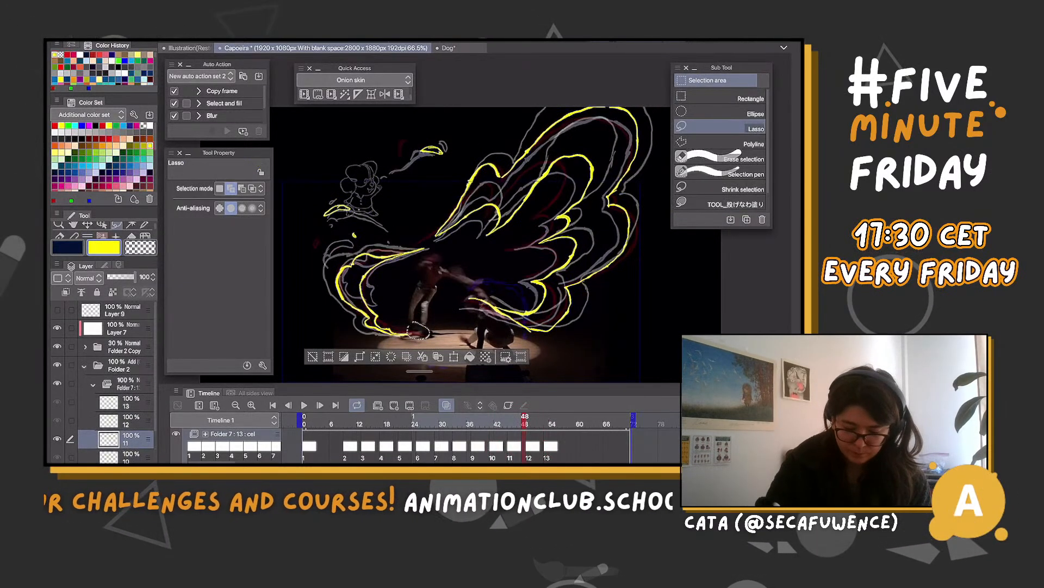
{"action": "key", "text": "ctrl+d"}
{"action": "key", "text": "Right"}
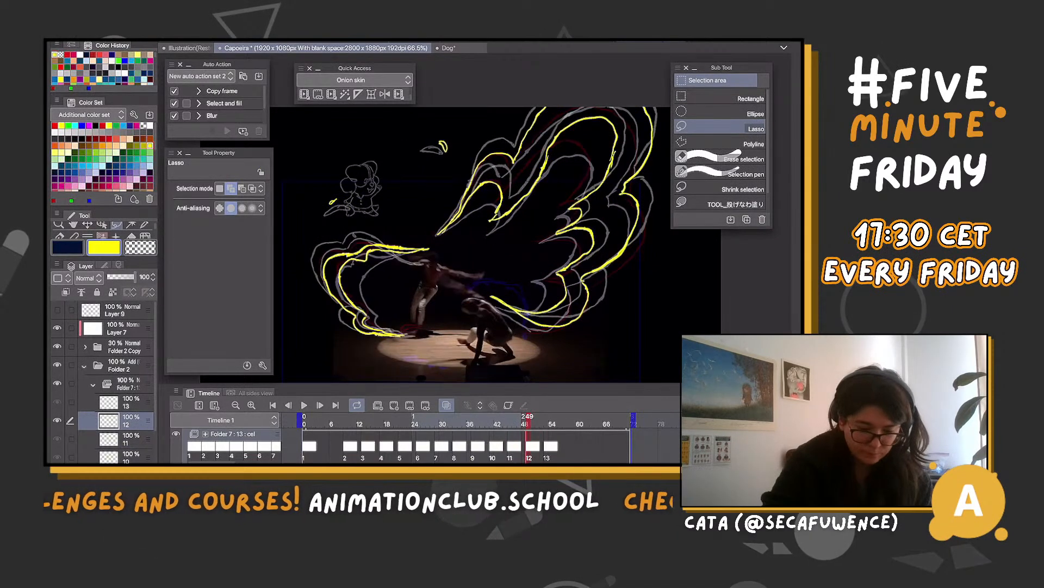
{"action": "key", "text": "b"}
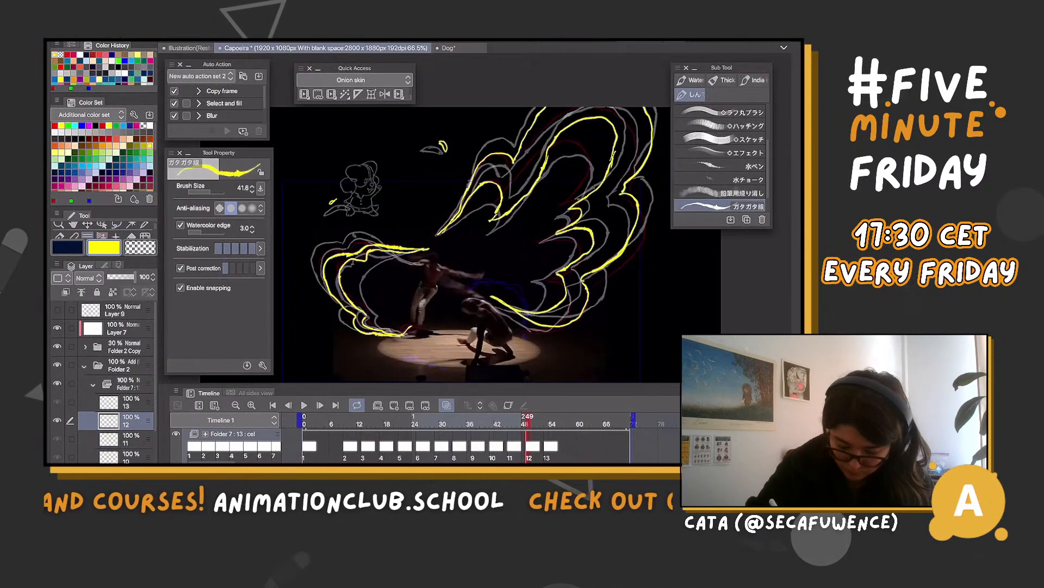
{"action": "key", "text": "Right"}
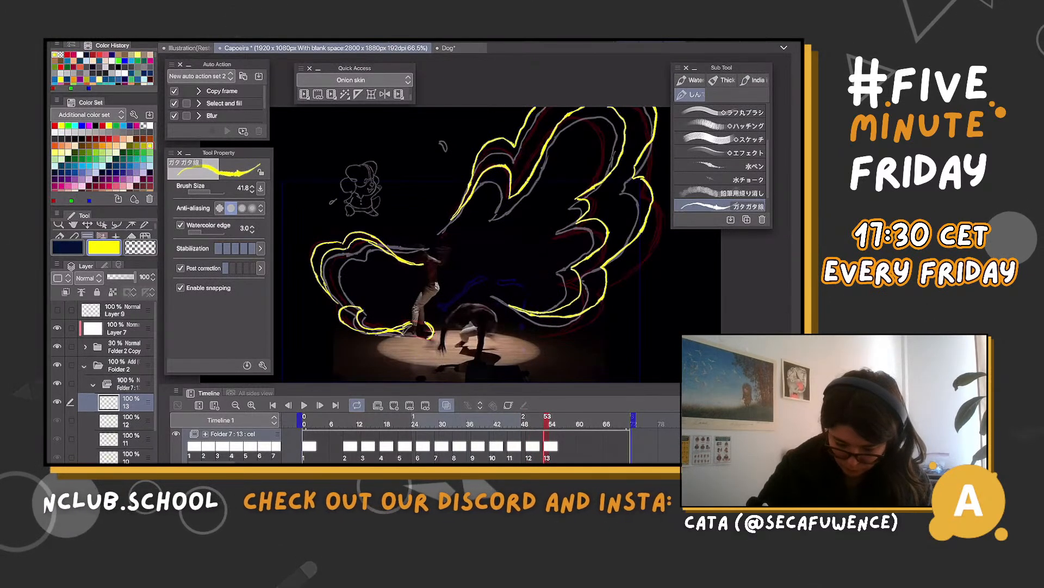
Create cel 14 at frame 57 and draw the left wing's broken upper arcs, lower curl and small loops at the dancer's arm and feet
{"action": "key", "text": "Right"}
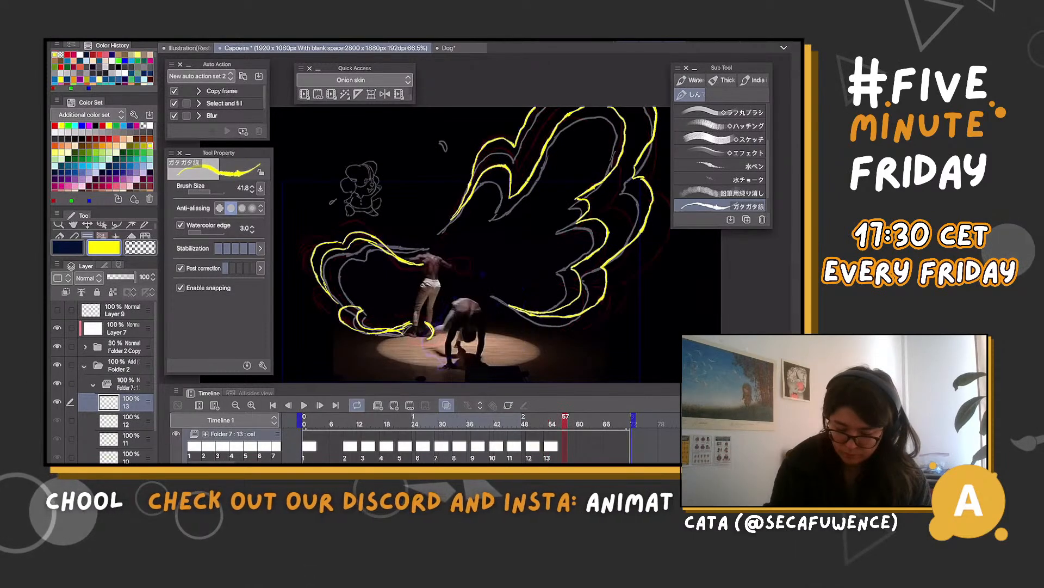
{"action": "key", "text": "alt+n"}
{"action": "mouse_move", "coordinate": [357, 224]}
{"action": "left_mouse_down"}
{"action": "mouse_move", "coordinate": [421, 268]}
{"action": "mouse_move", "coordinate": [464, 260]}
{"action": "mouse_move", "coordinate": [443, 266]}
{"action": "left_mouse_up"}
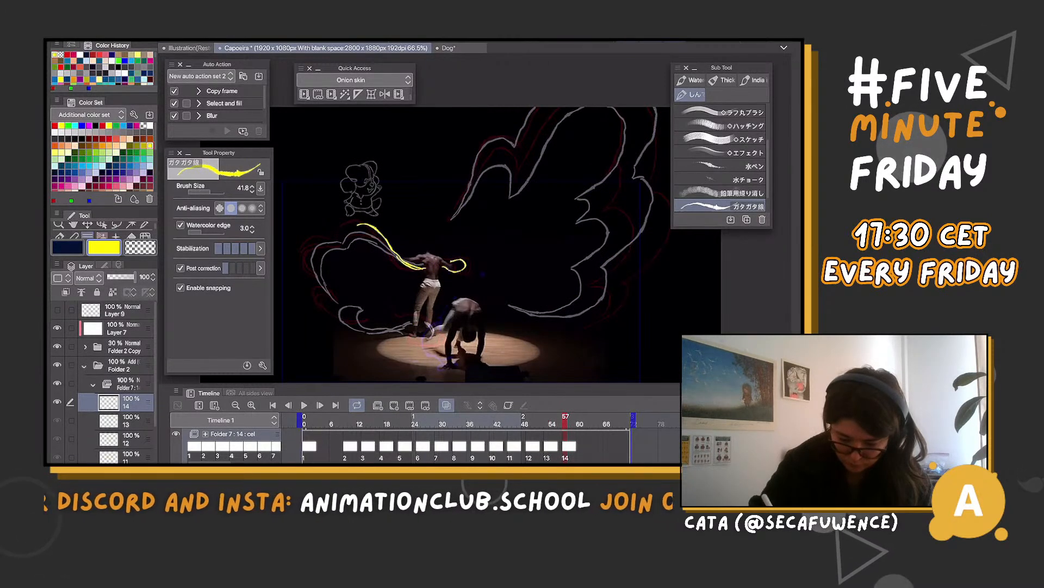
{"action": "left_click_drag", "start_coordinate": [358, 224], "coordinate": [339, 235]}
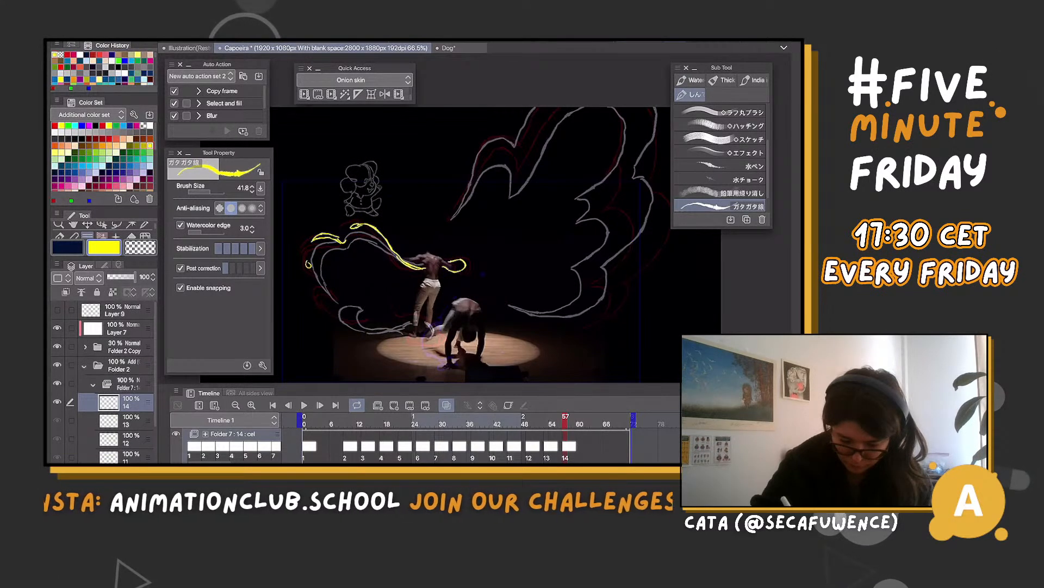
{"action": "mouse_move", "coordinate": [332, 306]}
{"action": "left_mouse_down"}
{"action": "mouse_move", "coordinate": [342, 320]}
{"action": "mouse_move", "coordinate": [389, 325]}
{"action": "mouse_move", "coordinate": [361, 324]}
{"action": "left_mouse_up"}
{"action": "mouse_move", "coordinate": [436, 328]}
{"action": "left_mouse_down"}
{"action": "mouse_move", "coordinate": [409, 336]}
{"action": "mouse_move", "coordinate": [418, 346]}
{"action": "left_mouse_up"}
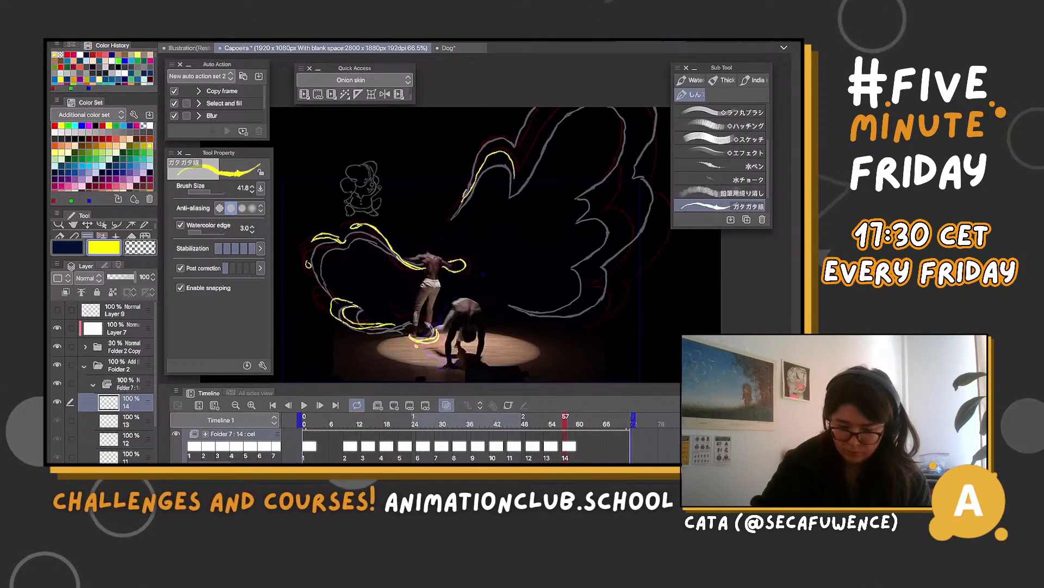
Draw the large right wing on cel 14 as separate upper feather peaks, a scalloped inner line and a curved outer edge
{"action": "left_click_drag", "start_coordinate": [480, 151], "coordinate": [519, 141]}
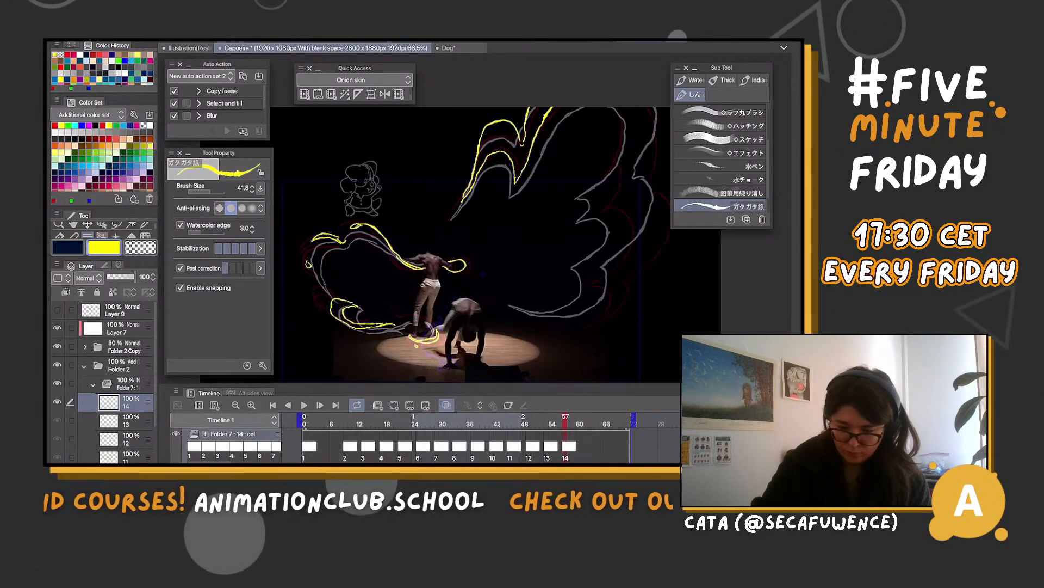
{"action": "mouse_move", "coordinate": [636, 108]}
{"action": "left_mouse_down"}
{"action": "mouse_move", "coordinate": [617, 177]}
{"action": "mouse_move", "coordinate": [668, 185]}
{"action": "mouse_move", "coordinate": [633, 269]}
{"action": "mouse_move", "coordinate": [581, 308]}
{"action": "left_mouse_up"}
{"action": "left_click_drag", "start_coordinate": [635, 200], "coordinate": [582, 307]}
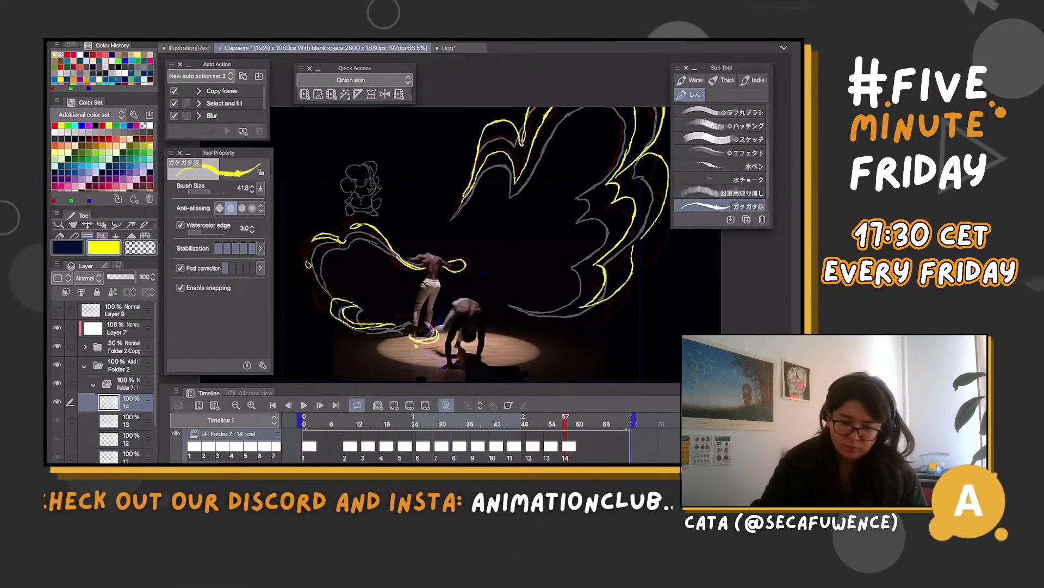
Create cel 15 at frame 61 and draw the left wing's remnants with loops around the dancer's arm and feet
{"action": "left_click", "coordinate": [589, 446]}
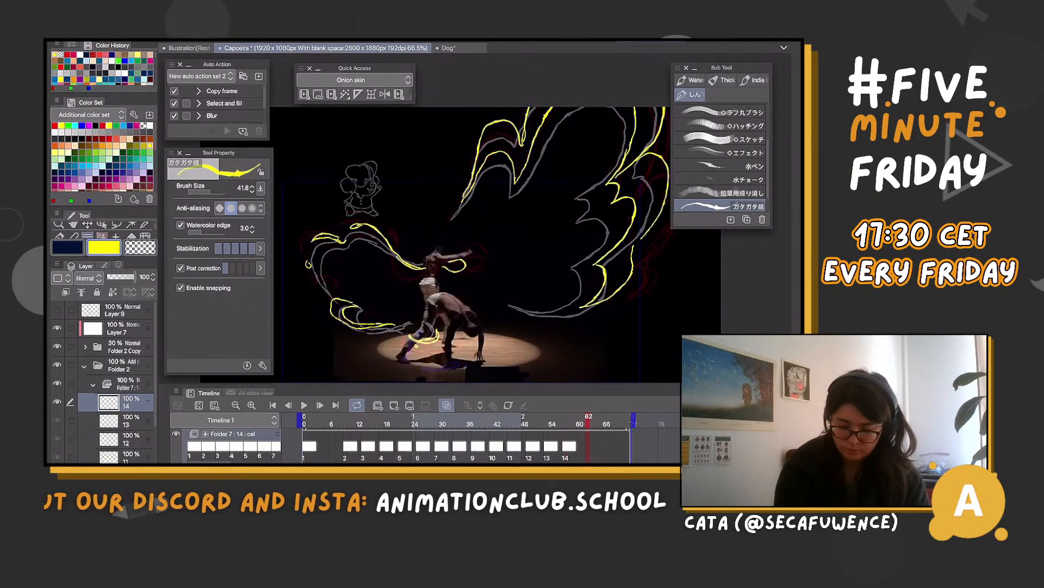
{"action": "key", "text": "Left"}
{"action": "key", "text": "alt+n"}
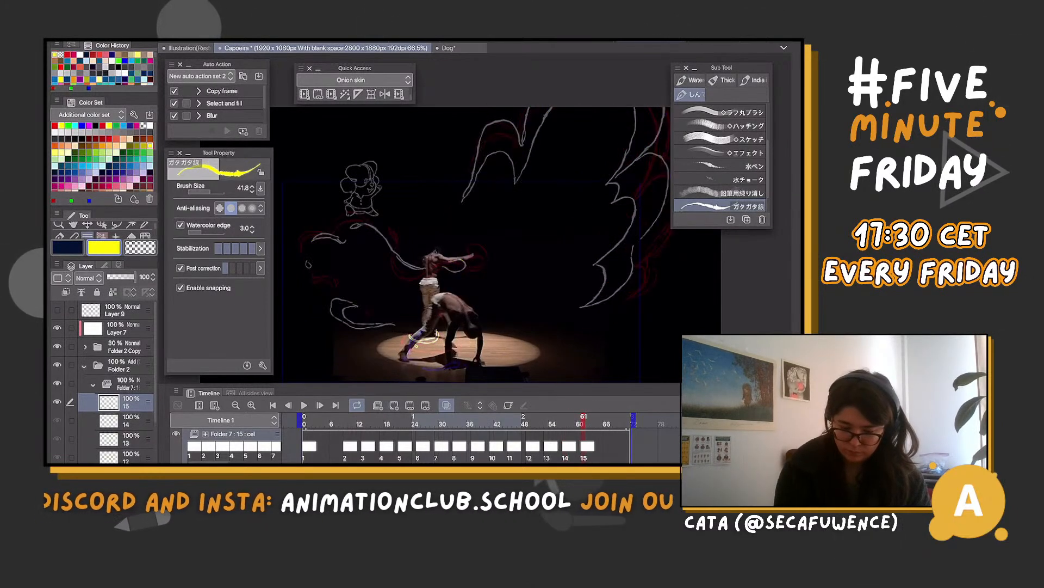
{"action": "left_click_drag", "start_coordinate": [395, 261], "coordinate": [403, 271]}
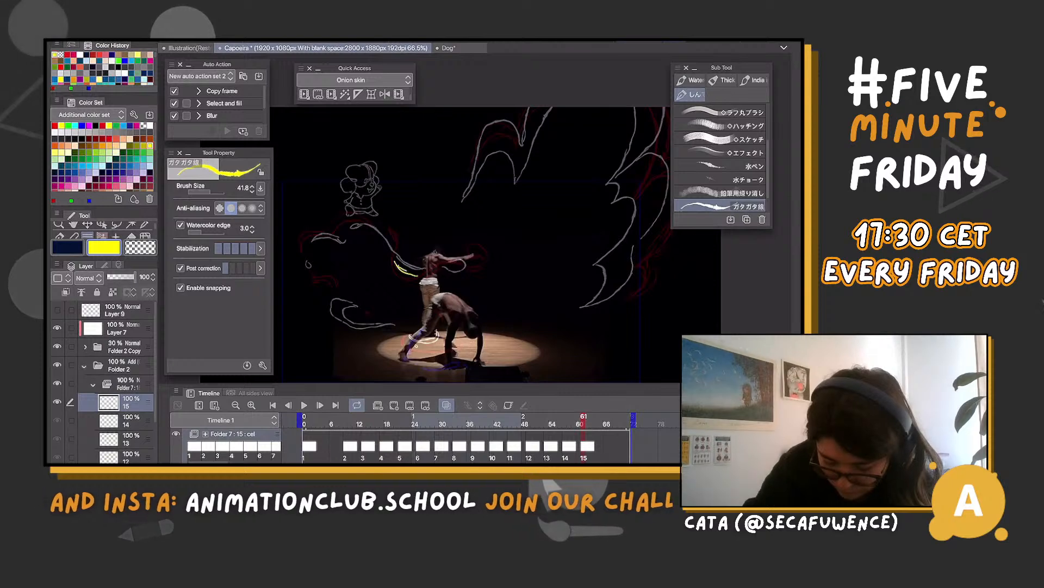
{"action": "mouse_move", "coordinate": [471, 247]}
{"action": "left_mouse_down"}
{"action": "mouse_move", "coordinate": [486, 250]}
{"action": "mouse_move", "coordinate": [472, 253]}
{"action": "left_mouse_up"}
{"action": "mouse_move", "coordinate": [394, 260]}
{"action": "left_mouse_down"}
{"action": "mouse_move", "coordinate": [392, 230]}
{"action": "mouse_move", "coordinate": [397, 268]}
{"action": "mouse_move", "coordinate": [330, 229]}
{"action": "mouse_move", "coordinate": [345, 239]}
{"action": "mouse_move", "coordinate": [326, 232]}
{"action": "mouse_move", "coordinate": [302, 251]}
{"action": "left_mouse_up"}
{"action": "left_click", "coordinate": [388, 223]}
{"action": "mouse_move", "coordinate": [327, 302]}
{"action": "left_mouse_down"}
{"action": "mouse_move", "coordinate": [354, 301]}
{"action": "mouse_move", "coordinate": [332, 308]}
{"action": "mouse_move", "coordinate": [341, 319]}
{"action": "mouse_move", "coordinate": [376, 314]}
{"action": "left_mouse_up"}
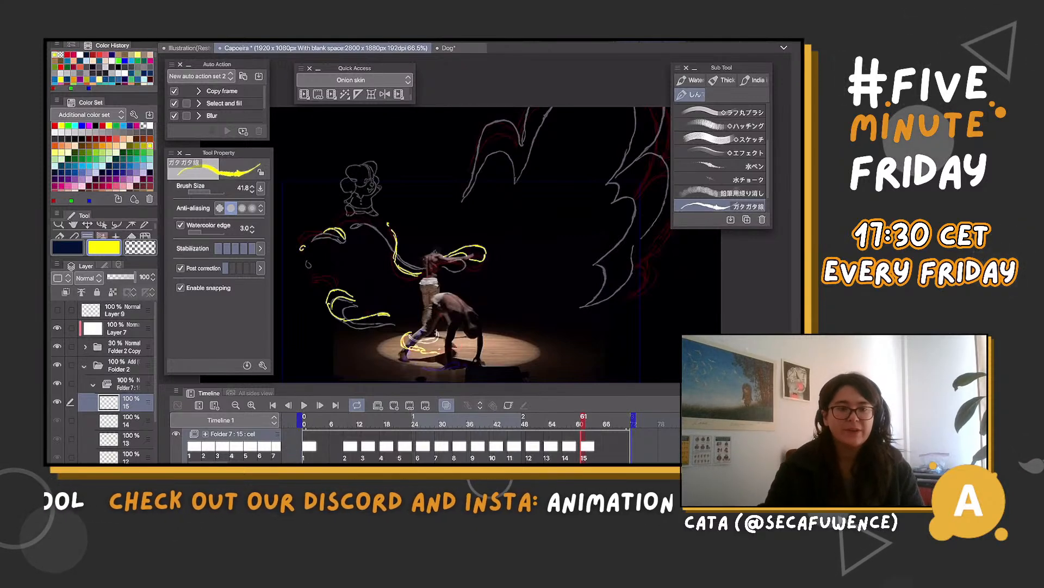
Create cel 16 at frame 65 and draw curls around the dancer's leg, small left wing remnants and a rounded loop over the raised arm
{"action": "scroll", "coordinate": [435, 283], "scroll_direction": "up", "scroll_amount": 3}
{"action": "scroll", "coordinate": [435, 283], "scroll_direction": "down", "scroll_amount": 3}
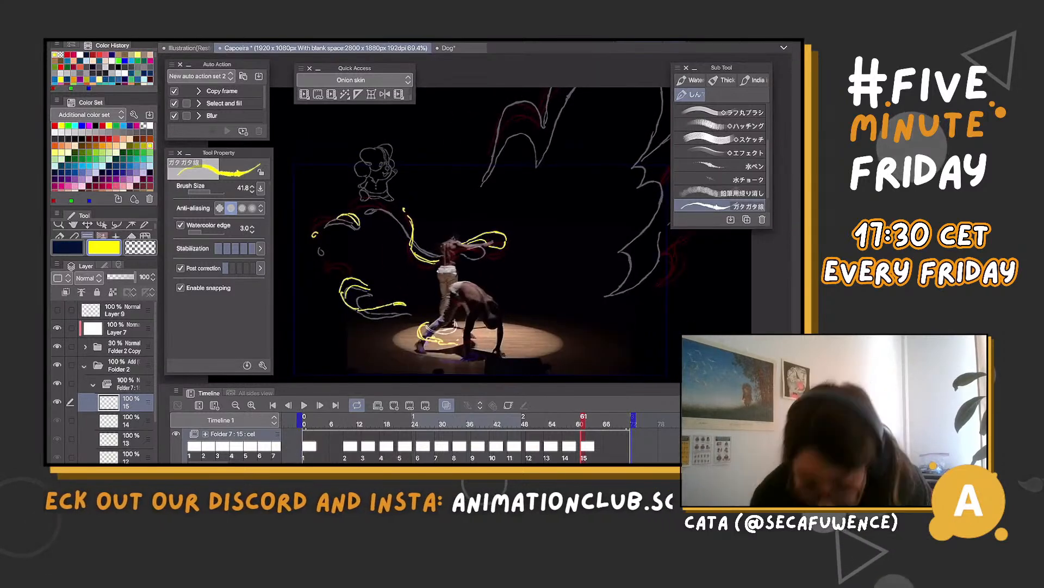
{"action": "scroll", "coordinate": [435, 294], "scroll_direction": "up", "scroll_amount": 2}
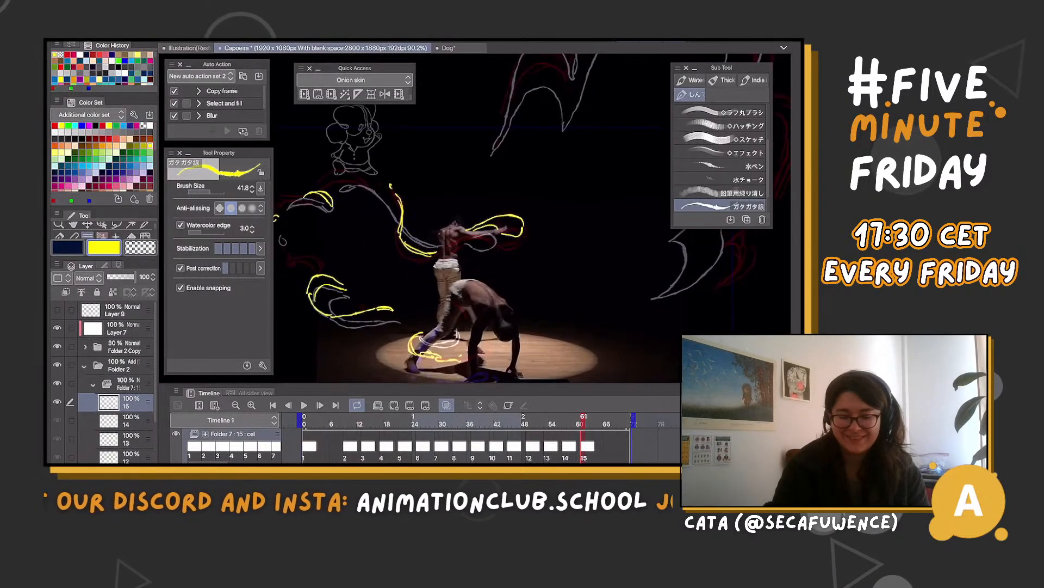
{"action": "left_click", "coordinate": [606, 423]}
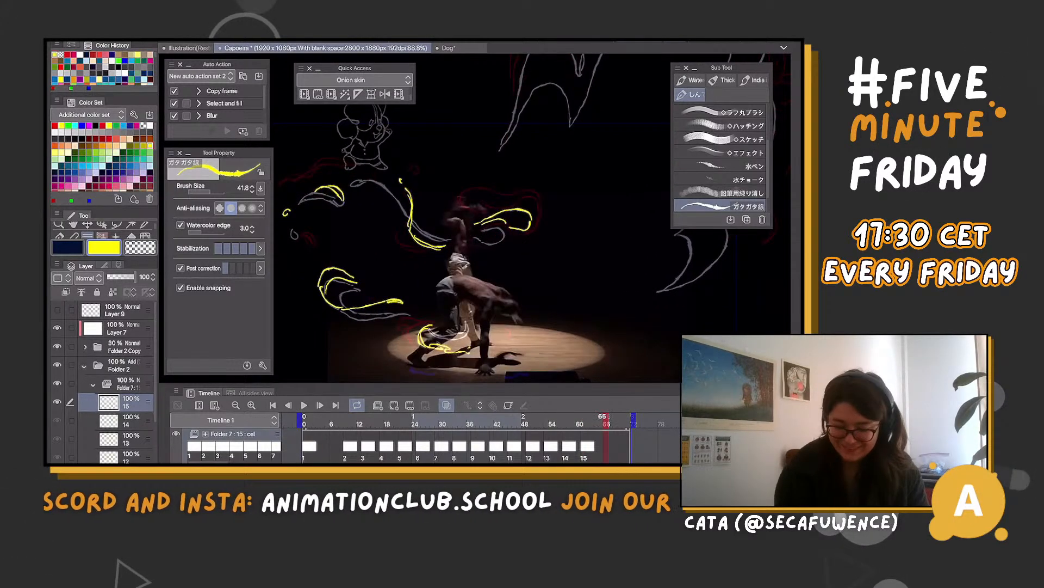
{"action": "key", "text": "Left"}
{"action": "left_click", "coordinate": [394, 405]}
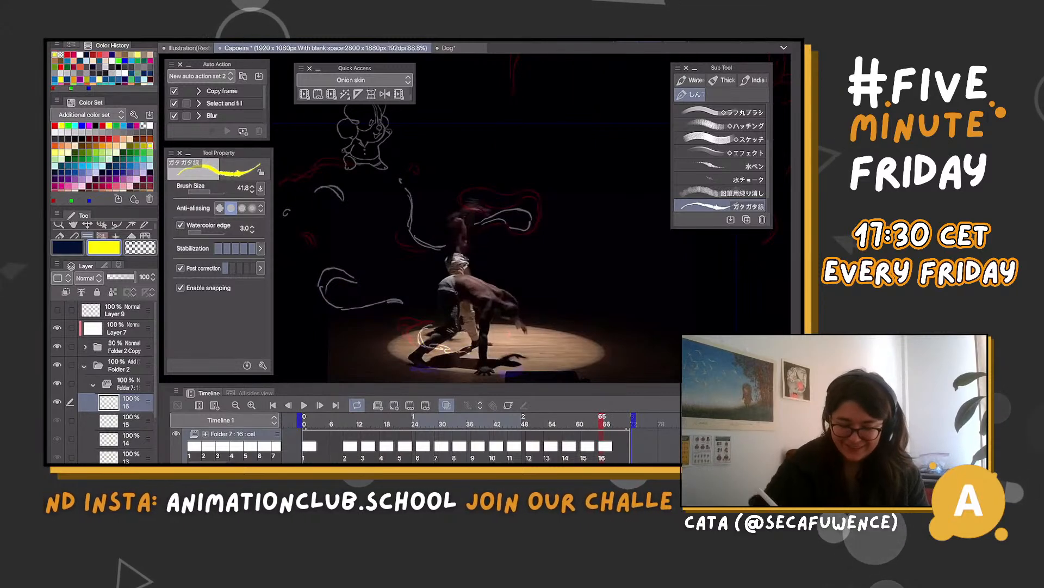
{"action": "mouse_move", "coordinate": [476, 332]}
{"action": "left_mouse_down"}
{"action": "mouse_move", "coordinate": [409, 319]}
{"action": "mouse_move", "coordinate": [422, 324]}
{"action": "mouse_move", "coordinate": [409, 337]}
{"action": "left_mouse_up"}
{"action": "mouse_move", "coordinate": [313, 268]}
{"action": "left_mouse_down"}
{"action": "mouse_move", "coordinate": [345, 264]}
{"action": "mouse_move", "coordinate": [326, 295]}
{"action": "mouse_move", "coordinate": [353, 297]}
{"action": "left_mouse_up"}
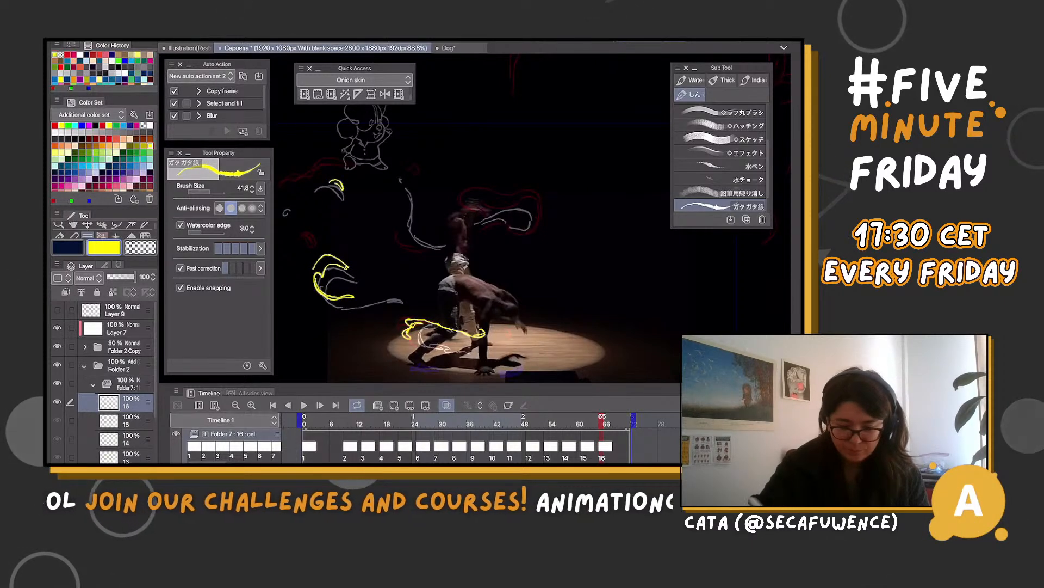
{"action": "left_click_drag", "start_coordinate": [329, 182], "coordinate": [343, 189]}
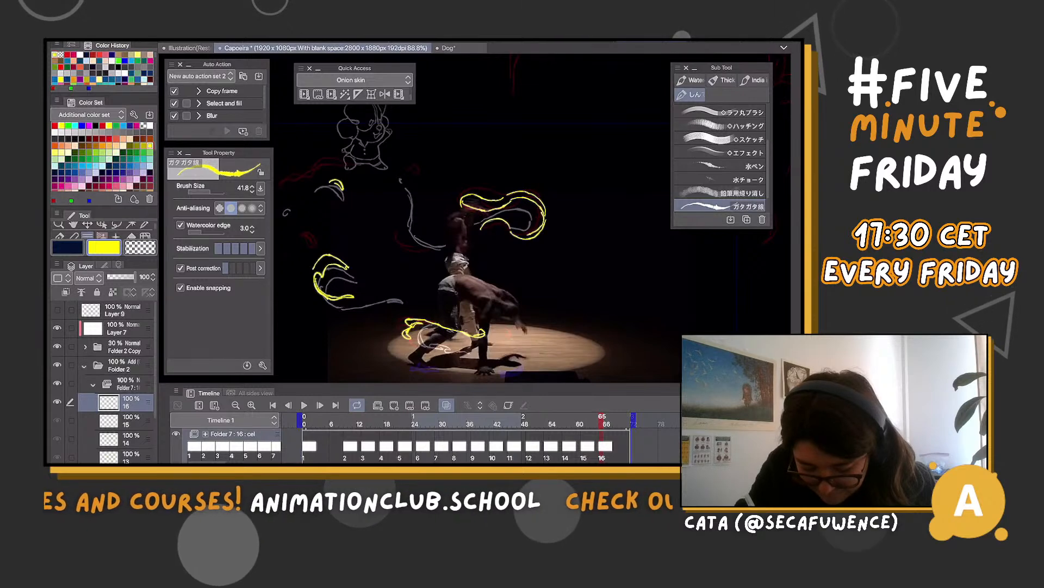
{"action": "left_click_drag", "start_coordinate": [420, 249], "coordinate": [441, 251]}
{"action": "key", "text": "ctrl+minus"}
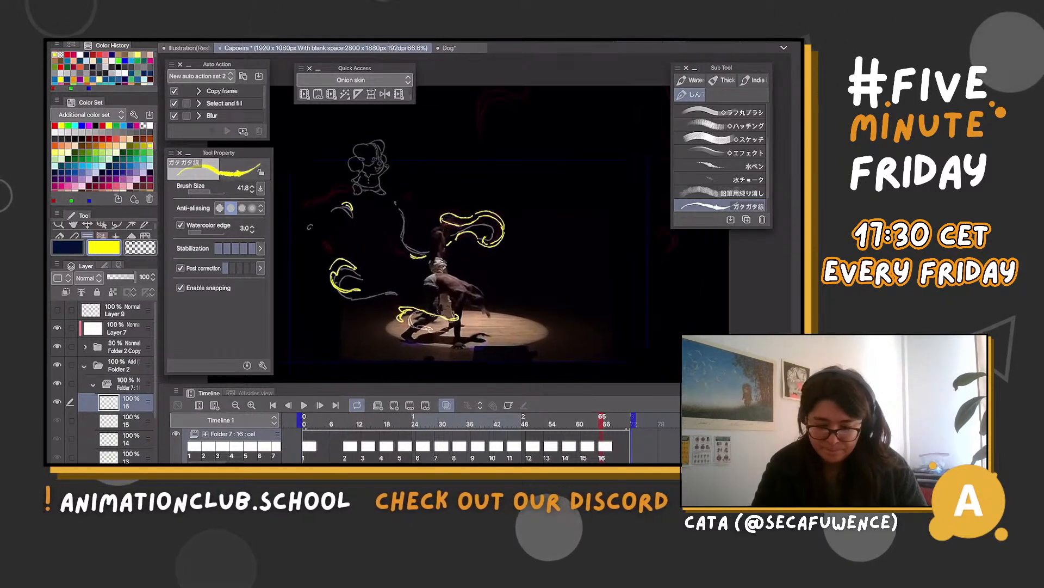
Return to cel 15, draw the right wing's upper feather peak, and flip through the neighbouring cels to compare it
{"action": "key", "text": "comma"}
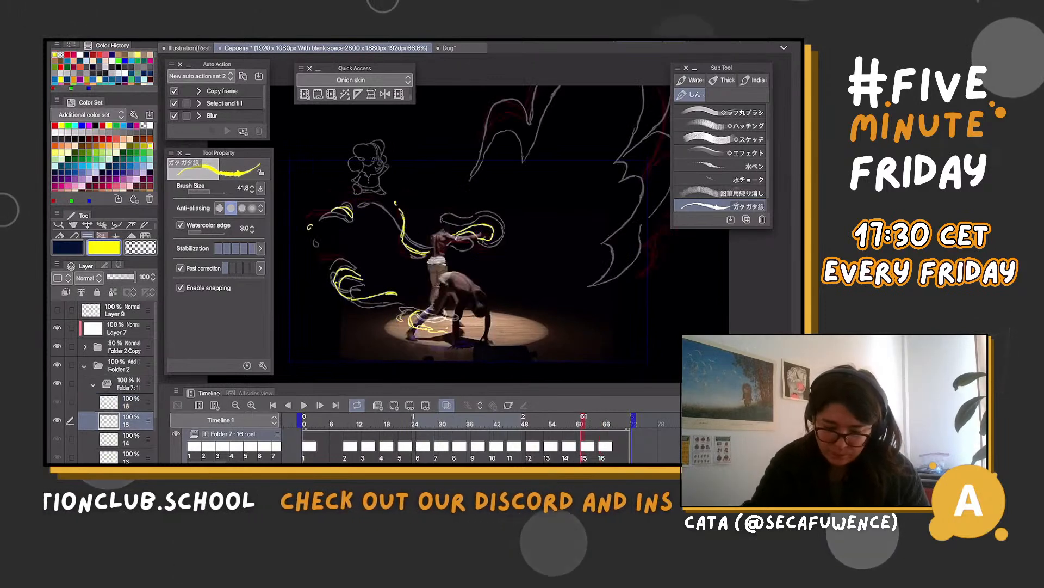
{"action": "left_click_drag", "start_coordinate": [509, 87], "coordinate": [525, 104]}
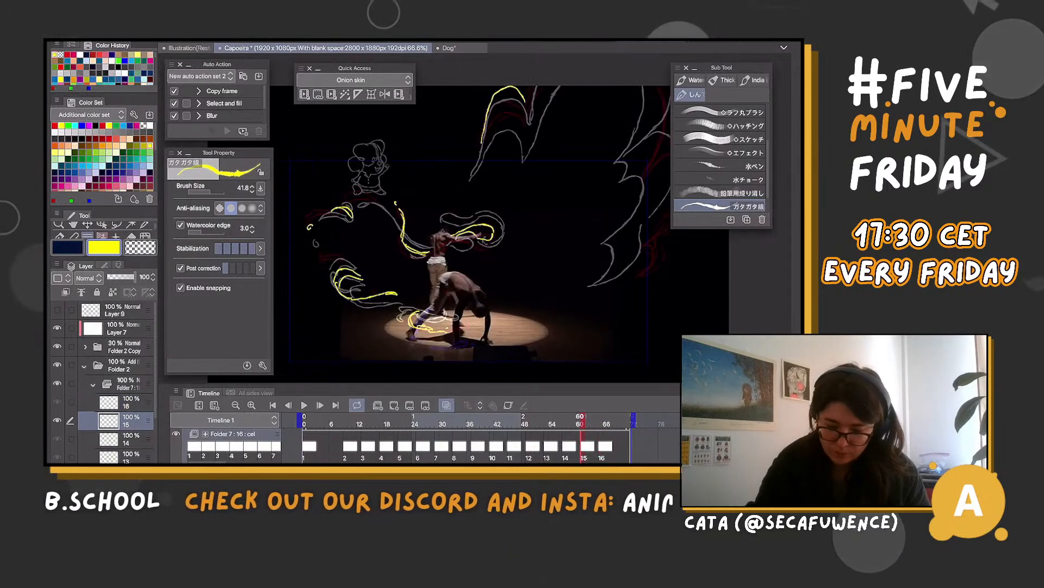
{"action": "key", "text": "comma"}
{"action": "key", "text": "comma"}
{"action": "key", "text": "period"}
{"action": "key", "text": "period"}
{"action": "key", "text": "period"}
{"action": "key", "text": "period"}
{"action": "key", "text": "period"}
{"action": "key", "text": "period"}
{"action": "key", "text": "period"}
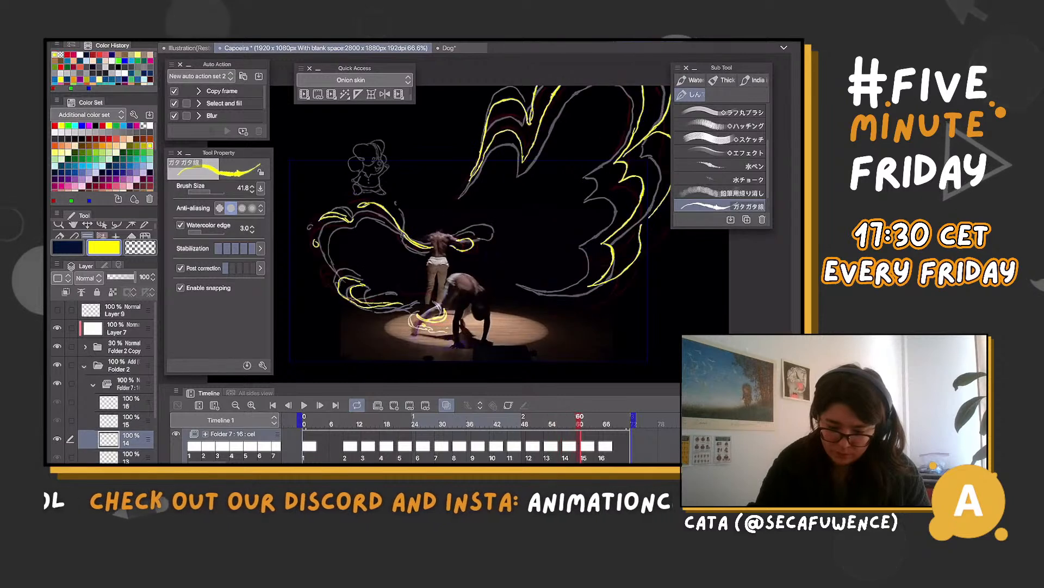
{"action": "key", "text": "period"}
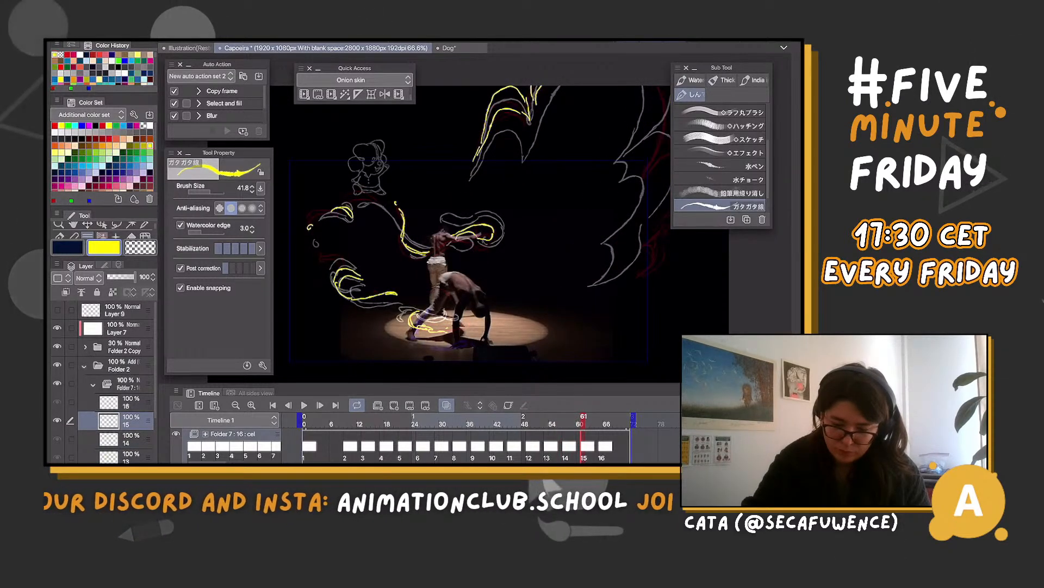
Draw the right wing's breaking outer edge with small detached drops on cel 15, and its thinner remnants on cel 16
{"action": "left_click_drag", "start_coordinate": [489, 234], "coordinate": [425, 241]}
{"action": "mouse_move", "coordinate": [588, 94]}
{"action": "left_mouse_down"}
{"action": "mouse_move", "coordinate": [577, 139]}
{"action": "mouse_move", "coordinate": [627, 133]}
{"action": "left_mouse_up"}
{"action": "mouse_move", "coordinate": [571, 159]}
{"action": "left_mouse_down"}
{"action": "mouse_move", "coordinate": [603, 152]}
{"action": "mouse_move", "coordinate": [593, 209]}
{"action": "left_mouse_up"}
{"action": "mouse_move", "coordinate": [626, 128]}
{"action": "left_mouse_down"}
{"action": "mouse_move", "coordinate": [577, 234]}
{"action": "mouse_move", "coordinate": [592, 250]}
{"action": "left_mouse_up"}
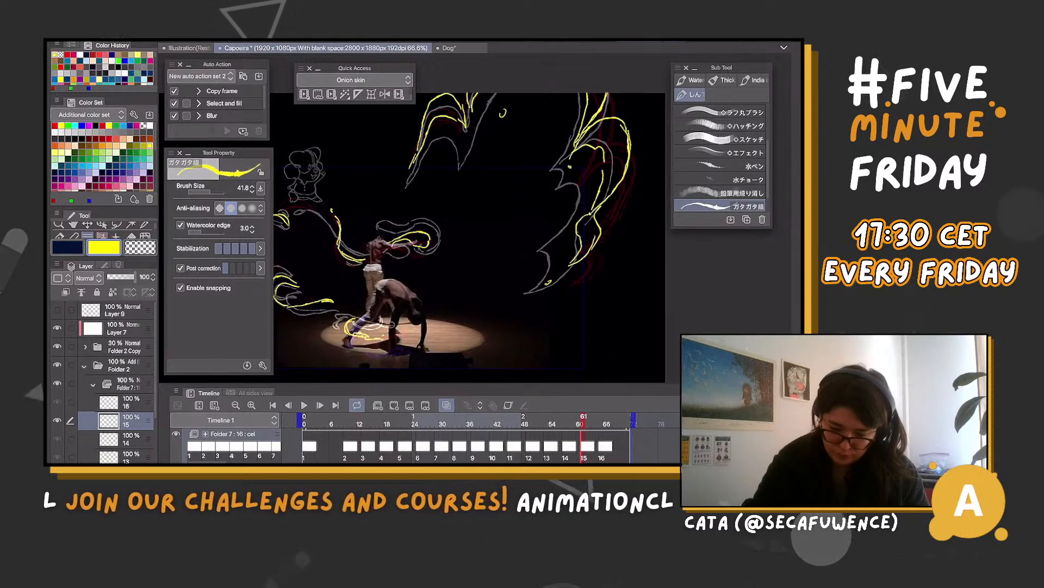
{"action": "key", "text": "period"}
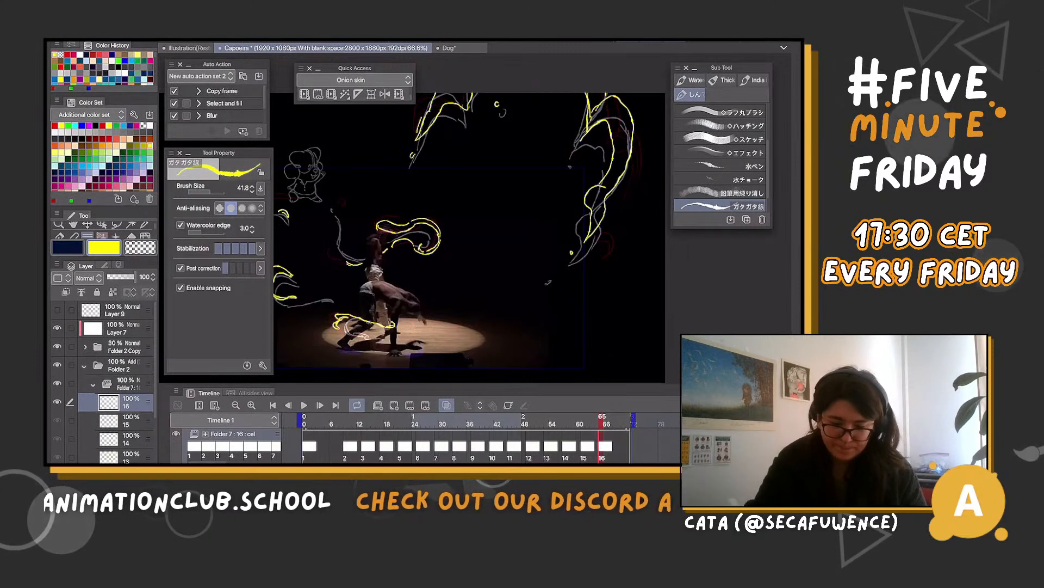
Create cel 17 at frame 69 and draw a long flowing loop above the dancer, small curls at far left and arcs around the feet
{"action": "left_click_drag", "start_coordinate": [468, 239], "coordinate": [493, 237]}
{"action": "left_click", "coordinate": [621, 424]}
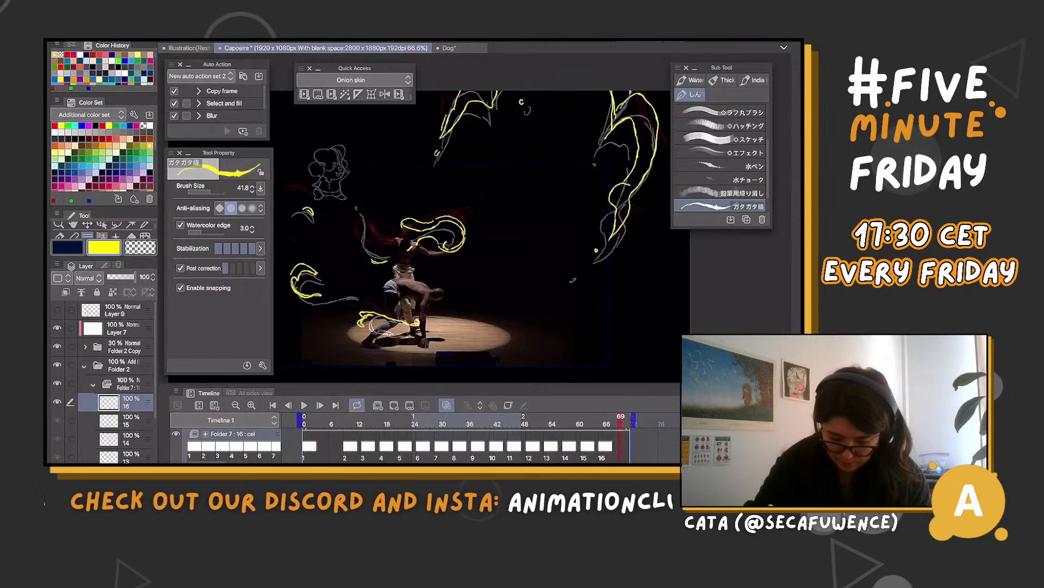
{"action": "left_click", "coordinate": [394, 405]}
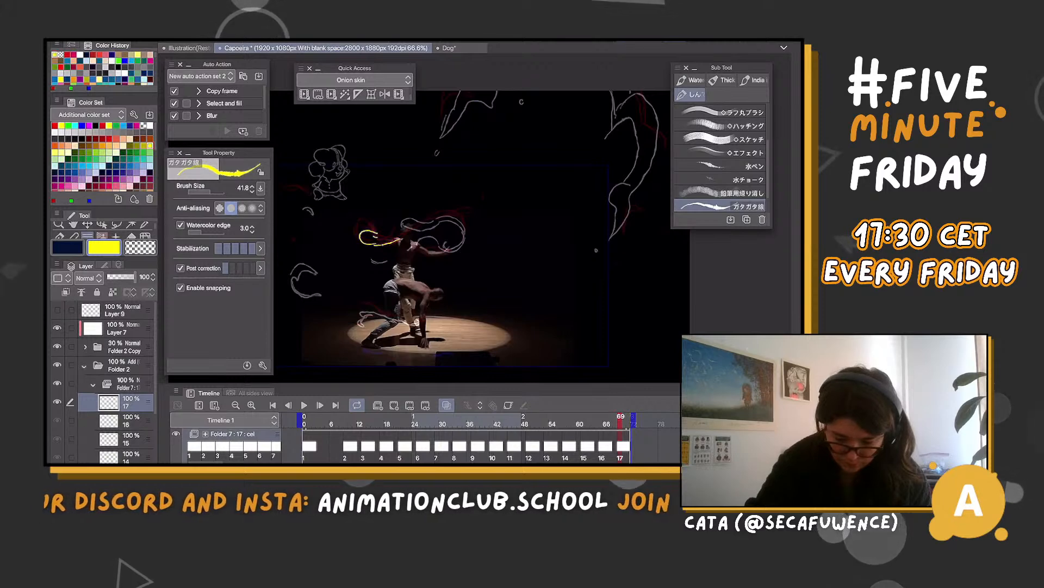
{"action": "mouse_move", "coordinate": [429, 218]}
{"action": "left_mouse_down"}
{"action": "mouse_move", "coordinate": [462, 219]}
{"action": "mouse_move", "coordinate": [450, 251]}
{"action": "left_mouse_up"}
{"action": "left_click_drag", "start_coordinate": [376, 236], "coordinate": [416, 227]}
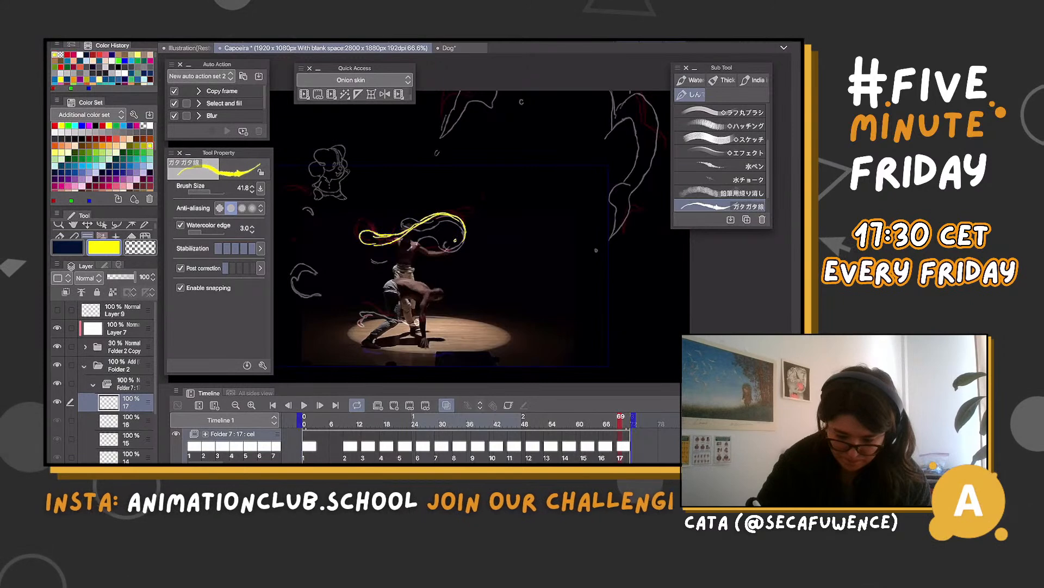
{"action": "left_click_drag", "start_coordinate": [285, 272], "coordinate": [314, 266]}
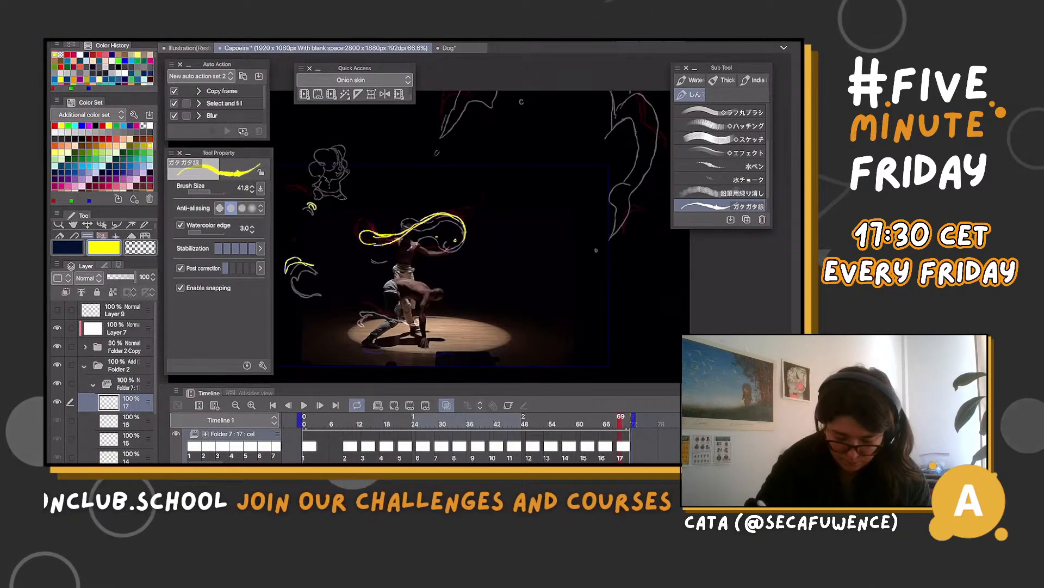
{"action": "mouse_move", "coordinate": [616, 416]}
{"action": "left_mouse_down"}
{"action": "mouse_move", "coordinate": [561, 417]}
{"action": "mouse_move", "coordinate": [620, 417]}
{"action": "left_mouse_up"}
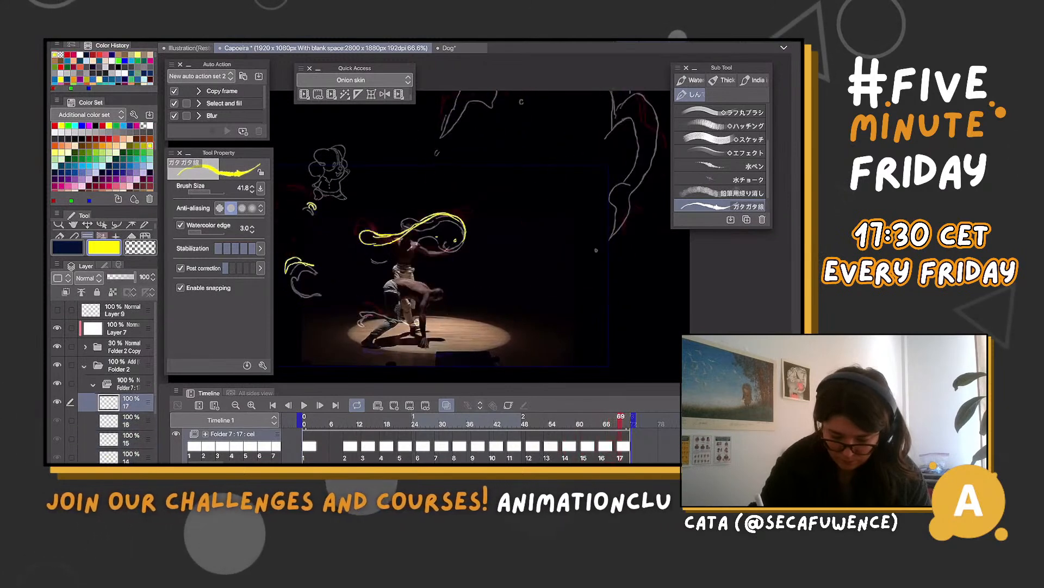
{"action": "mouse_move", "coordinate": [355, 326]}
{"action": "left_mouse_down"}
{"action": "mouse_move", "coordinate": [381, 306]}
{"action": "mouse_move", "coordinate": [404, 330]}
{"action": "left_mouse_up"}
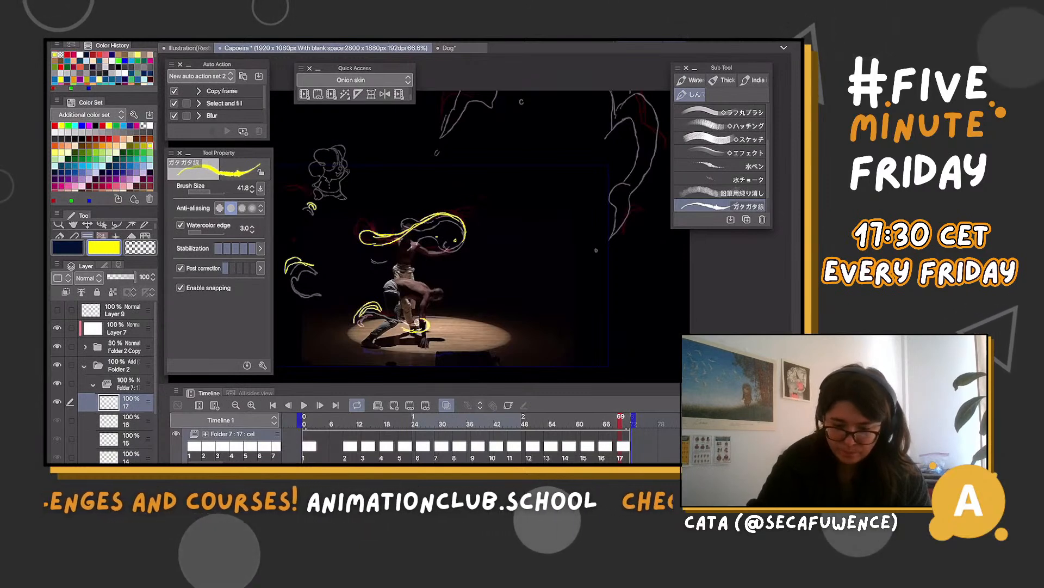
Draw the remaining fragments of the large right wing on cel 17 and collapse Folder 7
{"action": "left_click_drag", "start_coordinate": [616, 181], "coordinate": [629, 210]}
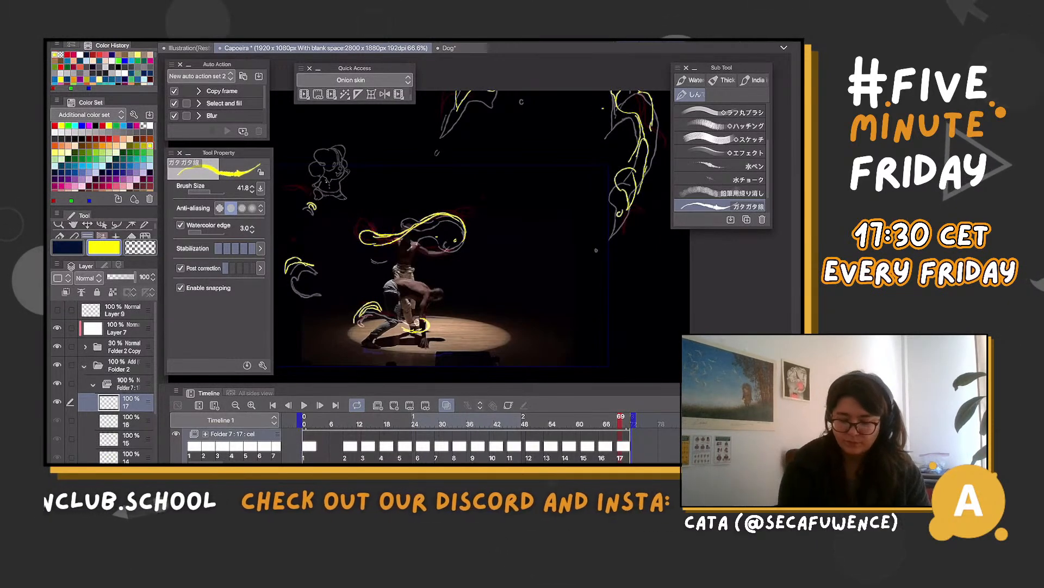
{"action": "scroll", "coordinate": [435, 239], "scroll_direction": "left", "scroll_amount": 1}
{"action": "left_click", "coordinate": [93, 384]}
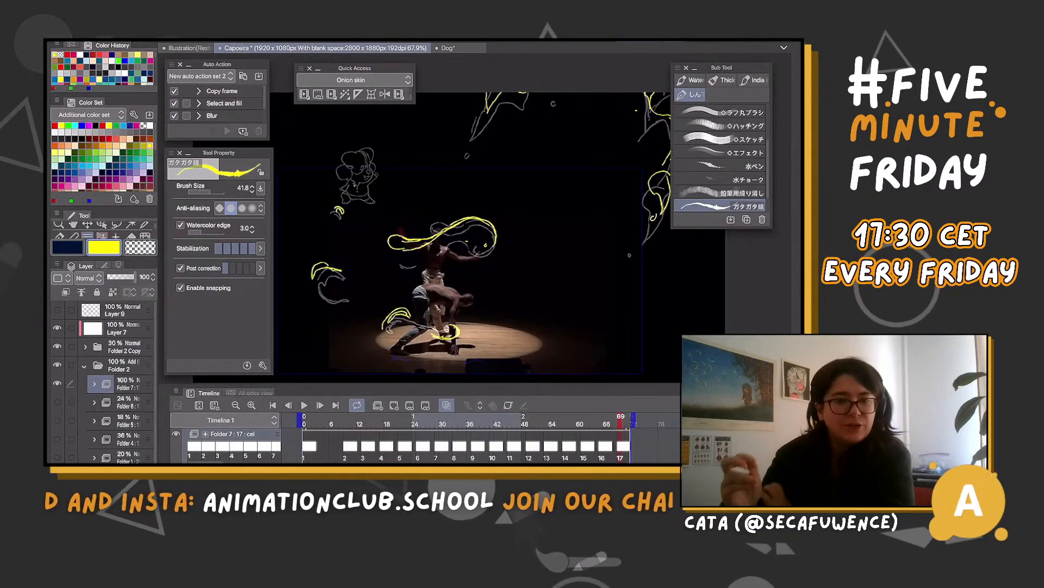
Hide Folder 7, then show the rough effect pass in Folder 1 and set its opacity to 100%
{"action": "scroll", "coordinate": [439, 188], "scroll_direction": "down", "scroll_amount": 3}
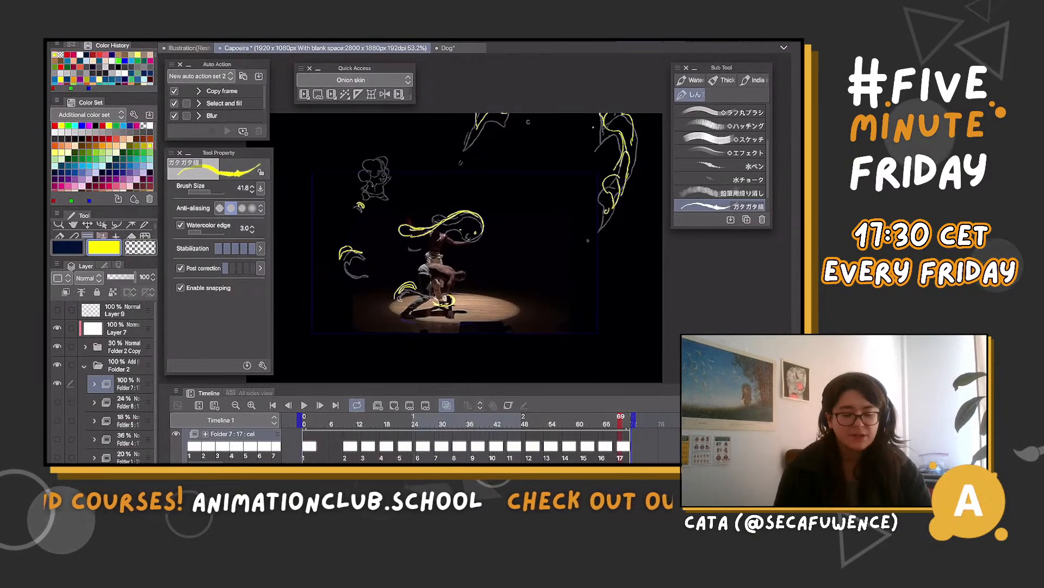
{"action": "left_click", "coordinate": [57, 383]}
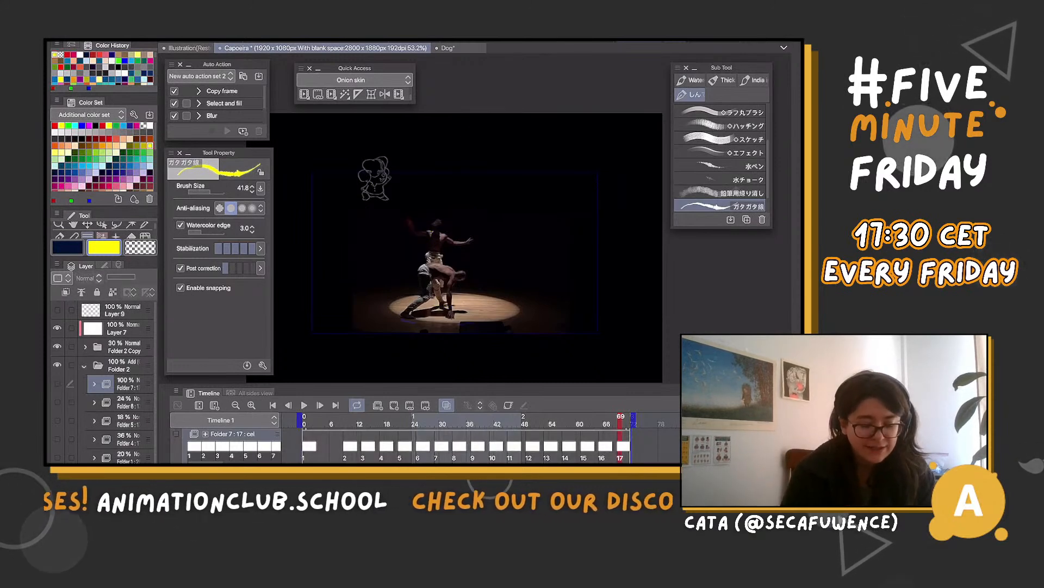
{"action": "left_click", "coordinate": [57, 457]}
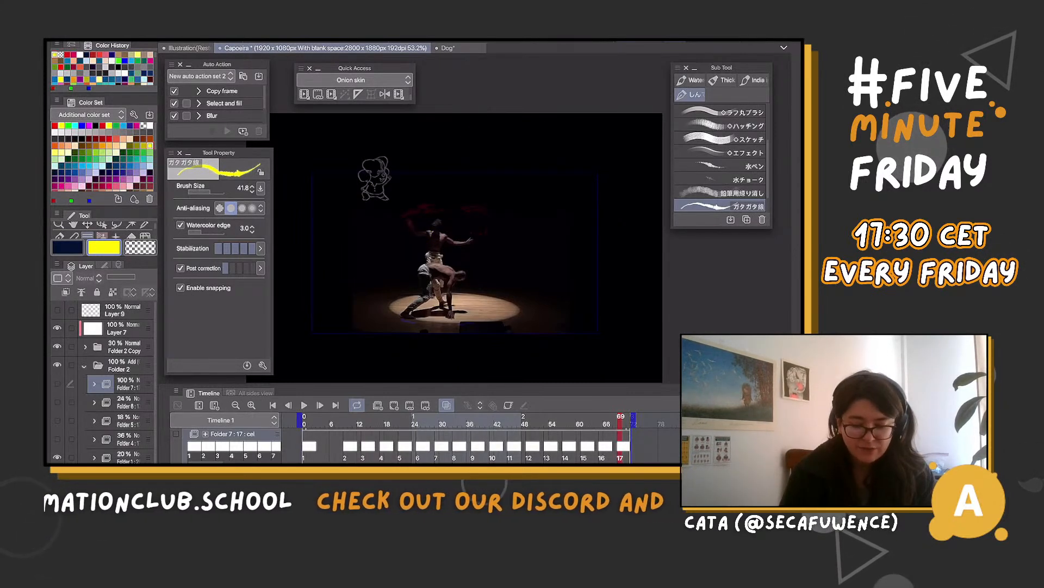
{"action": "left_click", "coordinate": [128, 457]}
{"action": "left_click_drag", "start_coordinate": [114, 277], "coordinate": [136, 277]}
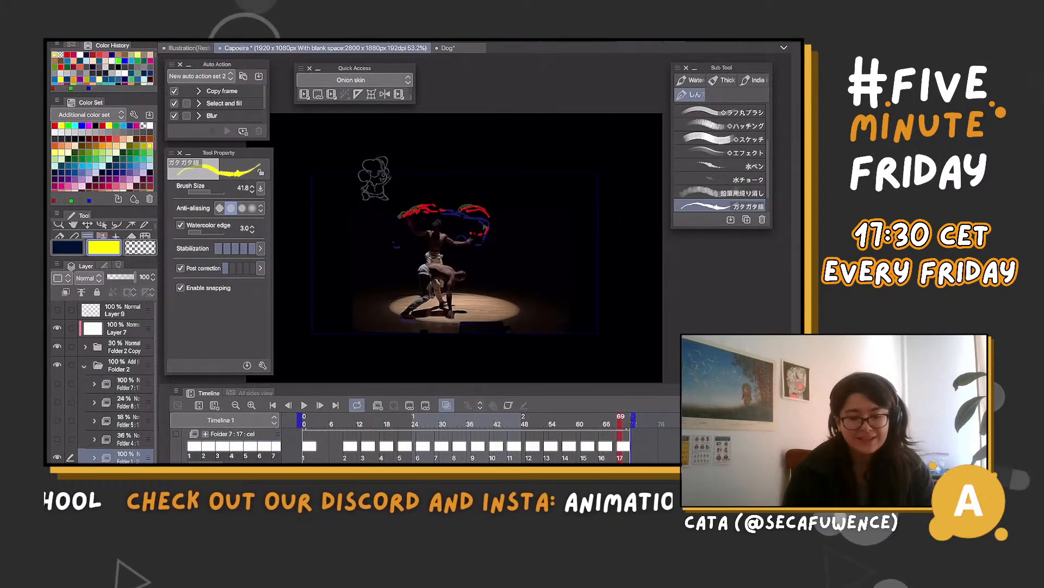
{"action": "left_click_drag", "start_coordinate": [135, 277], "coordinate": [120, 277]}
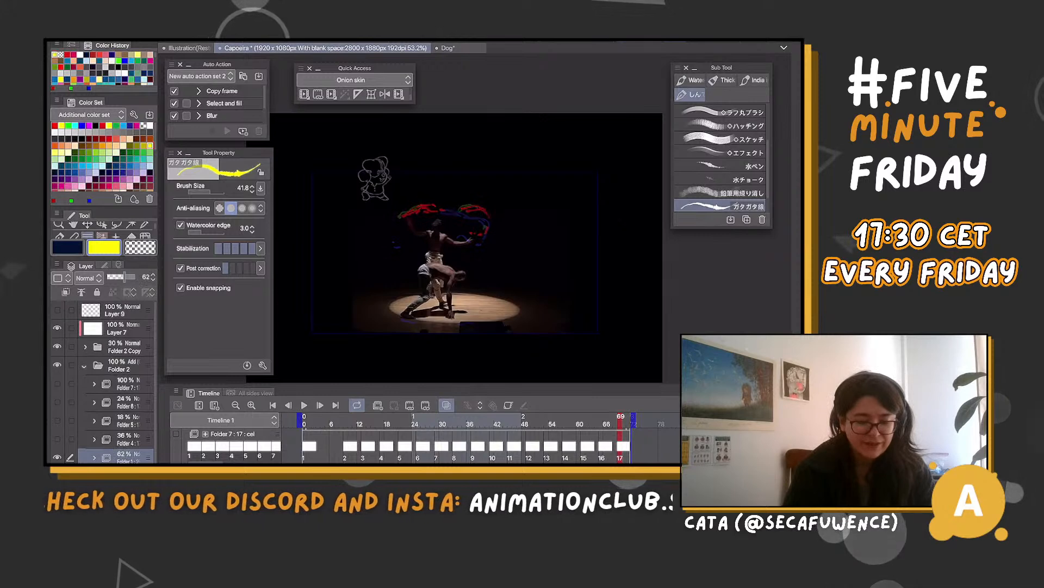
{"action": "left_click_drag", "start_coordinate": [124, 277], "coordinate": [136, 277]}
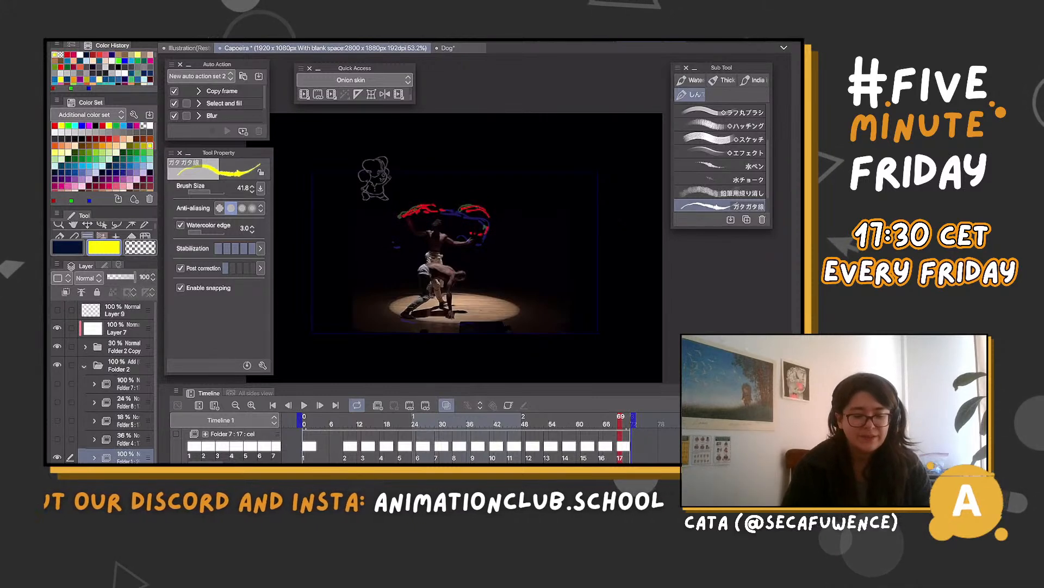
Play back the Folder 1 rough pass over the footage and go to frame 29
{"action": "left_click", "coordinate": [304, 405]}
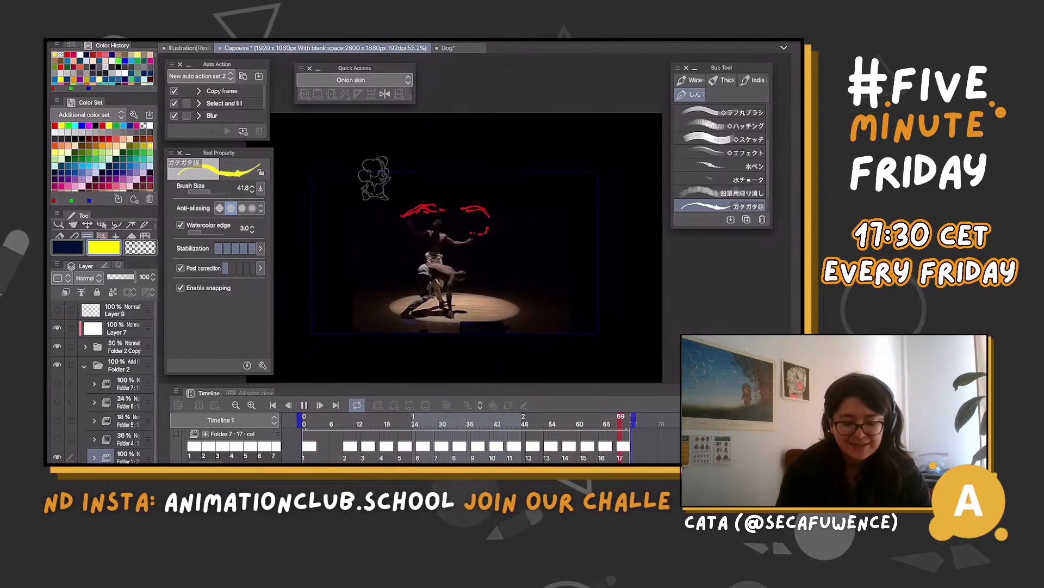
{"action": "key", "text": "space"}
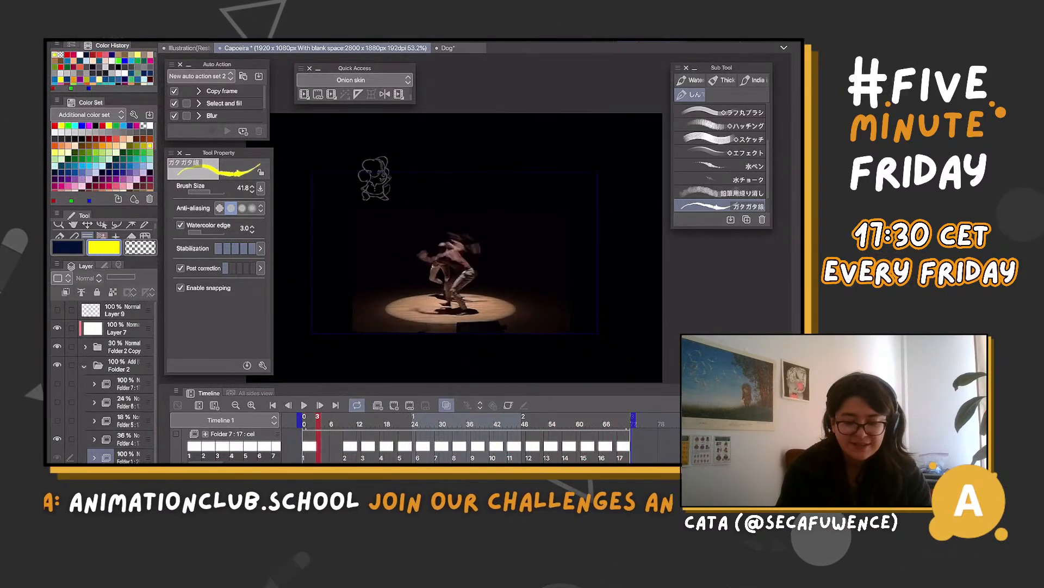
{"action": "left_click", "coordinate": [438, 420]}
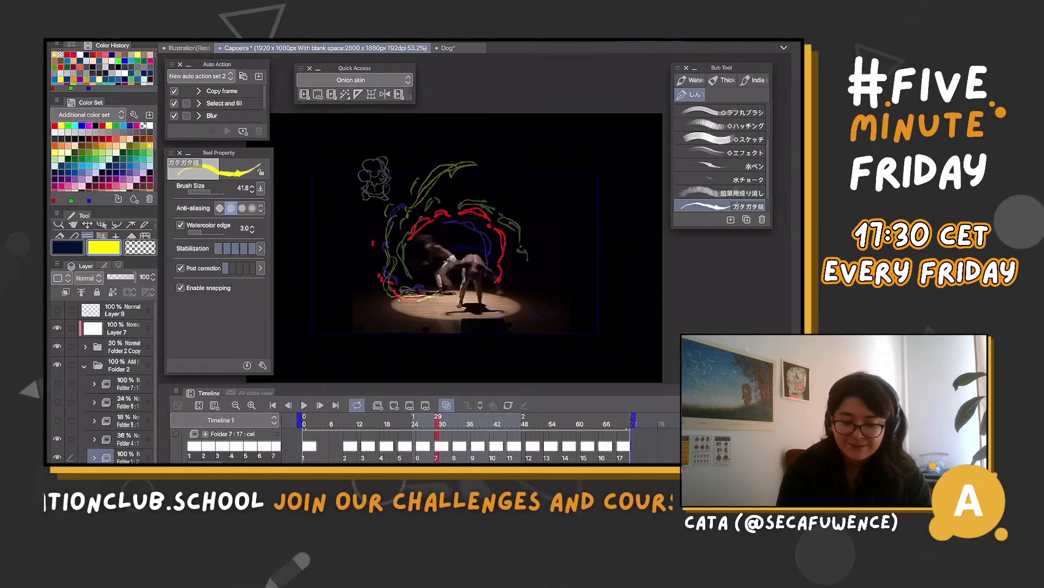
Hide Folder 1, set Folder 4's opacity to 68% and play that line pass over the footage
{"action": "left_click", "coordinate": [57, 457]}
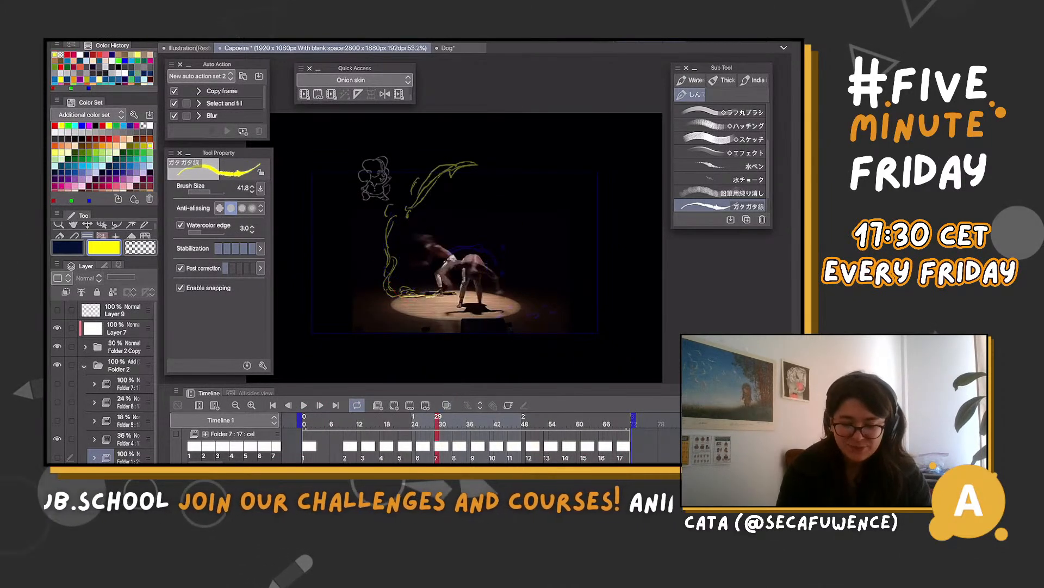
{"action": "left_click", "coordinate": [57, 457]}
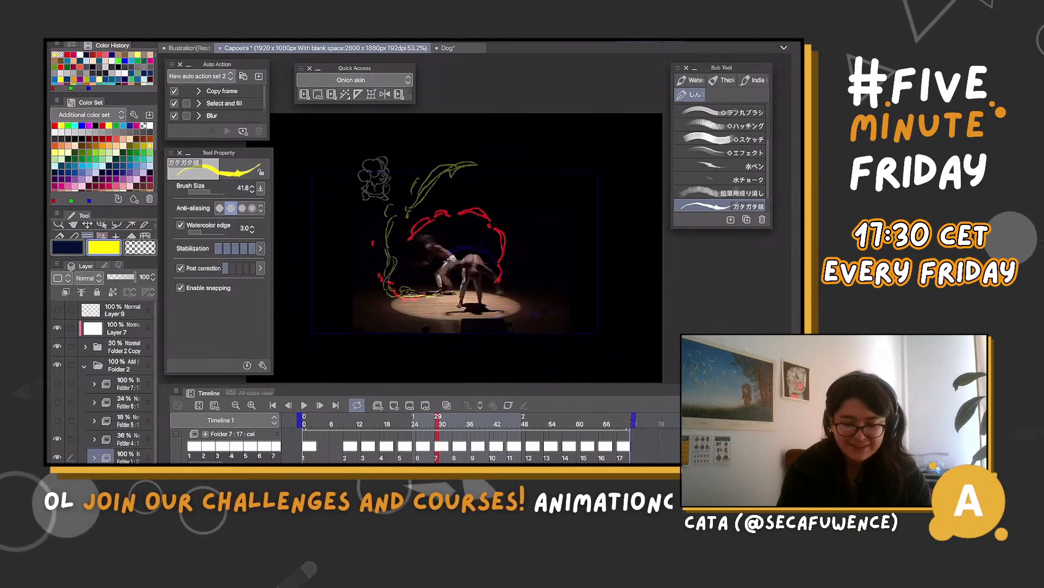
{"action": "left_click", "coordinate": [57, 457]}
{"action": "left_click", "coordinate": [128, 439]}
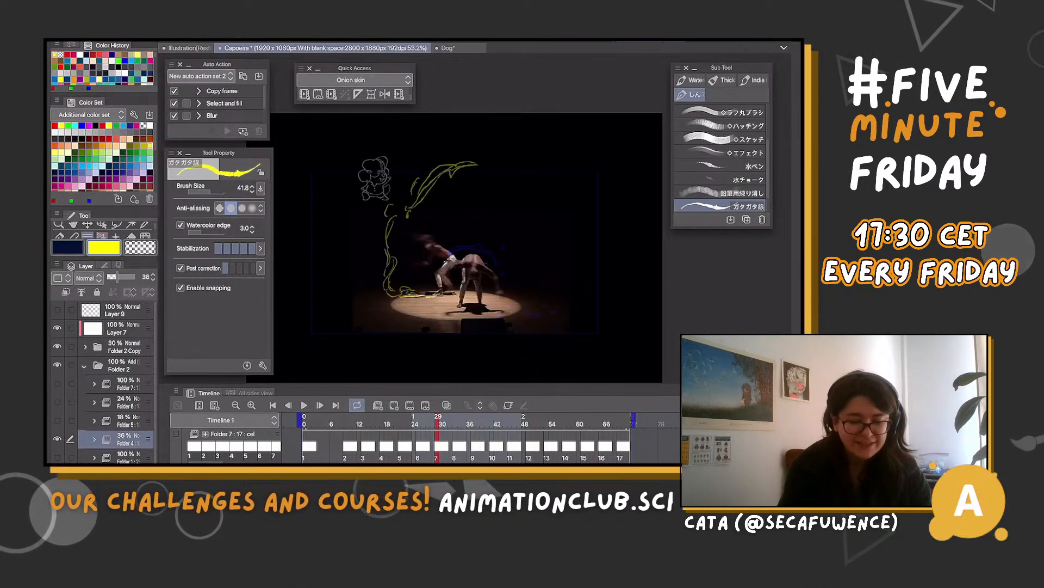
{"action": "left_click", "coordinate": [126, 277]}
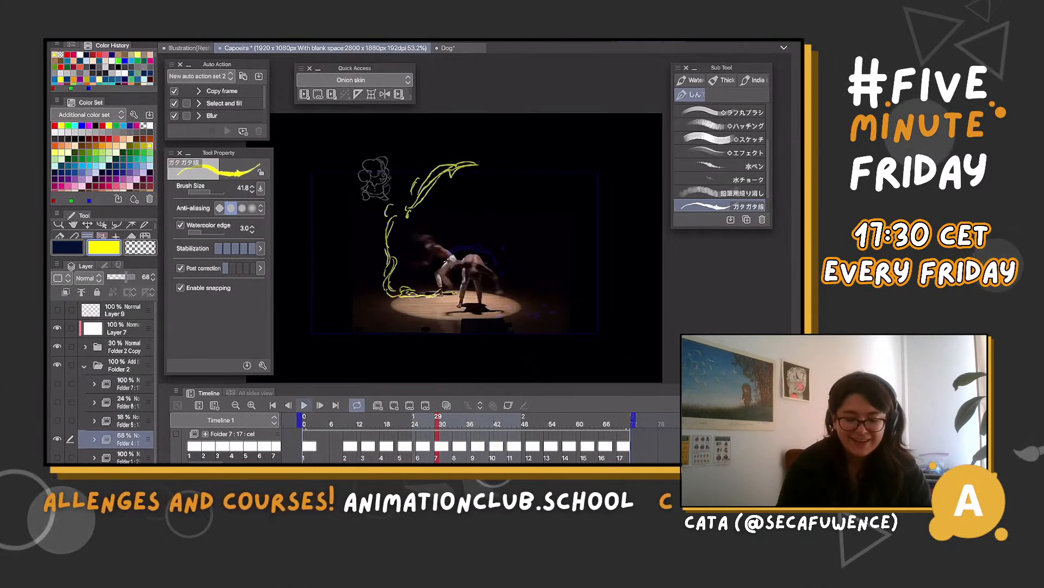
{"action": "left_click", "coordinate": [304, 405]}
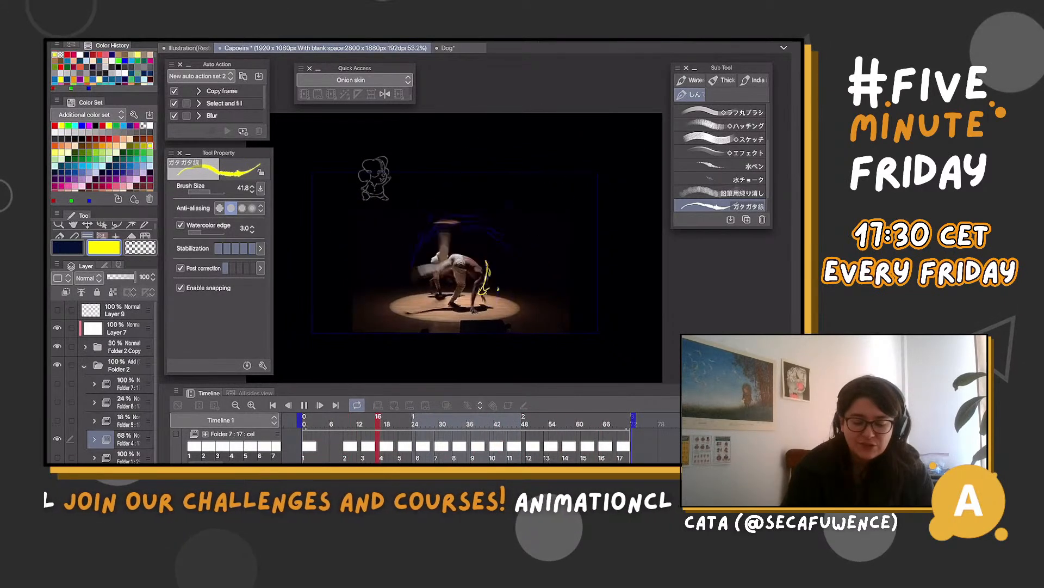
{"action": "key", "text": "space"}
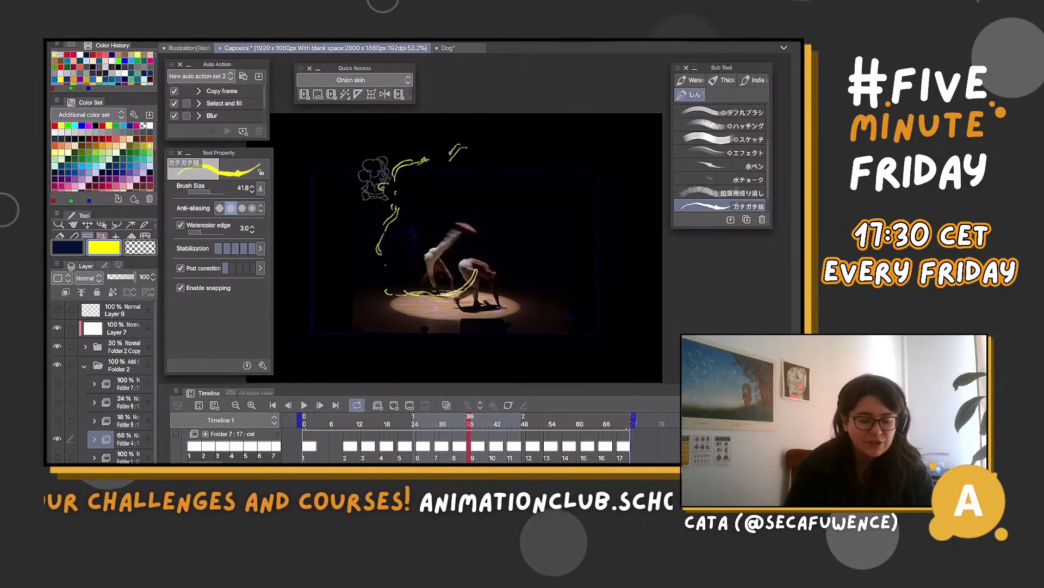
Show Folder 5 in place of Folder 4, set its opacity to 78% and return to frame 6
{"action": "left_click", "coordinate": [57, 439]}
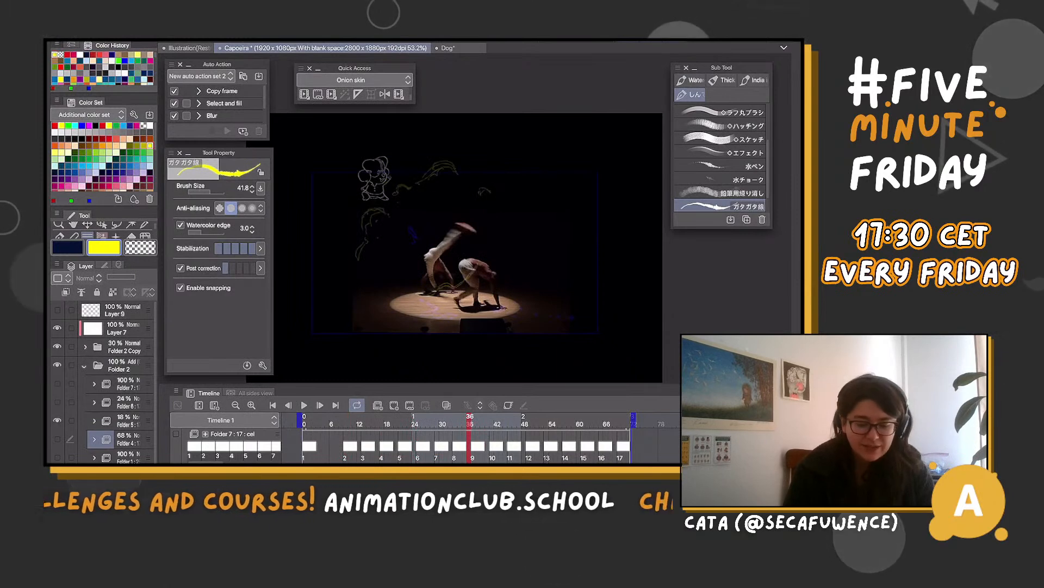
{"action": "left_click", "coordinate": [128, 420]}
{"action": "left_click_drag", "start_coordinate": [112, 277], "coordinate": [130, 277]}
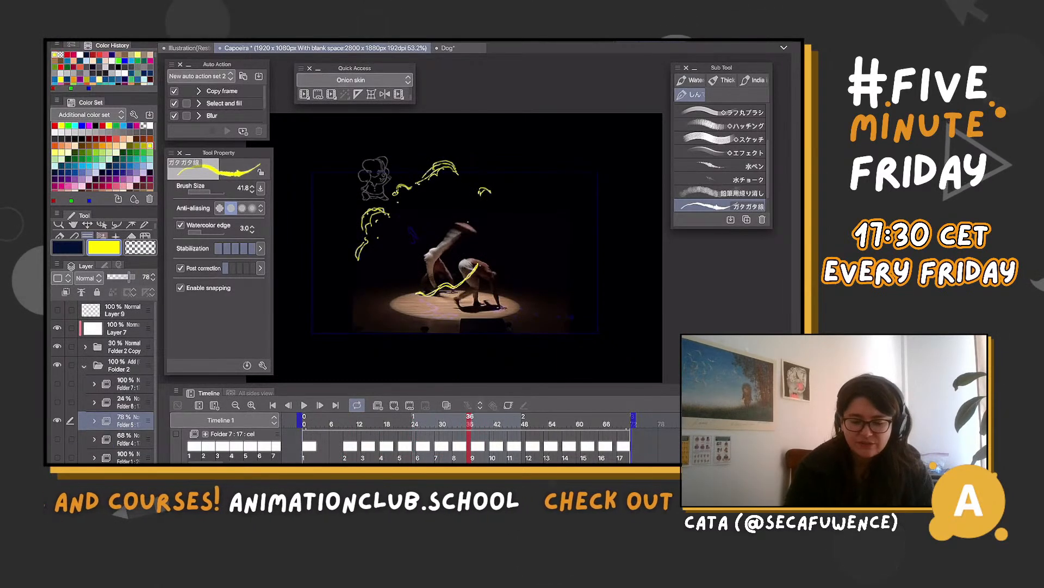
{"action": "left_click", "coordinate": [418, 423]}
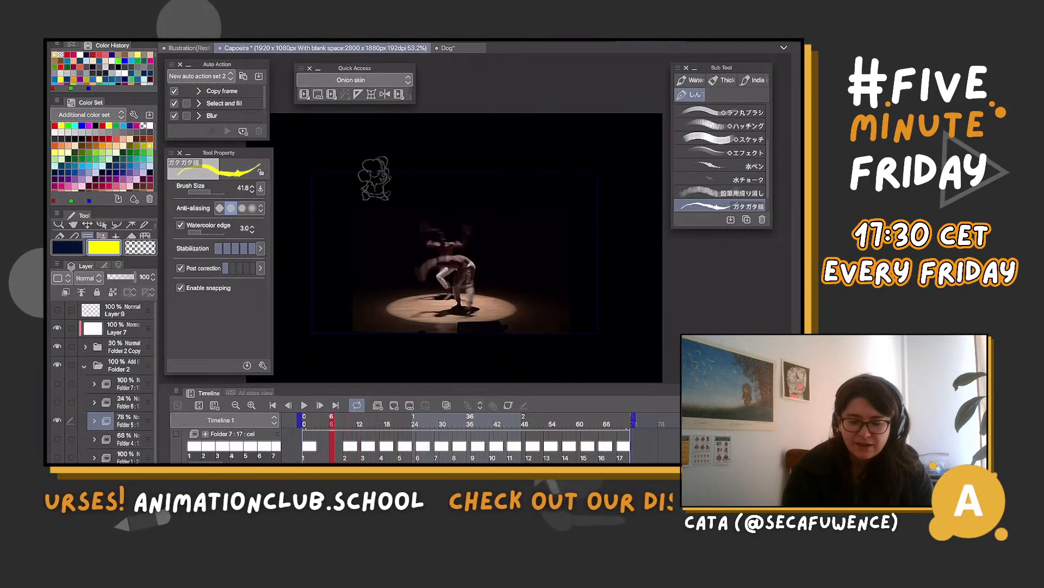
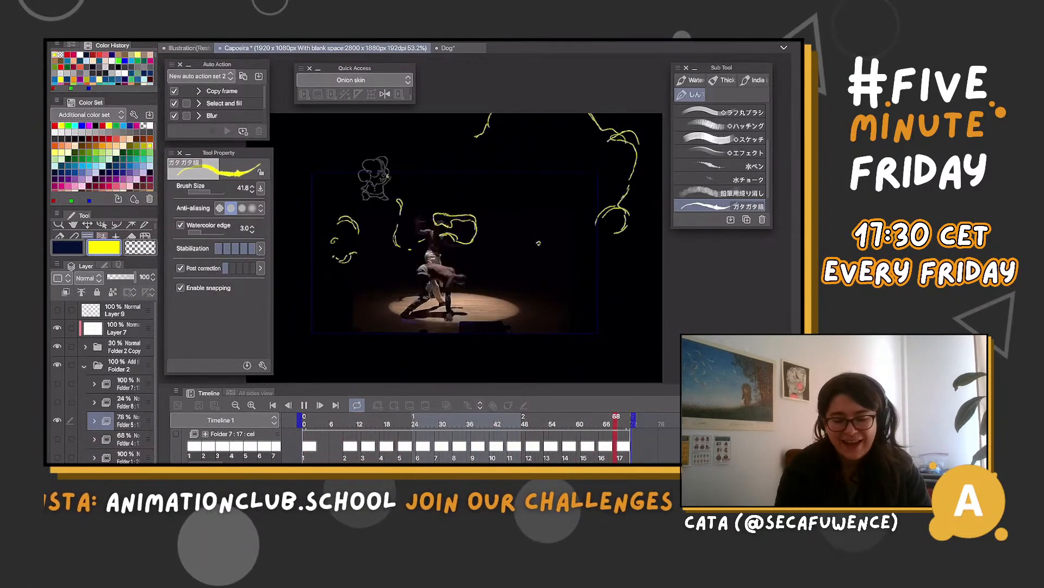
Pause at frame 29 and replay the Folder 5 yellow line pass over the footage
{"action": "key", "text": "space"}
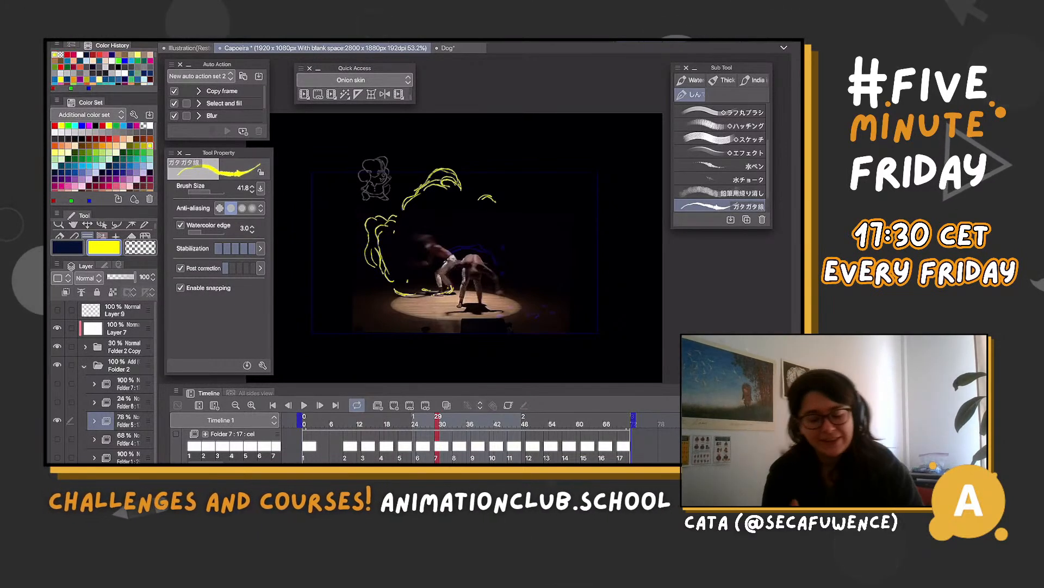
{"action": "key", "text": "space"}
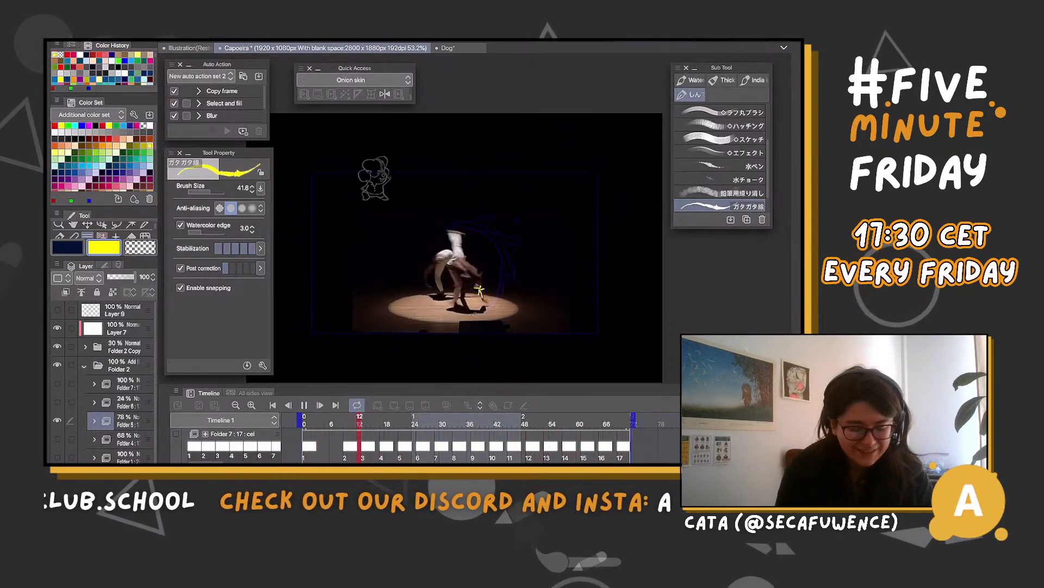
Show Folder 6 in place of Folder 5, set its opacity to 100% and play back that red line pass
{"action": "left_click", "coordinate": [57, 420]}
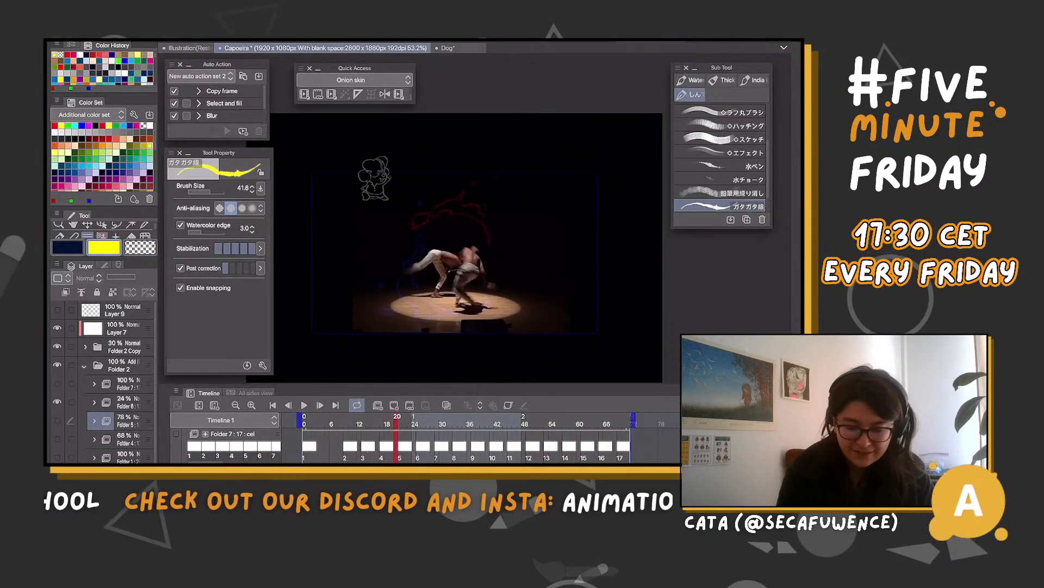
{"action": "left_click", "coordinate": [125, 402]}
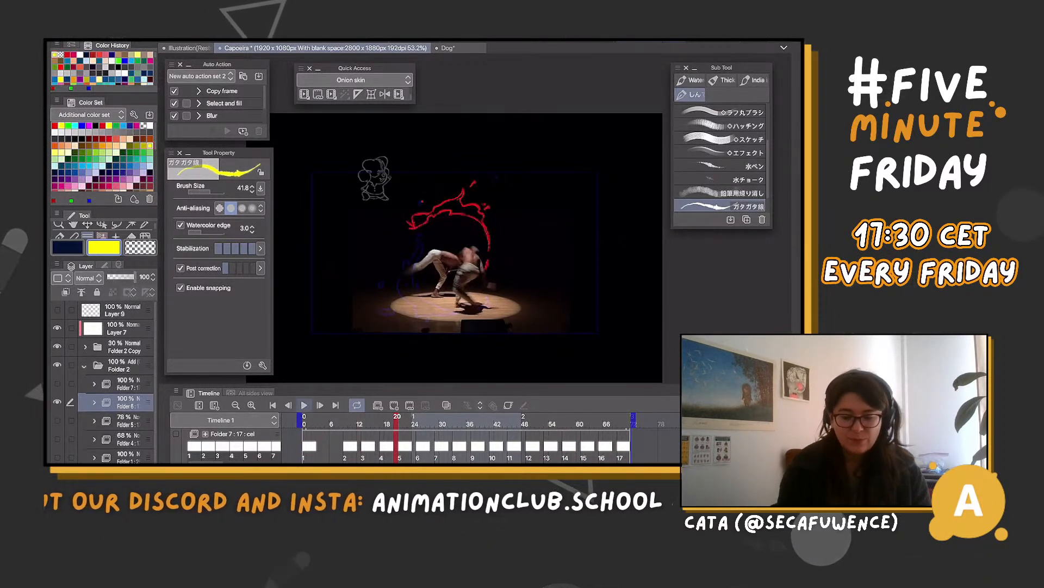
{"action": "key", "text": "space"}
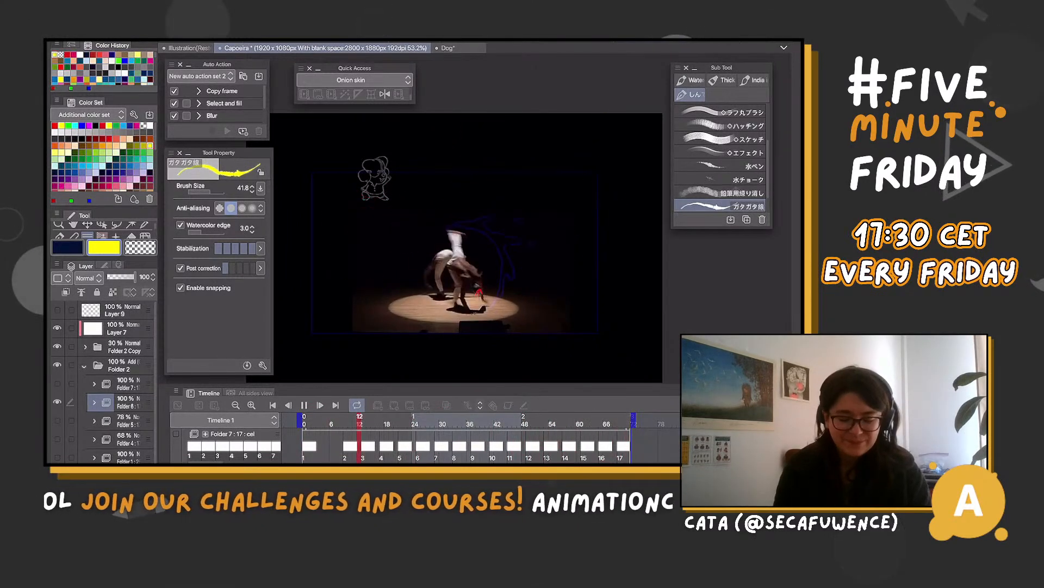
{"action": "key", "text": "space"}
Show Folder 7 in place of Folder 6, and show Folder 1 beneath it at 68% opacity
{"action": "left_click", "coordinate": [58, 384]}
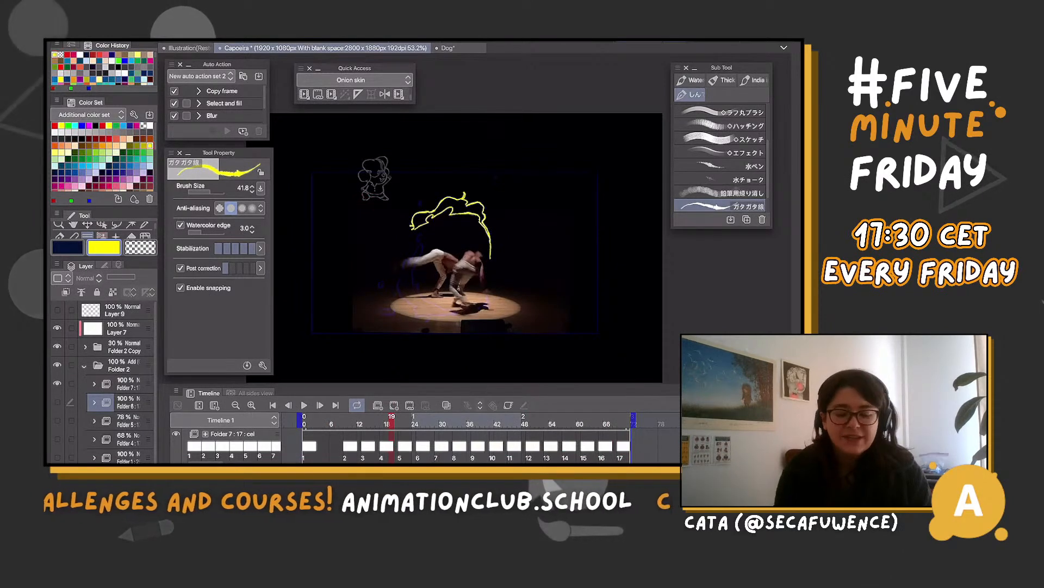
{"action": "scroll", "coordinate": [467, 247], "scroll_direction": "down", "scroll_amount": 2}
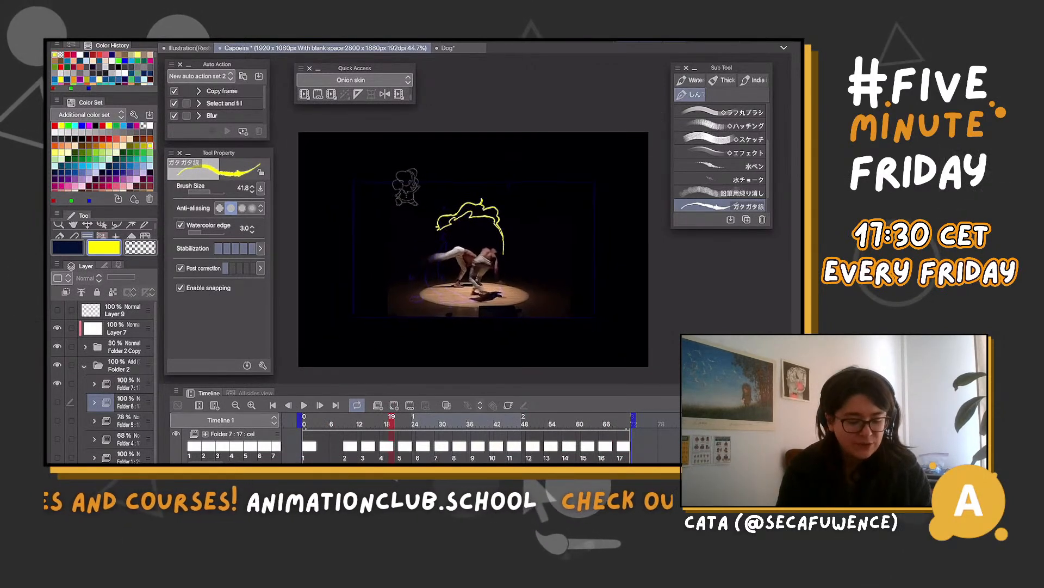
{"action": "left_click", "coordinate": [124, 457]}
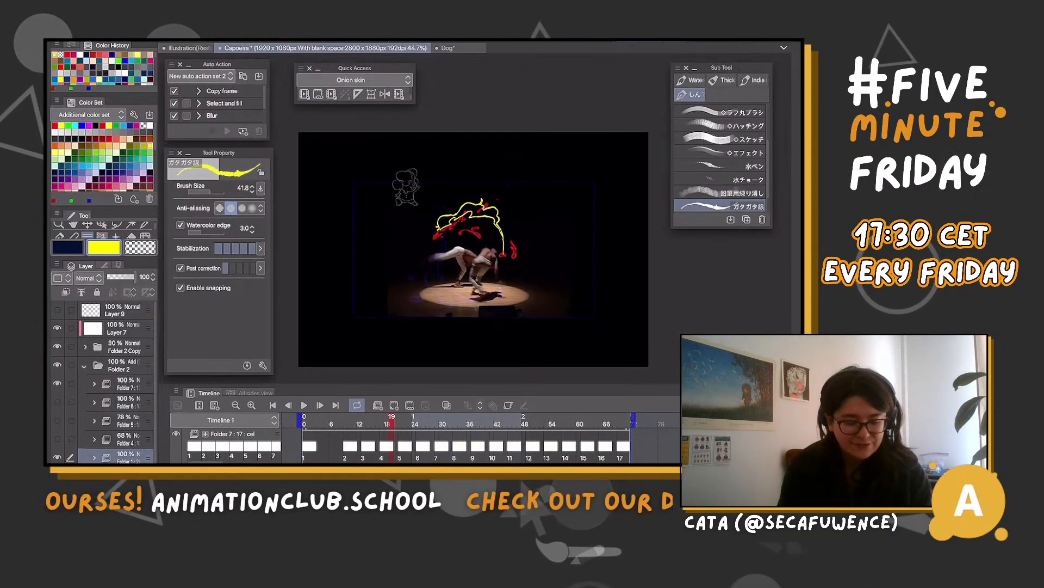
{"action": "left_click_drag", "start_coordinate": [122, 277], "coordinate": [126, 277]}
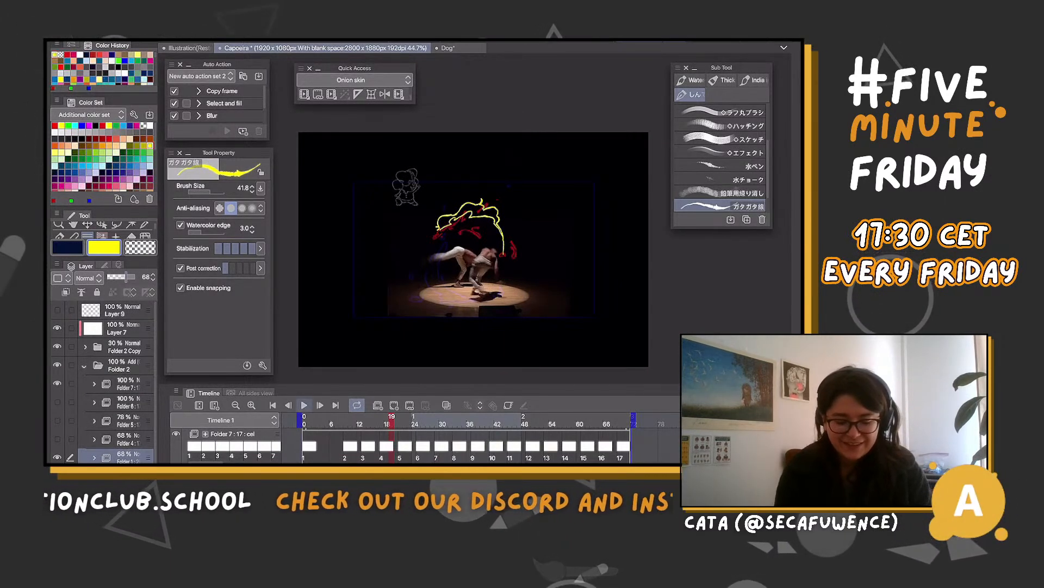
Play back the combined Folder 7 and Folder 1 passes over the footage, pausing at frame 42
{"action": "left_click", "coordinate": [304, 405]}
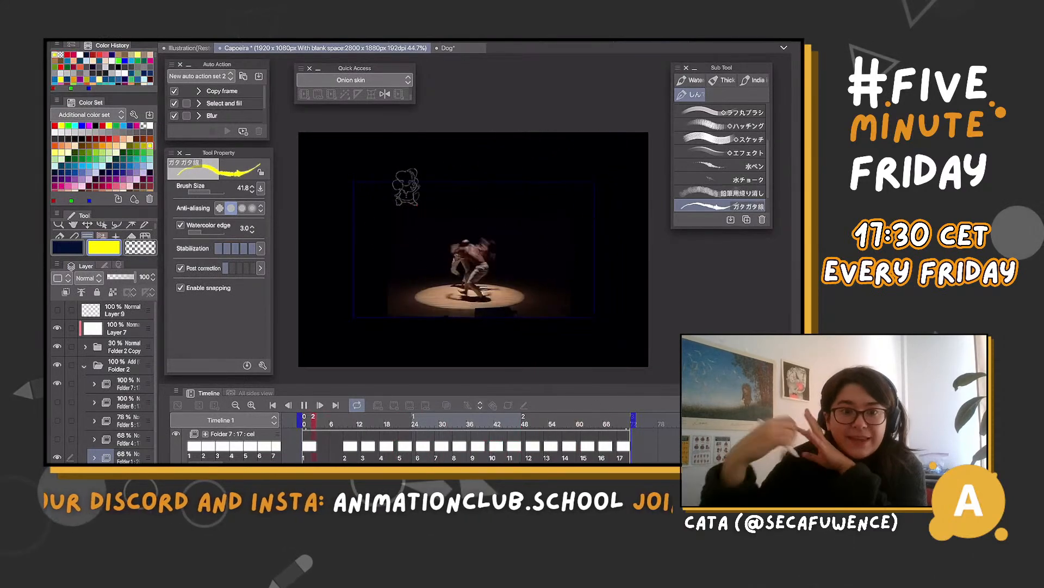
{"action": "scroll", "coordinate": [473, 250], "scroll_direction": "up", "scroll_amount": 3}
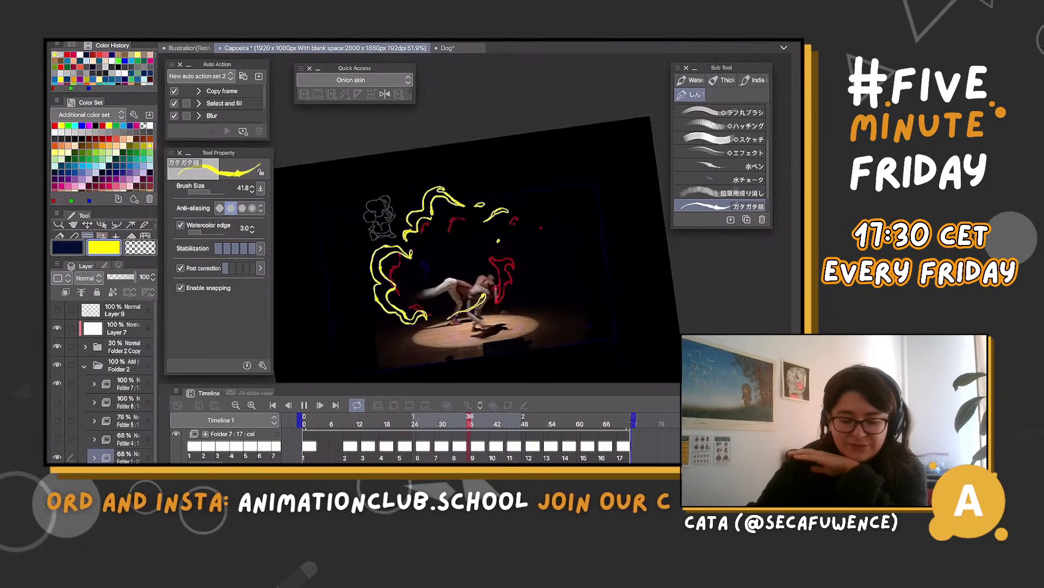
{"action": "scroll", "coordinate": [446, 223], "scroll_direction": "down", "scroll_amount": 1}
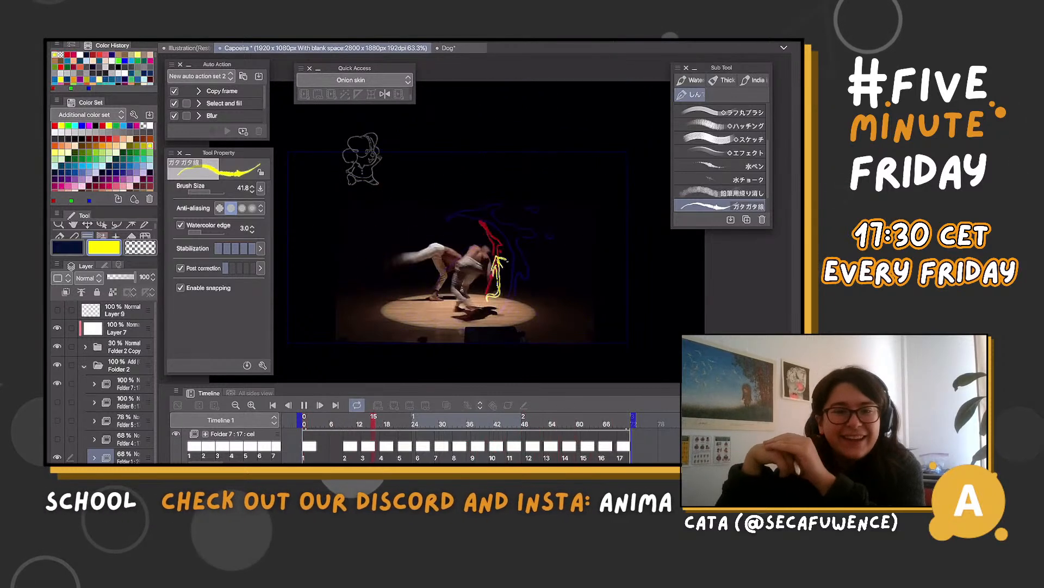
{"action": "key", "text": "space"}
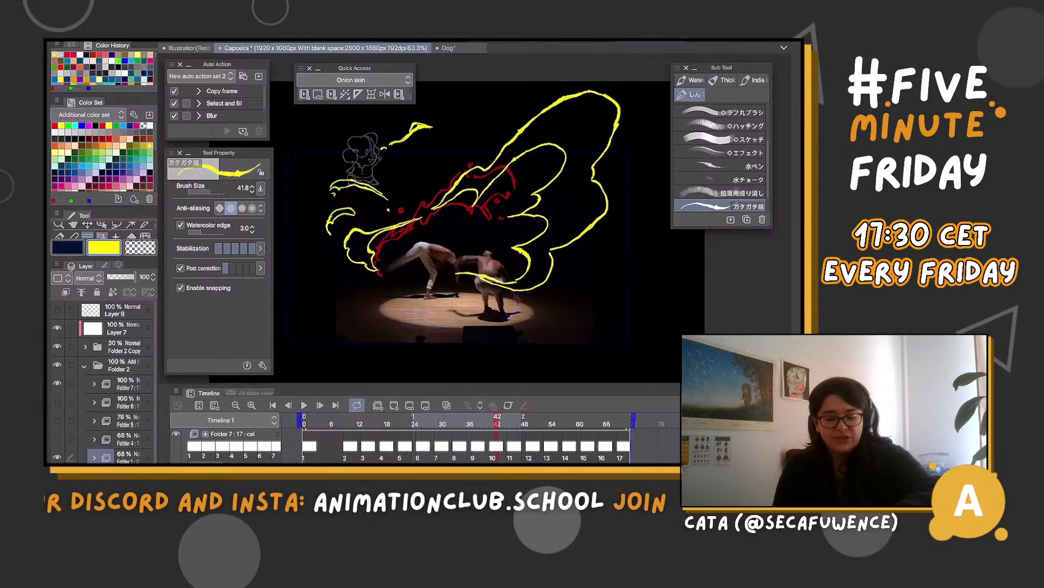
Replay the animation and examine the small character sketch beside the dancers up close
{"action": "key", "text": "space"}
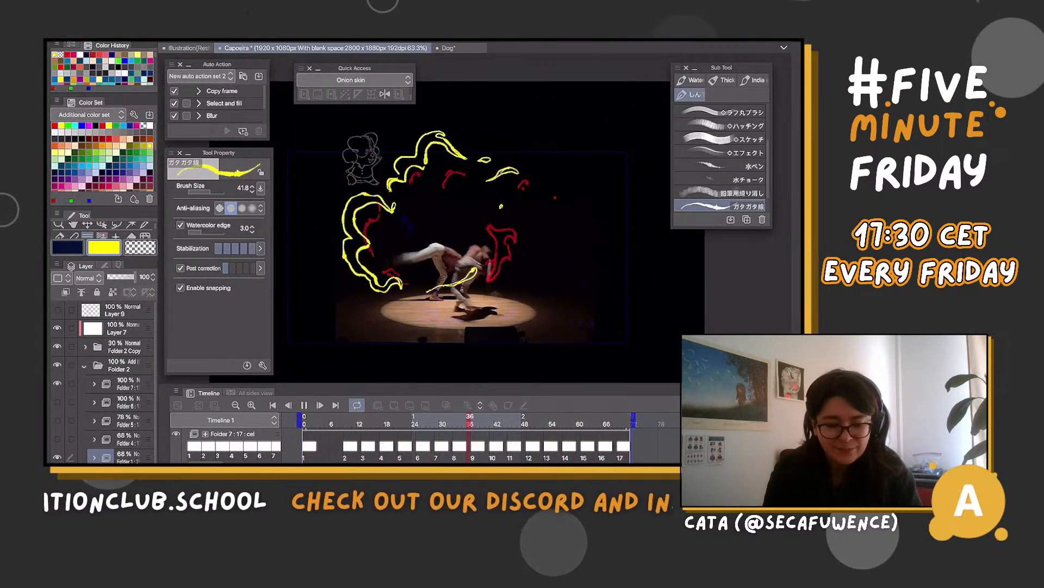
{"action": "scroll", "coordinate": [359, 157], "scroll_direction": "up", "scroll_amount": 8}
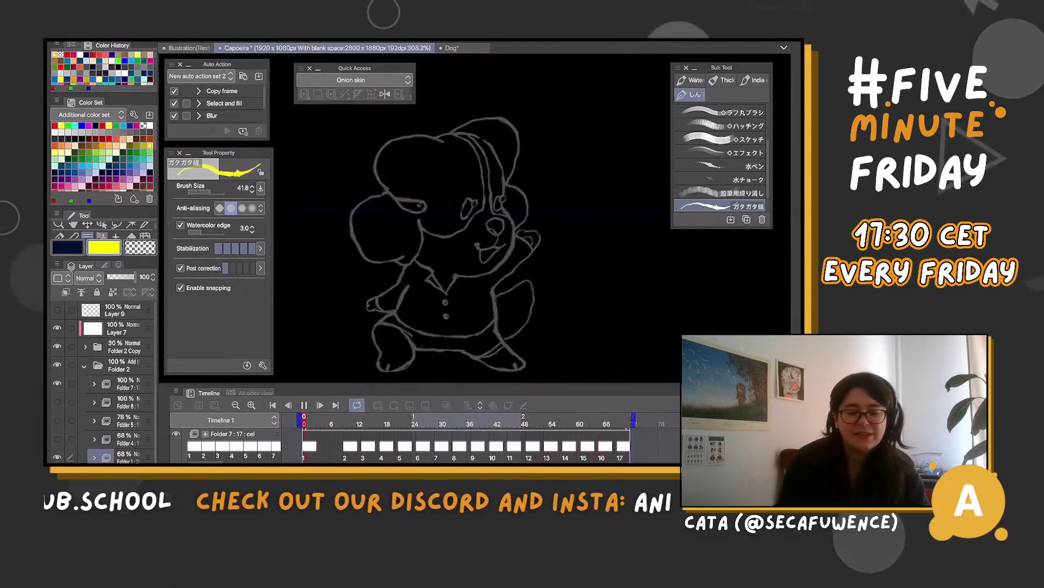
{"action": "scroll", "coordinate": [440, 240], "scroll_direction": "down", "scroll_amount": 1}
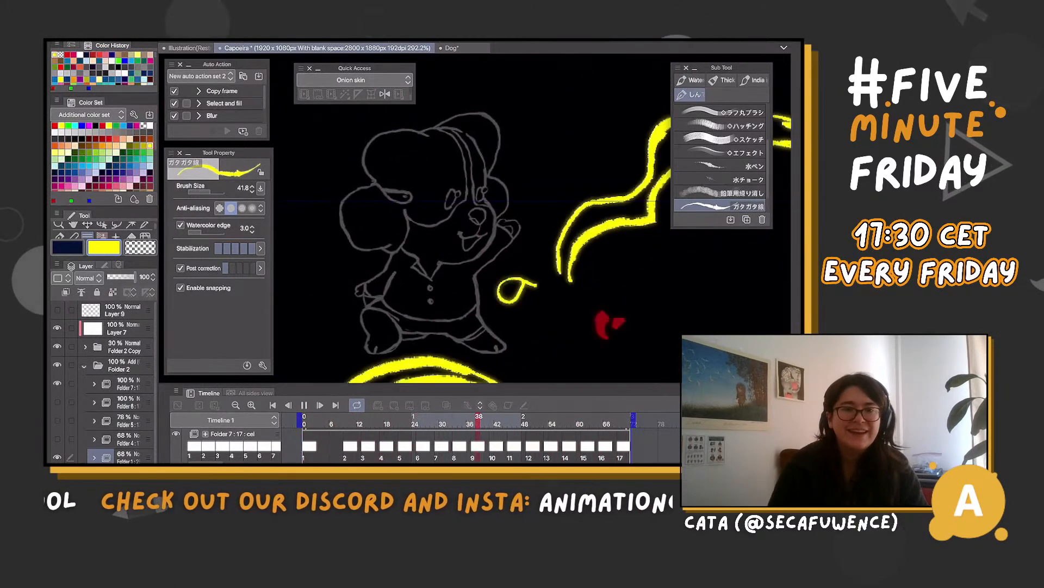
{"action": "scroll", "coordinate": [474, 218], "scroll_direction": "down", "scroll_amount": 5}
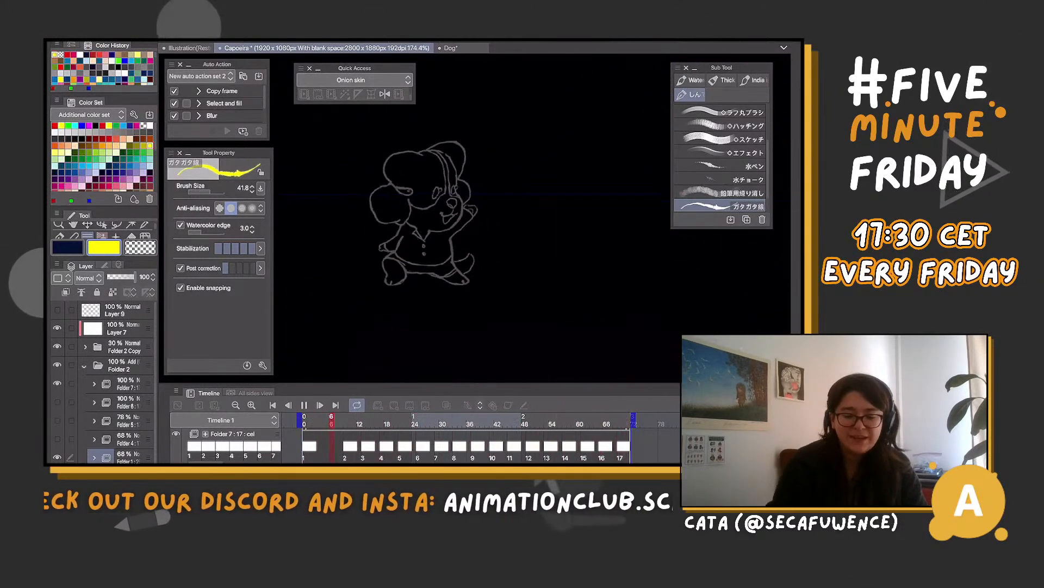
{"action": "scroll", "coordinate": [473, 217], "scroll_direction": "down", "scroll_amount": 3}
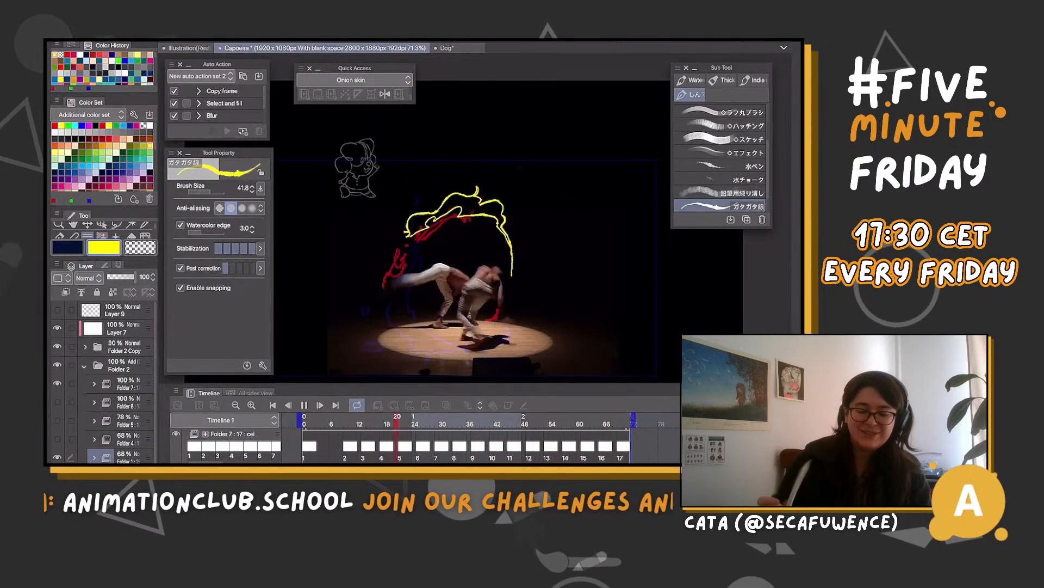
Pause at frame 58, hide Folder 1 and play back the Folder 7 yellow lines without it
{"action": "key", "text": "space"}
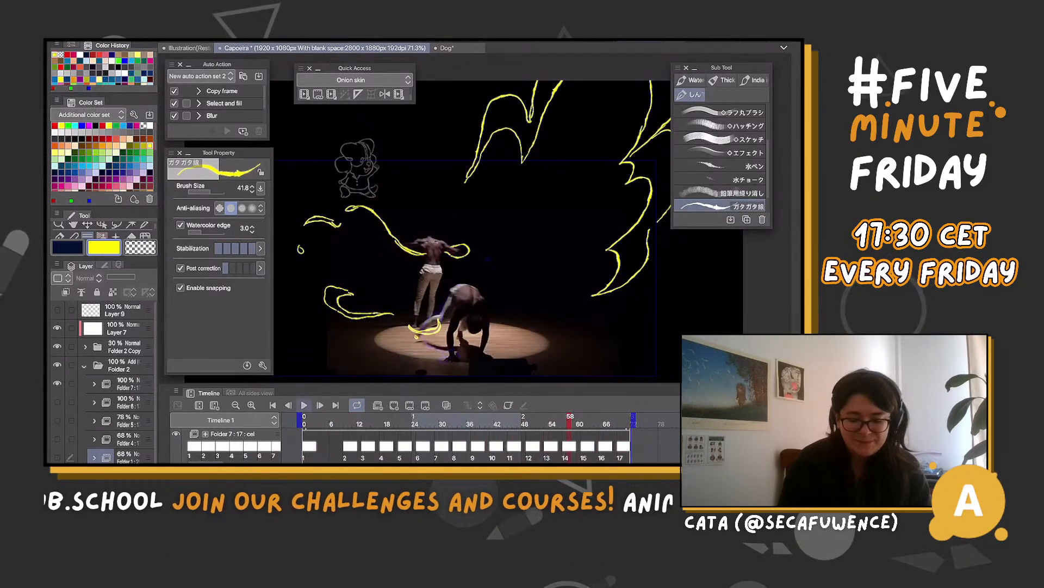
{"action": "left_click", "coordinate": [304, 404]}
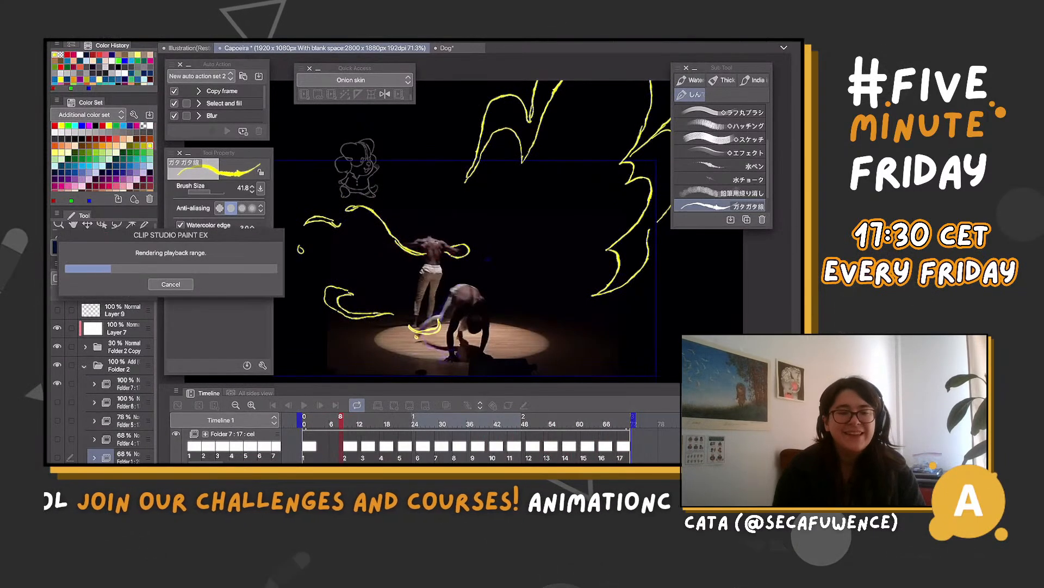